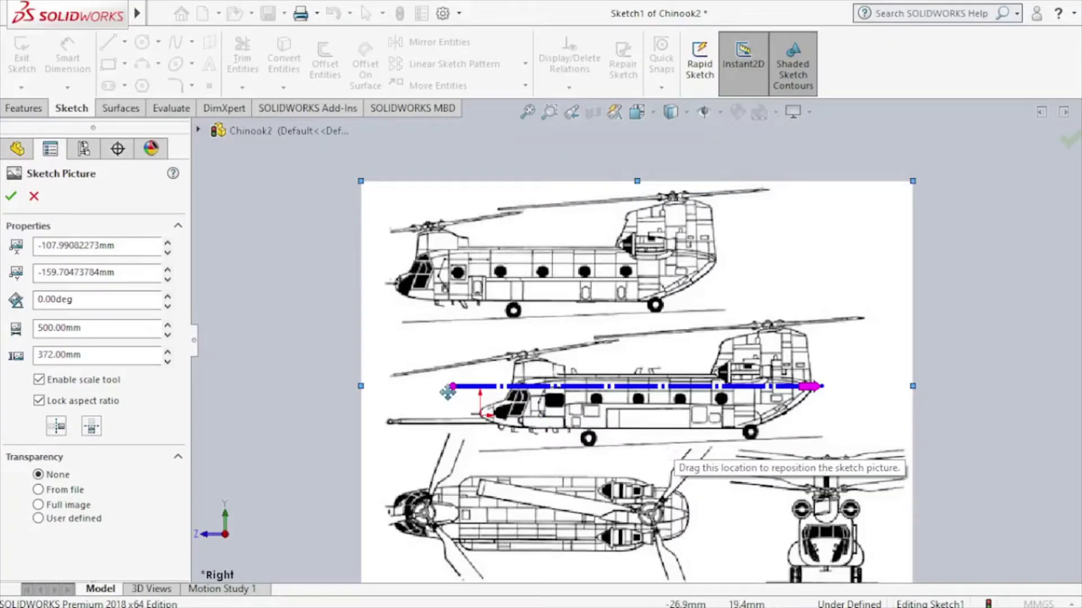
Lay the scale line along the helicopter's lower fuselage and nudge the blueprint into position.
{"action": "left_click_drag", "start_coordinate": [453, 386], "coordinate": [485, 415]}
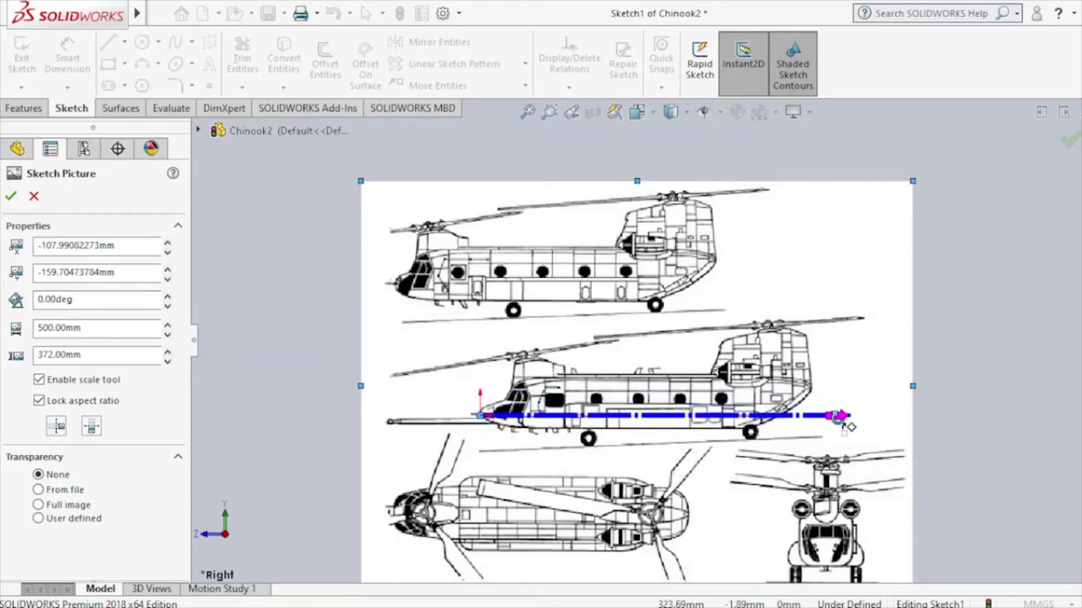
{"action": "left_click_drag", "start_coordinate": [848, 417], "coordinate": [843, 418]}
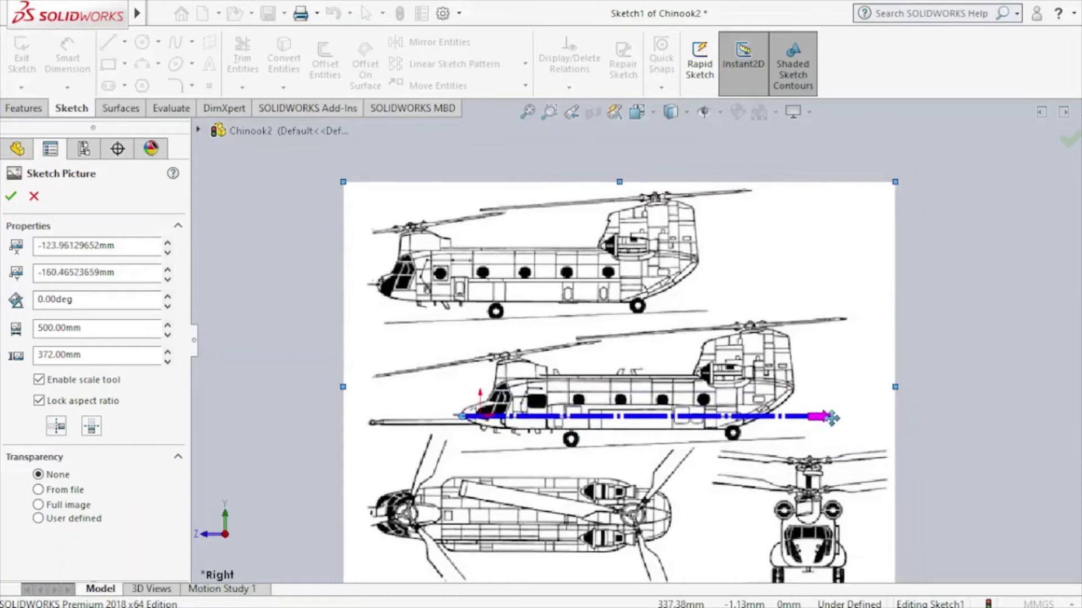
{"action": "left_click_drag", "start_coordinate": [568, 393], "coordinate": [578, 387]}
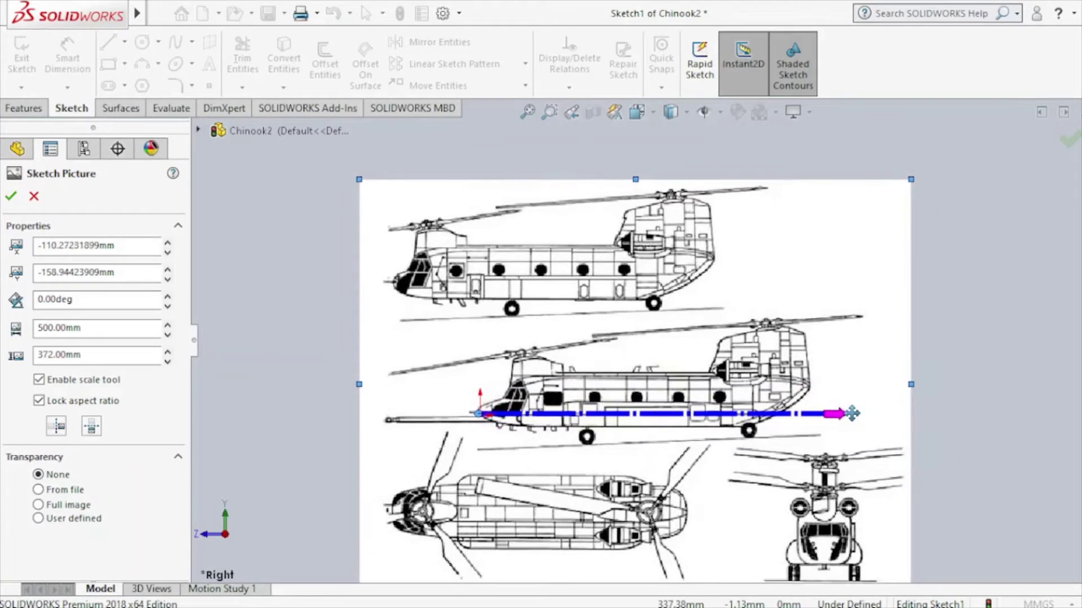
{"action": "scroll", "coordinate": [578, 388], "scroll_direction": "up", "scroll_amount": 3}
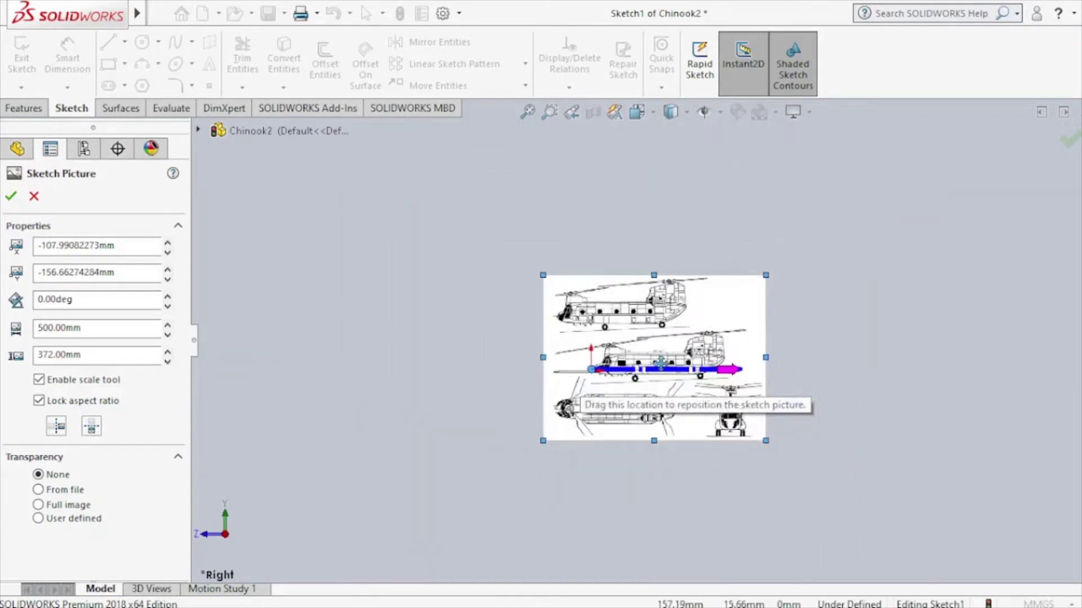
{"action": "scroll", "coordinate": [586, 386], "scroll_direction": "down", "scroll_amount": 4}
{"action": "scroll", "coordinate": [586, 383], "scroll_direction": "down", "scroll_amount": 2}
Lower the blueprint so the nose meets the origin, and shorten the scale line to the tail.
{"action": "left_click_drag", "start_coordinate": [586, 383], "coordinate": [574, 401]}
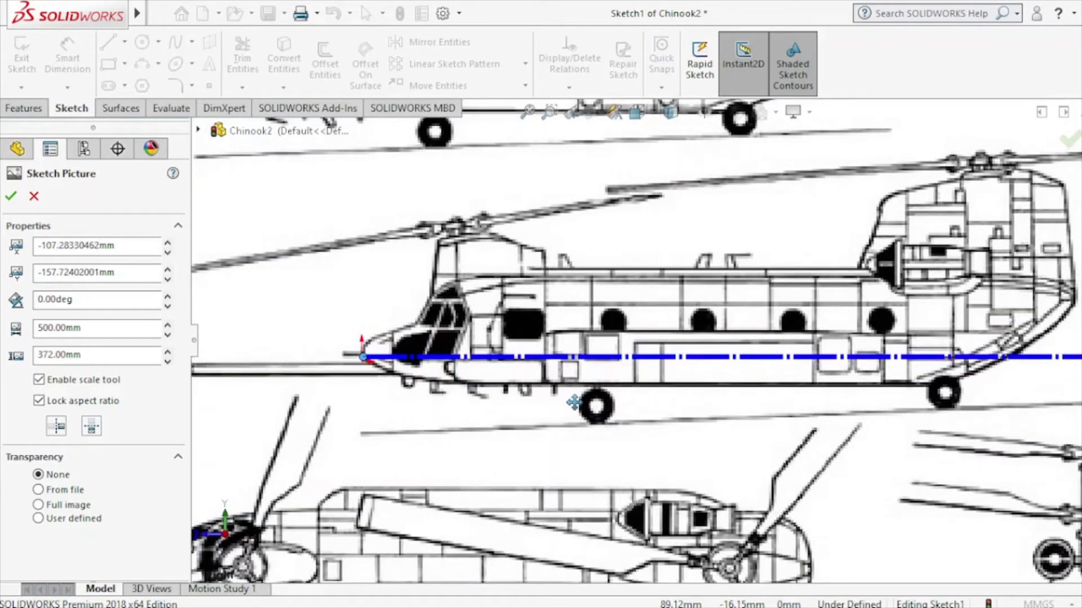
{"action": "left_click_drag", "start_coordinate": [573, 402], "coordinate": [574, 405]}
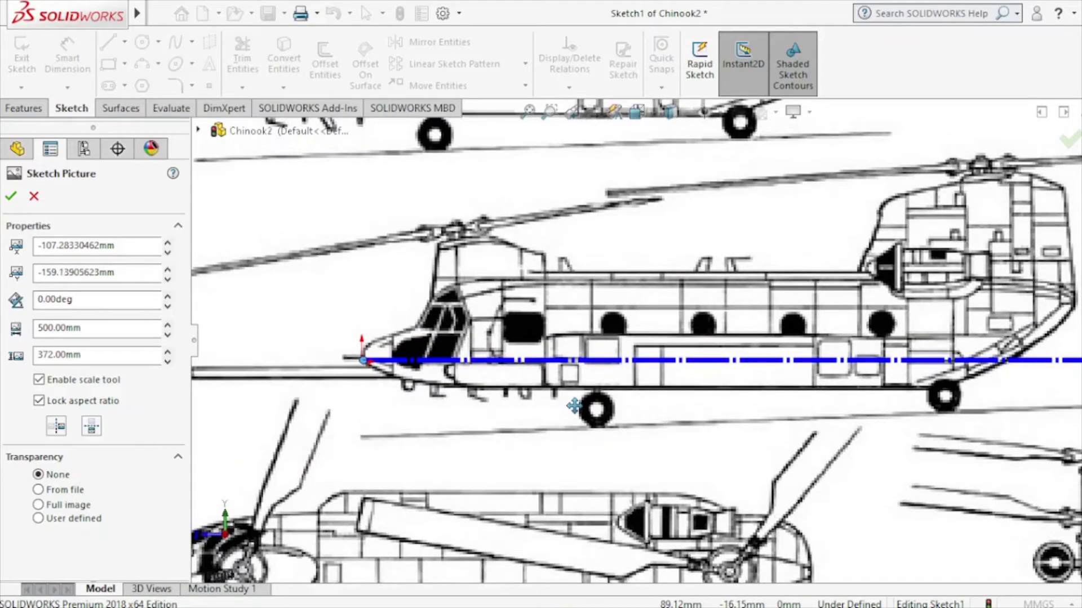
{"action": "scroll", "coordinate": [738, 390], "scroll_direction": "up", "scroll_amount": 3}
{"action": "scroll", "coordinate": [856, 352], "scroll_direction": "down", "scroll_amount": 1}
{"action": "scroll", "coordinate": [860, 352], "scroll_direction": "down", "scroll_amount": 2}
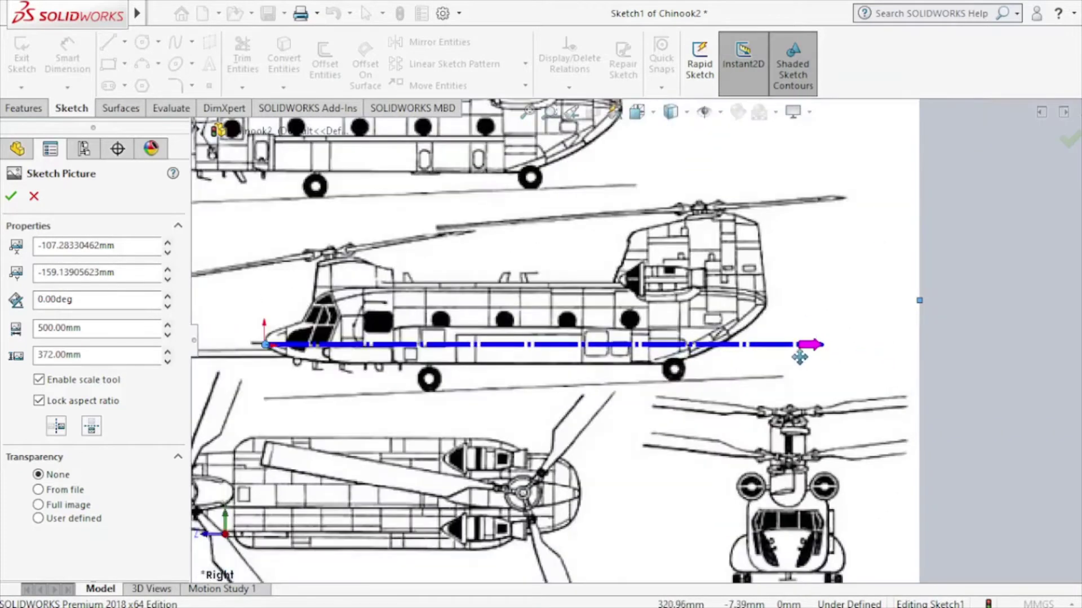
{"action": "mouse_move", "coordinate": [818, 346]}
{"action": "left_mouse_down"}
{"action": "mouse_move", "coordinate": [766, 346]}
{"action": "mouse_move", "coordinate": [773, 354]}
{"action": "left_mouse_up"}
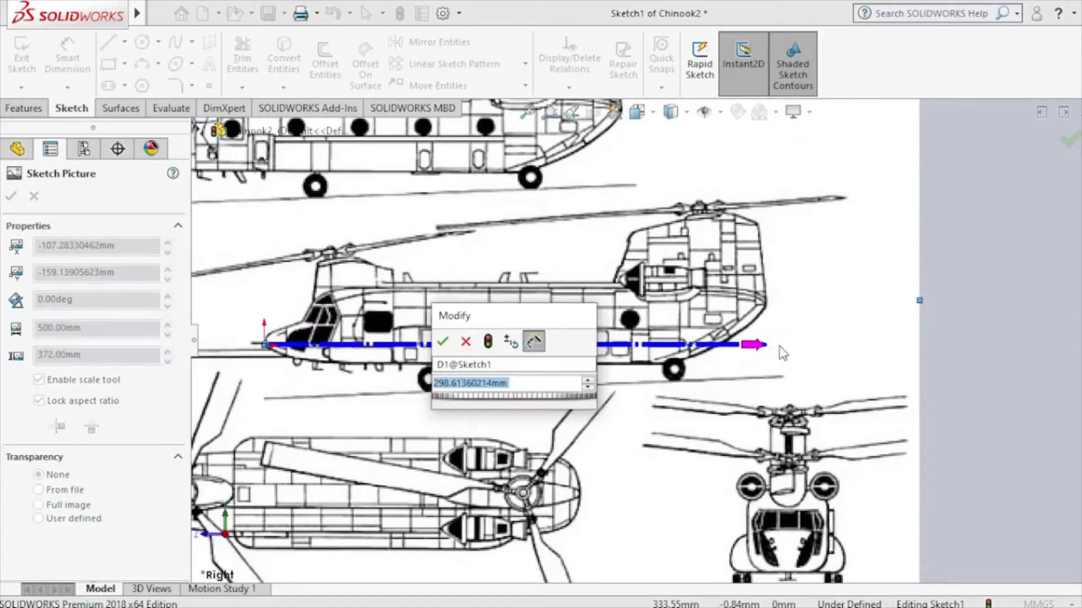
Give the scale line a length of 3.78 m, rescaling the picture to about 6329 × 4709 mm, and accept it.
{"action": "type", "text": "3.7"}
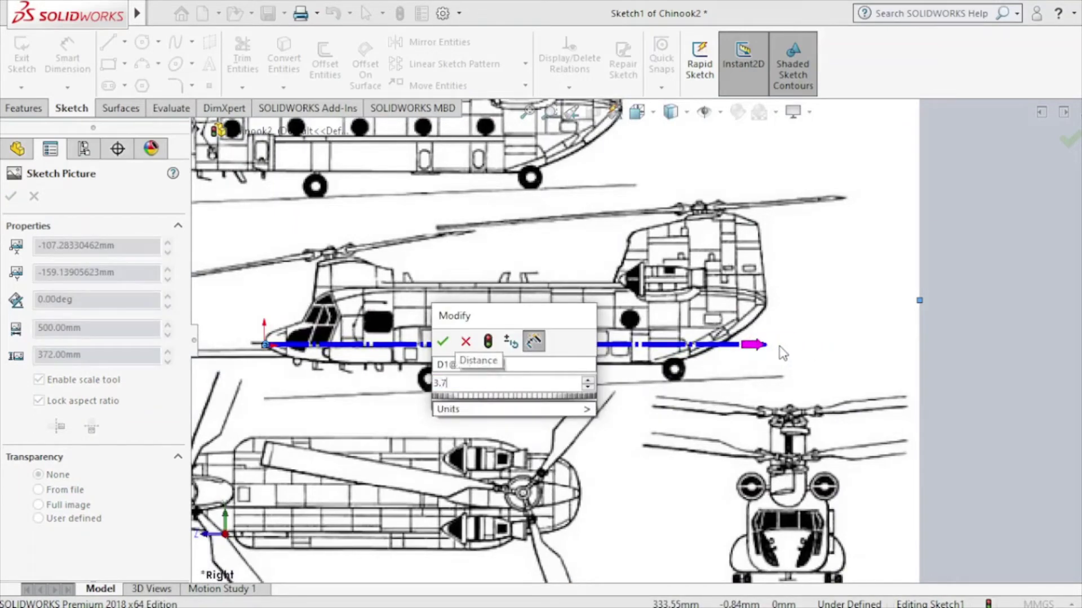
{"action": "type", "text": "8m"}
{"action": "key", "text": "Return"}
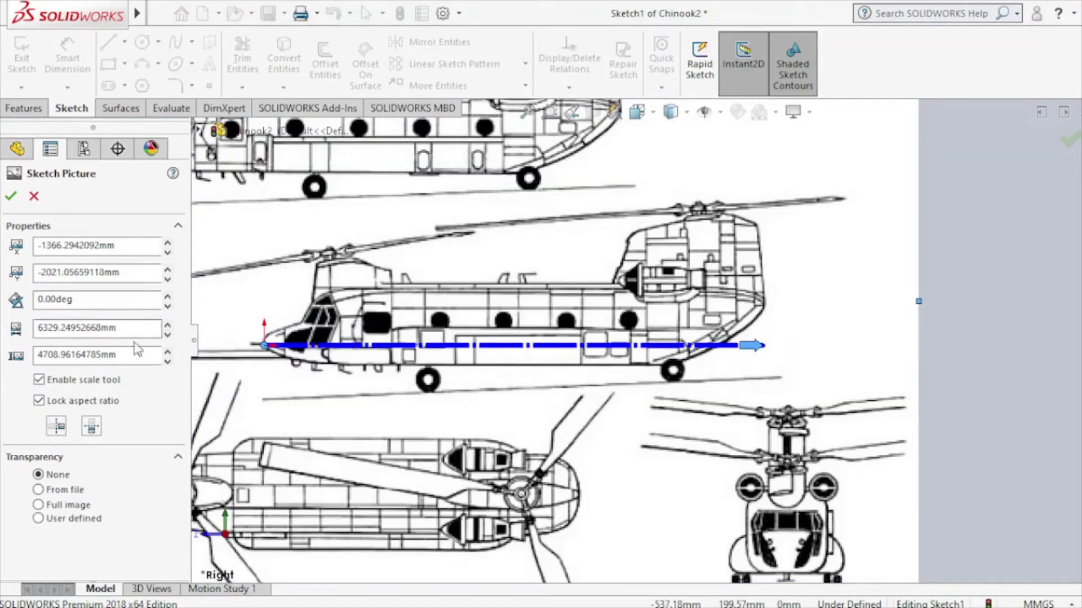
{"action": "left_click_drag", "start_coordinate": [131, 332], "coordinate": [37, 331]}
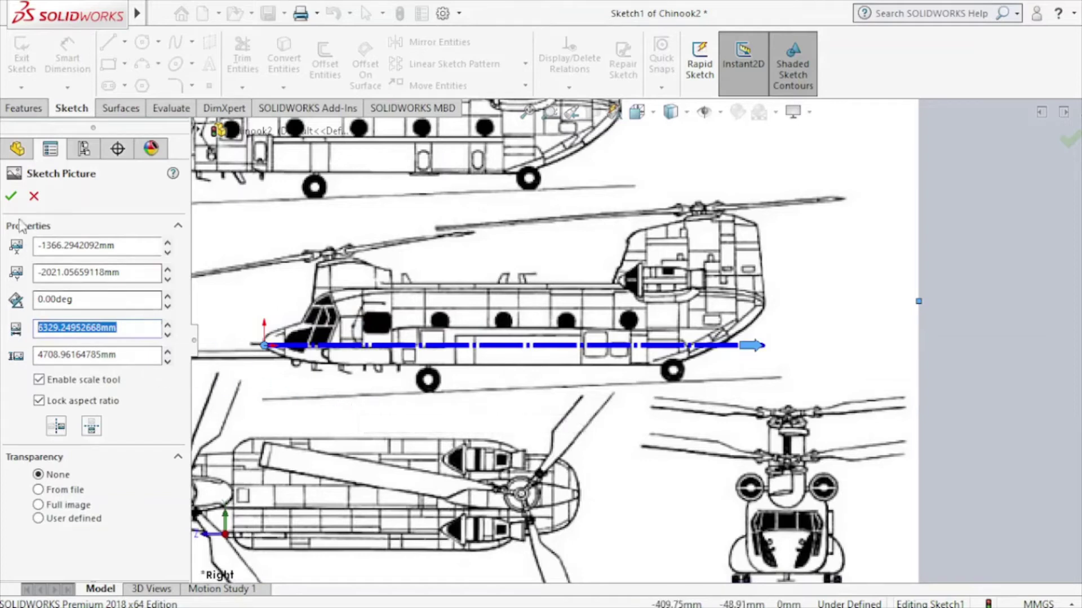
{"action": "left_click", "coordinate": [11, 196]}
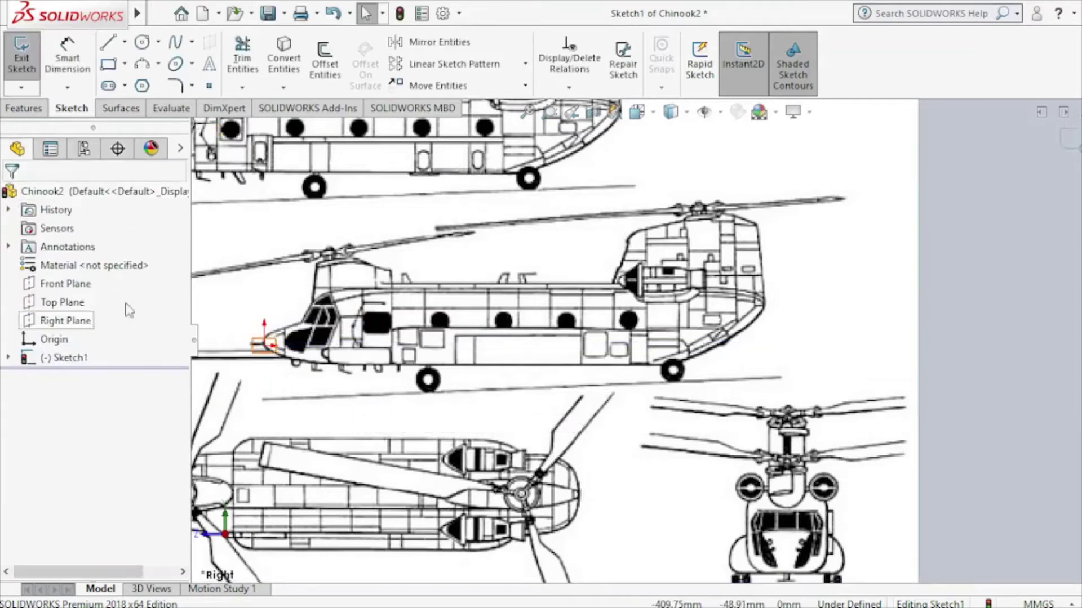
Exit the blueprint sketch and rename Sketch1 to 'Side'.
{"action": "left_click", "coordinate": [1069, 141]}
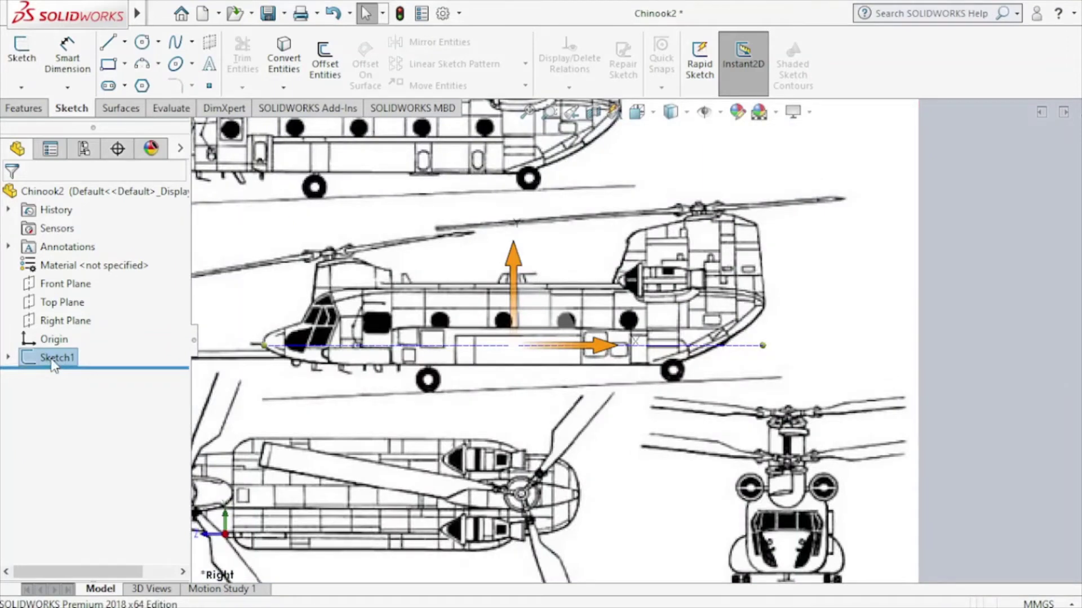
{"action": "left_click", "coordinate": [54, 362]}
{"action": "type", "text": "Side"}
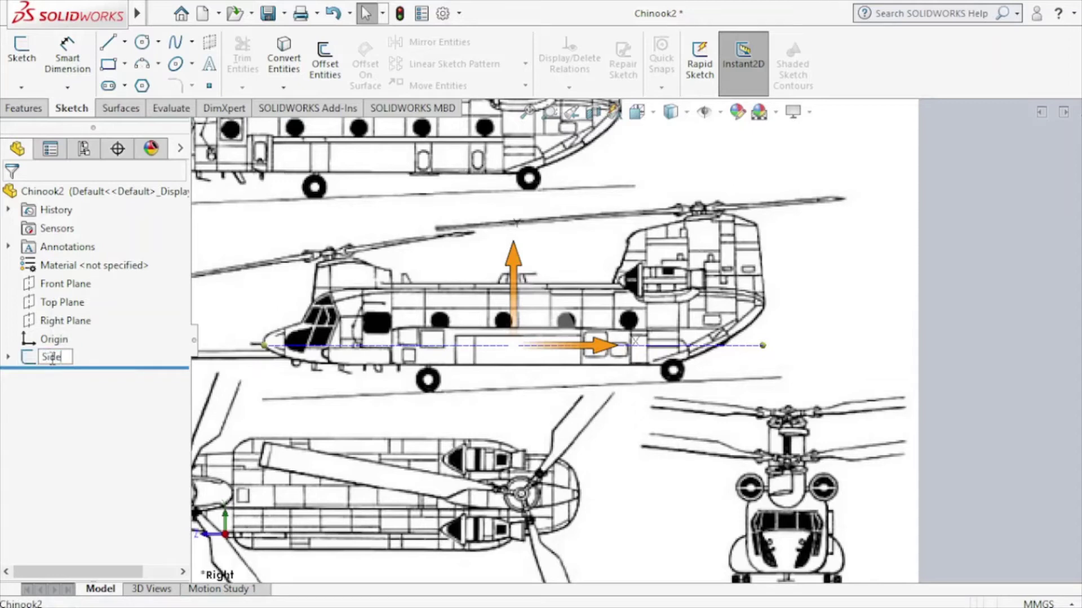
{"action": "key", "text": "Return"}
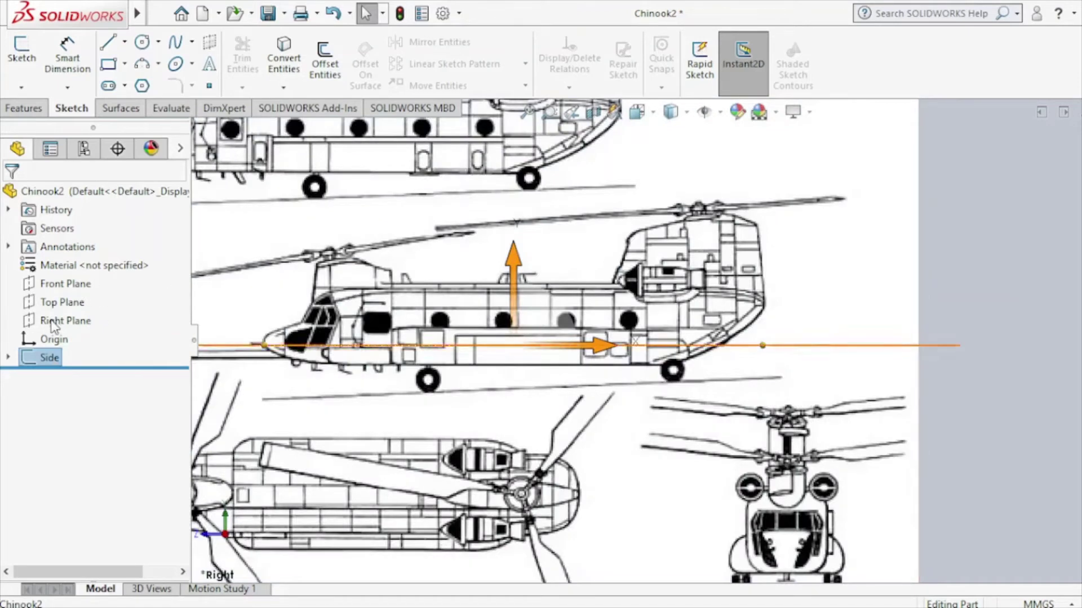
On the Right Plane, sketch a horizontal centerline from the origin at the nose to the tail.
{"action": "left_click", "coordinate": [77, 324]}
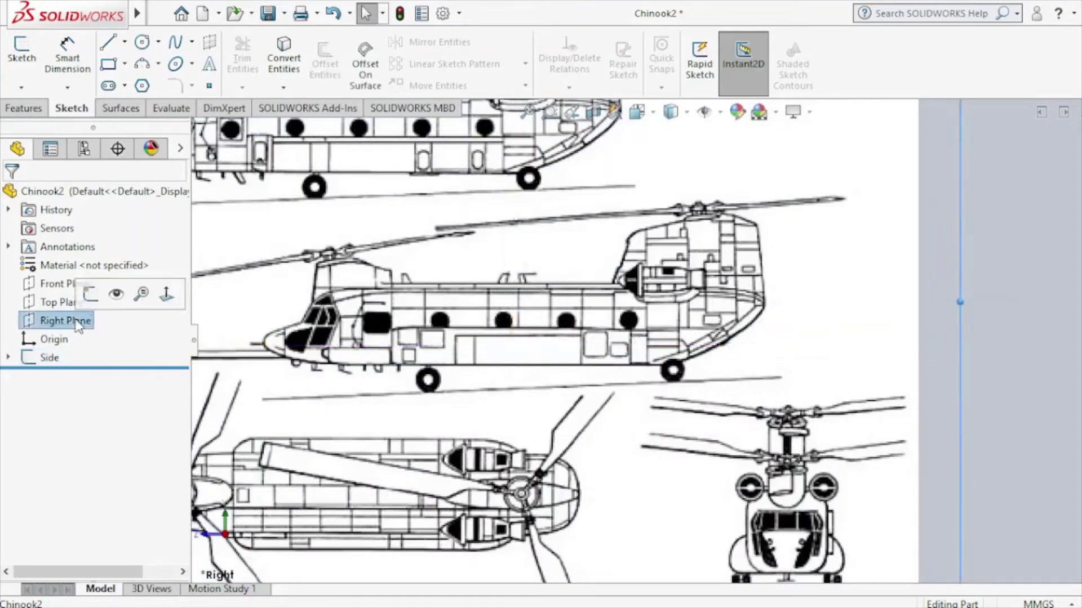
{"action": "left_click", "coordinate": [89, 291]}
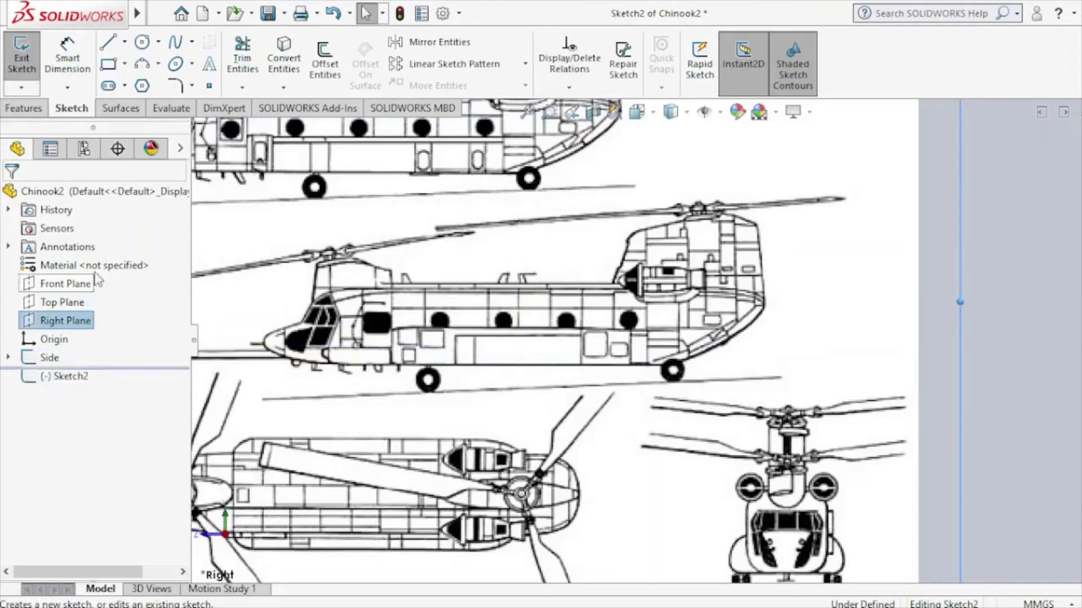
{"action": "left_click", "coordinate": [125, 42]}
{"action": "left_click", "coordinate": [208, 85]}
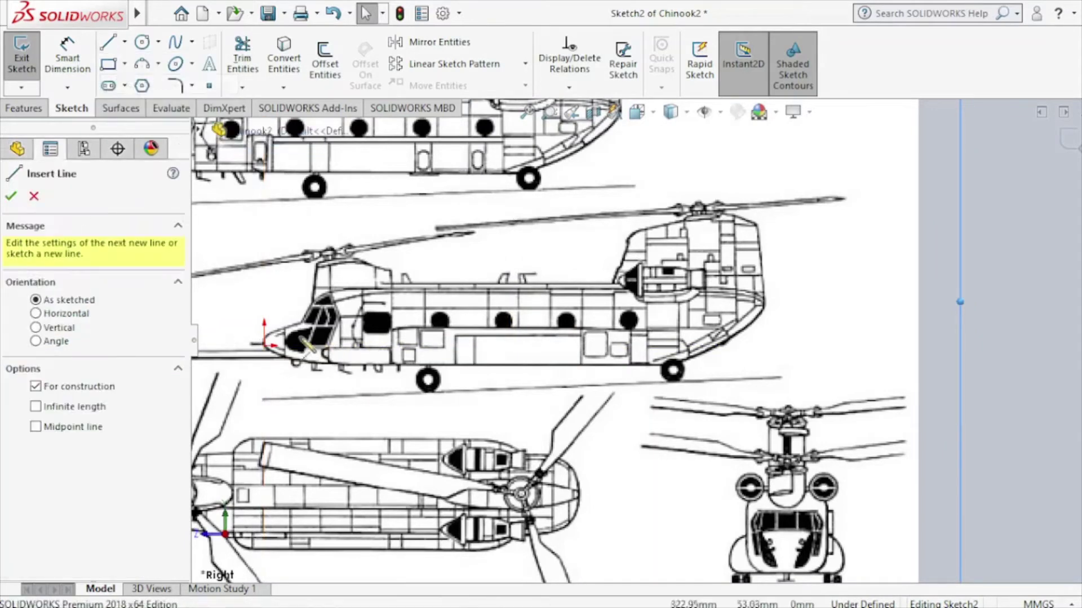
{"action": "left_click", "coordinate": [270, 344]}
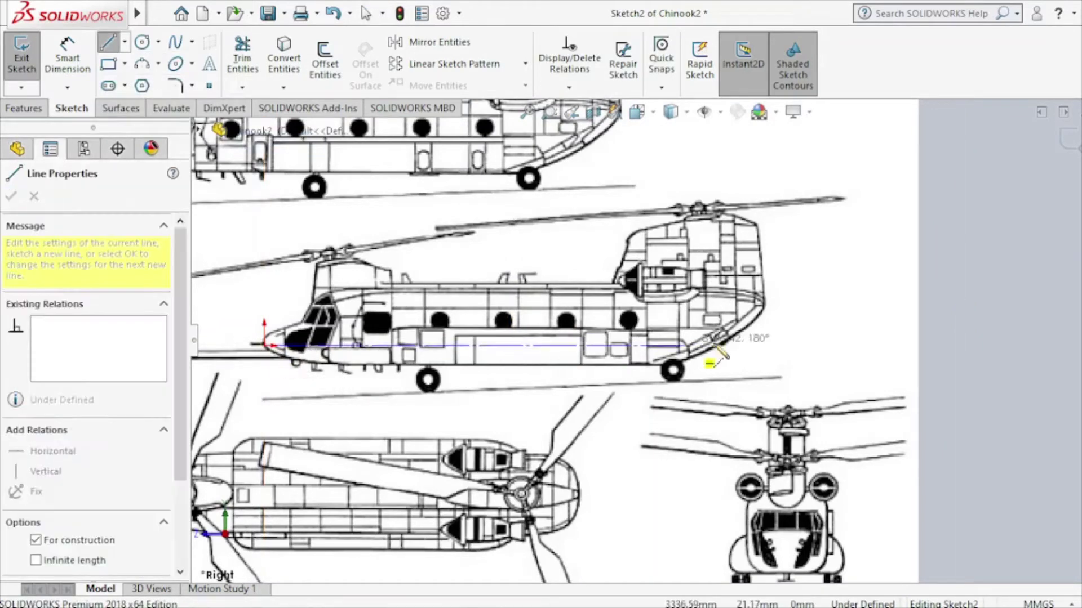
{"action": "left_click", "coordinate": [762, 346]}
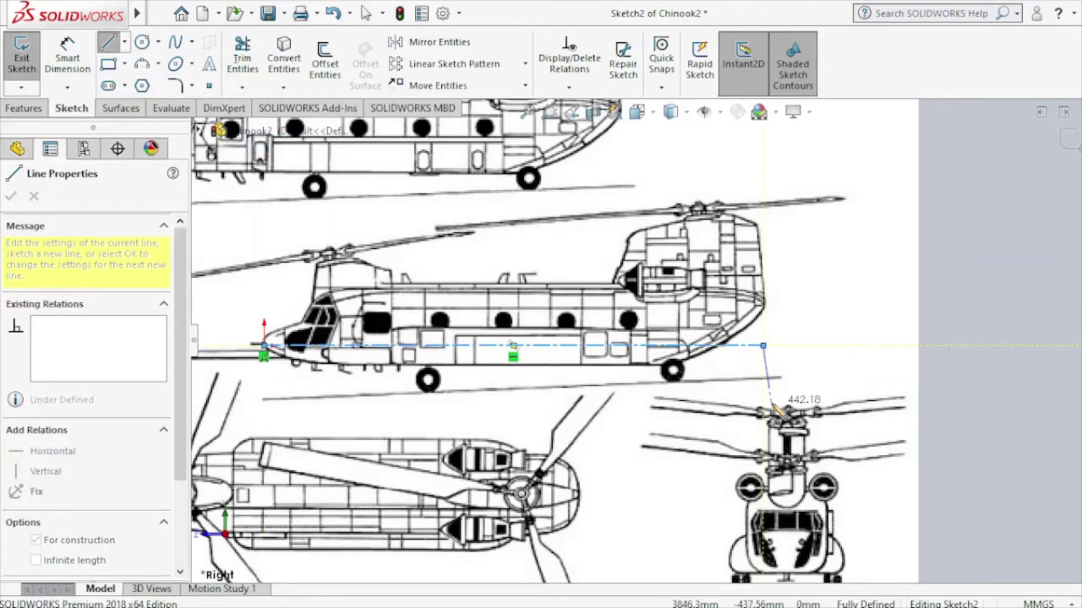
{"action": "key", "text": "Escape"}
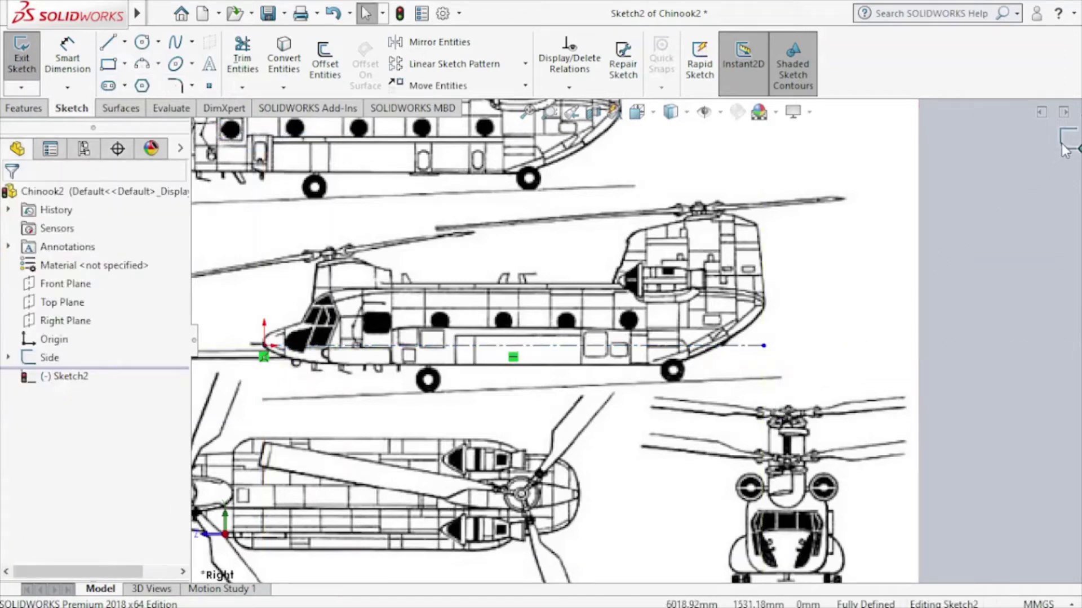
{"action": "left_click", "coordinate": [1063, 145]}
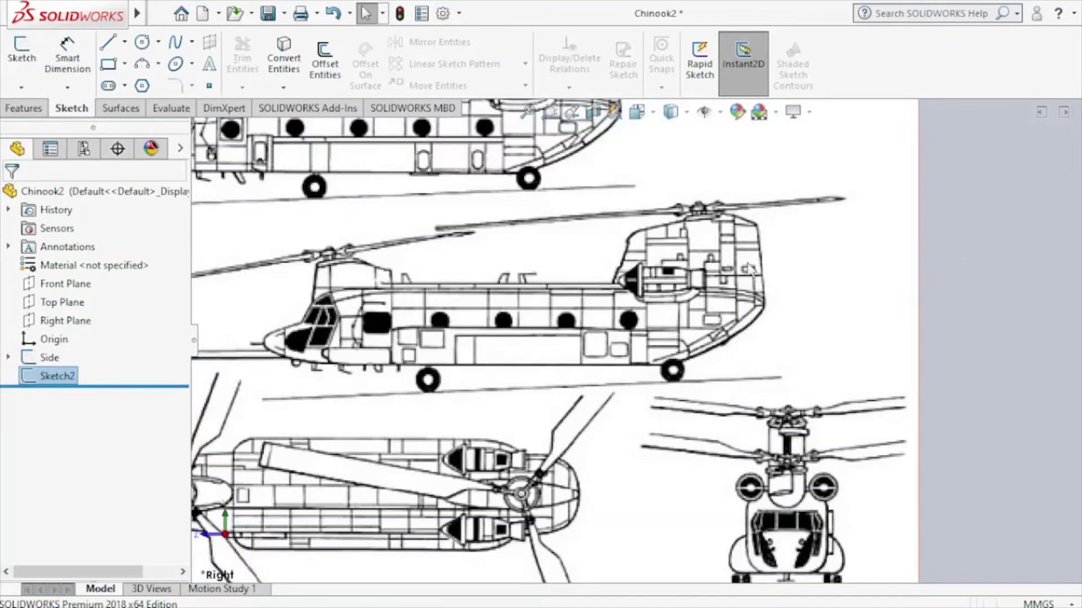
{"action": "key", "text": "f"}
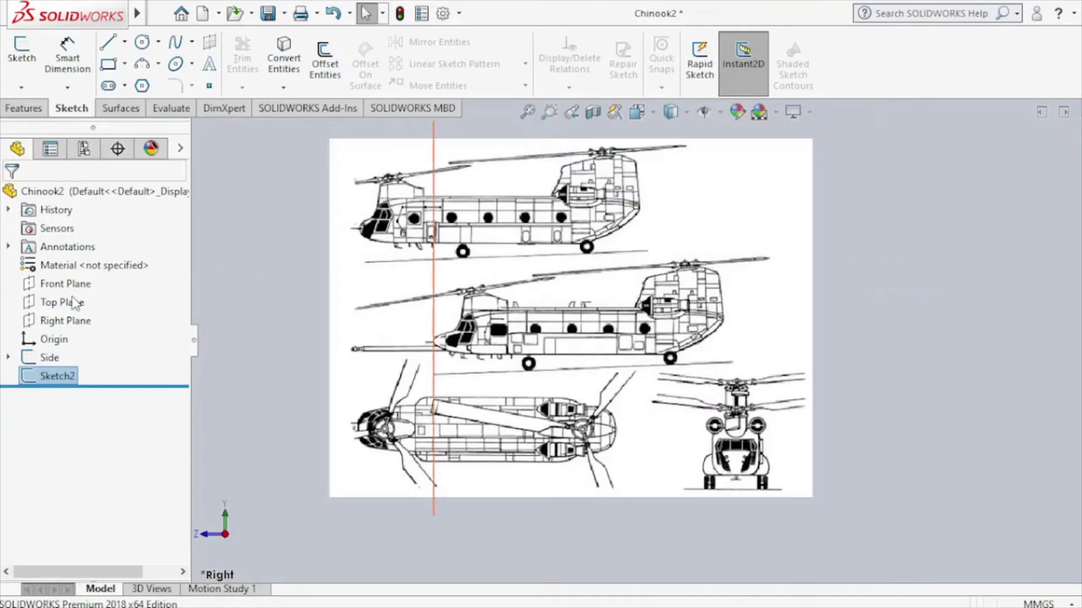
{"action": "left_click", "coordinate": [62, 303]}
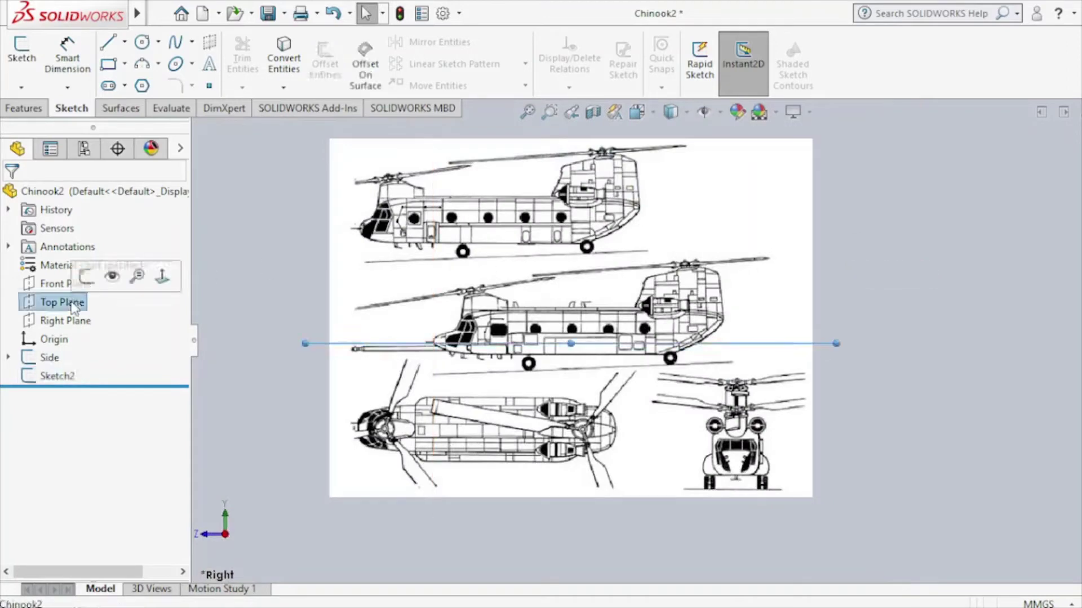
Create Plane1 as a reference plane offset 260 mm from the Top Plane.
{"action": "left_click", "coordinate": [23, 108]}
{"action": "left_click", "coordinate": [670, 62]}
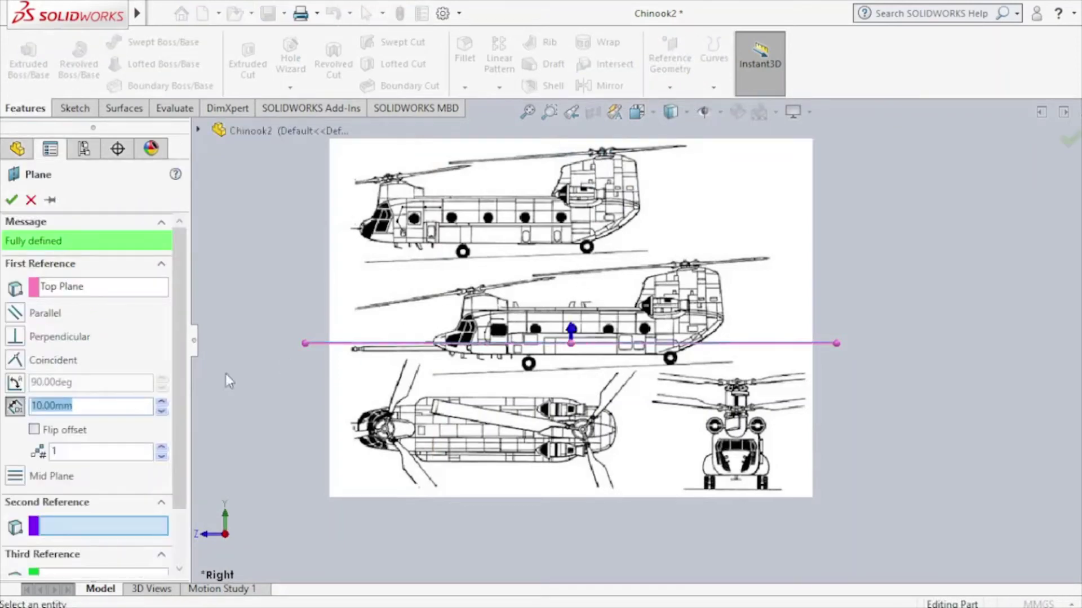
{"action": "type", "text": "200"}
{"action": "key", "text": "Return"}
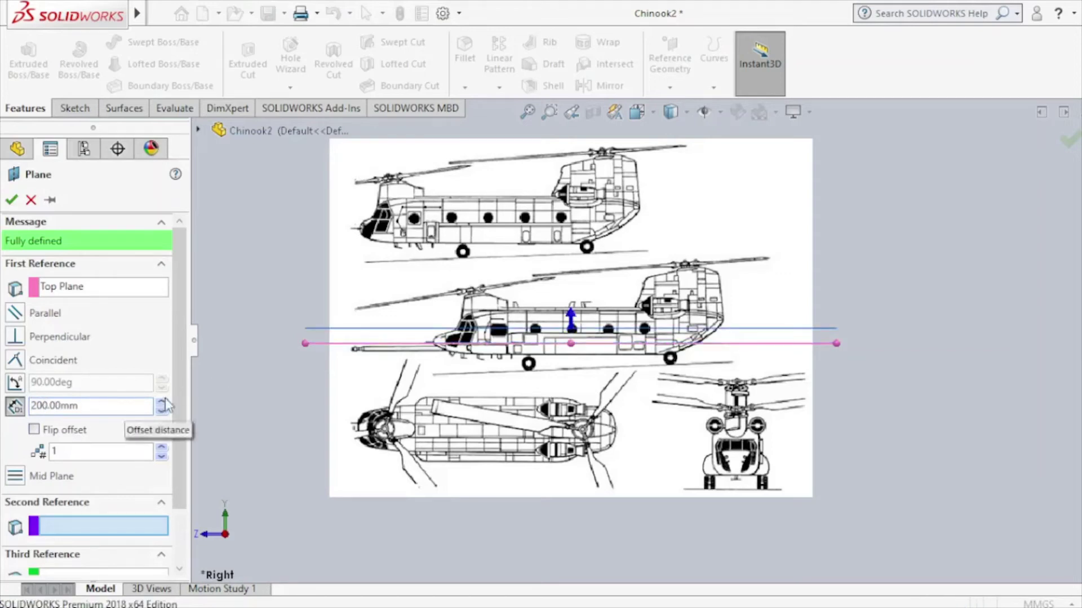
{"action": "left_click", "coordinate": [162, 401]}
{"action": "left_click", "coordinate": [162, 402]}
{"action": "left_click", "coordinate": [162, 401]}
{"action": "left_click", "coordinate": [162, 402]}
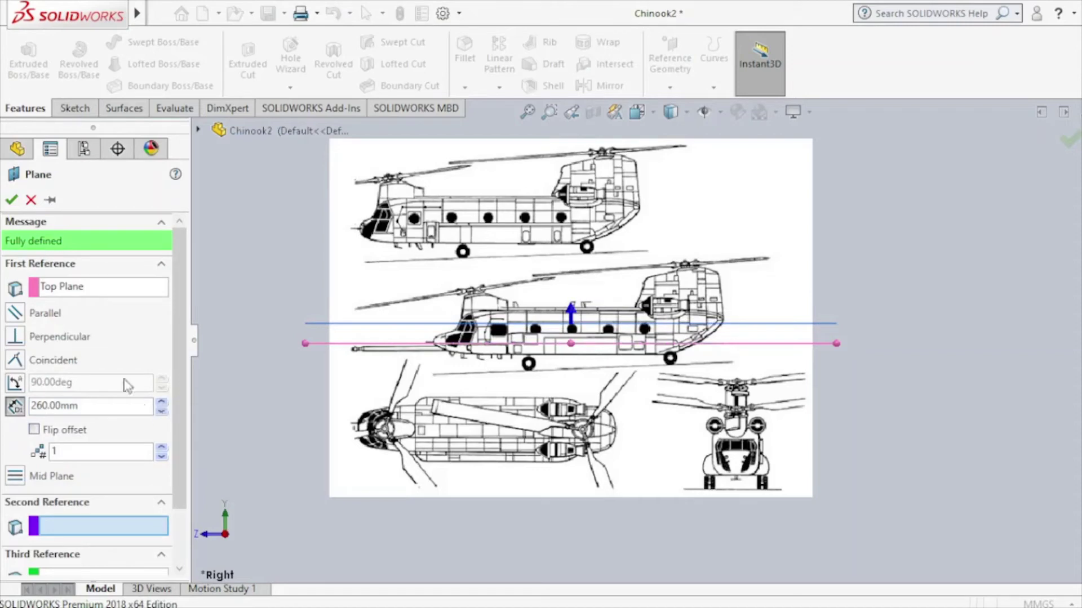
{"action": "left_click", "coordinate": [9, 202]}
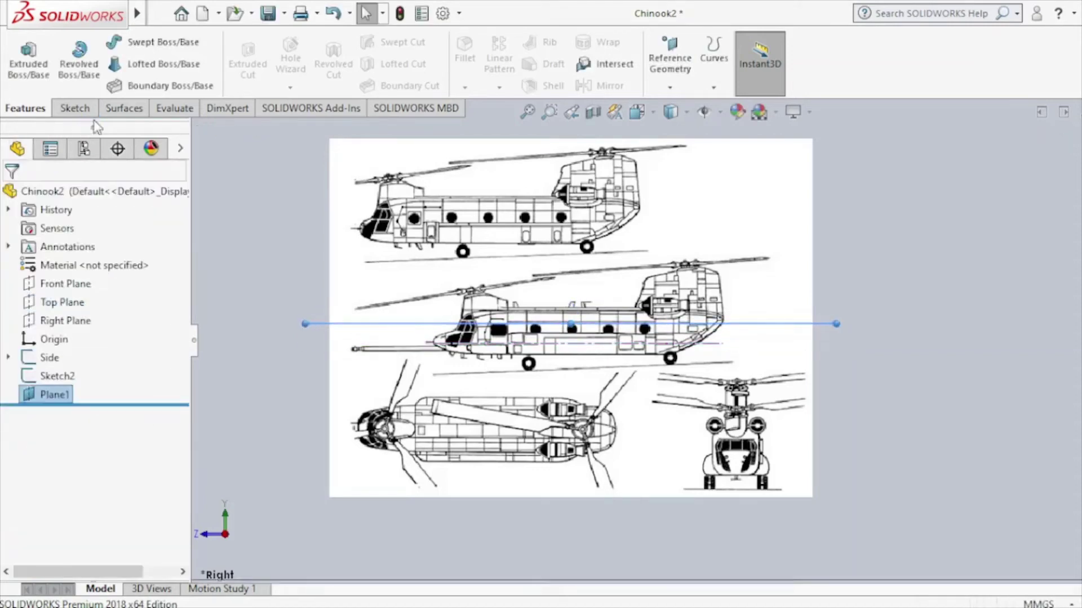
Start a new sketch on Plane1 and view it Normal To.
{"action": "left_click", "coordinate": [75, 107]}
{"action": "left_click", "coordinate": [21, 56]}
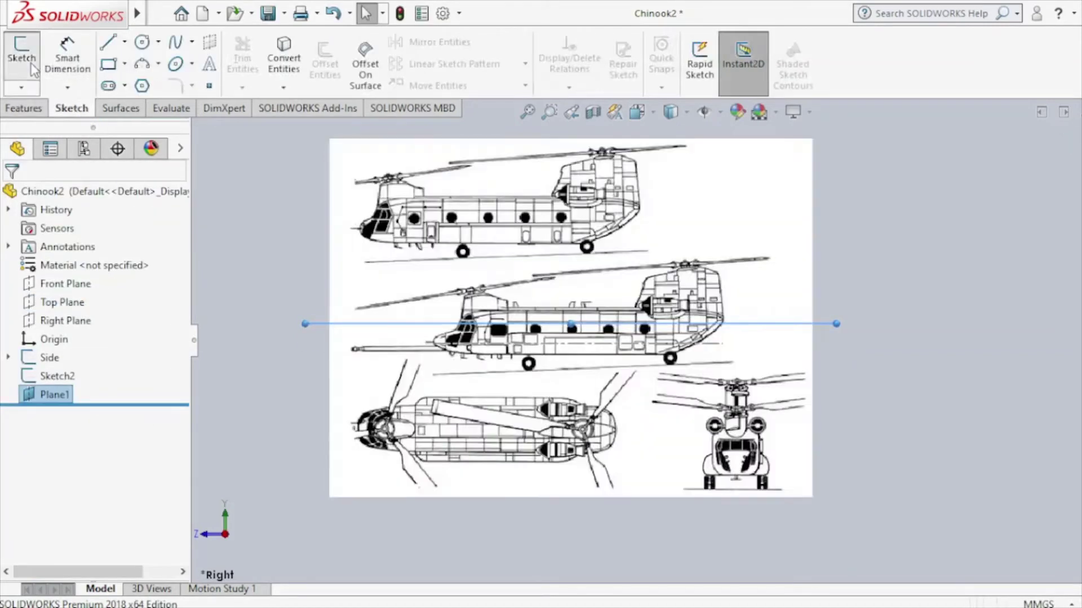
{"action": "scroll", "coordinate": [666, 340], "scroll_direction": "up", "scroll_amount": 3}
{"action": "key", "text": "ctrl+8"}
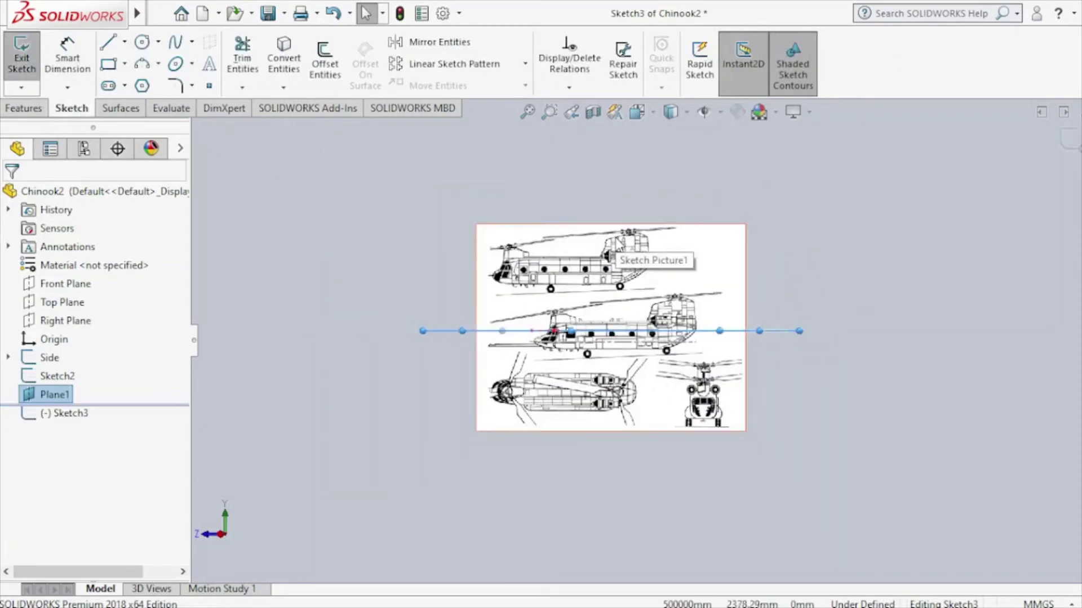
{"action": "key", "text": "ctrl+7"}
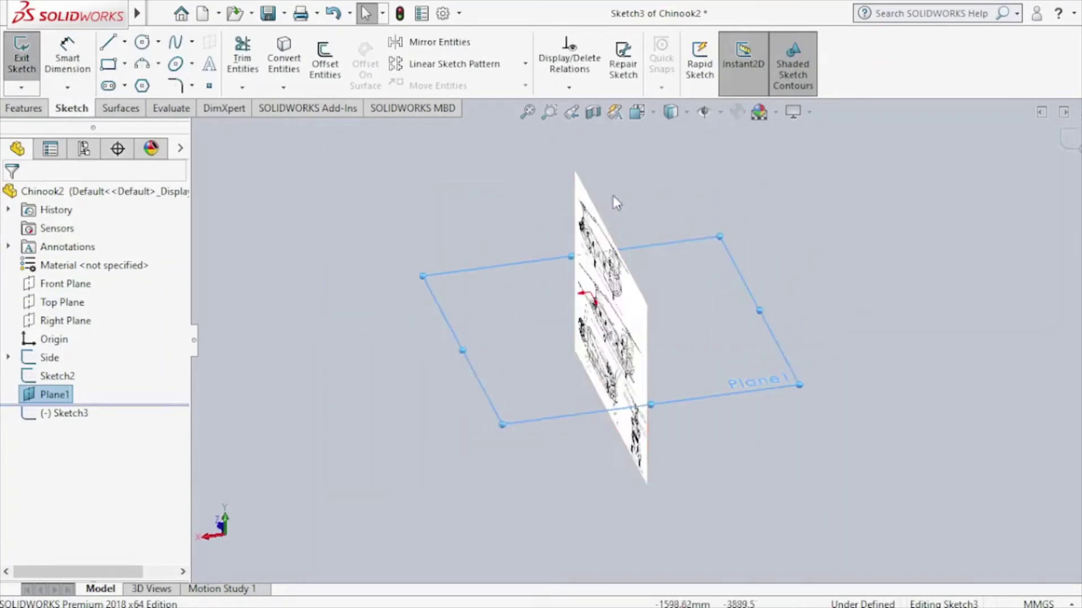
{"action": "left_click", "coordinate": [642, 120]}
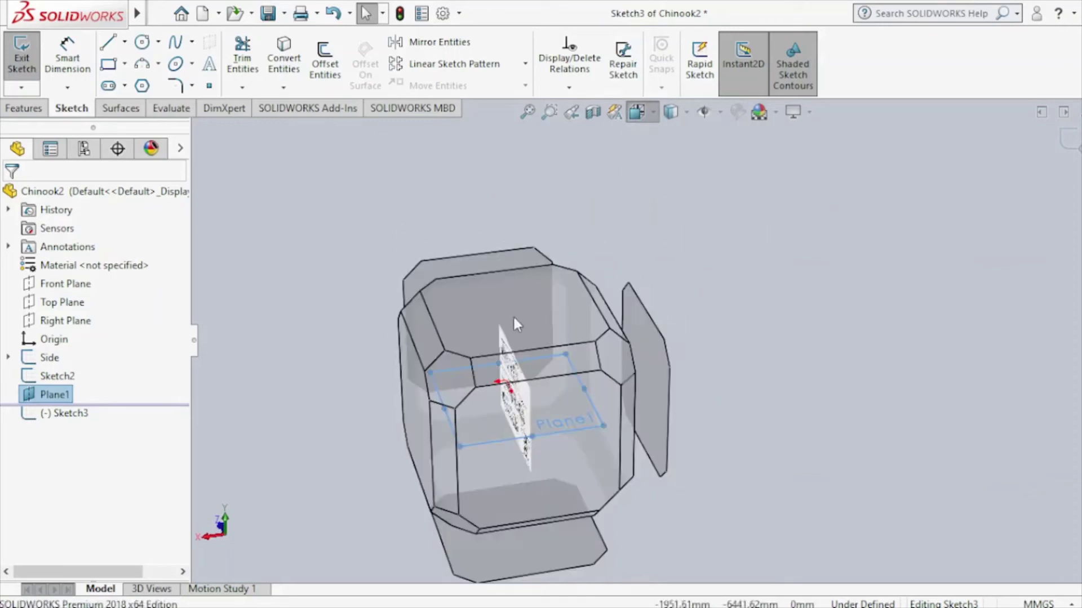
{"action": "left_click", "coordinate": [512, 319]}
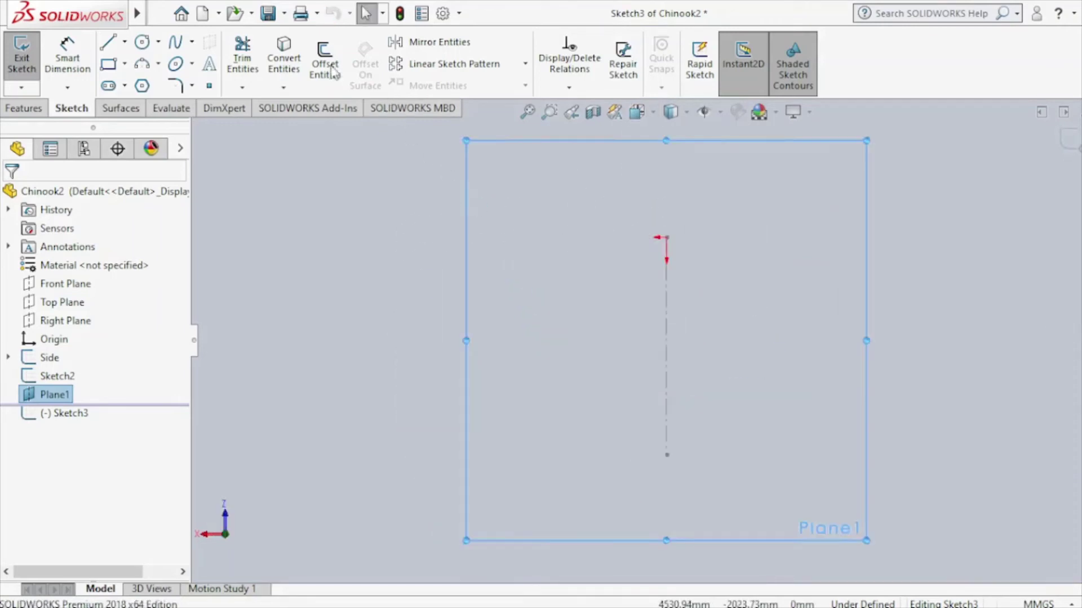
{"action": "left_click", "coordinate": [295, 13]}
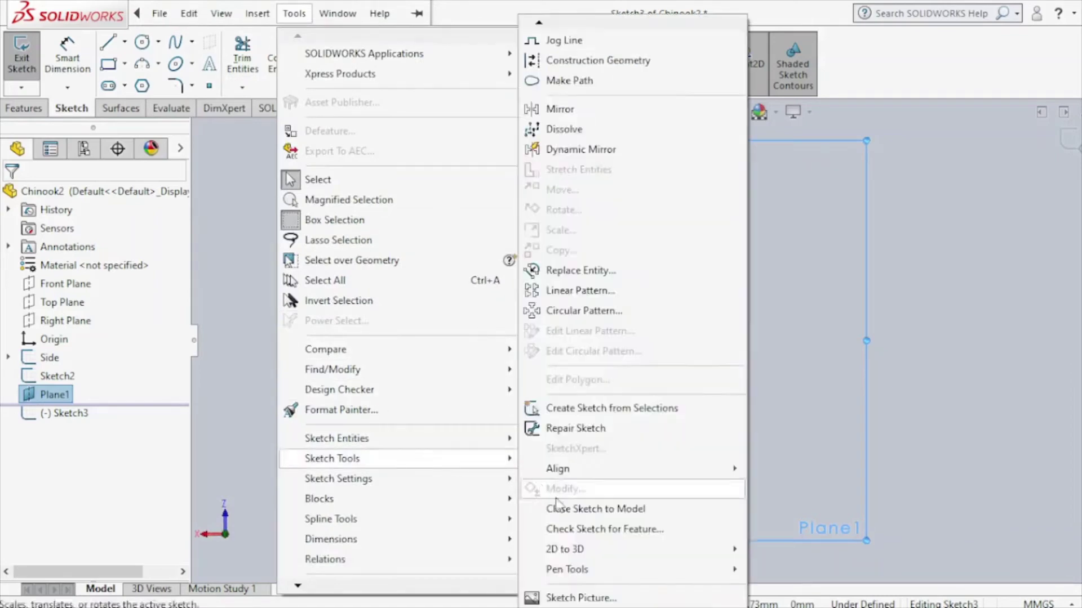
Insert boeing_ch_47_chinook-72823 as a sketch picture on Plane1.
{"action": "left_click", "coordinate": [574, 598]}
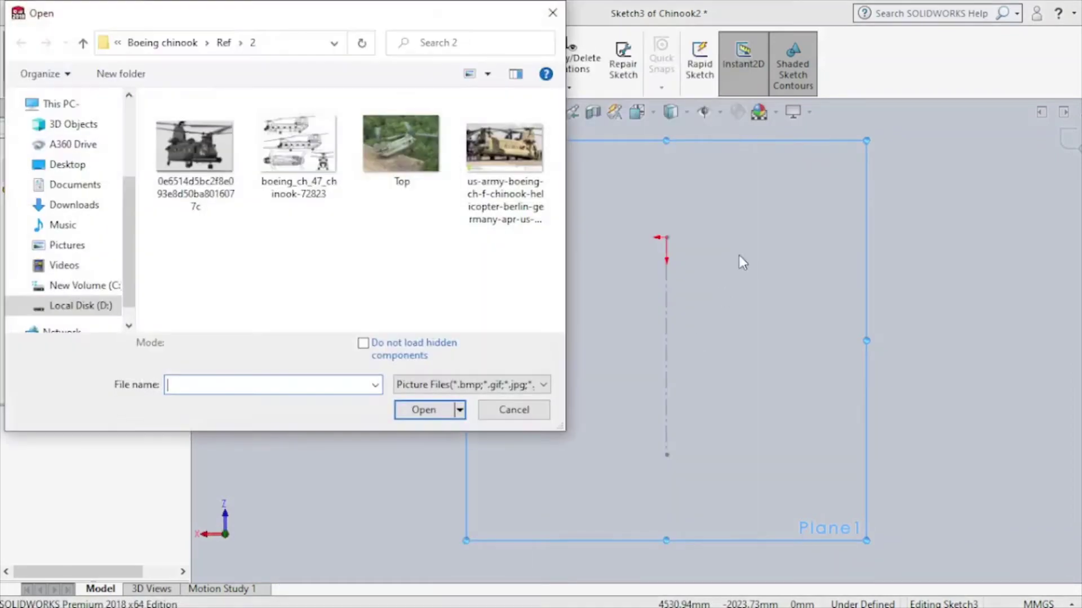
{"action": "left_click", "coordinate": [299, 150]}
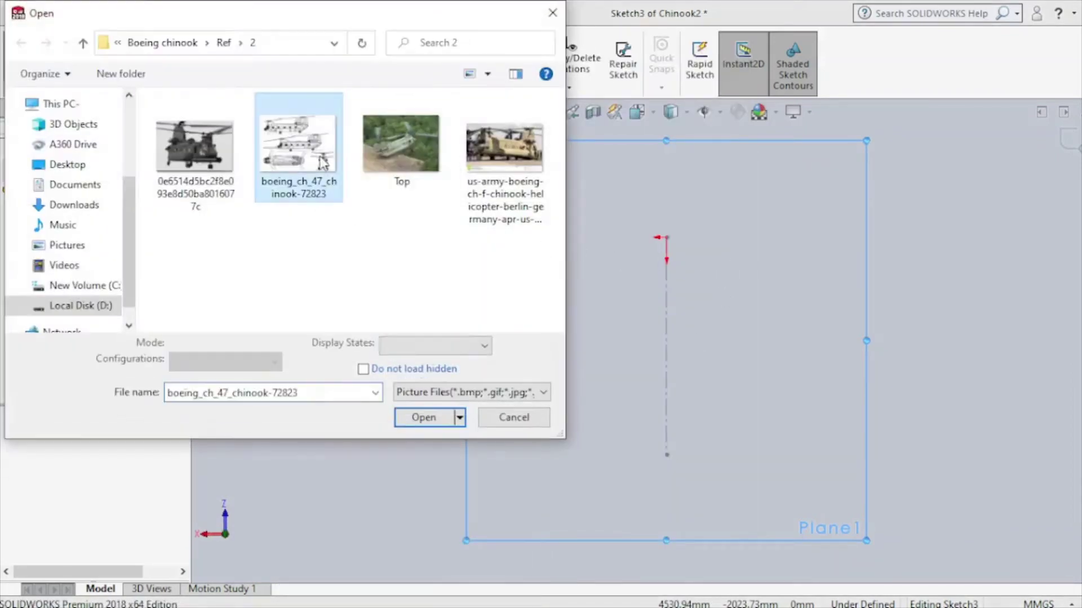
{"action": "left_click", "coordinate": [425, 413]}
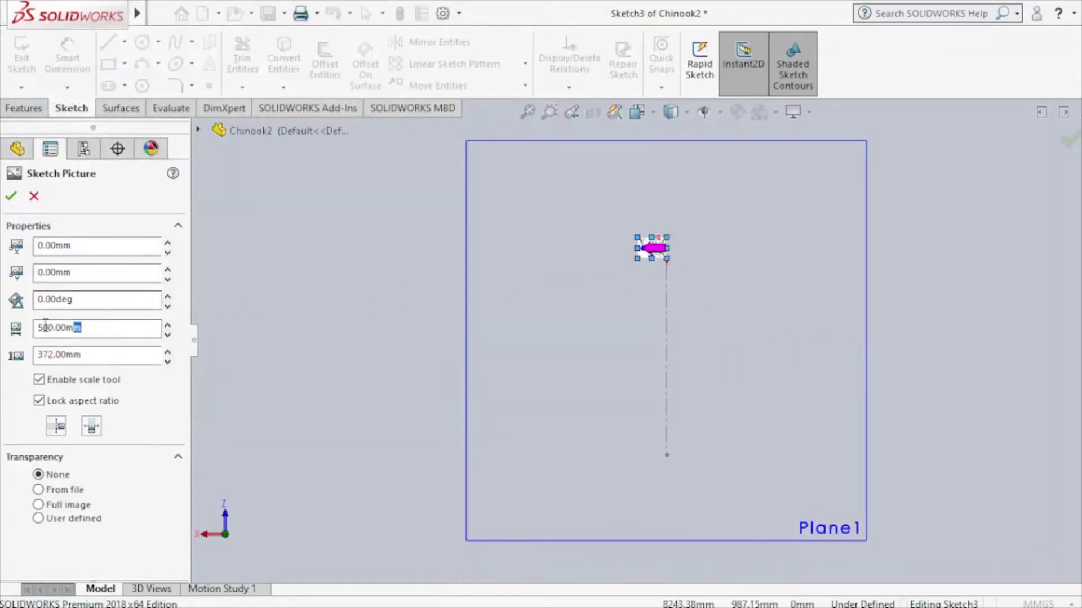
Set the picture width to 6329.24952668 mm and rotate it 90°.
{"action": "left_click_drag", "start_coordinate": [45, 326], "coordinate": [12, 330]}
{"action": "key", "text": "BackSpace"}
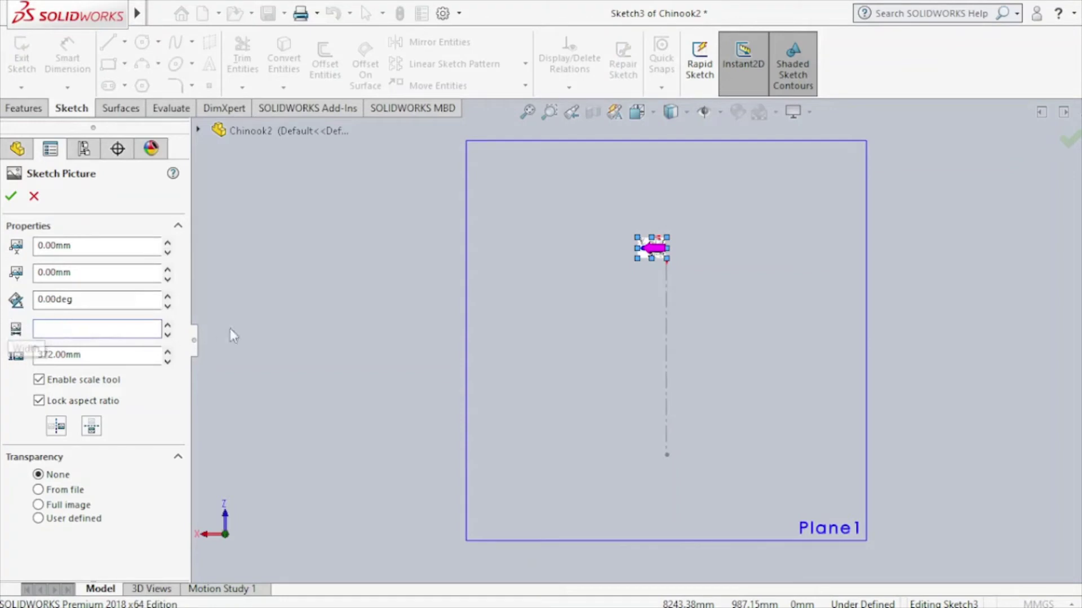
{"action": "type", "text": "6329.24952668mm"}
{"action": "key", "text": "Return"}
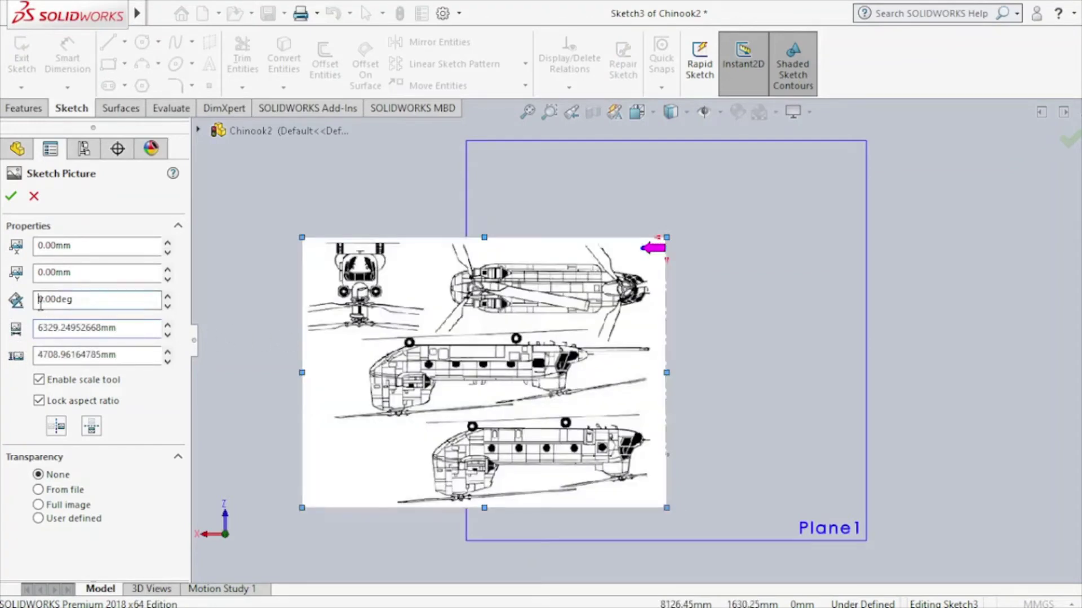
{"action": "type", "text": "90"}
{"action": "key", "text": "Return"}
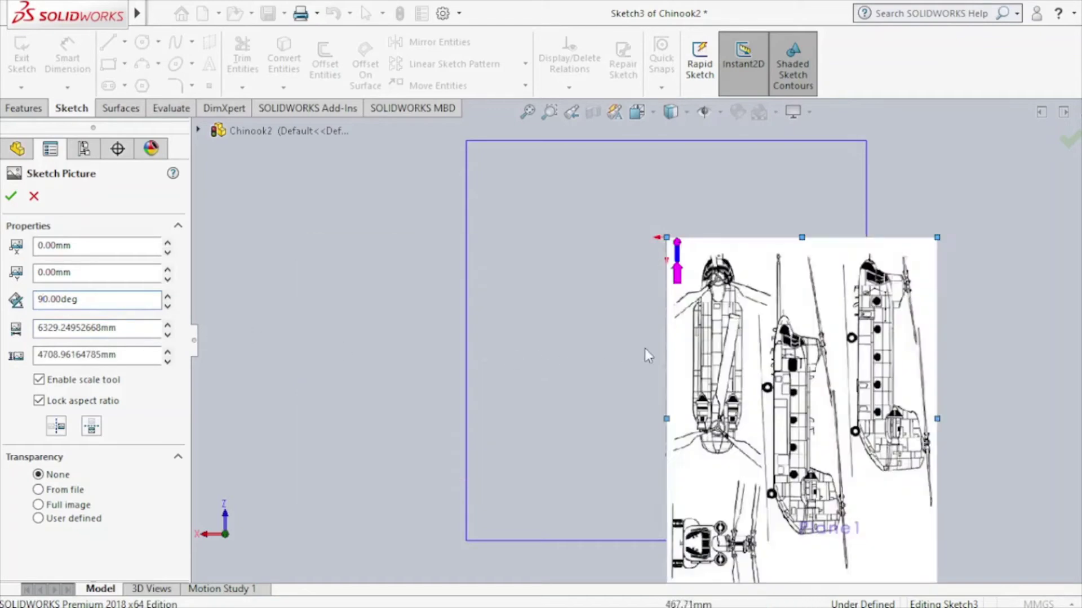
Drag the rotated blueprint so the helicopter nose lines up with the origin, then accept it.
{"action": "left_click_drag", "start_coordinate": [744, 355], "coordinate": [712, 338]}
{"action": "scroll", "coordinate": [704, 316], "scroll_direction": "down", "scroll_amount": 1}
{"action": "scroll", "coordinate": [702, 315], "scroll_direction": "down", "scroll_amount": 2}
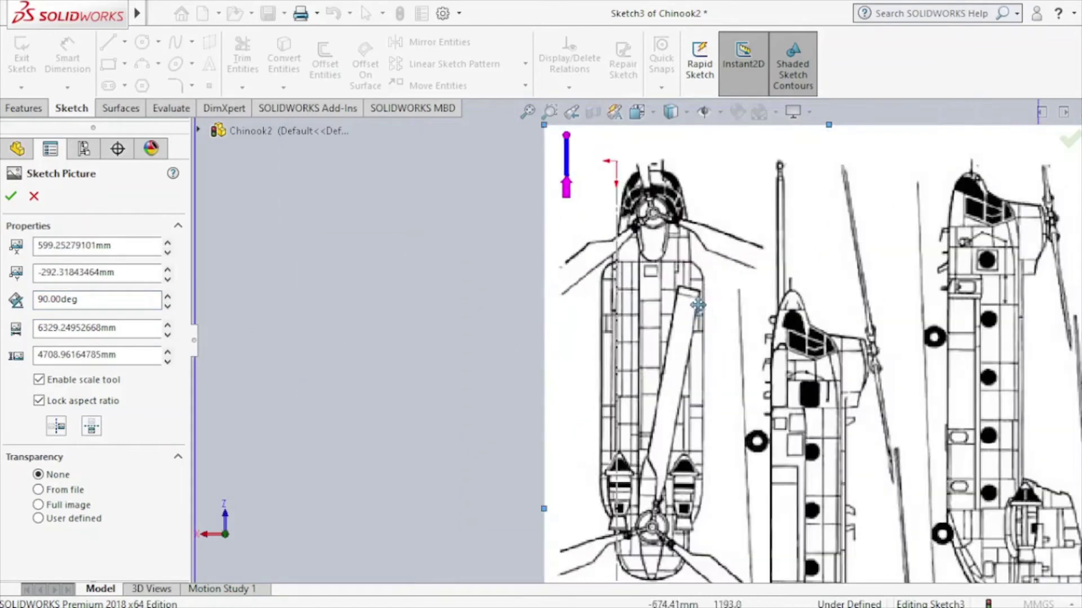
{"action": "left_click_drag", "start_coordinate": [680, 275], "coordinate": [653, 276]}
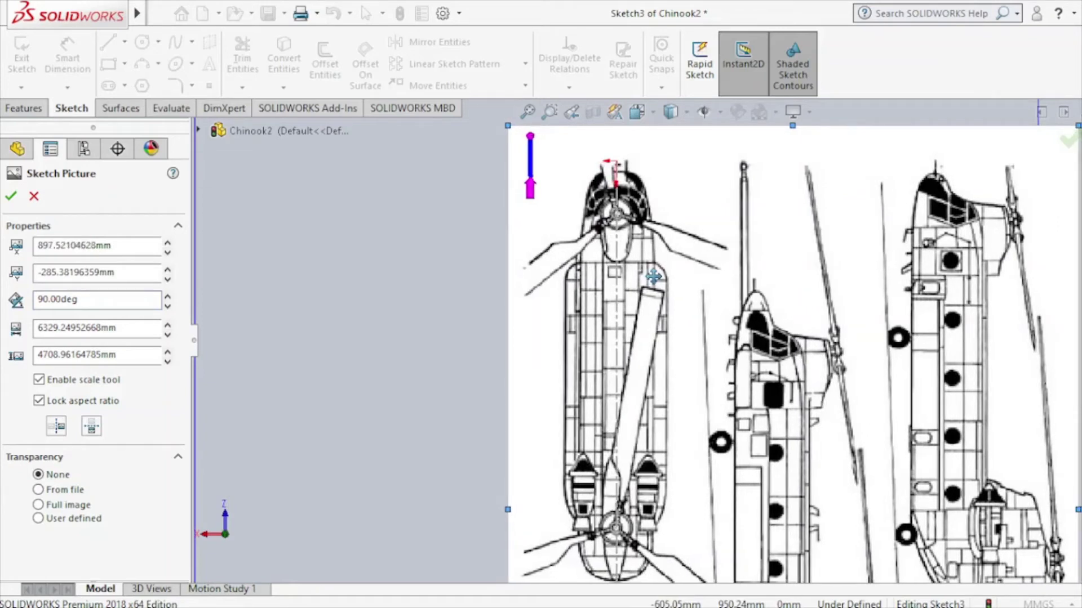
{"action": "scroll", "coordinate": [662, 300], "scroll_direction": "up", "scroll_amount": 2}
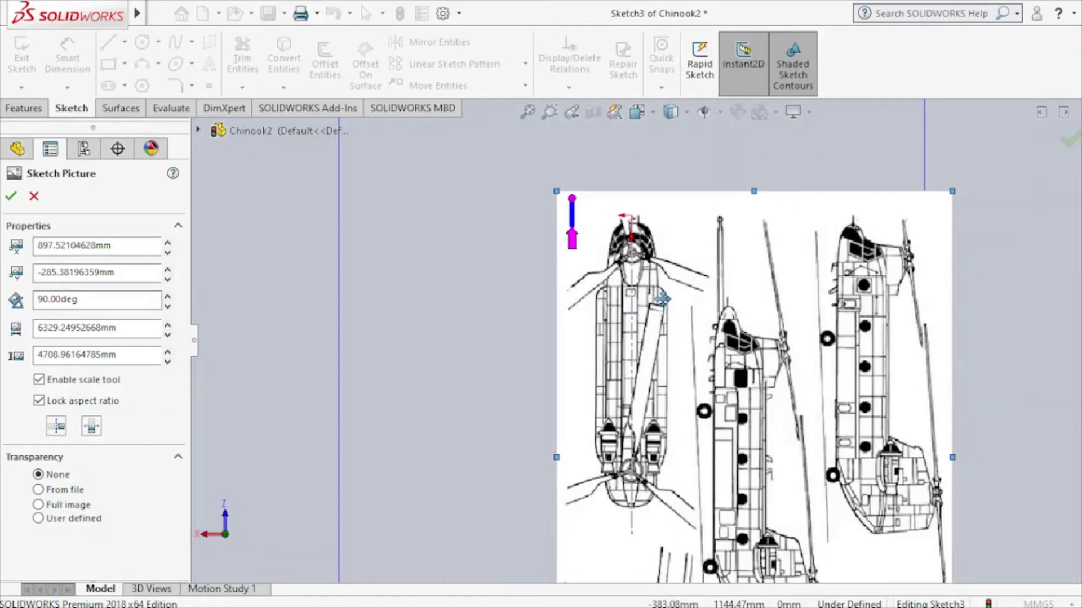
{"action": "scroll", "coordinate": [663, 300], "scroll_direction": "up", "scroll_amount": 1}
{"action": "scroll", "coordinate": [659, 293], "scroll_direction": "down", "scroll_amount": 1}
{"action": "scroll", "coordinate": [654, 284], "scroll_direction": "down", "scroll_amount": 1}
{"action": "scroll", "coordinate": [641, 273], "scroll_direction": "down", "scroll_amount": 2}
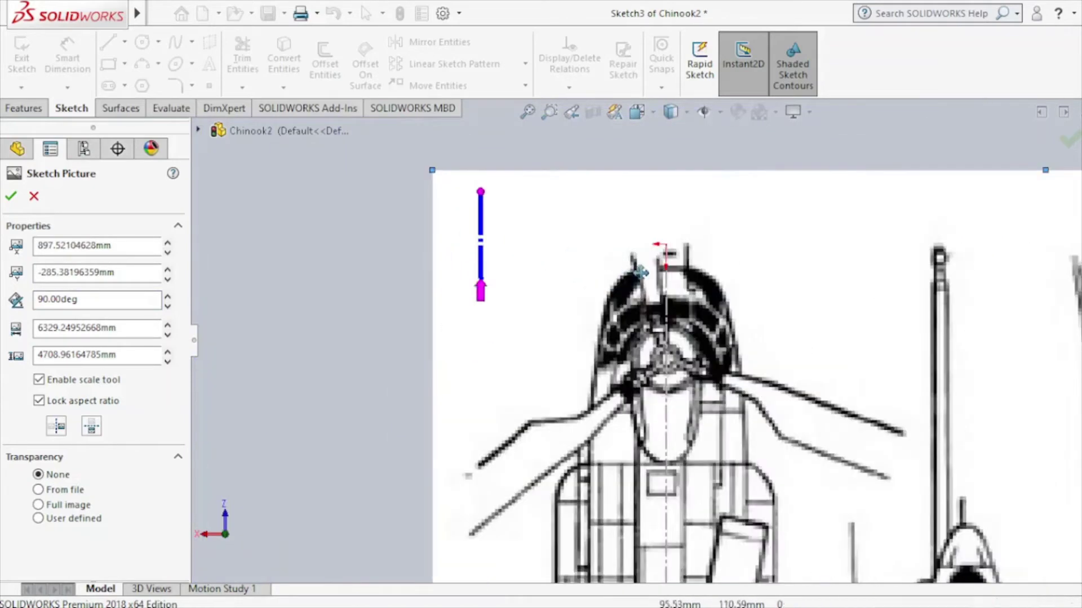
{"action": "mouse_move", "coordinate": [683, 294]}
{"action": "left_mouse_down"}
{"action": "mouse_move", "coordinate": [685, 314]}
{"action": "mouse_move", "coordinate": [681, 297]}
{"action": "left_mouse_up"}
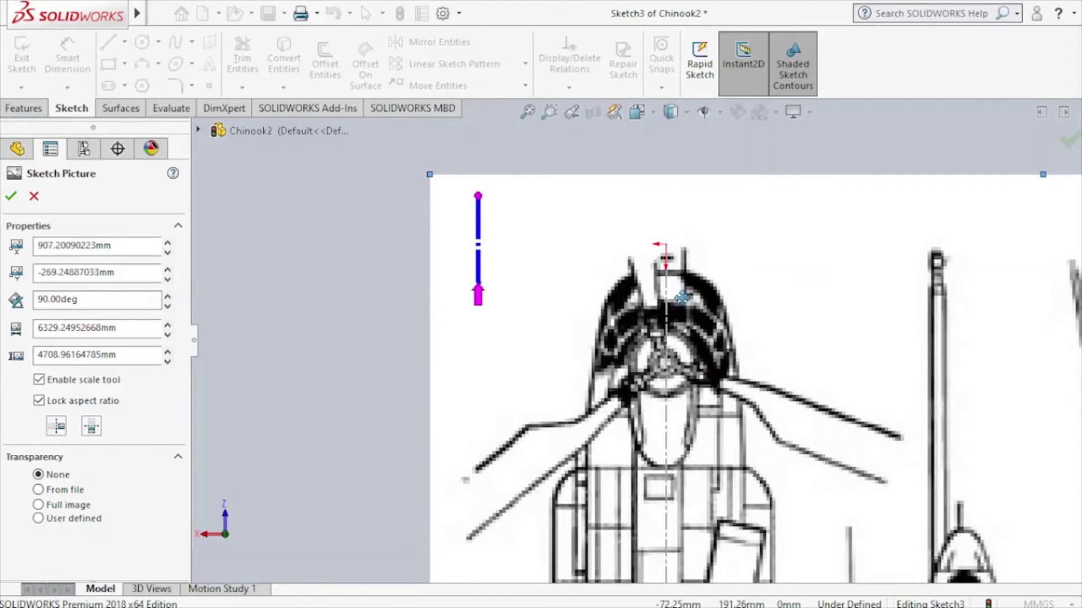
{"action": "scroll", "coordinate": [745, 411], "scroll_direction": "up", "scroll_amount": 3}
{"action": "scroll", "coordinate": [745, 411], "scroll_direction": "up", "scroll_amount": 2}
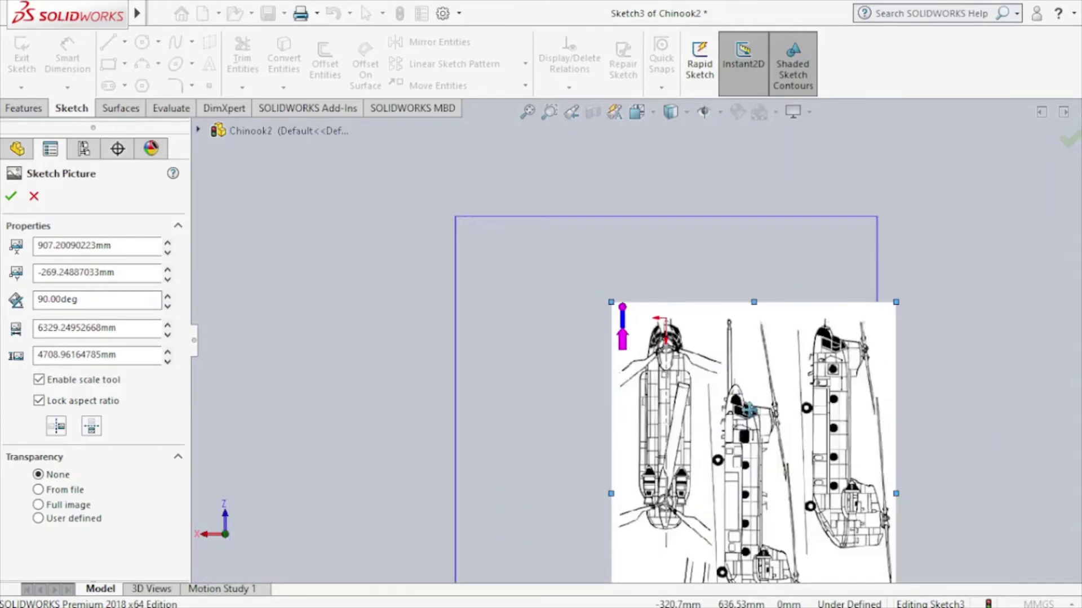
{"action": "left_click", "coordinate": [1070, 139]}
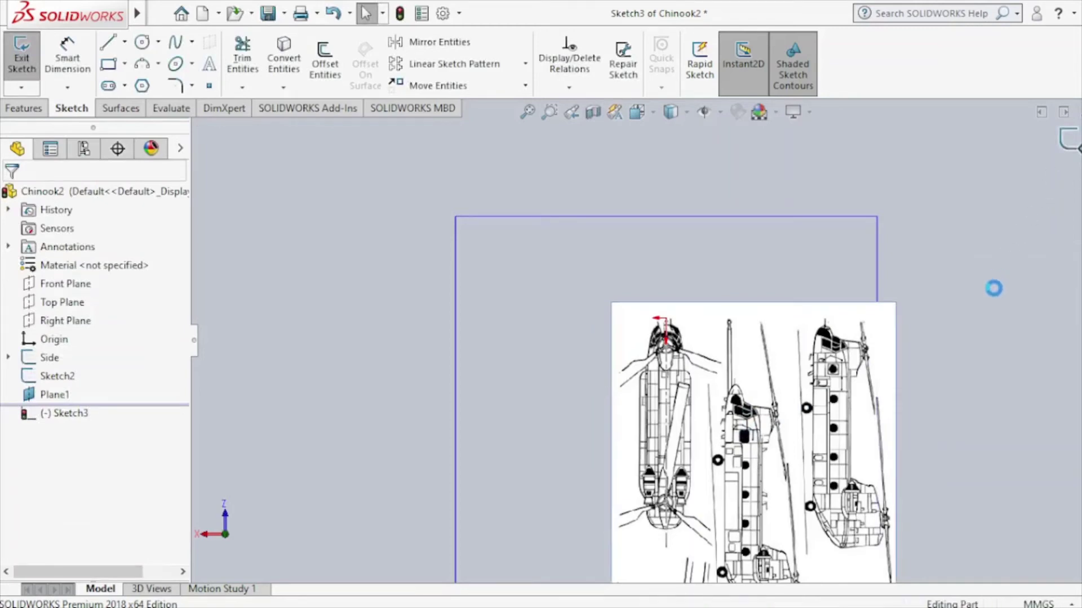
Exit Sketch3 and rename it 'Top'.
{"action": "left_click", "coordinate": [21, 57]}
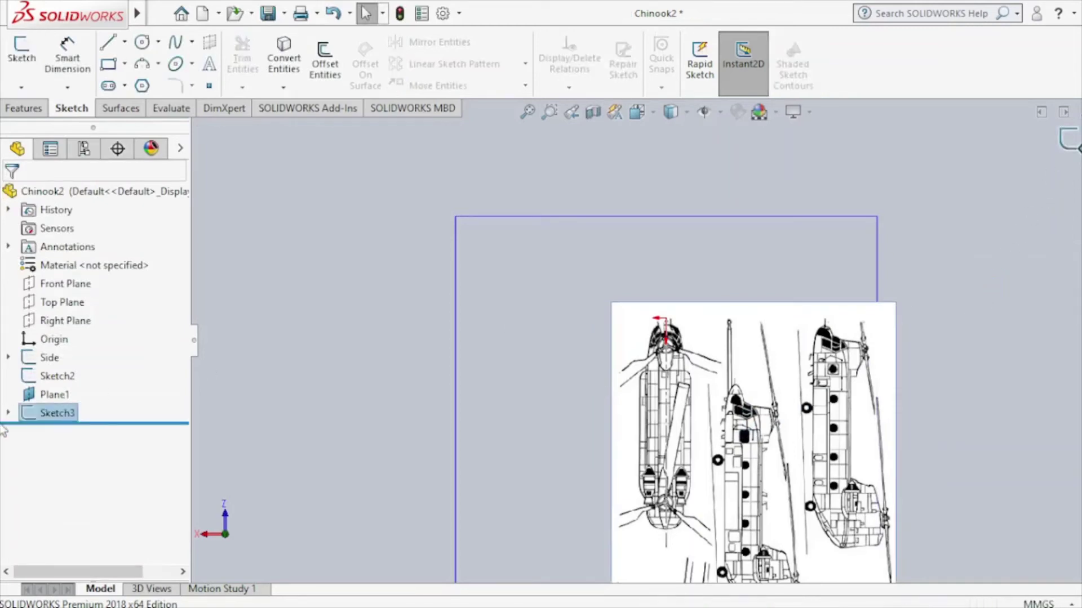
{"action": "left_click", "coordinate": [44, 415]}
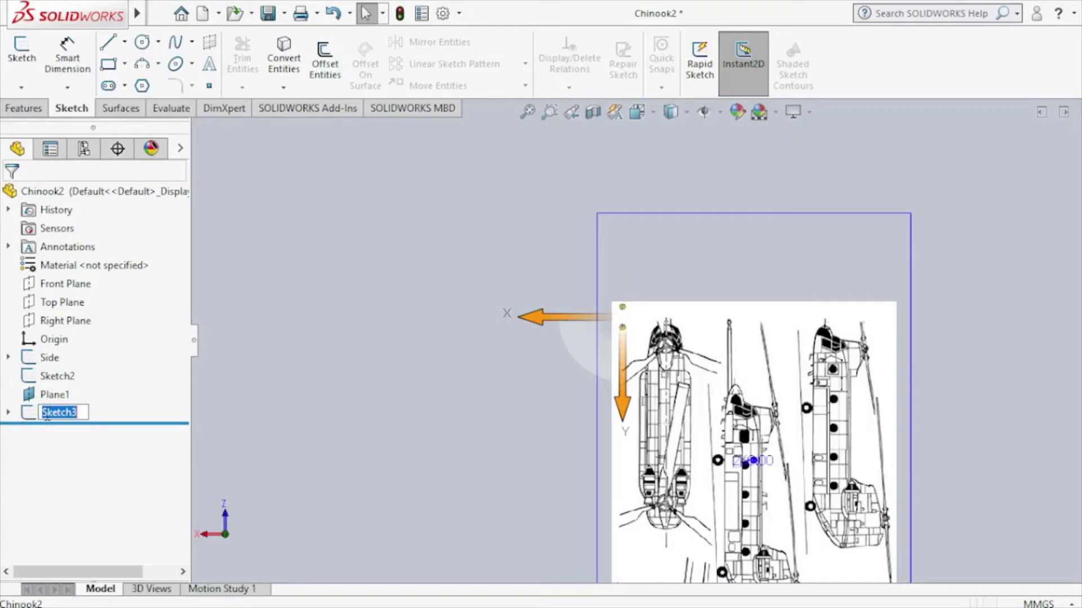
{"action": "key", "text": "BackSpace"}
{"action": "type", "text": "Top"}
{"action": "key", "text": "Return"}
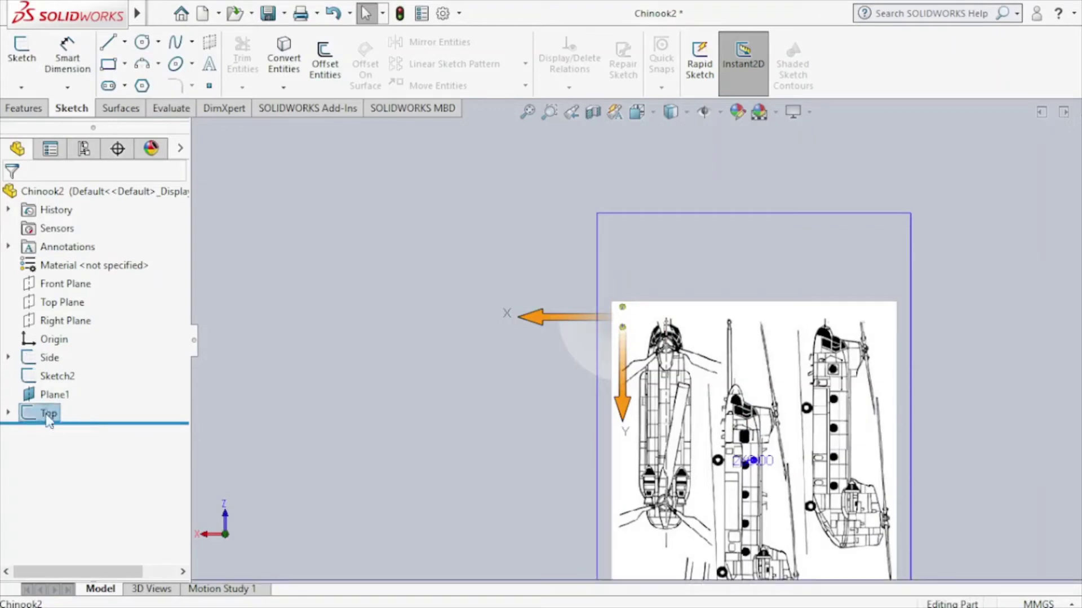
Zoom out and return to the Right view showing the side blueprint.
{"action": "key", "text": "z"}
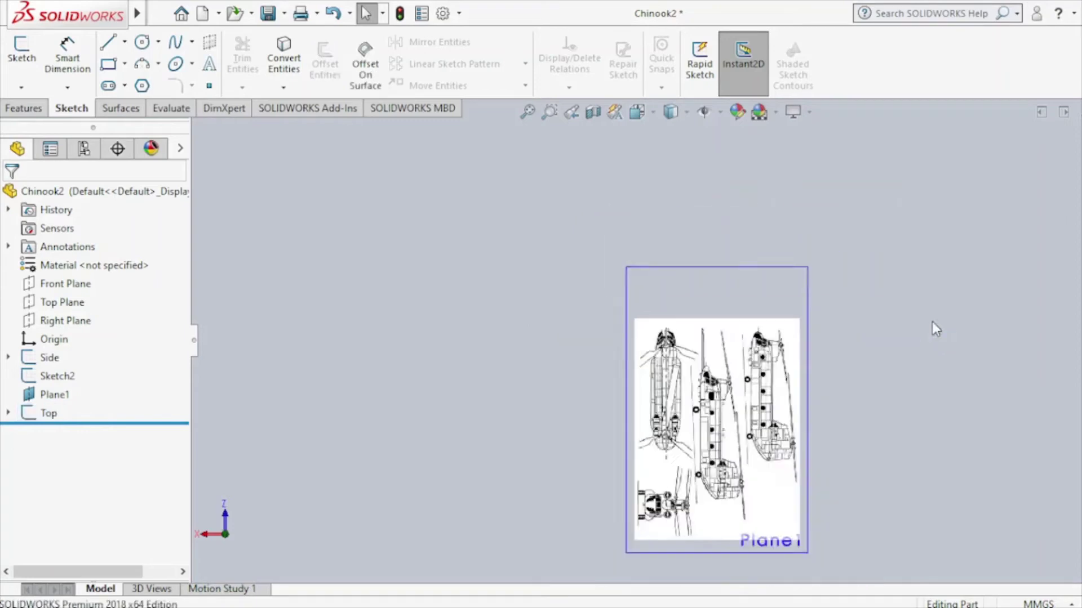
{"action": "key", "text": "ctrl+2"}
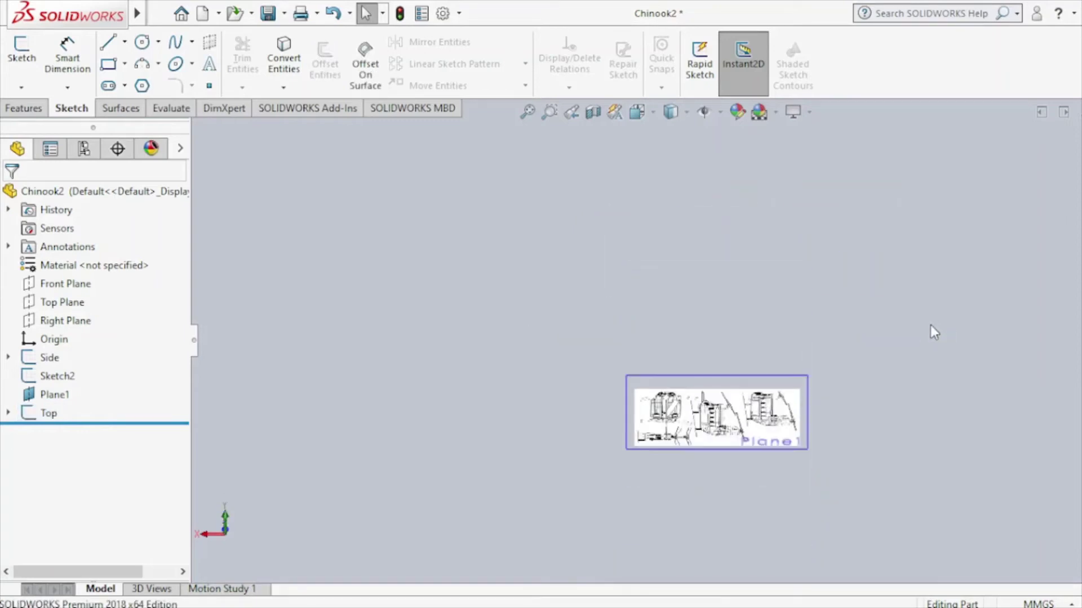
{"action": "key", "text": "ctrl+4"}
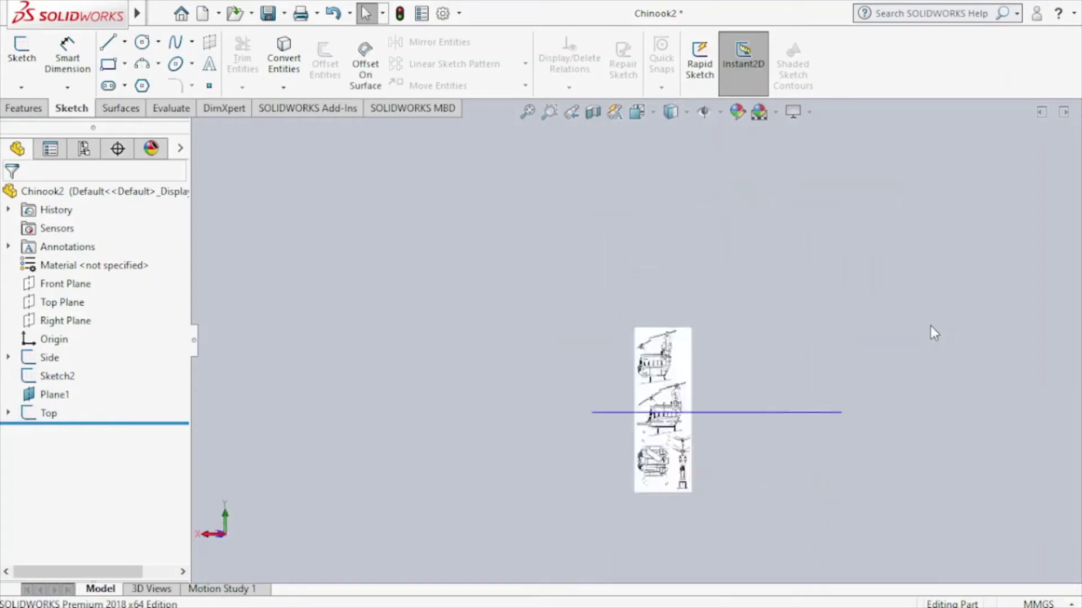
{"action": "left_click", "coordinate": [638, 112]}
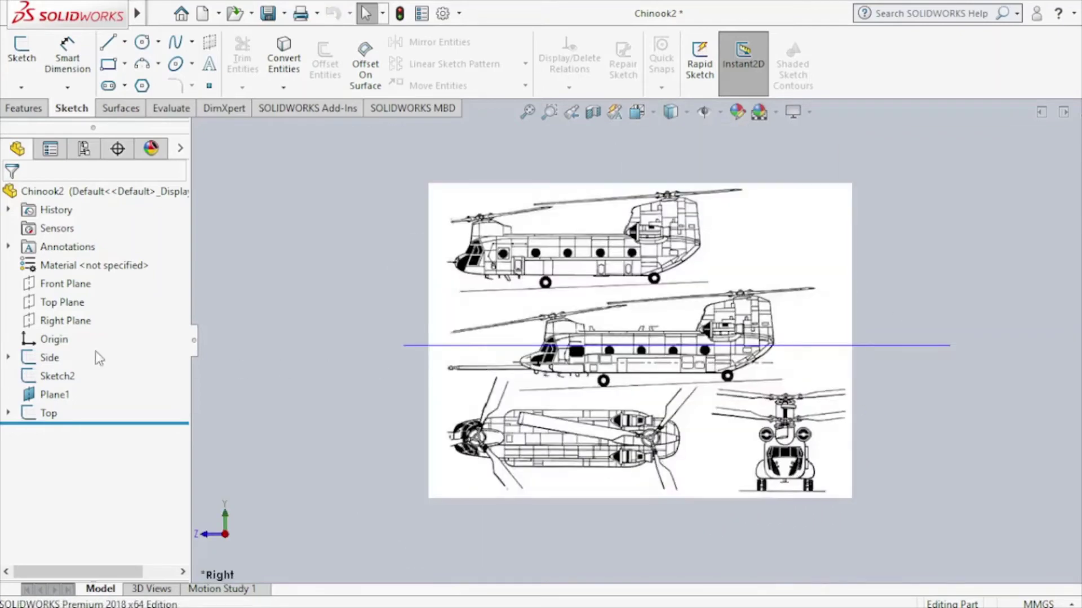
{"action": "left_click", "coordinate": [58, 290]}
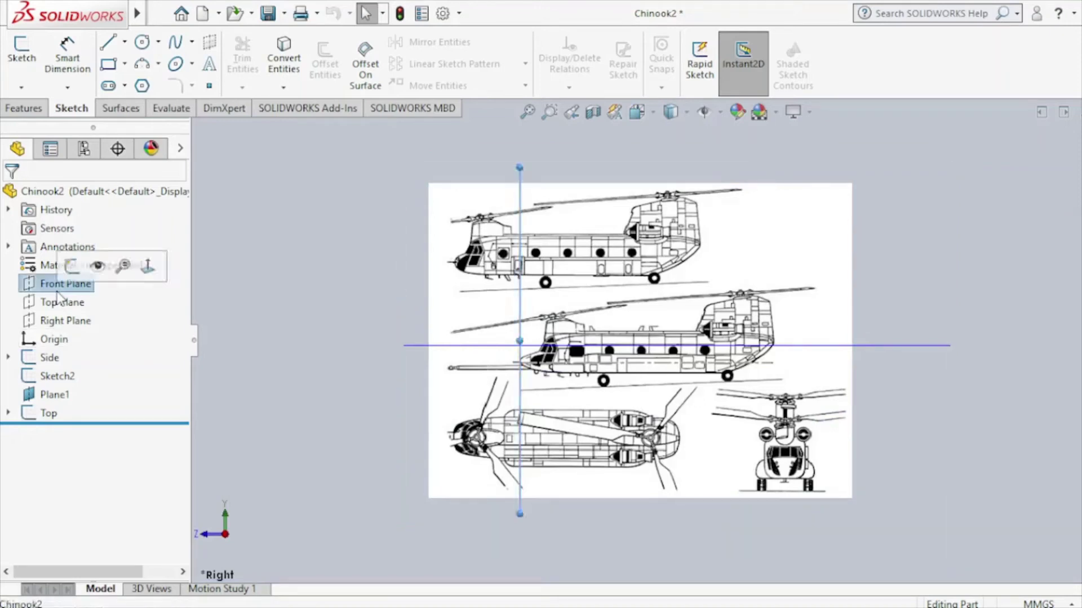
Start Sketch4 on the Front Plane and insert boeing_ch_47_chinook-72823 as a sketch picture.
{"action": "left_click", "coordinate": [69, 269]}
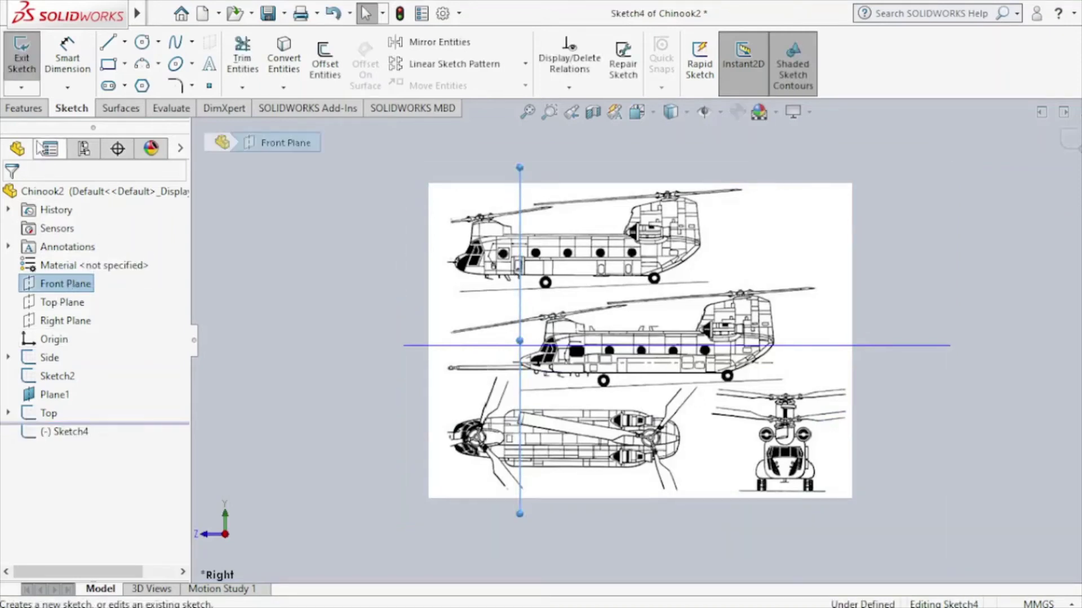
{"action": "left_click", "coordinate": [23, 111]}
{"action": "mouse_move", "coordinate": [136, 14]}
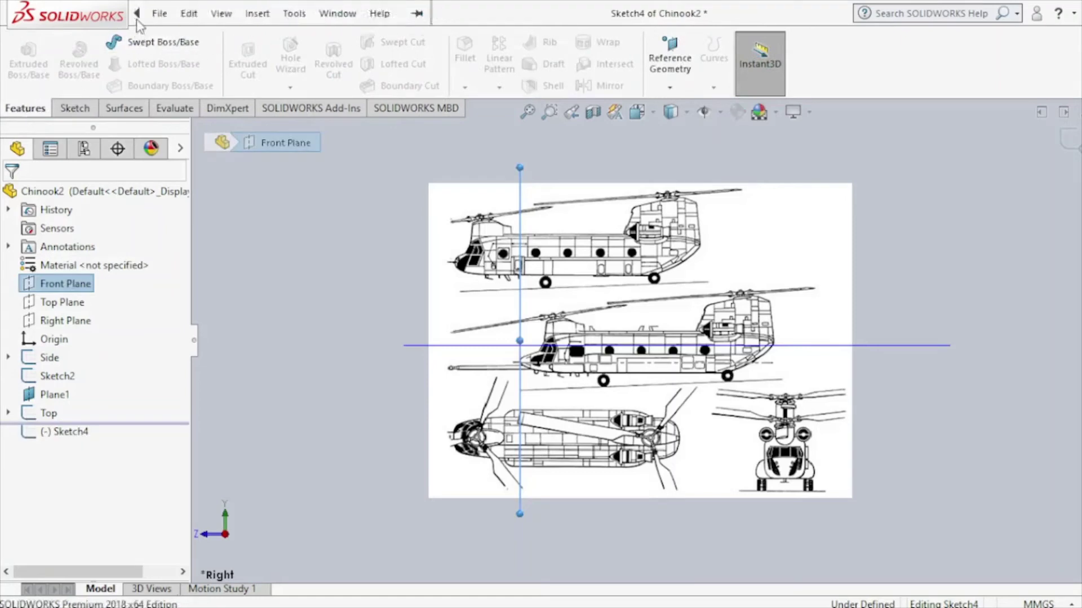
{"action": "left_click", "coordinate": [284, 19]}
{"action": "mouse_move", "coordinate": [333, 458]}
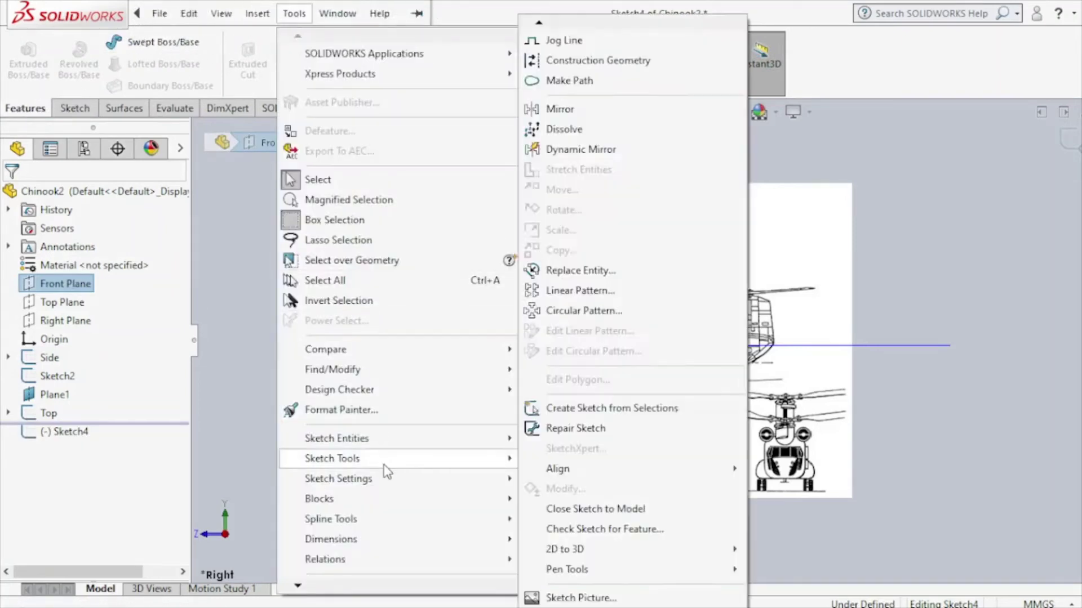
{"action": "left_click", "coordinate": [572, 604]}
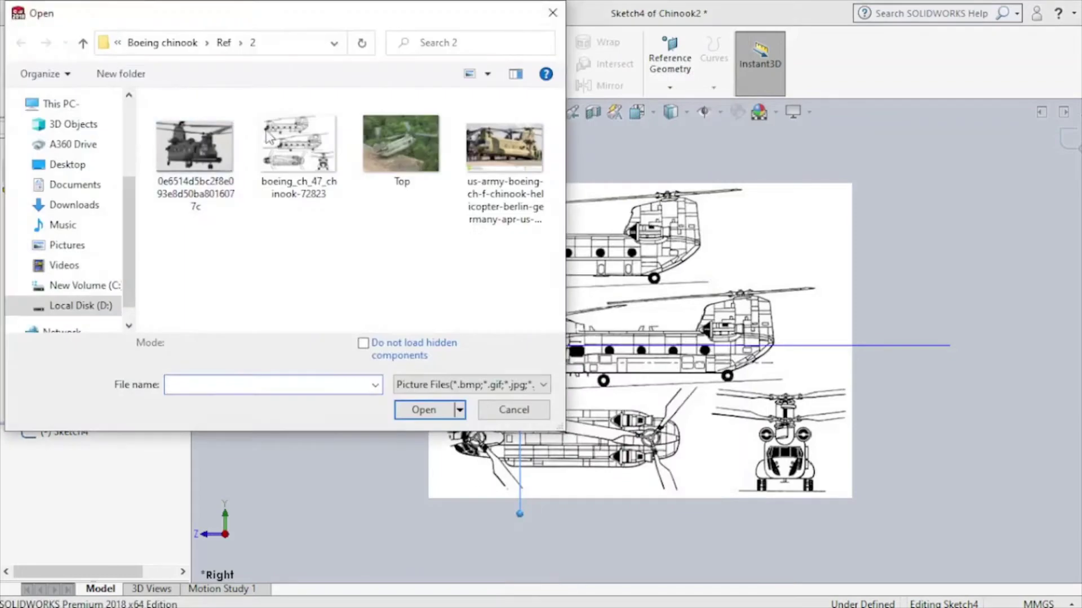
{"action": "left_click", "coordinate": [298, 148]}
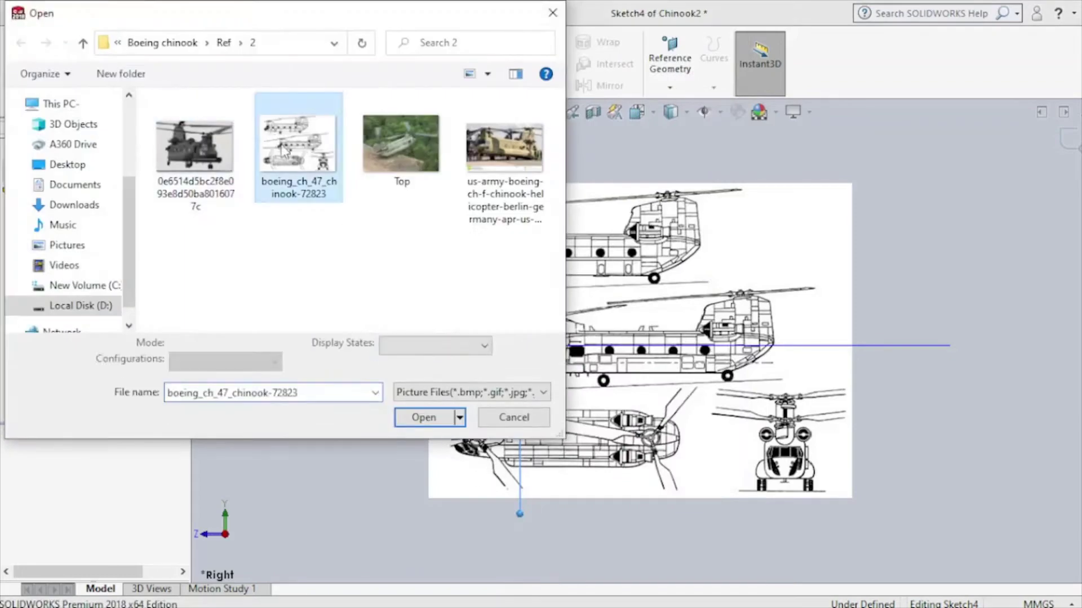
{"action": "left_click", "coordinate": [431, 417]}
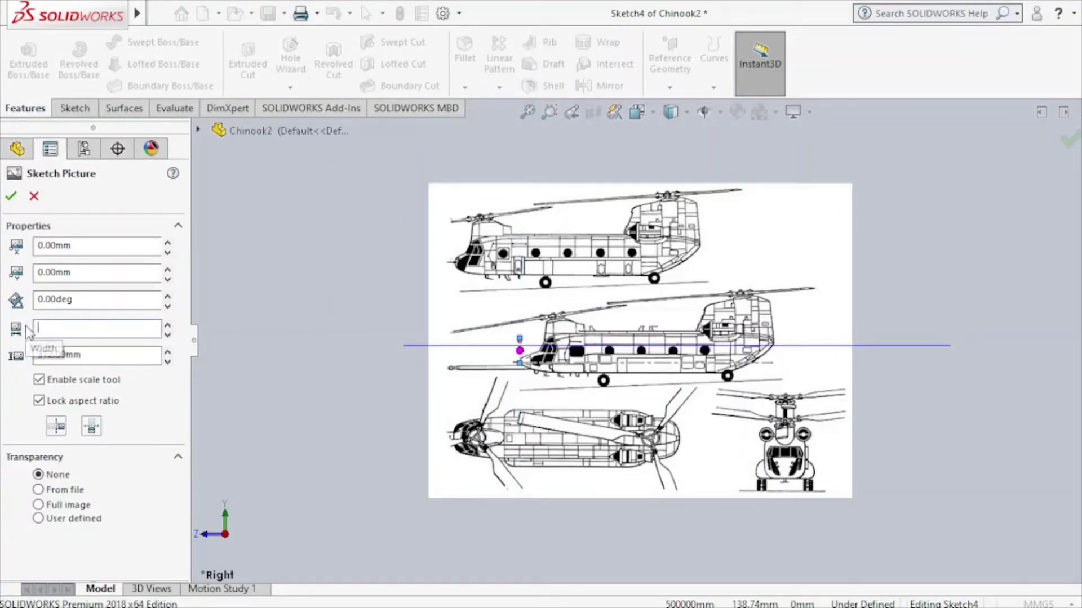
Set the picture width to 6329.24952668 mm and drag the front-view drawing onto the origin.
{"action": "type", "text": "6329.24952668mm"}
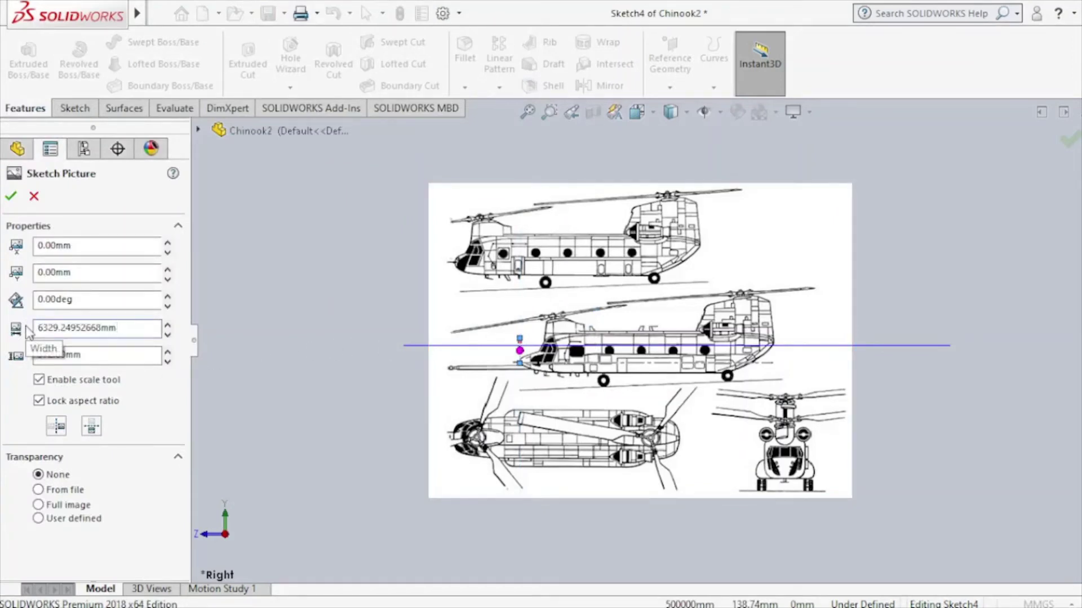
{"action": "key", "text": "Return"}
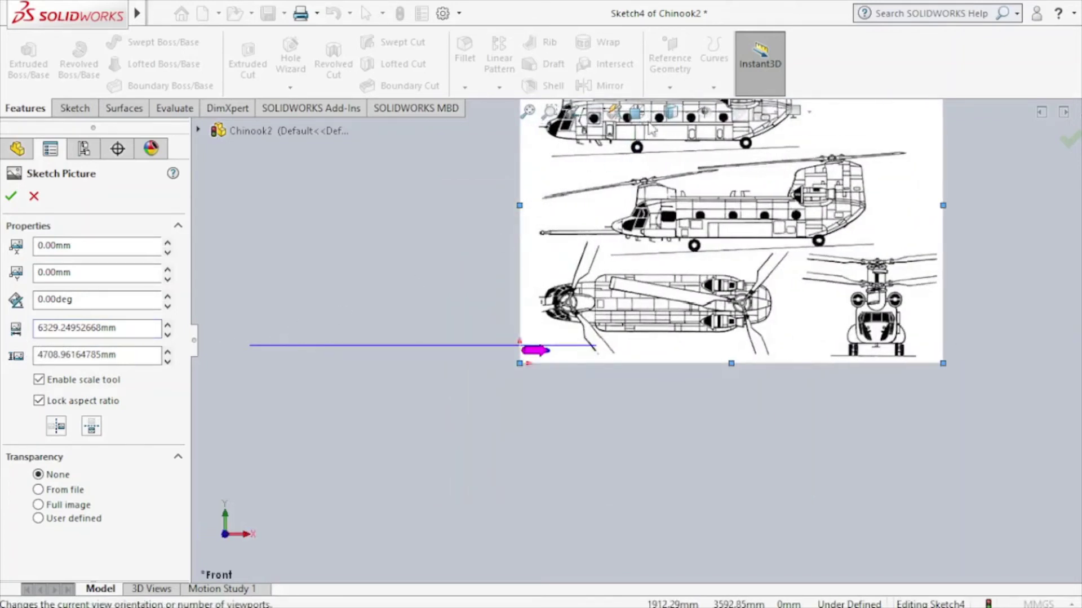
{"action": "key", "text": "f"}
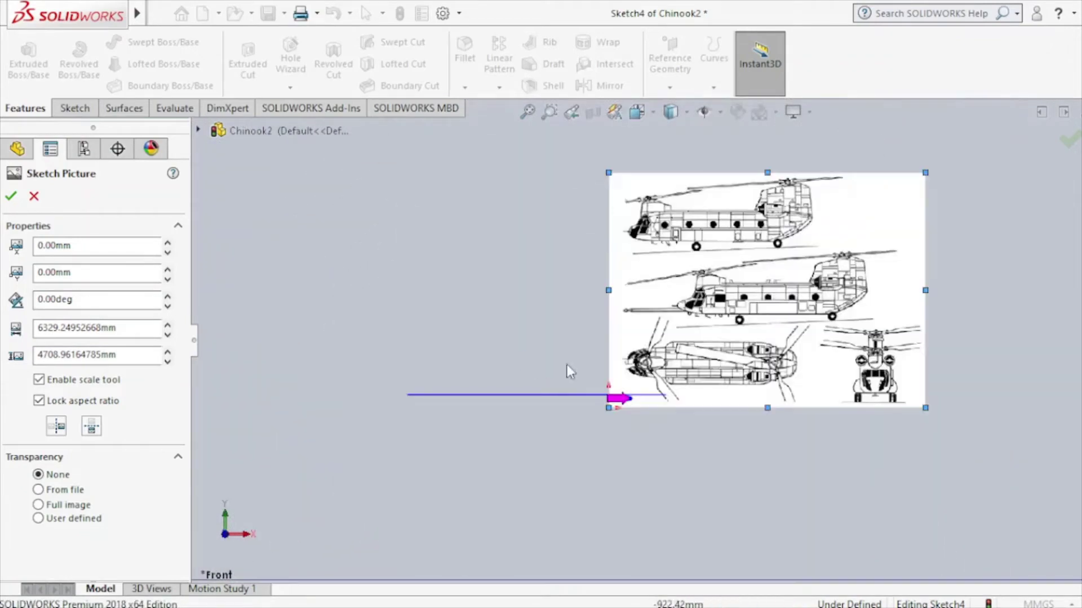
{"action": "left_click_drag", "start_coordinate": [724, 321], "coordinate": [543, 329]}
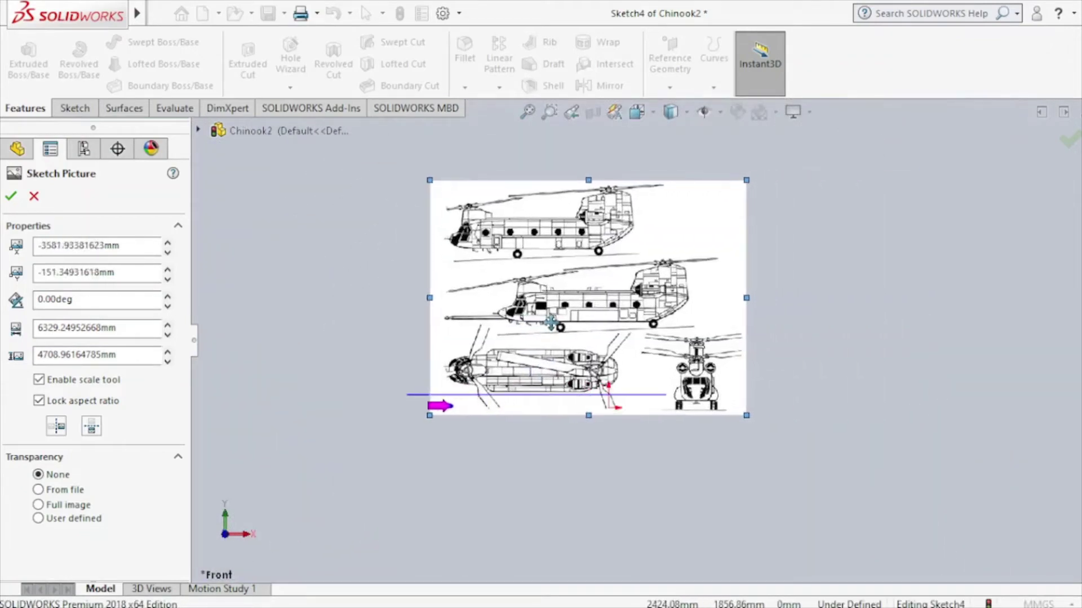
{"action": "scroll", "coordinate": [659, 391], "scroll_direction": "down", "scroll_amount": 3}
{"action": "scroll", "coordinate": [659, 390], "scroll_direction": "down", "scroll_amount": 3}
{"action": "left_click_drag", "start_coordinate": [659, 390], "coordinate": [448, 407]}
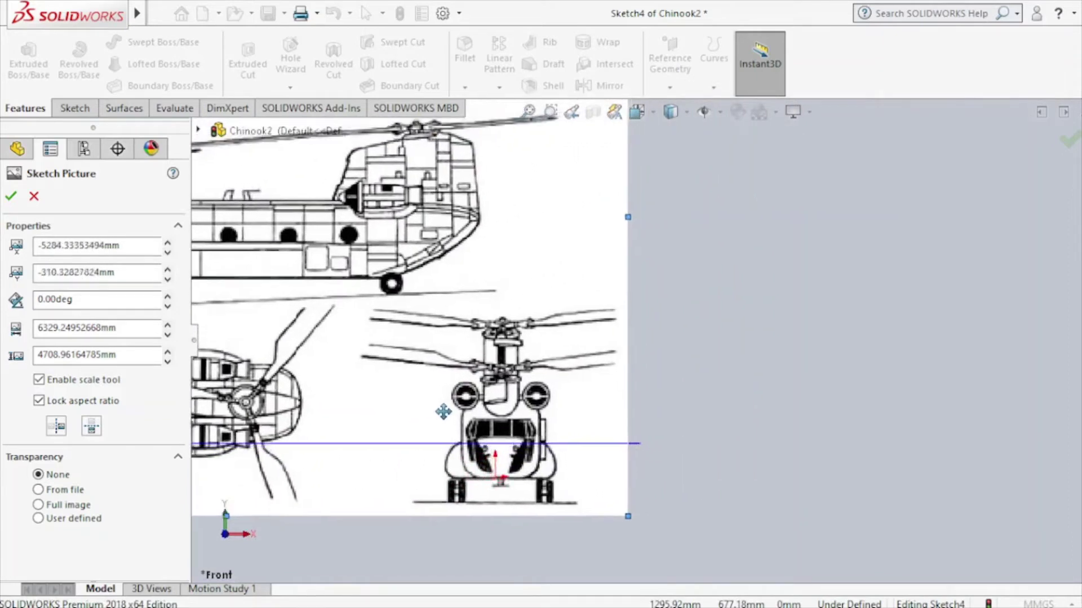
{"action": "left_click_drag", "start_coordinate": [449, 408], "coordinate": [439, 426]}
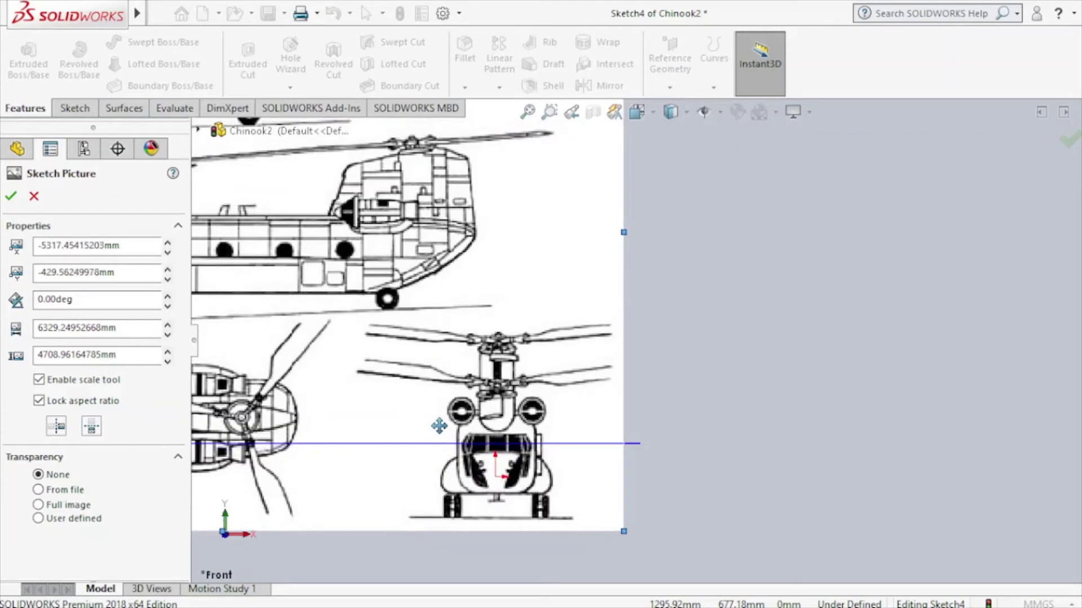
Check the alignment from the right and front views, then accept the picture placement.
{"action": "scroll", "coordinate": [514, 437], "scroll_direction": "up", "scroll_amount": 2}
{"action": "scroll", "coordinate": [493, 434], "scroll_direction": "up", "scroll_amount": 1}
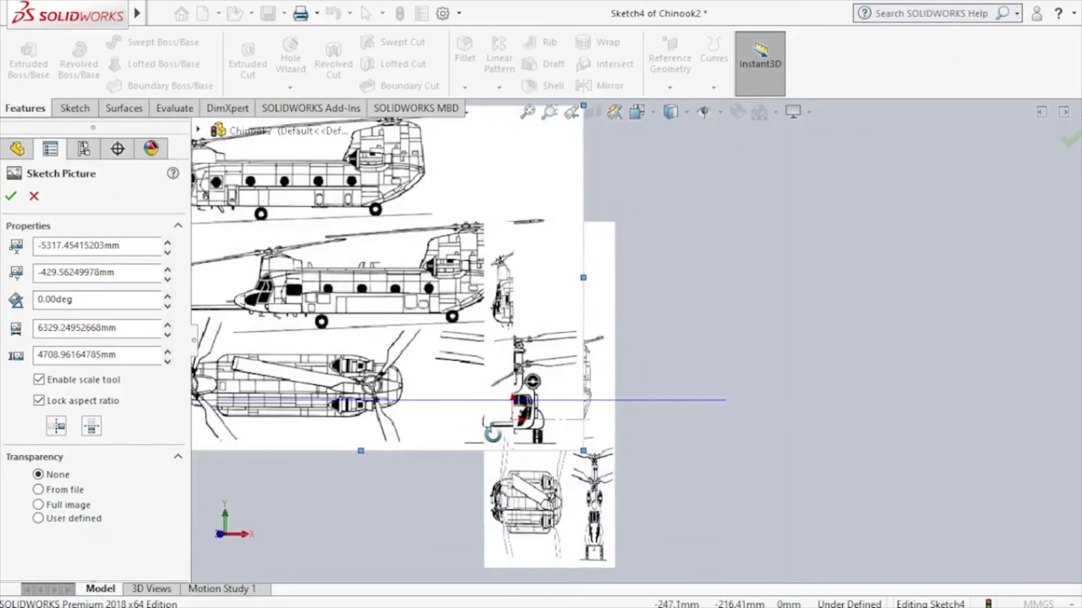
{"action": "scroll", "coordinate": [492, 434], "scroll_direction": "up", "scroll_amount": 2}
{"action": "middle_click_drag", "start_coordinate": [493, 434], "coordinate": [450, 417]}
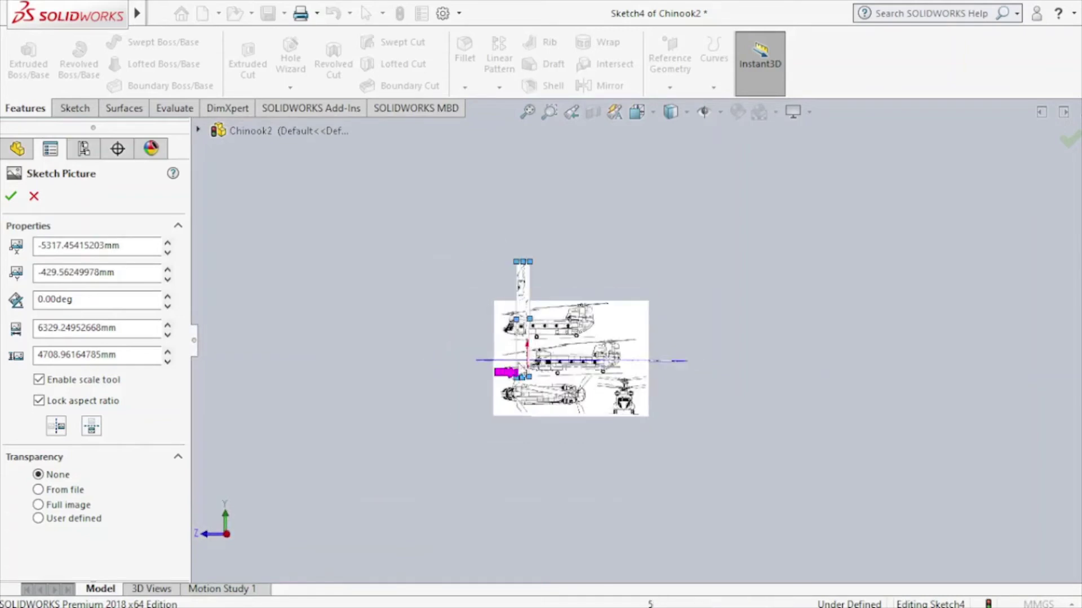
{"action": "scroll", "coordinate": [563, 361], "scroll_direction": "down", "scroll_amount": 2}
{"action": "left_click", "coordinate": [648, 118]}
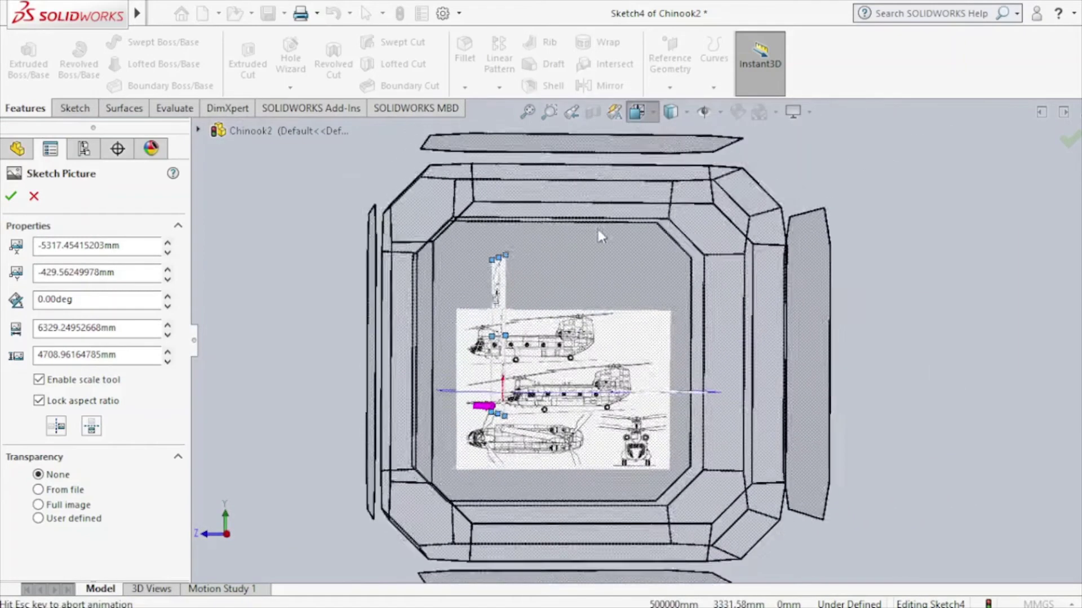
{"action": "left_click", "coordinate": [528, 346]}
{"action": "scroll", "coordinate": [551, 427], "scroll_direction": "down", "scroll_amount": 3}
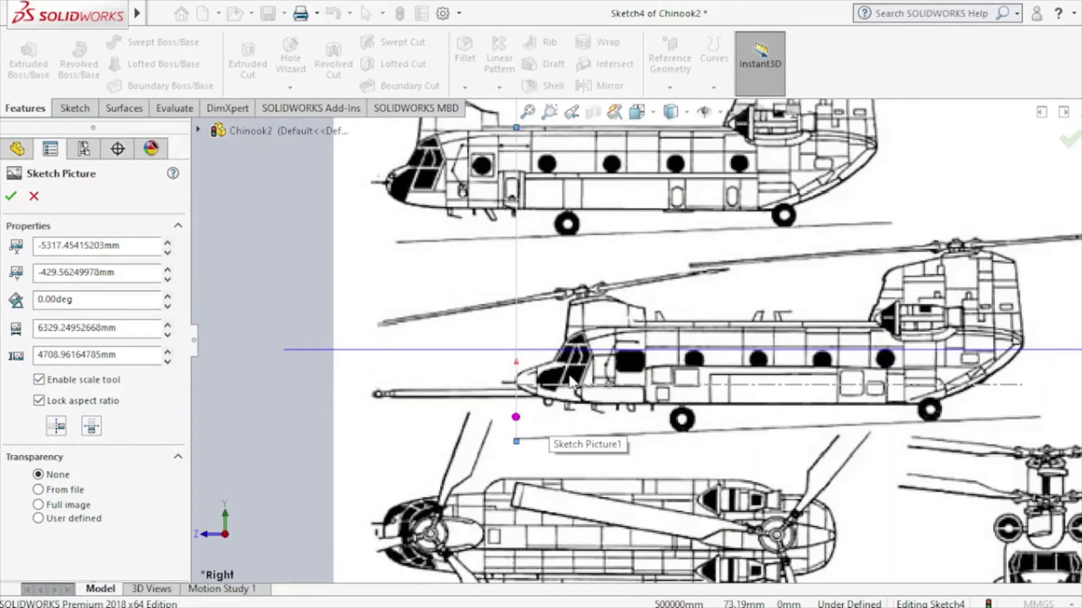
{"action": "key", "text": "ctrl+1"}
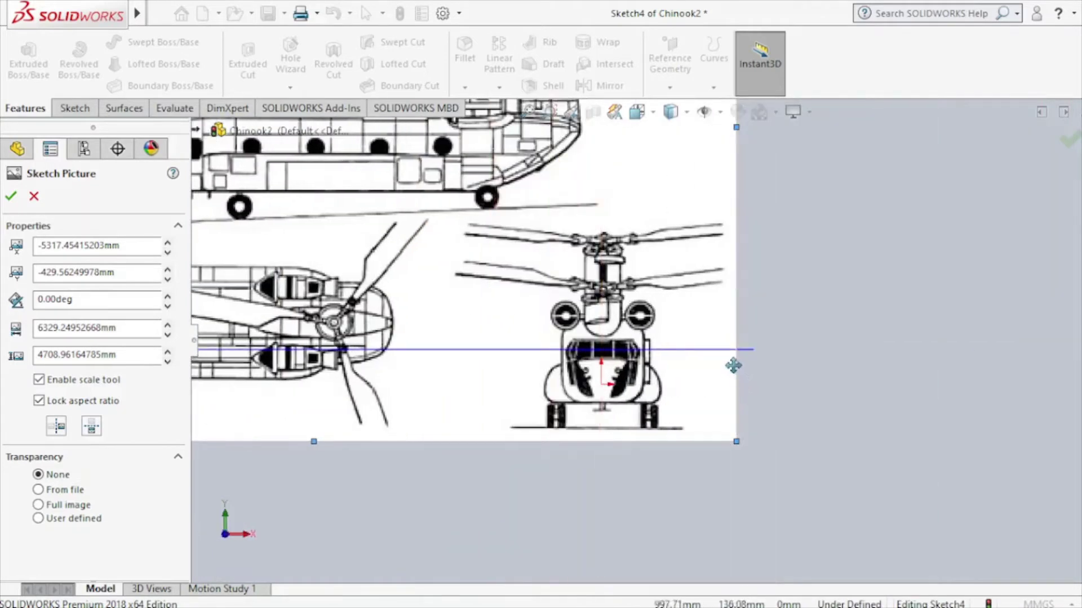
{"action": "left_click", "coordinate": [14, 197]}
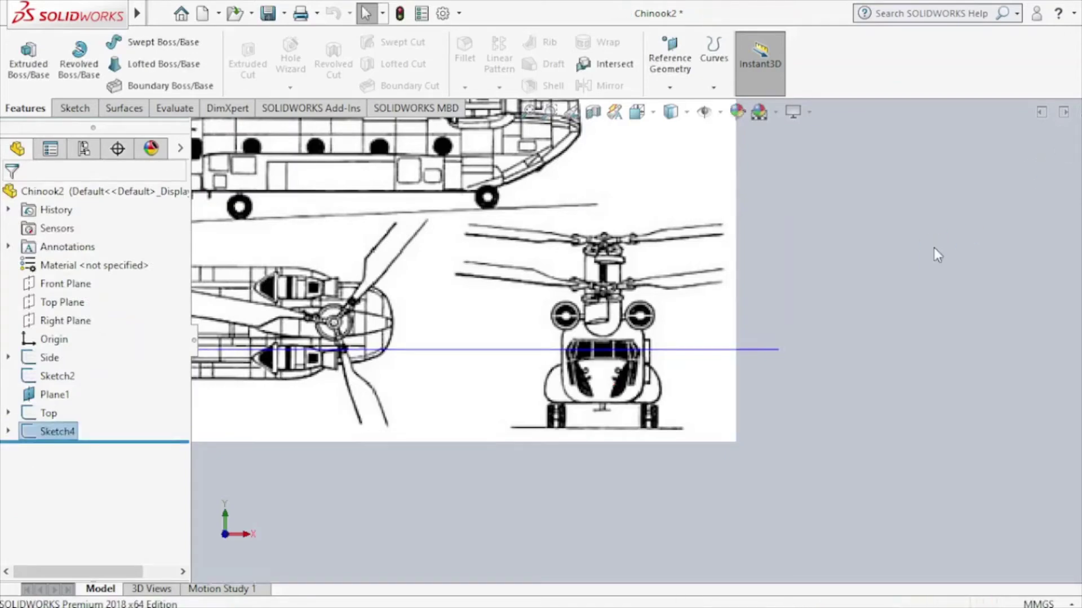
Return to the right-side view and rename Sketch4 to Front.
{"action": "left_click", "coordinate": [649, 119]}
{"action": "left_click", "coordinate": [597, 363]}
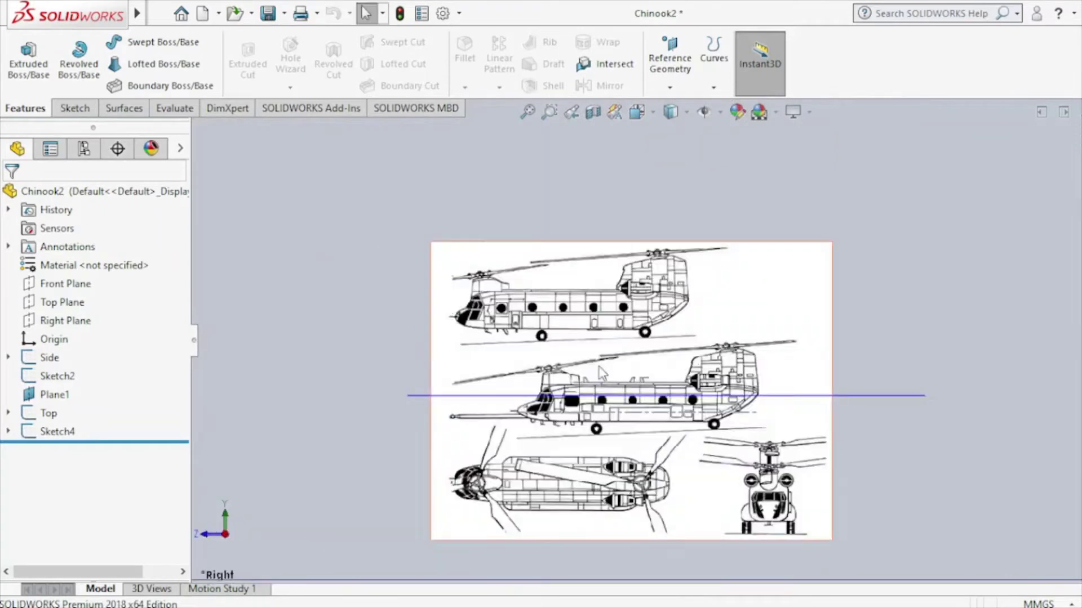
{"action": "left_click", "coordinate": [61, 432]}
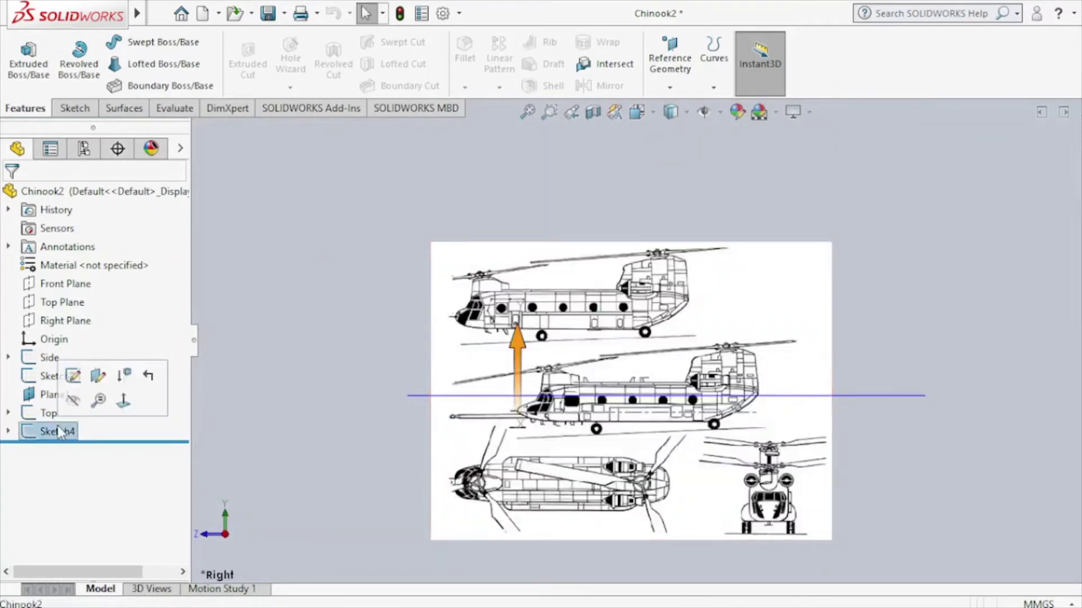
{"action": "left_click", "coordinate": [62, 432]}
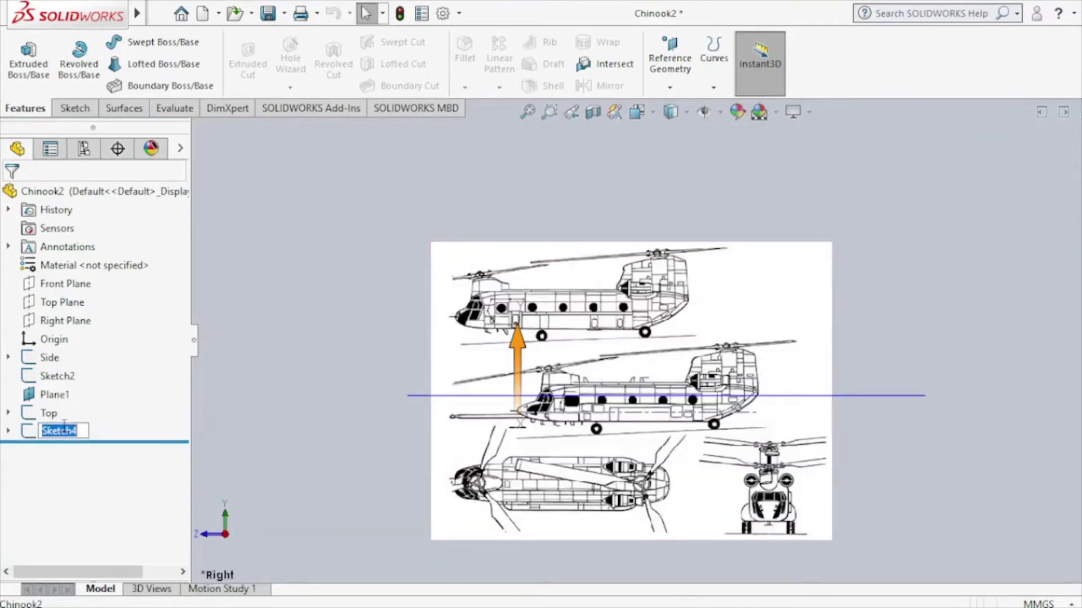
{"action": "type", "text": "Front"}
{"action": "key", "text": "Return"}
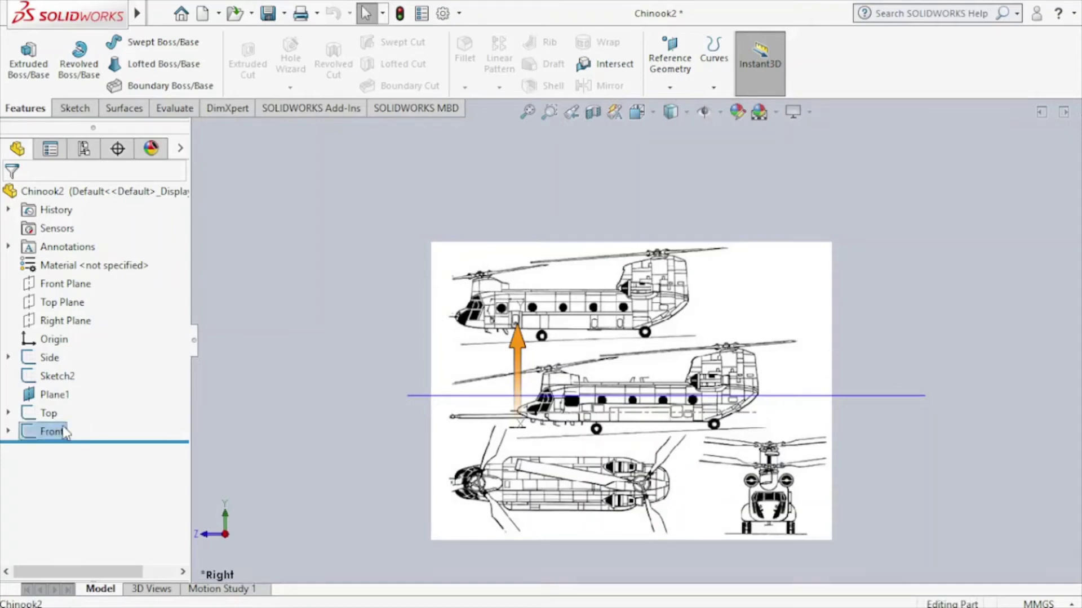
{"action": "left_click", "coordinate": [340, 409]}
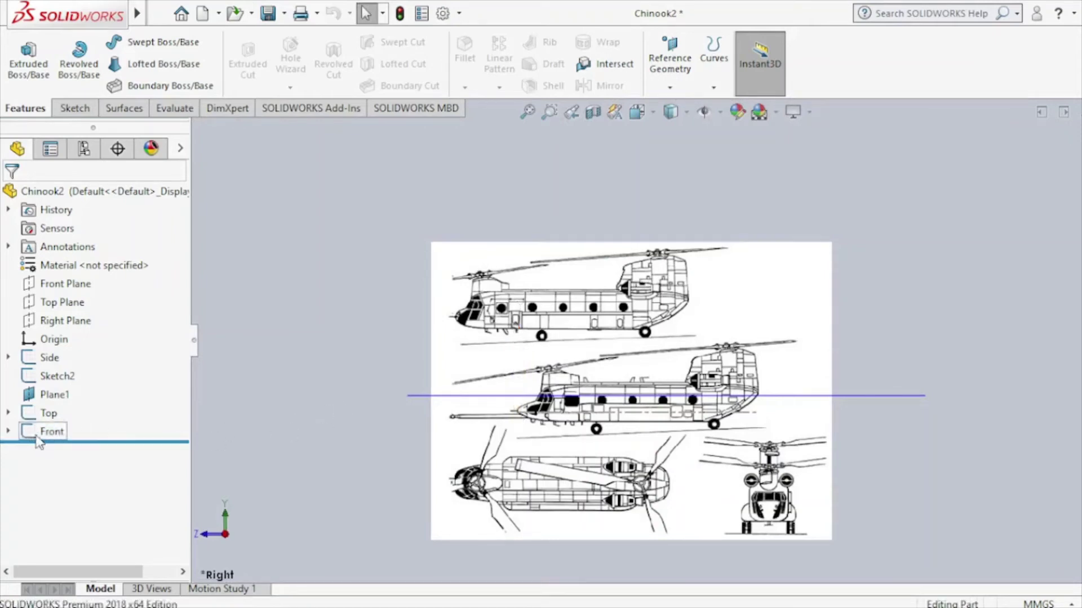
Put the Front sketch into a new folder named Ref.
{"action": "right_click", "coordinate": [38, 441]}
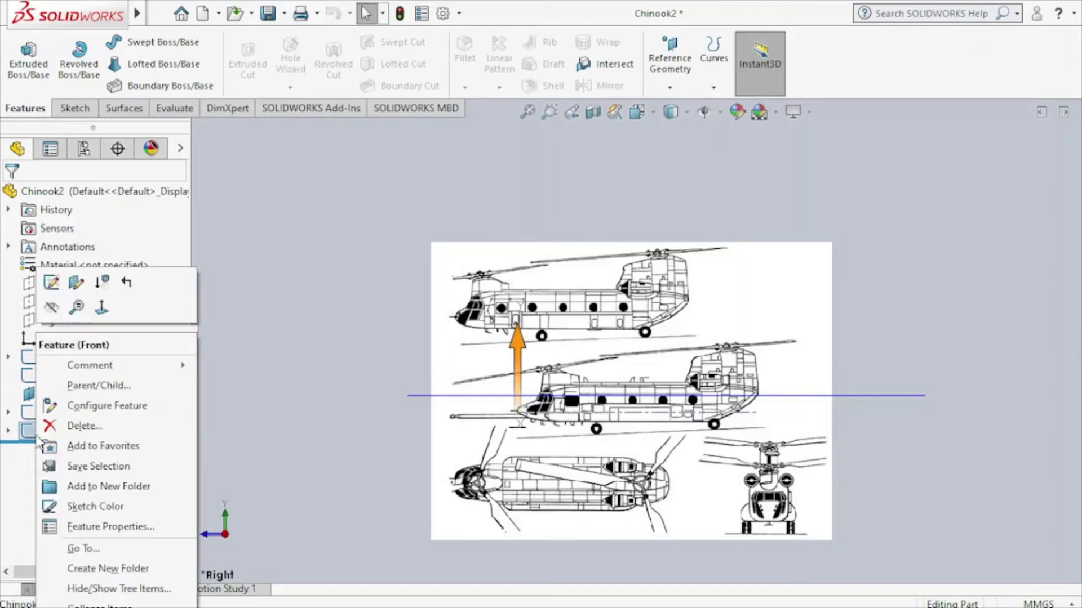
{"action": "left_click", "coordinate": [84, 485]}
{"action": "type", "text": "Ref"}
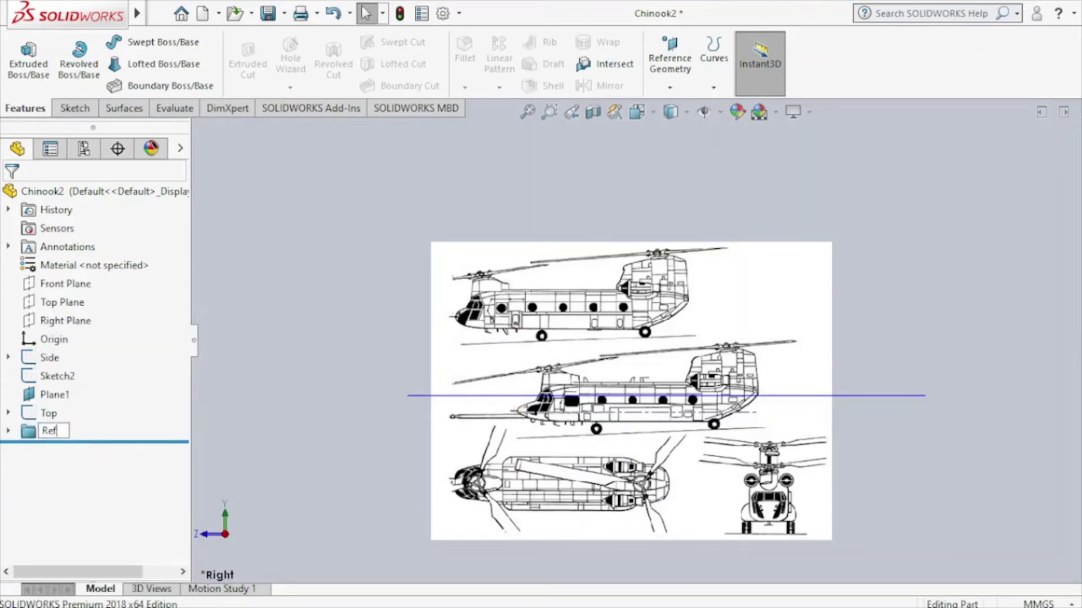
{"action": "key", "text": "Return"}
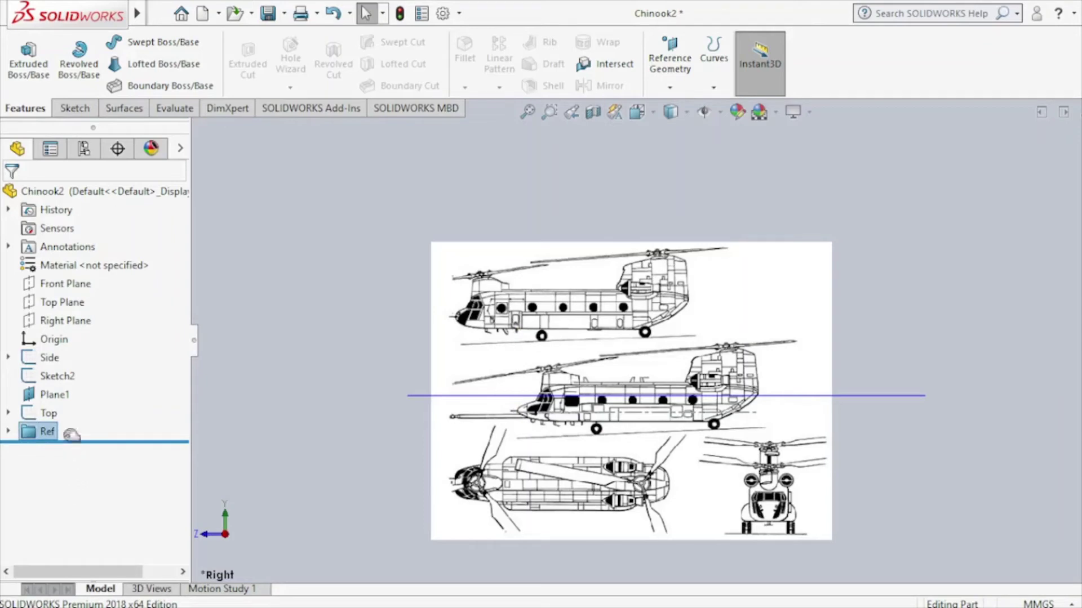
Drag the Top and Side sketches into the Ref folder.
{"action": "left_click", "coordinate": [48, 413]}
{"action": "left_click_drag", "start_coordinate": [48, 413], "coordinate": [41, 429]}
{"action": "left_click", "coordinate": [29, 361]}
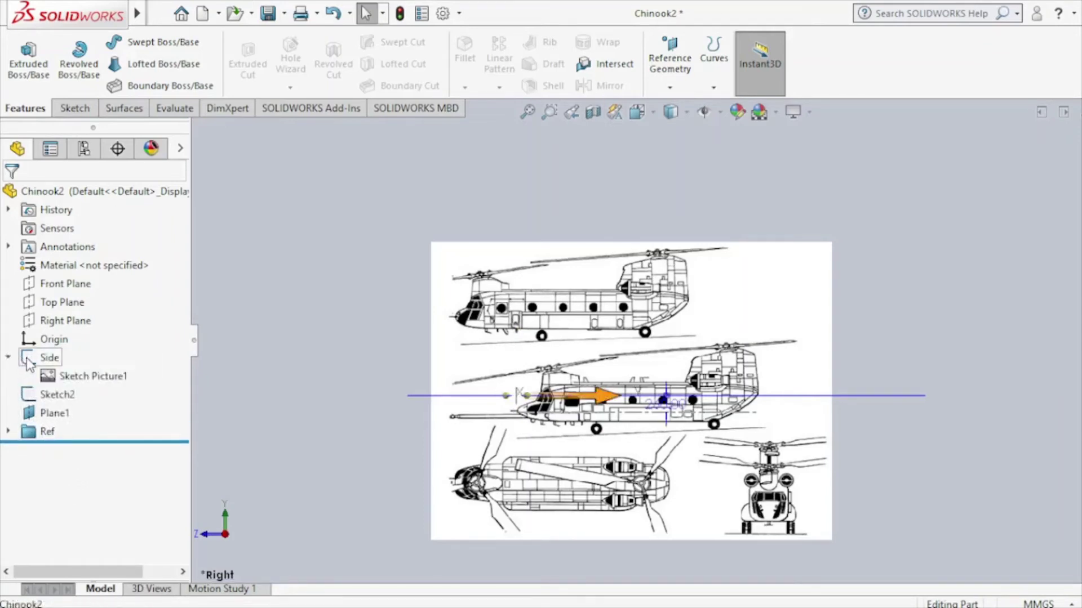
{"action": "left_click", "coordinate": [29, 361]}
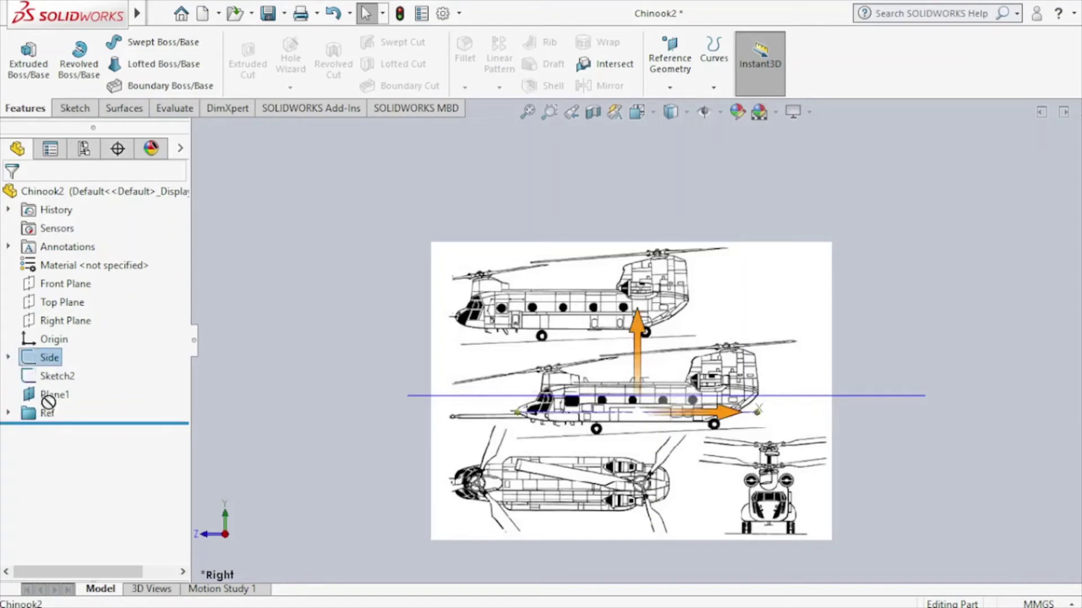
{"action": "left_click_drag", "start_coordinate": [49, 401], "coordinate": [47, 411]}
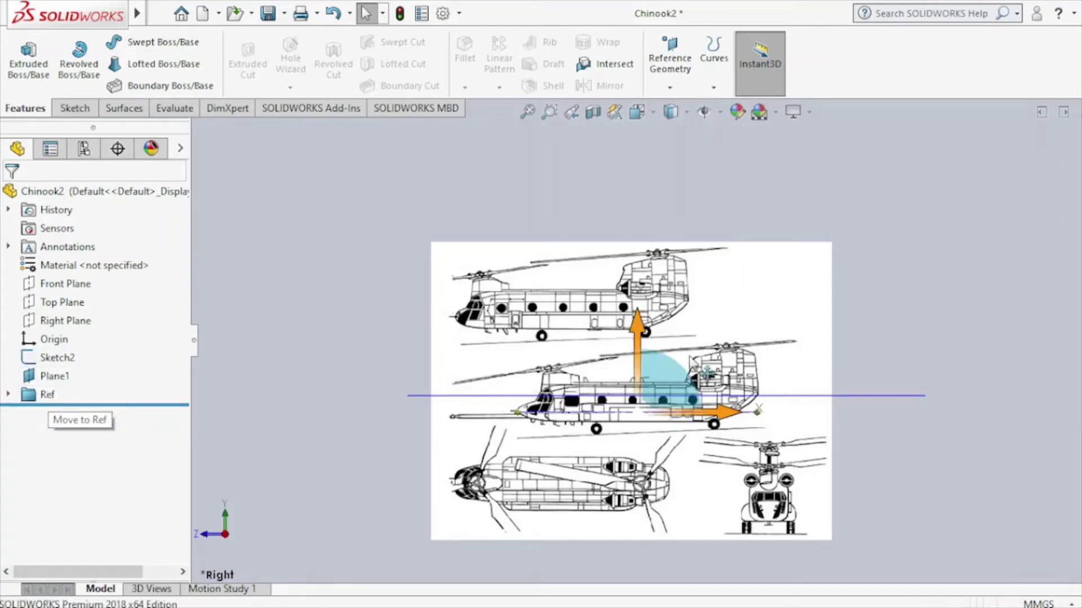
{"action": "scroll", "coordinate": [676, 341], "scroll_direction": "up", "scroll_amount": 2}
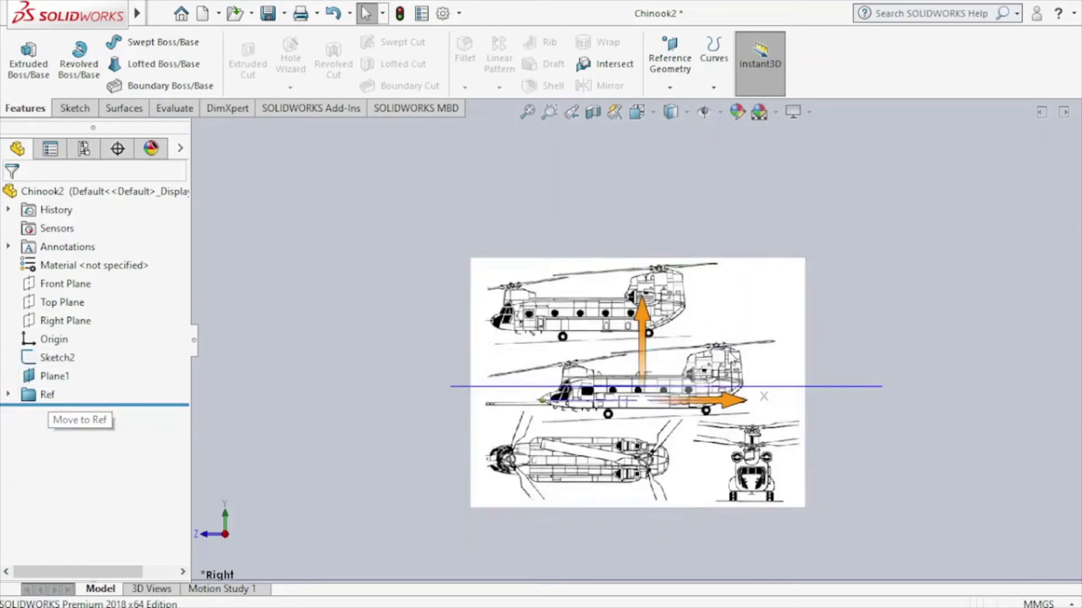
{"action": "scroll", "coordinate": [775, 330], "scroll_direction": "down", "scroll_amount": 1}
{"action": "scroll", "coordinate": [775, 330], "scroll_direction": "down", "scroll_amount": 1}
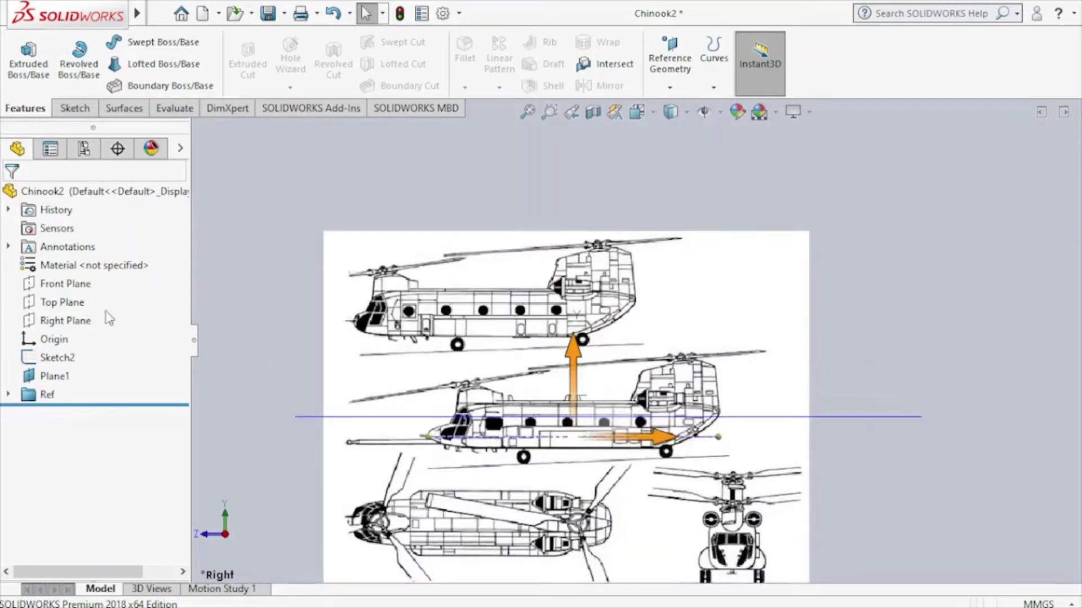
Create Plane2 offset 300 mm from the Front Plane.
{"action": "left_click", "coordinate": [67, 286]}
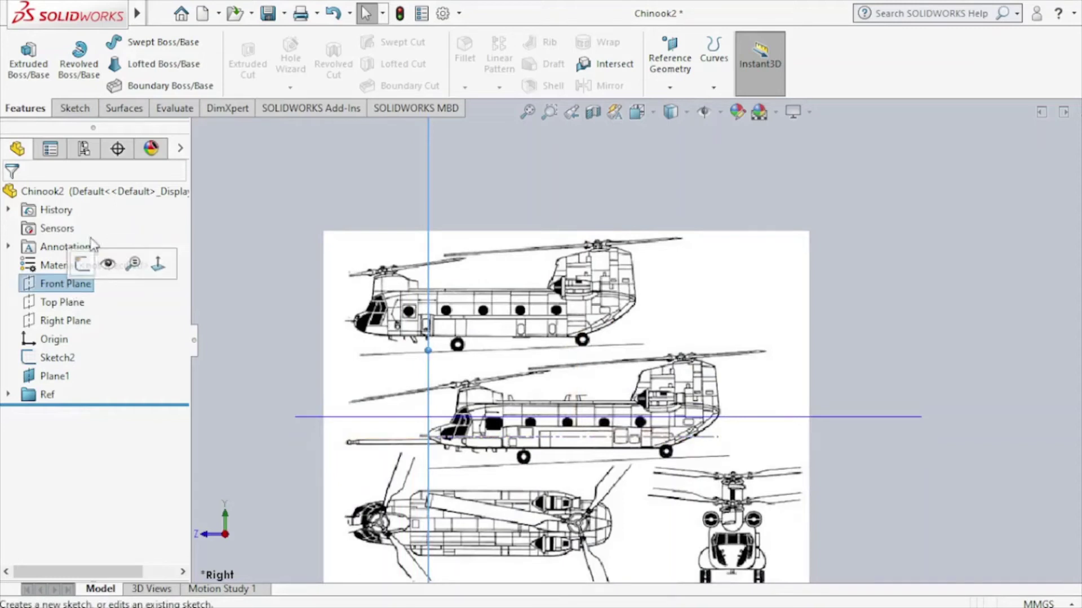
{"action": "left_click", "coordinate": [667, 90]}
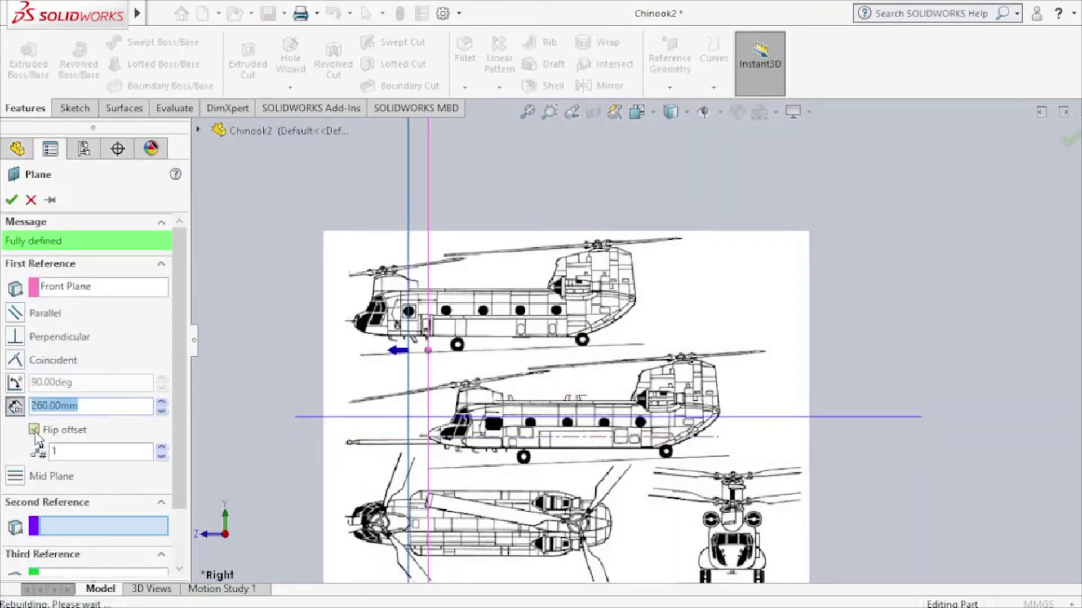
{"action": "left_click", "coordinate": [162, 403]}
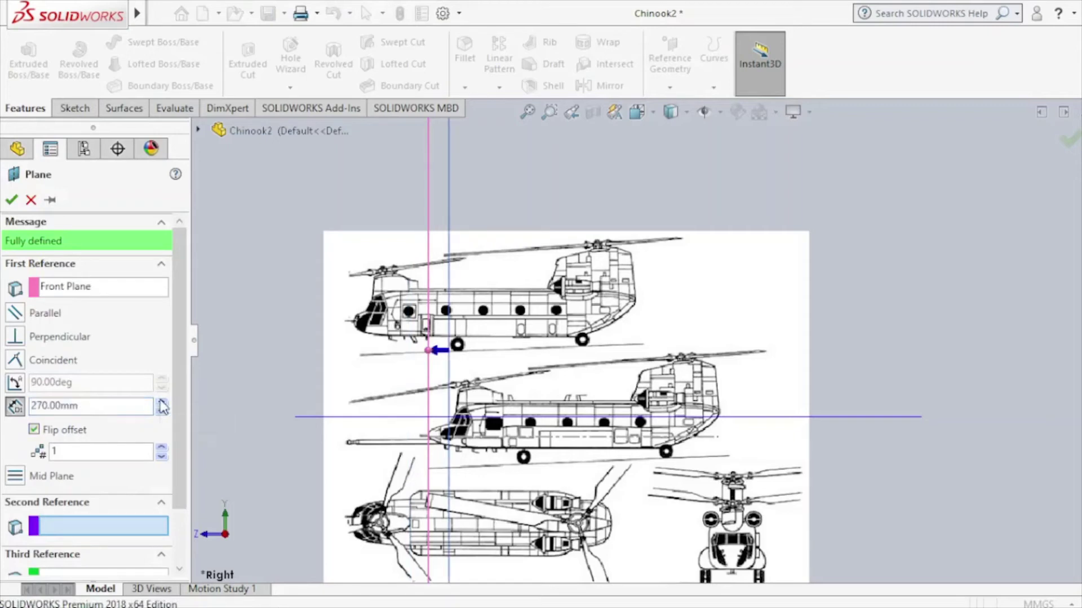
{"action": "left_click", "coordinate": [162, 404]}
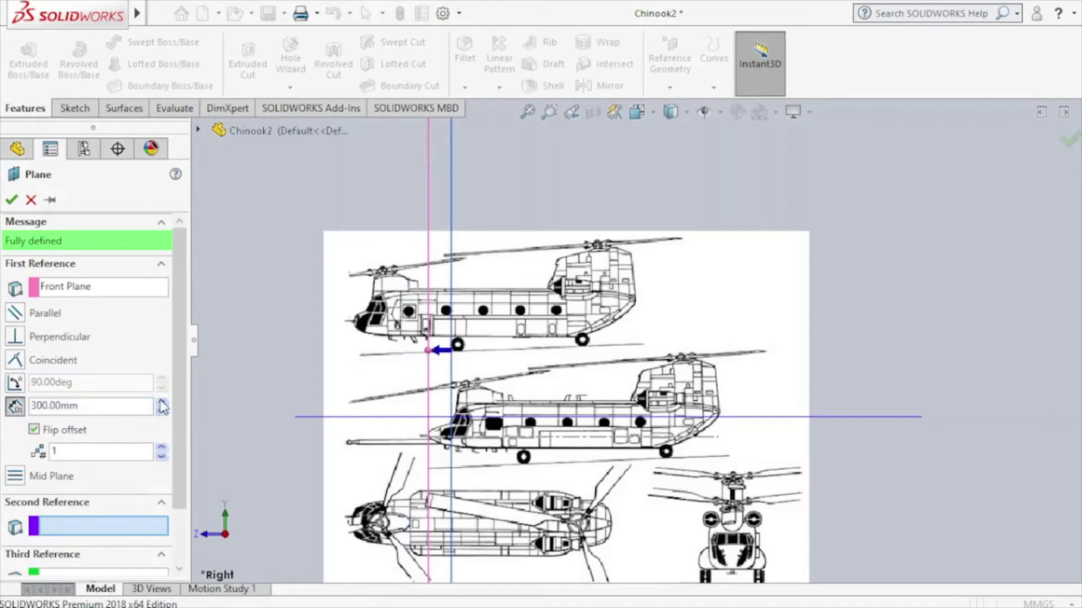
{"action": "left_click", "coordinate": [12, 198]}
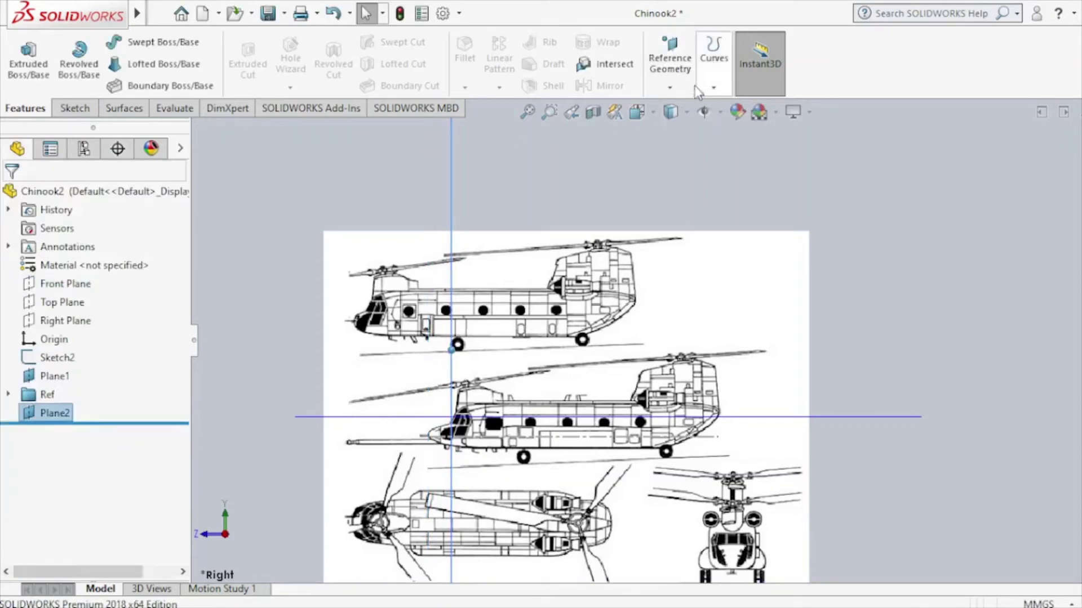
Create Plane3 offset 690 mm from Plane2 in the flipped direction.
{"action": "left_click", "coordinate": [670, 62]}
{"action": "left_click", "coordinate": [676, 108]}
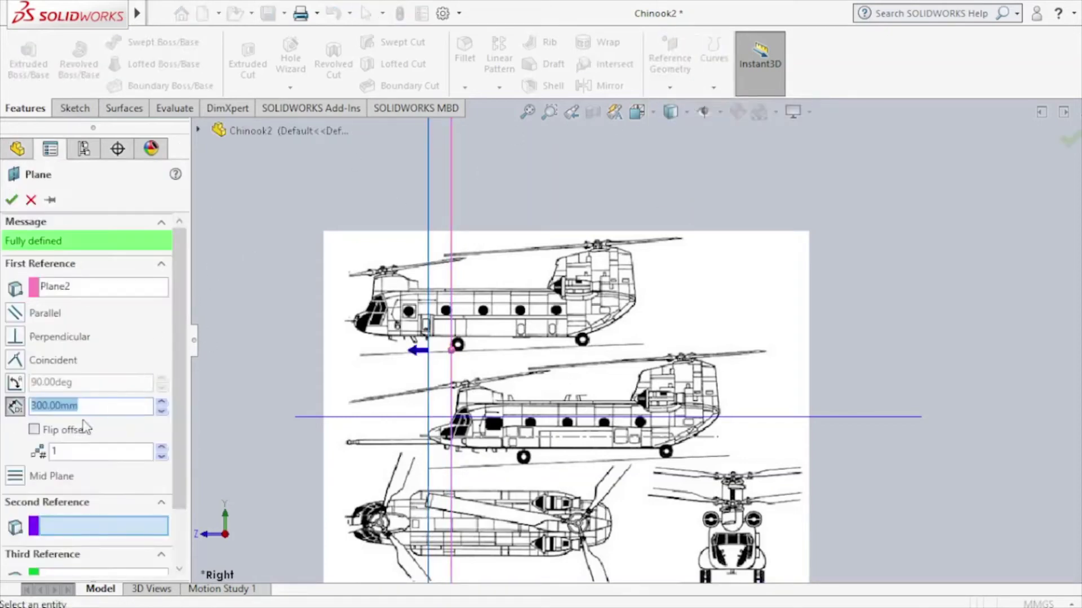
{"action": "left_click", "coordinate": [34, 430]}
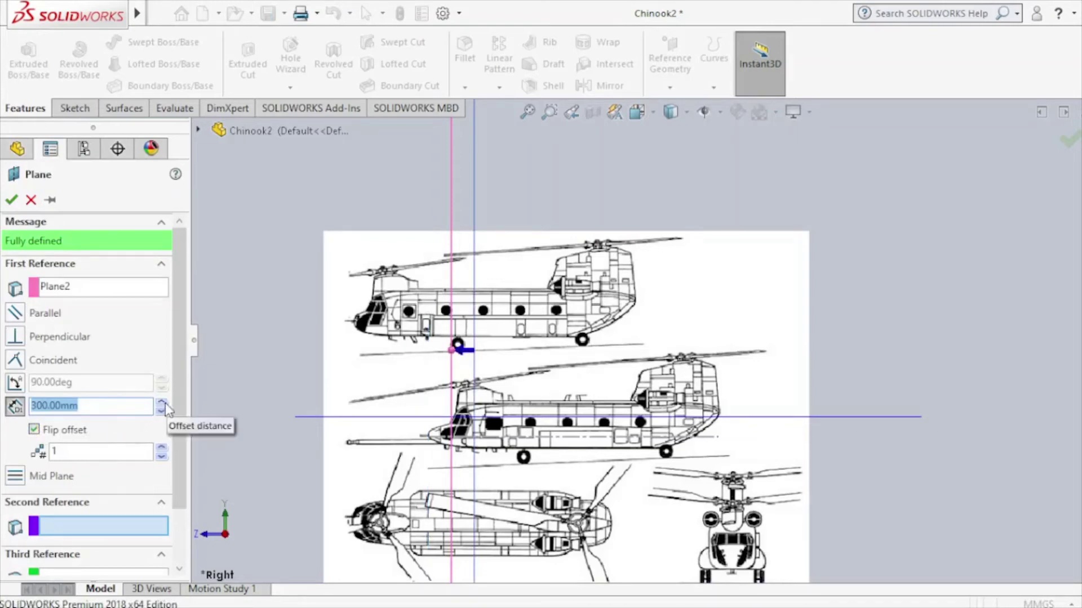
{"action": "scroll", "coordinate": [167, 405], "scroll_direction": "up", "scroll_amount": 4}
{"action": "scroll", "coordinate": [166, 404], "scroll_direction": "up", "scroll_amount": 4}
{"action": "scroll", "coordinate": [167, 404], "scroll_direction": "up", "scroll_amount": 3}
{"action": "scroll", "coordinate": [167, 407], "scroll_direction": "up", "scroll_amount": 5}
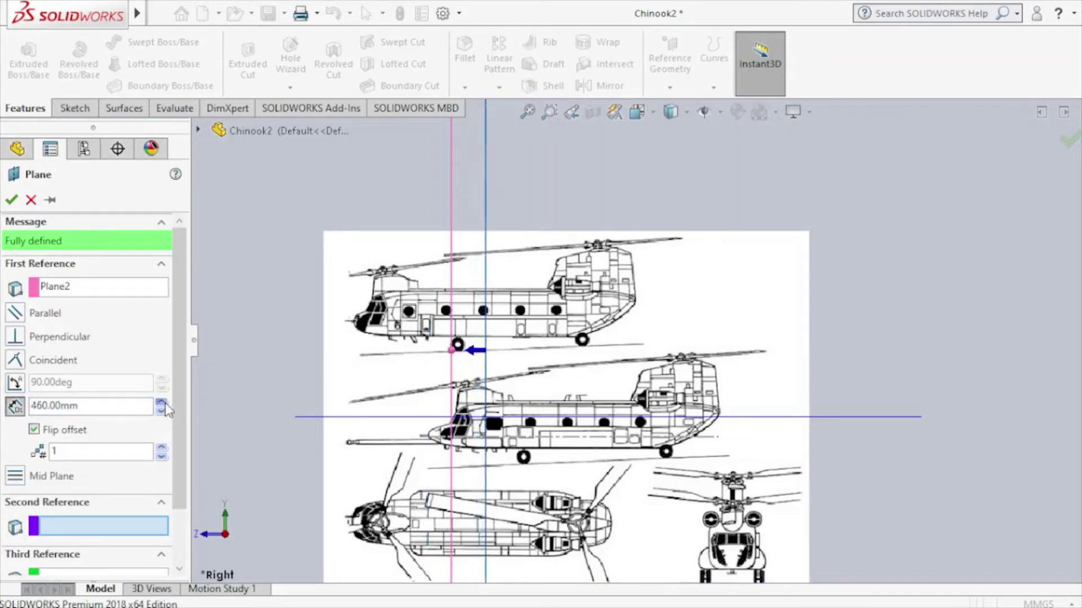
{"action": "scroll", "coordinate": [167, 406], "scroll_direction": "up", "scroll_amount": 5}
{"action": "scroll", "coordinate": [167, 406], "scroll_direction": "up", "scroll_amount": 6}
{"action": "scroll", "coordinate": [167, 407], "scroll_direction": "up", "scroll_amount": 5}
{"action": "scroll", "coordinate": [167, 408], "scroll_direction": "up", "scroll_amount": 5}
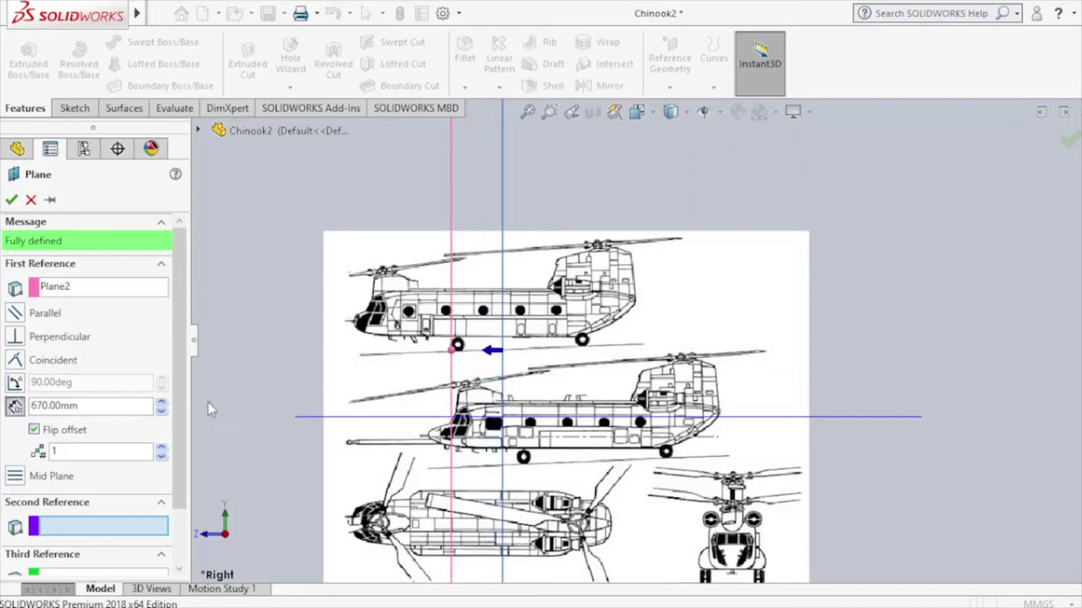
{"action": "scroll", "coordinate": [166, 408], "scroll_direction": "up", "scroll_amount": 1}
{"action": "scroll", "coordinate": [167, 408], "scroll_direction": "up", "scroll_amount": 1}
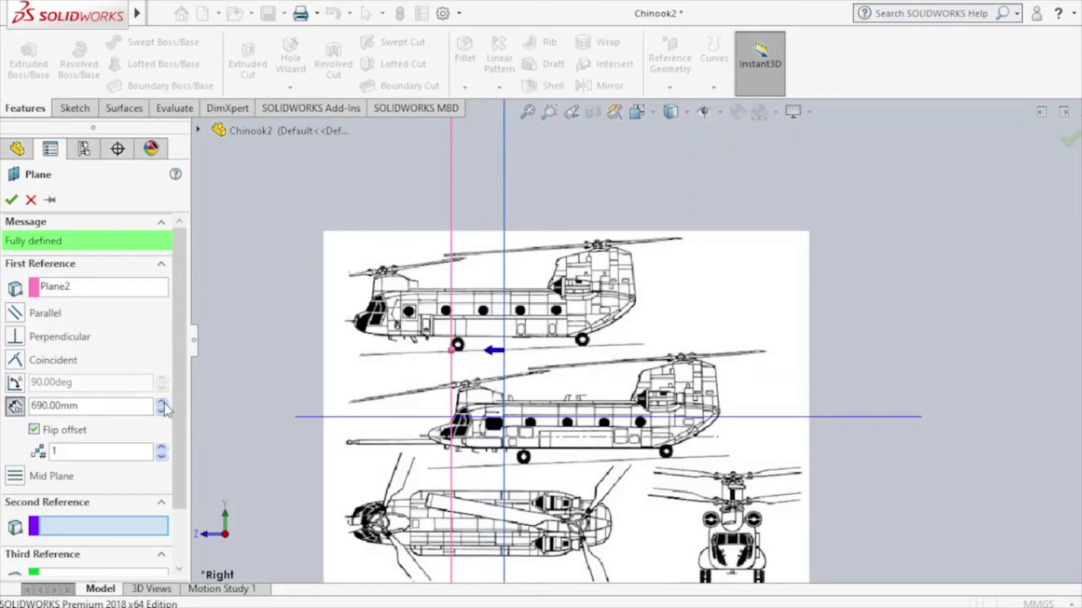
{"action": "left_click", "coordinate": [11, 200]}
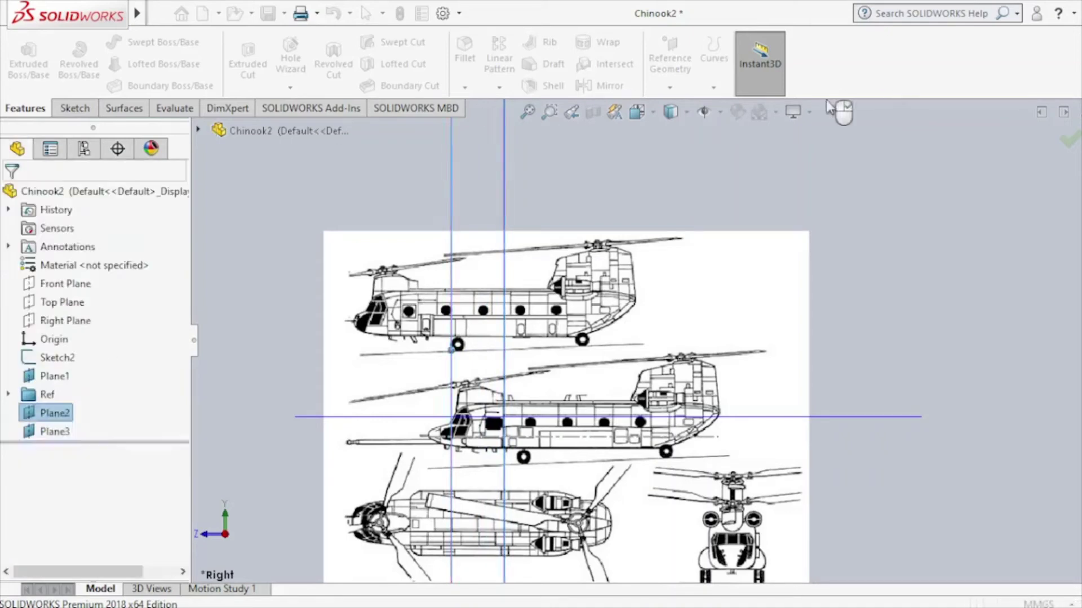
Create Plane4 offset 1640 mm from Plane3, flipped.
{"action": "left_click", "coordinate": [690, 93]}
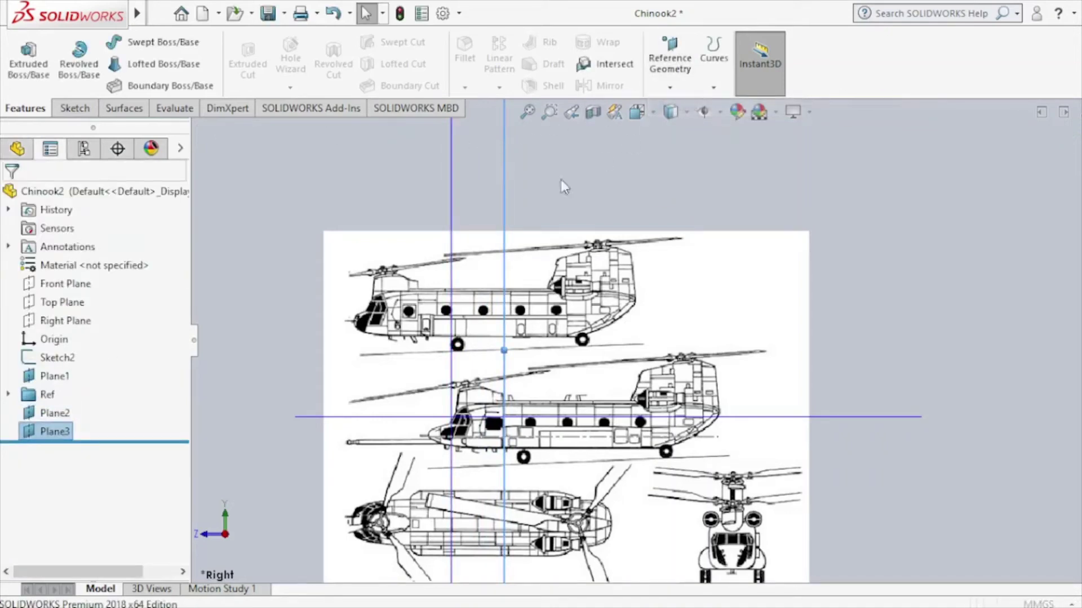
{"action": "left_click", "coordinate": [35, 431]}
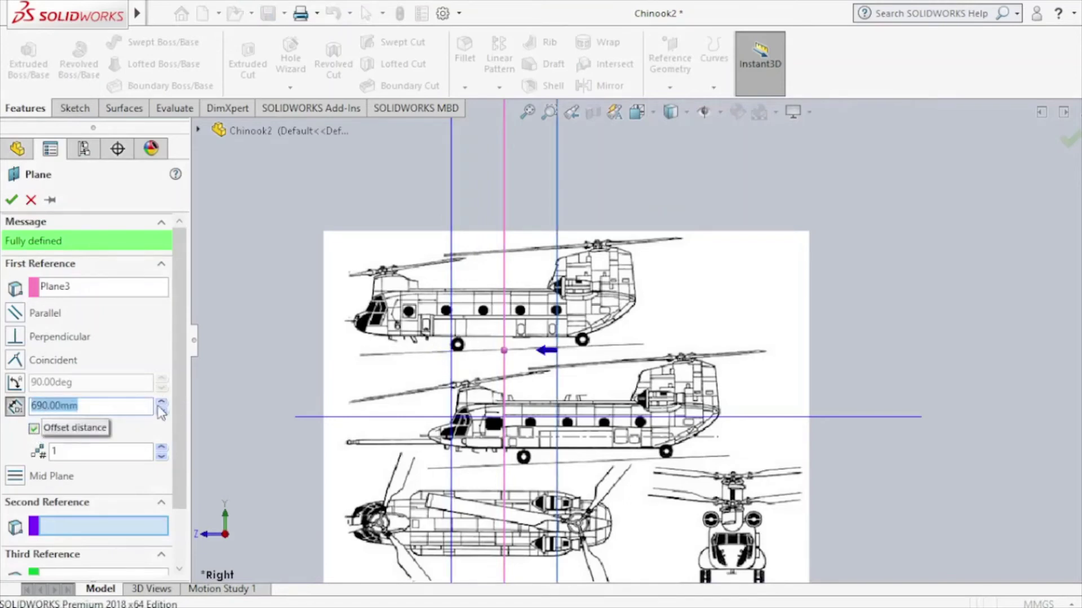
{"action": "type", "text": "80"}
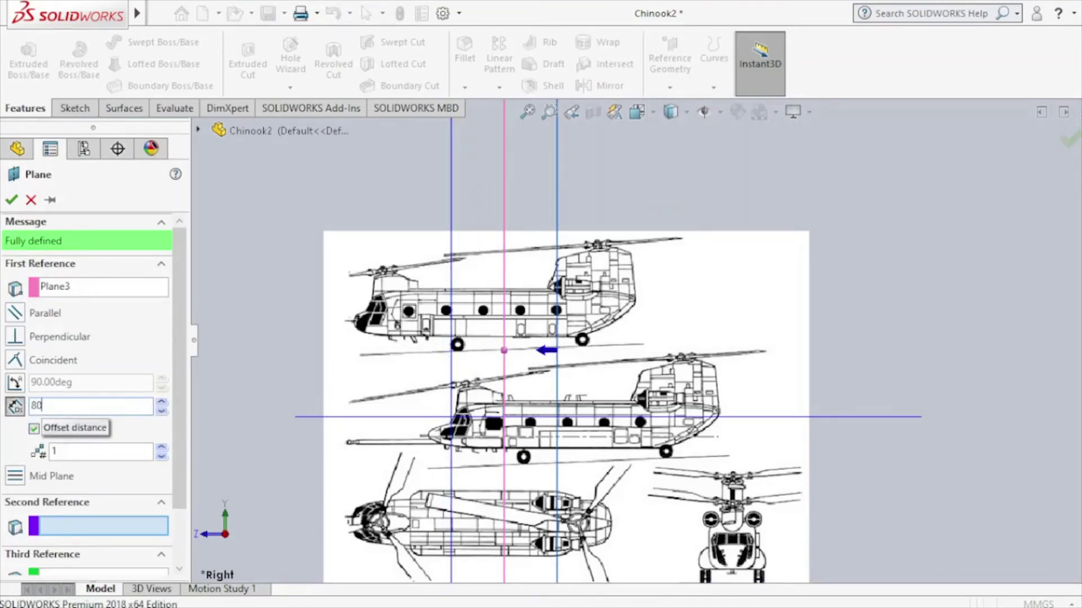
{"action": "type", "text": "0.00mm"}
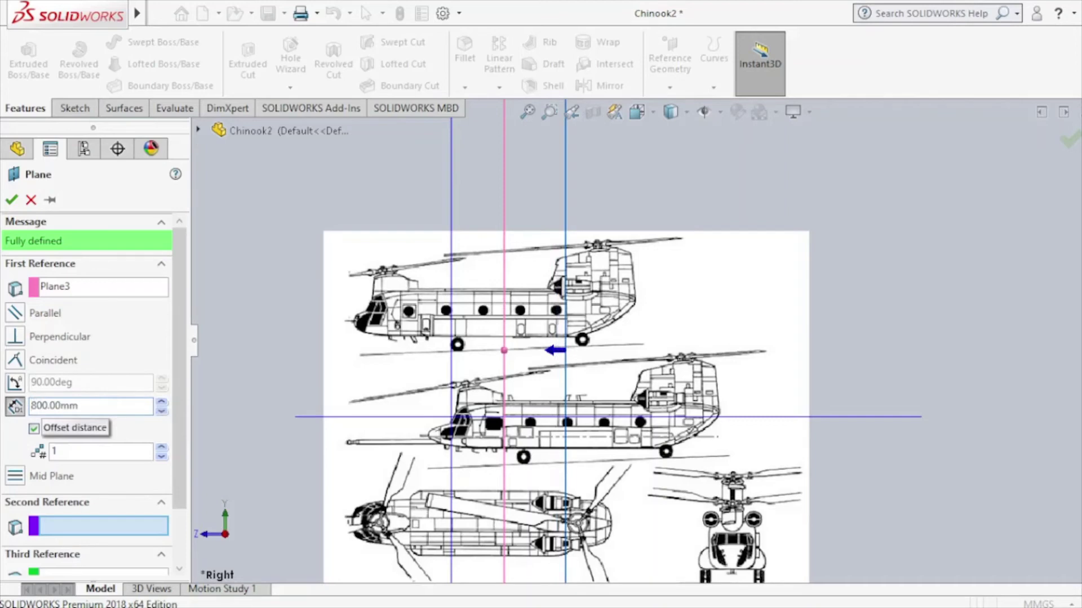
{"action": "type", "text": "1"}
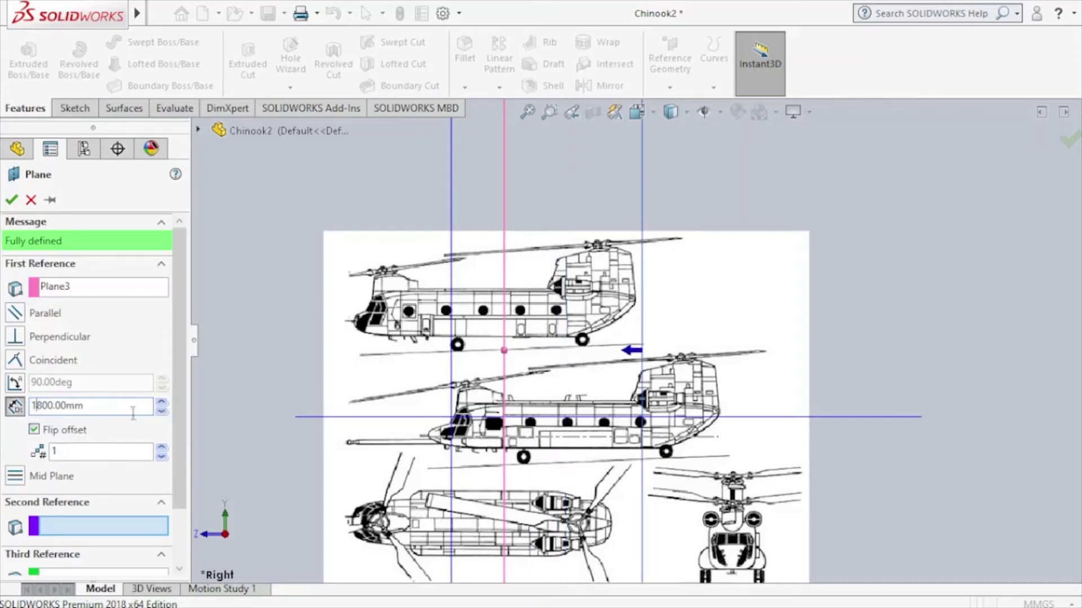
{"action": "left_click", "coordinate": [162, 411]}
{"action": "left_click", "coordinate": [161, 411]}
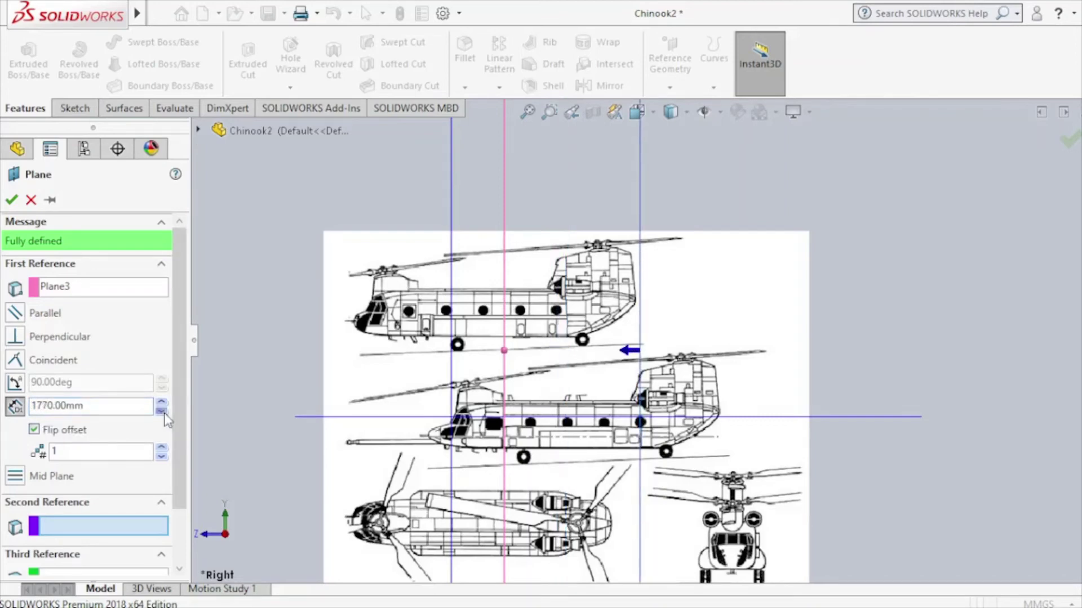
{"action": "left_click", "coordinate": [162, 412]}
{"action": "left_click", "coordinate": [162, 412]}
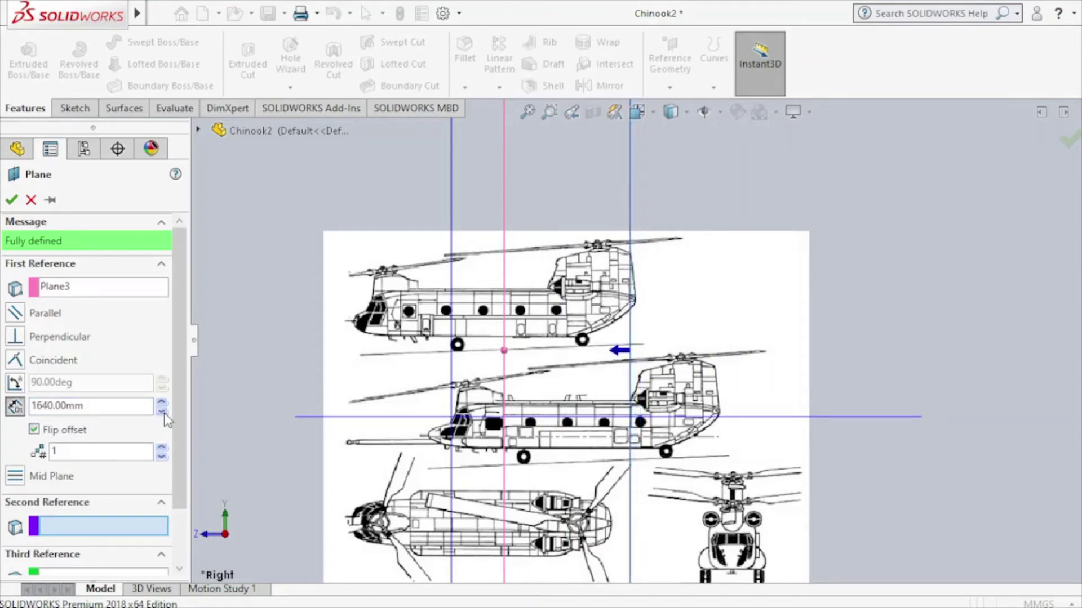
{"action": "left_click", "coordinate": [11, 200]}
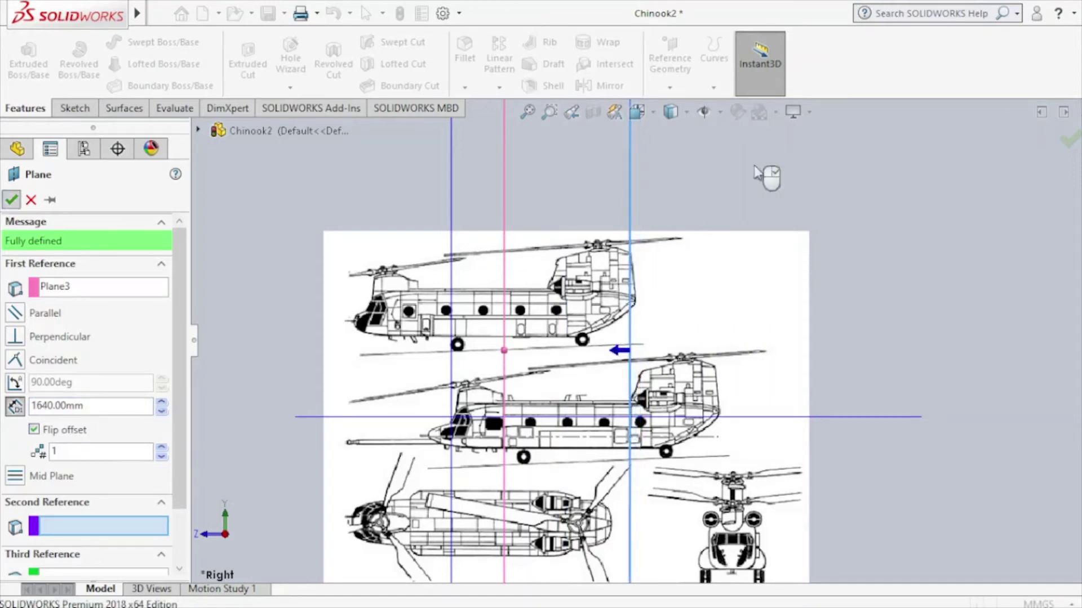
Create Plane5 offset 640 mm from Plane4, flipped.
{"action": "left_click", "coordinate": [683, 88]}
{"action": "left_click", "coordinate": [668, 107]}
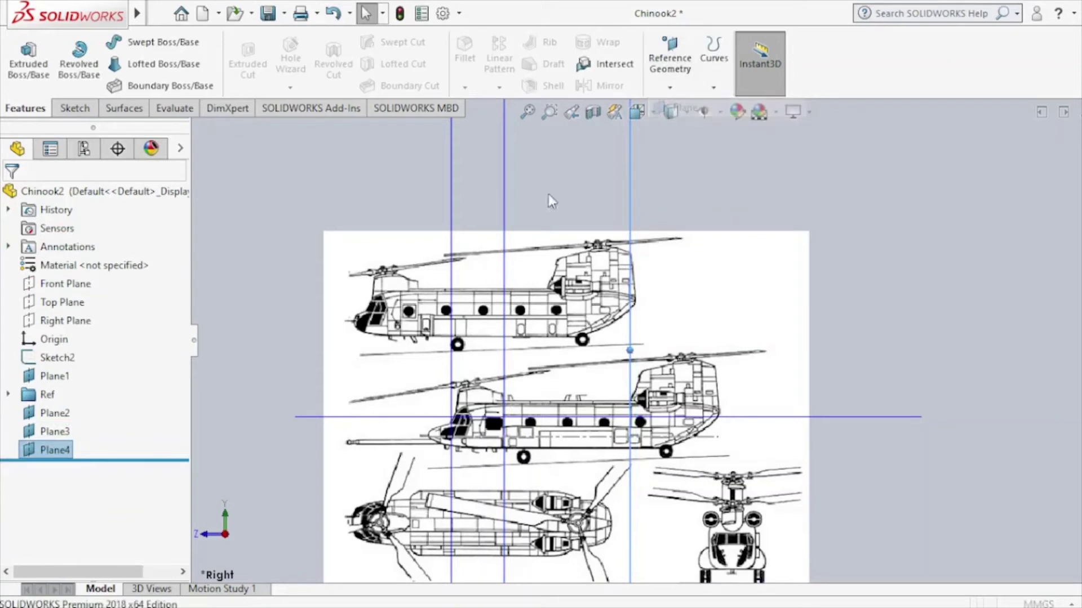
{"action": "left_click", "coordinate": [34, 429]}
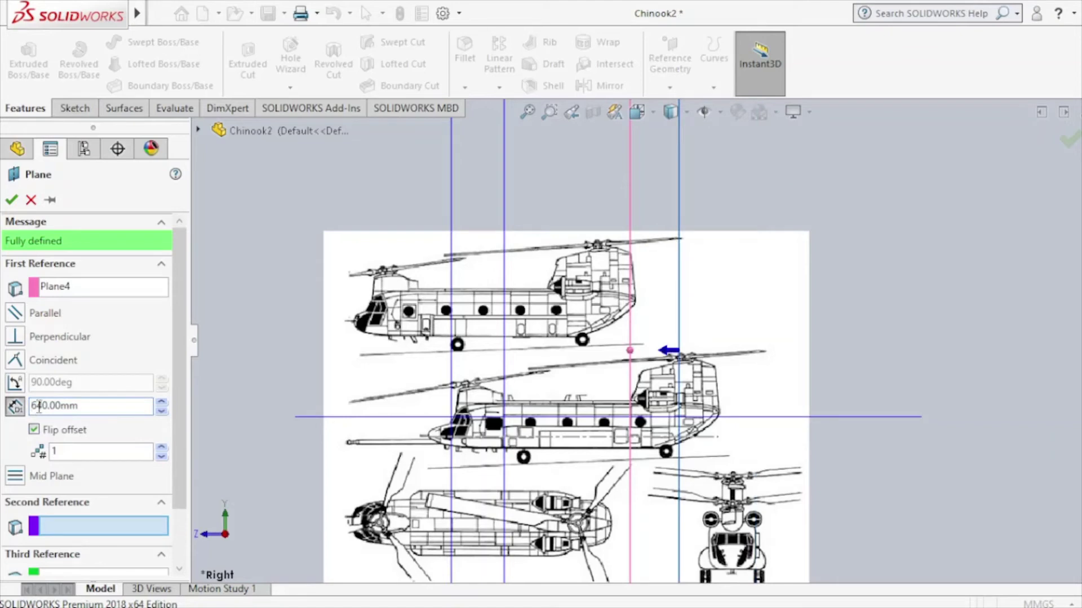
{"action": "left_click", "coordinate": [11, 200]}
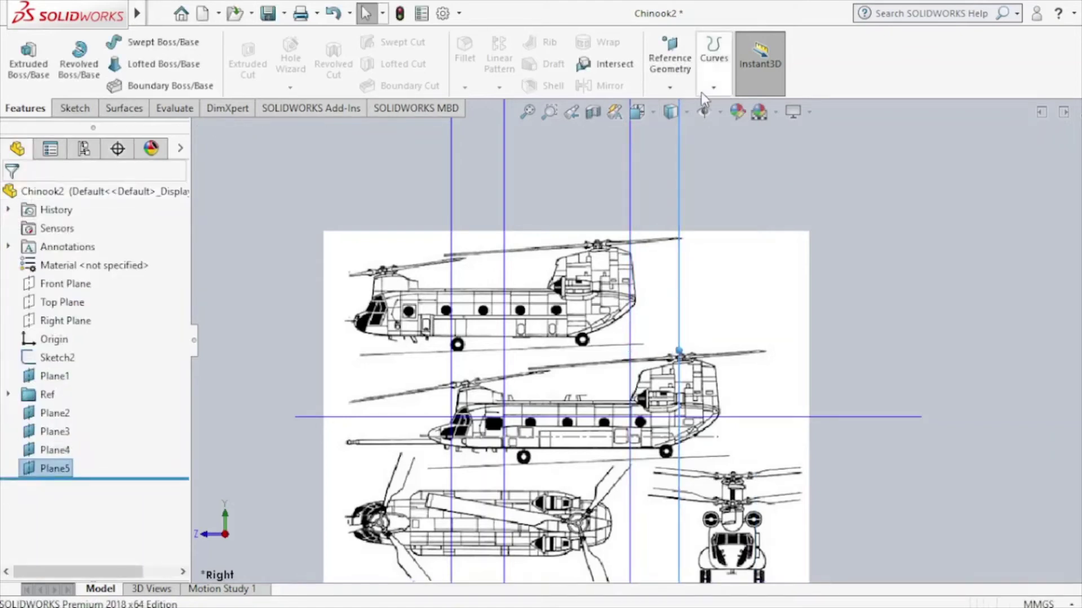
Create Plane6 offset 530 mm from Plane5, flipped.
{"action": "left_click", "coordinate": [670, 87]}
{"action": "left_click", "coordinate": [698, 110]}
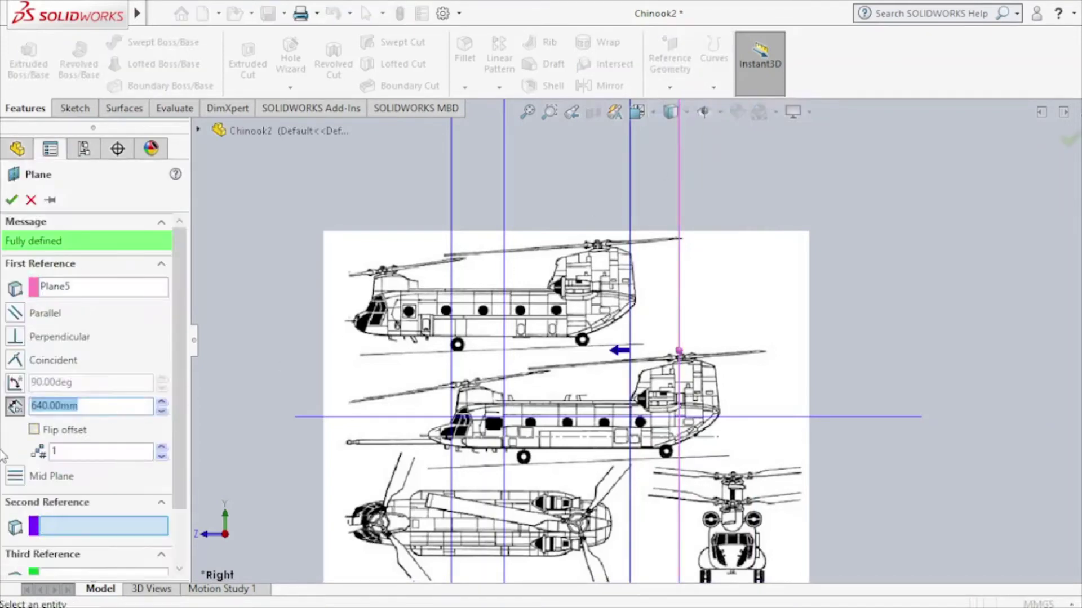
{"action": "left_click", "coordinate": [35, 431]}
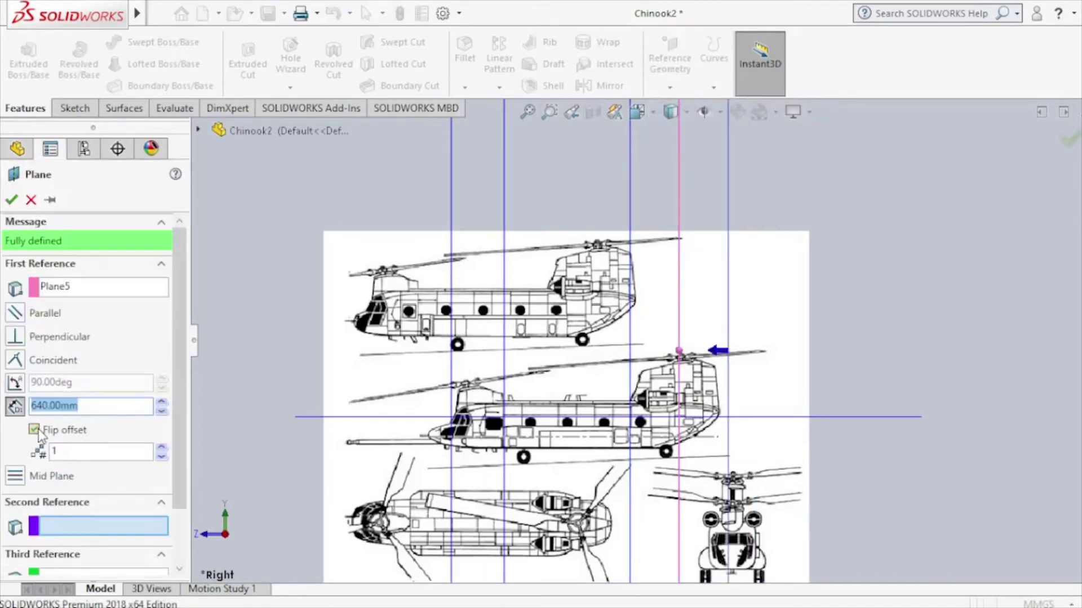
{"action": "left_click", "coordinate": [162, 411]}
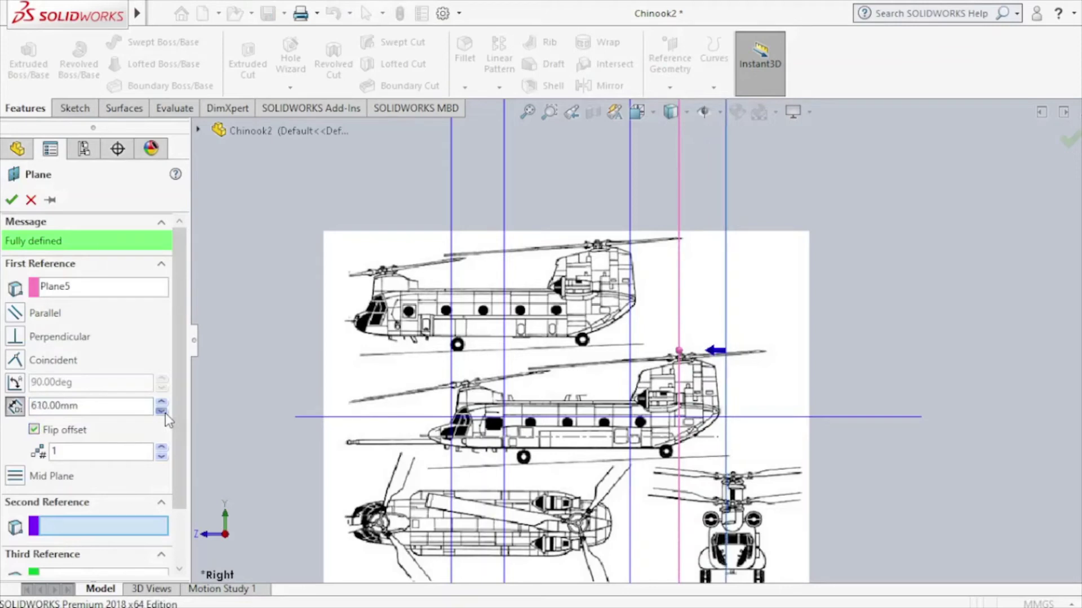
{"action": "left_click", "coordinate": [162, 411]}
{"action": "left_click", "coordinate": [161, 411]}
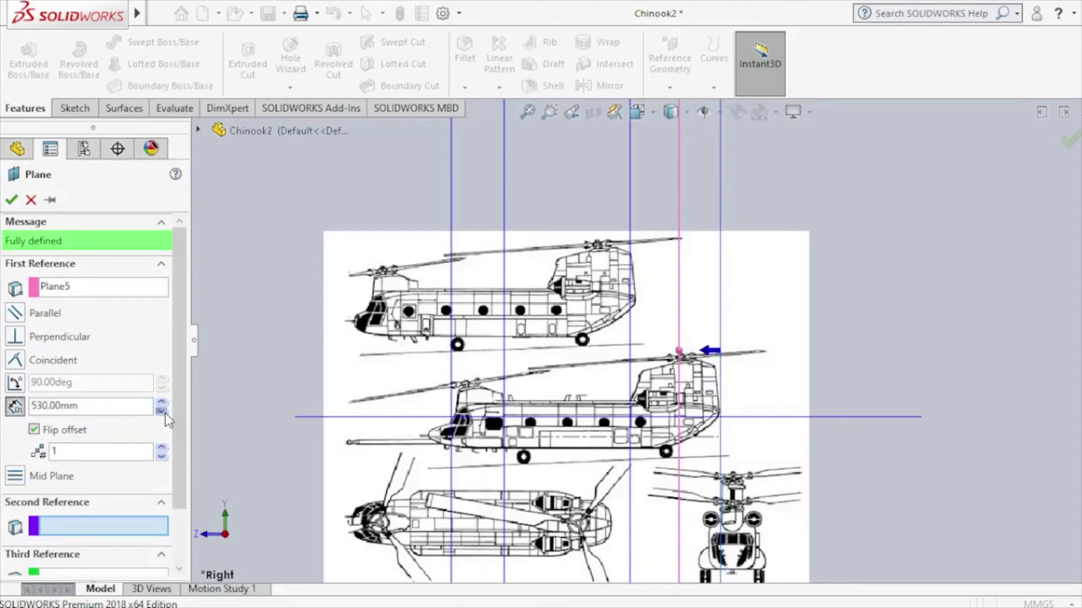
{"action": "left_click", "coordinate": [13, 199]}
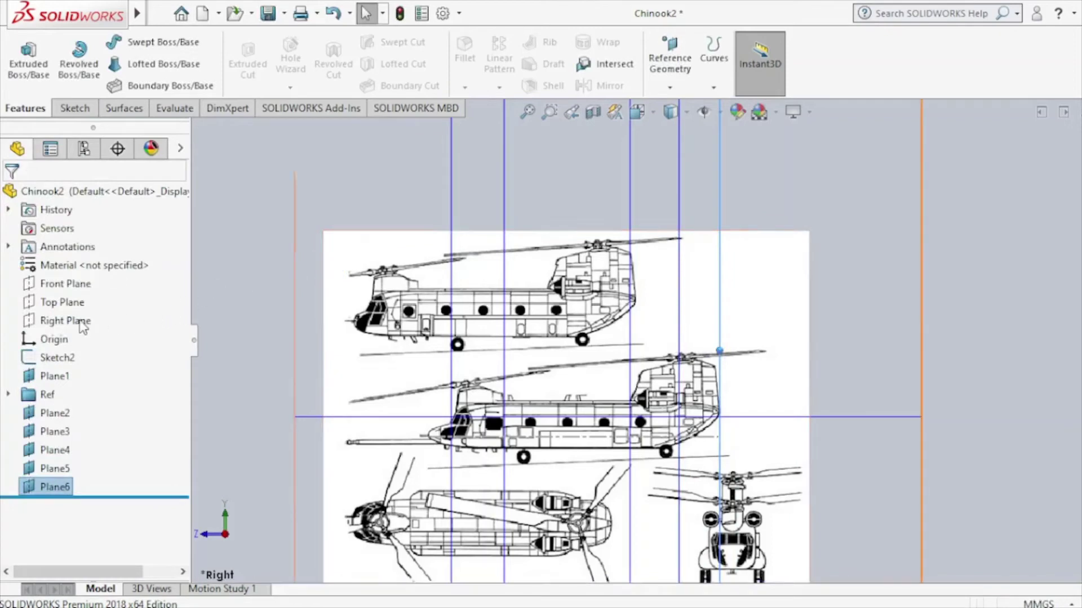
Open Sketch5 on the Right Plane with the Spline tool, then exit it without drawing.
{"action": "left_click", "coordinate": [85, 321]}
{"action": "left_click", "coordinate": [93, 294]}
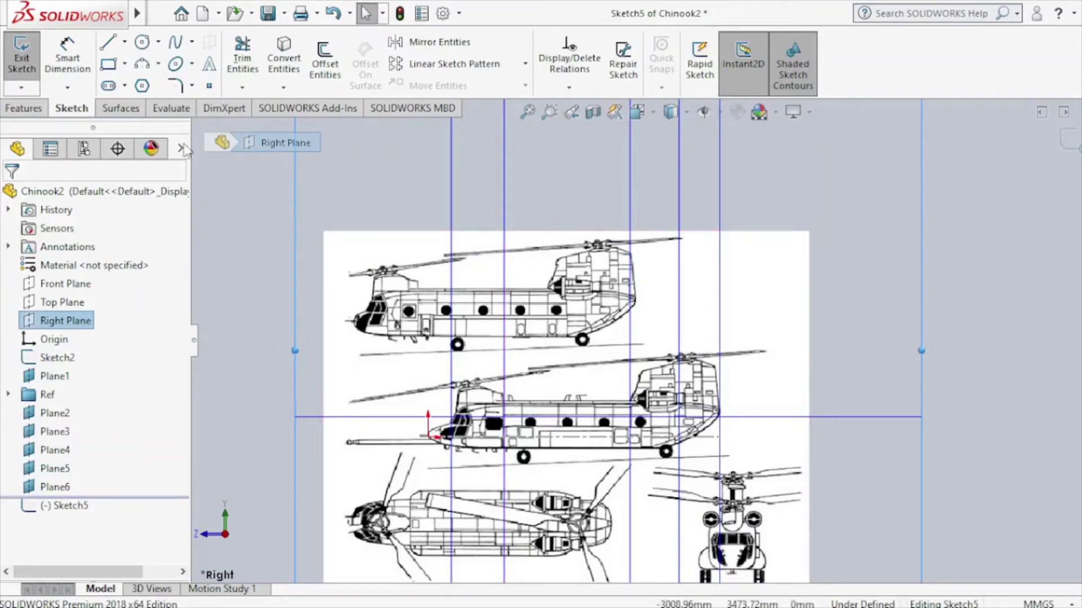
{"action": "left_click", "coordinate": [175, 42]}
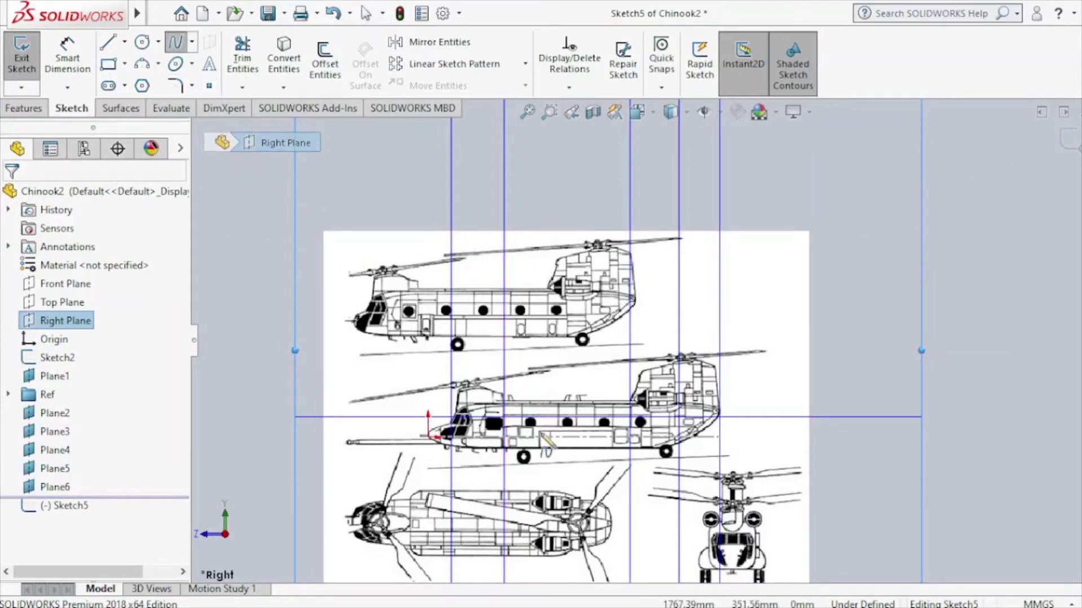
{"action": "scroll", "coordinate": [401, 439], "scroll_direction": "down", "scroll_amount": 5}
{"action": "scroll", "coordinate": [564, 431], "scroll_direction": "down", "scroll_amount": 2}
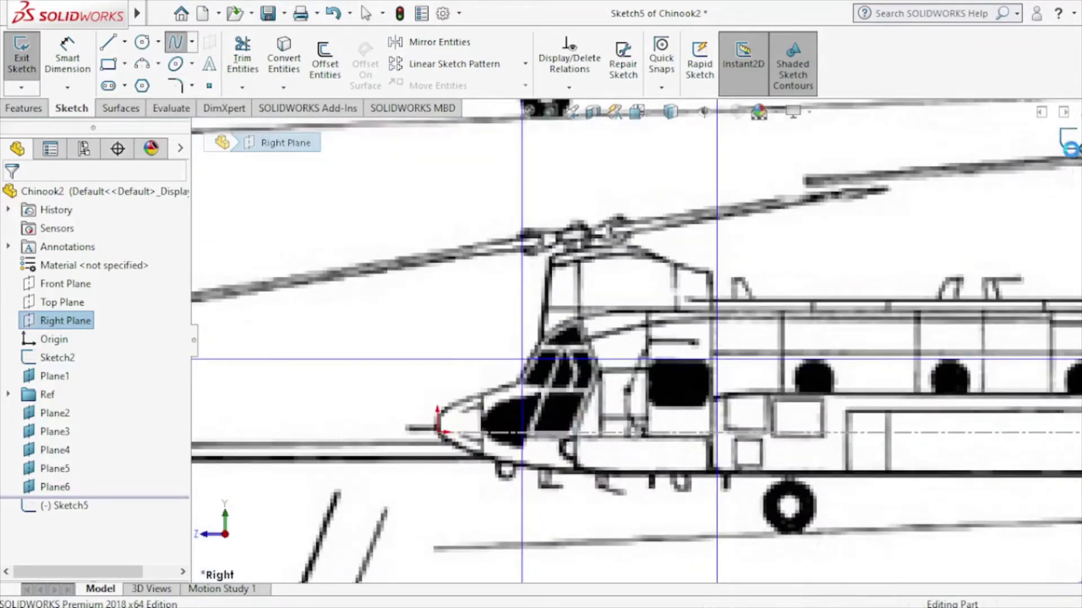
{"action": "left_click", "coordinate": [1069, 141]}
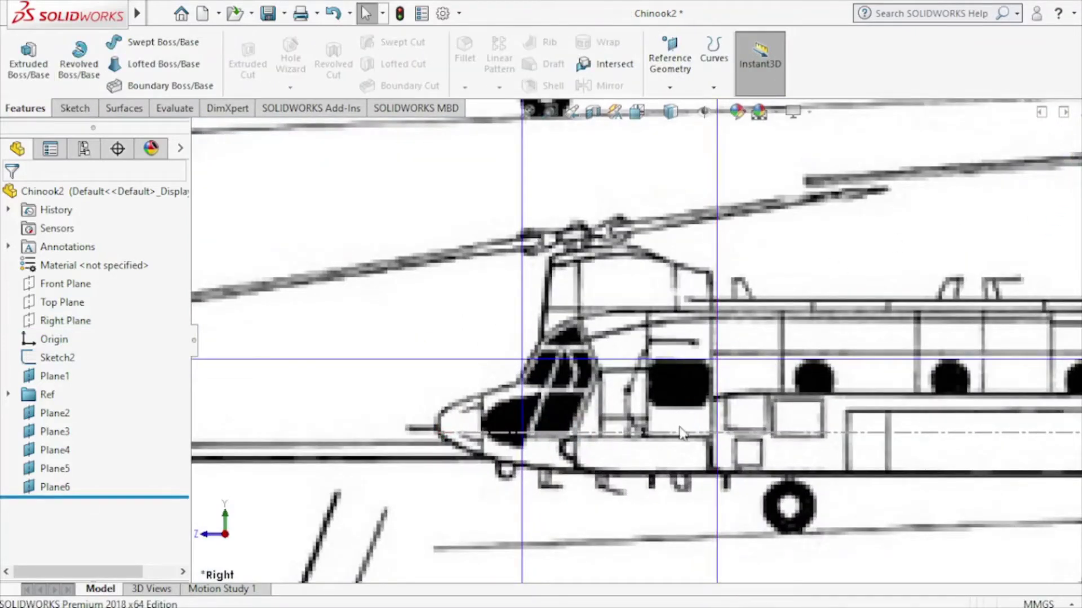
Clear the selection and create Plane7 parallel to the Front Plane at a 10 mm offset.
{"action": "left_click", "coordinate": [717, 403]}
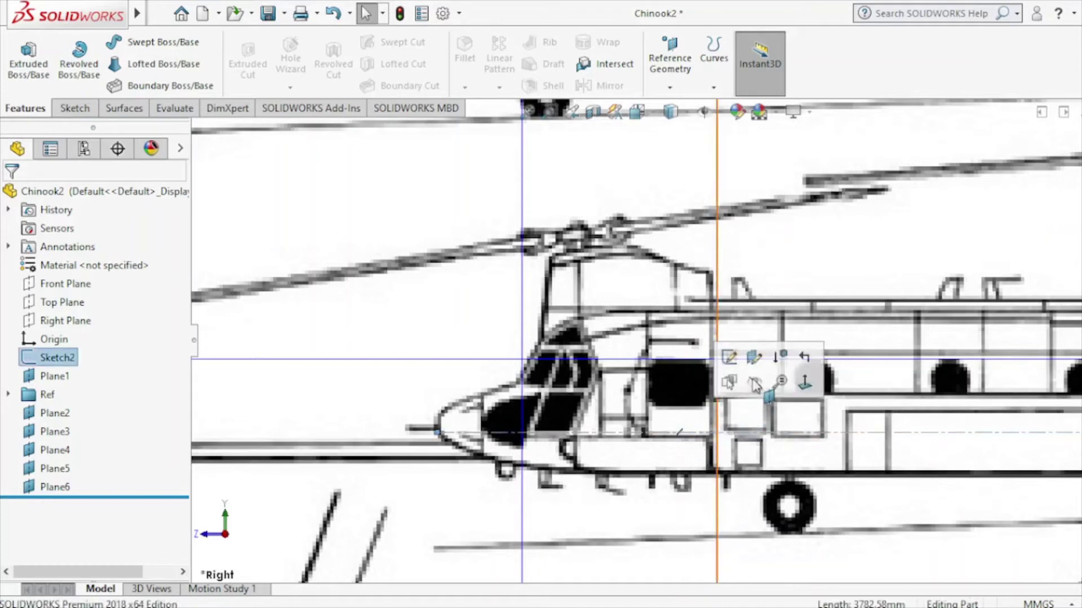
{"action": "left_click", "coordinate": [428, 369]}
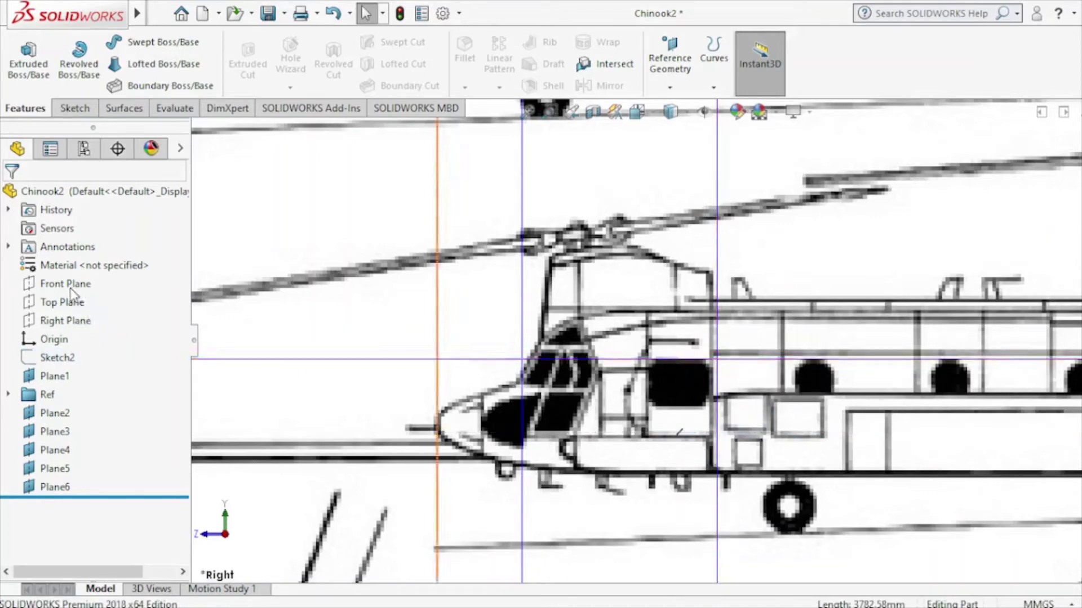
{"action": "left_click", "coordinate": [72, 289]}
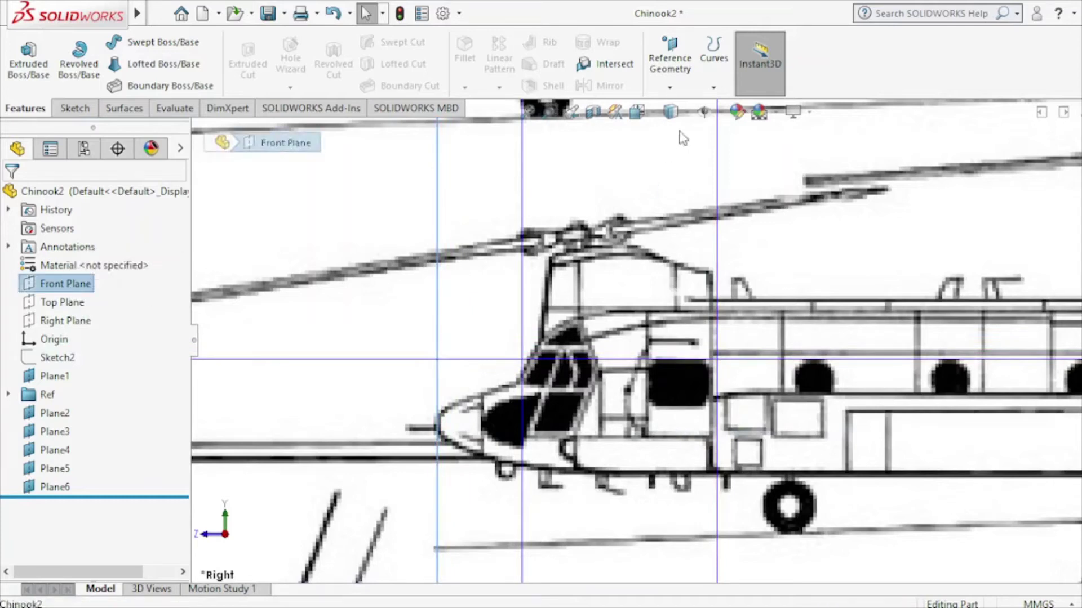
{"action": "left_click", "coordinate": [670, 87]}
{"action": "left_click", "coordinate": [685, 107]}
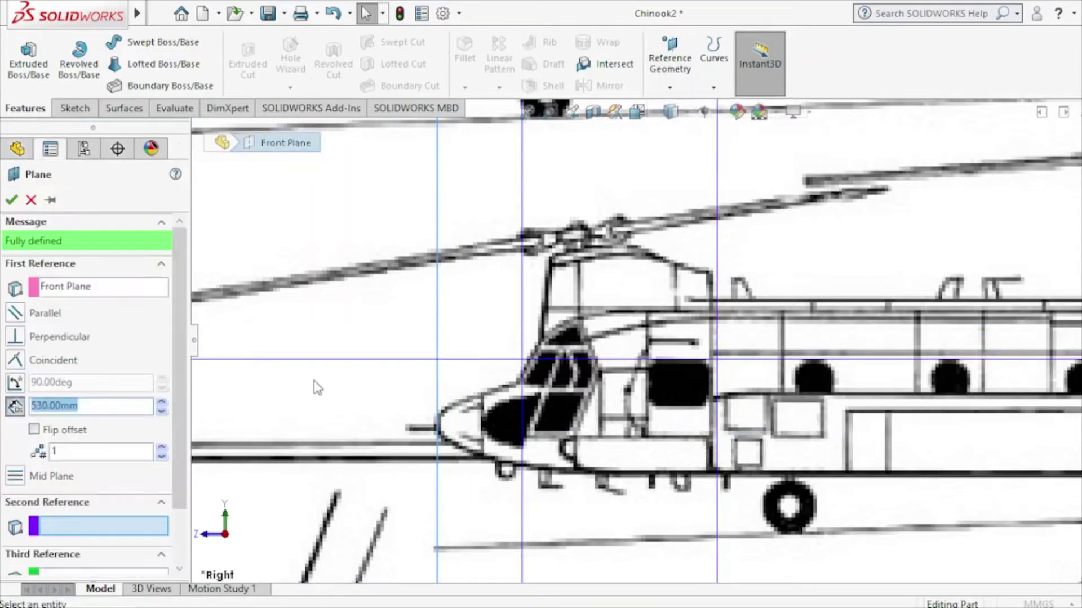
{"action": "type", "text": "20"}
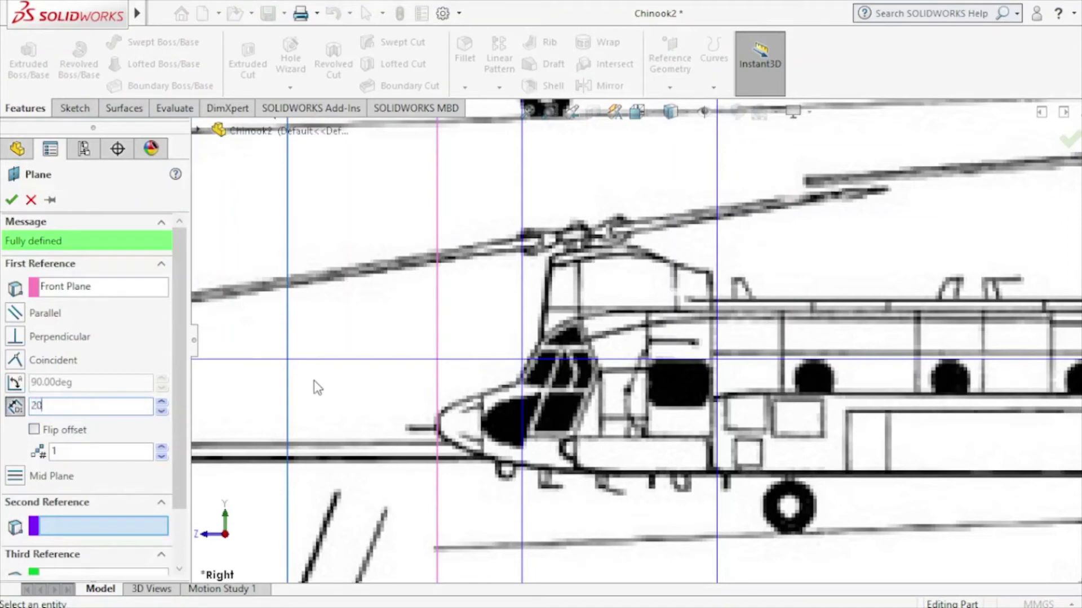
{"action": "key", "text": "Return"}
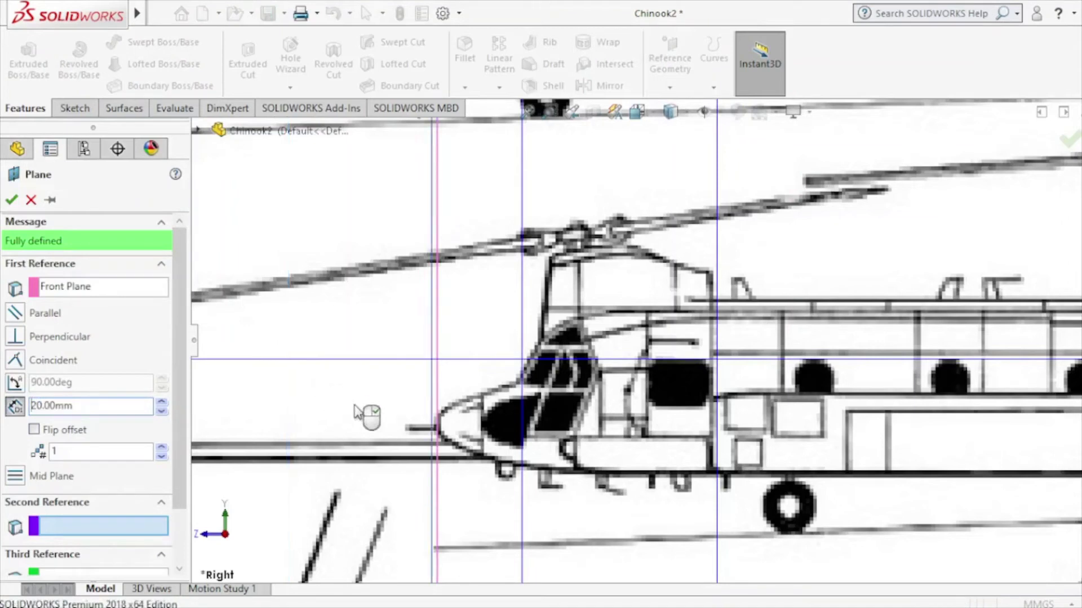
{"action": "left_click", "coordinate": [159, 412]}
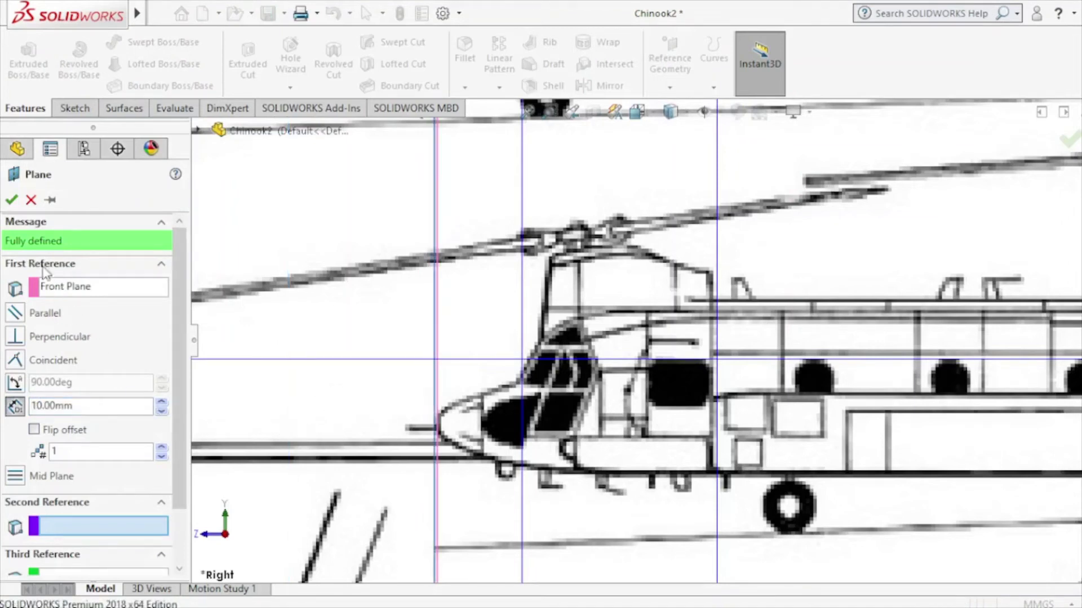
{"action": "left_click", "coordinate": [11, 200]}
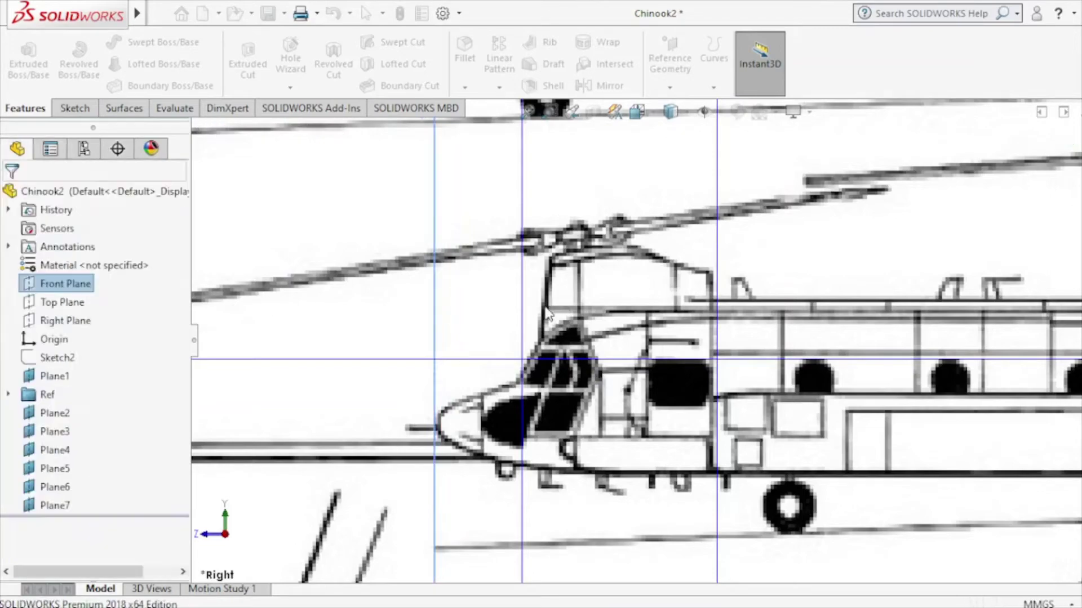
{"action": "scroll", "coordinate": [666, 340], "scroll_direction": "down", "scroll_amount": 2}
{"action": "scroll", "coordinate": [665, 340], "scroll_direction": "up", "scroll_amount": 2}
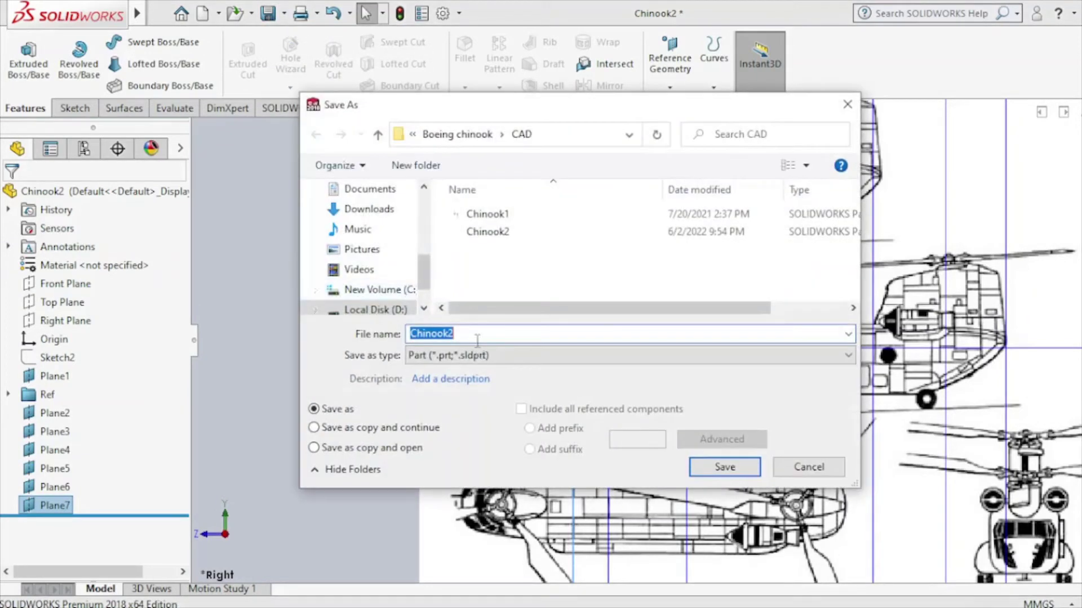
Save a copy as Chinook3, then start another Save As copy and edit its file name.
{"action": "key", "text": "BackSpace"}
{"action": "left_click", "coordinate": [732, 470]}
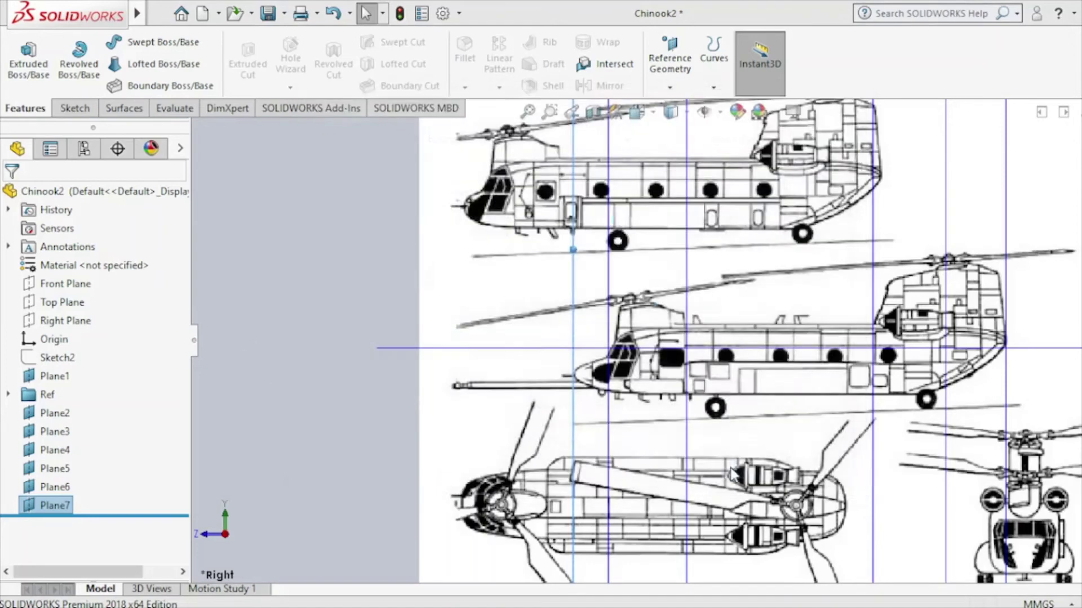
{"action": "left_click", "coordinate": [284, 14]}
{"action": "left_click", "coordinate": [300, 53]}
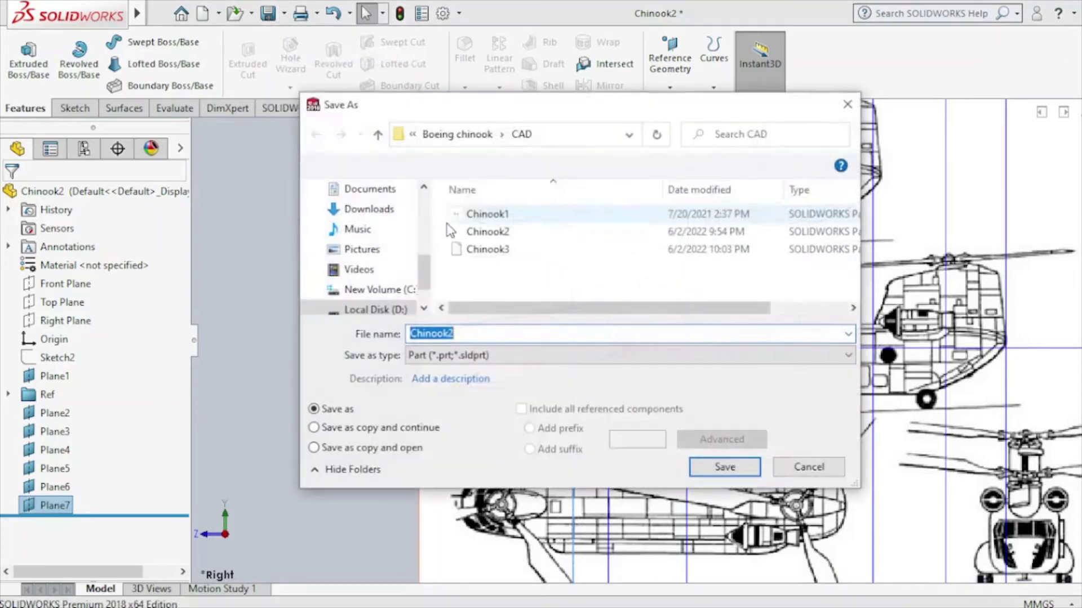
{"action": "left_click", "coordinate": [355, 428]}
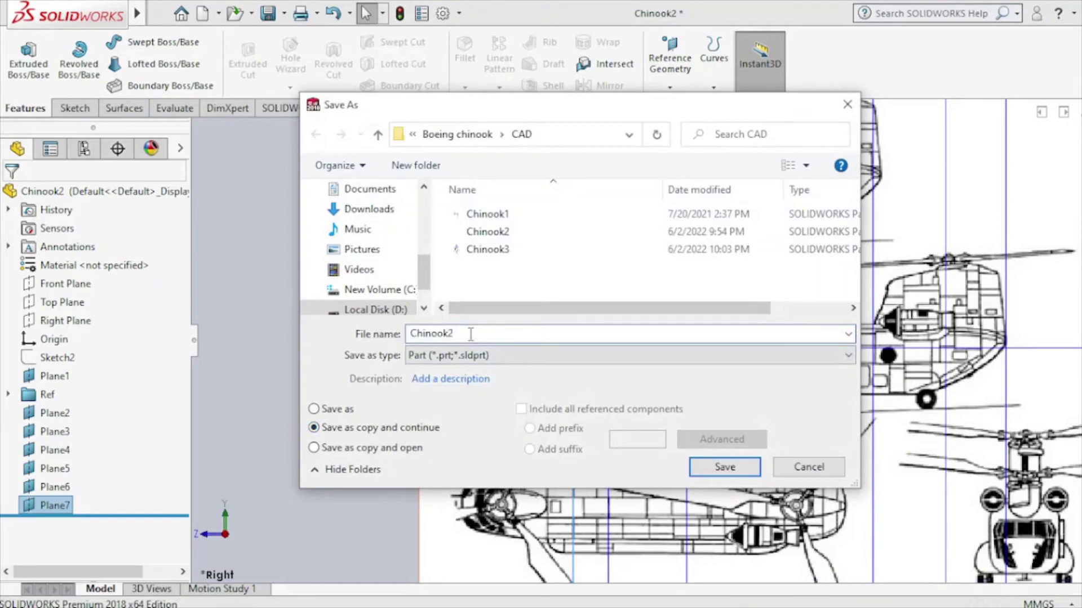
{"action": "key", "text": "BackSpace"}
{"action": "type", "text": "3"}
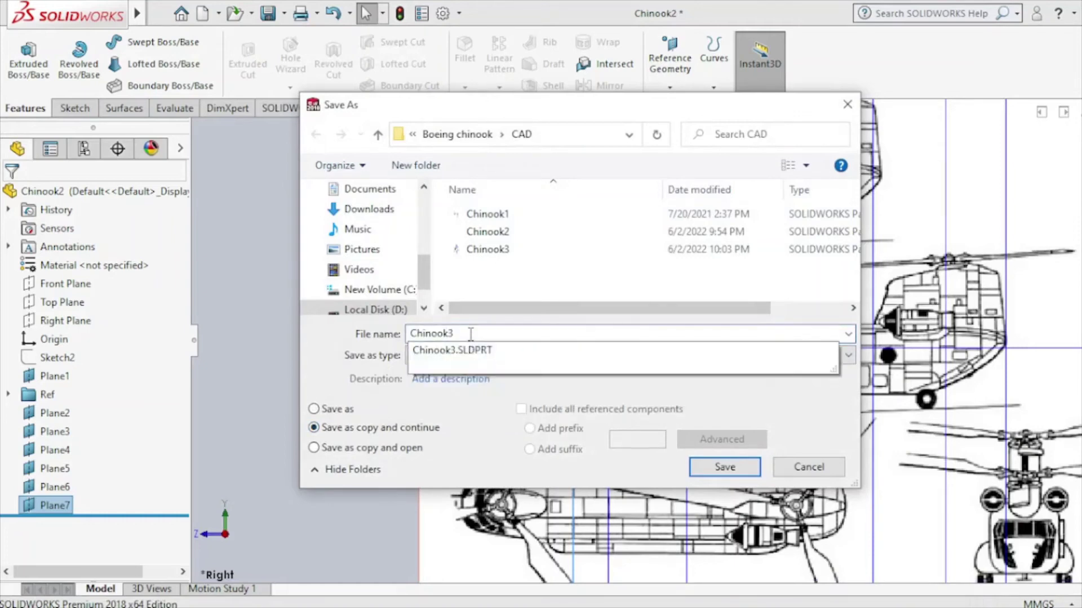
{"action": "key", "text": "BackSpace"}
Save the copy as Chinook4.
{"action": "type", "text": "4"}
{"action": "left_click", "coordinate": [724, 468]}
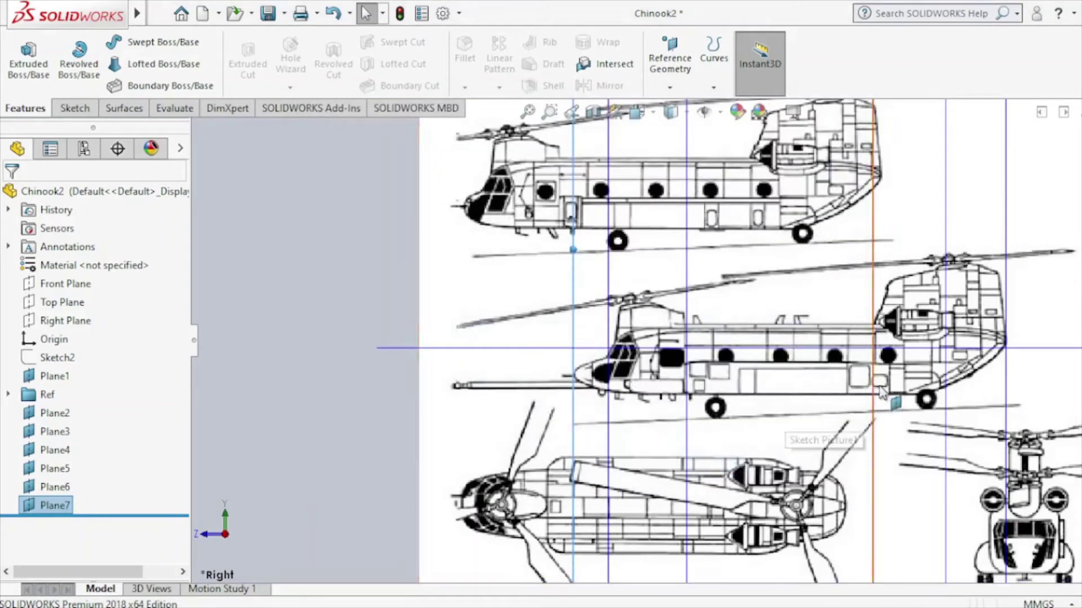
{"action": "scroll", "coordinate": [881, 392], "scroll_direction": "up", "scroll_amount": 3}
{"action": "scroll", "coordinate": [869, 319], "scroll_direction": "up", "scroll_amount": 2}
{"action": "scroll", "coordinate": [716, 346], "scroll_direction": "down", "scroll_amount": 2}
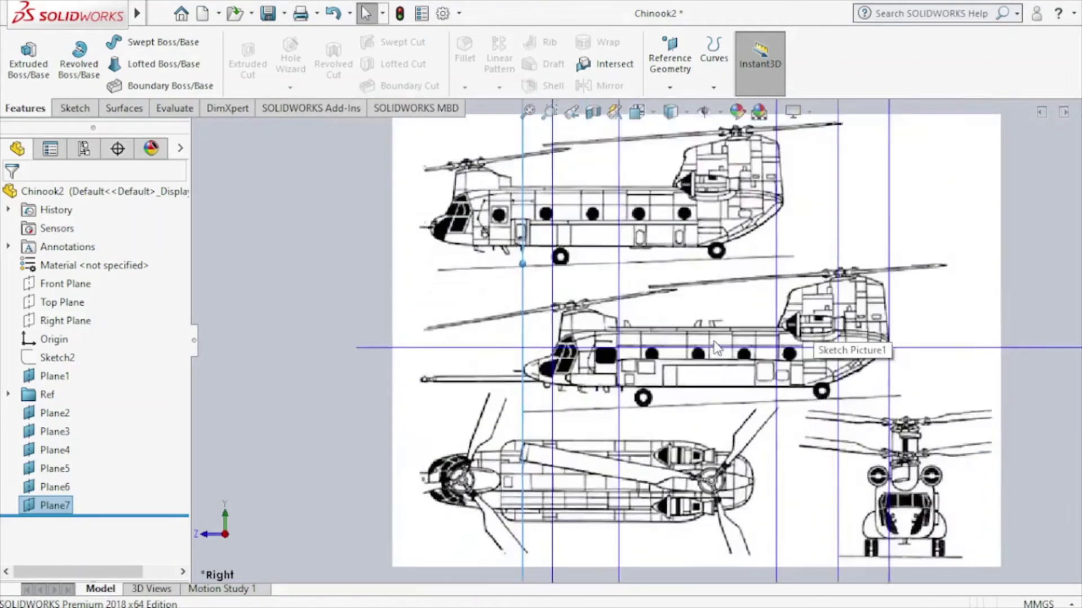
{"action": "scroll", "coordinate": [716, 346], "scroll_direction": "down", "scroll_amount": 1}
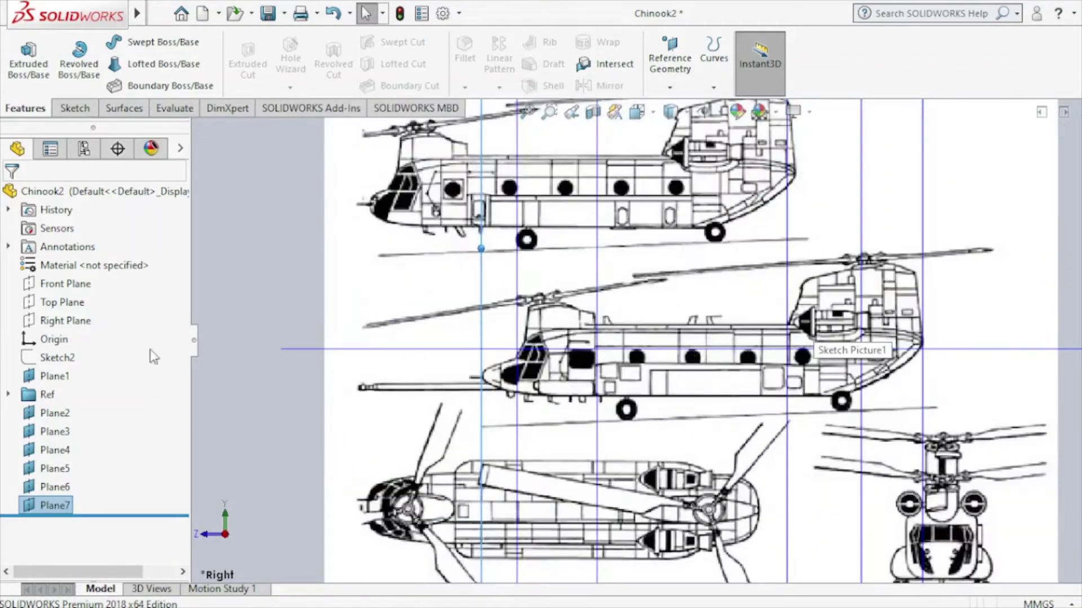
Start Sketch6 on the Right Plane and draw a spline from the nose tip to the cockpit frame.
{"action": "left_click", "coordinate": [70, 320]}
{"action": "left_click", "coordinate": [73, 308]}
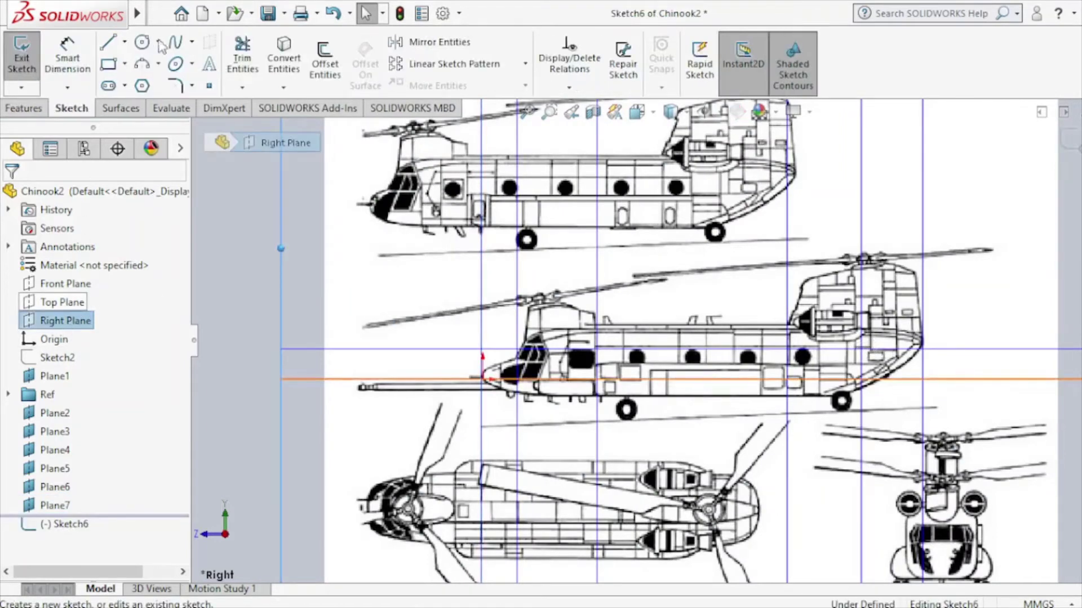
{"action": "left_click", "coordinate": [176, 43]}
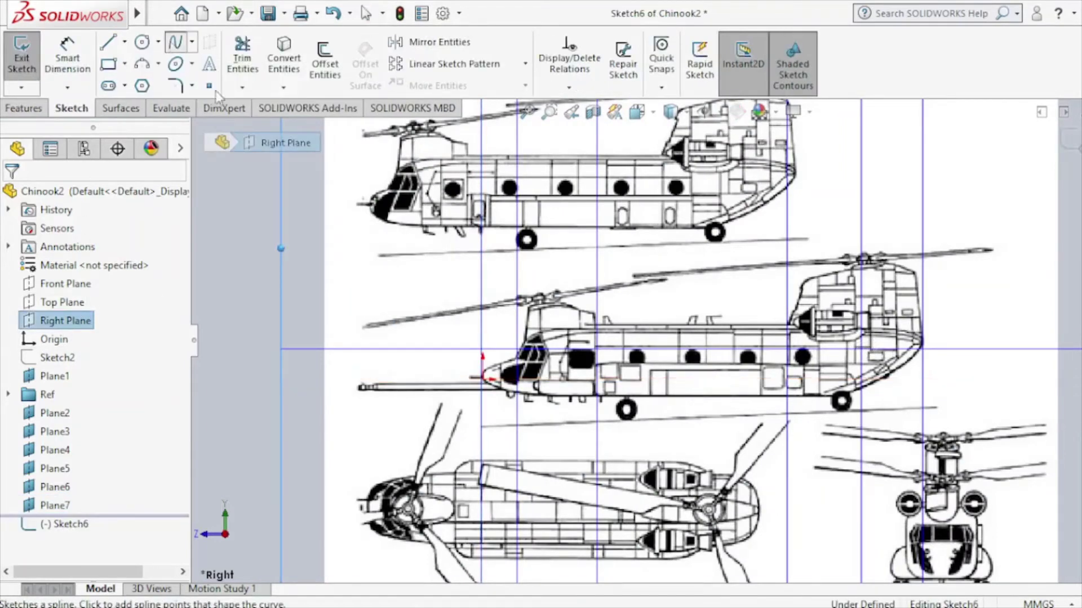
{"action": "scroll", "coordinate": [492, 374], "scroll_direction": "down", "scroll_amount": 5}
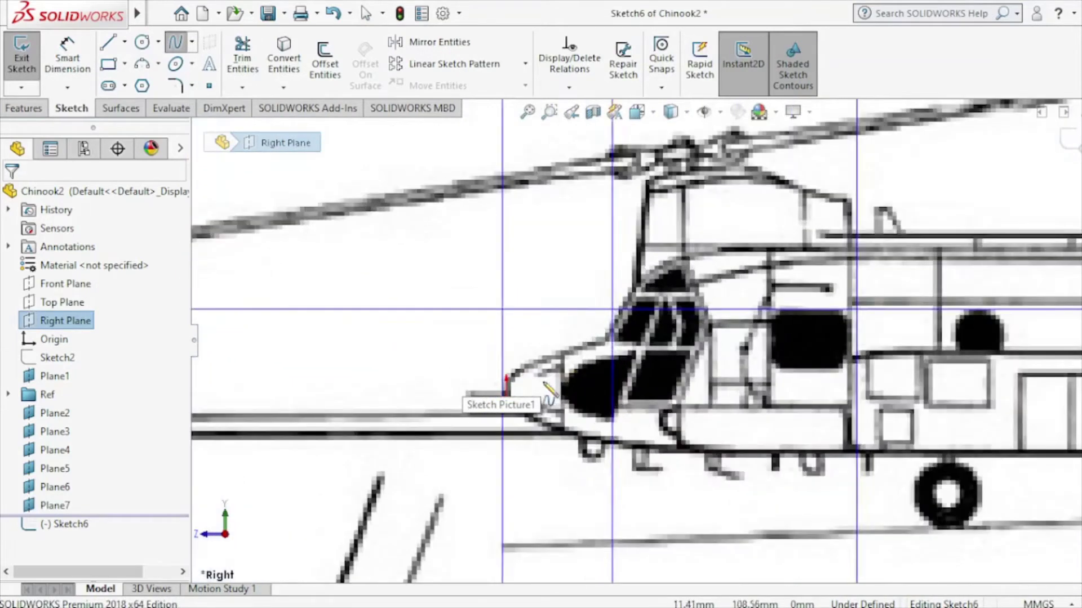
{"action": "scroll", "coordinate": [732, 378], "scroll_direction": "up", "scroll_amount": 2}
{"action": "scroll", "coordinate": [733, 379], "scroll_direction": "down", "scroll_amount": 4}
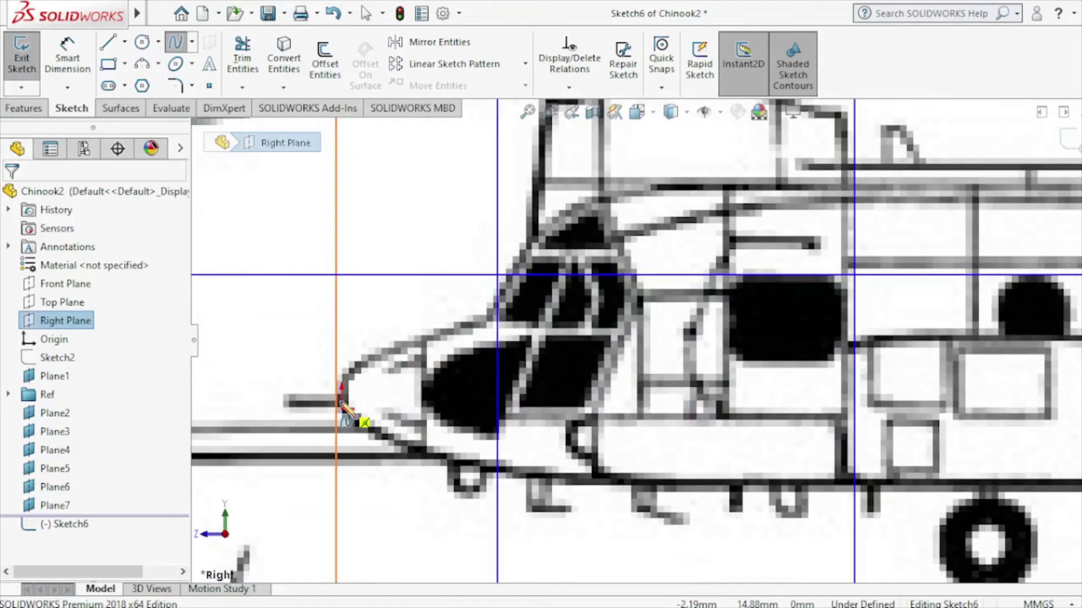
{"action": "left_click", "coordinate": [342, 405]}
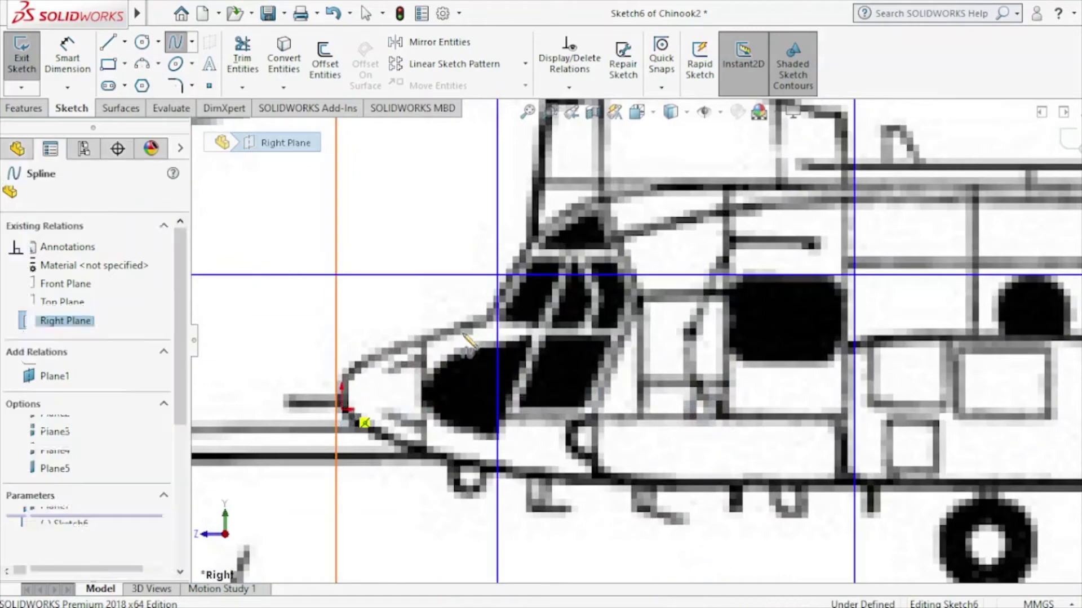
{"action": "left_click", "coordinate": [498, 316]}
{"action": "key", "text": "Escape"}
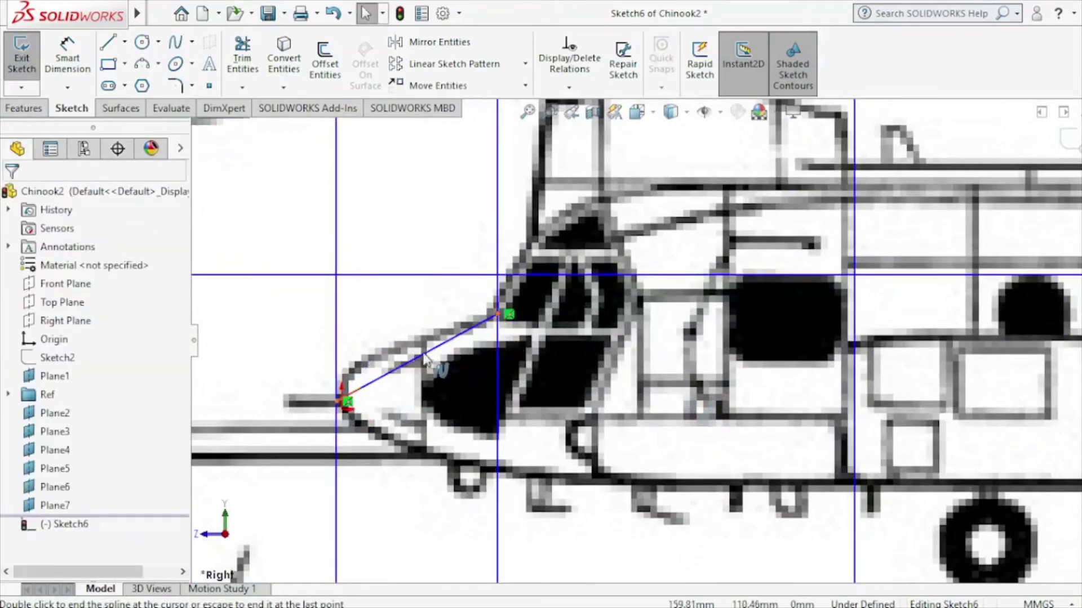
Bend the spline to follow the upper nose curve and exit the sketch.
{"action": "left_click", "coordinate": [413, 363]}
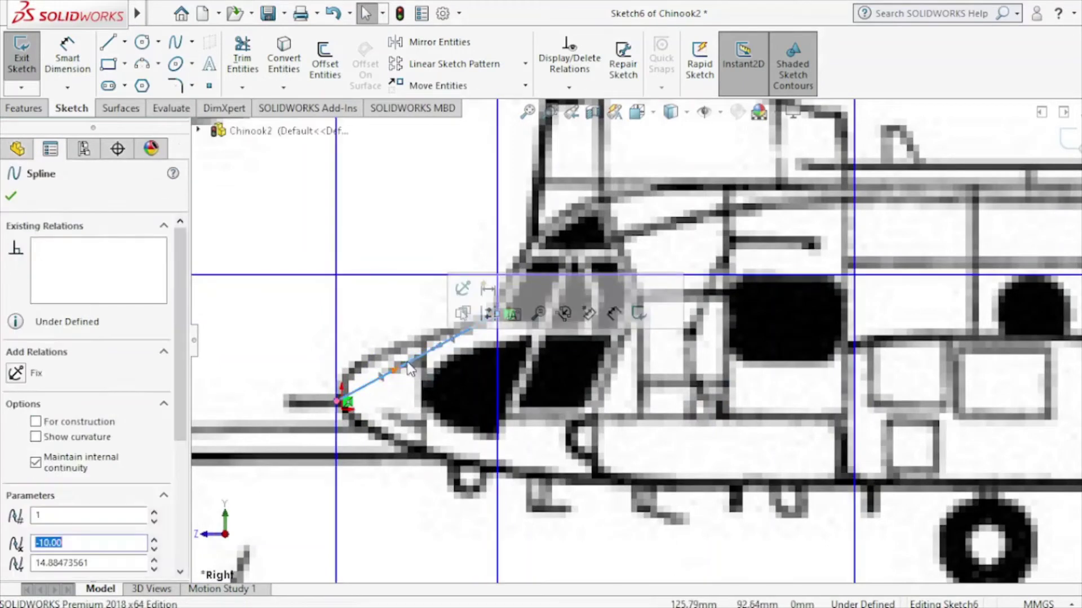
{"action": "mouse_move", "coordinate": [342, 388]}
{"action": "left_mouse_down"}
{"action": "mouse_move", "coordinate": [356, 358]}
{"action": "mouse_move", "coordinate": [338, 366]}
{"action": "left_mouse_up"}
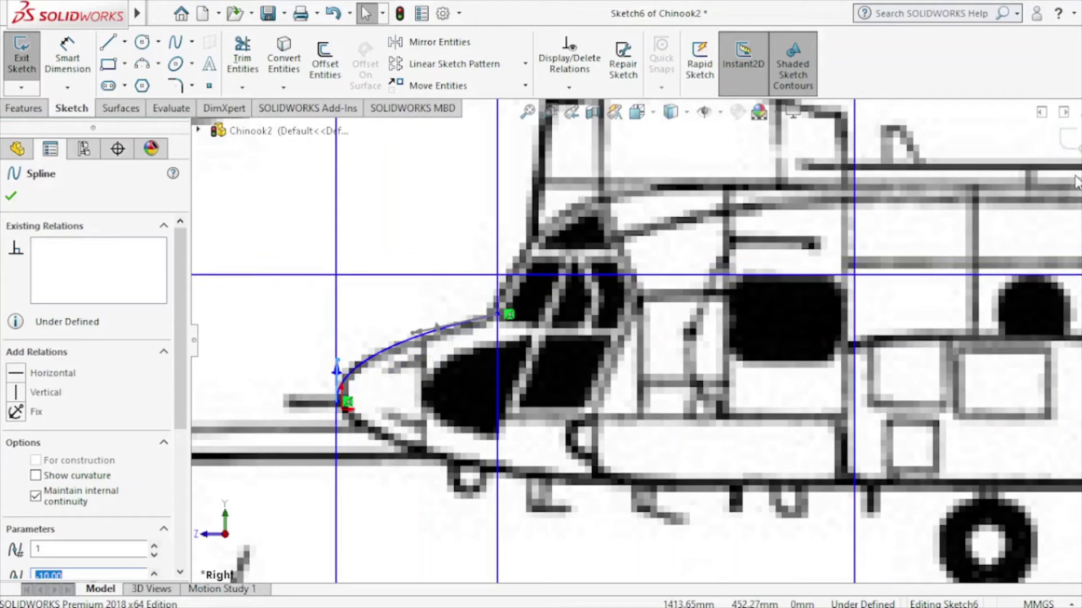
{"action": "key", "text": "Escape"}
{"action": "left_click", "coordinate": [1066, 138]}
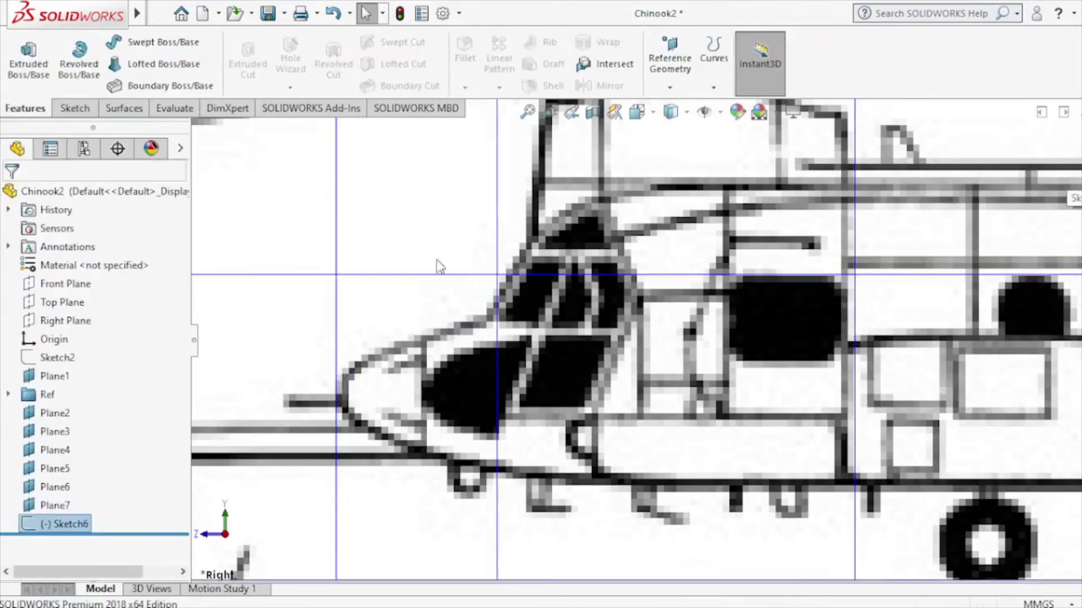
In Sketch7 on the Right Plane, draw a nose-to-lower-line spline, bow it along the curve, and exit.
{"action": "left_click", "coordinate": [71, 321]}
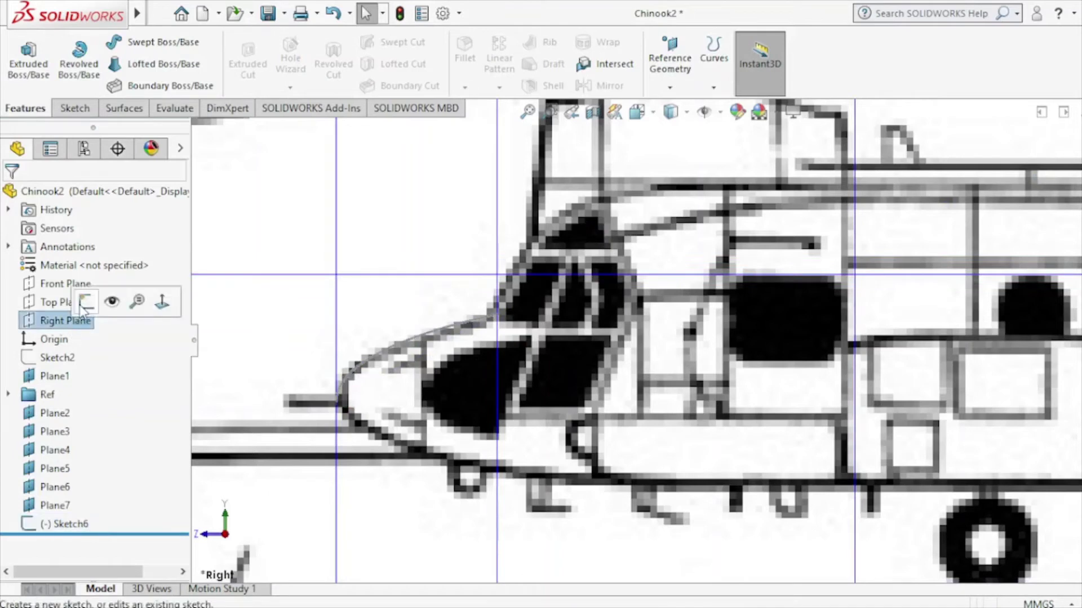
{"action": "left_click", "coordinate": [84, 305]}
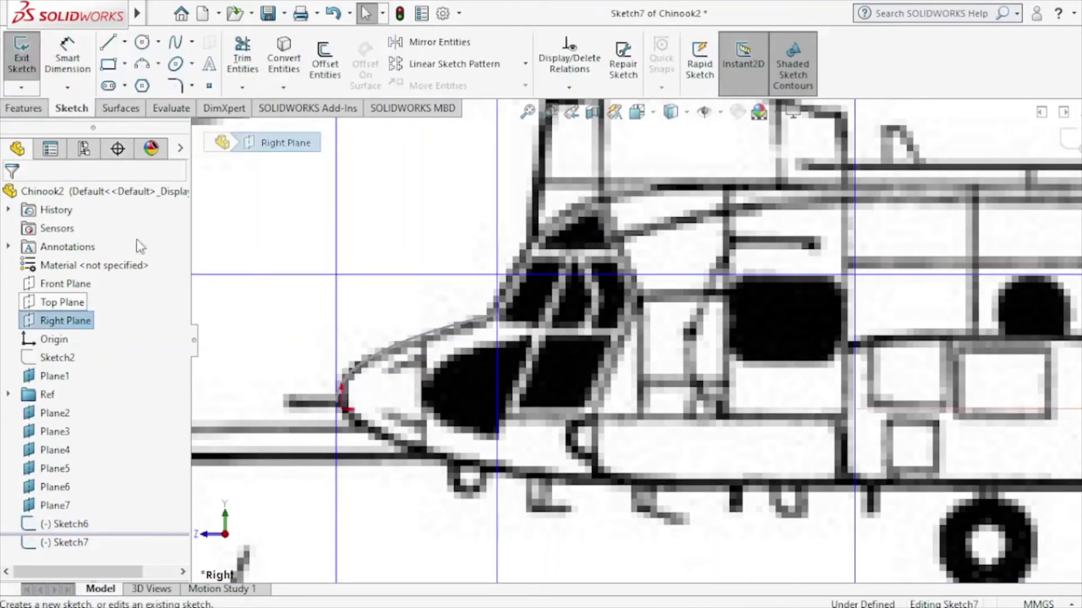
{"action": "left_click", "coordinate": [175, 44]}
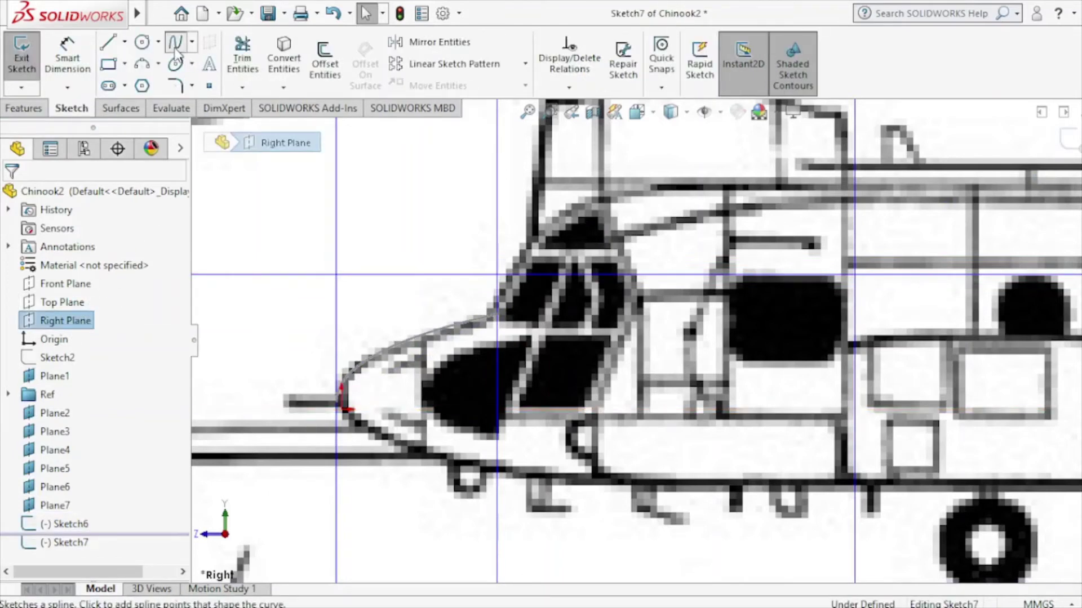
{"action": "left_click", "coordinate": [342, 405]}
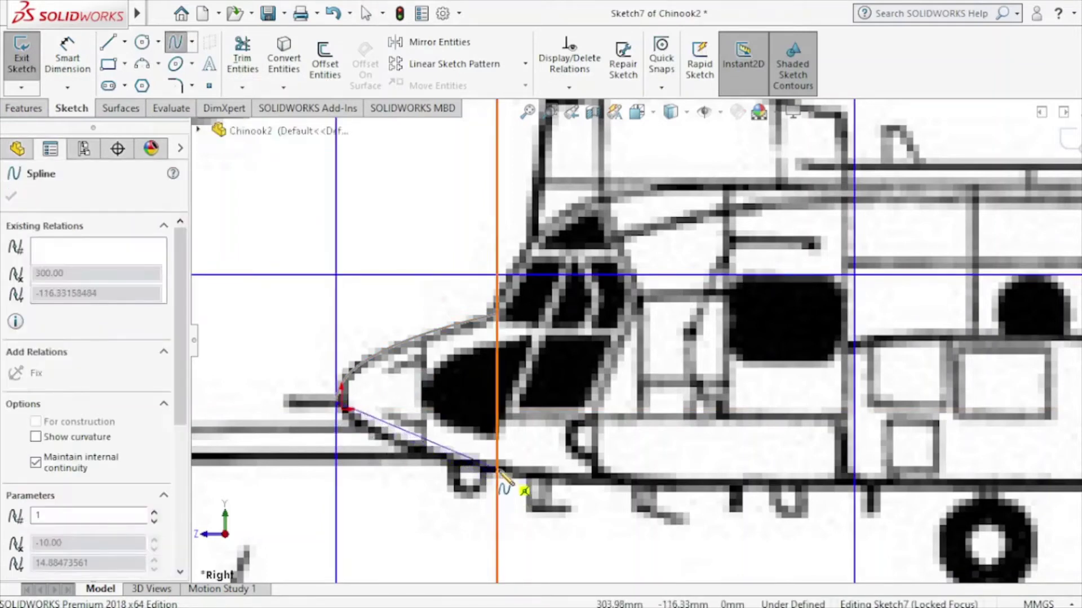
{"action": "left_click", "coordinate": [498, 472]}
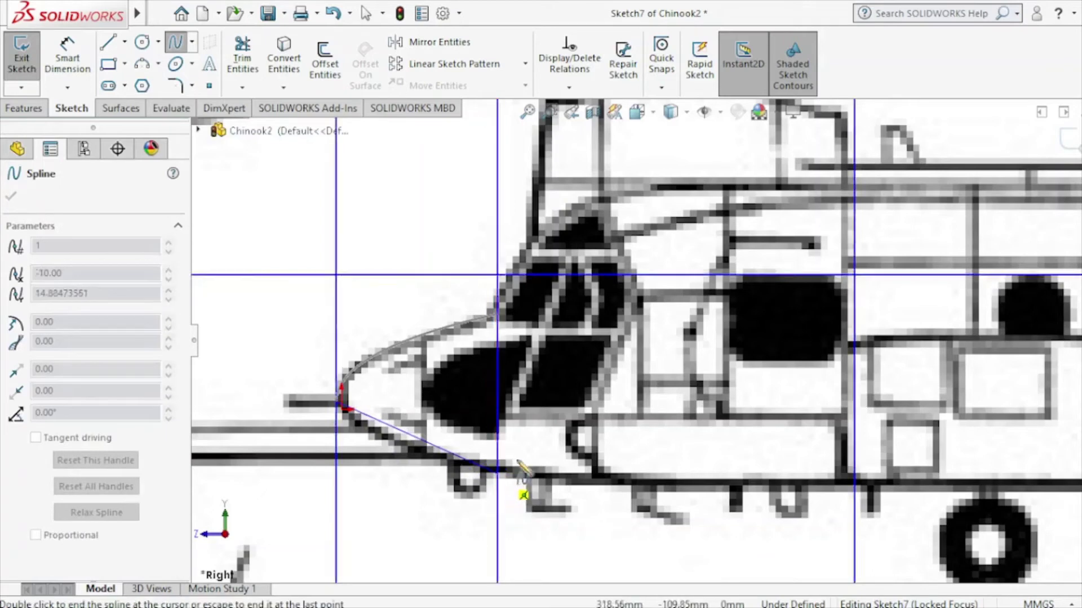
{"action": "key", "text": "Escape"}
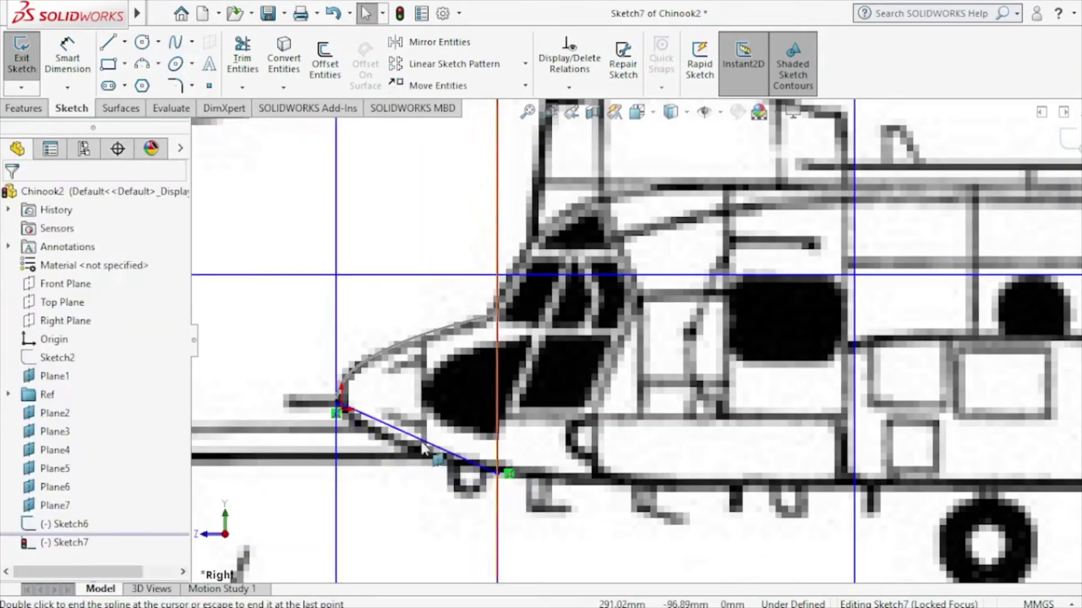
{"action": "left_click", "coordinate": [401, 434]}
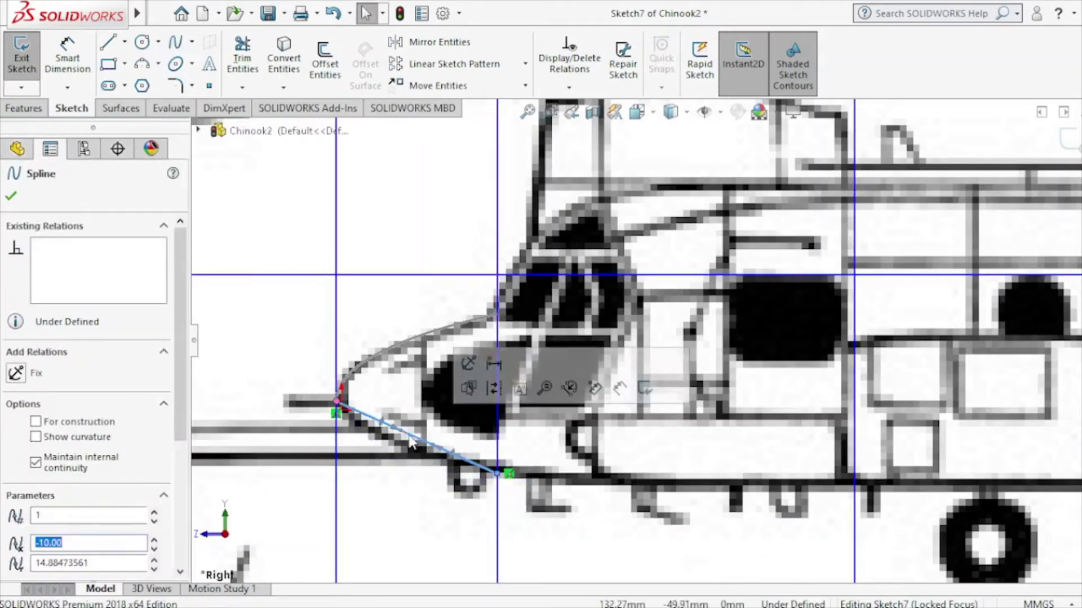
{"action": "mouse_move", "coordinate": [400, 434]}
{"action": "left_mouse_down"}
{"action": "mouse_move", "coordinate": [371, 445]}
{"action": "mouse_move", "coordinate": [348, 437]}
{"action": "left_mouse_up"}
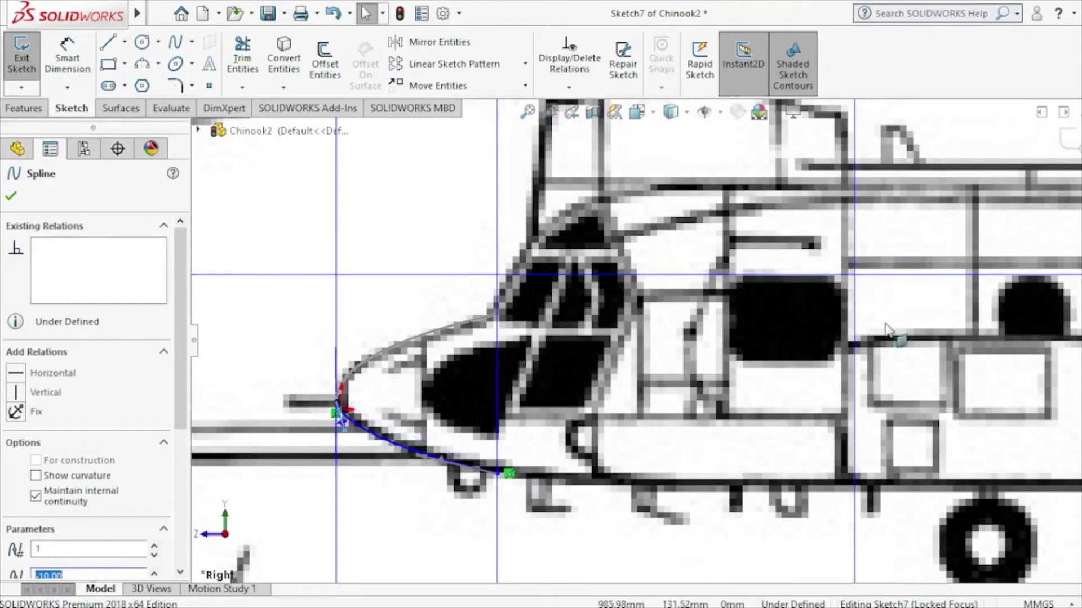
{"action": "left_click", "coordinate": [1063, 152]}
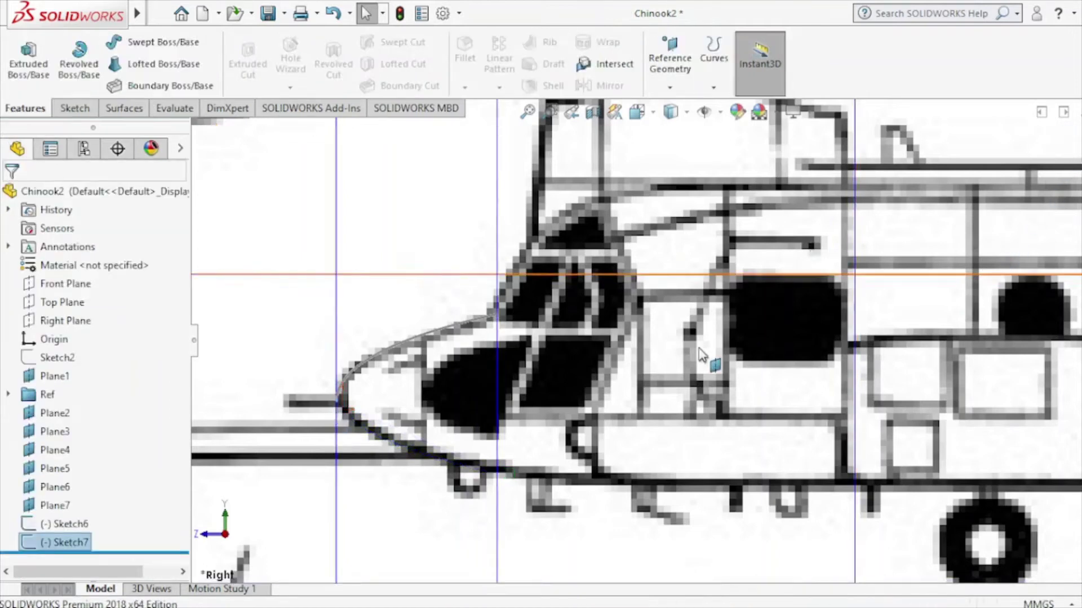
{"action": "scroll", "coordinate": [698, 354], "scroll_direction": "up", "scroll_amount": 2}
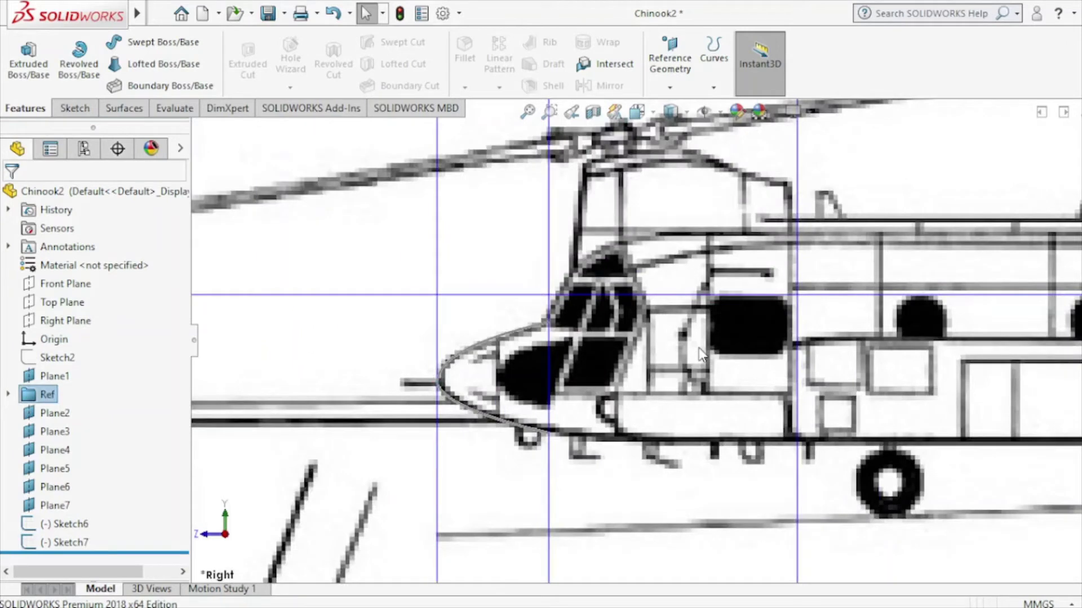
Save the part, start 3DSketch1, and draw a straight spline from the nose tip to the cockpit line.
{"action": "left_click", "coordinate": [265, 21]}
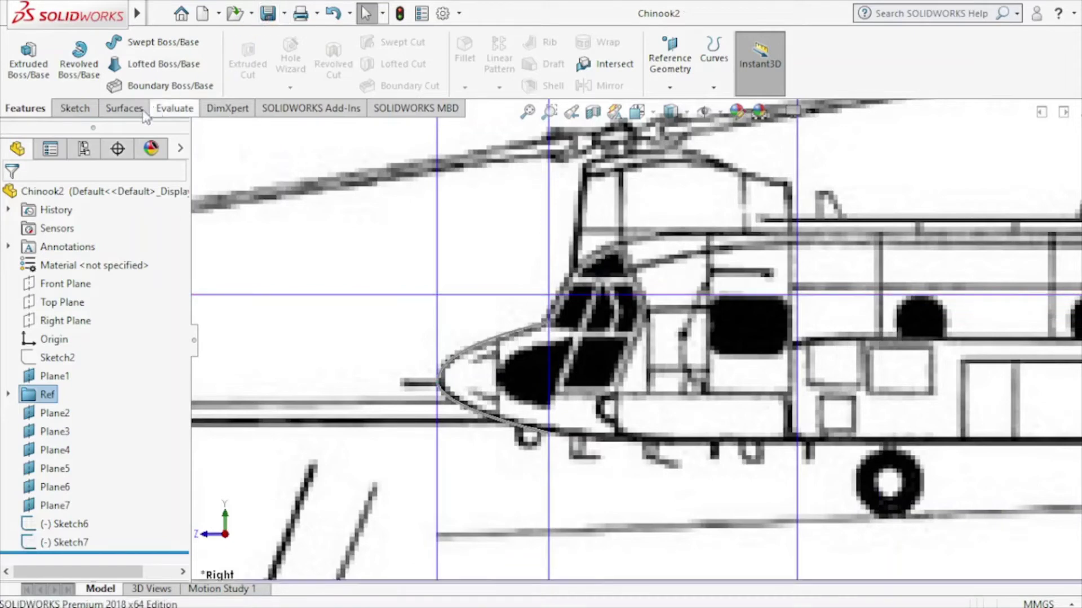
{"action": "left_click", "coordinate": [69, 110]}
{"action": "left_click", "coordinate": [29, 91]}
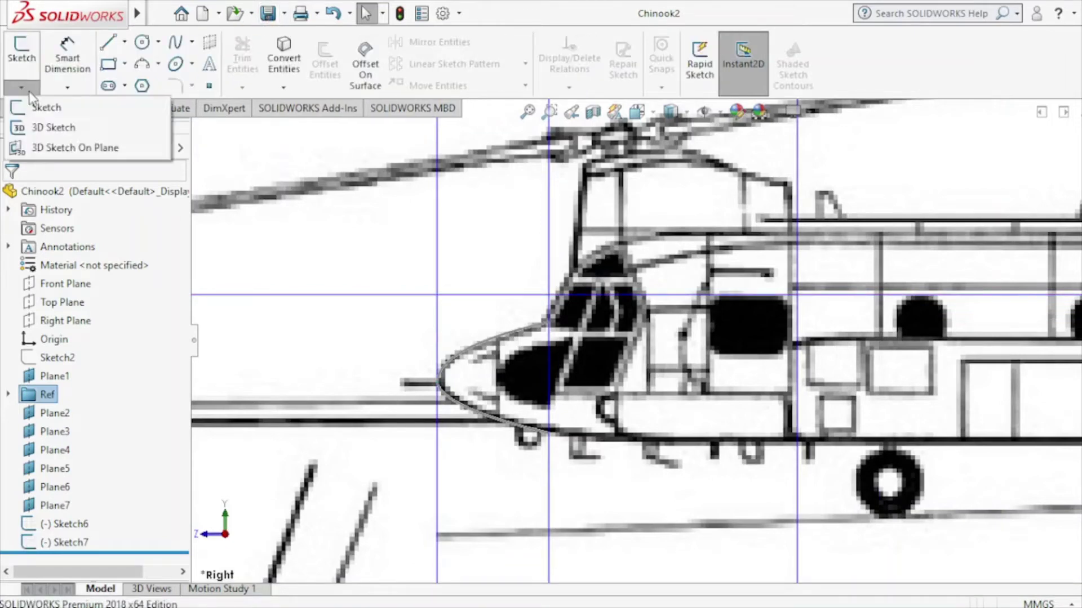
{"action": "left_click", "coordinate": [50, 128]}
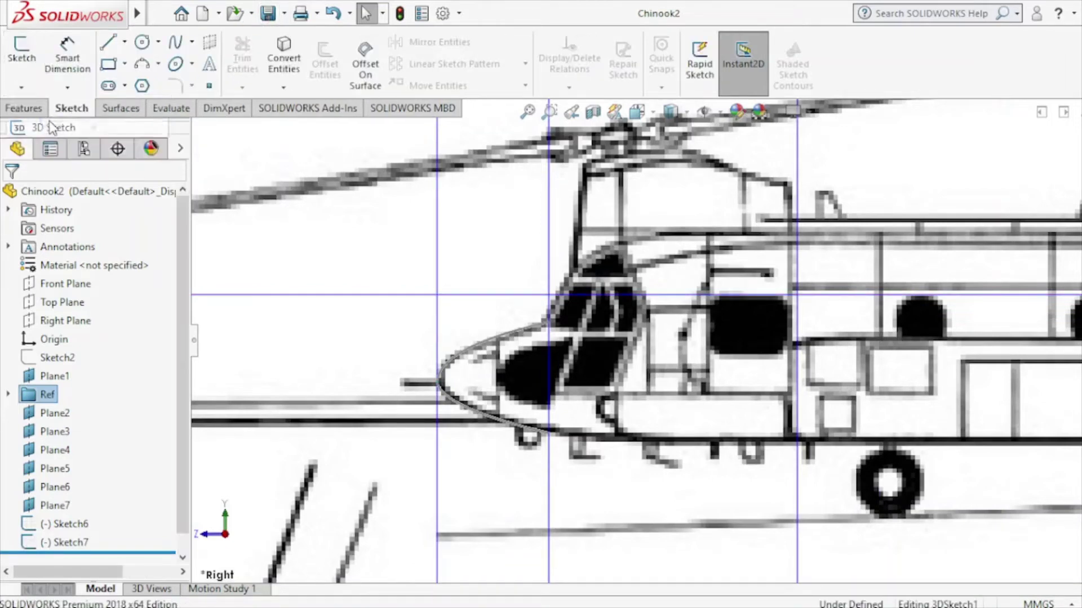
{"action": "left_click", "coordinate": [176, 48]}
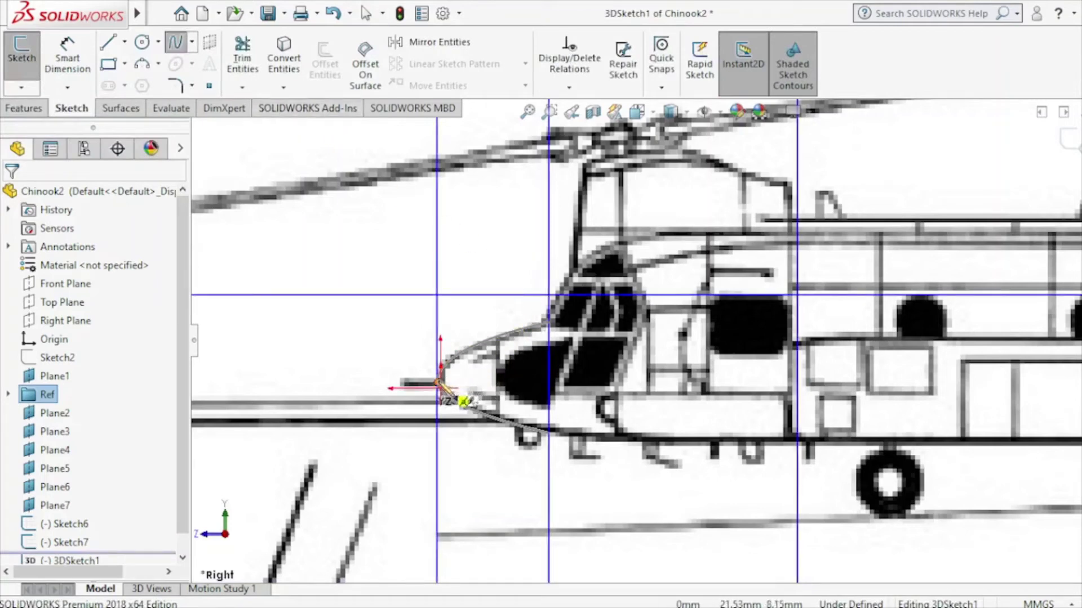
{"action": "left_click", "coordinate": [437, 384]}
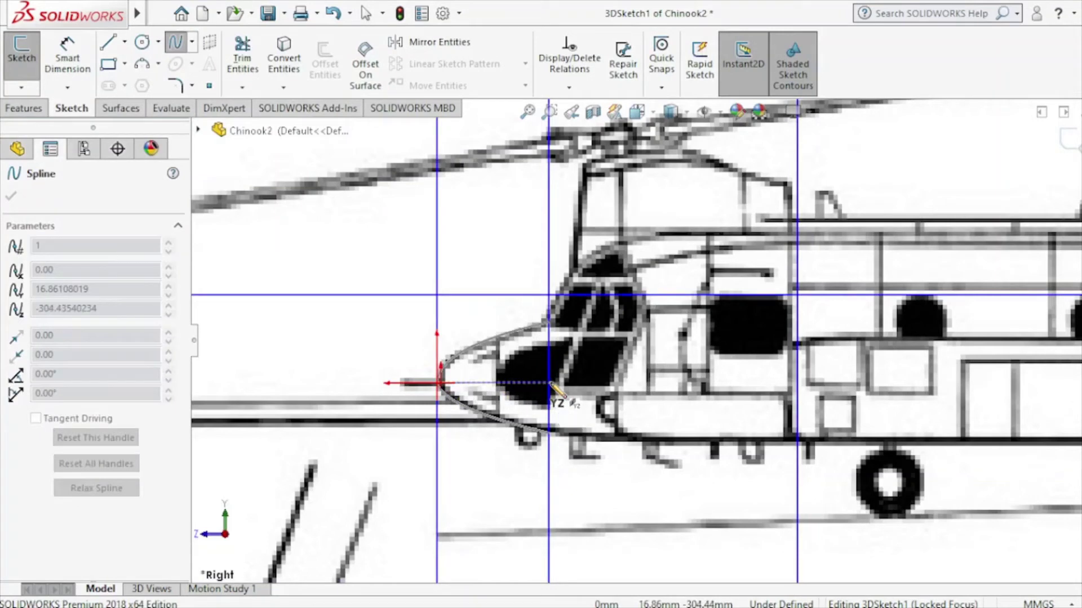
{"action": "double_click", "coordinate": [552, 383]}
{"action": "key", "text": "Escape"}
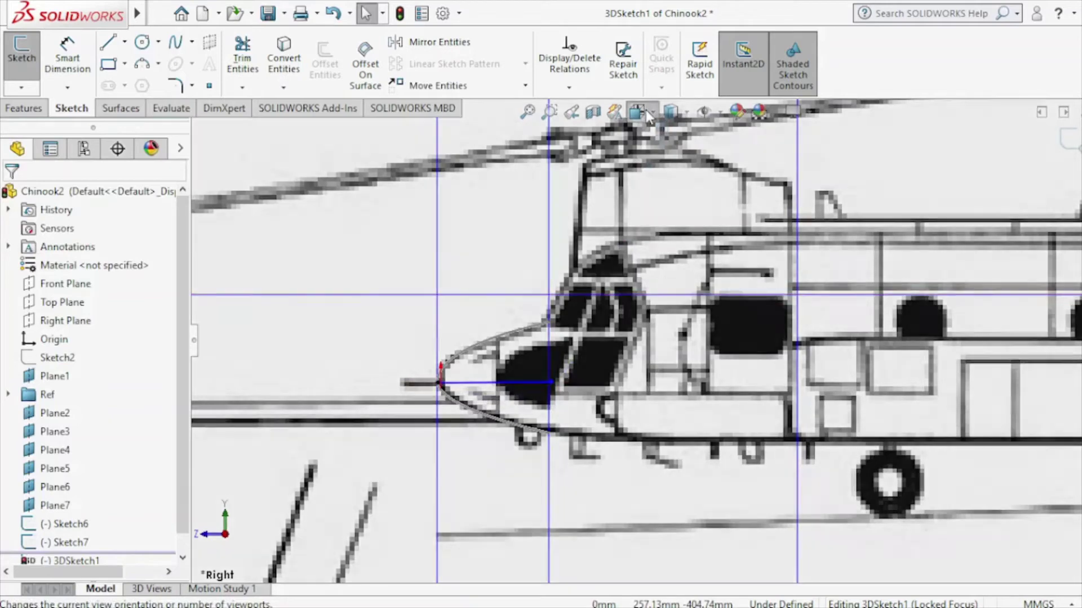
View normal to Plane1, zoom in, and move the spline end onto the top-view nose outline.
{"action": "key", "text": "f"}
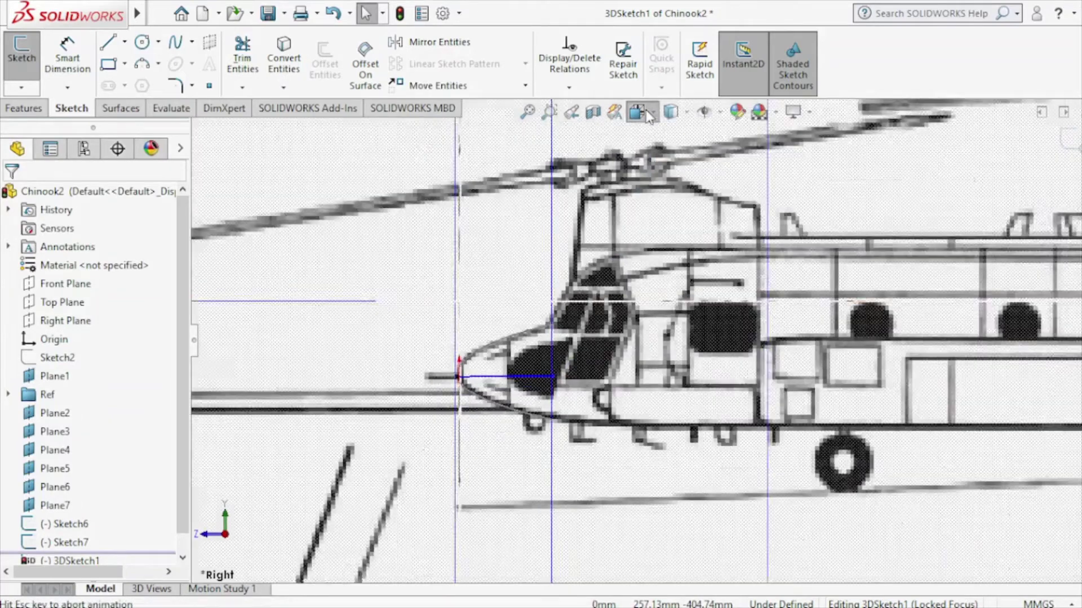
{"action": "left_click", "coordinate": [646, 110]}
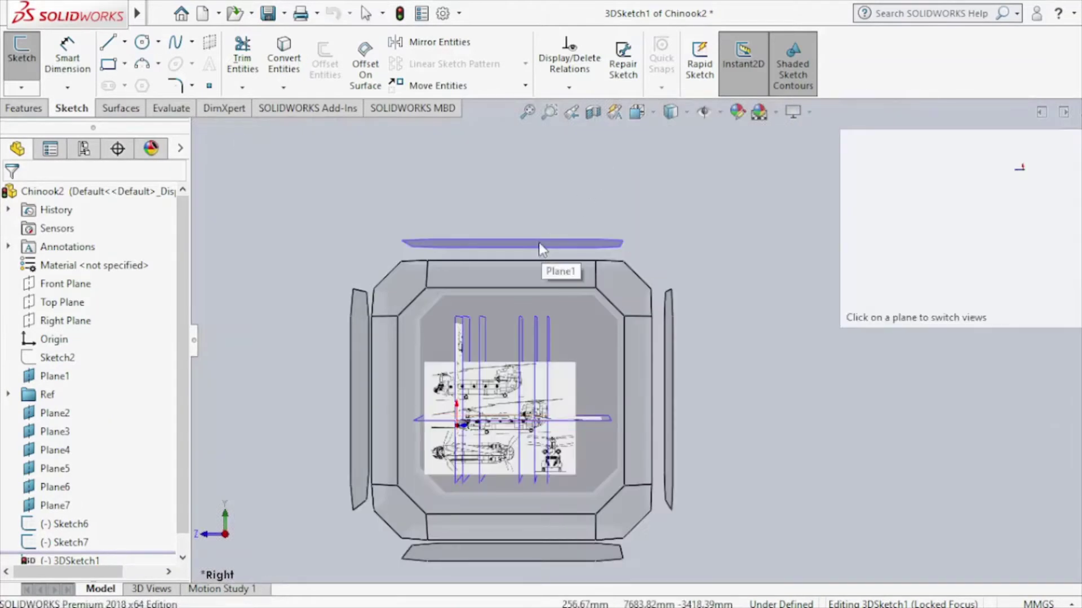
{"action": "left_click", "coordinate": [542, 247], "text": "ctrl"}
{"action": "key", "text": "ctrl+8"}
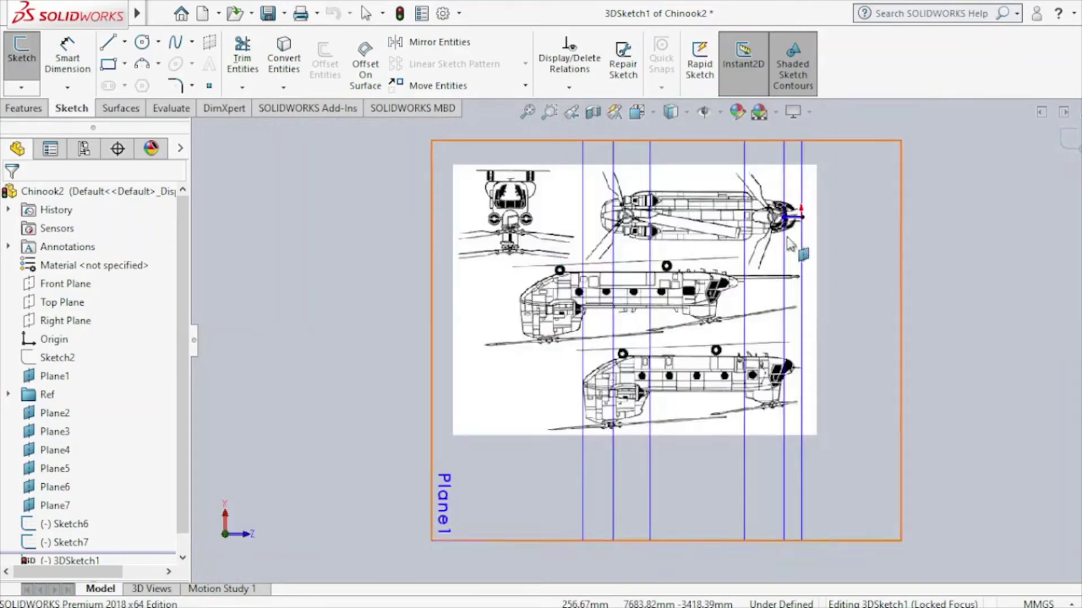
{"action": "scroll", "coordinate": [800, 228], "scroll_direction": "down", "scroll_amount": 2}
{"action": "scroll", "coordinate": [785, 224], "scroll_direction": "down", "scroll_amount": 2}
{"action": "scroll", "coordinate": [785, 224], "scroll_direction": "down", "scroll_amount": 2}
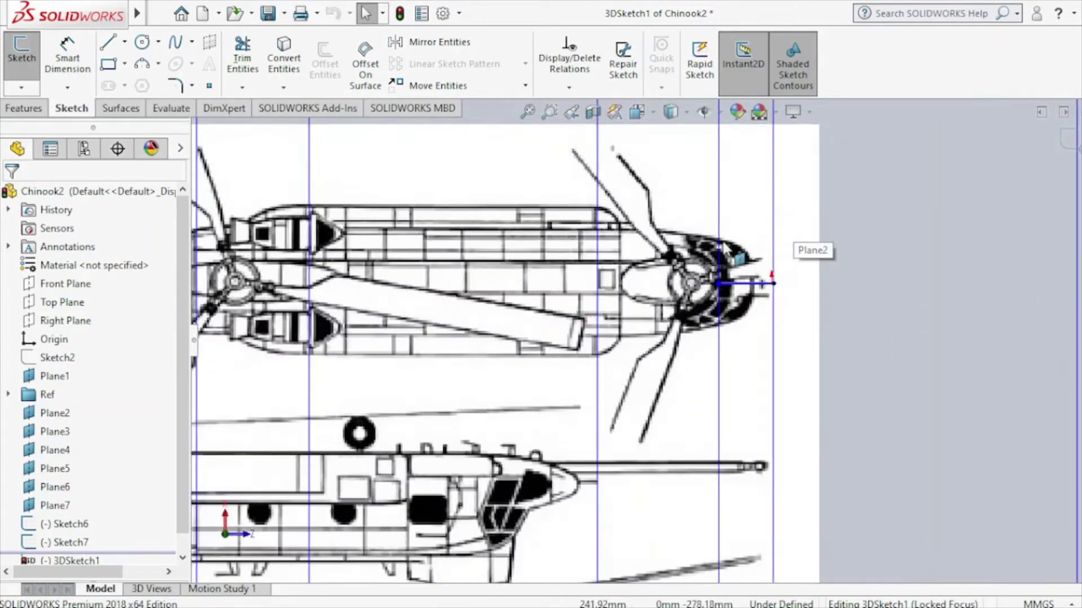
{"action": "scroll", "coordinate": [785, 224], "scroll_direction": "down", "scroll_amount": 4}
{"action": "left_click_drag", "start_coordinate": [698, 360], "coordinate": [699, 262]}
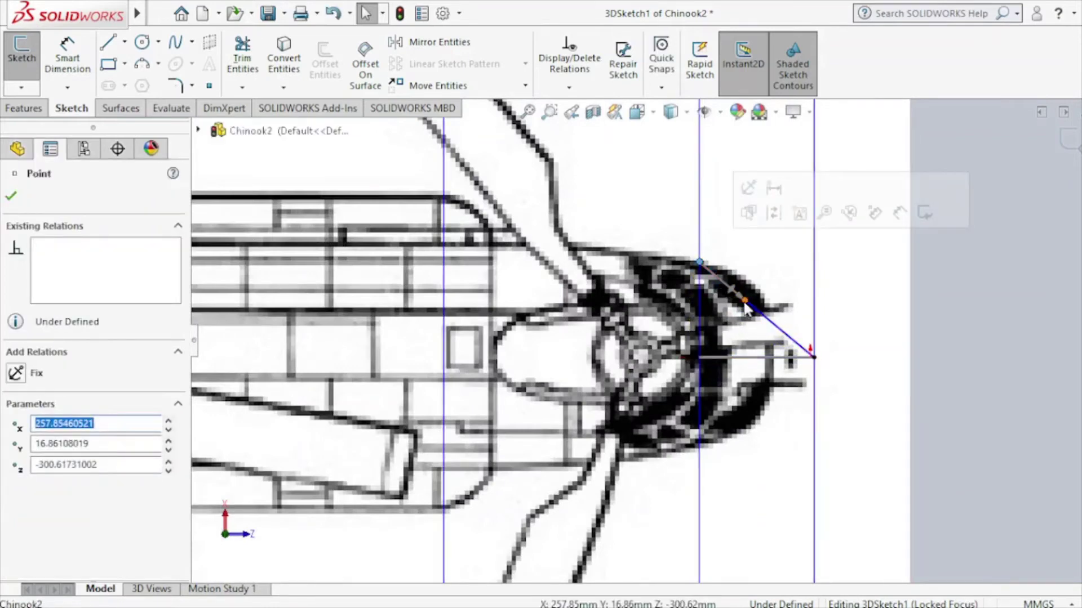
Bend the spline along the top-view nose curve, refining its tip and middle point.
{"action": "mouse_move", "coordinate": [744, 304]}
{"action": "left_mouse_down"}
{"action": "mouse_move", "coordinate": [765, 284]}
{"action": "mouse_move", "coordinate": [781, 289]}
{"action": "left_mouse_up"}
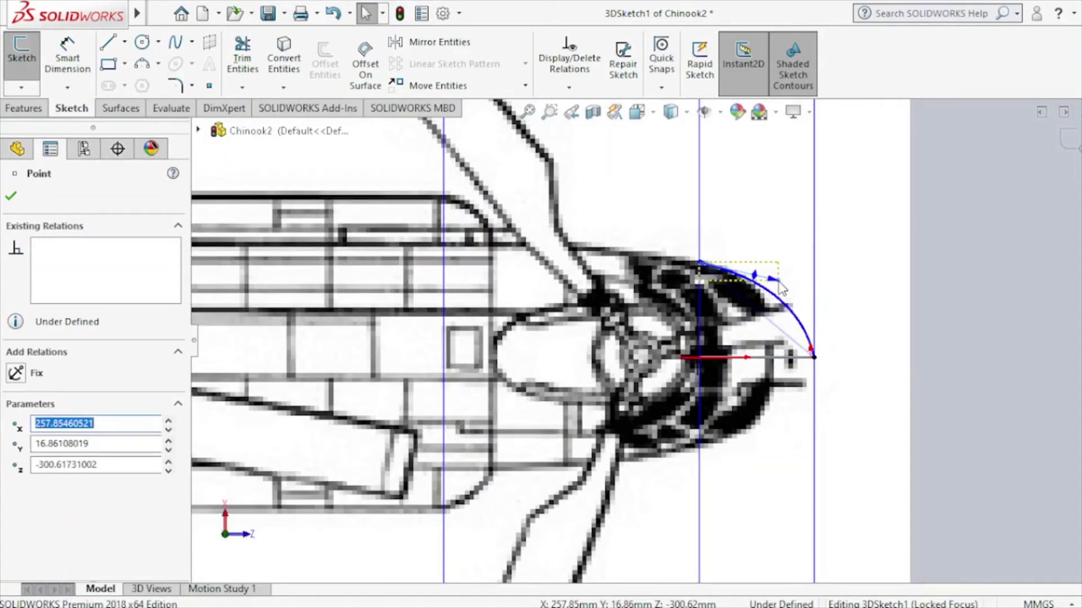
{"action": "left_click", "coordinate": [797, 327]}
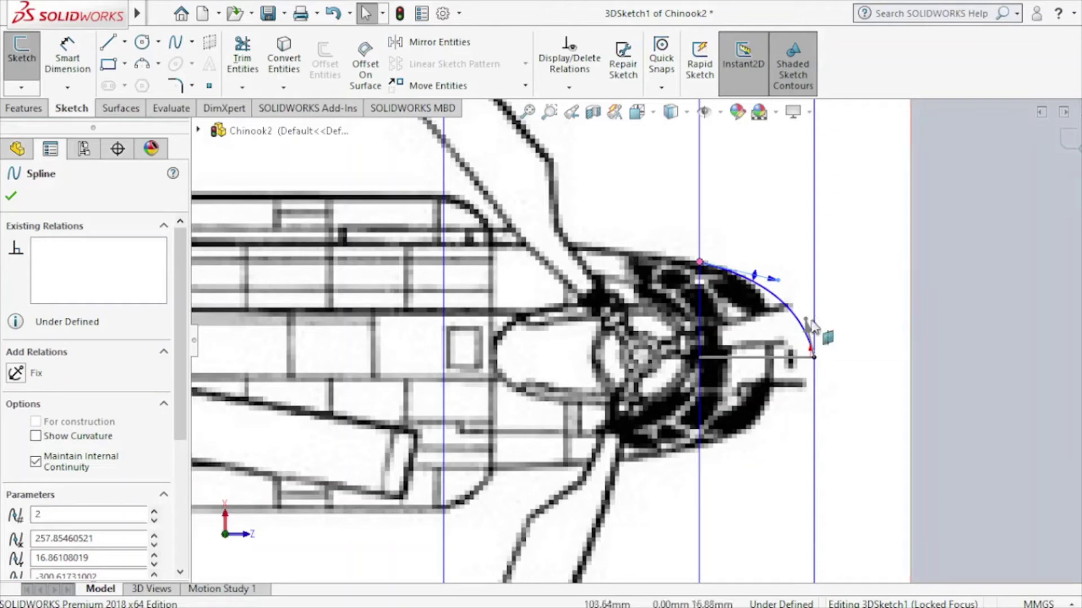
{"action": "left_click_drag", "start_coordinate": [808, 321], "coordinate": [809, 307]}
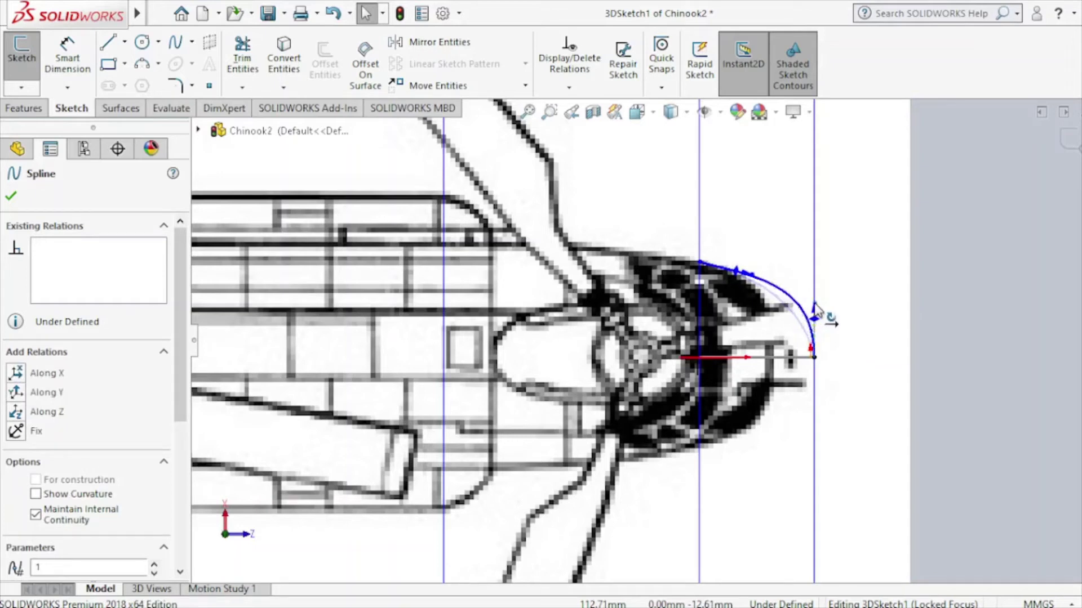
{"action": "left_click_drag", "start_coordinate": [816, 309], "coordinate": [815, 310]}
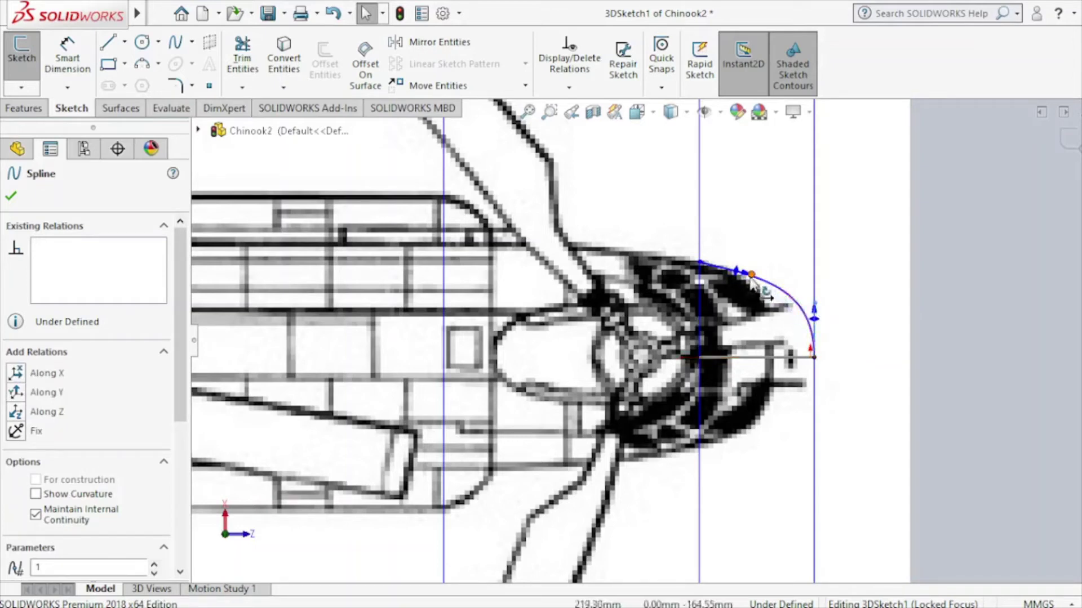
{"action": "left_click_drag", "start_coordinate": [751, 275], "coordinate": [761, 279]}
Add an On Plane relation between the spline's start point and Plane2, then exit the 3D sketch.
{"action": "left_click", "coordinate": [700, 263]}
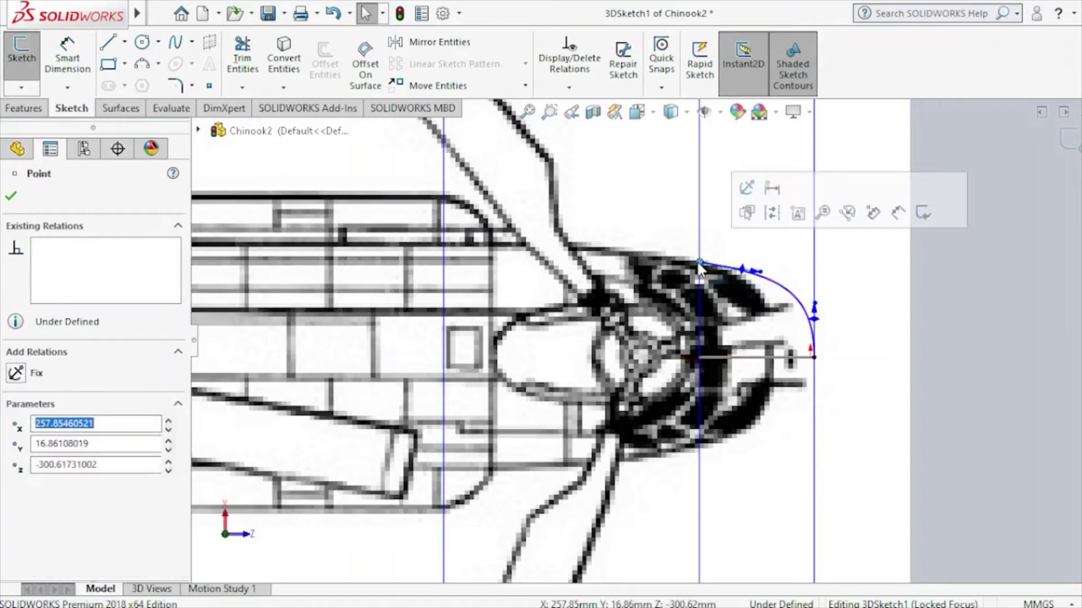
{"action": "left_click", "coordinate": [197, 131]}
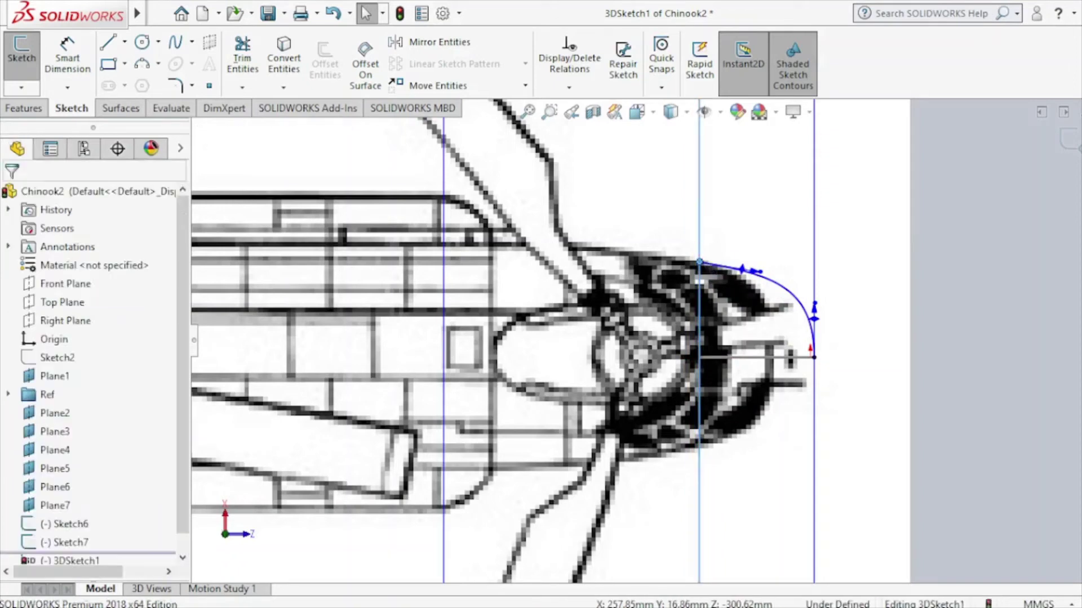
{"action": "left_click", "coordinate": [111, 379], "text": "ctrl"}
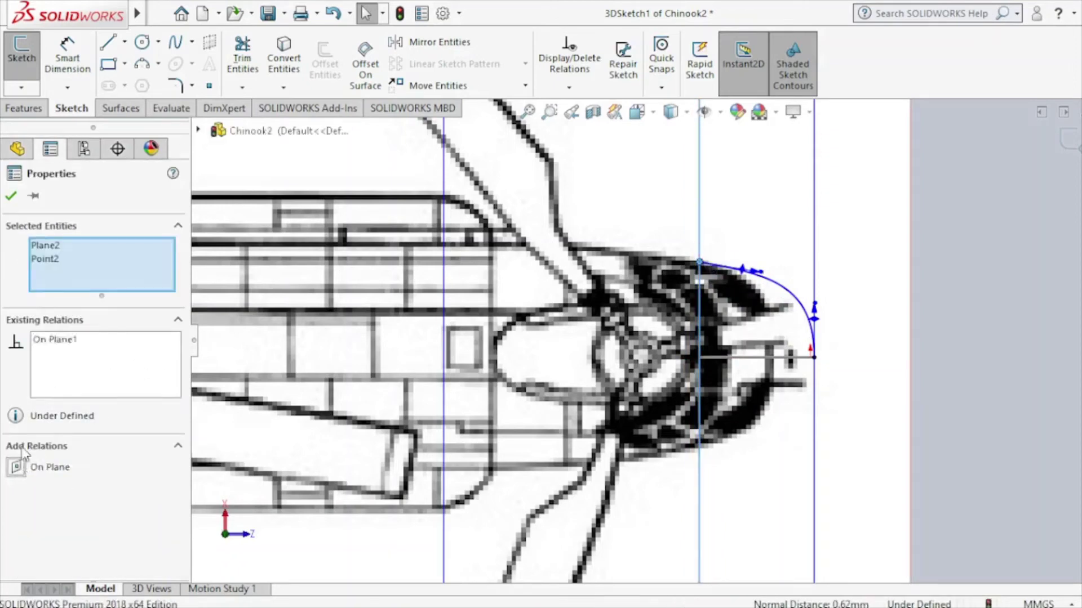
{"action": "left_click", "coordinate": [10, 195]}
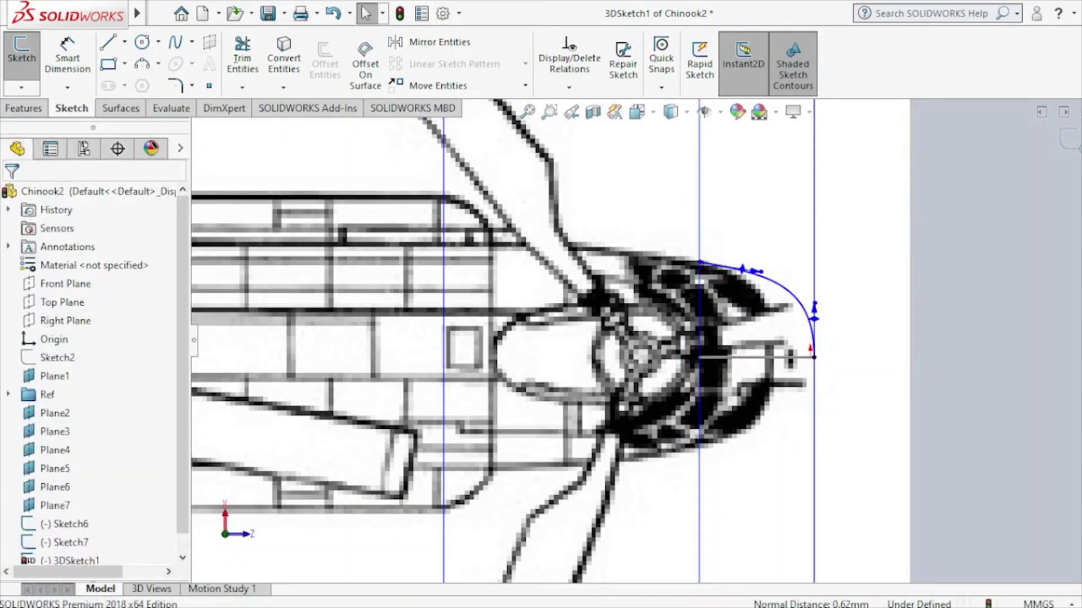
{"action": "left_click", "coordinate": [1069, 138]}
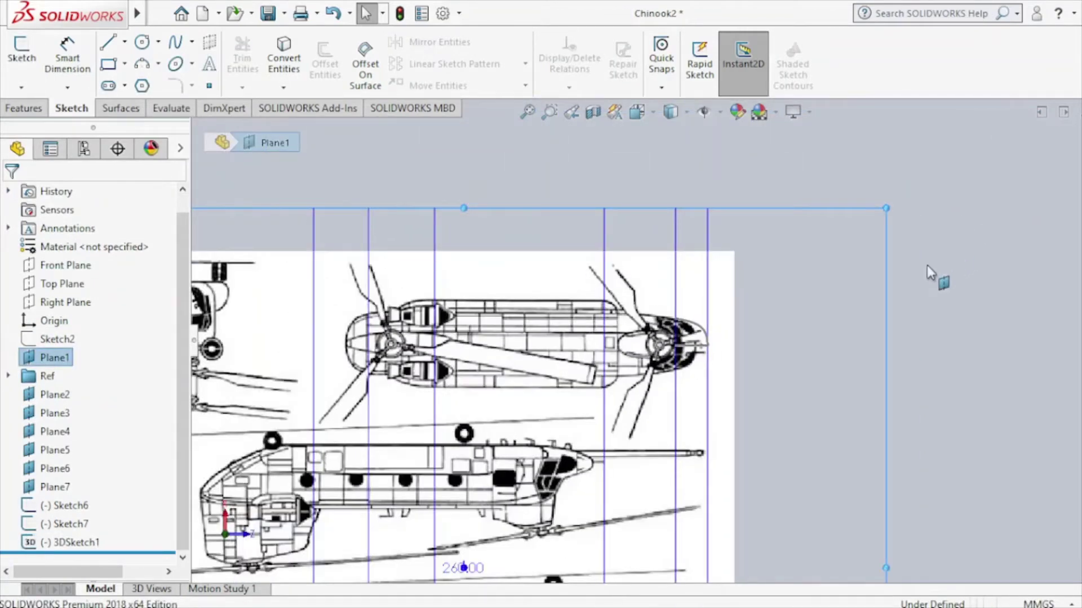
Rotate through side, back and edge-on views to inspect the reference planes.
{"action": "key", "text": "ctrl+1"}
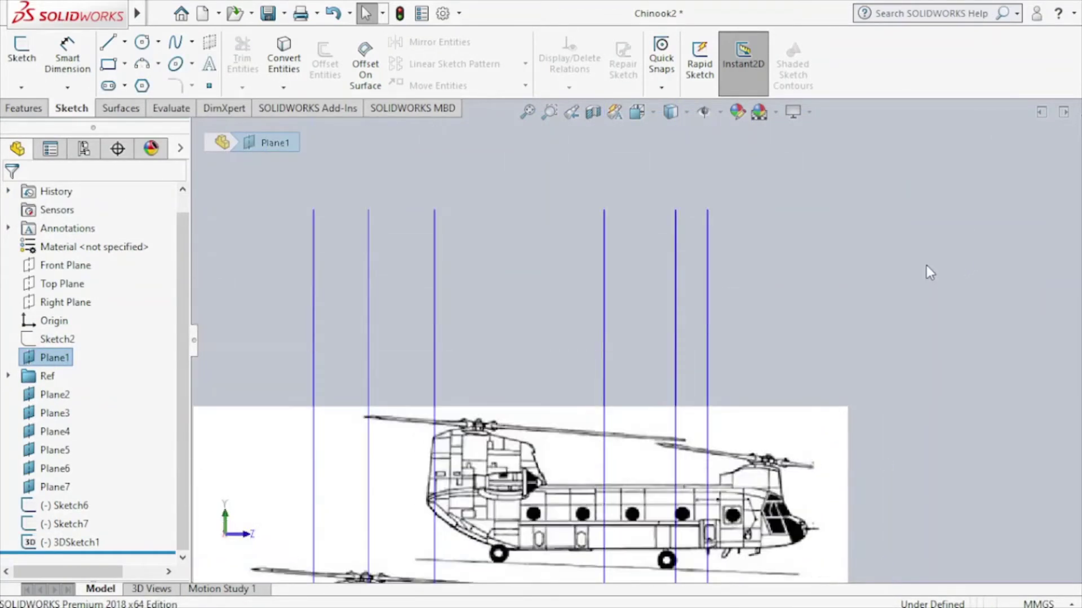
{"action": "key", "text": "ctrl+8"}
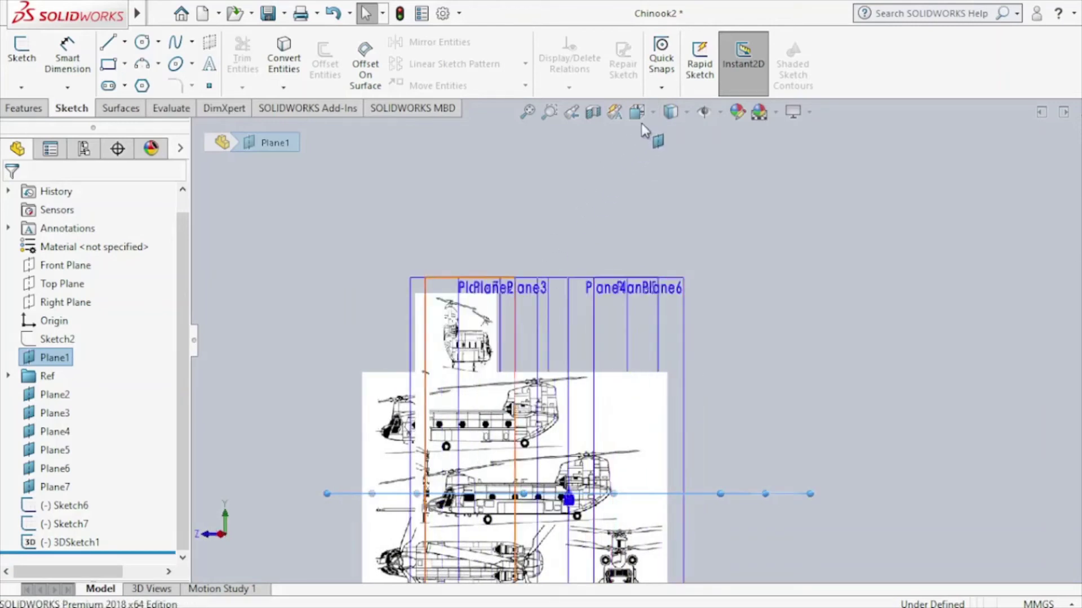
{"action": "left_click", "coordinate": [641, 119]}
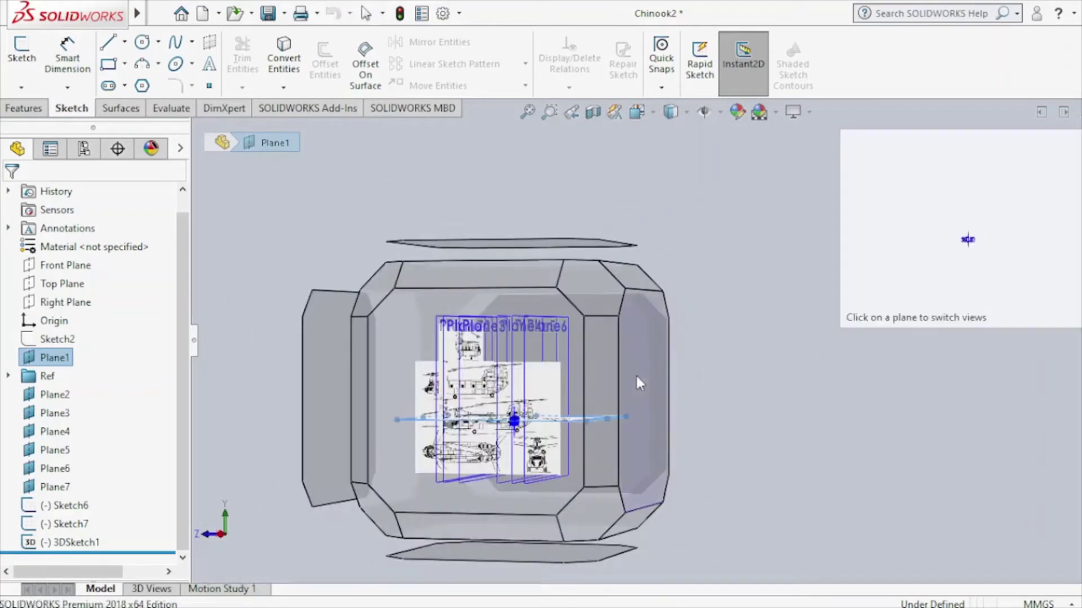
{"action": "left_click", "coordinate": [641, 383]}
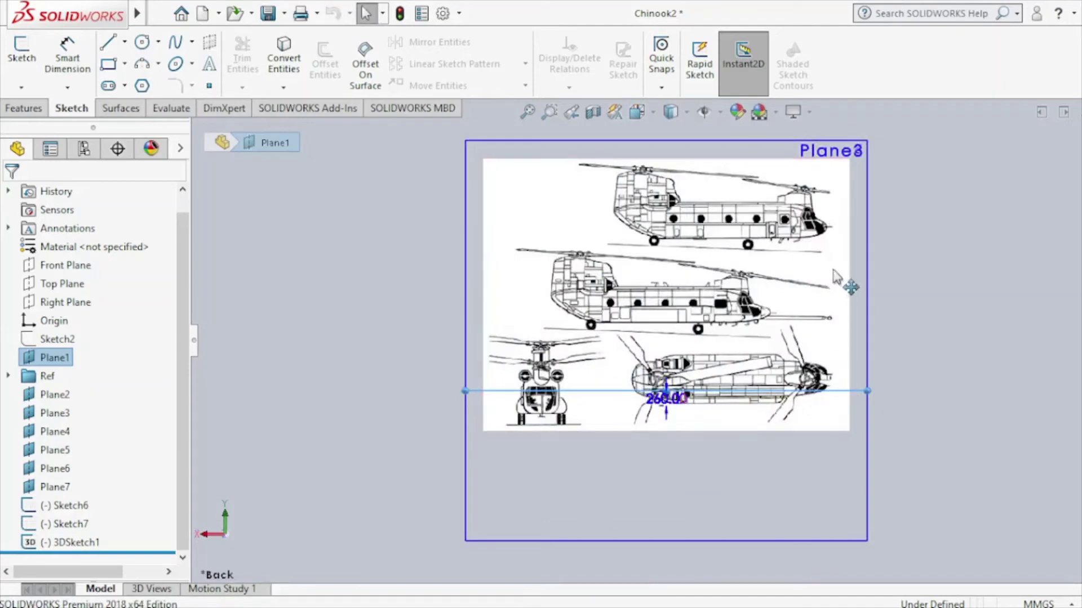
{"action": "key", "text": "ctrl+3"}
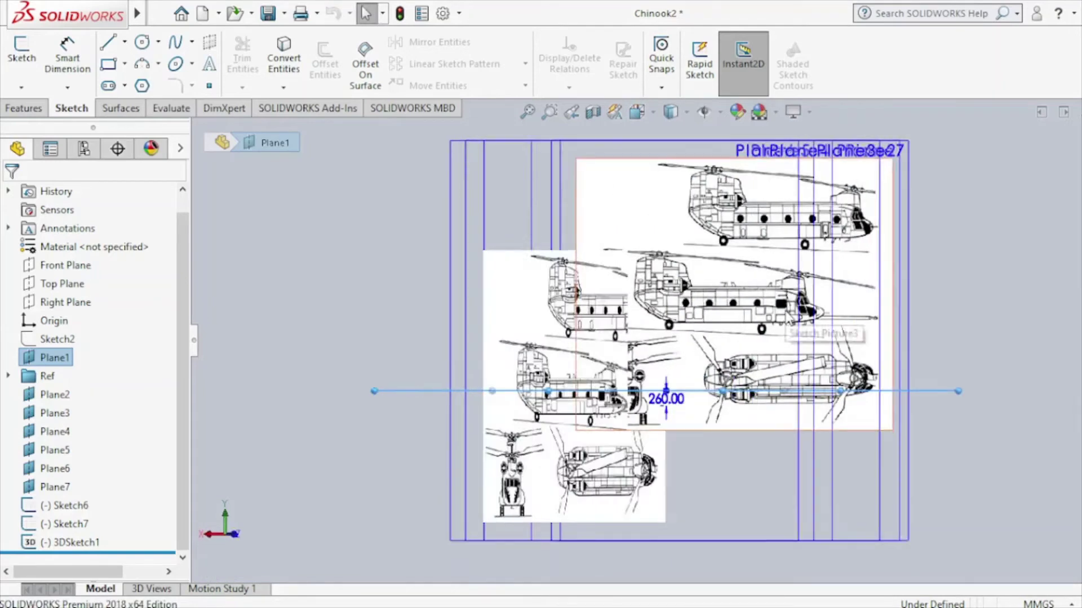
{"action": "key", "text": "Left"}
{"action": "key", "text": "Left"}
{"action": "key", "text": "Left"}
{"action": "key", "text": "Left"}
{"action": "key", "text": "Left"}
{"action": "key", "text": "Left"}
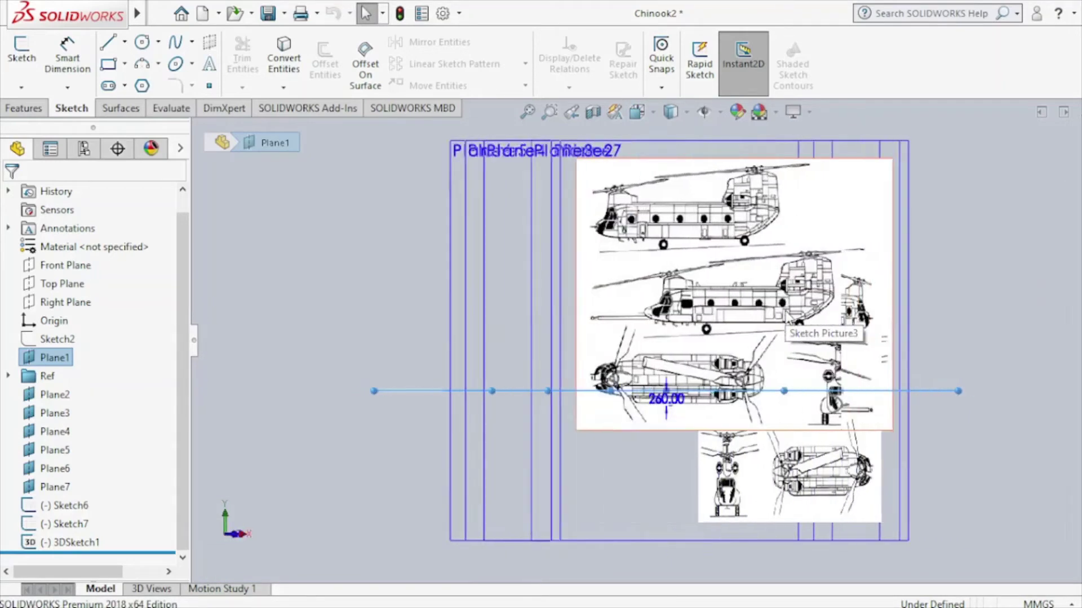
{"action": "key", "text": "Left"}
{"action": "key", "text": "Left"}
{"action": "key", "text": "Left"}
{"action": "key", "text": "Left"}
{"action": "key", "text": "Left"}
{"action": "key", "text": "Left"}
{"action": "key", "text": "Left"}
{"action": "key", "text": "Left"}
{"action": "key", "text": "Left"}
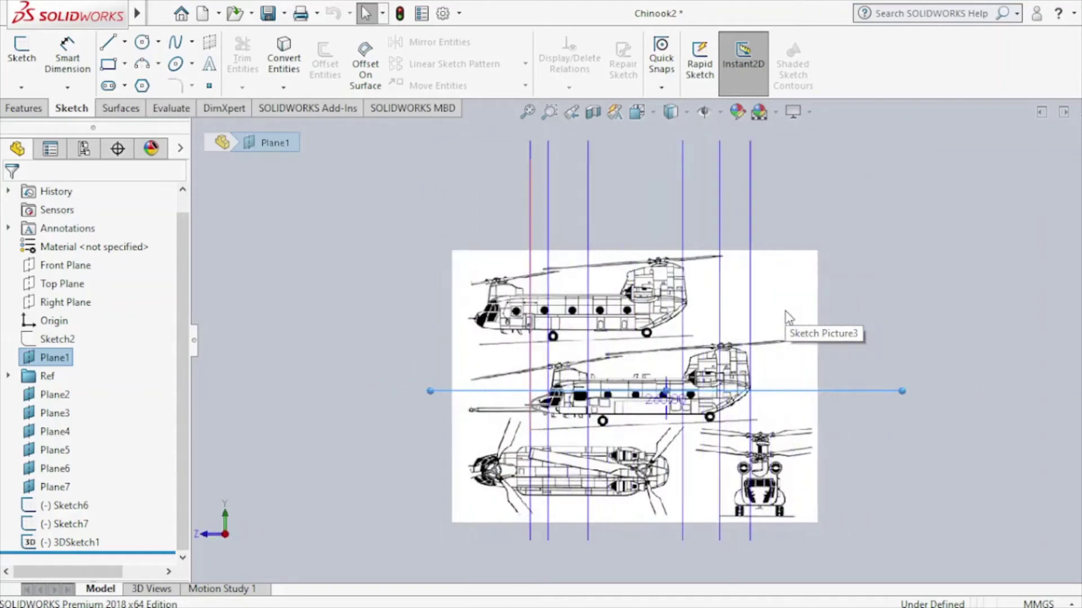
Hide Plane7 and select Plane2.
{"action": "left_click", "coordinate": [532, 539]}
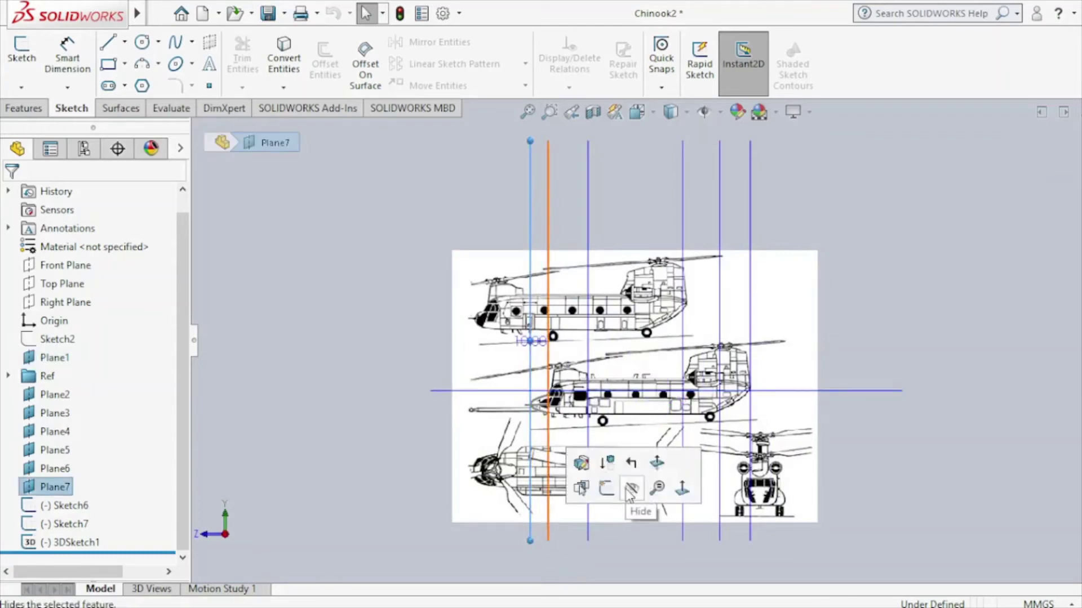
{"action": "left_click", "coordinate": [630, 490]}
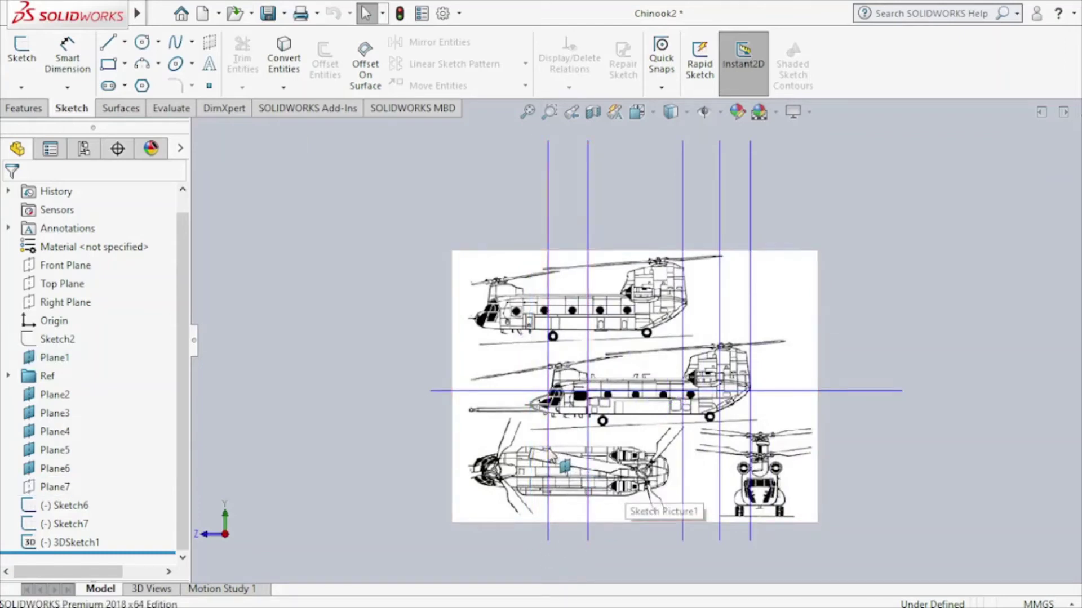
{"action": "left_click", "coordinate": [549, 458]}
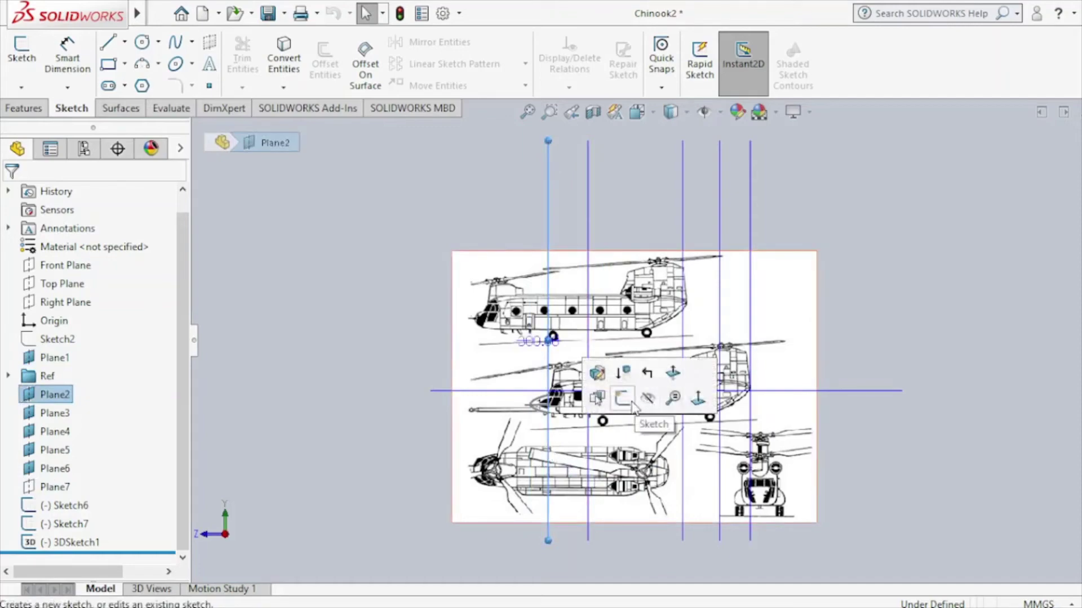
Start a new sketch on Plane2 facing the front-view blueprint, with Spline active.
{"action": "left_click", "coordinate": [636, 409]}
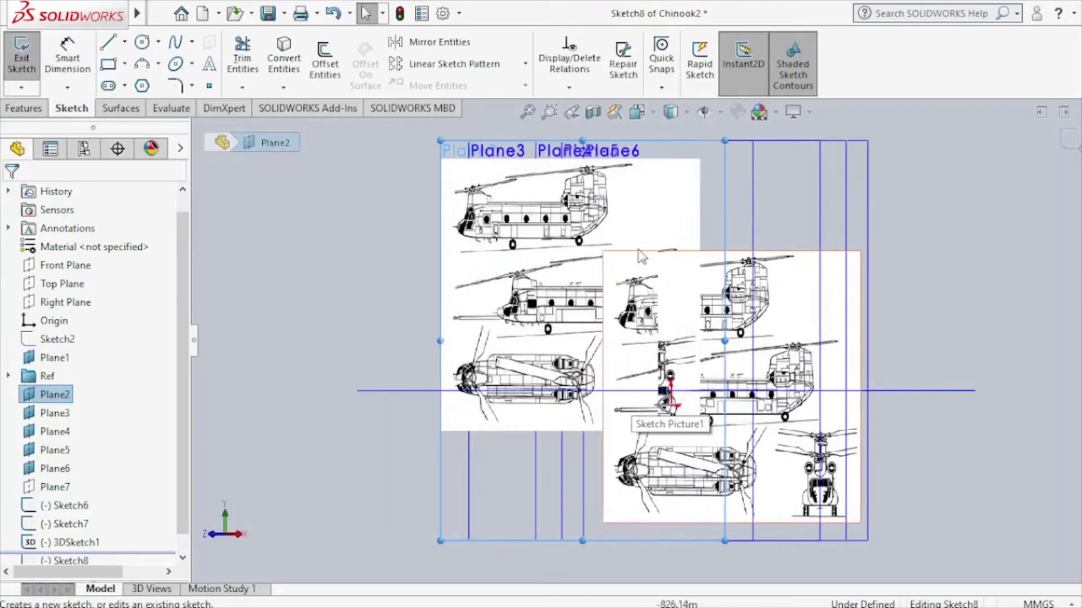
{"action": "left_click", "coordinate": [637, 111]}
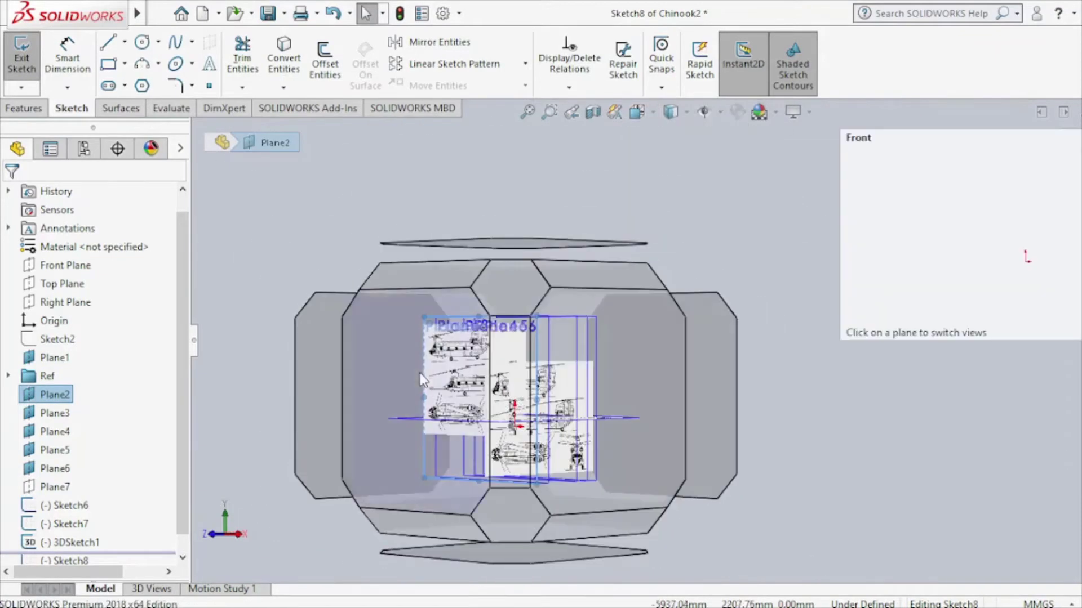
{"action": "left_click", "coordinate": [420, 373]}
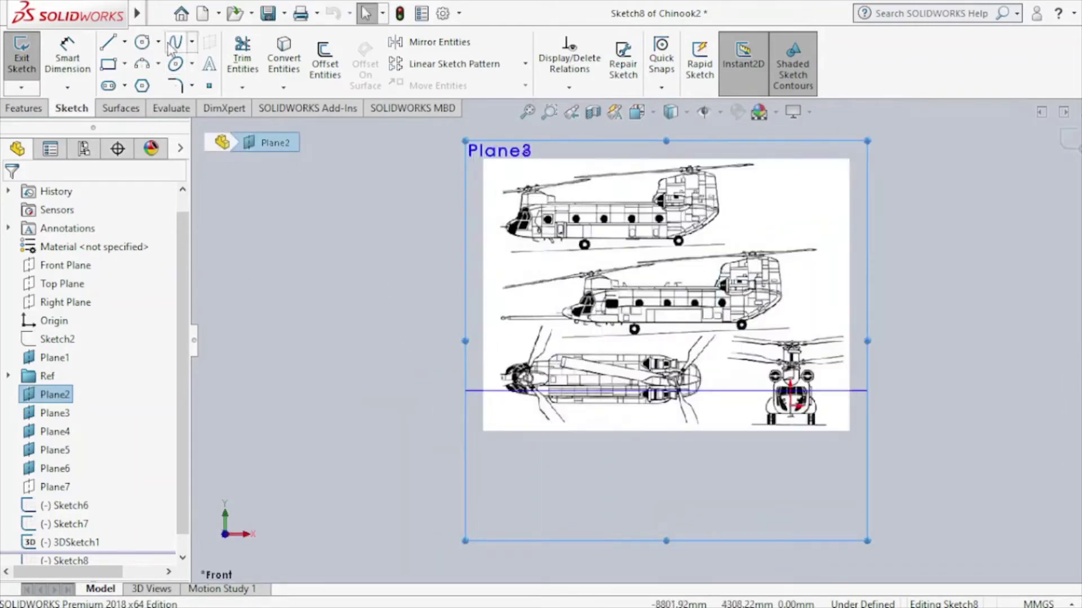
{"action": "left_click", "coordinate": [172, 45]}
{"action": "scroll", "coordinate": [824, 395], "scroll_direction": "down", "scroll_amount": 2}
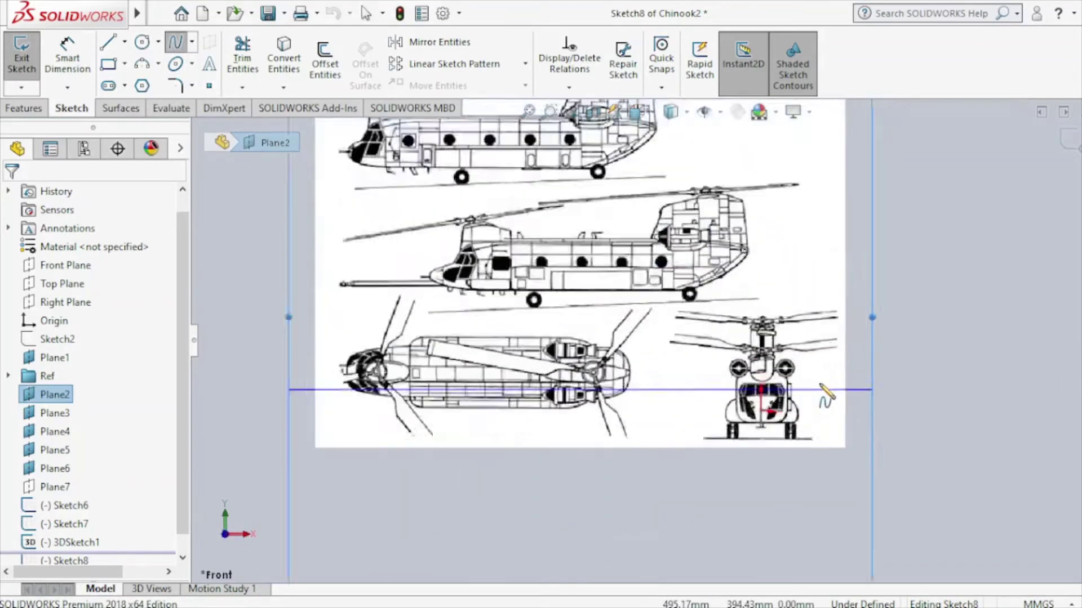
{"action": "scroll", "coordinate": [824, 396], "scroll_direction": "down", "scroll_amount": 2}
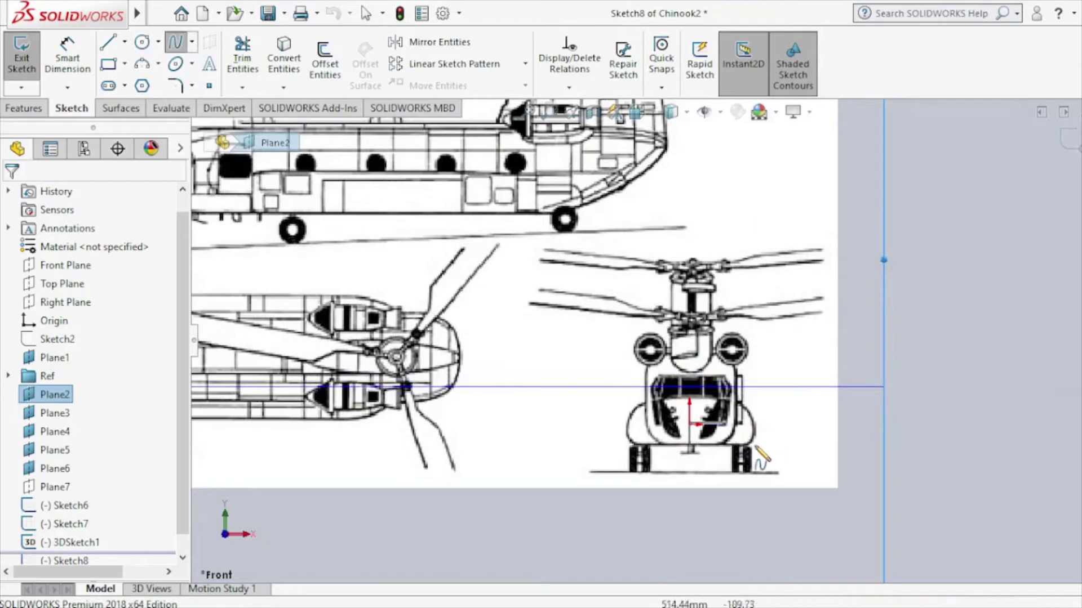
{"action": "key", "text": "Left"}
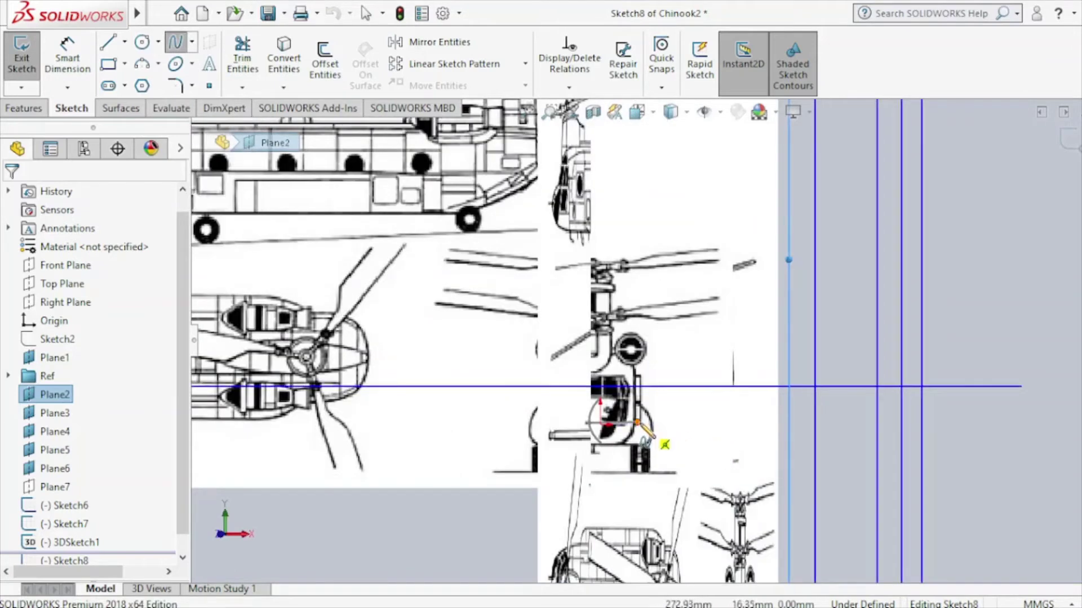
Draw a two-point spline across the cockpit windshield.
{"action": "left_click", "coordinate": [625, 414]}
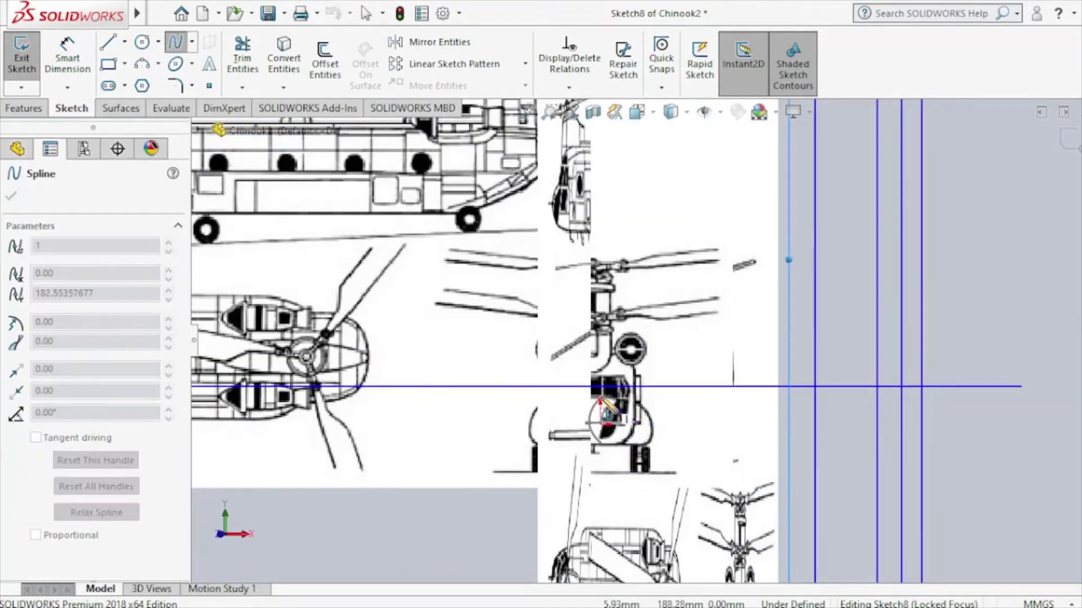
{"action": "left_click", "coordinate": [601, 401]}
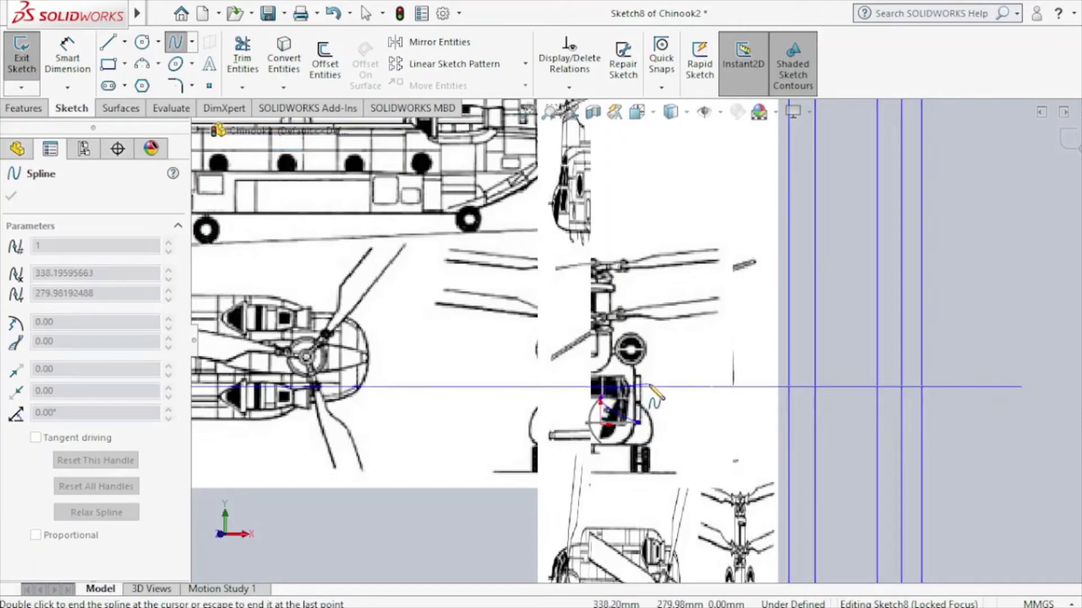
{"action": "key", "text": "Escape"}
{"action": "key", "text": "f"}
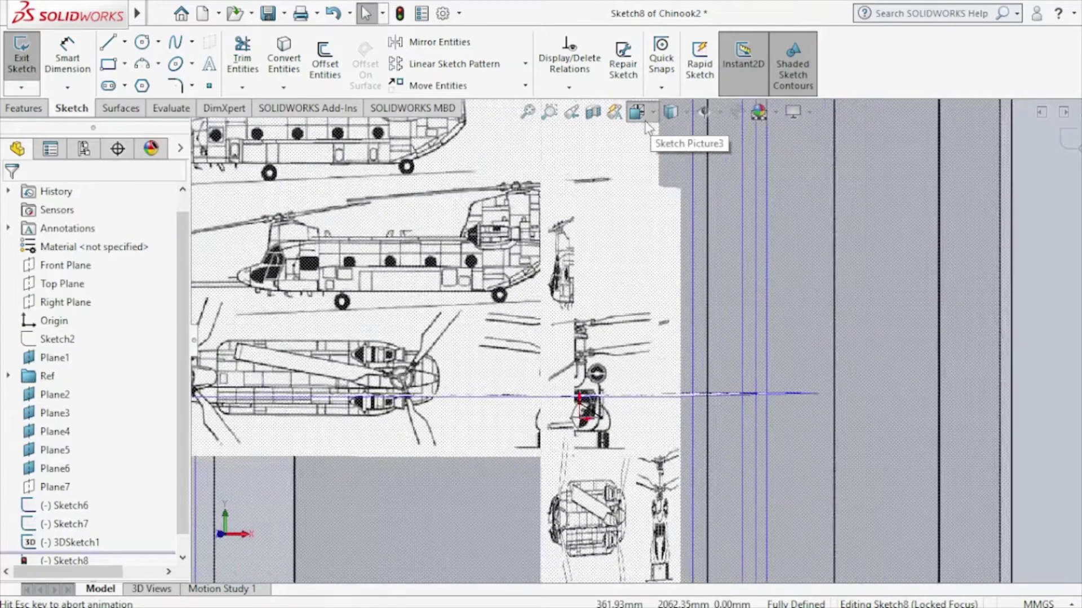
{"action": "key", "text": "ctrl+1"}
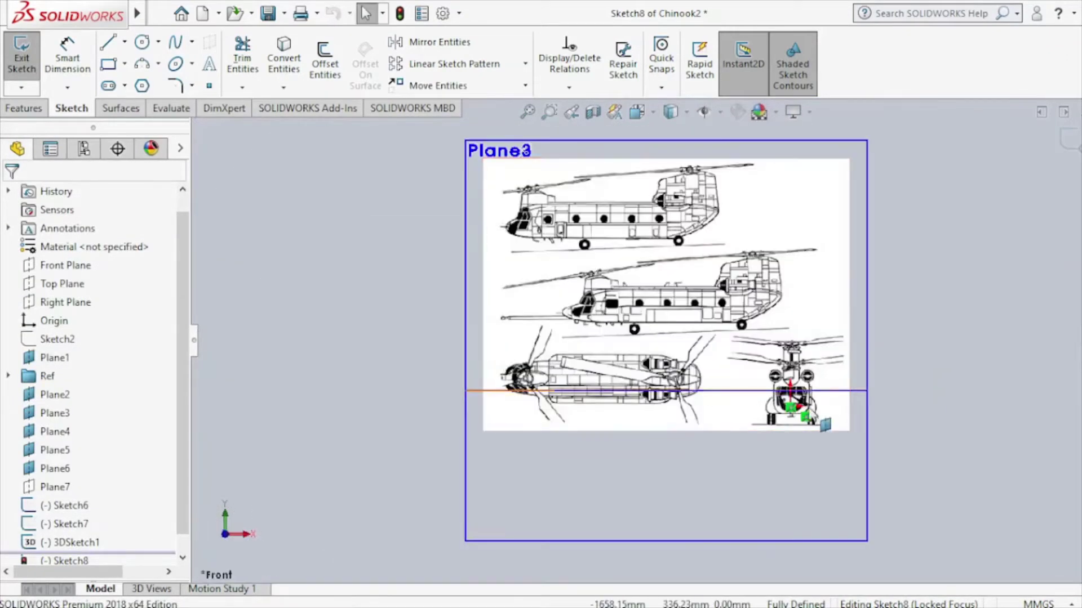
Drag the spline's midpoint so it curves along the windshield outline.
{"action": "scroll", "coordinate": [808, 405], "scroll_direction": "down", "scroll_amount": 5}
{"action": "scroll", "coordinate": [778, 388], "scroll_direction": "down", "scroll_amount": 2}
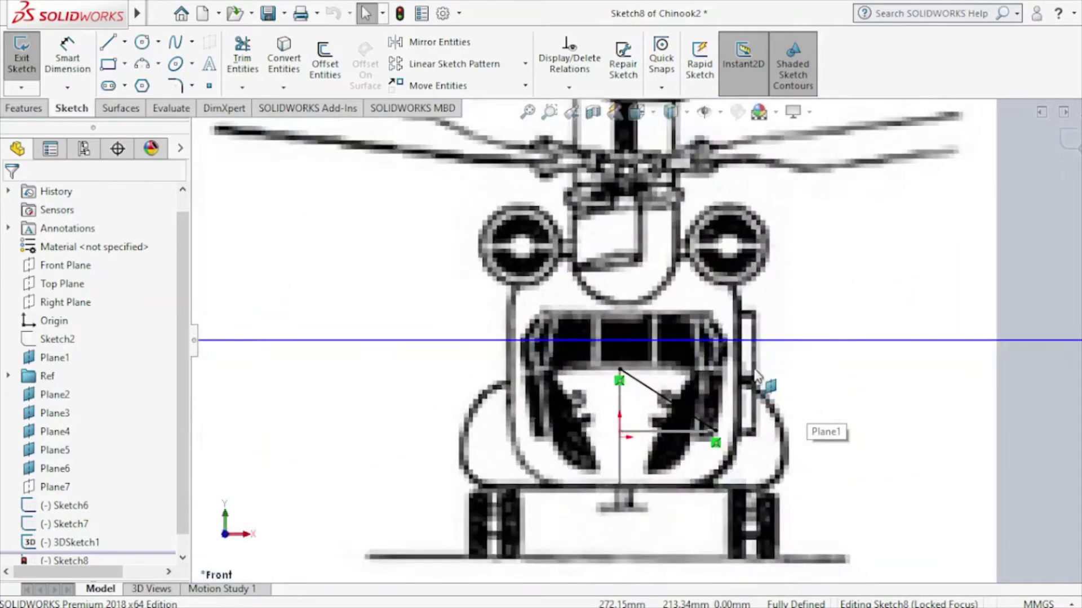
{"action": "scroll", "coordinate": [777, 388], "scroll_direction": "down", "scroll_amount": 1}
{"action": "key", "text": "Escape"}
{"action": "left_click", "coordinate": [647, 406]}
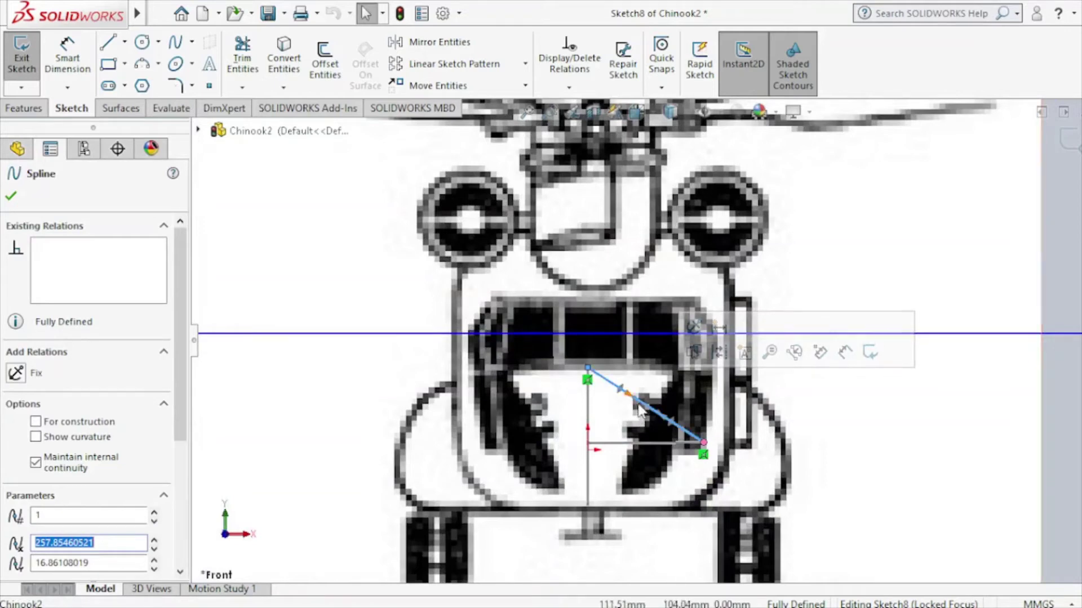
{"action": "left_click_drag", "start_coordinate": [636, 397], "coordinate": [677, 367]}
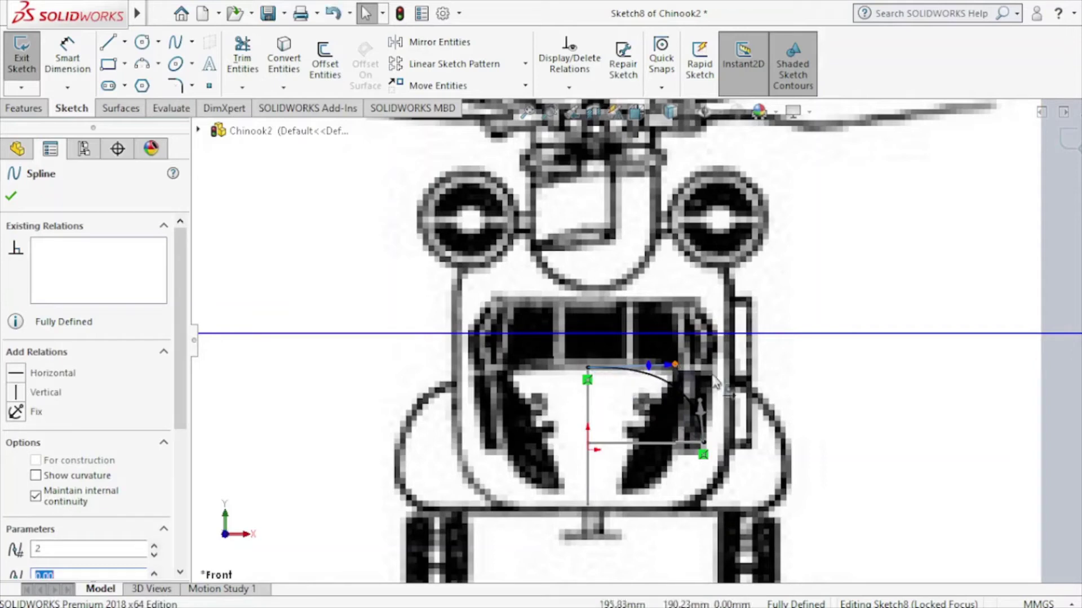
Exit Sketch8 and turn to the Right view, zoomed to fit.
{"action": "left_click", "coordinate": [1066, 148]}
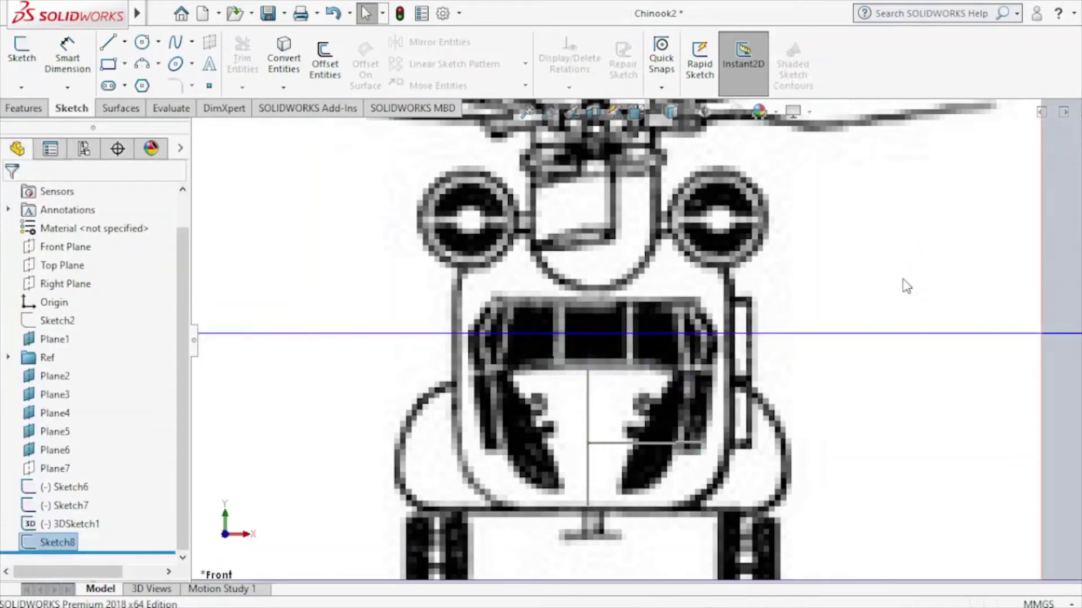
{"action": "key", "text": "f"}
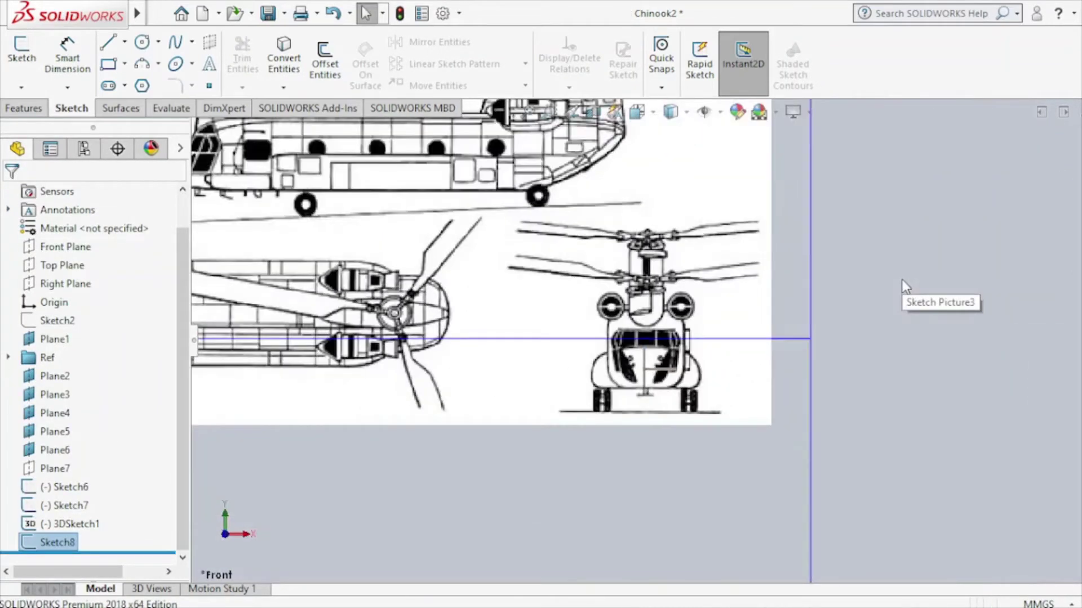
{"action": "key", "text": "ctrl+4"}
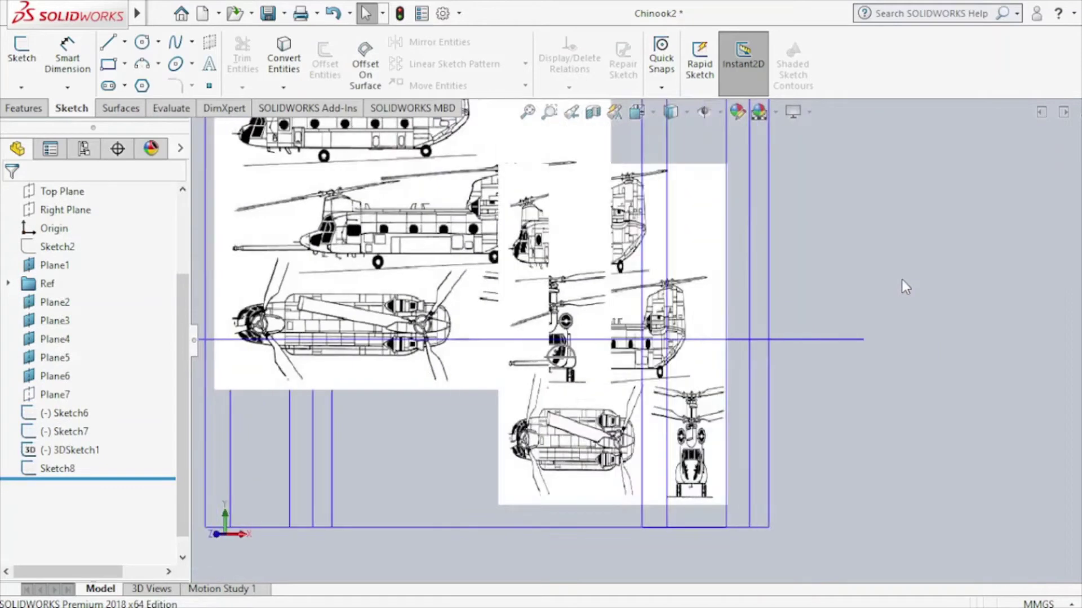
{"action": "scroll", "coordinate": [624, 331], "scroll_direction": "up", "scroll_amount": 4}
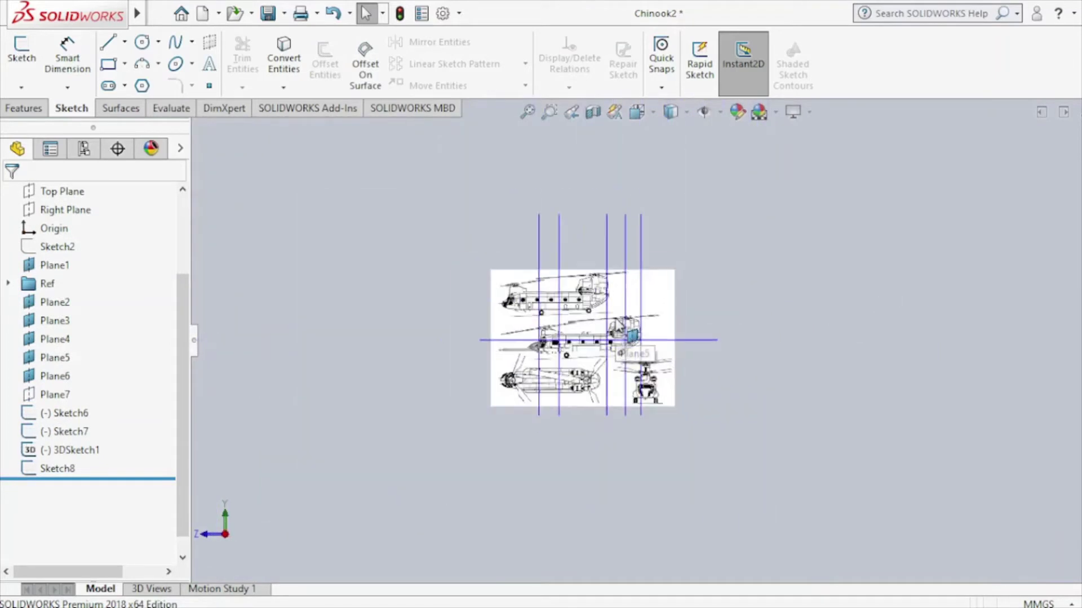
{"action": "scroll", "coordinate": [617, 341], "scroll_direction": "down", "scroll_amount": 1}
{"action": "key", "text": "ctrl+4"}
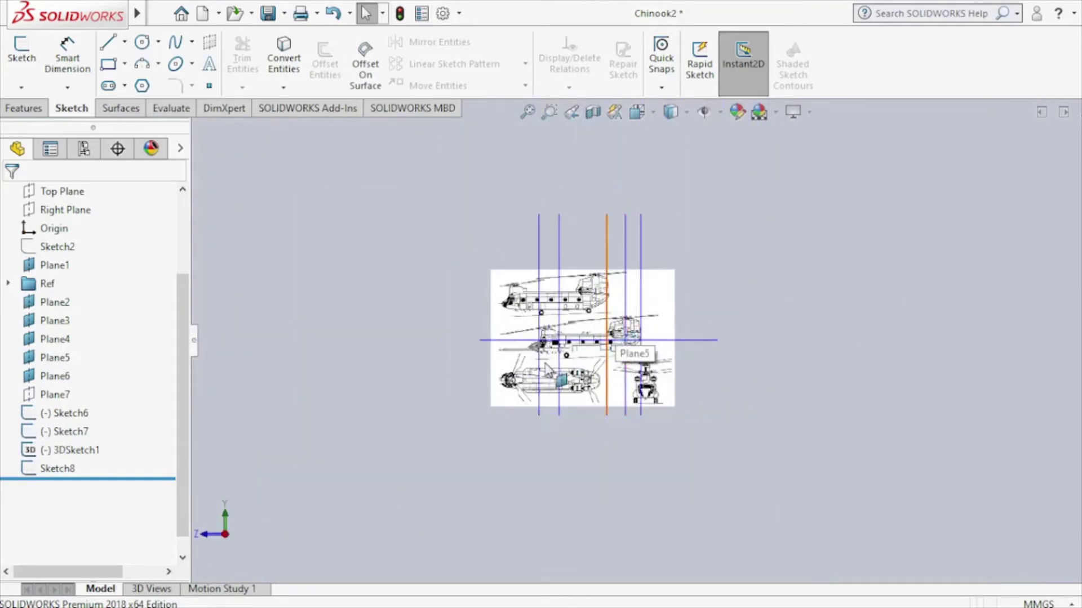
Start Sketch9 on Plane2 with the Spline tool active.
{"action": "left_click", "coordinate": [539, 324]}
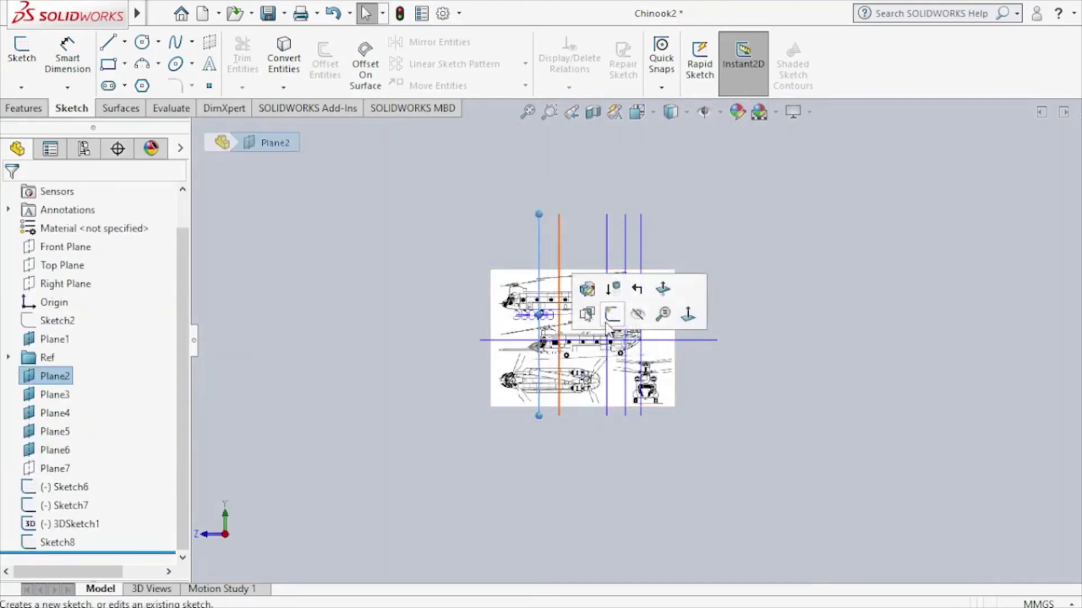
{"action": "left_click", "coordinate": [608, 321]}
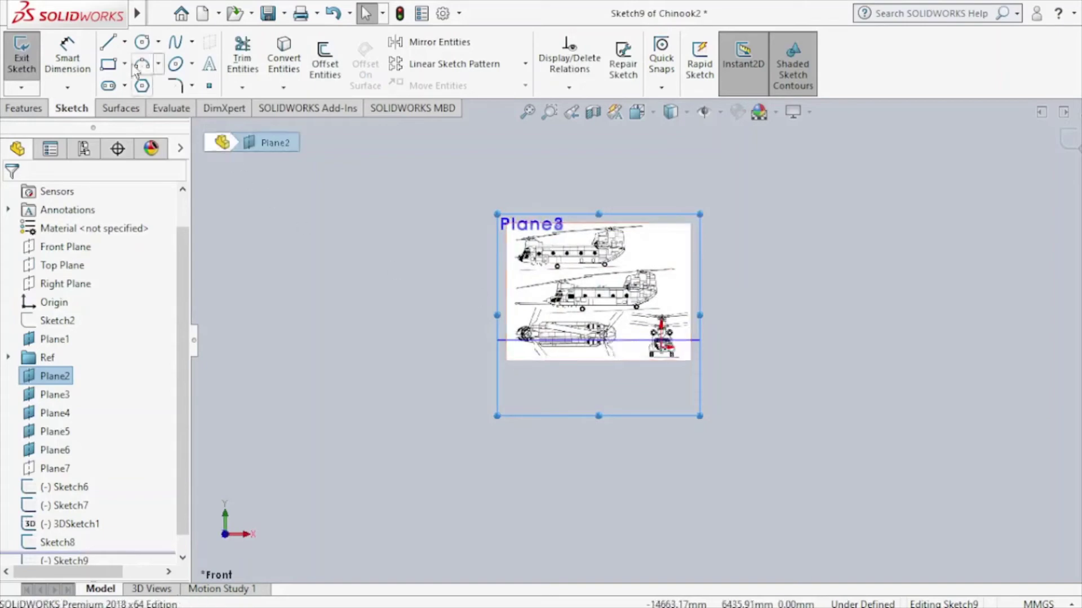
{"action": "left_click", "coordinate": [174, 43]}
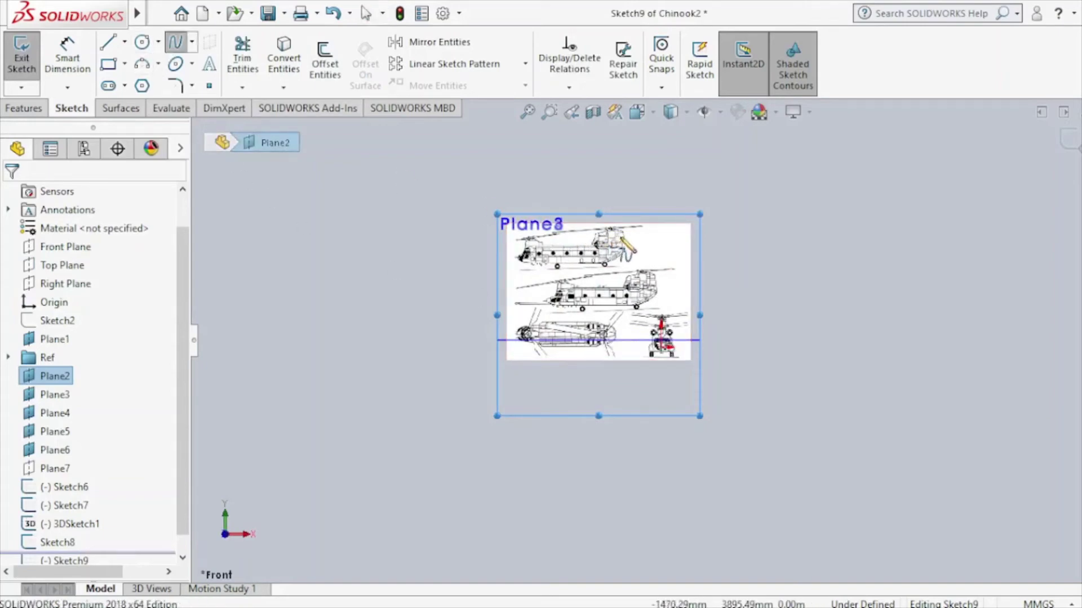
{"action": "scroll", "coordinate": [690, 358], "scroll_direction": "down", "scroll_amount": 2}
{"action": "scroll", "coordinate": [678, 358], "scroll_direction": "down", "scroll_amount": 2}
{"action": "scroll", "coordinate": [662, 360], "scroll_direction": "down", "scroll_amount": 3}
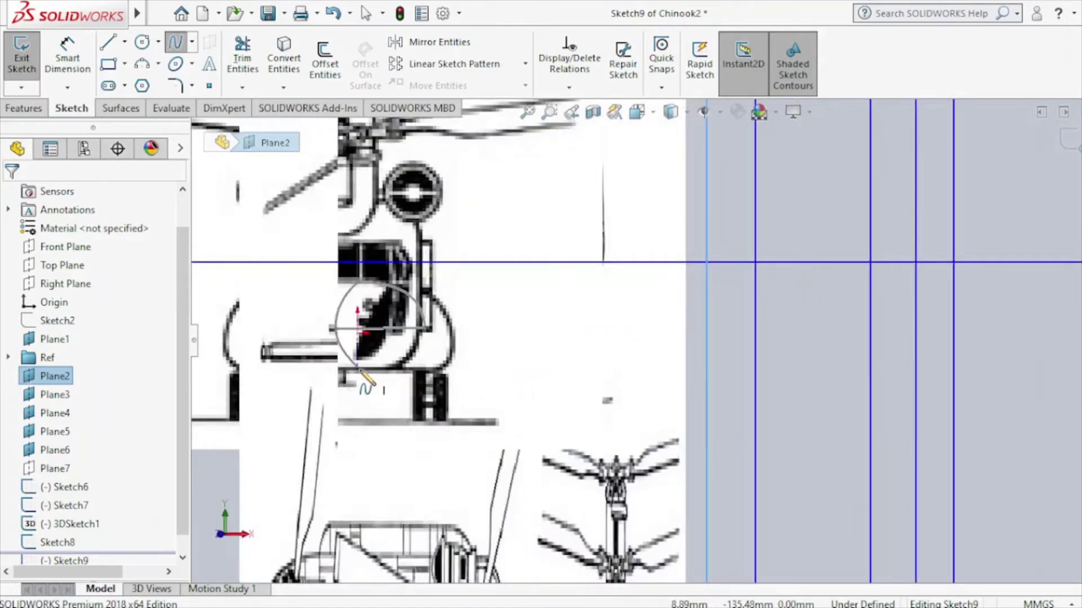
Draw a spline from the cockpit circle point to a second point near the nose.
{"action": "left_click", "coordinate": [427, 329]}
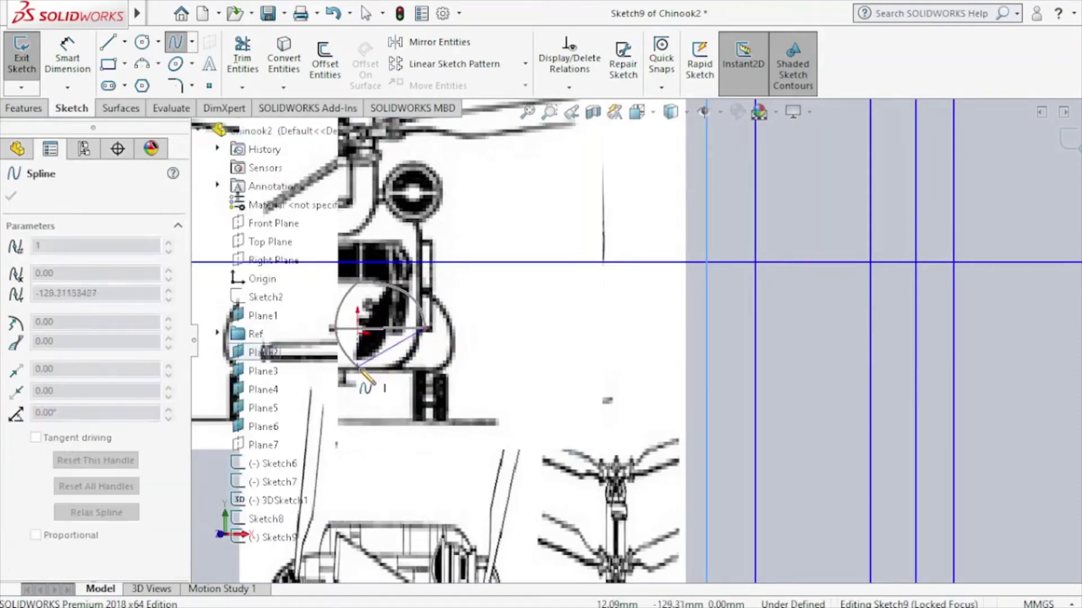
{"action": "key", "text": "ctrl+Left"}
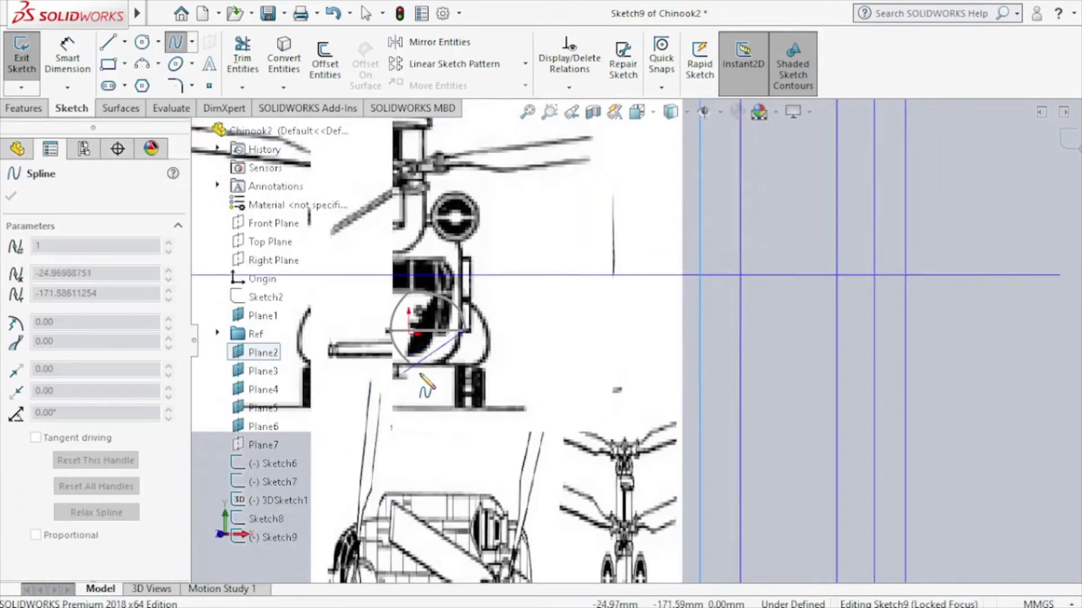
{"action": "key", "text": "ctrl+Left"}
{"action": "key", "text": "ctrl+Right"}
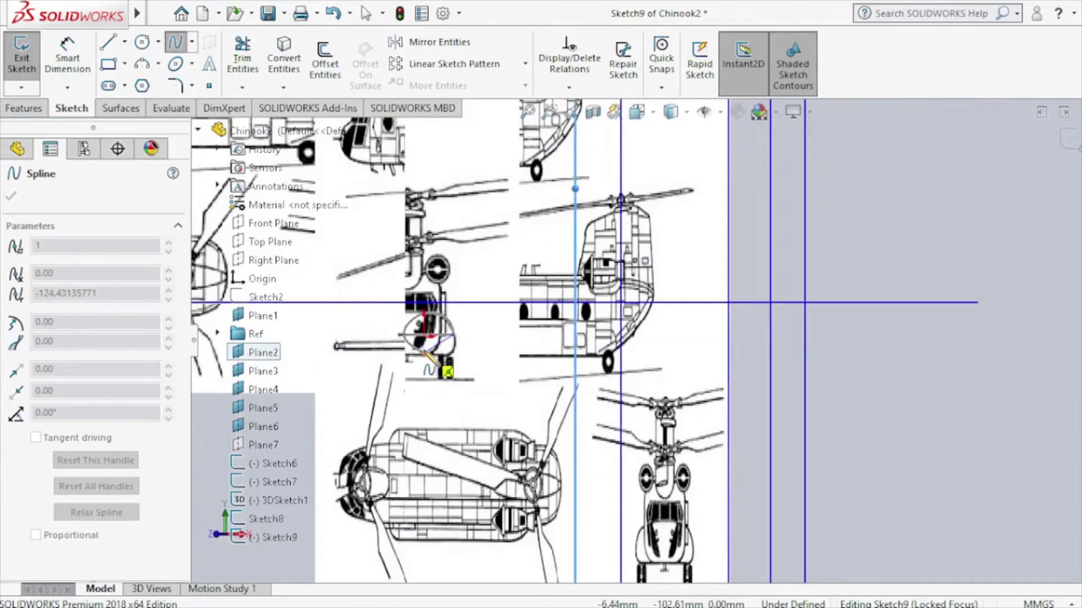
{"action": "scroll", "coordinate": [496, 366], "scroll_direction": "down", "scroll_amount": 1}
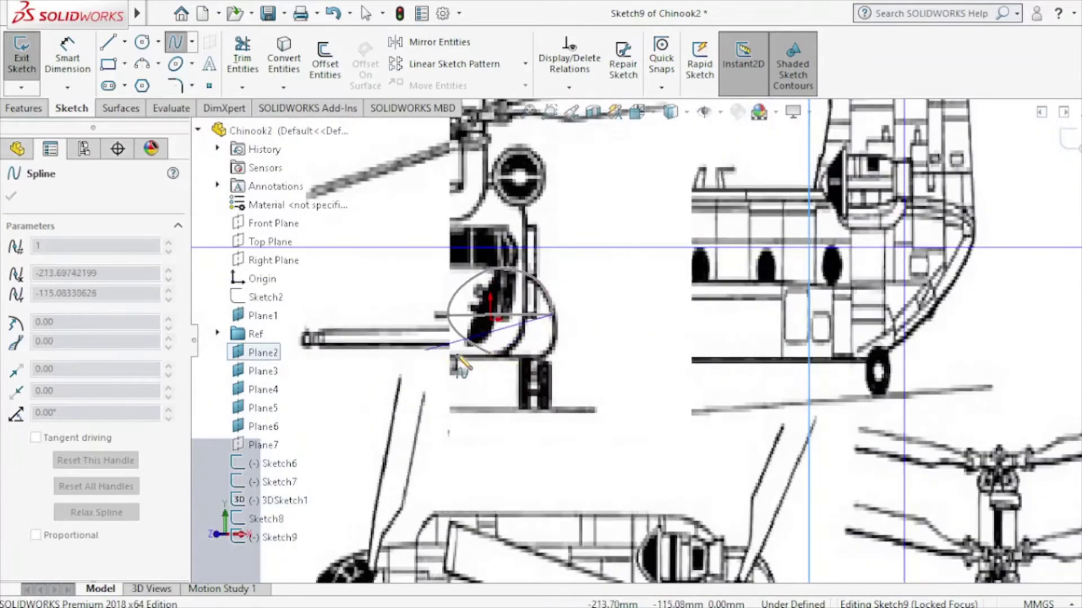
{"action": "double_click", "coordinate": [491, 365]}
{"action": "key", "text": "Escape"}
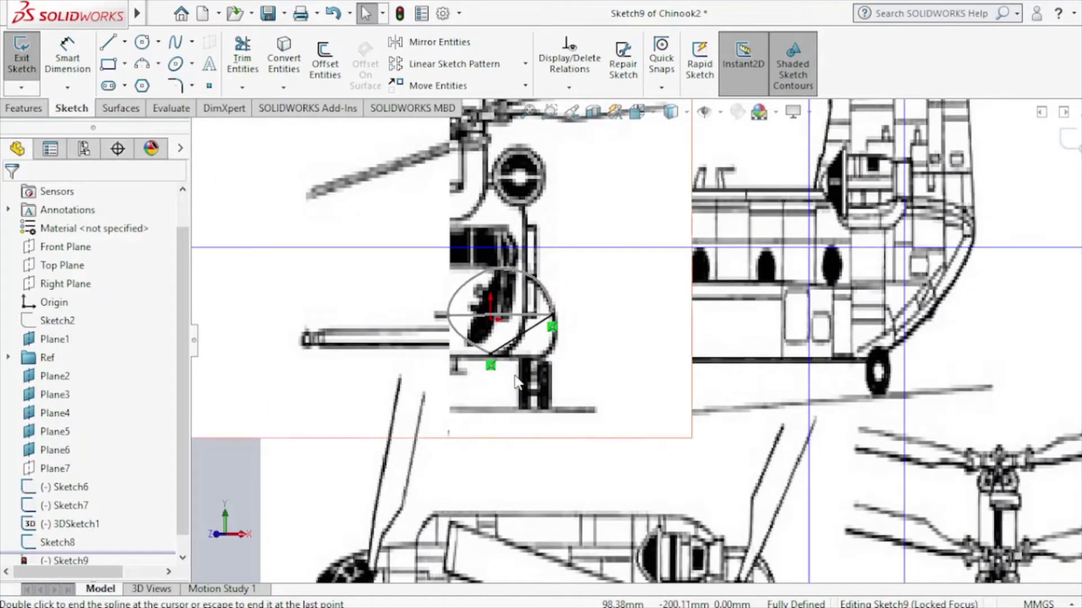
{"action": "key", "text": "ctrl+1"}
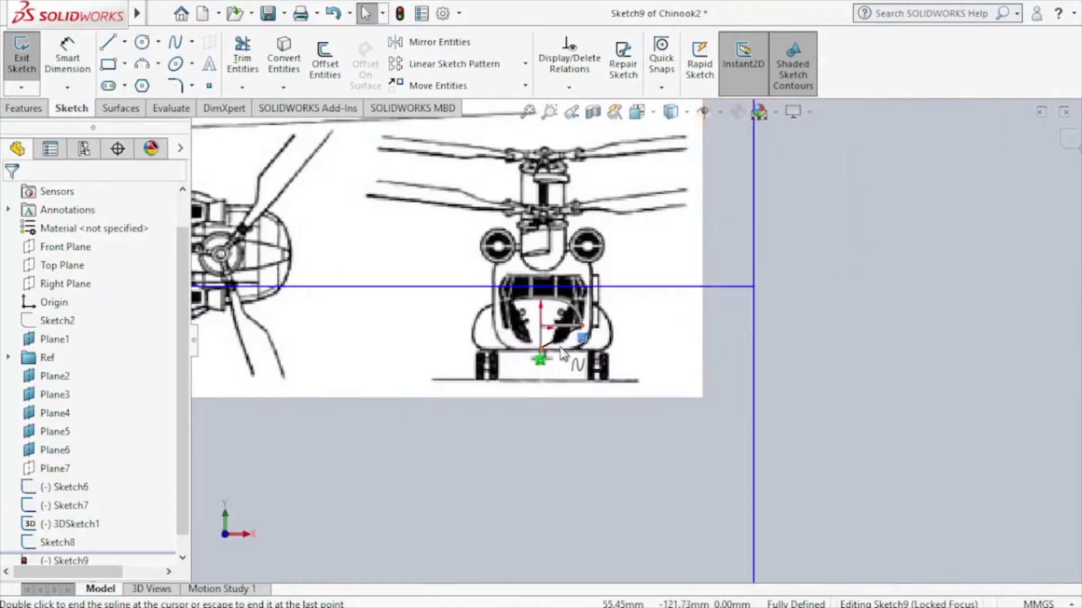
{"action": "scroll", "coordinate": [564, 352], "scroll_direction": "down", "scroll_amount": 3}
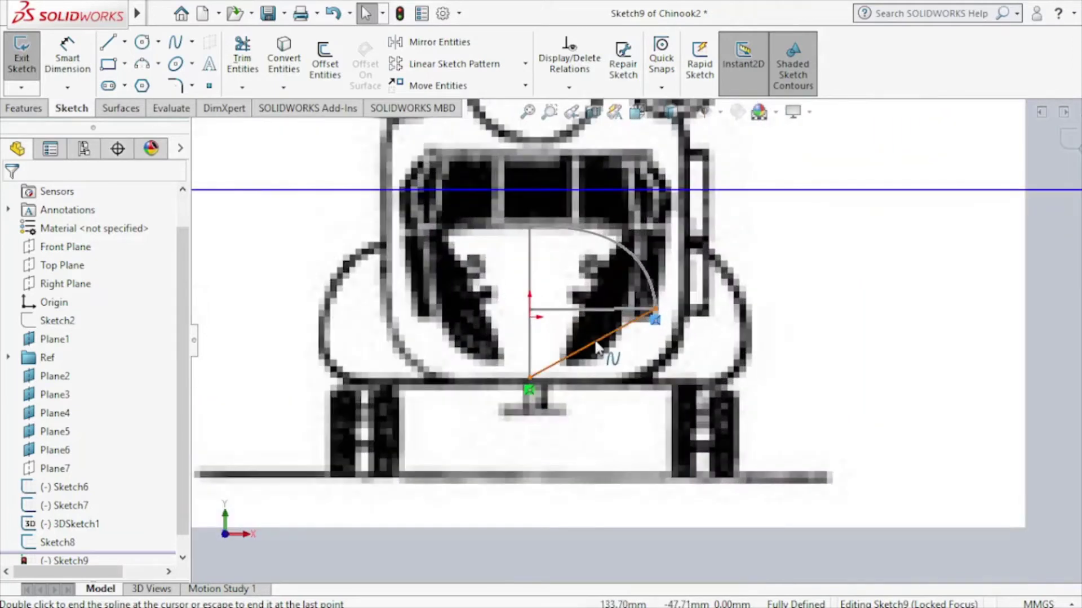
{"action": "key", "text": "Escape"}
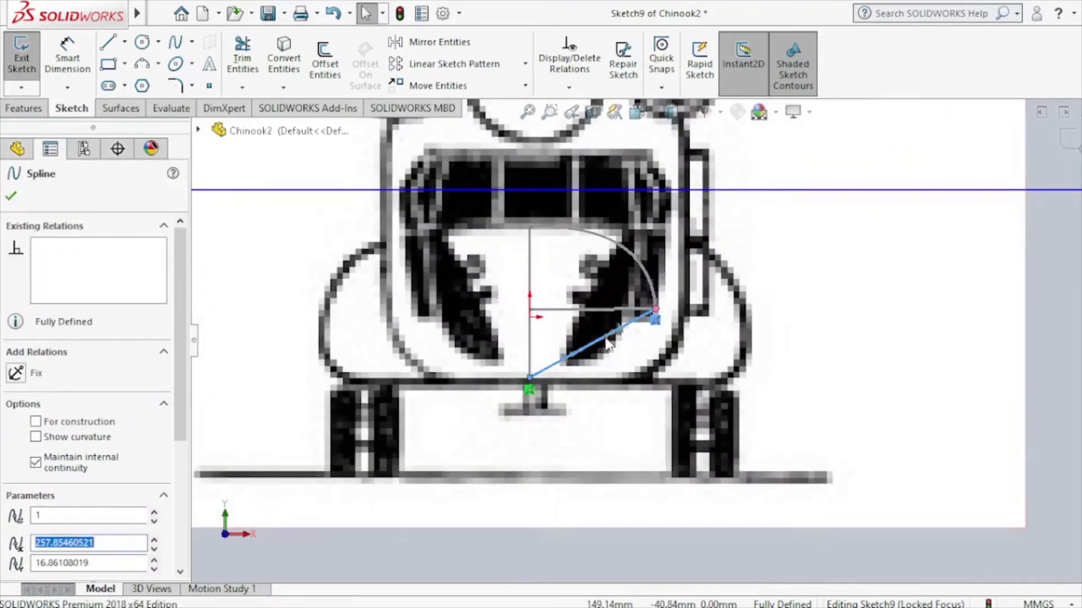
Bend the spline into the cockpit window arc and exit Sketch9.
{"action": "mouse_move", "coordinate": [607, 344]}
{"action": "left_mouse_down"}
{"action": "mouse_move", "coordinate": [663, 380]}
{"action": "mouse_move", "coordinate": [658, 363]}
{"action": "left_mouse_up"}
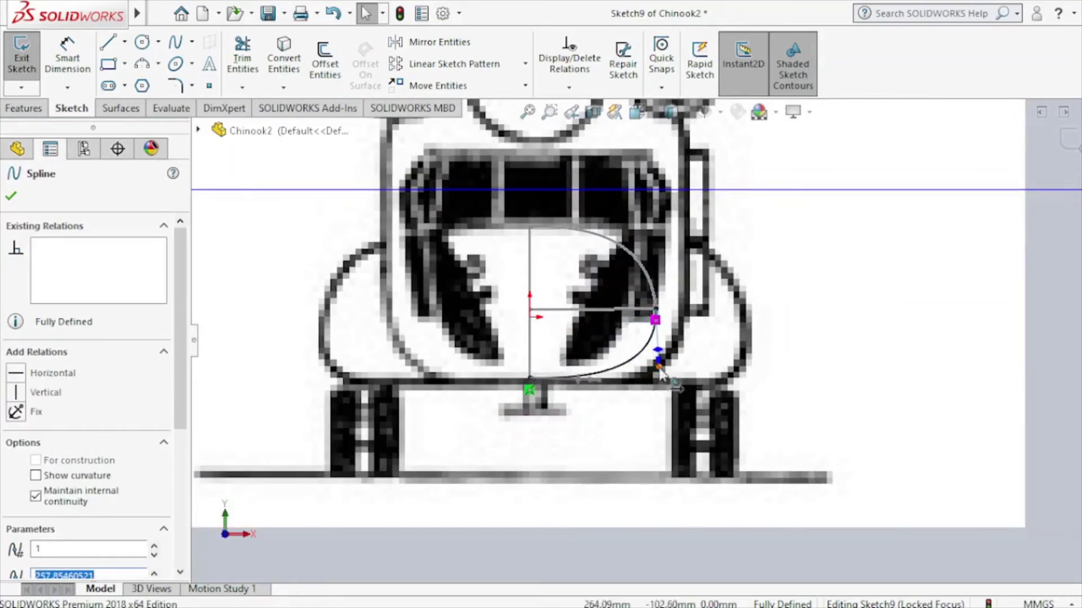
{"action": "left_click", "coordinate": [1066, 151]}
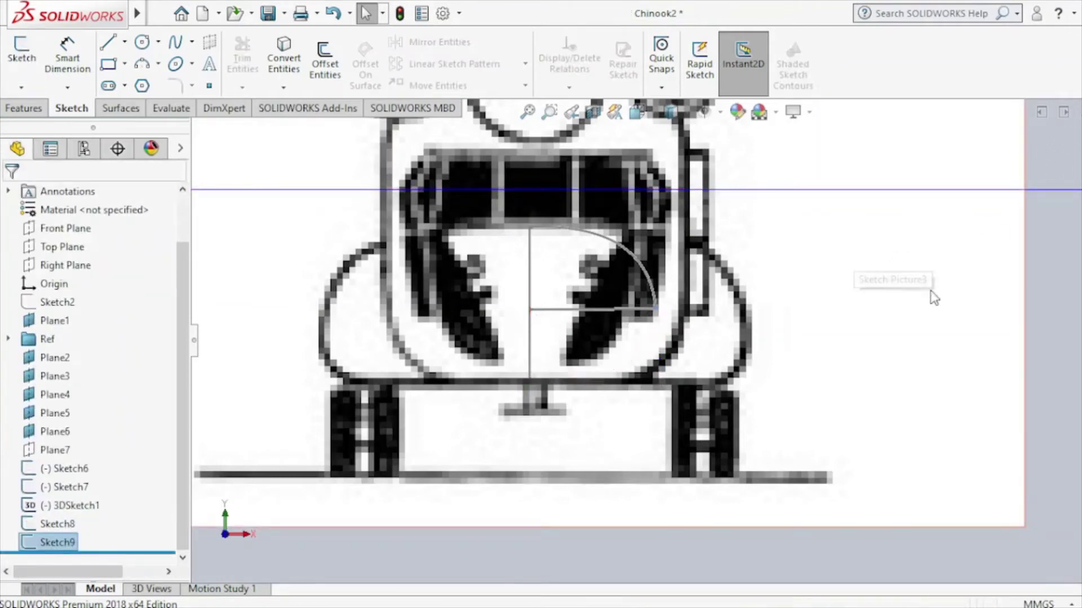
{"action": "scroll", "coordinate": [864, 295], "scroll_direction": "up", "scroll_amount": 4}
{"action": "left_click", "coordinate": [872, 265]}
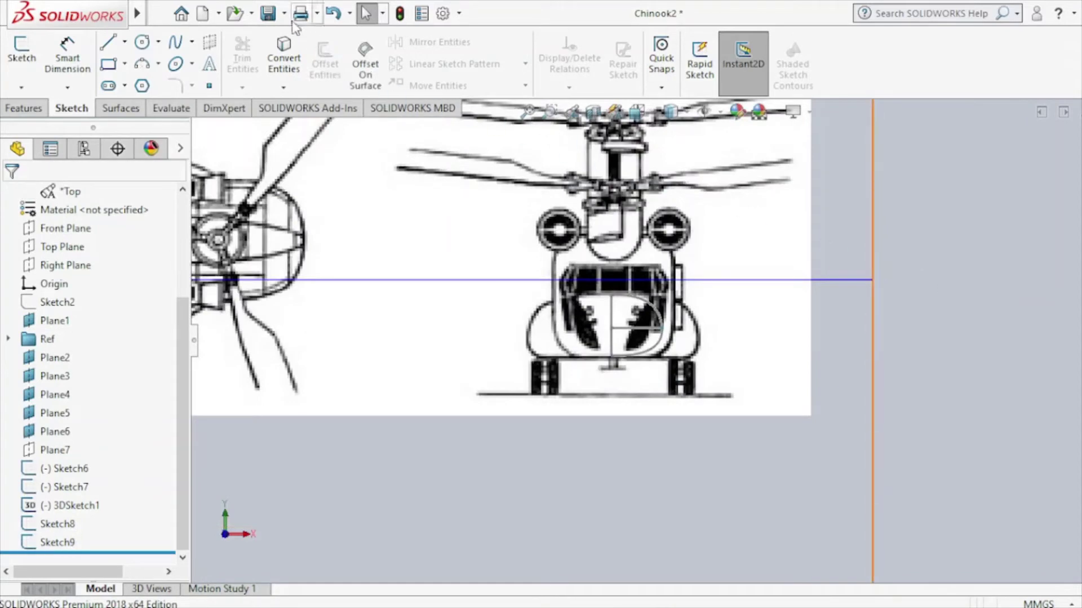
Save Chinook2 and switch to the Right view fitted to the blueprint.
{"action": "left_click", "coordinate": [270, 22]}
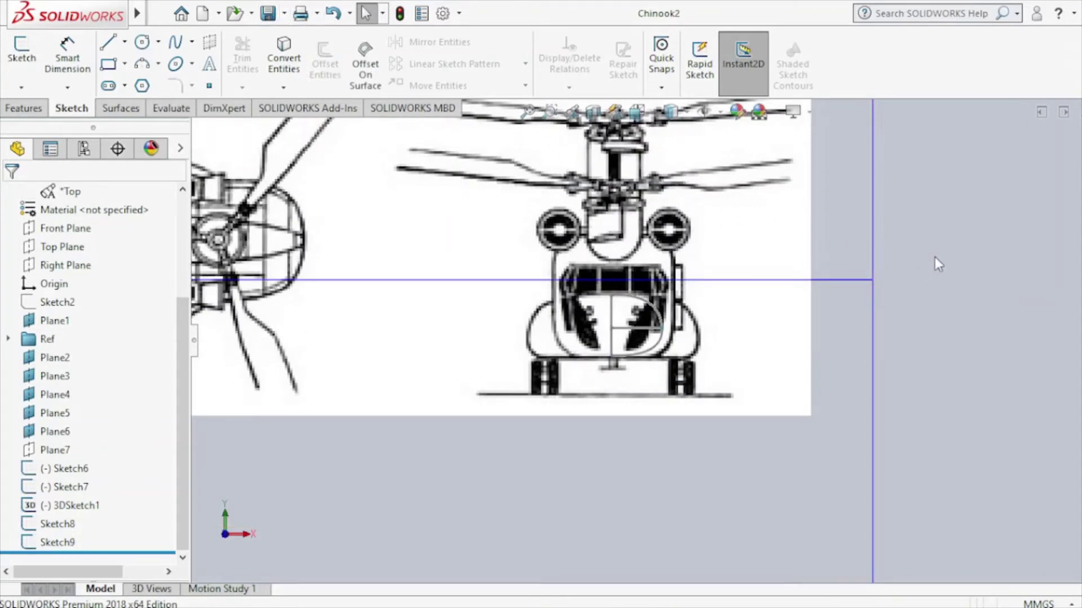
{"action": "key", "text": "ctrl+4"}
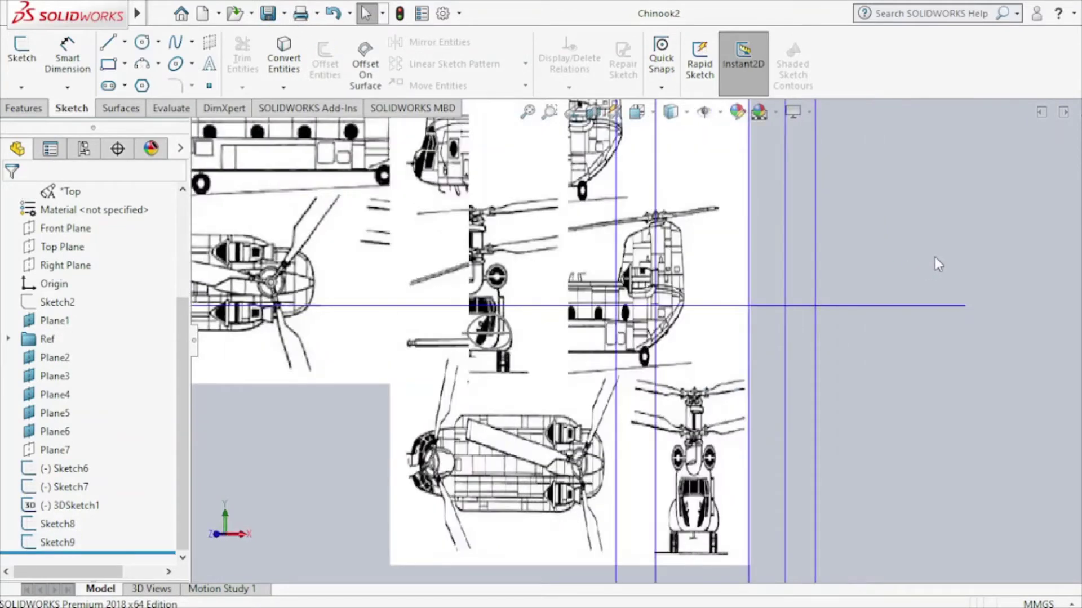
{"action": "key", "text": "z"}
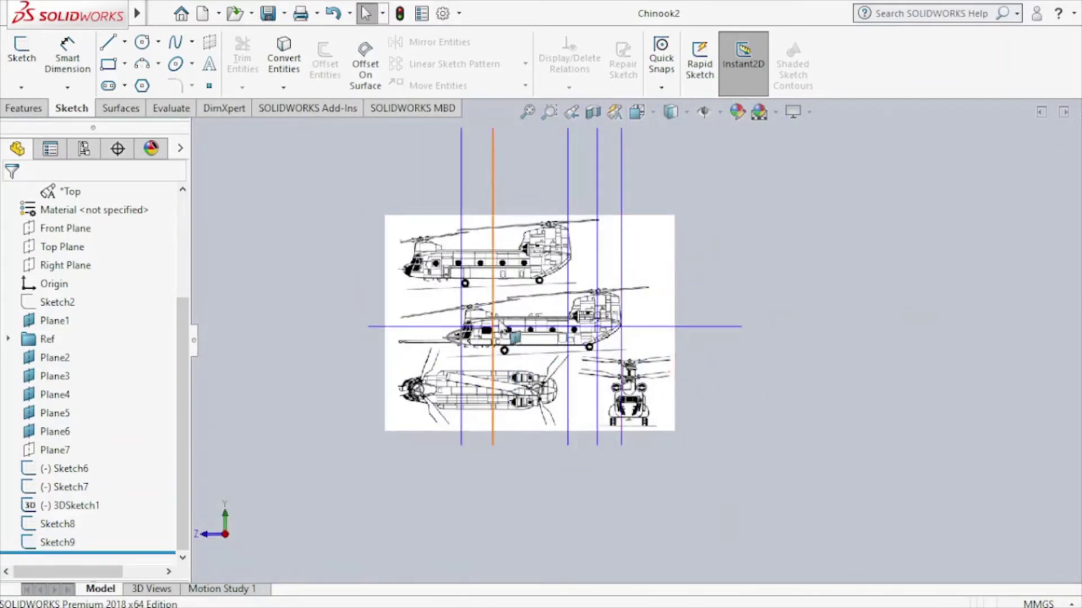
{"action": "left_click", "coordinate": [64, 268]}
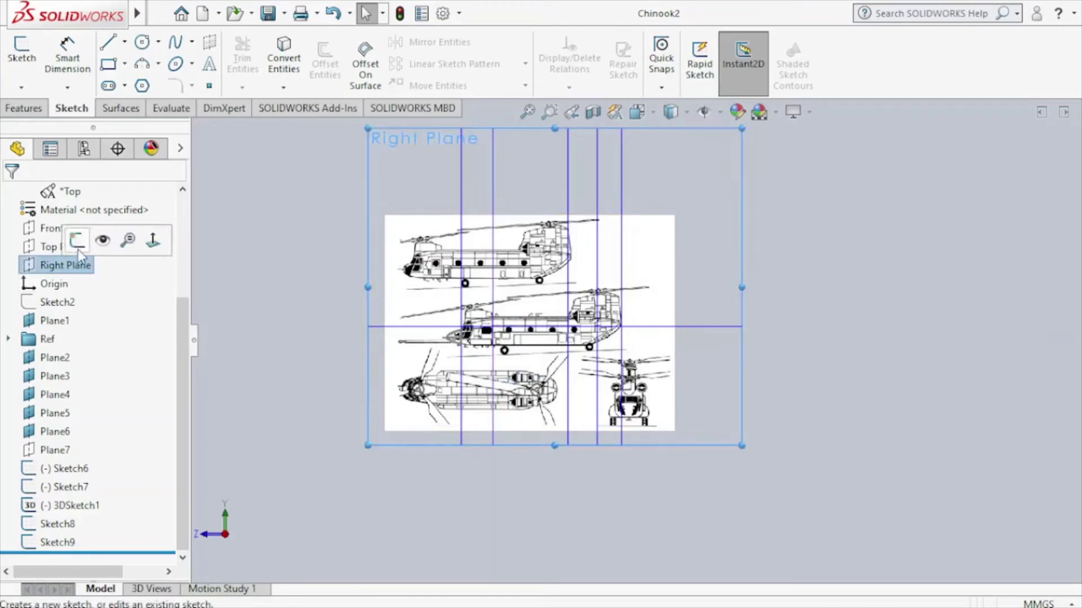
Sketch a spline on the Right Plane from the windscreen base to above the fuselage.
{"action": "left_click", "coordinate": [78, 249]}
{"action": "left_click", "coordinate": [175, 43]}
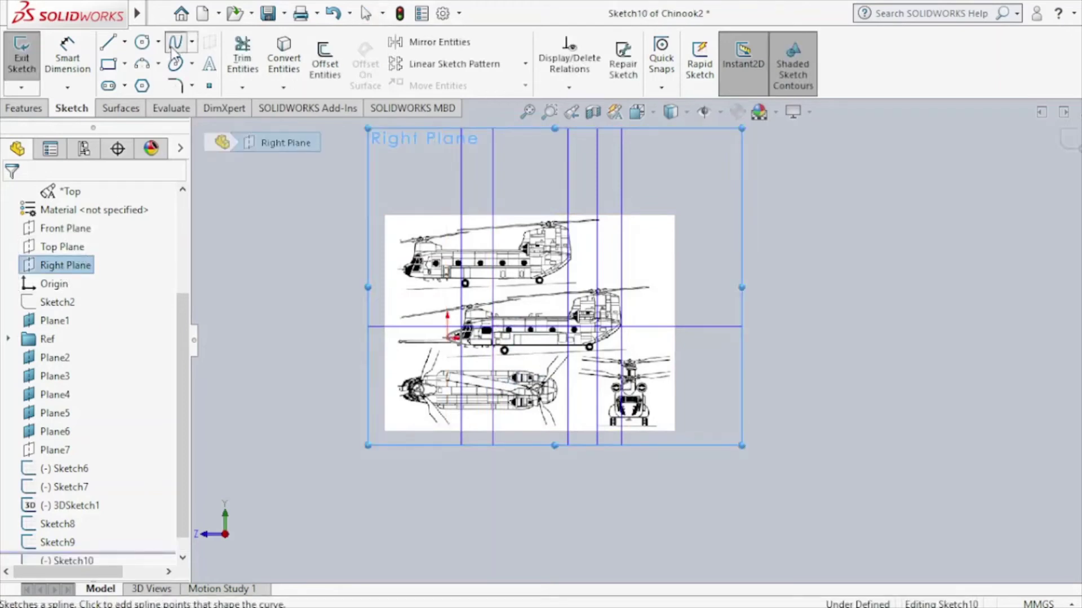
{"action": "scroll", "coordinate": [450, 302], "scroll_direction": "down", "scroll_amount": 5}
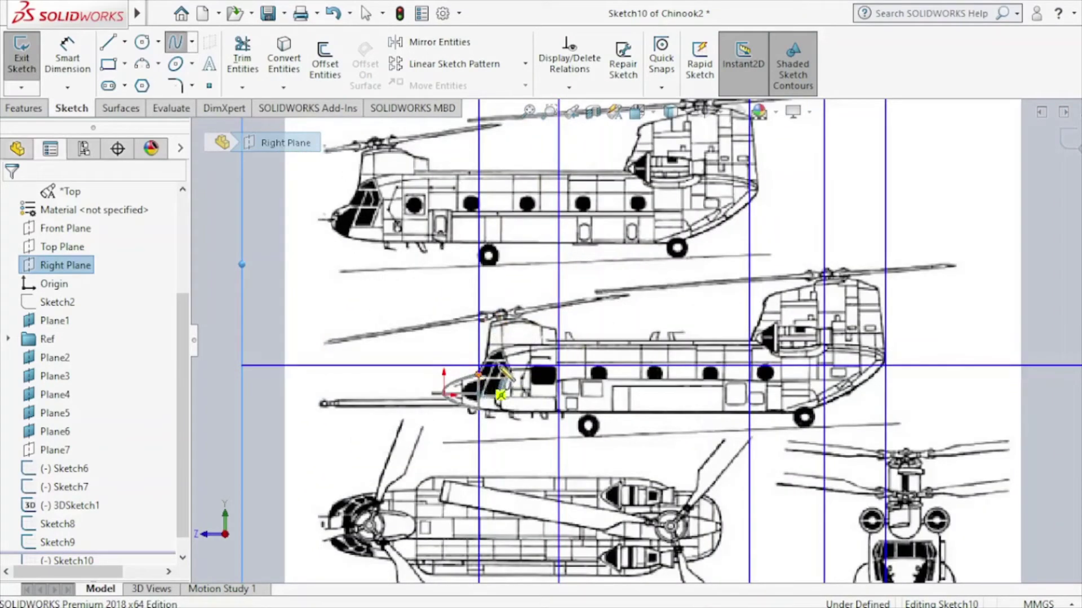
{"action": "left_click", "coordinate": [501, 365]}
{"action": "left_click", "coordinate": [559, 332]}
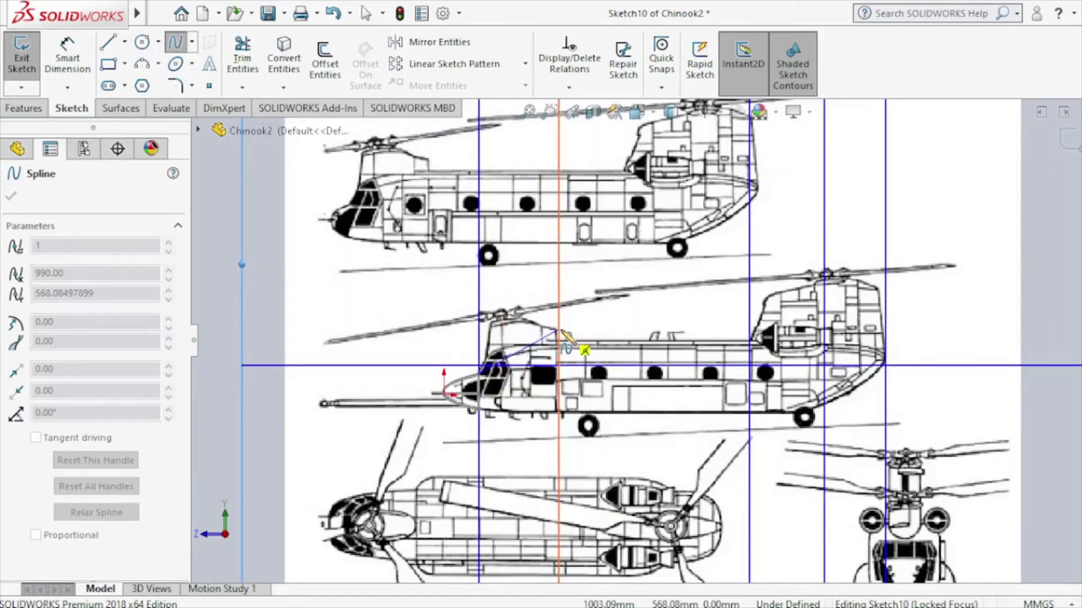
{"action": "key", "text": "Escape"}
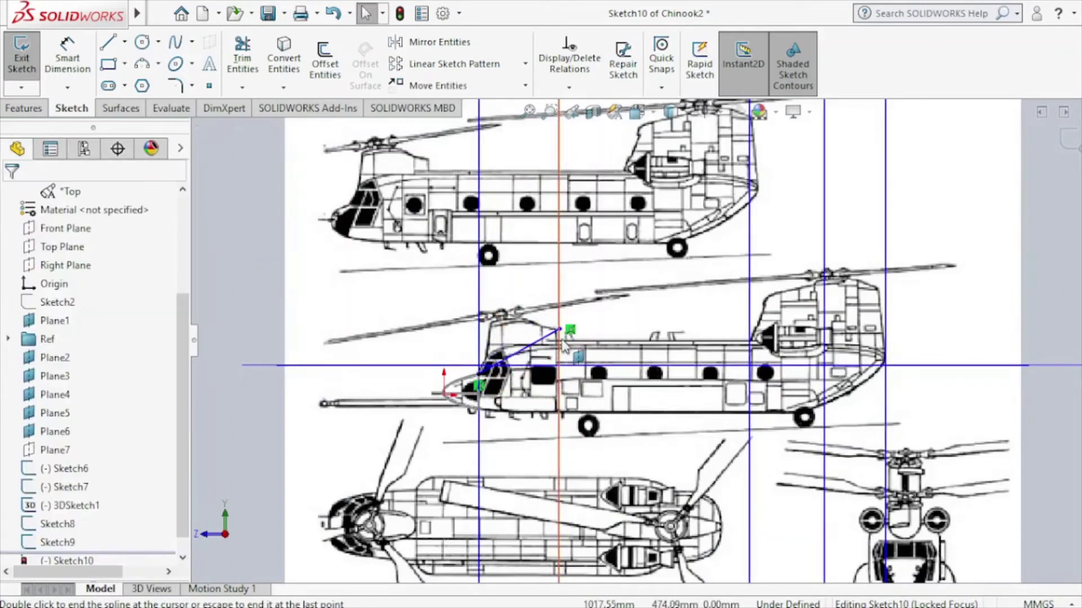
Reshape the spline to the canopy outline, snapping its end onto the fuselage line, and exit.
{"action": "scroll", "coordinate": [564, 345], "scroll_direction": "down", "scroll_amount": 4}
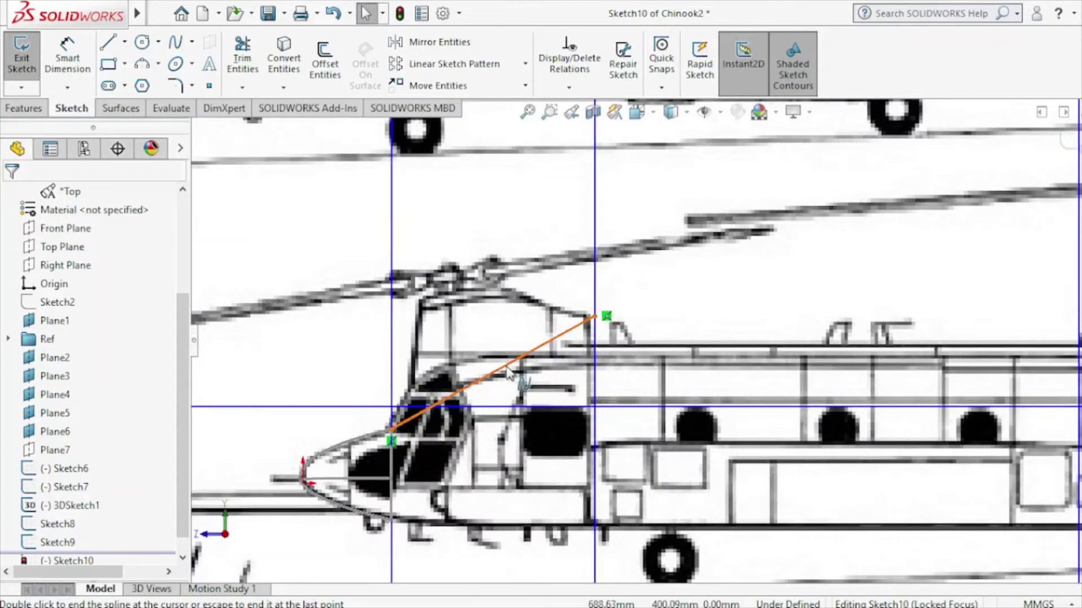
{"action": "left_click", "coordinate": [474, 387]}
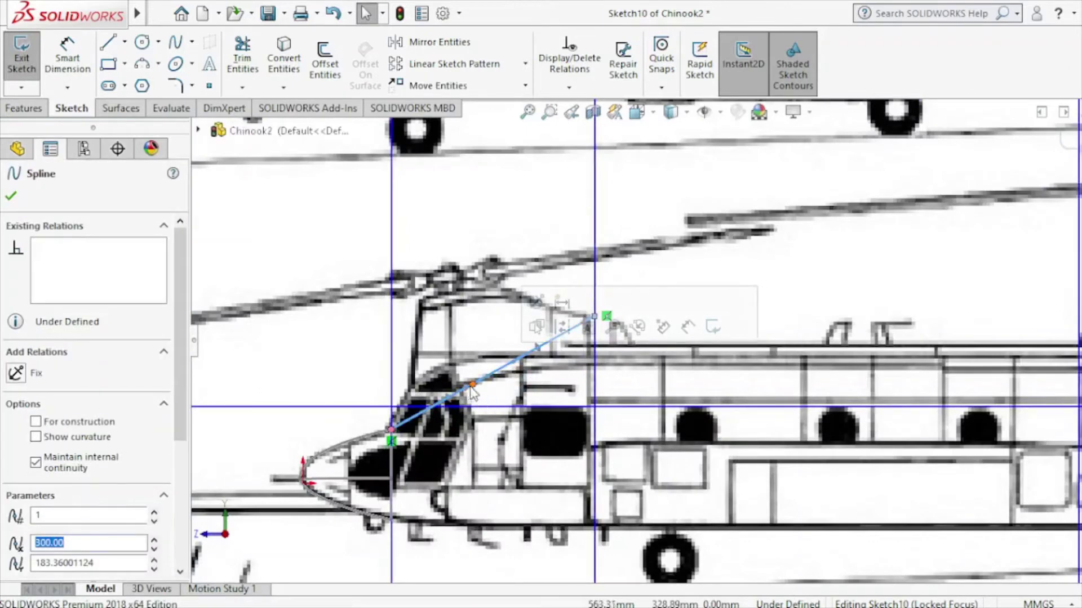
{"action": "left_click_drag", "start_coordinate": [472, 386], "coordinate": [402, 376]}
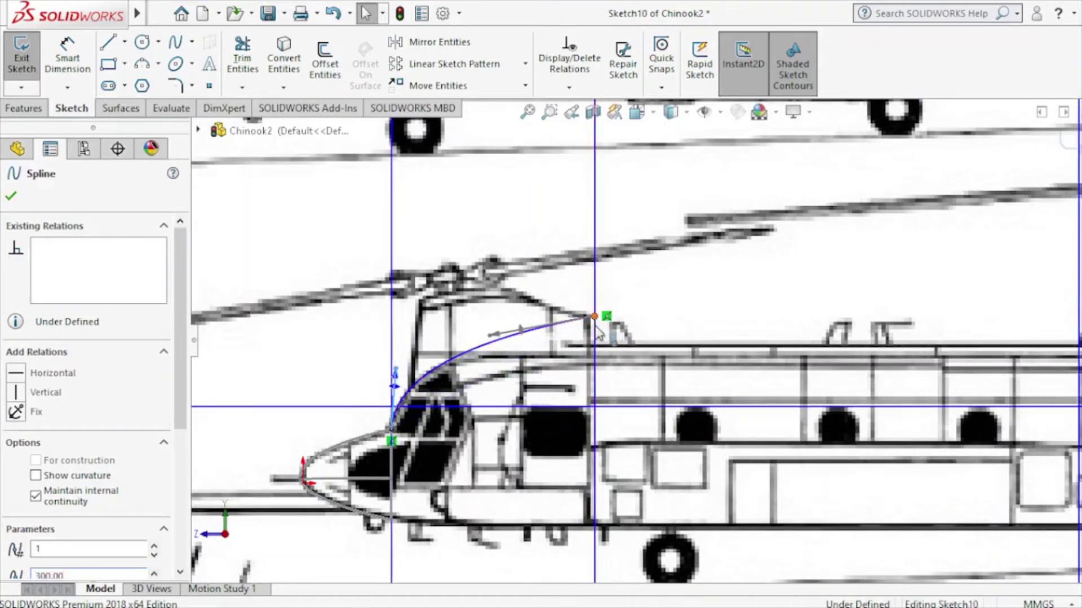
{"action": "left_click_drag", "start_coordinate": [594, 317], "coordinate": [595, 351]}
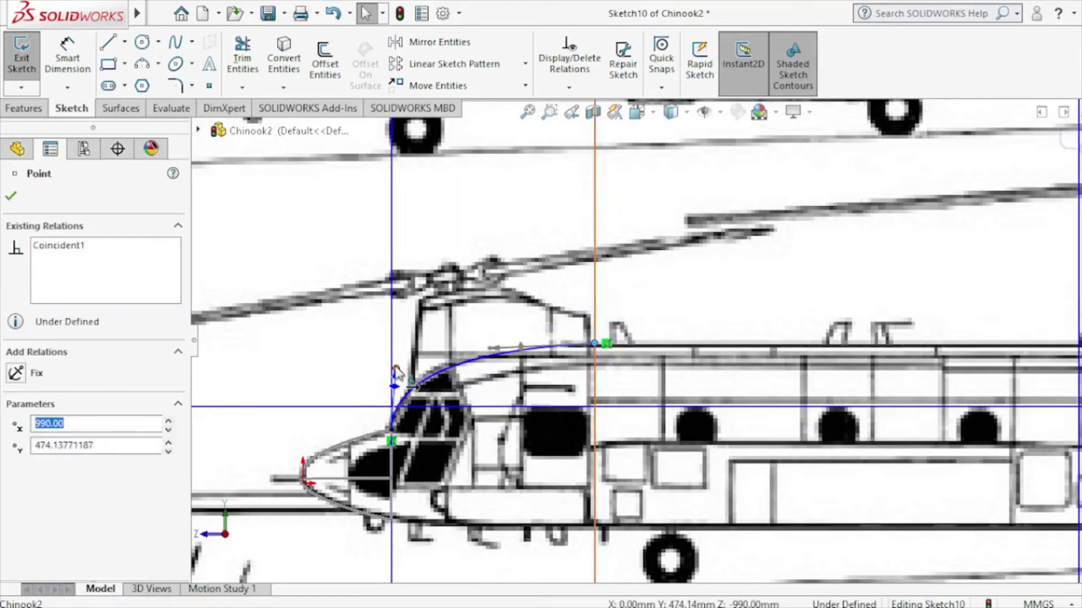
{"action": "left_click_drag", "start_coordinate": [399, 366], "coordinate": [414, 356]}
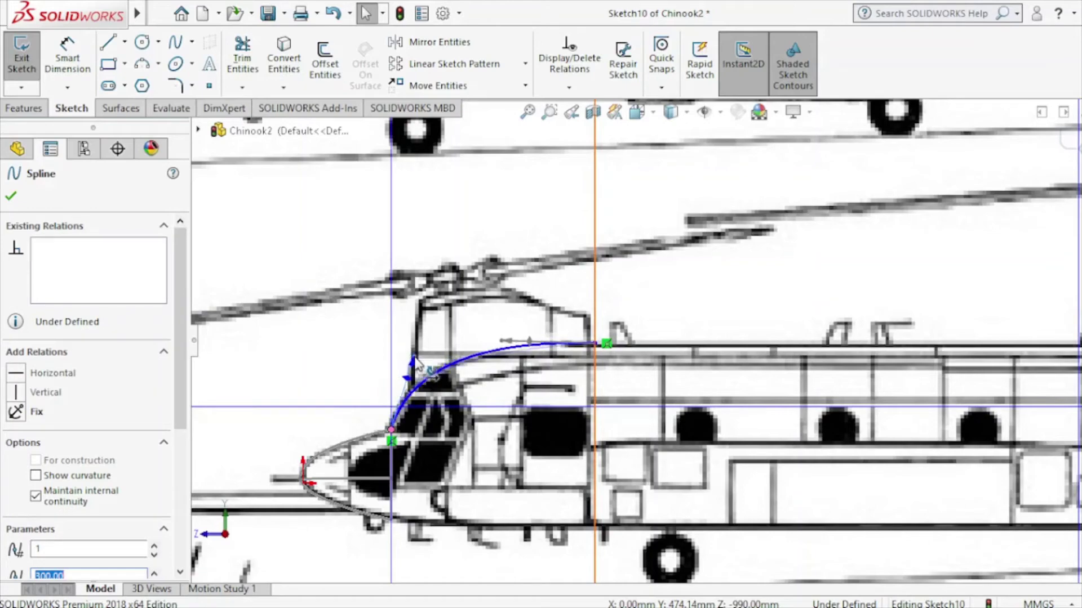
{"action": "scroll", "coordinate": [745, 406], "scroll_direction": "up", "scroll_amount": 2}
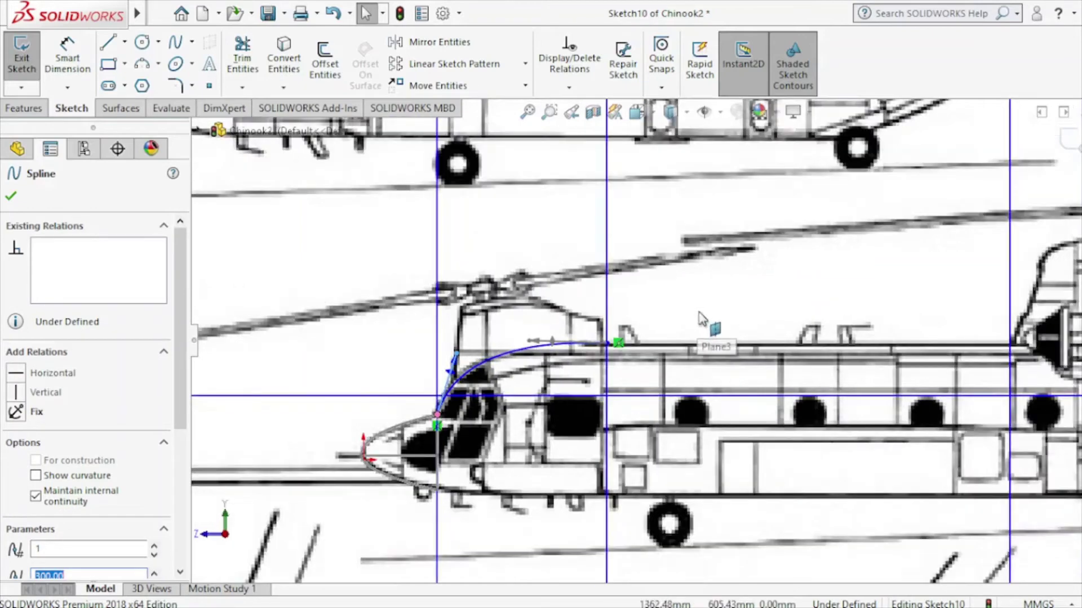
{"action": "scroll", "coordinate": [707, 318], "scroll_direction": "up", "scroll_amount": 2}
{"action": "scroll", "coordinate": [701, 324], "scroll_direction": "down", "scroll_amount": 1}
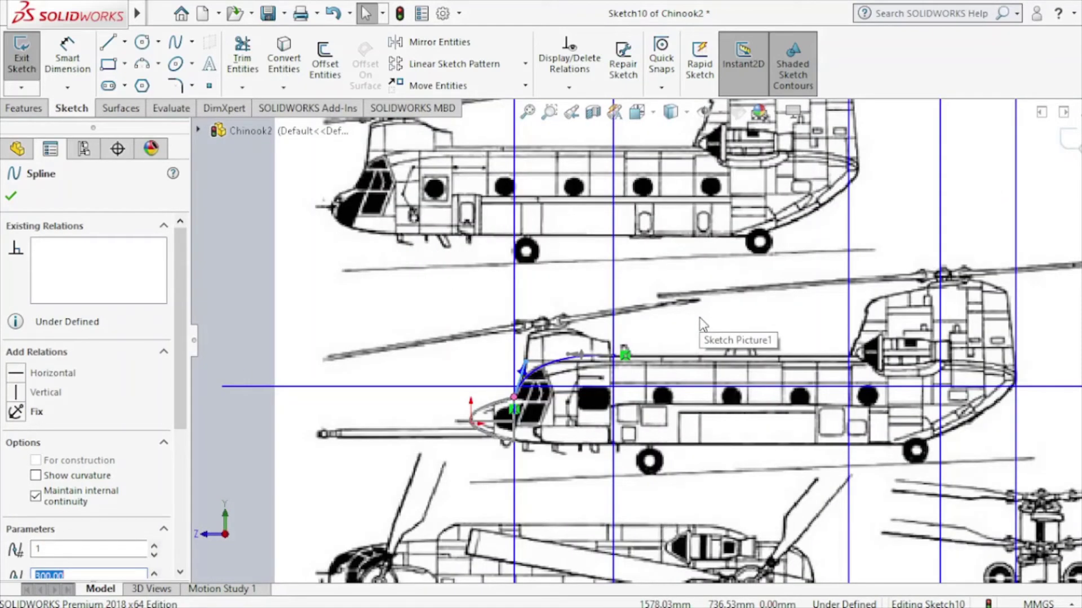
{"action": "left_click", "coordinate": [1067, 143]}
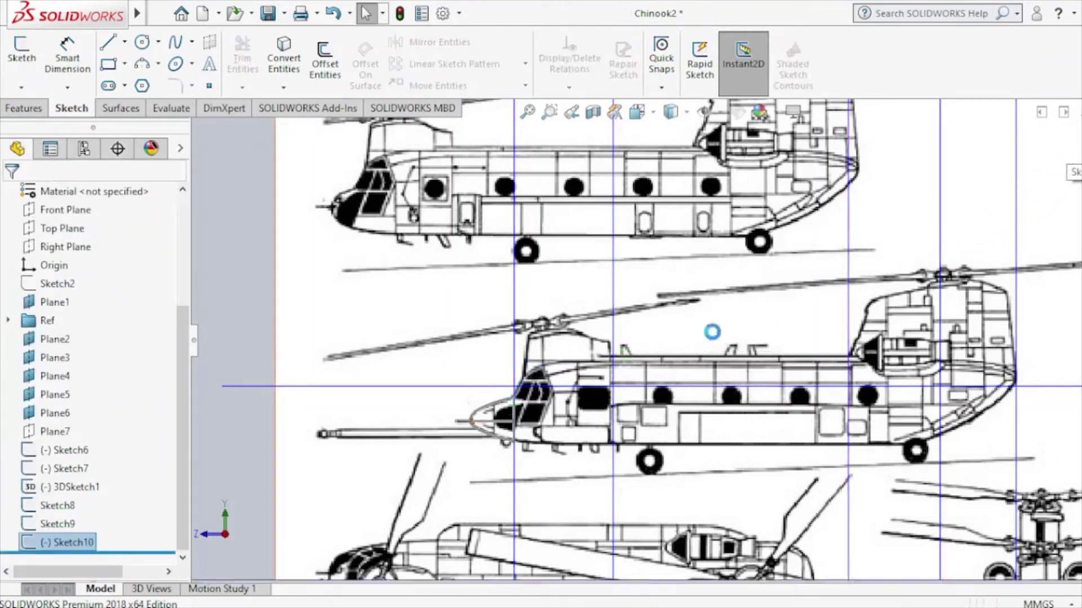
Sketch a spline on the Right Plane from the nose to the front-wheel reference line.
{"action": "left_click", "coordinate": [47, 321]}
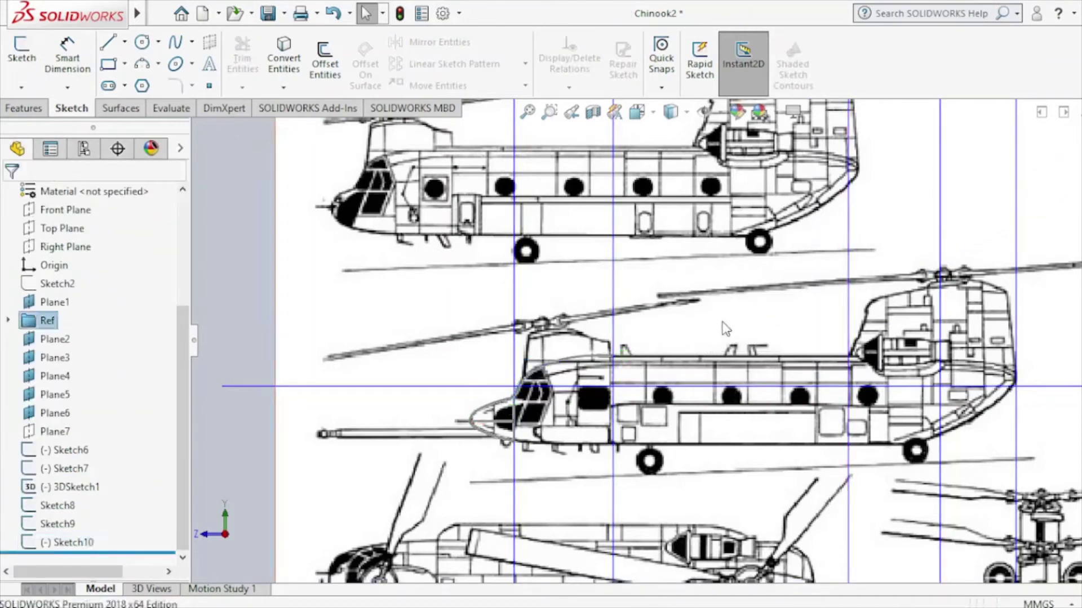
{"action": "left_click", "coordinate": [67, 248]}
{"action": "left_click", "coordinate": [85, 225]}
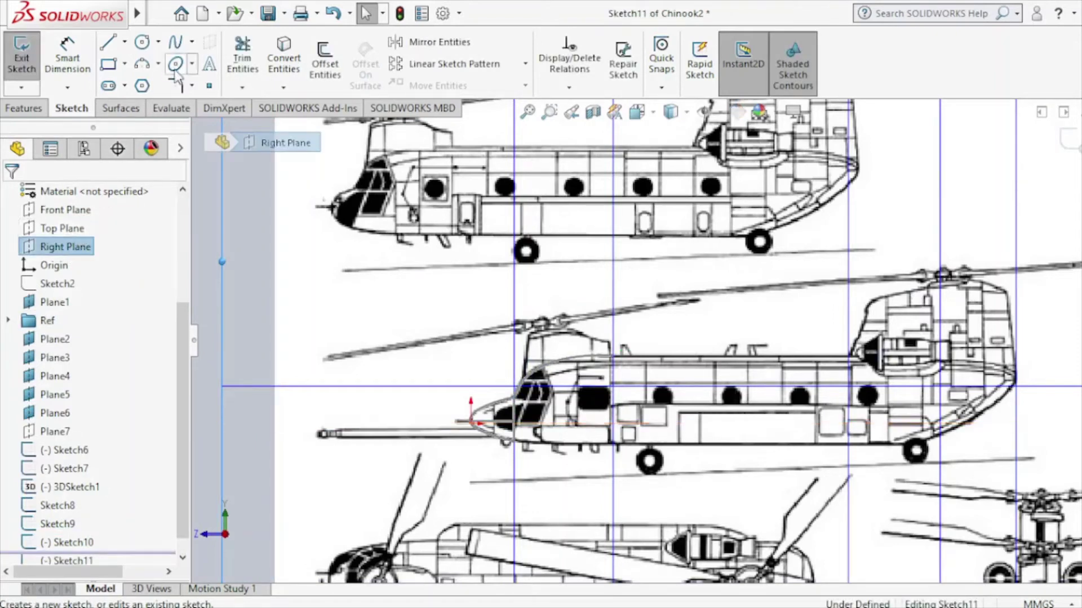
{"action": "left_click", "coordinate": [175, 42]}
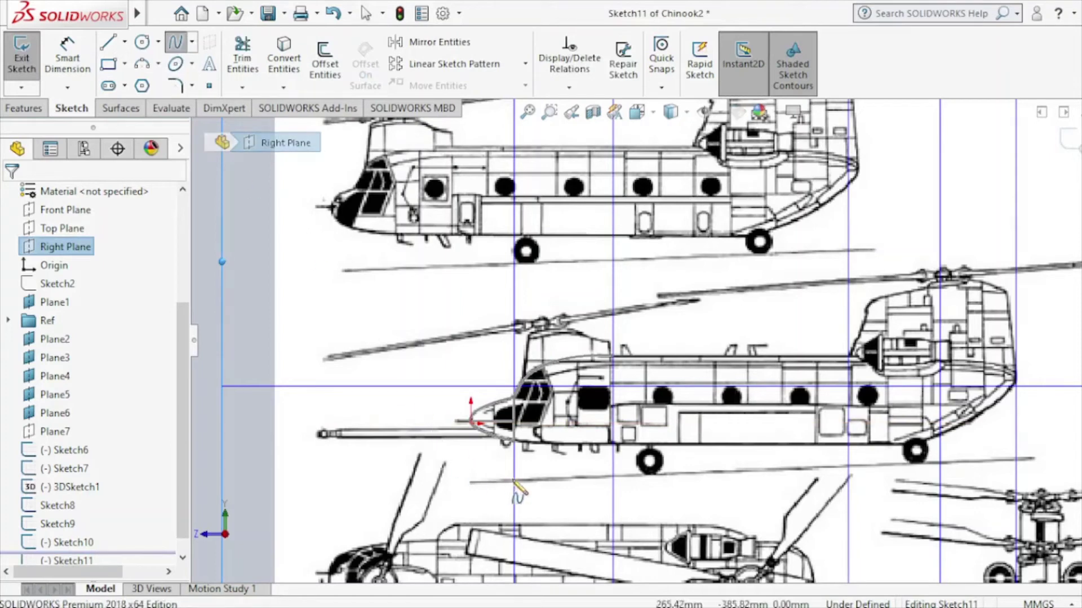
{"action": "left_click", "coordinate": [510, 441]}
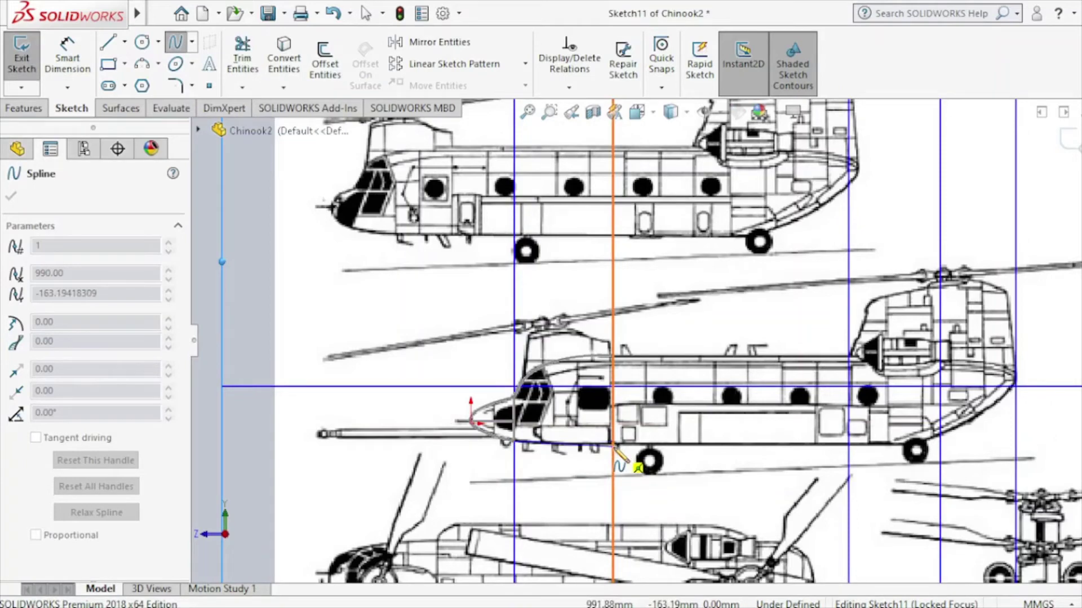
{"action": "double_click", "coordinate": [614, 443]}
{"action": "key", "text": "Escape"}
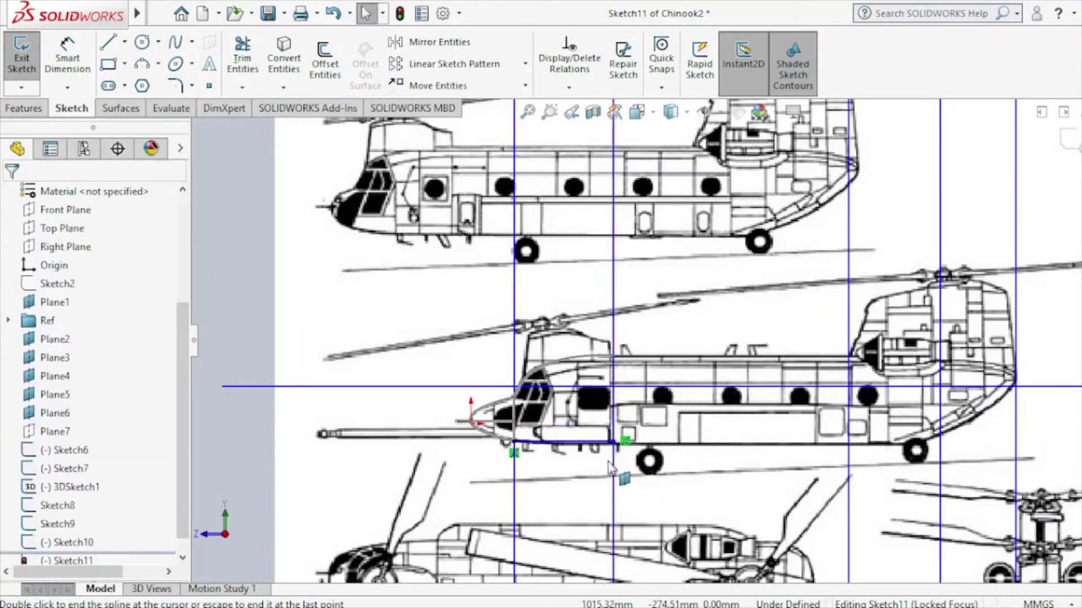
Pull the spline's end point down onto the fuselage underside and close Sketch11.
{"action": "scroll", "coordinate": [605, 450], "scroll_direction": "down", "scroll_amount": 1}
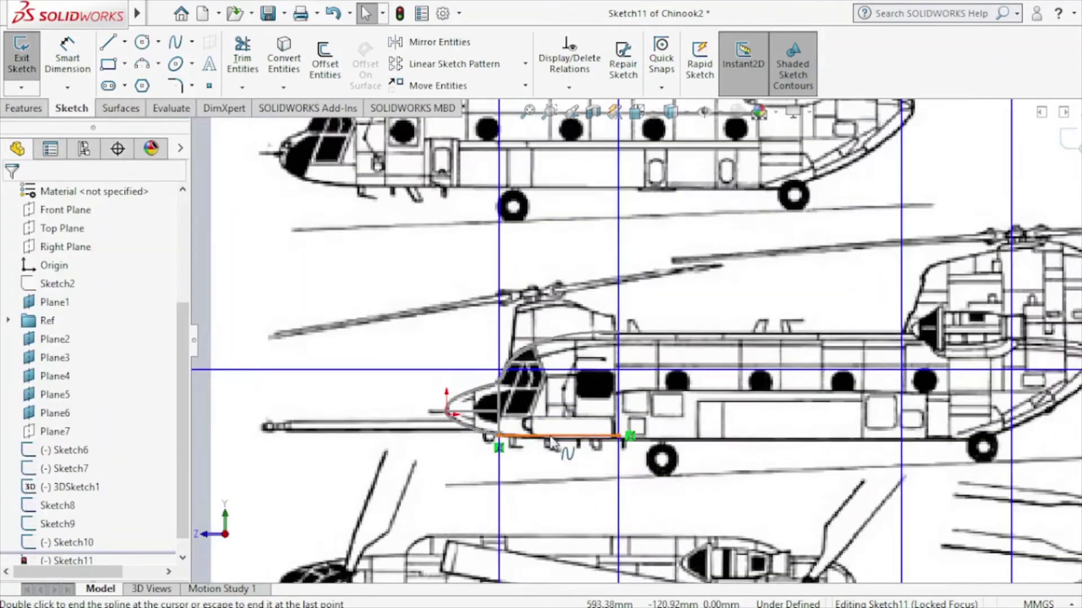
{"action": "left_click", "coordinate": [619, 438]}
{"action": "left_click_drag", "start_coordinate": [622, 449], "coordinate": [622, 444]}
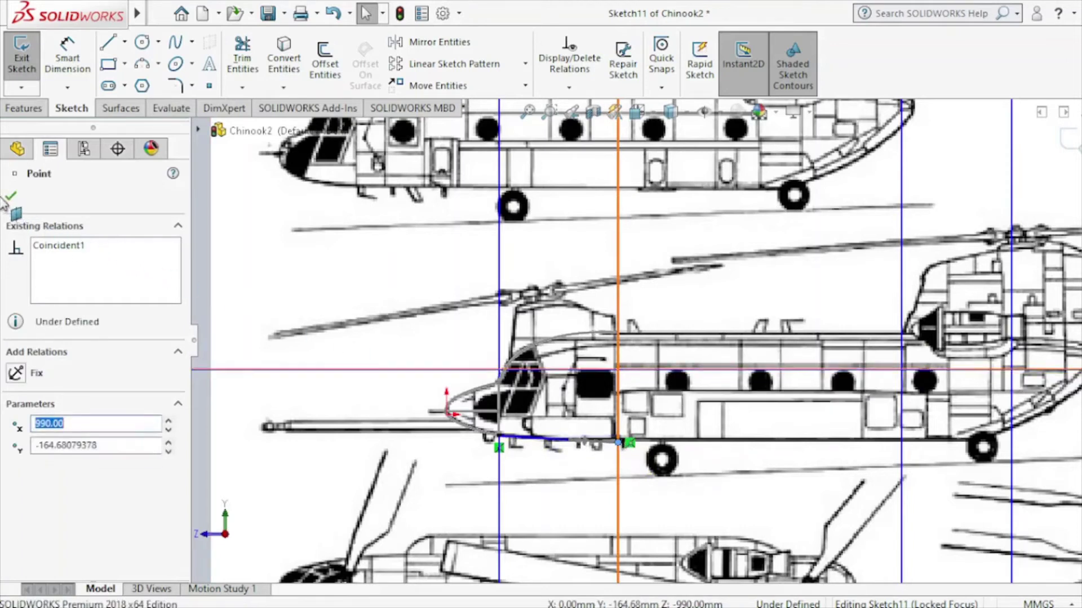
{"action": "left_click", "coordinate": [11, 197]}
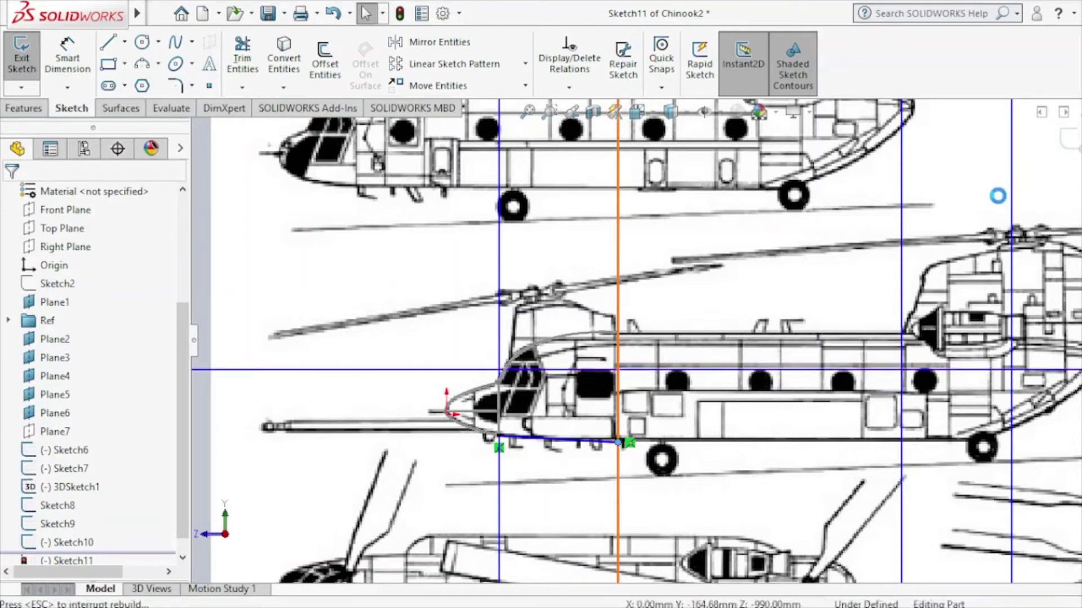
{"action": "key", "text": "ctrl+b"}
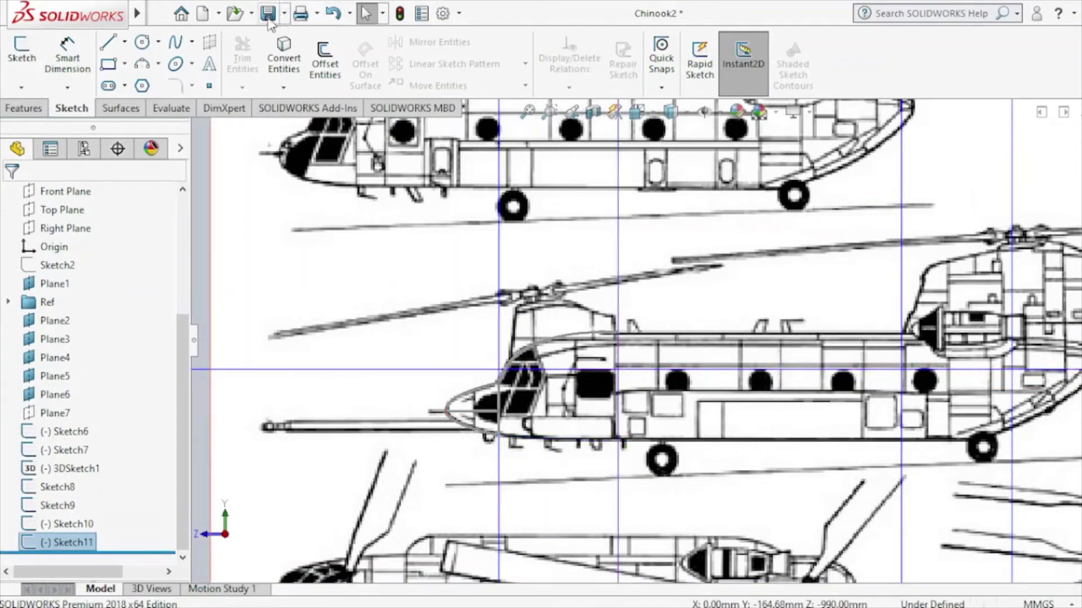
Save the model and draw a two-point 3D sketch spline from the nose along the cockpit.
{"action": "left_click", "coordinate": [267, 15]}
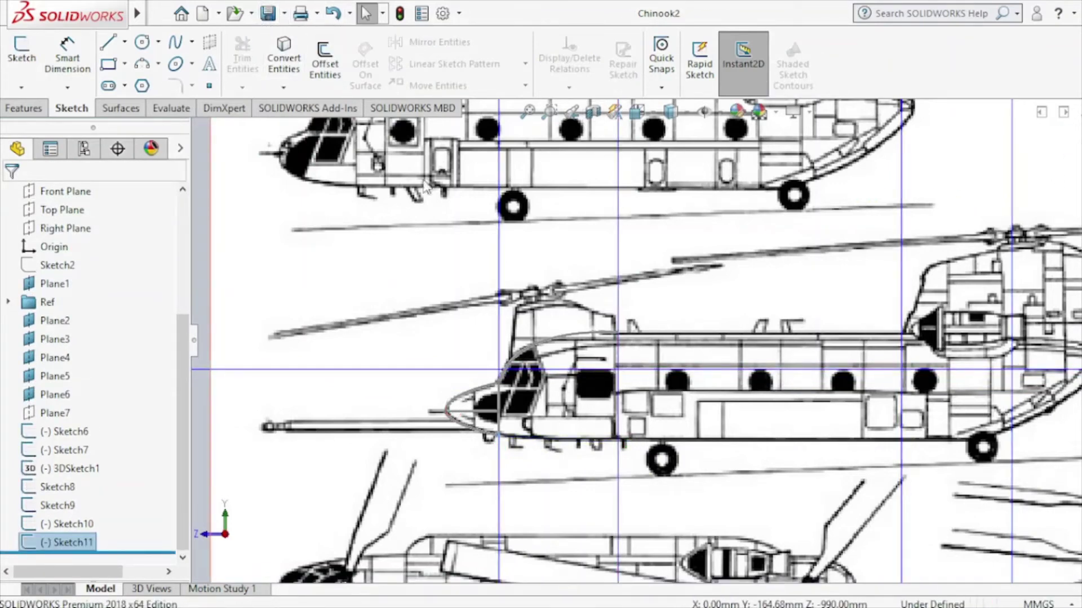
{"action": "left_click", "coordinate": [22, 88]}
{"action": "left_click", "coordinate": [48, 126]}
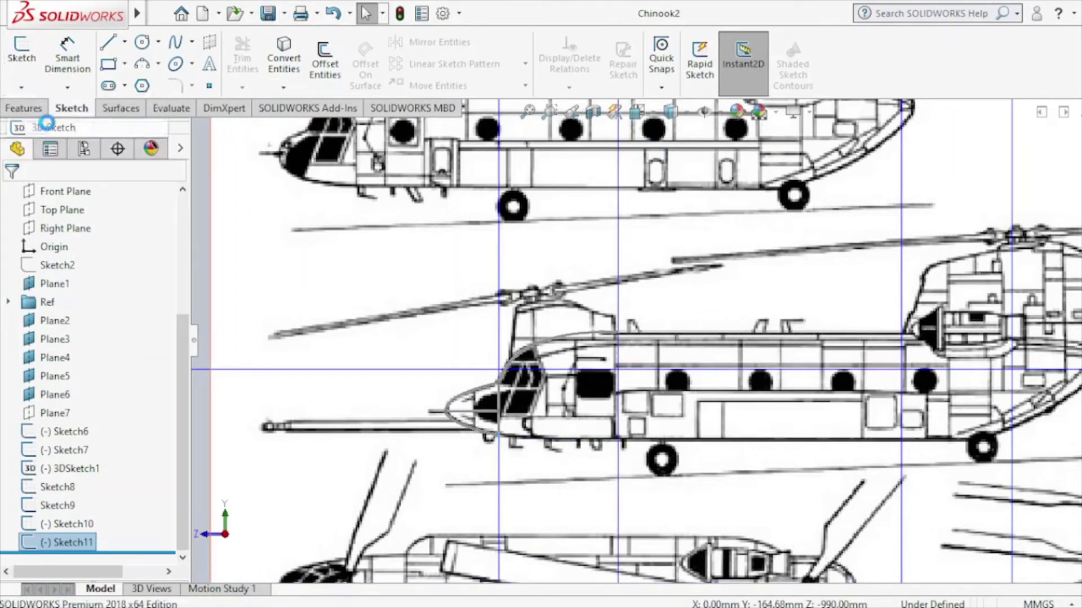
{"action": "left_click", "coordinate": [174, 47]}
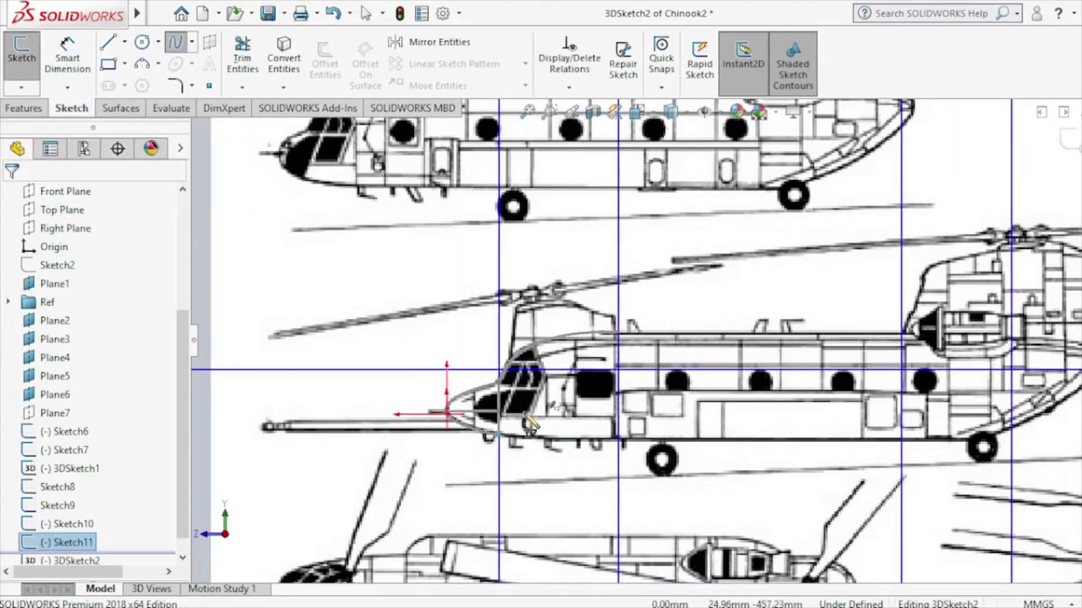
{"action": "left_click", "coordinate": [499, 412]}
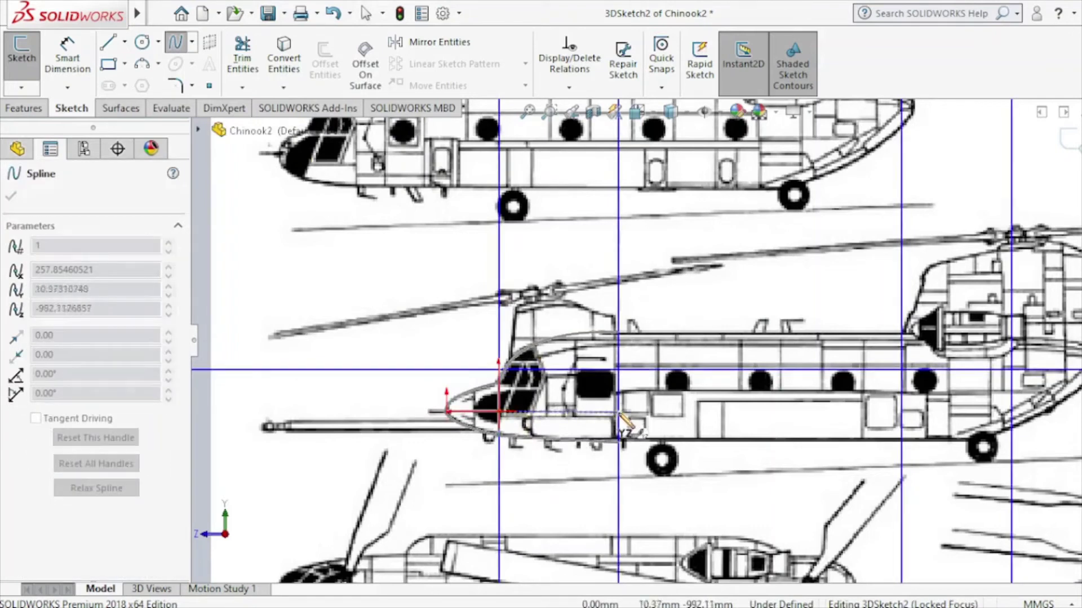
{"action": "left_click", "coordinate": [618, 412]}
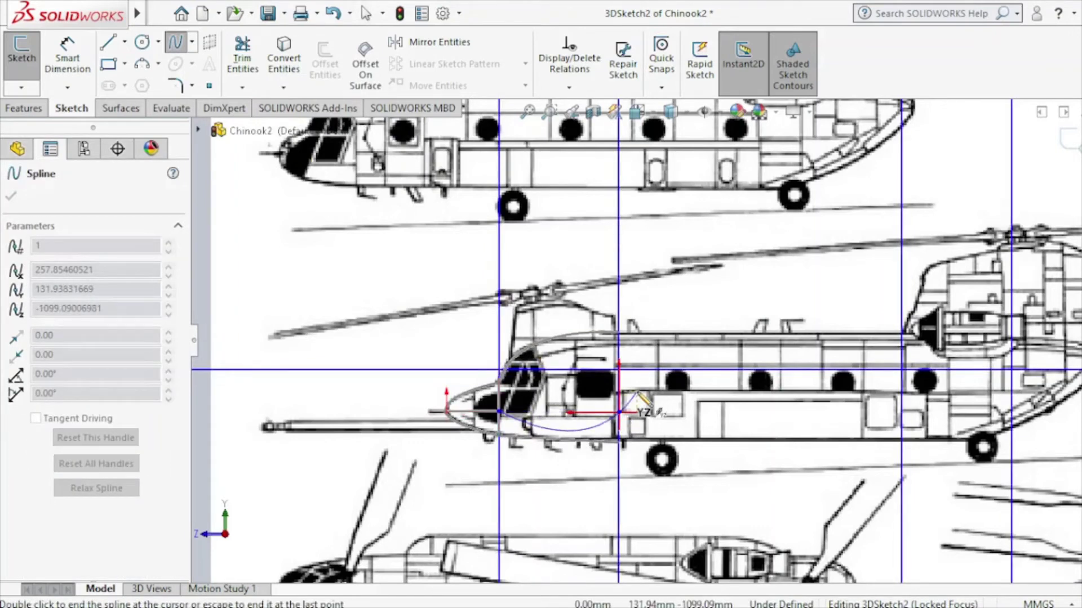
{"action": "key", "text": "Escape"}
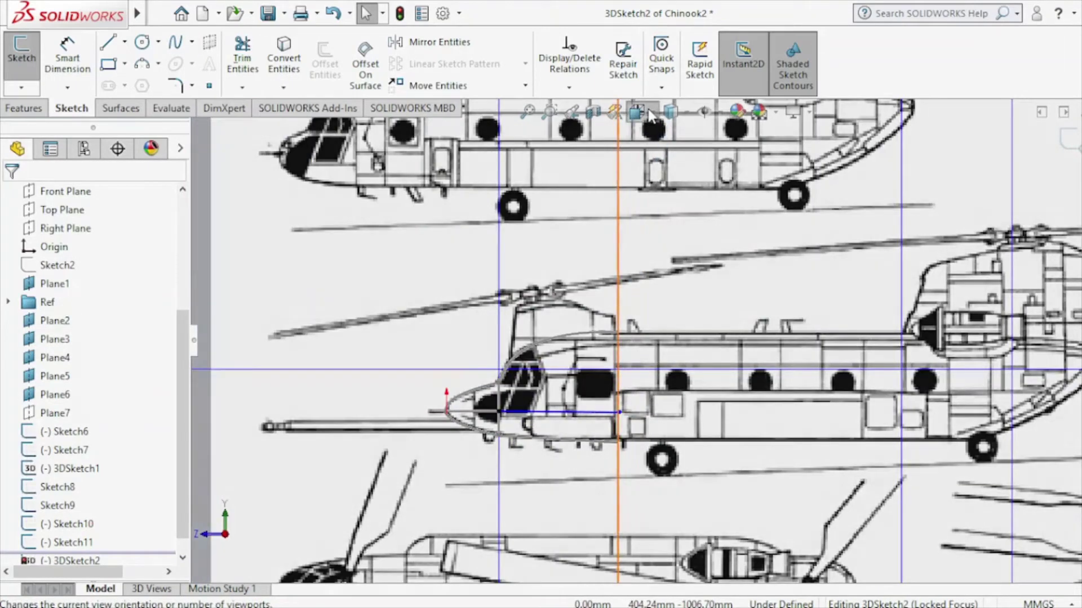
View normal to Plane1 and drag the spline's end onto the nose outline.
{"action": "left_click", "coordinate": [647, 112]}
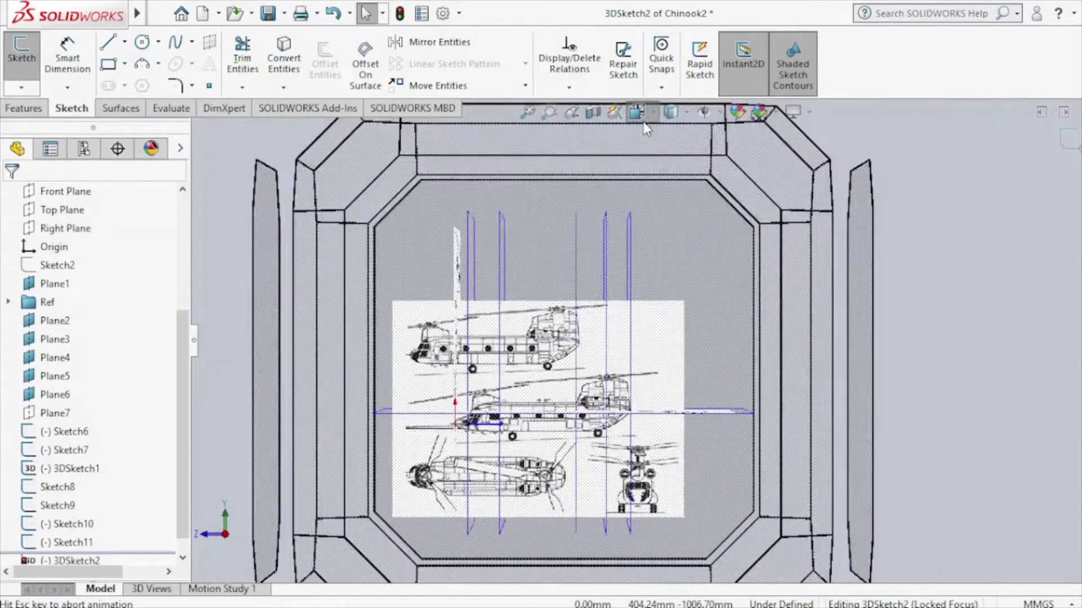
{"action": "left_click", "coordinate": [562, 244]}
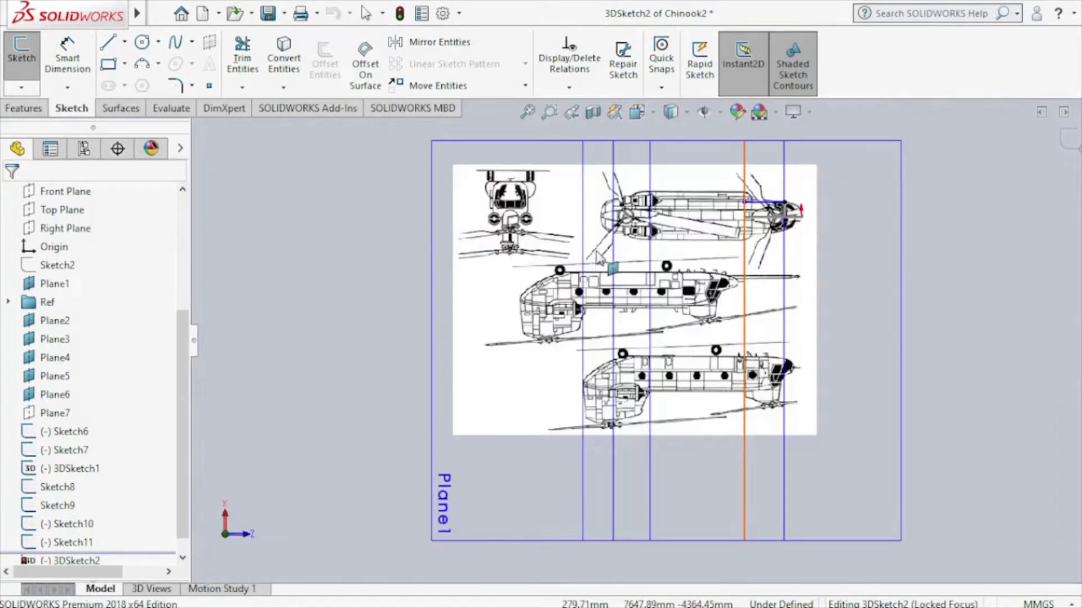
{"action": "scroll", "coordinate": [777, 219], "scroll_direction": "down", "scroll_amount": 1}
{"action": "scroll", "coordinate": [777, 220], "scroll_direction": "down", "scroll_amount": 2}
{"action": "scroll", "coordinate": [778, 223], "scroll_direction": "down", "scroll_amount": 2}
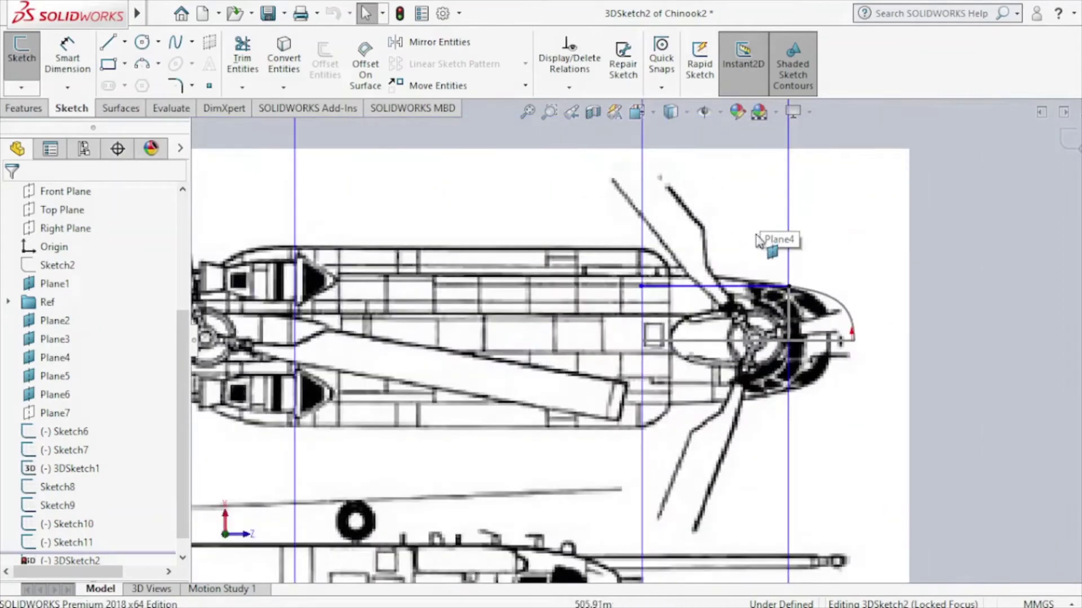
{"action": "scroll", "coordinate": [778, 222], "scroll_direction": "down", "scroll_amount": 2}
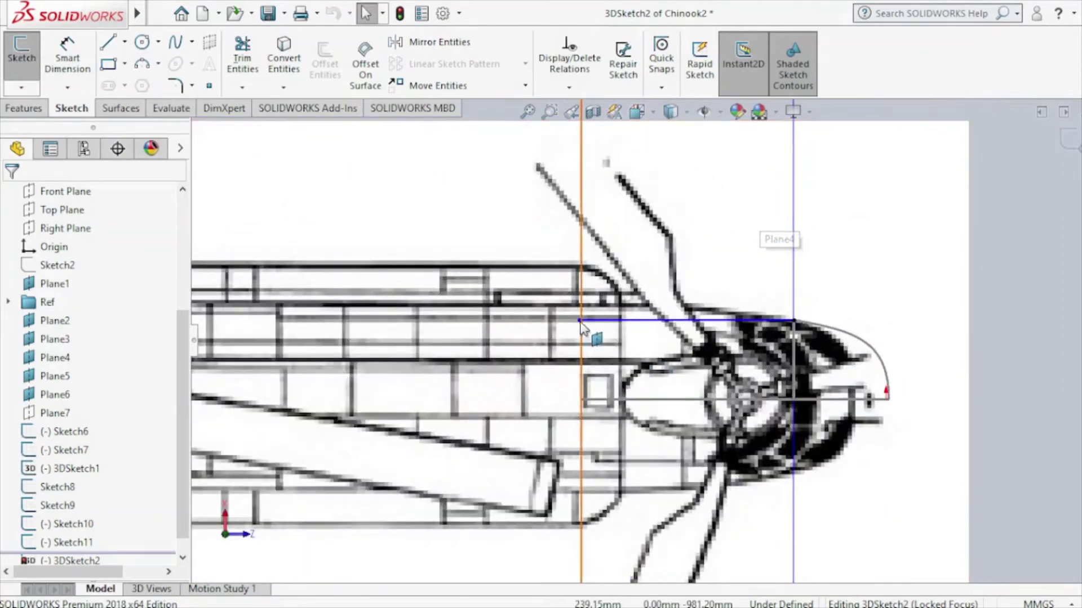
{"action": "left_click_drag", "start_coordinate": [580, 321], "coordinate": [586, 304]}
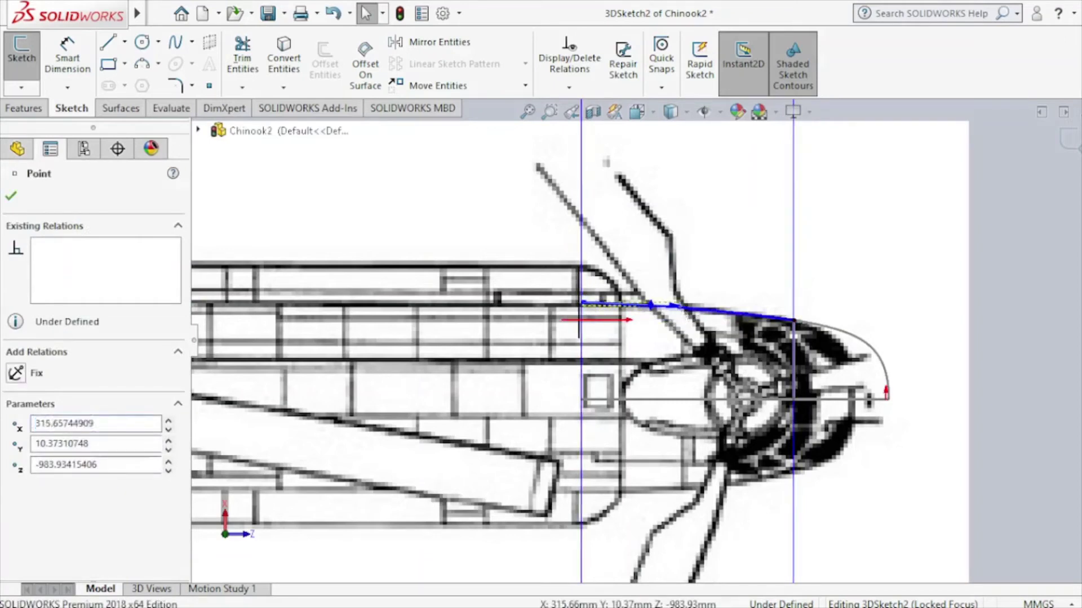
Constrain the spline's end point On Plane with Plane3 and close 3DSketch2.
{"action": "left_click", "coordinate": [583, 309]}
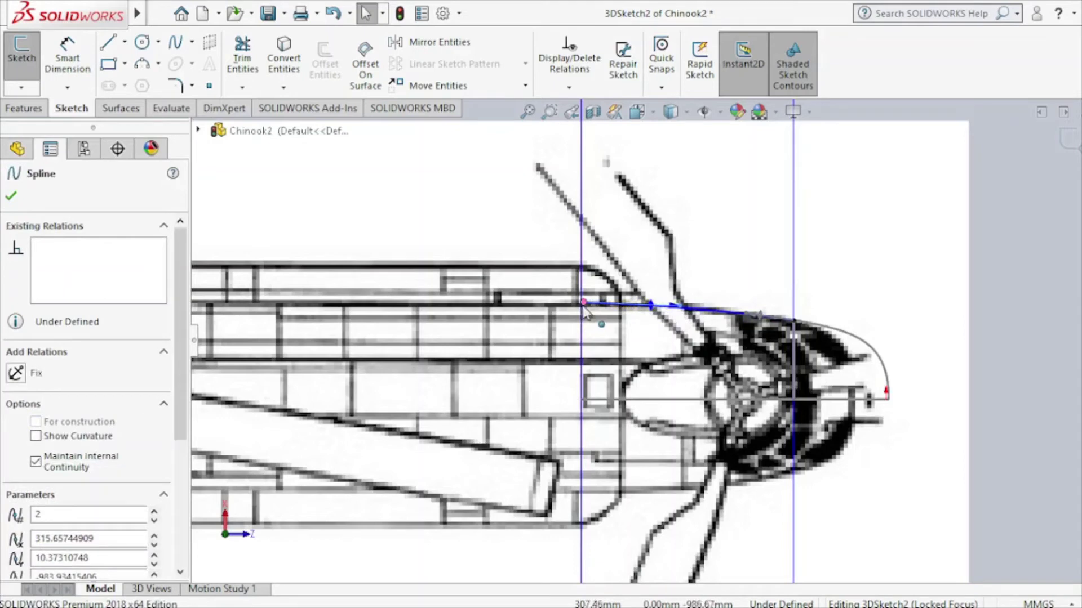
{"action": "left_click", "coordinate": [584, 308]}
{"action": "left_click", "coordinate": [50, 148]}
{"action": "left_click", "coordinate": [51, 248], "text": "ctrl"}
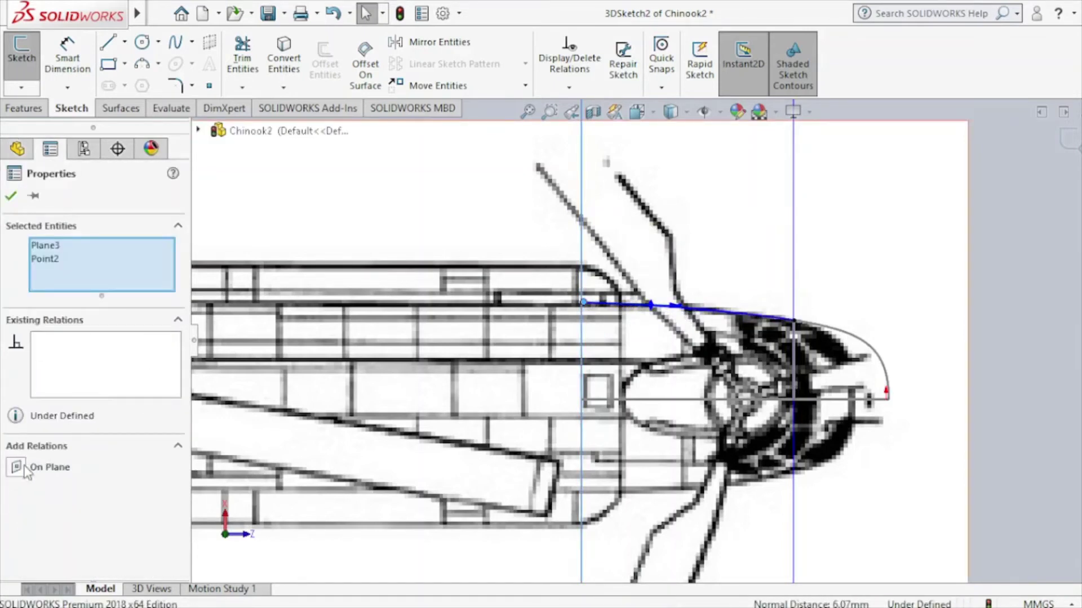
{"action": "left_click", "coordinate": [23, 467]}
{"action": "left_click", "coordinate": [11, 196]}
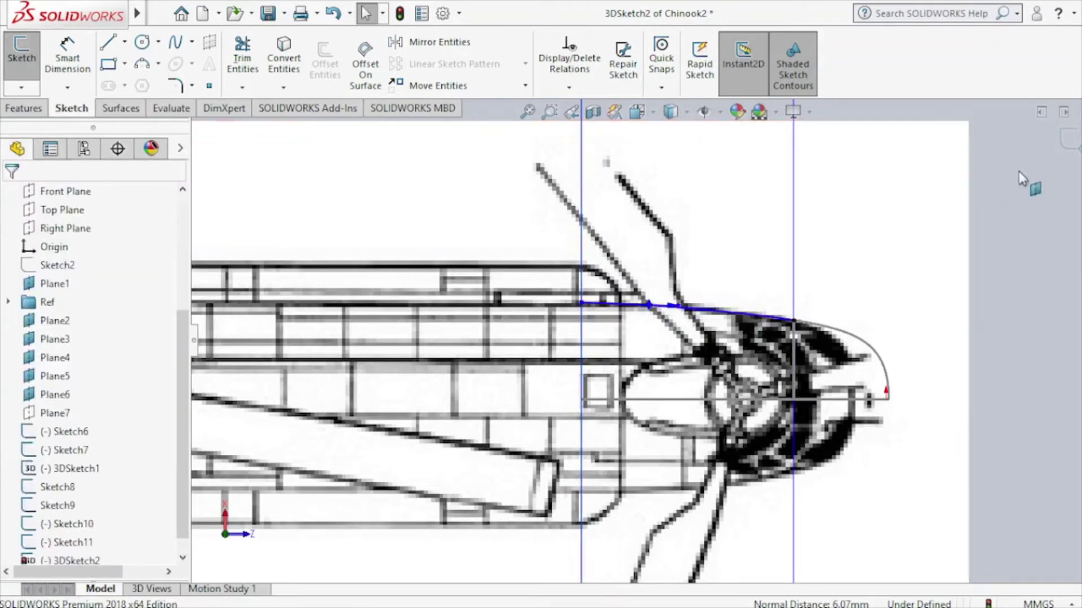
{"action": "left_click", "coordinate": [1068, 140]}
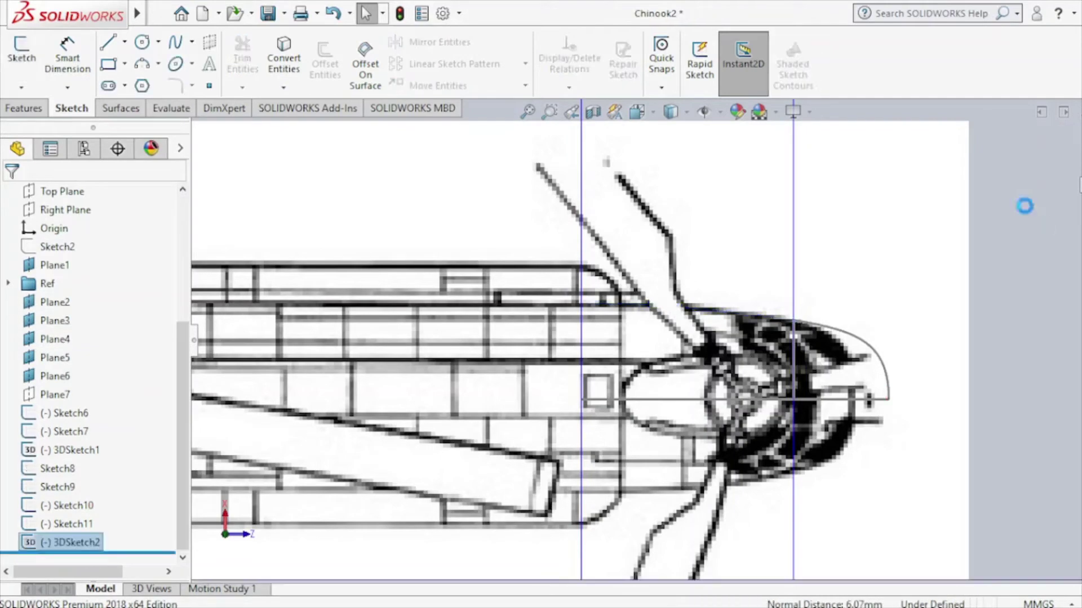
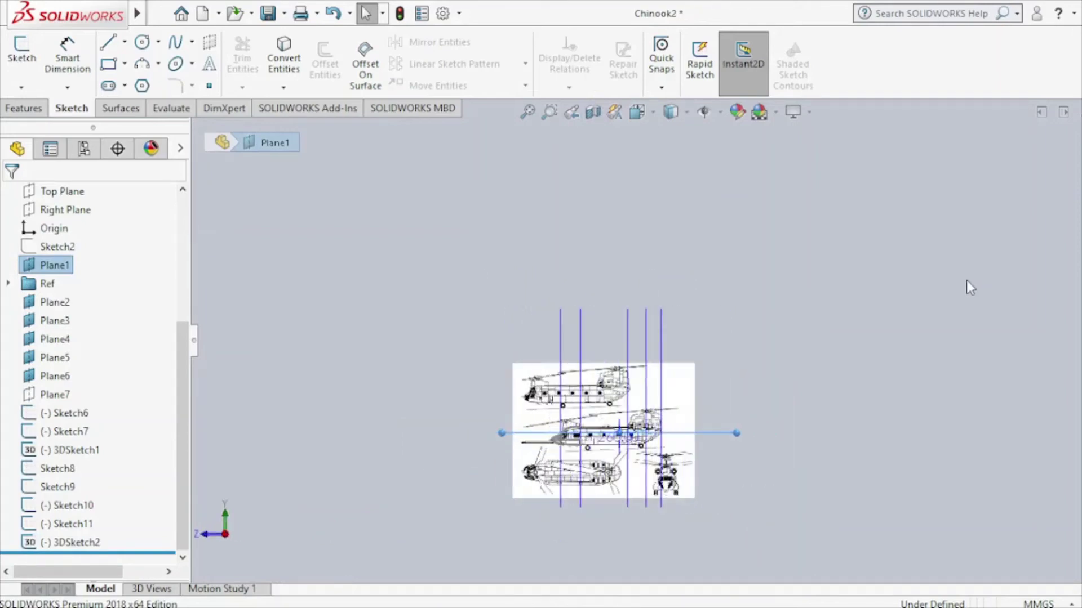
Hide Plane2.
{"action": "scroll", "coordinate": [620, 442], "scroll_direction": "down", "scroll_amount": 2}
{"action": "scroll", "coordinate": [620, 443], "scroll_direction": "down", "scroll_amount": 3}
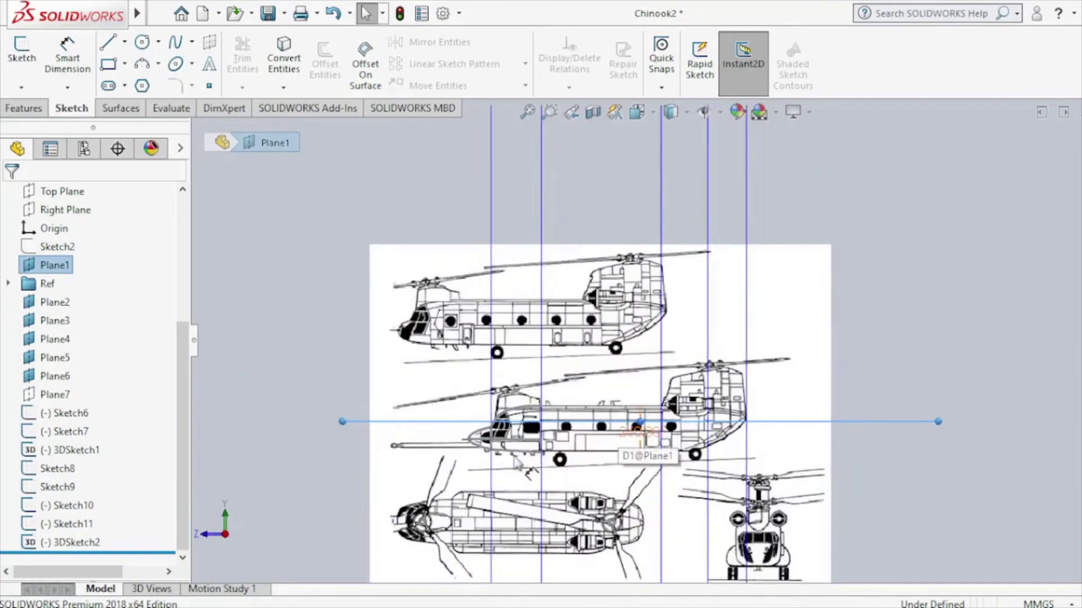
{"action": "left_click", "coordinate": [492, 474]}
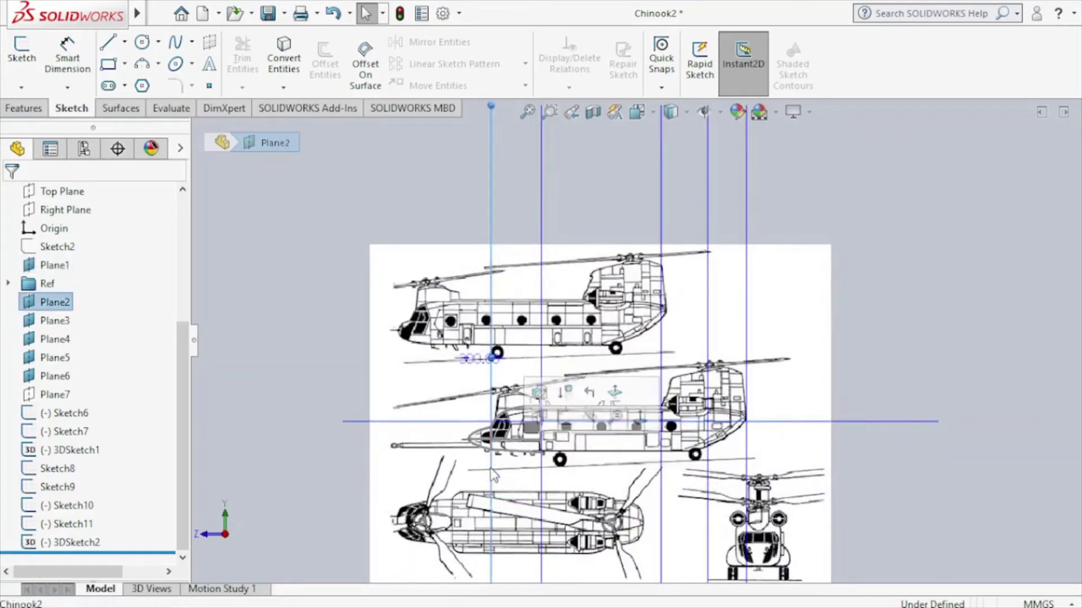
{"action": "left_click", "coordinate": [589, 424]}
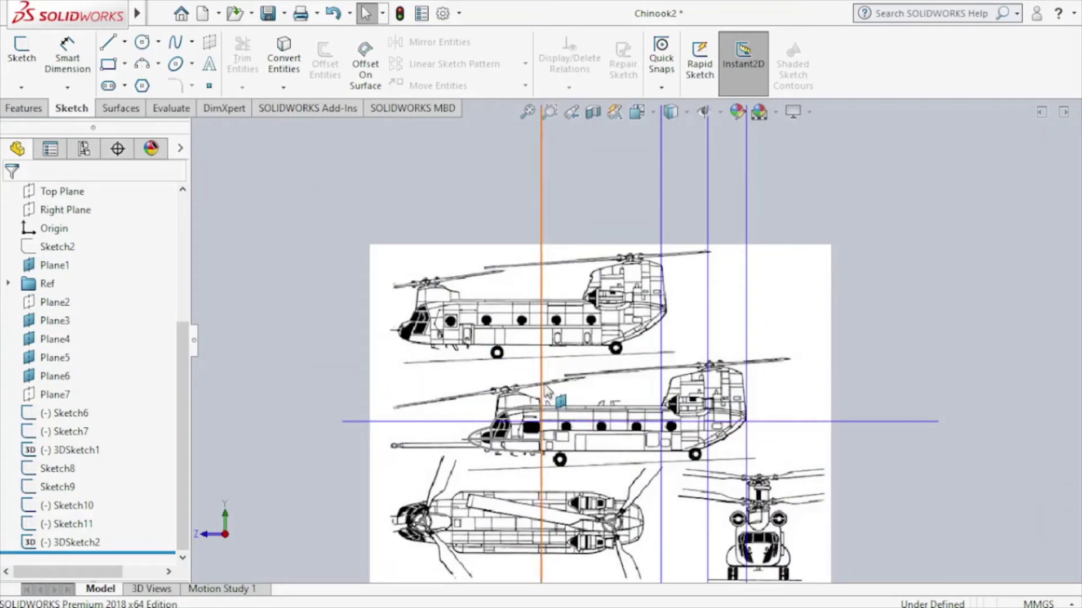
Start a sketch on Plane3 and place a spline's first point.
{"action": "left_click", "coordinate": [544, 386]}
{"action": "left_click", "coordinate": [630, 348]}
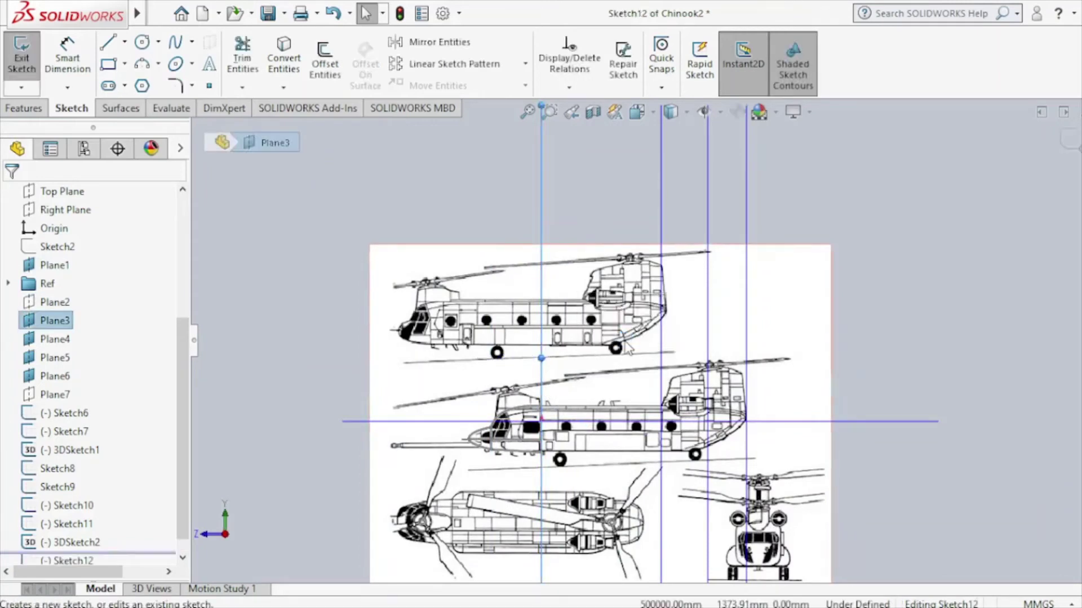
{"action": "left_click", "coordinate": [175, 42]}
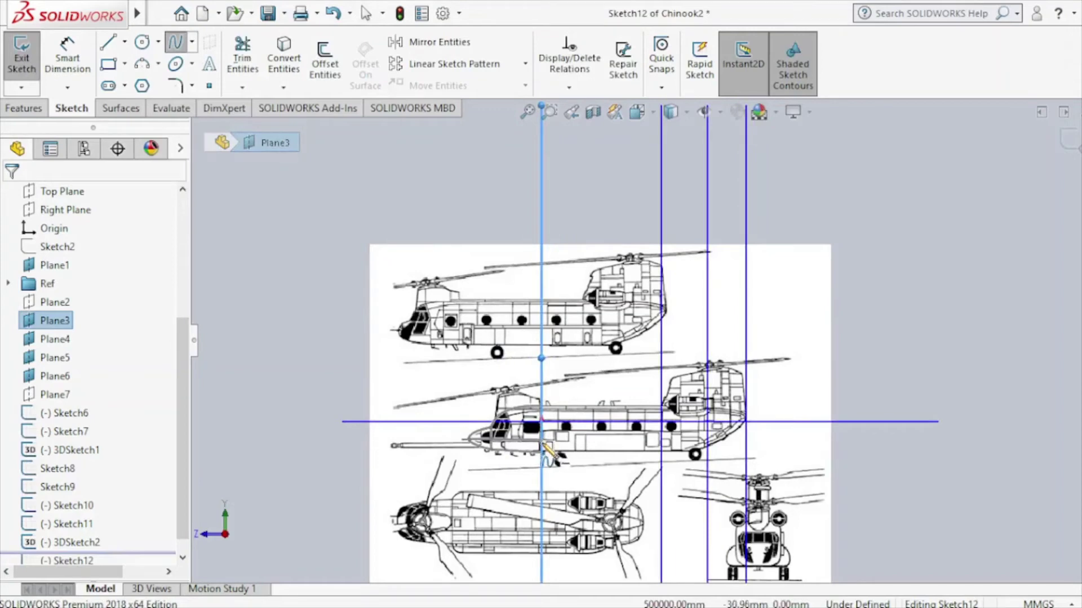
{"action": "middle_click_drag", "start_coordinate": [543, 444], "coordinate": [589, 444]}
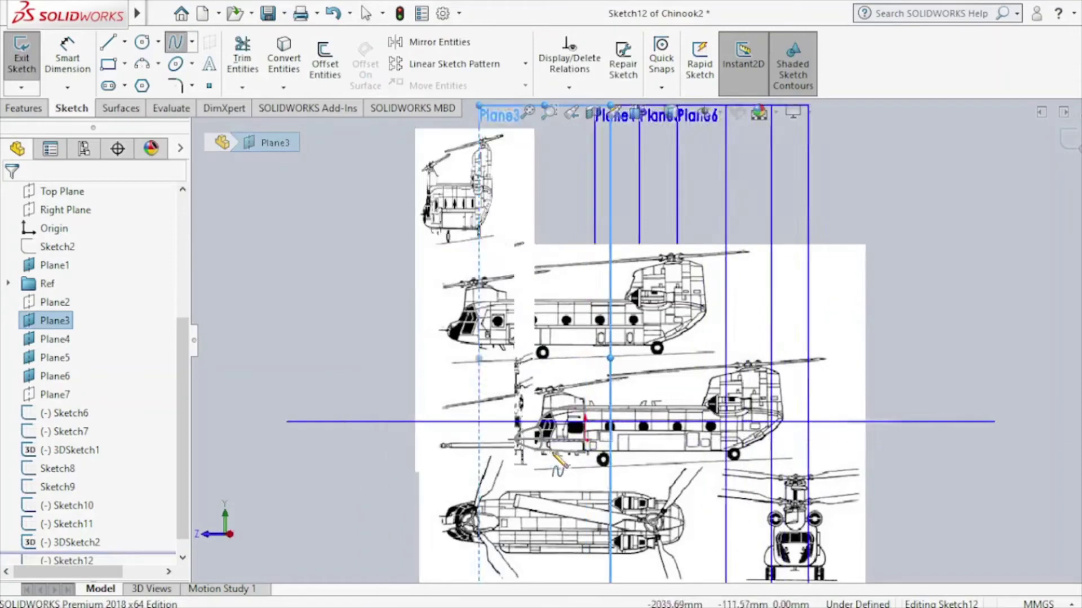
{"action": "left_click", "coordinate": [585, 442]}
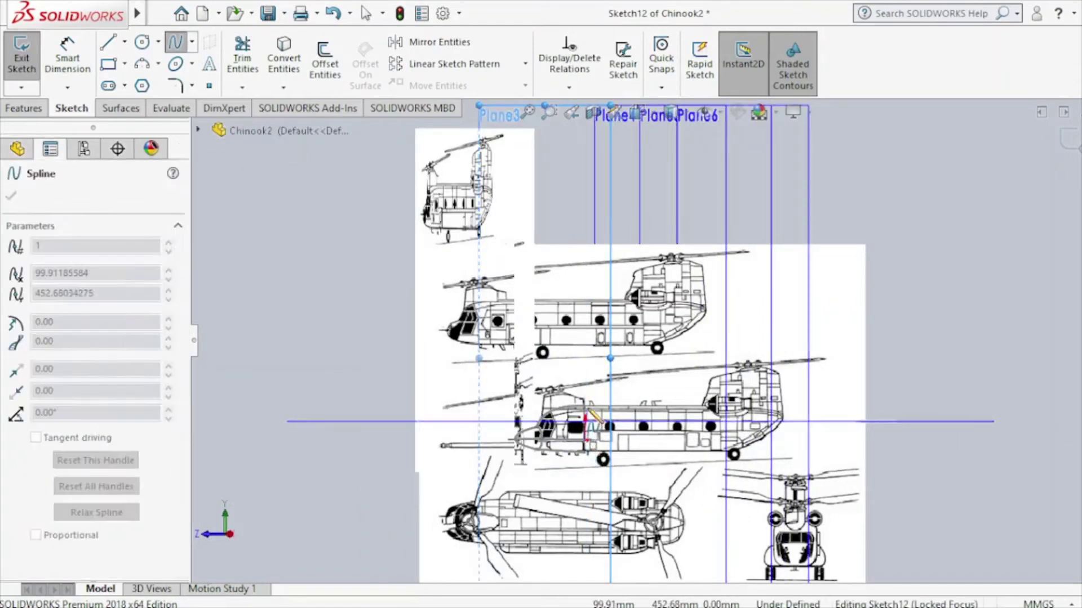
{"action": "key", "text": "Escape"}
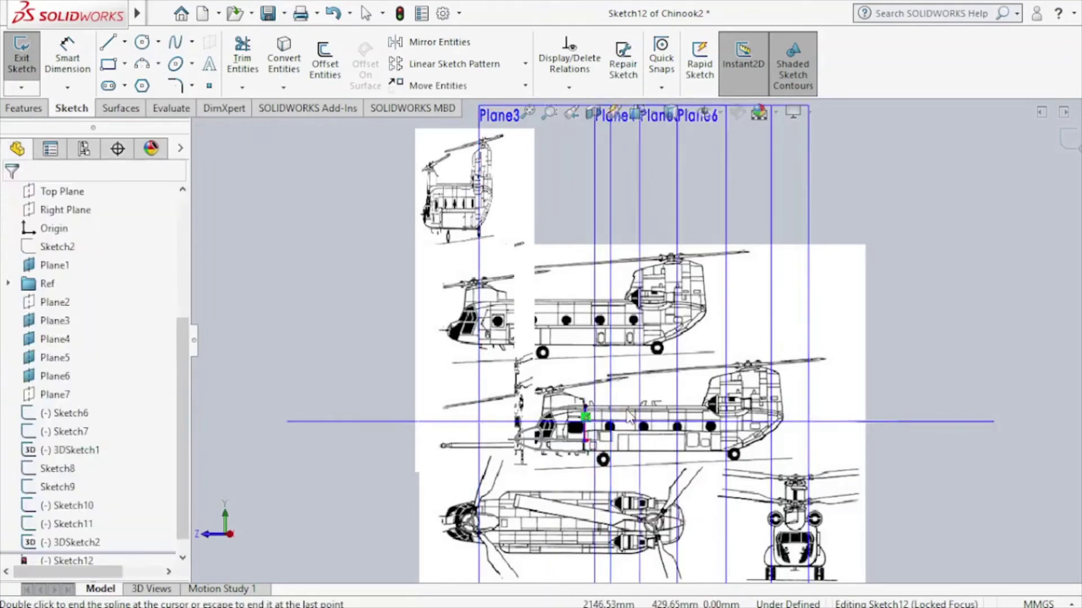
In Front view, arch the spline over the cockpit outline and exit Sketch12.
{"action": "left_click", "coordinate": [641, 116]}
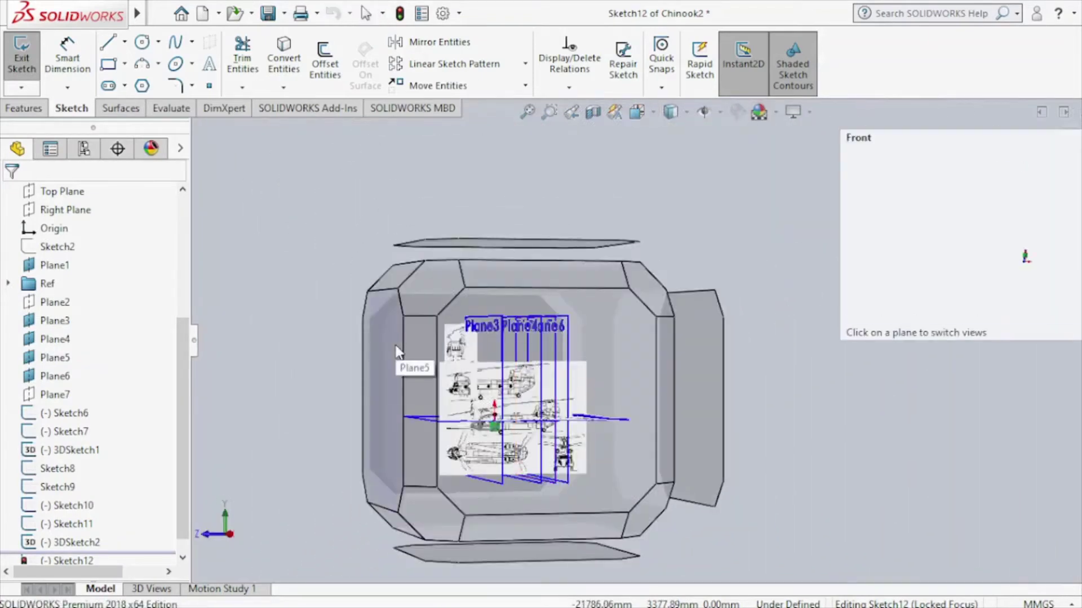
{"action": "left_click", "coordinate": [398, 353]}
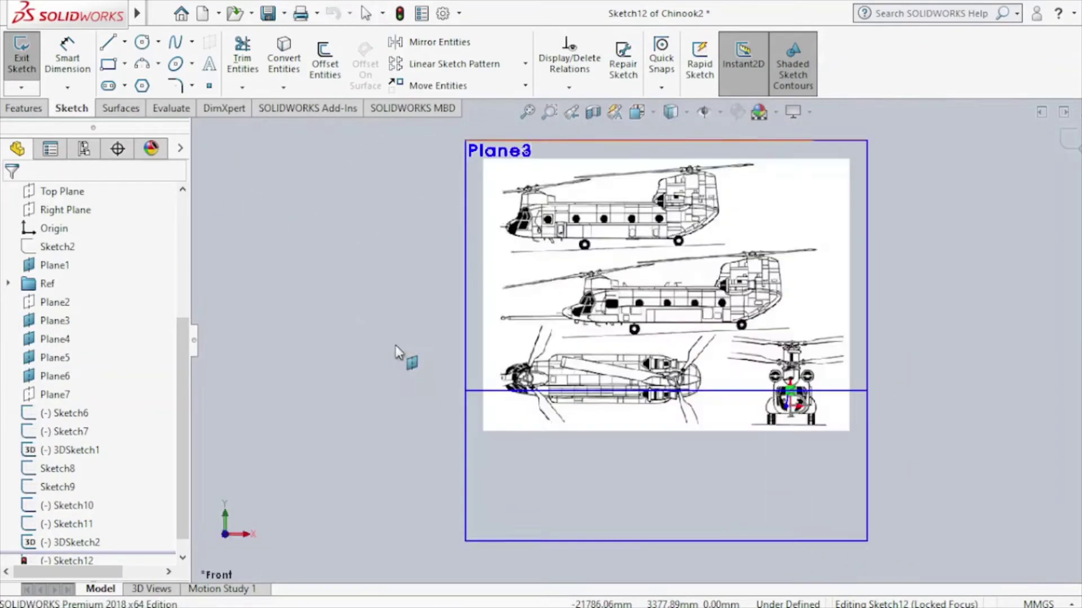
{"action": "scroll", "coordinate": [810, 397], "scroll_direction": "down", "scroll_amount": 2}
{"action": "scroll", "coordinate": [766, 408], "scroll_direction": "down", "scroll_amount": 3}
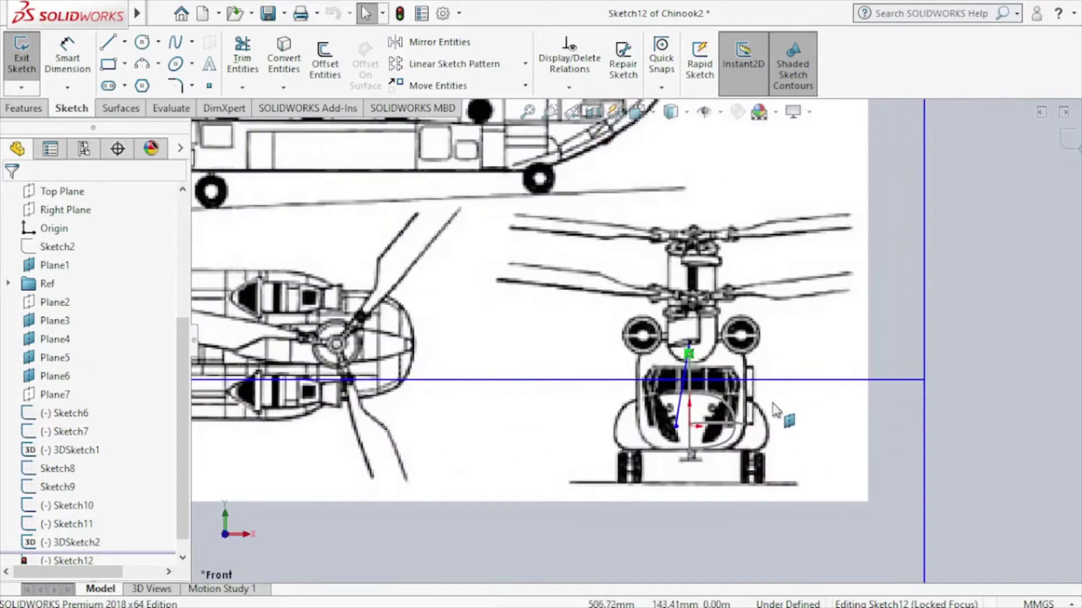
{"action": "scroll", "coordinate": [760, 410], "scroll_direction": "down", "scroll_amount": 2}
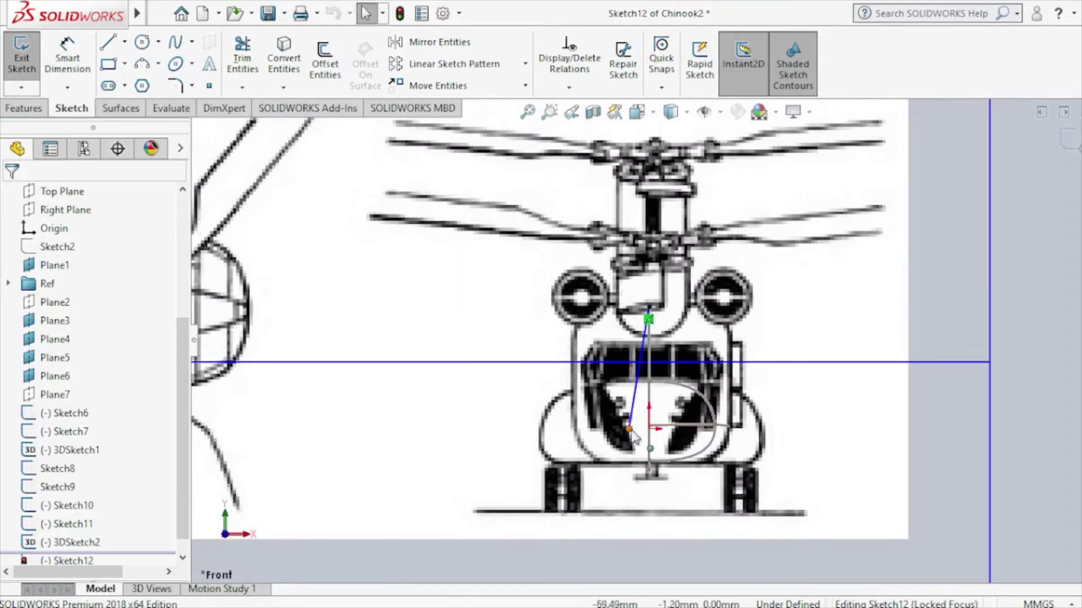
{"action": "left_click_drag", "start_coordinate": [640, 430], "coordinate": [730, 429]}
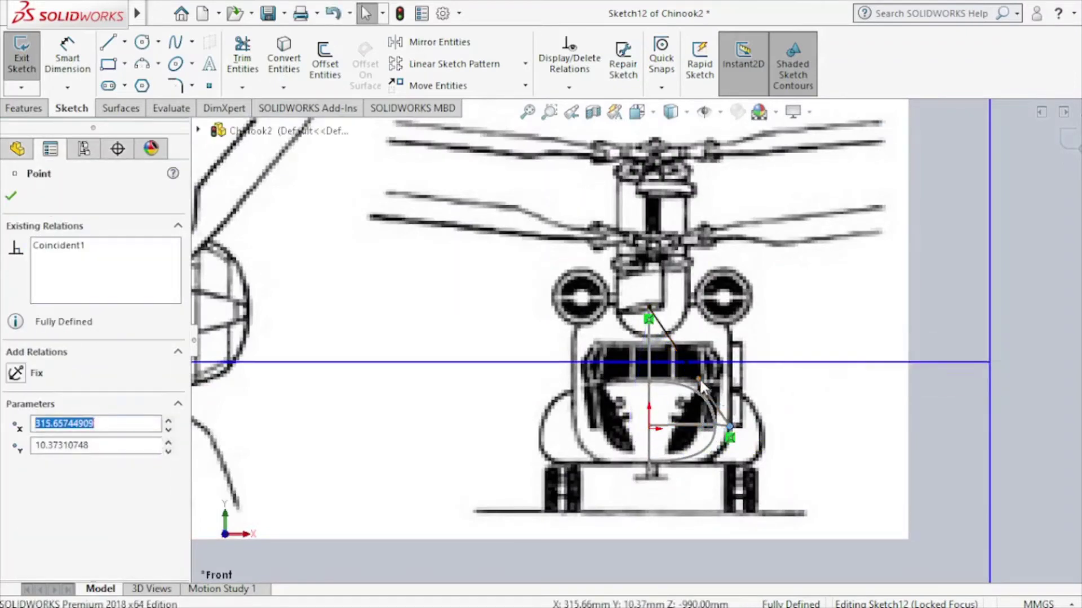
{"action": "left_click_drag", "start_coordinate": [720, 374], "coordinate": [735, 336]}
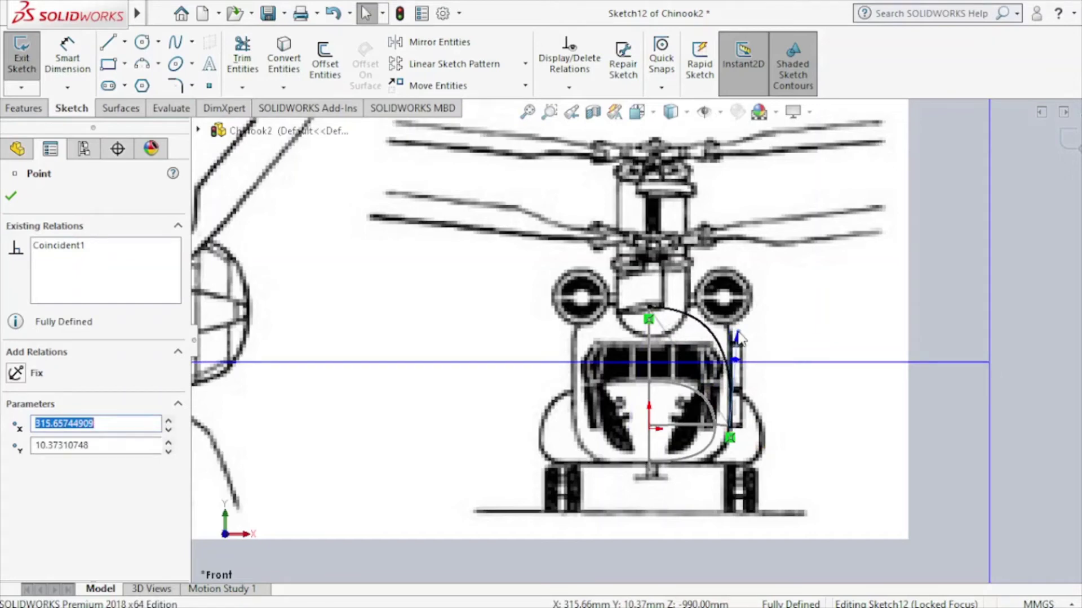
{"action": "left_click", "coordinate": [733, 338]}
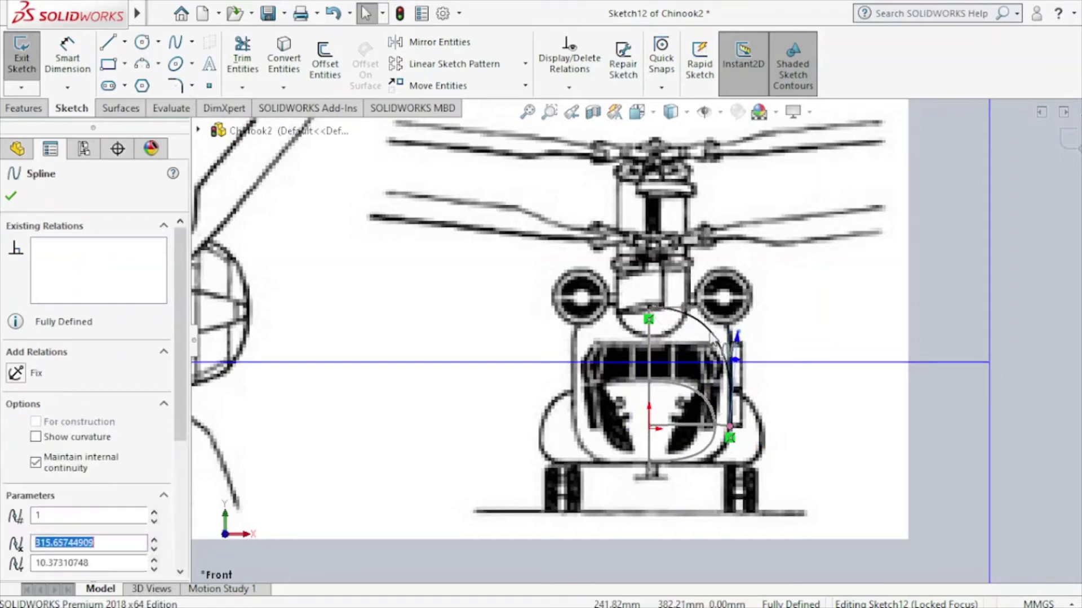
{"action": "left_click", "coordinate": [698, 309]}
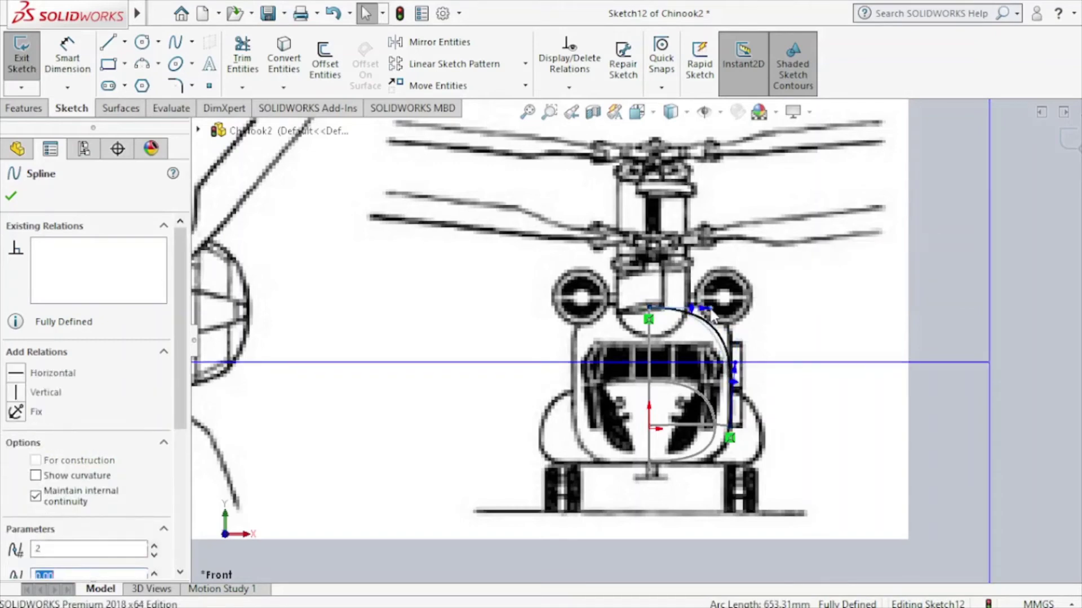
{"action": "left_click", "coordinate": [1070, 142]}
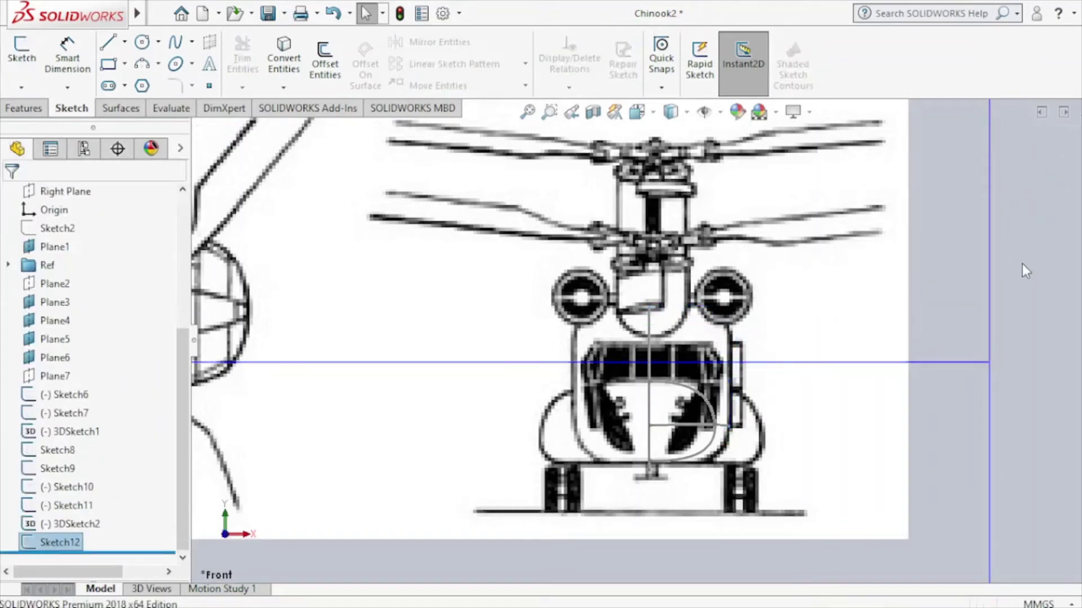
Switch to the side view and start a spline sketch on Plane3.
{"action": "key", "text": "z"}
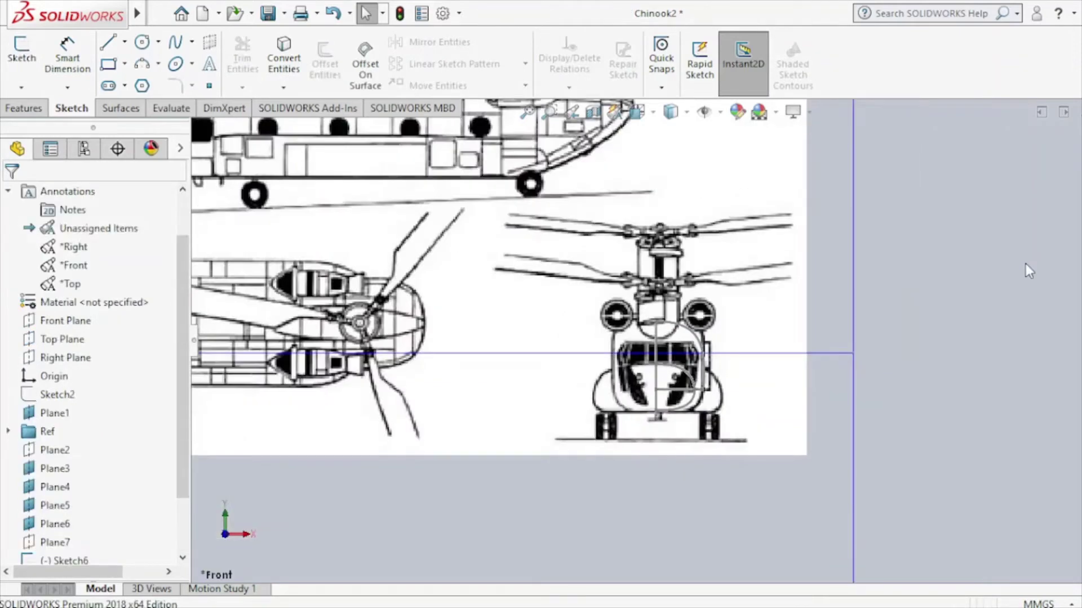
{"action": "key", "text": "ctrl+4"}
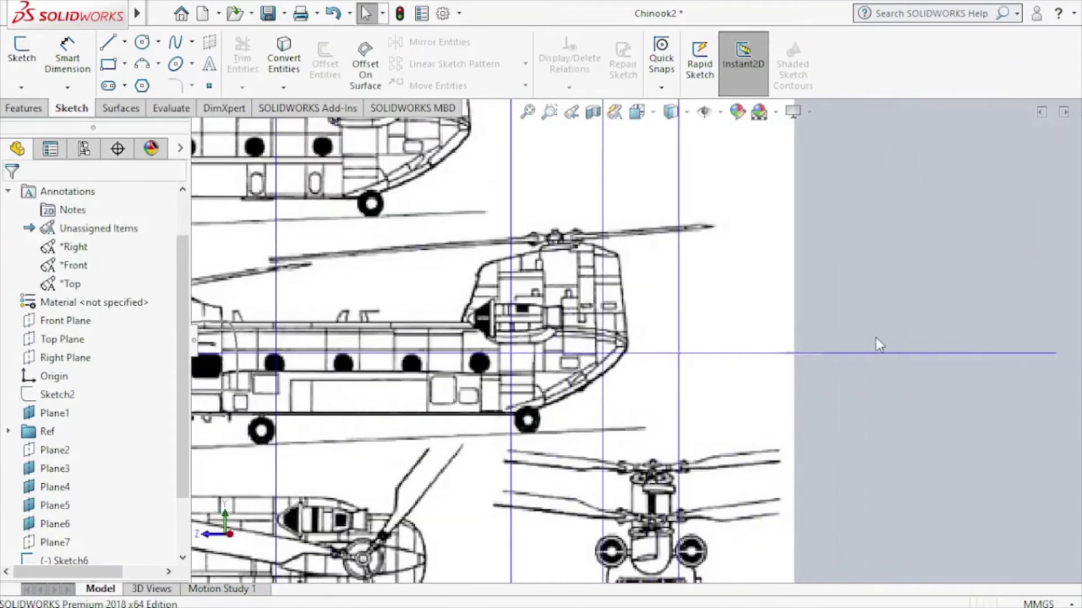
{"action": "key", "text": "z"}
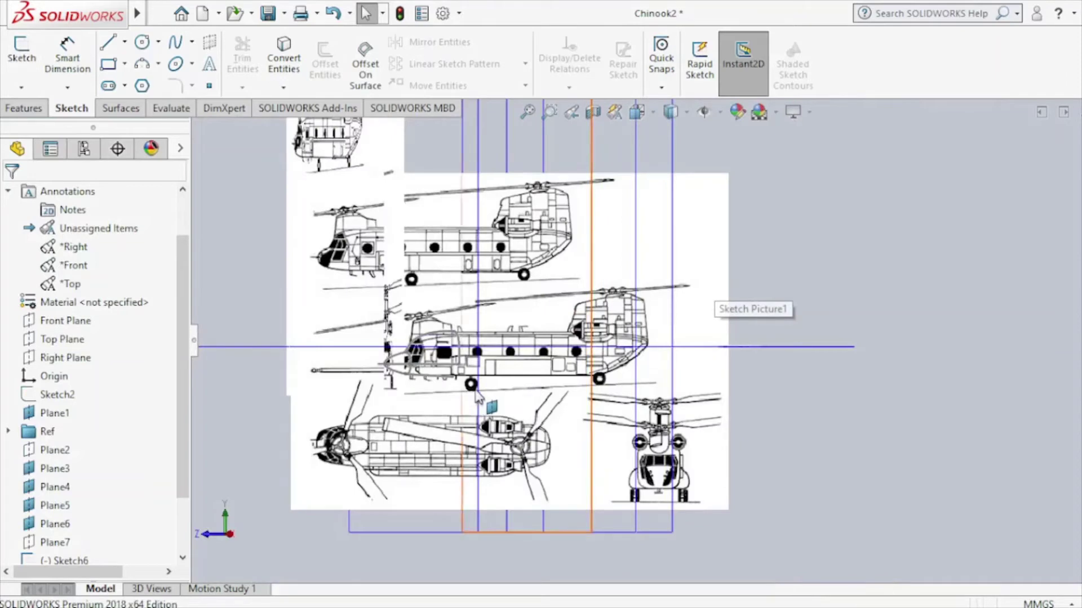
{"action": "key", "text": "z"}
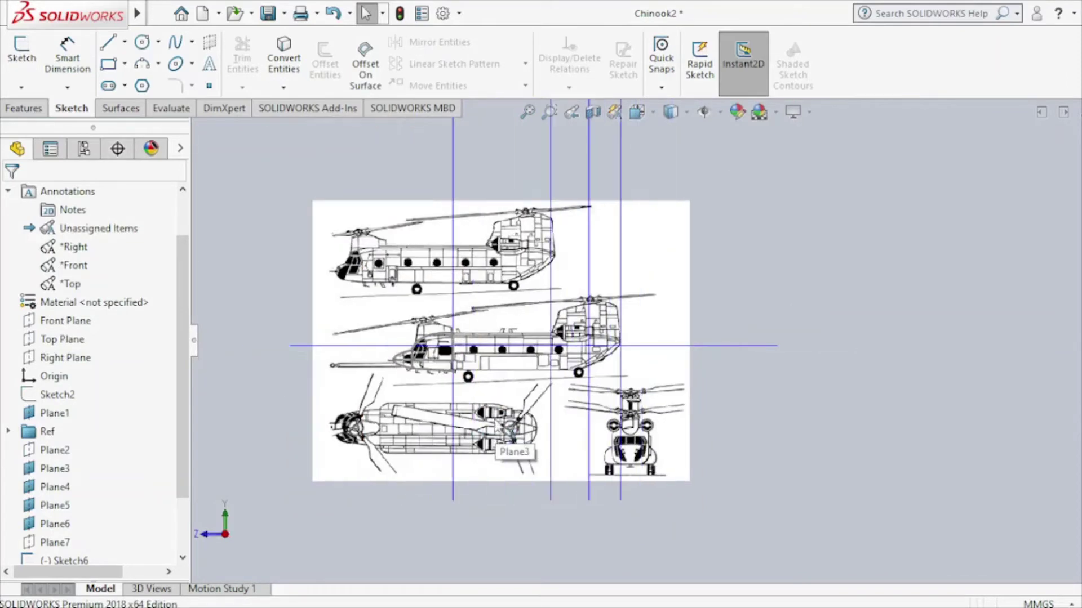
{"action": "left_click", "coordinate": [455, 411]}
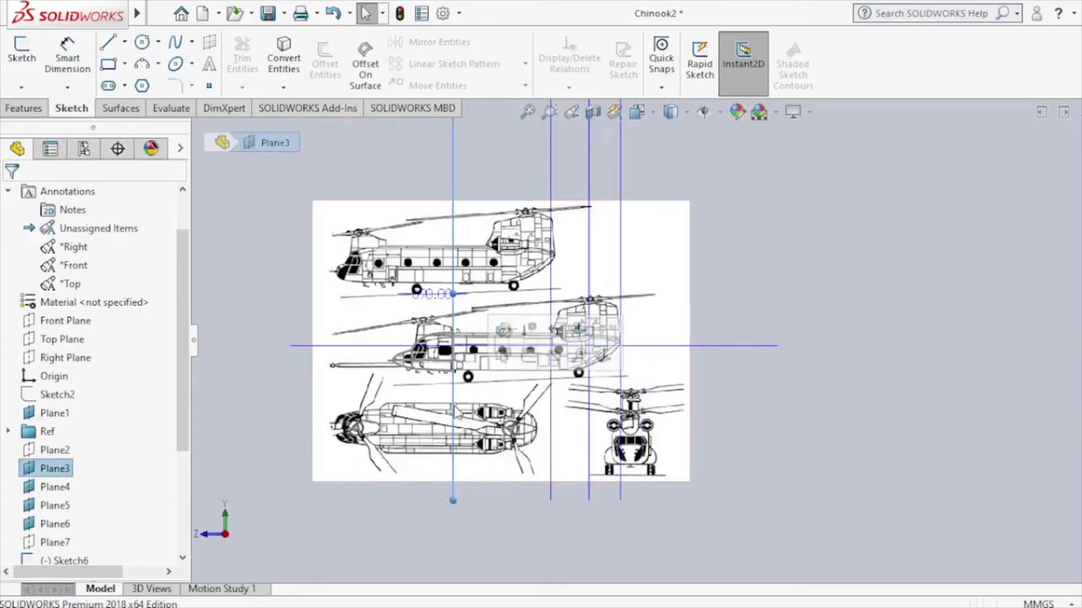
{"action": "left_click", "coordinate": [527, 356]}
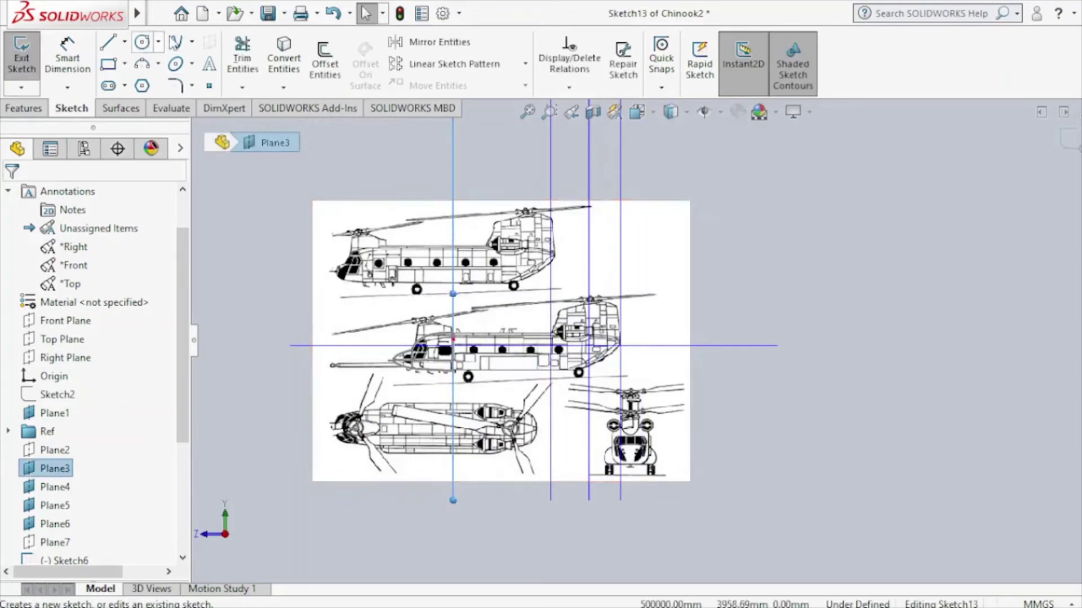
{"action": "left_click", "coordinate": [175, 42]}
{"action": "scroll", "coordinate": [531, 341], "scroll_direction": "down", "scroll_amount": 2}
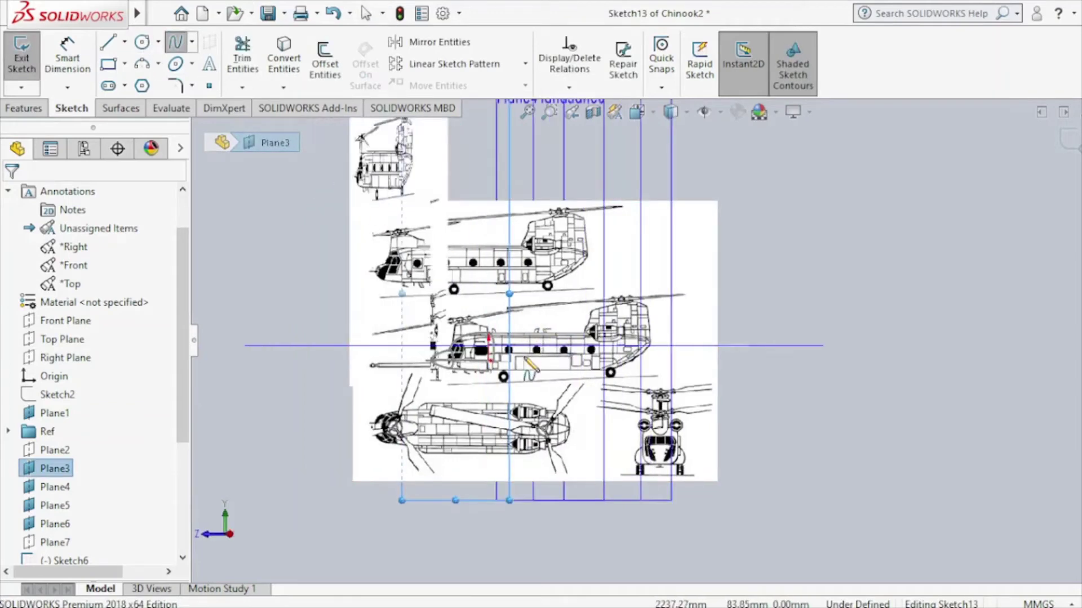
{"action": "scroll", "coordinate": [513, 367], "scroll_direction": "down", "scroll_amount": 3}
{"action": "scroll", "coordinate": [496, 389], "scroll_direction": "down", "scroll_amount": 1}
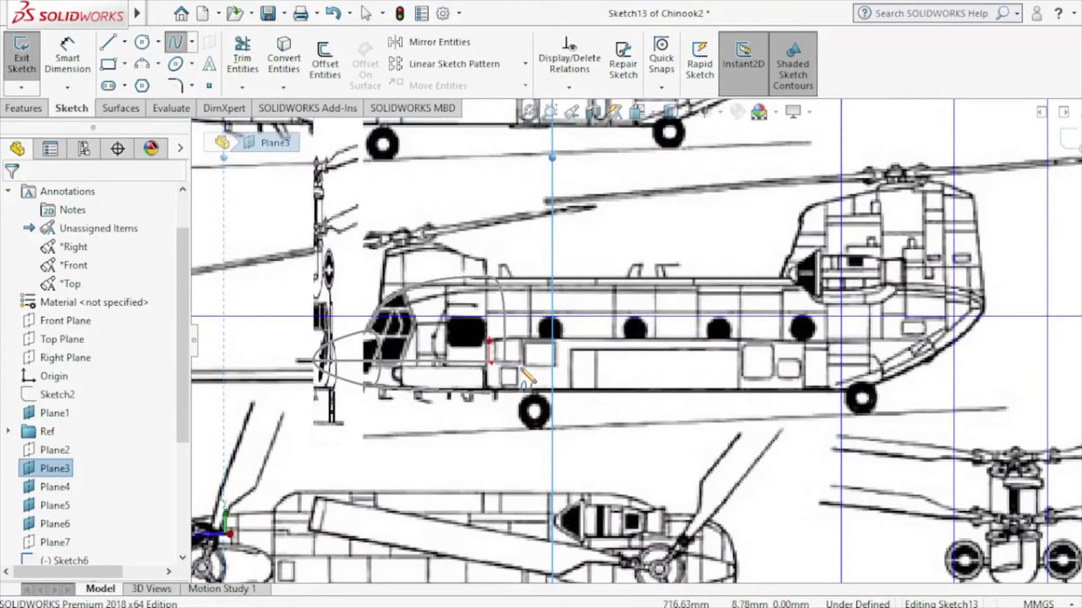
Draw a short two-point spline near the fuselage bottom.
{"action": "left_click", "coordinate": [492, 393]}
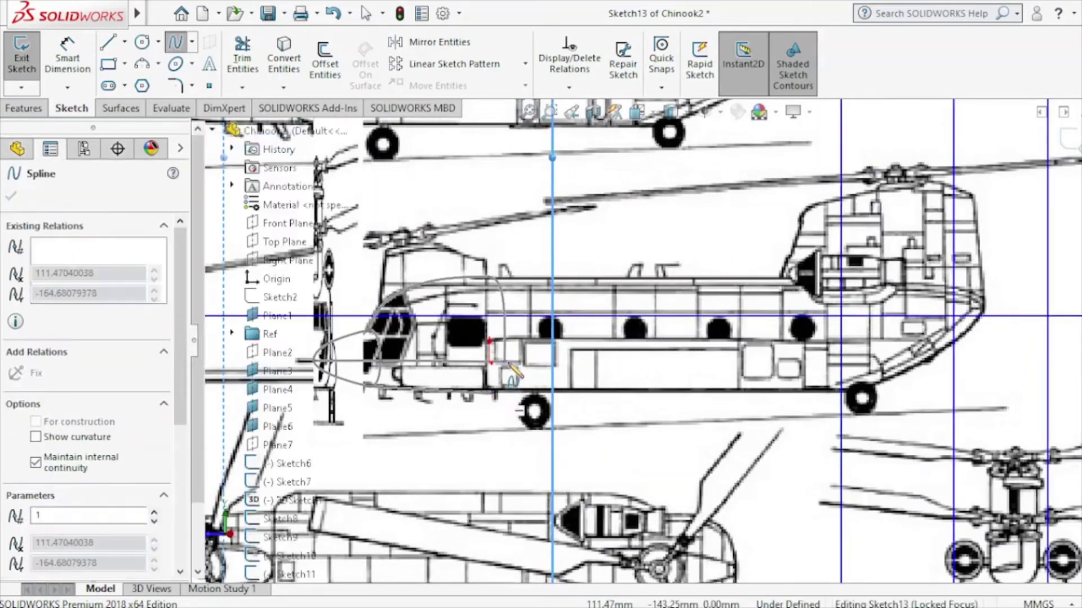
{"action": "left_click", "coordinate": [504, 365]}
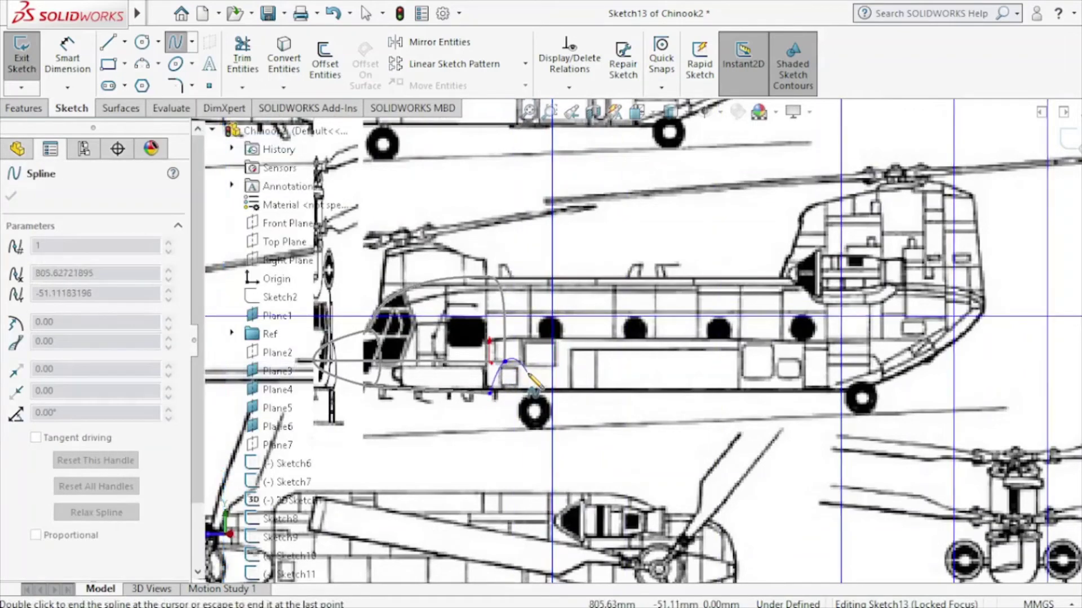
{"action": "key", "text": "Escape"}
{"action": "scroll", "coordinate": [749, 375], "scroll_direction": "up", "scroll_amount": 2}
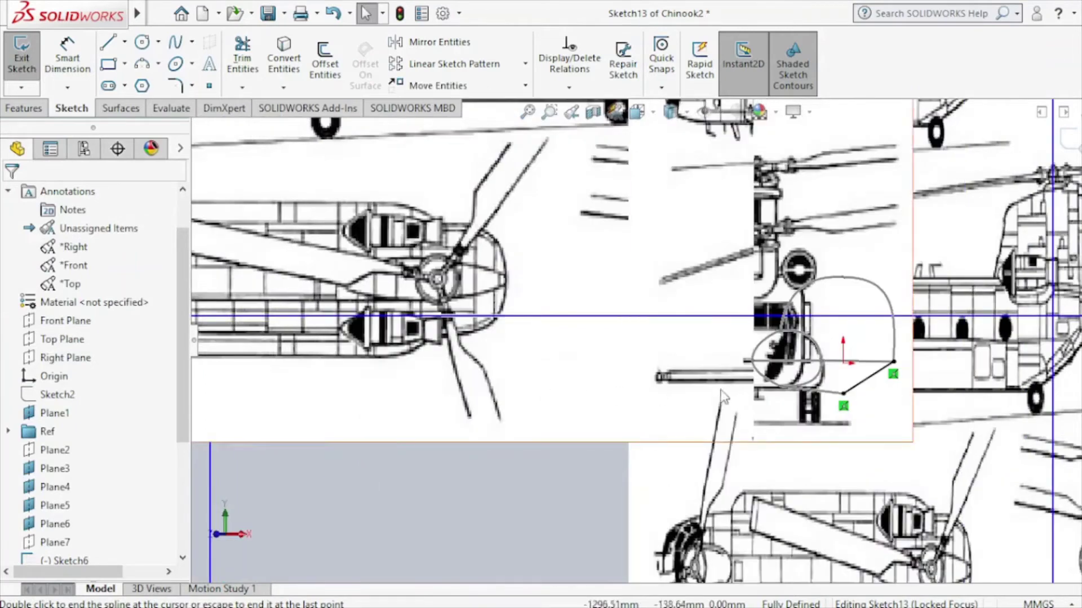
{"action": "scroll", "coordinate": [750, 375], "scroll_direction": "up", "scroll_amount": 2}
{"action": "scroll", "coordinate": [749, 375], "scroll_direction": "up", "scroll_amount": 2}
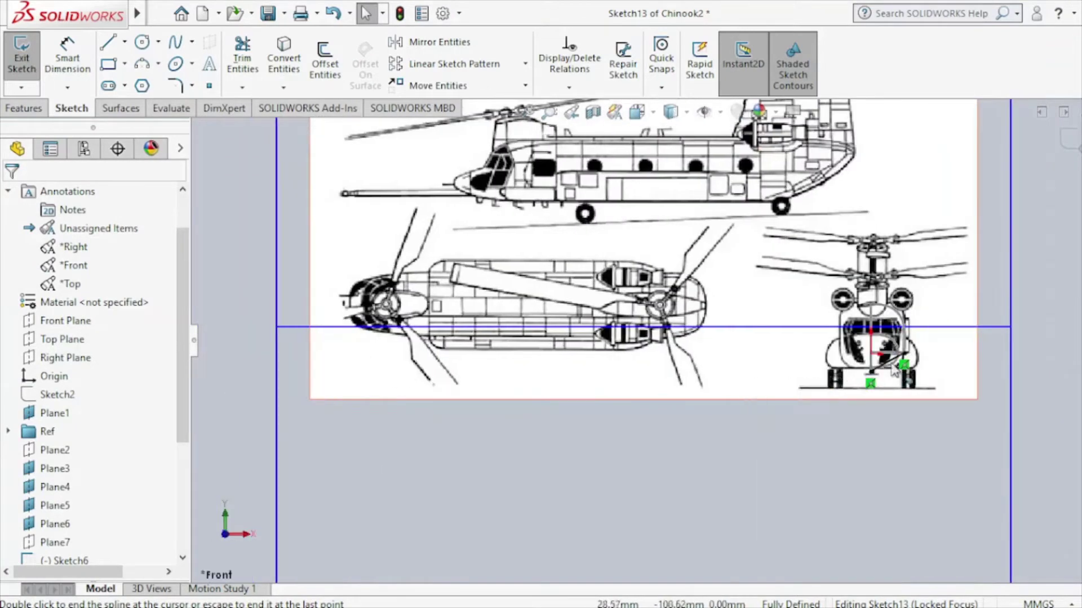
{"action": "scroll", "coordinate": [906, 367], "scroll_direction": "down", "scroll_amount": 5}
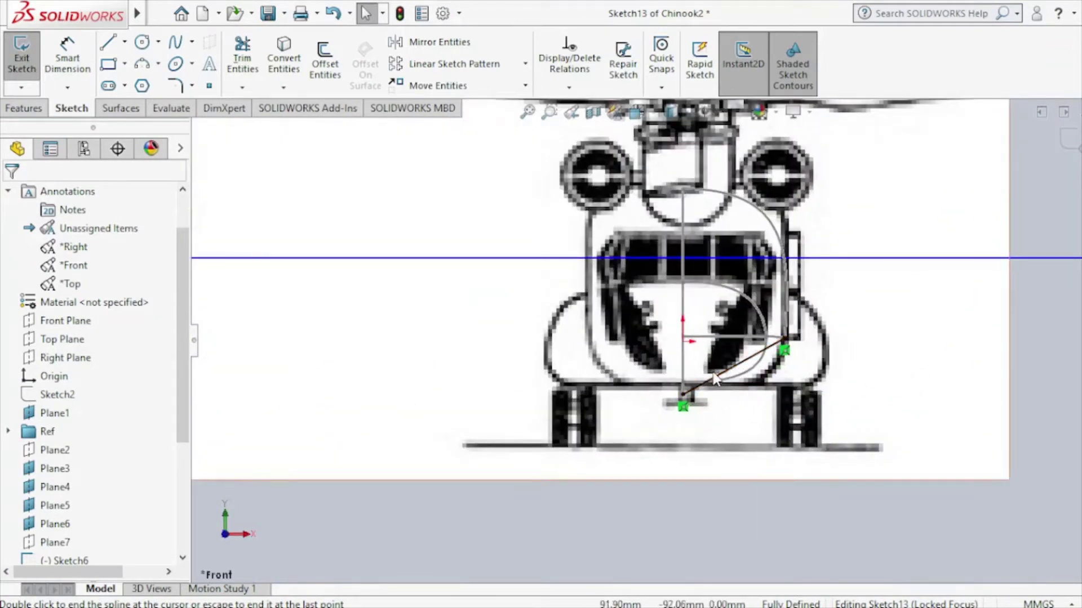
Bend the front-view spline toward the fuselage side and exit Sketch13.
{"action": "double_click", "coordinate": [731, 383]}
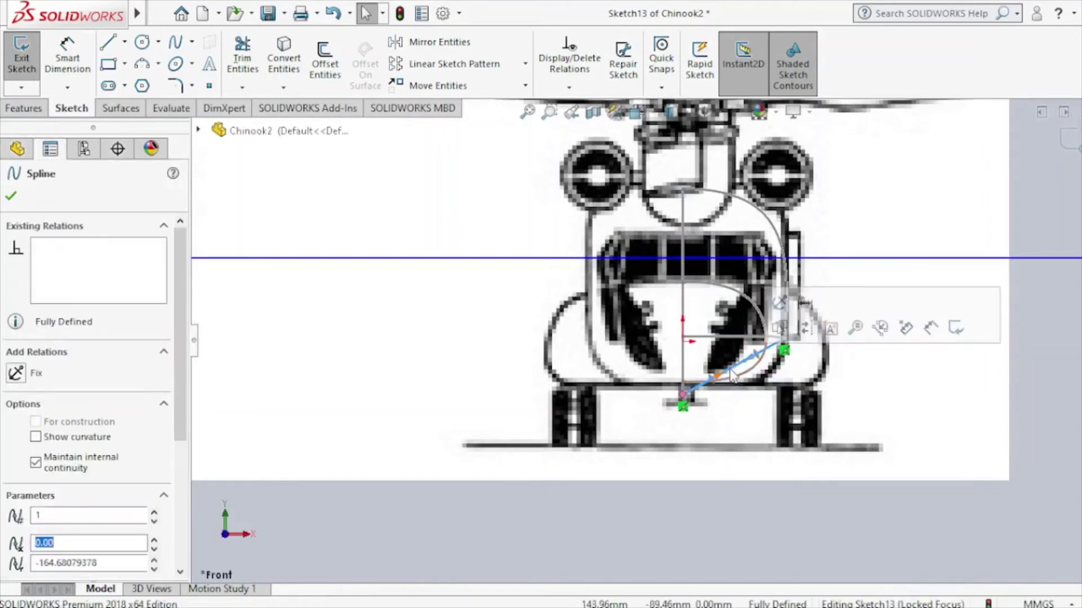
{"action": "left_click_drag", "start_coordinate": [784, 355], "coordinate": [787, 389]}
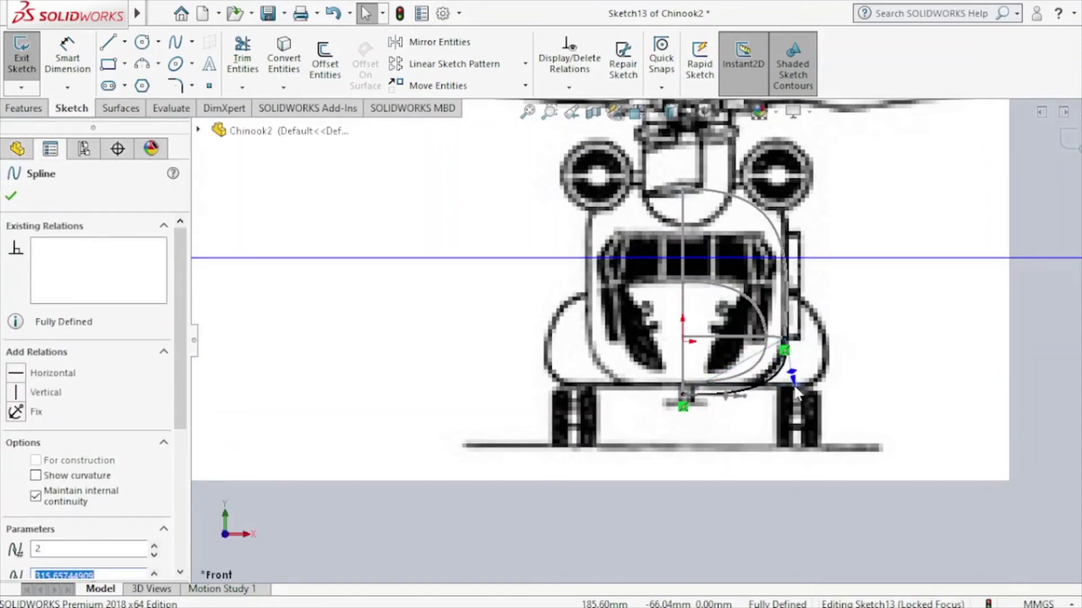
{"action": "left_click", "coordinate": [747, 393]}
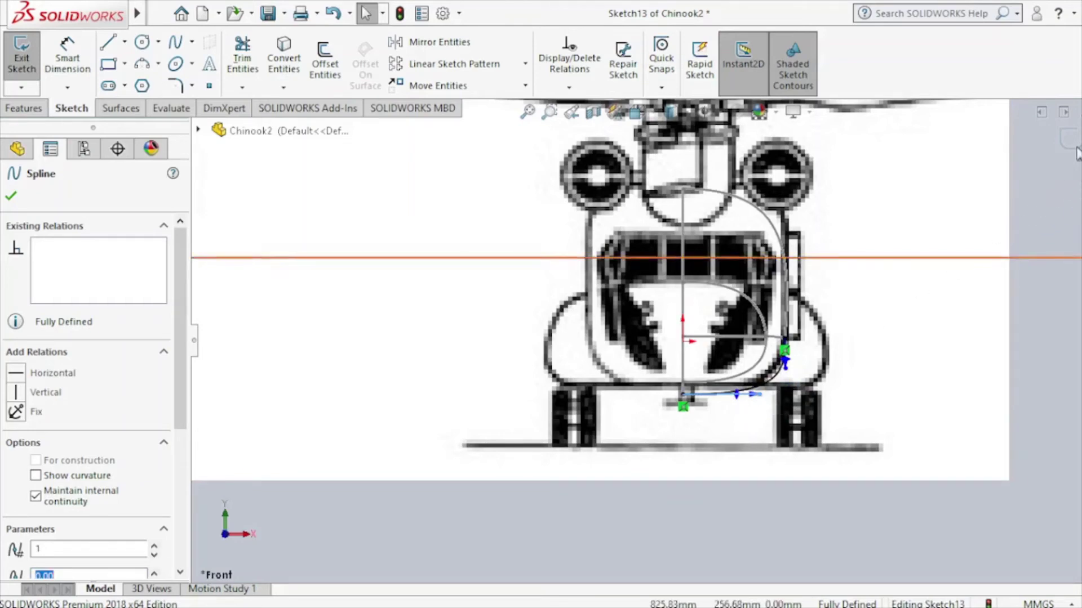
{"action": "left_click", "coordinate": [1075, 149]}
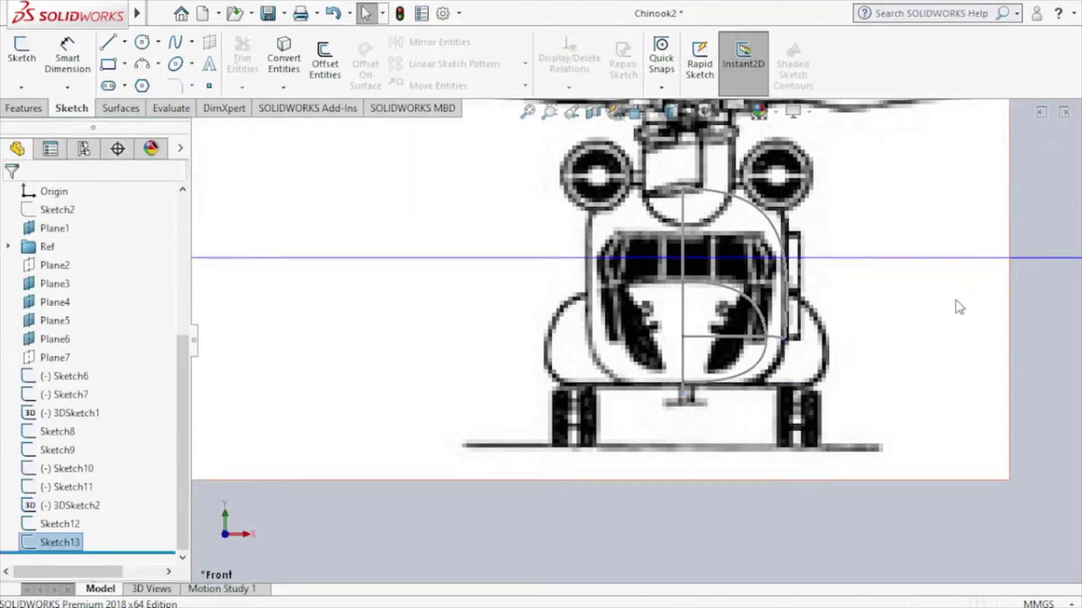
Zoom out to a square-on side view and collapse the Annotations folder.
{"action": "scroll", "coordinate": [955, 299], "scroll_direction": "up", "scroll_amount": 3}
{"action": "scroll", "coordinate": [956, 300], "scroll_direction": "up", "scroll_amount": 2}
{"action": "middle_click_drag", "start_coordinate": [956, 300], "coordinate": [854, 315]}
{"action": "scroll", "coordinate": [854, 315], "scroll_direction": "up", "scroll_amount": 1}
{"action": "scroll", "coordinate": [855, 315], "scroll_direction": "up", "scroll_amount": 2}
{"action": "scroll", "coordinate": [854, 315], "scroll_direction": "up", "scroll_amount": 1}
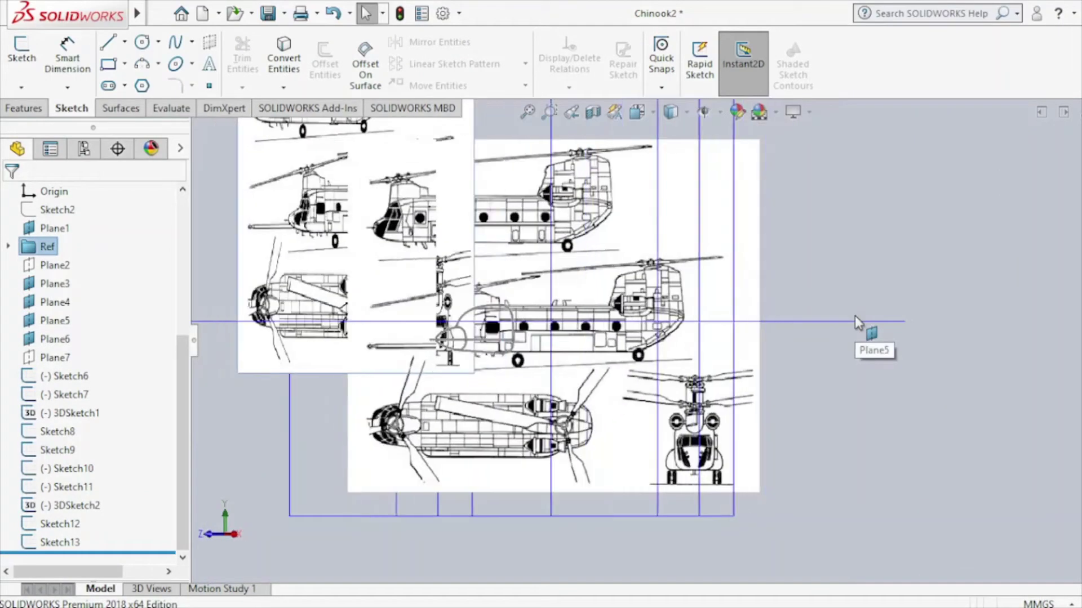
{"action": "scroll", "coordinate": [854, 316], "scroll_direction": "up", "scroll_amount": 1}
{"action": "key", "text": "ctrl+4"}
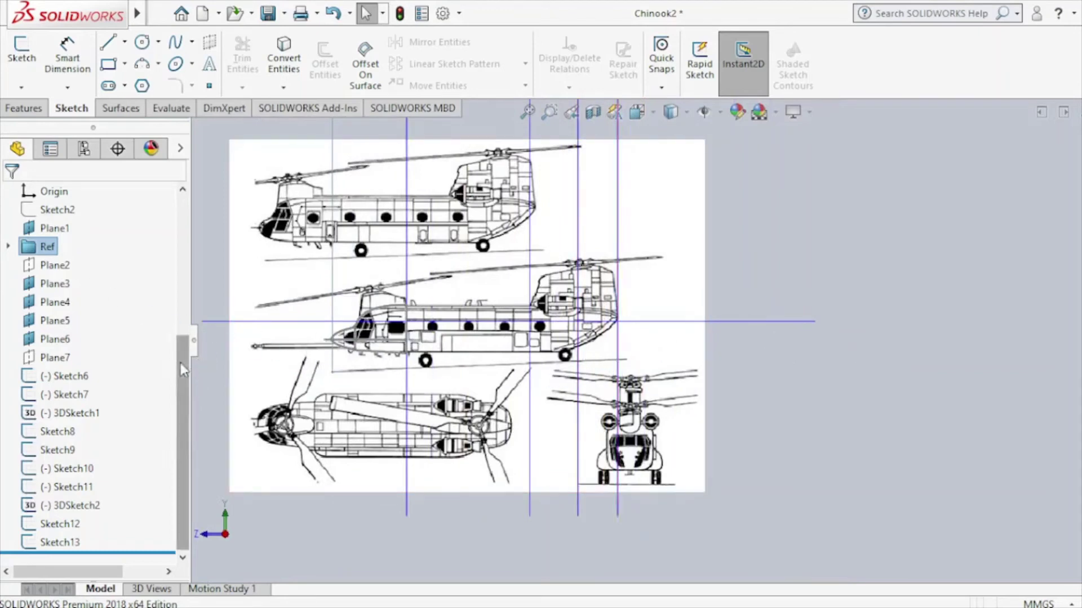
{"action": "left_click_drag", "start_coordinate": [181, 363], "coordinate": [194, 218]}
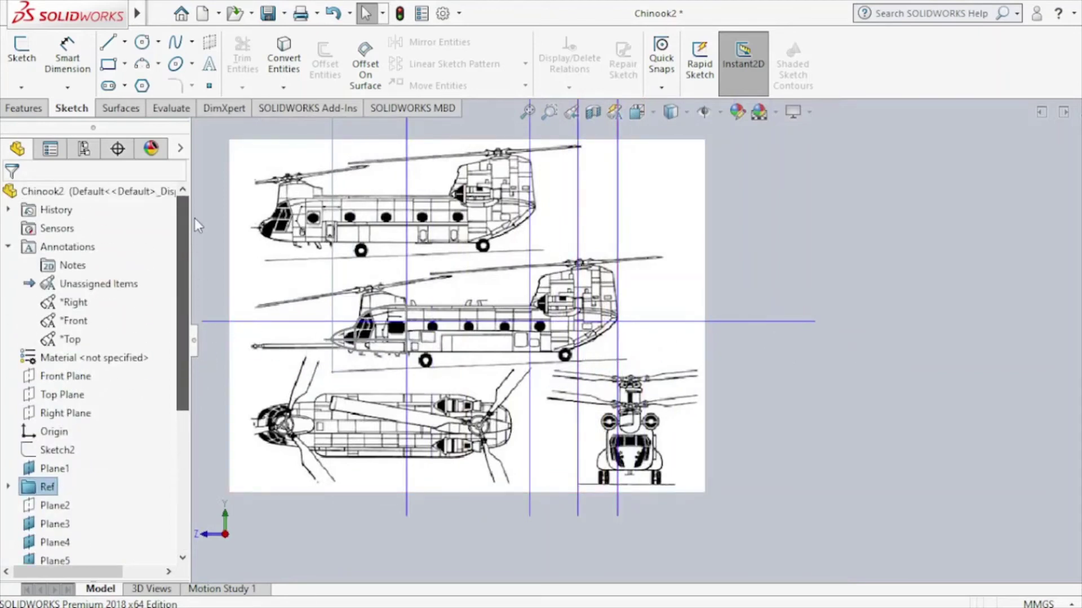
{"action": "left_click", "coordinate": [9, 246]}
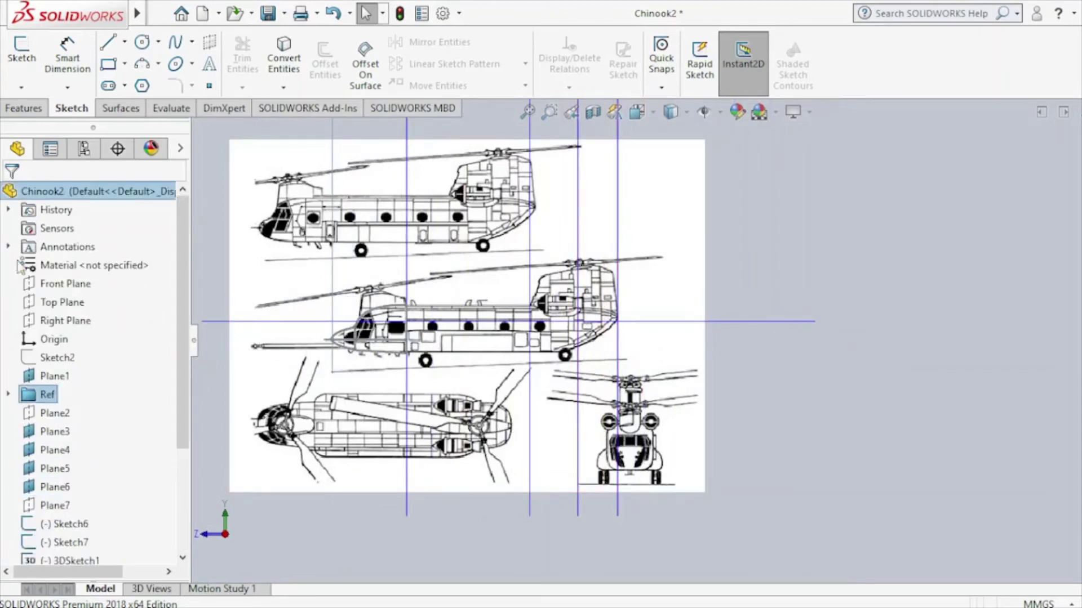
On the Right Plane, sketch a two-point spline along the mid-body top.
{"action": "left_click", "coordinate": [67, 320]}
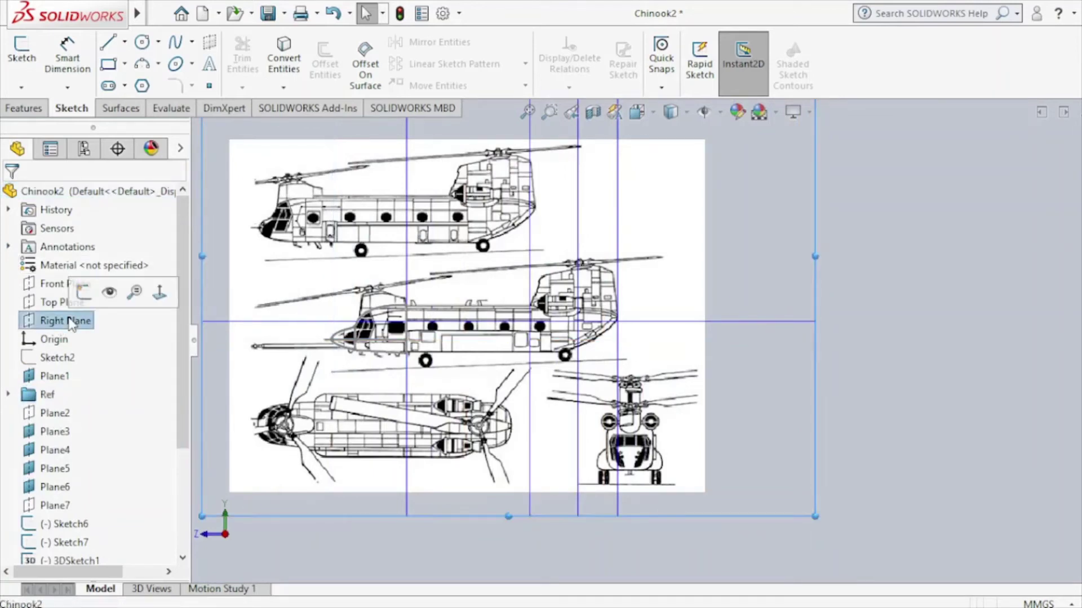
{"action": "left_click", "coordinate": [82, 292]}
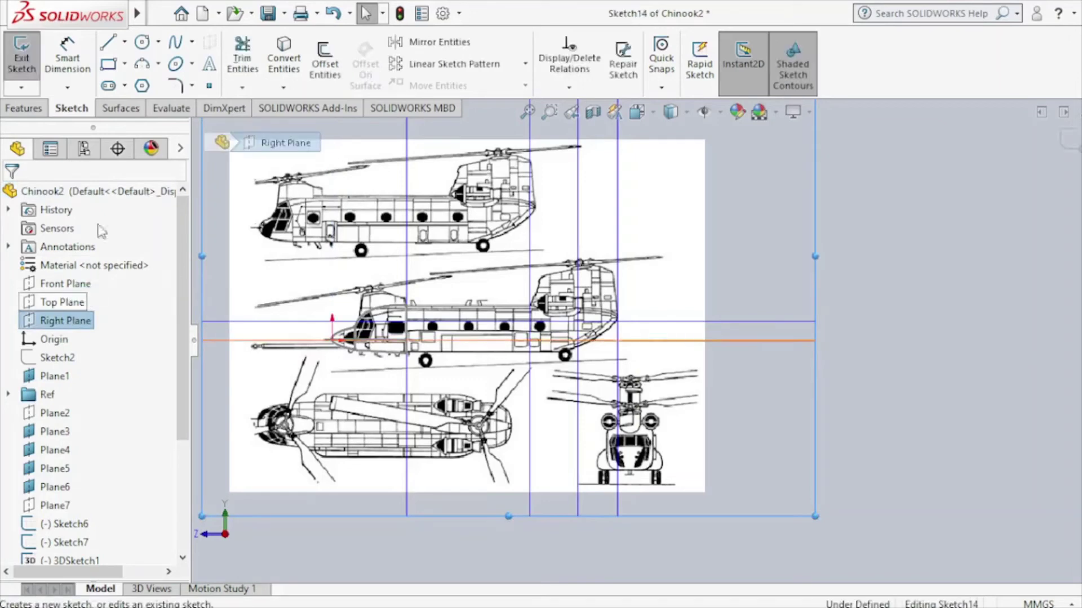
{"action": "left_click", "coordinate": [175, 42]}
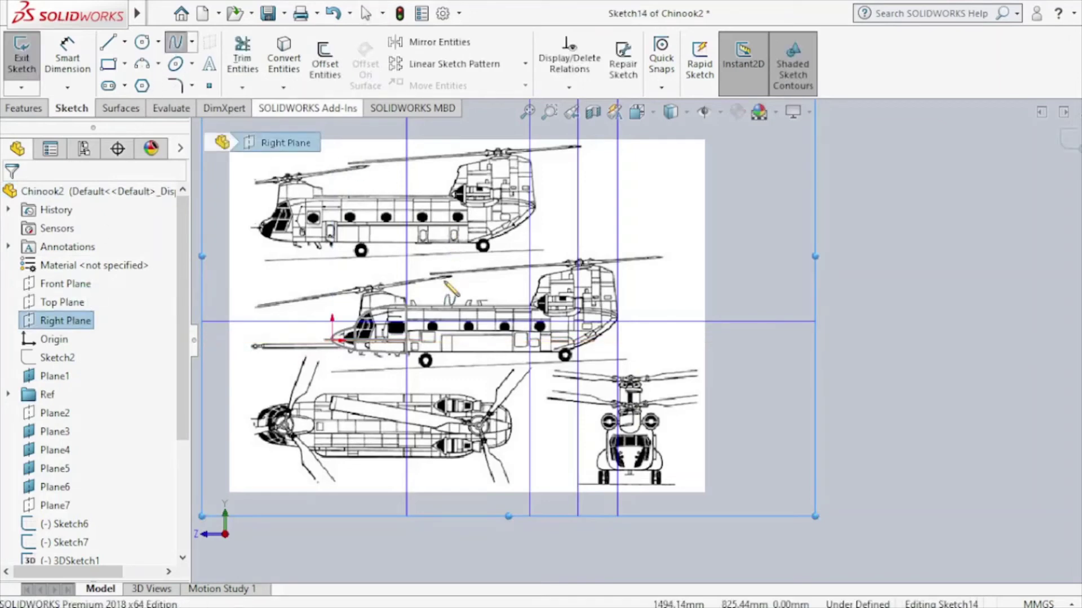
{"action": "left_click", "coordinate": [405, 305]}
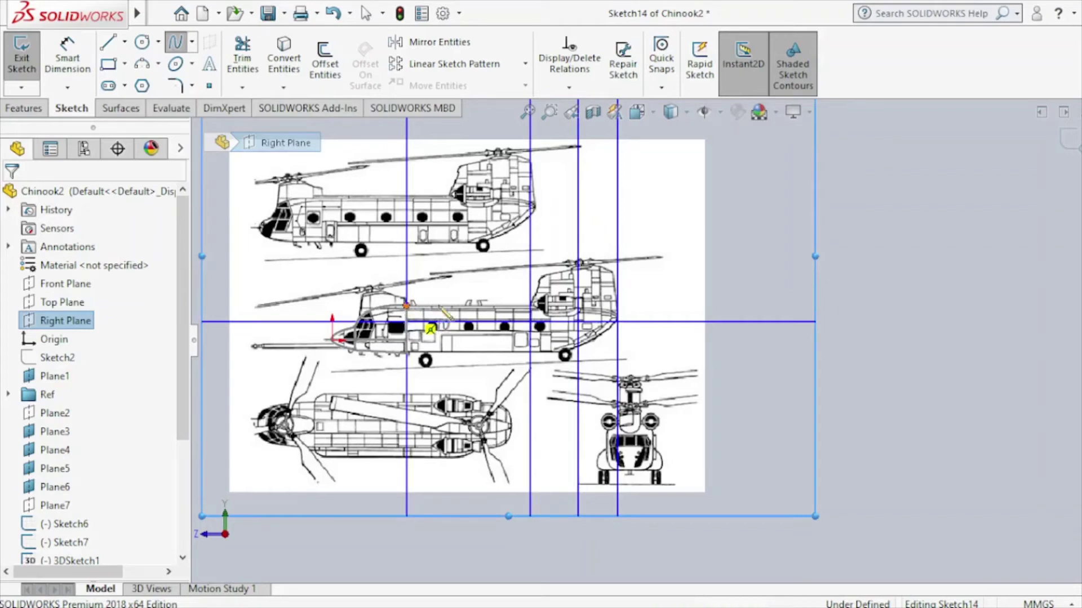
{"action": "left_click", "coordinate": [529, 306]}
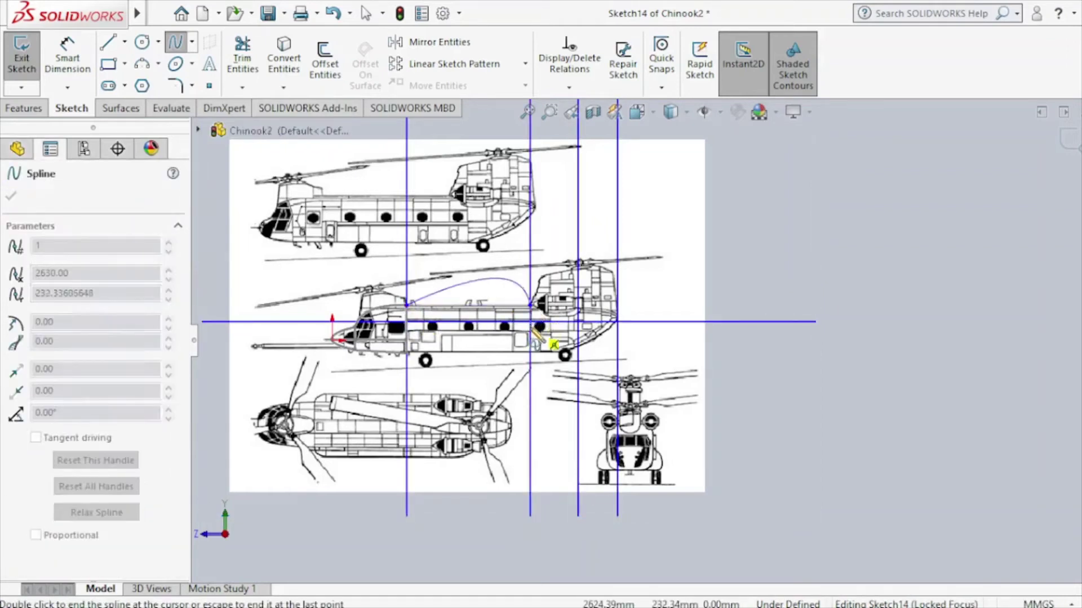
{"action": "key", "text": "Escape"}
{"action": "key", "text": "Escape"}
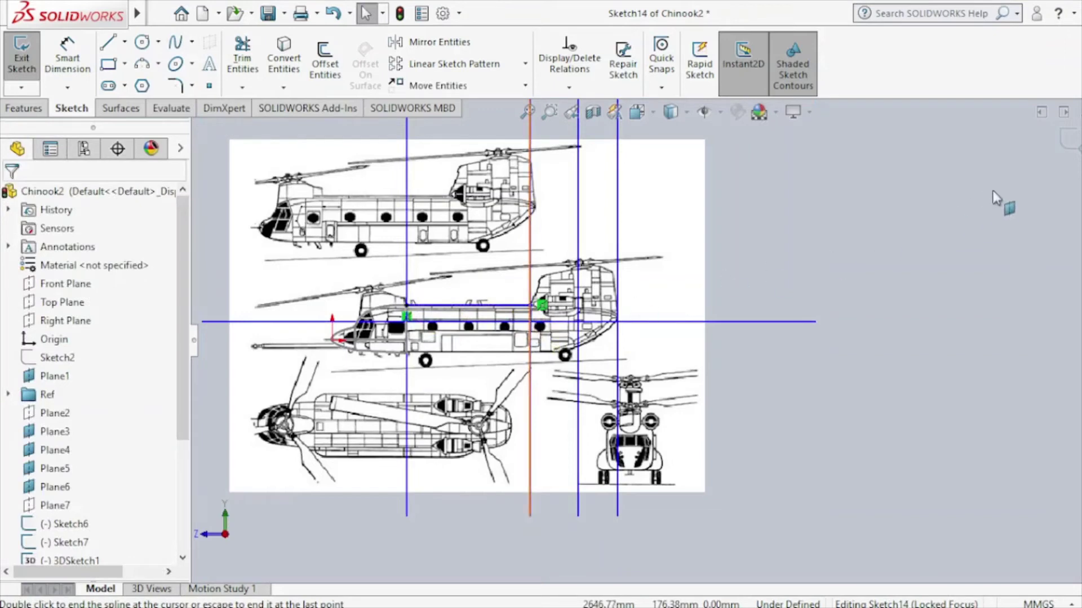
{"action": "left_click", "coordinate": [1067, 142]}
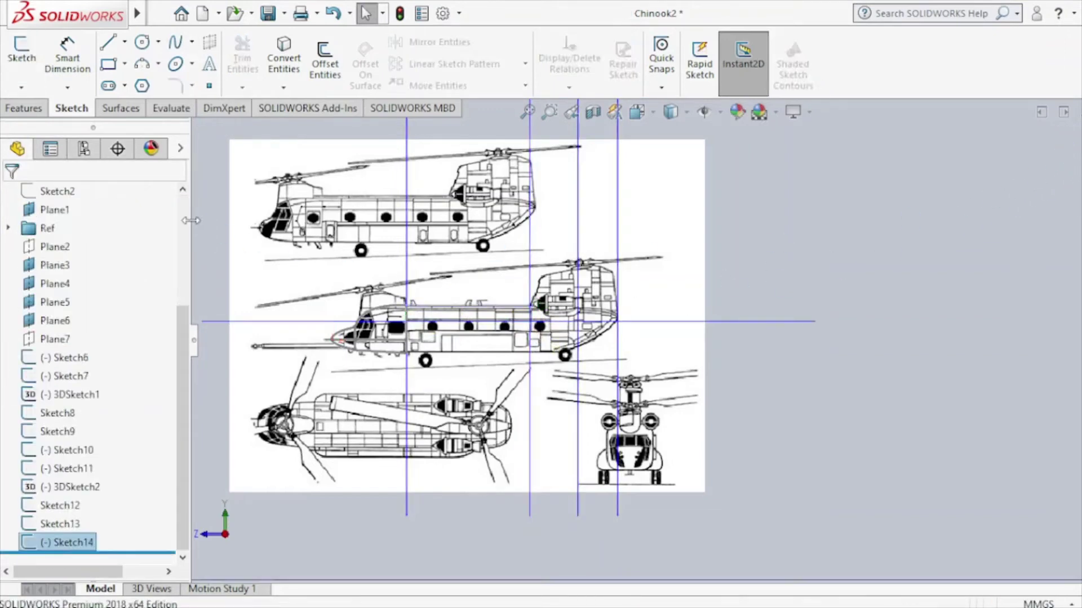
Sketch a two-point spline under the mid-body on the Right Plane and save the model.
{"action": "scroll", "coordinate": [87, 251], "scroll_direction": "up", "scroll_amount": 2}
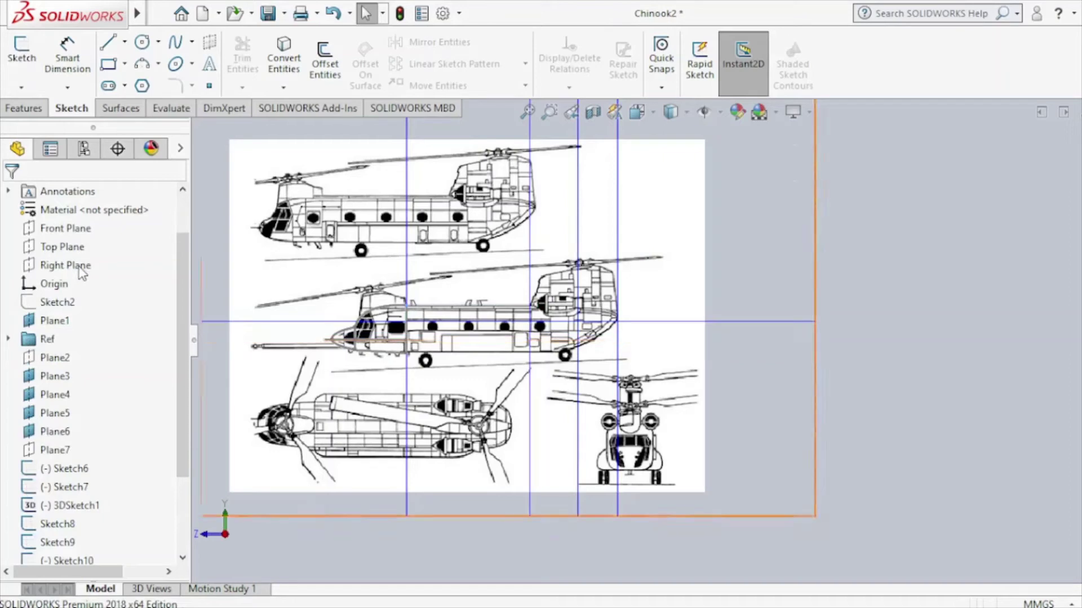
{"action": "left_click", "coordinate": [83, 274]}
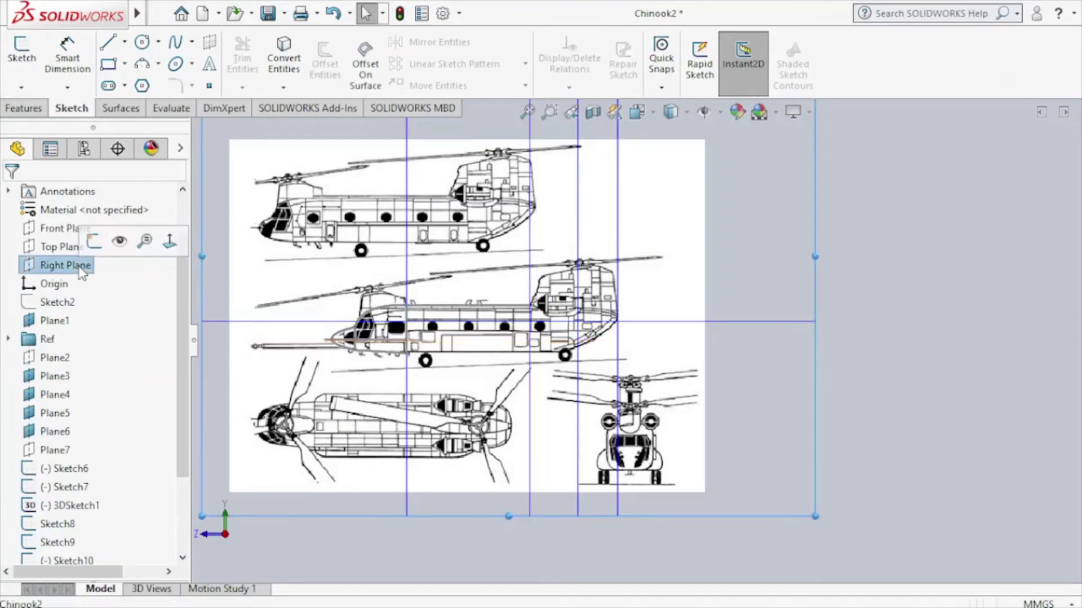
{"action": "left_click", "coordinate": [93, 242]}
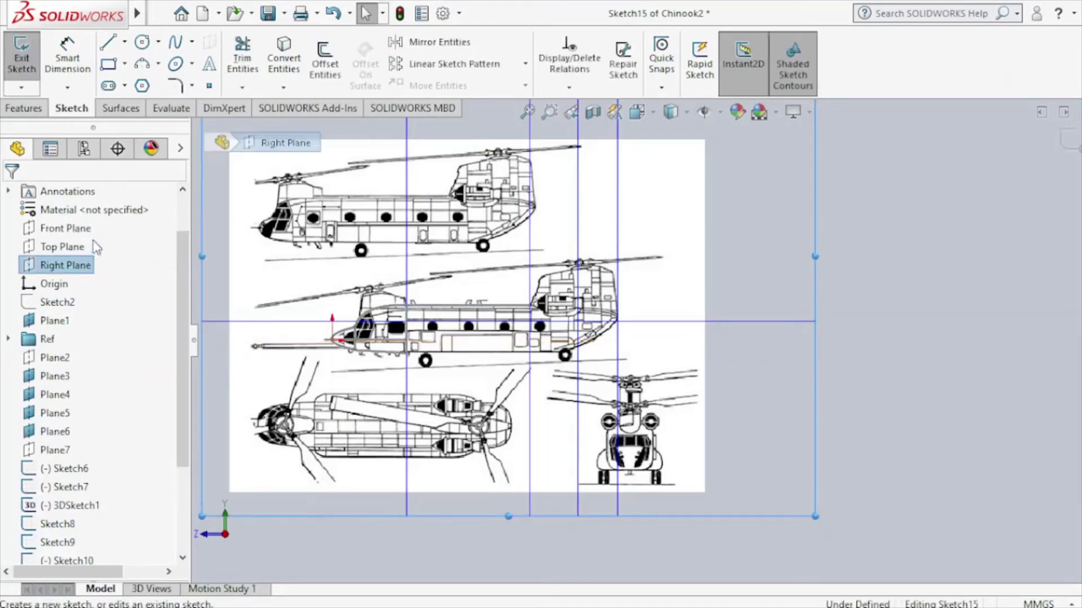
{"action": "left_click", "coordinate": [179, 45]}
{"action": "left_click", "coordinate": [406, 354]}
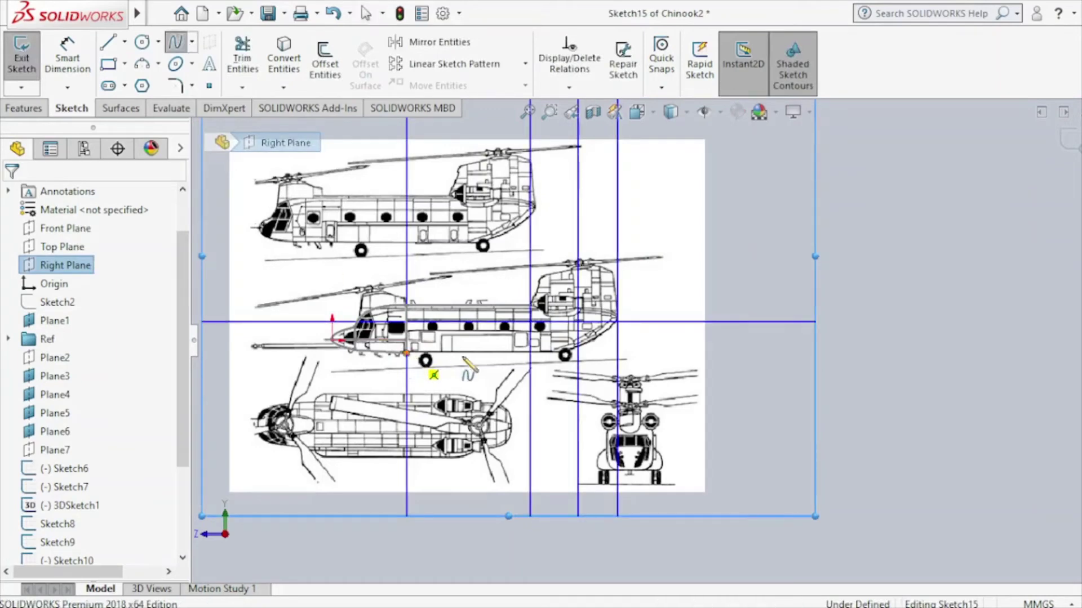
{"action": "left_click", "coordinate": [530, 353]}
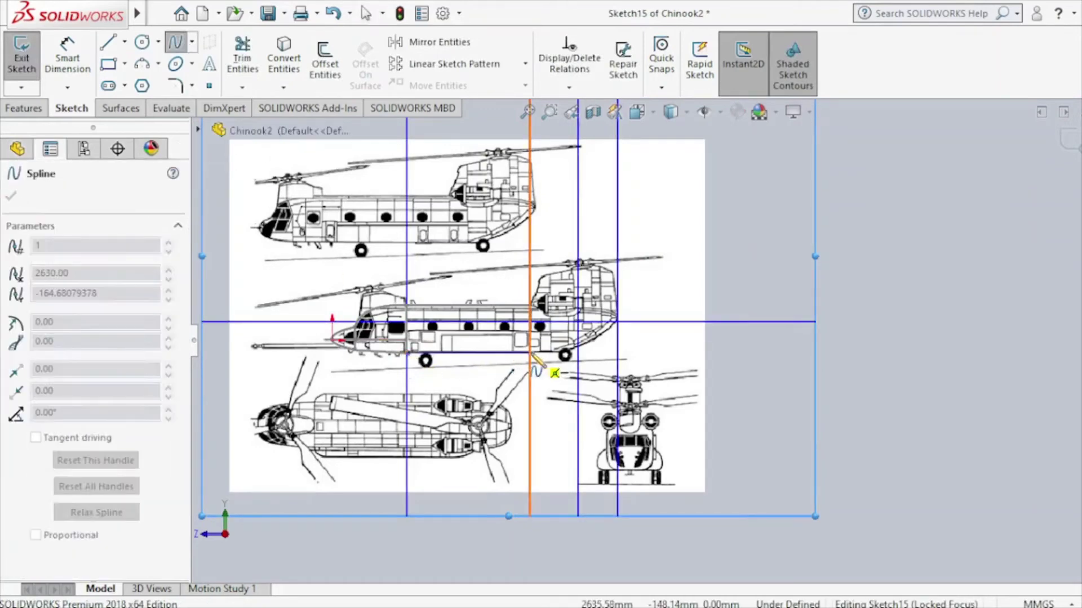
{"action": "key", "text": "Escape"}
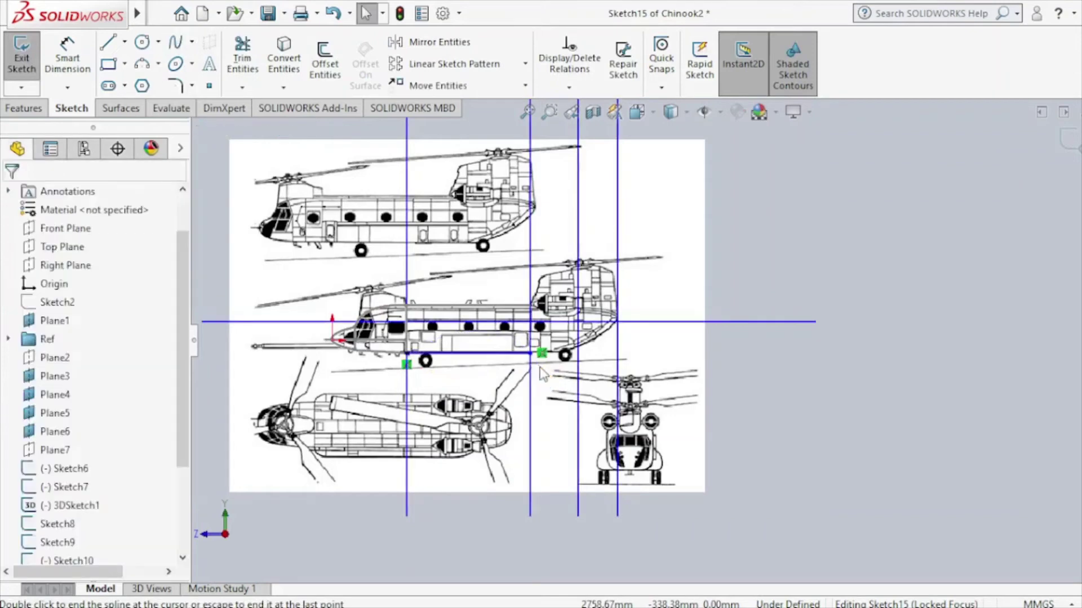
{"action": "left_click", "coordinate": [1069, 141]}
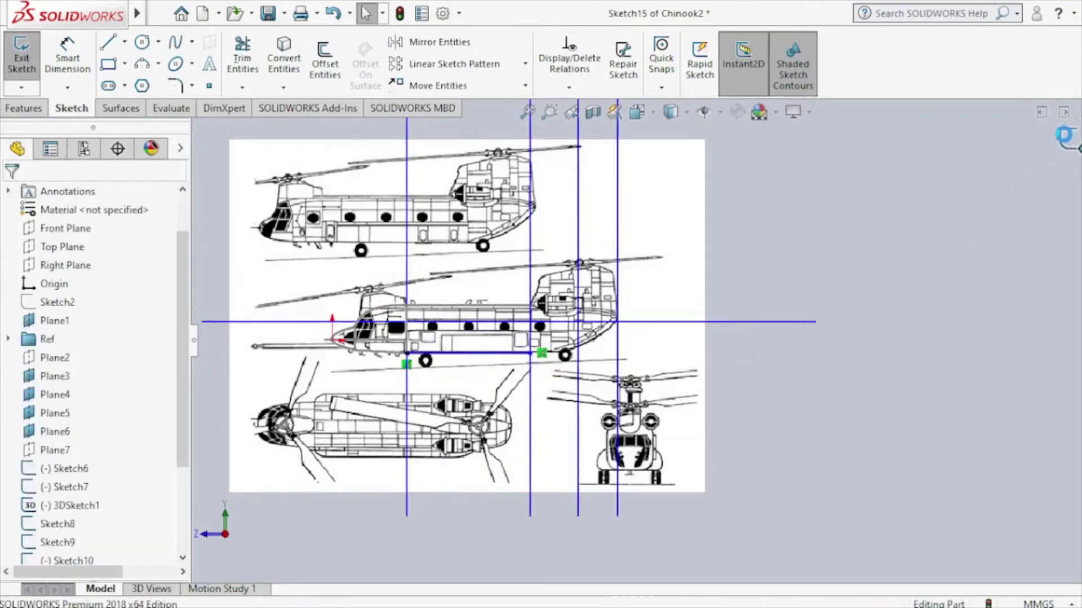
{"action": "left_click", "coordinate": [267, 18]}
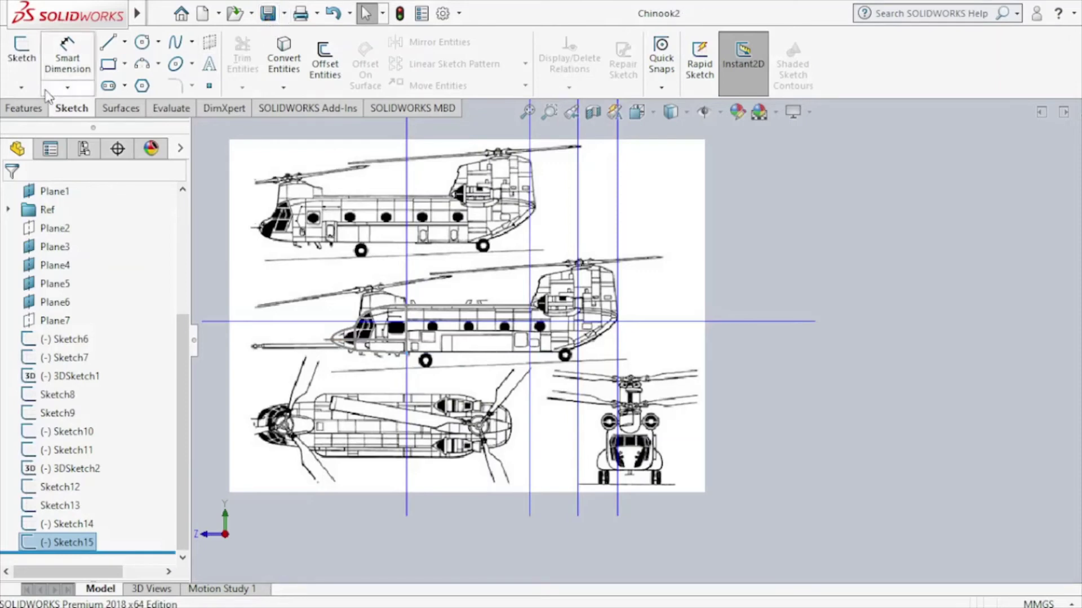
{"action": "left_click", "coordinate": [21, 88]}
Start a 3D sketch with a two-point spline across the mid-body.
{"action": "left_click", "coordinate": [54, 128]}
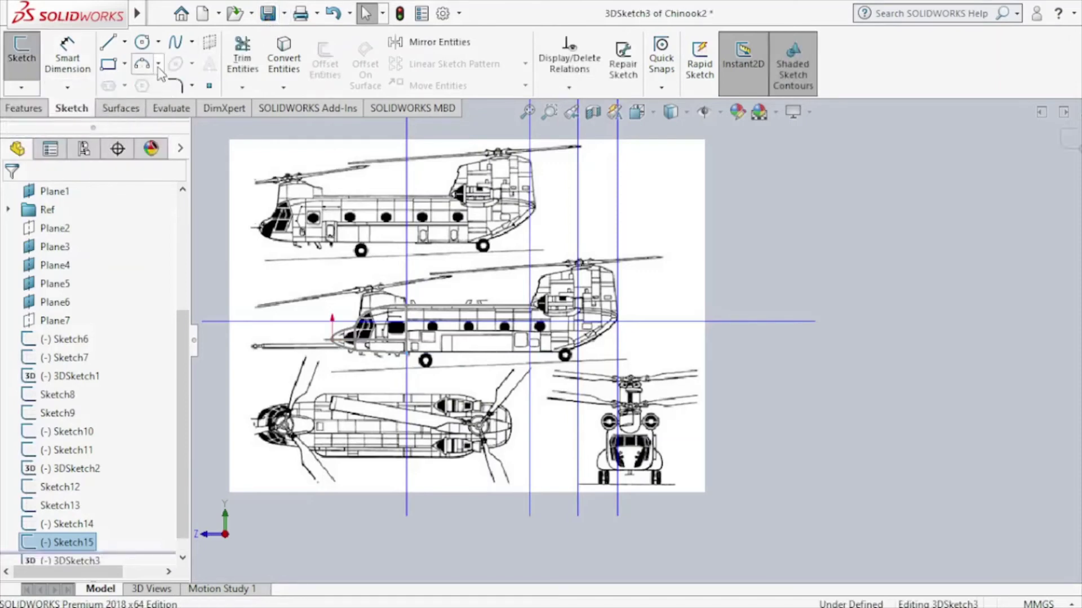
{"action": "left_click", "coordinate": [176, 43]}
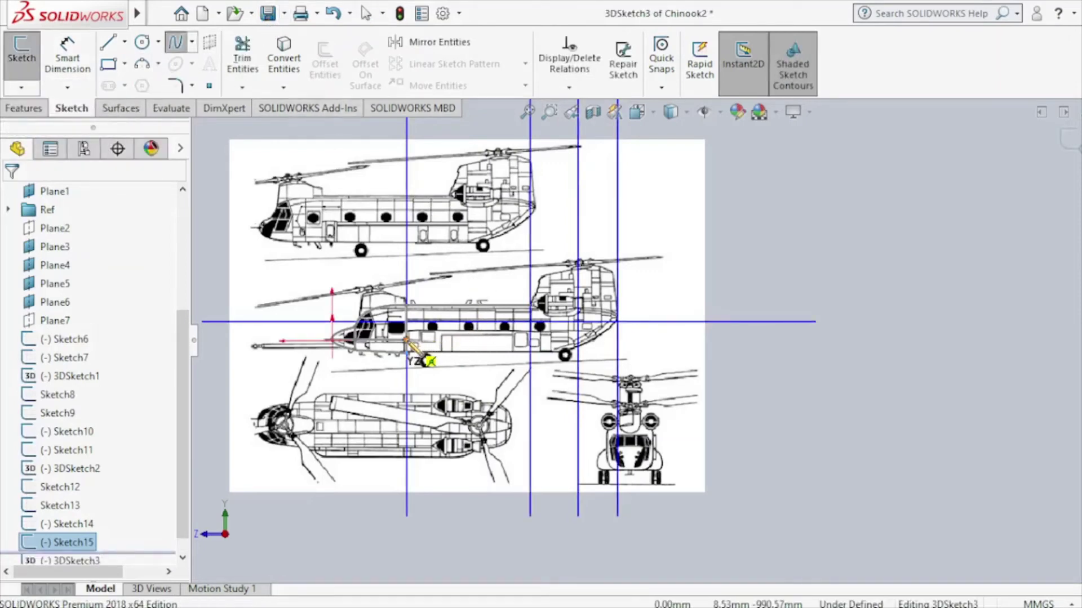
{"action": "left_click", "coordinate": [424, 339]}
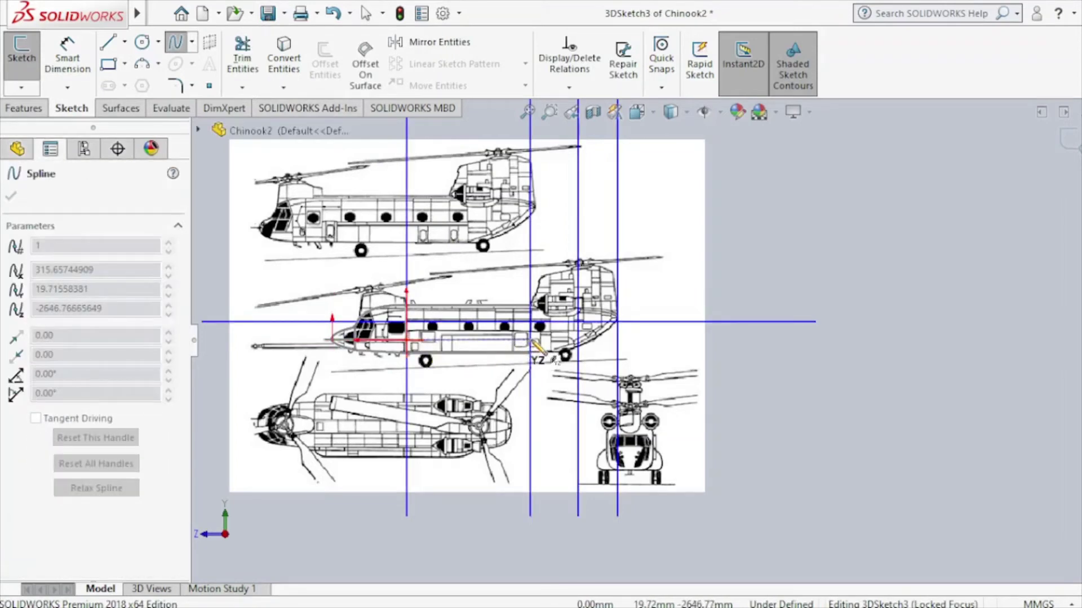
{"action": "left_click", "coordinate": [531, 340]}
{"action": "key", "text": "Escape"}
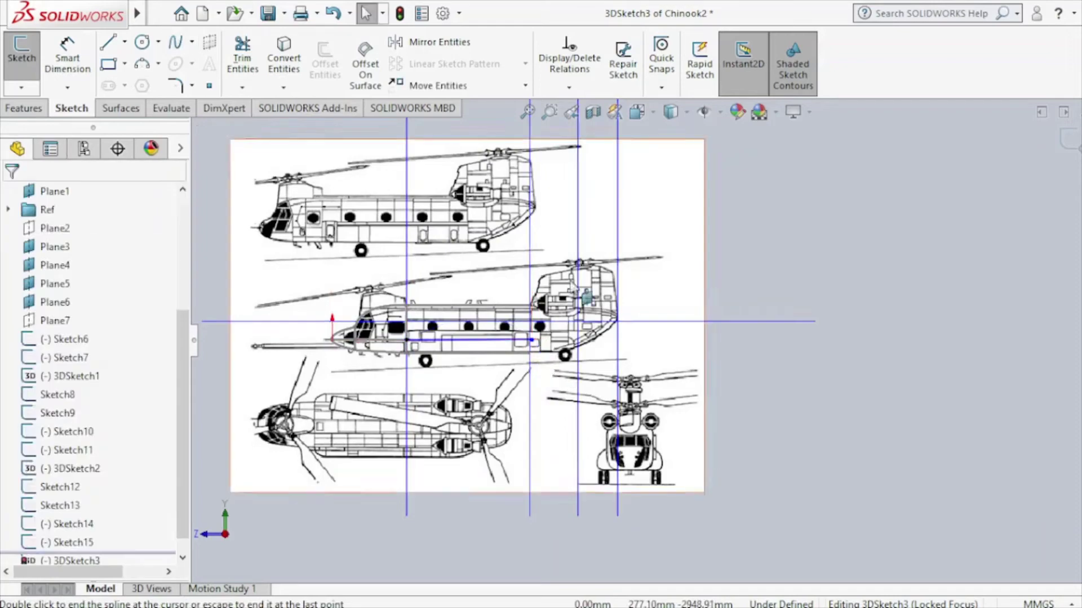
Face Plane1's top-view blueprint and zoom in on the fuselage outline.
{"action": "left_click", "coordinate": [649, 117]}
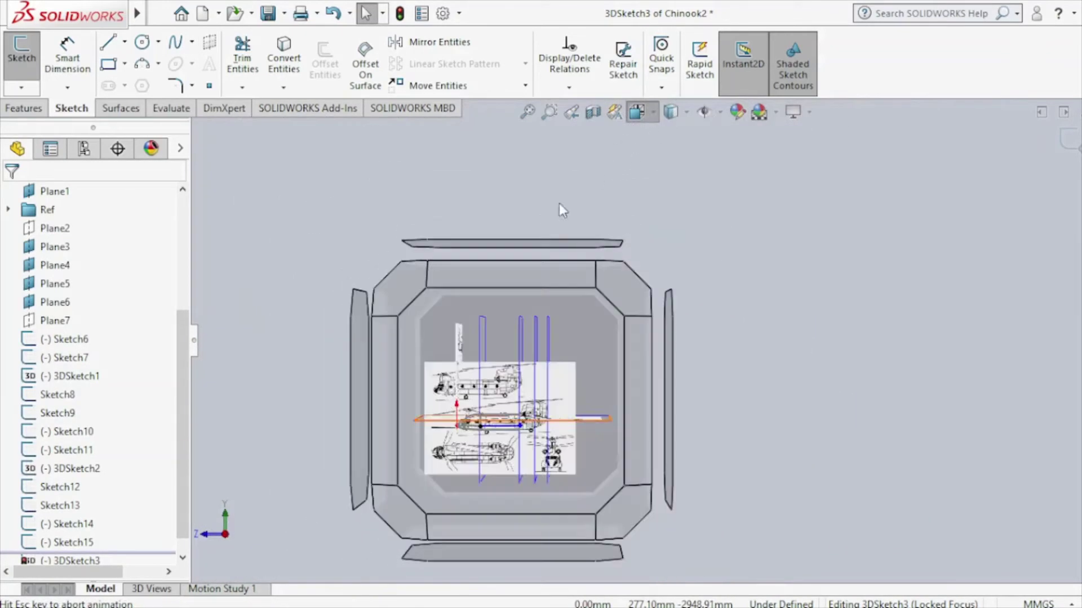
{"action": "left_click", "coordinate": [551, 243]}
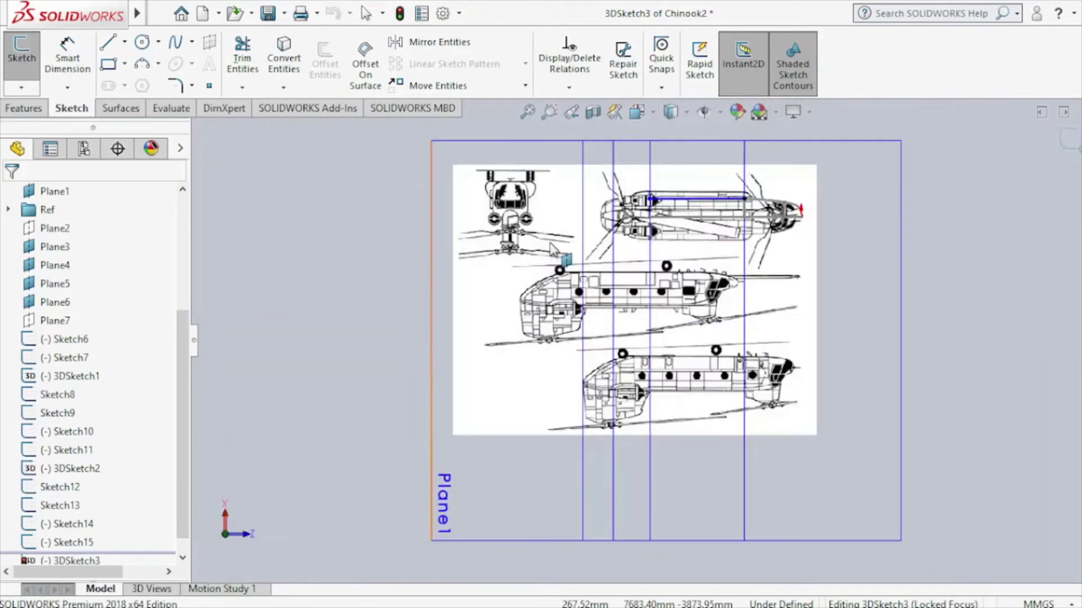
{"action": "scroll", "coordinate": [691, 218], "scroll_direction": "down", "scroll_amount": 1}
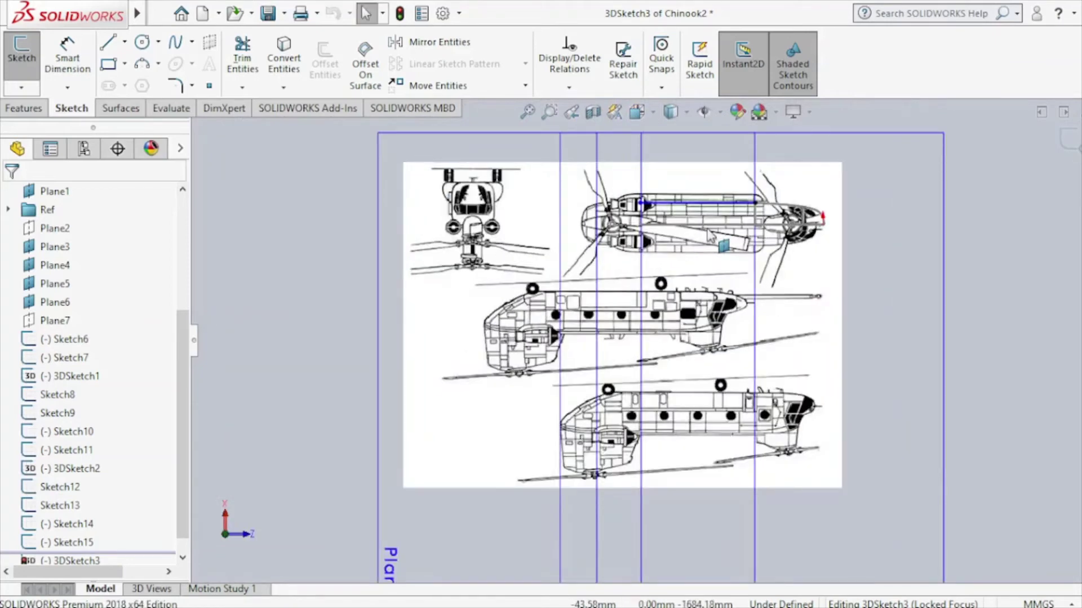
{"action": "scroll", "coordinate": [743, 188], "scroll_direction": "down", "scroll_amount": 5}
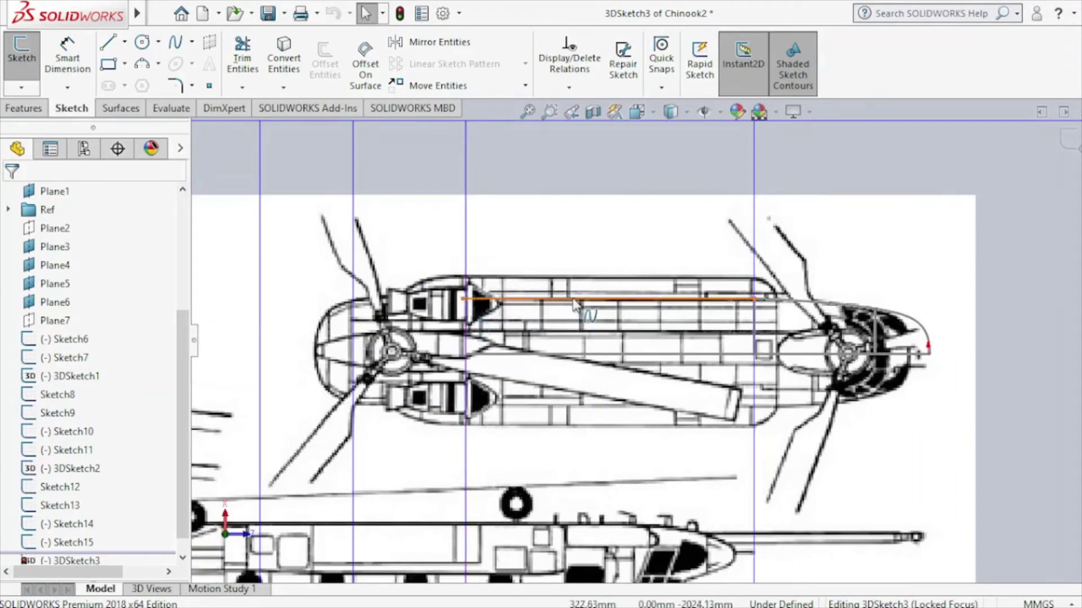
Add an On Plane relation between the spline endpoint and Plane4, then finish the 3D sketch.
{"action": "left_click", "coordinate": [463, 299]}
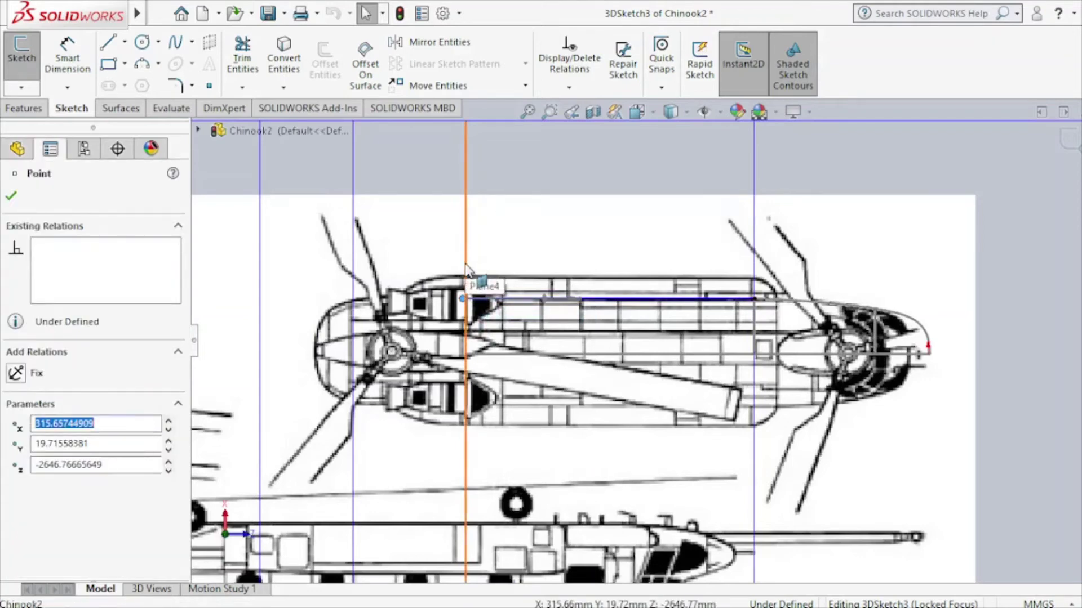
{"action": "left_click", "coordinate": [466, 270], "text": "ctrl"}
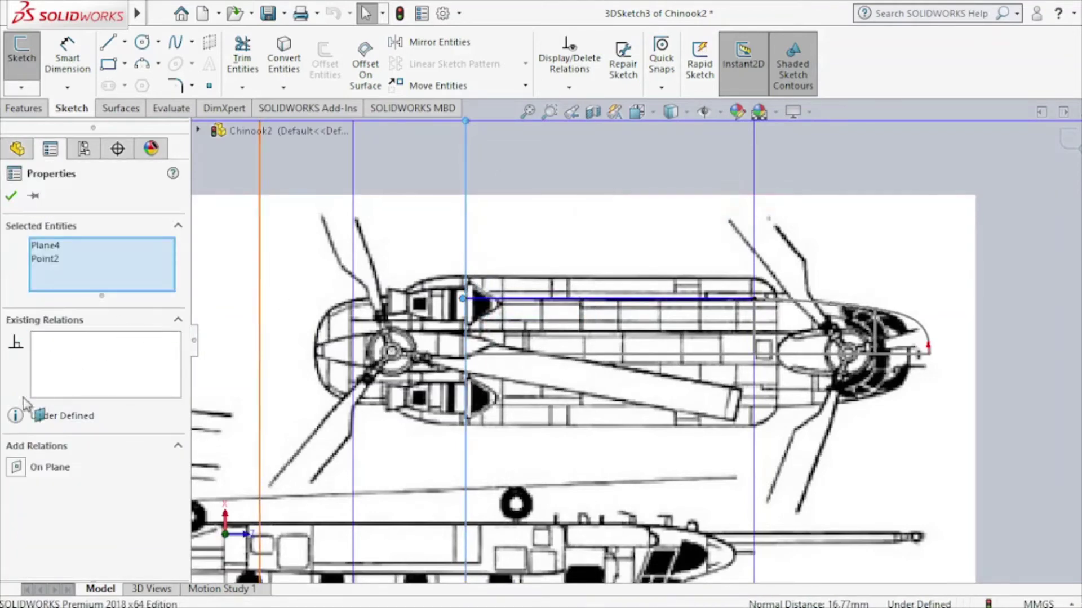
{"action": "left_click", "coordinate": [17, 468]}
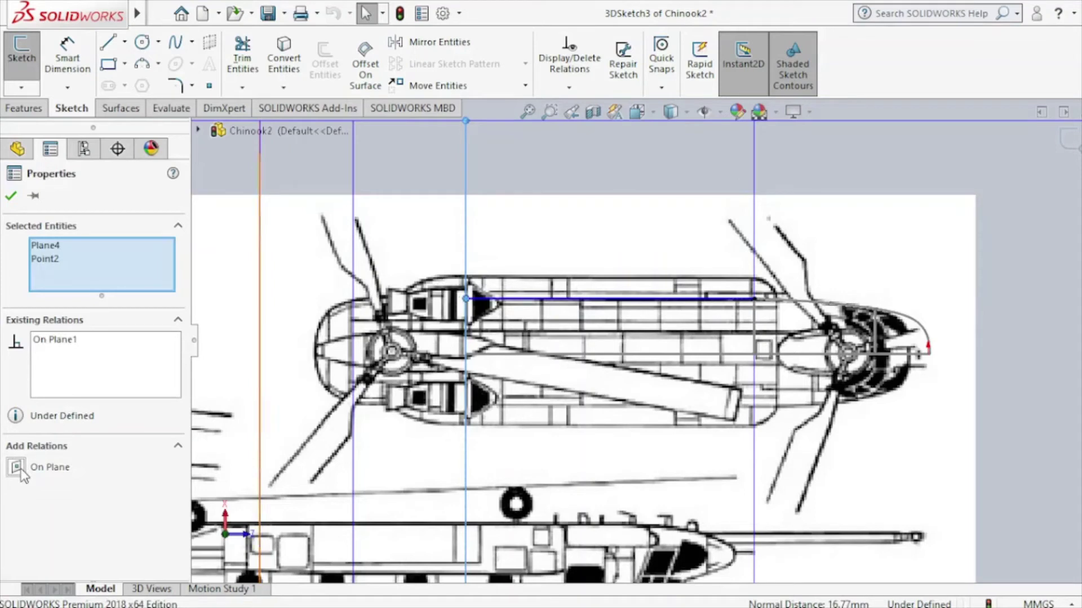
{"action": "left_click", "coordinate": [11, 196]}
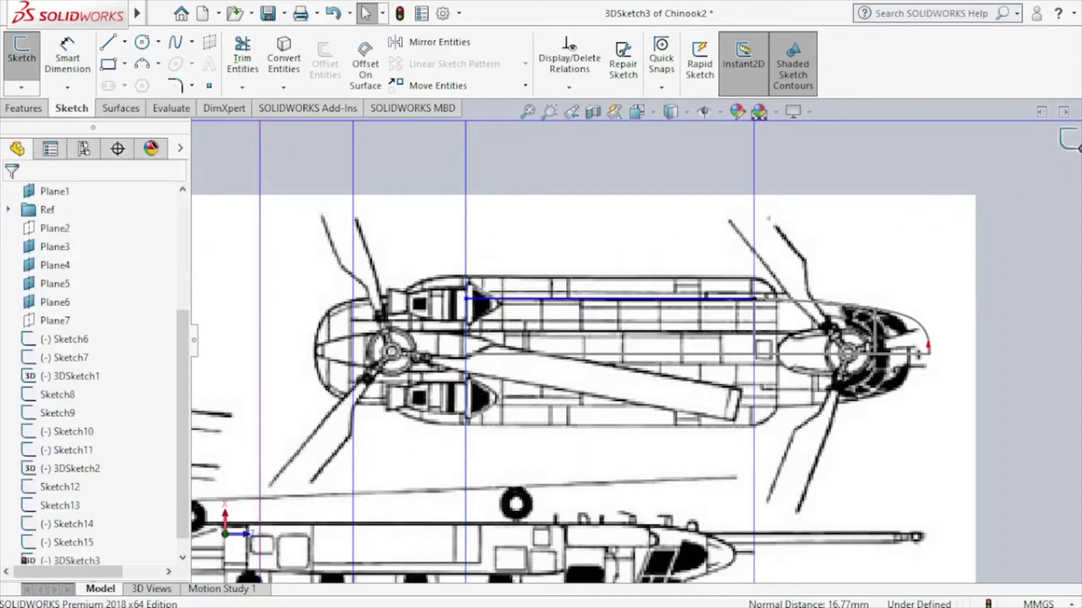
{"action": "key", "text": "ctrl+b"}
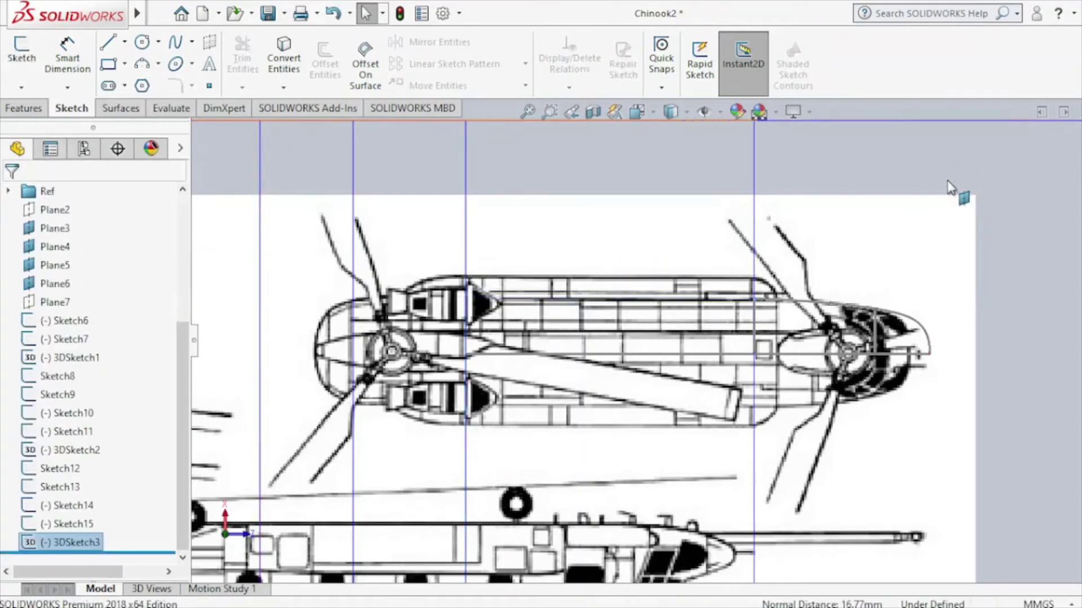
Turn to the side view and hide Plane3.
{"action": "key", "text": "z"}
{"action": "key", "text": "z"}
{"action": "key", "text": "z"}
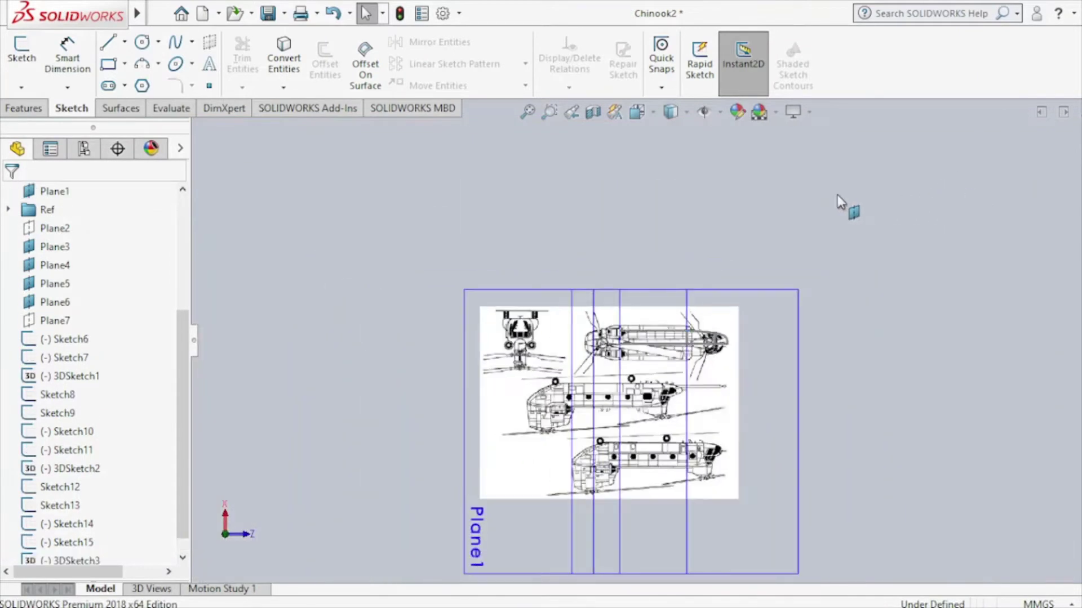
{"action": "key", "text": "ctrl+3"}
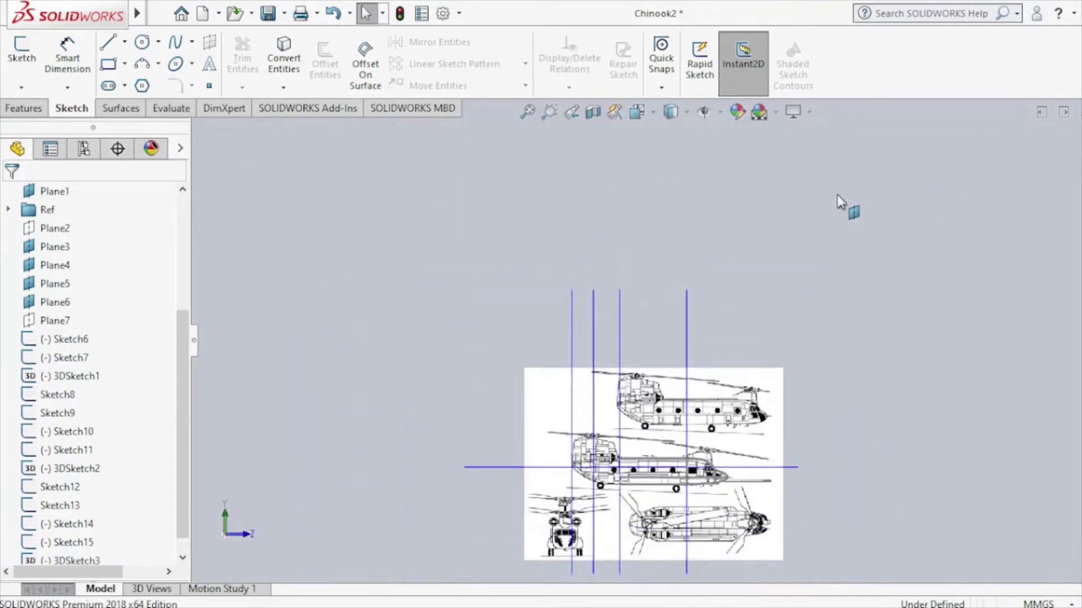
{"action": "key", "text": "ctrl+4"}
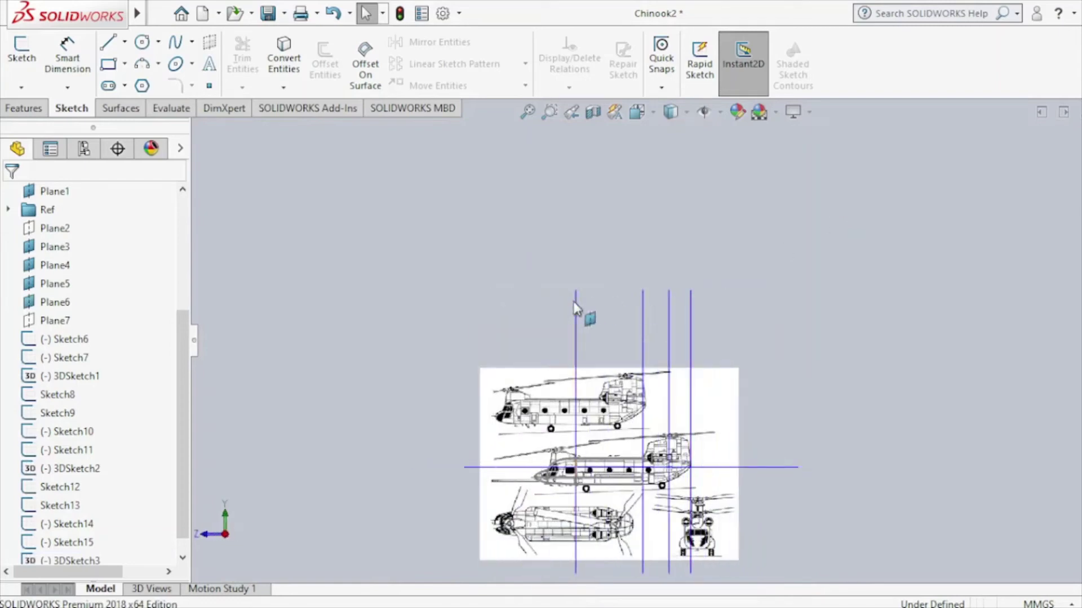
{"action": "left_click", "coordinate": [575, 308]}
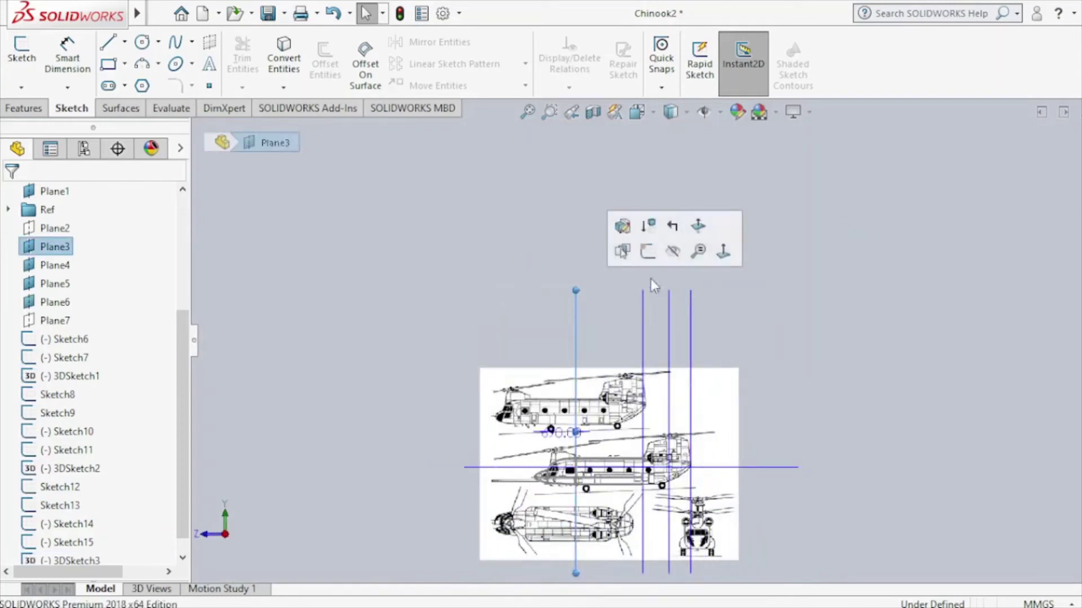
{"action": "left_click", "coordinate": [675, 257]}
{"action": "scroll", "coordinate": [665, 341], "scroll_direction": "up", "scroll_amount": 1}
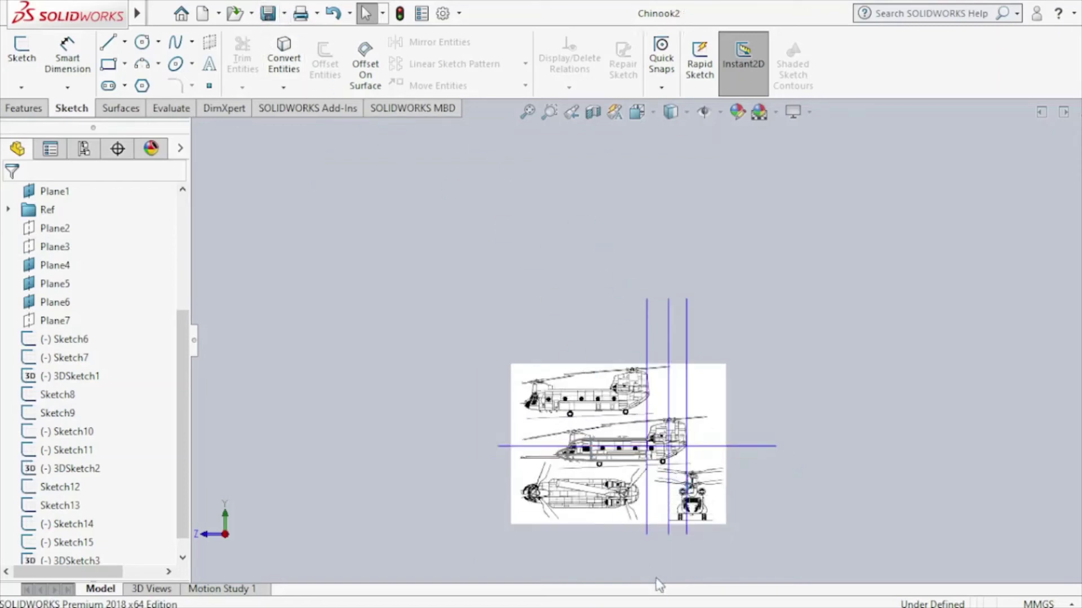
{"action": "scroll", "coordinate": [659, 476], "scroll_direction": "down", "scroll_amount": 5}
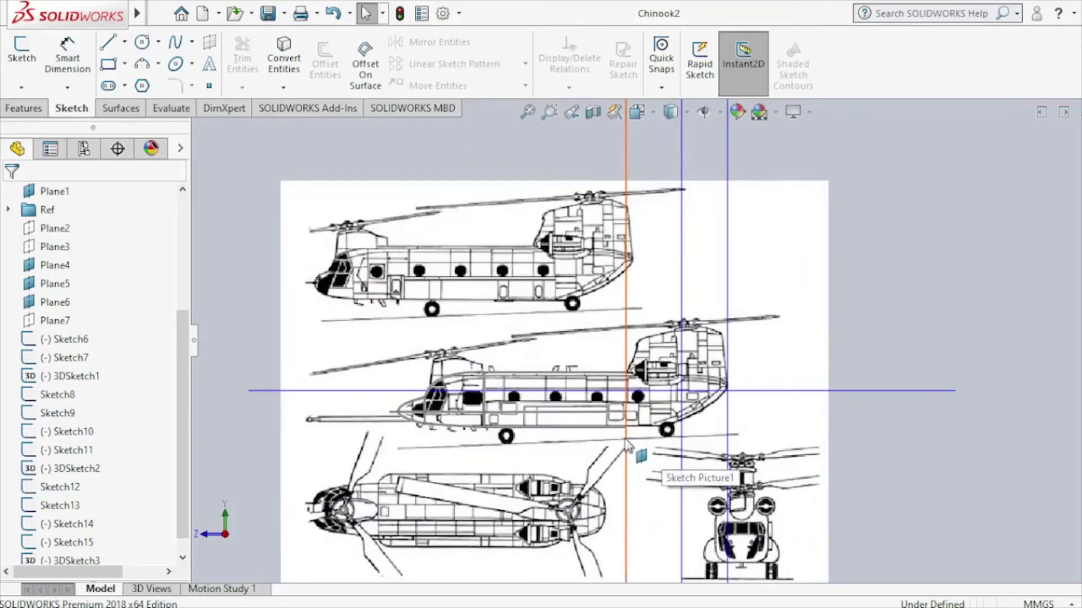
Start a sketch on Plane4 and place a cross-section spline on the fuselage.
{"action": "left_click", "coordinate": [626, 451]}
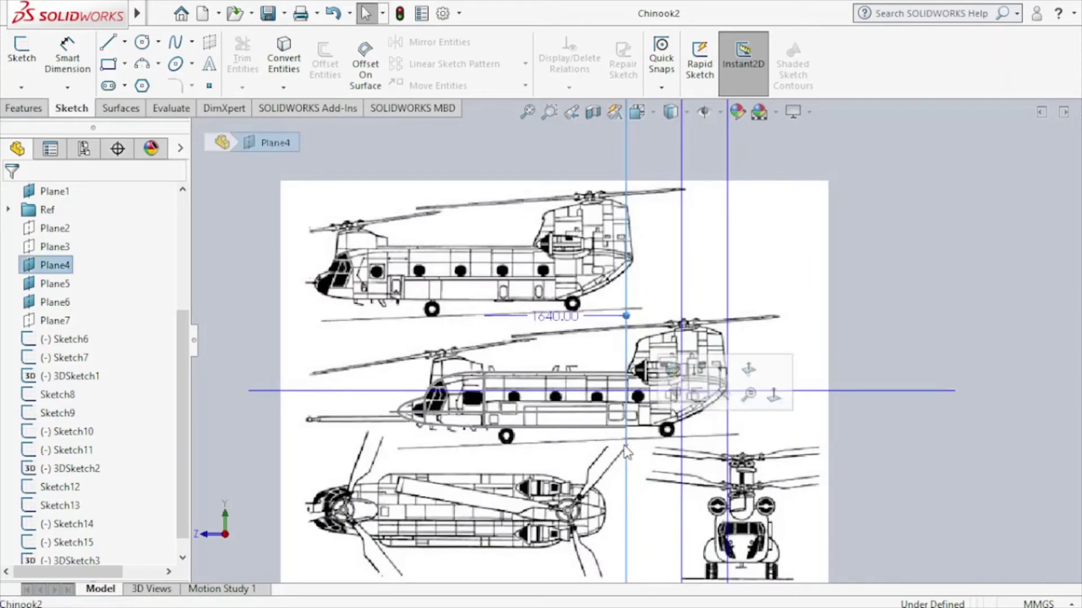
{"action": "left_click", "coordinate": [697, 395]}
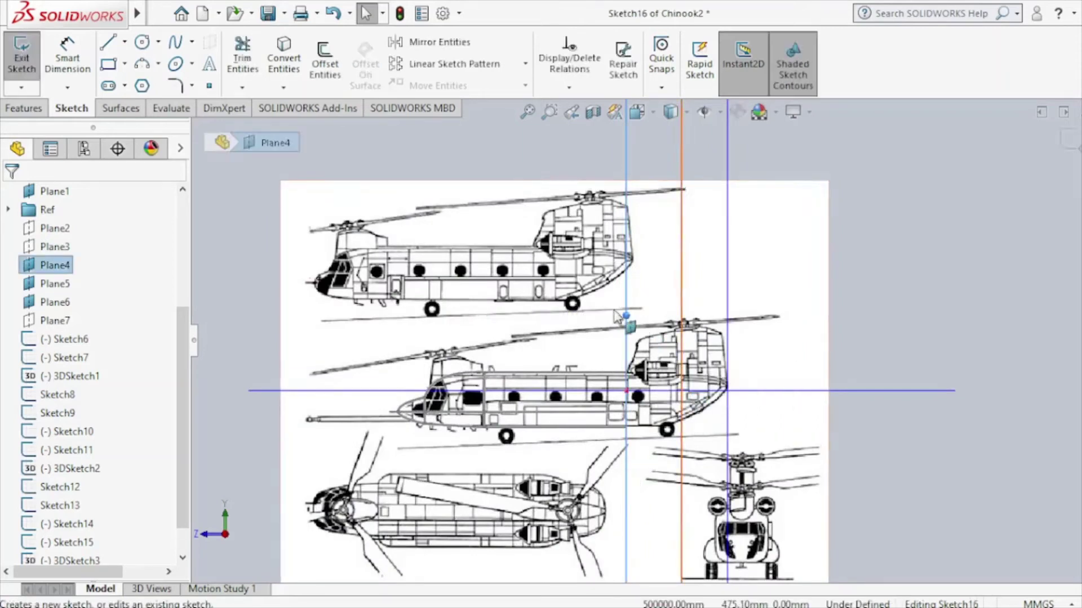
{"action": "left_click", "coordinate": [174, 43]}
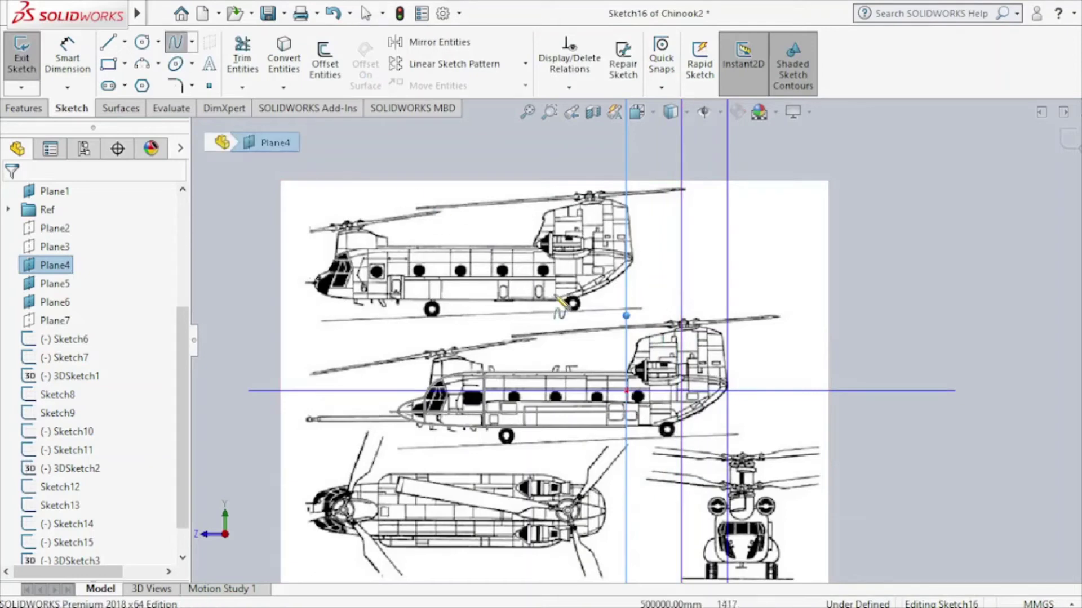
{"action": "scroll", "coordinate": [583, 307], "scroll_direction": "up", "scroll_amount": 2}
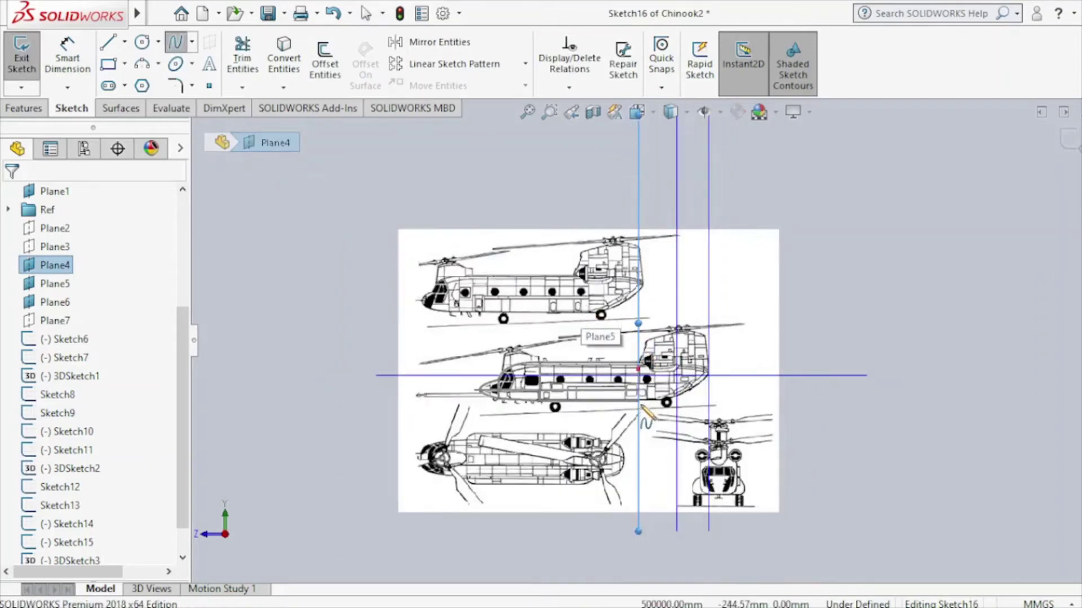
{"action": "key", "text": "Left"}
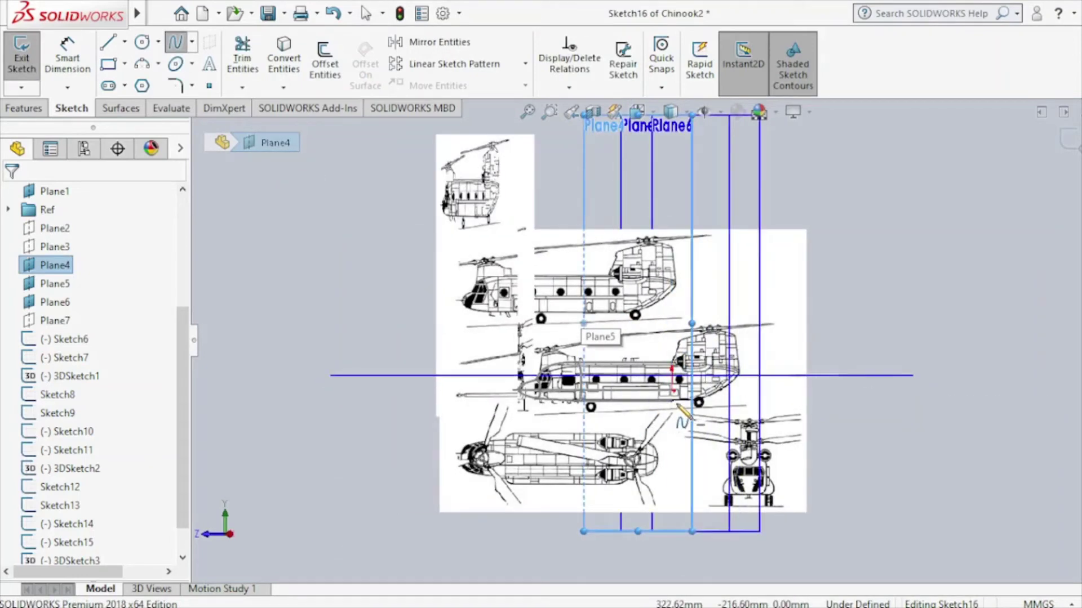
{"action": "left_click", "coordinate": [672, 392]}
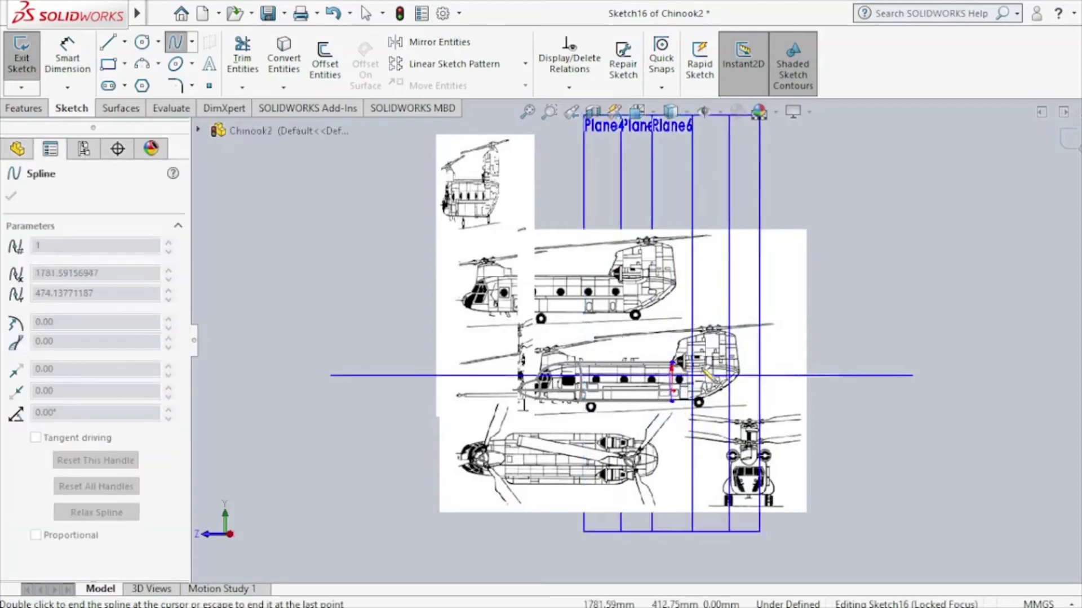
{"action": "key", "text": "Escape"}
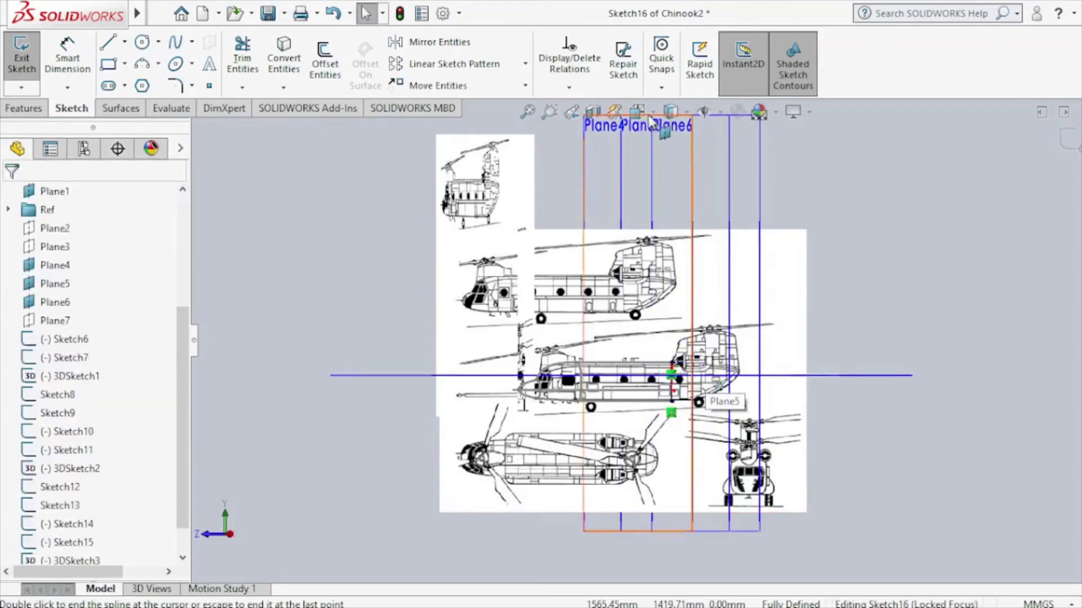
In Front view, drag the spline's middle and ends out to the fuselage outline.
{"action": "left_click", "coordinate": [648, 114]}
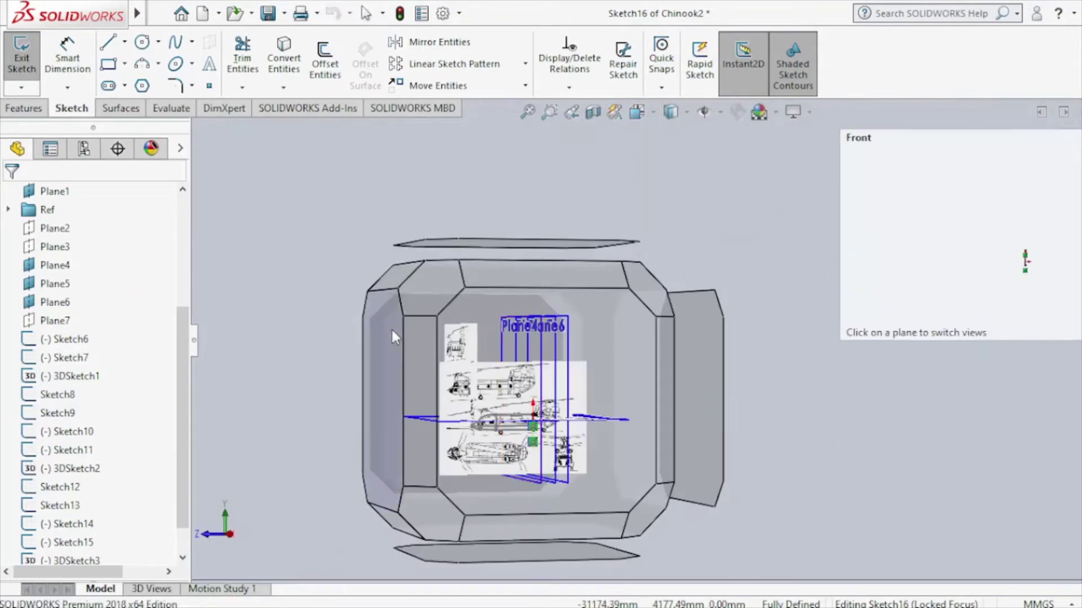
{"action": "left_click", "coordinate": [391, 327]}
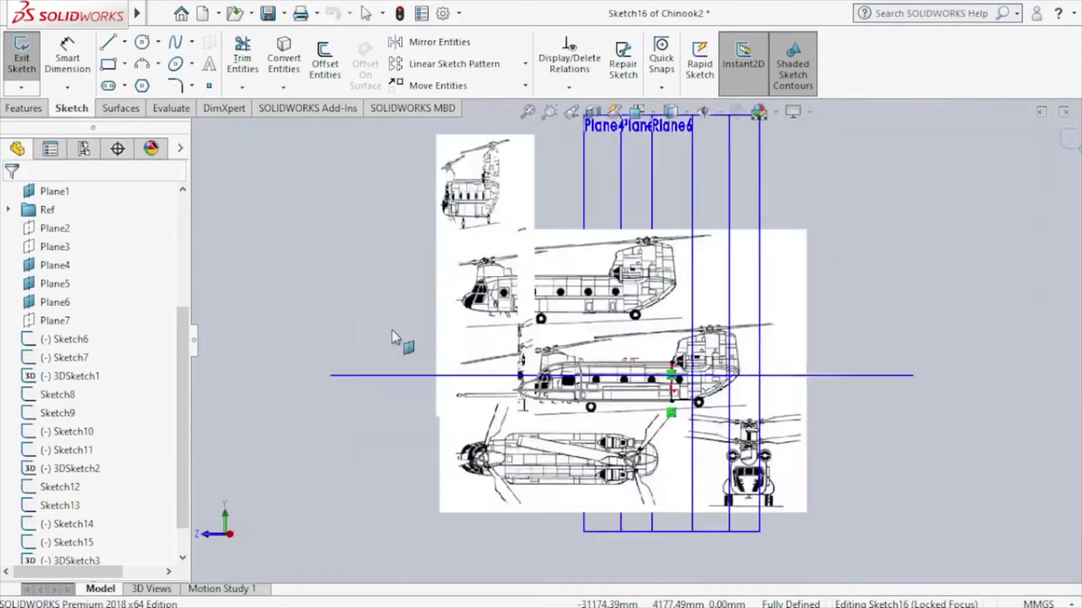
{"action": "scroll", "coordinate": [797, 403], "scroll_direction": "down", "scroll_amount": 4}
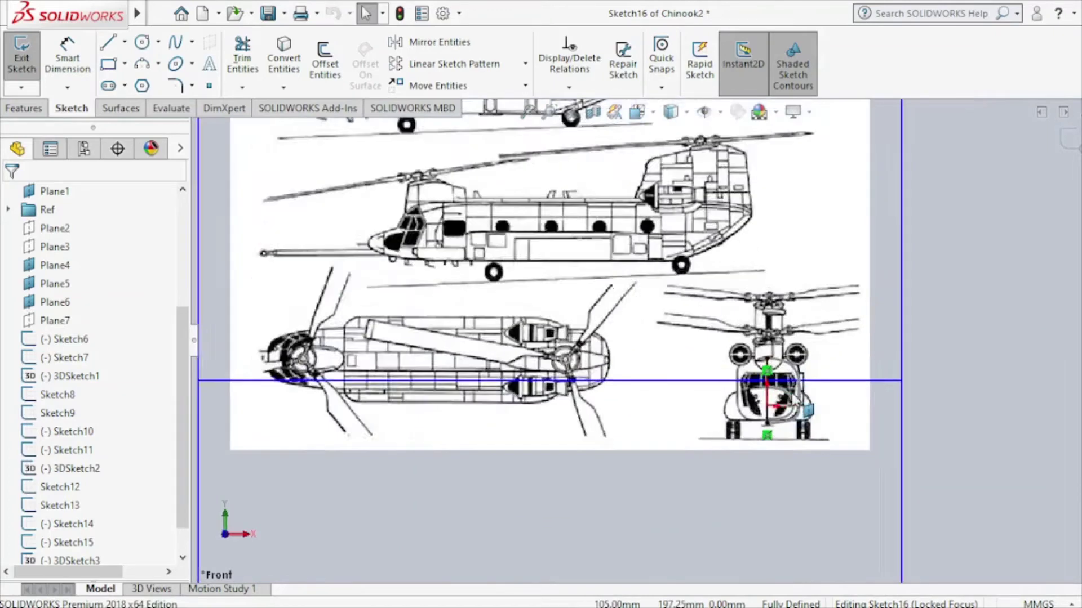
{"action": "scroll", "coordinate": [797, 403], "scroll_direction": "down", "scroll_amount": 3}
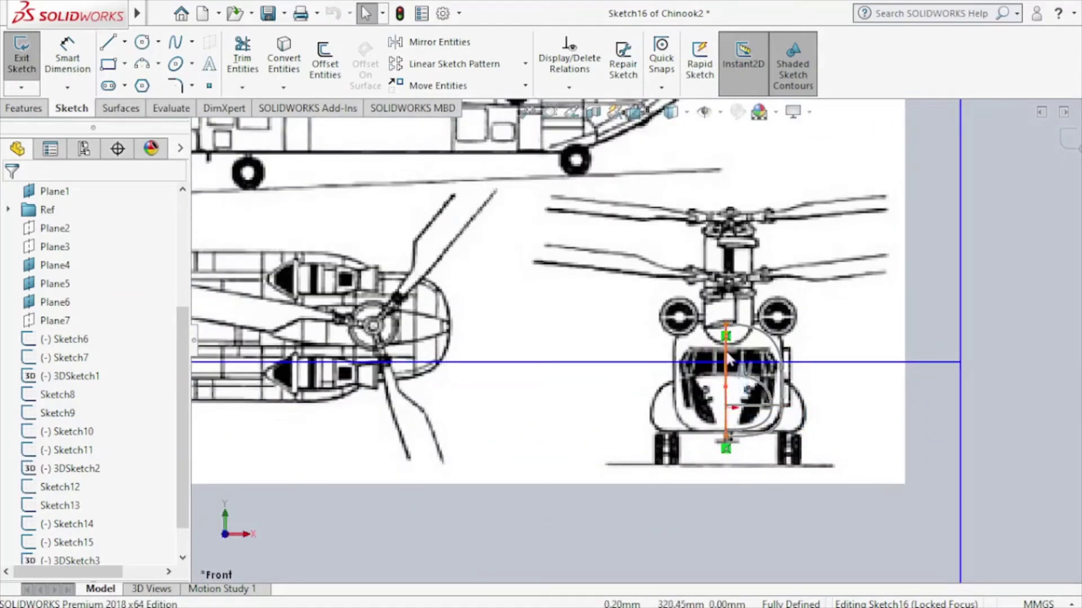
{"action": "left_click", "coordinate": [734, 384]}
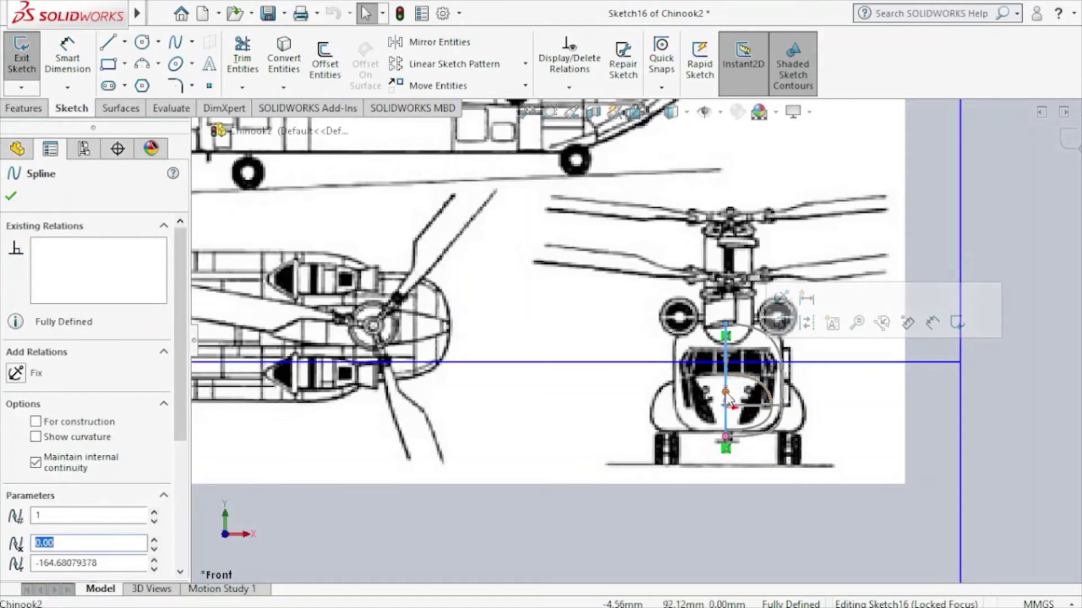
{"action": "left_click_drag", "start_coordinate": [727, 392], "coordinate": [829, 441]}
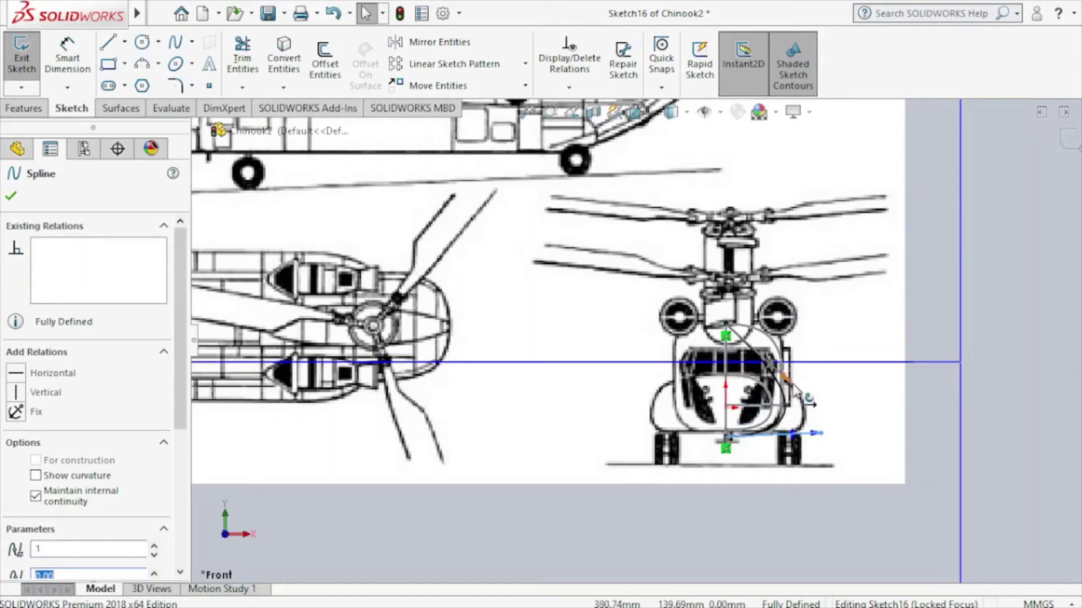
{"action": "mouse_move", "coordinate": [792, 389]}
{"action": "left_mouse_down"}
{"action": "mouse_move", "coordinate": [786, 307]}
{"action": "mouse_move", "coordinate": [788, 330]}
{"action": "left_mouse_up"}
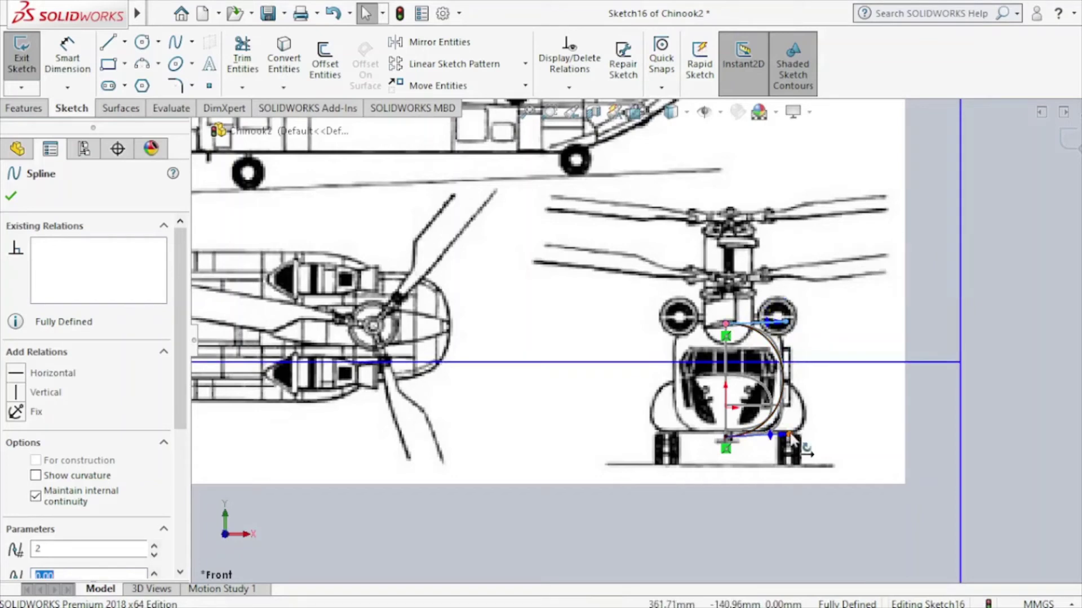
{"action": "mouse_move", "coordinate": [787, 435]}
{"action": "left_mouse_down"}
{"action": "mouse_move", "coordinate": [804, 458]}
{"action": "mouse_move", "coordinate": [794, 447]}
{"action": "left_mouse_up"}
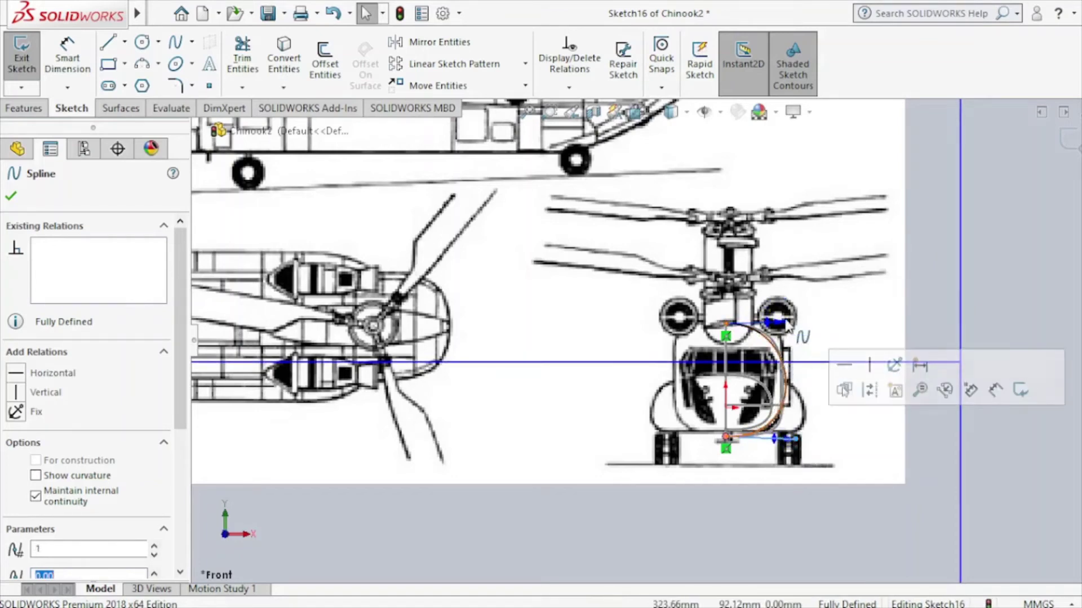
Fine-tune the spline's top and lower curves against the fuselage outline.
{"action": "scroll", "coordinate": [788, 329], "scroll_direction": "down", "scroll_amount": 3}
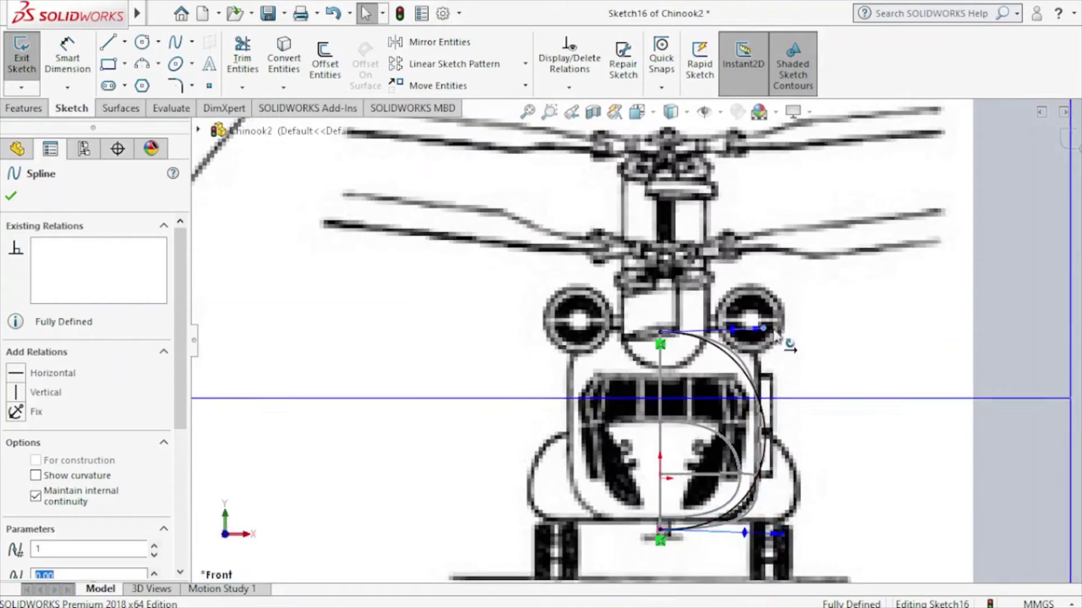
{"action": "left_click_drag", "start_coordinate": [765, 331], "coordinate": [756, 323]}
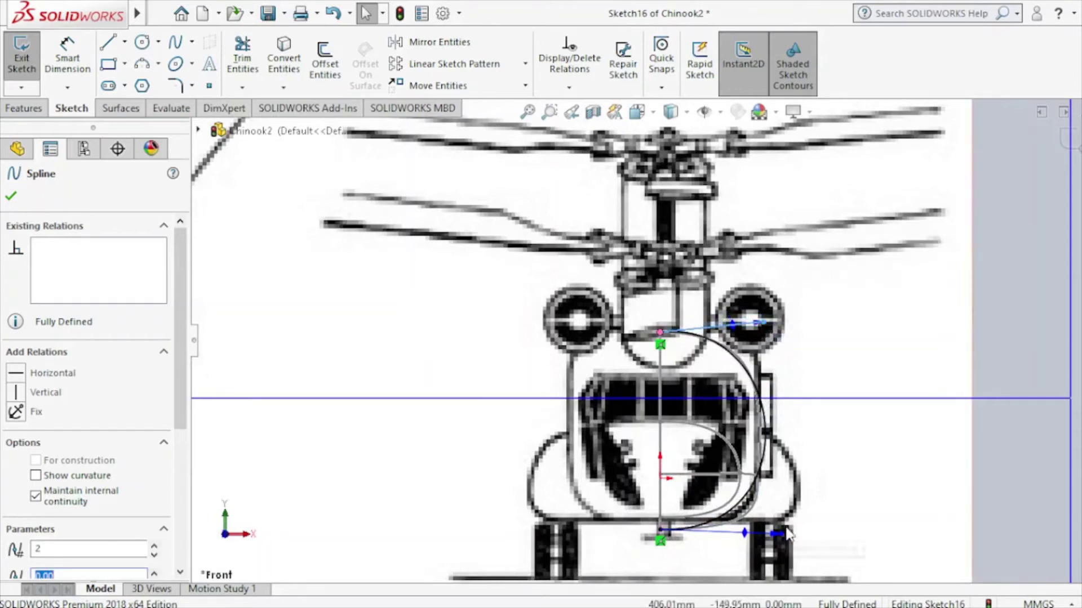
{"action": "left_click_drag", "start_coordinate": [778, 533], "coordinate": [775, 547]}
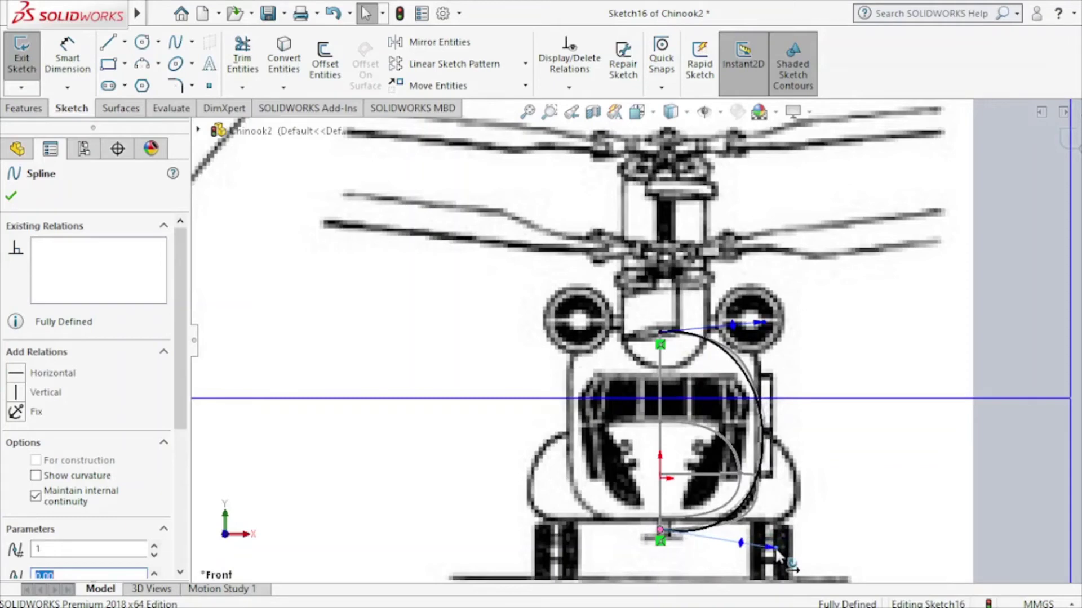
{"action": "left_click_drag", "start_coordinate": [775, 547], "coordinate": [777, 543]}
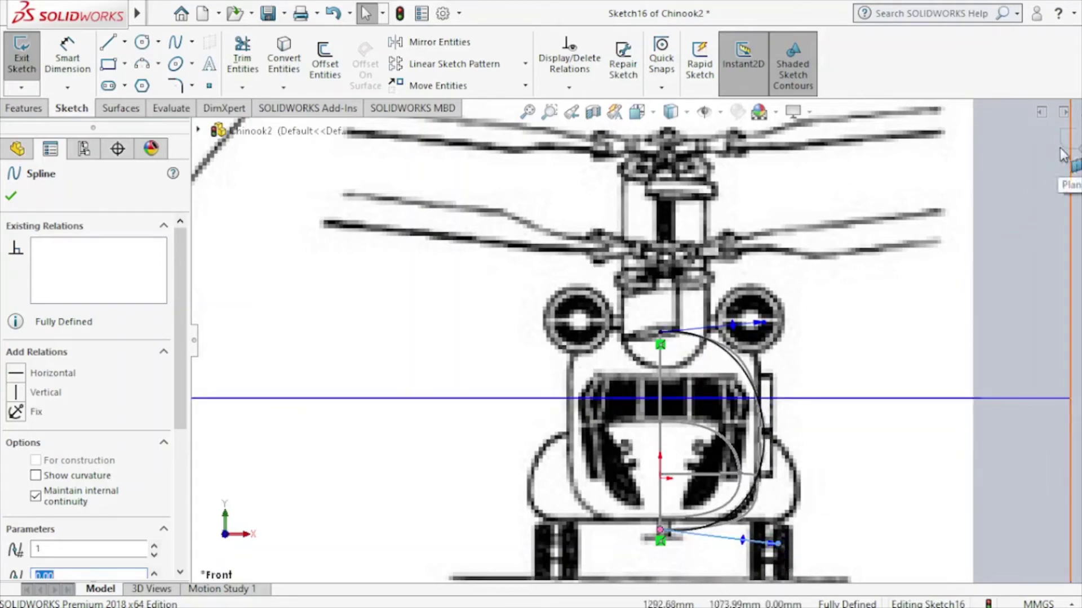
{"action": "key", "text": "Escape"}
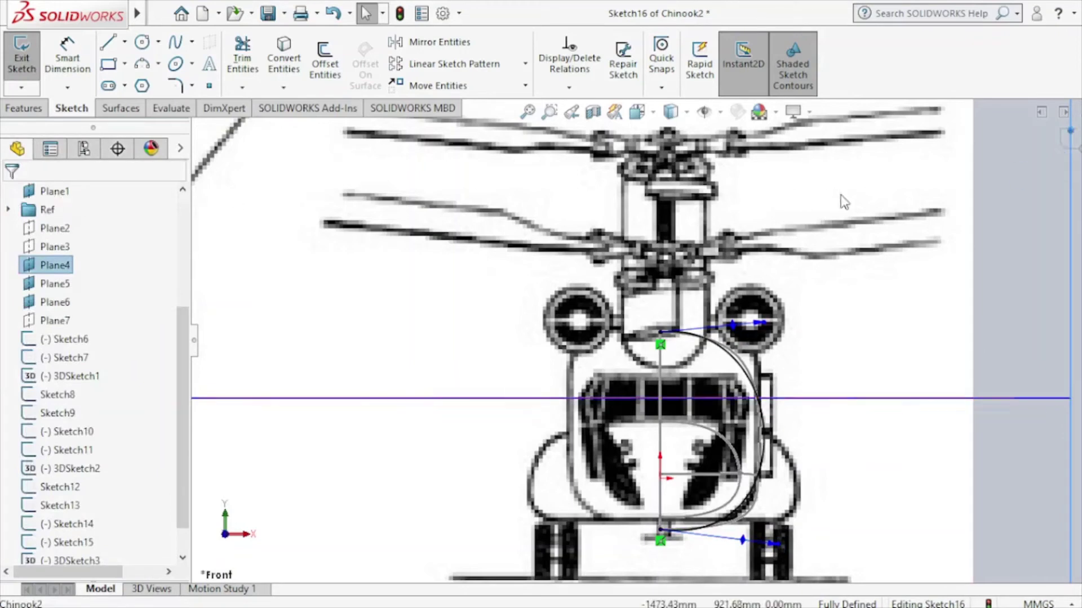
Close Sketch16 and fit the whole reference picture in view.
{"action": "key", "text": "z"}
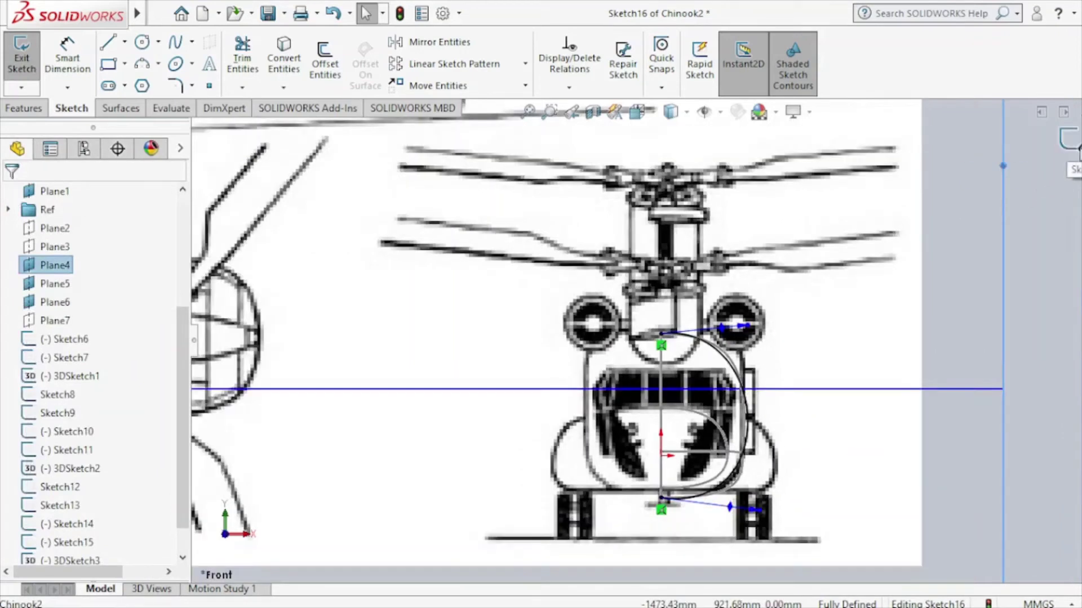
{"action": "left_click", "coordinate": [1070, 140]}
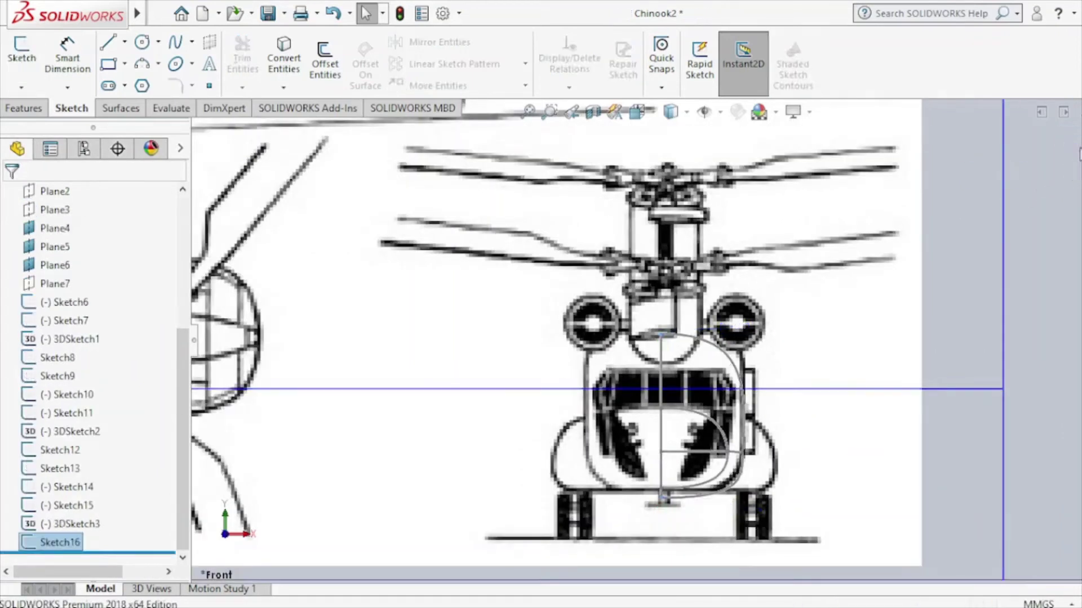
{"action": "key", "text": "Escape"}
{"action": "key", "text": "z"}
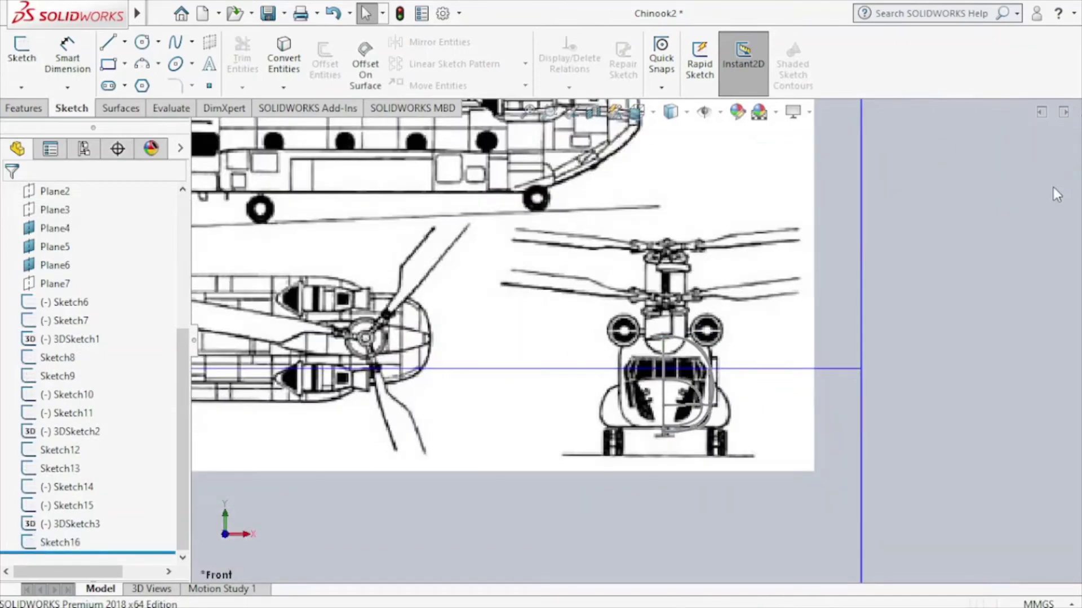
{"action": "key", "text": "ctrl+4"}
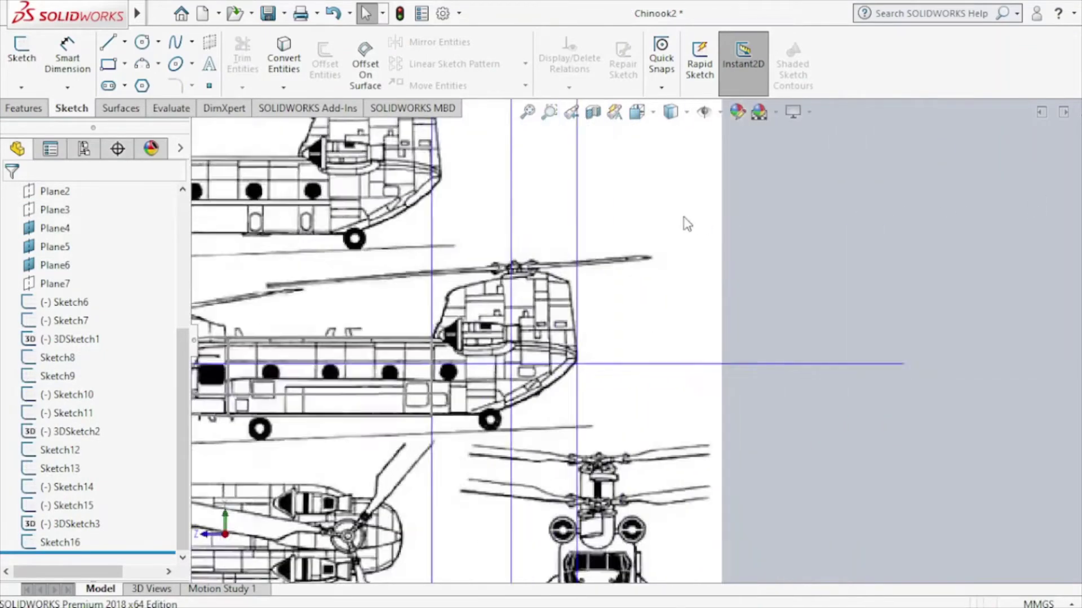
{"action": "key", "text": "f"}
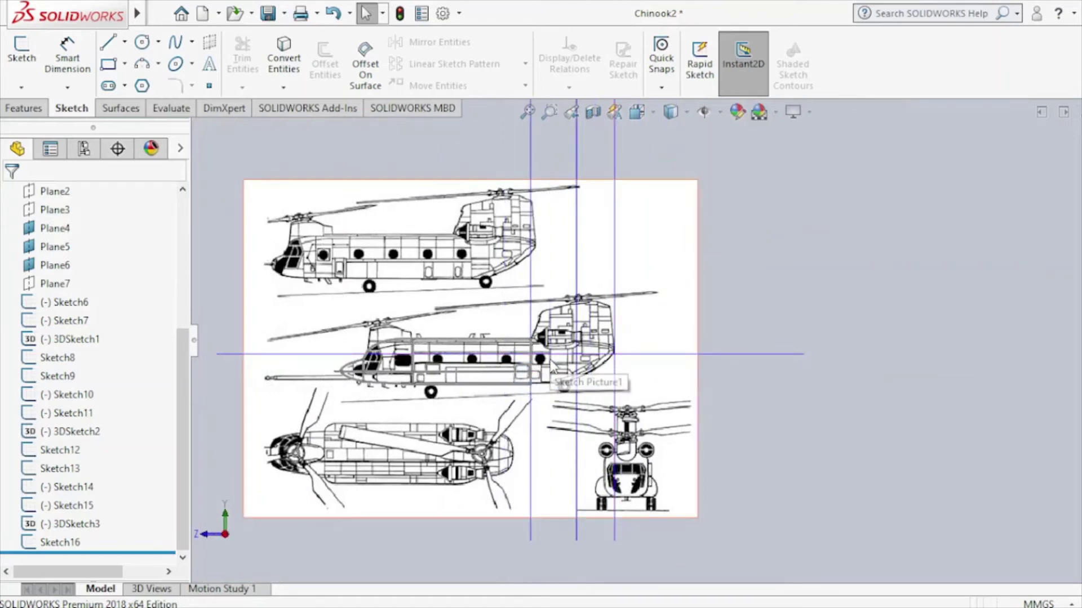
Tilt the view to inspect the picture and bring up the Ref folder's context menu.
{"action": "scroll", "coordinate": [553, 365], "scroll_direction": "up", "scroll_amount": 2}
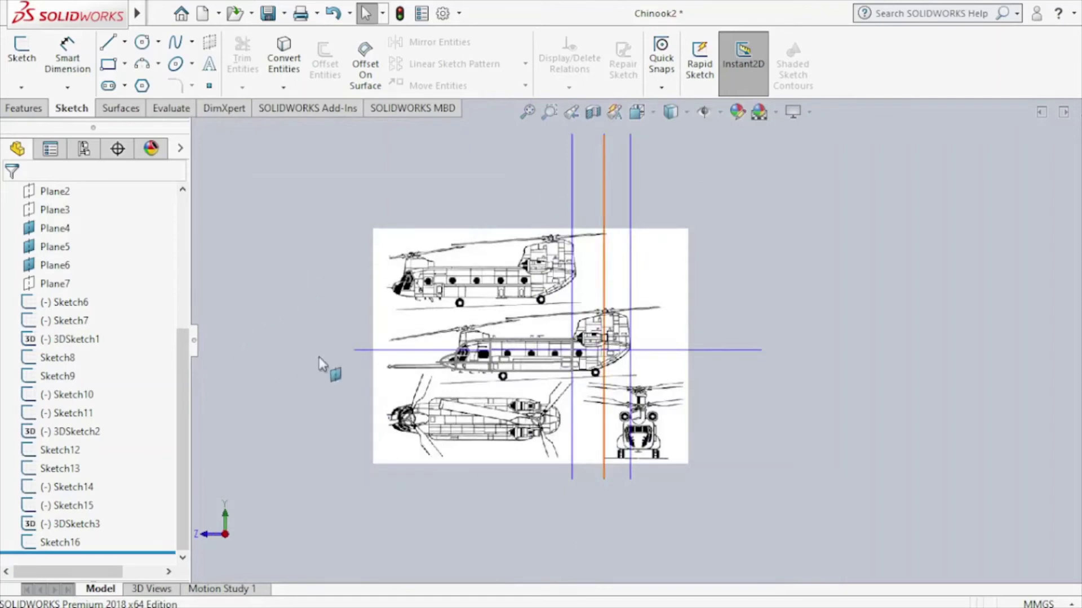
{"action": "key", "text": "Down"}
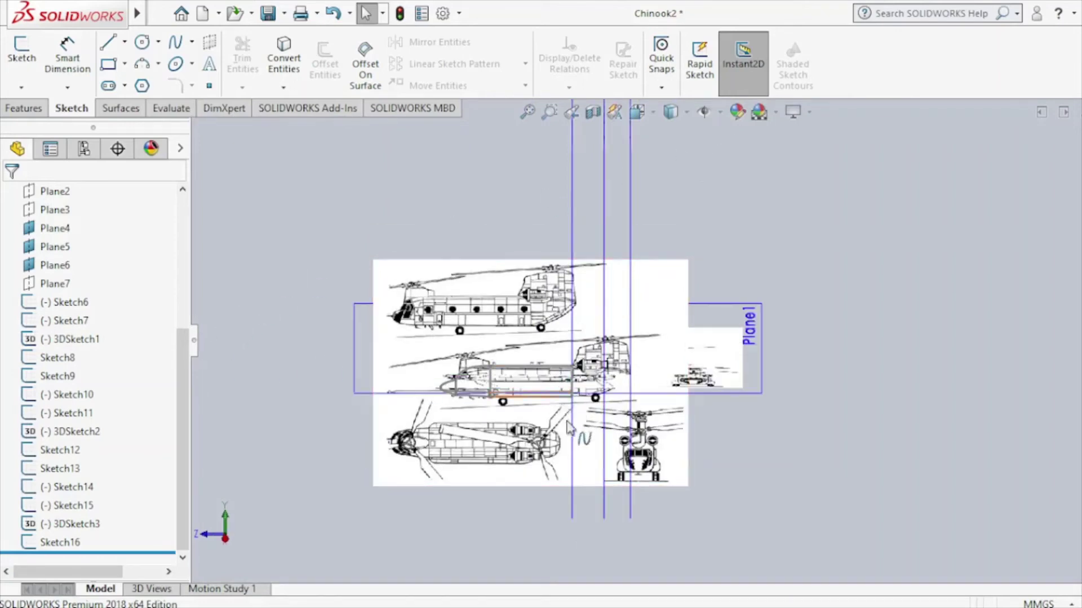
{"action": "key", "text": "Down"}
{"action": "key", "text": "Down"}
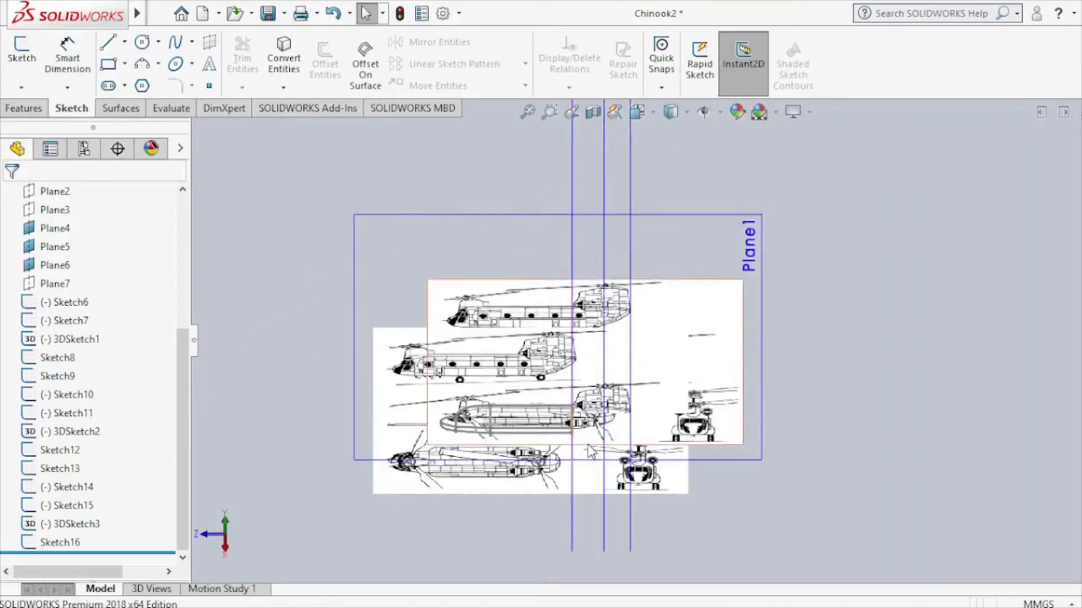
{"action": "key", "text": "Down"}
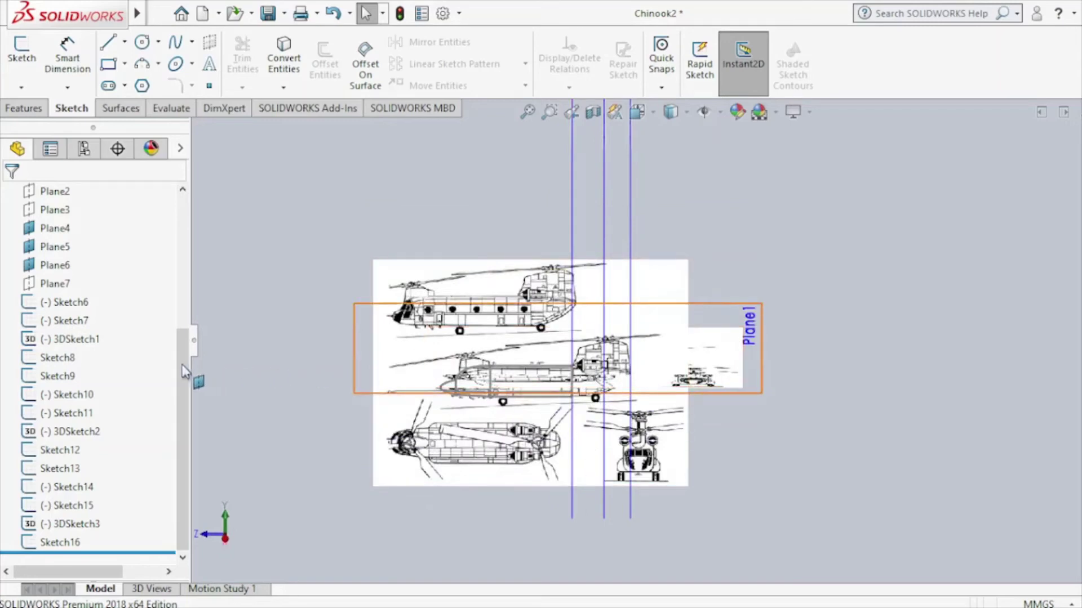
{"action": "scroll", "coordinate": [187, 329], "scroll_direction": "up", "scroll_amount": 3}
{"action": "scroll", "coordinate": [141, 350], "scroll_direction": "up", "scroll_amount": 1}
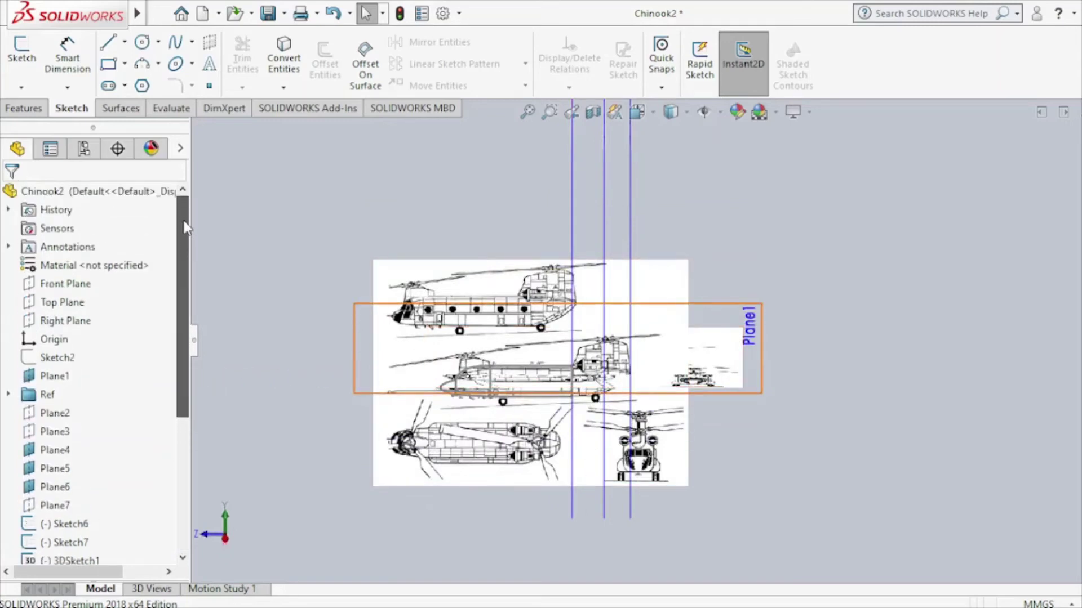
{"action": "right_click", "coordinate": [38, 393]}
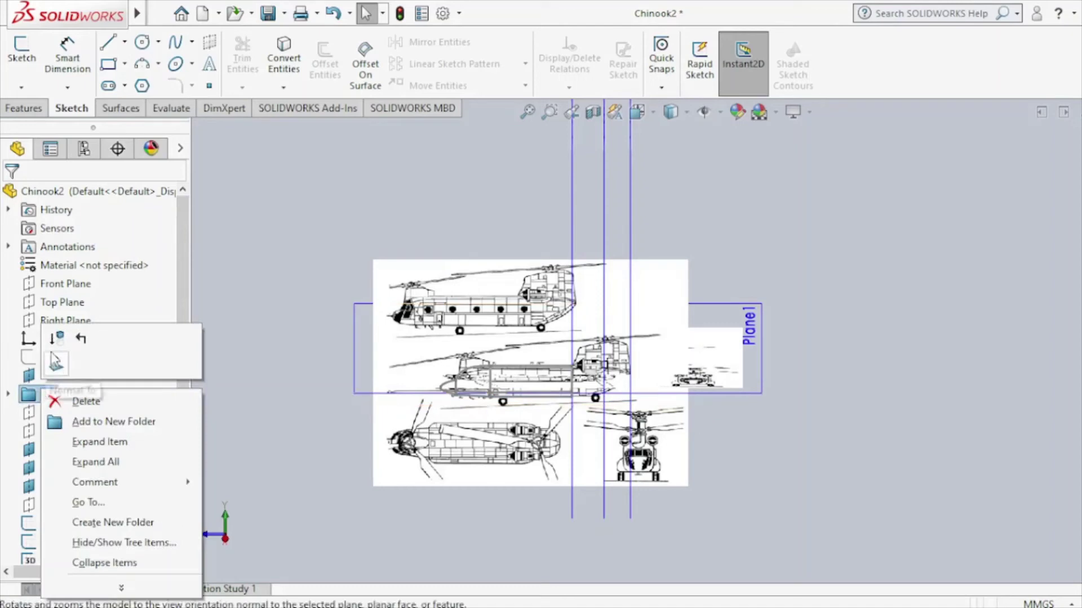
Suppress the Ref folder and orbit to view the wireframe sketches.
{"action": "left_click", "coordinate": [62, 338]}
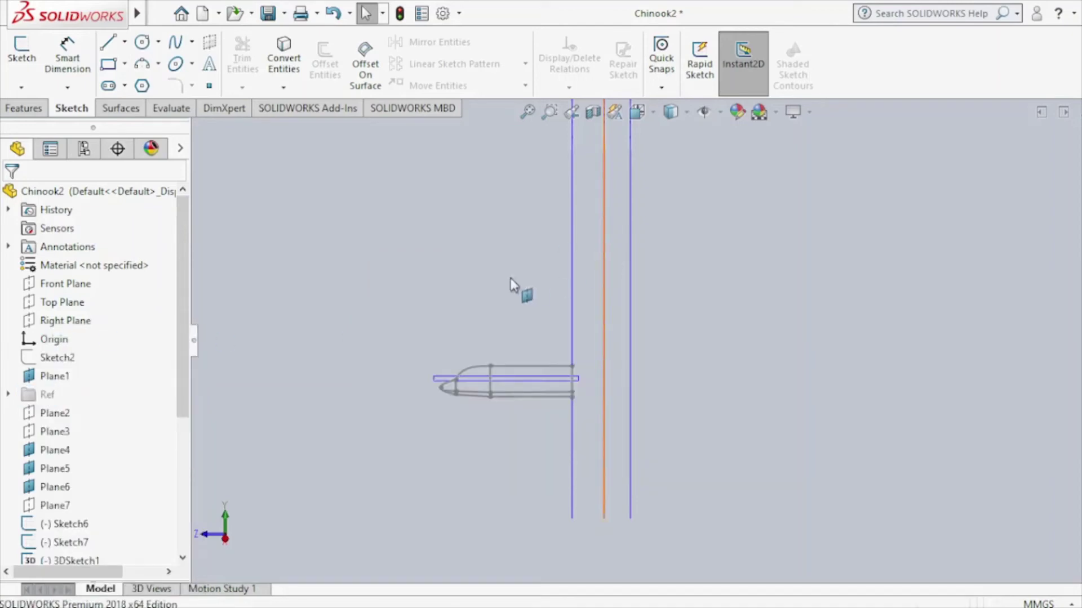
{"action": "middle_click_drag", "start_coordinate": [509, 278], "coordinate": [557, 383]}
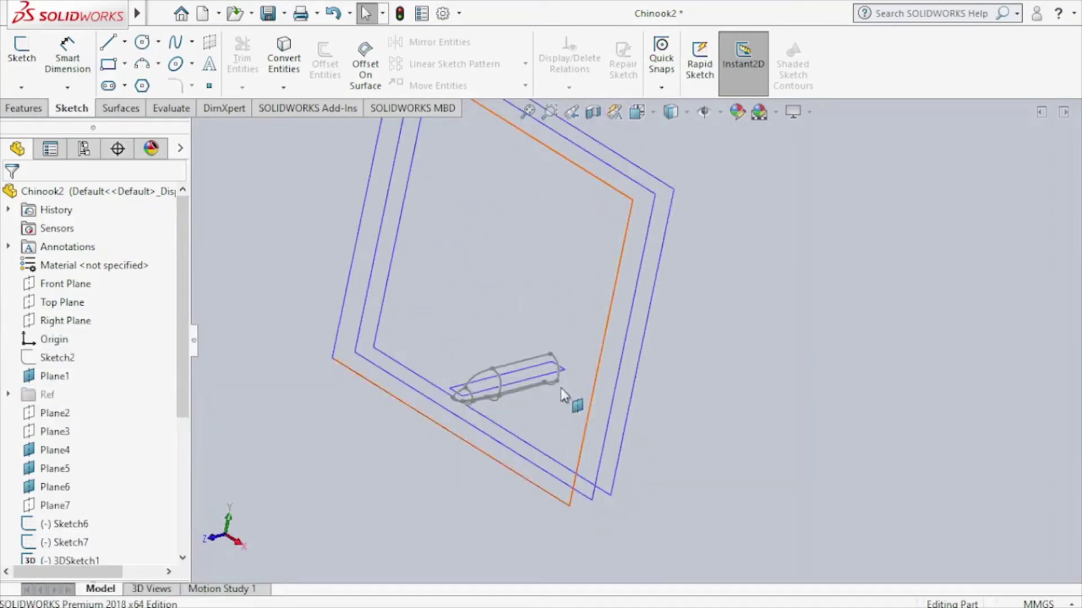
{"action": "scroll", "coordinate": [557, 383], "scroll_direction": "down", "scroll_amount": 10}
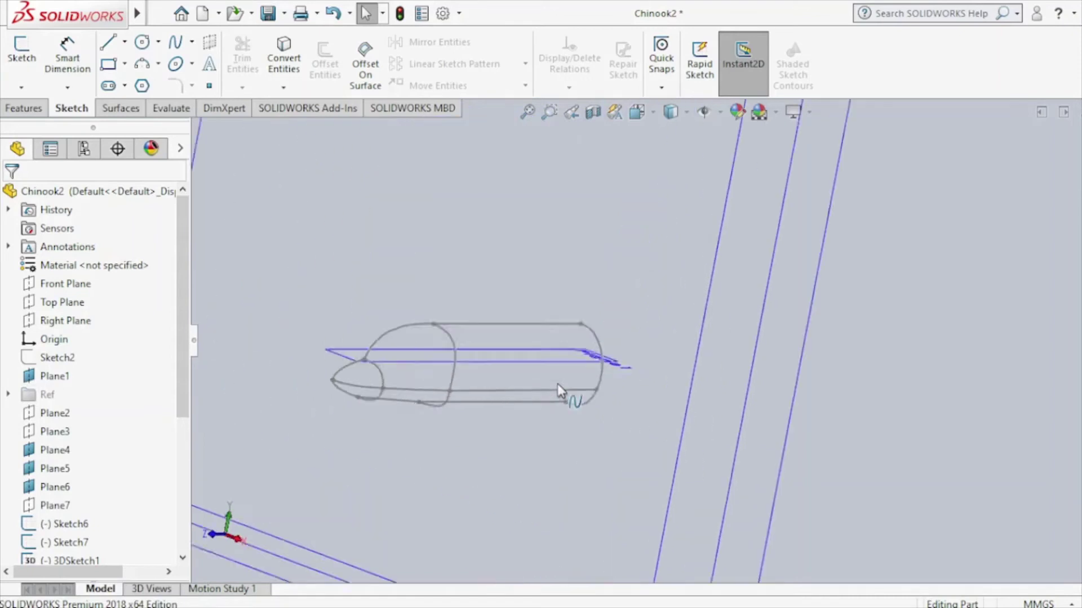
{"action": "mouse_move", "coordinate": [601, 397]}
{"action": "middle_mouse_down"}
{"action": "mouse_move", "coordinate": [529, 391]}
{"action": "mouse_move", "coordinate": [583, 478]}
{"action": "middle_mouse_up"}
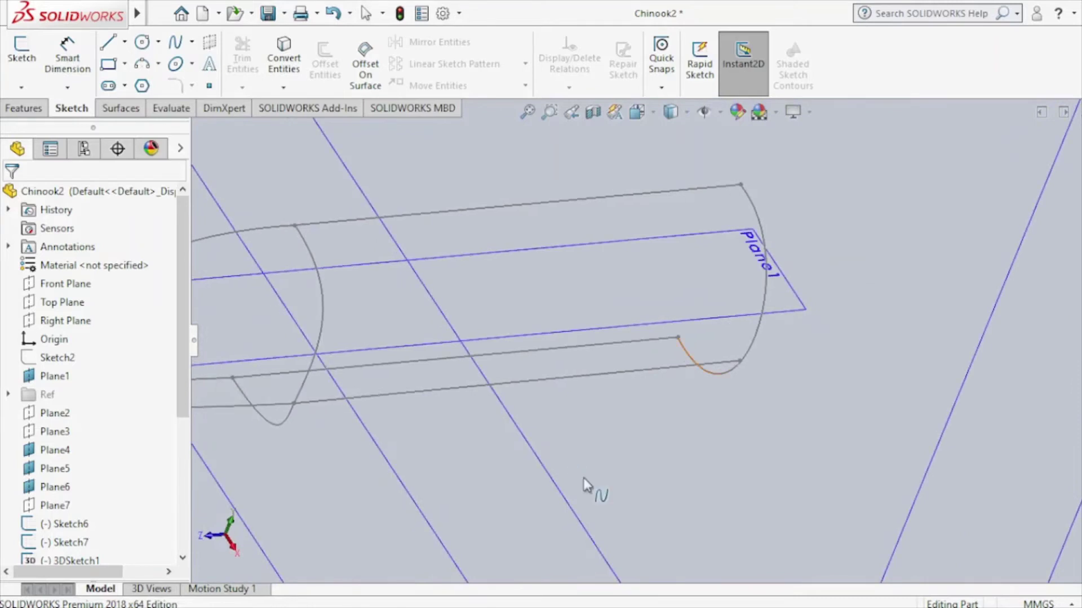
Edit 3DSketch3 to check the lower guide line's endpoint, then close the sketch.
{"action": "double_click", "coordinate": [741, 363]}
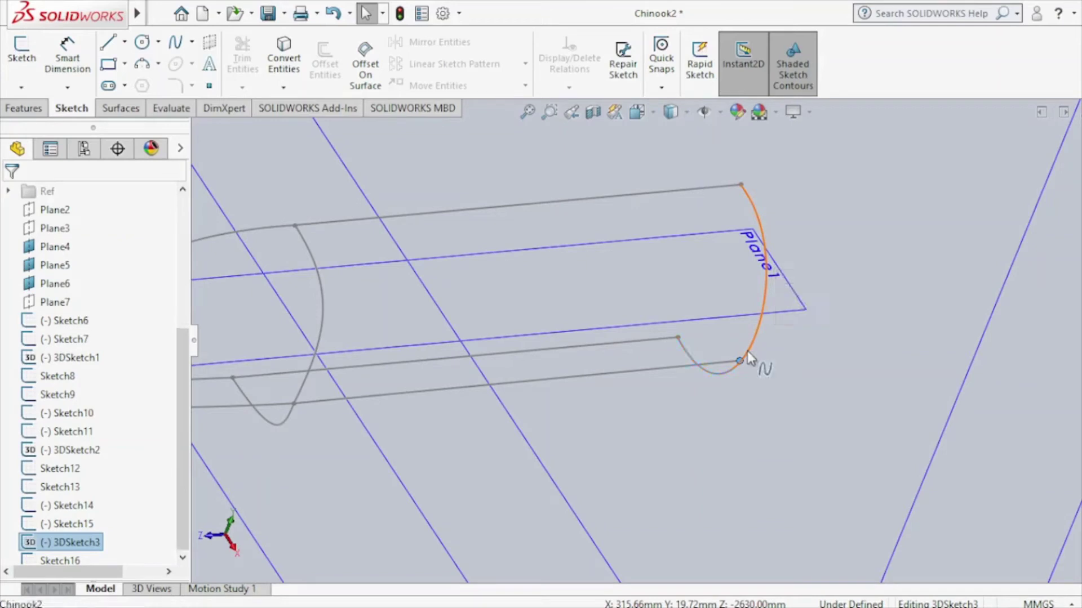
{"action": "left_click", "coordinate": [747, 353]}
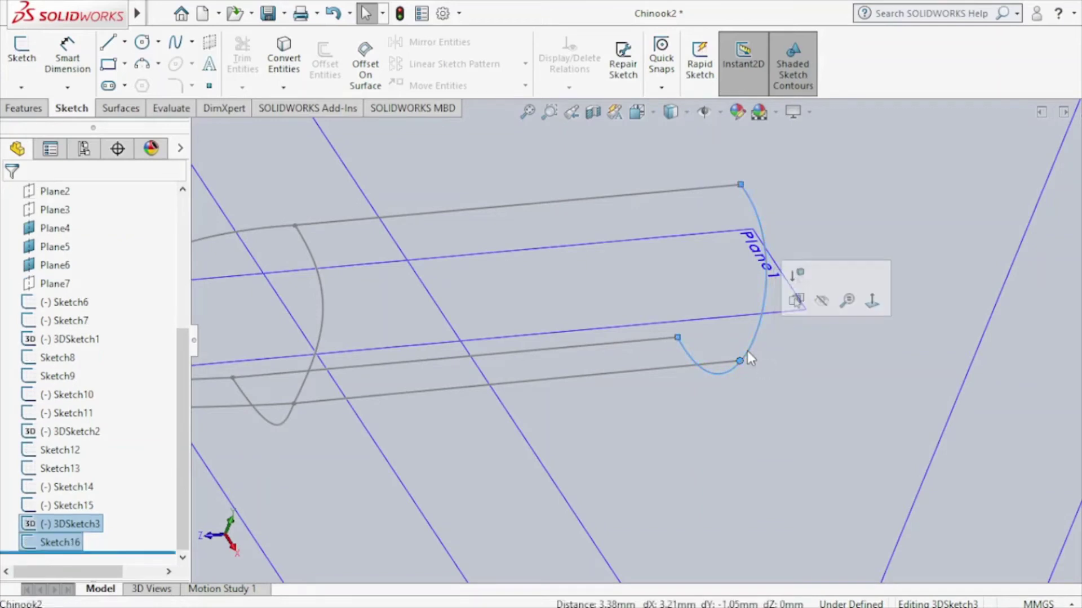
{"action": "left_click", "coordinate": [715, 363]}
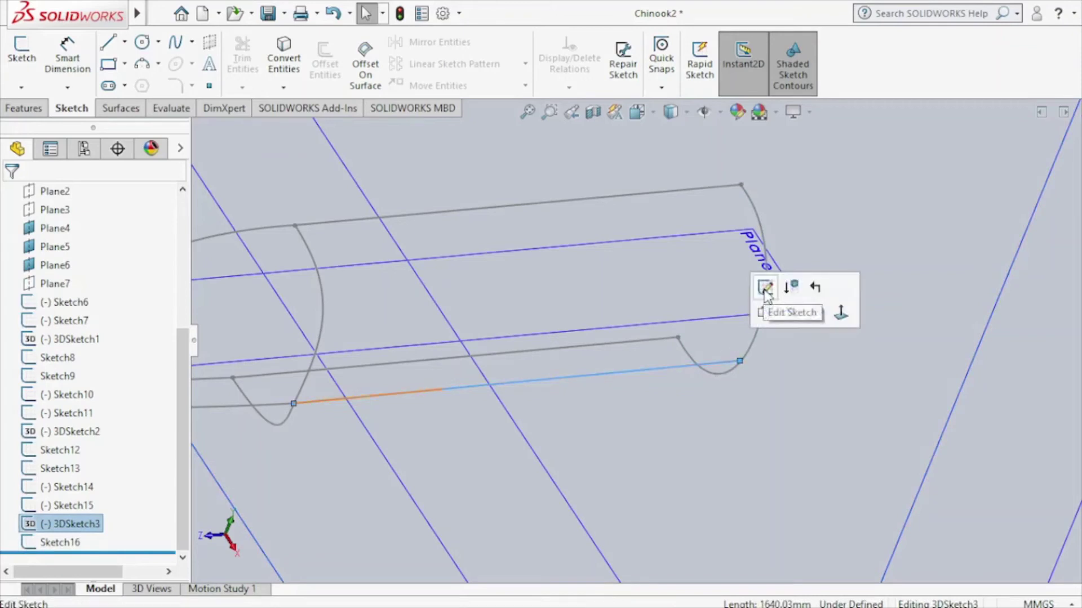
{"action": "left_click", "coordinate": [765, 287]}
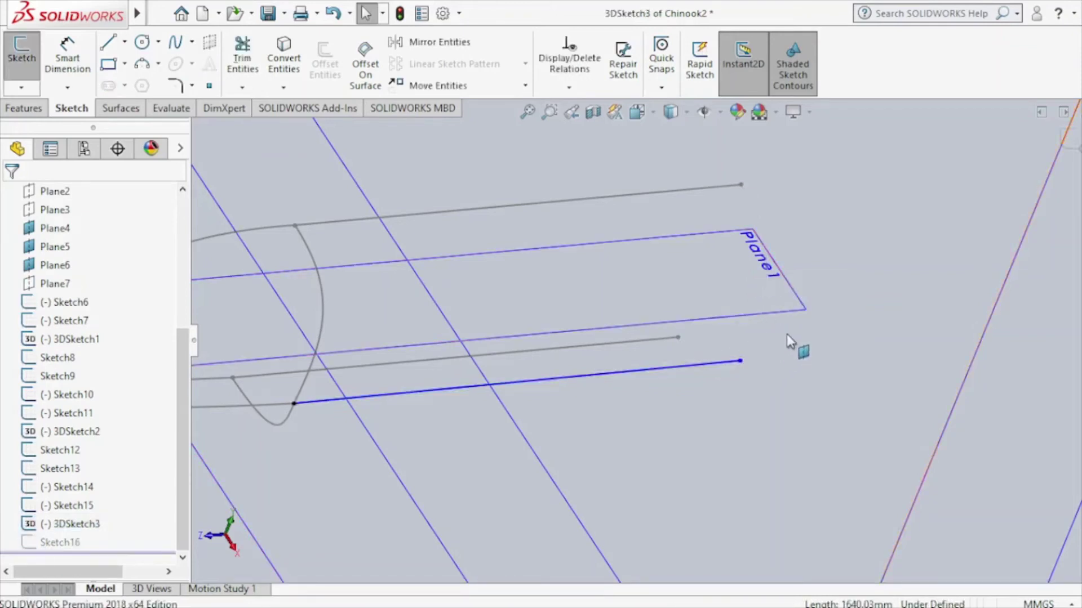
{"action": "left_click", "coordinate": [741, 362]}
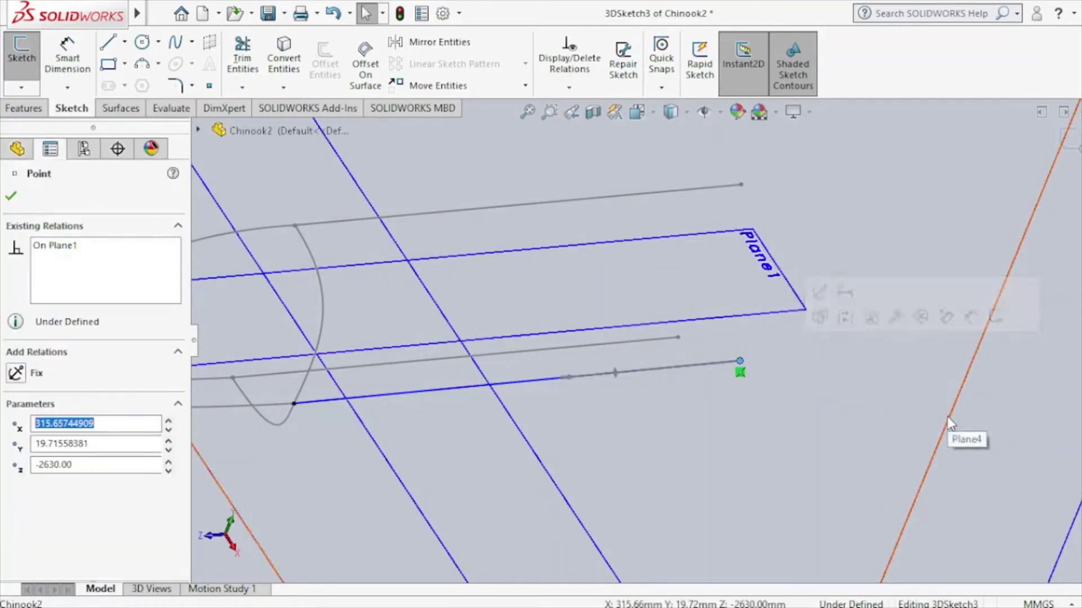
{"action": "left_click", "coordinate": [13, 197]}
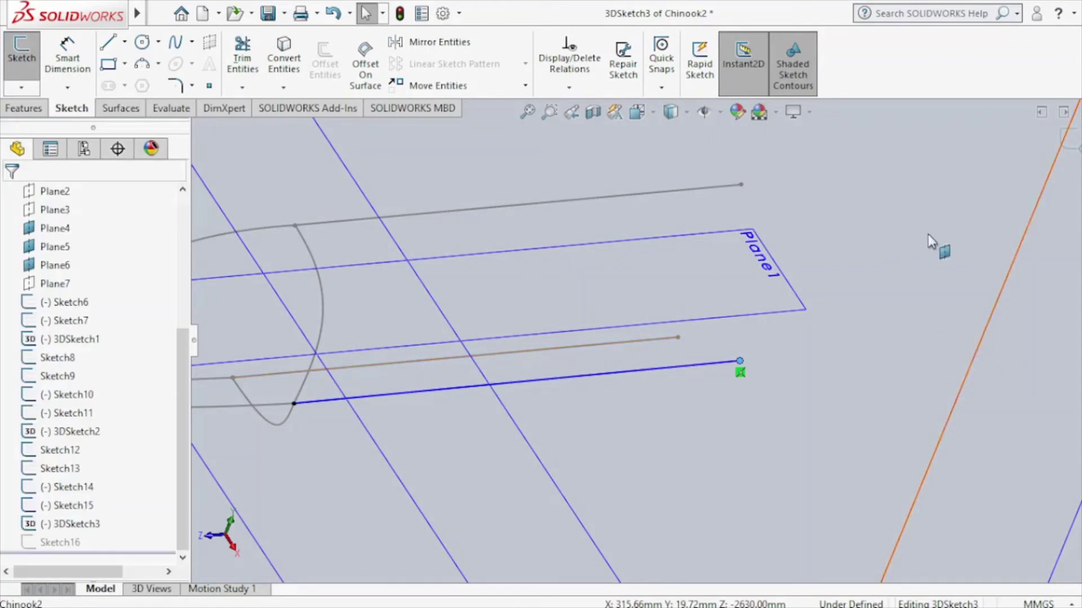
{"action": "left_click", "coordinate": [1072, 152]}
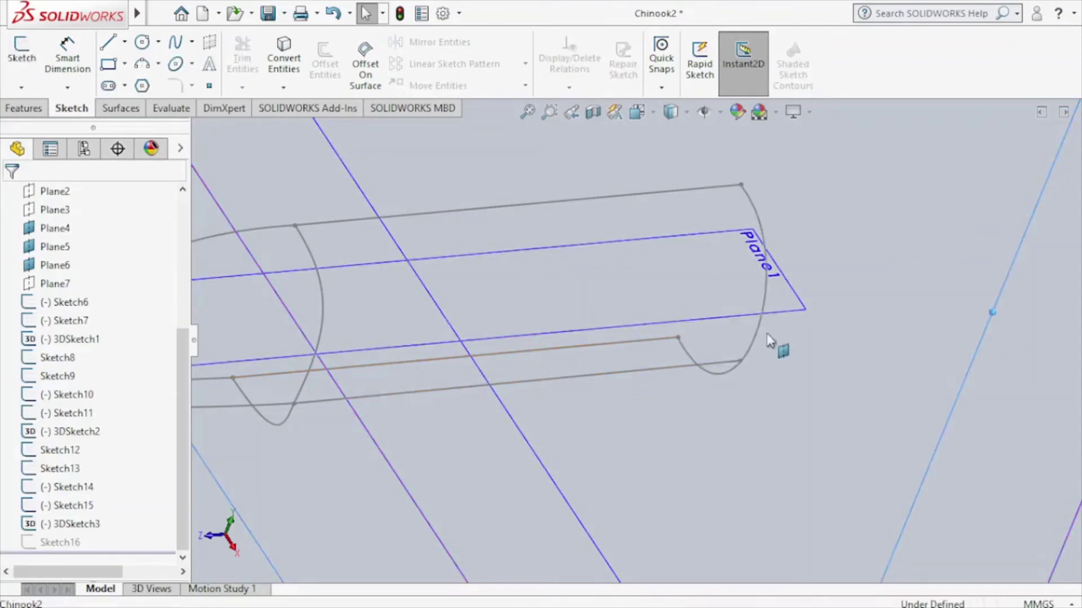
{"action": "left_click", "coordinate": [778, 347]}
Switch to the Right view and unsuppress the Ref folder to show the reference pictures.
{"action": "mouse_move", "coordinate": [756, 355]}
{"action": "middle_mouse_down"}
{"action": "mouse_move", "coordinate": [712, 289]}
{"action": "mouse_move", "coordinate": [701, 290]}
{"action": "mouse_move", "coordinate": [713, 243]}
{"action": "middle_mouse_up"}
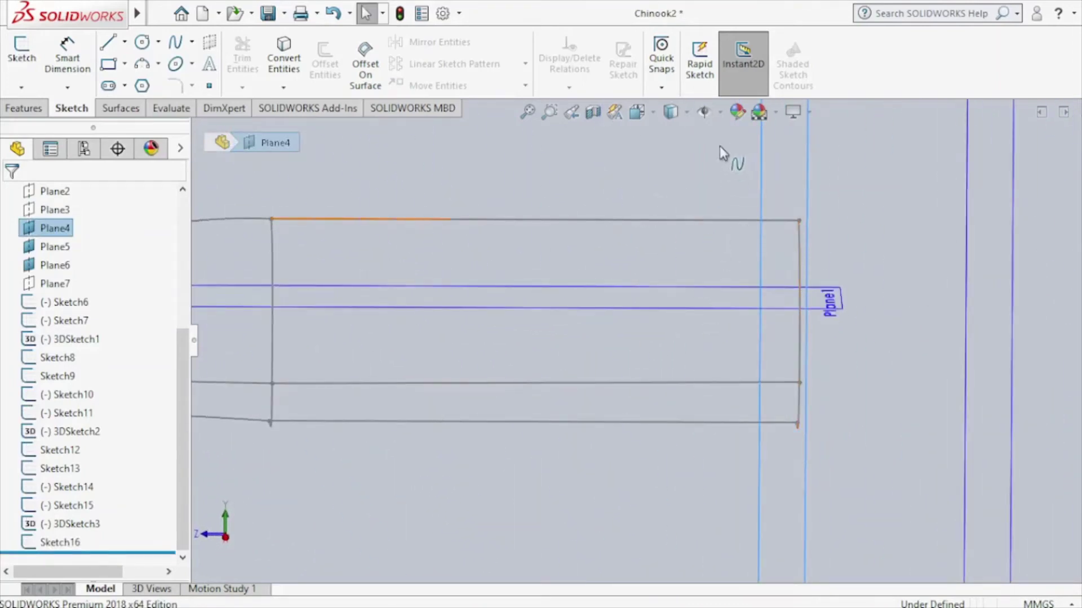
{"action": "left_click", "coordinate": [650, 117]}
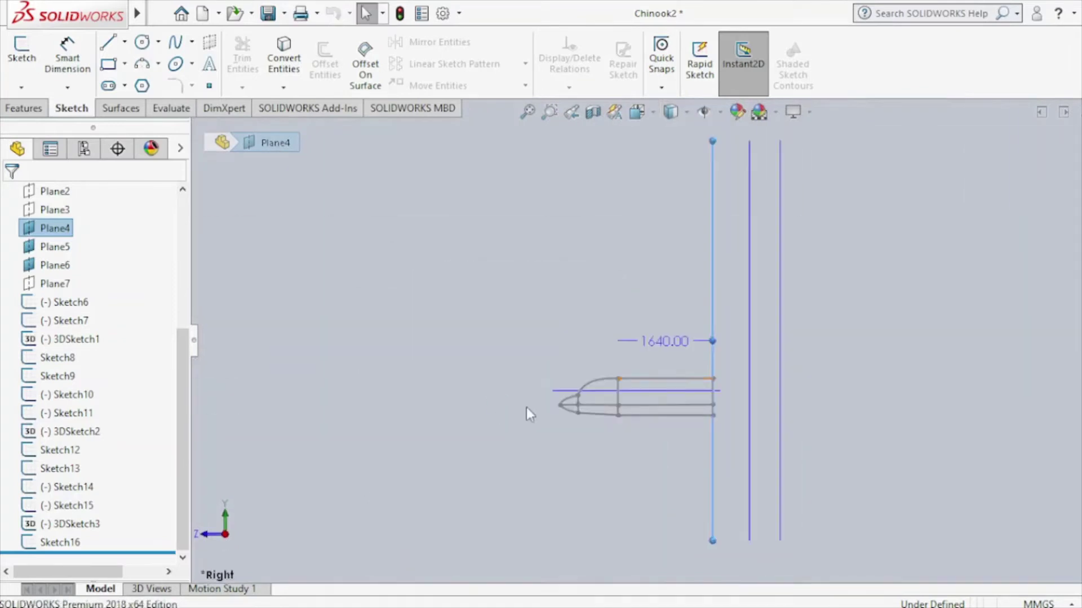
{"action": "left_click", "coordinate": [533, 304]}
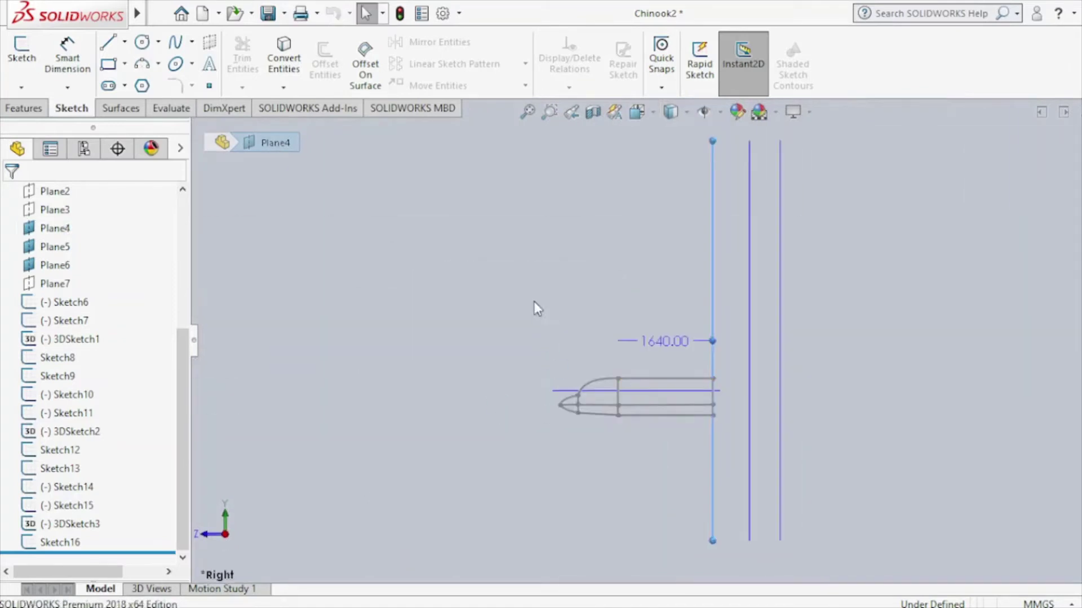
{"action": "scroll", "coordinate": [185, 391], "scroll_direction": "up", "scroll_amount": 3}
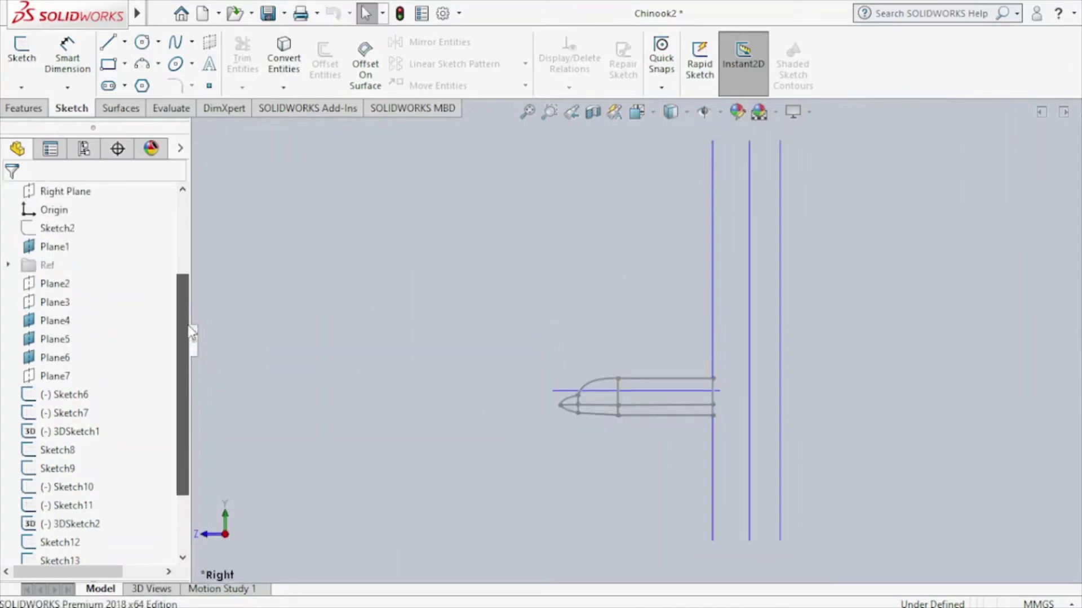
{"action": "right_click", "coordinate": [45, 322]}
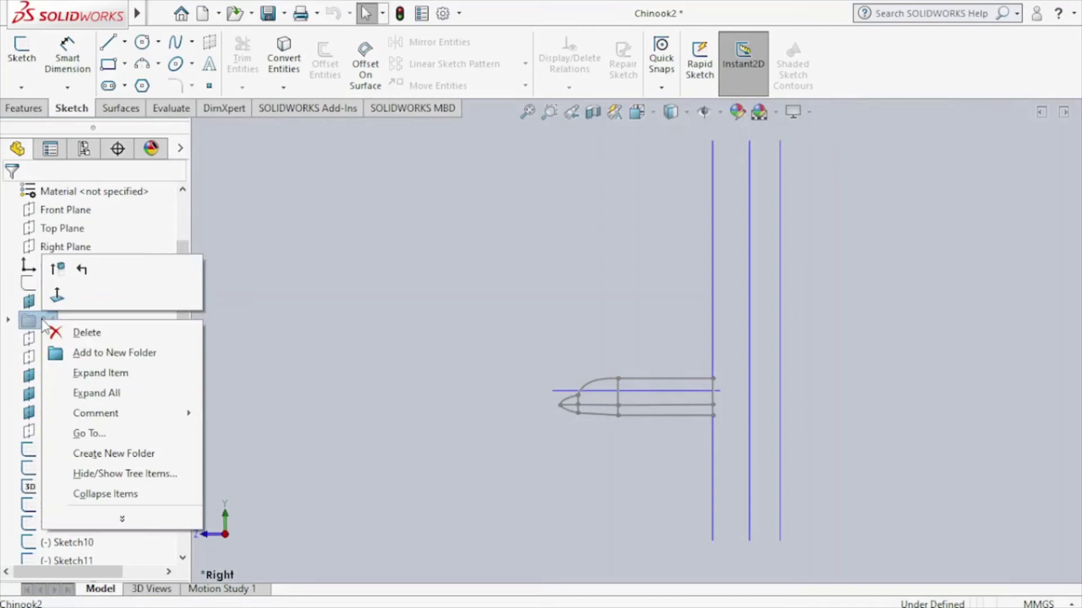
{"action": "left_click", "coordinate": [55, 270]}
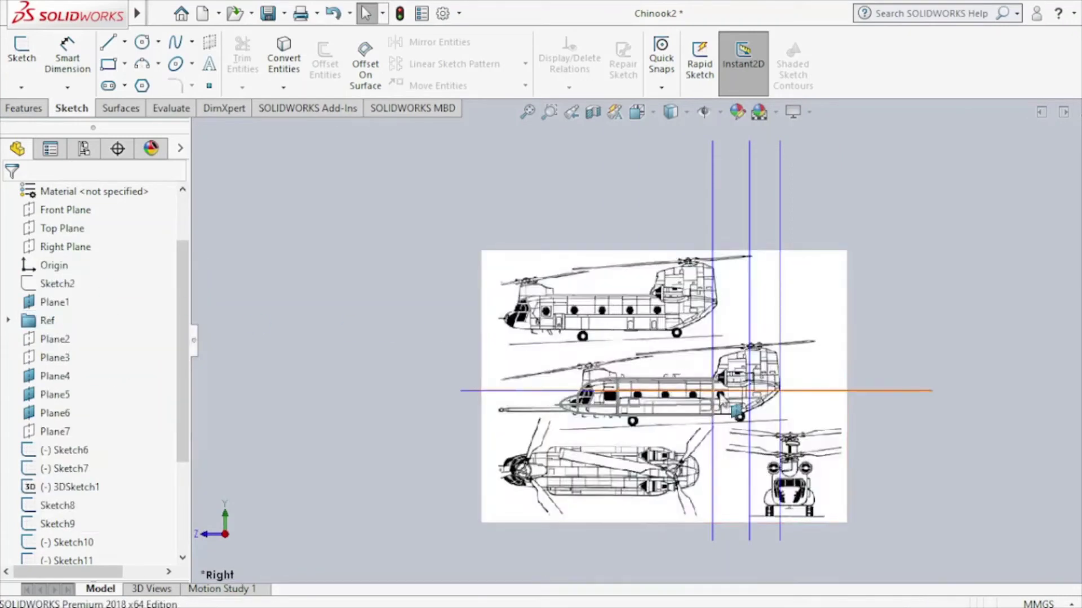
Draw a spline on the Right Plane from the mid-body section line to the fuselage end.
{"action": "left_click", "coordinate": [77, 248]}
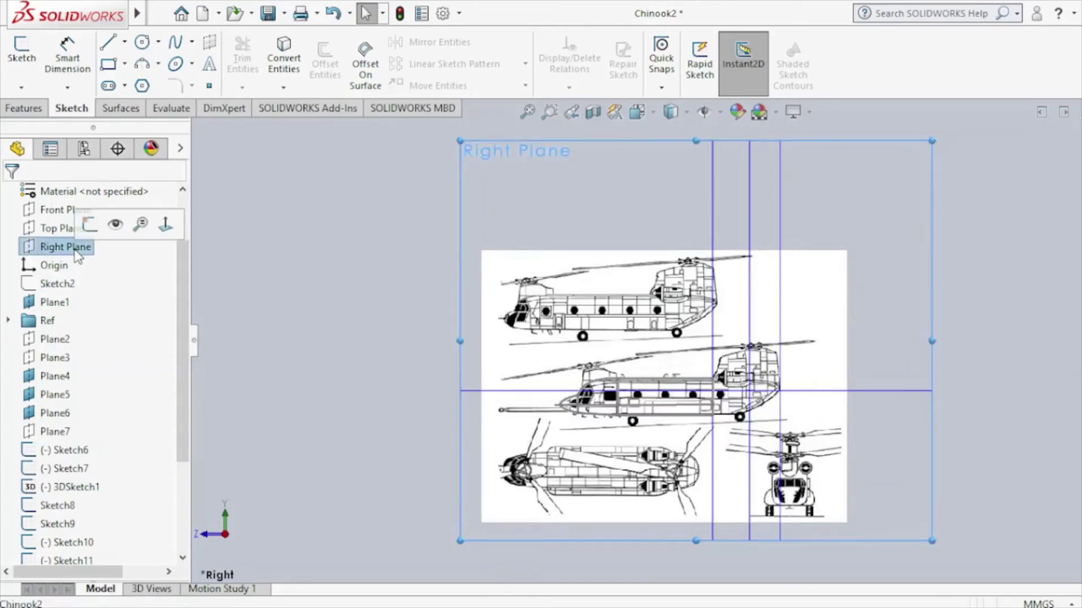
{"action": "left_click", "coordinate": [103, 231]}
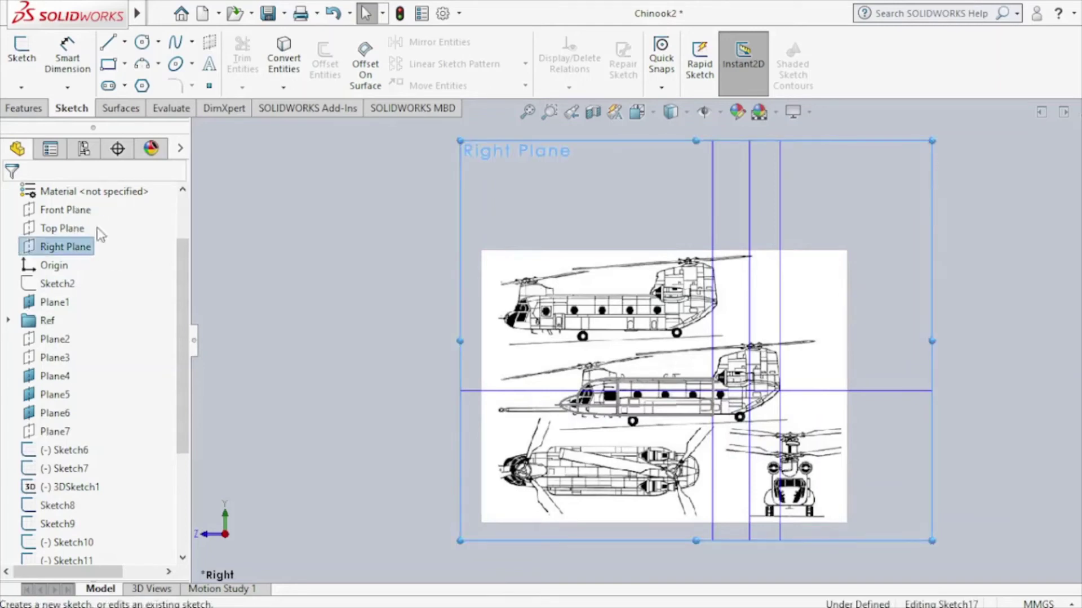
{"action": "left_click", "coordinate": [176, 49]}
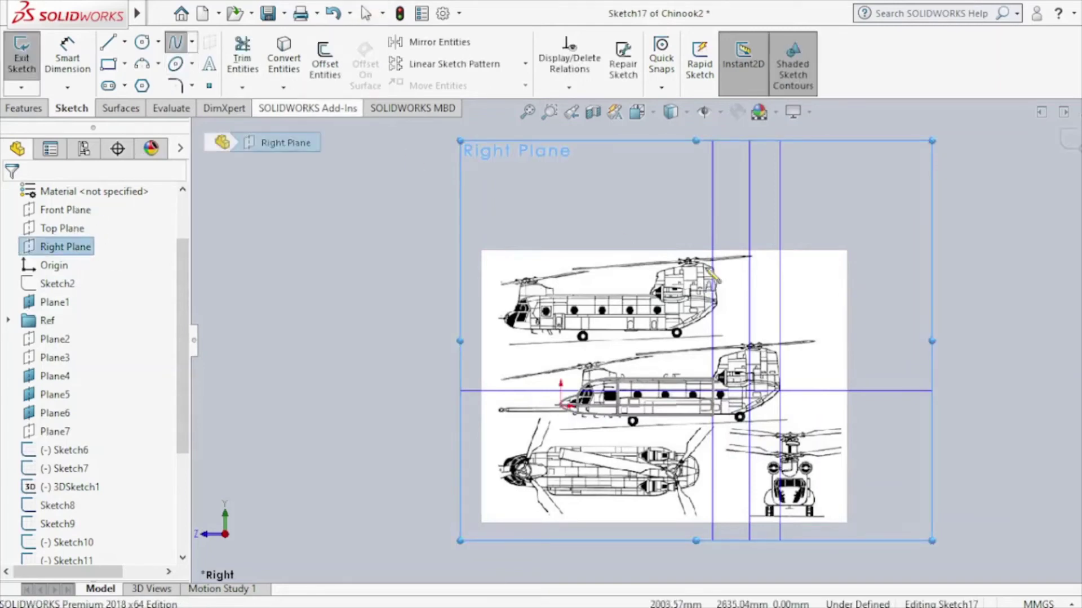
{"action": "left_click", "coordinate": [713, 379]}
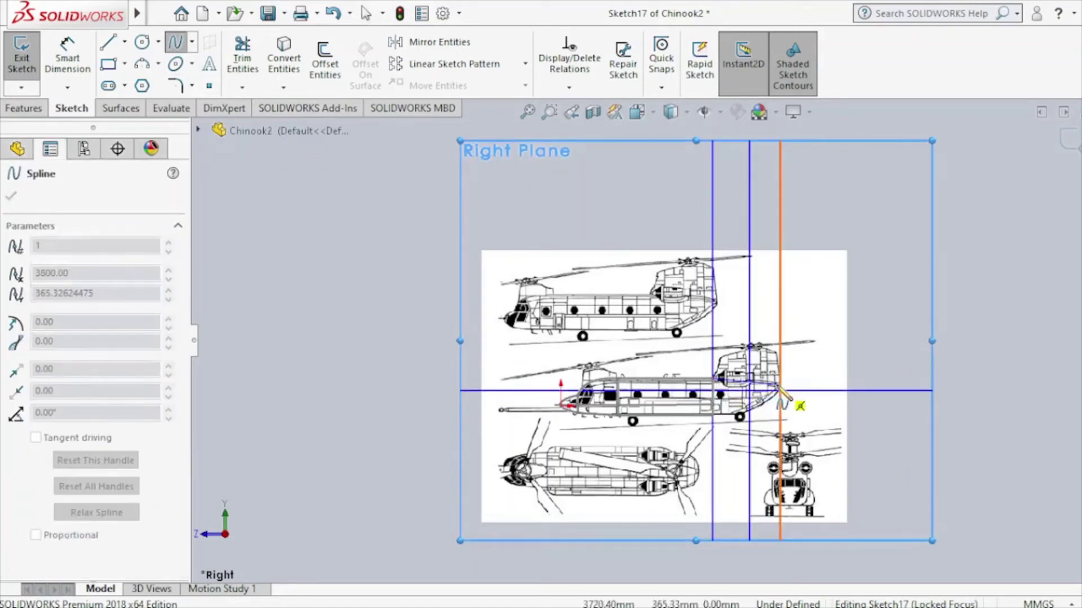
{"action": "left_click", "coordinate": [788, 388]}
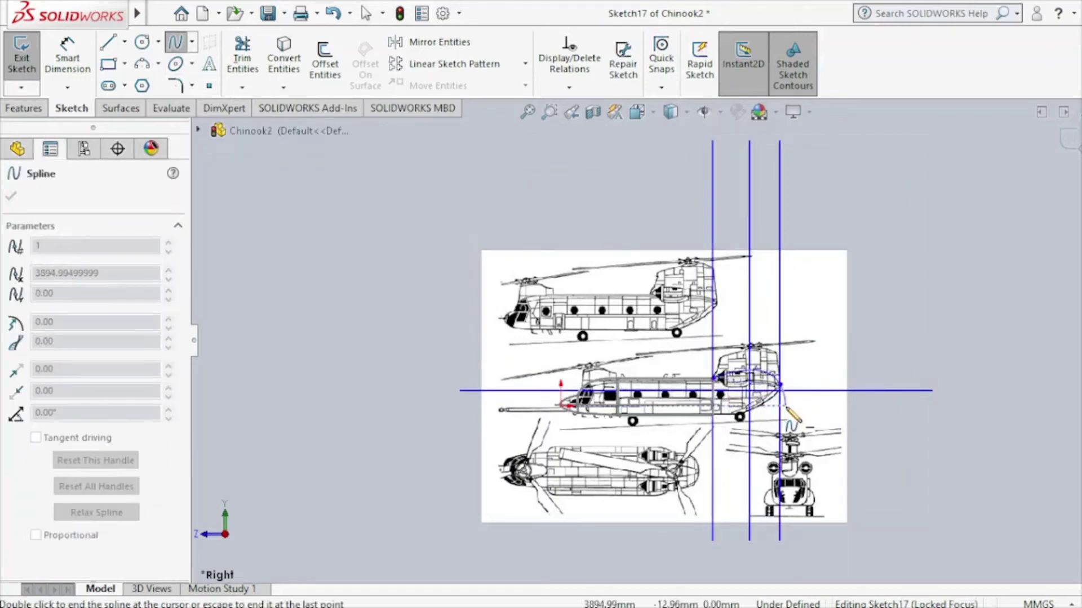
{"action": "key", "text": "Escape"}
Adjust the spline's end tangent into a gentle curve and close Sketch17.
{"action": "scroll", "coordinate": [789, 389], "scroll_direction": "down", "scroll_amount": 1}
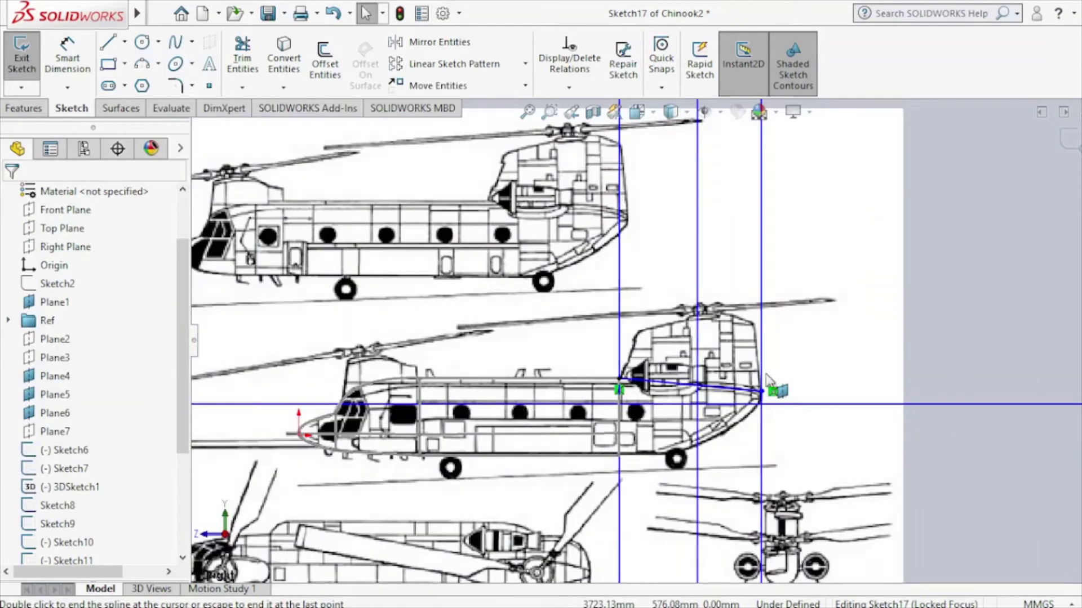
{"action": "scroll", "coordinate": [790, 389], "scroll_direction": "down", "scroll_amount": 3}
{"action": "left_click", "coordinate": [670, 387]}
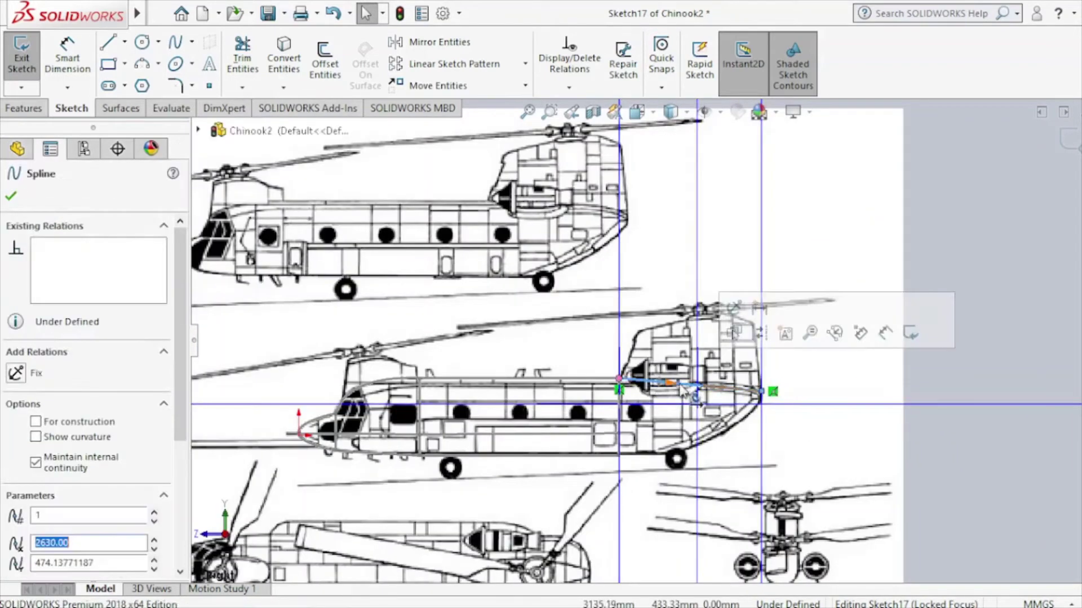
{"action": "left_click", "coordinate": [682, 386]}
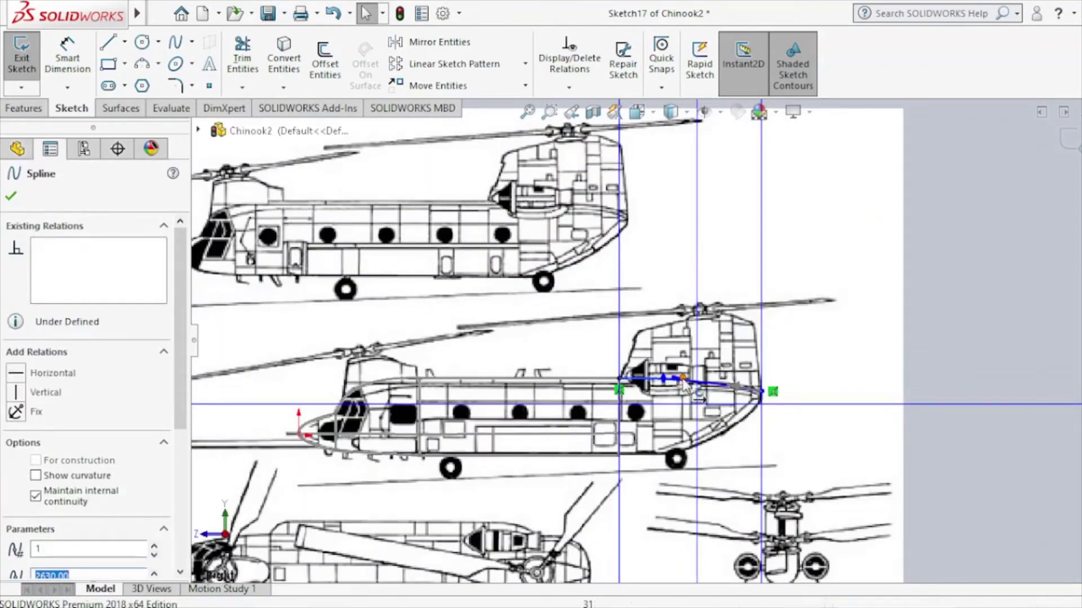
{"action": "left_click", "coordinate": [1068, 140]}
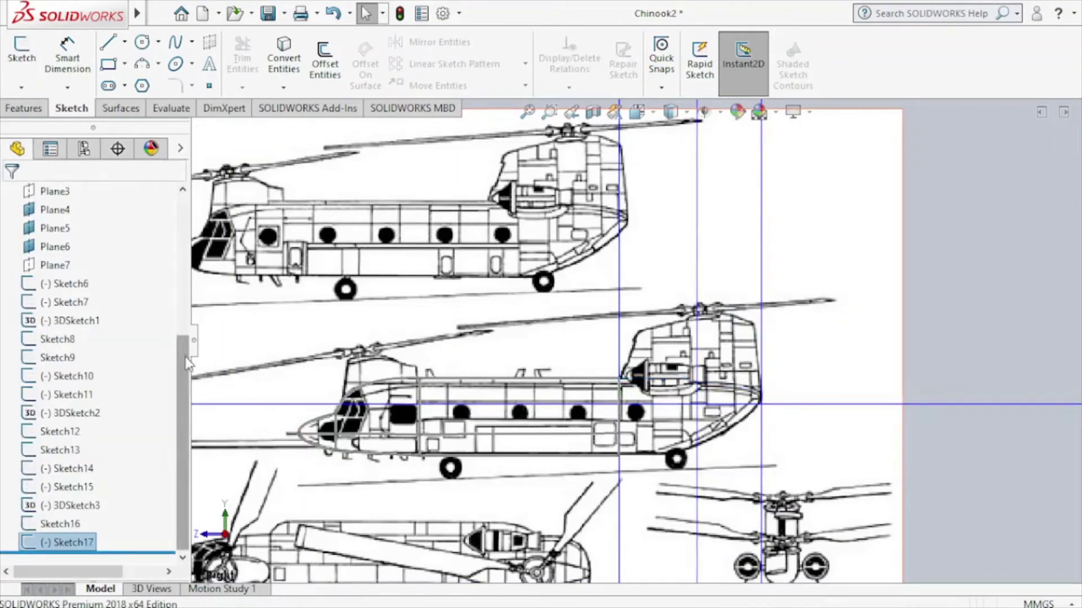
{"action": "scroll", "coordinate": [186, 354], "scroll_direction": "up", "scroll_amount": 3}
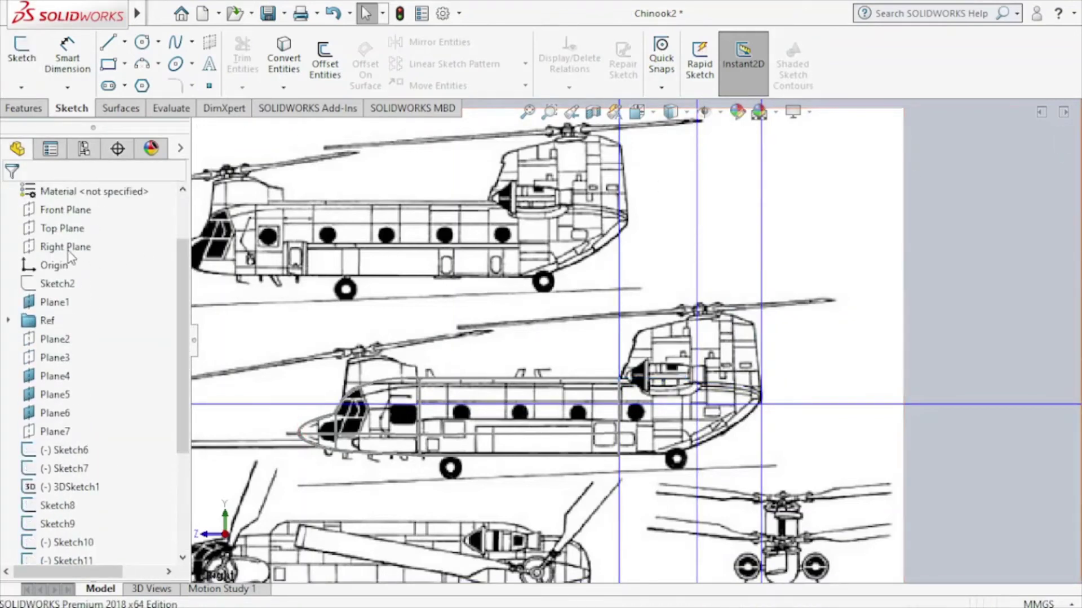
Draw a two-point spline on the Right Plane from the lower fuselage corner to the rear end.
{"action": "left_click", "coordinate": [67, 248]}
{"action": "left_click", "coordinate": [85, 225]}
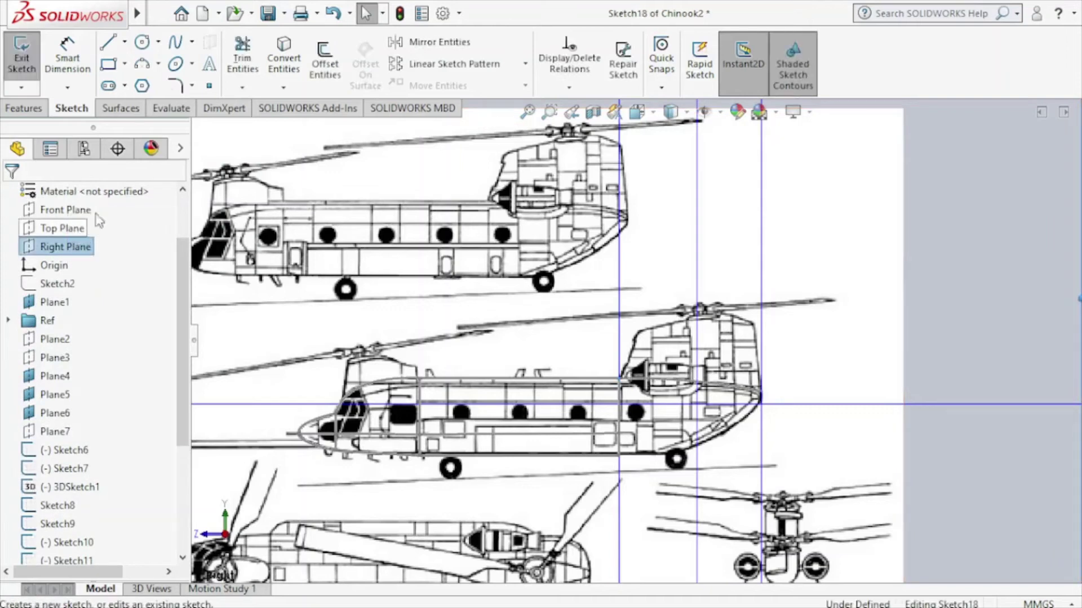
{"action": "left_click", "coordinate": [176, 50]}
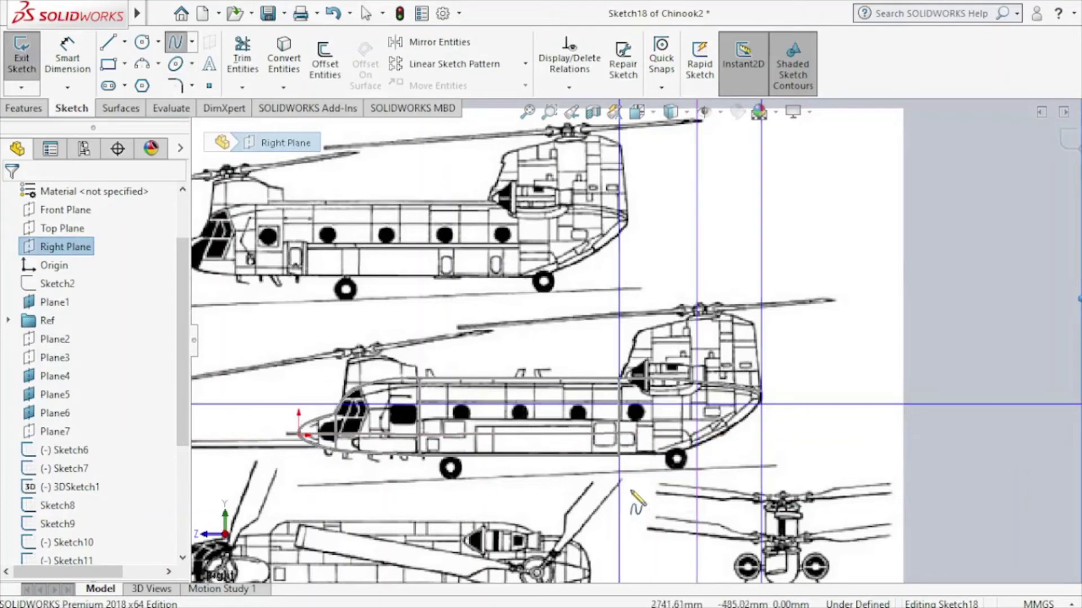
{"action": "left_click", "coordinate": [619, 456]}
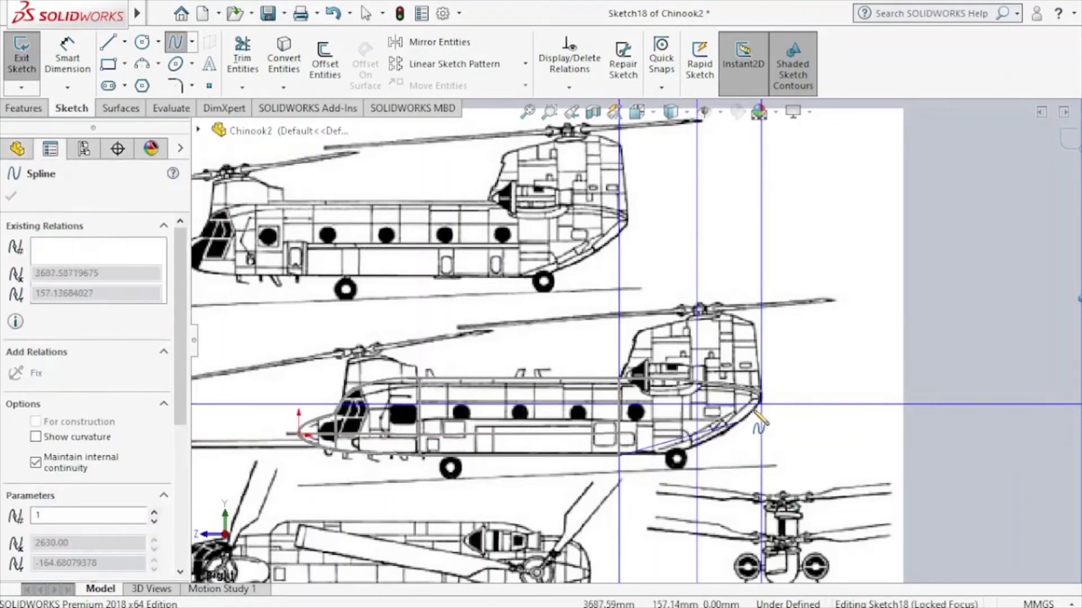
{"action": "left_click", "coordinate": [761, 393]}
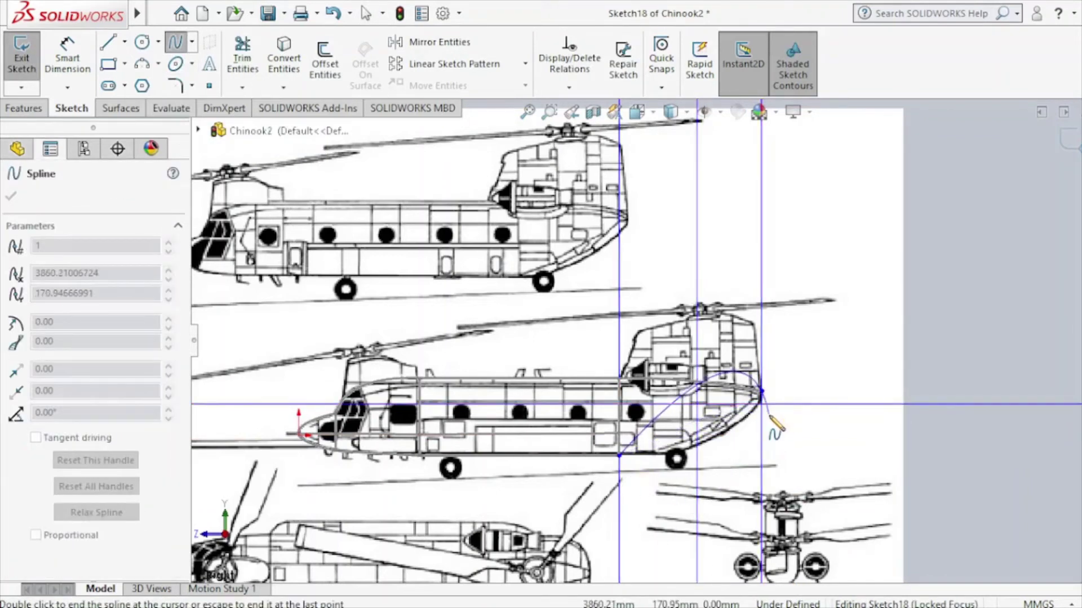
{"action": "key", "text": "Escape"}
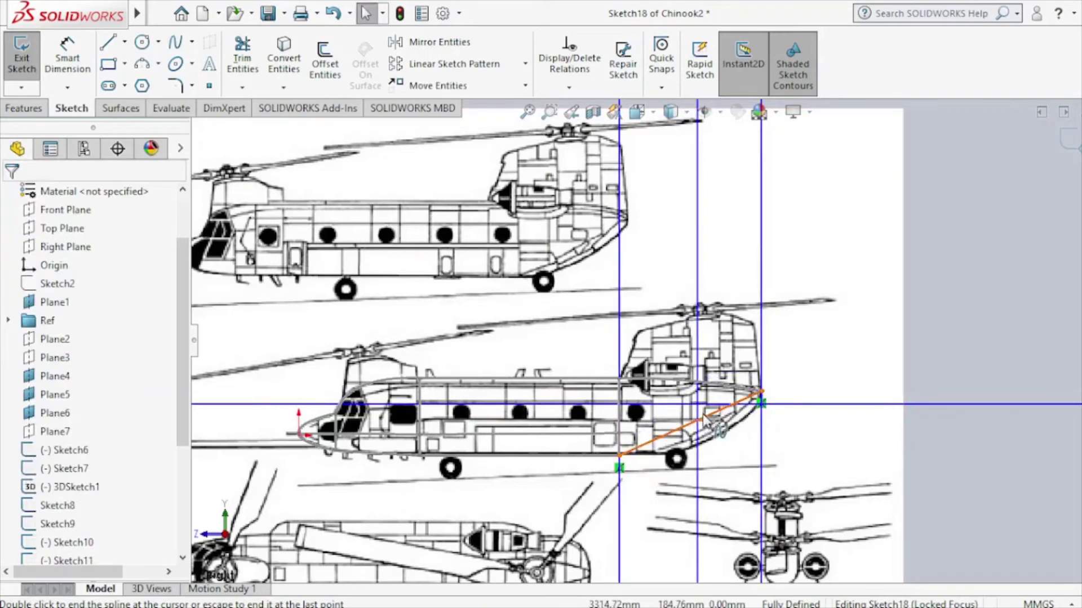
Bend the spline down through a point near the wheel, close Sketch18 and save Chinook2.
{"action": "left_click", "coordinate": [704, 417]}
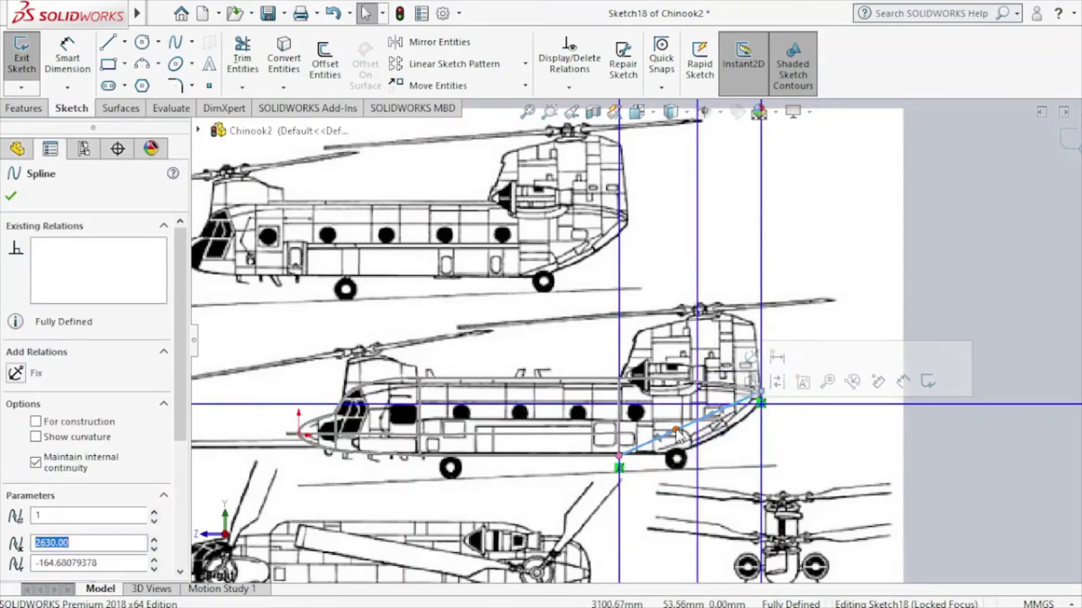
{"action": "mouse_move", "coordinate": [680, 436]}
{"action": "left_mouse_down"}
{"action": "mouse_move", "coordinate": [698, 468]}
{"action": "mouse_move", "coordinate": [700, 452]}
{"action": "left_mouse_up"}
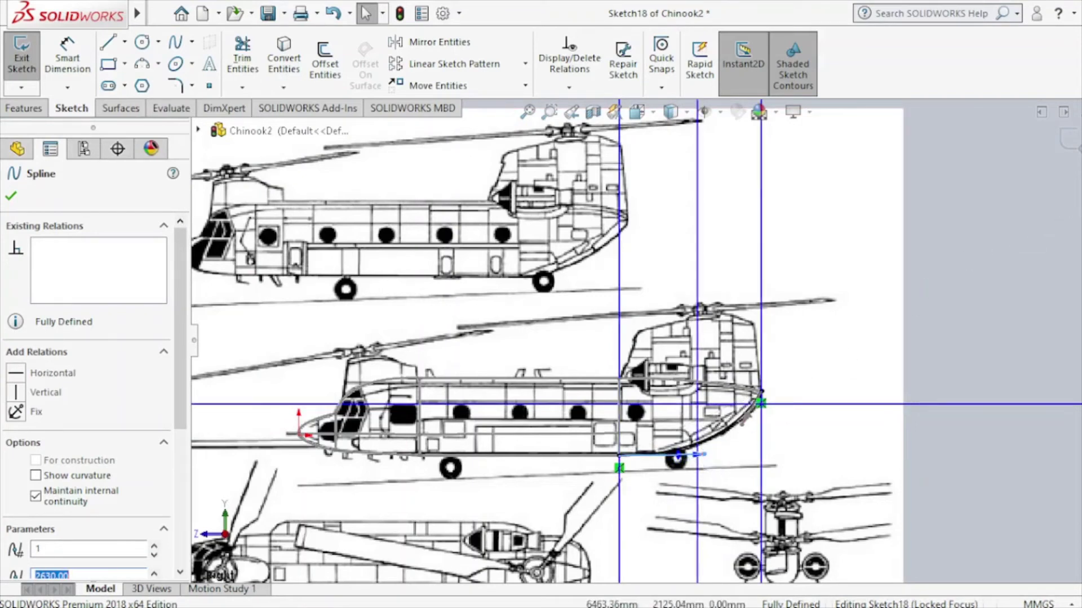
{"action": "key", "text": "ctrl+b"}
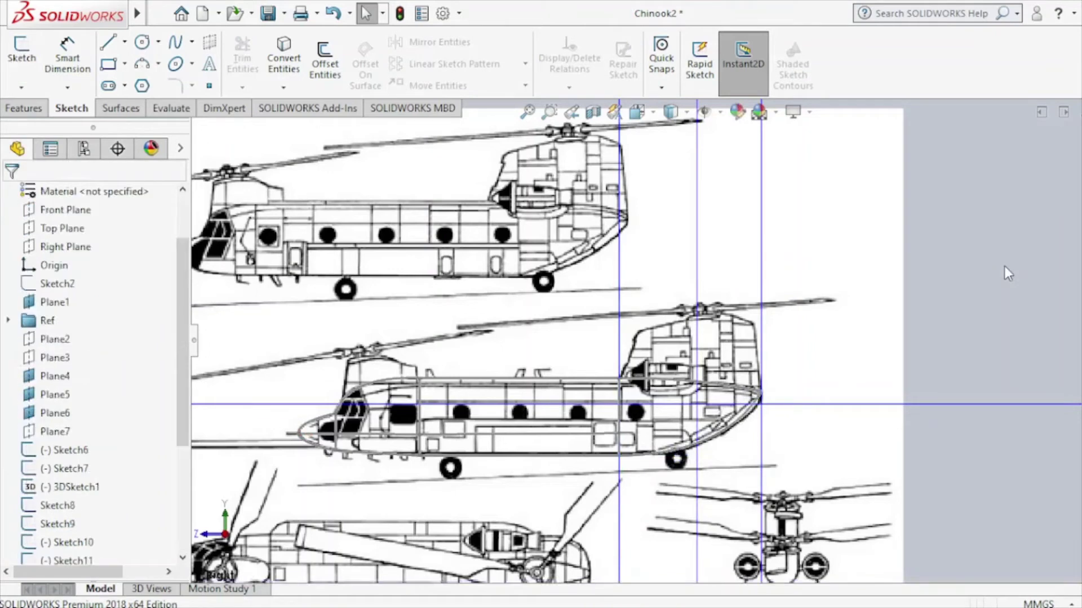
{"action": "left_click", "coordinate": [265, 20]}
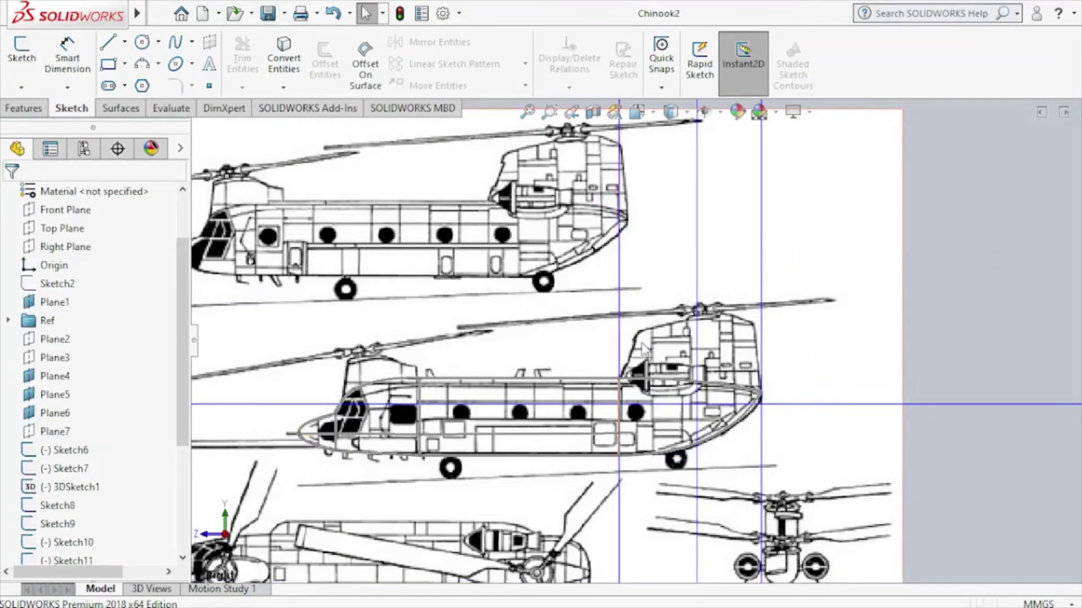
Start a 3D sketch and draw a spline joining the two guide-curve ends.
{"action": "left_click", "coordinate": [23, 89]}
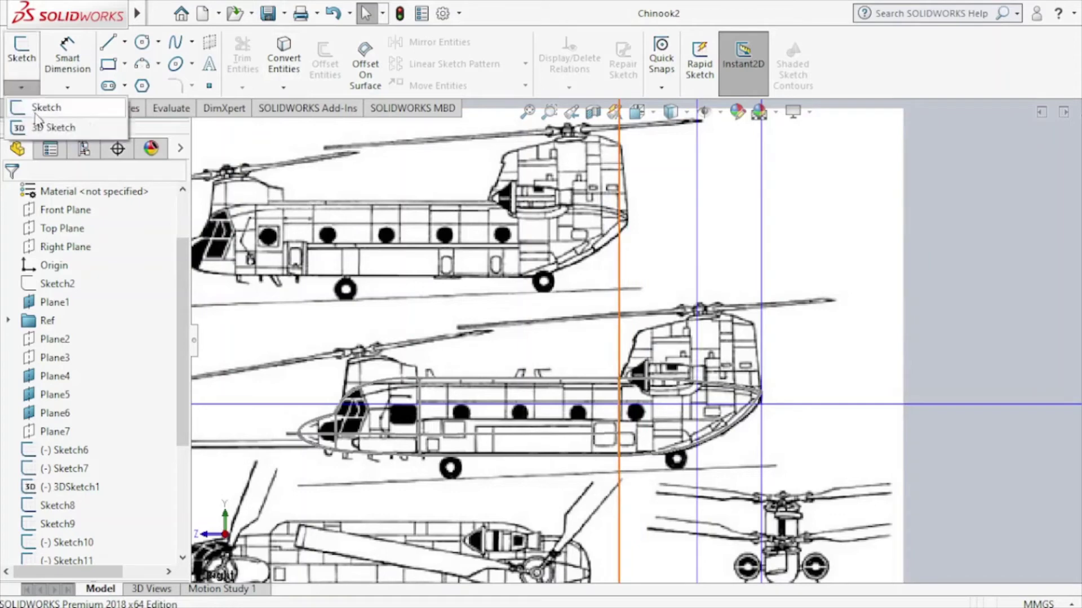
{"action": "left_click", "coordinate": [40, 132]}
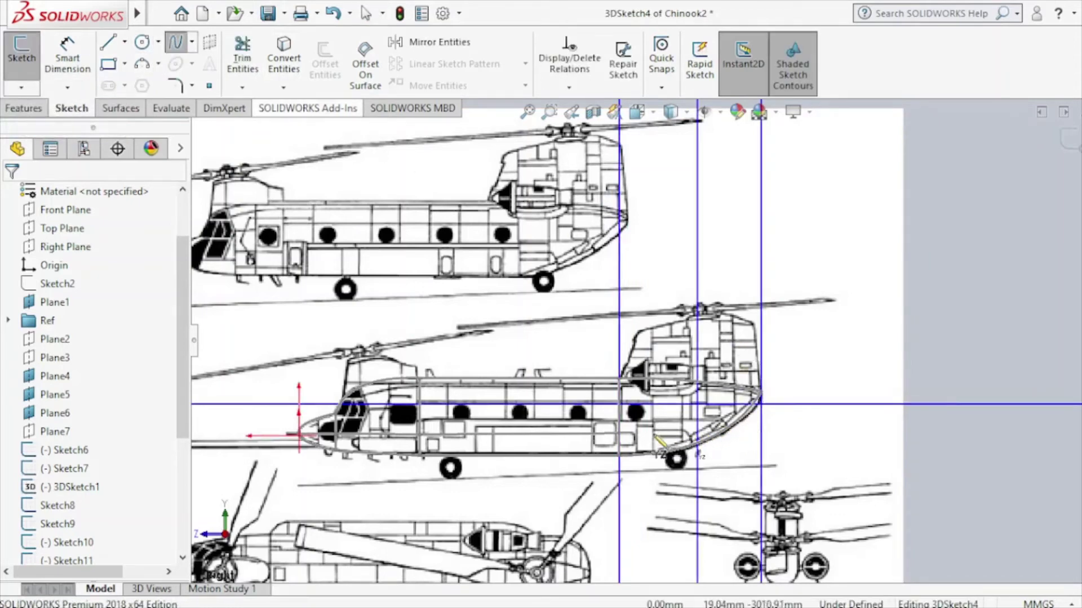
{"action": "left_click", "coordinate": [618, 433]}
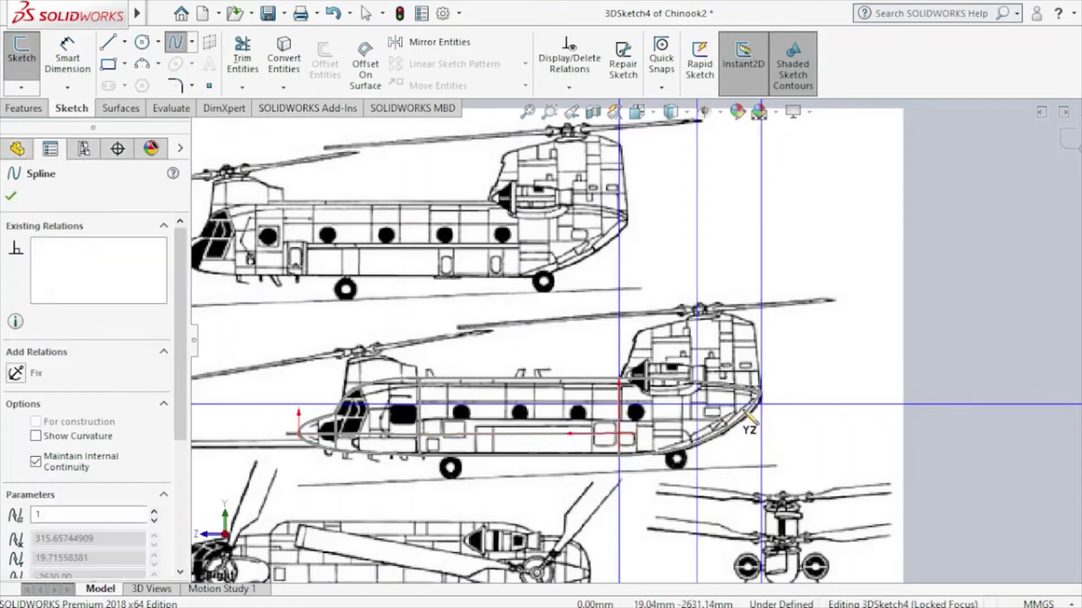
{"action": "left_click", "coordinate": [760, 392]}
{"action": "left_click", "coordinate": [761, 391]}
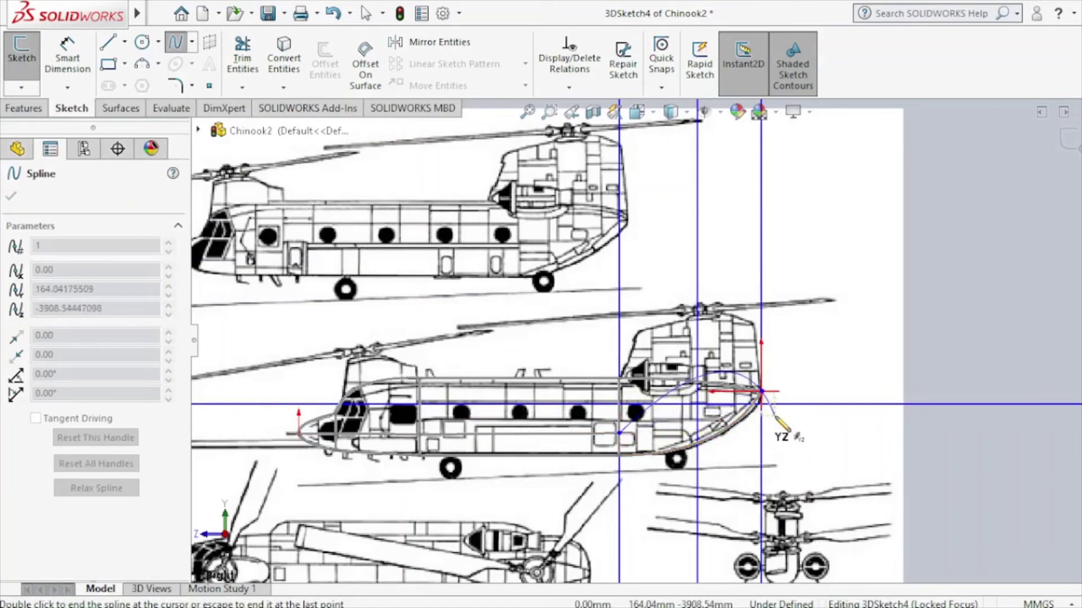
{"action": "key", "text": "Escape"}
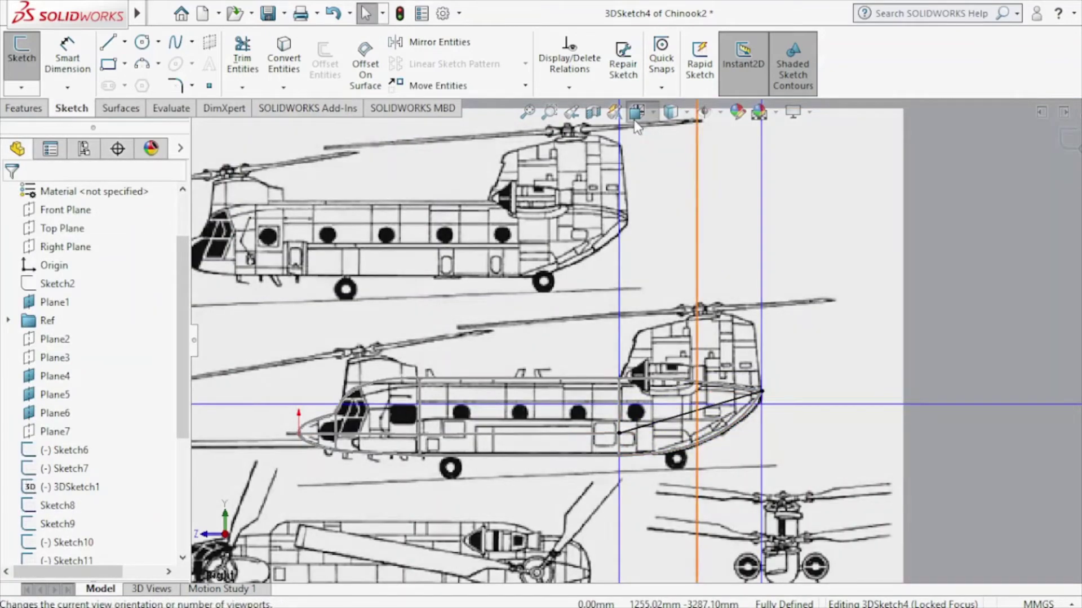
Face Plane1 square-on and bow the spline and its end tangent to follow the fuselage outline.
{"action": "left_click", "coordinate": [634, 122]}
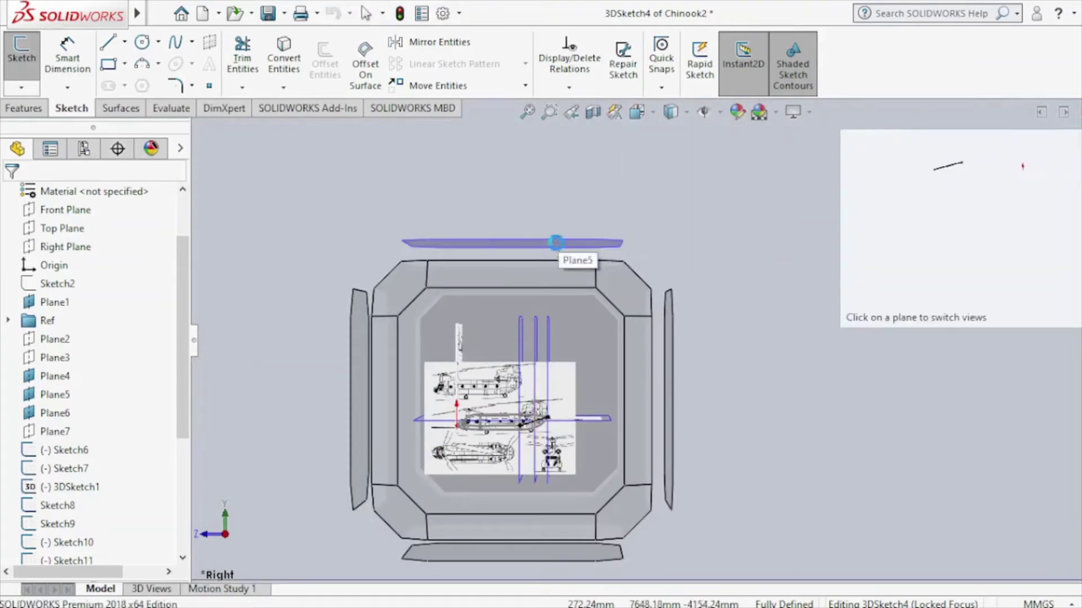
{"action": "left_click", "coordinate": [556, 242]}
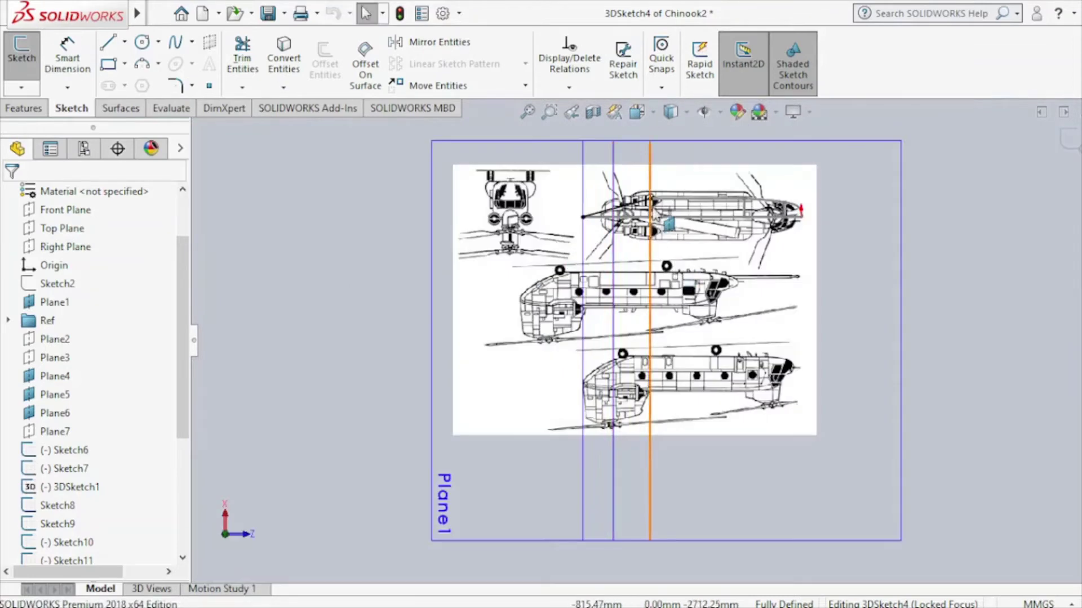
{"action": "scroll", "coordinate": [625, 231], "scroll_direction": "down", "scroll_amount": 5}
{"action": "scroll", "coordinate": [625, 231], "scroll_direction": "down", "scroll_amount": 3}
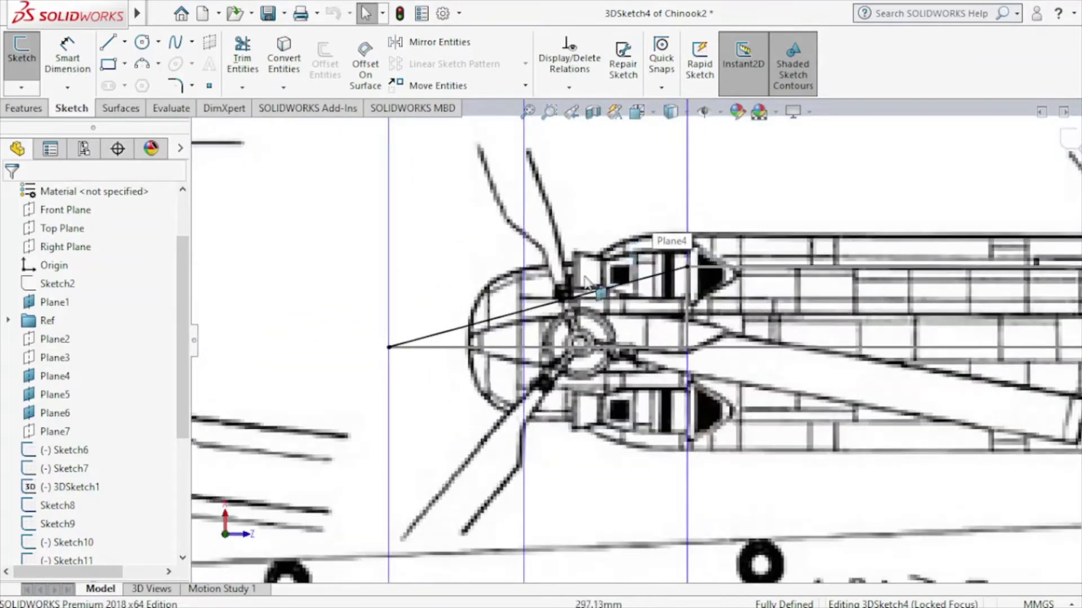
{"action": "left_click", "coordinate": [556, 308]}
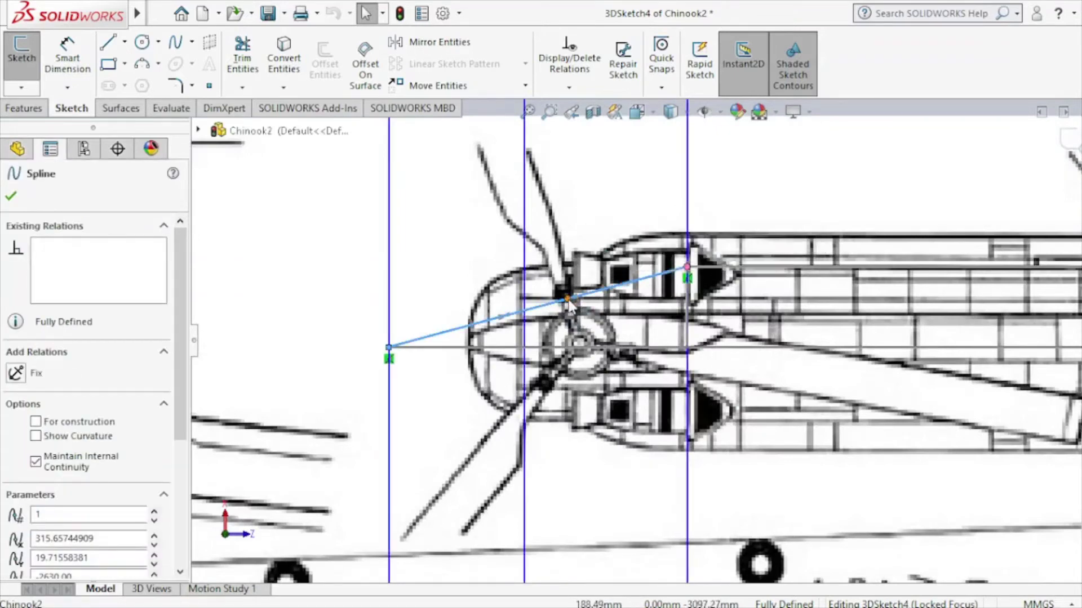
{"action": "left_click_drag", "start_coordinate": [571, 303], "coordinate": [566, 284]}
{"action": "mouse_move", "coordinate": [563, 270]}
{"action": "left_mouse_down"}
{"action": "mouse_move", "coordinate": [551, 258]}
{"action": "mouse_move", "coordinate": [562, 258]}
{"action": "left_mouse_up"}
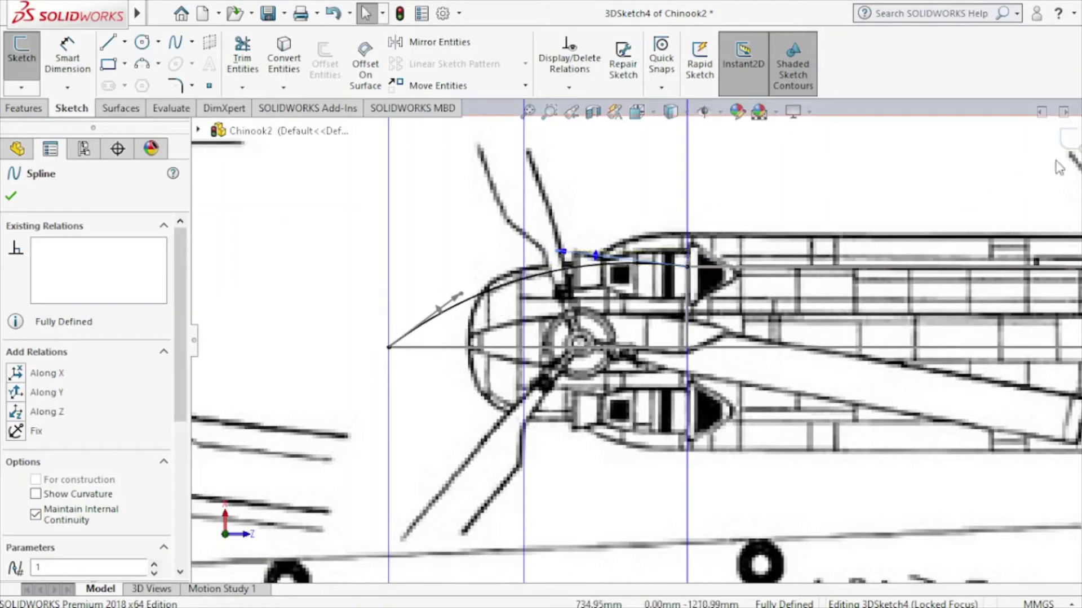
{"action": "left_click", "coordinate": [1068, 142]}
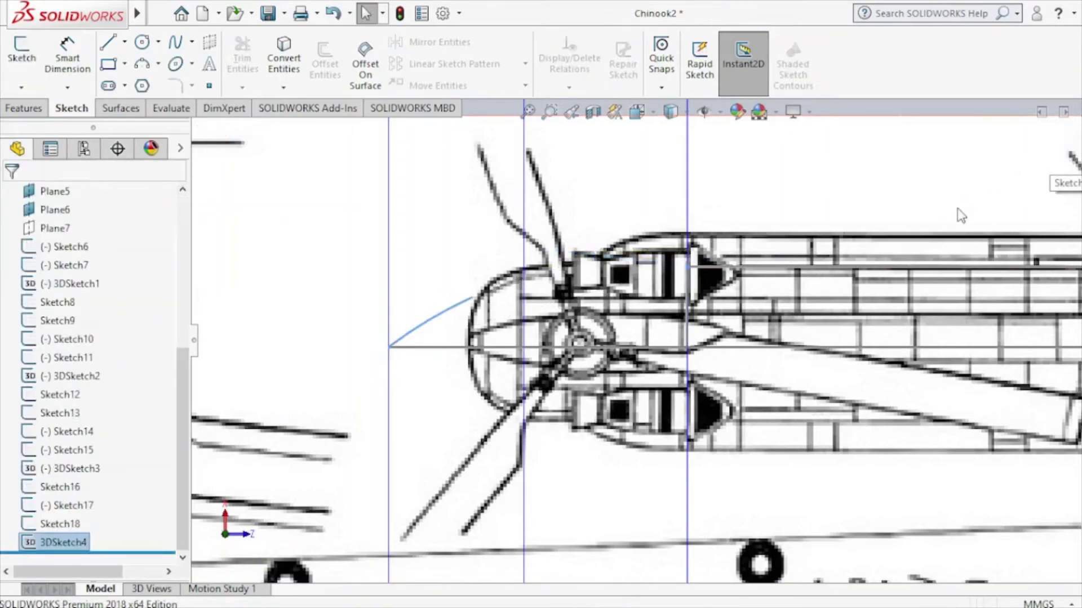
Zoom out, orbit the model in 3D, then snap back to the Right orientation.
{"action": "scroll", "coordinate": [958, 208], "scroll_direction": "up", "scroll_amount": 5}
{"action": "scroll", "coordinate": [958, 208], "scroll_direction": "up", "scroll_amount": 5}
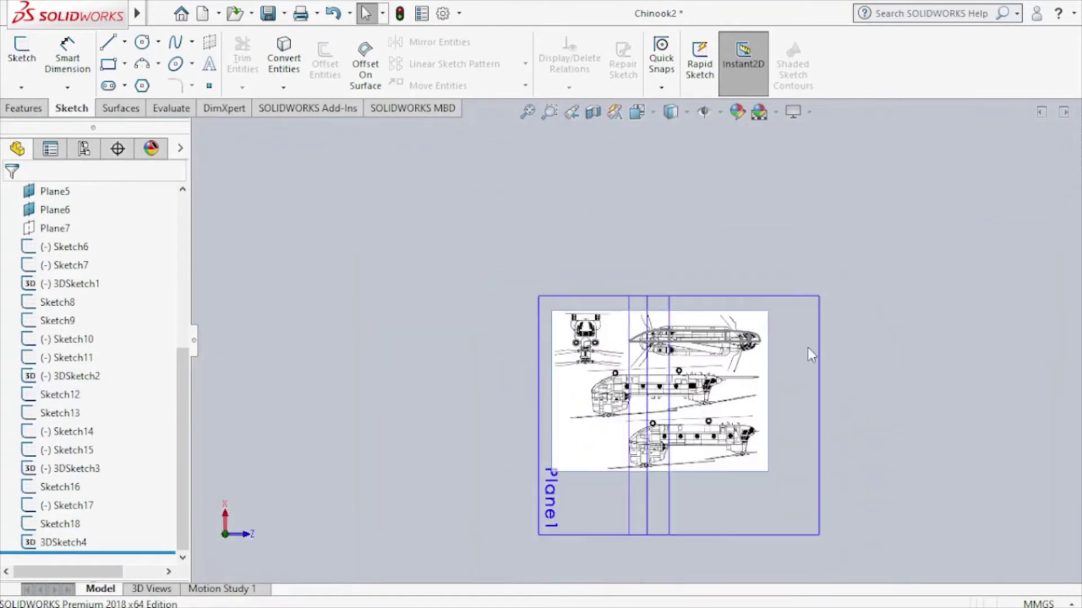
{"action": "mouse_move", "coordinate": [808, 347]}
{"action": "middle_mouse_down"}
{"action": "mouse_move", "coordinate": [830, 222]}
{"action": "mouse_move", "coordinate": [603, 193]}
{"action": "middle_mouse_up"}
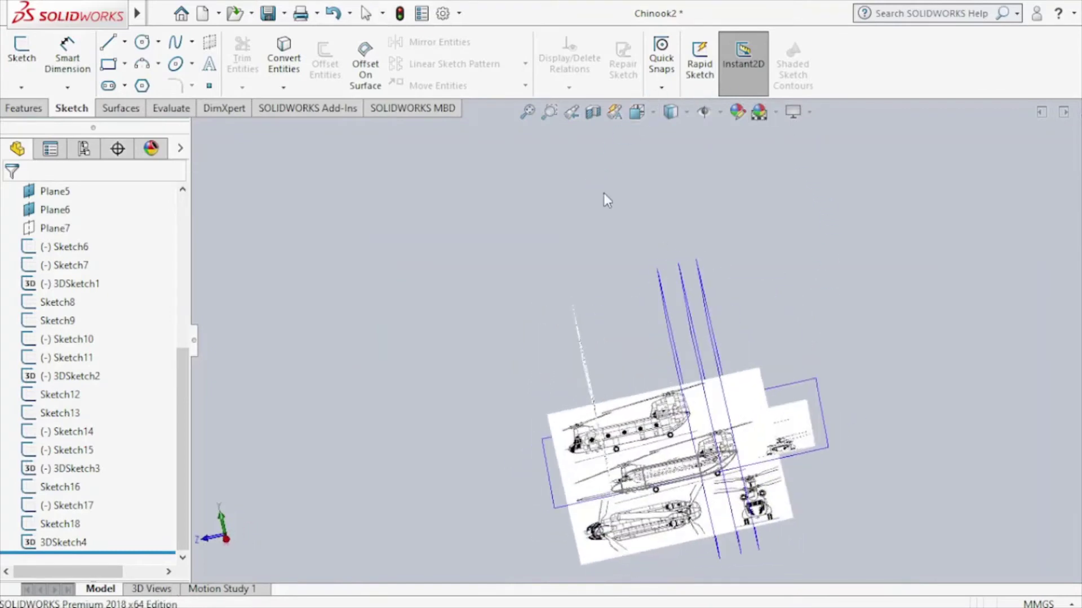
{"action": "left_click", "coordinate": [648, 119]}
{"action": "left_click", "coordinate": [455, 363]}
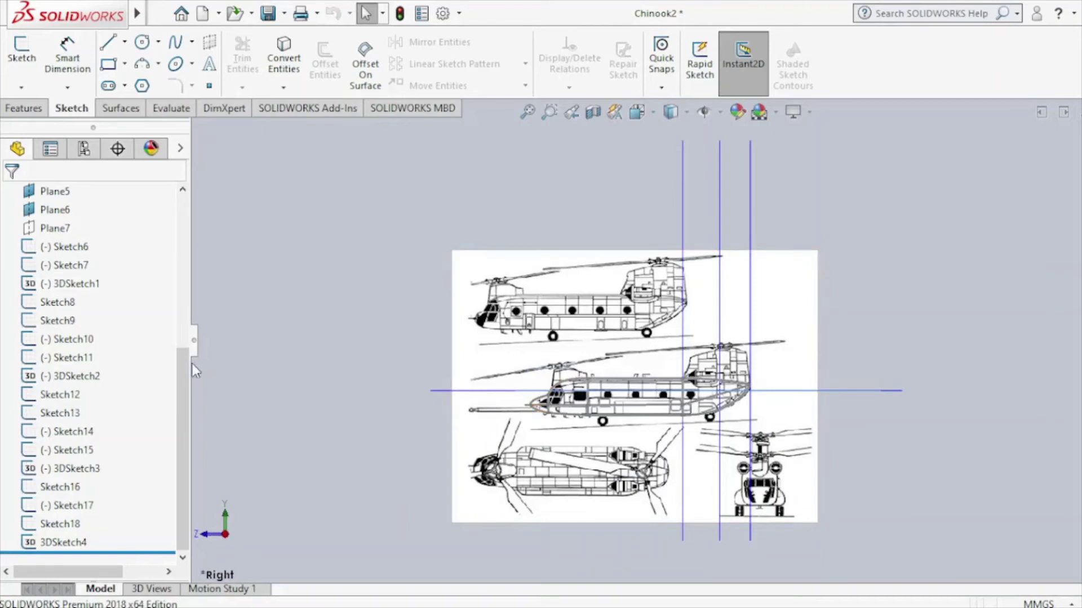
{"action": "left_click_drag", "start_coordinate": [178, 371], "coordinate": [179, 217]}
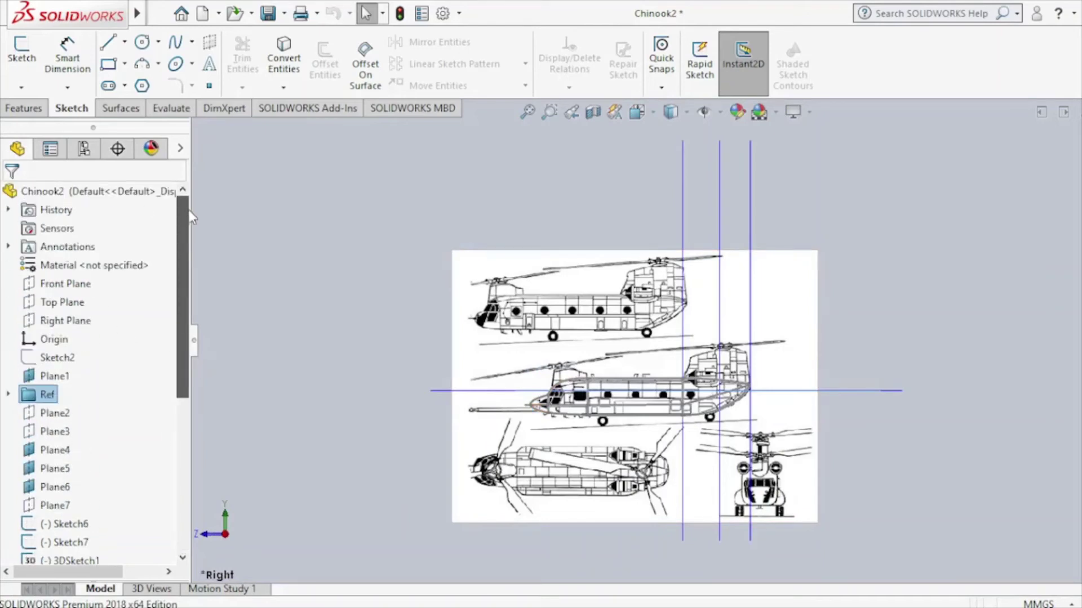
Suppress the Ref folder and hide the three vertical reference planes, including Plane6.
{"action": "right_click", "coordinate": [47, 396]}
{"action": "left_click", "coordinate": [60, 345]}
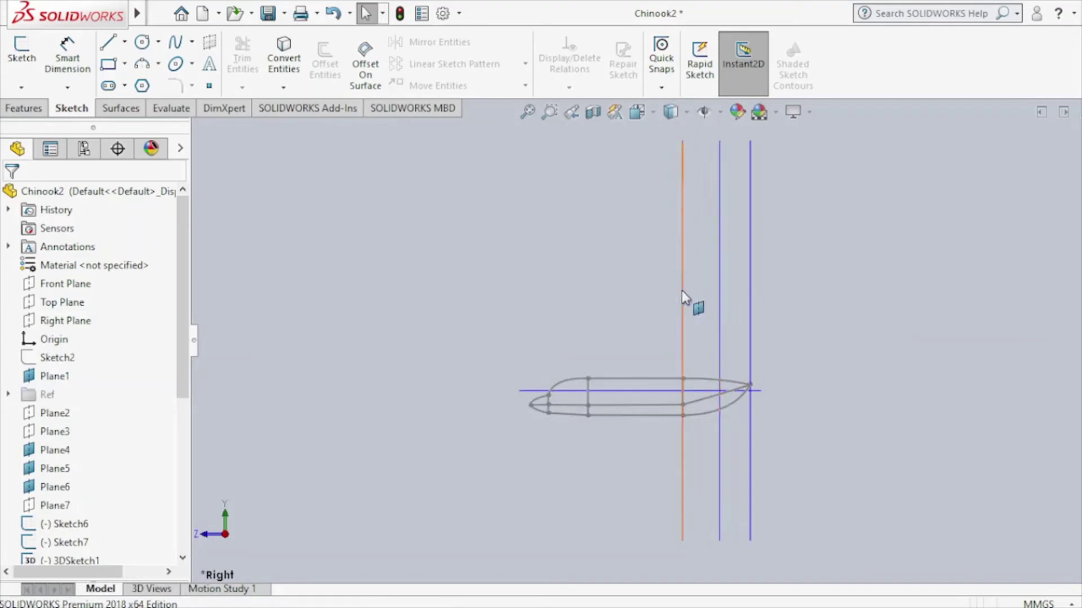
{"action": "left_click", "coordinate": [683, 297]}
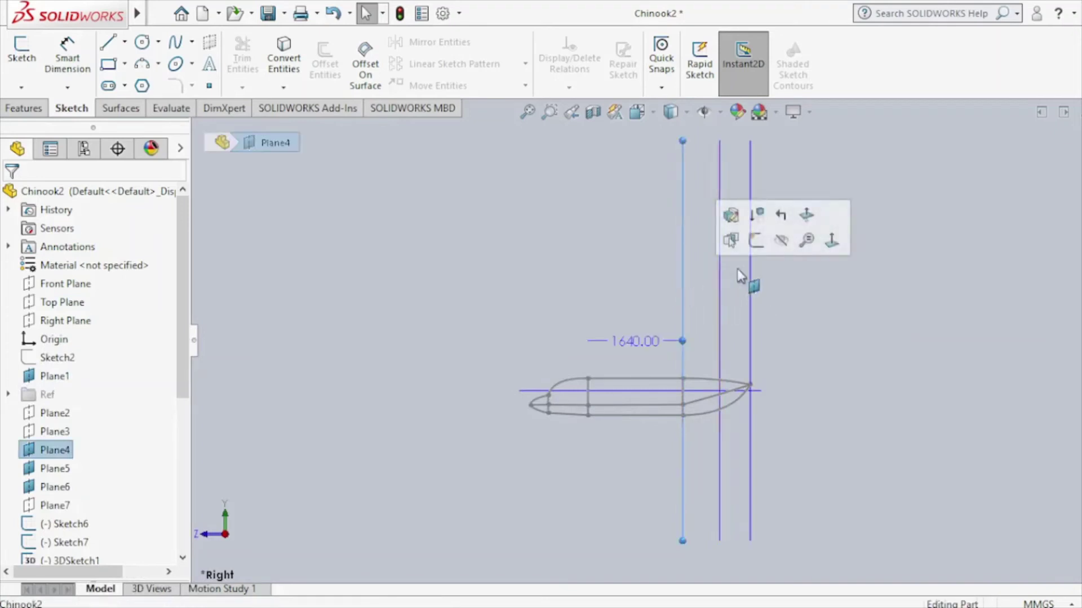
{"action": "left_click", "coordinate": [782, 241]}
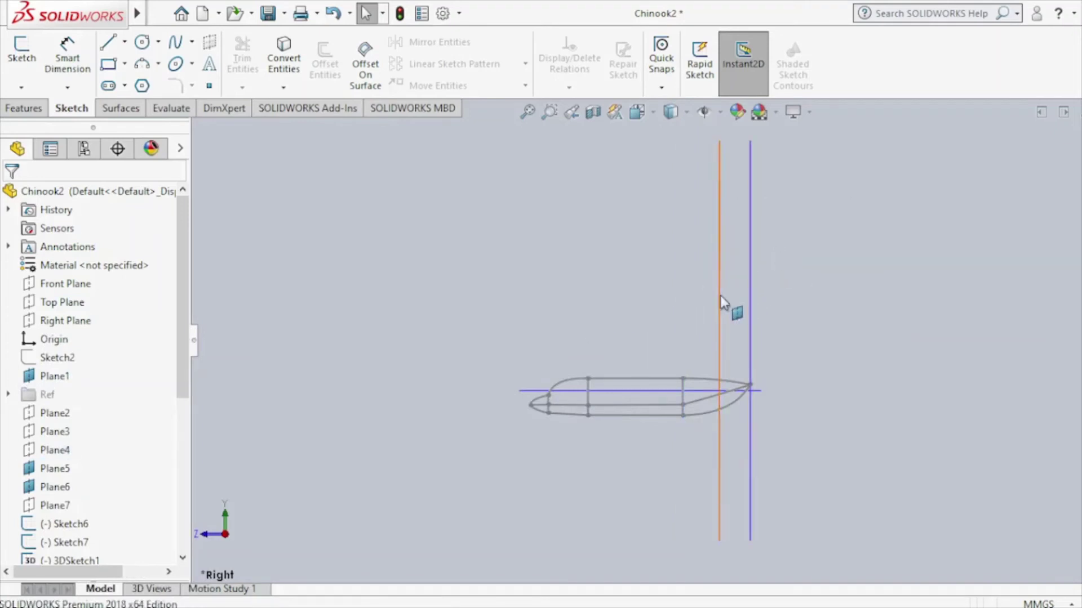
{"action": "left_click", "coordinate": [720, 296]}
{"action": "left_click", "coordinate": [813, 252]}
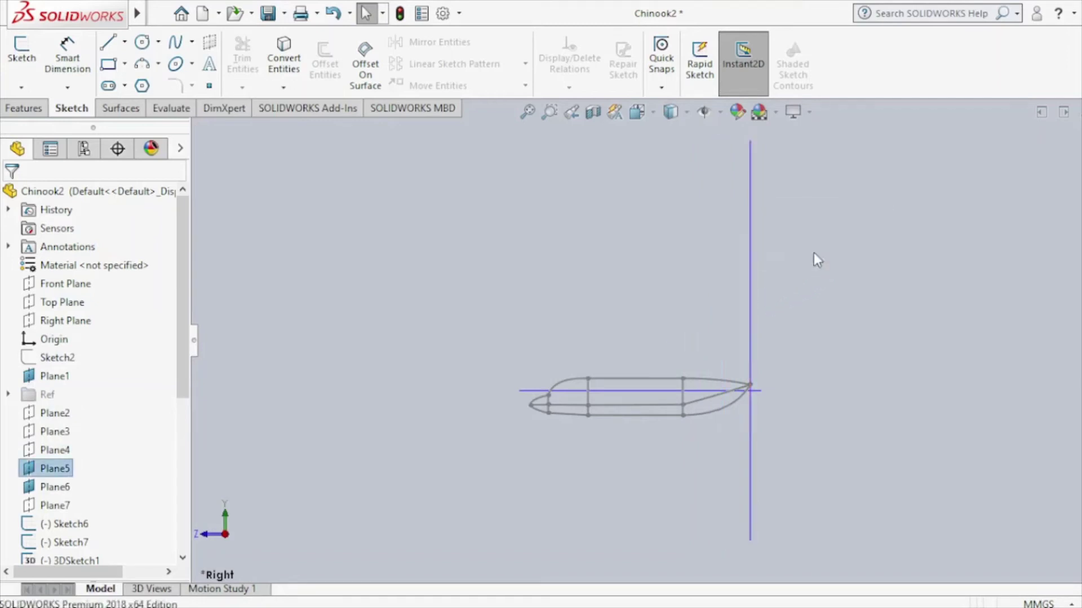
{"action": "left_click", "coordinate": [752, 299]}
{"action": "left_click", "coordinate": [852, 248]}
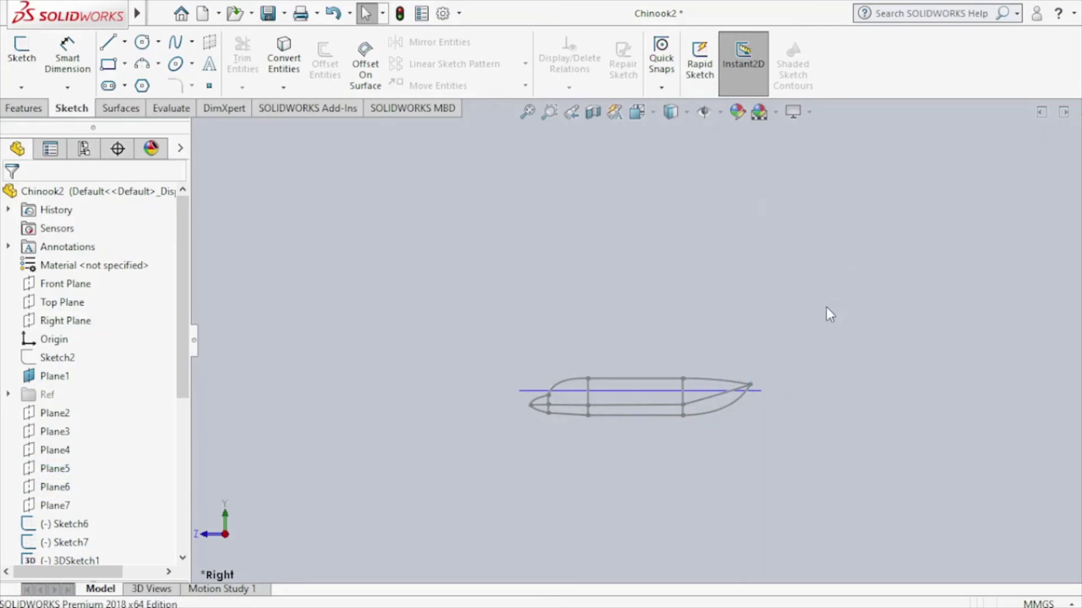
Check the fuselage curves in Front and side views and save Chinook2.
{"action": "key", "text": "ctrl+1"}
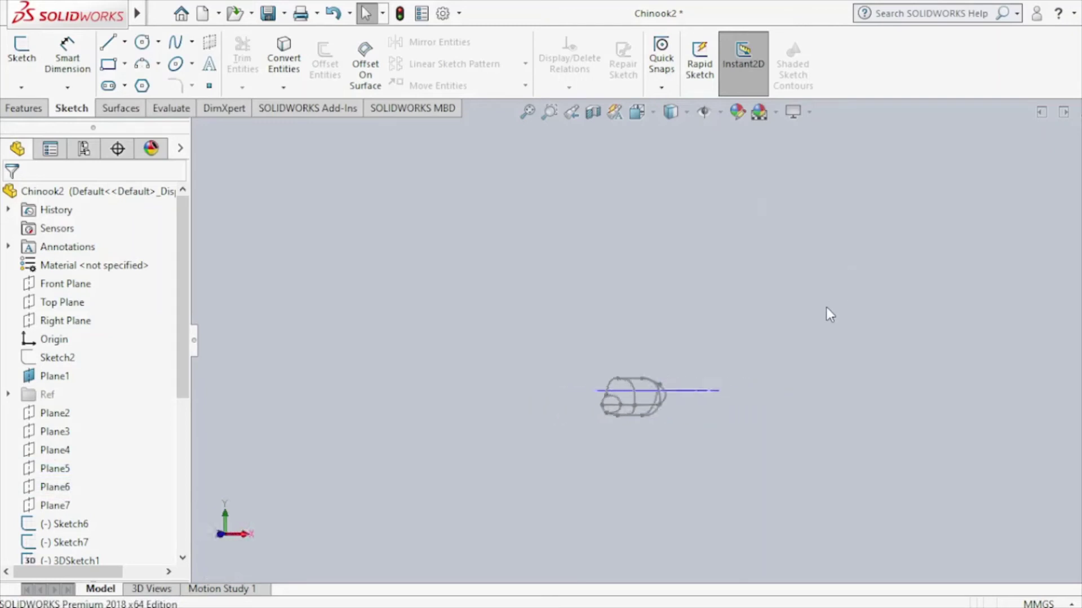
{"action": "key", "text": "ctrl+4"}
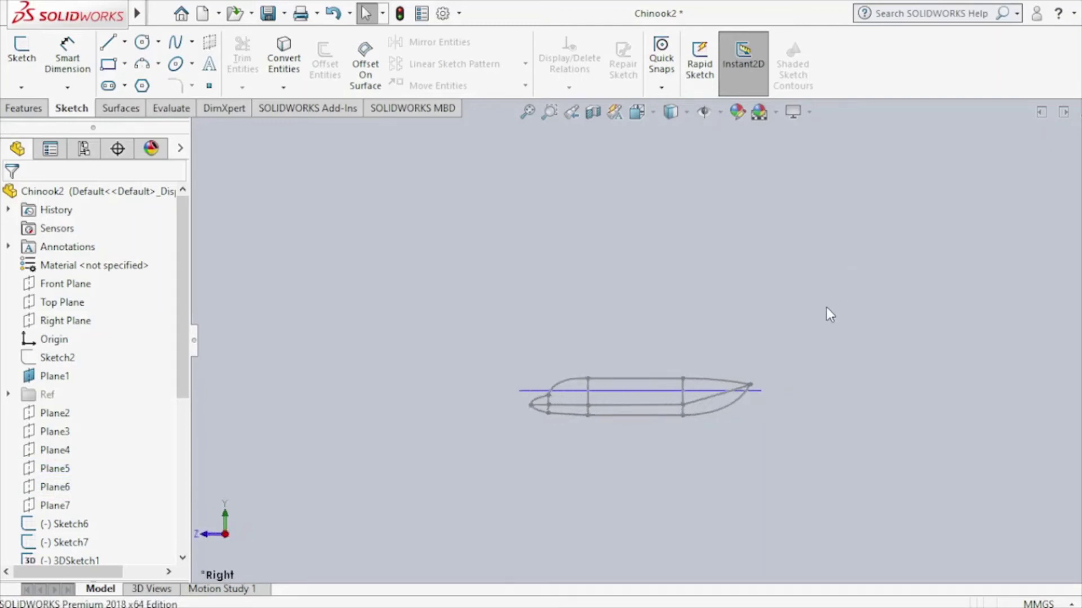
{"action": "left_click", "coordinate": [268, 15]}
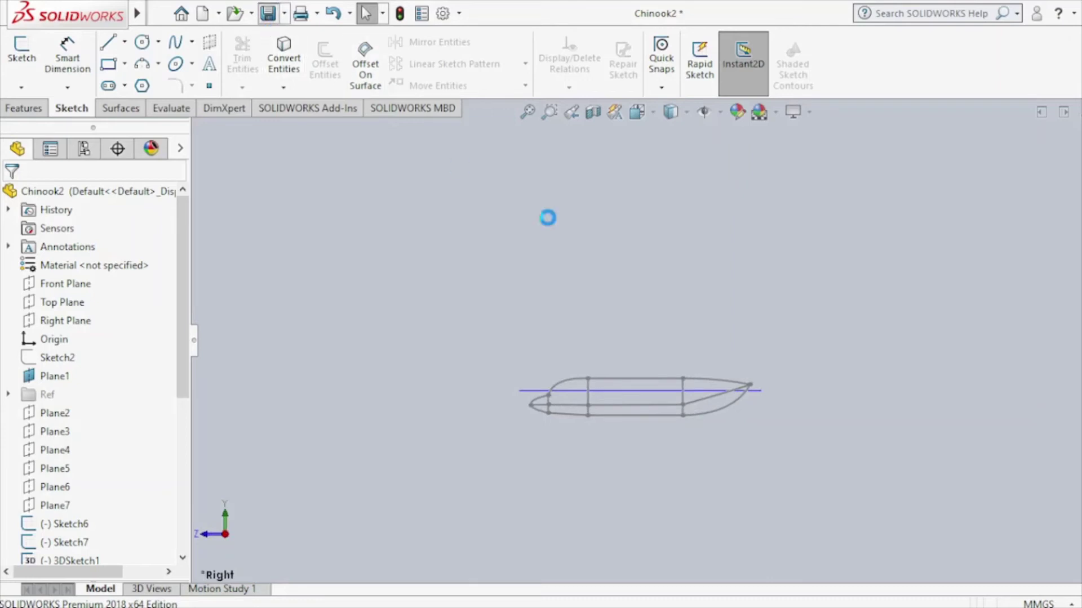
Build the upper nose boundary surface from Sketch6 and 3DSketch1, with Sketch8 as Direction 2 curve.
{"action": "left_click", "coordinate": [121, 108]}
{"action": "left_click", "coordinate": [195, 89]}
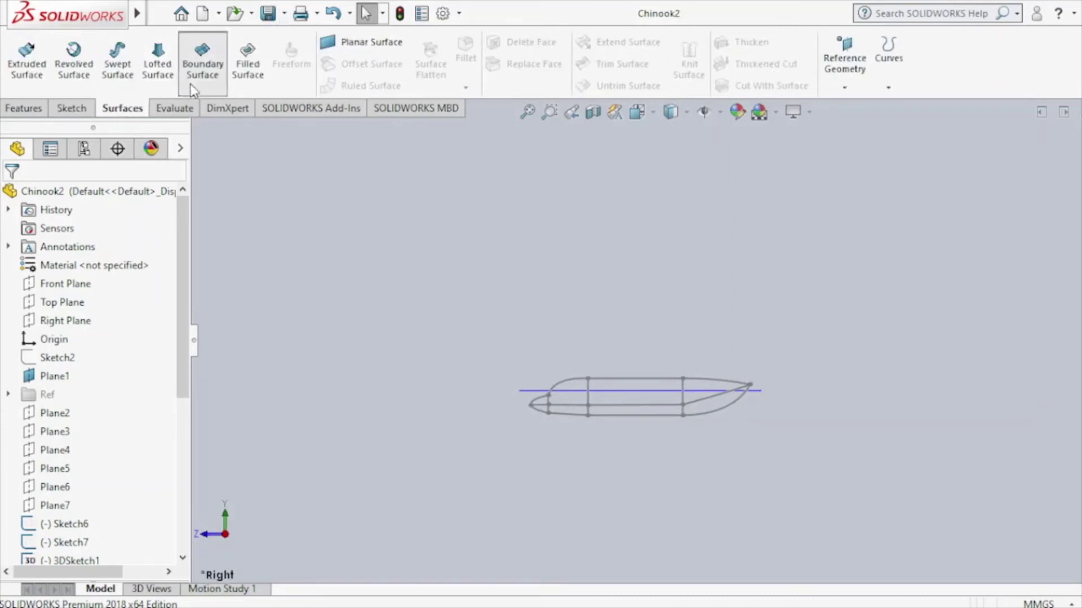
{"action": "scroll", "coordinate": [594, 423], "scroll_direction": "down", "scroll_amount": 5}
{"action": "key", "text": "Left"}
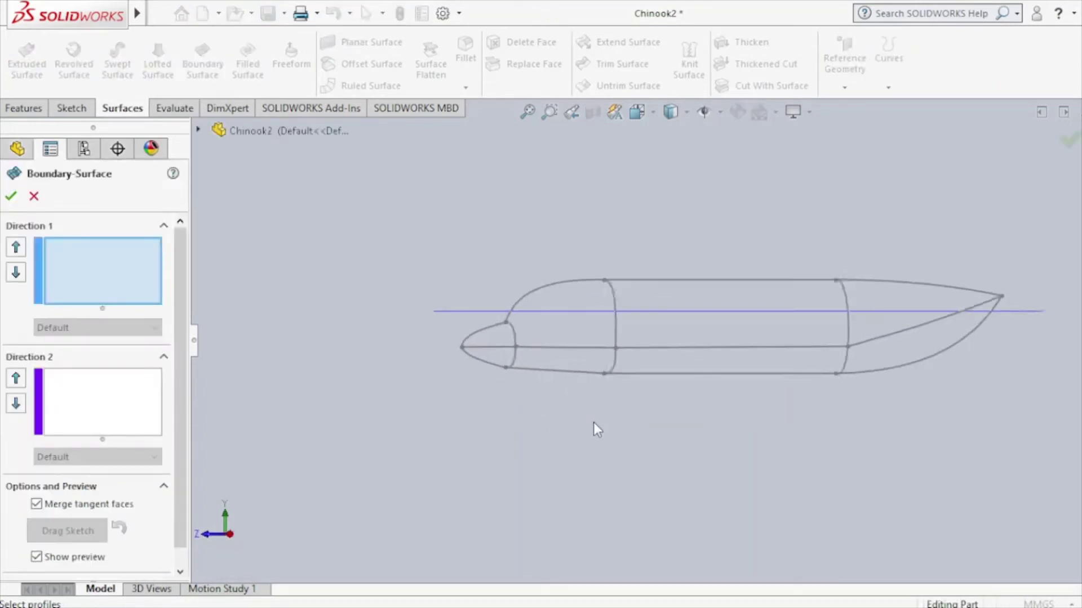
{"action": "key", "text": "Left"}
{"action": "key", "text": "Left"}
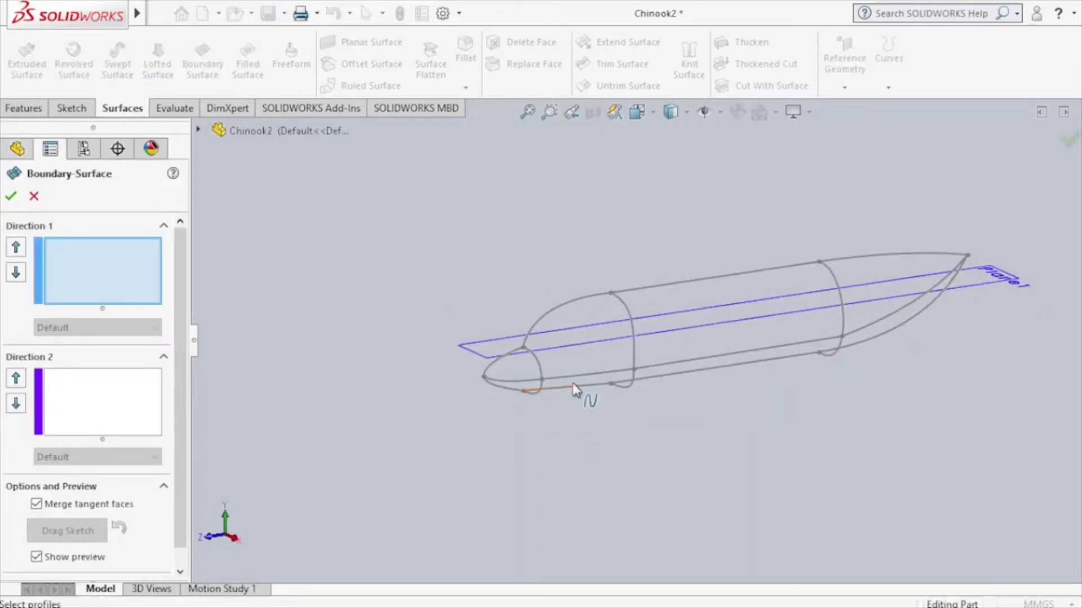
{"action": "scroll", "coordinate": [575, 392], "scroll_direction": "down", "scroll_amount": 3}
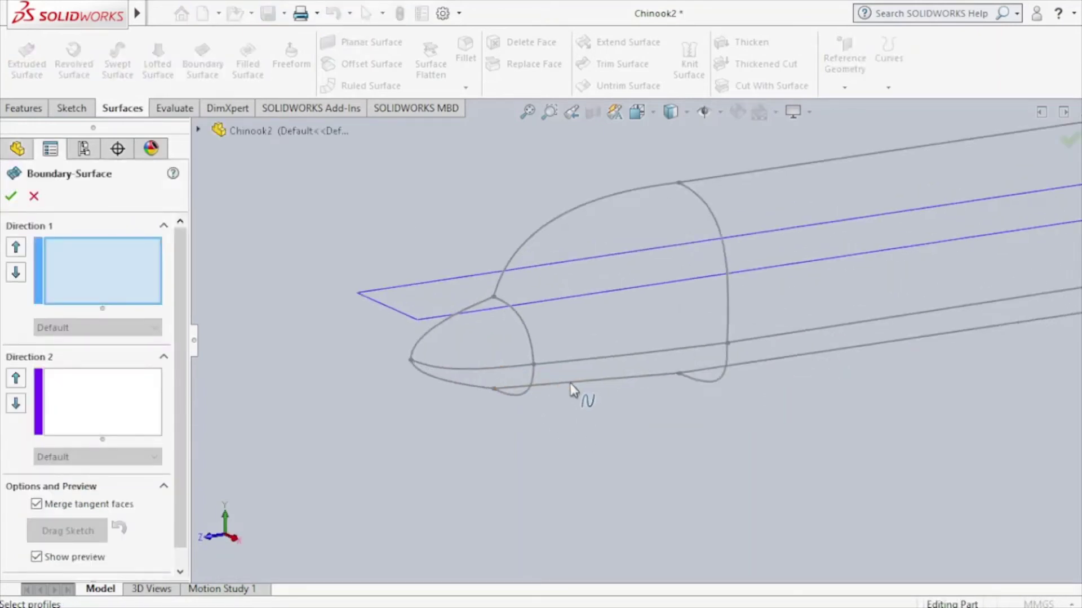
{"action": "left_click", "coordinate": [424, 336]}
{"action": "left_click", "coordinate": [450, 371]}
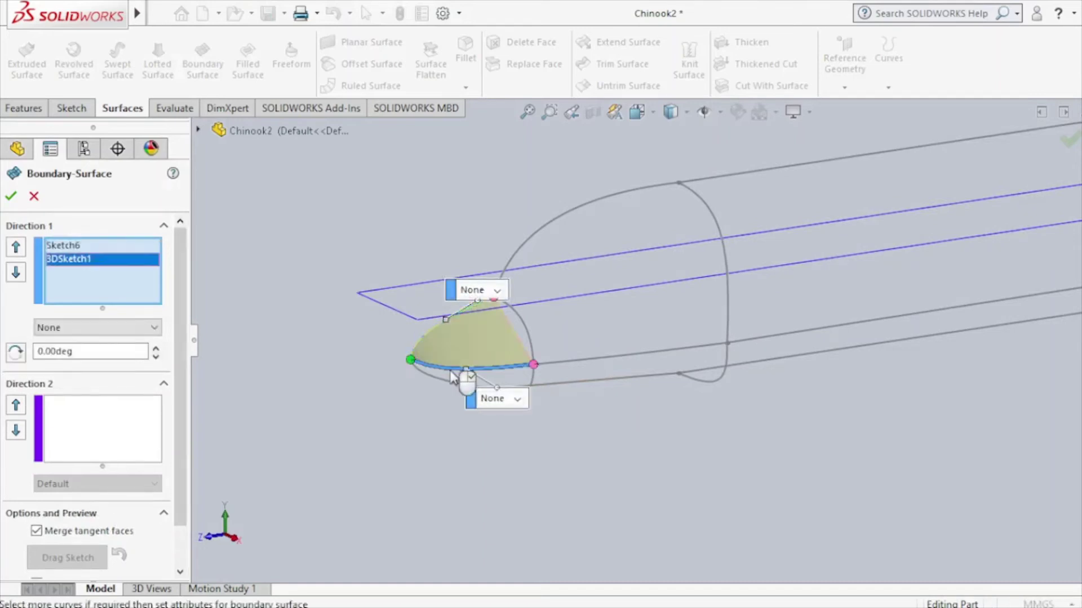
{"action": "left_click", "coordinate": [99, 431]}
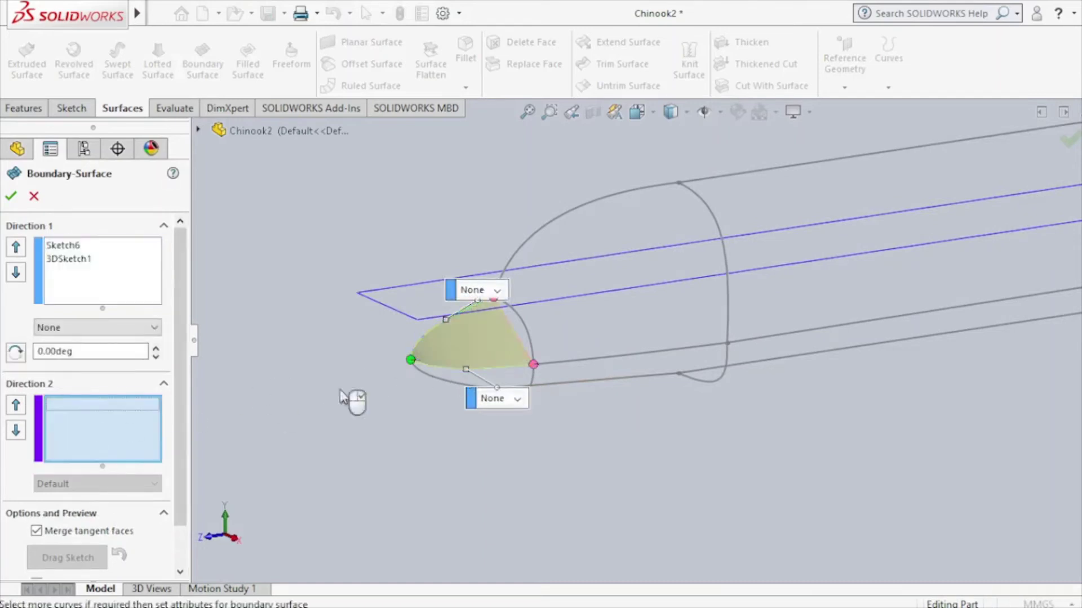
{"action": "left_click", "coordinate": [529, 332]}
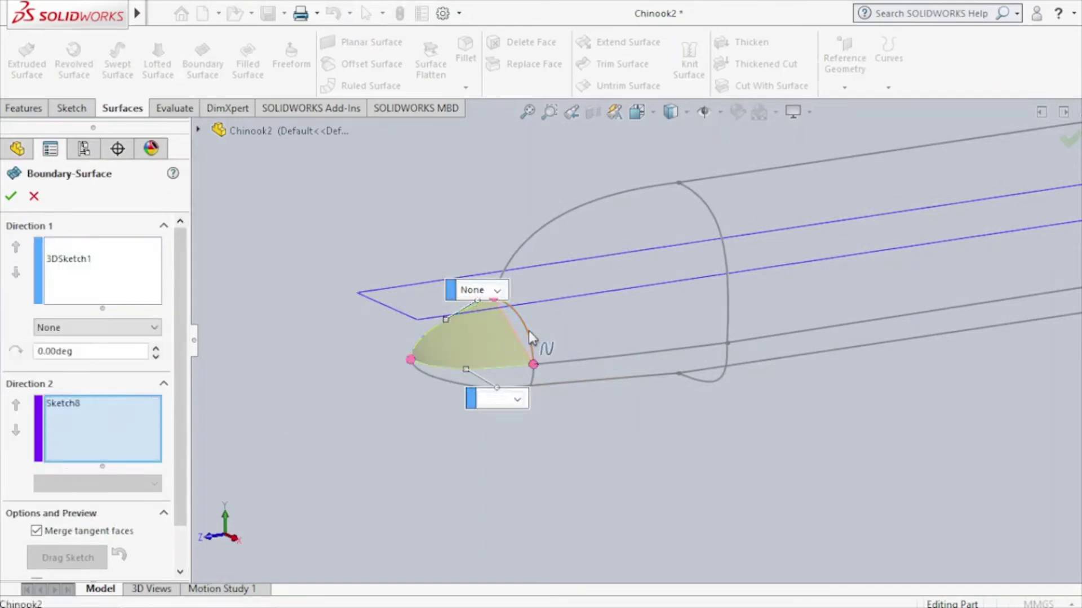
{"action": "left_click", "coordinate": [11, 196]}
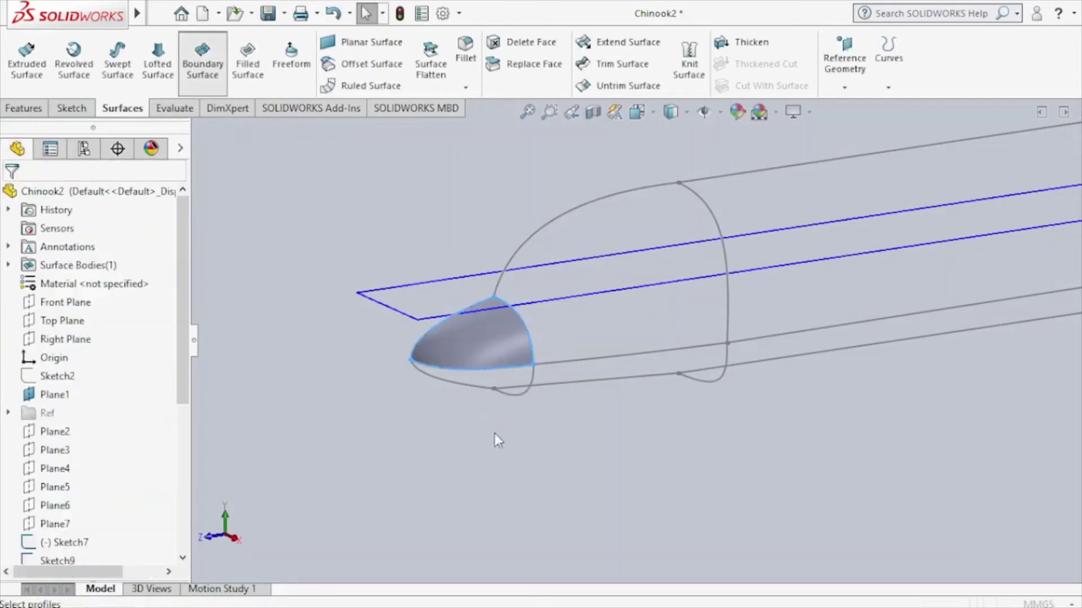
{"action": "key", "text": "Return"}
Close the lower nose with a boundary surface from Edge<1> and Sketch7, guided by Sketch9.
{"action": "left_click", "coordinate": [462, 379]}
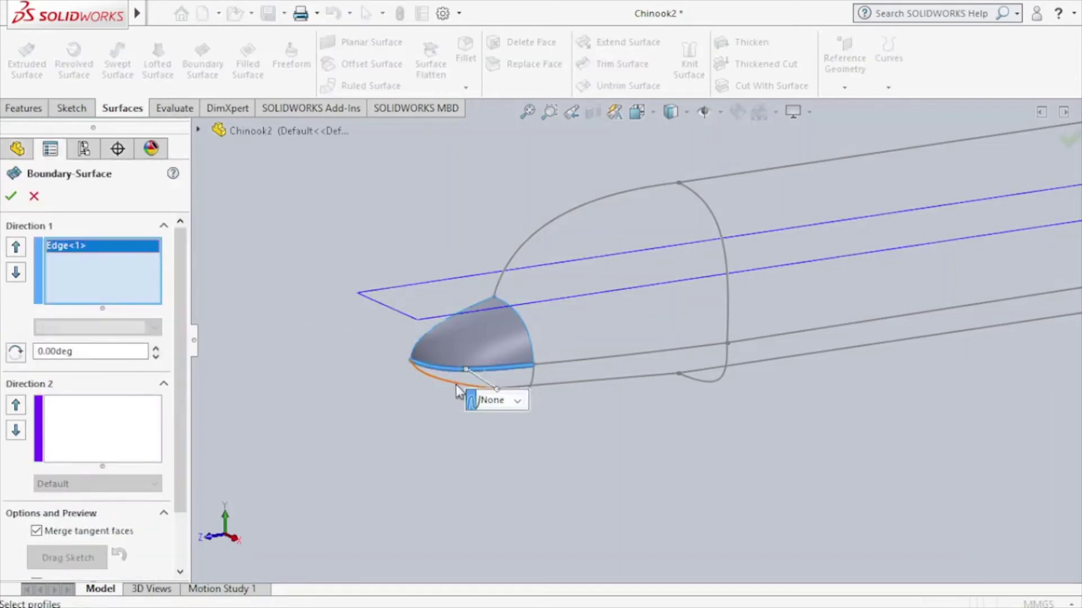
{"action": "left_click", "coordinate": [461, 389]}
{"action": "left_click", "coordinate": [121, 447]}
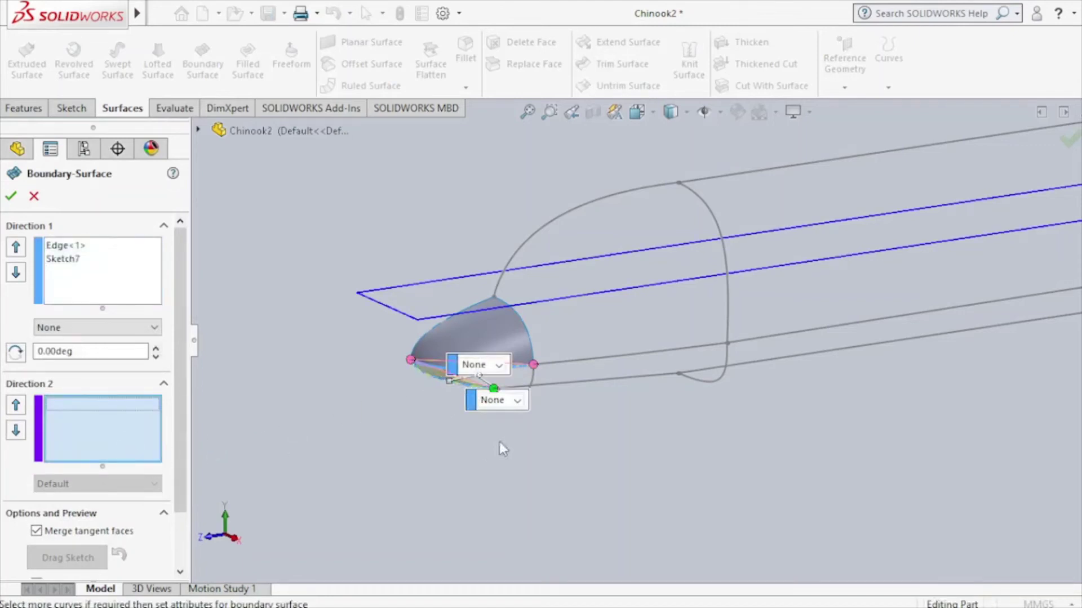
{"action": "left_click", "coordinate": [537, 382]}
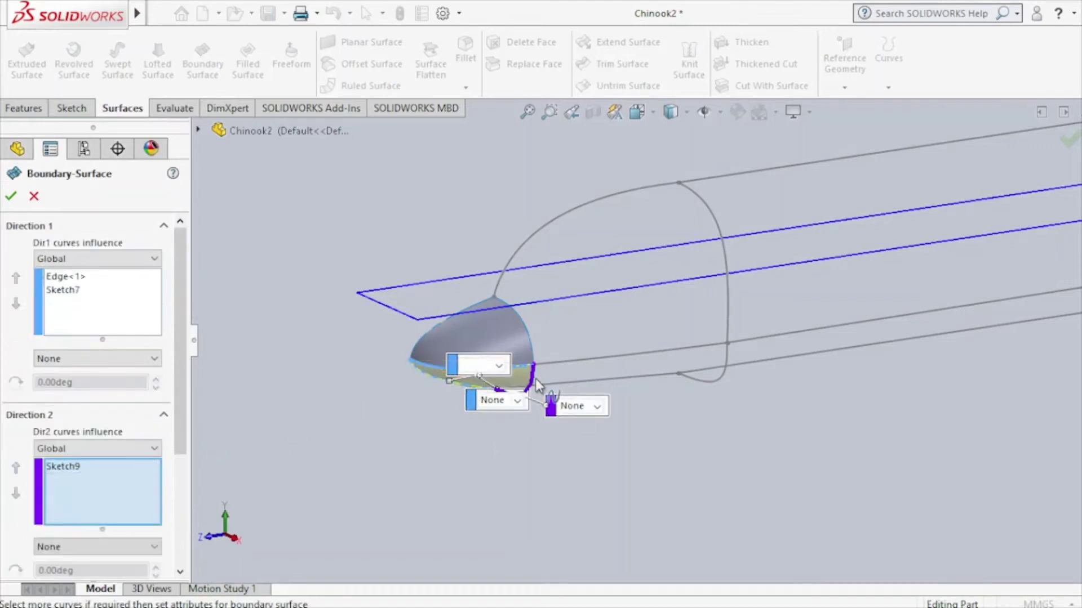
{"action": "left_click", "coordinate": [10, 197]}
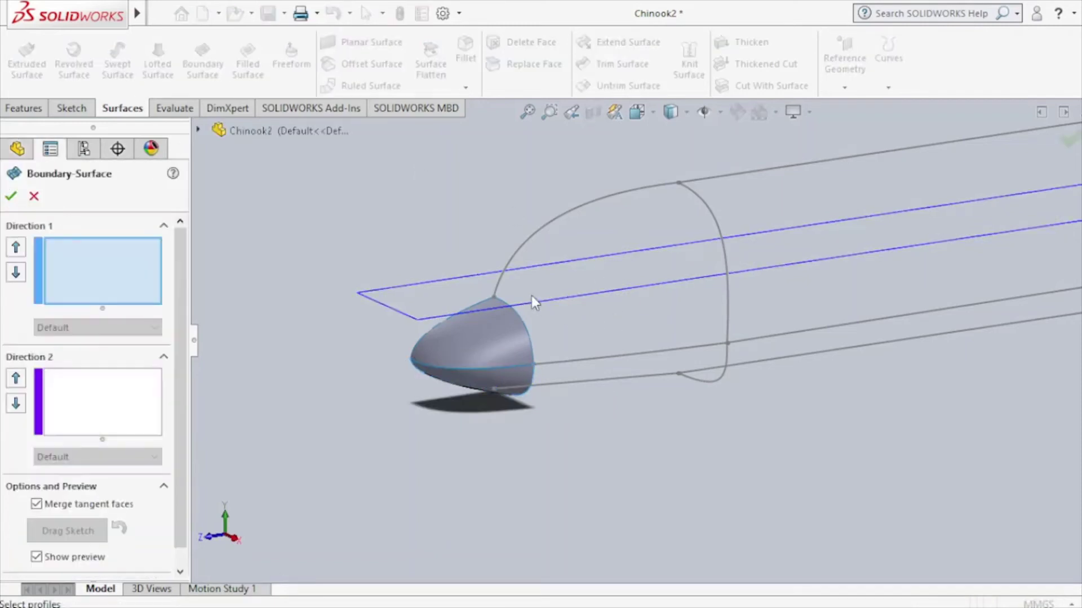
Skin the cockpit with a boundary surface from Sketch10 and 3DSketch2, guided by Edge<1> and Sketch12.
{"action": "key", "text": "Up"}
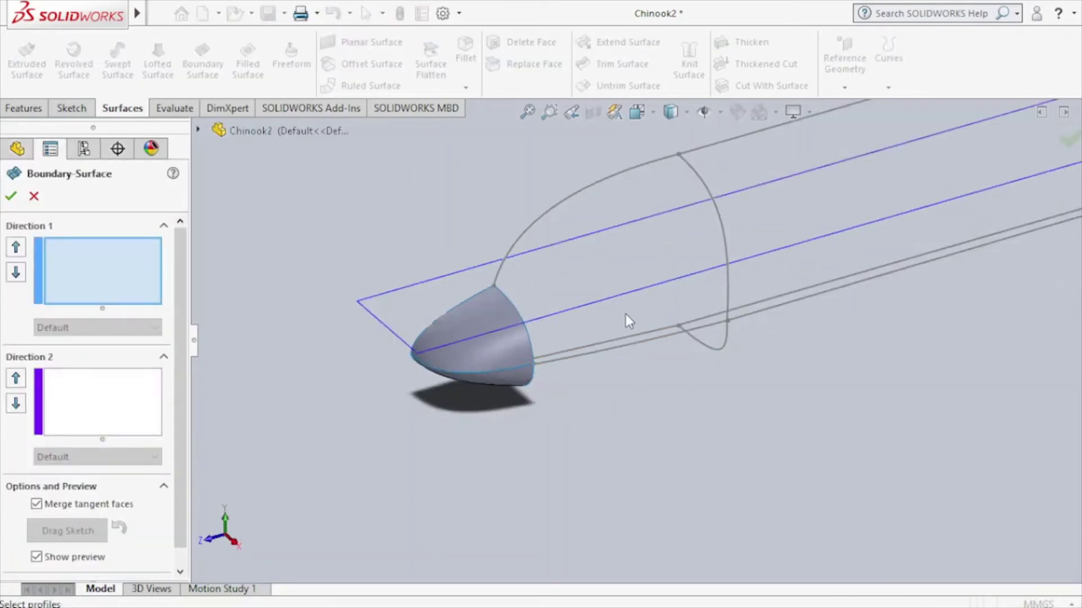
{"action": "key", "text": "Up"}
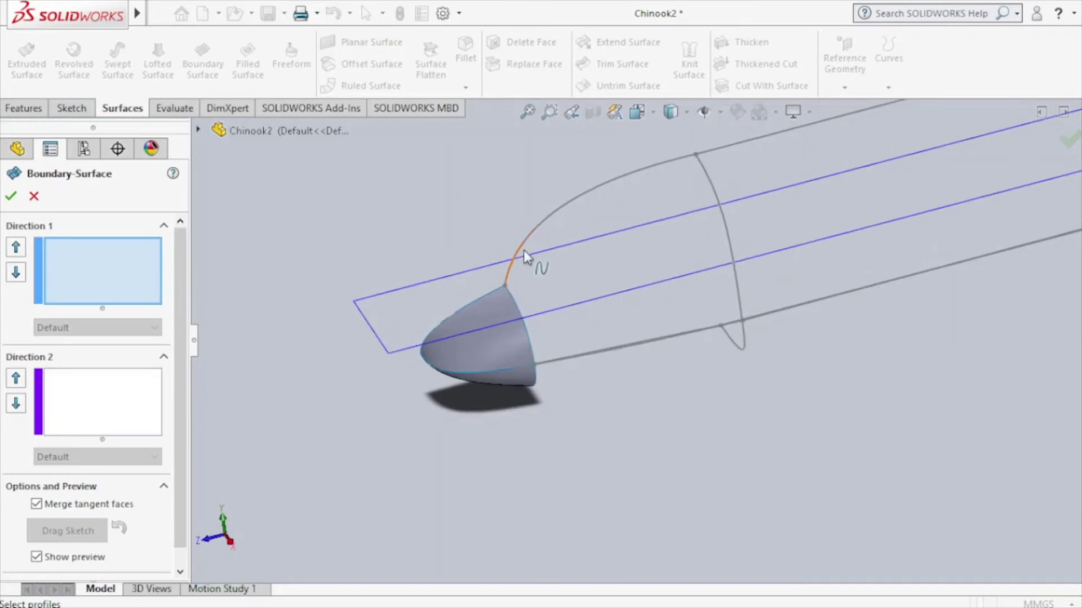
{"action": "left_click", "coordinate": [524, 256]}
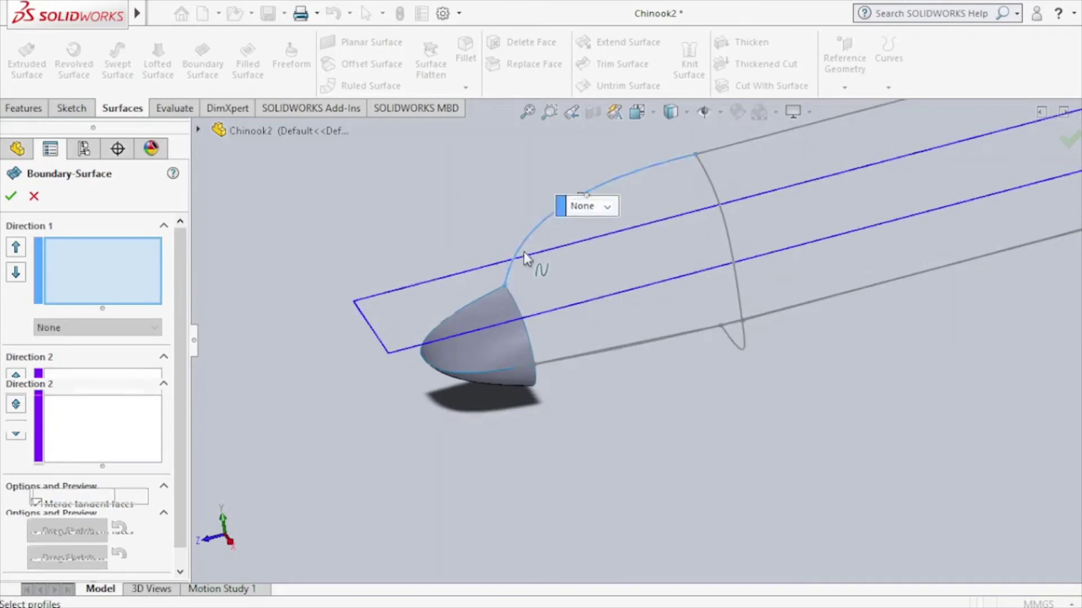
{"action": "key", "text": "Down"}
{"action": "left_click", "coordinate": [591, 353]}
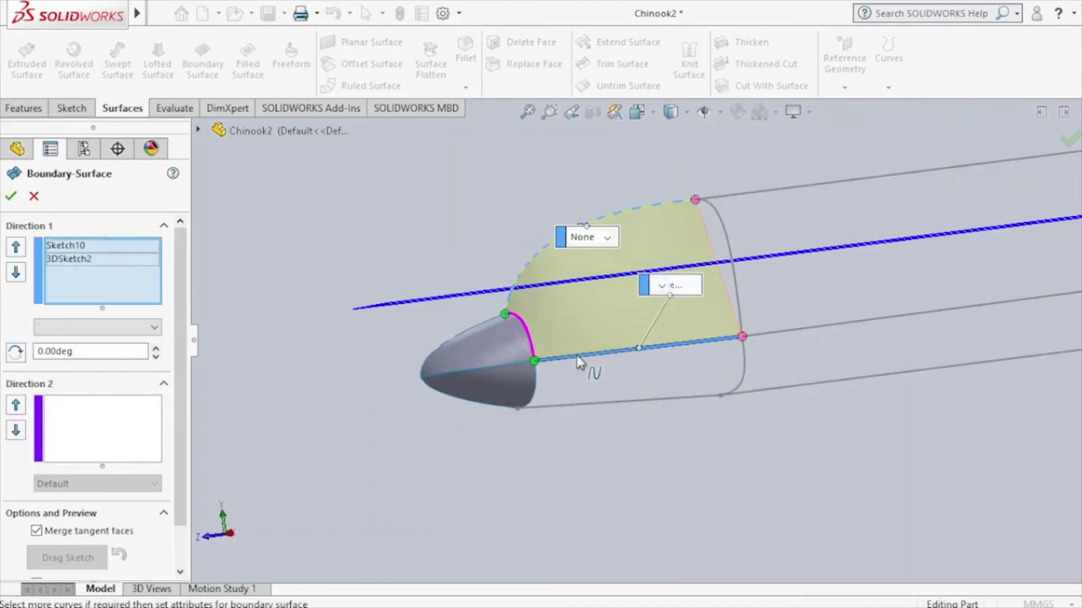
{"action": "left_click", "coordinate": [110, 444]}
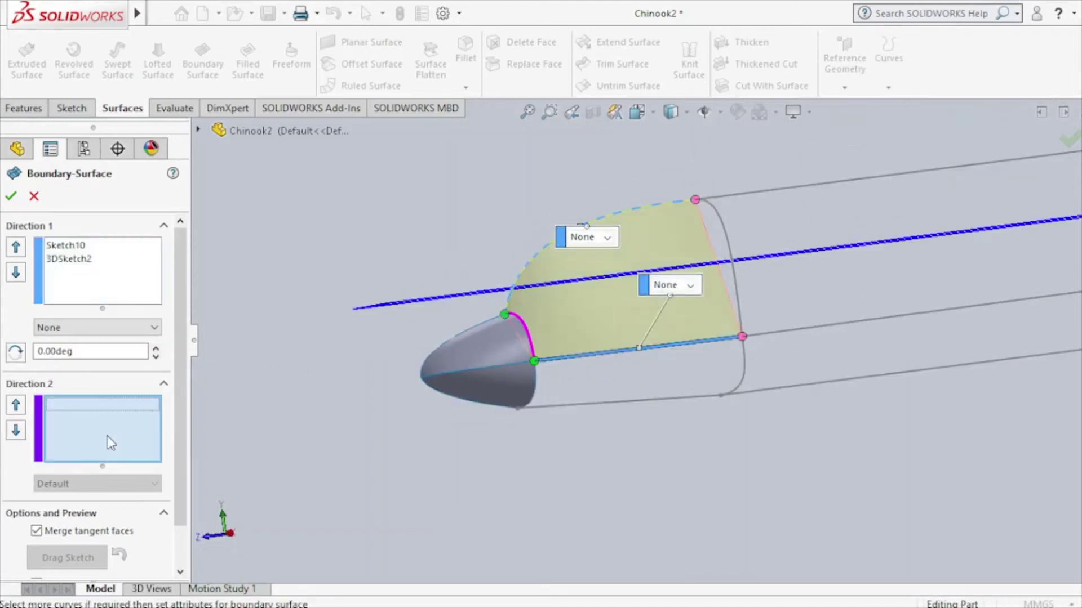
{"action": "left_click", "coordinate": [532, 344]}
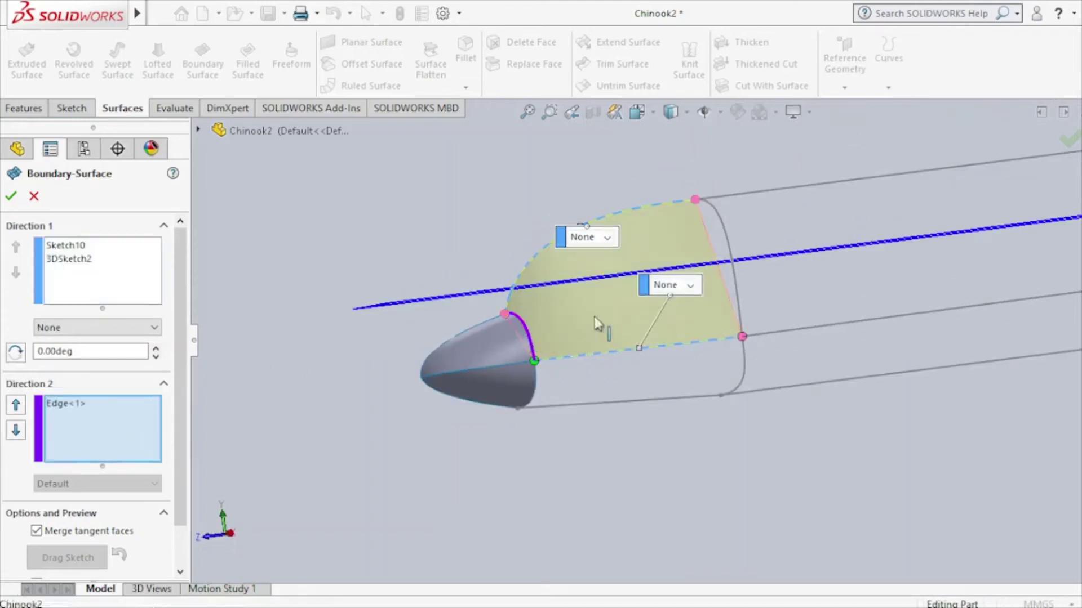
{"action": "left_click", "coordinate": [740, 288]}
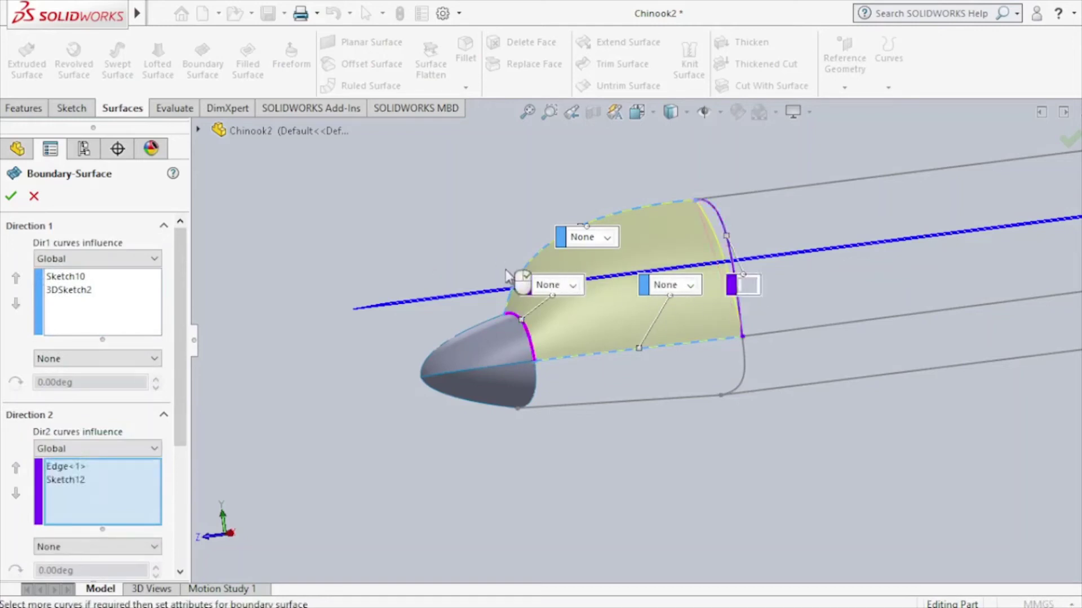
{"action": "left_click", "coordinate": [11, 196]}
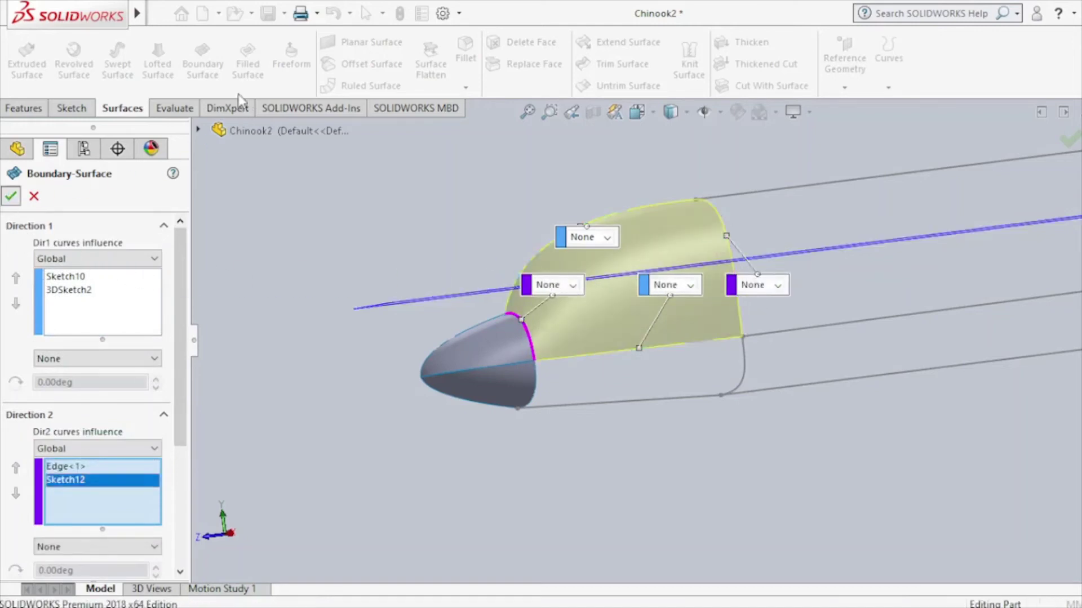
{"action": "left_click", "coordinate": [216, 84]}
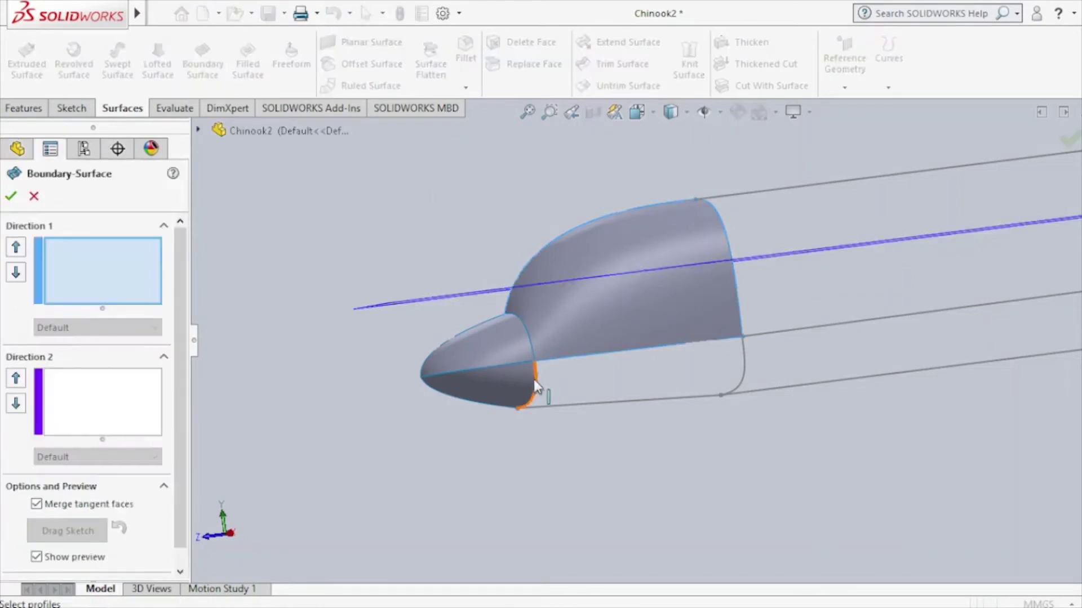
Skin the lower cockpit side from the nose's rear edge and Sketch13, guided by Sketch11 and the top edge.
{"action": "left_click", "coordinate": [533, 381]}
{"action": "left_click", "coordinate": [742, 384]}
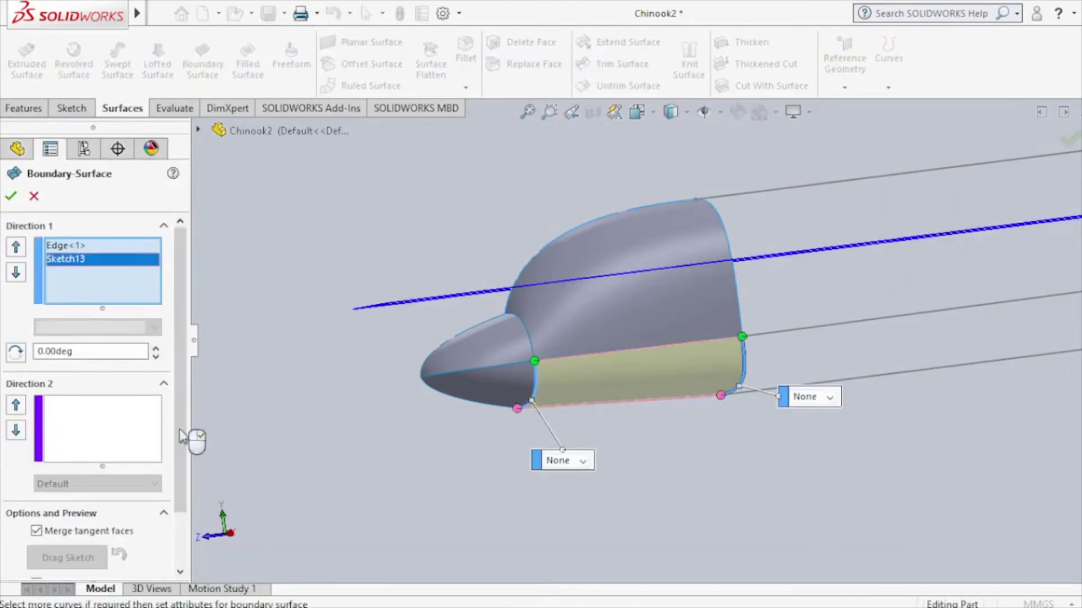
{"action": "left_click", "coordinate": [148, 434]}
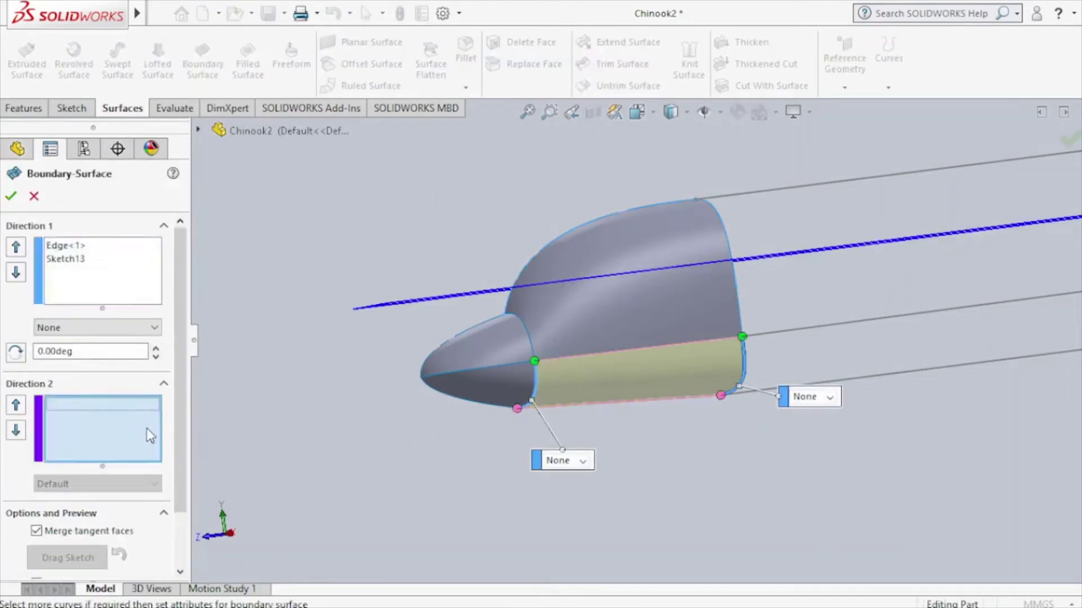
{"action": "left_click", "coordinate": [597, 407]}
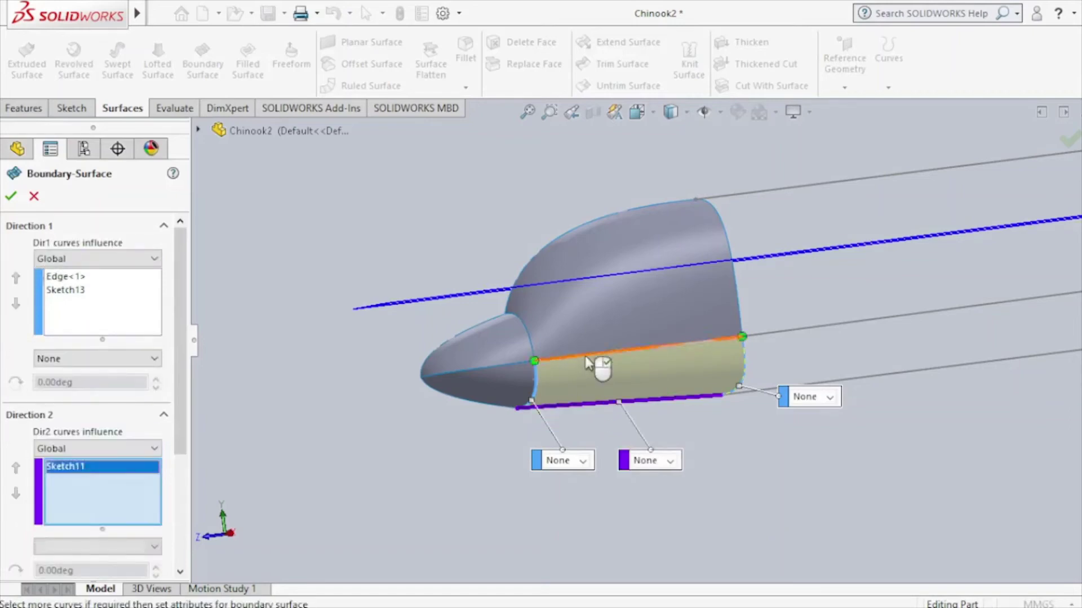
{"action": "left_click", "coordinate": [585, 357]}
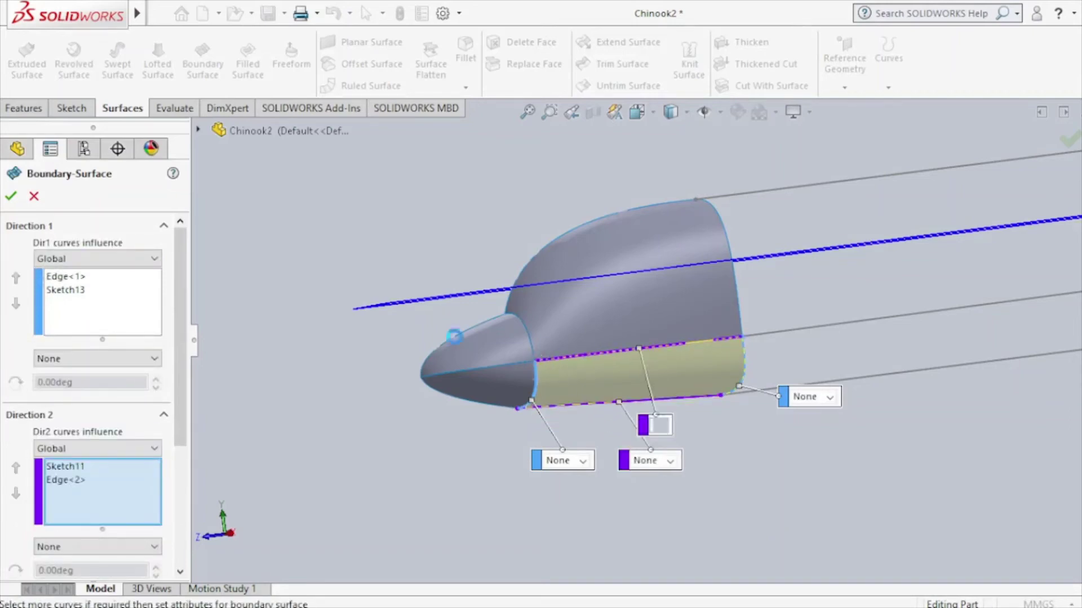
{"action": "left_click", "coordinate": [10, 198]}
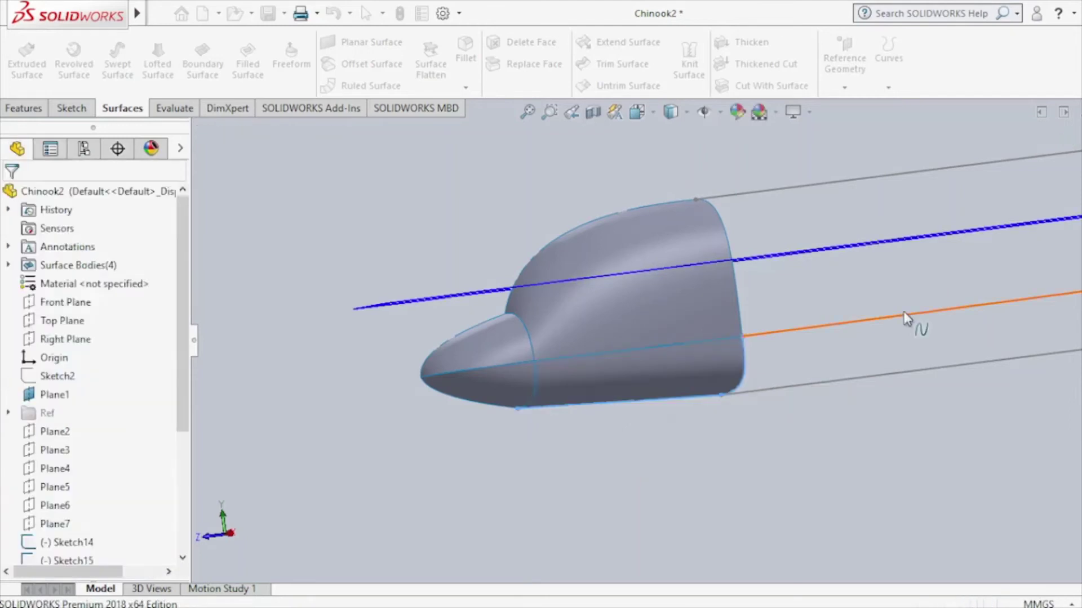
{"action": "key", "text": "f"}
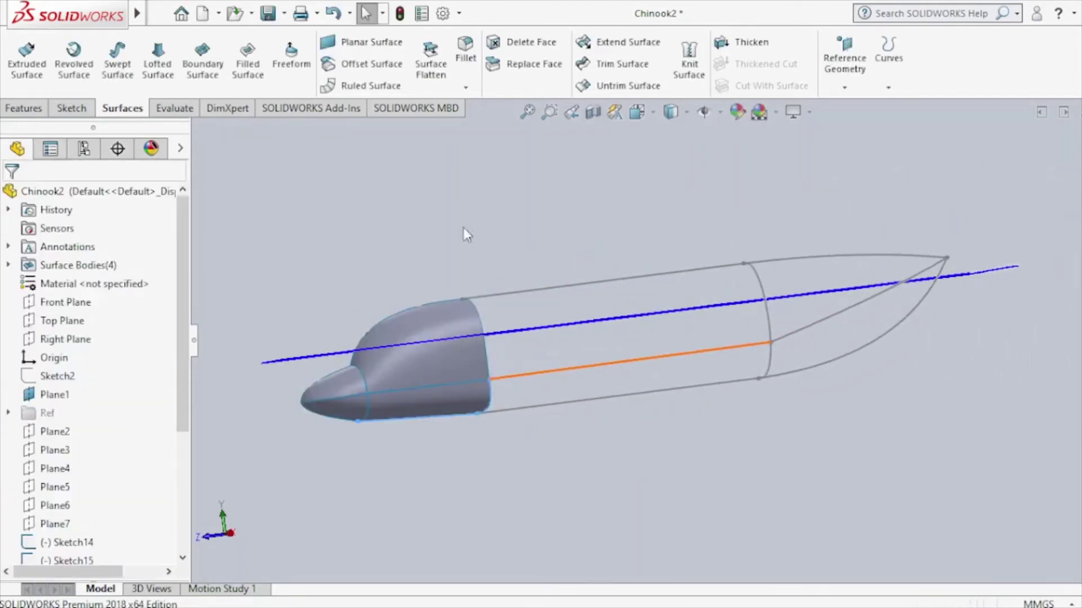
{"action": "left_click", "coordinate": [202, 55]}
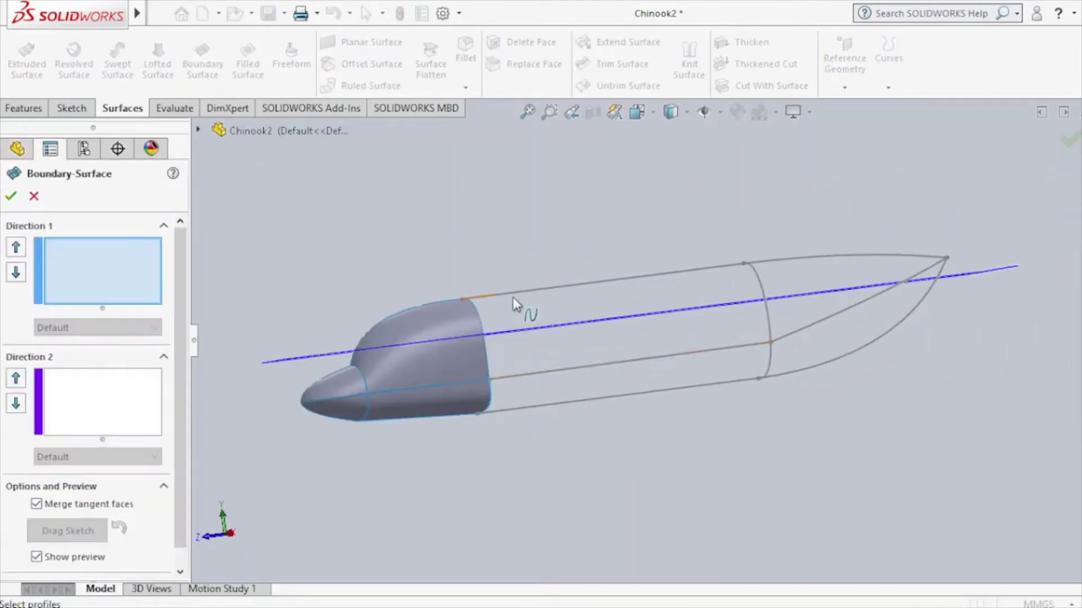
{"action": "left_click", "coordinate": [514, 299]}
{"action": "left_click", "coordinate": [551, 374]}
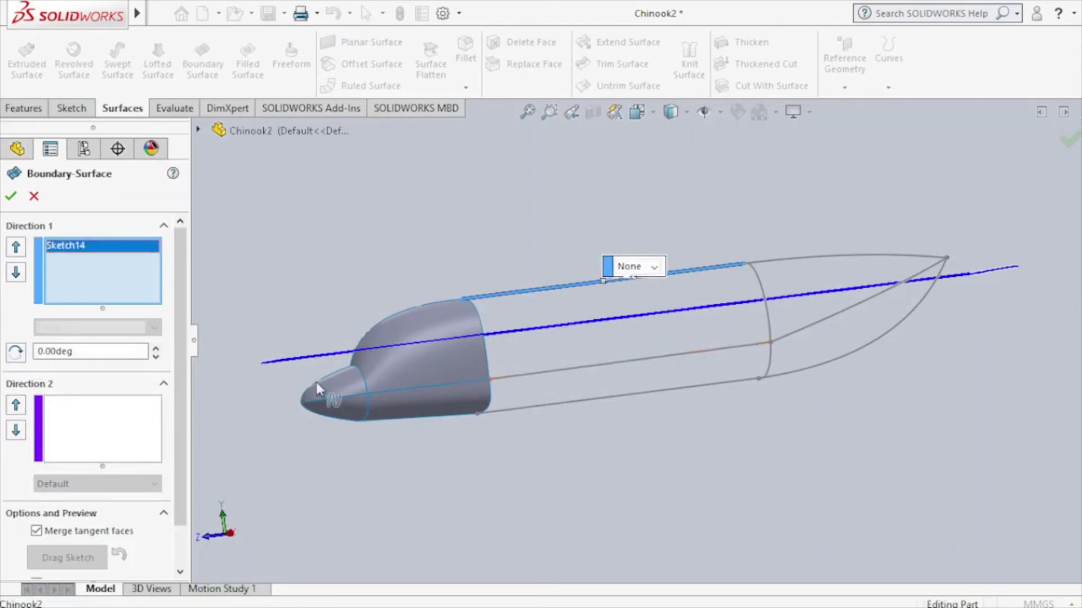
{"action": "left_click", "coordinate": [145, 431]}
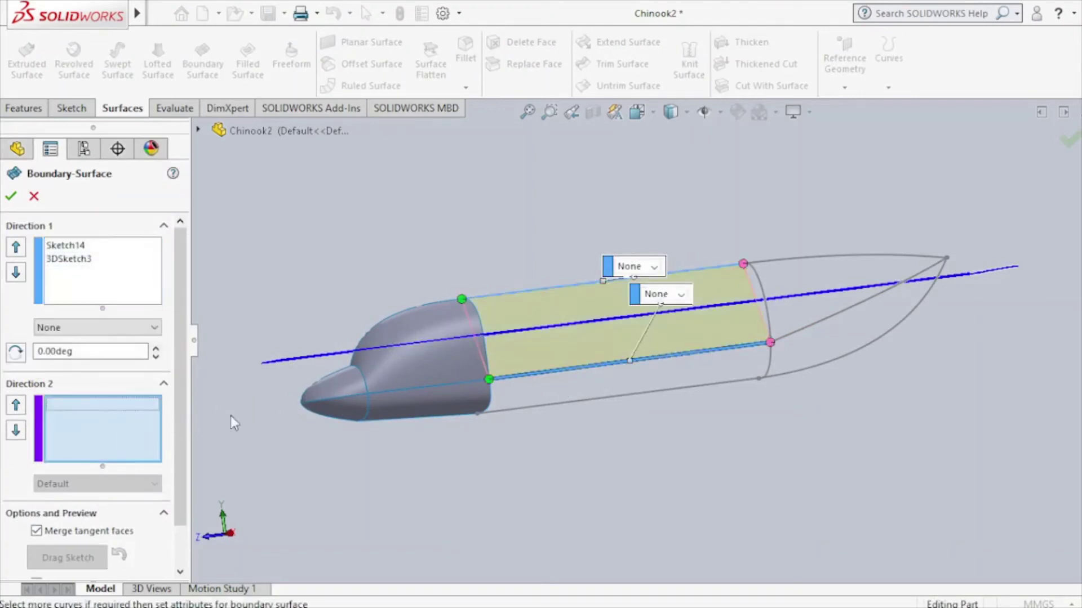
{"action": "left_click", "coordinate": [483, 323]}
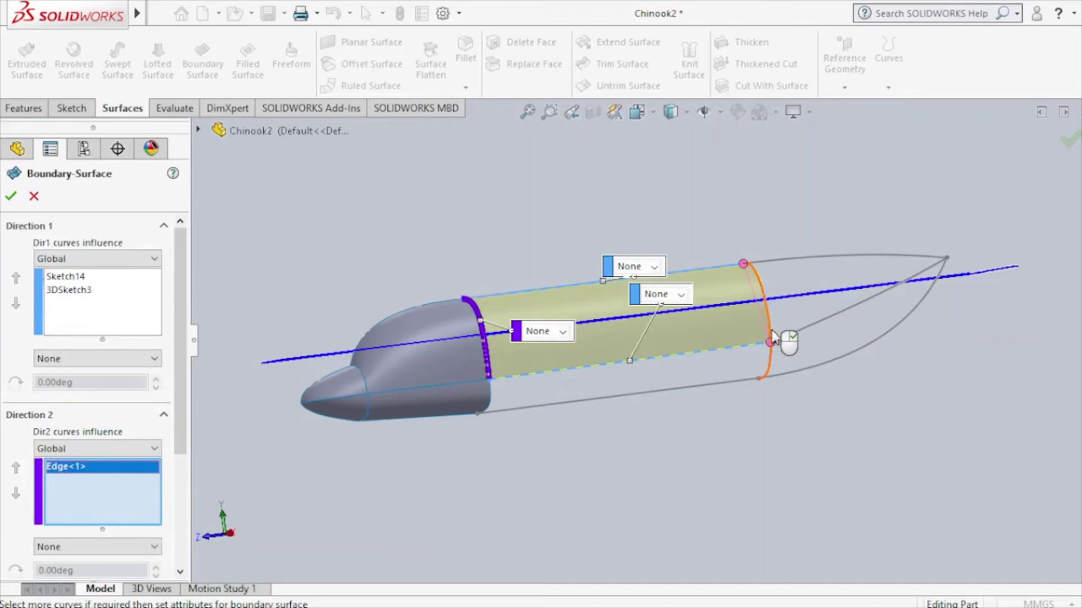
{"action": "left_click", "coordinate": [772, 361]}
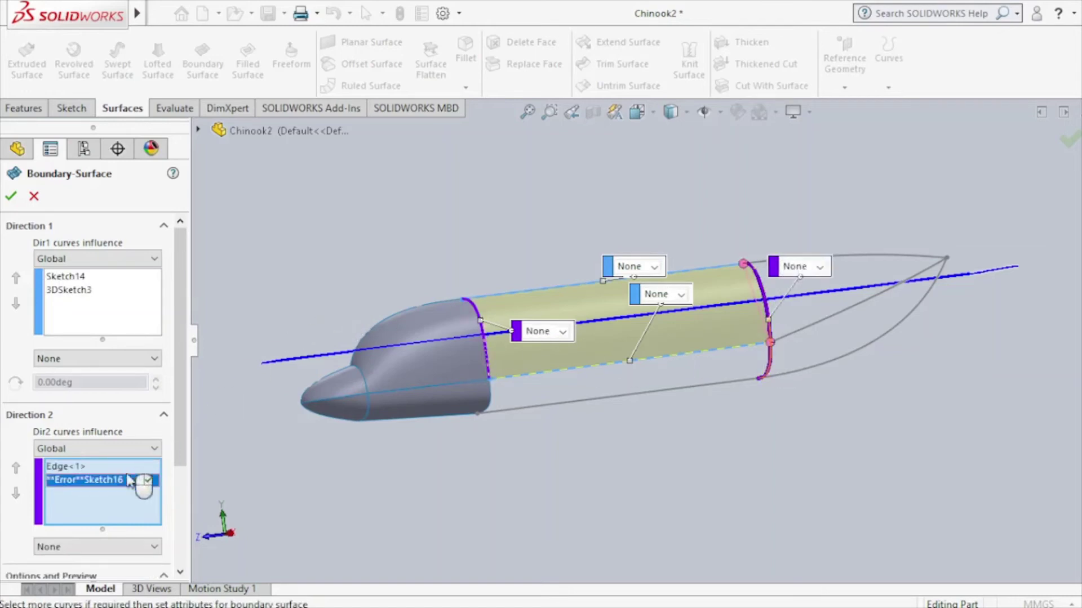
{"action": "right_click", "coordinate": [102, 485]}
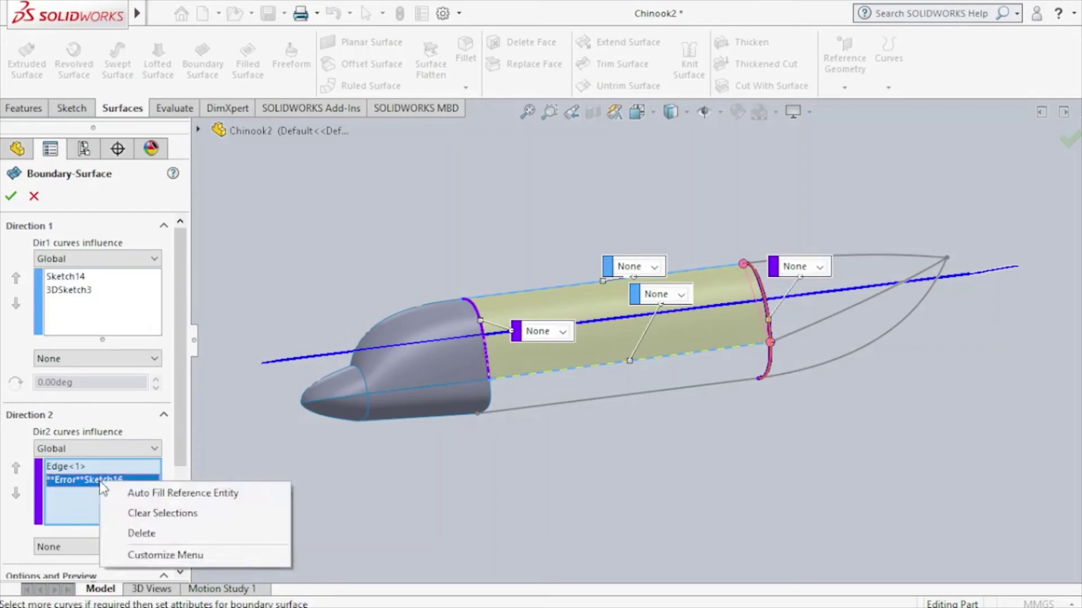
{"action": "left_click", "coordinate": [130, 512]}
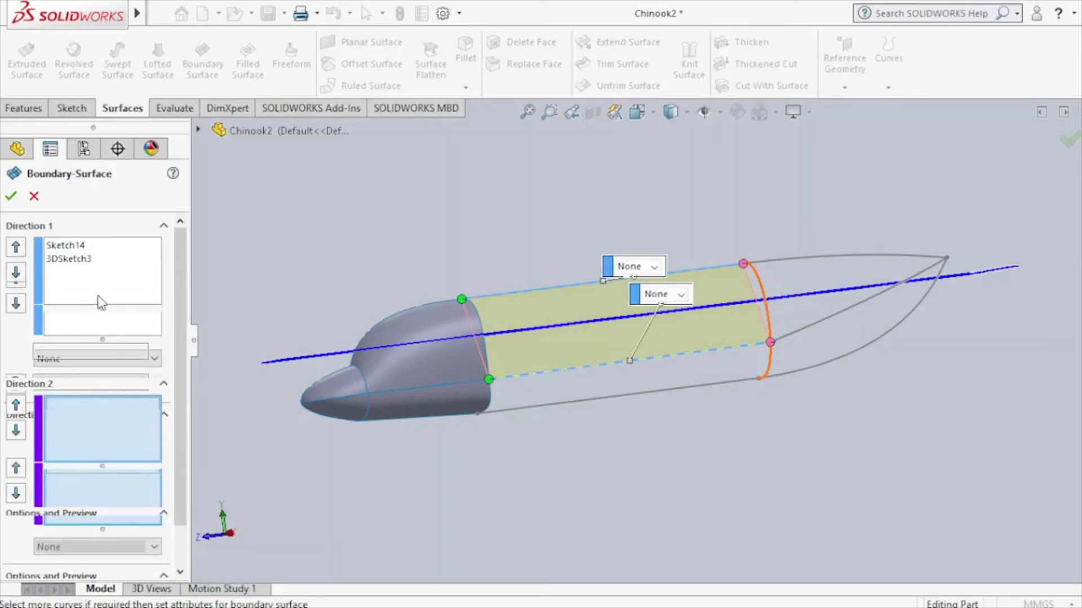
{"action": "right_click", "coordinate": [88, 278]}
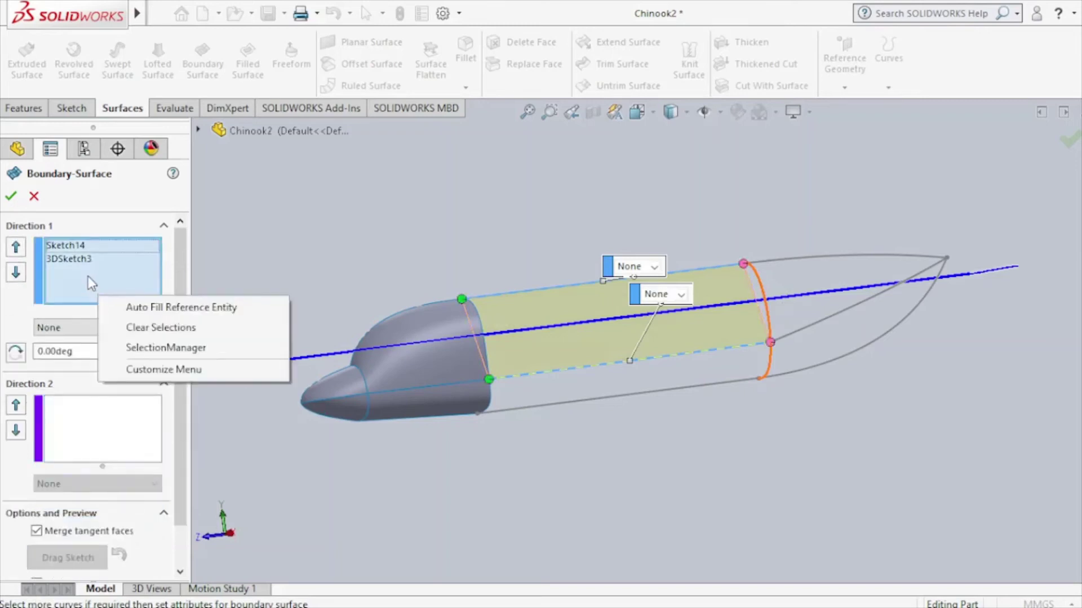
{"action": "left_click", "coordinate": [135, 328]}
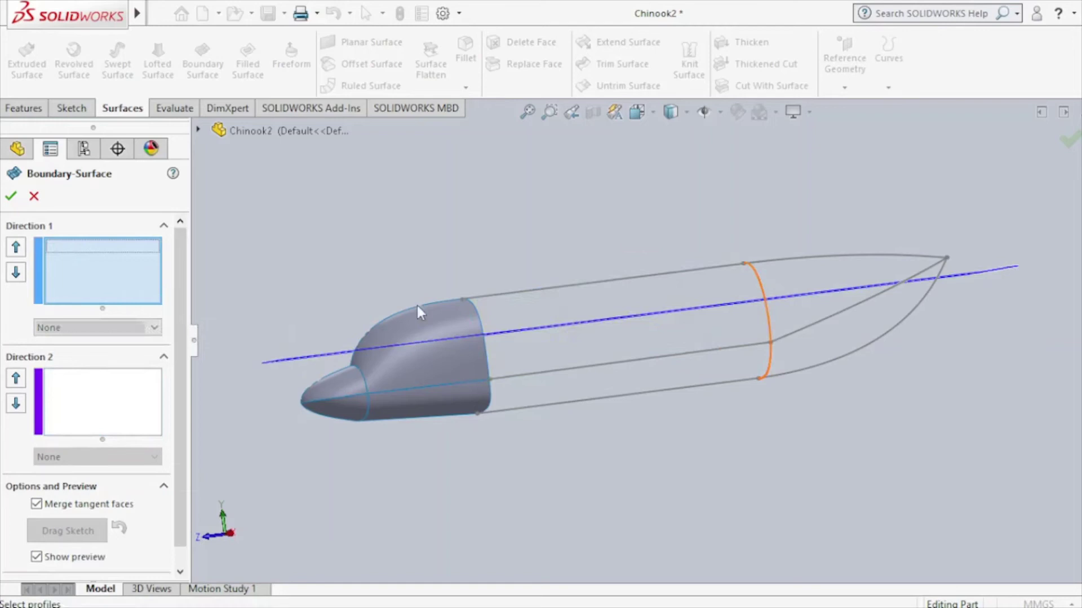
Try a mid-body boundary surface from Sketch16 and Edge<1>, flipping connectors and adding two guide curves.
{"action": "left_click", "coordinate": [769, 319]}
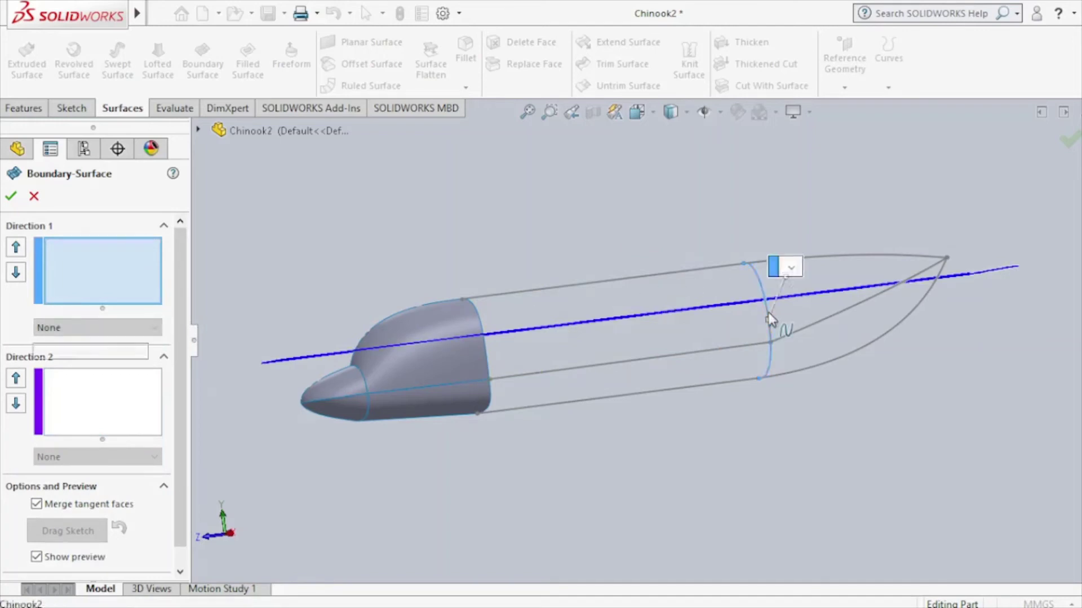
{"action": "left_click", "coordinate": [489, 356]}
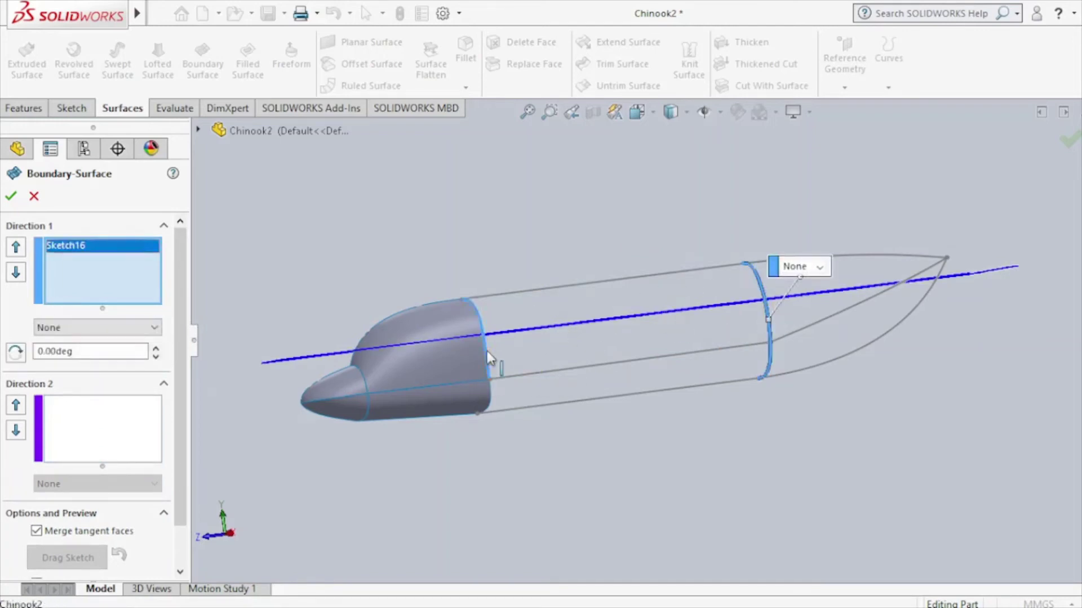
{"action": "right_click", "coordinate": [107, 273]}
{"action": "left_click", "coordinate": [166, 336]}
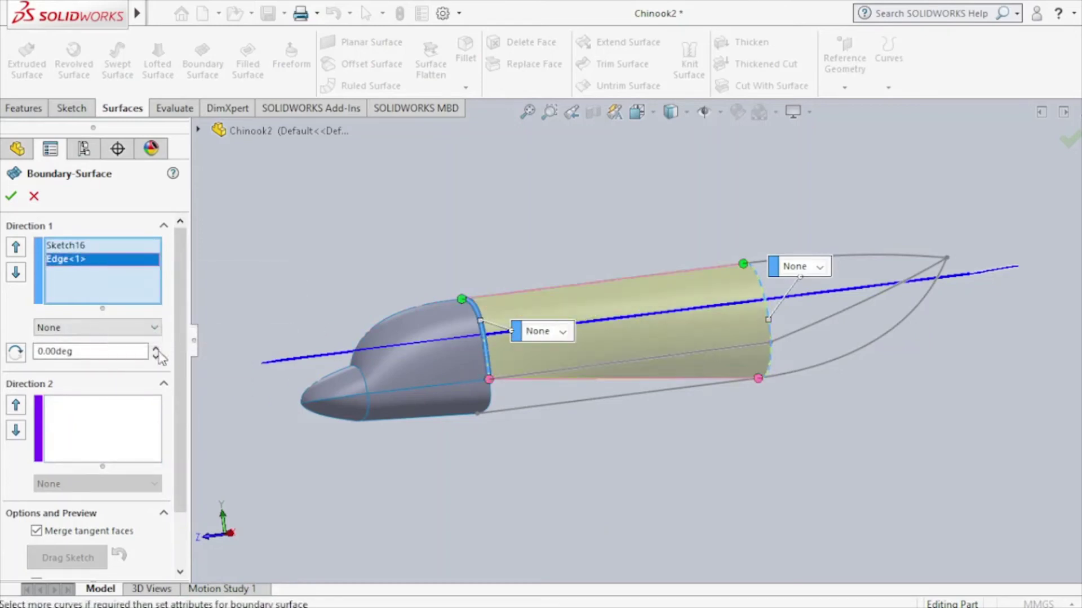
{"action": "left_click", "coordinate": [127, 438]}
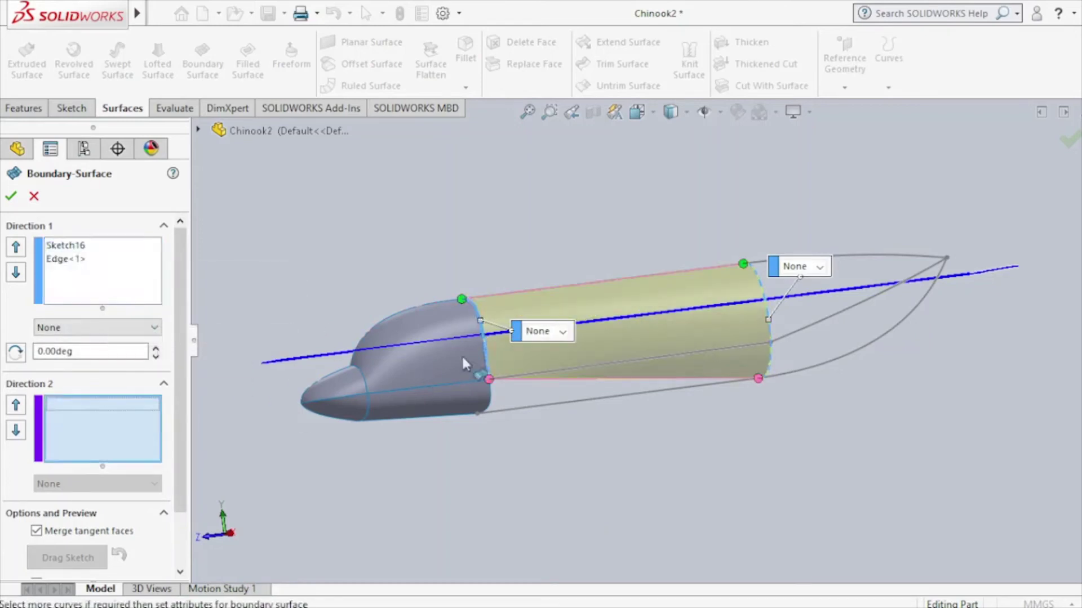
{"action": "left_click", "coordinate": [513, 293]}
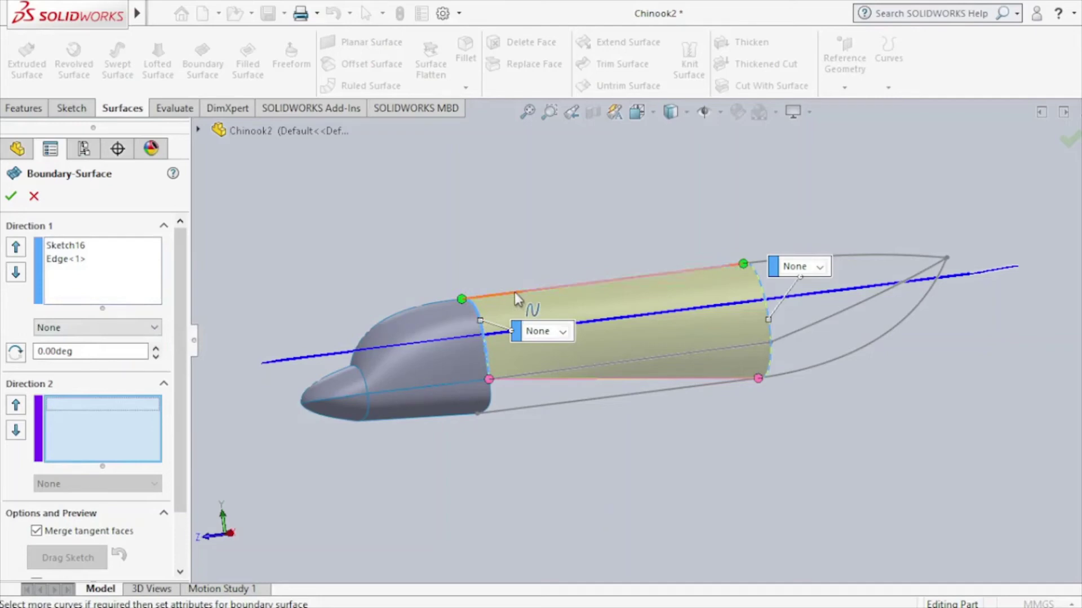
{"action": "left_click", "coordinate": [584, 367]}
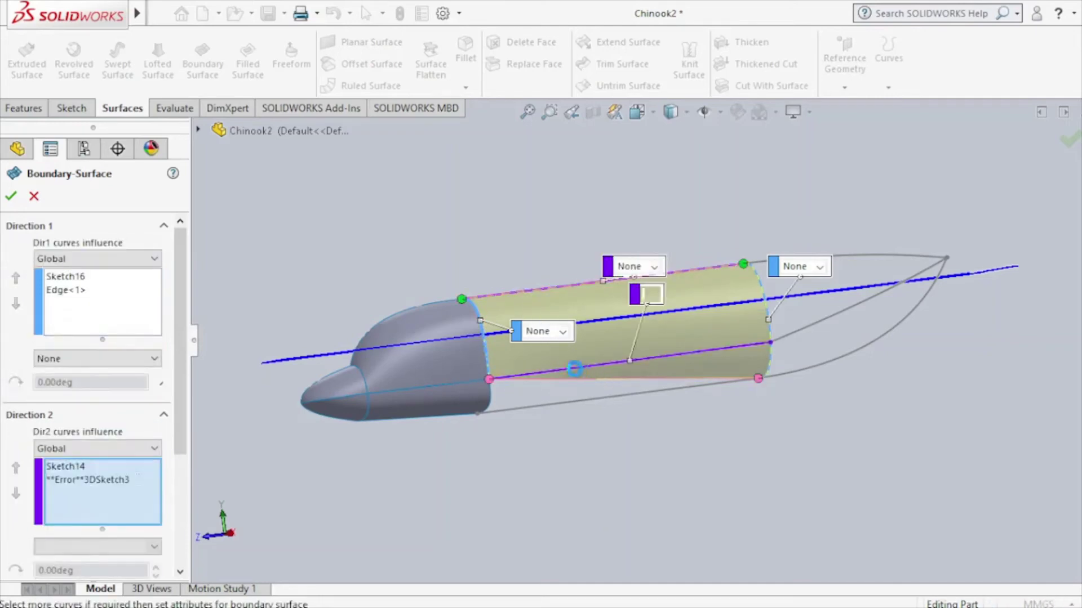
Cancel the mid-body boundary surface attempt and return to the sketching tools.
{"action": "left_click", "coordinate": [34, 196]}
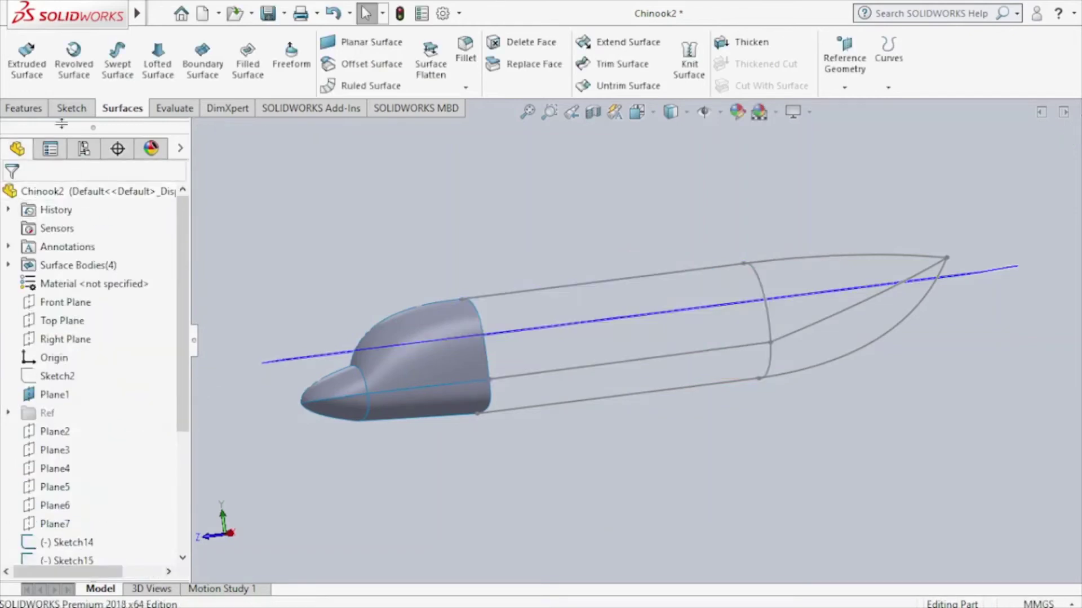
{"action": "left_click", "coordinate": [69, 110]}
{"action": "left_click", "coordinate": [21, 88]}
Start 3DSketch5 and try converting the middle curve, dismissing the projection-plane warning and reorienting the view.
{"action": "left_click", "coordinate": [40, 125]}
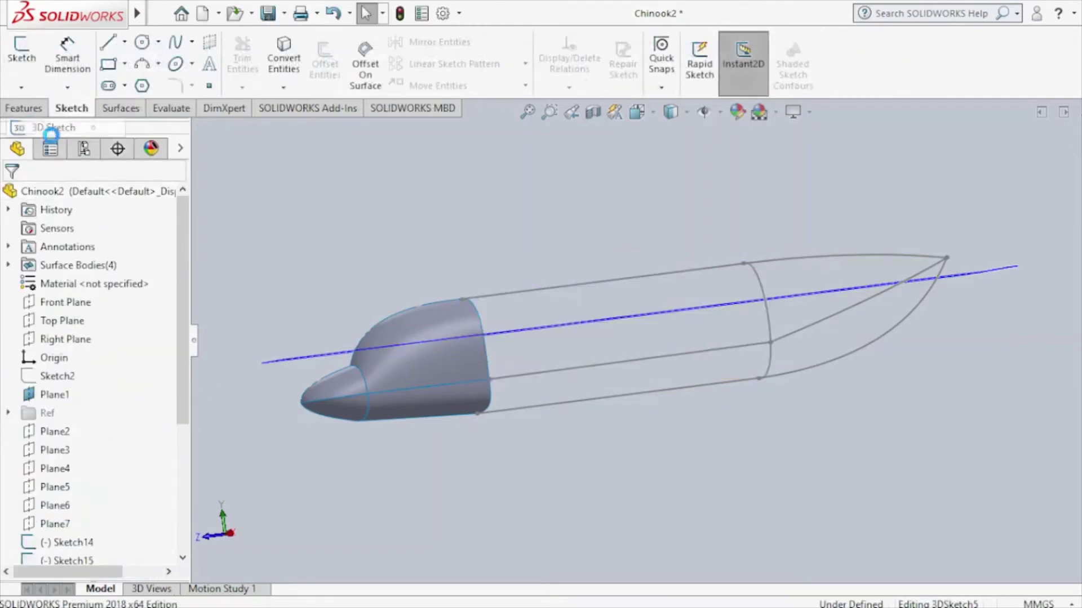
{"action": "left_click", "coordinate": [549, 380]}
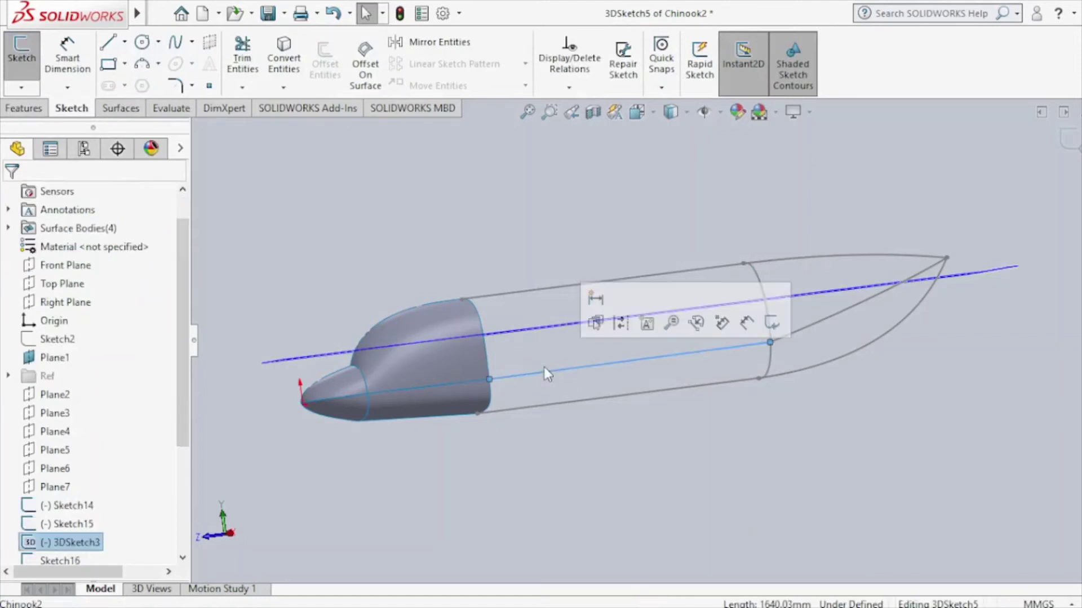
{"action": "left_click", "coordinate": [279, 68]}
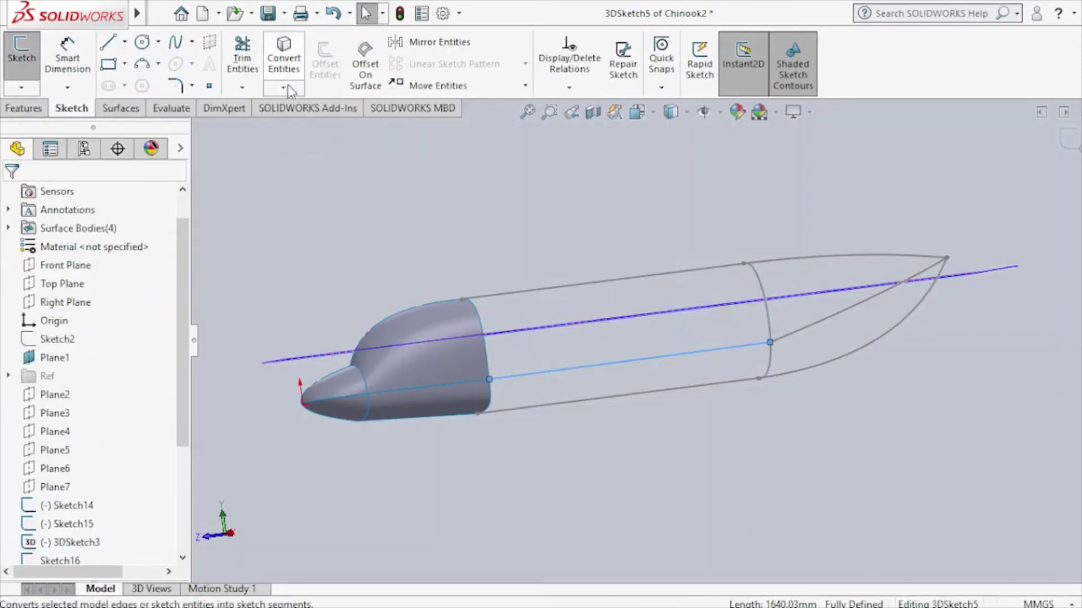
{"action": "left_click", "coordinate": [590, 370]}
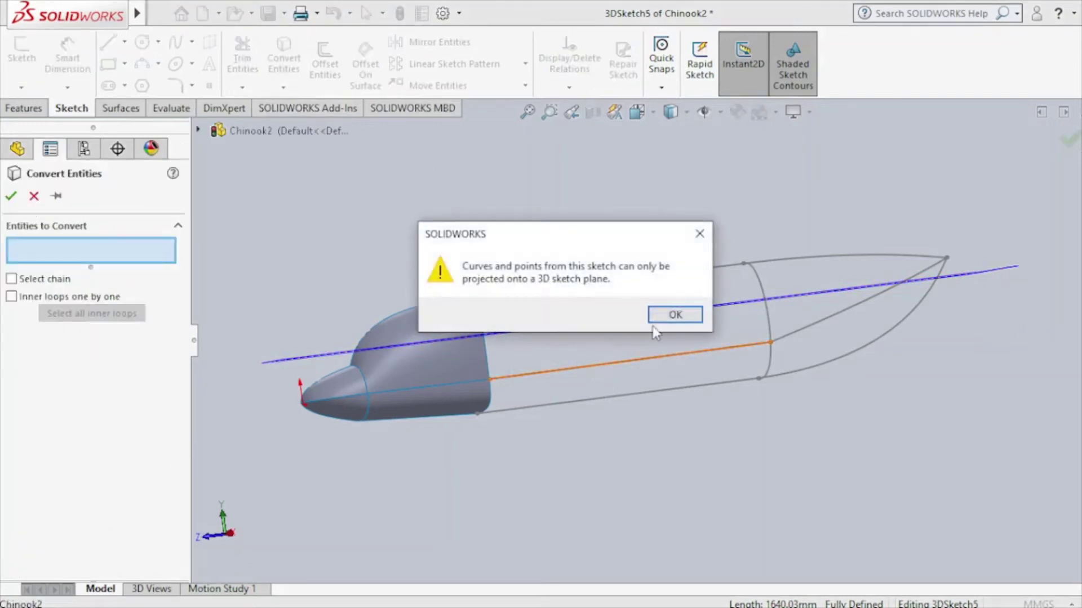
{"action": "left_click", "coordinate": [664, 320]}
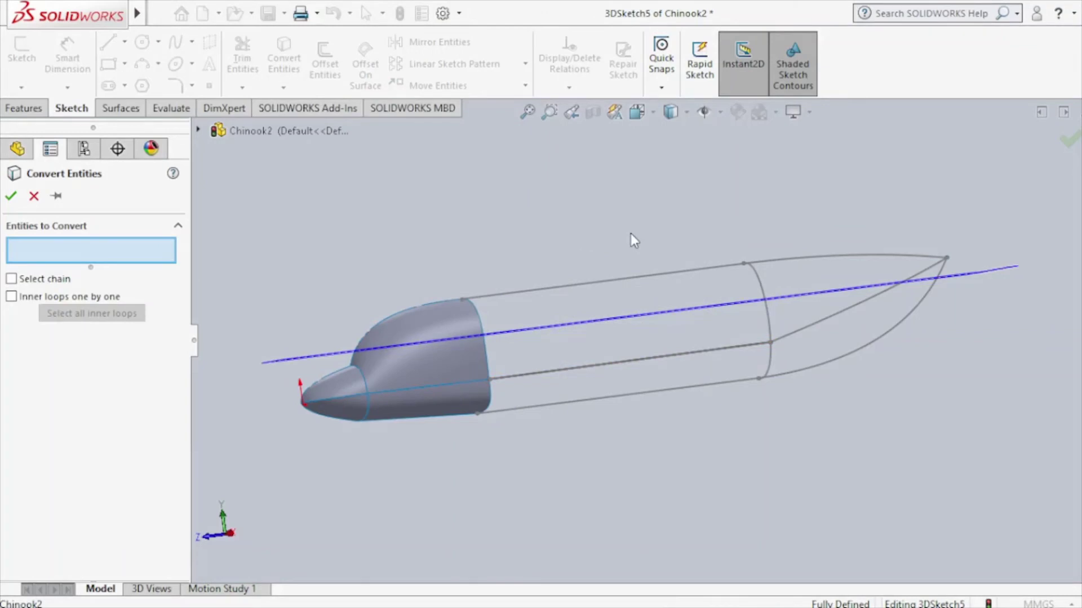
{"action": "key", "text": "Down"}
{"action": "key", "text": "Down"}
{"action": "middle_click_drag", "start_coordinate": [631, 233], "coordinate": [535, 231]}
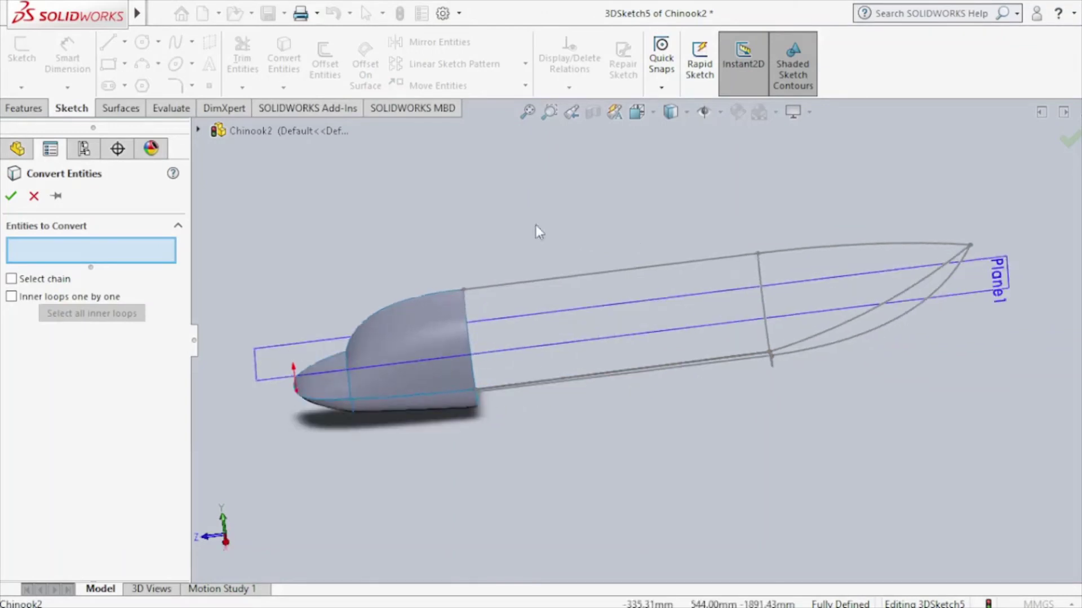
Draw a 3D spline from the cockpit's lower aft corner to the rear cross-section arc, then check its endpoint.
{"action": "left_click", "coordinate": [33, 195]}
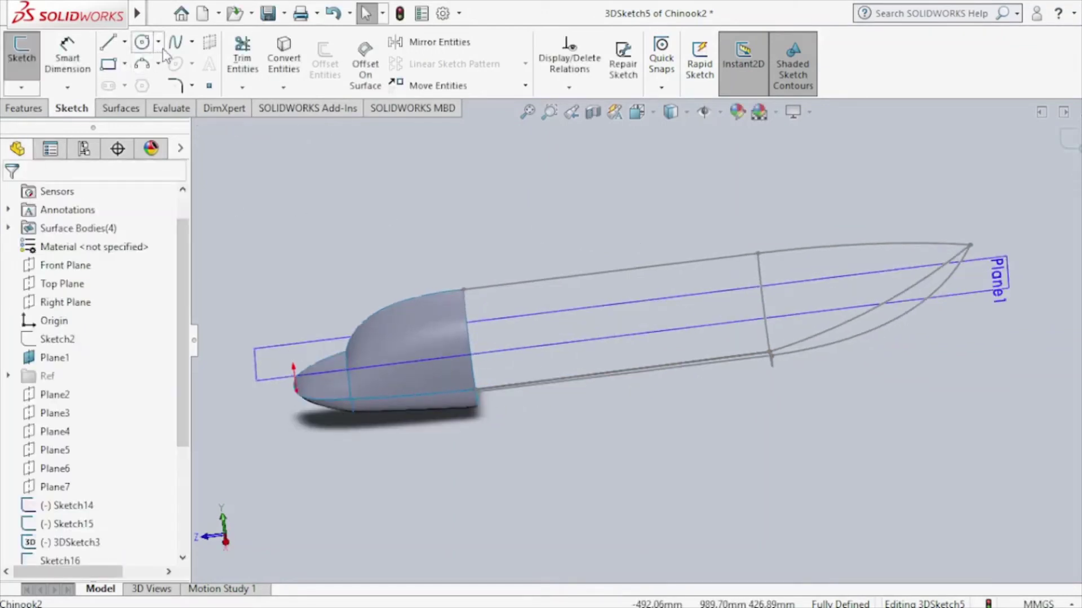
{"action": "left_click", "coordinate": [172, 48]}
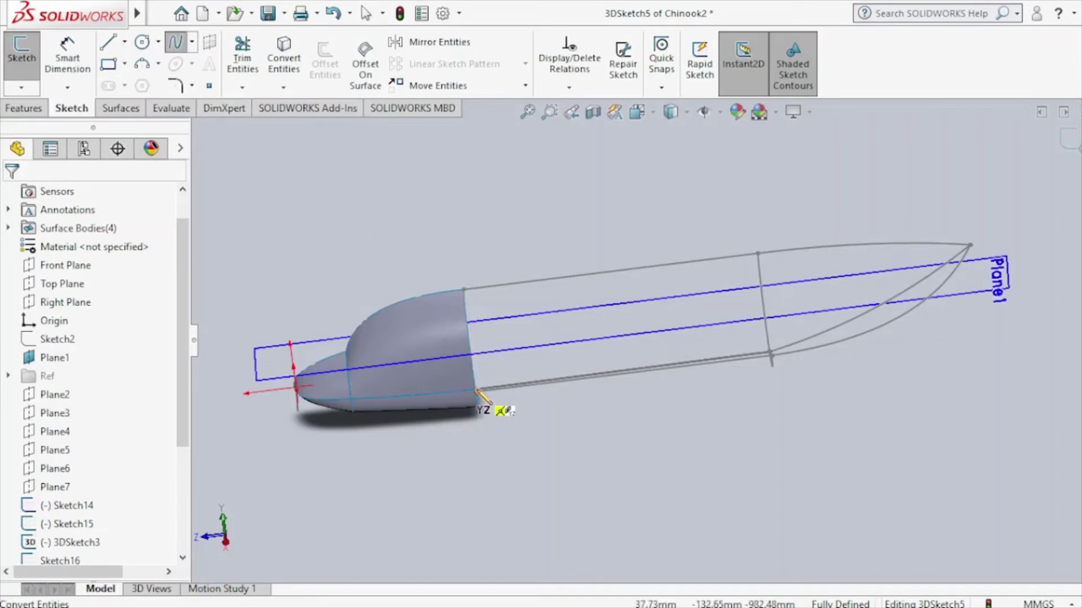
{"action": "scroll", "coordinate": [594, 383], "scroll_direction": "down", "scroll_amount": 2}
{"action": "scroll", "coordinate": [598, 380], "scroll_direction": "down", "scroll_amount": 1}
{"action": "scroll", "coordinate": [586, 386], "scroll_direction": "up", "scroll_amount": 1}
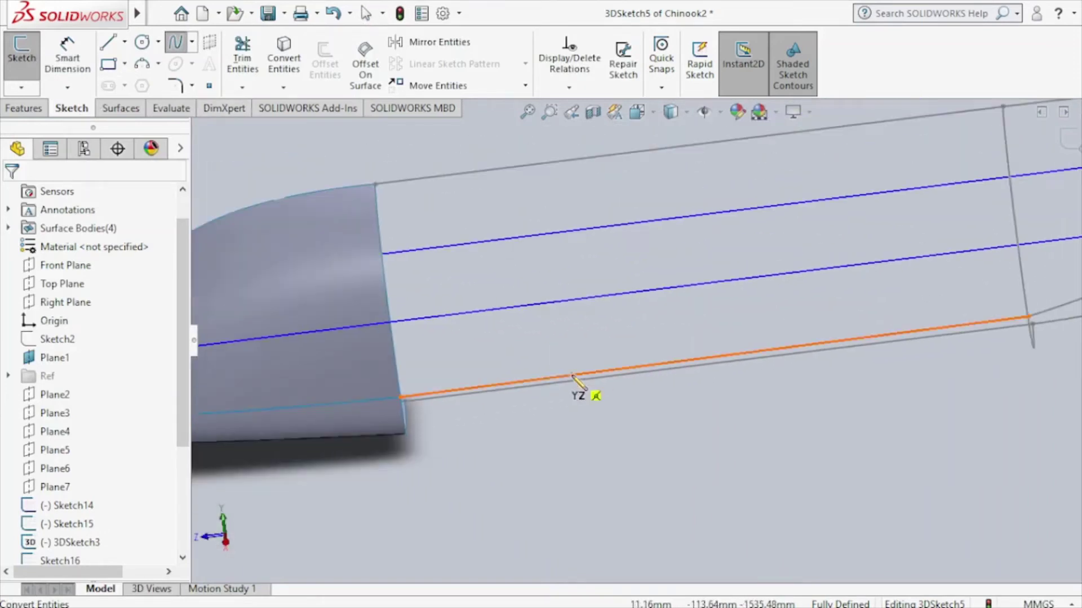
{"action": "middle_click_drag", "start_coordinate": [563, 388], "coordinate": [597, 461]}
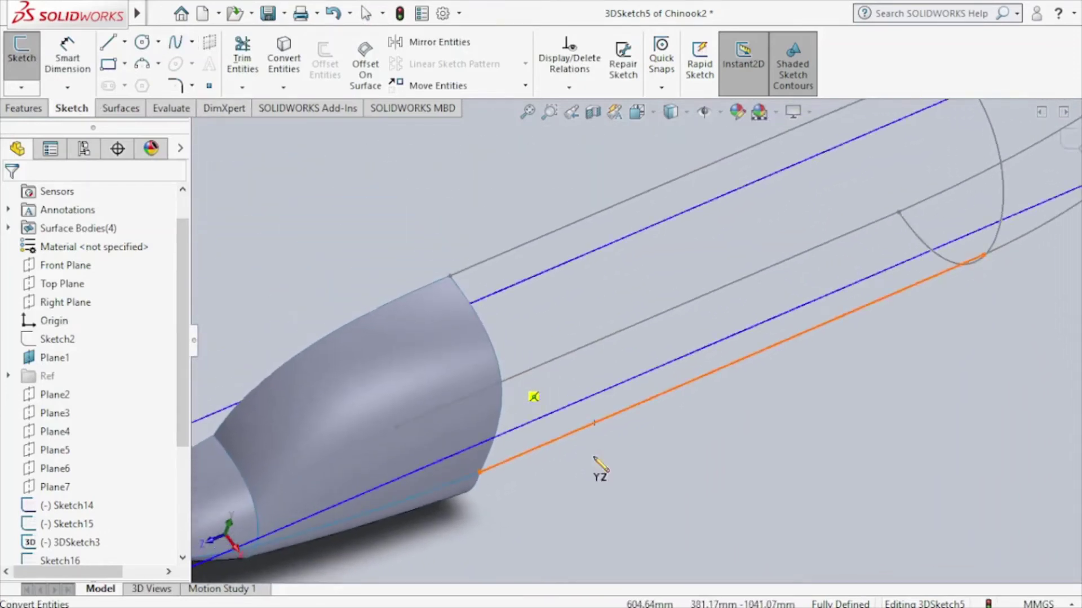
{"action": "left_click", "coordinate": [480, 472]}
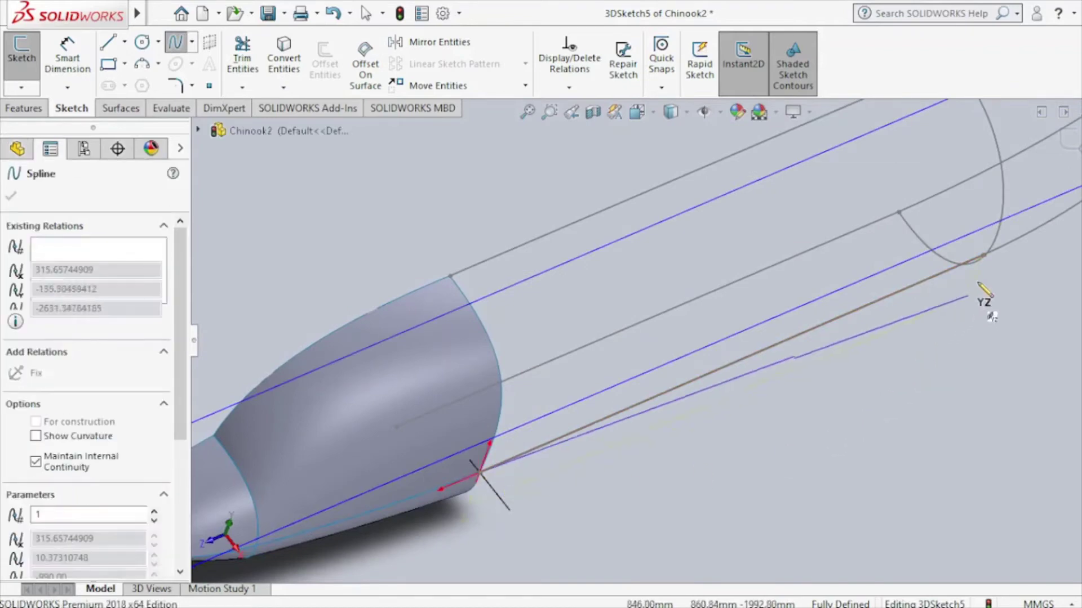
{"action": "double_click", "coordinate": [983, 255]}
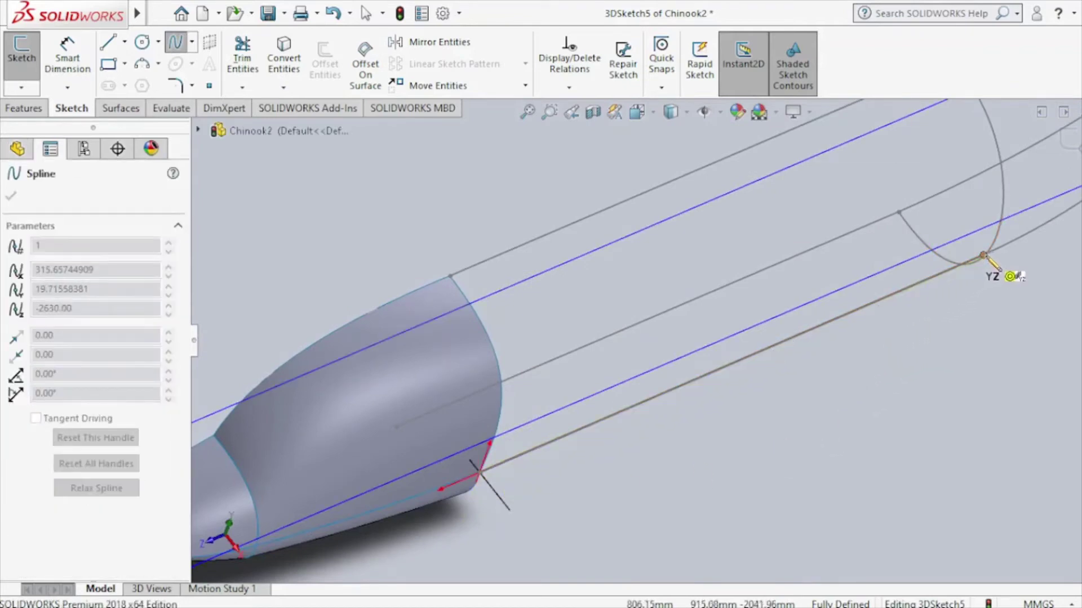
{"action": "key", "text": "Escape"}
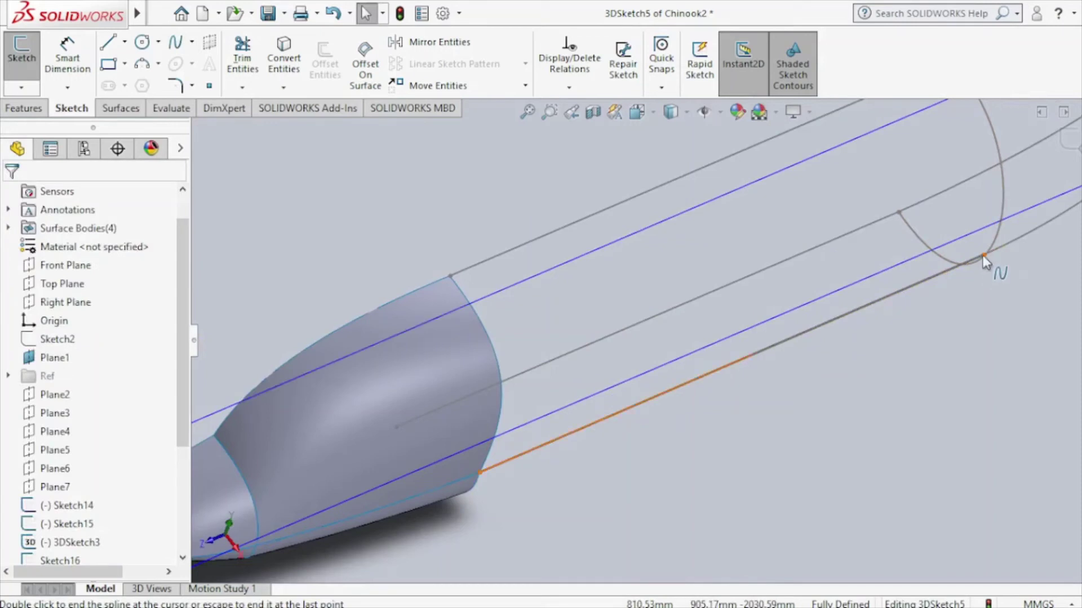
{"action": "left_click", "coordinate": [983, 255]}
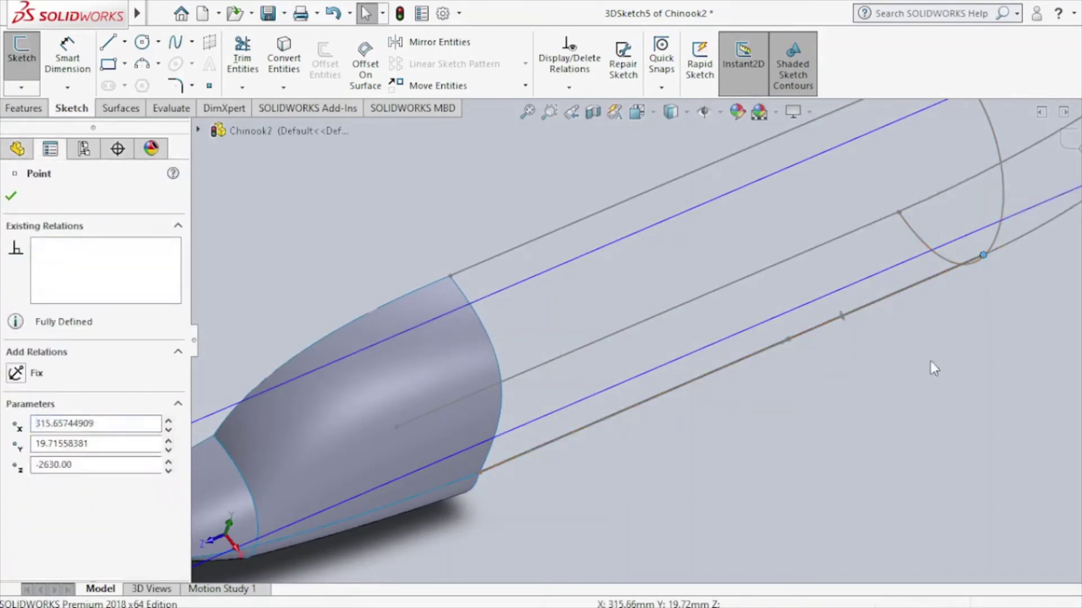
{"action": "key", "text": "Escape"}
{"action": "mouse_move", "coordinate": [857, 413]}
{"action": "middle_mouse_down"}
{"action": "mouse_move", "coordinate": [758, 310]}
{"action": "mouse_move", "coordinate": [761, 350]}
{"action": "middle_mouse_up"}
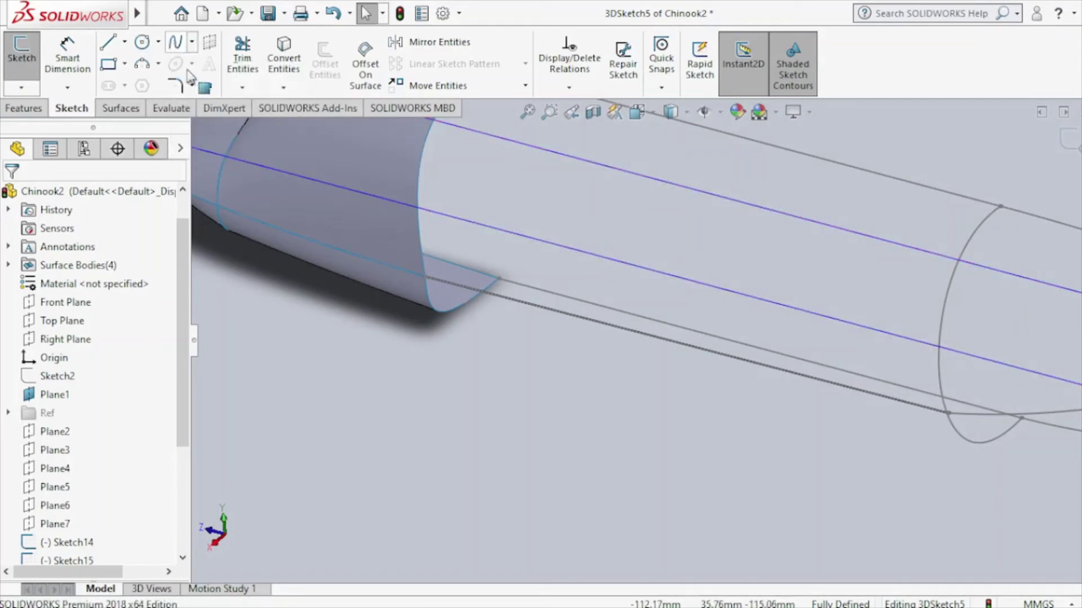
Draw a guide spline from the cockpit surface's corner to the mid-body profile.
{"action": "left_click", "coordinate": [177, 50]}
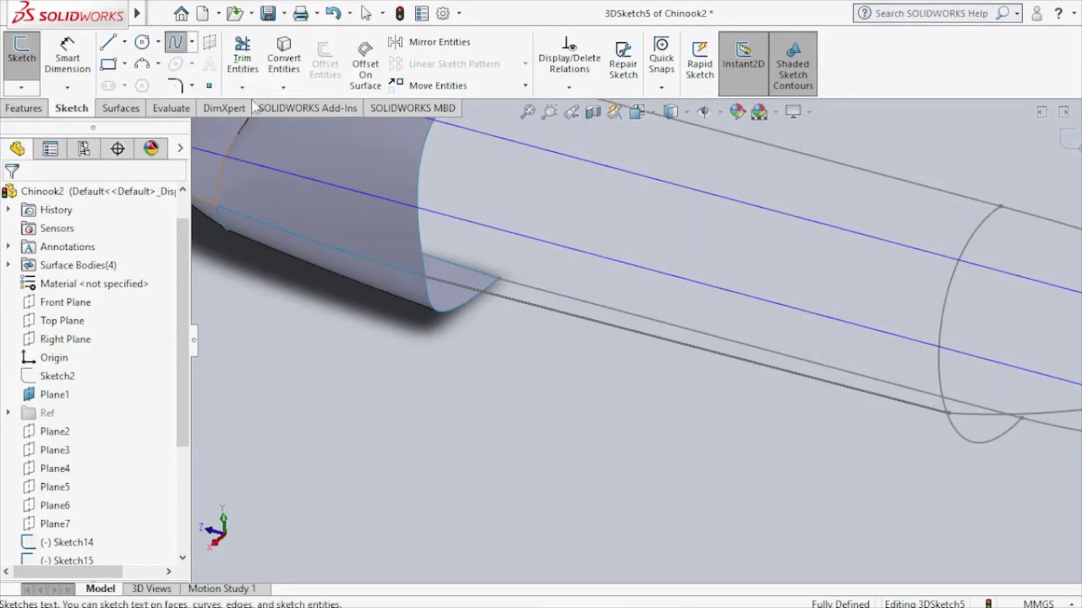
{"action": "left_click", "coordinate": [426, 277]}
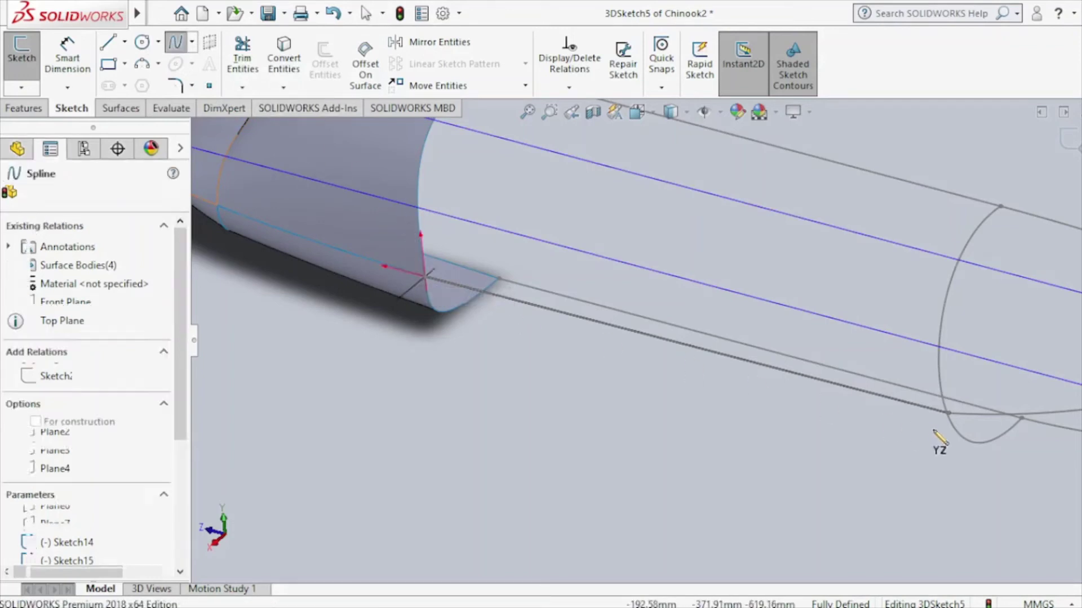
{"action": "left_click", "coordinate": [949, 415]}
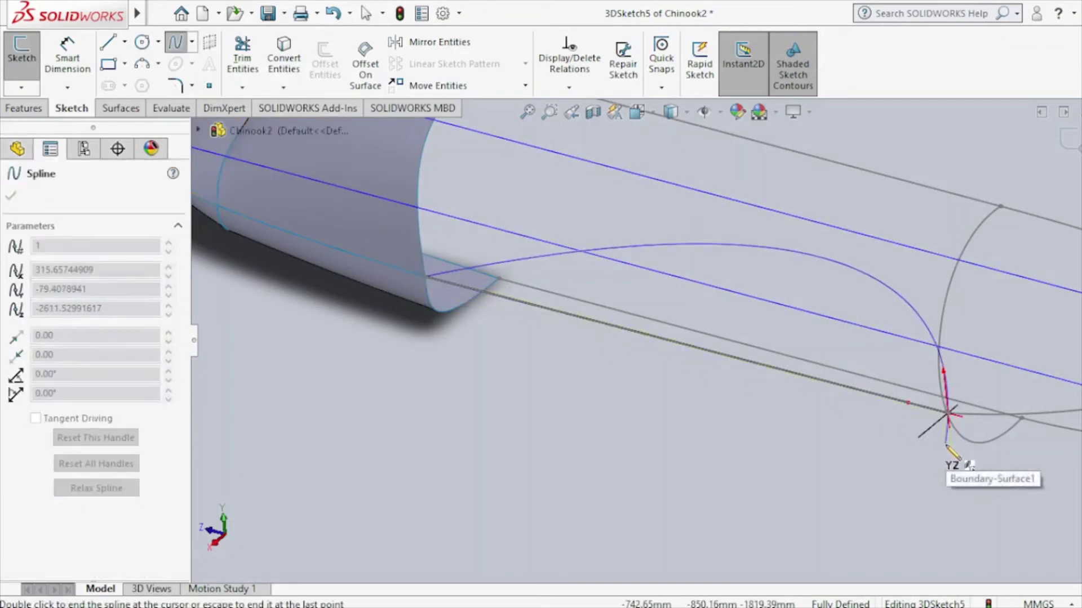
{"action": "key", "text": "Escape"}
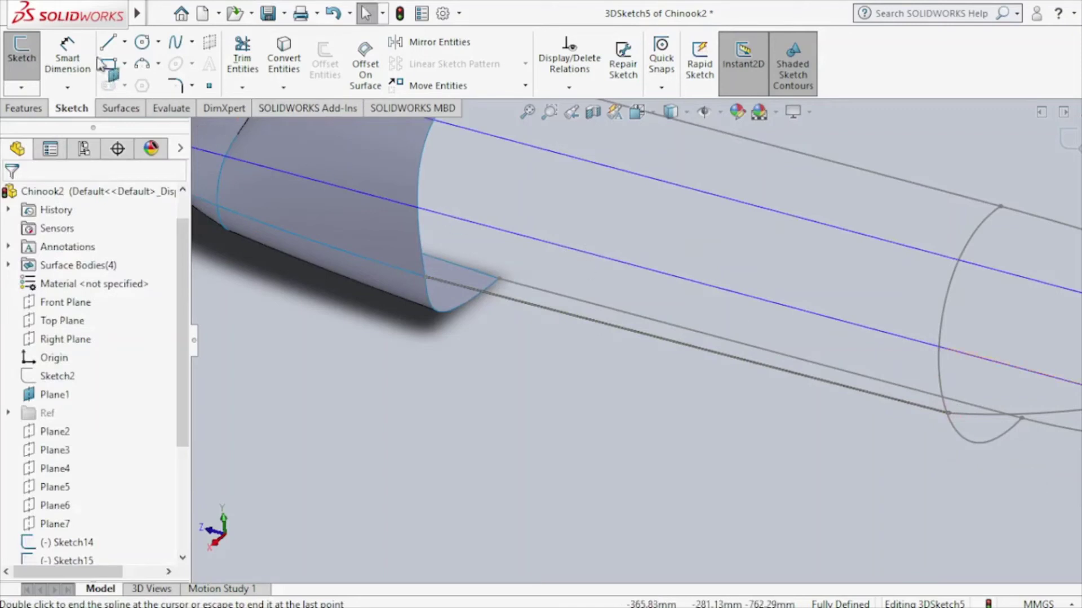
Add a second spline from the cockpit's lower edge to the mid-body profile, then close 3DSketch5.
{"action": "left_click", "coordinate": [175, 45]}
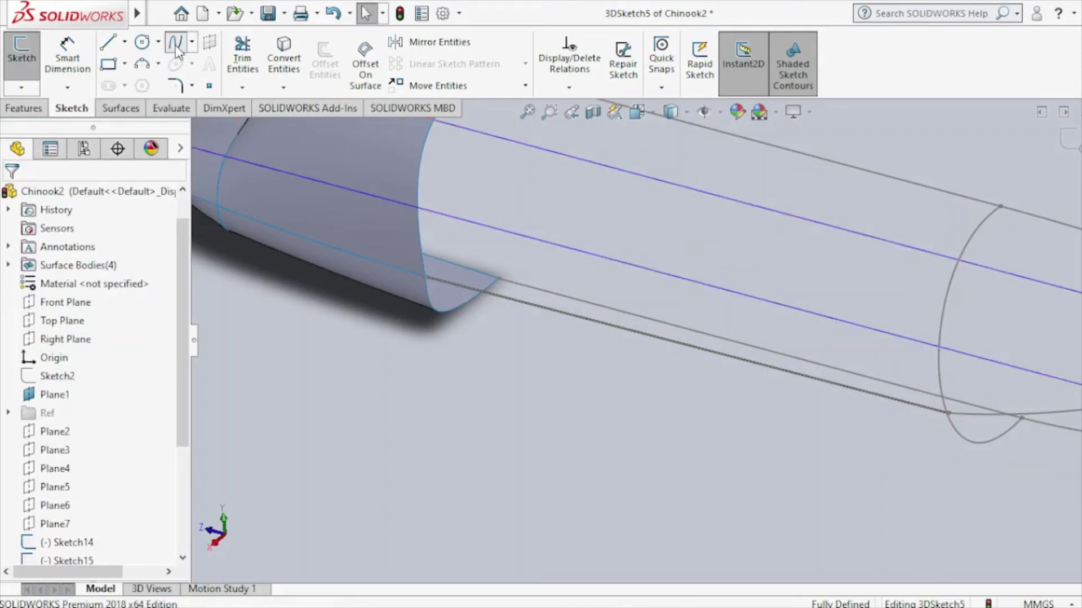
{"action": "left_click", "coordinate": [425, 277]}
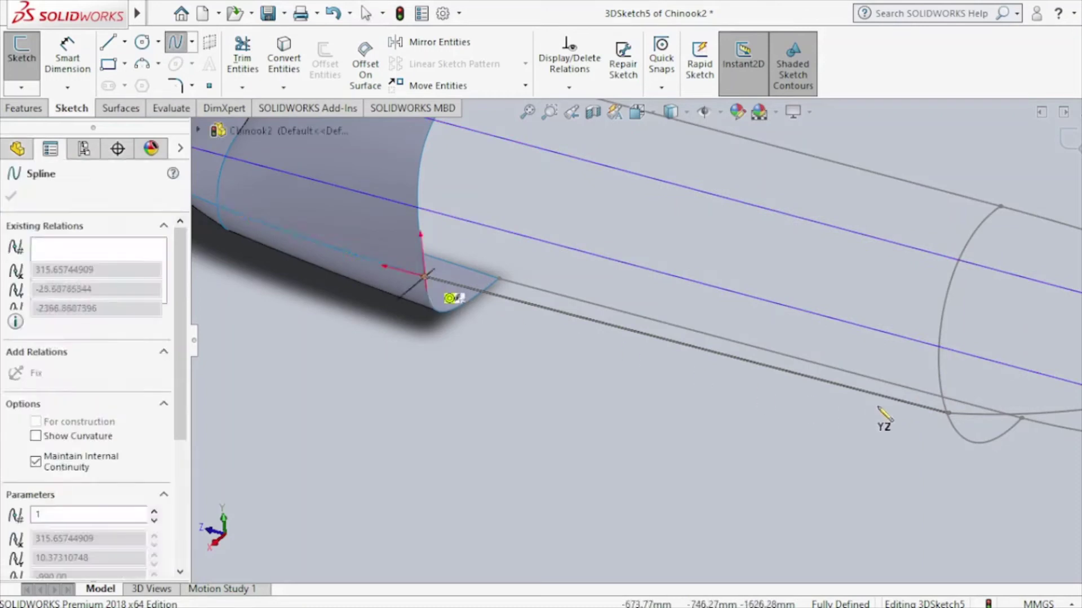
{"action": "left_click", "coordinate": [948, 413]}
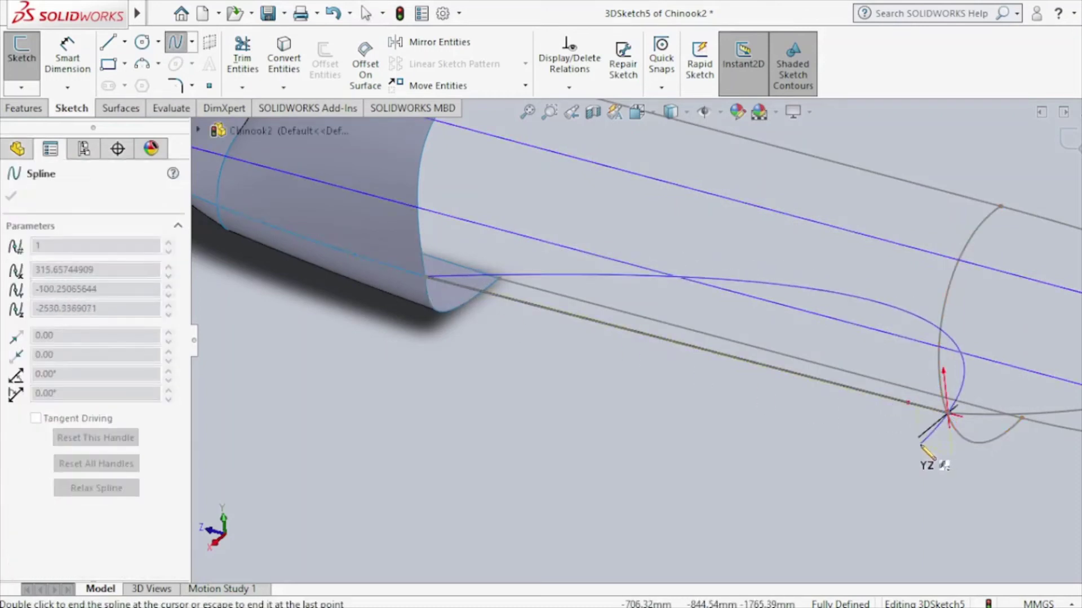
{"action": "right_click", "coordinate": [921, 447]}
{"action": "left_click", "coordinate": [940, 455]}
{"action": "mouse_move", "coordinate": [924, 447]}
{"action": "middle_mouse_down"}
{"action": "mouse_move", "coordinate": [892, 396]}
{"action": "mouse_move", "coordinate": [919, 357]}
{"action": "middle_mouse_up"}
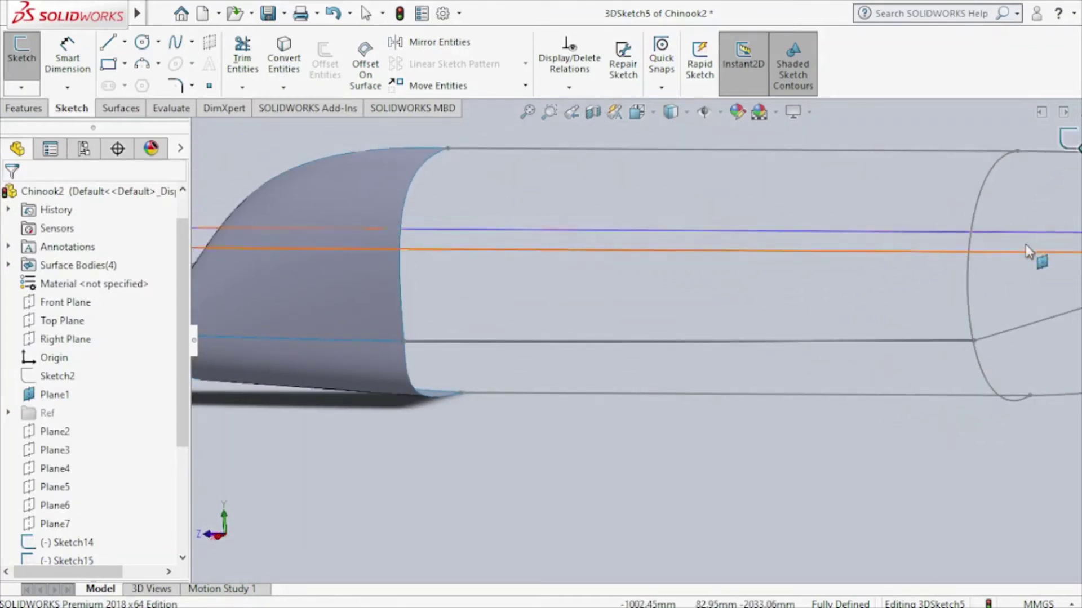
{"action": "key", "text": "ctrl+b"}
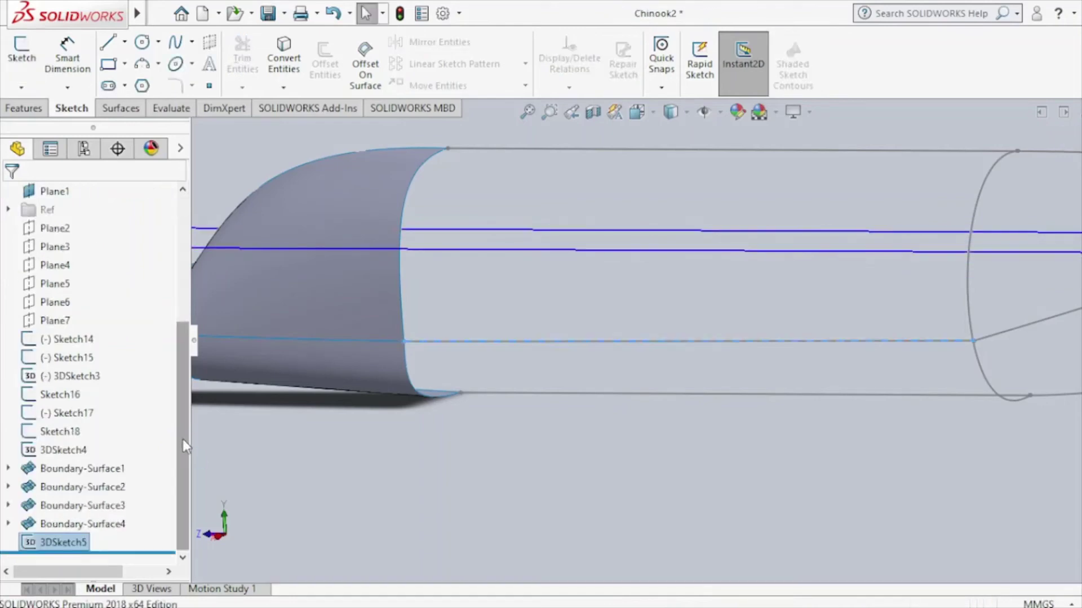
Locate 3DSketch5 in the feature tree and clear the selection.
{"action": "left_click", "coordinate": [336, 514]}
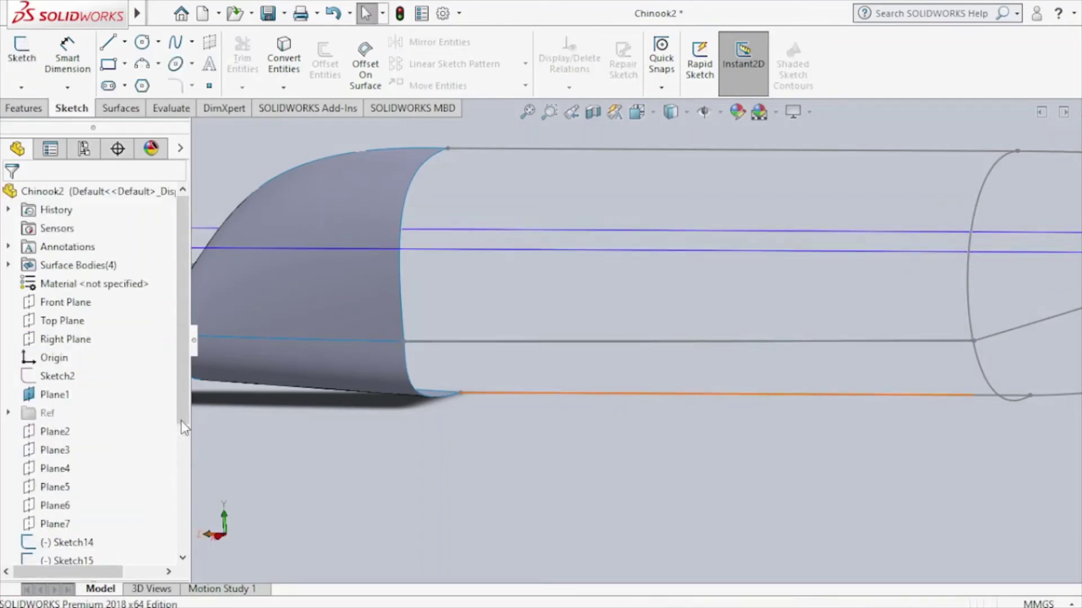
{"action": "scroll", "coordinate": [183, 427], "scroll_direction": "down", "scroll_amount": 5}
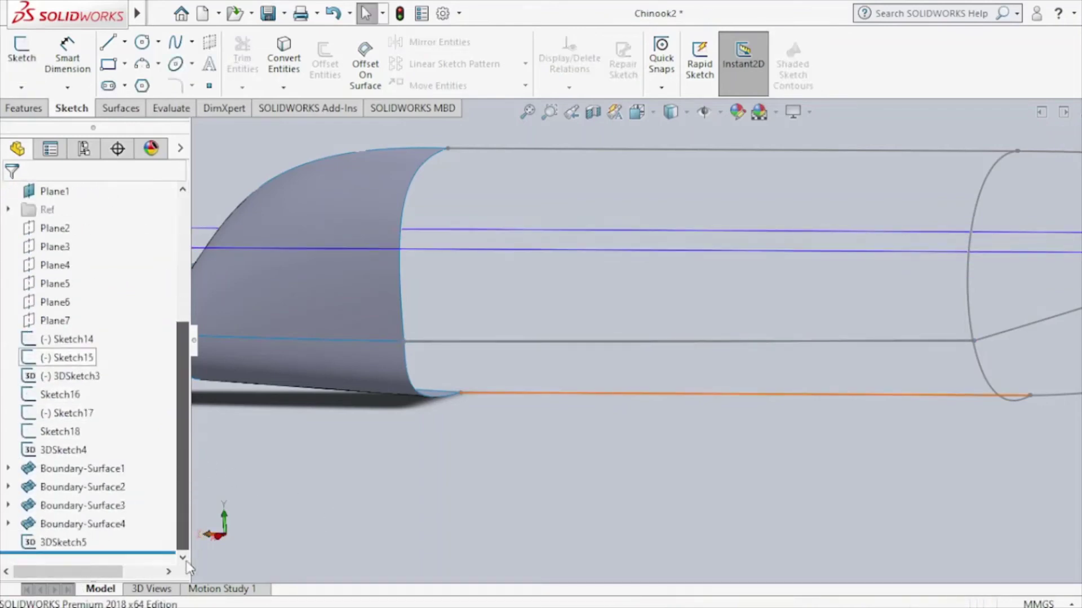
{"action": "left_click", "coordinate": [70, 545]}
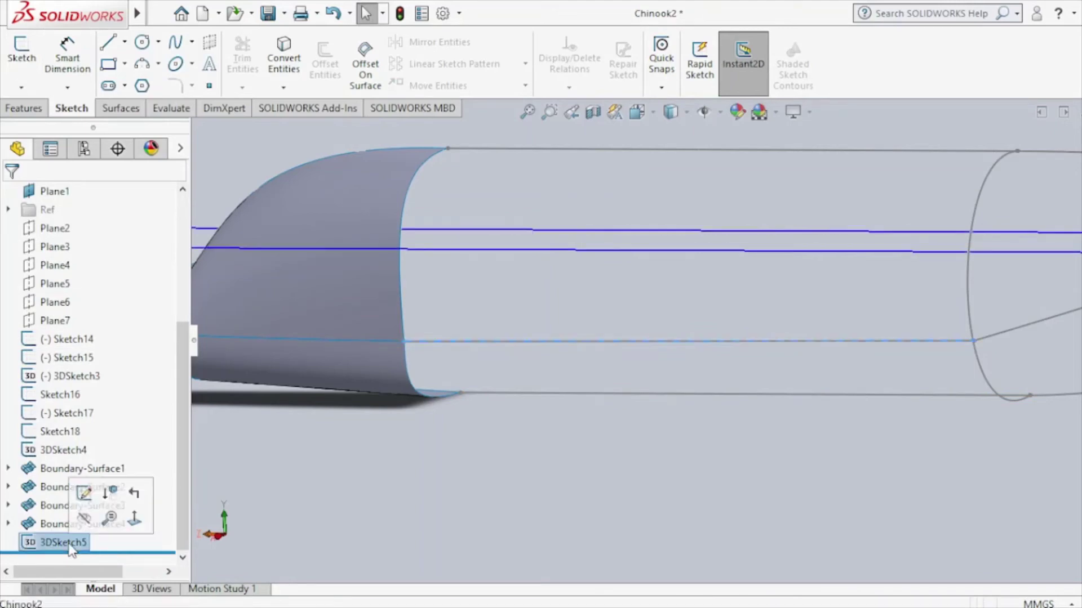
{"action": "left_click", "coordinate": [374, 510]}
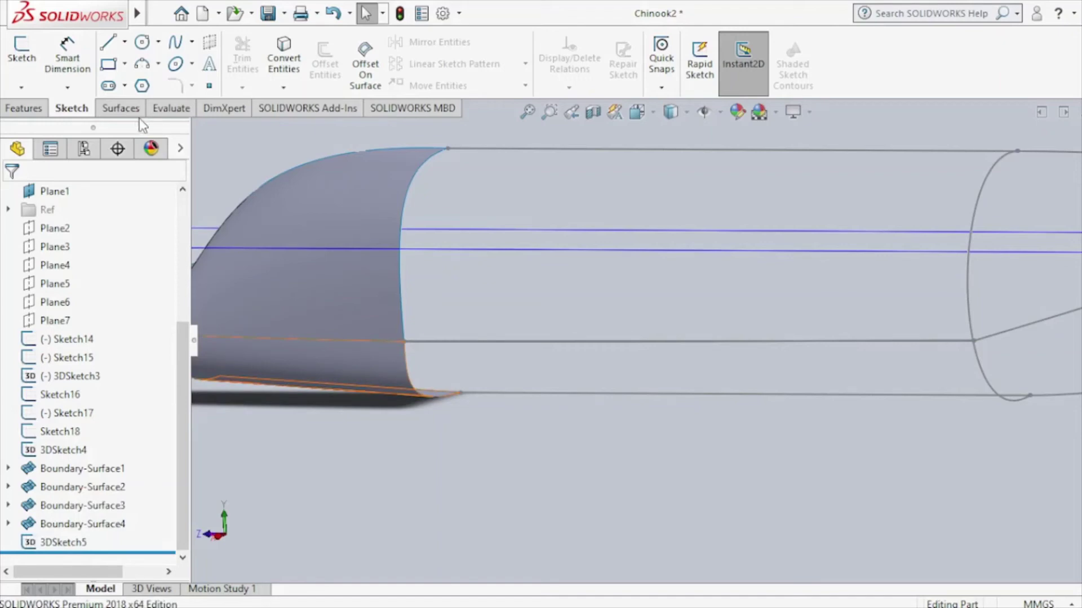
Start a Boundary Surface from the cockpit's rear edge to Sketch16, with connectors flipped to untwist it.
{"action": "left_click", "coordinate": [124, 108]}
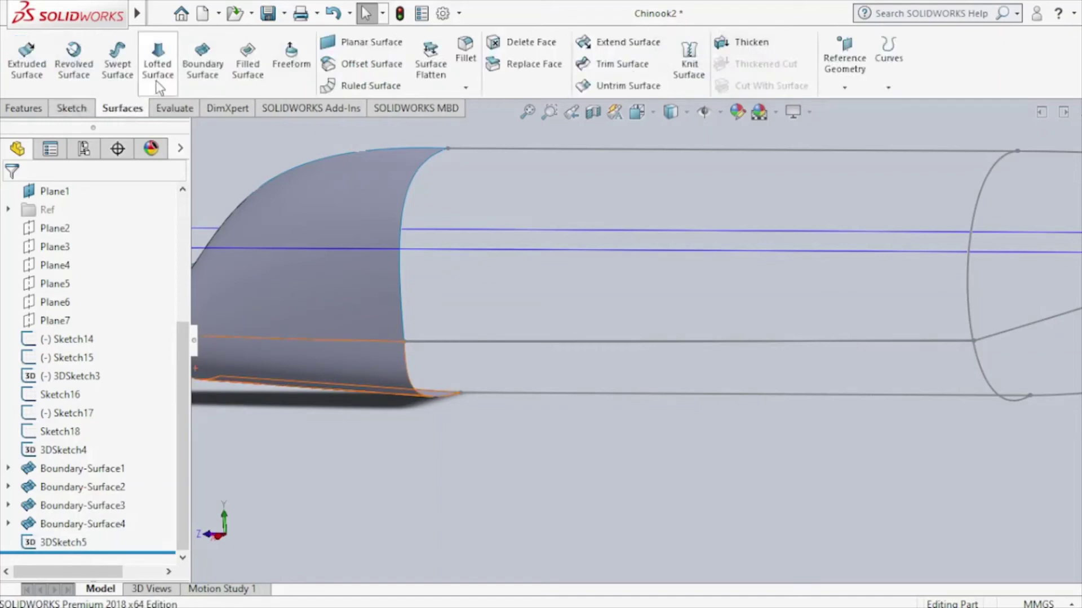
{"action": "left_click", "coordinate": [201, 63]}
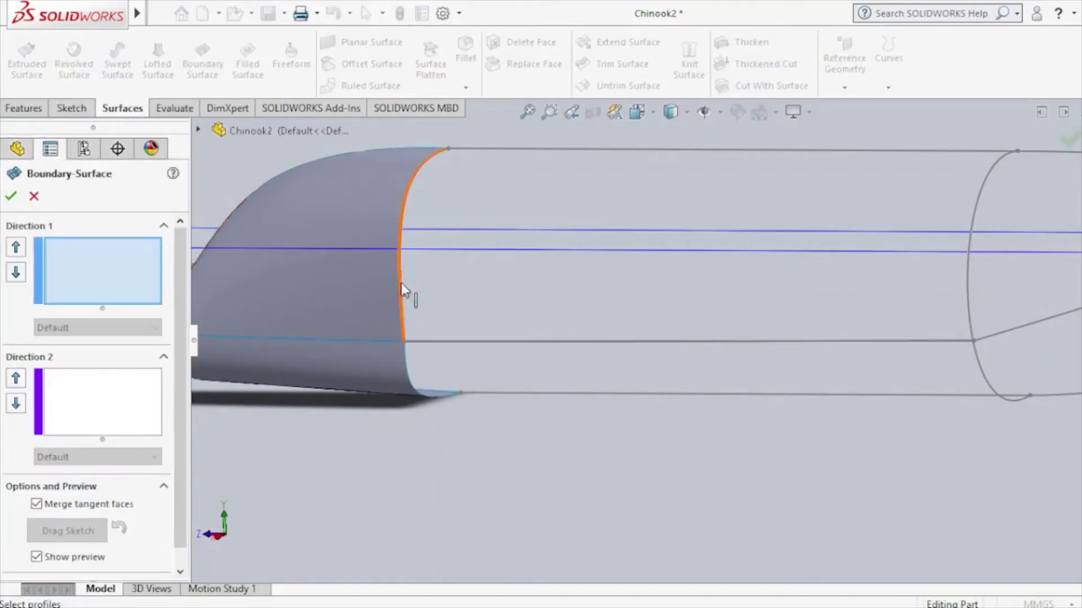
{"action": "left_click", "coordinate": [401, 290]}
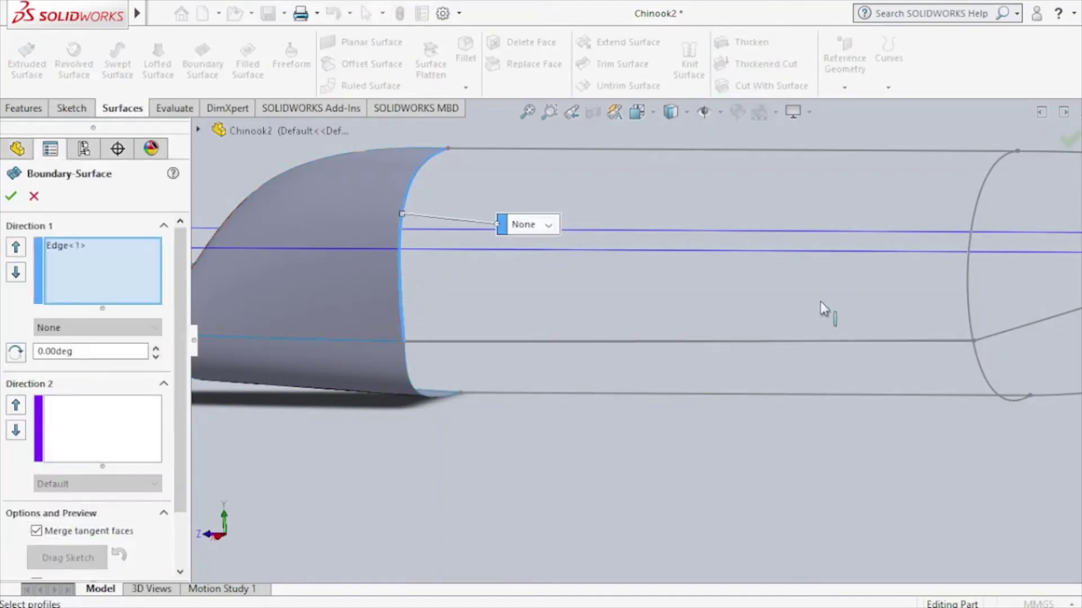
{"action": "left_click", "coordinate": [967, 288]}
{"action": "right_click", "coordinate": [98, 270]}
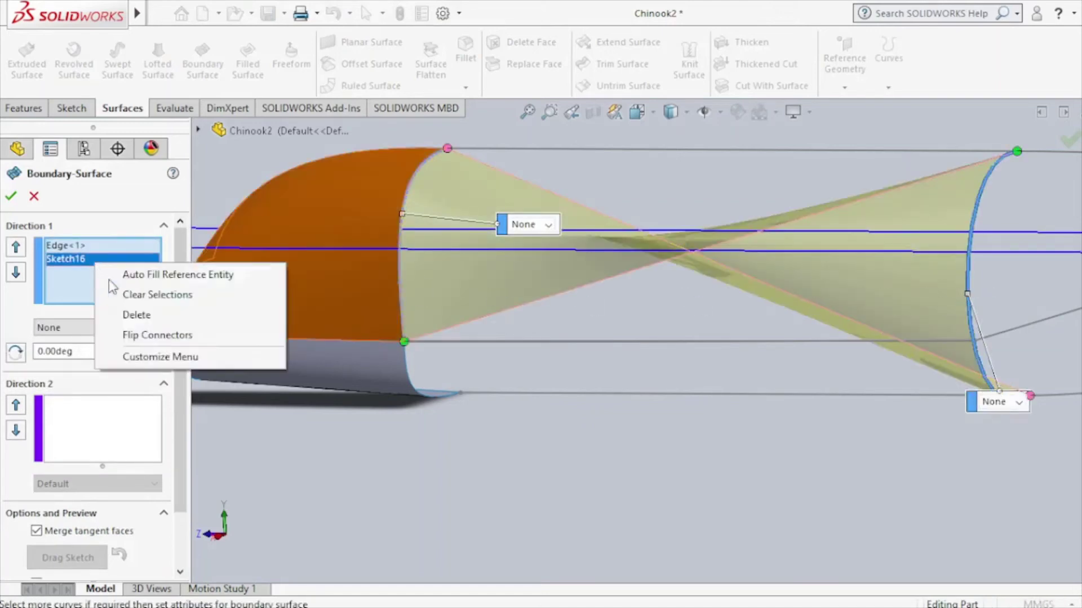
{"action": "left_click", "coordinate": [152, 337]}
Pick 3DSketch5 guide curves for the boundary surface's Direction 2.
{"action": "left_click", "coordinate": [122, 438]}
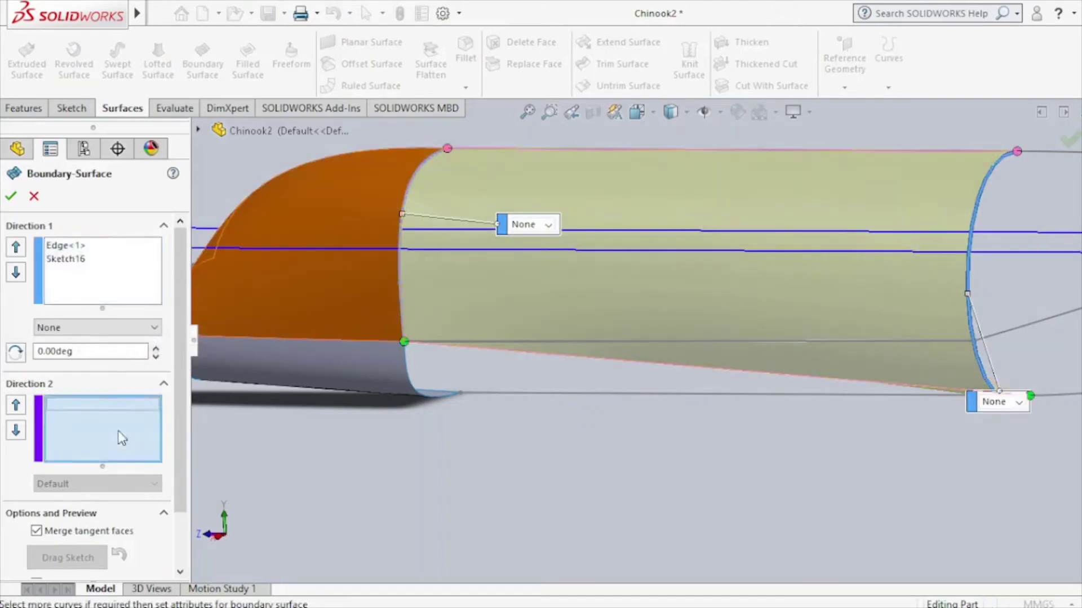
{"action": "left_click", "coordinate": [199, 130]}
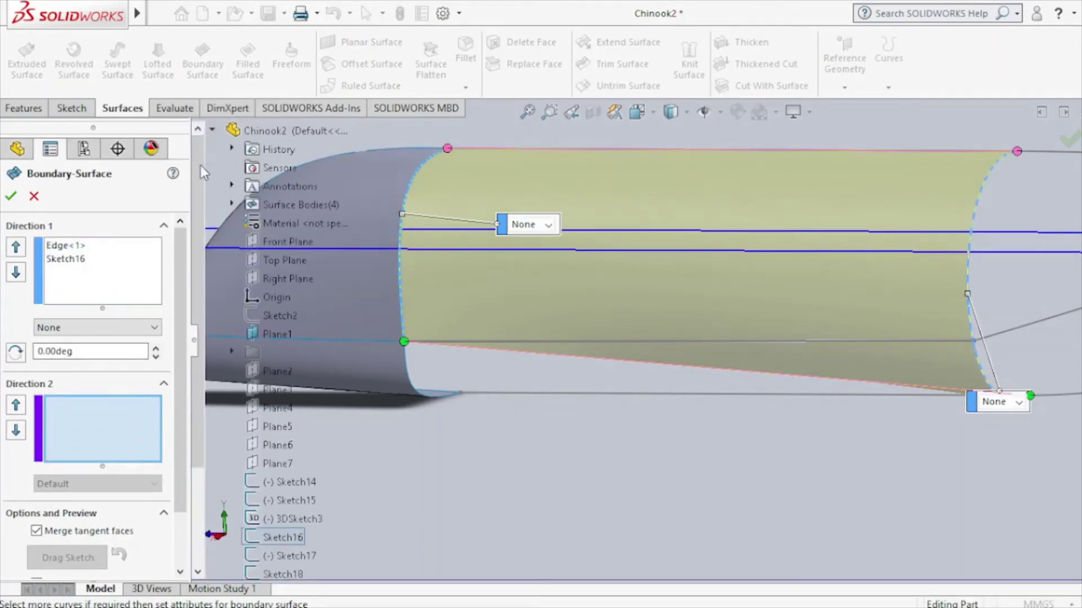
{"action": "left_click_drag", "start_coordinate": [198, 164], "coordinate": [192, 336]}
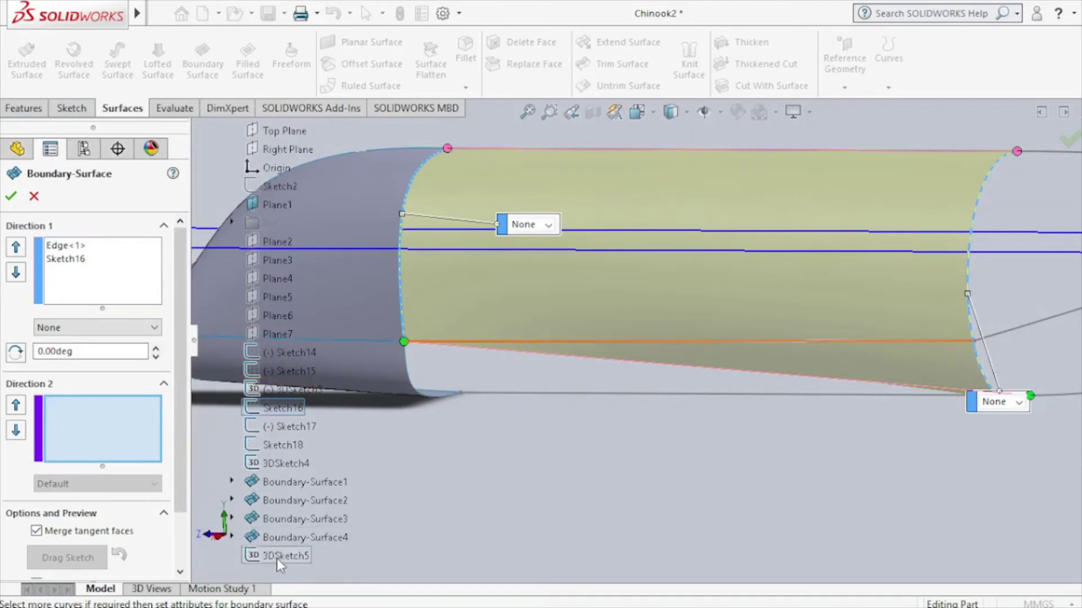
{"action": "left_click", "coordinate": [282, 561]}
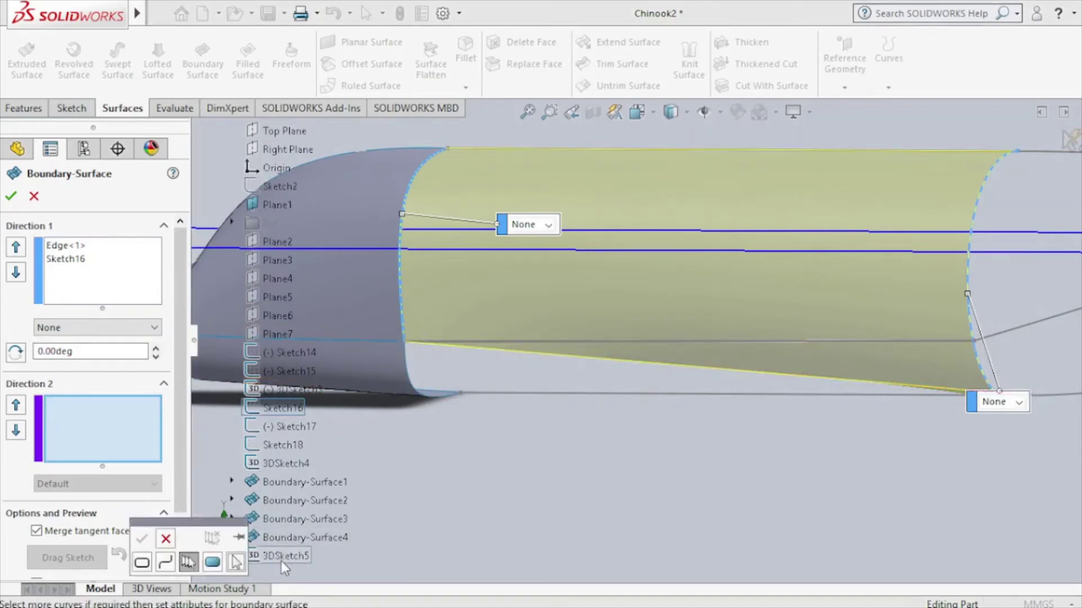
{"action": "left_click", "coordinate": [169, 544]}
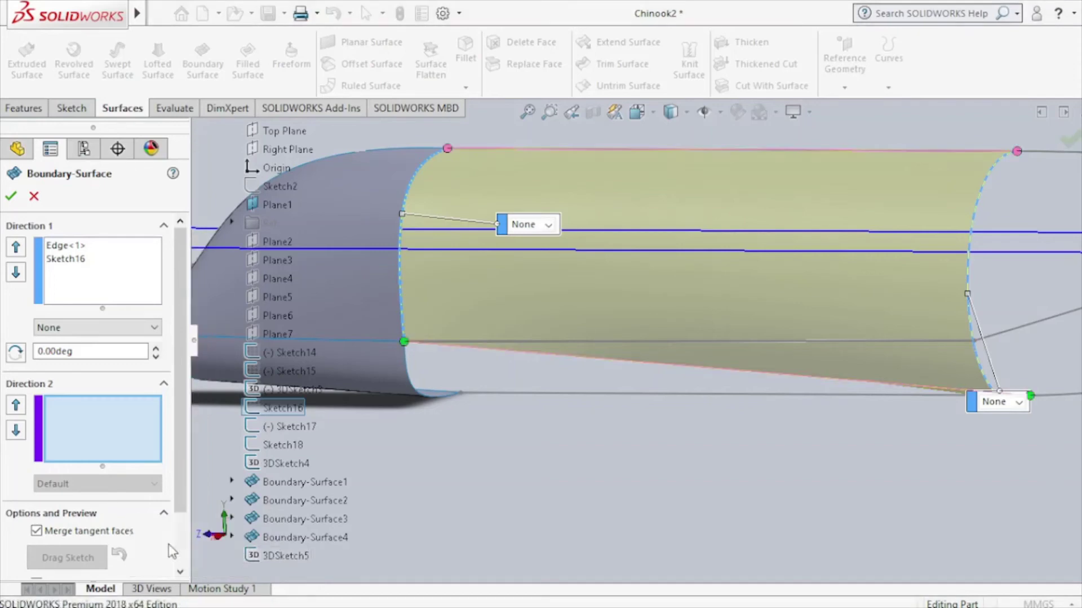
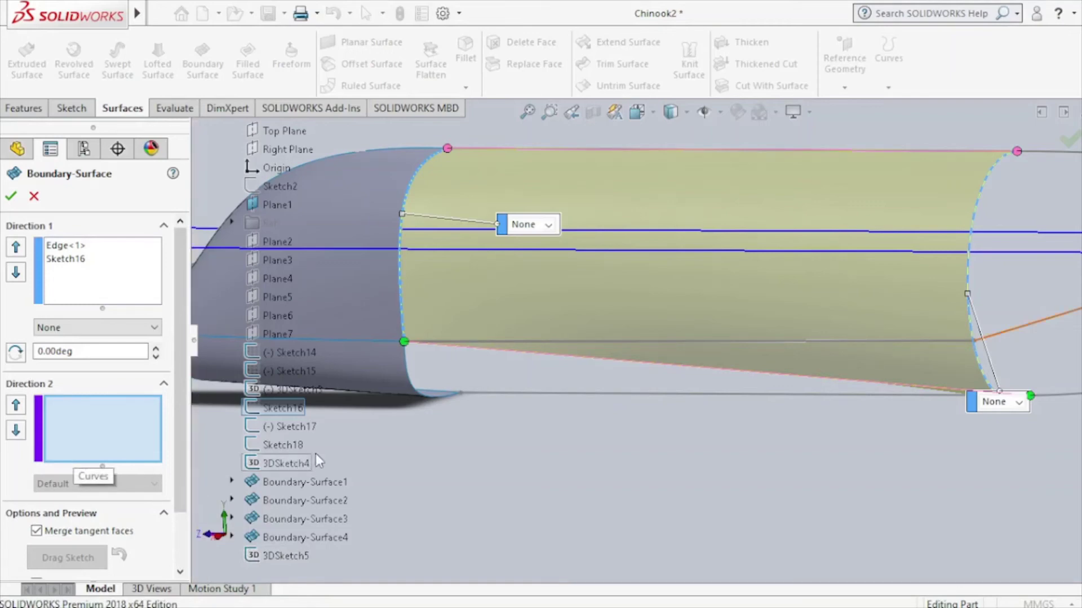
Replace the Direction 1 curves with Edge<2> and Sketch16, then cancel the twisted boundary surface.
{"action": "right_click", "coordinate": [79, 260]}
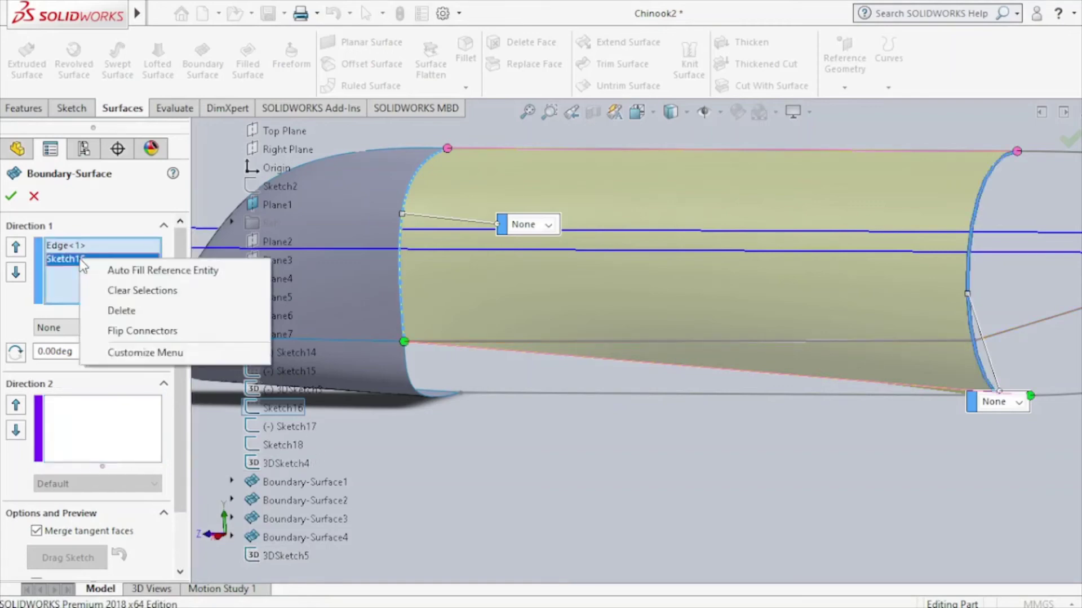
{"action": "left_click", "coordinate": [116, 293]}
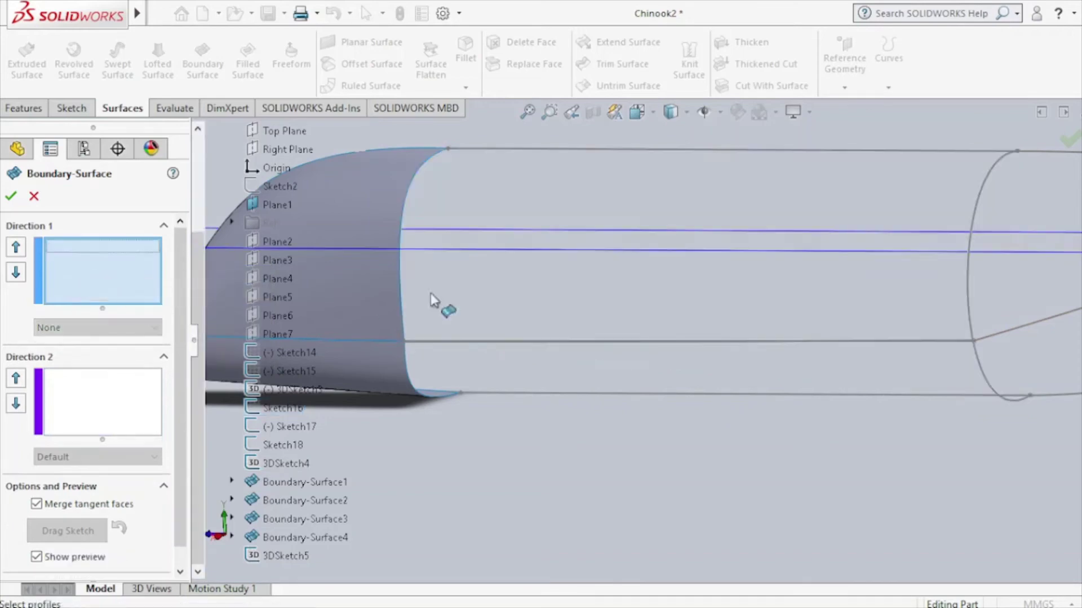
{"action": "left_click", "coordinate": [430, 398]}
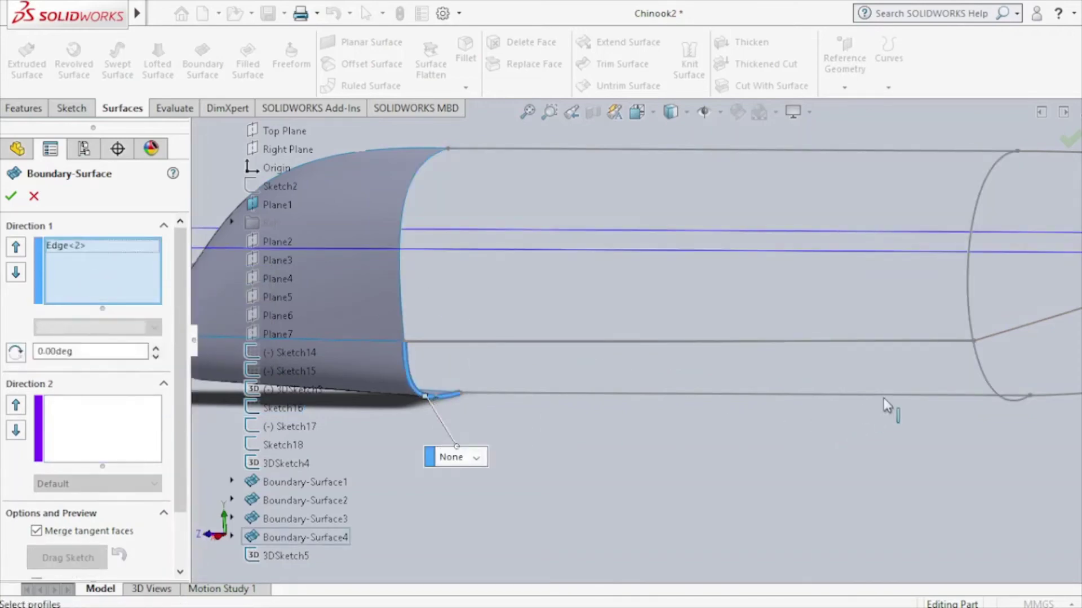
{"action": "left_click", "coordinate": [981, 373]}
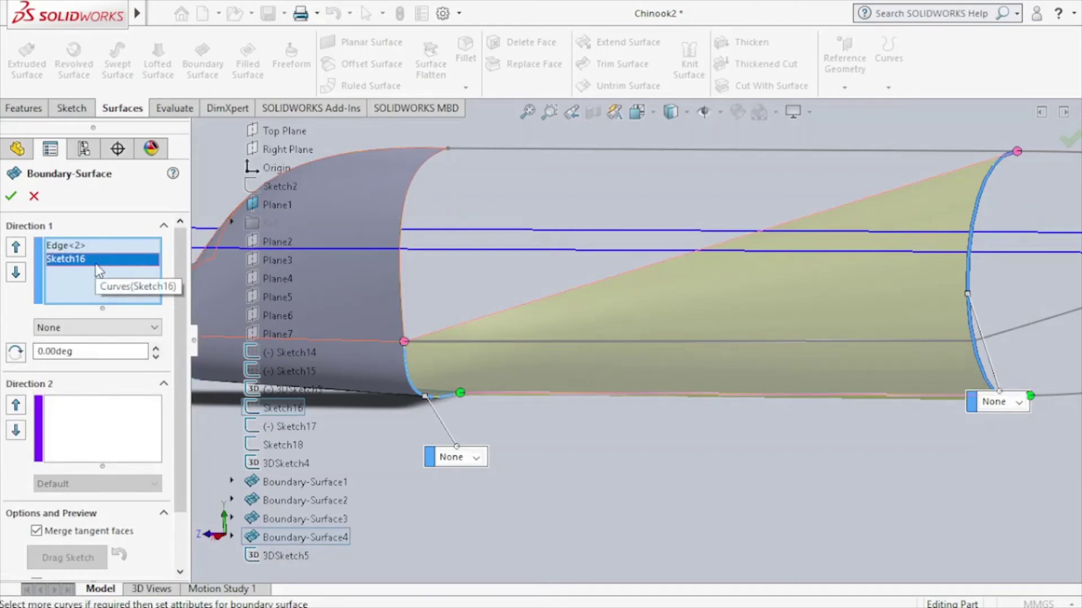
{"action": "left_click", "coordinate": [34, 196]}
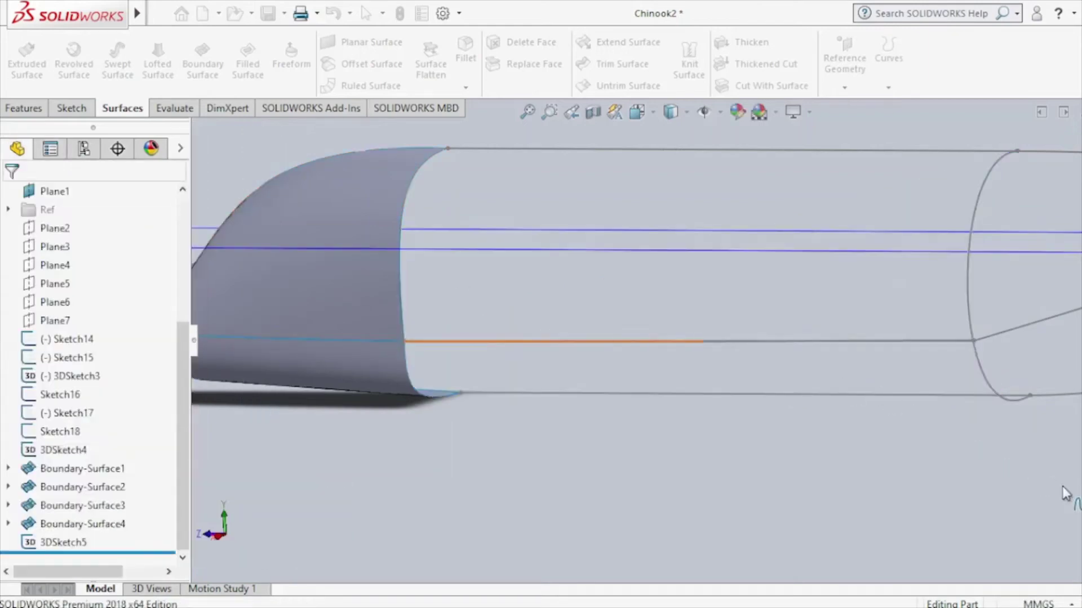
Join the nose's rear and lower edges into composite curve CompCurve1, then start a Boundary Surface.
{"action": "left_click", "coordinate": [888, 68]}
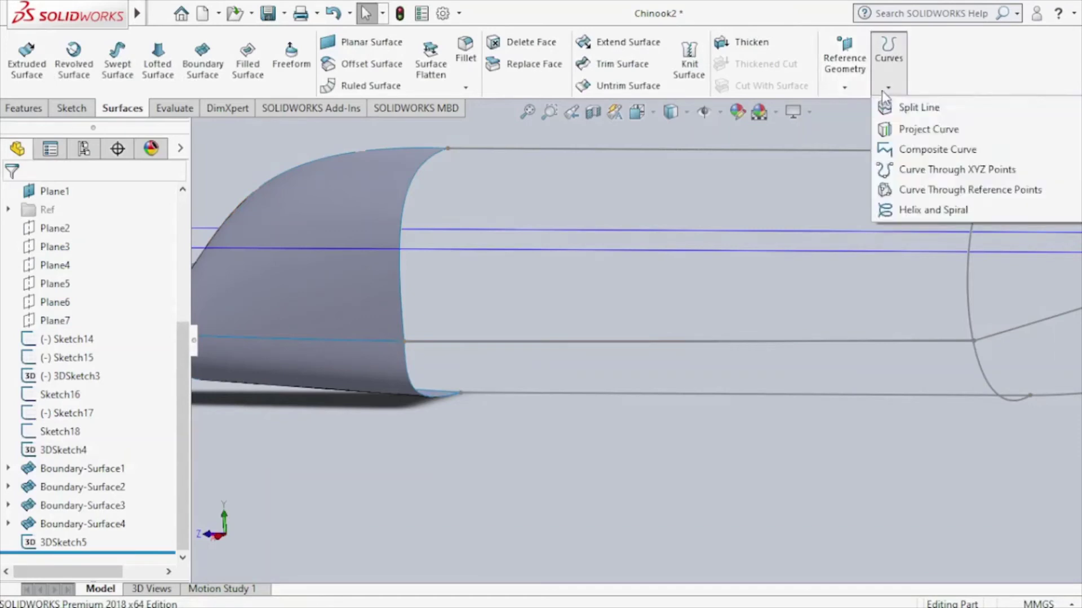
{"action": "left_click", "coordinate": [929, 149]}
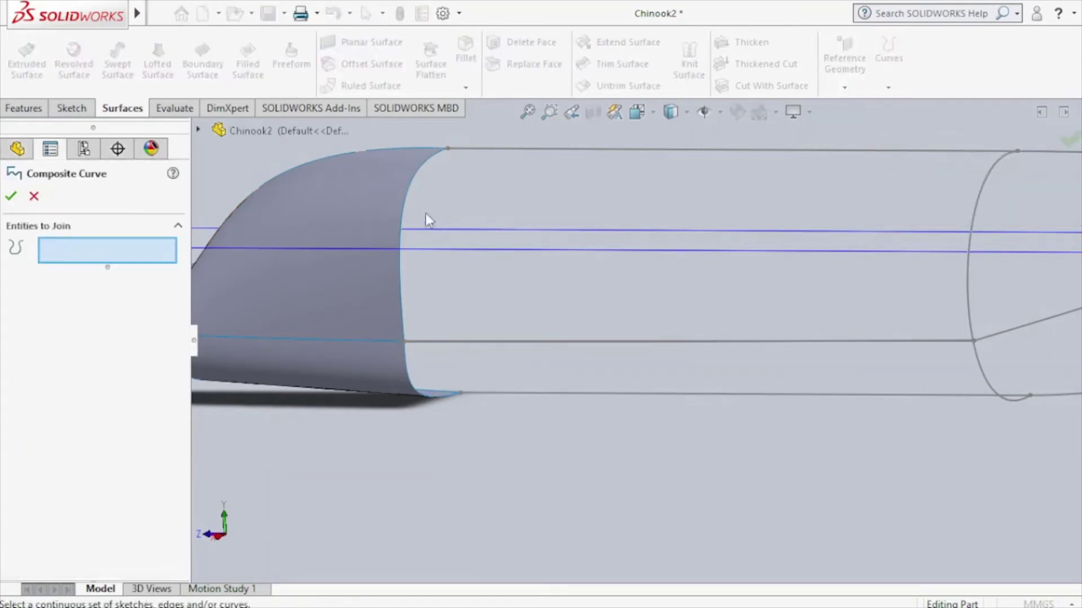
{"action": "left_click", "coordinate": [411, 214]}
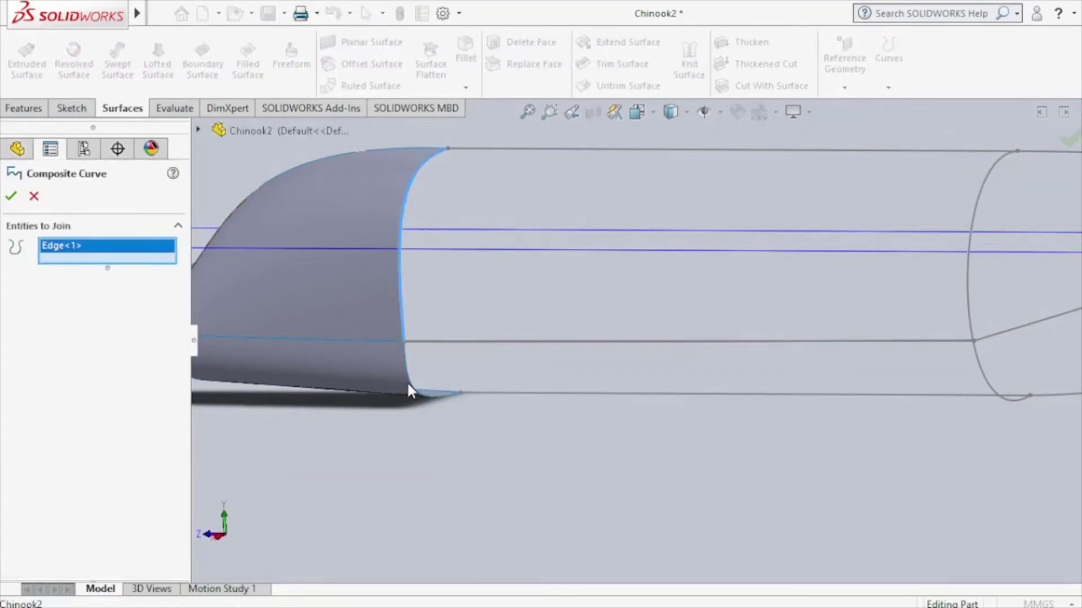
{"action": "left_click", "coordinate": [415, 390]}
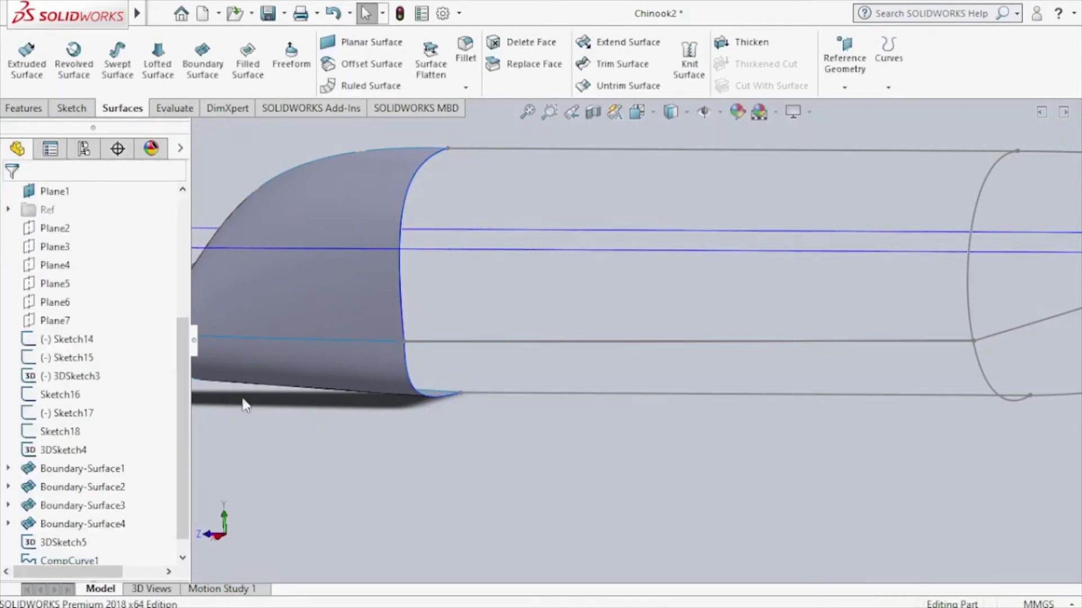
{"action": "left_click", "coordinate": [211, 83]}
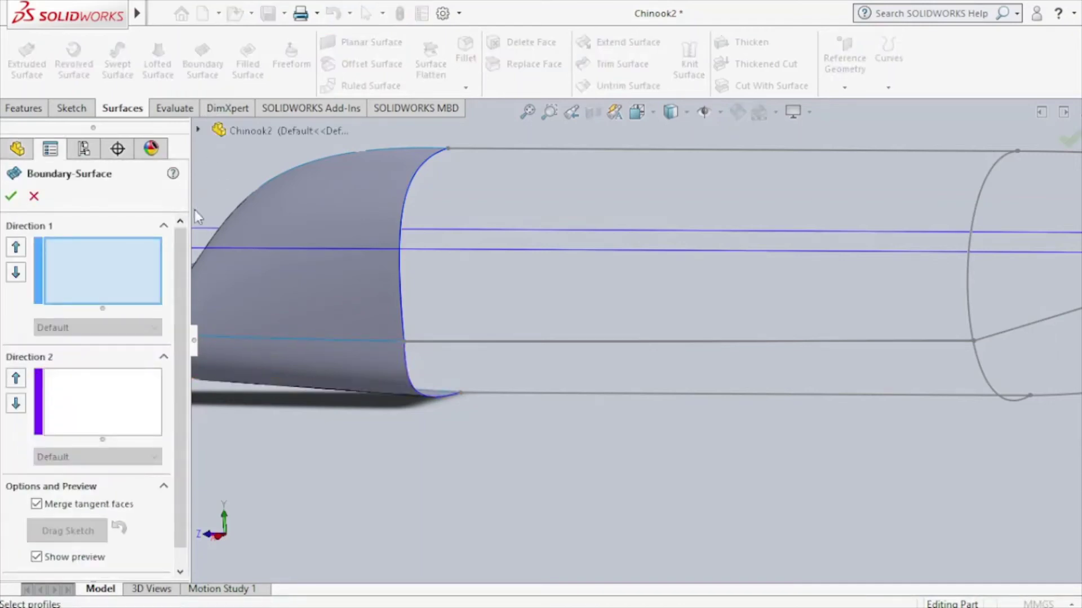
Set CompCurve1 and Sketch16 as the Direction 1 profiles of the boundary surface.
{"action": "scroll", "coordinate": [511, 327], "scroll_direction": "up", "scroll_amount": 2}
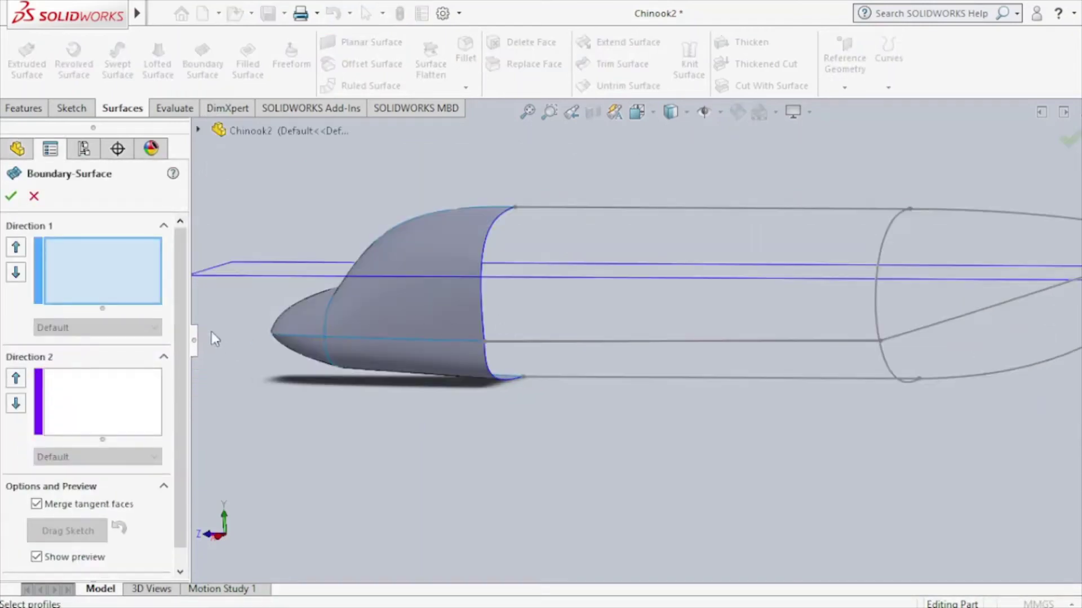
{"action": "left_click", "coordinate": [197, 130]}
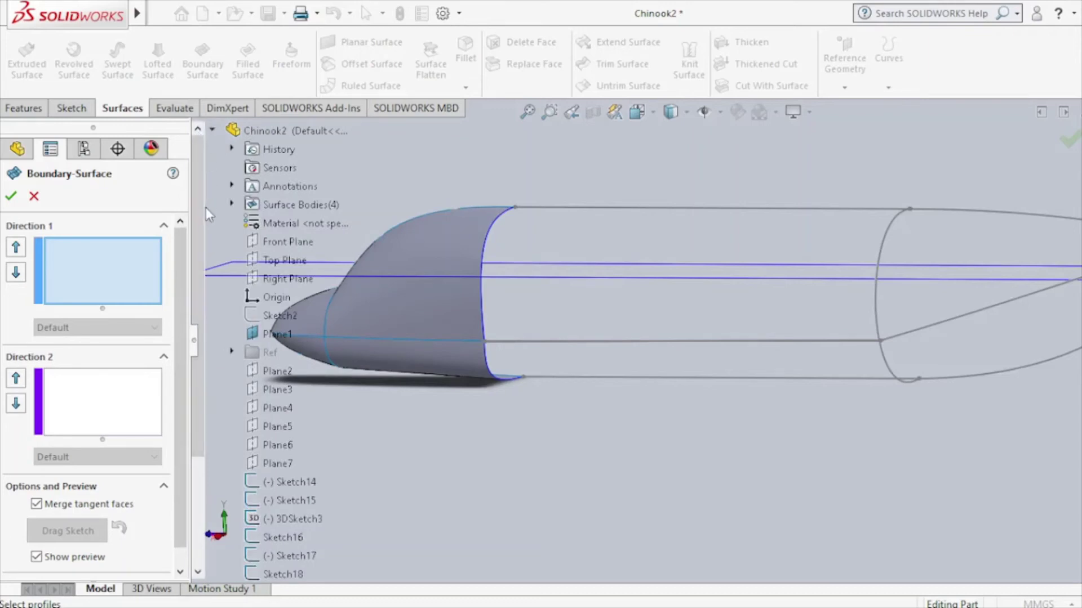
{"action": "scroll", "coordinate": [201, 212], "scroll_direction": "down", "scroll_amount": 3}
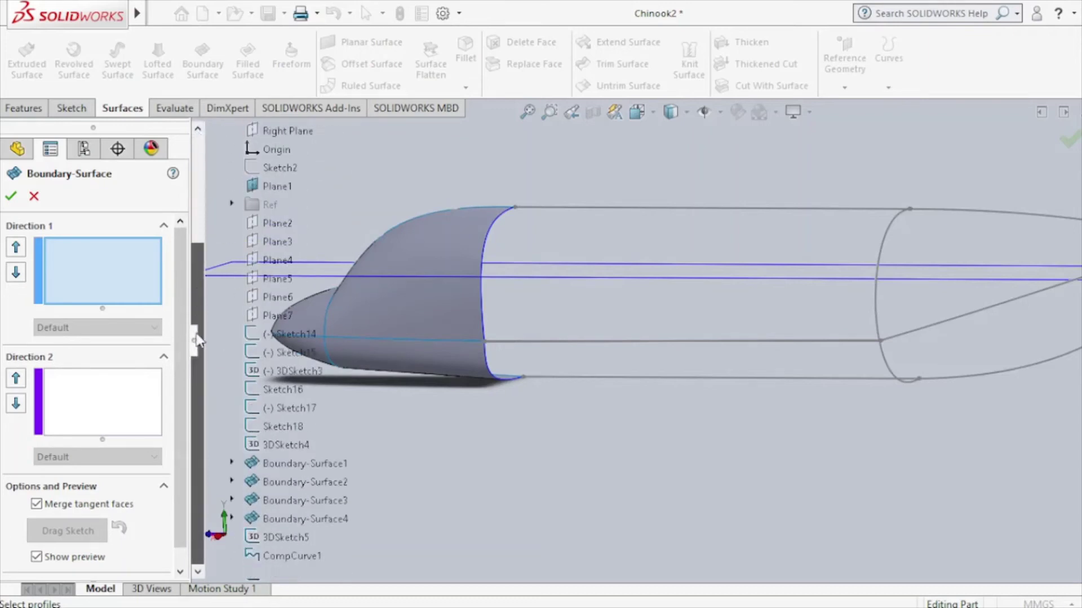
{"action": "left_click", "coordinate": [286, 560]}
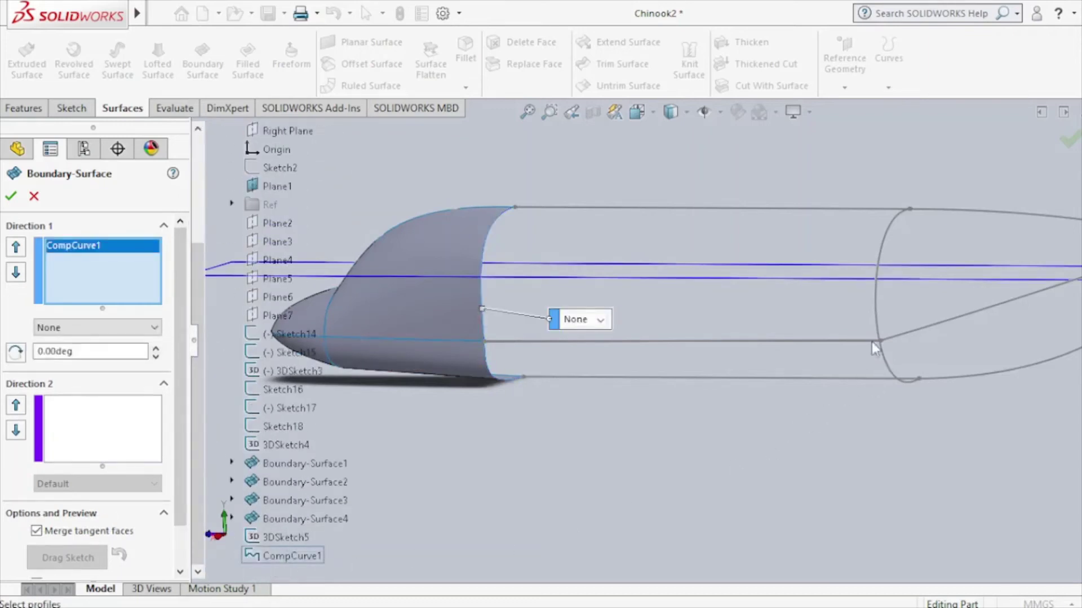
{"action": "left_click", "coordinate": [875, 323]}
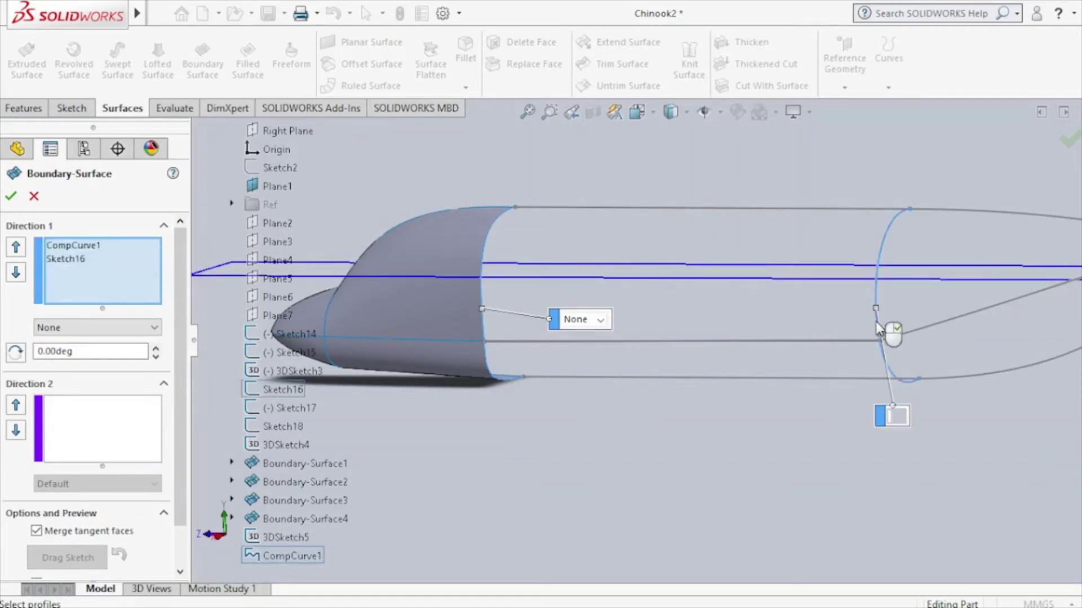
Use Sketch14 as the Direction 2 guide, removing 3DSketch3, and create Boundary-Surface5.
{"action": "left_click", "coordinate": [93, 441]}
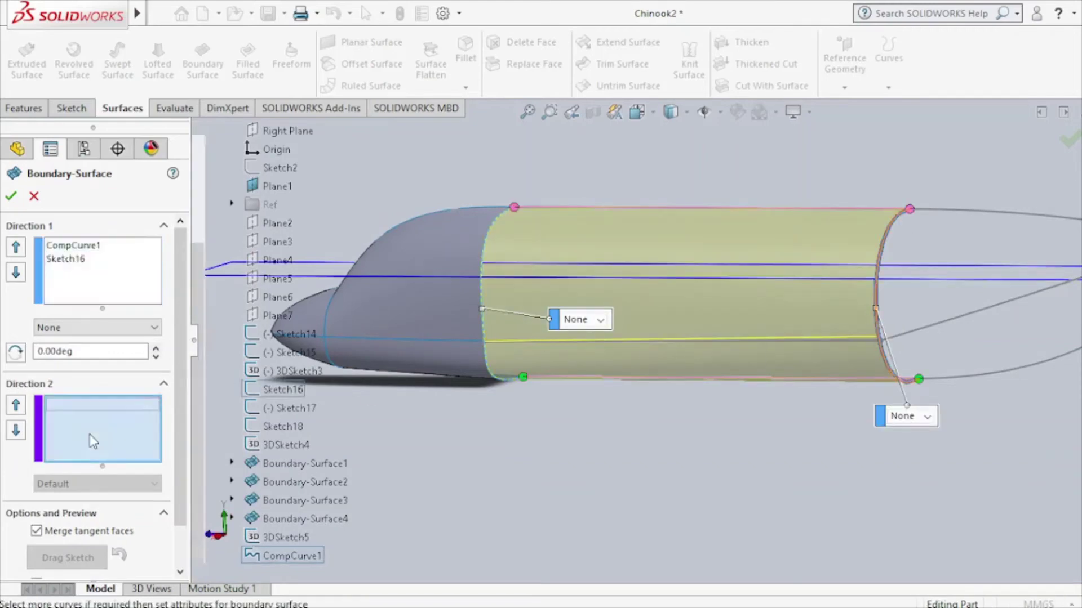
{"action": "left_click", "coordinate": [668, 342]}
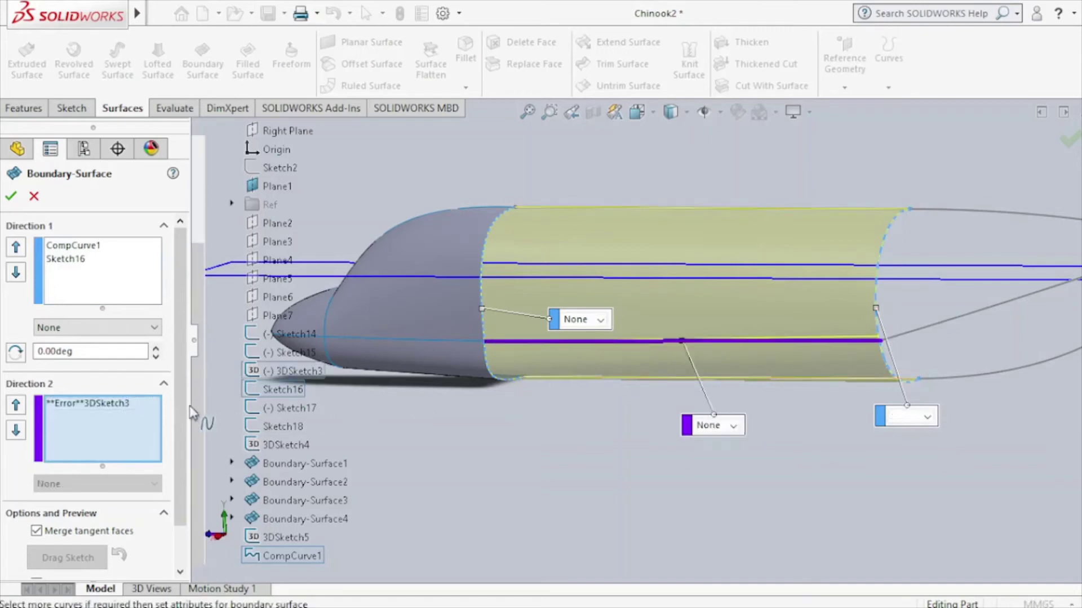
{"action": "right_click", "coordinate": [136, 413]}
{"action": "left_click", "coordinate": [169, 457]}
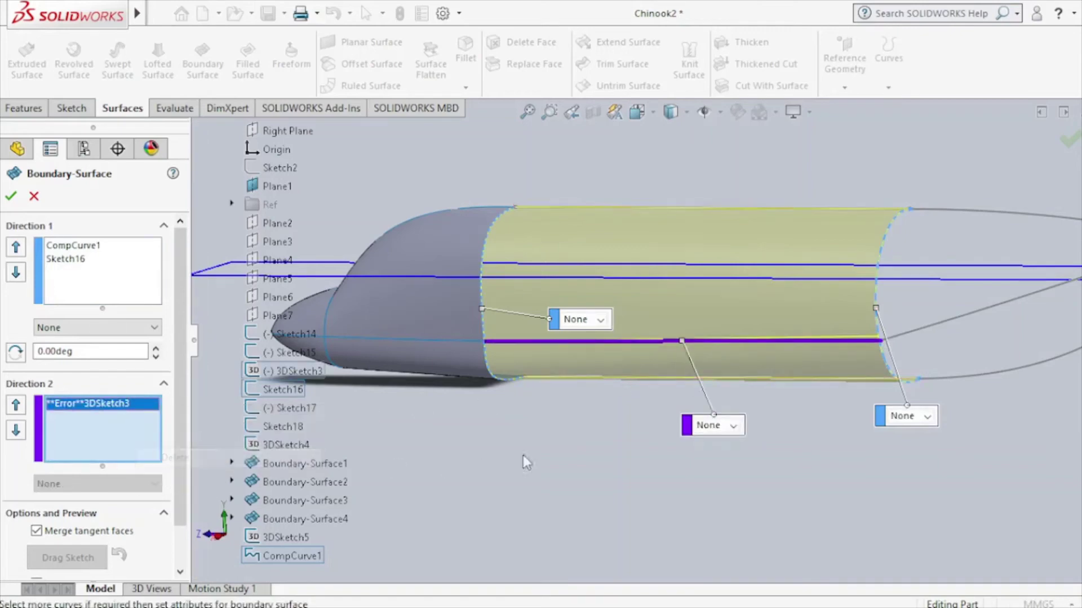
{"action": "mouse_move", "coordinate": [602, 445]}
{"action": "middle_mouse_down"}
{"action": "mouse_move", "coordinate": [725, 461]}
{"action": "mouse_move", "coordinate": [714, 570]}
{"action": "mouse_move", "coordinate": [623, 551]}
{"action": "middle_mouse_up"}
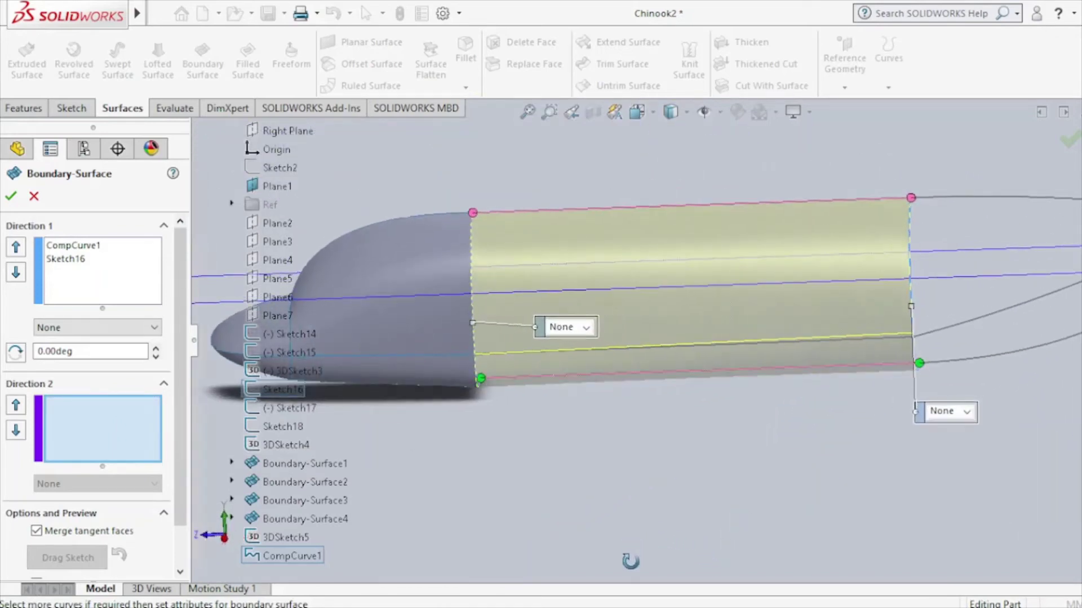
{"action": "left_click", "coordinate": [587, 213]}
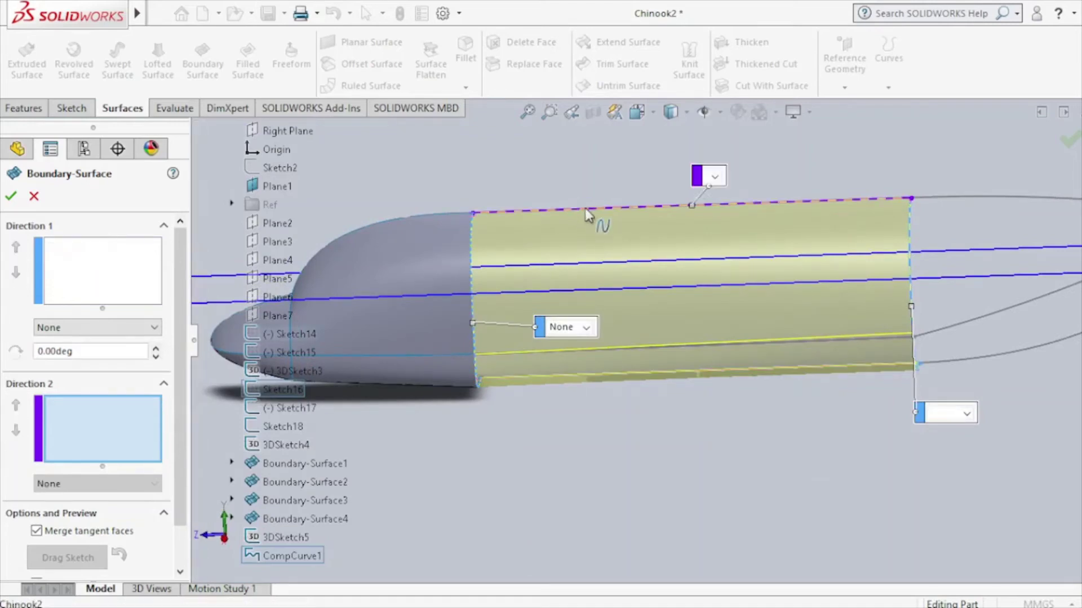
{"action": "mouse_move", "coordinate": [733, 428]}
{"action": "middle_mouse_down"}
{"action": "mouse_move", "coordinate": [796, 380]}
{"action": "mouse_move", "coordinate": [796, 434]}
{"action": "mouse_move", "coordinate": [816, 447]}
{"action": "middle_mouse_up"}
{"action": "left_click", "coordinate": [18, 195]}
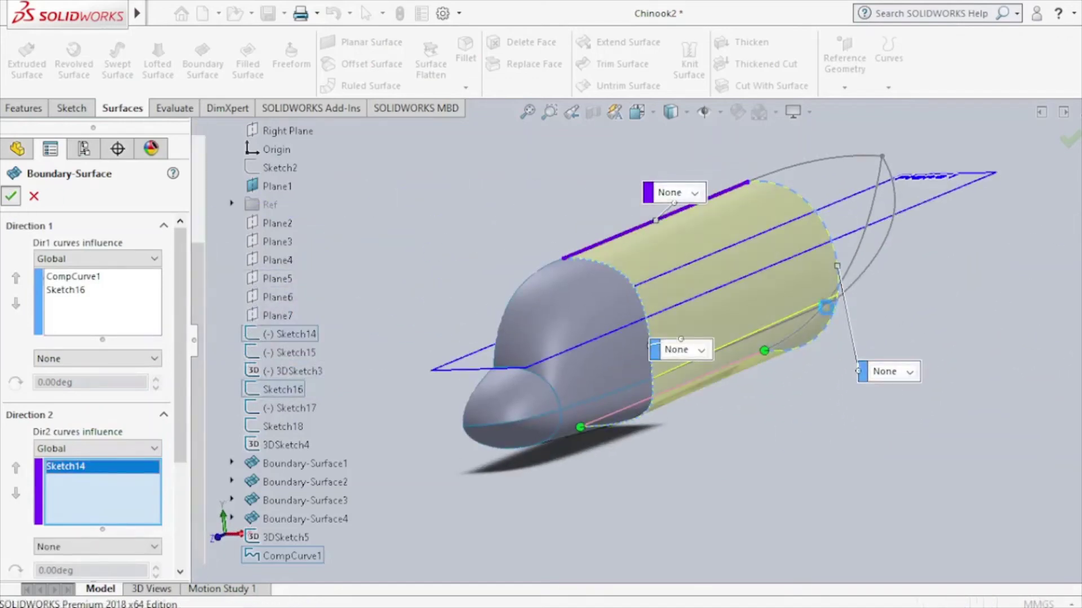
{"action": "mouse_move", "coordinate": [930, 330]}
{"action": "middle_mouse_down"}
{"action": "mouse_move", "coordinate": [864, 304]}
{"action": "mouse_move", "coordinate": [826, 374]}
{"action": "mouse_move", "coordinate": [843, 348]}
{"action": "middle_mouse_up"}
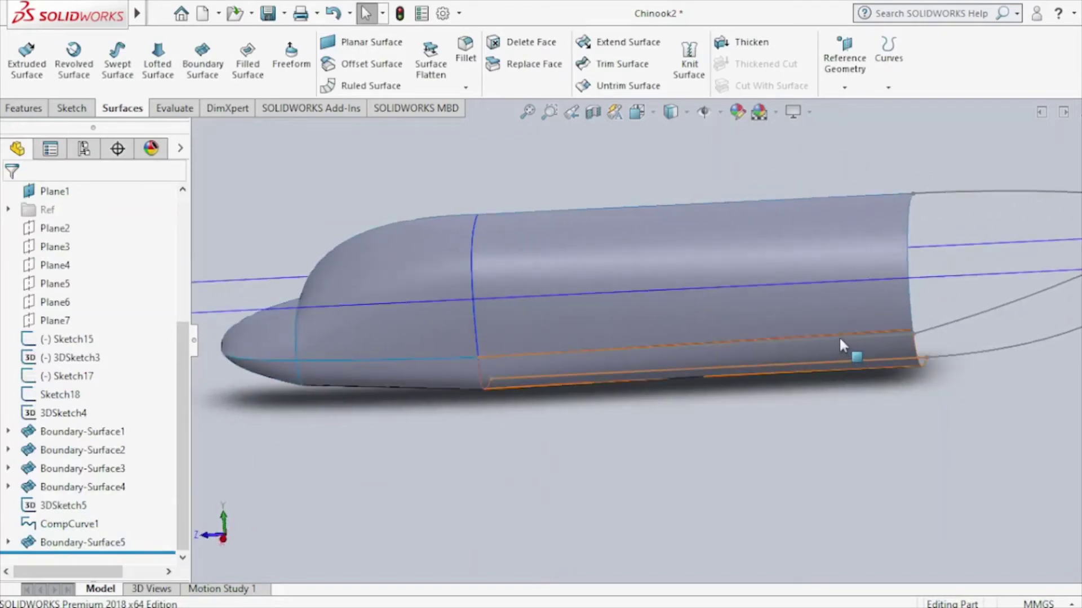
Hide the 3DSketch3, Sketch15 and 3DSketch5 curves along the fuselage's lower edge.
{"action": "left_click", "coordinate": [852, 341]}
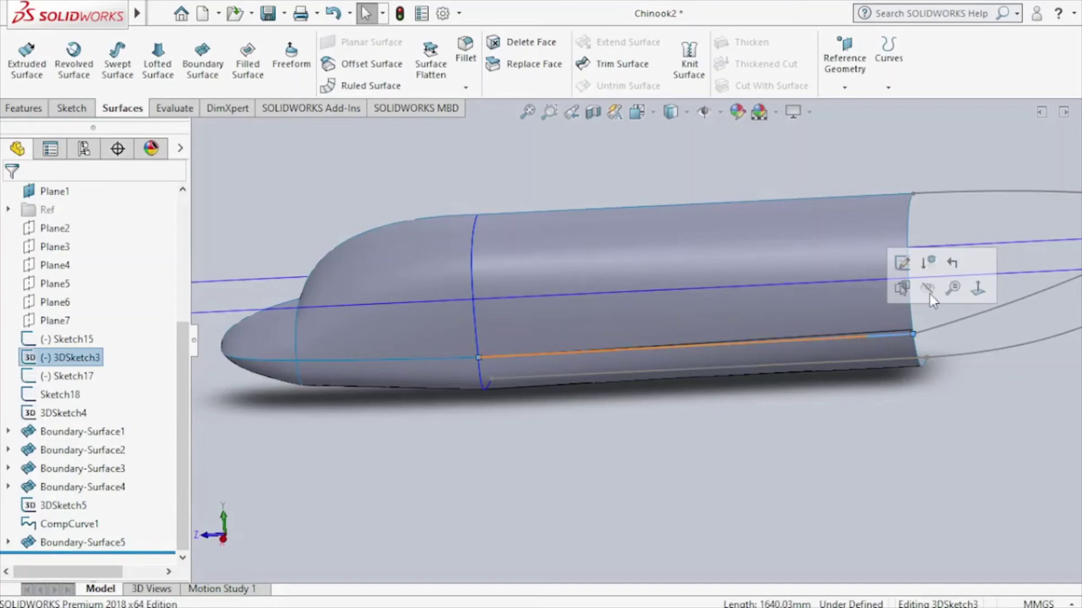
{"action": "left_click", "coordinate": [930, 294]}
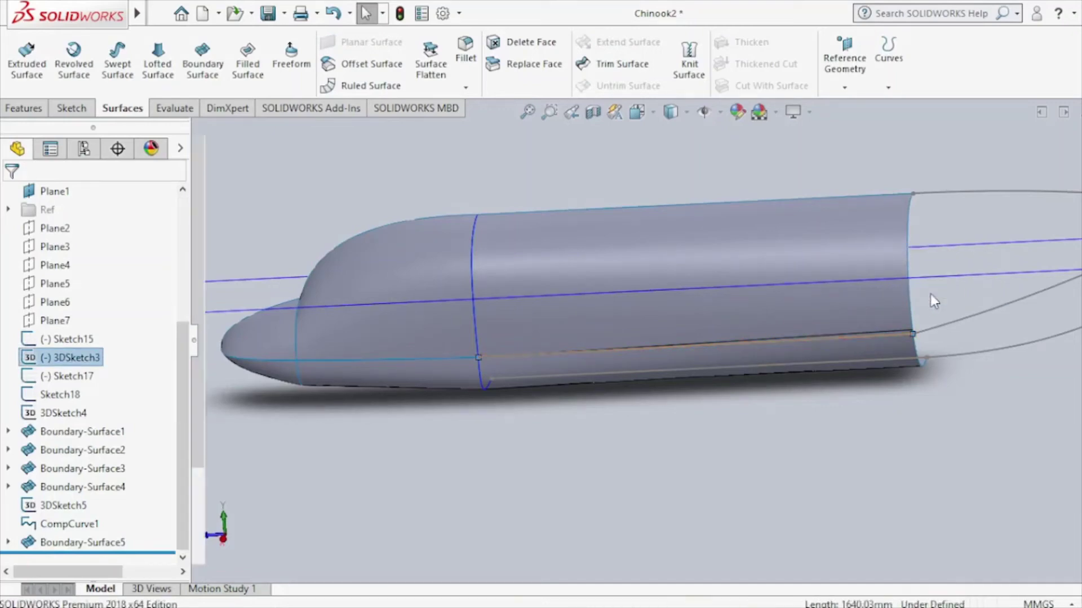
{"action": "left_click", "coordinate": [914, 362]}
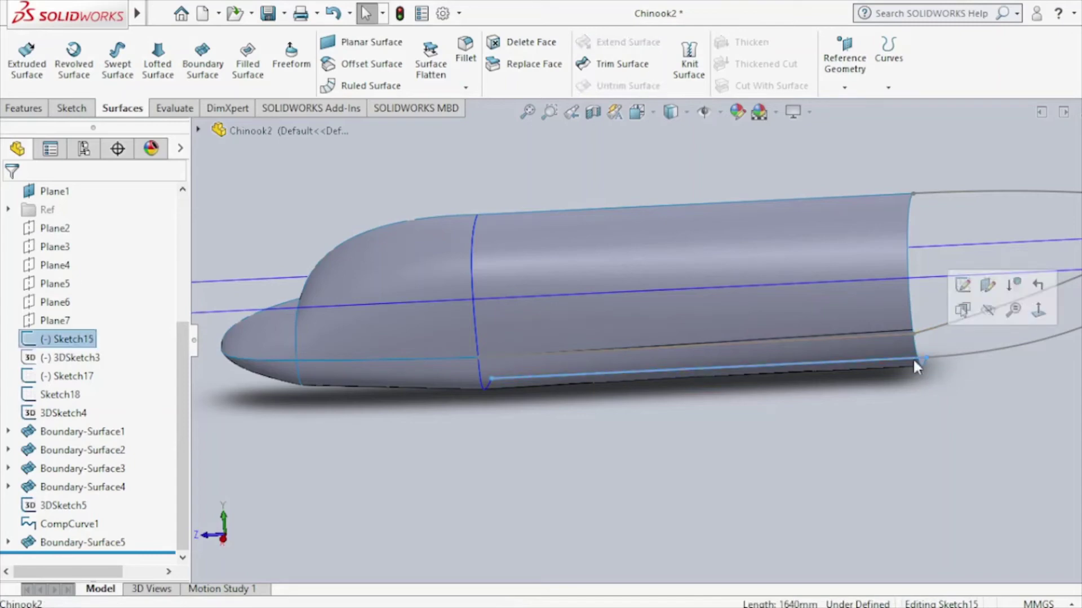
{"action": "left_click", "coordinate": [983, 315]}
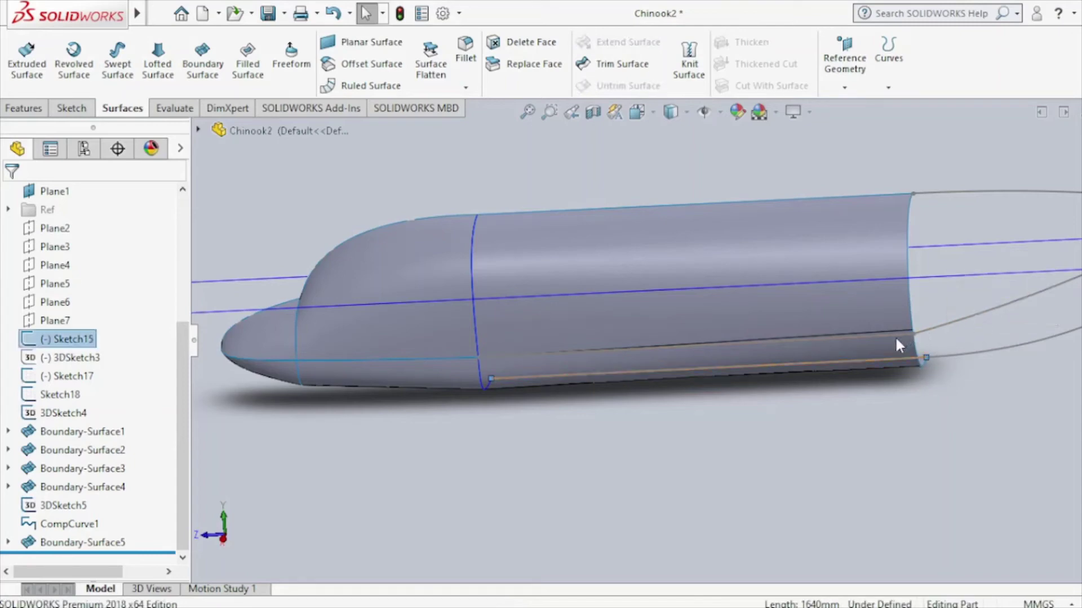
{"action": "key", "text": "Escape"}
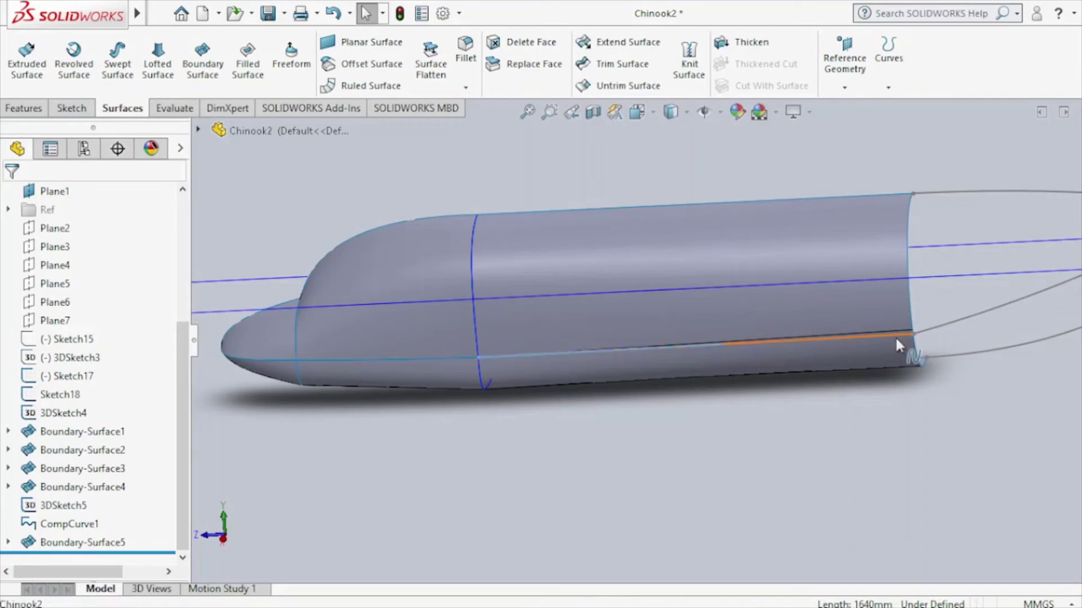
{"action": "left_click", "coordinate": [896, 341]}
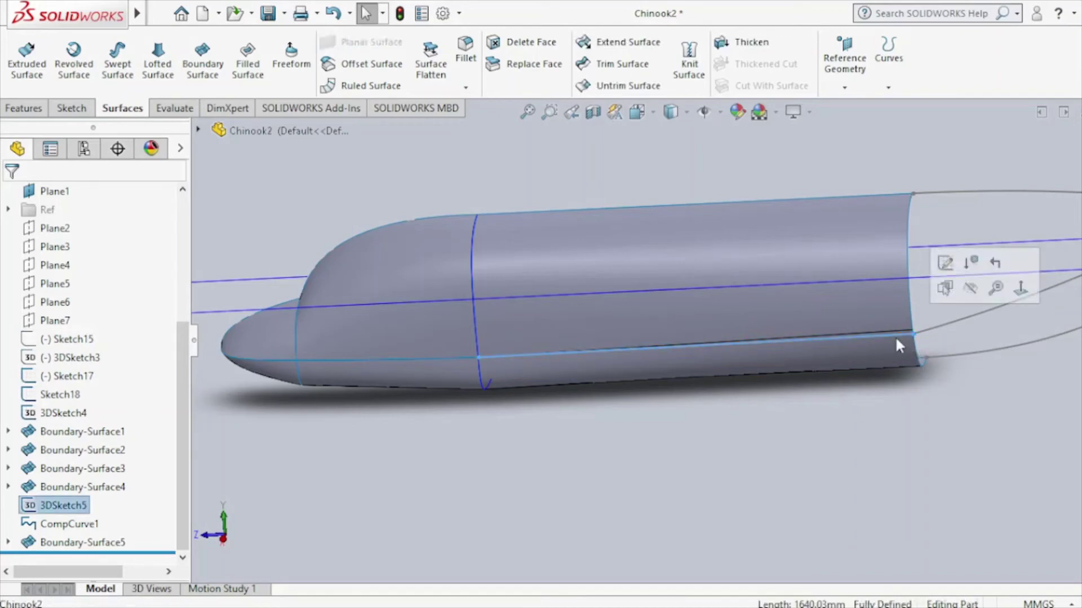
{"action": "left_click", "coordinate": [978, 298]}
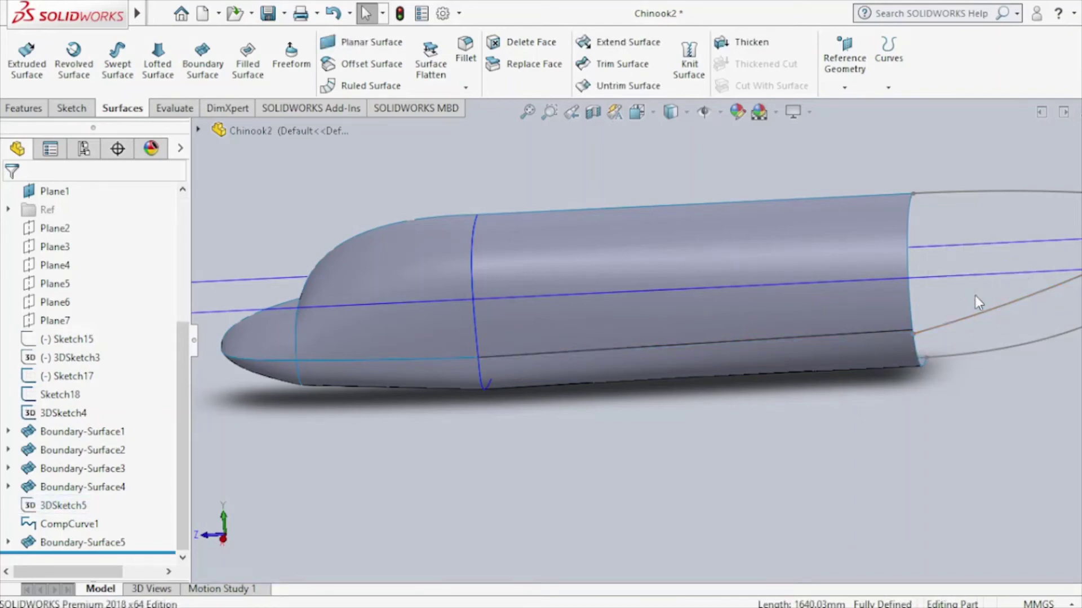
{"action": "scroll", "coordinate": [975, 296], "scroll_direction": "up", "scroll_amount": 3}
{"action": "mouse_move", "coordinate": [906, 350]}
{"action": "middle_mouse_down"}
{"action": "mouse_move", "coordinate": [924, 251]}
{"action": "mouse_move", "coordinate": [854, 263]}
{"action": "mouse_move", "coordinate": [913, 258]}
{"action": "mouse_move", "coordinate": [920, 340]}
{"action": "middle_mouse_up"}
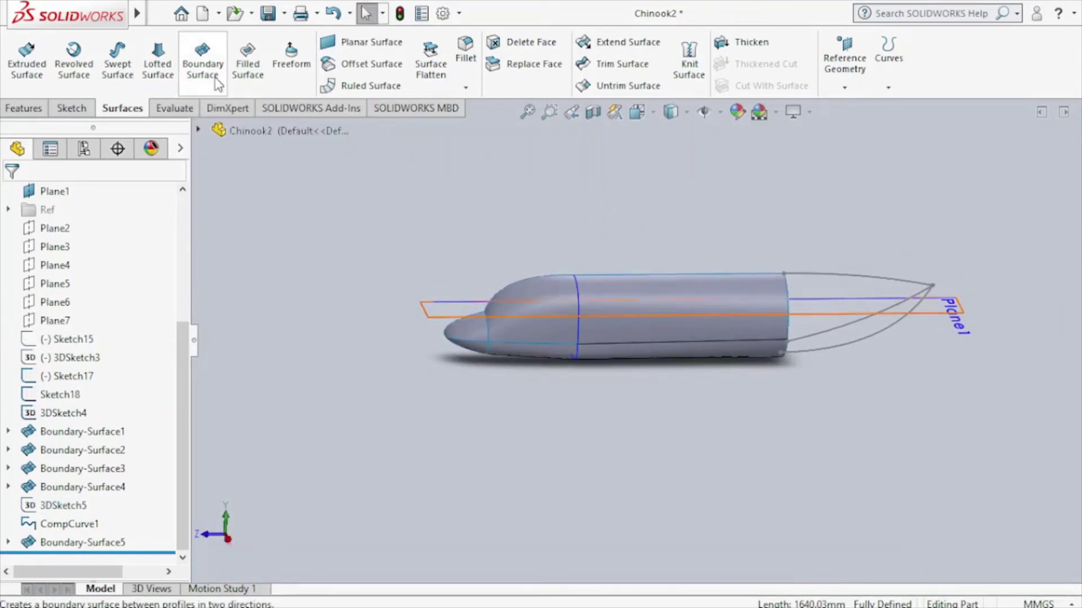
Build a tail boundary surface from Edge<1> and Sketch17 with flipped connectors, guided by 3DSketch4.
{"action": "left_click", "coordinate": [203, 62]}
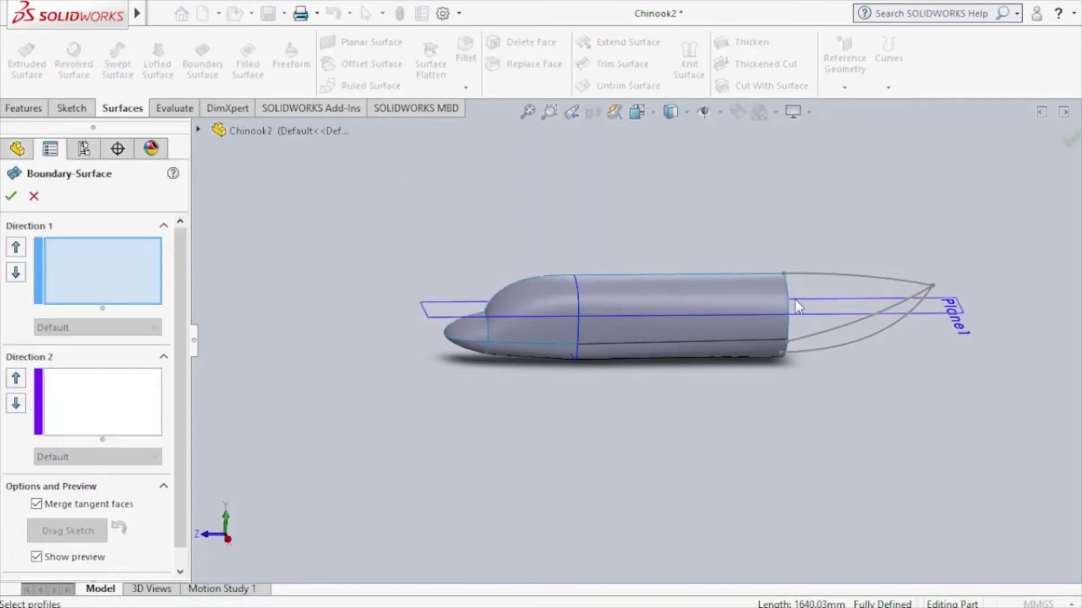
{"action": "left_click", "coordinate": [788, 302]}
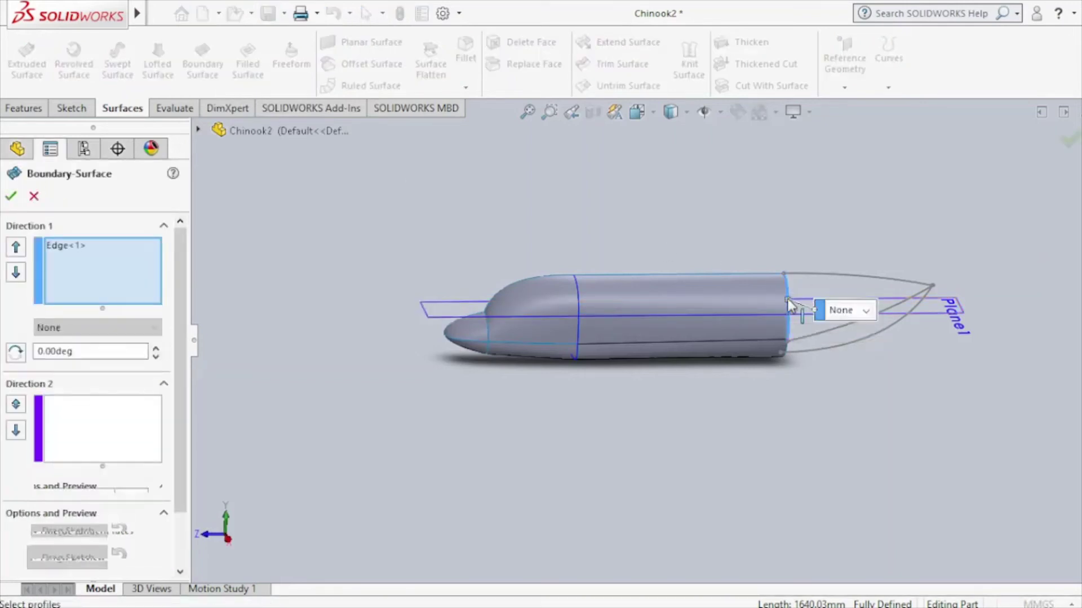
{"action": "left_click", "coordinate": [886, 284]}
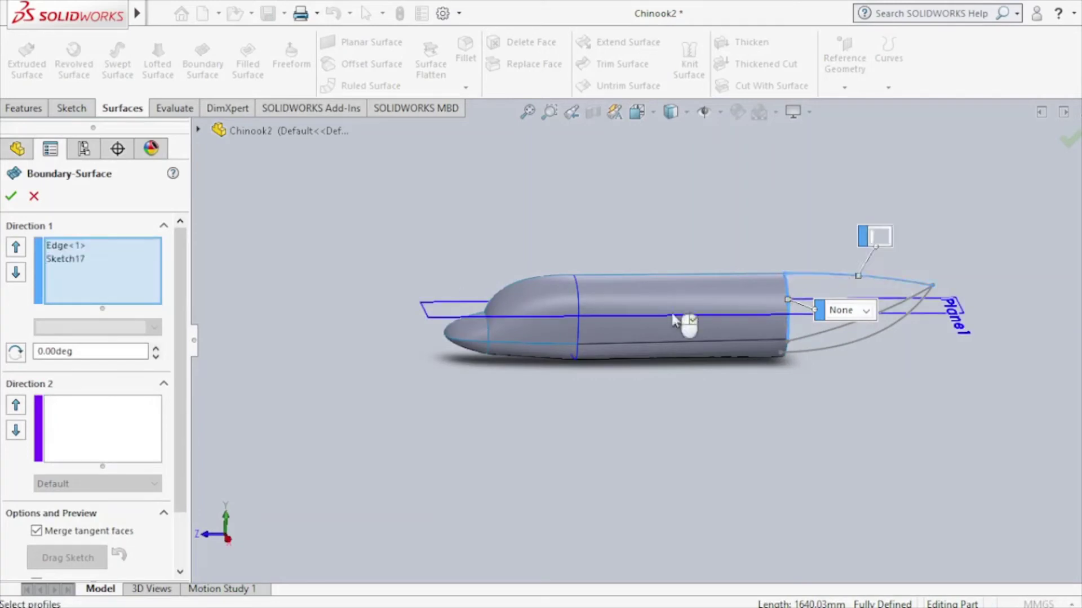
{"action": "right_click", "coordinate": [130, 262]}
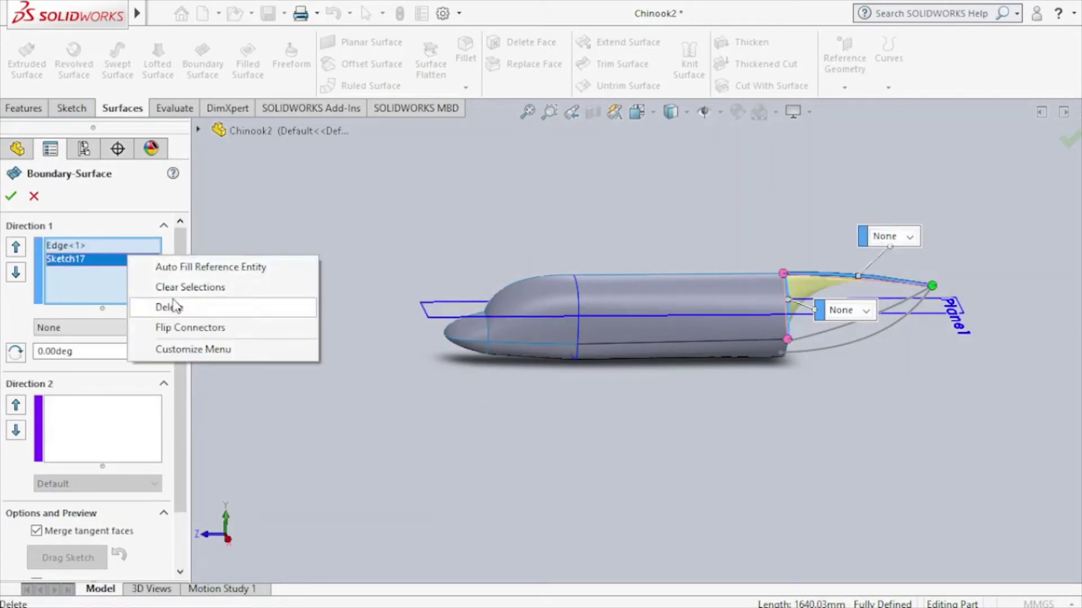
{"action": "left_click", "coordinate": [175, 327]}
{"action": "left_click", "coordinate": [125, 435]}
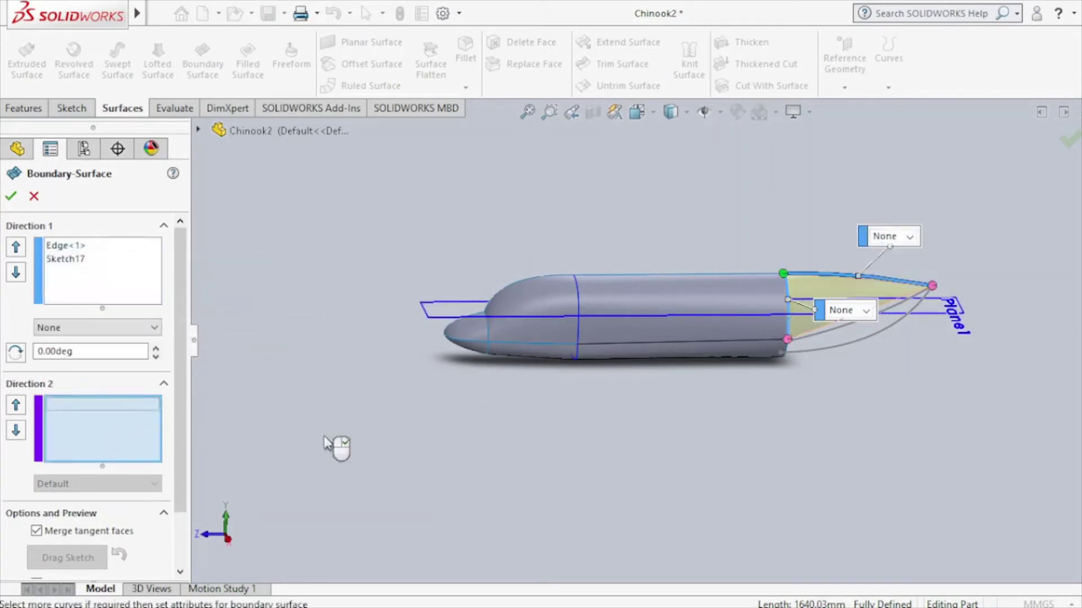
{"action": "left_click", "coordinate": [831, 338]}
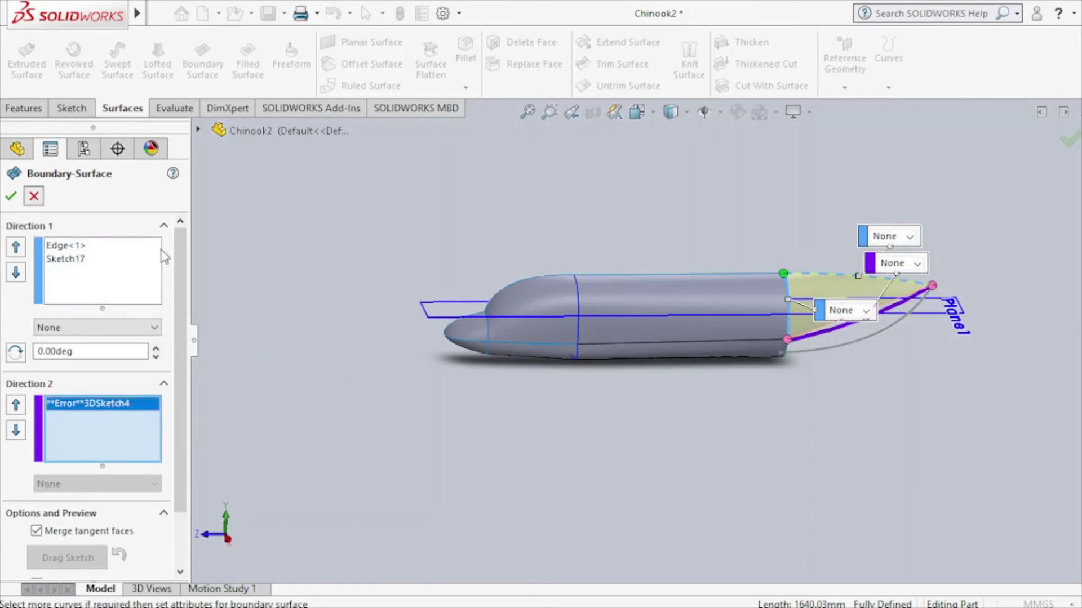
{"action": "key", "text": "Return"}
{"action": "scroll", "coordinate": [820, 326], "scroll_direction": "down", "scroll_amount": 3}
{"action": "scroll", "coordinate": [817, 327], "scroll_direction": "down", "scroll_amount": 3}
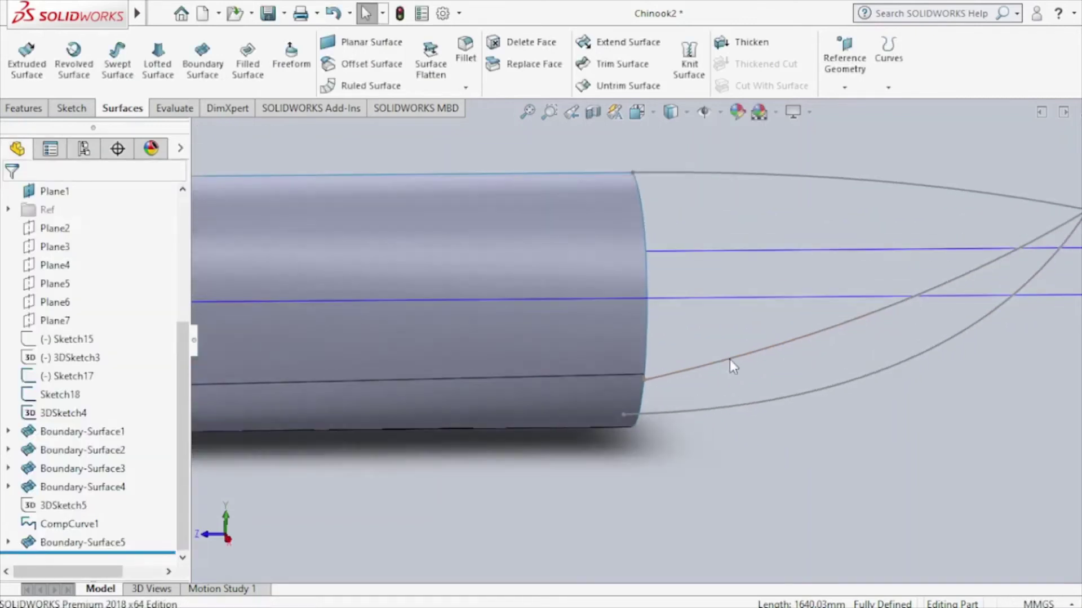
{"action": "left_click", "coordinate": [685, 371]}
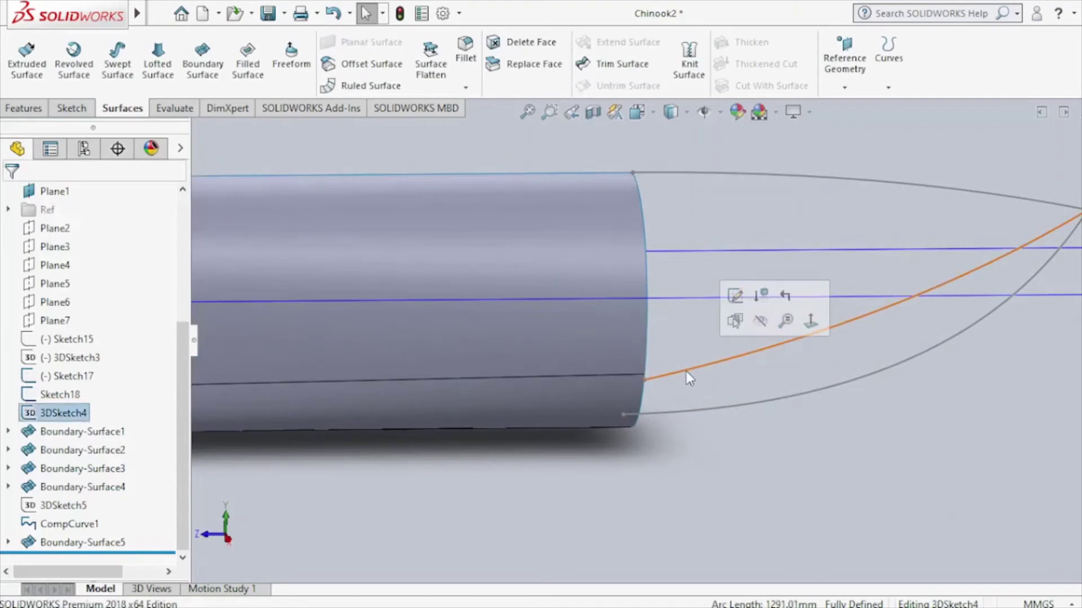
{"action": "left_click", "coordinate": [738, 301]}
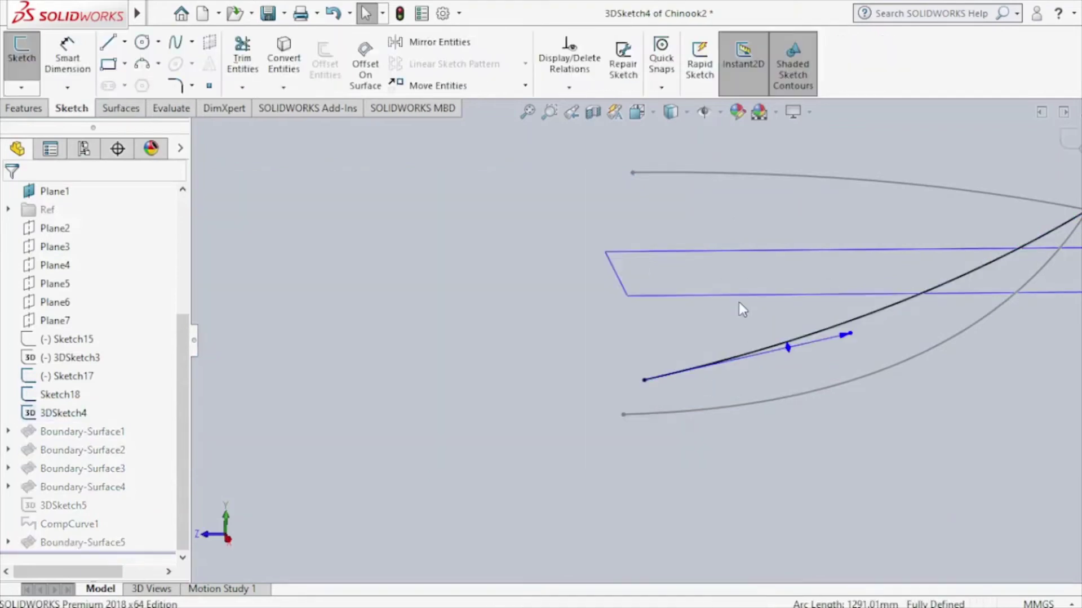
{"action": "left_click", "coordinate": [1069, 148]}
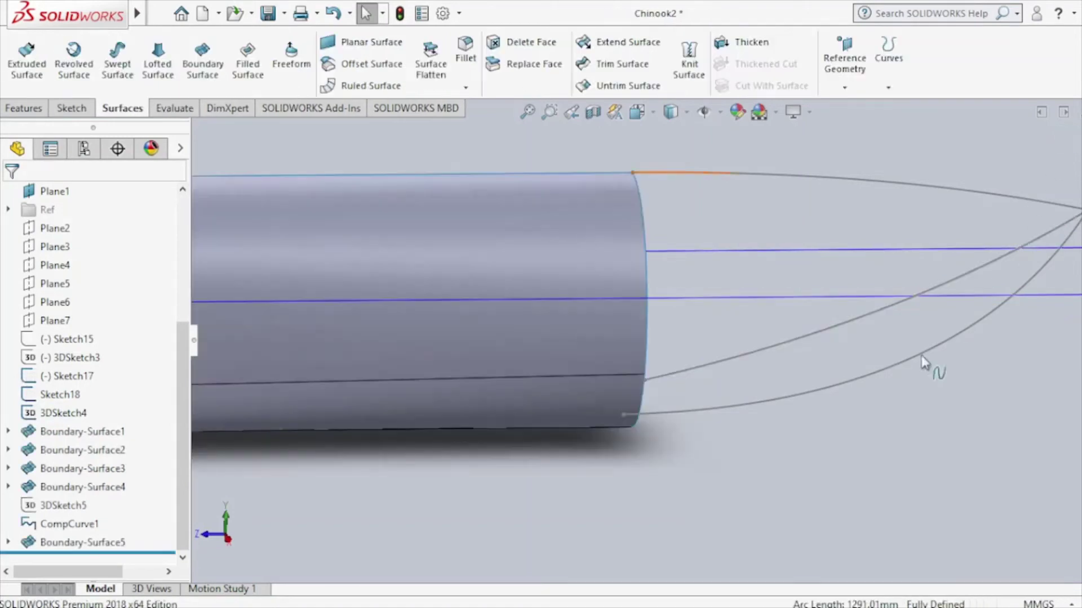
{"action": "mouse_move", "coordinate": [870, 369]}
{"action": "middle_mouse_down"}
{"action": "mouse_move", "coordinate": [785, 306]}
{"action": "mouse_move", "coordinate": [824, 313]}
{"action": "mouse_move", "coordinate": [808, 336]}
{"action": "middle_mouse_up"}
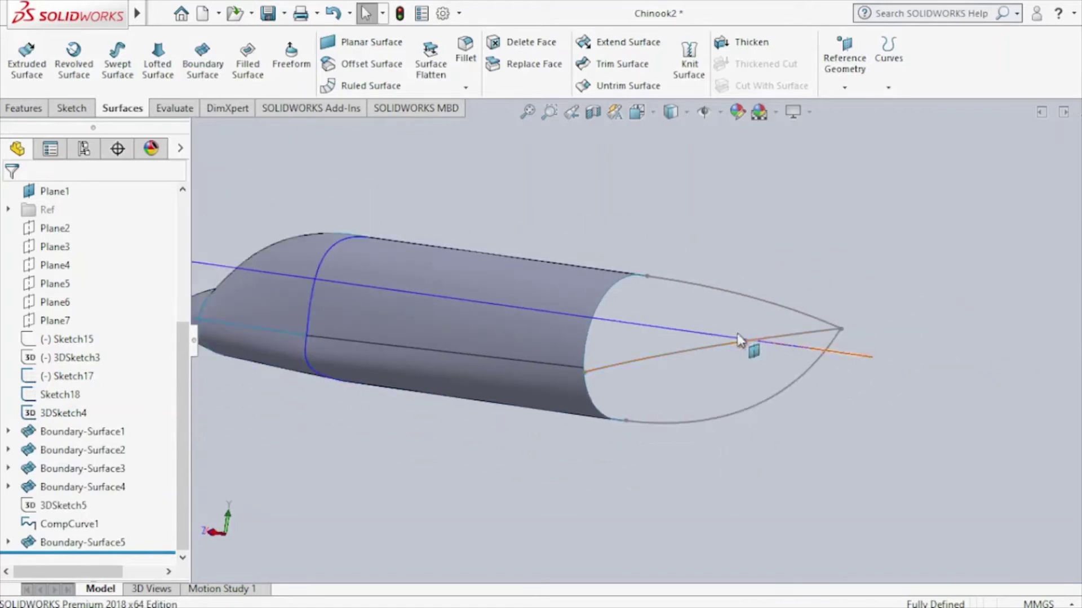
{"action": "left_click", "coordinate": [724, 363]}
Start a new 3D sketch and convert the tail's lower 3DSketch4 curve into it.
{"action": "left_click", "coordinate": [56, 108]}
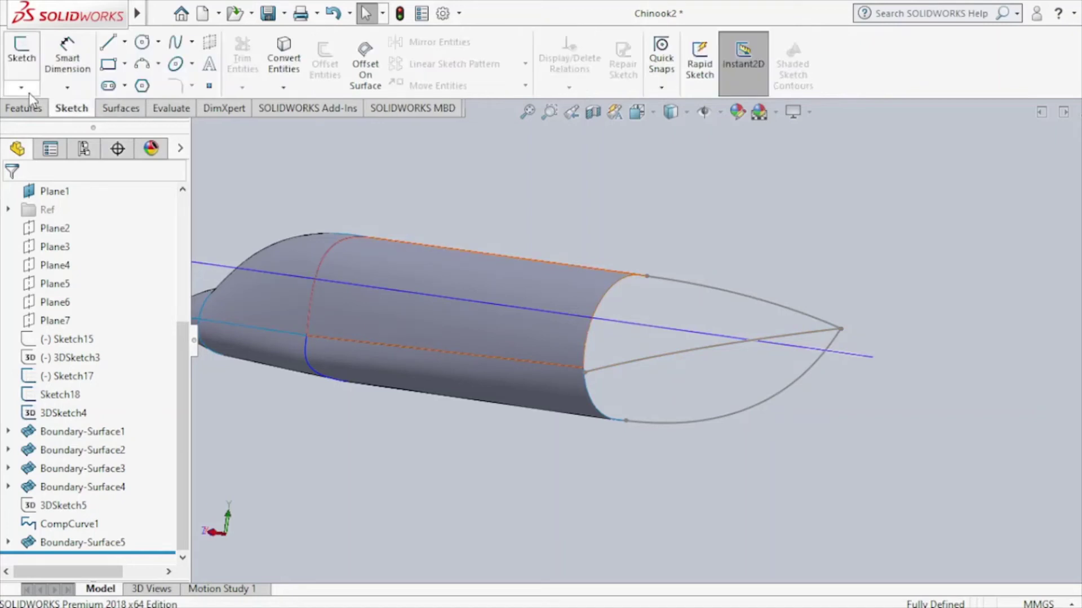
{"action": "left_click", "coordinate": [22, 88]}
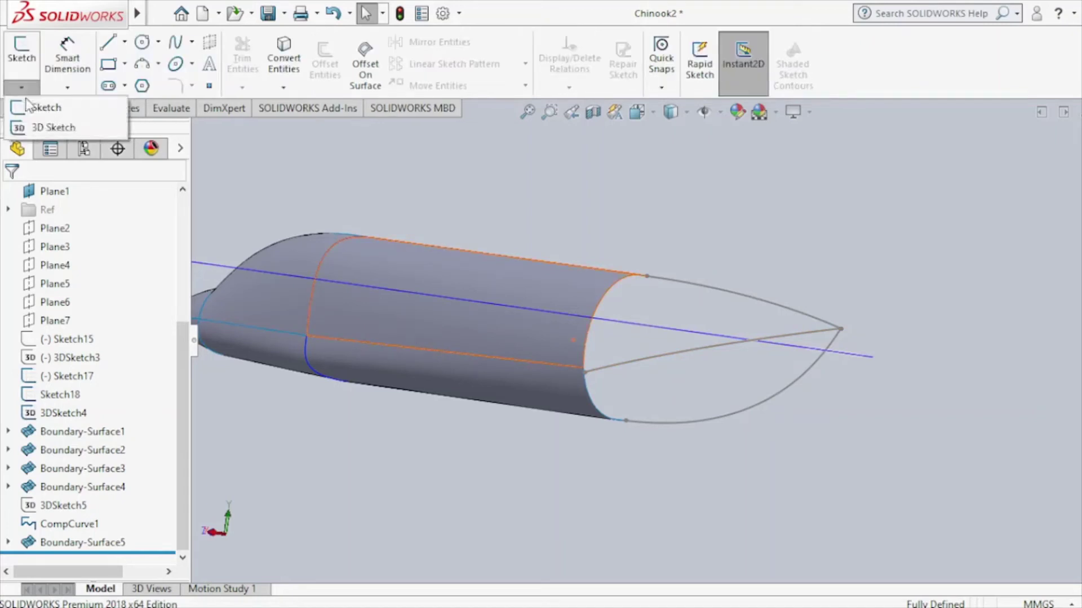
{"action": "left_click", "coordinate": [34, 125]}
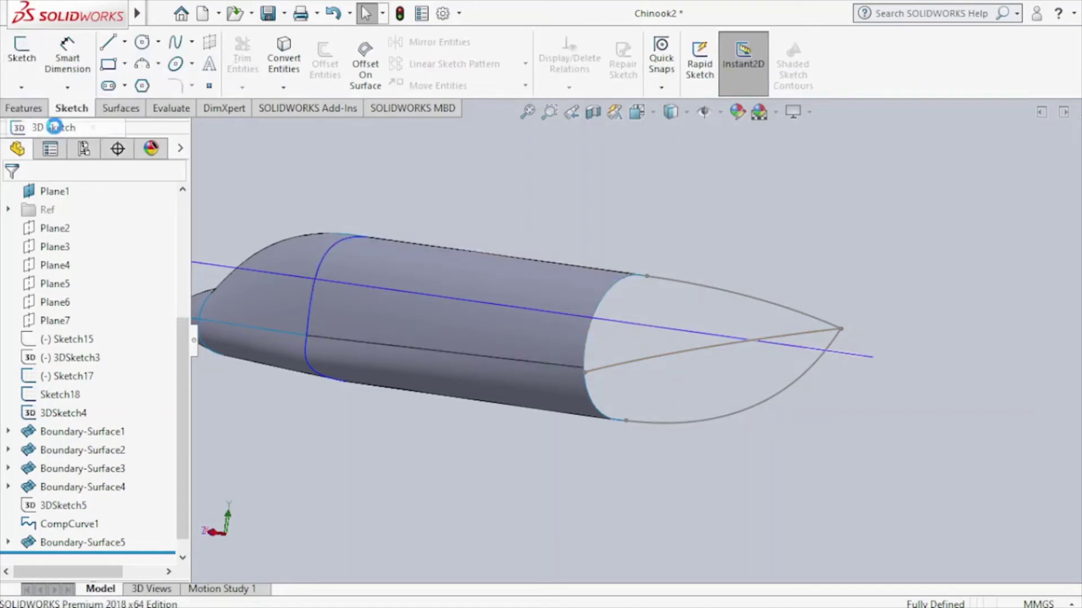
{"action": "key", "text": "Escape"}
{"action": "left_click", "coordinate": [677, 353]}
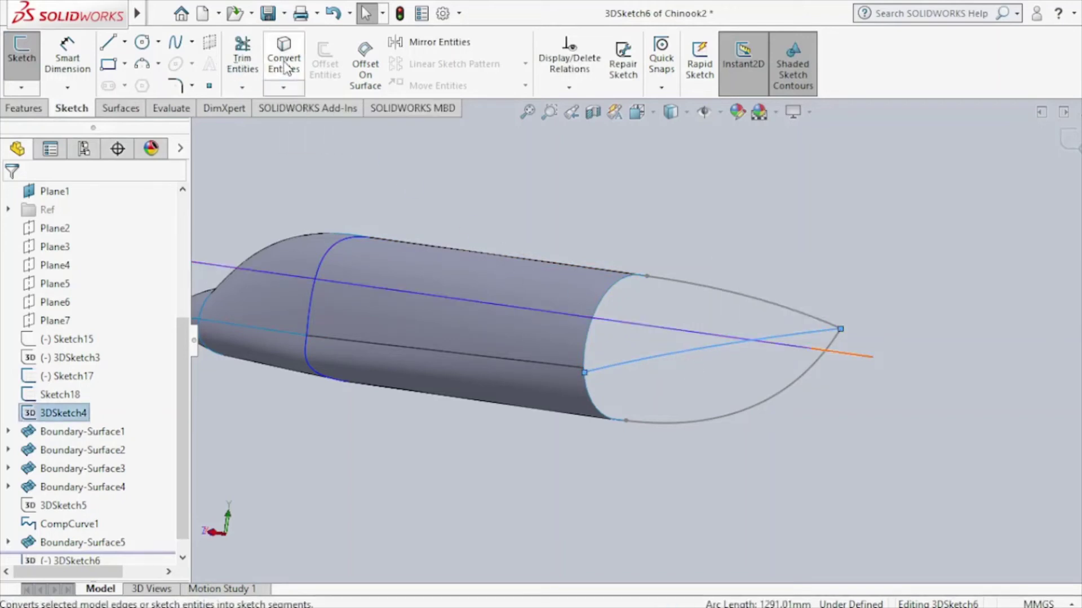
{"action": "left_click", "coordinate": [292, 84]}
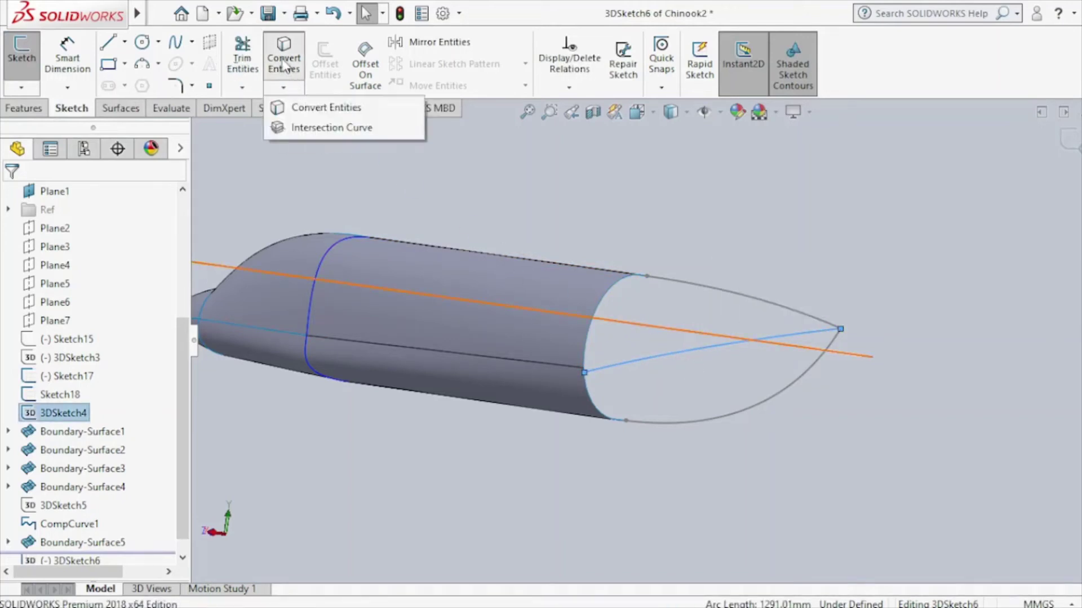
{"action": "left_click", "coordinate": [318, 107]}
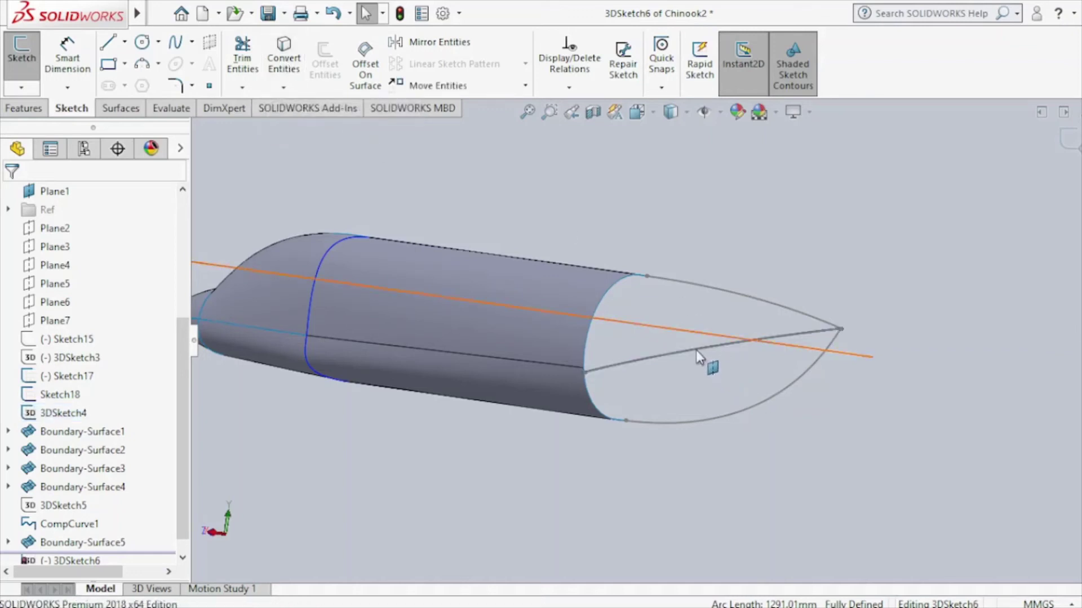
Delete the copied spline's On Edge 0 relation and make its front end coincident with the mid-body vertex.
{"action": "left_click", "coordinate": [601, 372]}
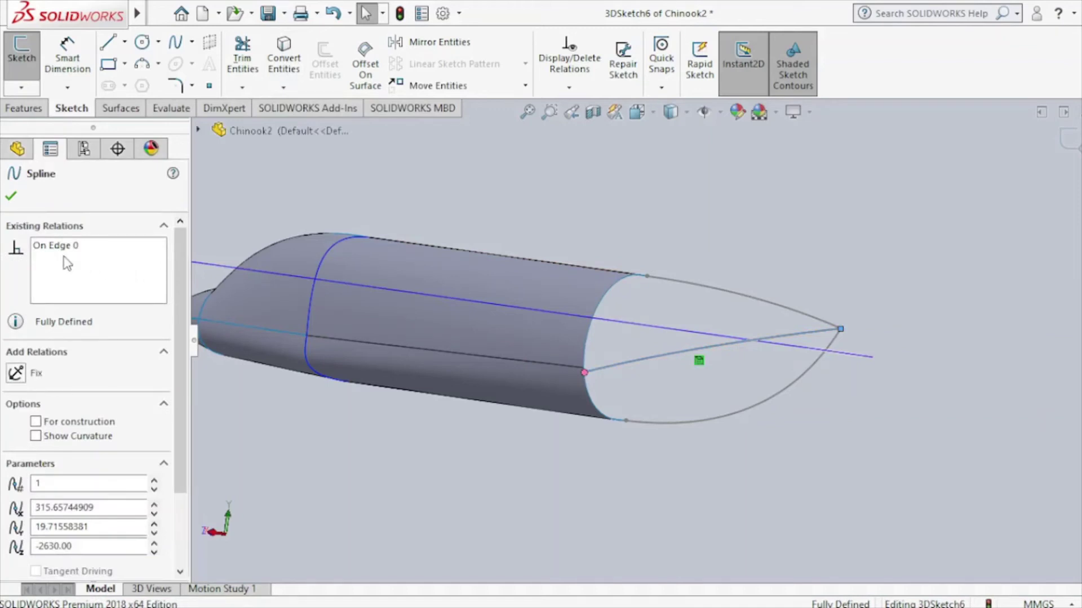
{"action": "right_click", "coordinate": [64, 256]}
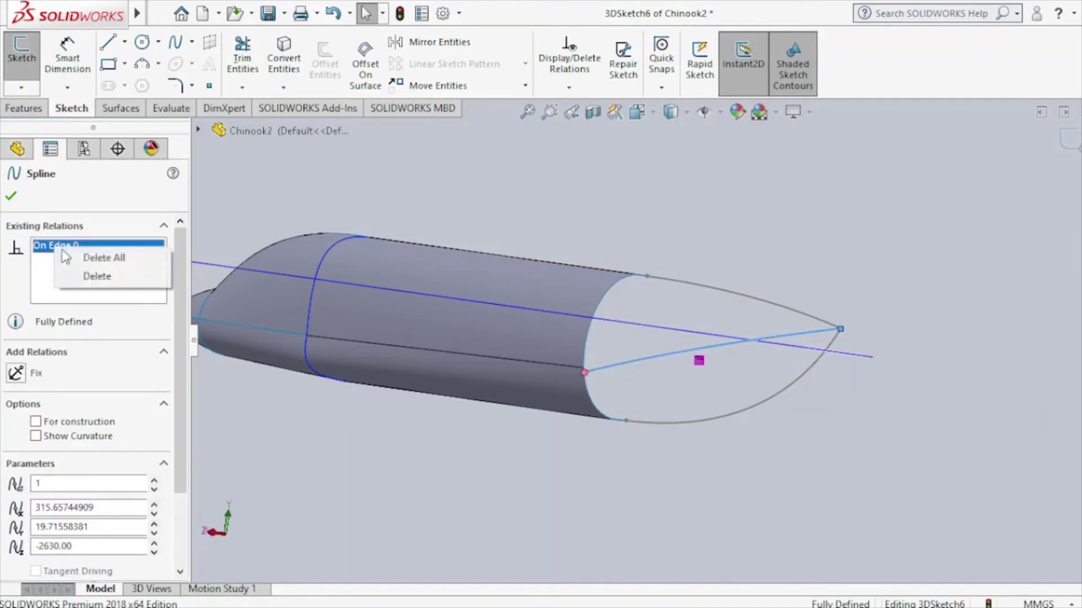
{"action": "left_click", "coordinate": [97, 276]}
{"action": "left_click", "coordinate": [12, 197]}
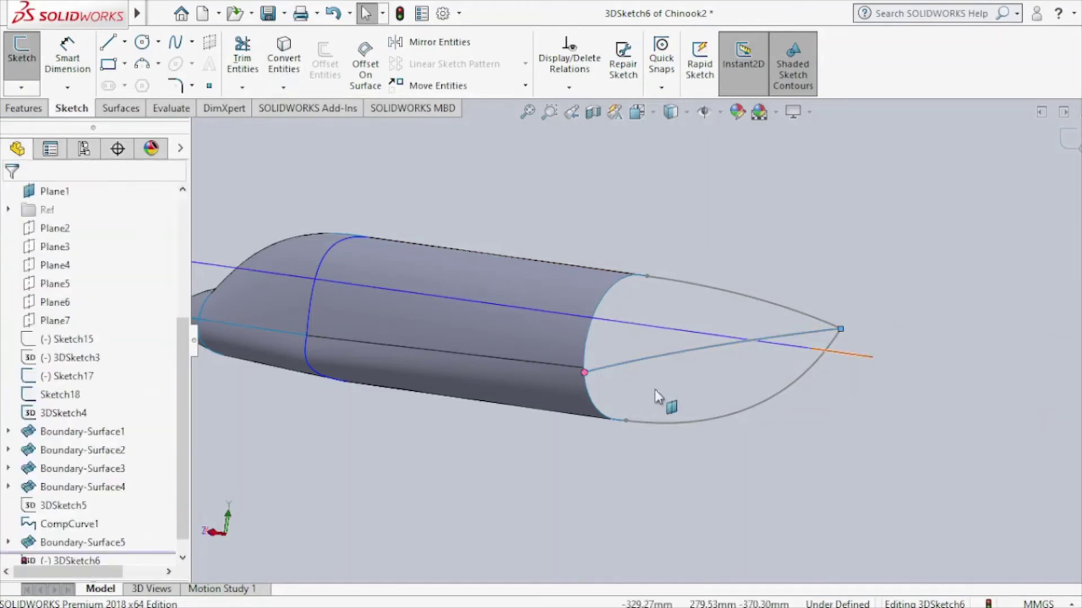
{"action": "left_click", "coordinate": [584, 373]}
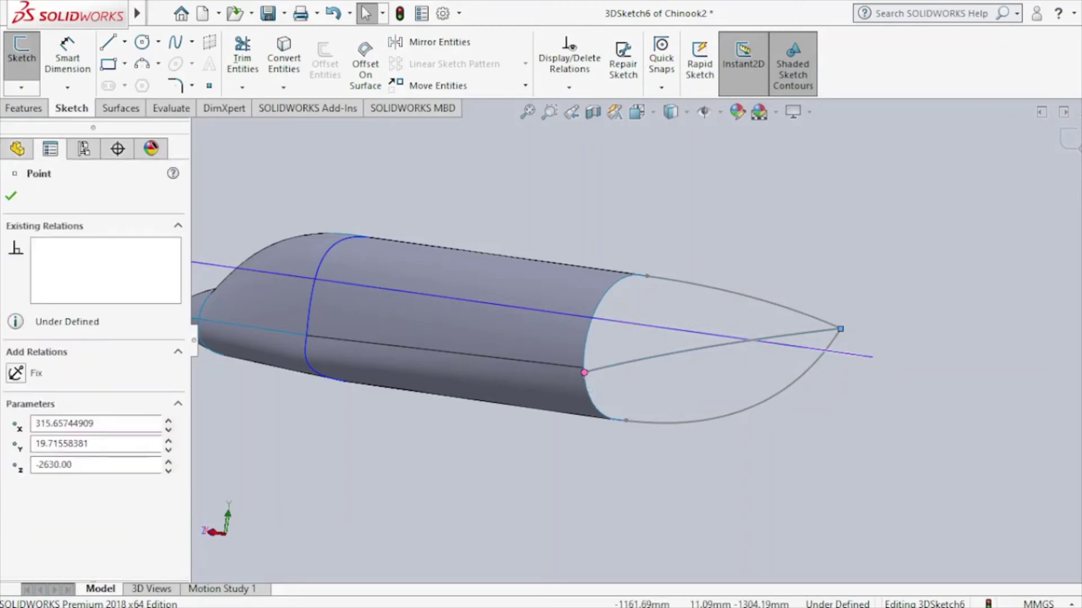
{"action": "left_click", "coordinate": [584, 369], "text": "ctrl"}
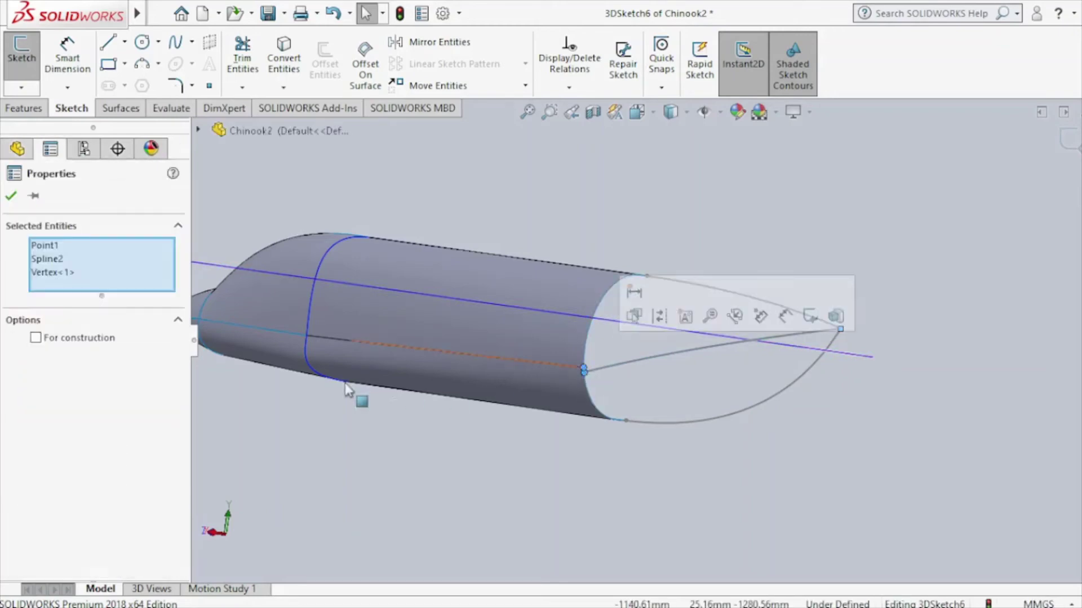
{"action": "left_click", "coordinate": [493, 448]}
{"action": "scroll", "coordinate": [667, 376], "scroll_direction": "down", "scroll_amount": 3}
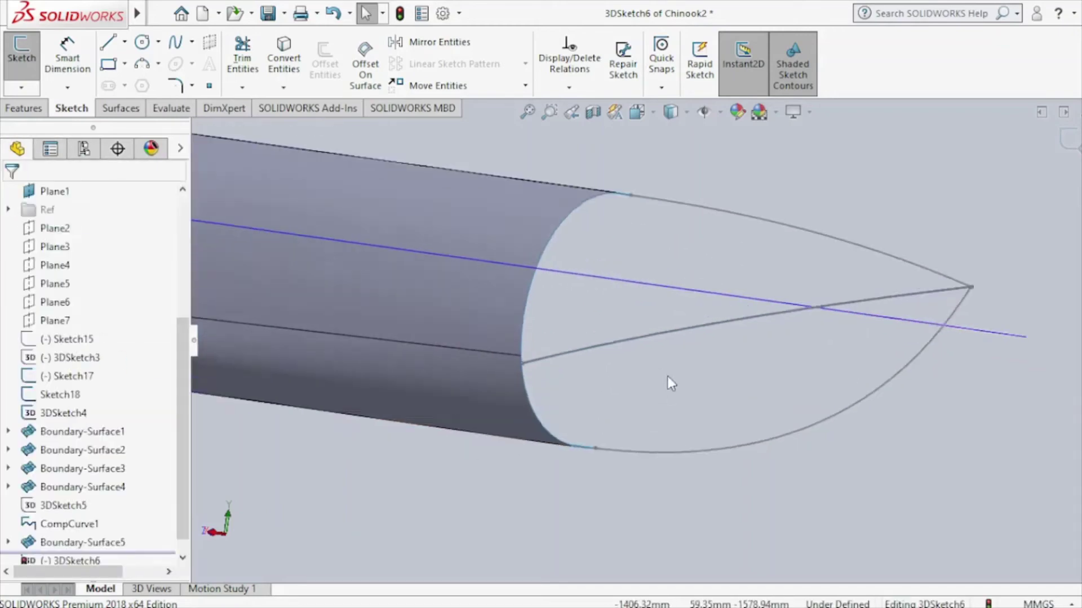
{"action": "left_click", "coordinate": [522, 364]}
{"action": "left_click", "coordinate": [519, 359], "text": "ctrl"}
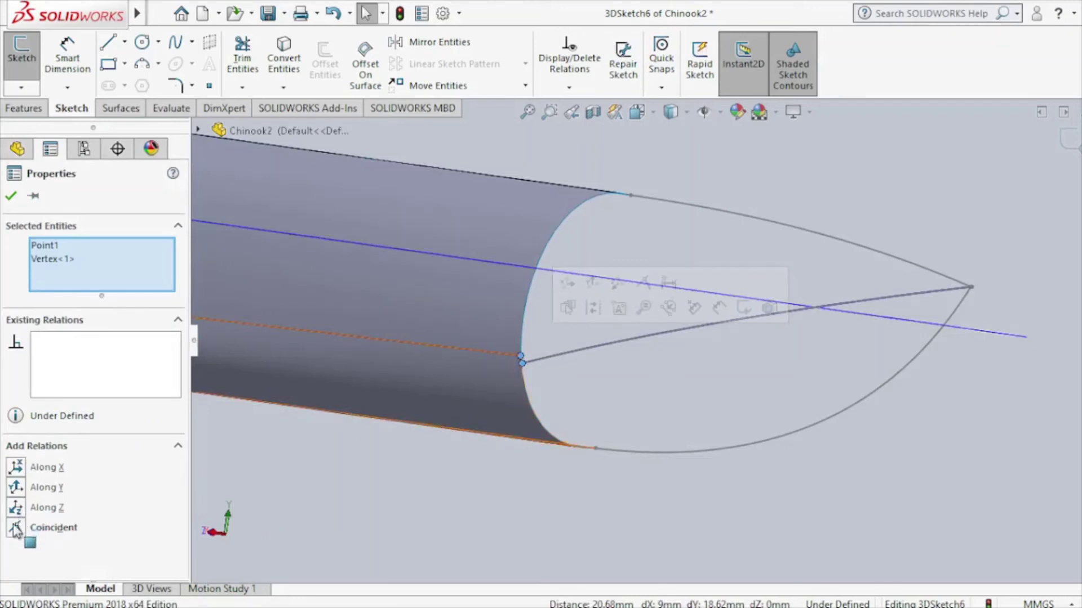
{"action": "left_click", "coordinate": [16, 529]}
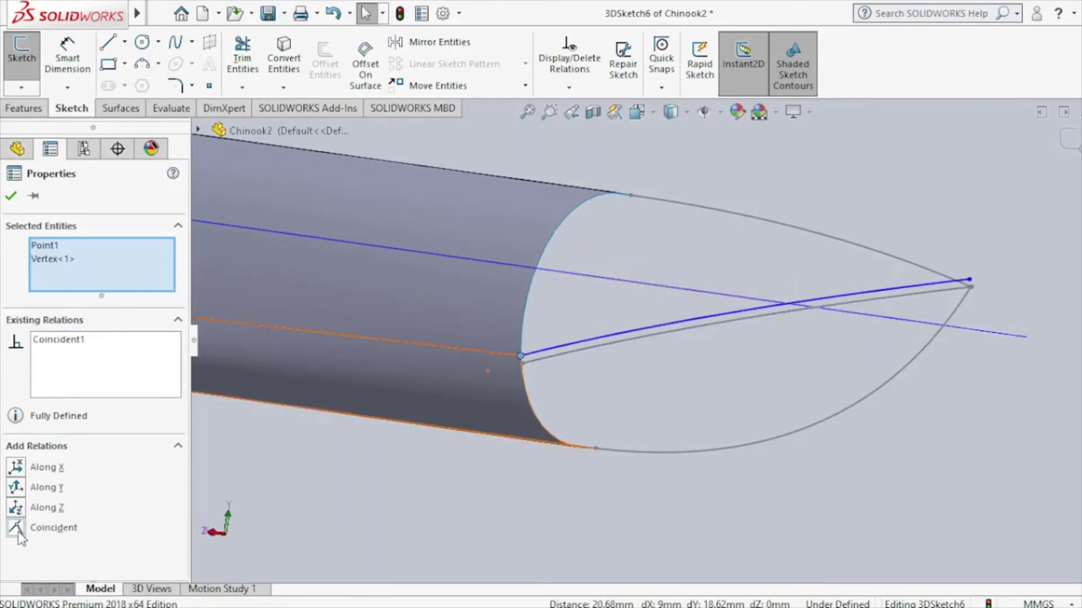
{"action": "left_click", "coordinate": [11, 197]}
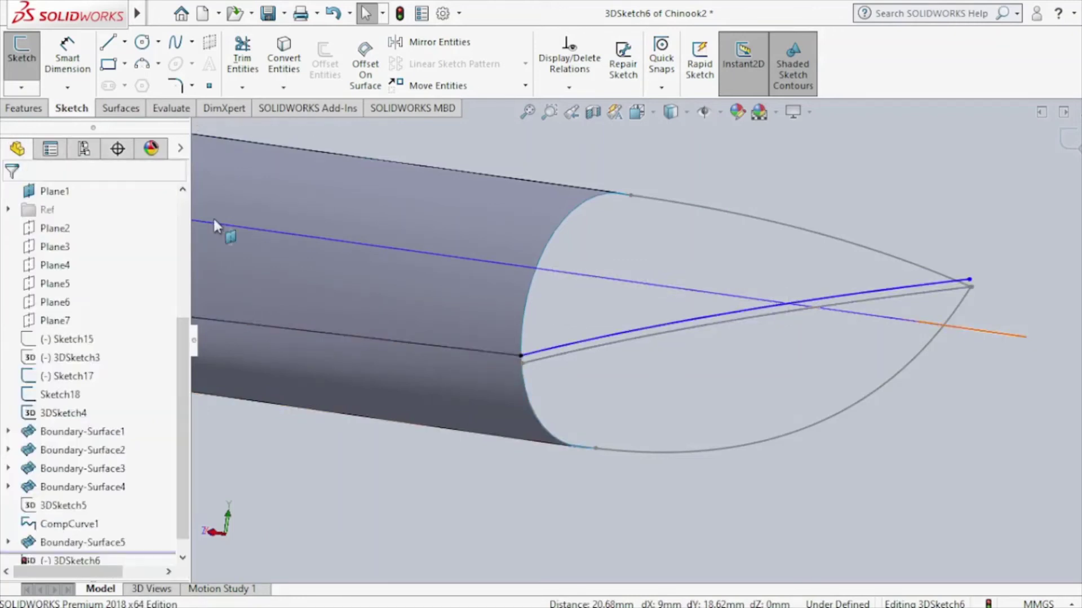
Make the spline's tip coincident with Sketch17's tip point, deleting the conflicting Coincident2 relation.
{"action": "left_click", "coordinate": [968, 281]}
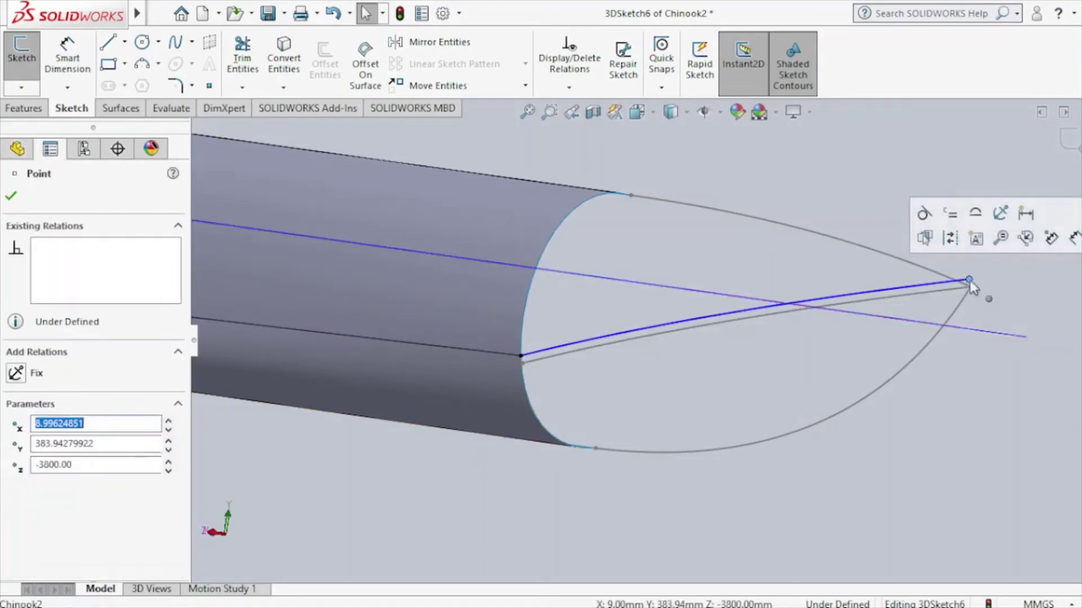
{"action": "left_click", "coordinate": [970, 287], "text": "ctrl"}
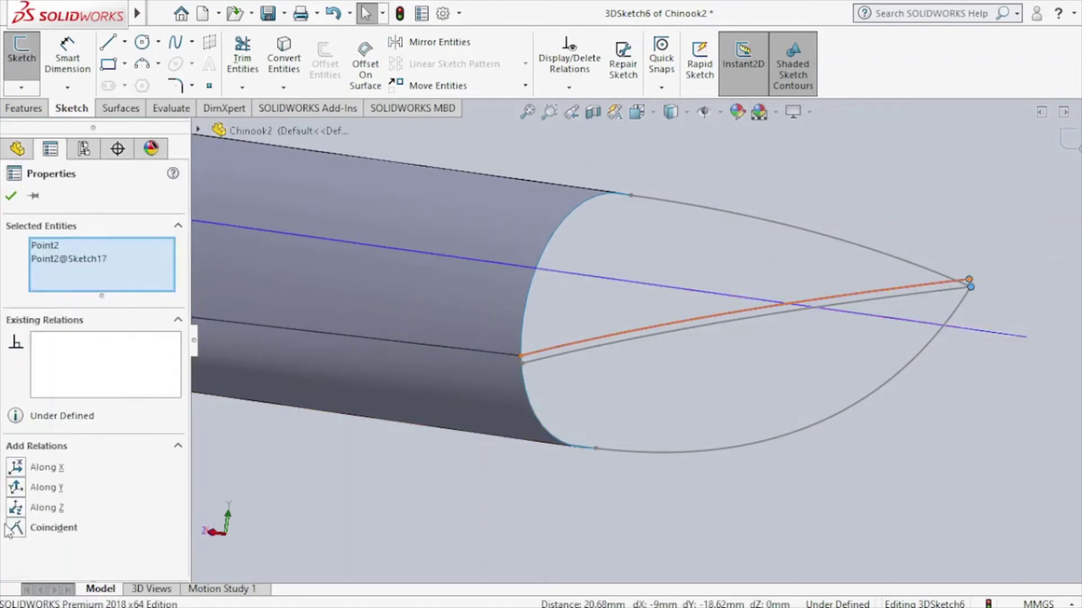
{"action": "left_click", "coordinate": [16, 530]}
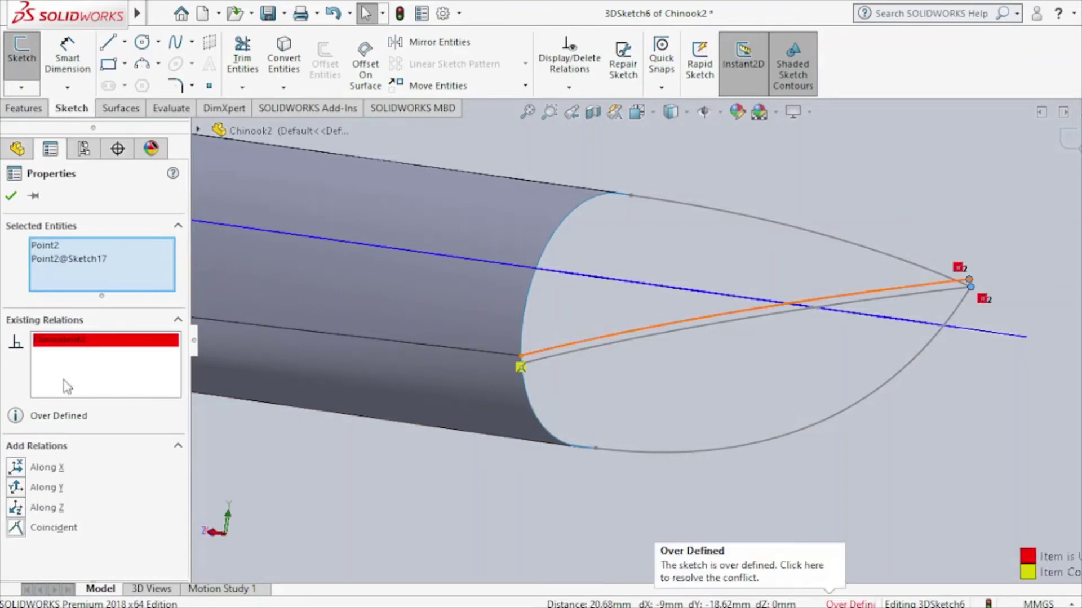
{"action": "right_click", "coordinate": [90, 341]}
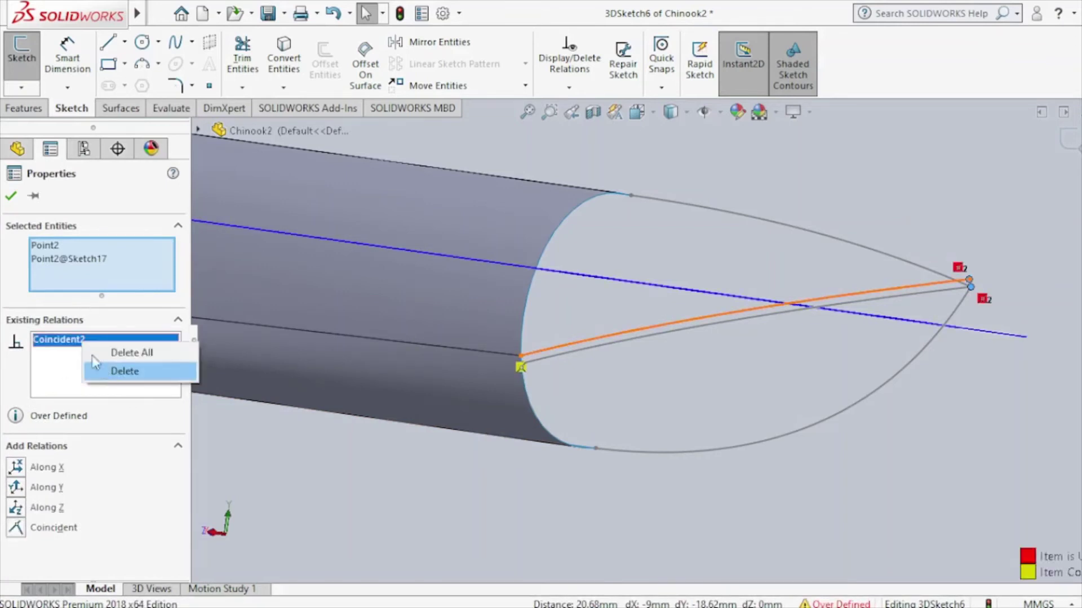
{"action": "left_click", "coordinate": [118, 372]}
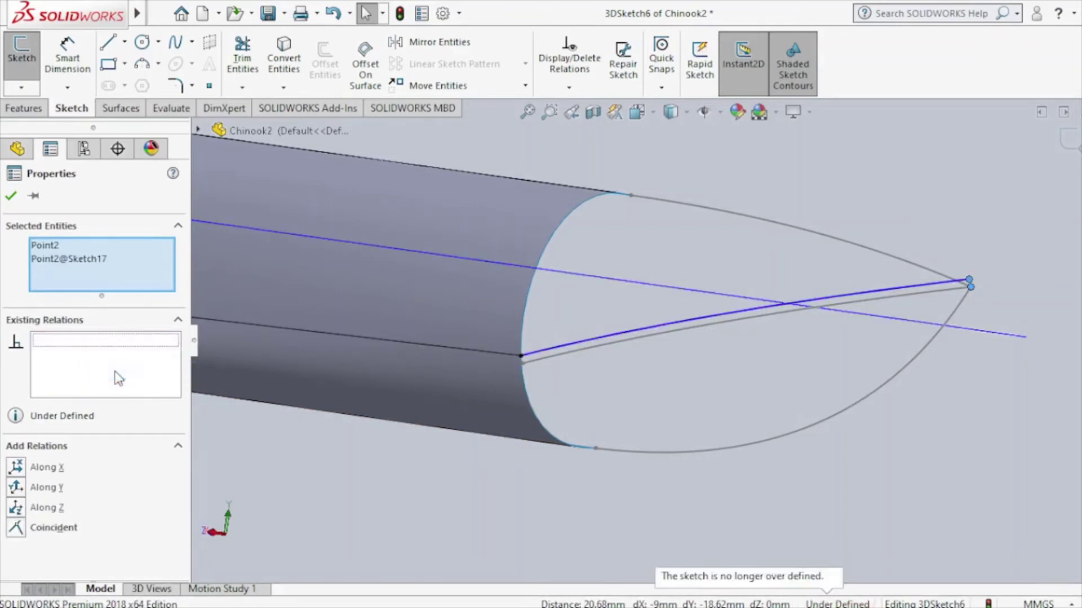
{"action": "left_click", "coordinate": [16, 193]}
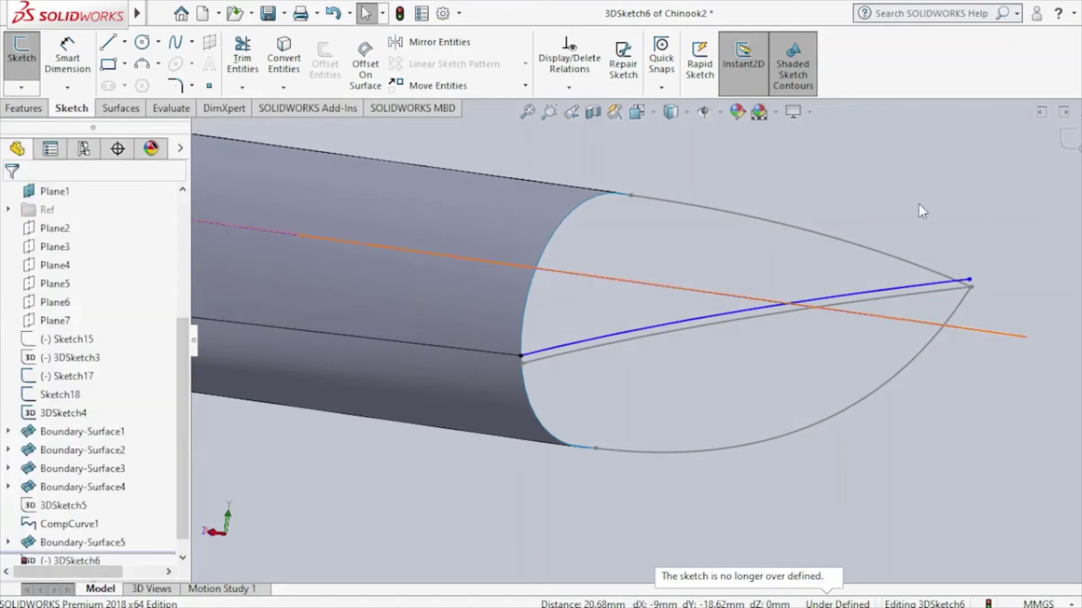
{"action": "left_click", "coordinate": [1067, 152]}
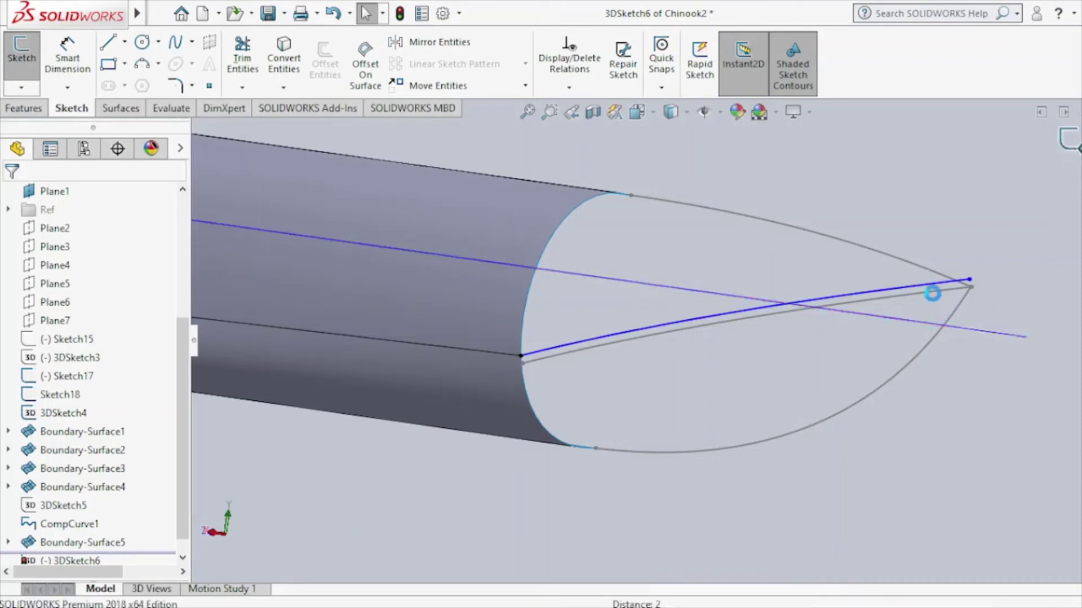
{"action": "double_click", "coordinate": [933, 295]}
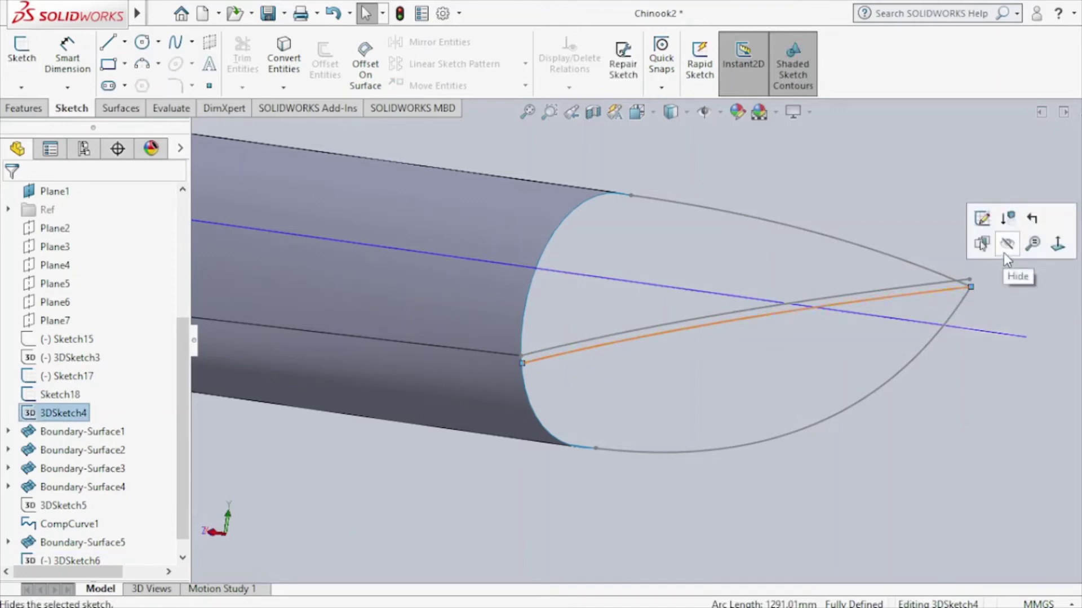
Show Plane7 and Plane6 in the view, fitting the whole part on screen.
{"action": "left_click", "coordinate": [1003, 254]}
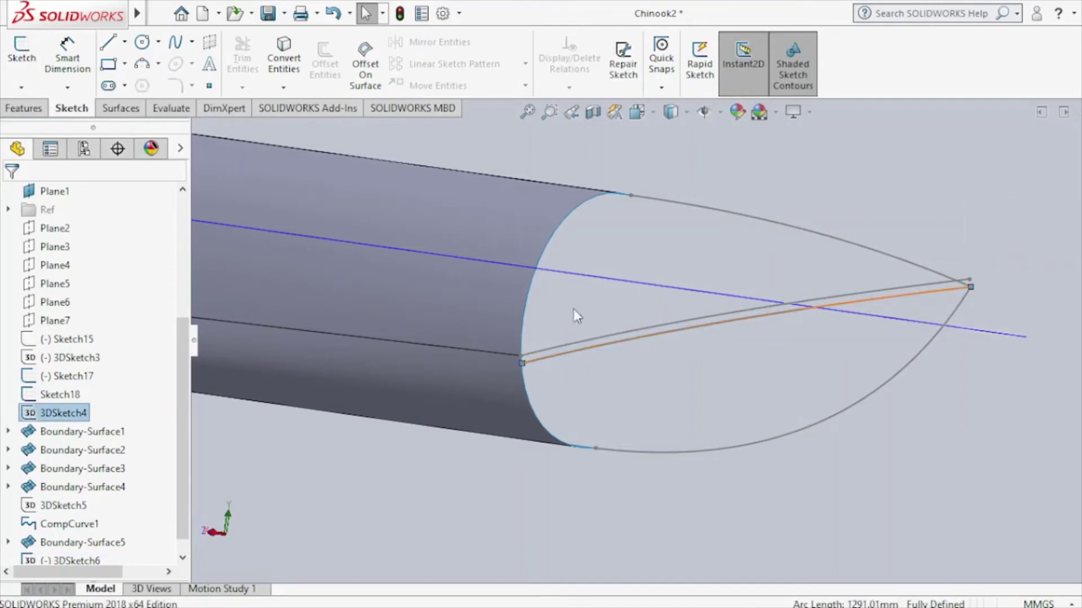
{"action": "left_click", "coordinate": [55, 321]}
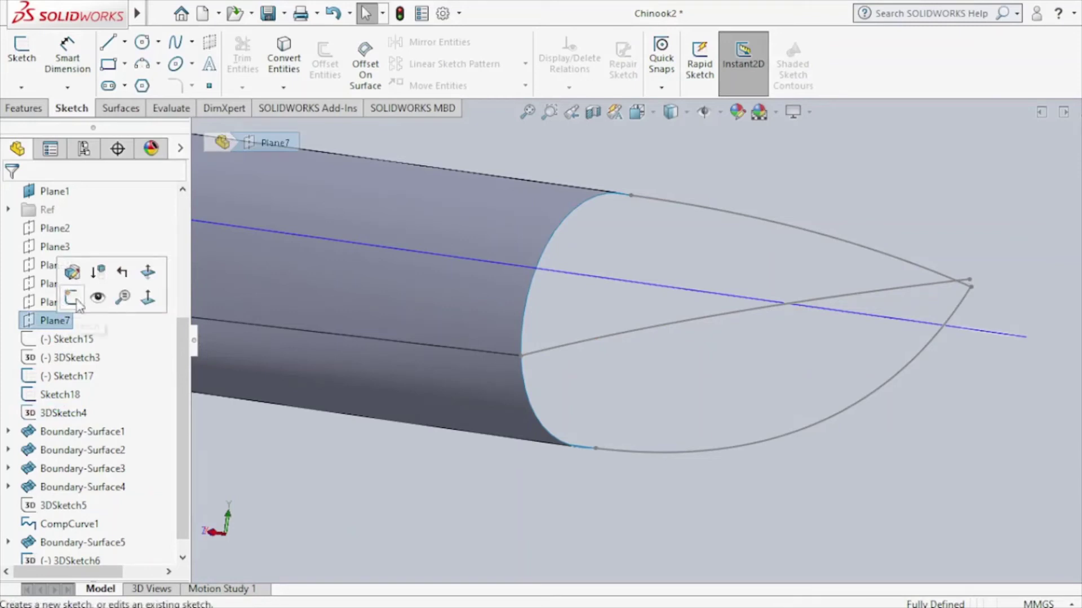
{"action": "left_click", "coordinate": [97, 297]}
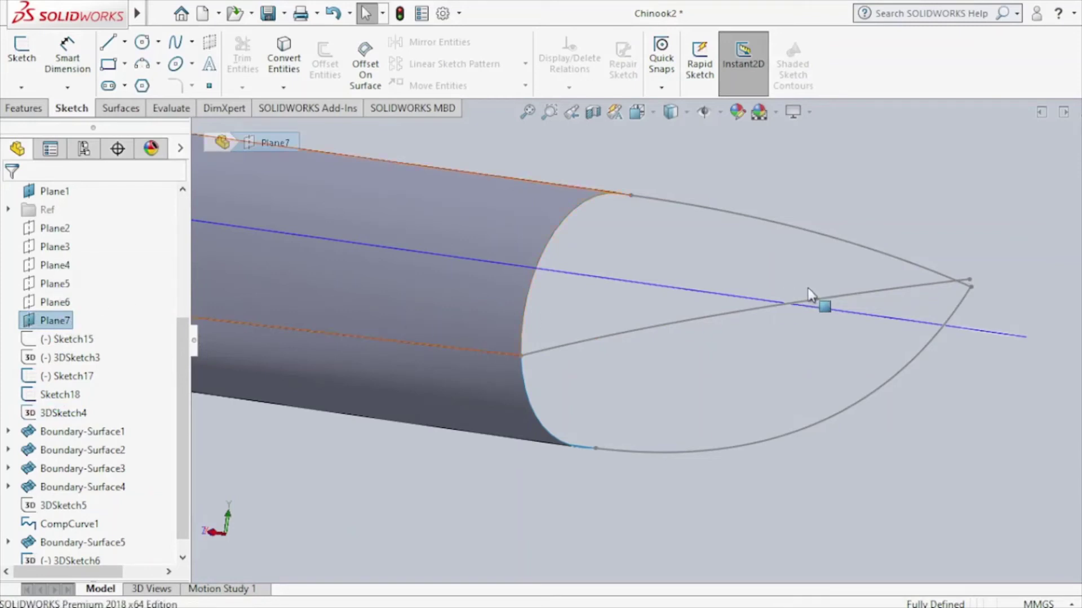
{"action": "key", "text": "f"}
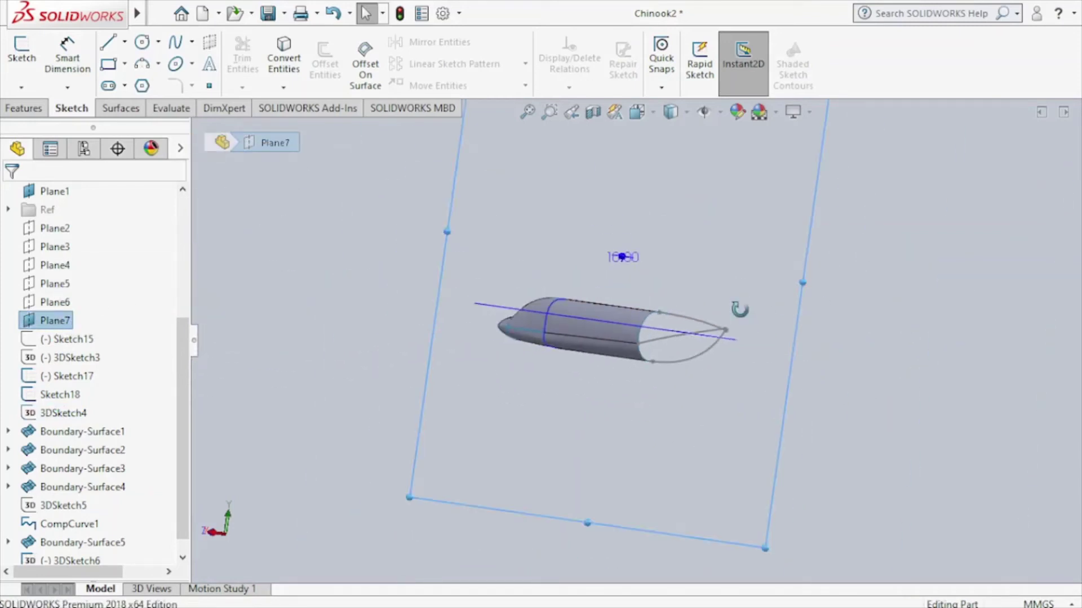
{"action": "middle_click_drag", "start_coordinate": [740, 309], "coordinate": [785, 379]}
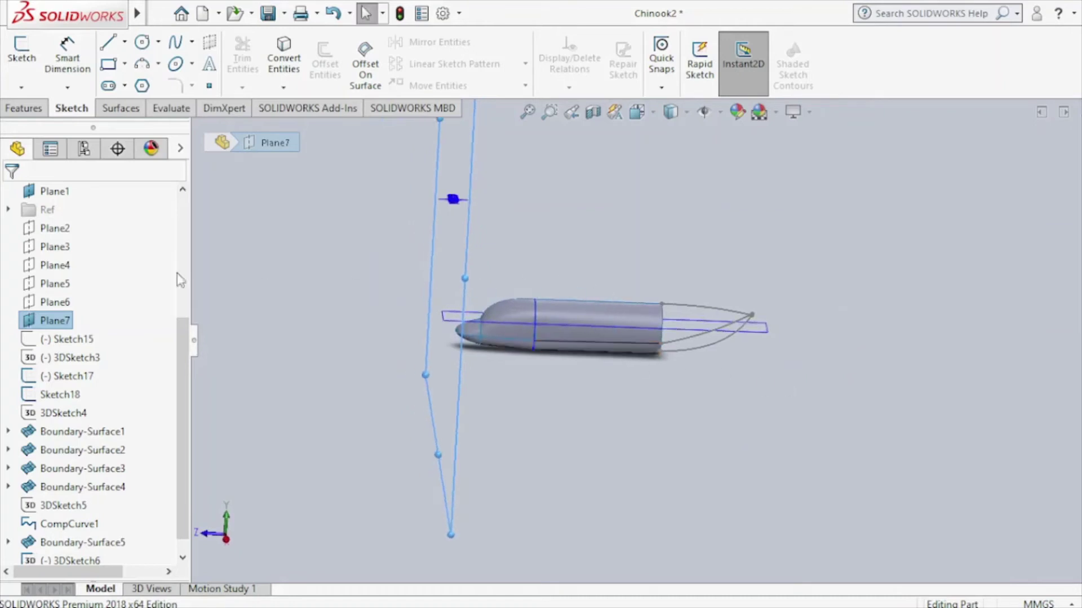
{"action": "right_click", "coordinate": [64, 307]}
{"action": "left_click", "coordinate": [105, 273]}
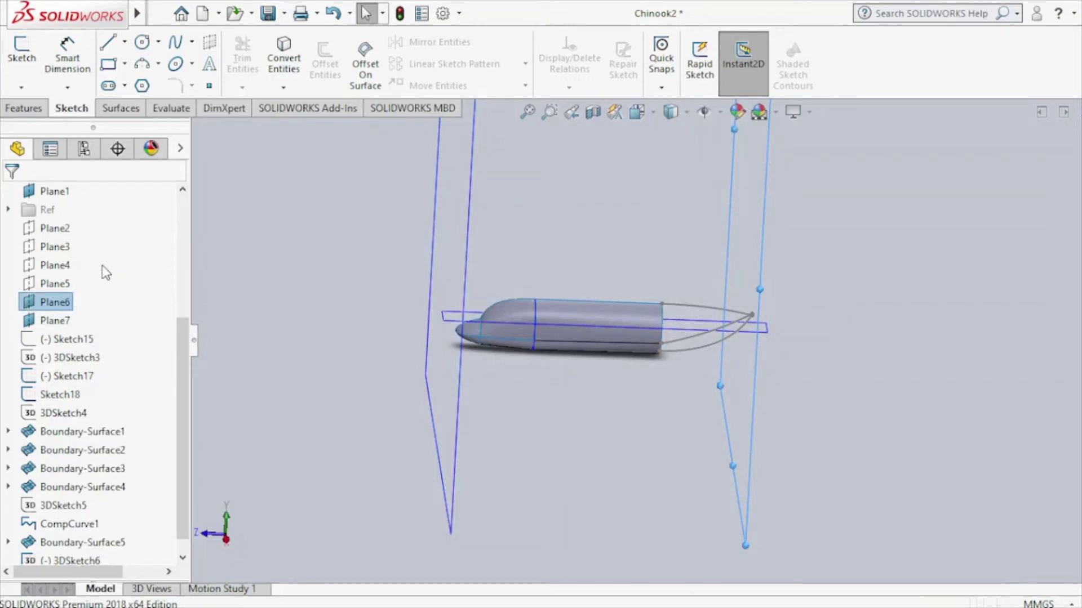
In 3DSketch6, add an On Plane relation between the tail-tip point and Plane6.
{"action": "left_click", "coordinate": [686, 339]}
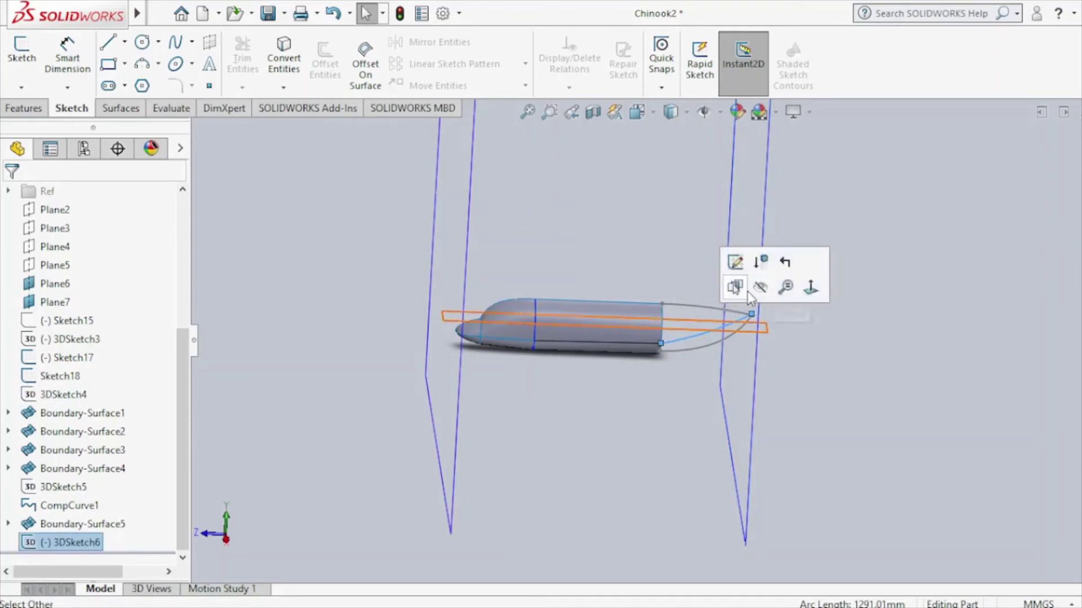
{"action": "left_click", "coordinate": [735, 262]}
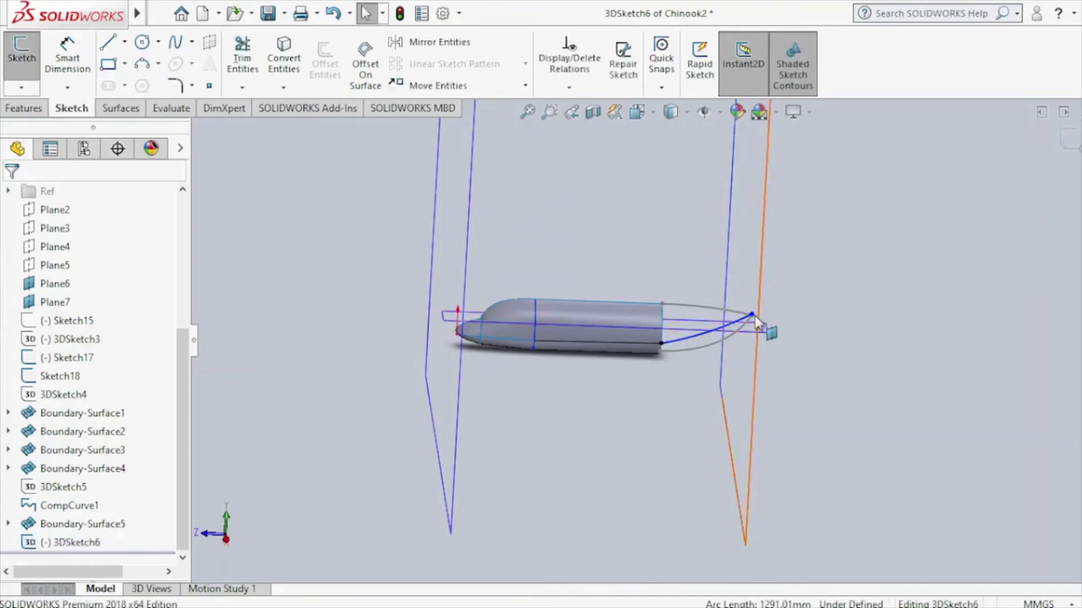
{"action": "left_click", "coordinate": [753, 314]}
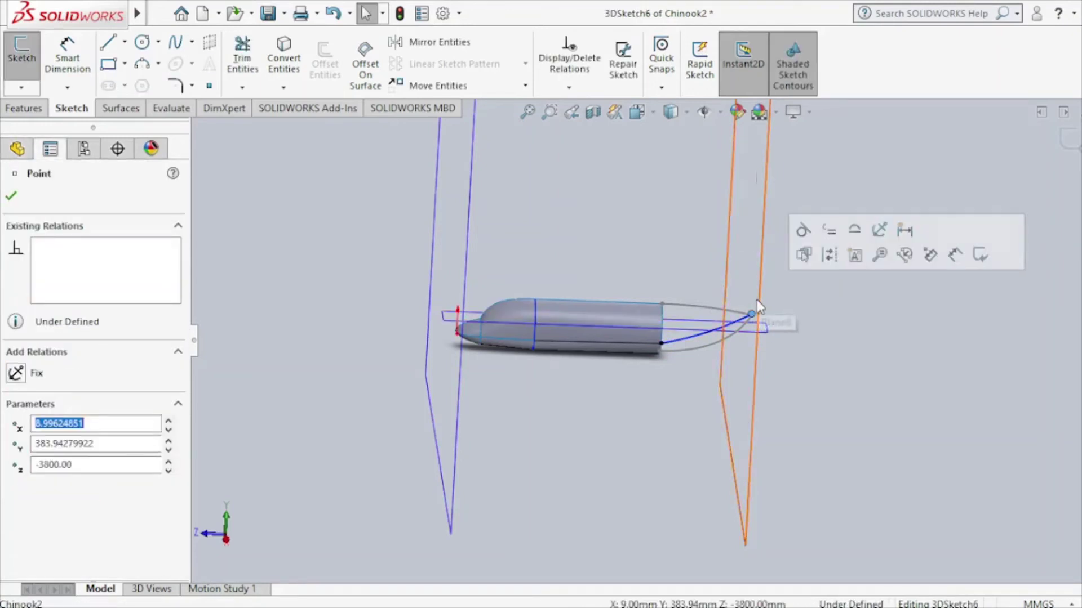
{"action": "left_click", "coordinate": [757, 301], "text": "ctrl"}
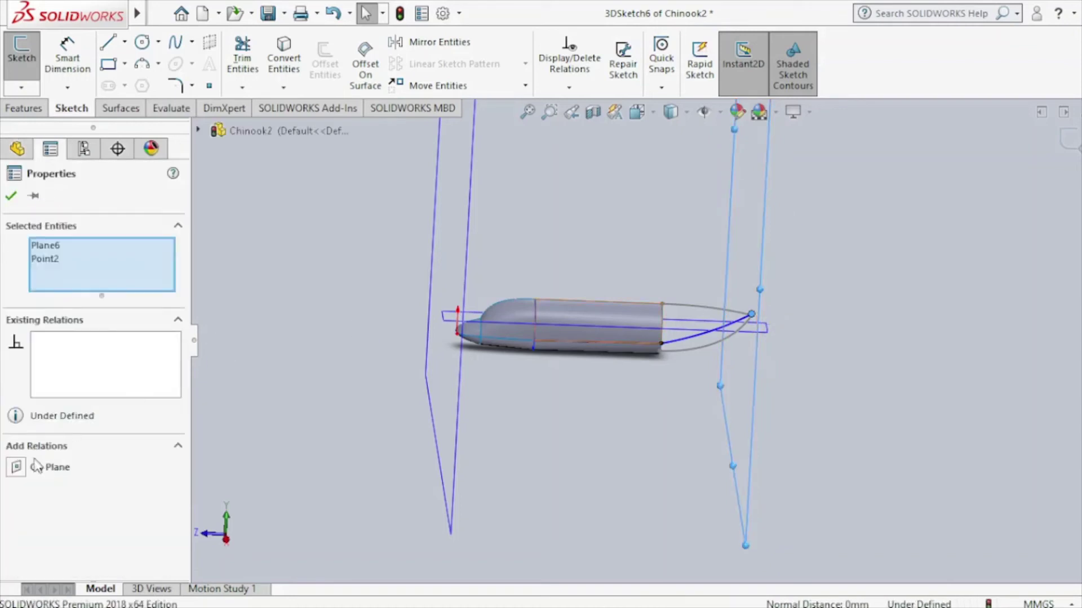
{"action": "left_click", "coordinate": [17, 468]}
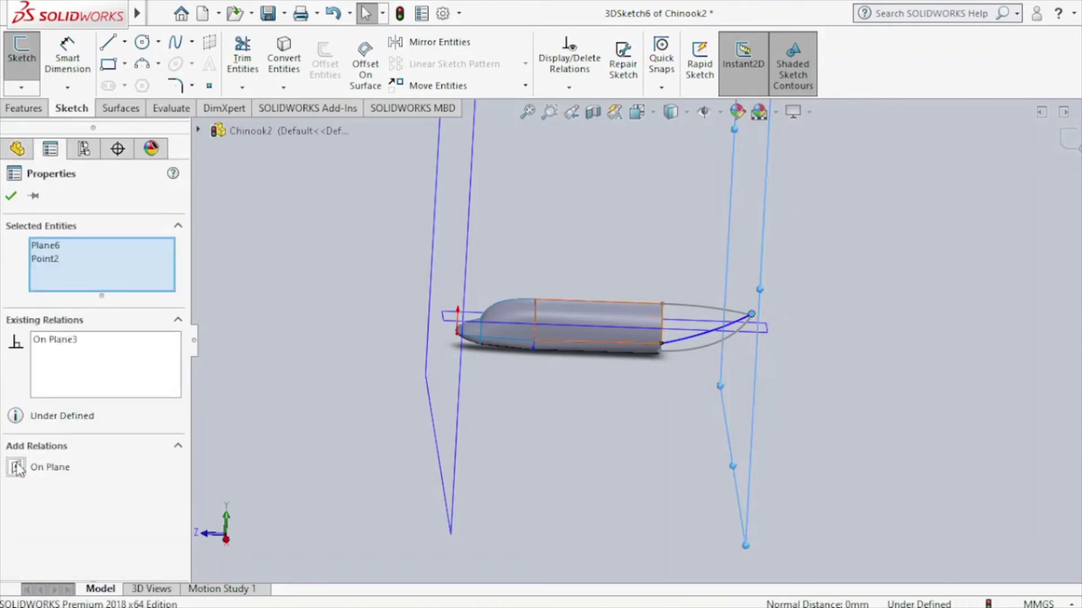
{"action": "left_click", "coordinate": [11, 198]}
{"action": "left_click", "coordinate": [1067, 141]}
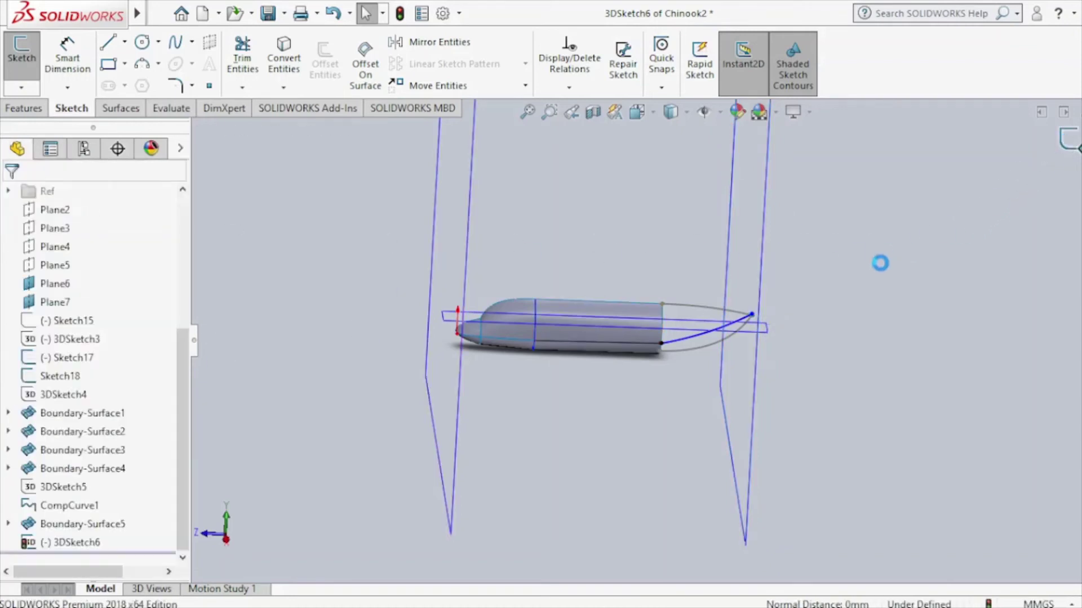
Orbit the model, snap to the Right view and zoom in on the tail tip.
{"action": "scroll", "coordinate": [732, 325], "scroll_direction": "down", "scroll_amount": 1}
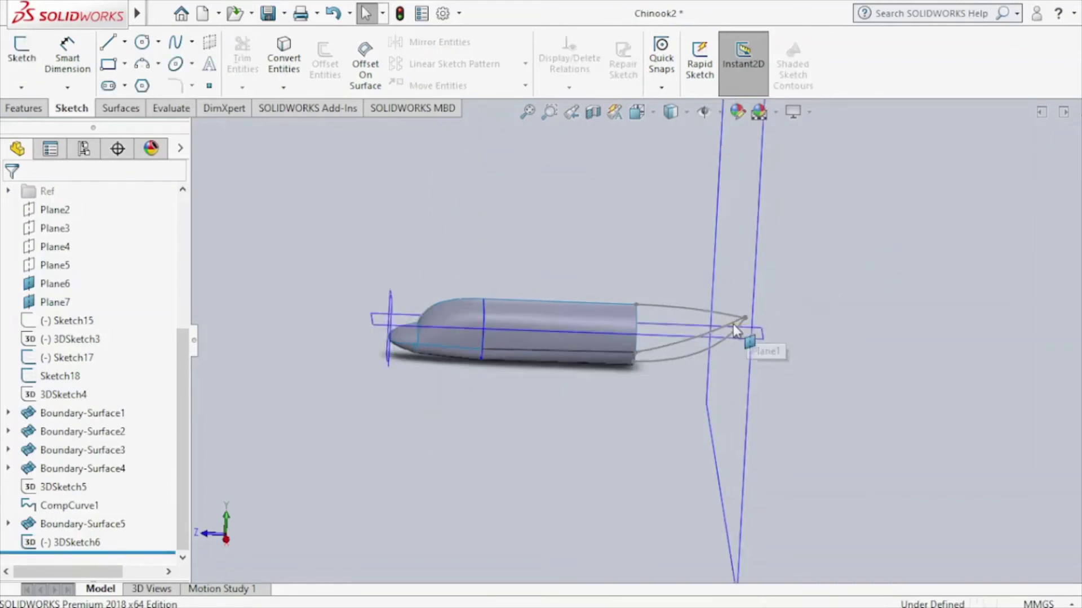
{"action": "scroll", "coordinate": [732, 325], "scroll_direction": "down", "scroll_amount": 3}
{"action": "scroll", "coordinate": [734, 329], "scroll_direction": "down", "scroll_amount": 2}
{"action": "mouse_move", "coordinate": [732, 323]}
{"action": "middle_mouse_down"}
{"action": "mouse_move", "coordinate": [700, 285]}
{"action": "mouse_move", "coordinate": [668, 287]}
{"action": "mouse_move", "coordinate": [669, 300]}
{"action": "mouse_move", "coordinate": [627, 314]}
{"action": "middle_mouse_up"}
{"action": "scroll", "coordinate": [667, 293], "scroll_direction": "up", "scroll_amount": 2}
{"action": "scroll", "coordinate": [632, 323], "scroll_direction": "up", "scroll_amount": 3}
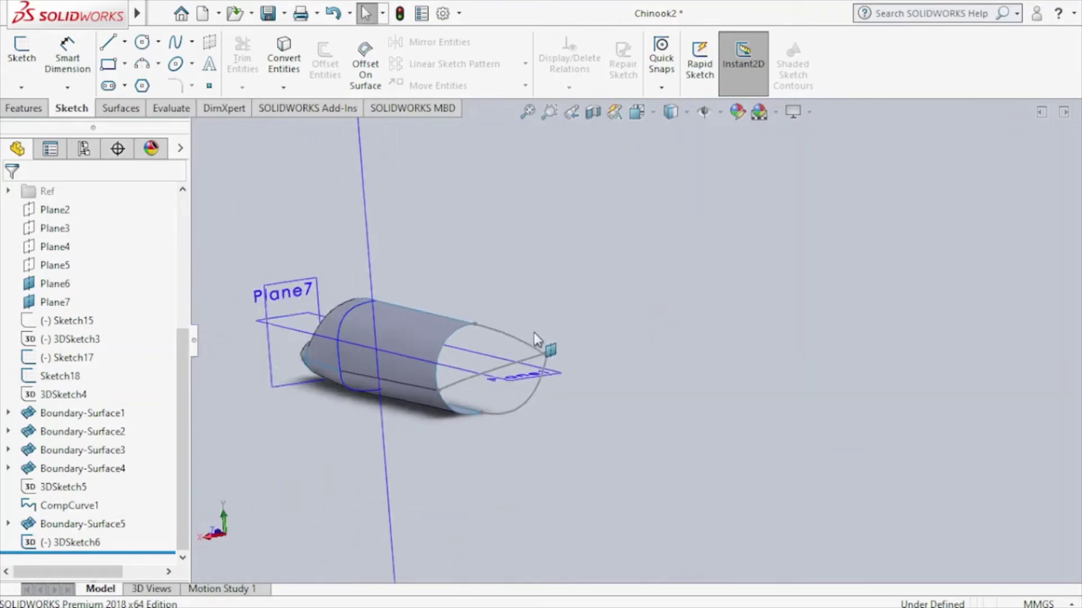
{"action": "mouse_move", "coordinate": [546, 347]}
{"action": "middle_mouse_down"}
{"action": "mouse_move", "coordinate": [514, 381]}
{"action": "mouse_move", "coordinate": [536, 437]}
{"action": "mouse_move", "coordinate": [584, 345]}
{"action": "mouse_move", "coordinate": [665, 393]}
{"action": "mouse_move", "coordinate": [634, 410]}
{"action": "middle_mouse_up"}
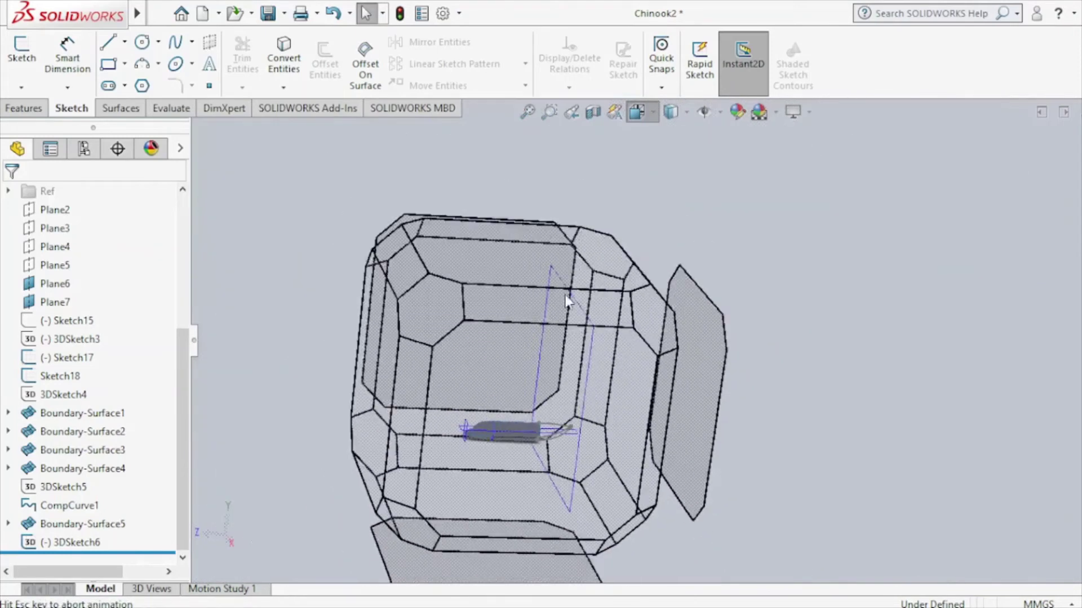
{"action": "left_click", "coordinate": [525, 413]}
{"action": "scroll", "coordinate": [783, 361], "scroll_direction": "down", "scroll_amount": 2}
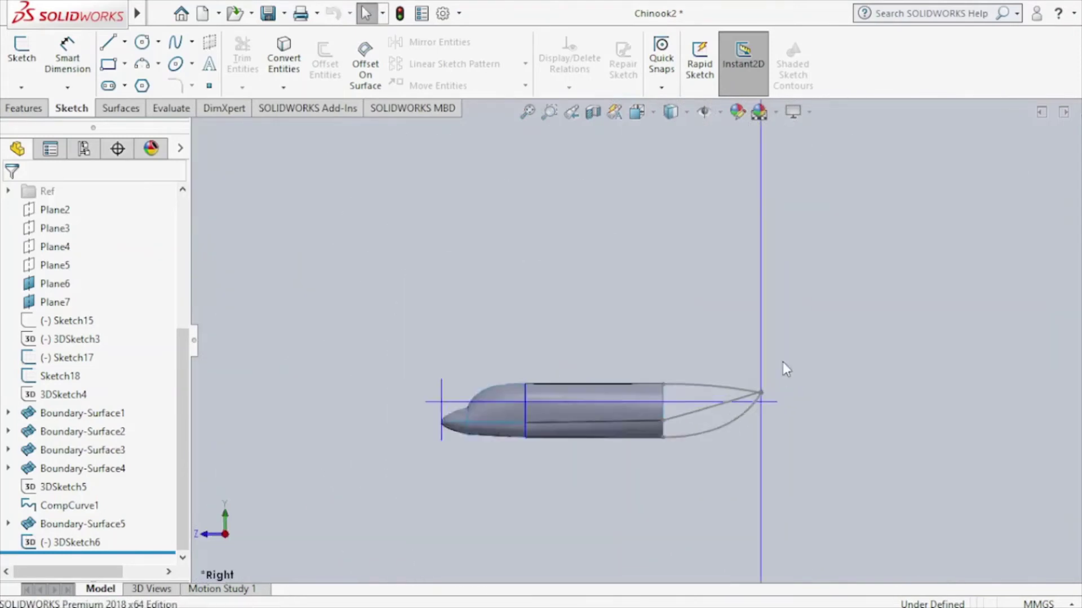
{"action": "scroll", "coordinate": [718, 405], "scroll_direction": "down", "scroll_amount": 3}
{"action": "scroll", "coordinate": [718, 406], "scroll_direction": "down", "scroll_amount": 2}
{"action": "scroll", "coordinate": [708, 405], "scroll_direction": "down", "scroll_amount": 2}
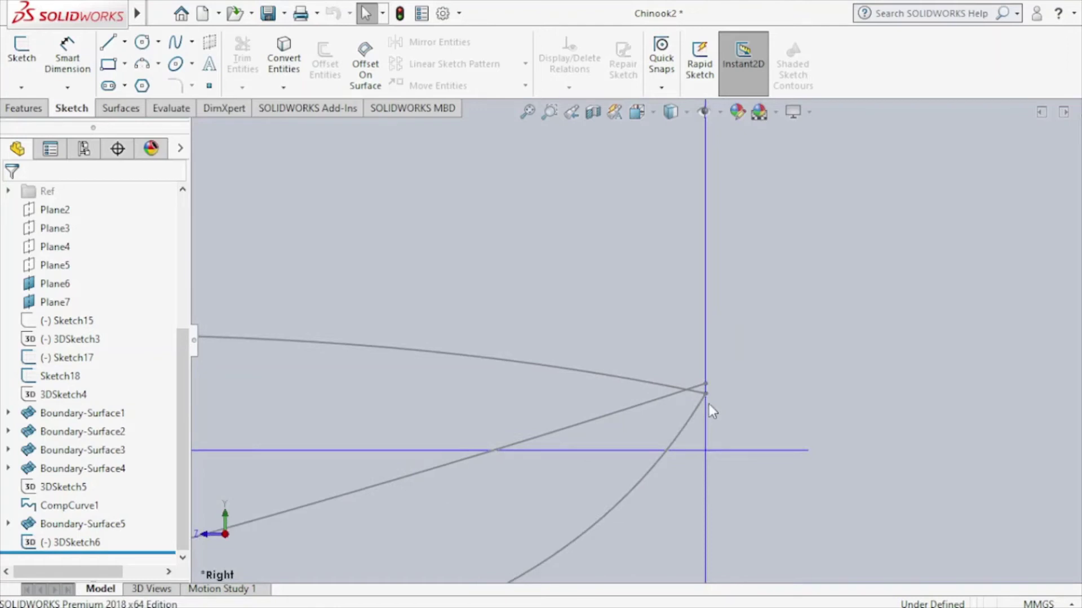
{"action": "scroll", "coordinate": [722, 394], "scroll_direction": "up", "scroll_amount": 3}
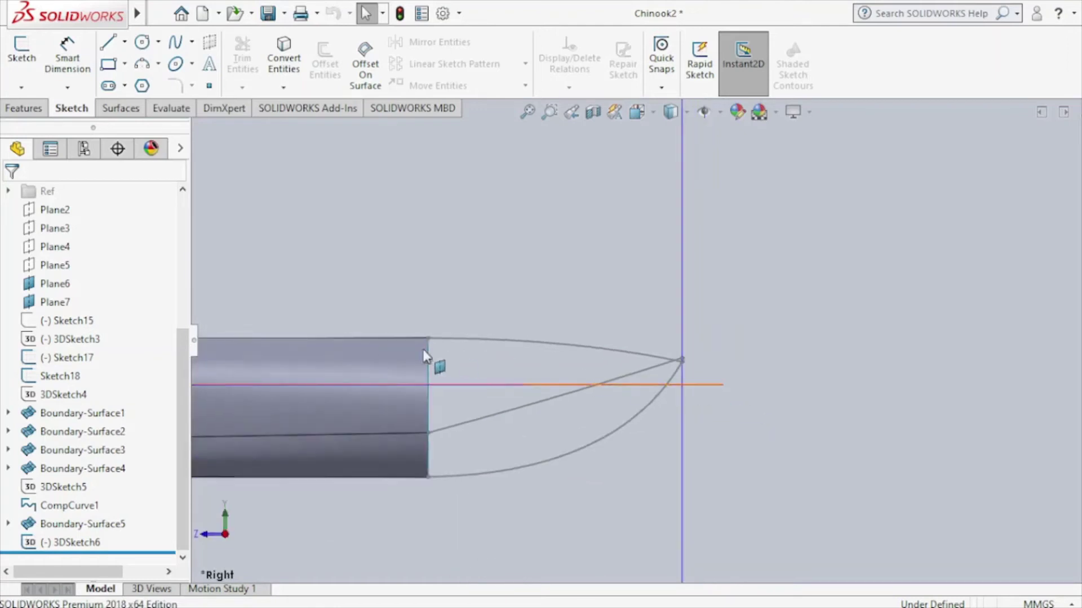
{"action": "left_click_drag", "start_coordinate": [182, 360], "coordinate": [191, 201]}
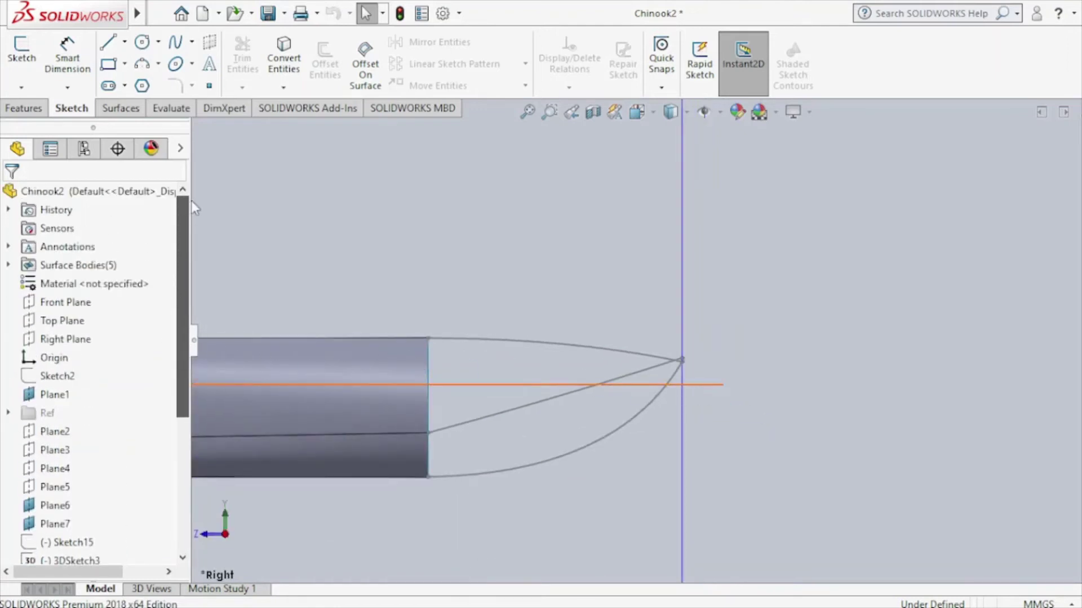
Start a Right Plane sketch holding a copy of Sketch17's upper tail curve, without its On Edge relation.
{"action": "left_click", "coordinate": [84, 339]}
{"action": "left_click", "coordinate": [95, 311]}
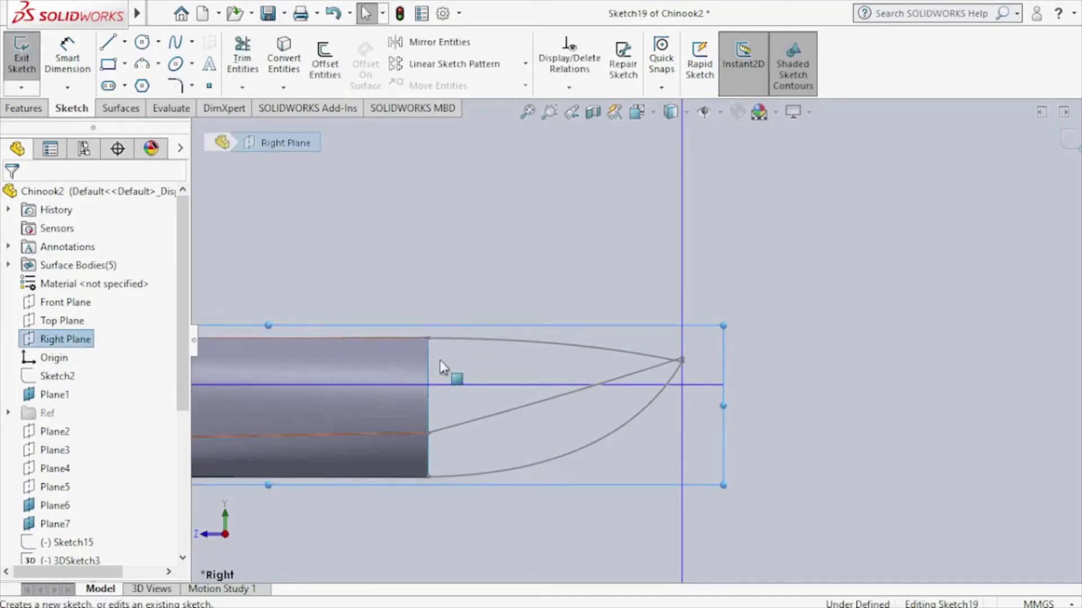
{"action": "left_click", "coordinate": [443, 340]}
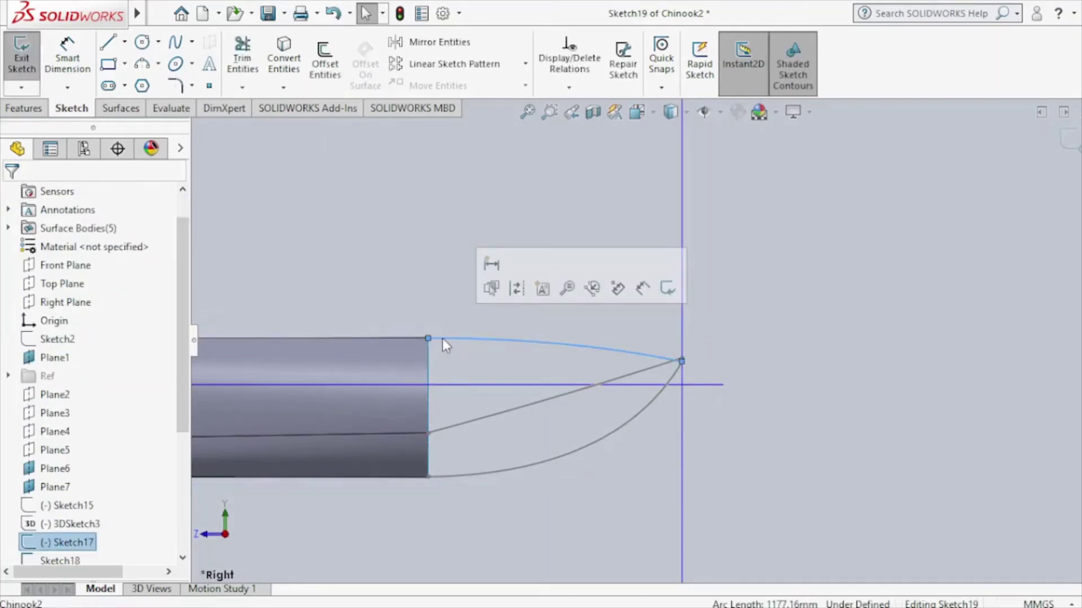
{"action": "left_click", "coordinate": [300, 60]}
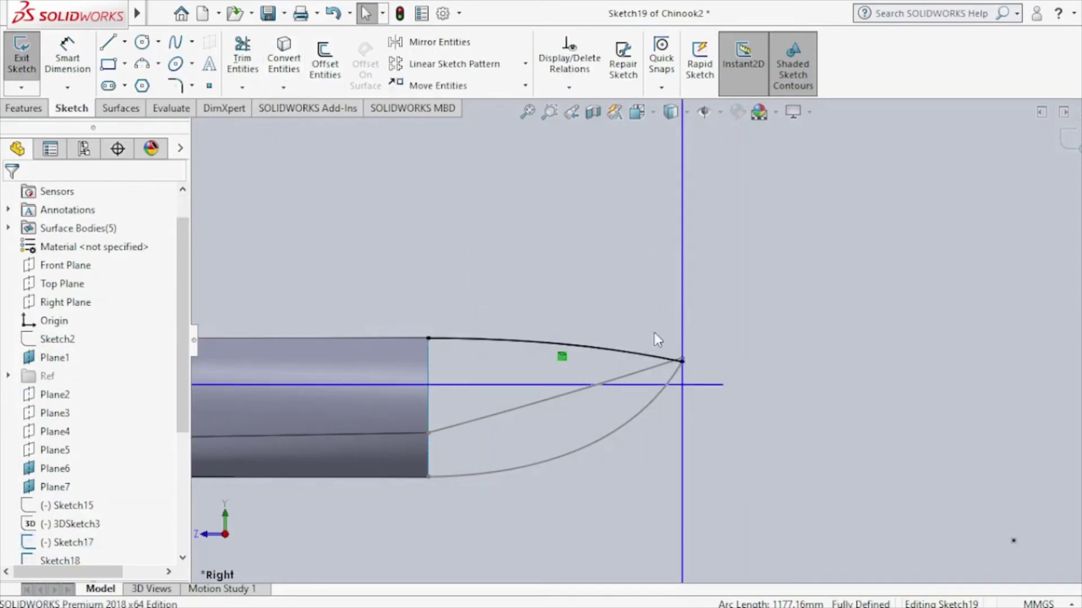
{"action": "left_click", "coordinate": [657, 361]}
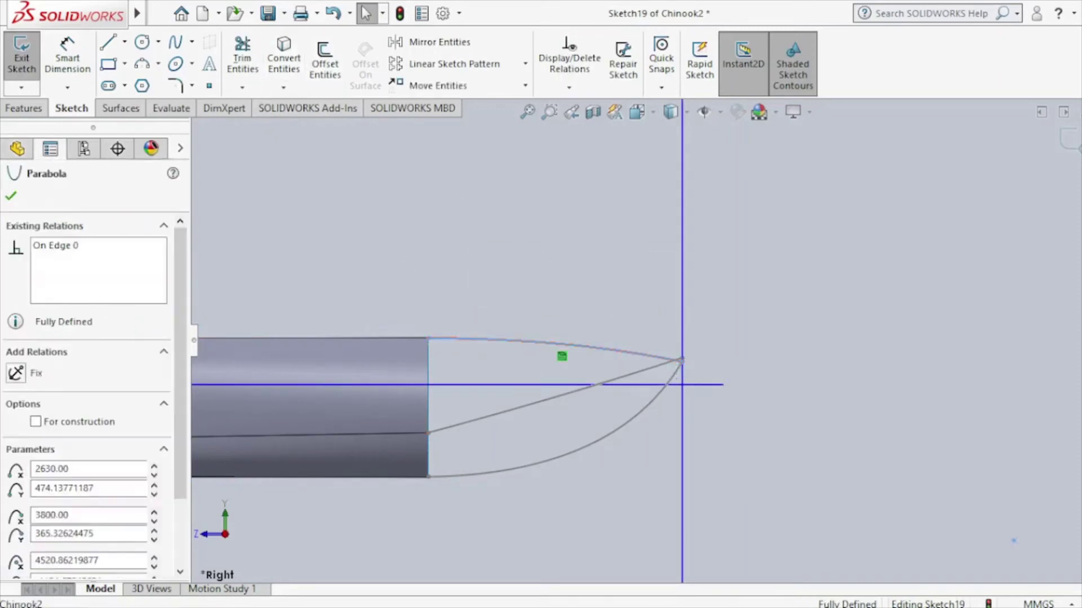
{"action": "right_click", "coordinate": [73, 251]}
{"action": "left_click", "coordinate": [97, 255]}
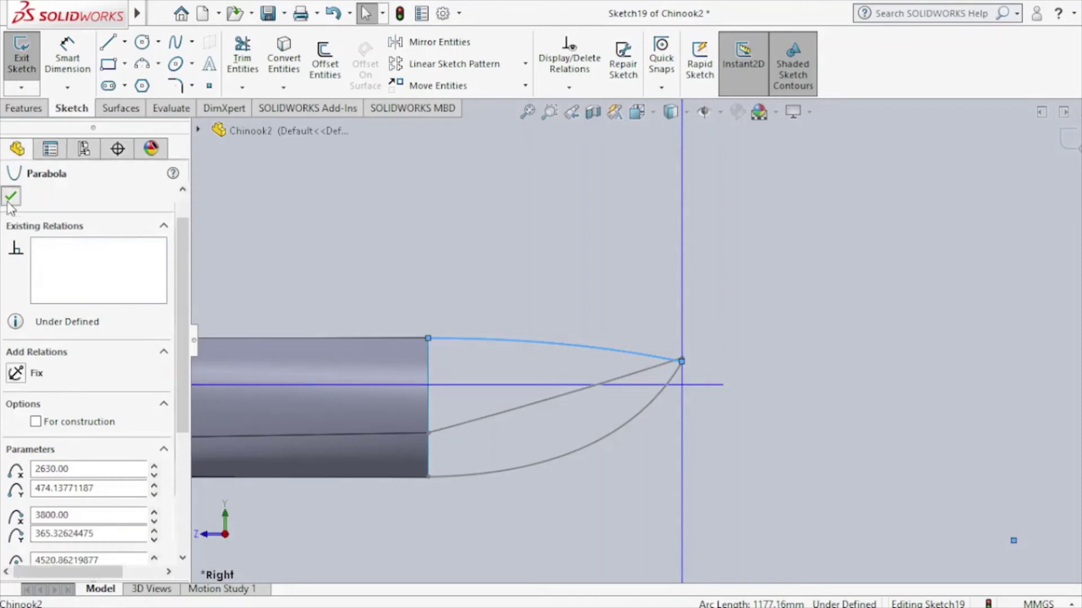
{"action": "left_click", "coordinate": [10, 196]}
Make the copied curve's tip coincident with the 3DSketch6 tip point and exit Sketch19.
{"action": "scroll", "coordinate": [690, 349], "scroll_direction": "down", "scroll_amount": 1}
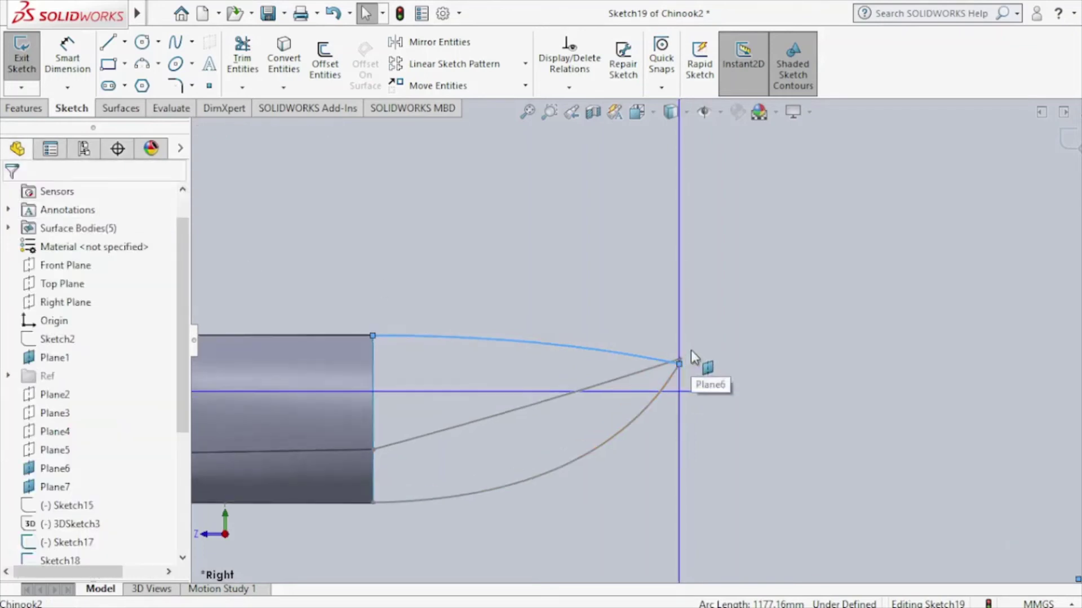
{"action": "scroll", "coordinate": [681, 367], "scroll_direction": "down", "scroll_amount": 2}
{"action": "left_click", "coordinate": [659, 378]}
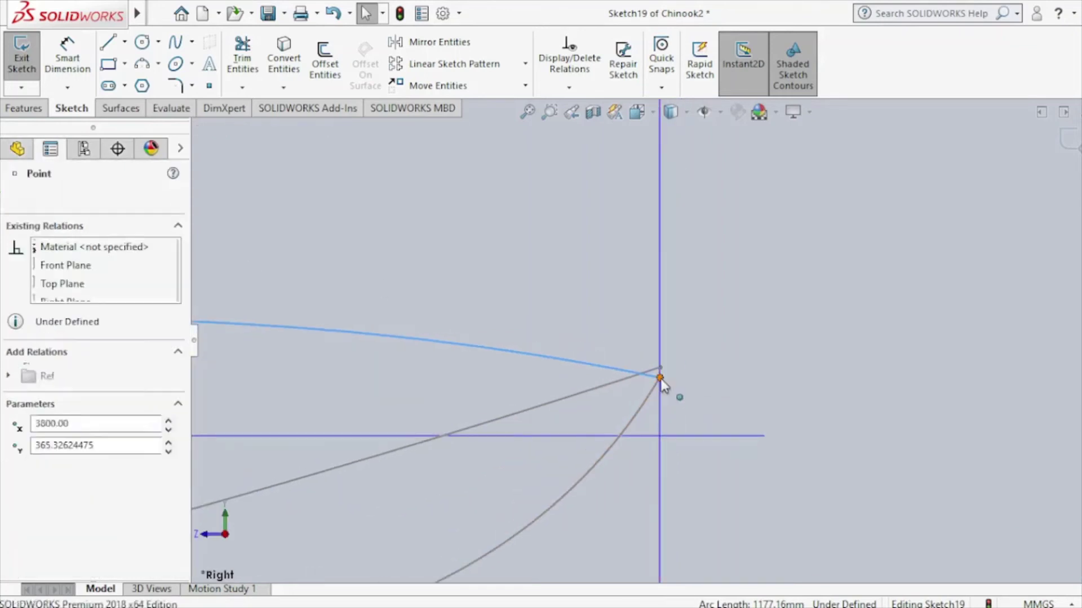
{"action": "left_click", "coordinate": [660, 368], "text": "ctrl"}
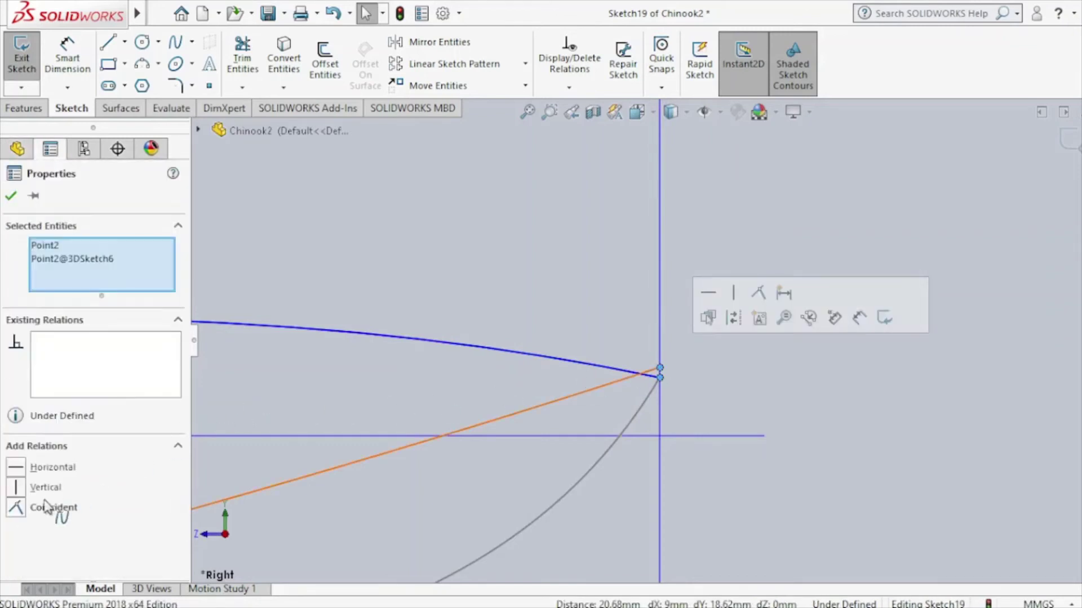
{"action": "left_click", "coordinate": [17, 509]}
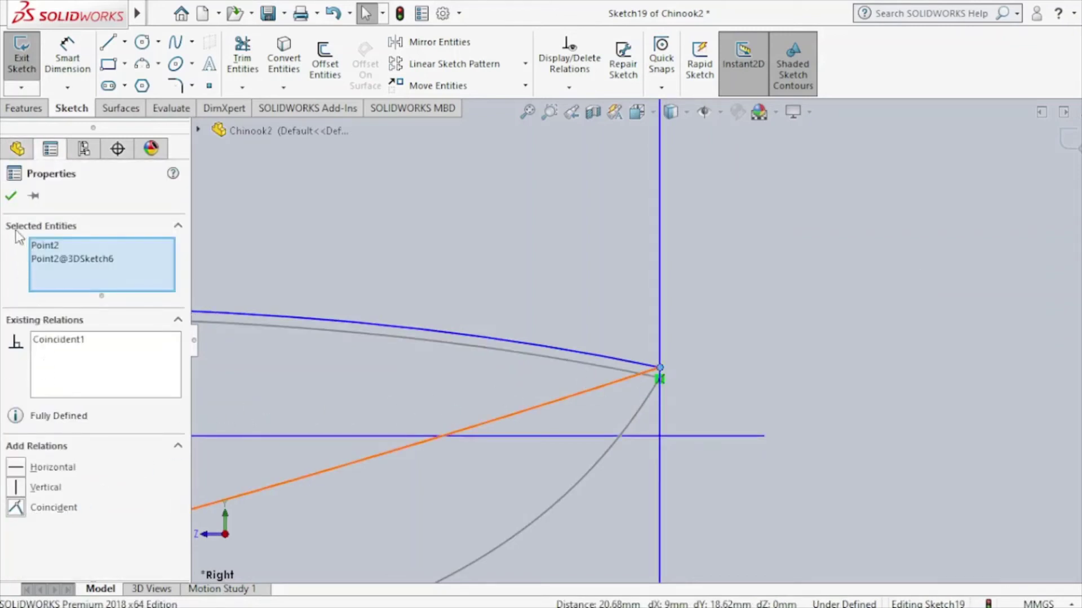
{"action": "left_click", "coordinate": [12, 204]}
{"action": "left_click", "coordinate": [1073, 147]}
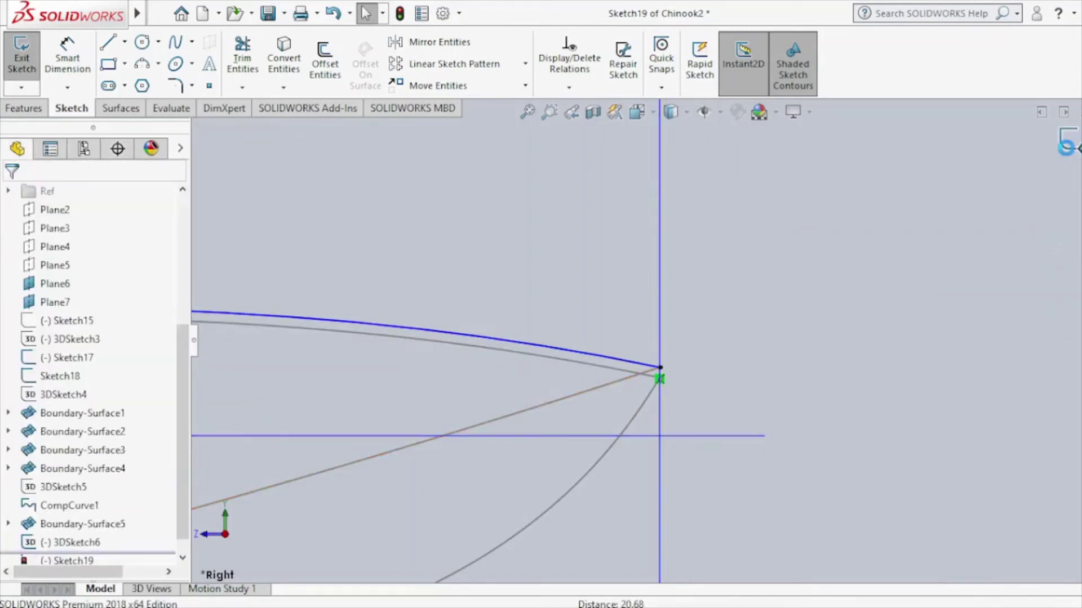
Open Sketch17 and leave it unchanged, then reselect the Right Plane.
{"action": "double_click", "coordinate": [570, 364]}
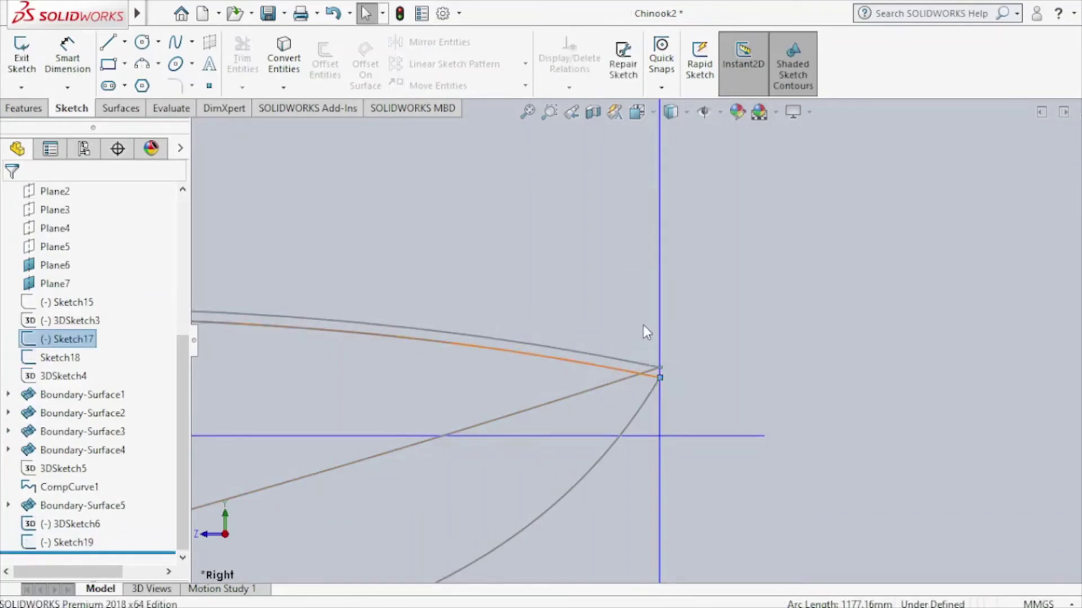
{"action": "key", "text": "ctrl+b"}
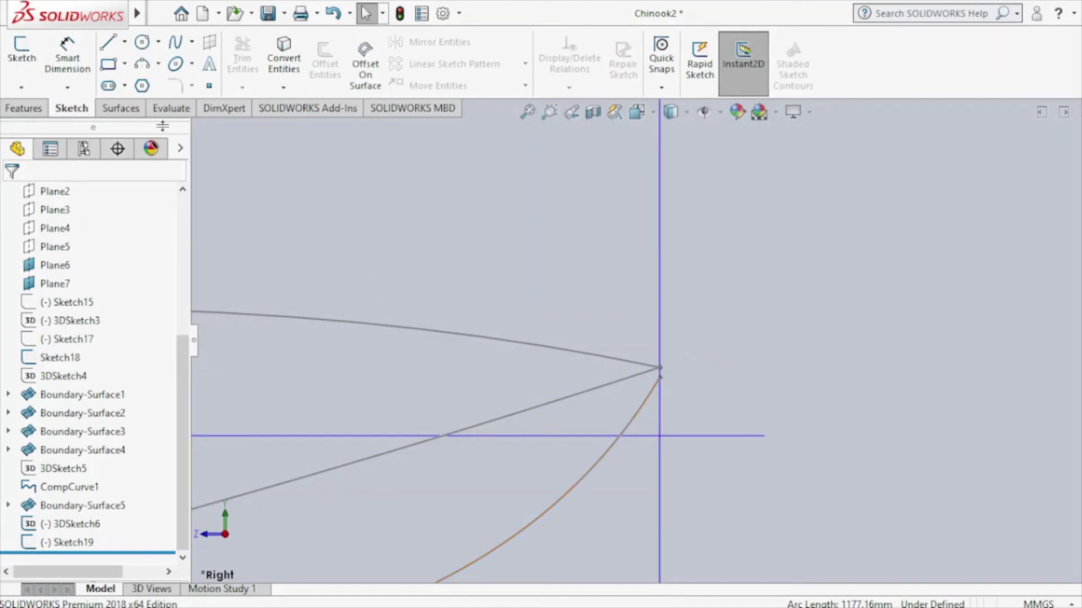
{"action": "left_click_drag", "start_coordinate": [180, 365], "coordinate": [180, 224]}
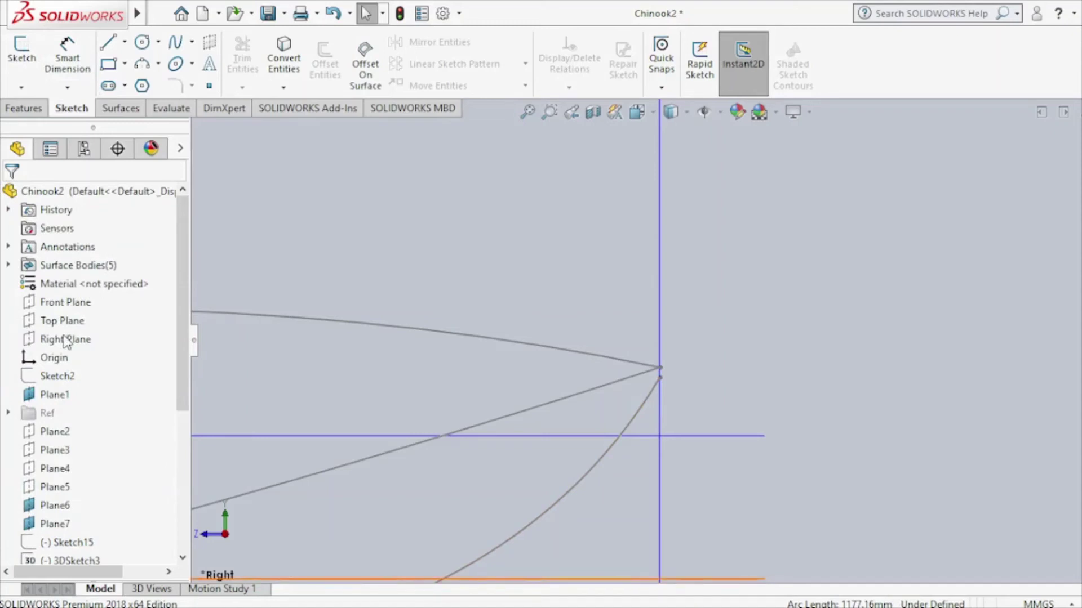
{"action": "left_click", "coordinate": [66, 342]}
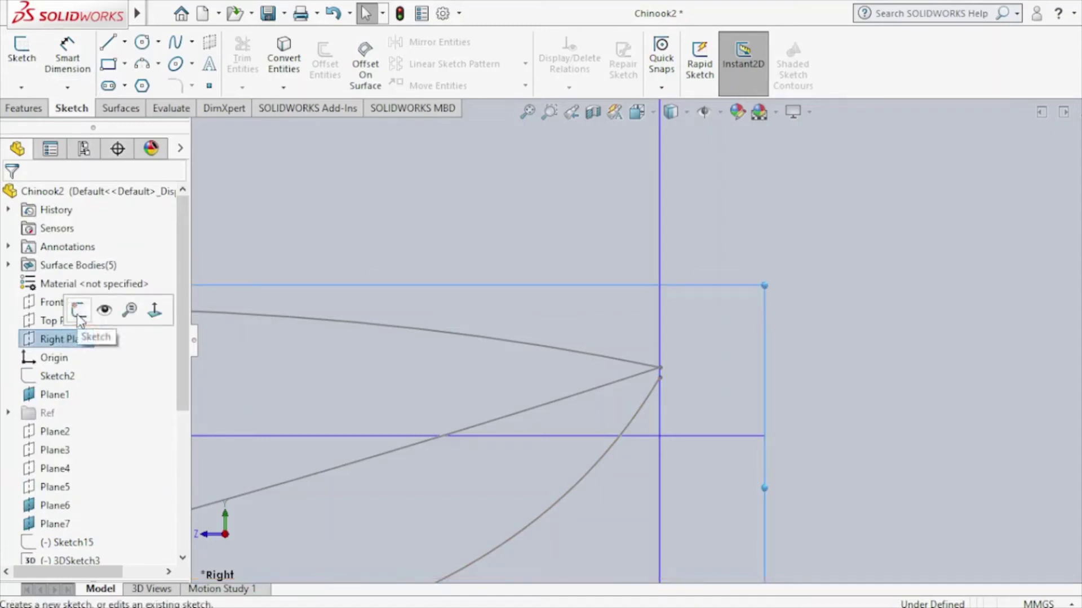
Sketch on the Right Plane, converting Sketch18's lower tail curve and deleting its On Edge relation.
{"action": "left_click", "coordinate": [79, 313]}
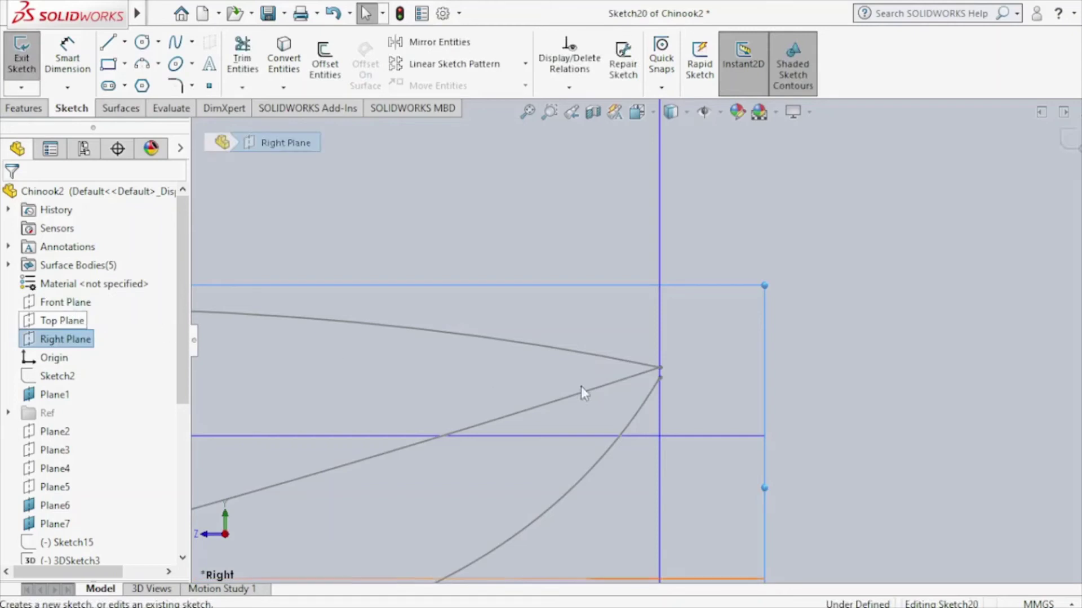
{"action": "left_click", "coordinate": [643, 404]}
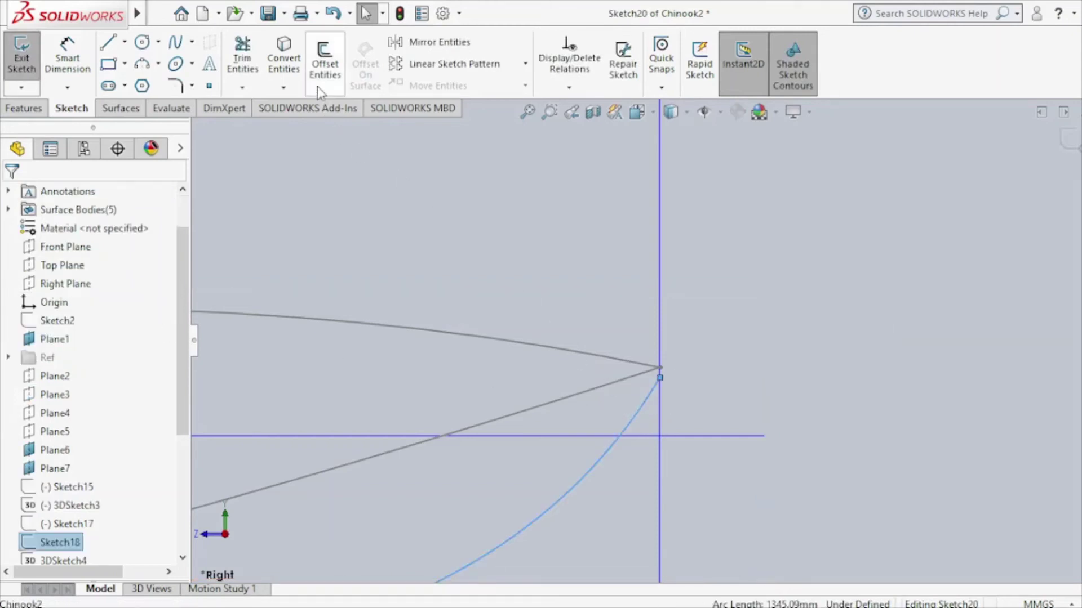
{"action": "left_click", "coordinate": [283, 60]}
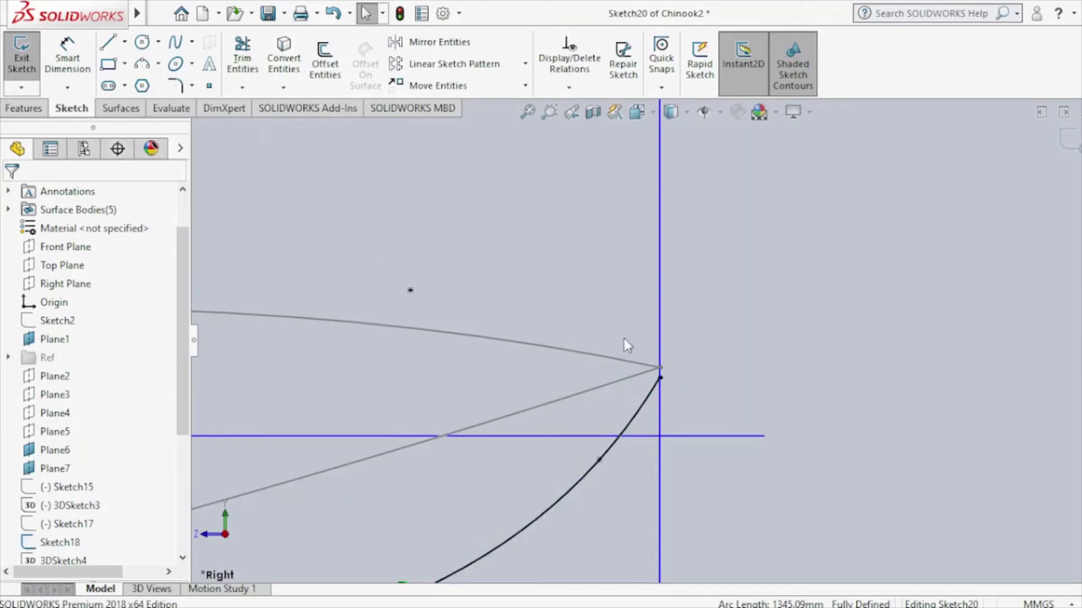
{"action": "left_click", "coordinate": [321, 362]}
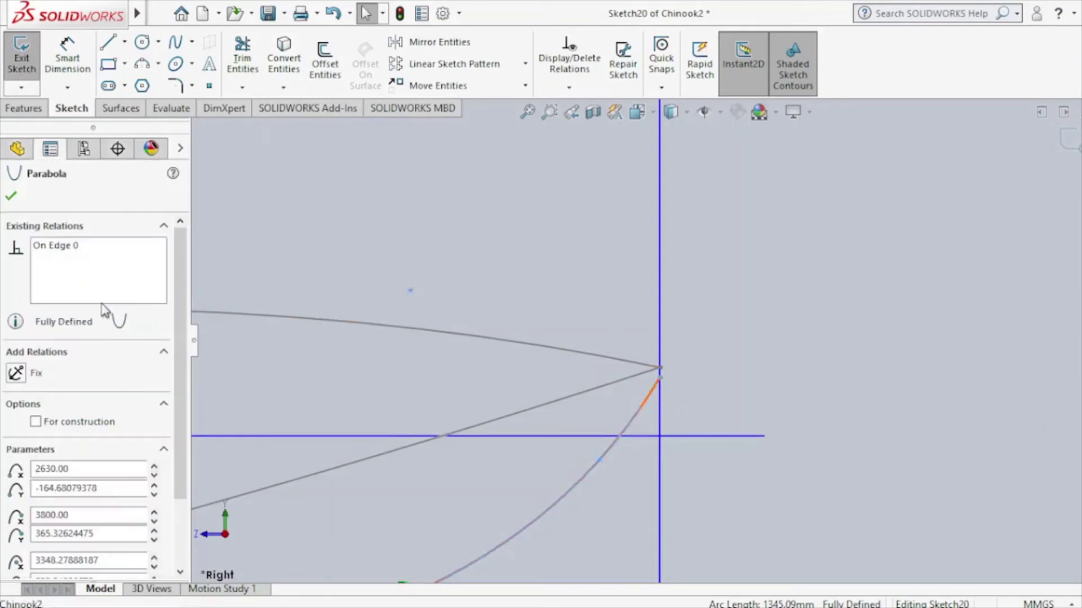
{"action": "right_click", "coordinate": [82, 252]}
{"action": "left_click", "coordinate": [95, 260]}
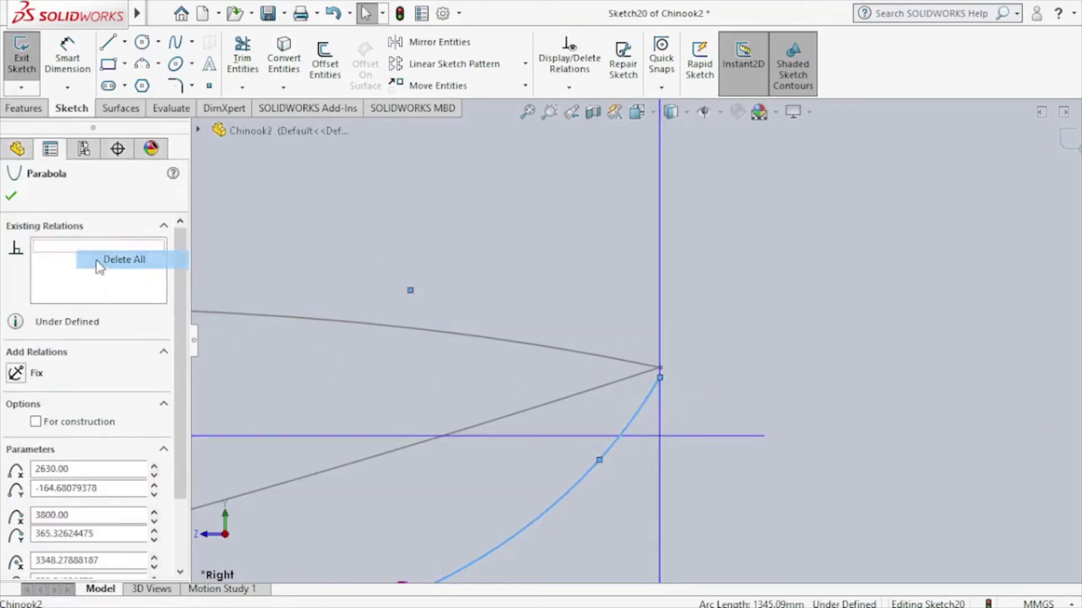
{"action": "left_click", "coordinate": [11, 198]}
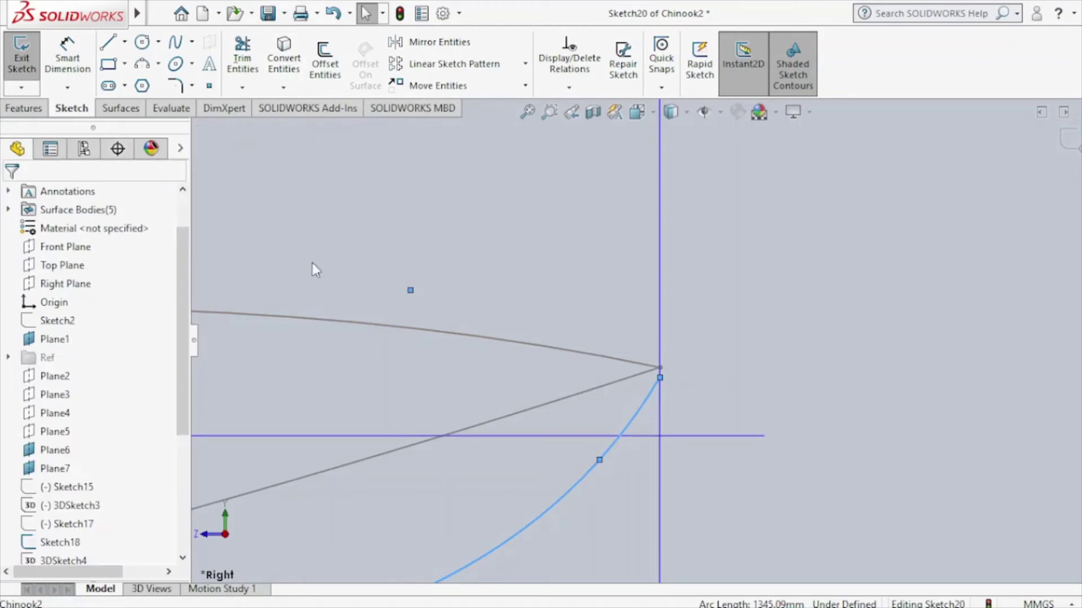
Make the curve's upper endpoint coincident with the 3DSketch6 tail tip and exit Sketch20.
{"action": "left_click", "coordinate": [661, 377]}
{"action": "left_click", "coordinate": [660, 367], "text": "ctrl"}
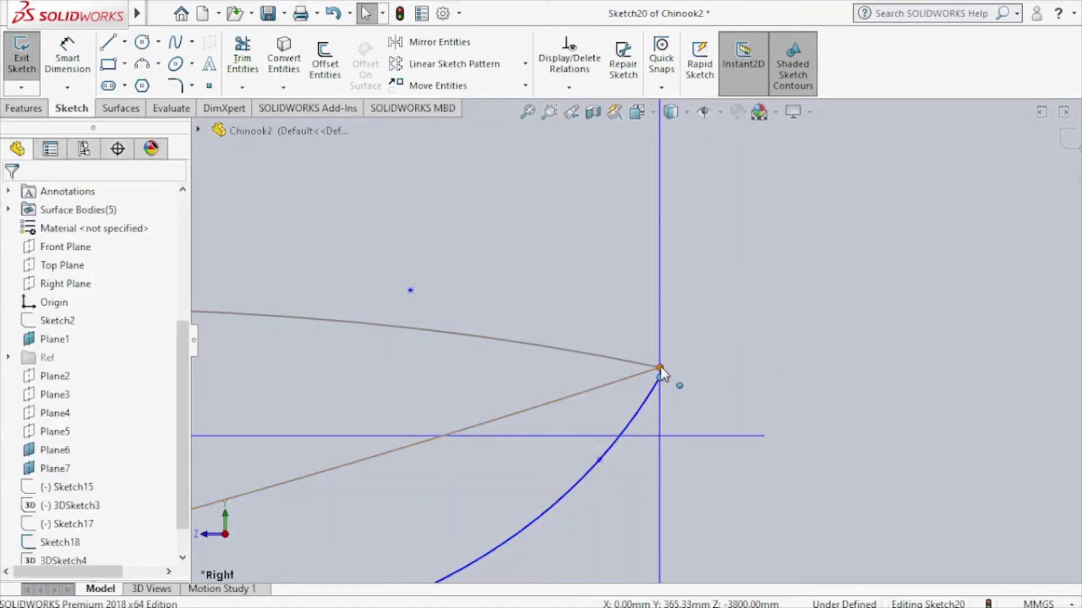
{"action": "left_click", "coordinate": [16, 508]}
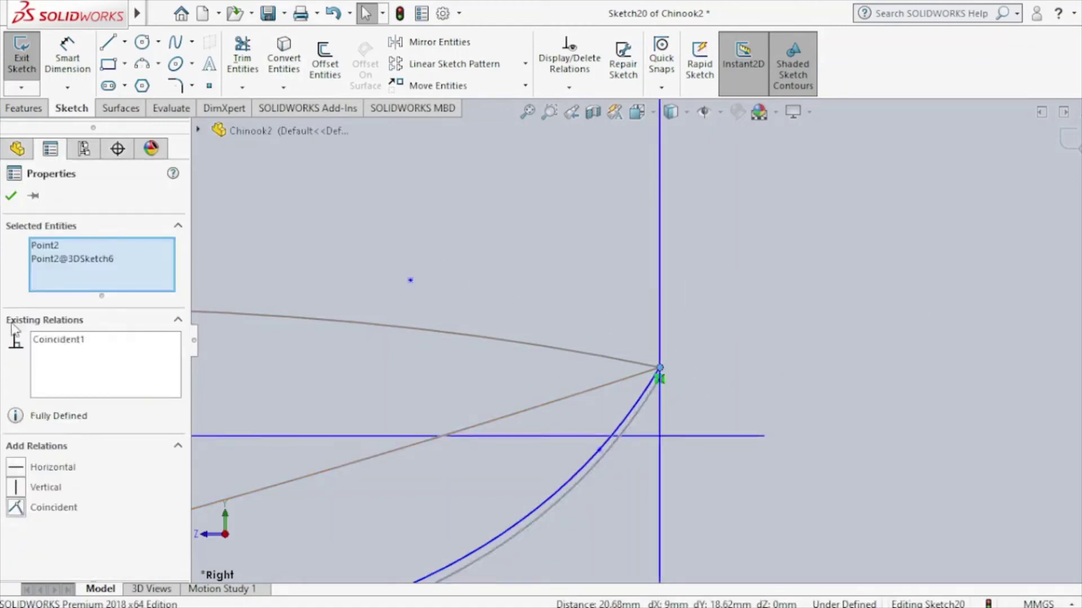
{"action": "left_click", "coordinate": [11, 197]}
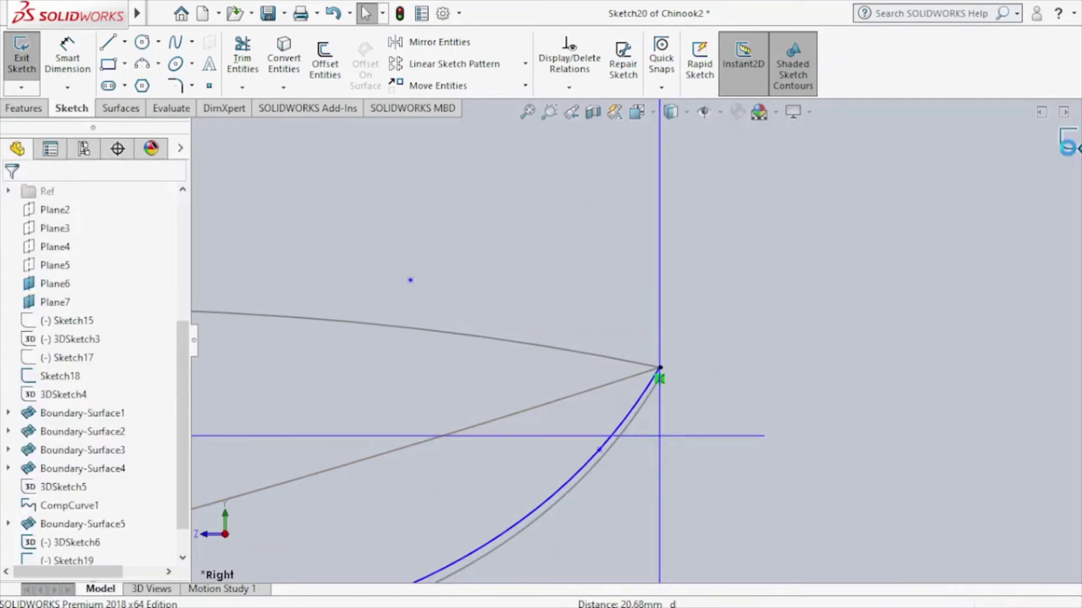
{"action": "left_click", "coordinate": [637, 419]}
{"action": "left_click", "coordinate": [687, 370]}
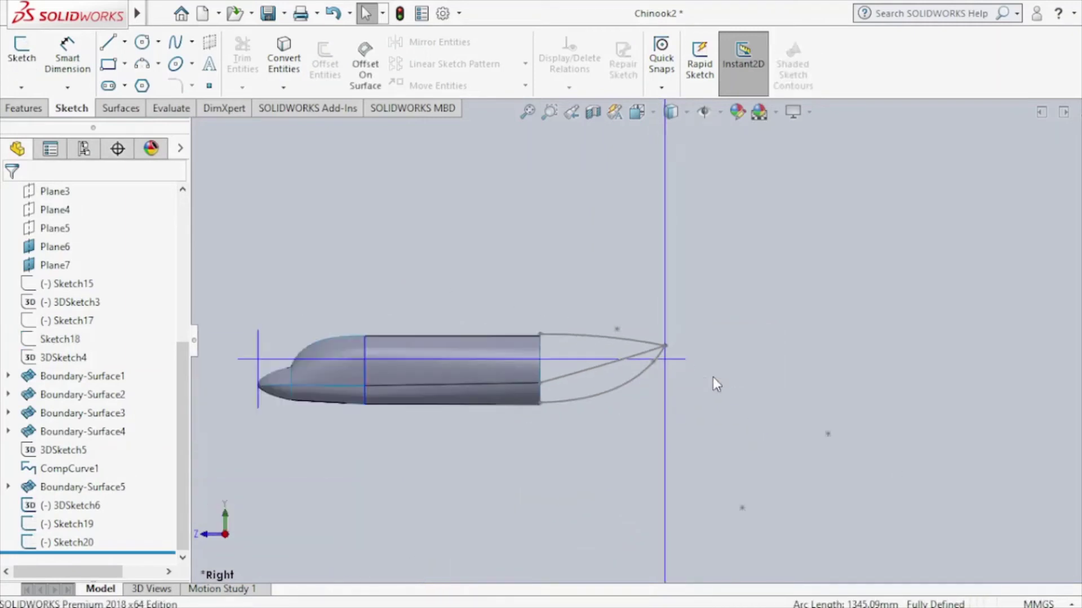
{"action": "scroll", "coordinate": [549, 324], "scroll_direction": "down", "scroll_amount": 4}
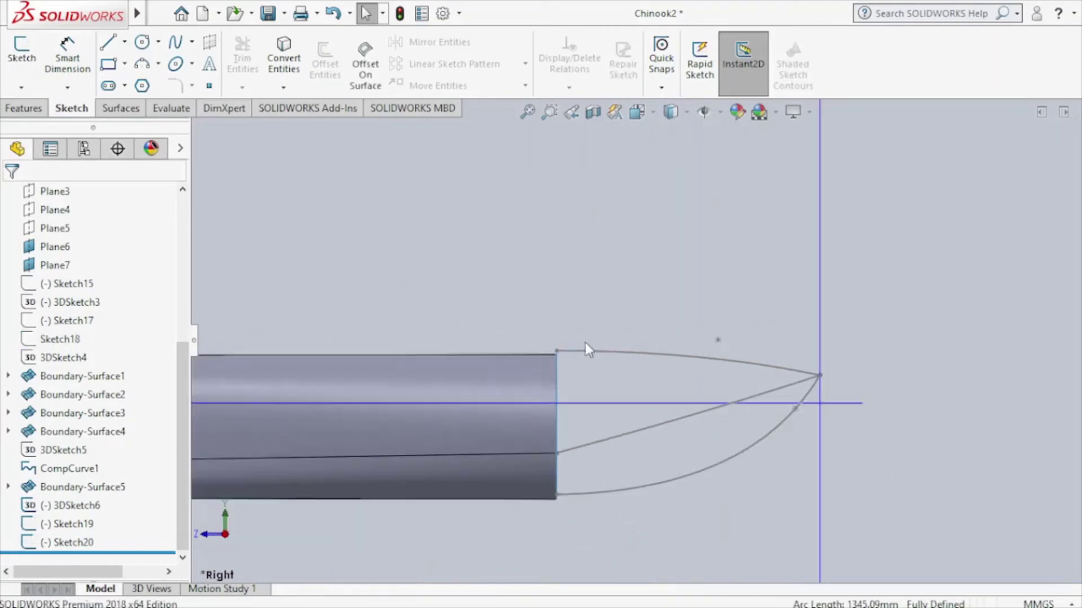
Make Sketch19's upper tail curve front endpoint coincident with the mid-body's top corner vertex.
{"action": "left_click", "coordinate": [626, 356]}
{"action": "left_click", "coordinate": [675, 280]}
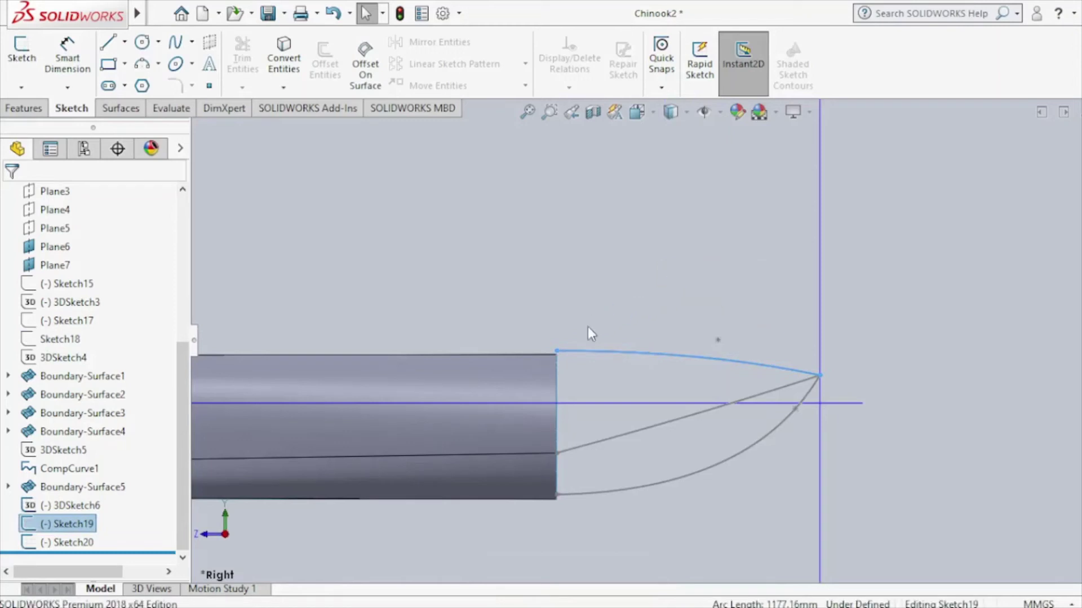
{"action": "left_click", "coordinate": [558, 351]}
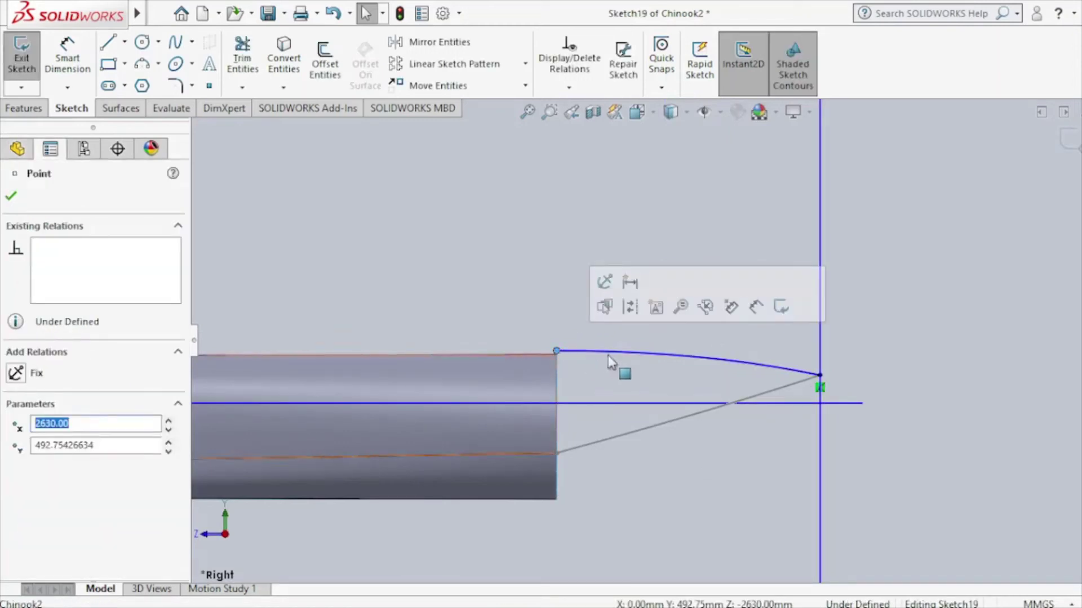
{"action": "scroll", "coordinate": [608, 354], "scroll_direction": "down", "scroll_amount": 2}
{"action": "scroll", "coordinate": [609, 354], "scroll_direction": "down", "scroll_amount": 2}
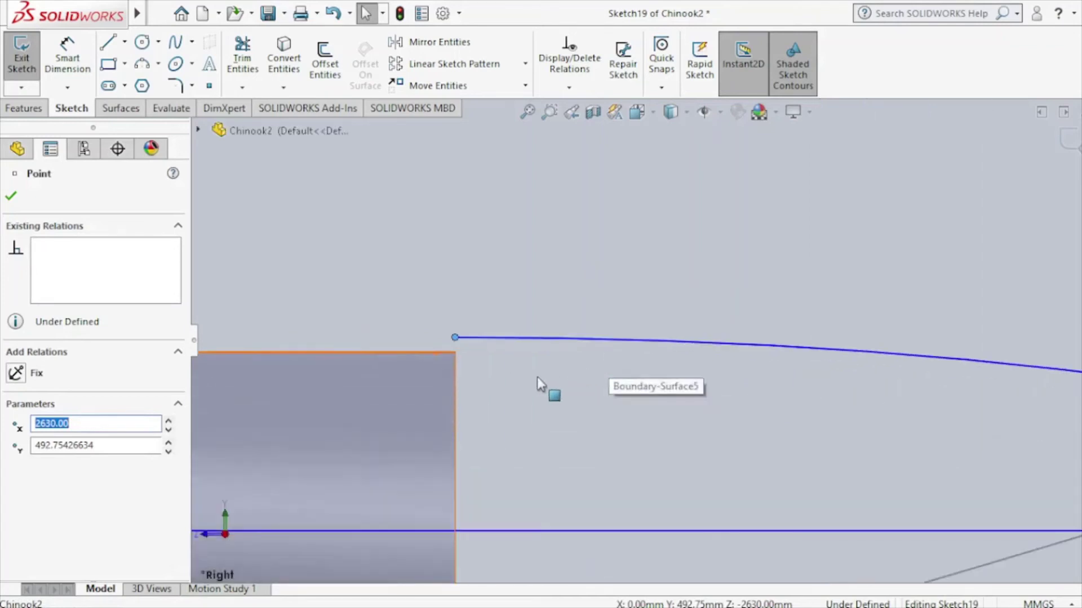
{"action": "left_click", "coordinate": [455, 351], "text": "ctrl"}
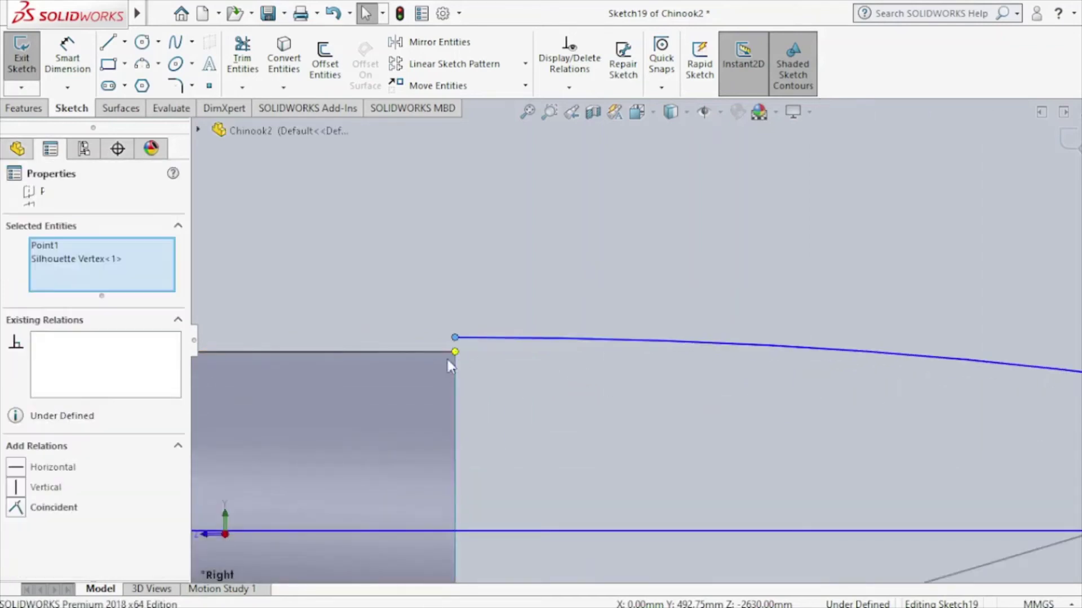
{"action": "left_click", "coordinate": [16, 507]}
{"action": "left_click", "coordinate": [11, 196]}
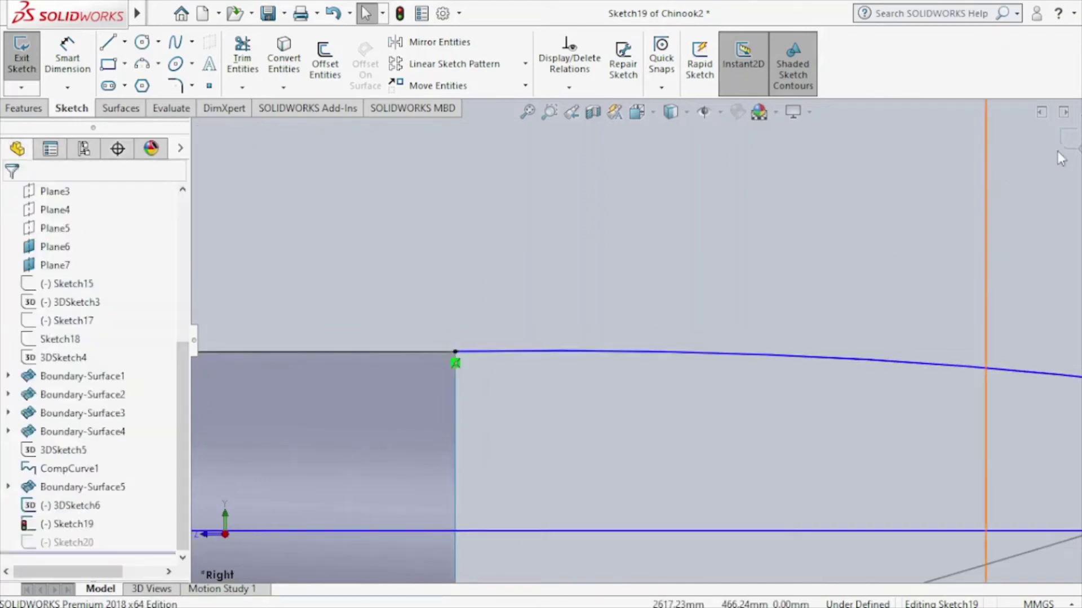
{"action": "key", "text": "ctrl+b"}
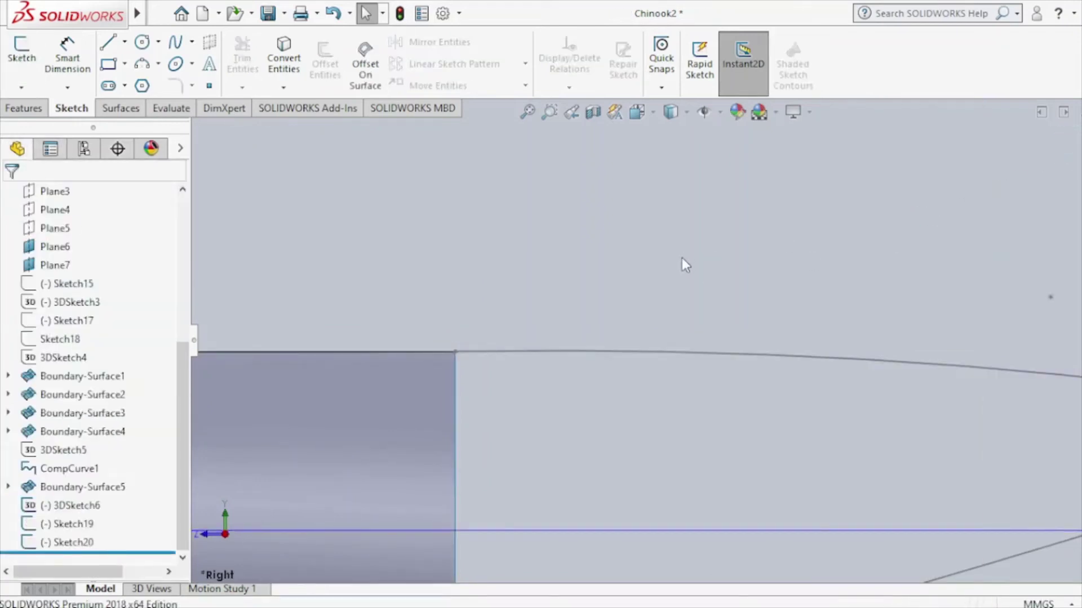
{"action": "scroll", "coordinate": [682, 258], "scroll_direction": "up", "scroll_amount": 5}
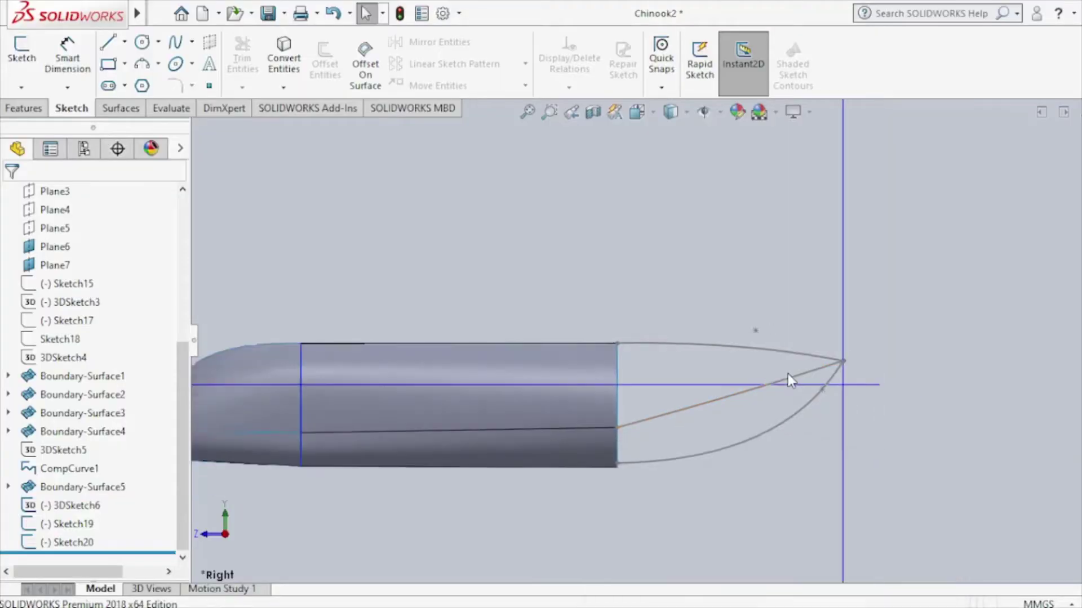
{"action": "mouse_move", "coordinate": [788, 374]}
{"action": "middle_mouse_down"}
{"action": "mouse_move", "coordinate": [822, 386]}
{"action": "mouse_move", "coordinate": [806, 423]}
{"action": "mouse_move", "coordinate": [779, 433]}
{"action": "middle_mouse_up"}
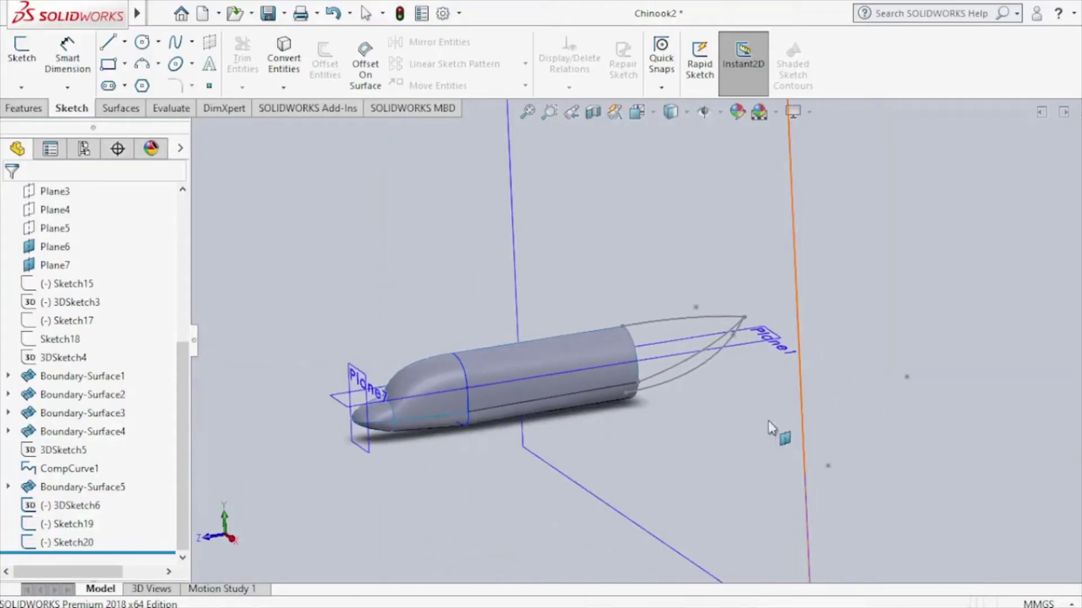
{"action": "left_click", "coordinate": [123, 109]}
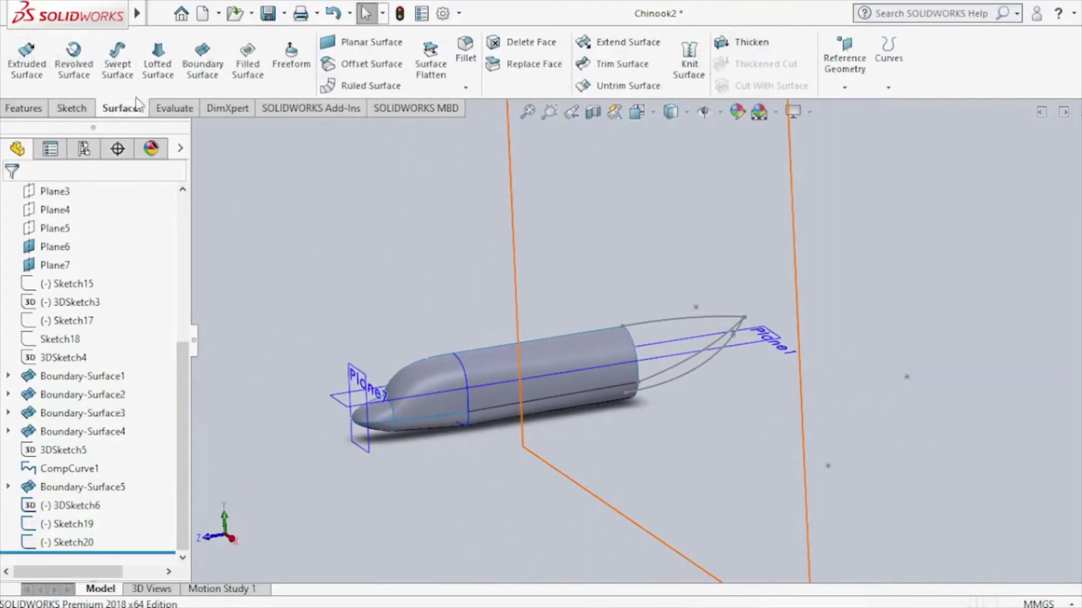
{"action": "left_click", "coordinate": [193, 85]}
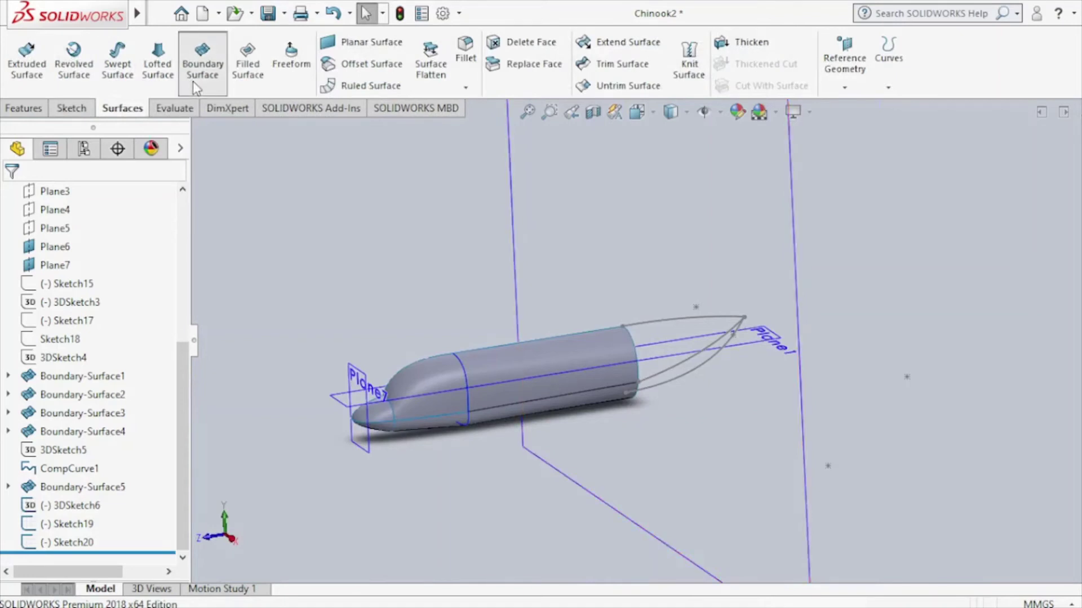
{"action": "left_click", "coordinate": [645, 332]}
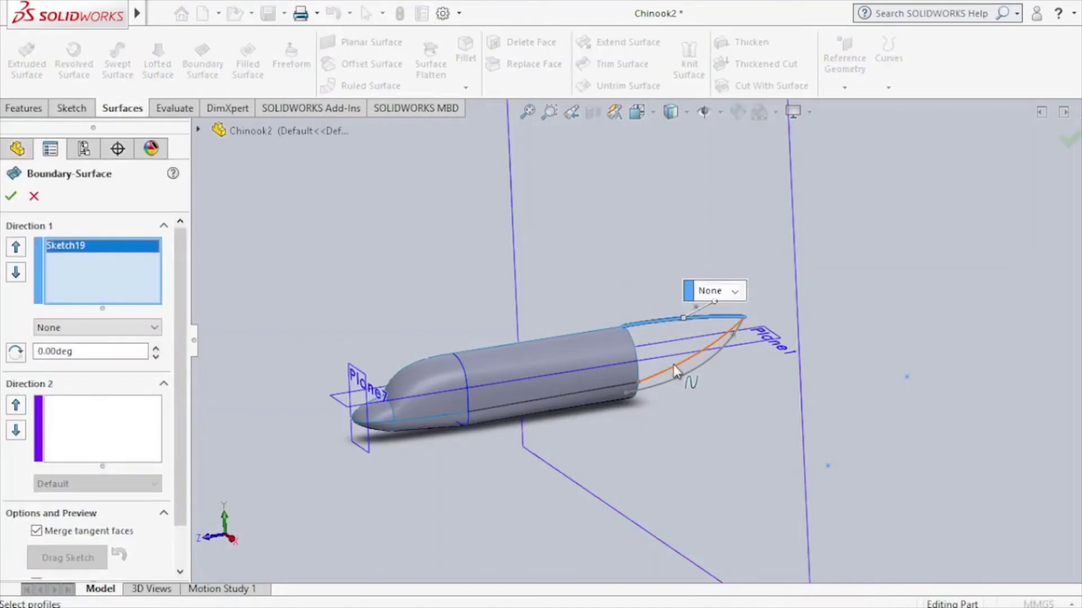
{"action": "left_click", "coordinate": [674, 368]}
{"action": "left_click", "coordinate": [131, 430]}
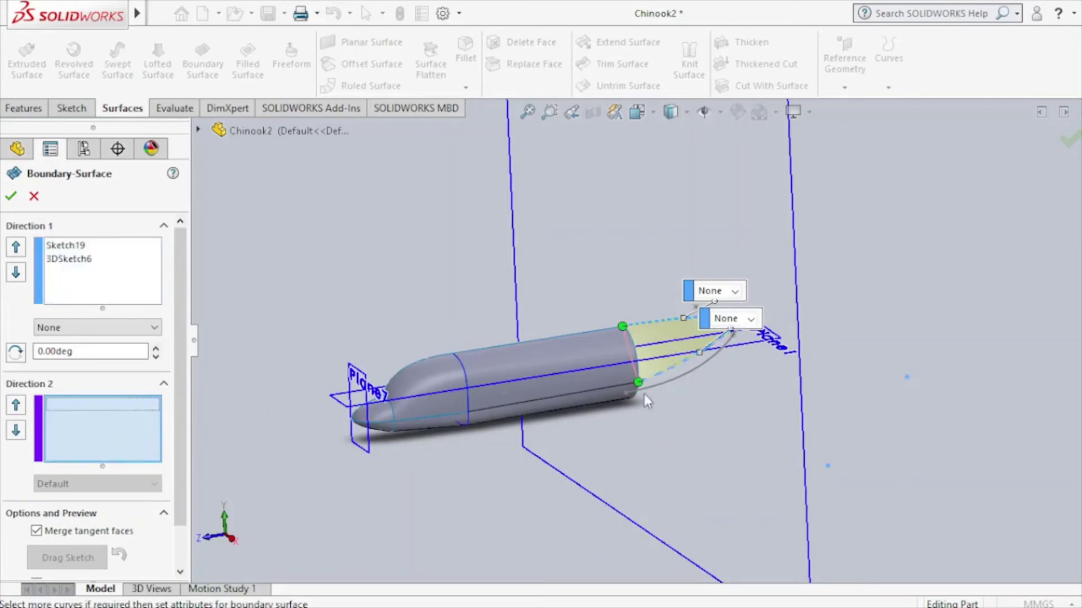
{"action": "left_click", "coordinate": [642, 372]}
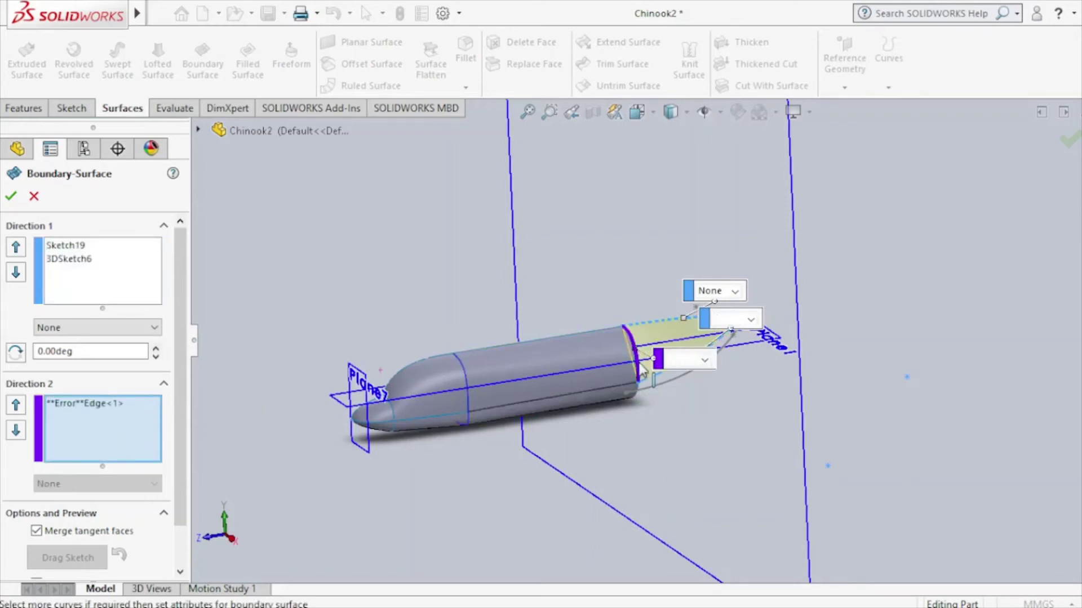
{"action": "left_click", "coordinate": [35, 197]}
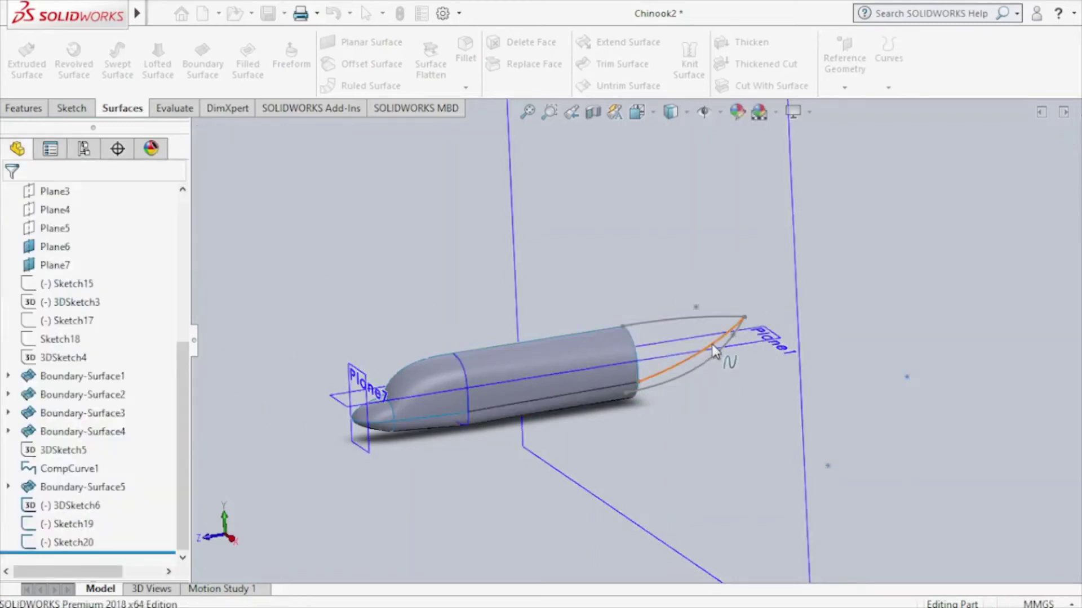
{"action": "scroll", "coordinate": [721, 361], "scroll_direction": "down", "scroll_amount": 3}
{"action": "scroll", "coordinate": [659, 368], "scroll_direction": "down", "scroll_amount": 2}
{"action": "mouse_move", "coordinate": [657, 367]}
{"action": "middle_mouse_down"}
{"action": "mouse_move", "coordinate": [575, 403]}
{"action": "mouse_move", "coordinate": [560, 349]}
{"action": "mouse_move", "coordinate": [481, 360]}
{"action": "mouse_move", "coordinate": [609, 352]}
{"action": "middle_mouse_up"}
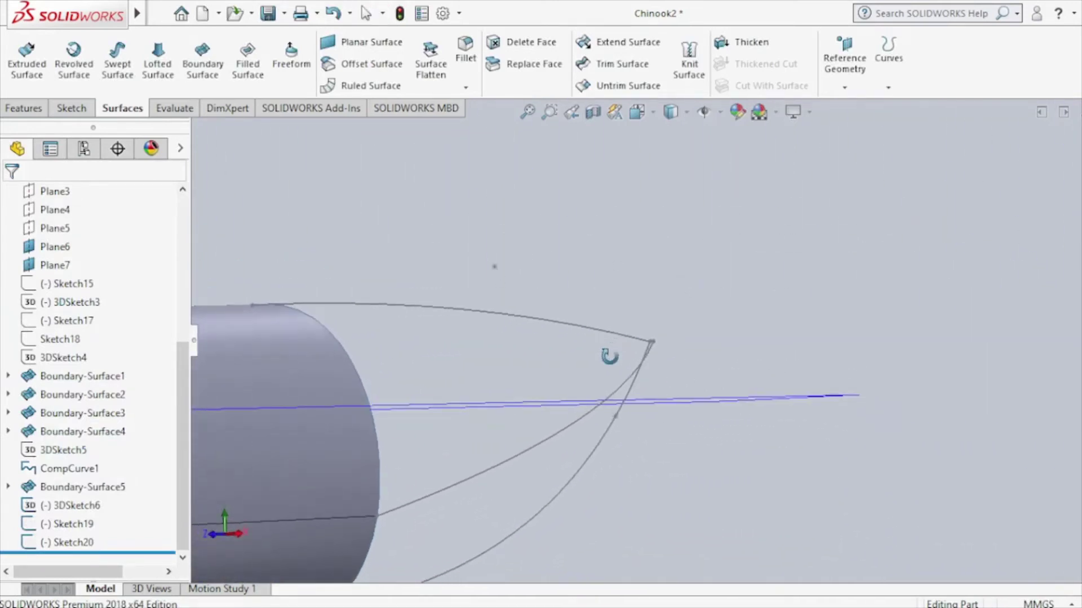
{"action": "scroll", "coordinate": [425, 489], "scroll_direction": "down", "scroll_amount": 3}
{"action": "mouse_move", "coordinate": [426, 491]}
{"action": "middle_mouse_down"}
{"action": "mouse_move", "coordinate": [514, 428]}
{"action": "mouse_move", "coordinate": [532, 428]}
{"action": "mouse_move", "coordinate": [523, 400]}
{"action": "mouse_move", "coordinate": [471, 399]}
{"action": "mouse_move", "coordinate": [472, 425]}
{"action": "middle_mouse_up"}
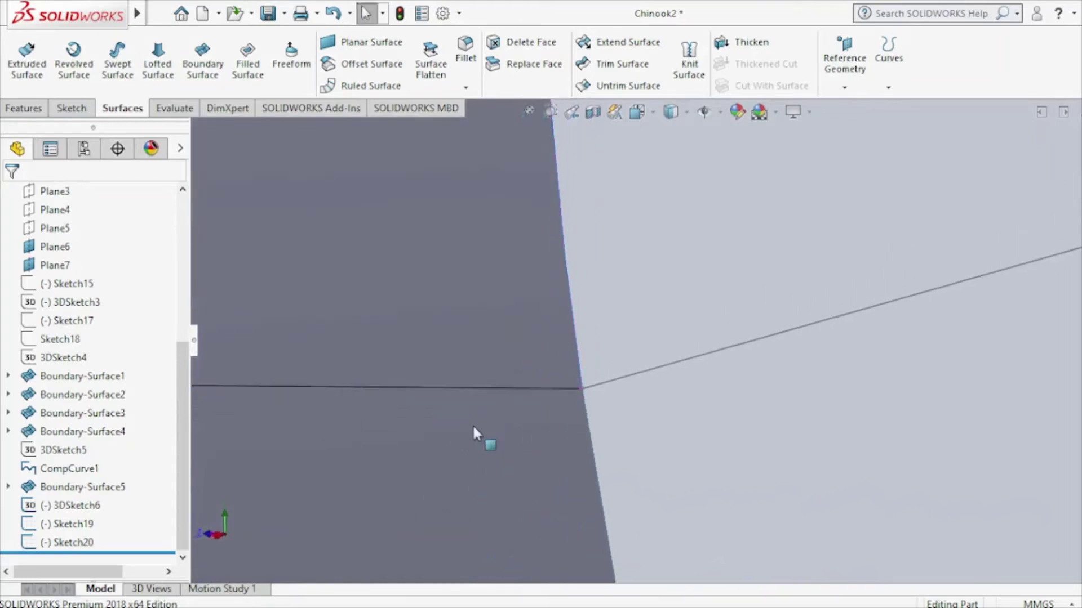
{"action": "scroll", "coordinate": [602, 387], "scroll_direction": "up", "scroll_amount": 2}
{"action": "scroll", "coordinate": [603, 388], "scroll_direction": "up", "scroll_amount": 2}
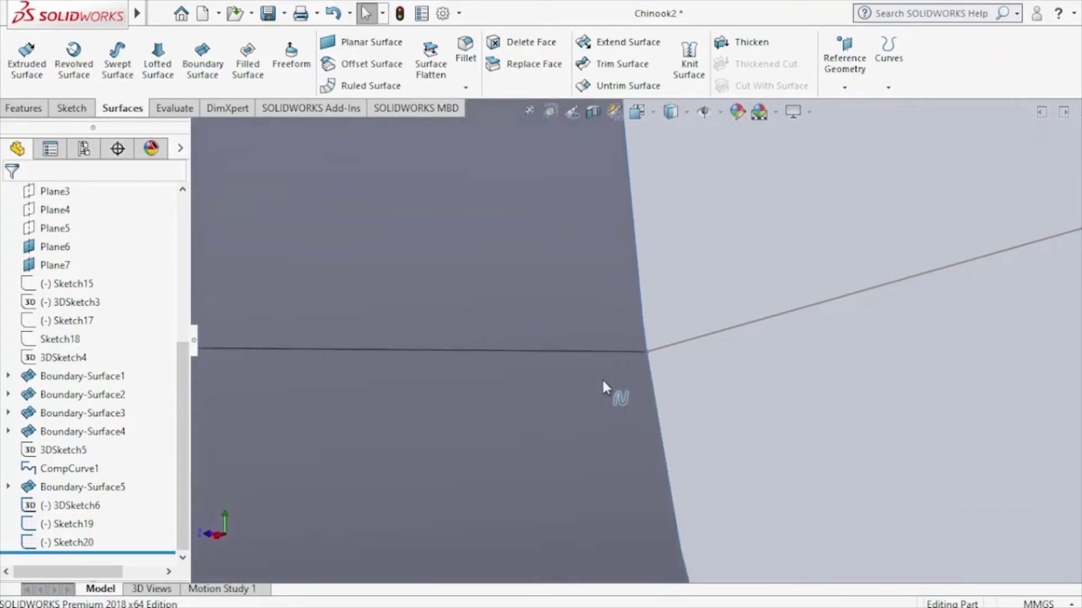
{"action": "scroll", "coordinate": [603, 388], "scroll_direction": "up", "scroll_amount": 2}
{"action": "scroll", "coordinate": [602, 382], "scroll_direction": "up", "scroll_amount": 2}
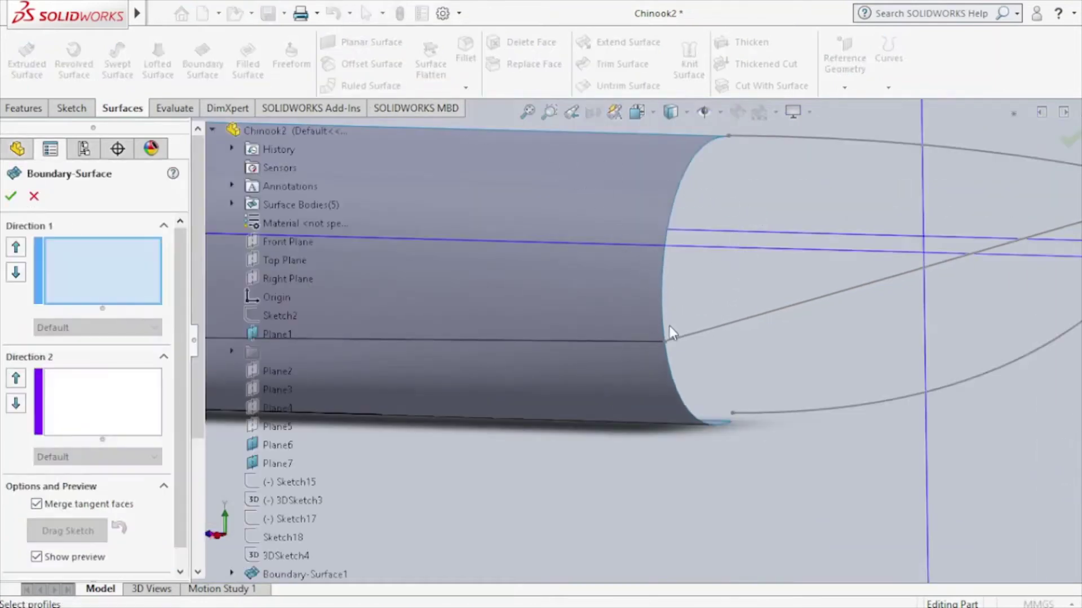
{"action": "left_click", "coordinate": [665, 326]}
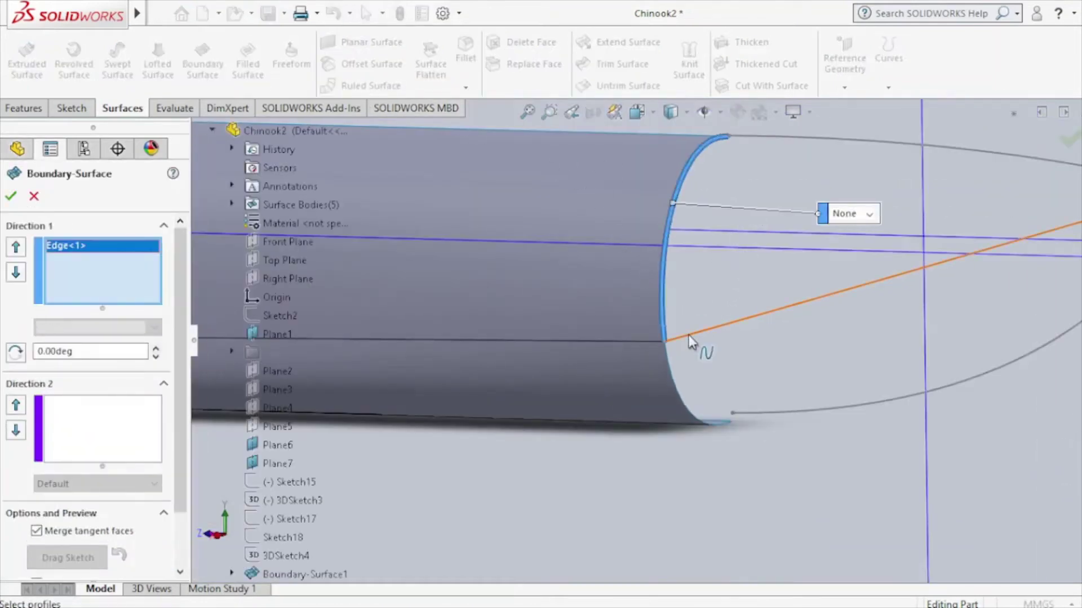
{"action": "left_click", "coordinate": [688, 335]}
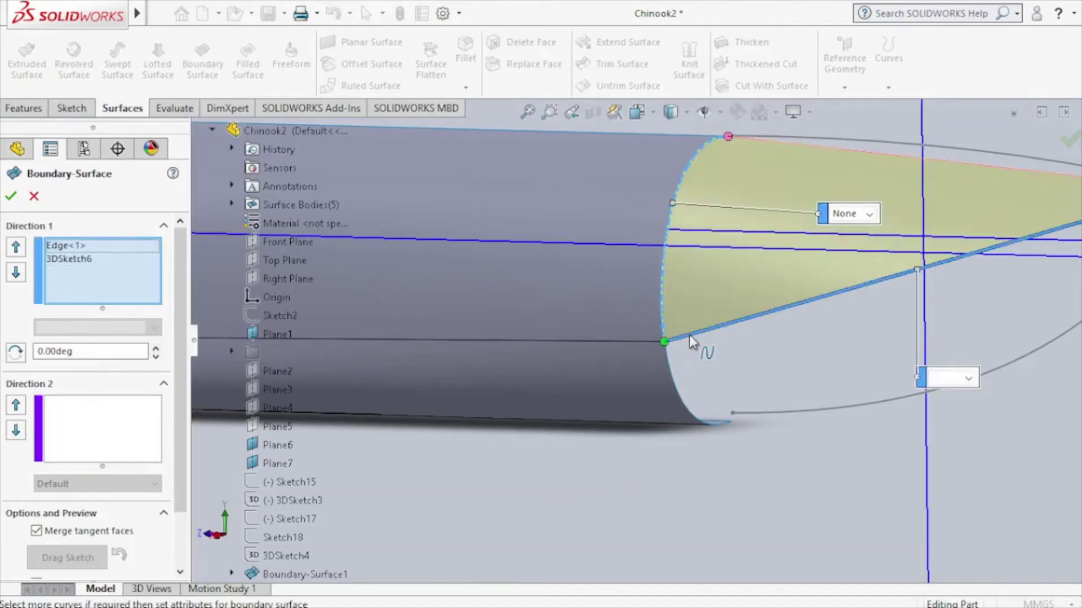
{"action": "left_click", "coordinate": [96, 425]}
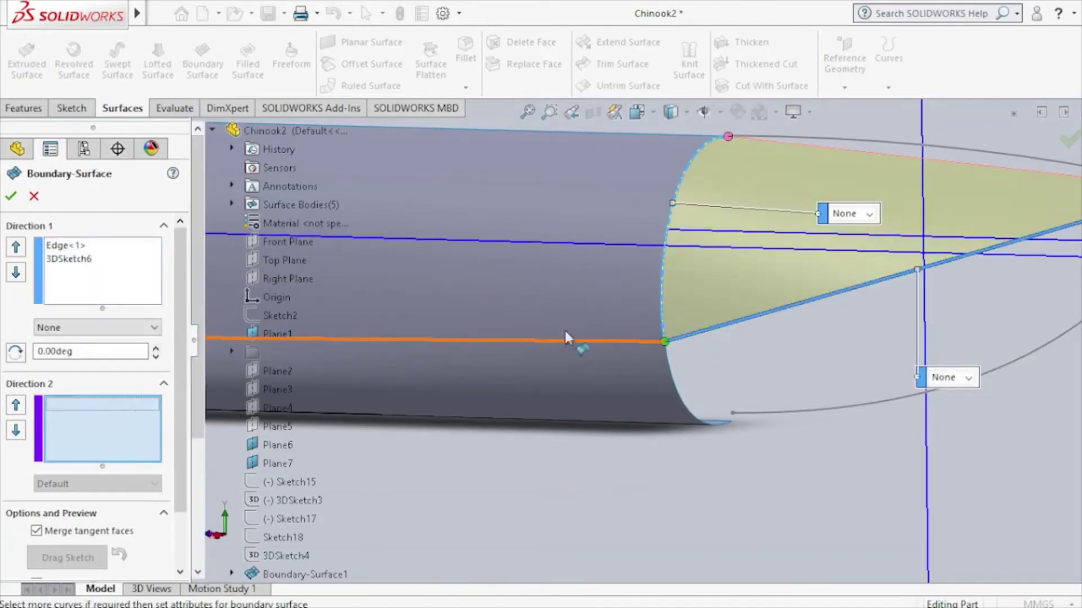
{"action": "left_click", "coordinate": [865, 144]}
{"action": "key", "text": "z"}
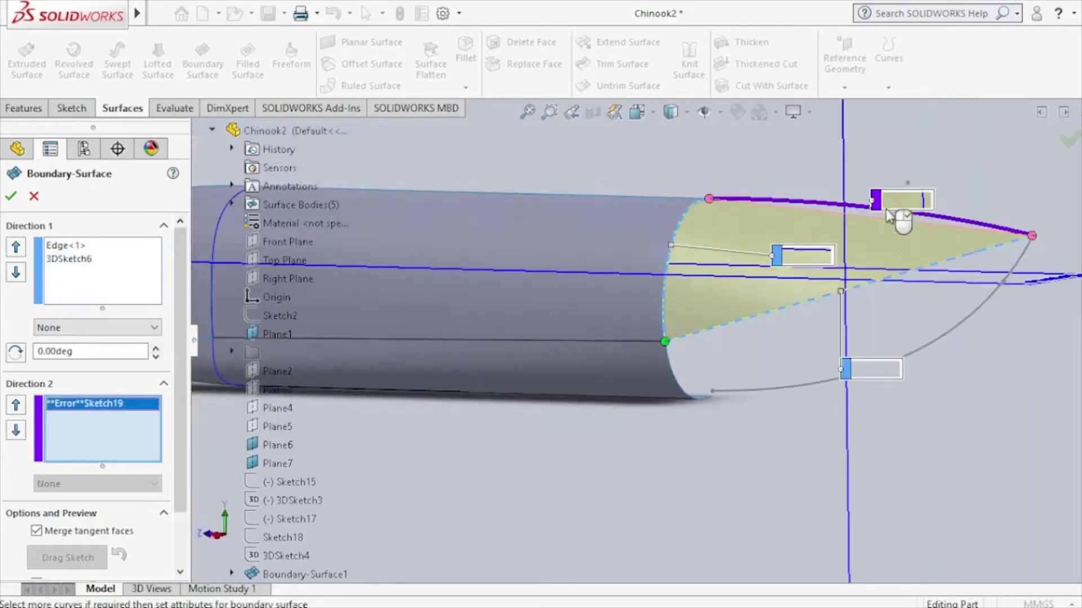
{"action": "key", "text": "z"}
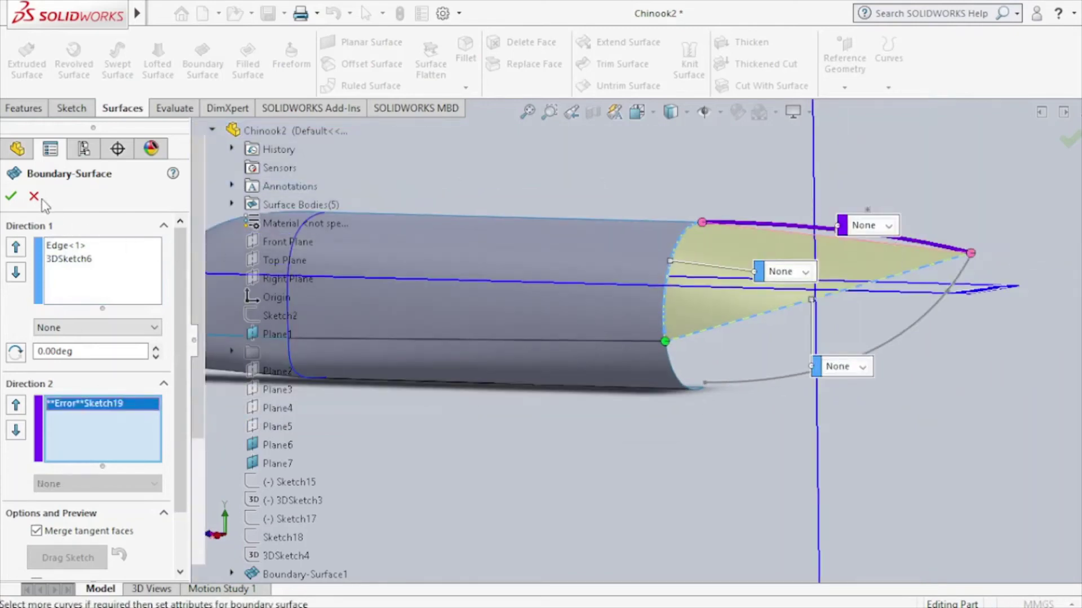
{"action": "key", "text": "Escape"}
{"action": "scroll", "coordinate": [760, 229], "scroll_direction": "down", "scroll_amount": 2}
{"action": "scroll", "coordinate": [758, 233], "scroll_direction": "down", "scroll_amount": 2}
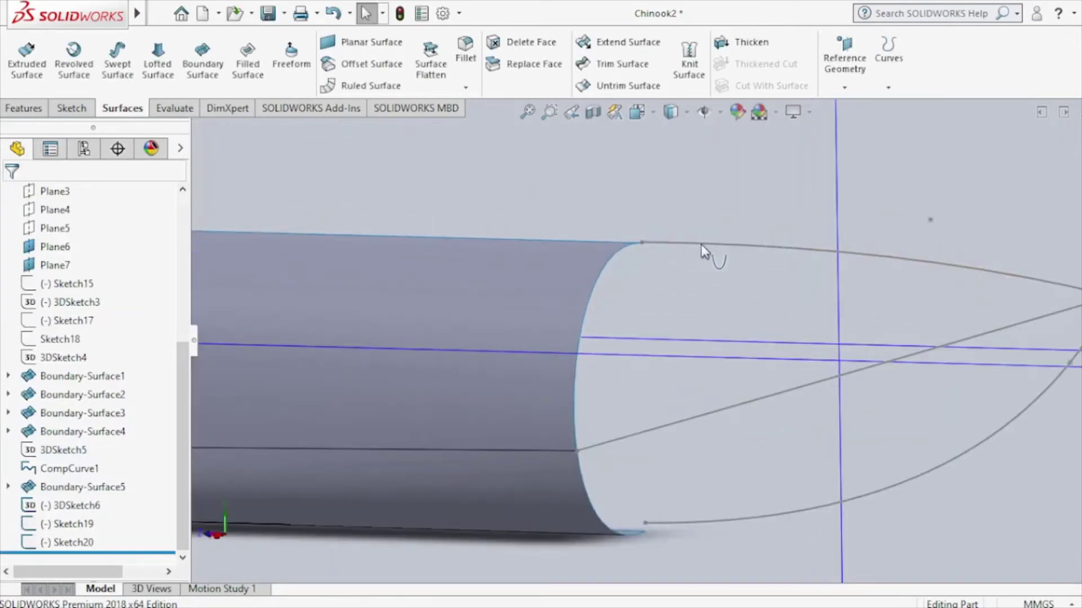
Edit Sketch19 and delete the Coincident2 relation on the top tail curve's front endpoint.
{"action": "left_click", "coordinate": [941, 264]}
{"action": "left_click", "coordinate": [992, 188]}
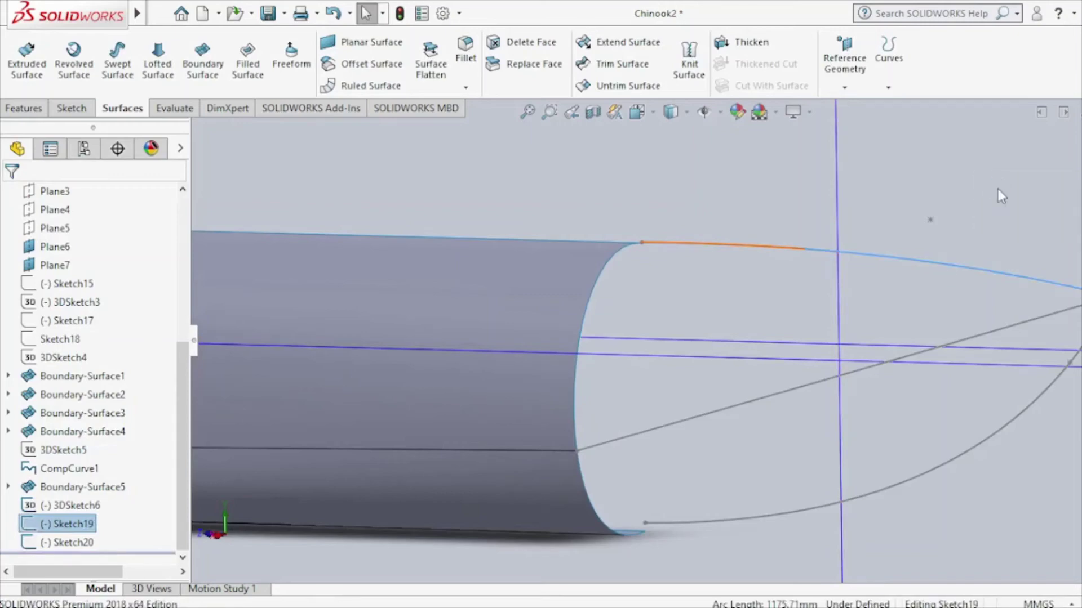
{"action": "mouse_move", "coordinate": [756, 261]}
{"action": "middle_mouse_down"}
{"action": "mouse_move", "coordinate": [691, 252]}
{"action": "mouse_move", "coordinate": [667, 262]}
{"action": "mouse_move", "coordinate": [693, 326]}
{"action": "mouse_move", "coordinate": [630, 280]}
{"action": "middle_mouse_up"}
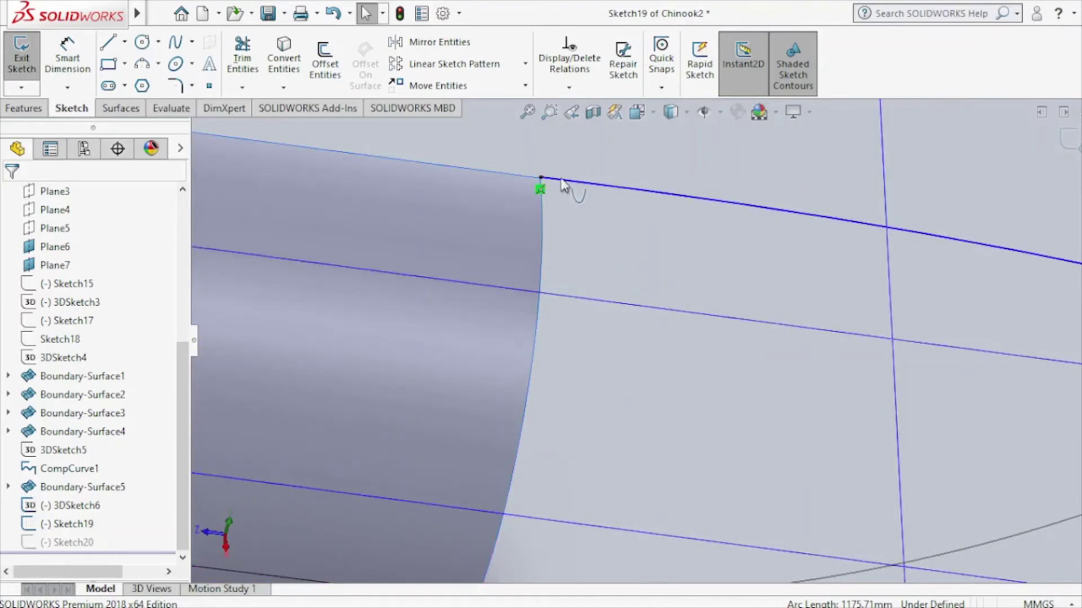
{"action": "mouse_move", "coordinate": [562, 181]}
{"action": "middle_mouse_down"}
{"action": "mouse_move", "coordinate": [588, 252]}
{"action": "mouse_move", "coordinate": [587, 329]}
{"action": "middle_mouse_up"}
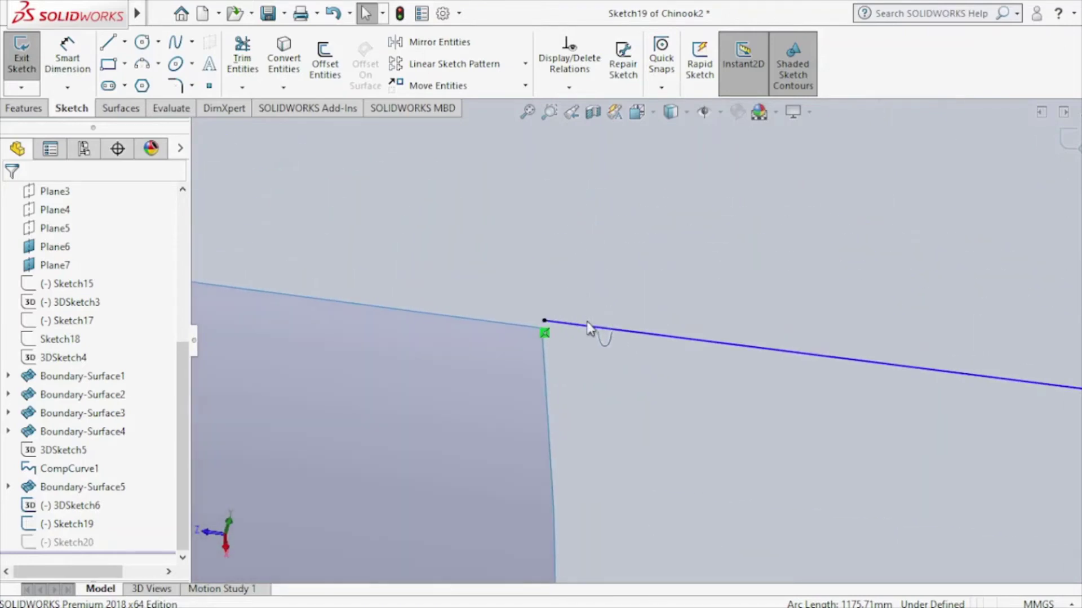
{"action": "left_click", "coordinate": [544, 323]}
{"action": "right_click", "coordinate": [80, 250]}
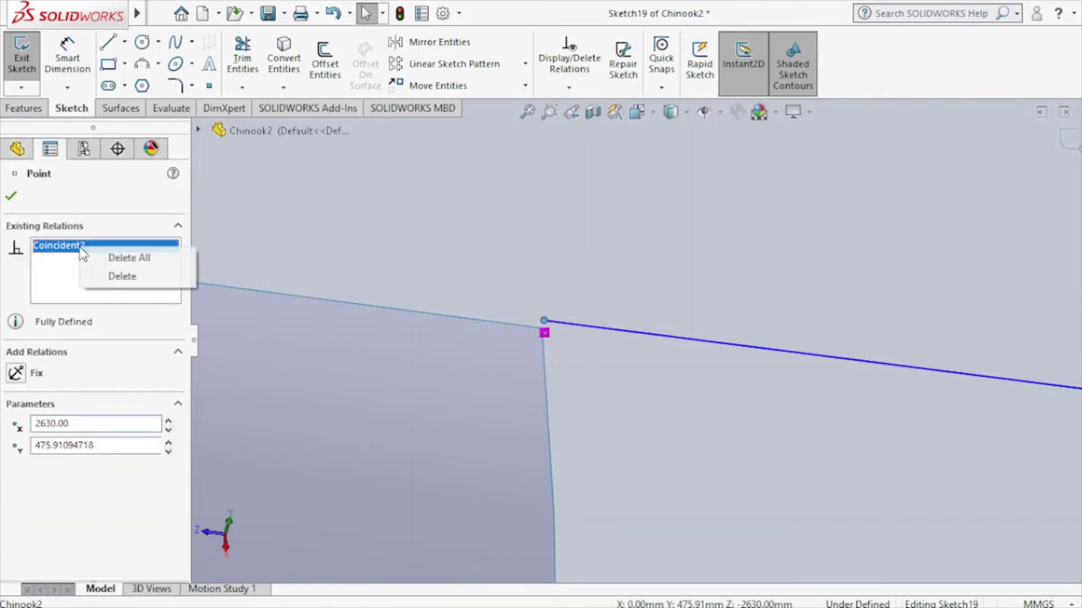
{"action": "left_click", "coordinate": [124, 257]}
{"action": "left_click", "coordinate": [12, 195]}
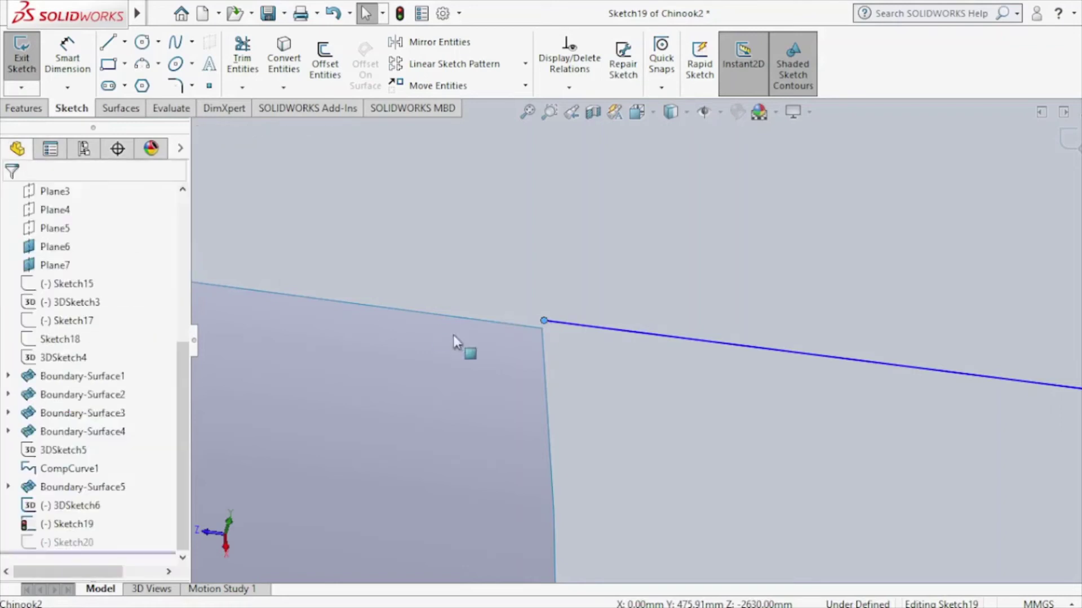
Make that endpoint coincident with the fuselage's top corner vertex and exit the sketch.
{"action": "left_click", "coordinate": [542, 326], "text": "ctrl"}
{"action": "left_click", "coordinate": [16, 508]}
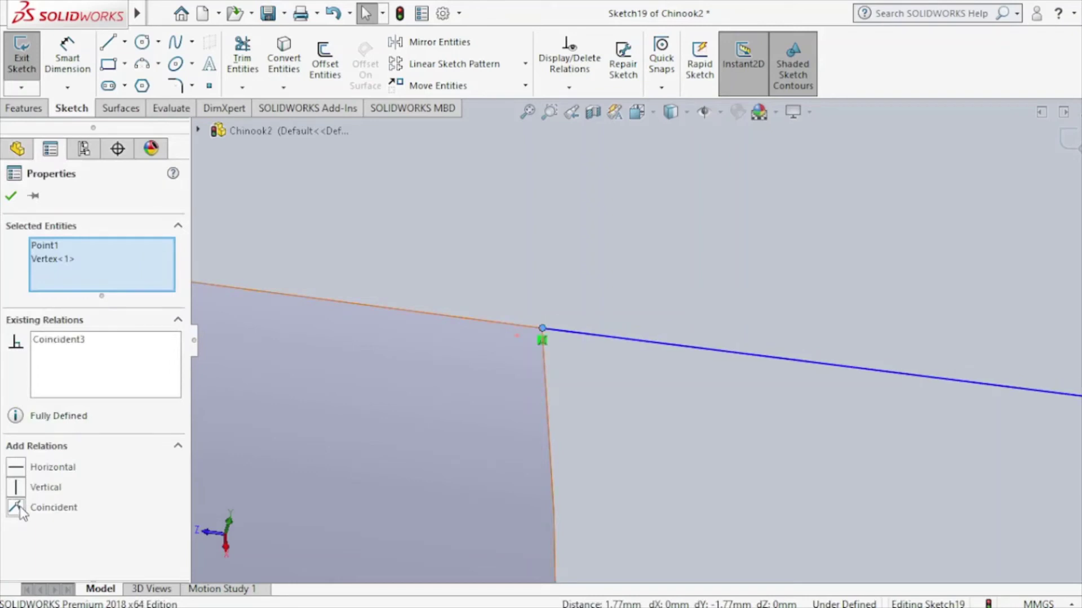
{"action": "left_click", "coordinate": [10, 196]}
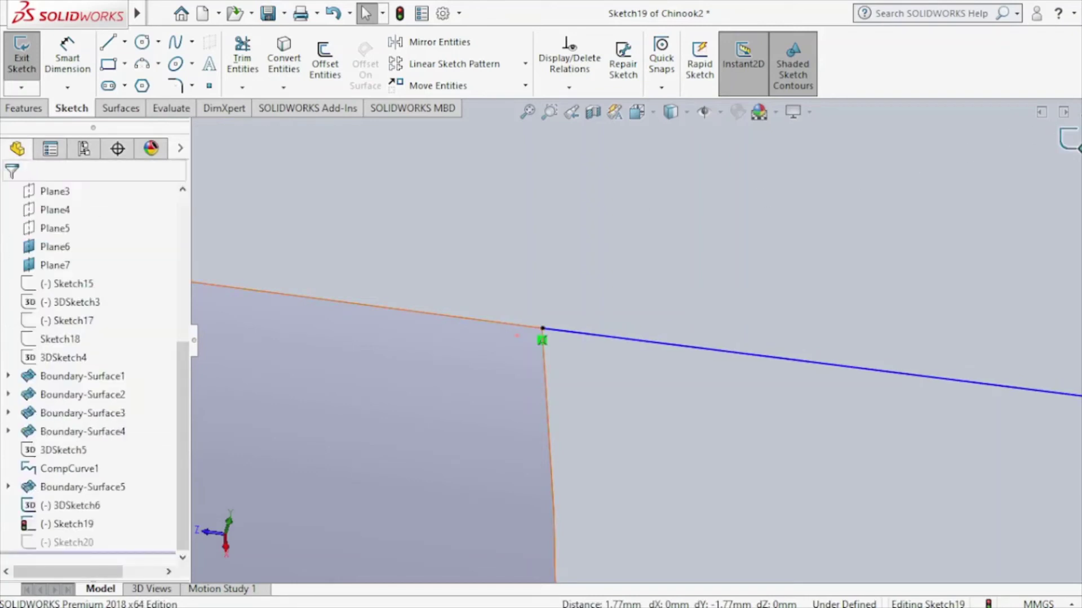
{"action": "left_click", "coordinate": [1069, 140]}
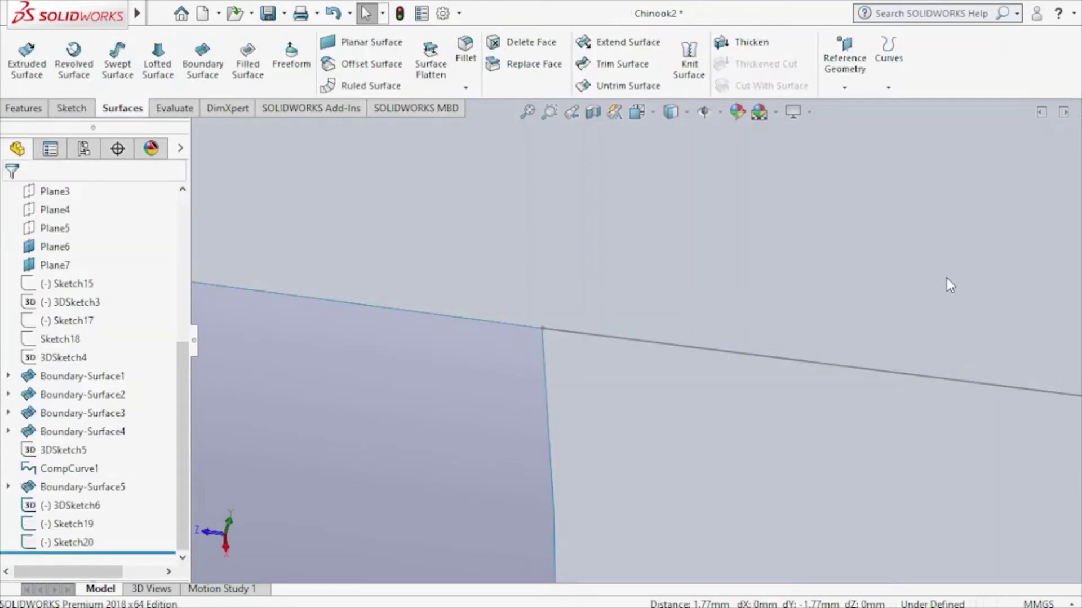
{"action": "left_click", "coordinate": [203, 59]}
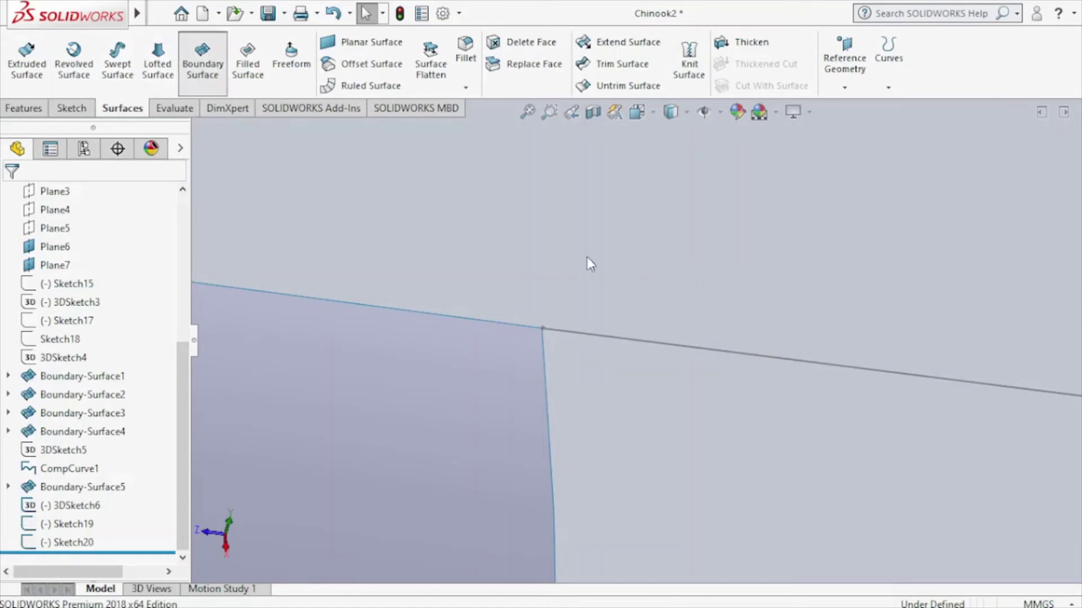
{"action": "left_click", "coordinate": [548, 400]}
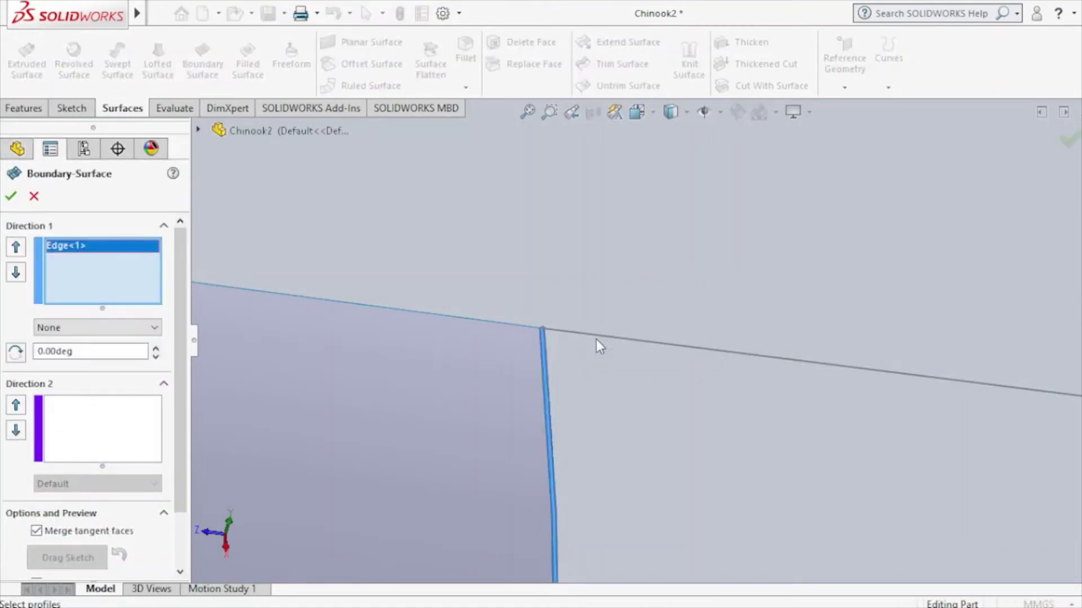
{"action": "left_click", "coordinate": [596, 337]}
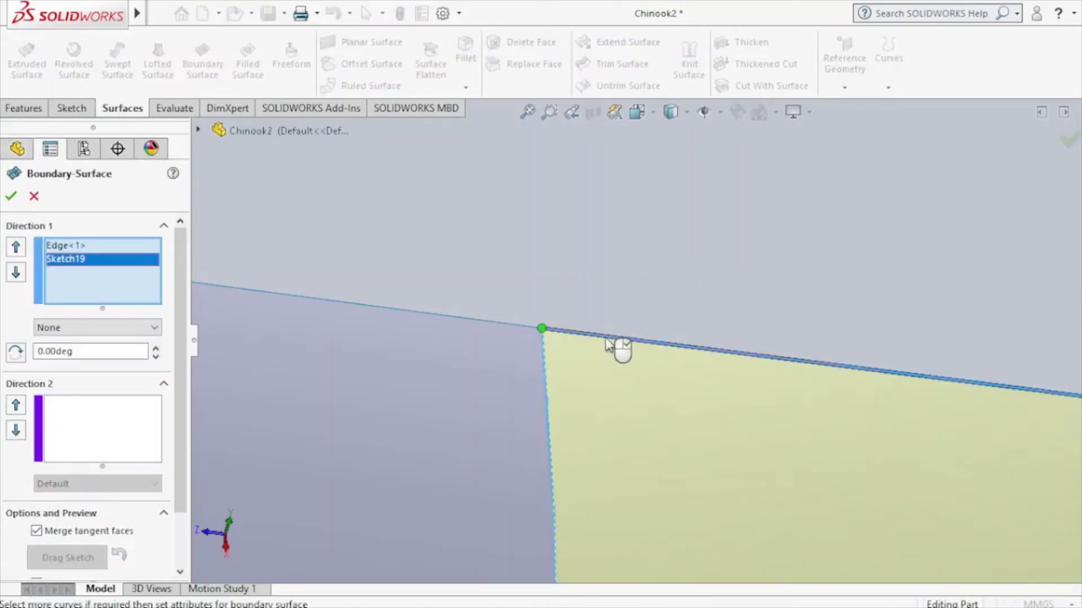
{"action": "left_click", "coordinate": [58, 434]}
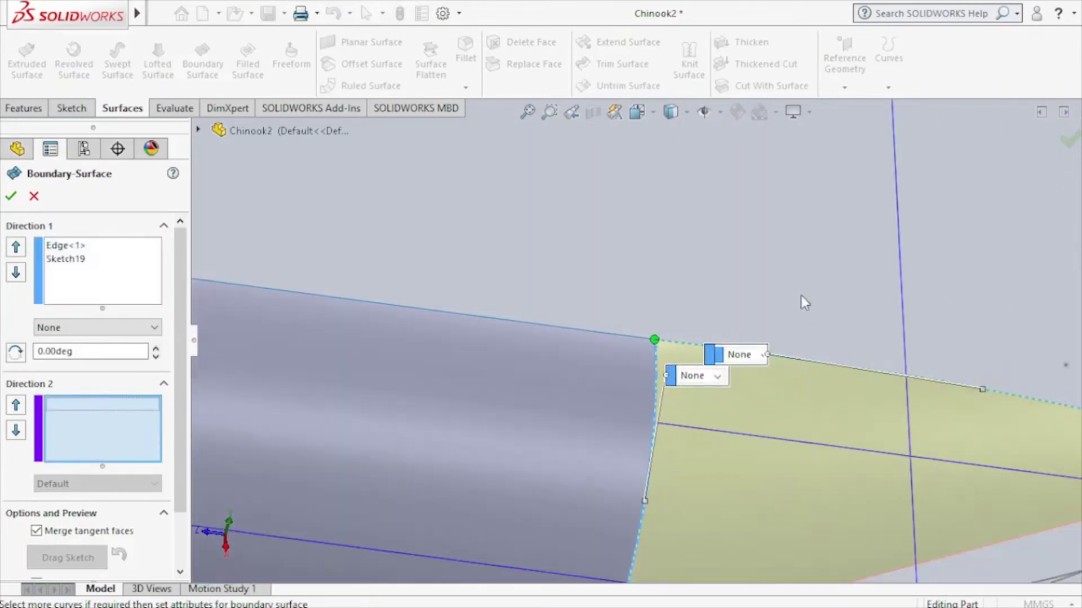
{"action": "key", "text": "z"}
{"action": "key", "text": "z"}
{"action": "key", "text": "z"}
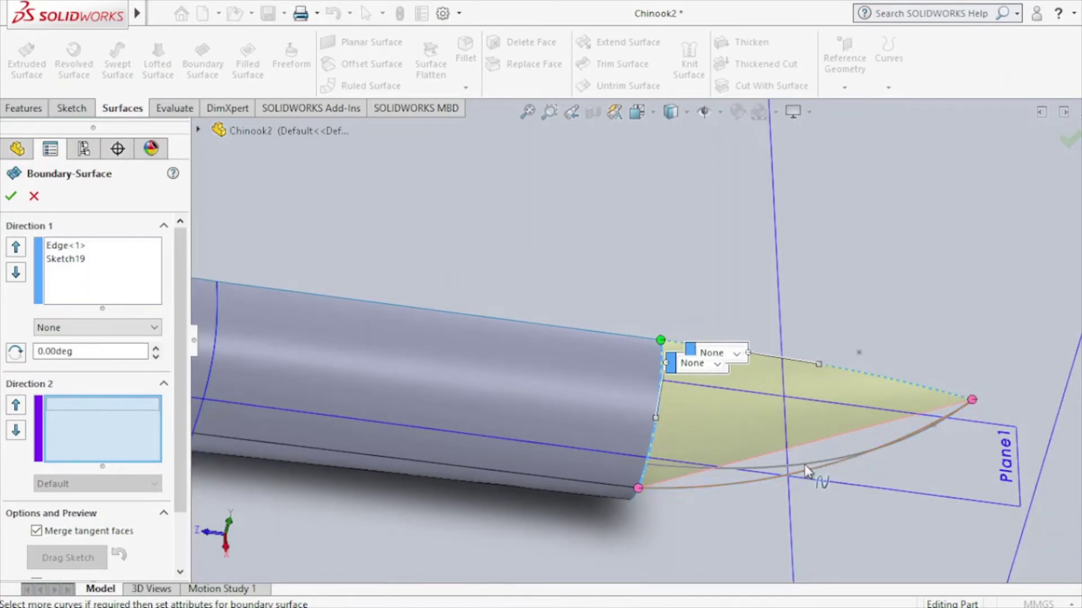
{"action": "left_click", "coordinate": [726, 475]}
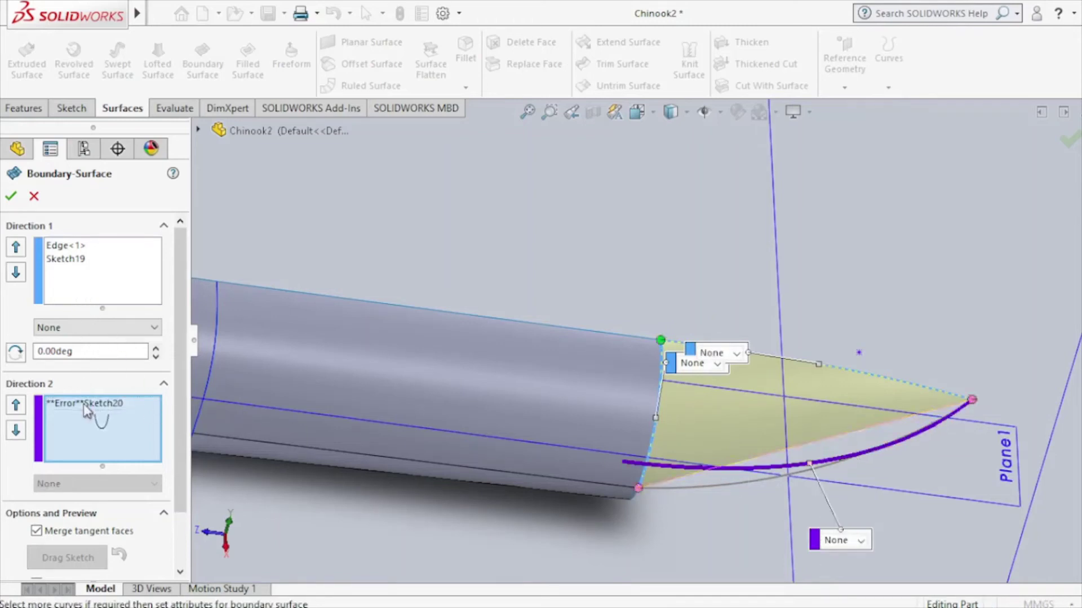
{"action": "right_click", "coordinate": [84, 407]}
{"action": "left_click", "coordinate": [130, 435]}
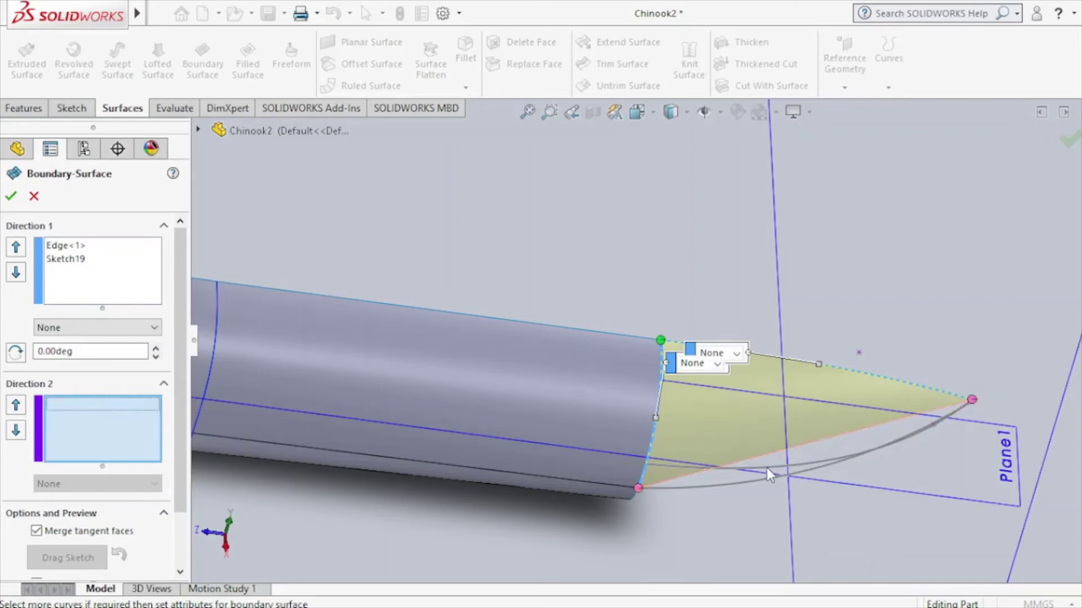
{"action": "mouse_move", "coordinate": [748, 405]}
{"action": "middle_mouse_down"}
{"action": "mouse_move", "coordinate": [741, 388]}
{"action": "mouse_move", "coordinate": [733, 479]}
{"action": "middle_mouse_up"}
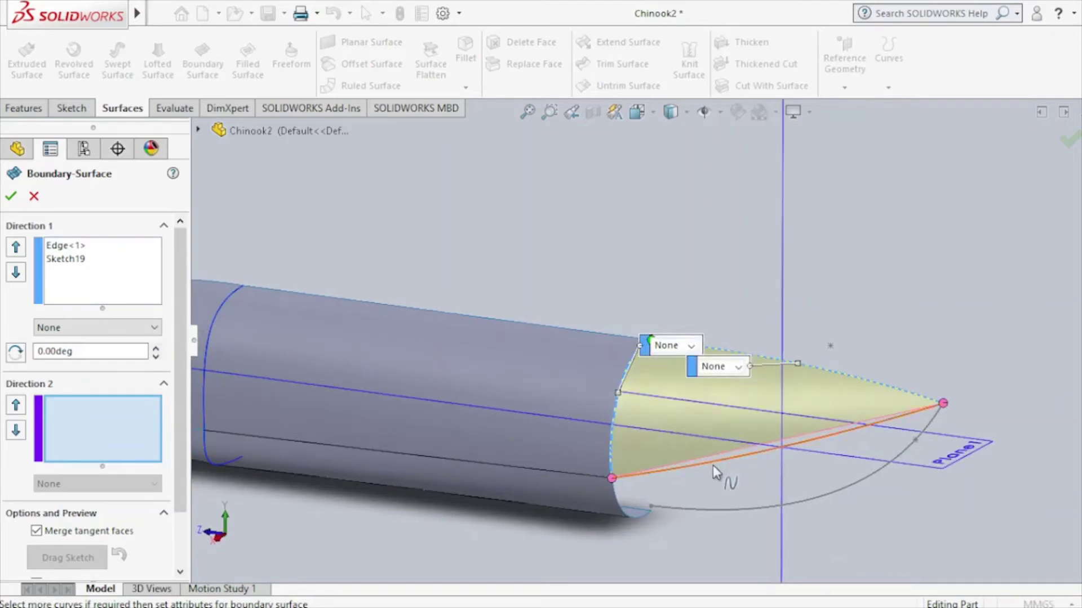
{"action": "left_click", "coordinate": [713, 466]}
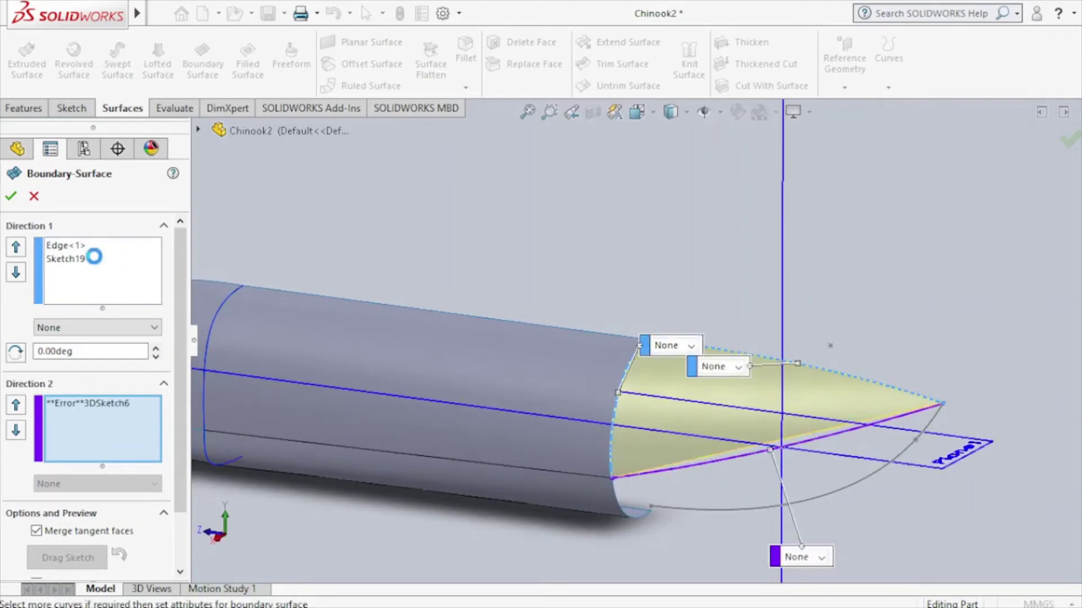
{"action": "left_click", "coordinate": [35, 198]}
Make Sketch20's lower tail curve start point coincident with Boundary-Surface5's bottom vertex.
{"action": "left_click", "coordinate": [660, 508]}
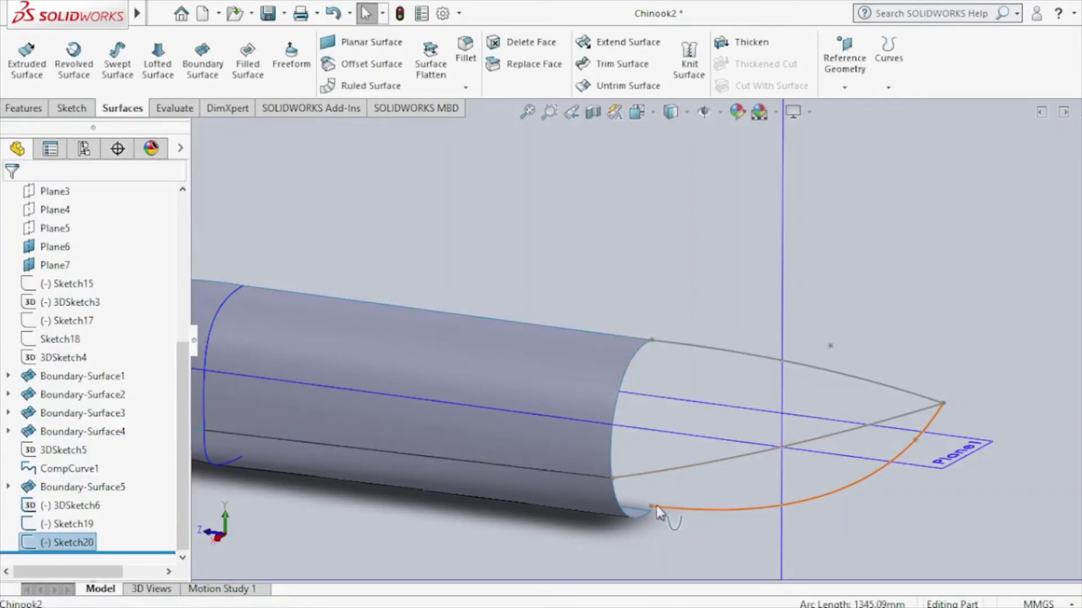
{"action": "left_click", "coordinate": [664, 507]}
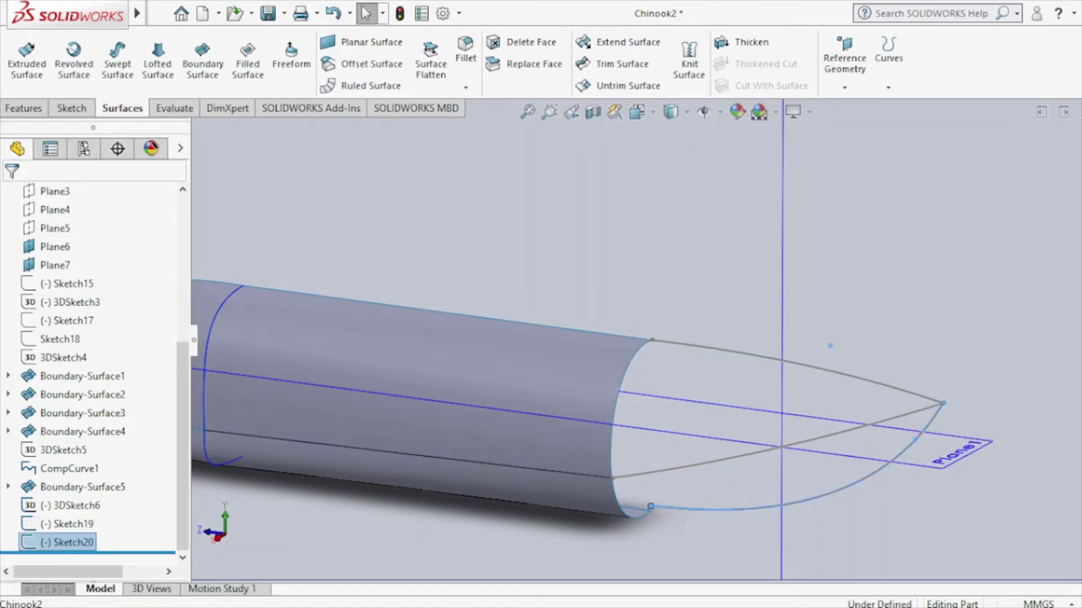
{"action": "left_click", "coordinate": [712, 432]}
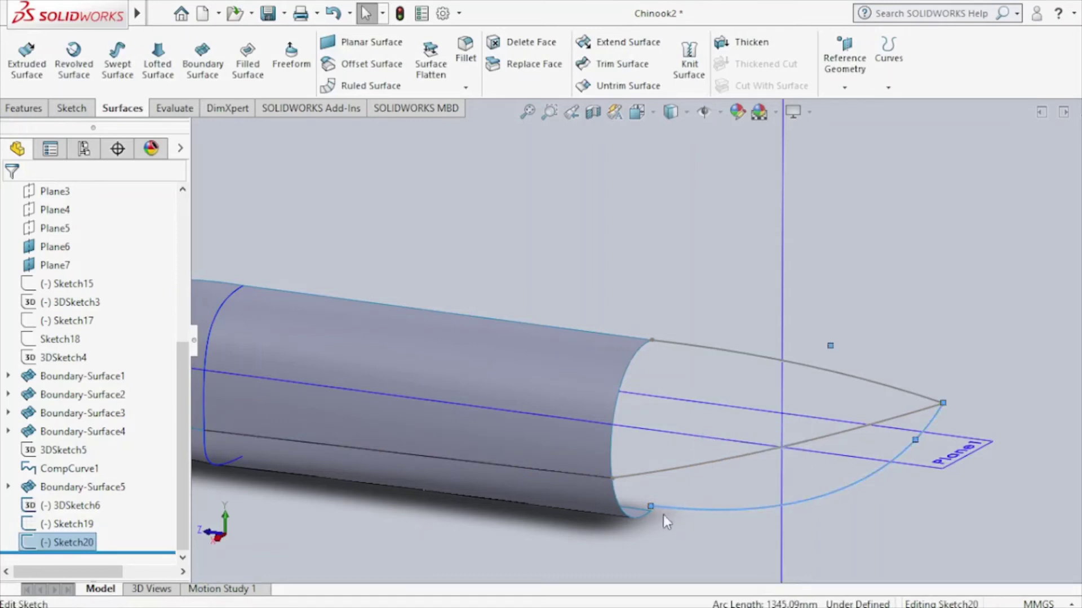
{"action": "left_click", "coordinate": [652, 508]}
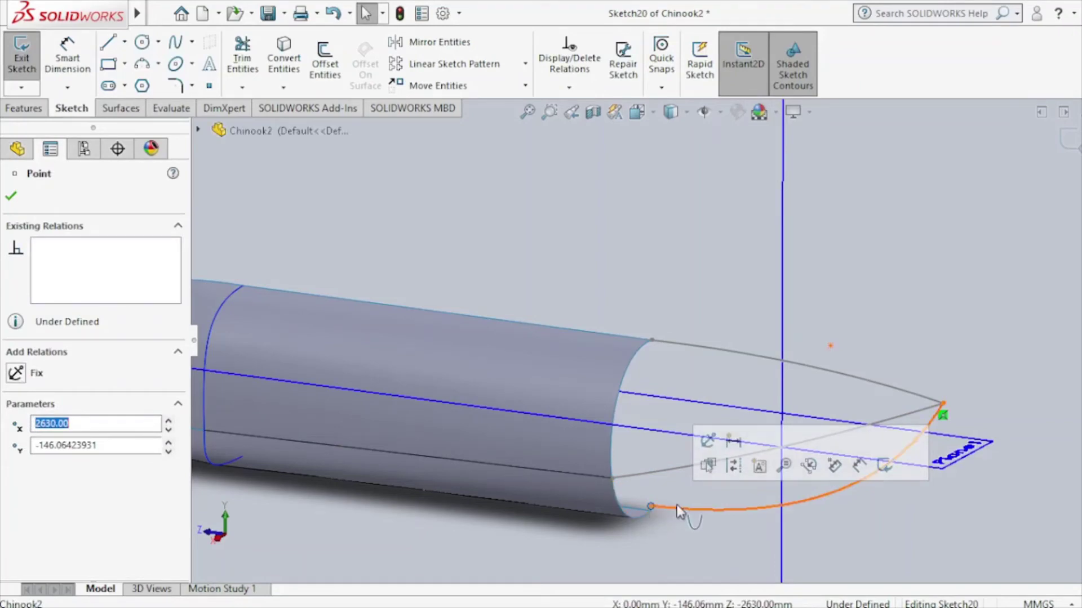
{"action": "scroll", "coordinate": [679, 507], "scroll_direction": "down", "scroll_amount": 2}
{"action": "scroll", "coordinate": [665, 503], "scroll_direction": "down", "scroll_amount": 3}
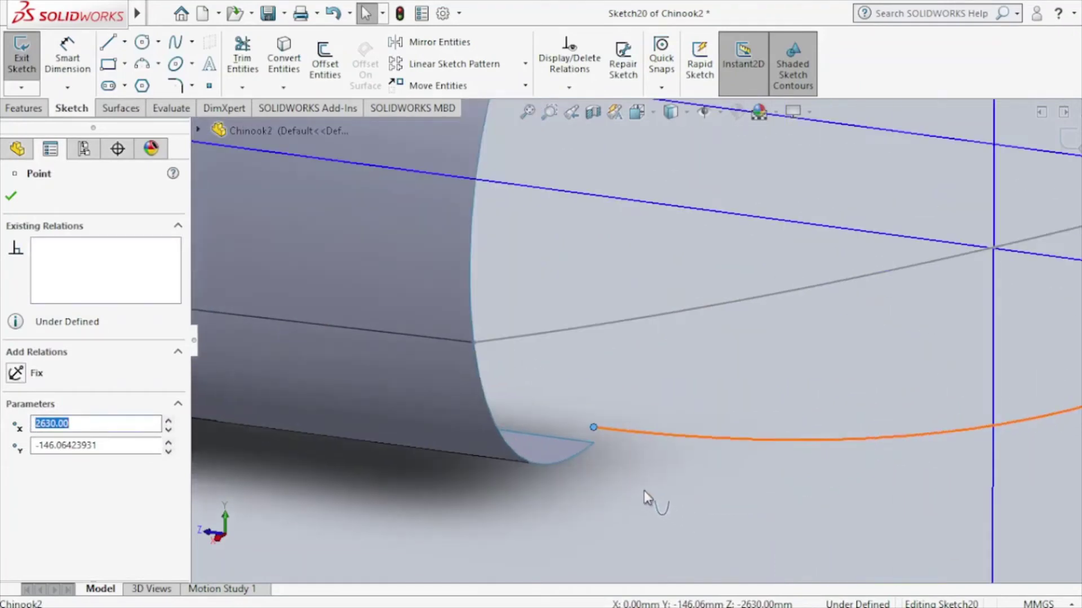
{"action": "left_click", "coordinate": [594, 443], "text": "ctrl"}
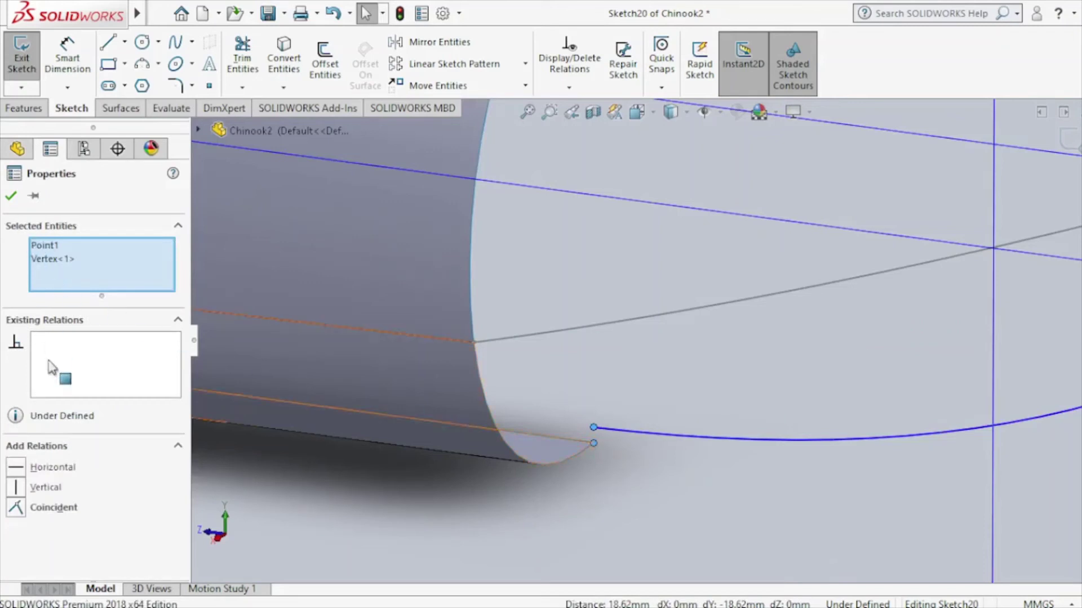
{"action": "left_click", "coordinate": [16, 509]}
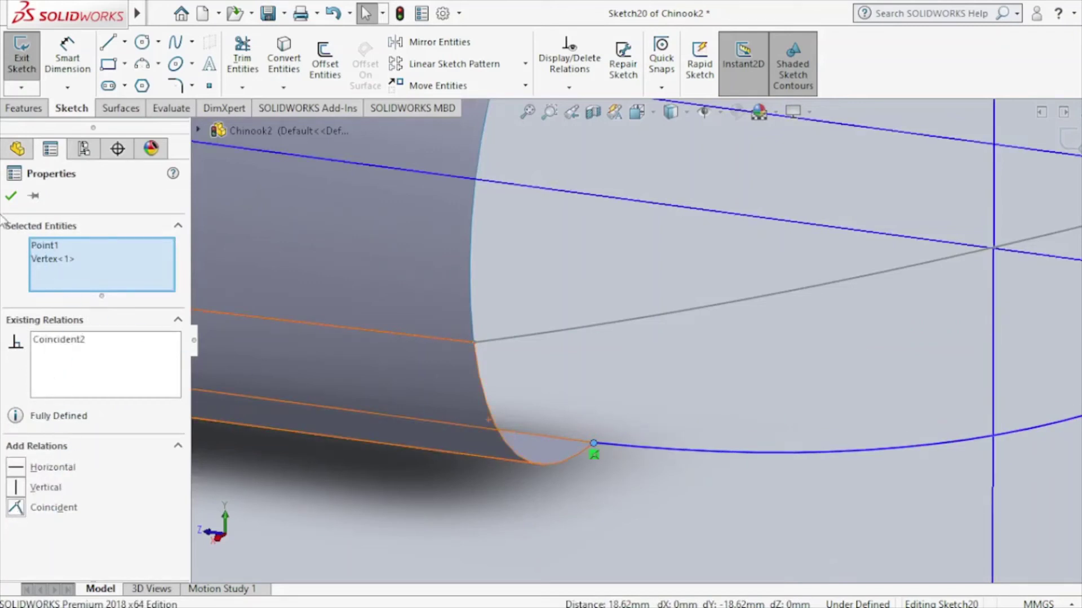
{"action": "left_click", "coordinate": [11, 198]}
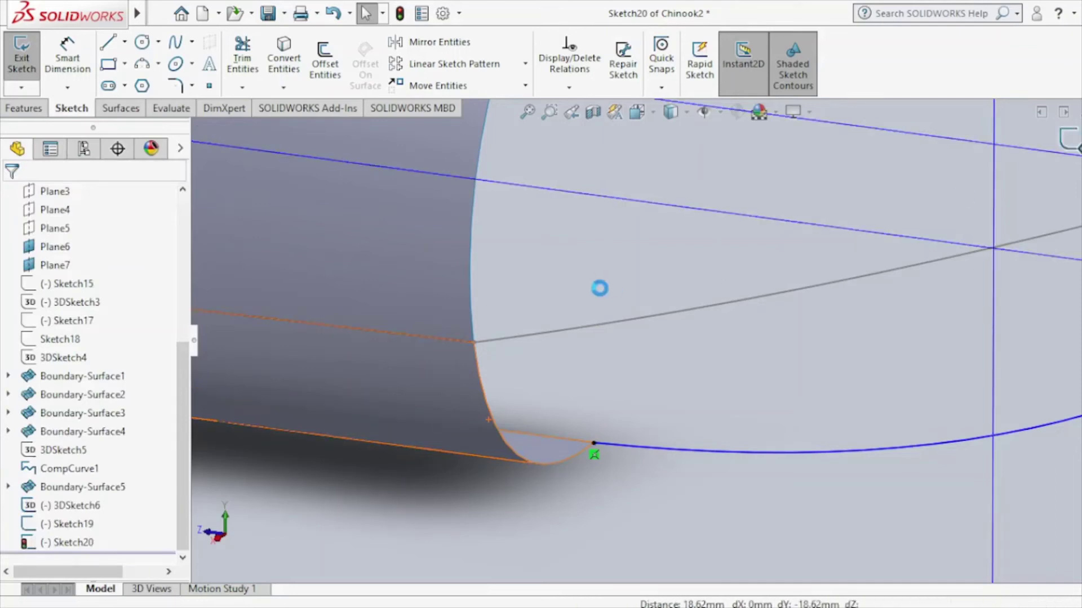
{"action": "key", "text": "ctrl+b"}
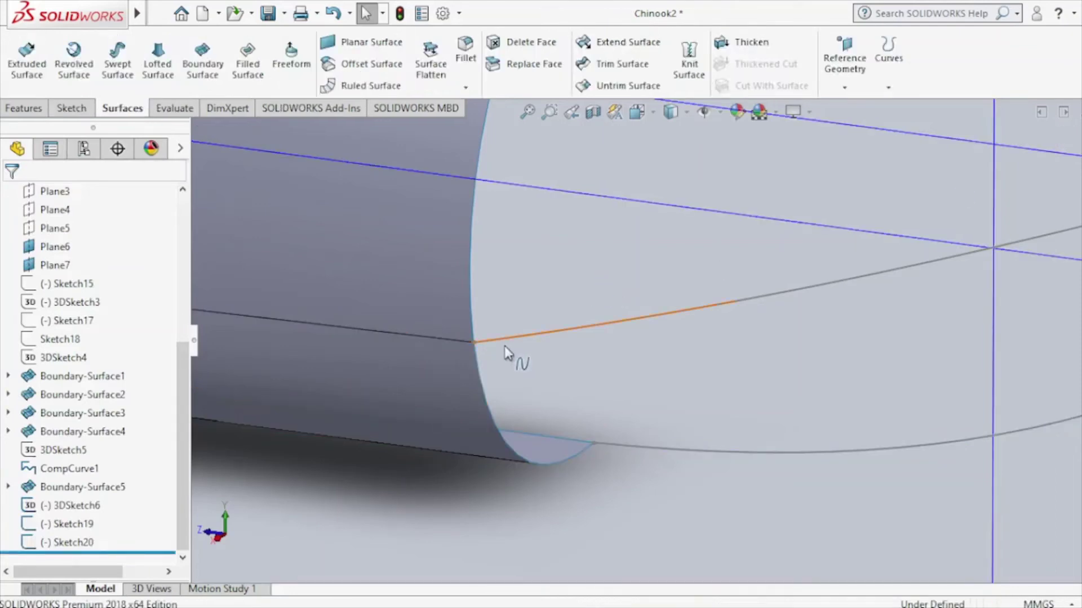
{"action": "scroll", "coordinate": [509, 350], "scroll_direction": "down", "scroll_amount": 2}
{"action": "scroll", "coordinate": [507, 350], "scroll_direction": "down", "scroll_amount": 2}
{"action": "scroll", "coordinate": [536, 353], "scroll_direction": "down", "scroll_amount": 2}
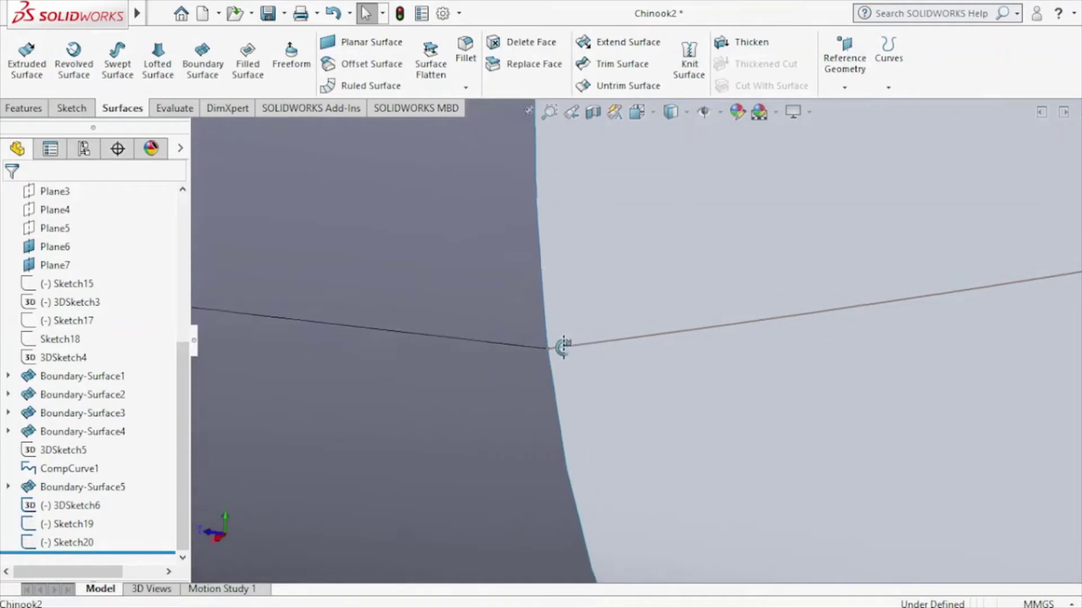
{"action": "scroll", "coordinate": [560, 345], "scroll_direction": "down", "scroll_amount": 3}
{"action": "scroll", "coordinate": [583, 356], "scroll_direction": "up", "scroll_amount": 2}
{"action": "scroll", "coordinate": [587, 354], "scroll_direction": "up", "scroll_amount": 2}
{"action": "scroll", "coordinate": [588, 353], "scroll_direction": "up", "scroll_amount": 3}
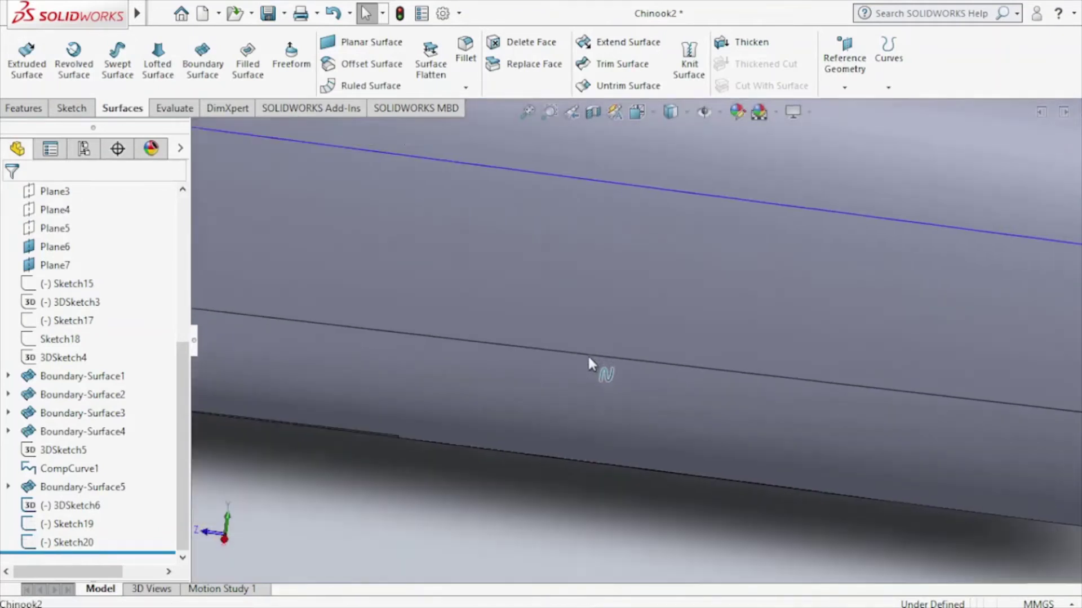
{"action": "scroll", "coordinate": [908, 391], "scroll_direction": "up", "scroll_amount": 1}
{"action": "scroll", "coordinate": [913, 391], "scroll_direction": "up", "scroll_amount": 2}
{"action": "scroll", "coordinate": [912, 401], "scroll_direction": "up", "scroll_amount": 2}
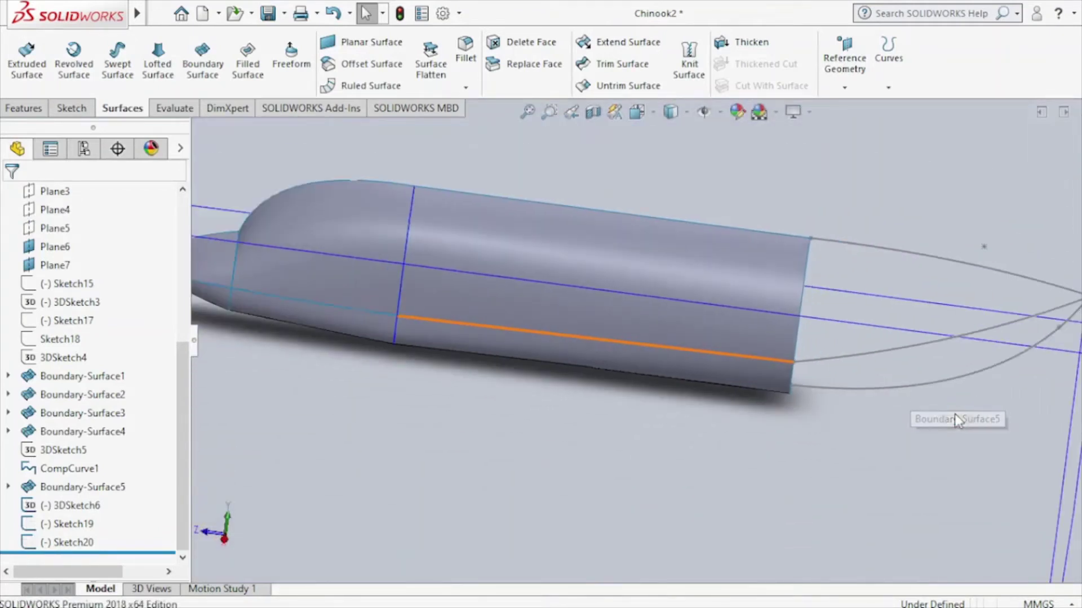
{"action": "scroll", "coordinate": [952, 363], "scroll_direction": "up", "scroll_amount": 1}
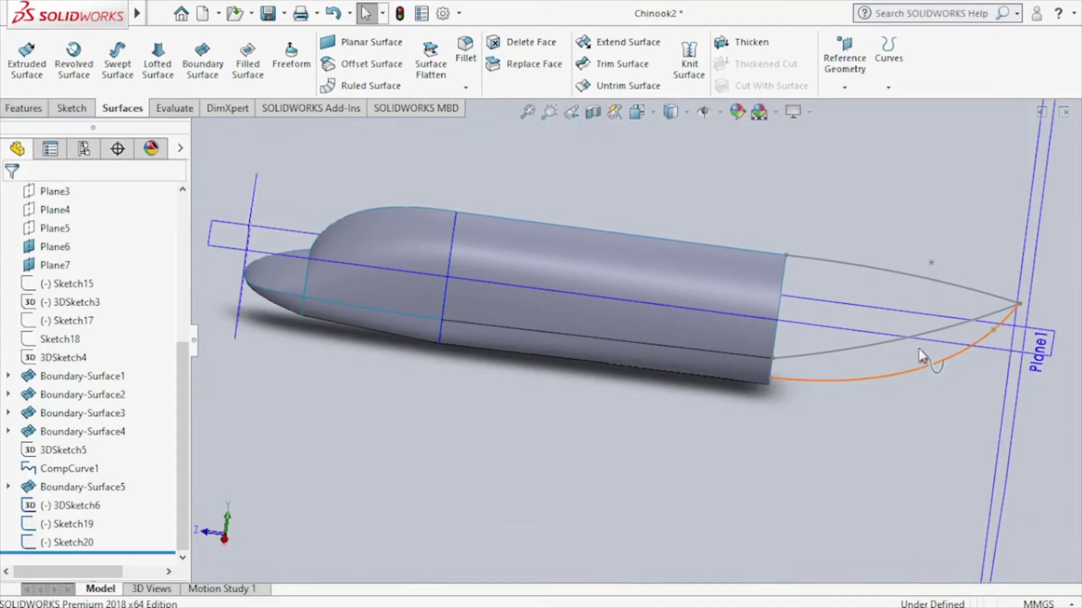
{"action": "left_click", "coordinate": [190, 63]}
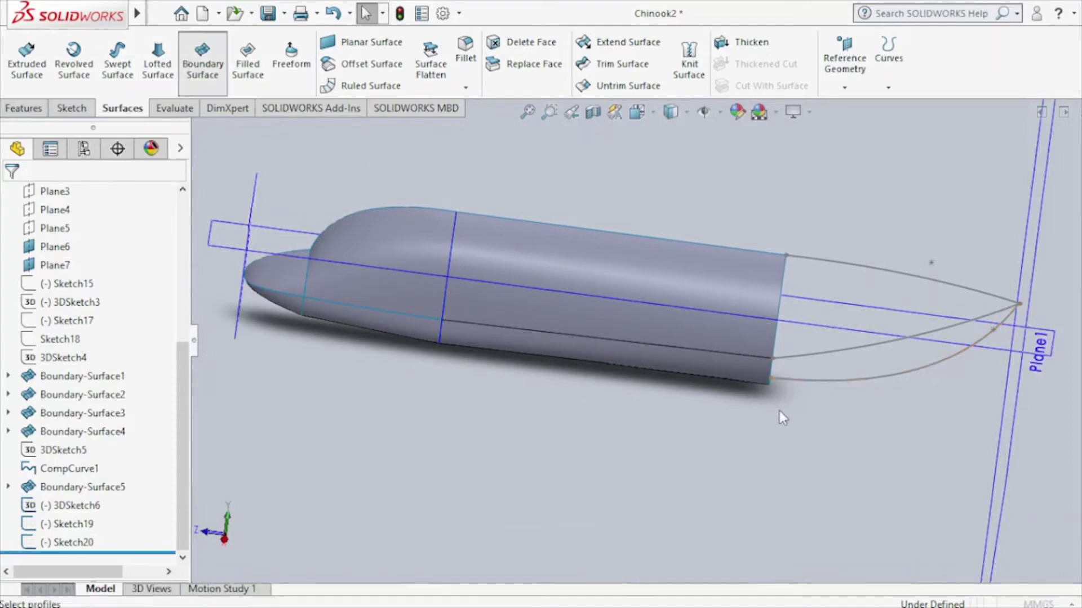
{"action": "left_click", "coordinate": [770, 384]}
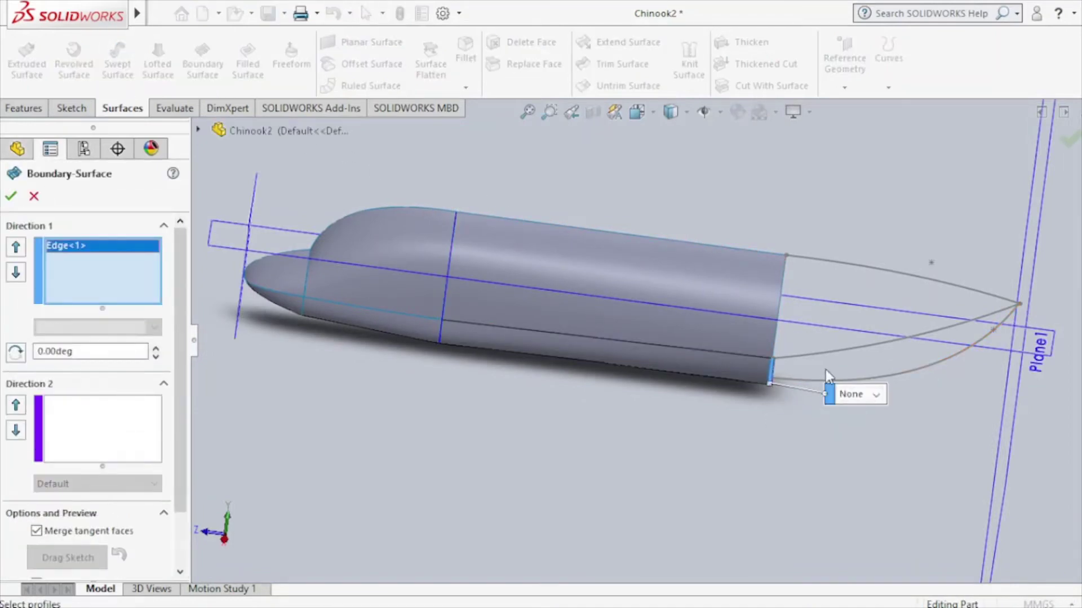
{"action": "left_click", "coordinate": [897, 376]}
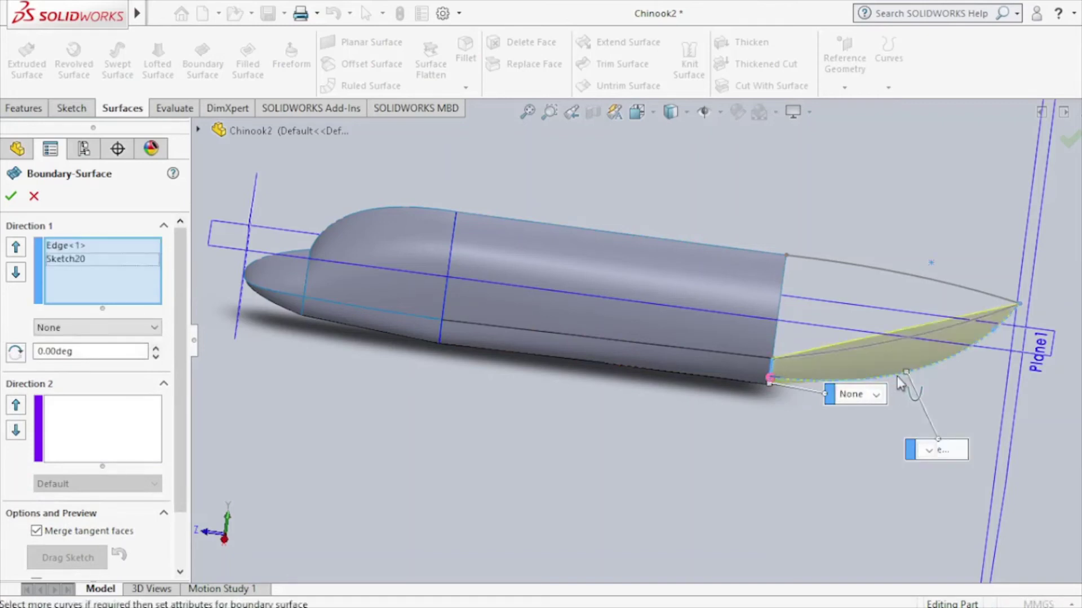
{"action": "left_click", "coordinate": [100, 435]}
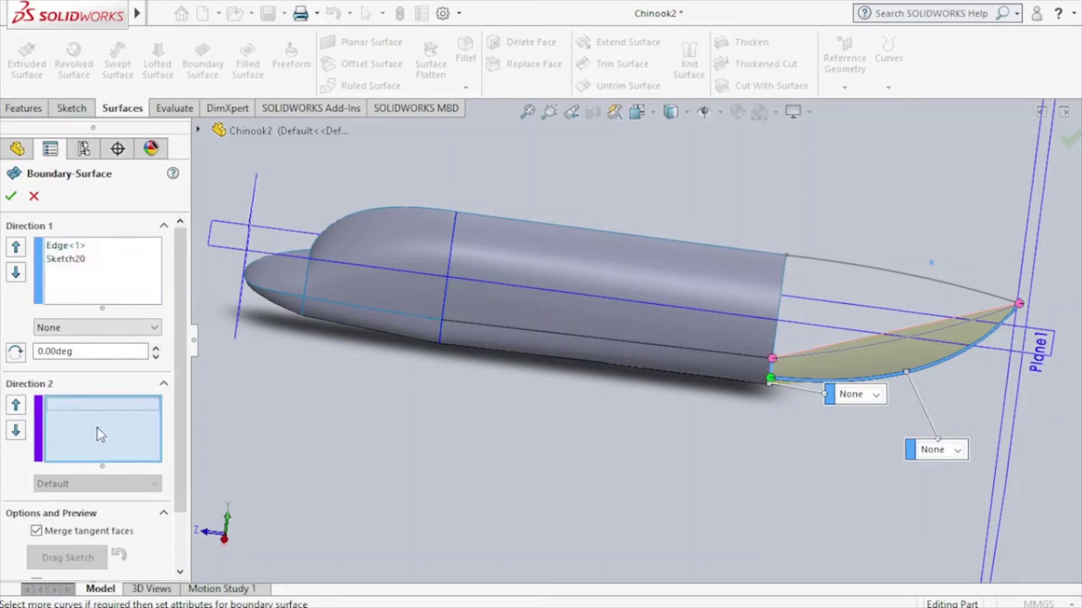
{"action": "left_click", "coordinate": [799, 357]}
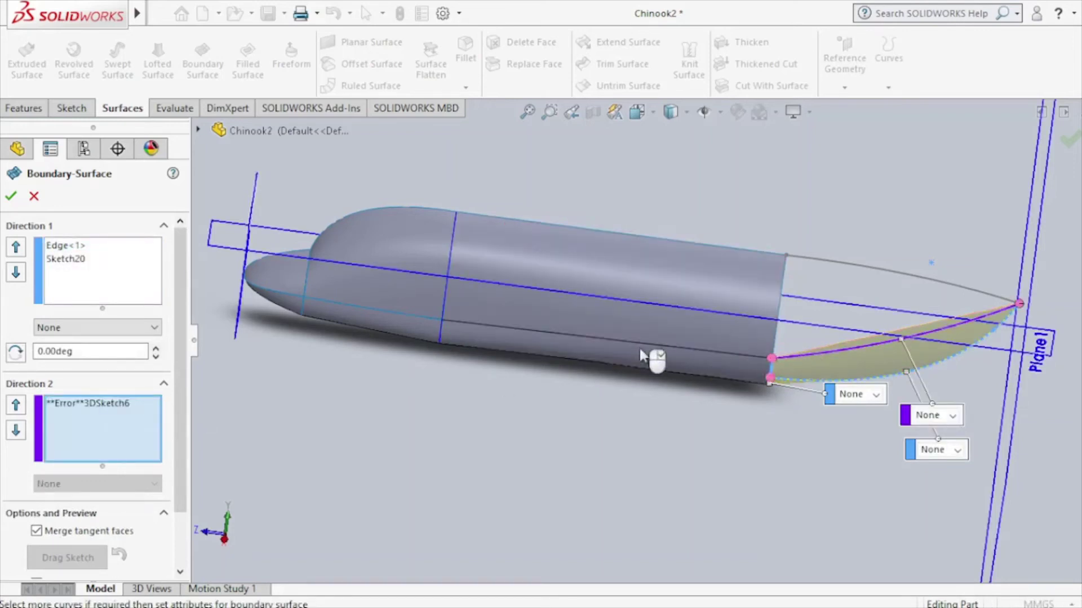
{"action": "left_click", "coordinate": [35, 197]}
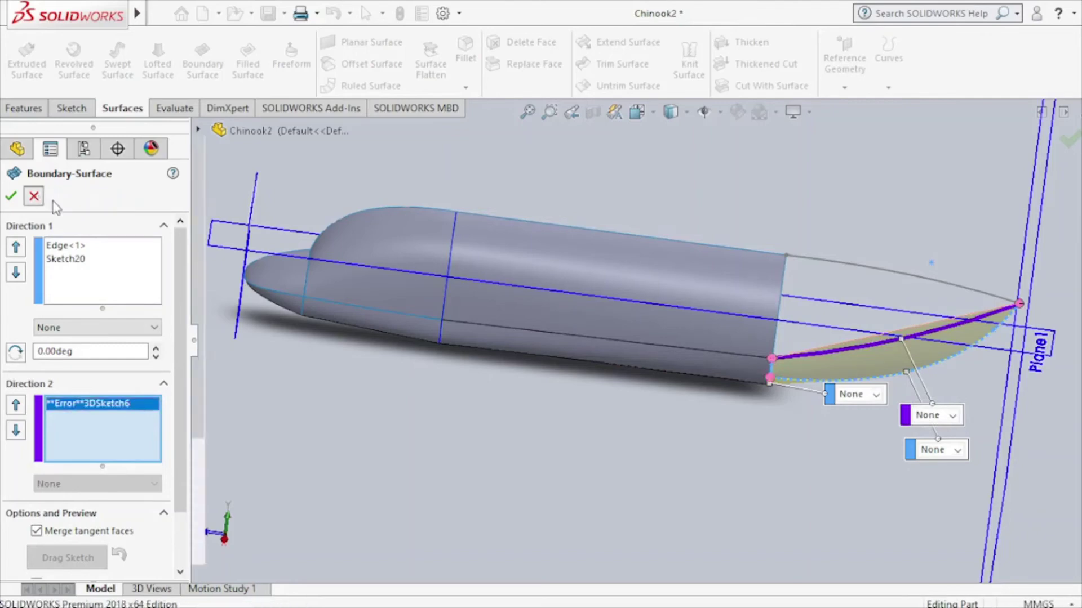
{"action": "scroll", "coordinate": [1006, 315], "scroll_direction": "down", "scroll_amount": 5}
Inspect 3DSketch6 at the tail tip and exit it without changes.
{"action": "scroll", "coordinate": [983, 317], "scroll_direction": "down", "scroll_amount": 3}
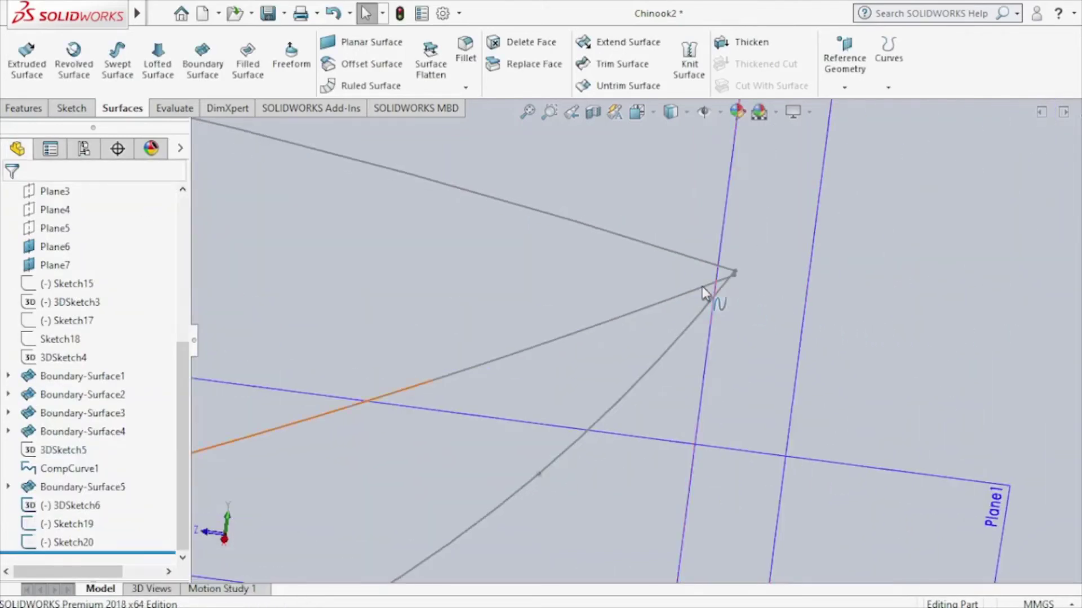
{"action": "left_click", "coordinate": [702, 289]}
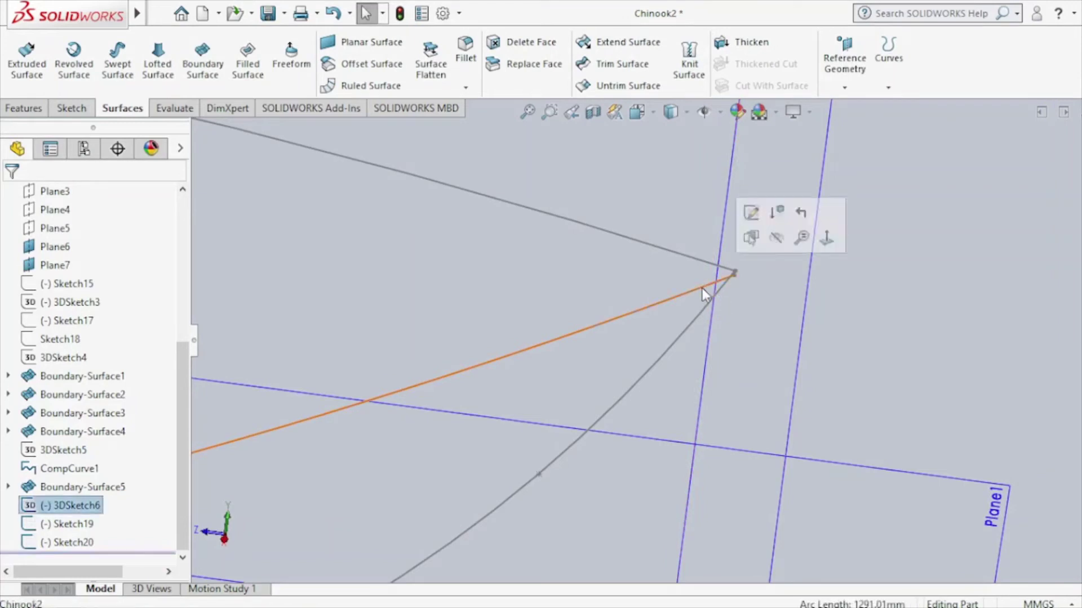
{"action": "left_click", "coordinate": [750, 214]}
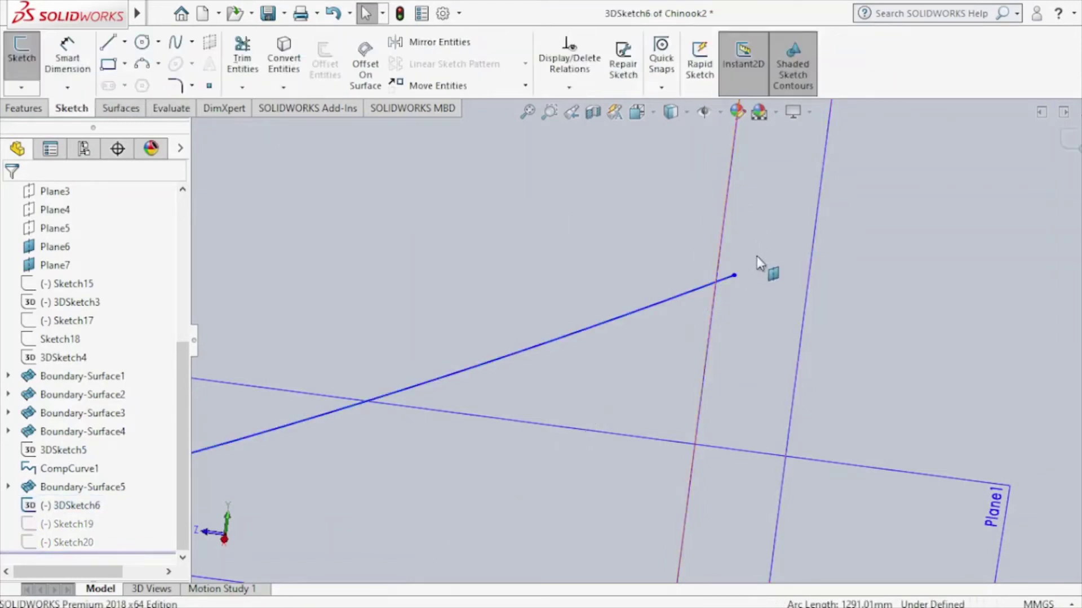
{"action": "left_click", "coordinate": [1069, 151]}
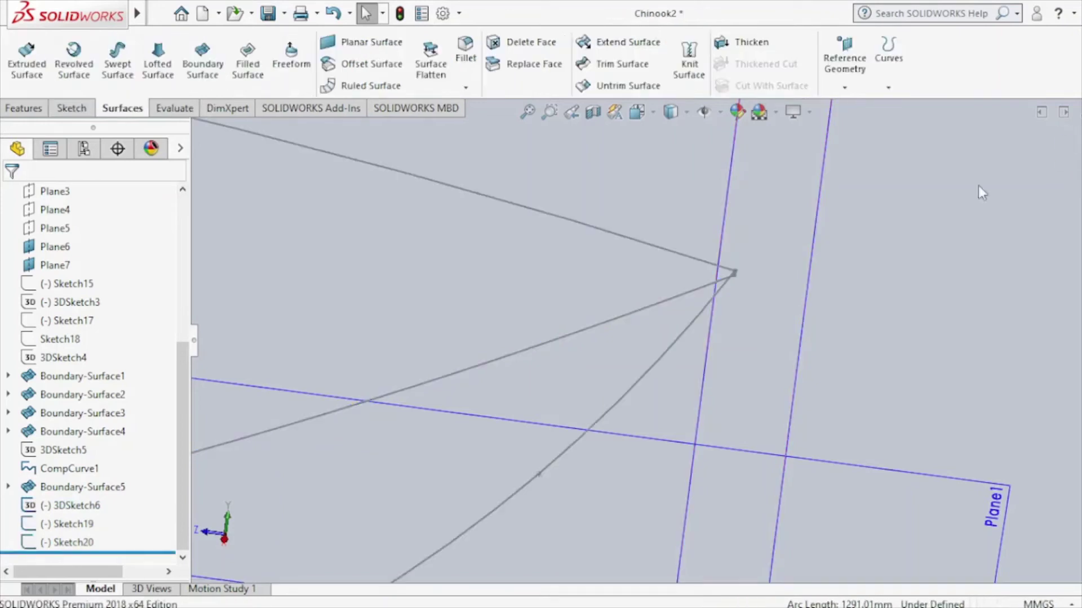
Delete the Coincident1 relation on Sketch19's tail-tip endpoint.
{"action": "left_click", "coordinate": [729, 273]}
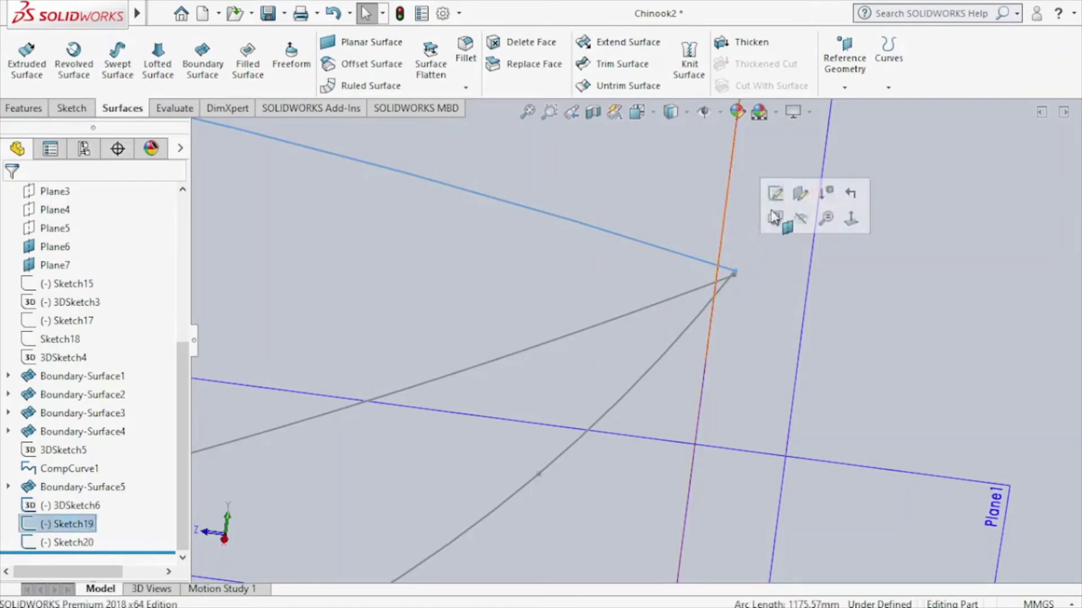
{"action": "left_click", "coordinate": [775, 198]}
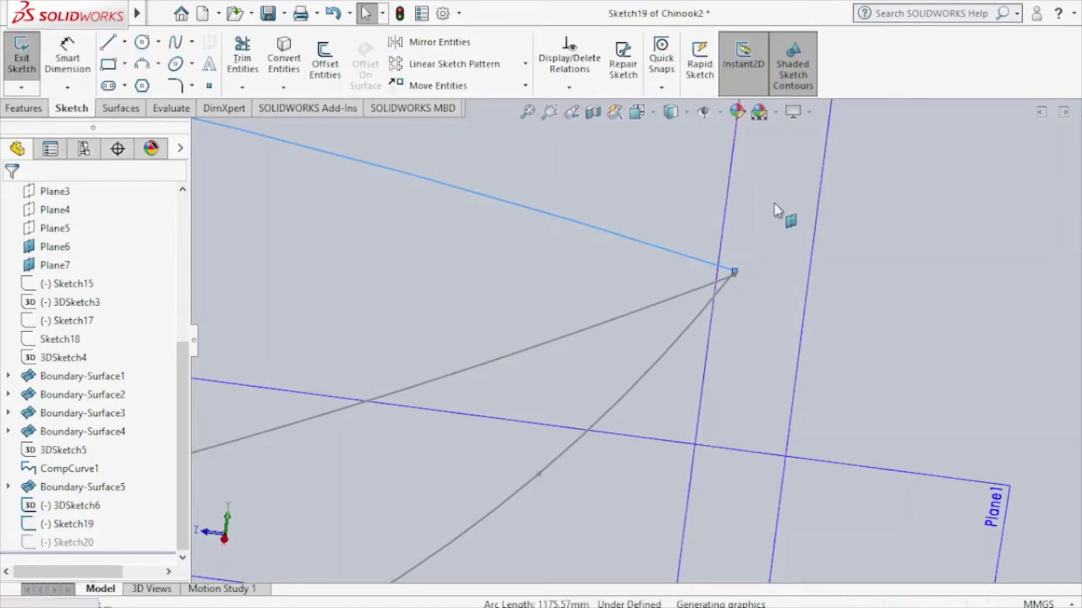
{"action": "left_click", "coordinate": [735, 272]}
{"action": "right_click", "coordinate": [67, 250]}
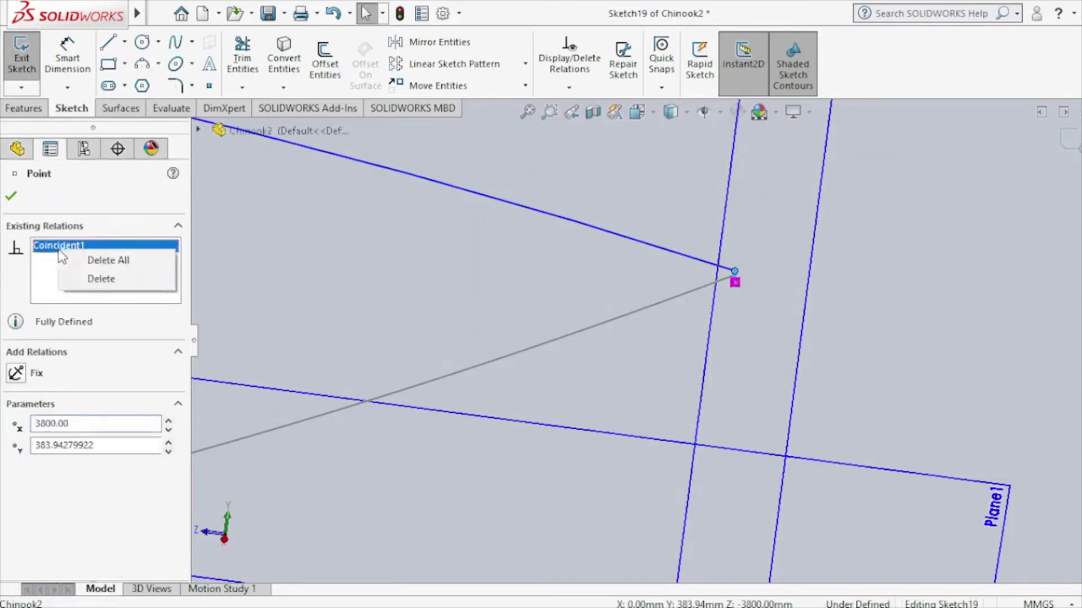
{"action": "left_click", "coordinate": [108, 260]}
{"action": "left_click", "coordinate": [11, 195]}
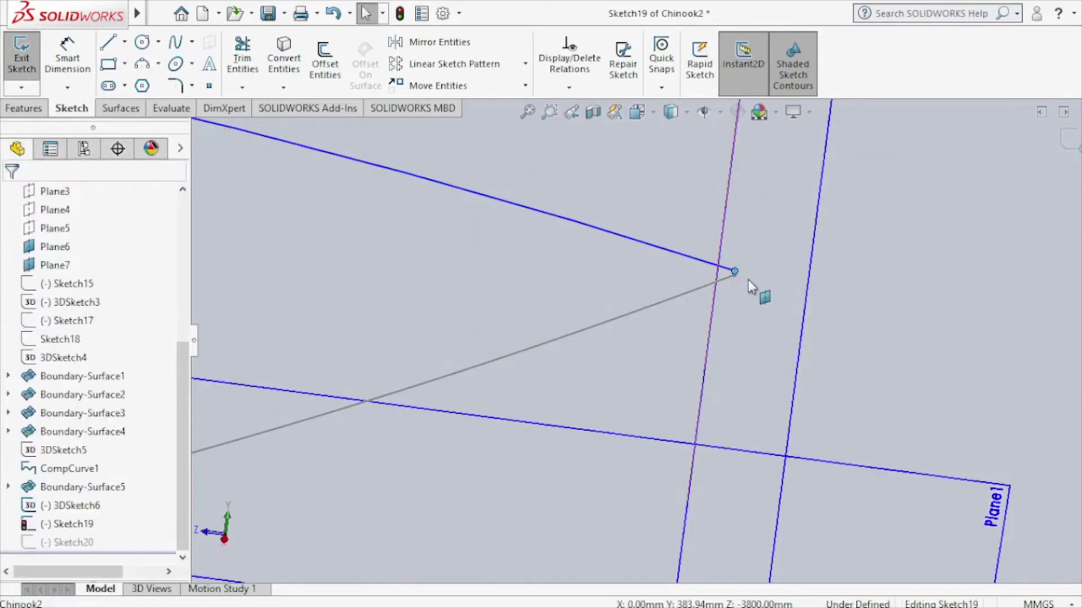
Make that endpoint coincident with the 3DSketch6 endpoint and exit Sketch19.
{"action": "left_click", "coordinate": [734, 272]}
{"action": "left_click", "coordinate": [734, 275], "text": "ctrl"}
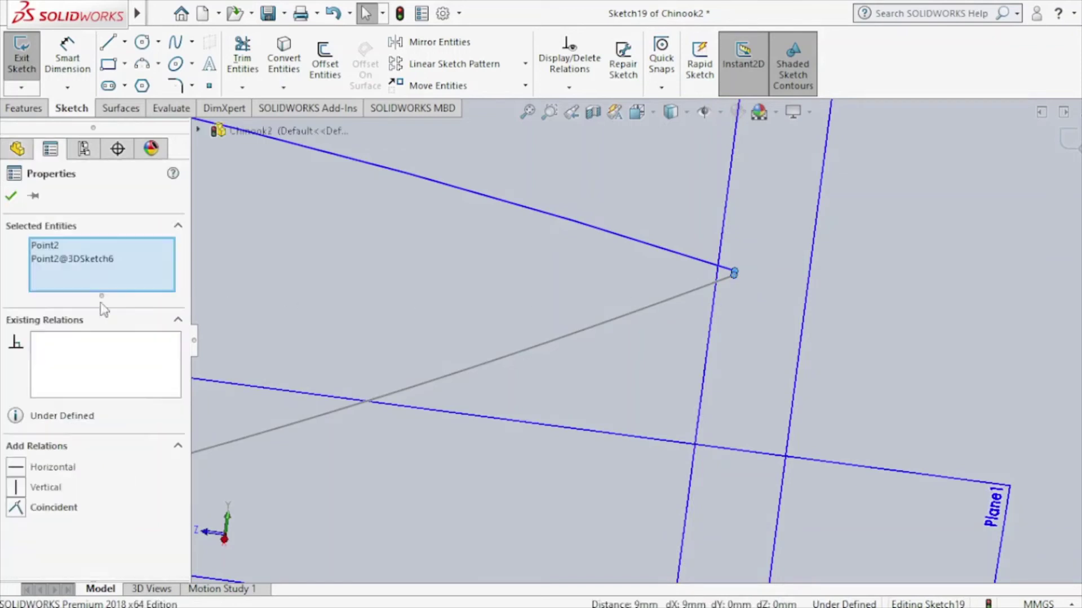
{"action": "left_click", "coordinate": [17, 508]}
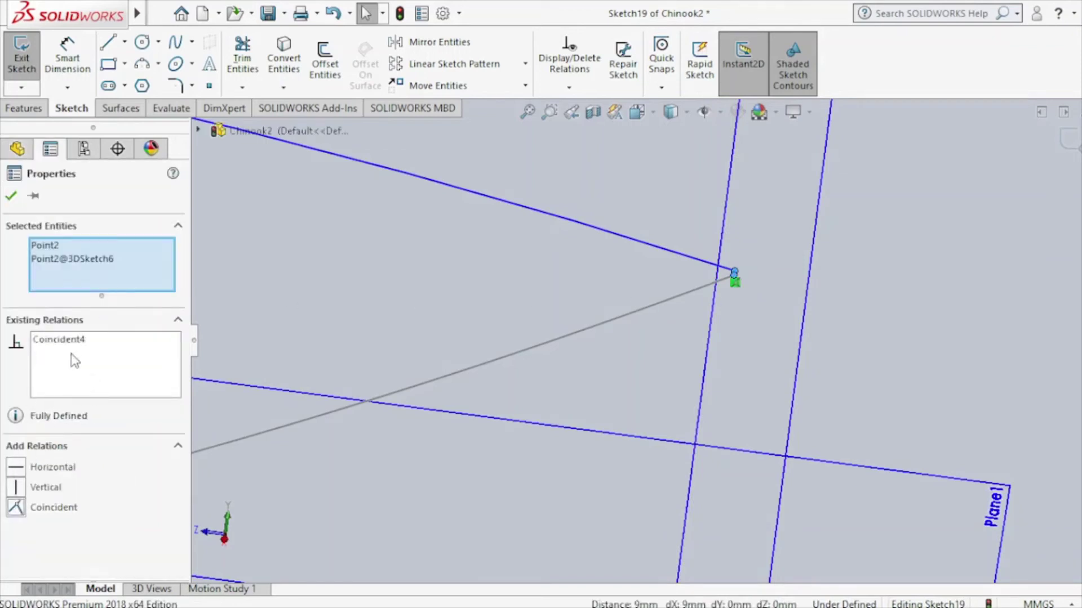
{"action": "left_click", "coordinate": [12, 195]}
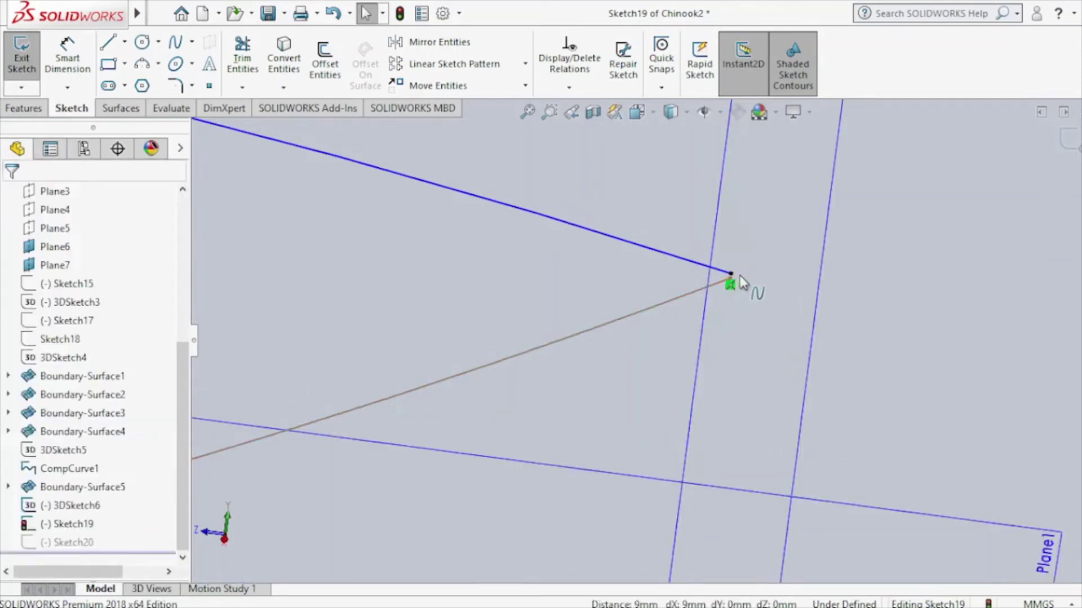
{"action": "middle_click_drag", "start_coordinate": [732, 282], "coordinate": [693, 297]}
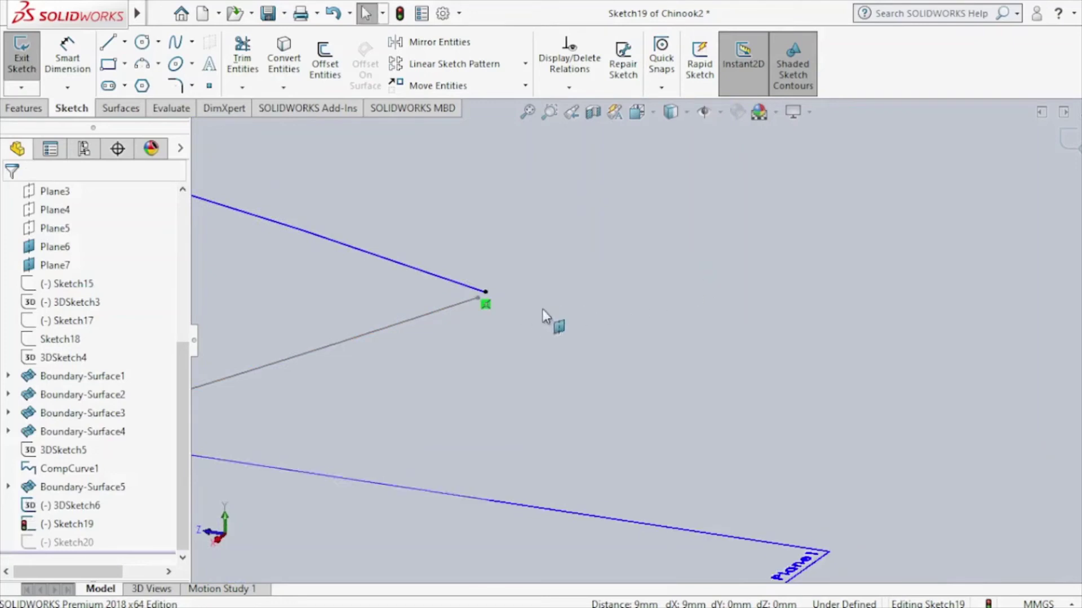
{"action": "left_click", "coordinate": [1070, 148]}
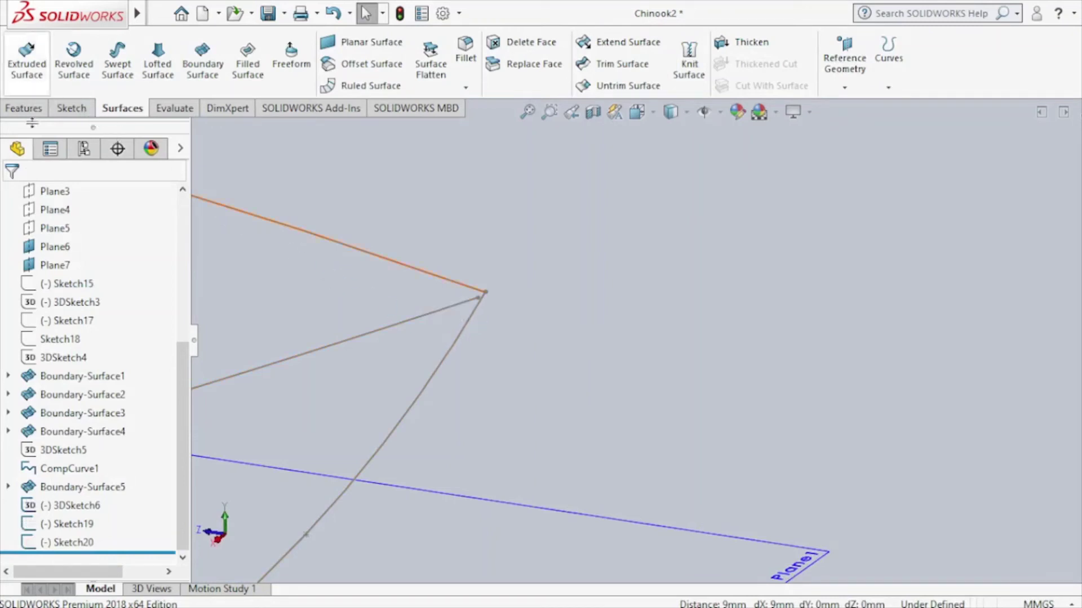
Start a new 3D sketch and copy the 3DSketch6 curve into it.
{"action": "left_click", "coordinate": [63, 112]}
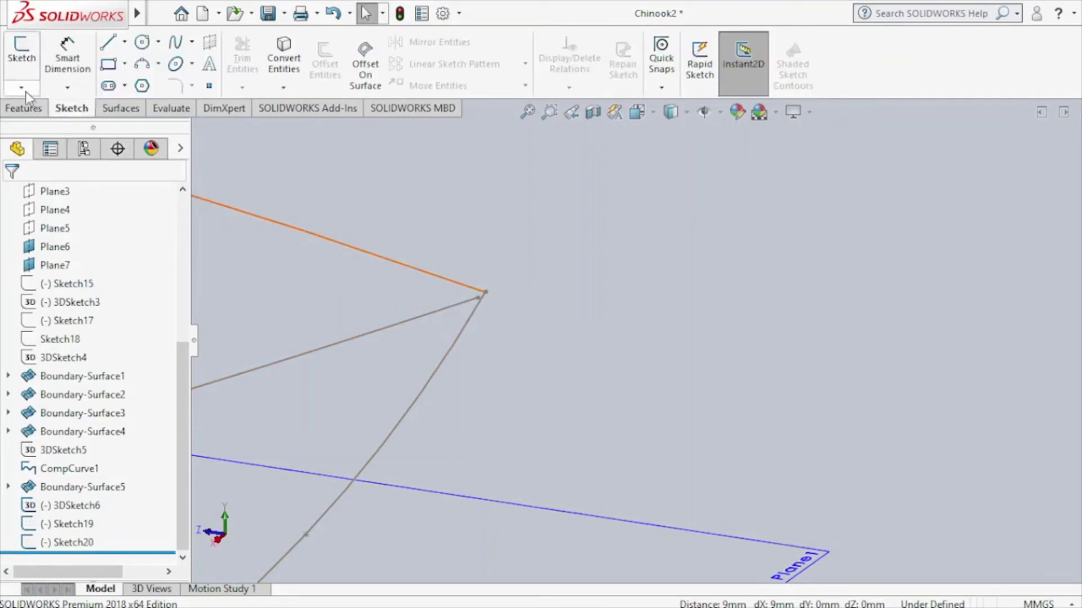
{"action": "left_click", "coordinate": [21, 87]}
{"action": "left_click", "coordinate": [45, 125]}
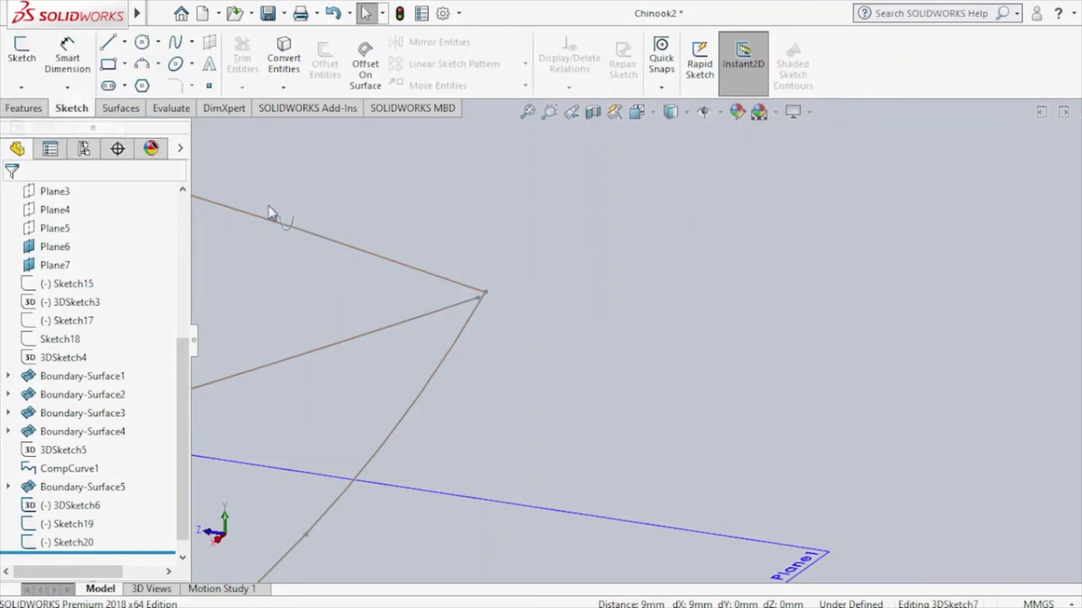
{"action": "left_click", "coordinate": [444, 312]}
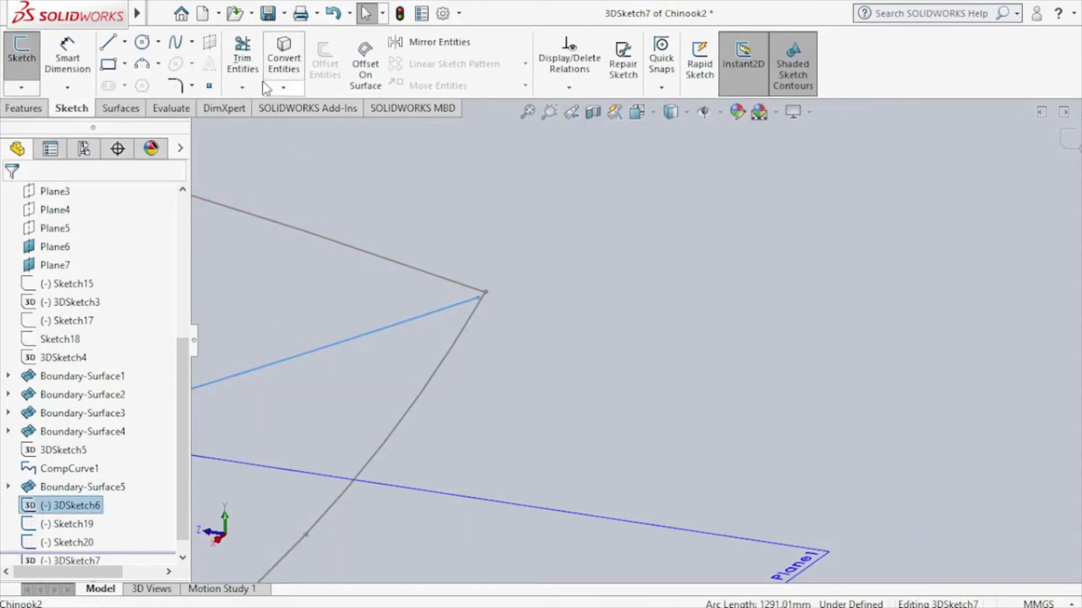
{"action": "left_click", "coordinate": [285, 65]}
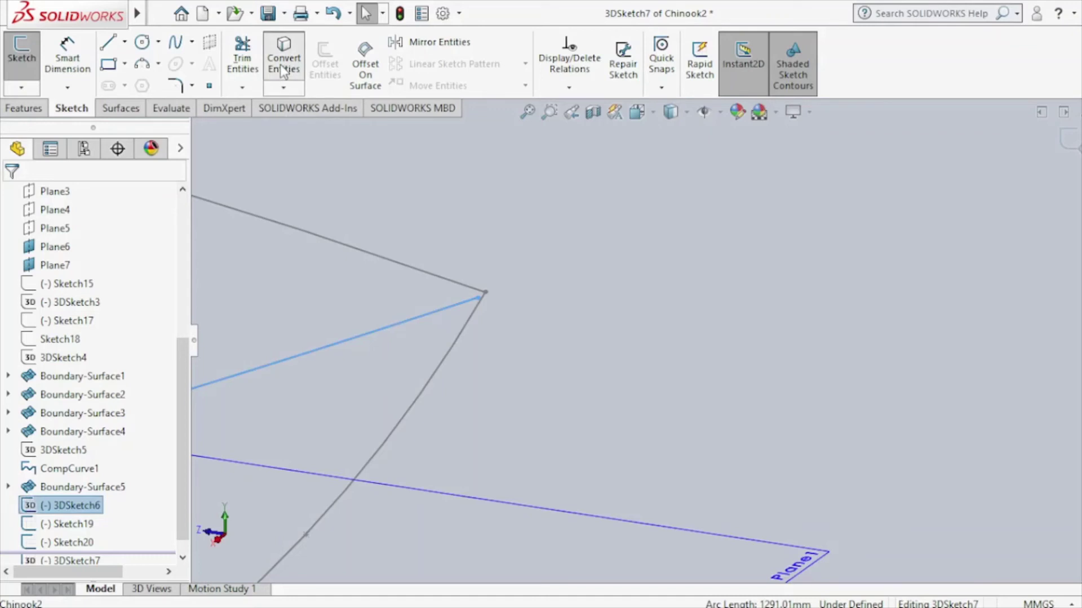
Remove the copied spline's On Edge relation.
{"action": "left_click", "coordinate": [422, 322]}
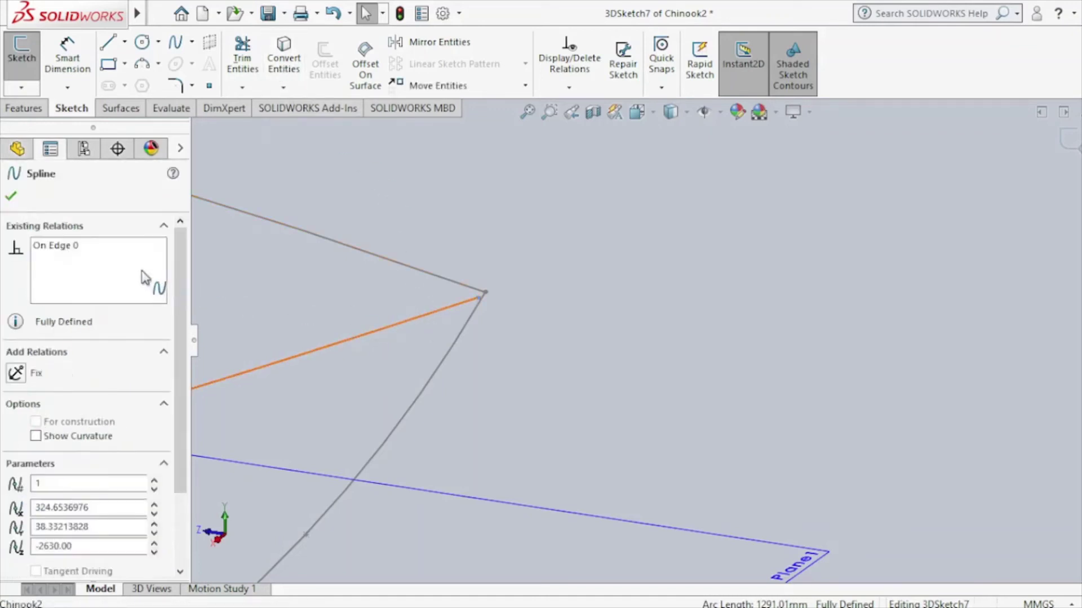
{"action": "right_click", "coordinate": [84, 246]}
{"action": "left_click", "coordinate": [110, 258]}
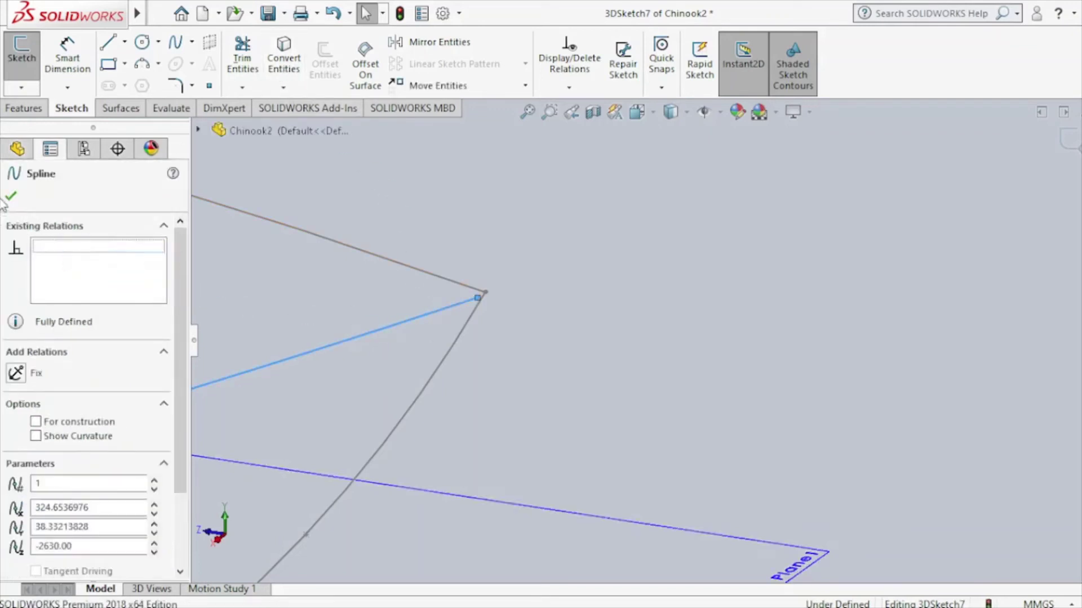
{"action": "left_click", "coordinate": [10, 196]}
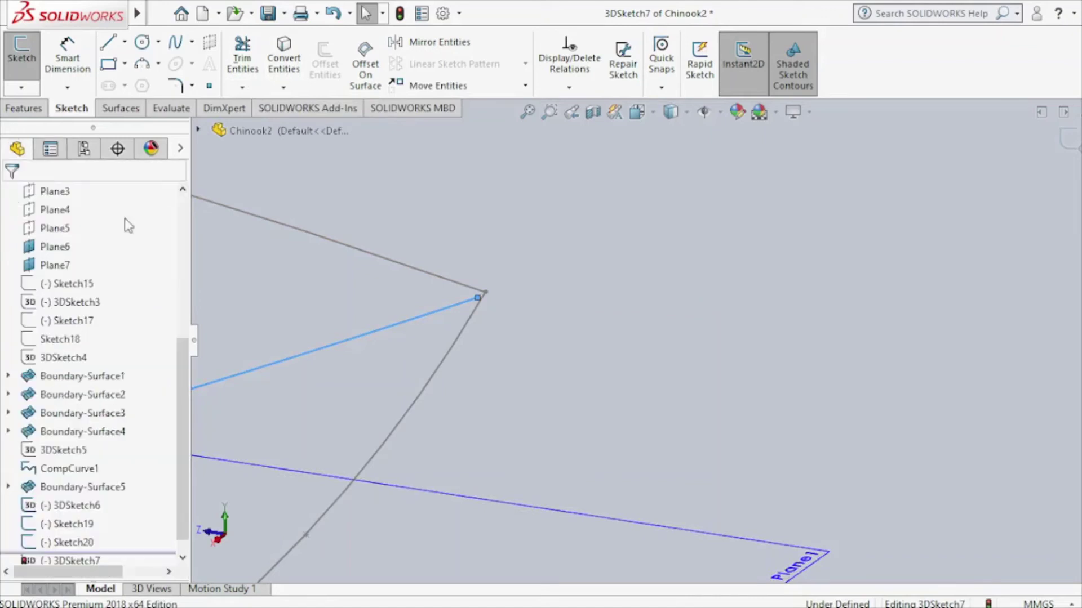
Make the spline's tail-tip endpoint coincident with Sketch19's endpoint and finish the sketch.
{"action": "left_click", "coordinate": [479, 298]}
{"action": "left_click", "coordinate": [485, 292], "text": "ctrl"}
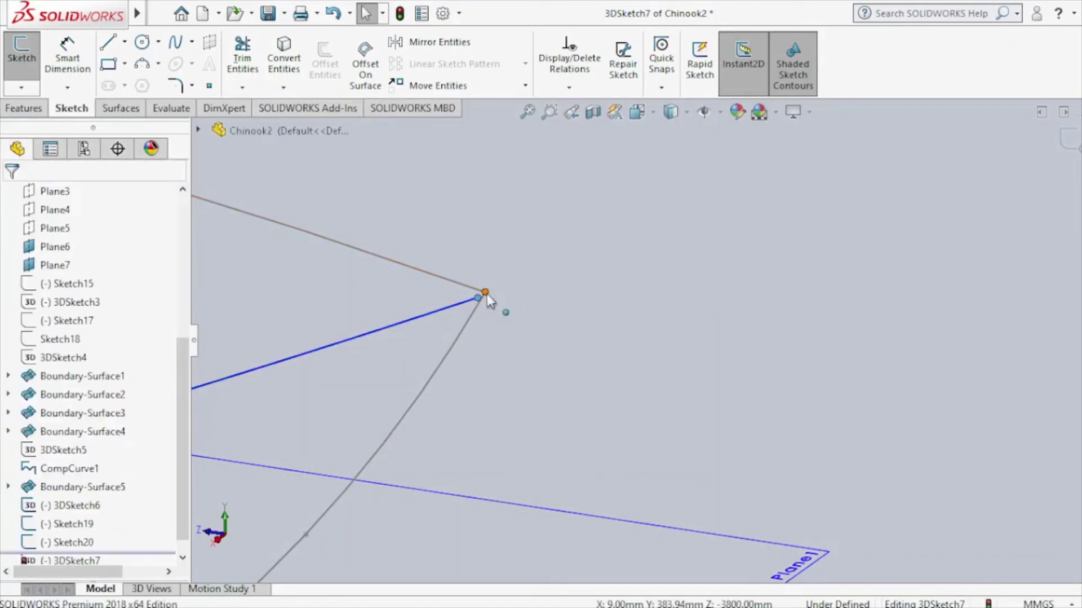
{"action": "left_click", "coordinate": [15, 530]}
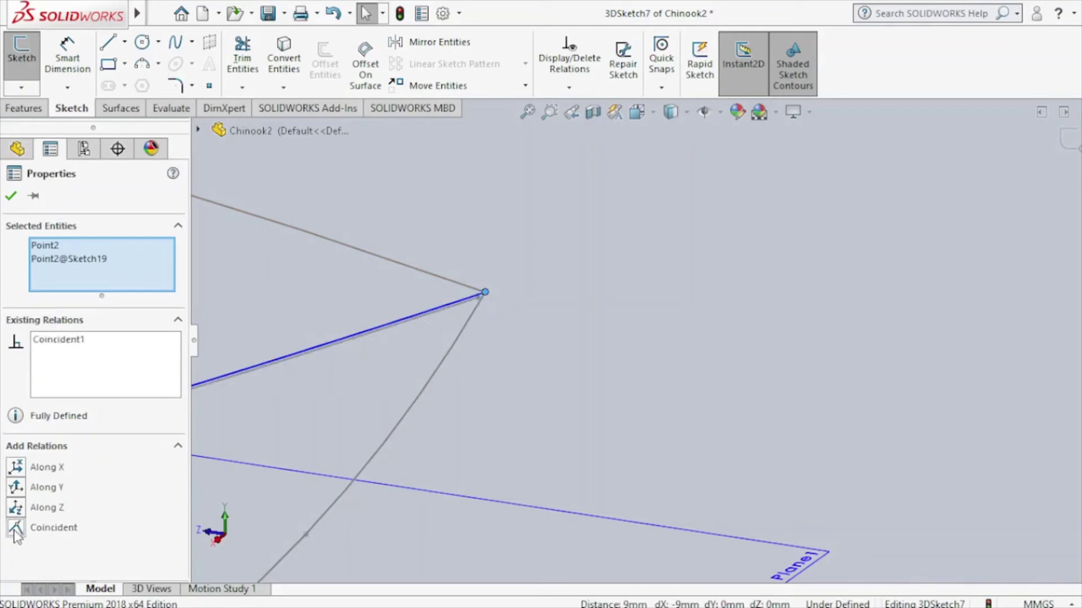
{"action": "left_click", "coordinate": [12, 196]}
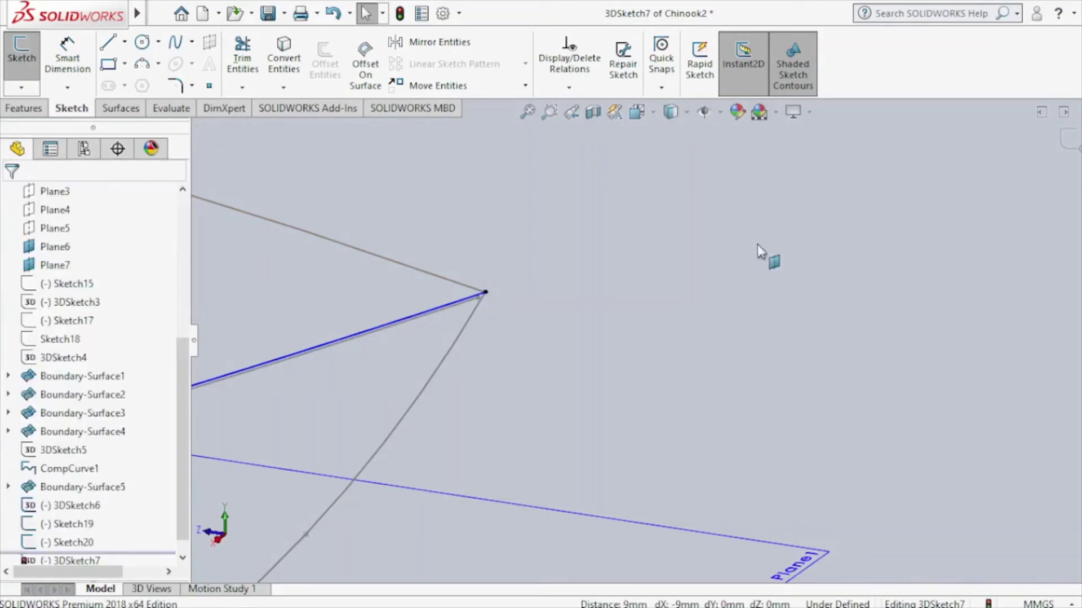
{"action": "left_click", "coordinate": [1064, 166]}
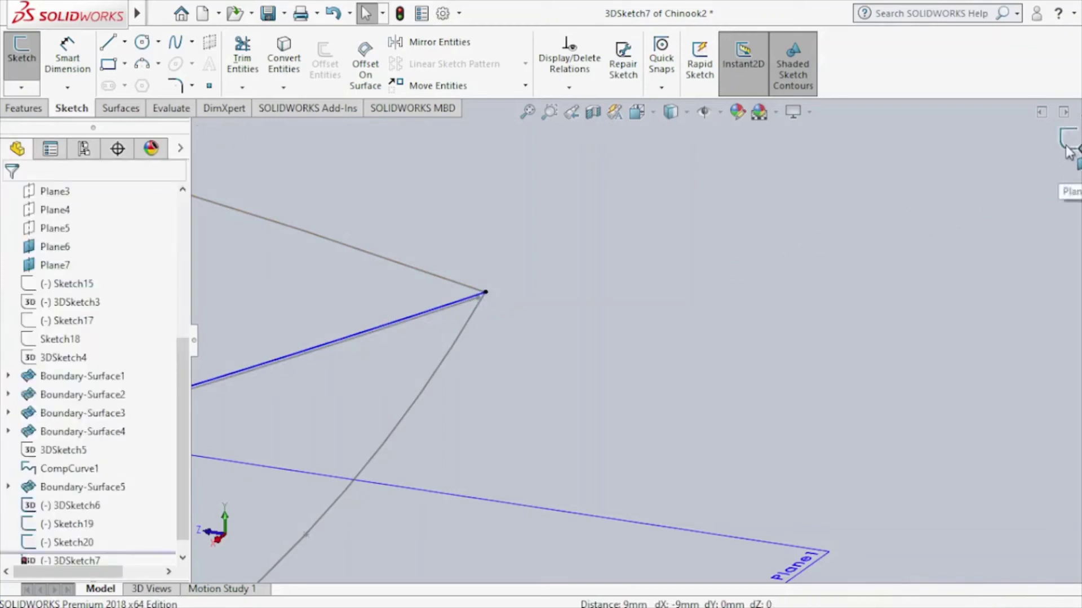
Hide 3DSketch6, then start a tail Boundary Surface and cancel it.
{"action": "left_click", "coordinate": [469, 302]}
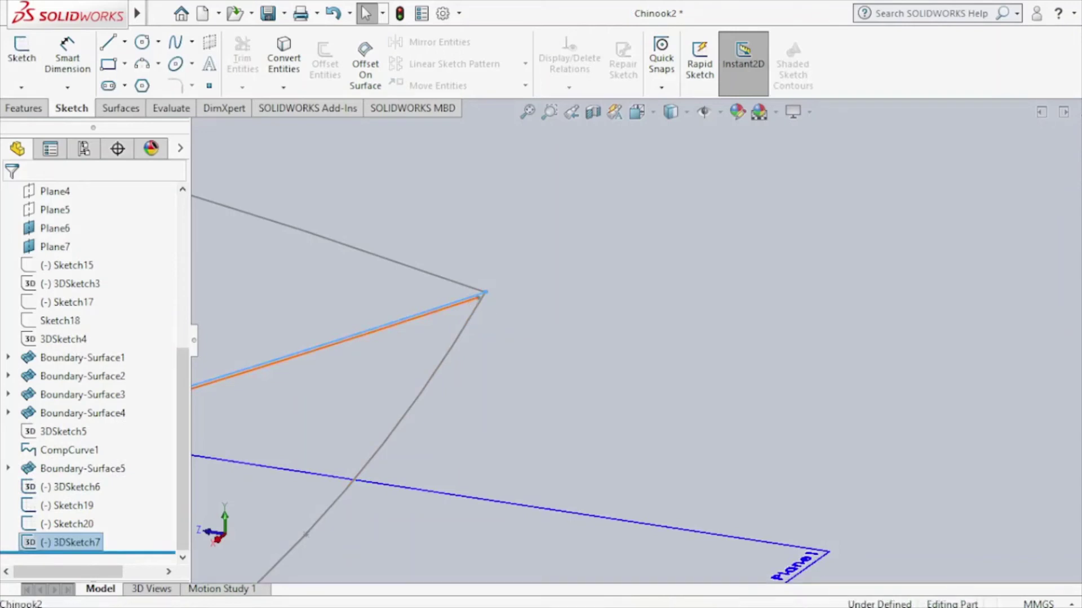
{"action": "left_click", "coordinate": [536, 257]}
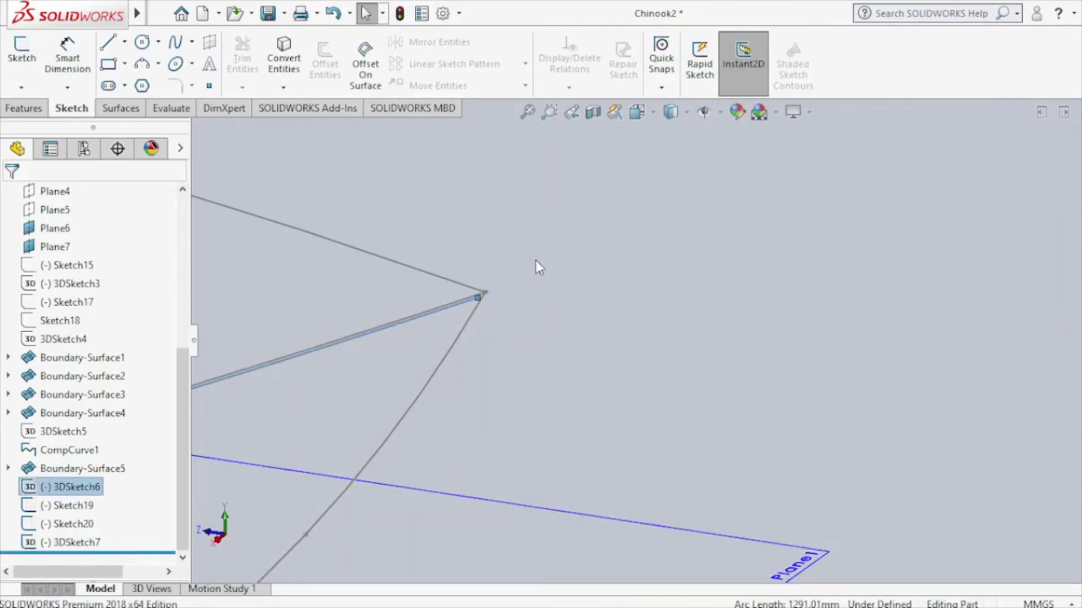
{"action": "left_click", "coordinate": [124, 109]}
{"action": "left_click", "coordinate": [194, 79]}
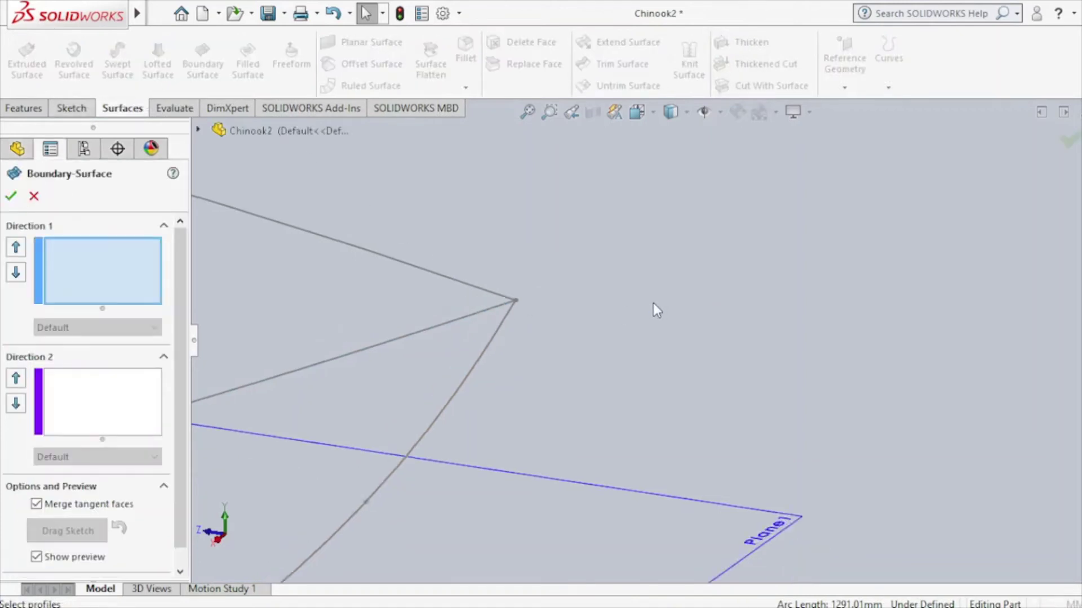
{"action": "scroll", "coordinate": [574, 346], "scroll_direction": "up", "scroll_amount": 2}
{"action": "scroll", "coordinate": [577, 346], "scroll_direction": "up", "scroll_amount": 2}
{"action": "scroll", "coordinate": [495, 359], "scroll_direction": "up", "scroll_amount": 2}
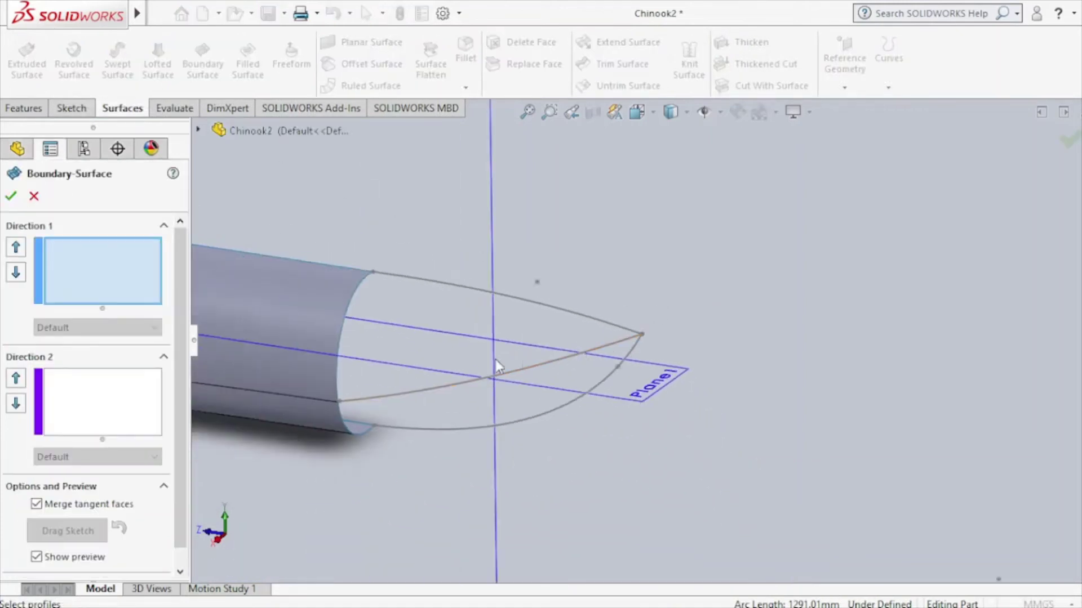
{"action": "scroll", "coordinate": [395, 408], "scroll_direction": "down", "scroll_amount": 1}
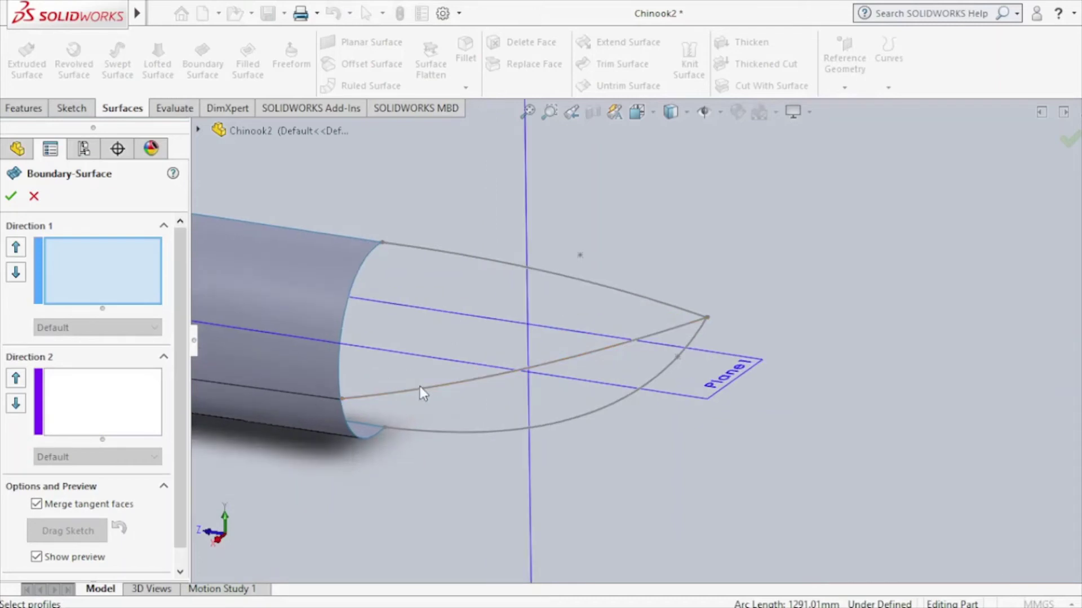
{"action": "scroll", "coordinate": [421, 389], "scroll_direction": "down", "scroll_amount": 3}
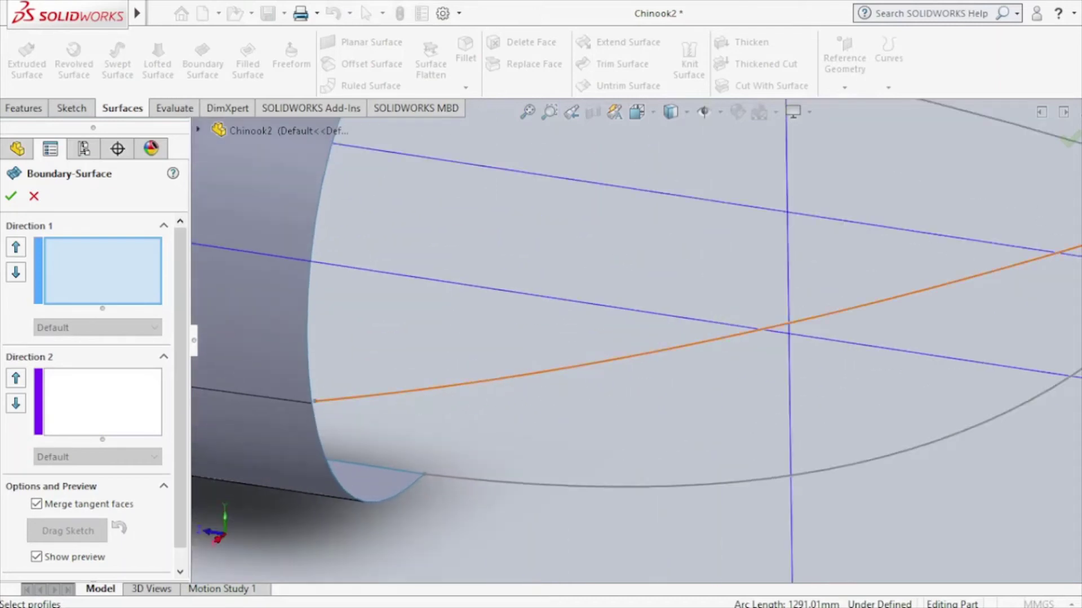
{"action": "key", "text": "Escape"}
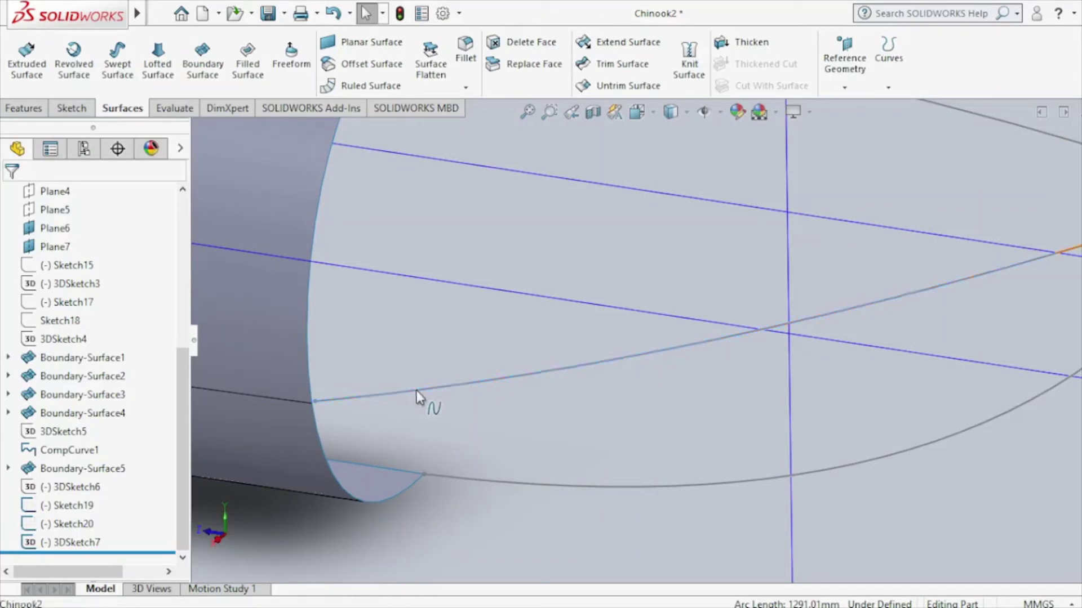
Edit 3DSketch7 and make the tail curve's fuselage-end point coincident with the fuselage vertex.
{"action": "left_click", "coordinate": [423, 390]}
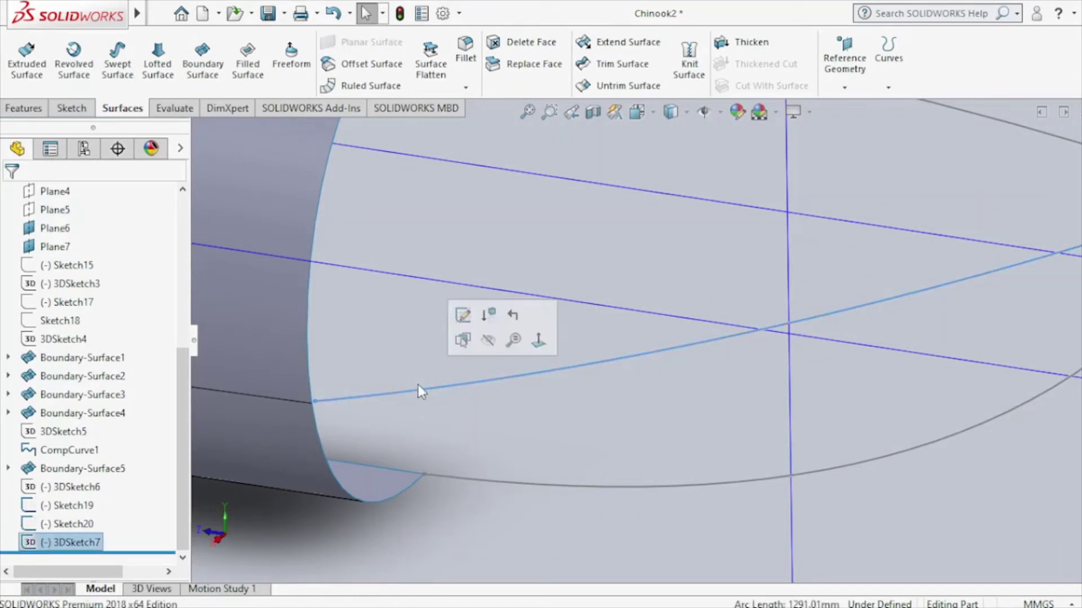
{"action": "left_click", "coordinate": [459, 315]}
{"action": "left_click", "coordinate": [314, 402]}
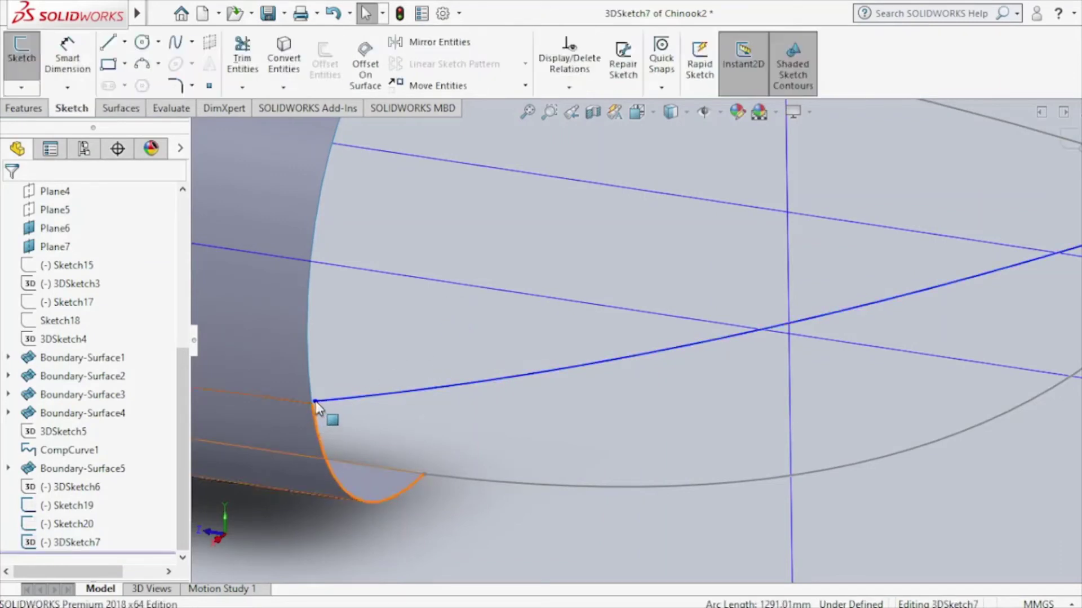
{"action": "left_click", "coordinate": [315, 401]}
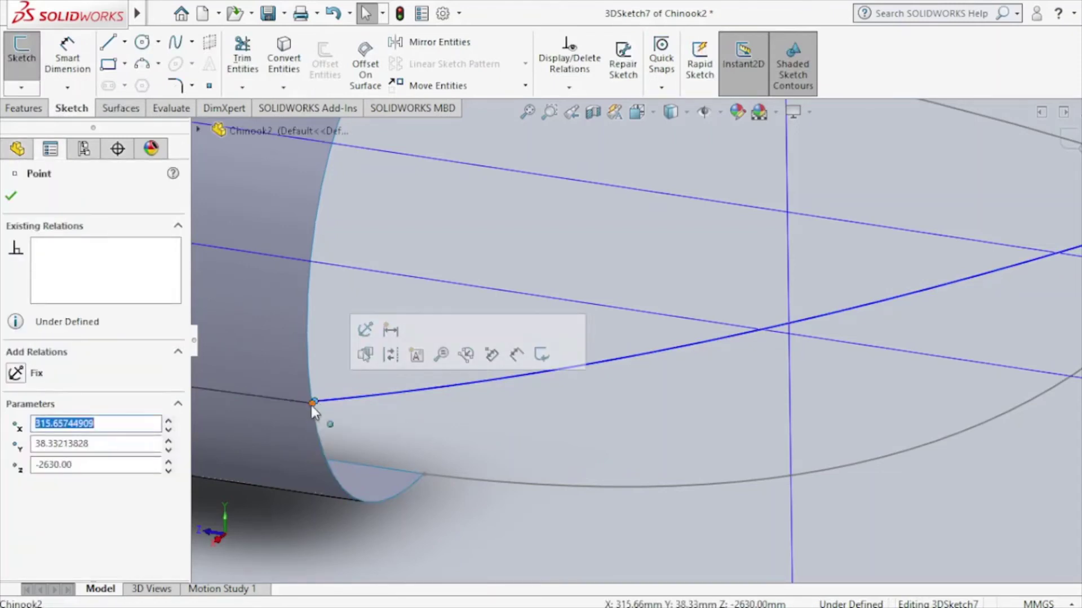
{"action": "left_click", "coordinate": [312, 403], "text": "ctrl"}
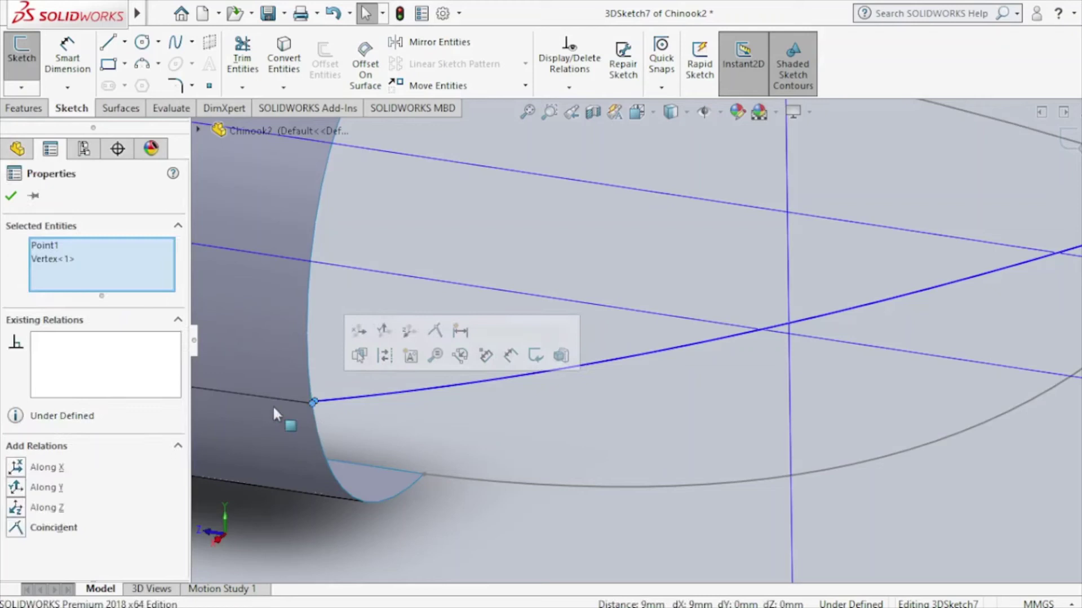
{"action": "left_click", "coordinate": [16, 528]}
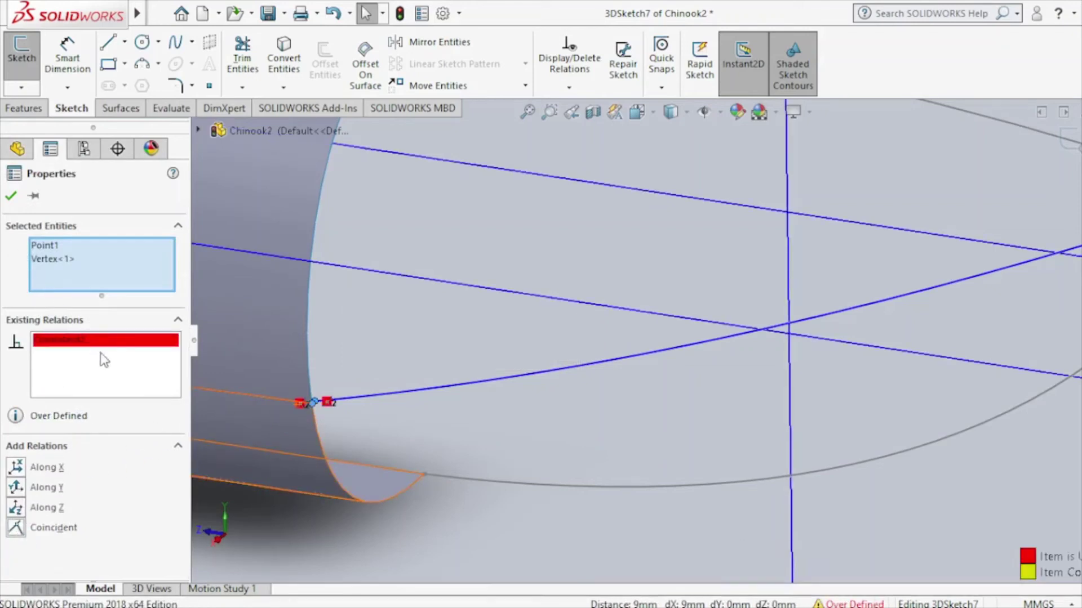
Delete the conflicting Coincident2 relation on that endpoint.
{"action": "right_click", "coordinate": [116, 343]}
{"action": "right_click", "coordinate": [128, 360]}
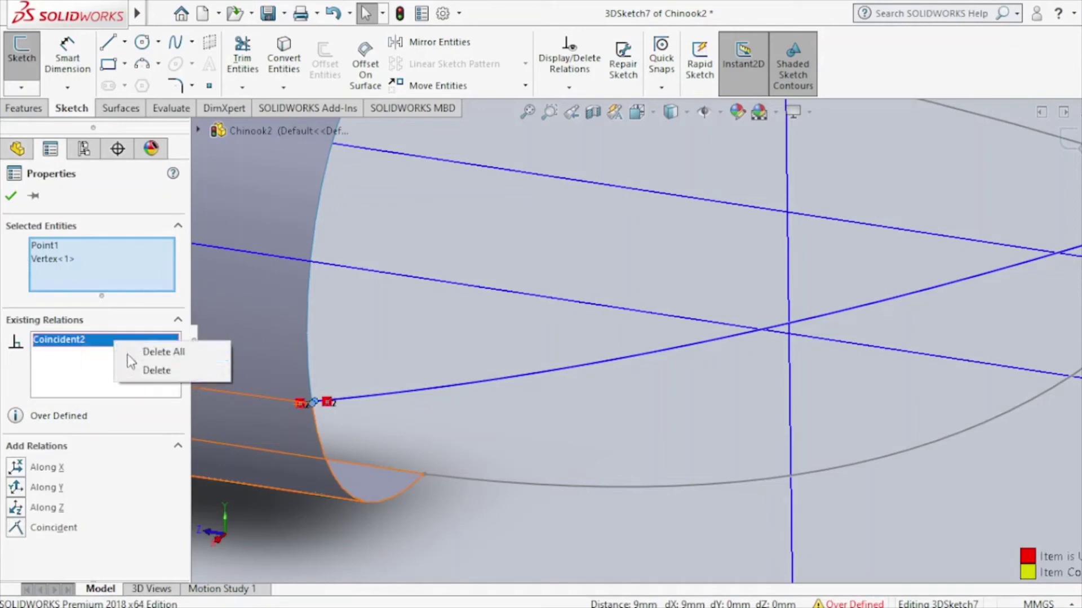
{"action": "left_click", "coordinate": [116, 349]}
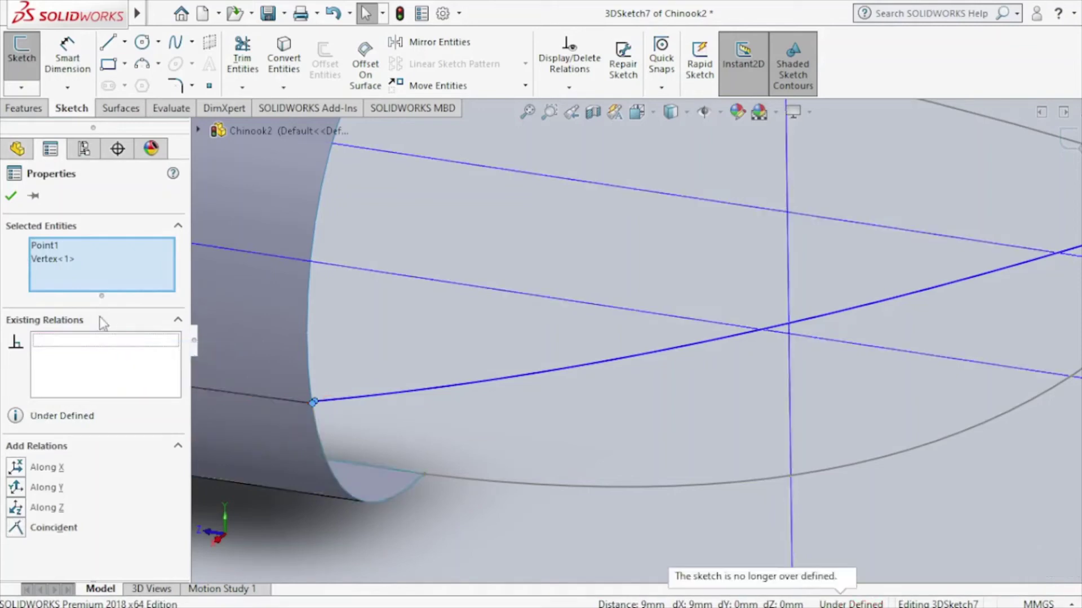
{"action": "left_click", "coordinate": [11, 197]}
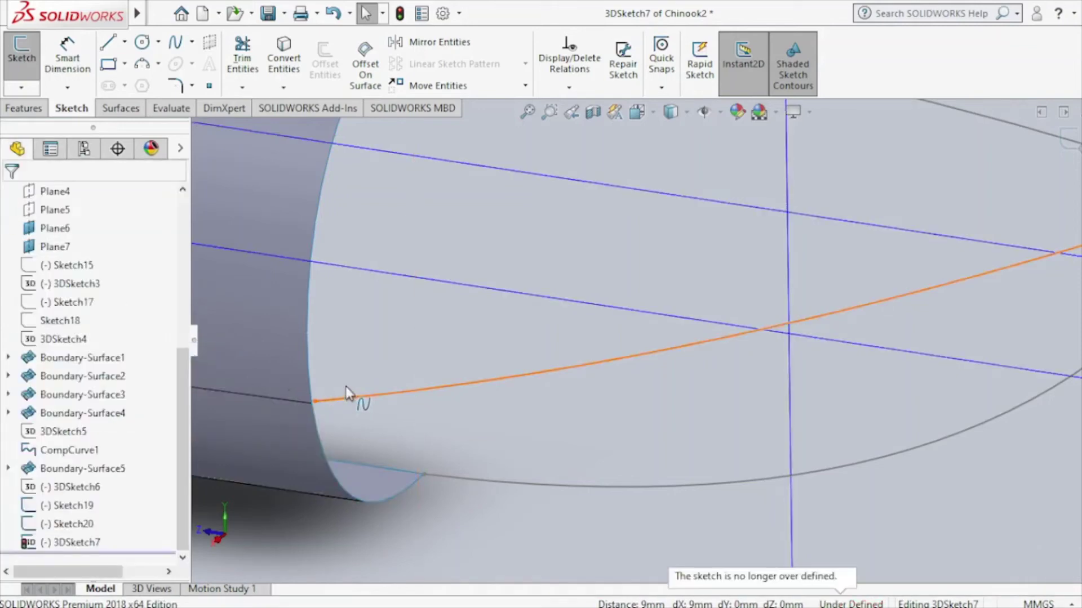
{"action": "scroll", "coordinate": [349, 396], "scroll_direction": "down", "scroll_amount": 2}
{"action": "scroll", "coordinate": [374, 403], "scroll_direction": "down", "scroll_amount": 2}
{"action": "scroll", "coordinate": [400, 403], "scroll_direction": "down", "scroll_amount": 2}
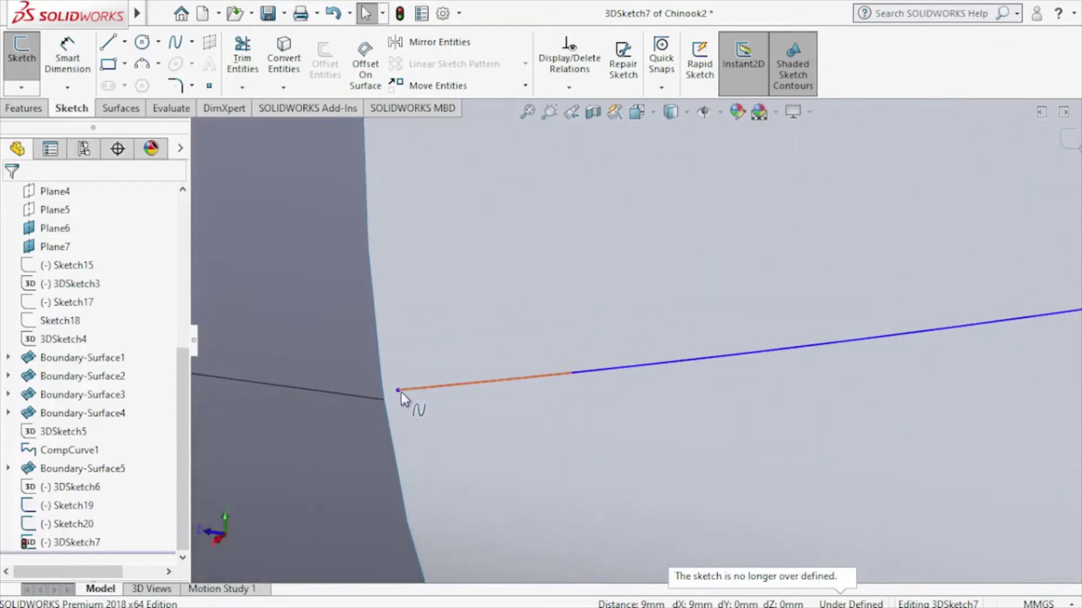
Drag the endpoint onto the fuselage edge and constrain it to lie on that edge.
{"action": "left_click_drag", "start_coordinate": [397, 392], "coordinate": [385, 404]}
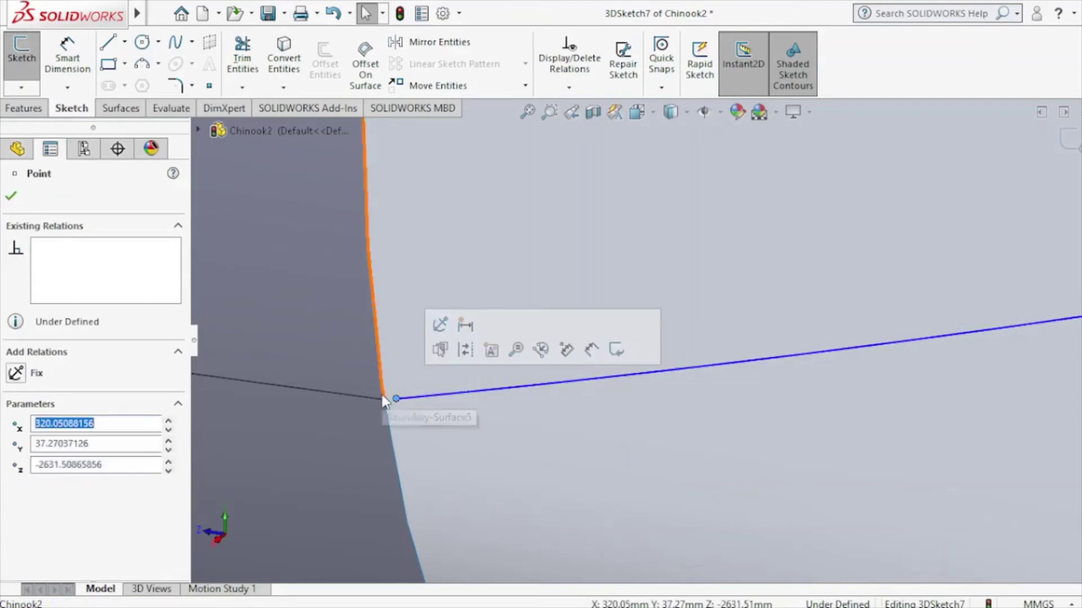
{"action": "left_click", "coordinate": [384, 401], "text": "ctrl"}
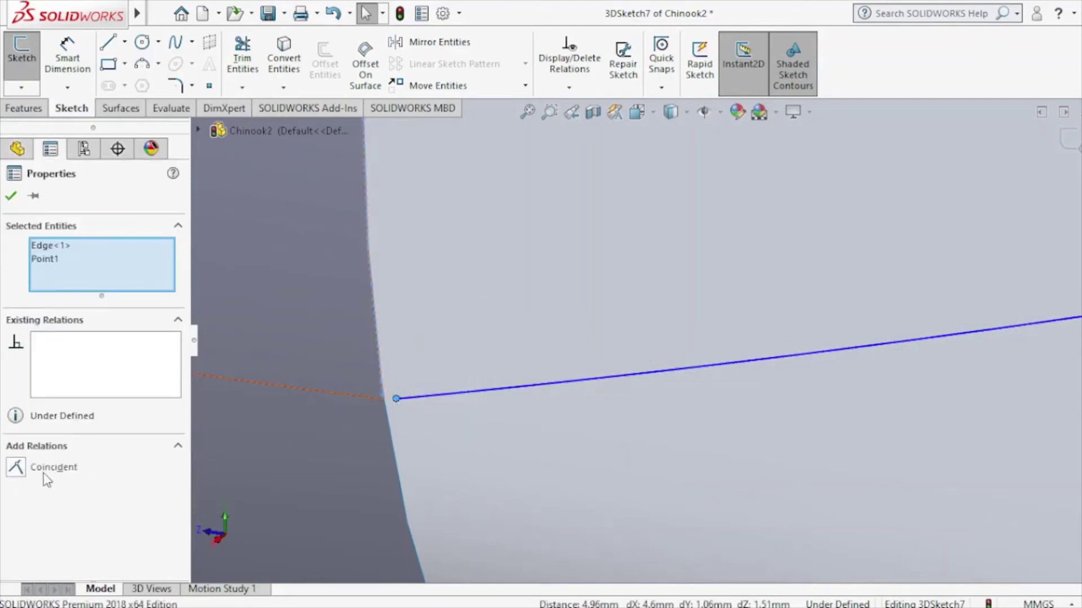
{"action": "left_click", "coordinate": [17, 467]}
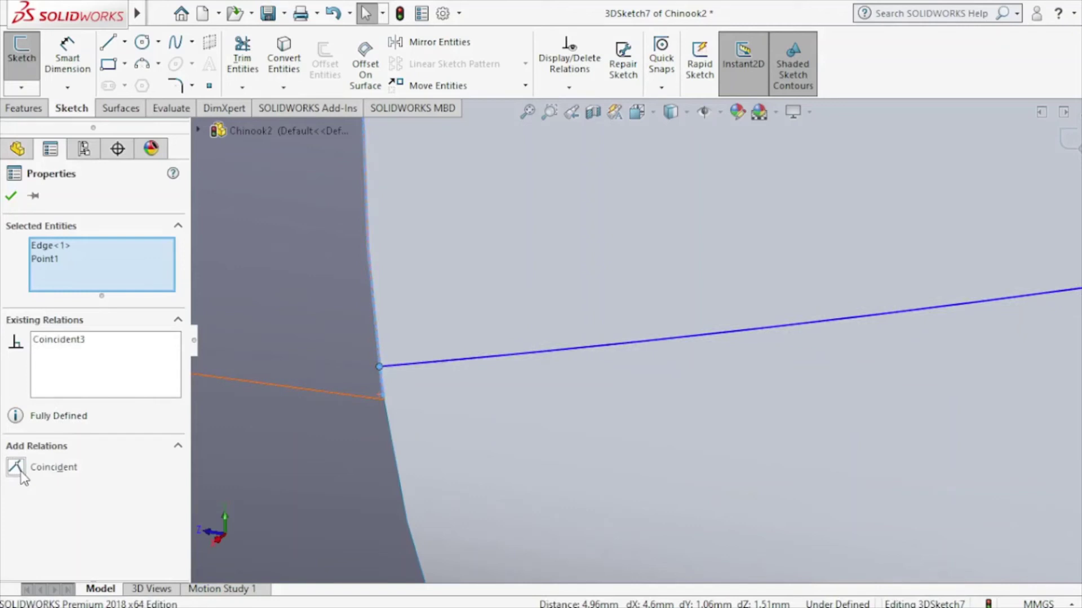
{"action": "left_click", "coordinate": [9, 197]}
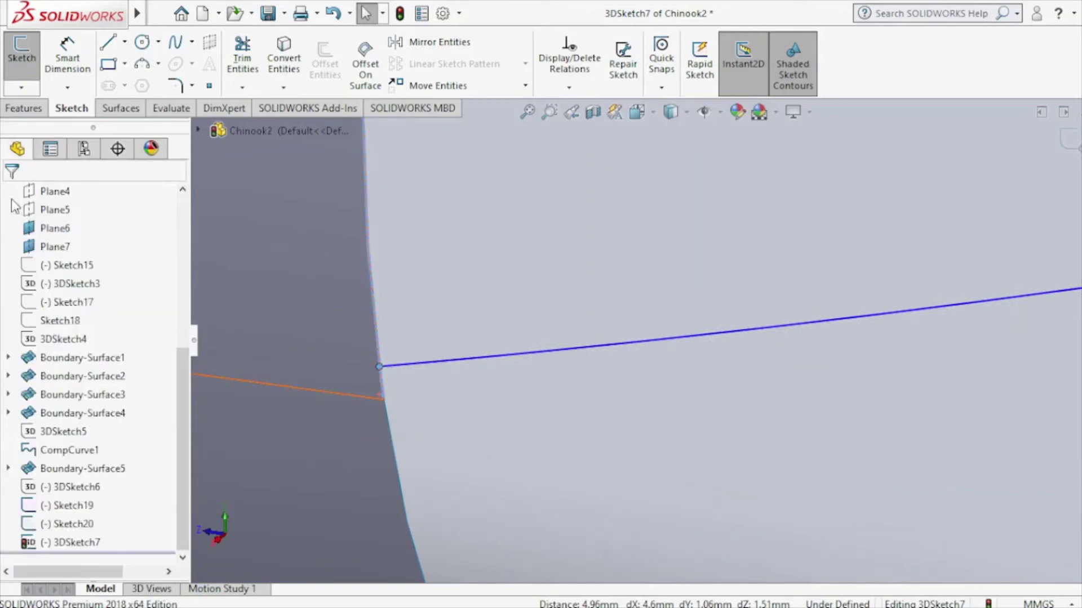
Delete the endpoint's Coincident3 relation.
{"action": "left_click", "coordinate": [380, 369]}
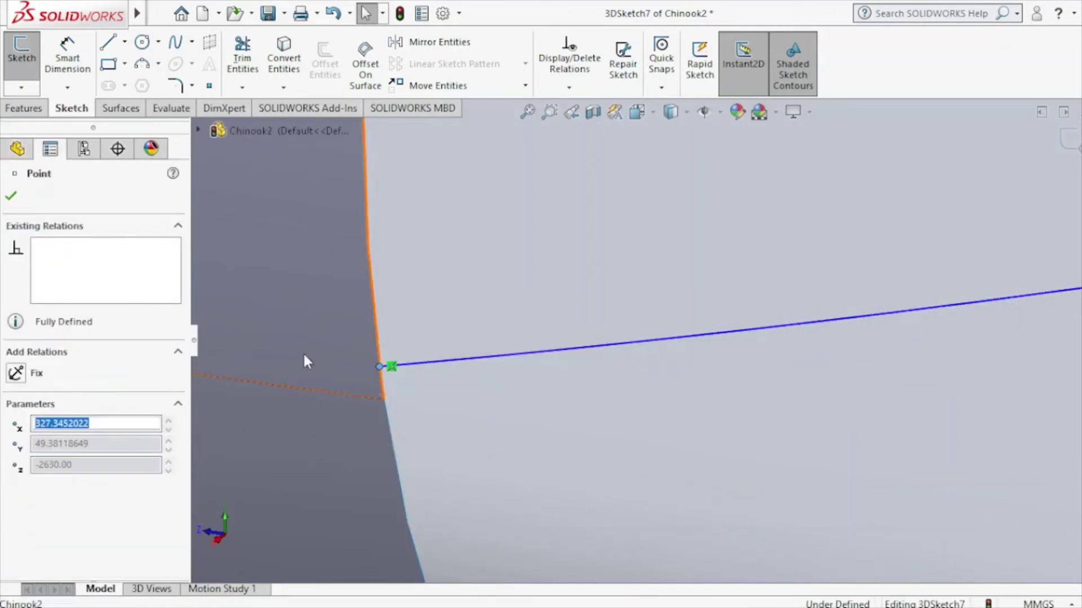
{"action": "right_click", "coordinate": [107, 251]}
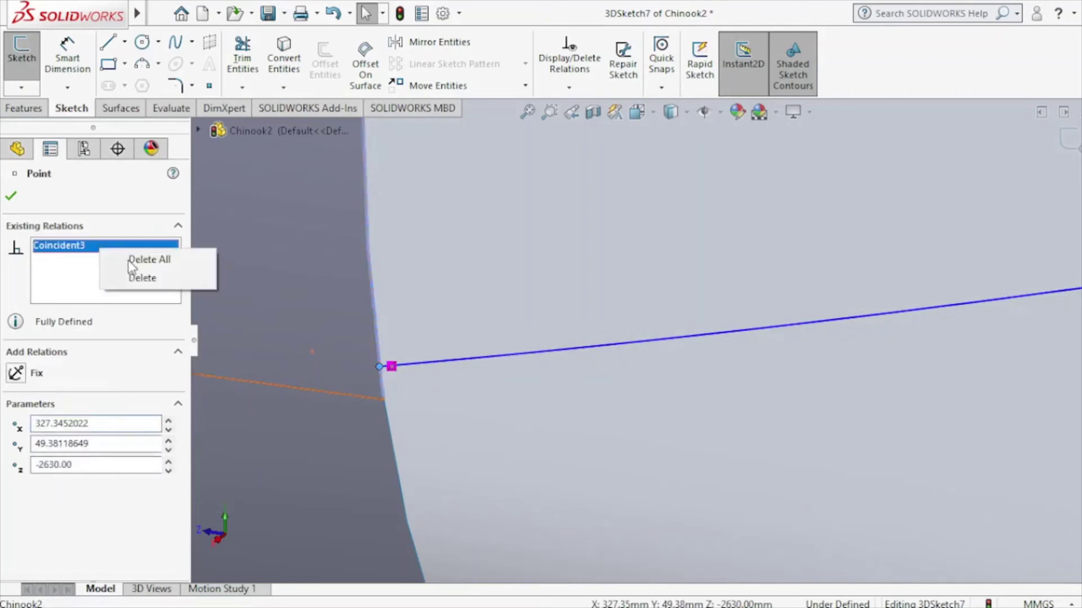
{"action": "left_click", "coordinate": [135, 276]}
{"action": "key", "text": "Escape"}
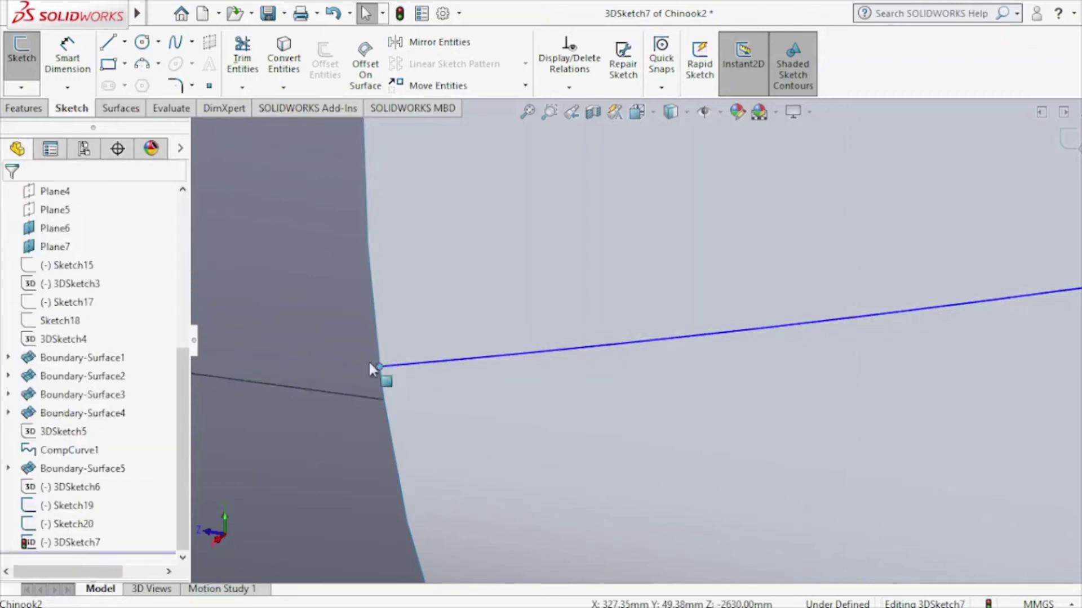
Re-add the coincident with the fuselage vertex and remove the resulting conflicting relation.
{"action": "left_click", "coordinate": [385, 403]}
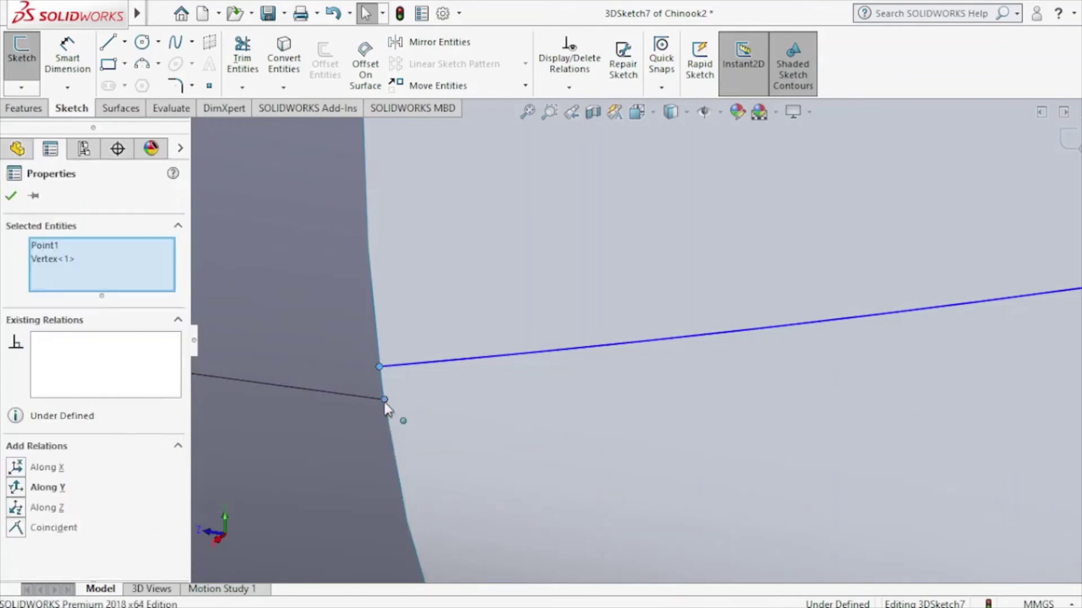
{"action": "left_click", "coordinate": [16, 530]}
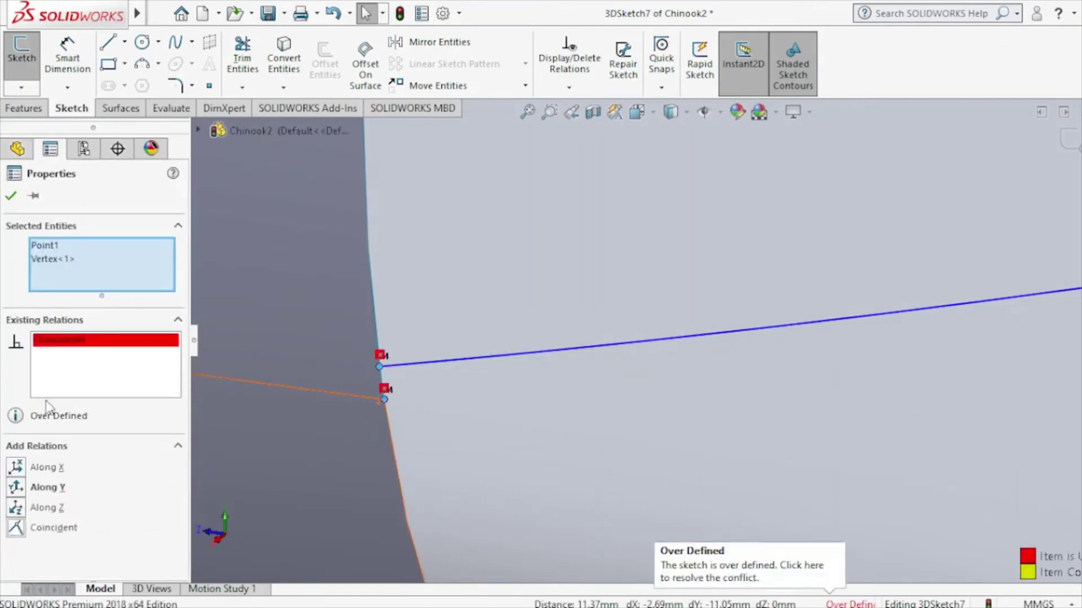
{"action": "right_click", "coordinate": [77, 352]}
{"action": "left_click", "coordinate": [104, 371]}
{"action": "left_click", "coordinate": [11, 198]}
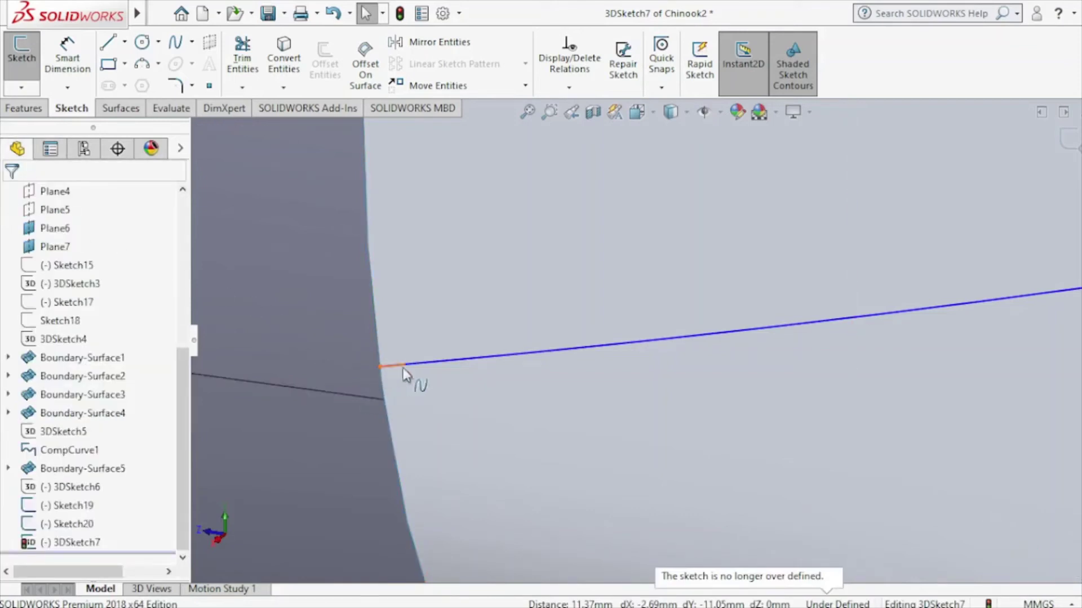
Delete all relations on the curve's endpoint at the Plane1 tip.
{"action": "key", "text": "Right"}
{"action": "key", "text": "Right"}
{"action": "key", "text": "Right"}
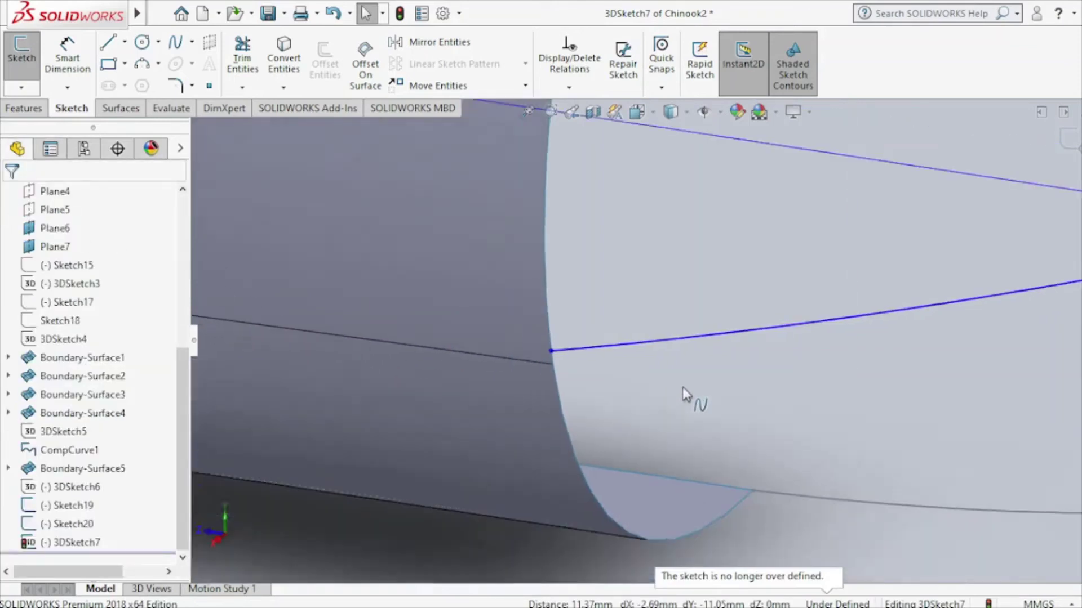
{"action": "scroll", "coordinate": [682, 388], "scroll_direction": "up", "scroll_amount": 3}
{"action": "scroll", "coordinate": [681, 387], "scroll_direction": "up", "scroll_amount": 3}
{"action": "scroll", "coordinate": [730, 398], "scroll_direction": "up", "scroll_amount": 3}
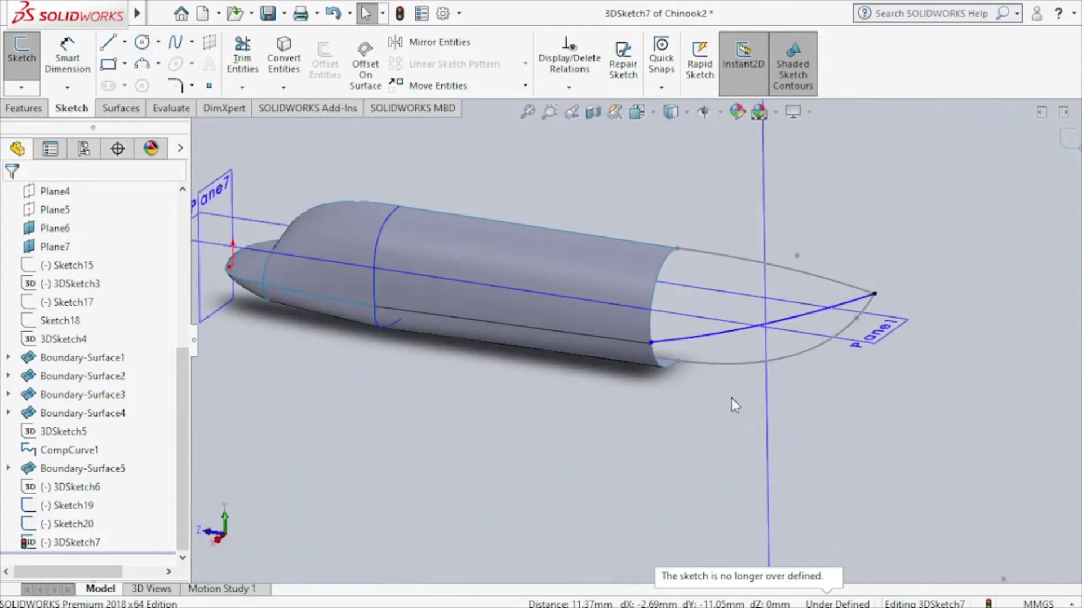
{"action": "left_click", "coordinate": [874, 294]}
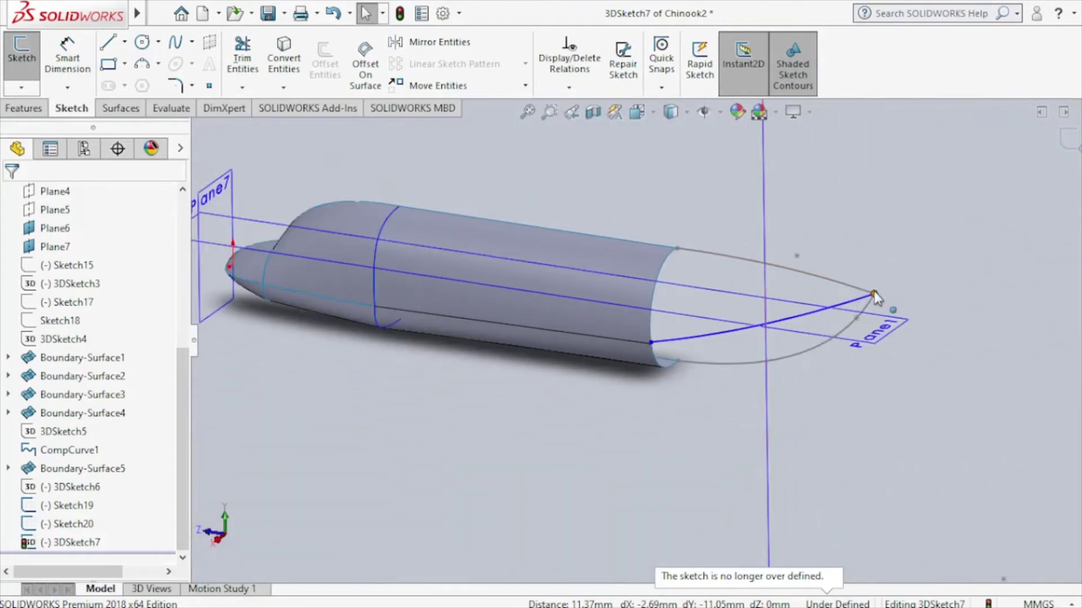
{"action": "right_click", "coordinate": [78, 246]}
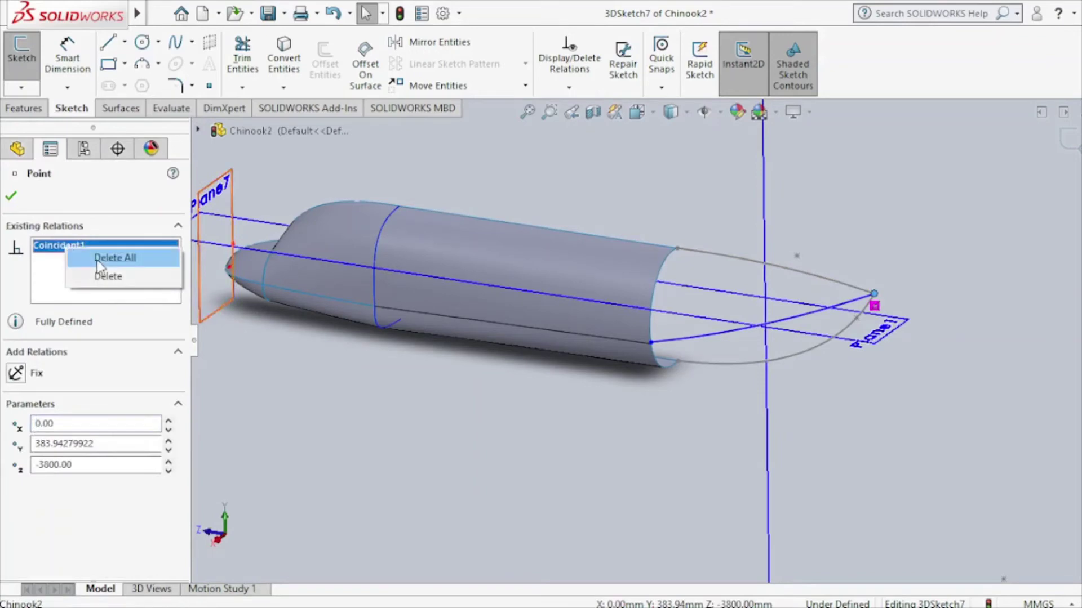
{"action": "left_click", "coordinate": [113, 256]}
{"action": "left_click", "coordinate": [12, 195]}
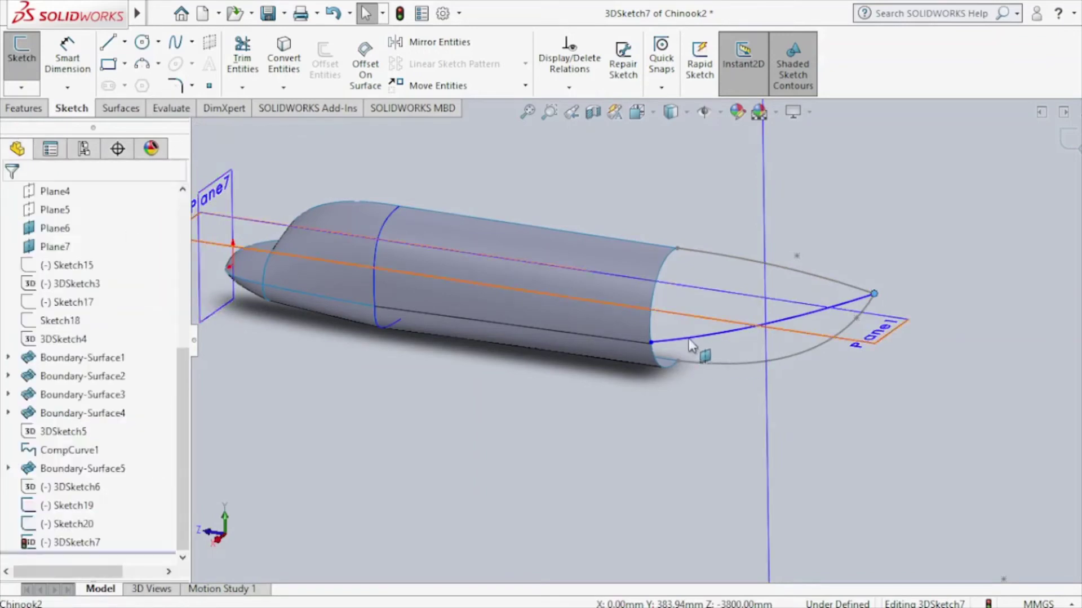
Make the spline end coincident with the fuselage edge vertex and exit the 3D sketch.
{"action": "scroll", "coordinate": [677, 334], "scroll_direction": "down", "scroll_amount": 2}
{"action": "scroll", "coordinate": [672, 336], "scroll_direction": "down", "scroll_amount": 2}
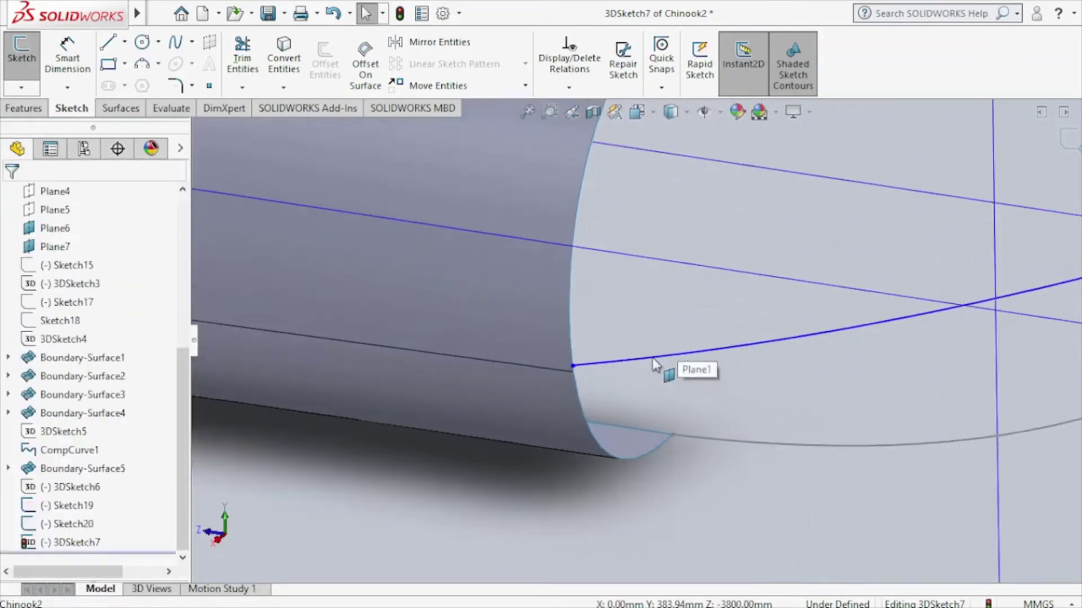
{"action": "left_click", "coordinate": [572, 367]}
{"action": "left_click", "coordinate": [573, 370], "text": "ctrl"}
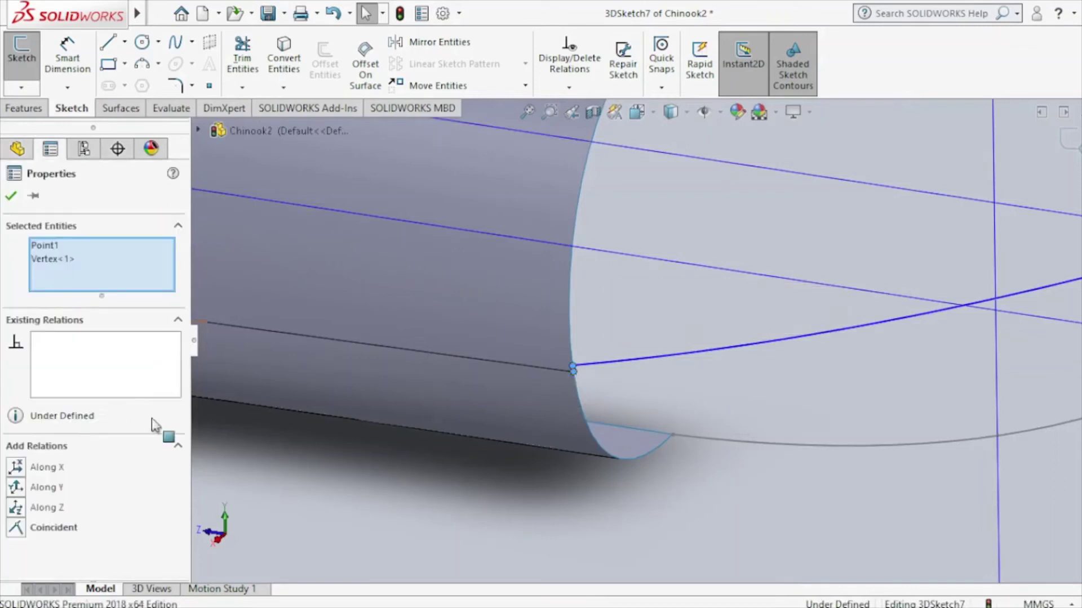
{"action": "left_click", "coordinate": [16, 528]}
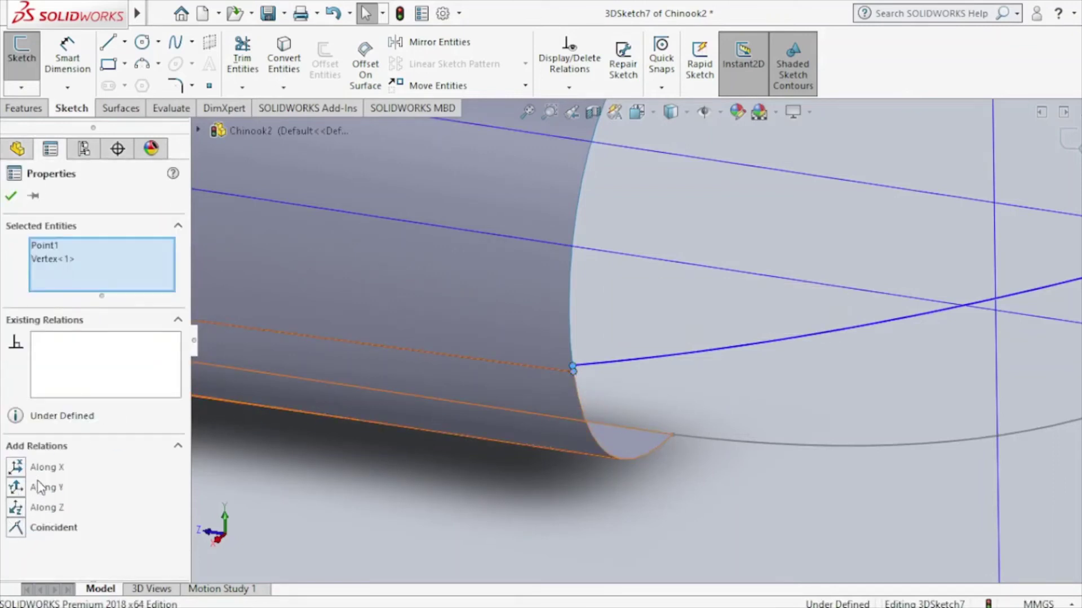
{"action": "left_click", "coordinate": [12, 197]}
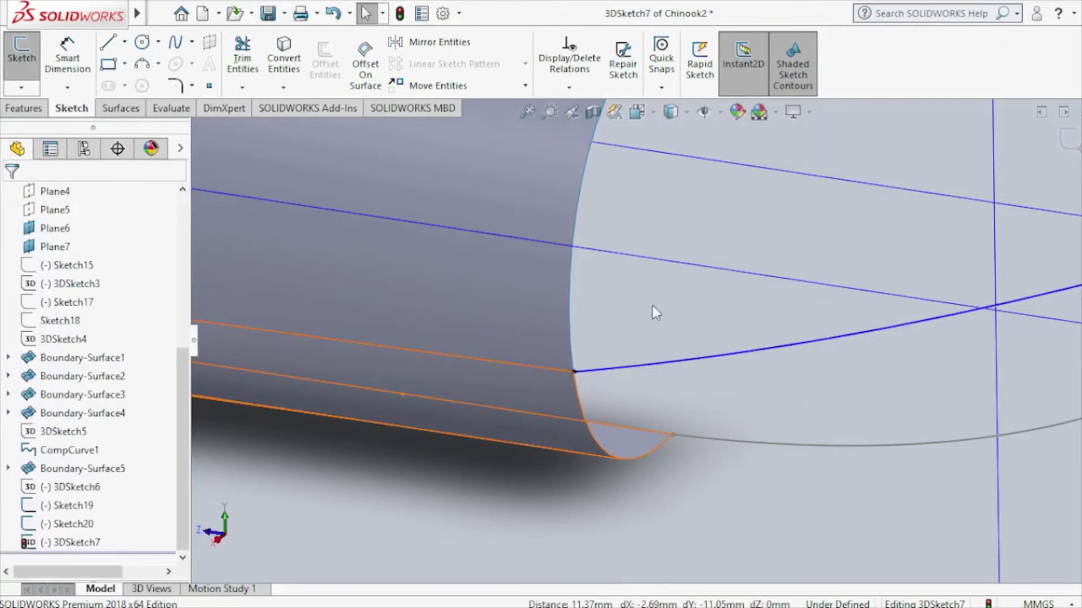
{"action": "scroll", "coordinate": [968, 275], "scroll_direction": "up", "scroll_amount": 3}
{"action": "scroll", "coordinate": [965, 271], "scroll_direction": "down", "scroll_amount": 2}
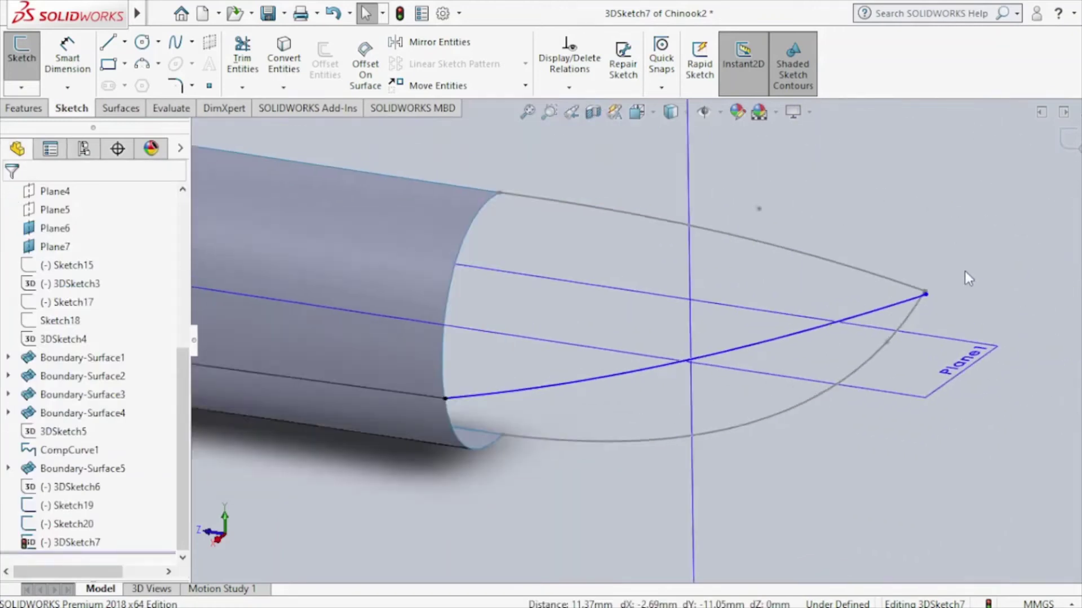
{"action": "scroll", "coordinate": [884, 309], "scroll_direction": "down", "scroll_amount": 2}
{"action": "scroll", "coordinate": [859, 321], "scroll_direction": "down", "scroll_amount": 2}
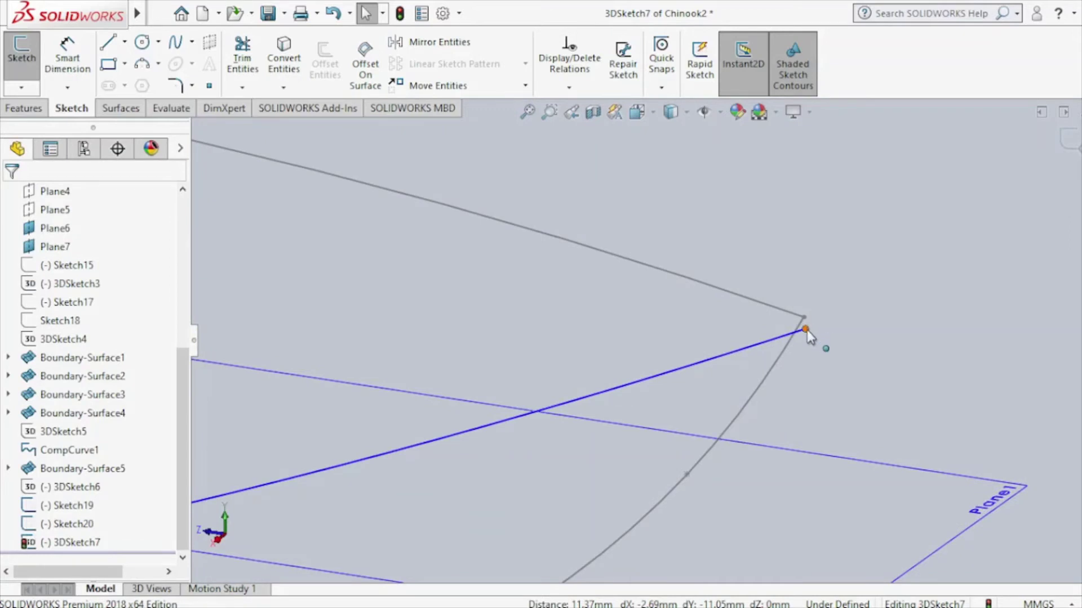
{"action": "left_click", "coordinate": [1075, 148]}
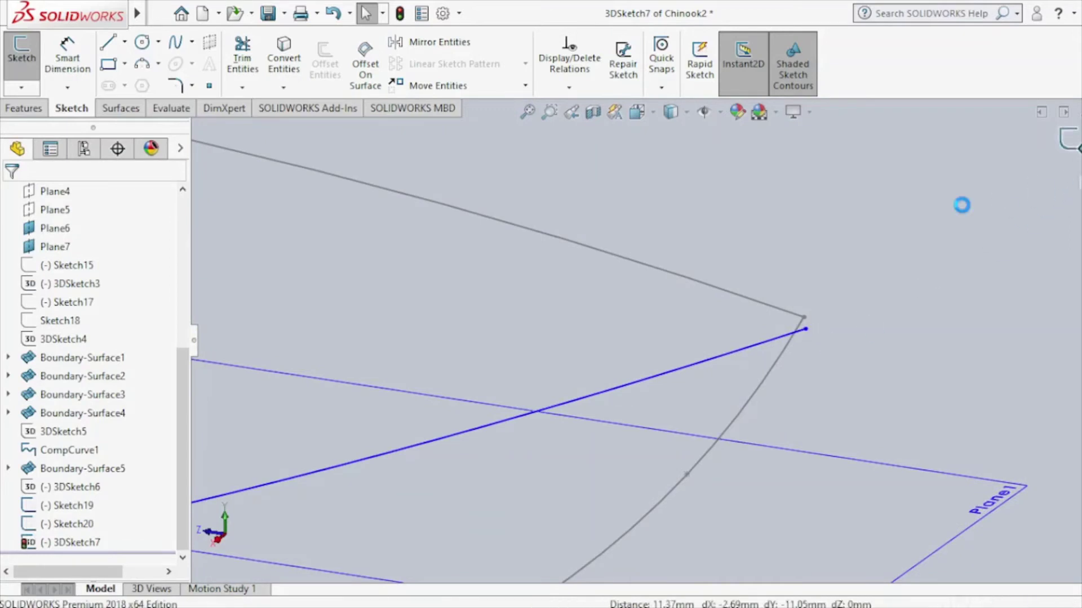
Delete the old tip-to-body line and start a new 3D sketch.
{"action": "left_click", "coordinate": [762, 341]}
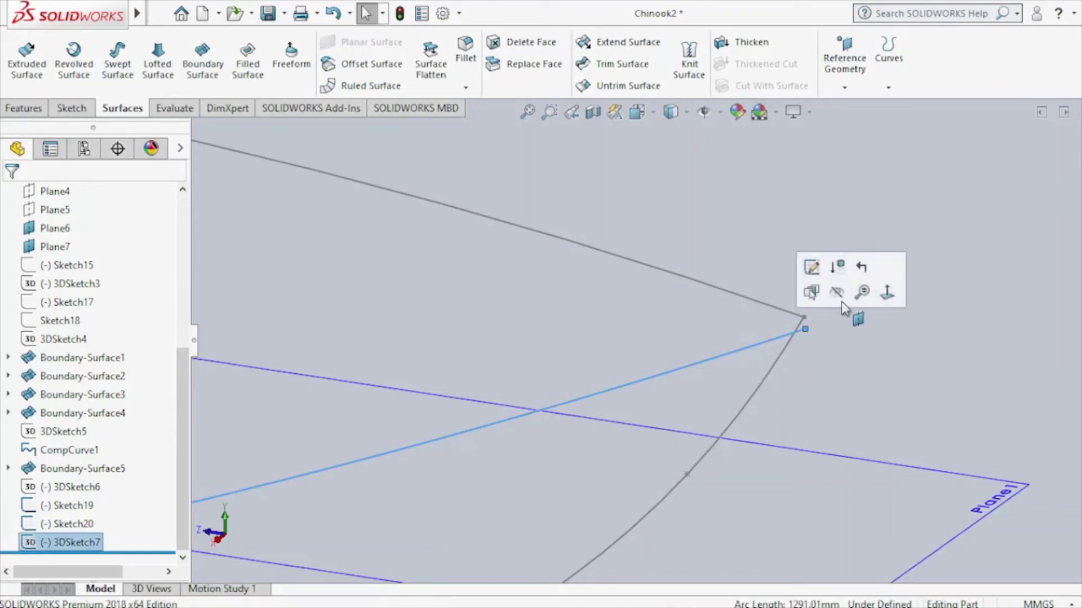
{"action": "key", "text": "Delete"}
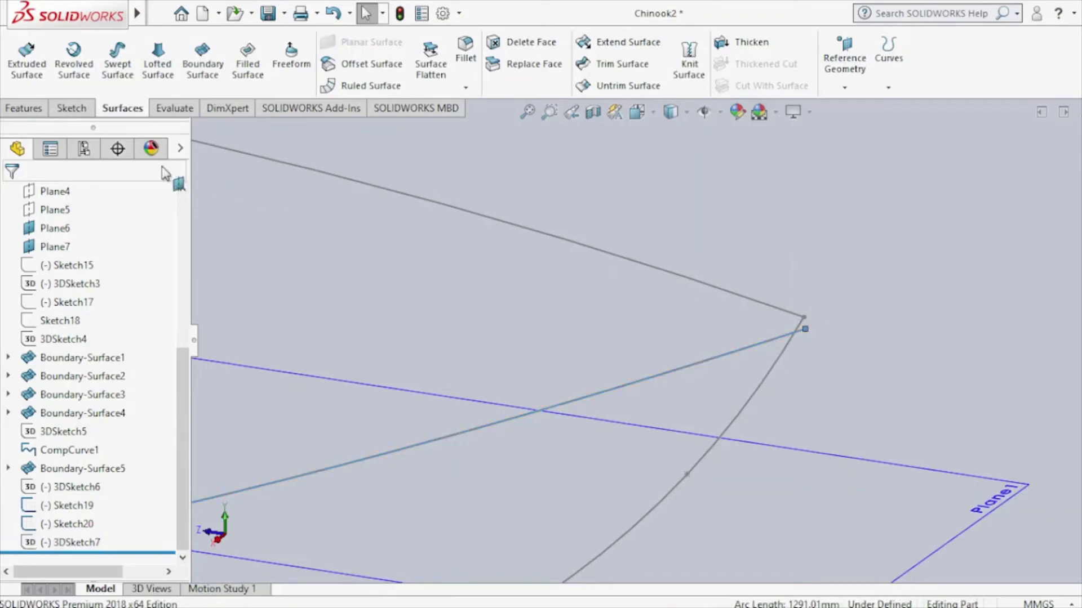
{"action": "left_click", "coordinate": [71, 108]}
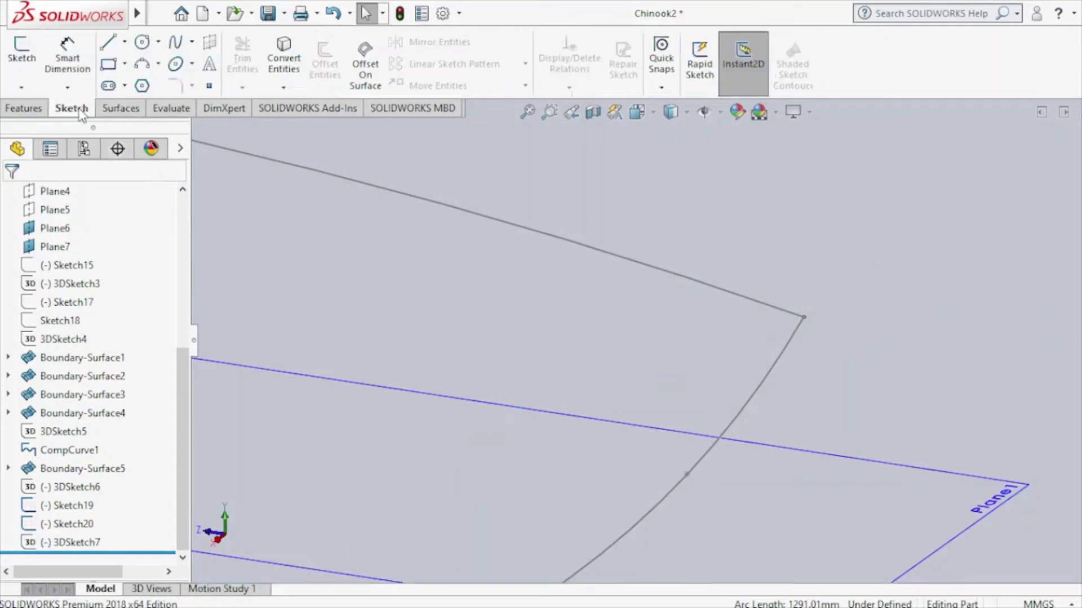
{"action": "left_click", "coordinate": [21, 87]}
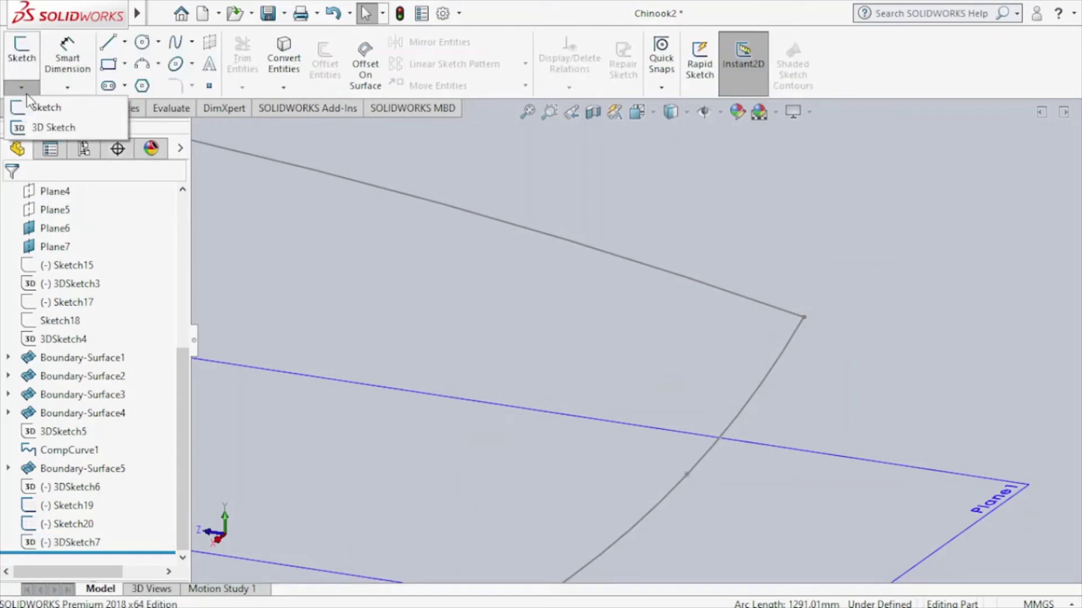
{"action": "left_click", "coordinate": [48, 126]}
Draw a spline from the nose tip point to the fuselage's lower edge vertex.
{"action": "left_click", "coordinate": [175, 42]}
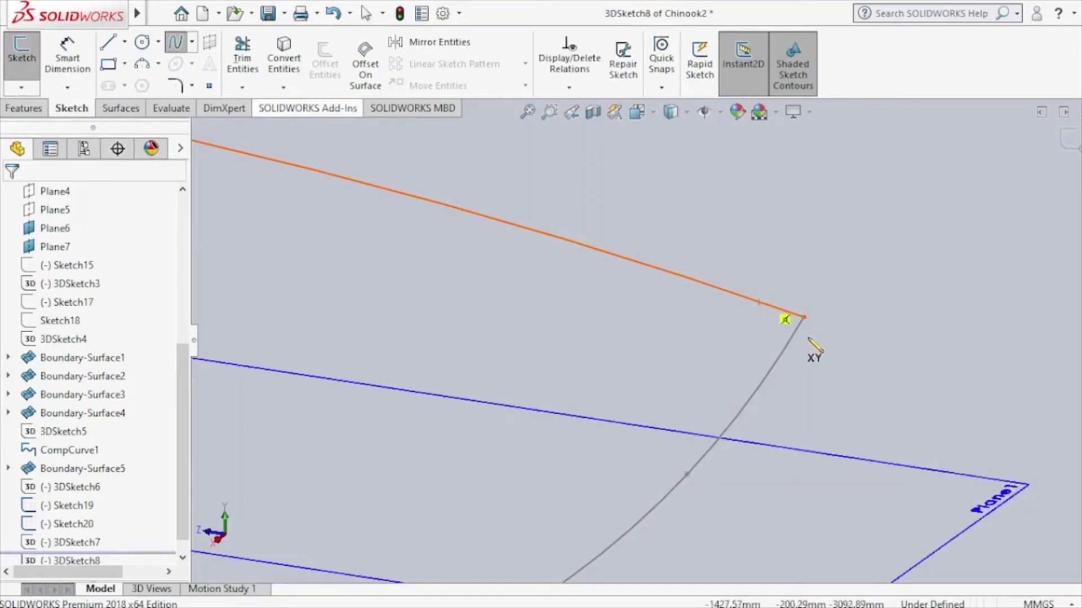
{"action": "left_click", "coordinate": [804, 317]}
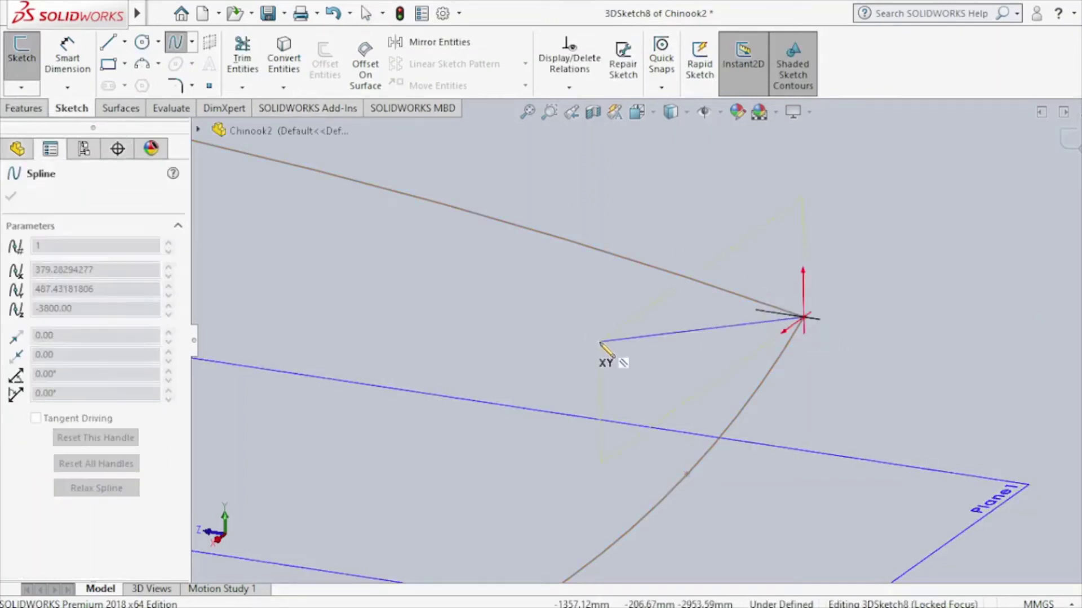
{"action": "scroll", "coordinate": [601, 344], "scroll_direction": "up", "scroll_amount": 2}
{"action": "scroll", "coordinate": [602, 349], "scroll_direction": "up", "scroll_amount": 2}
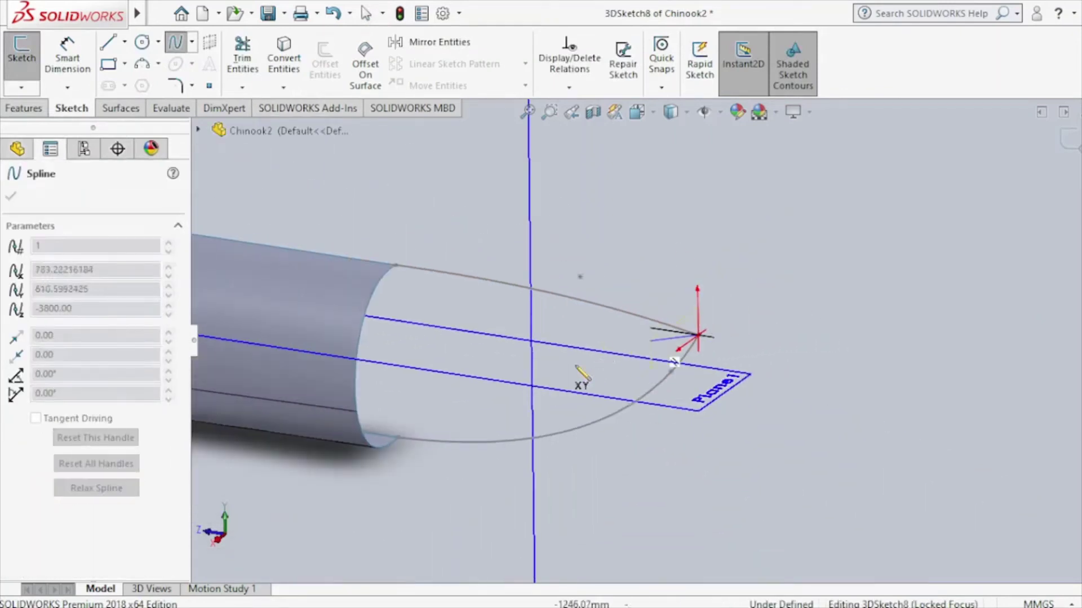
{"action": "double_click", "coordinate": [356, 411]}
{"action": "key", "text": "Escape"}
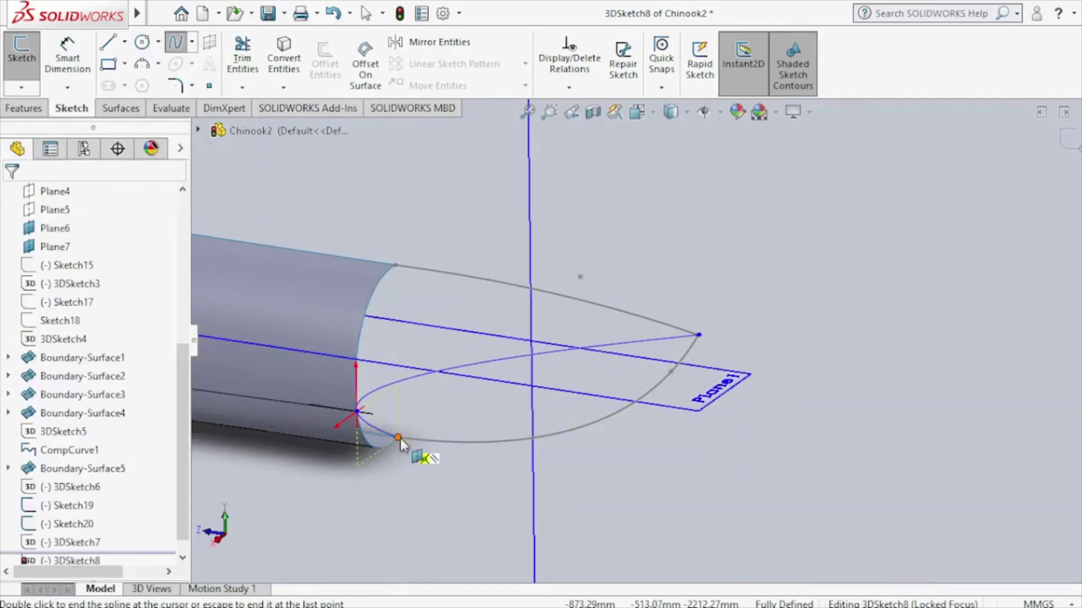
{"action": "left_click", "coordinate": [649, 117]}
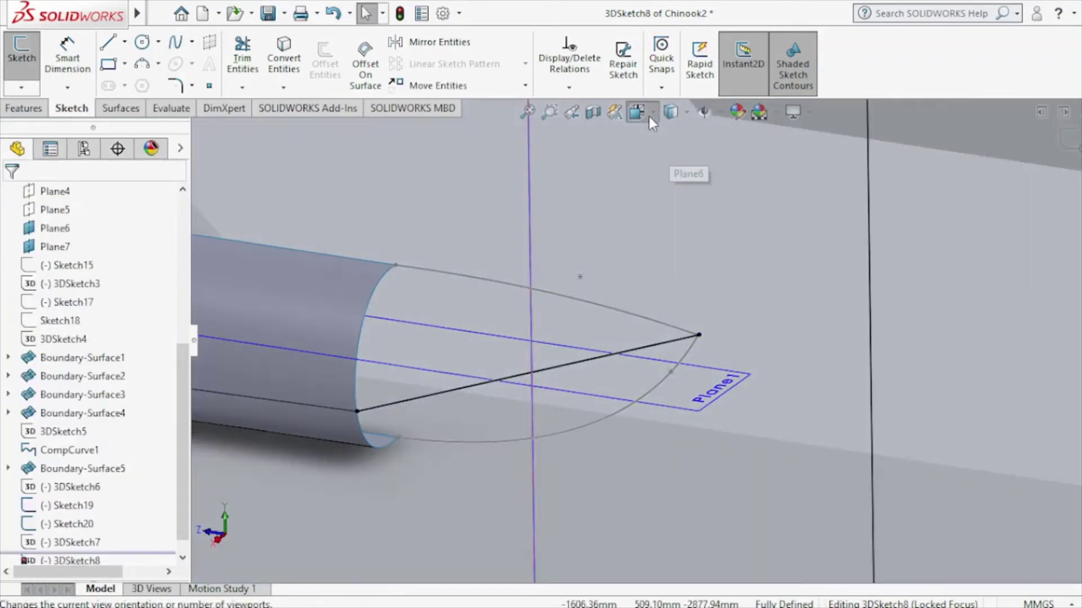
{"action": "key", "text": "space"}
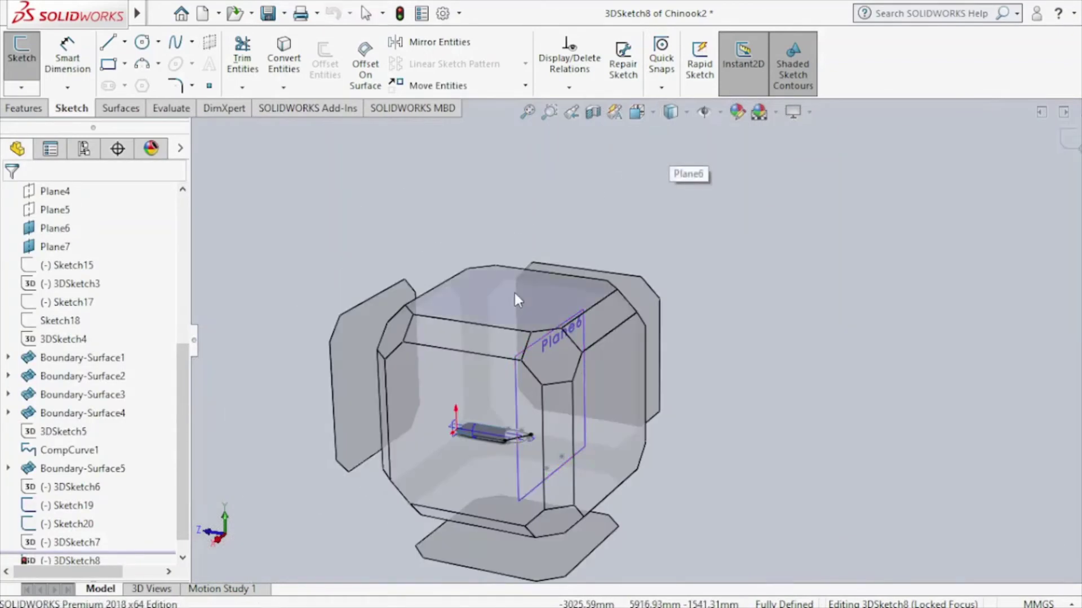
In a side view, drag the tip-to-body spline downward into a smooth curve toward the nose tip.
{"action": "key", "text": "ctrl+5"}
{"action": "scroll", "coordinate": [757, 470], "scroll_direction": "down", "scroll_amount": 3}
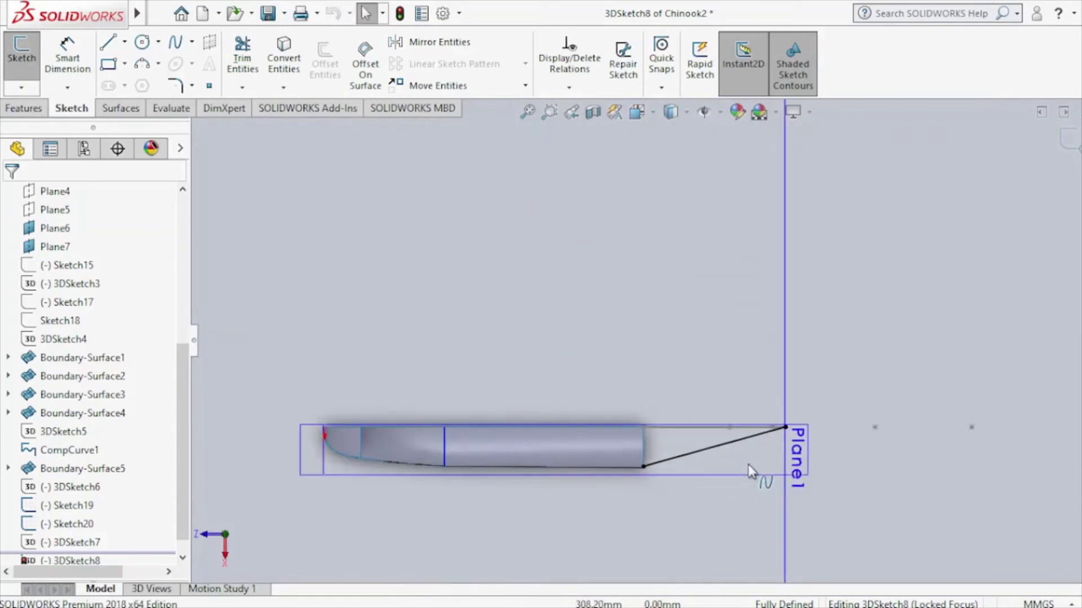
{"action": "scroll", "coordinate": [750, 468], "scroll_direction": "down", "scroll_amount": 2}
{"action": "scroll", "coordinate": [752, 470], "scroll_direction": "down", "scroll_amount": 1}
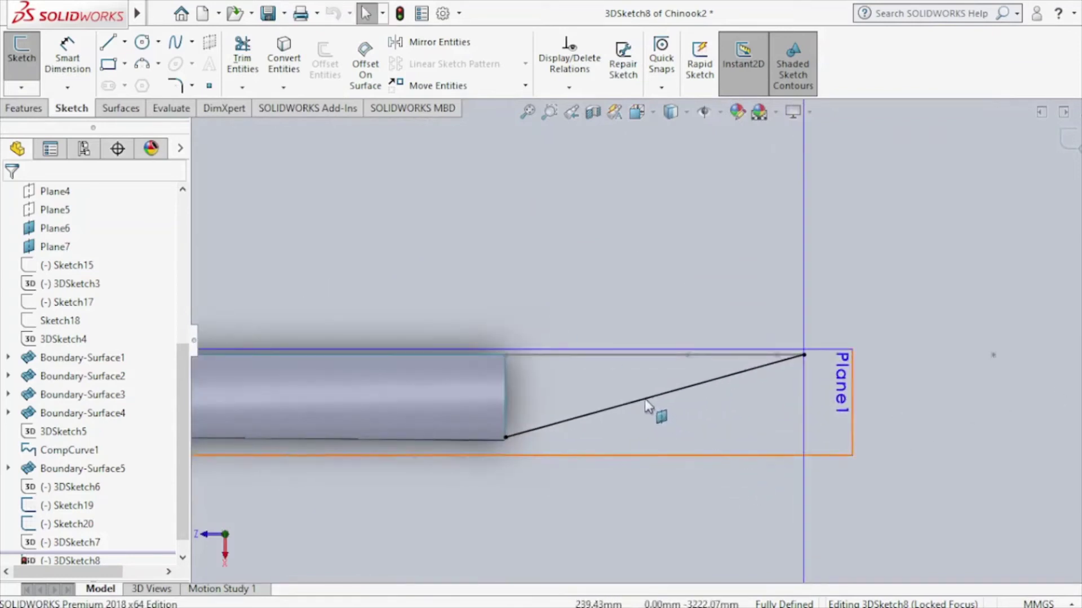
{"action": "left_click", "coordinate": [647, 404]}
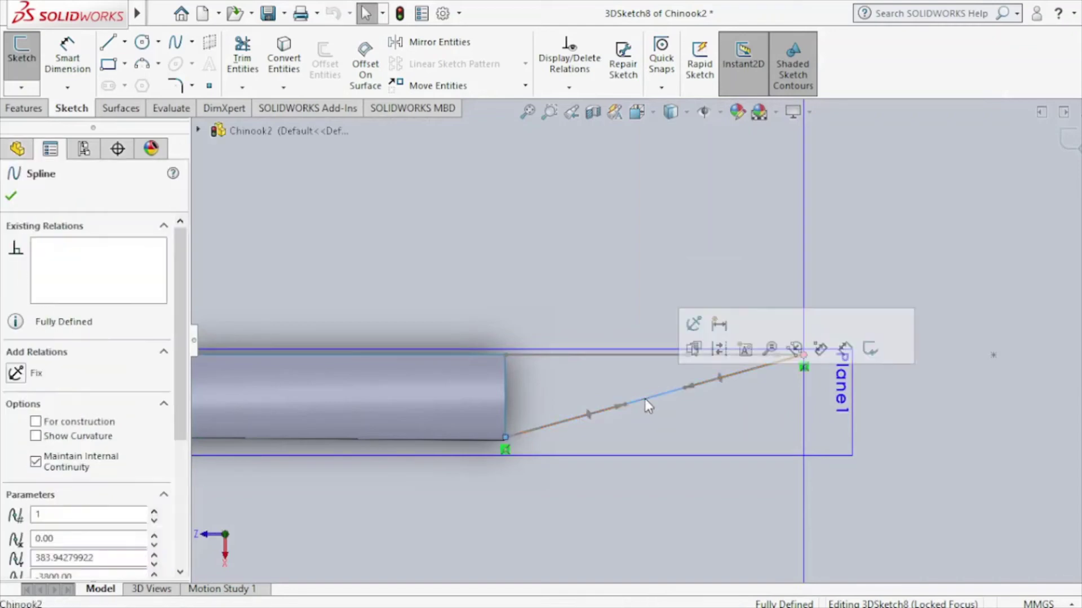
{"action": "left_click_drag", "start_coordinate": [684, 389], "coordinate": [711, 400]}
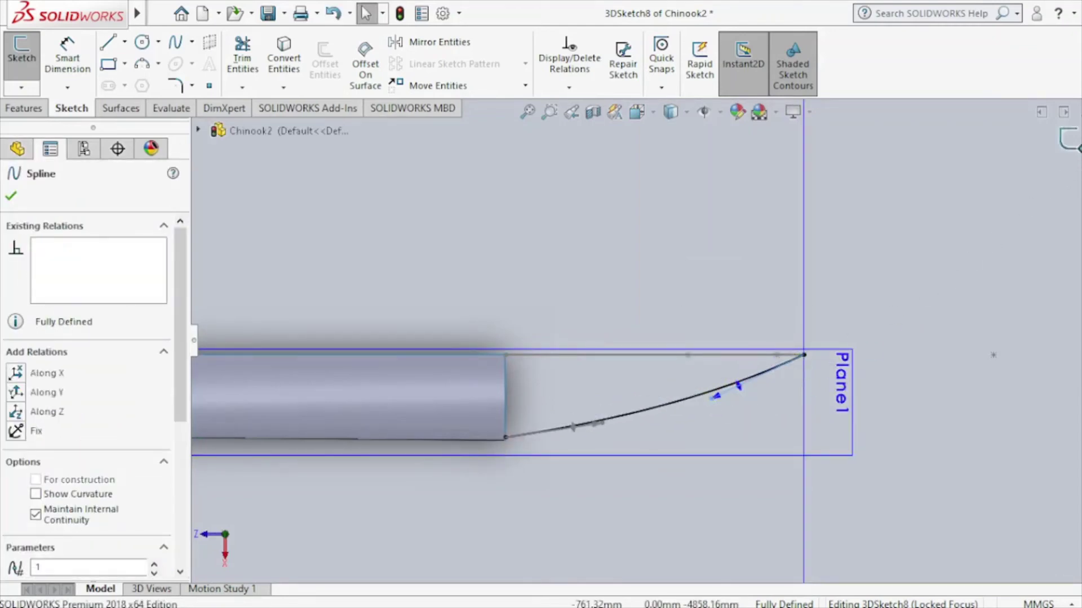
{"action": "left_click", "coordinate": [982, 214]}
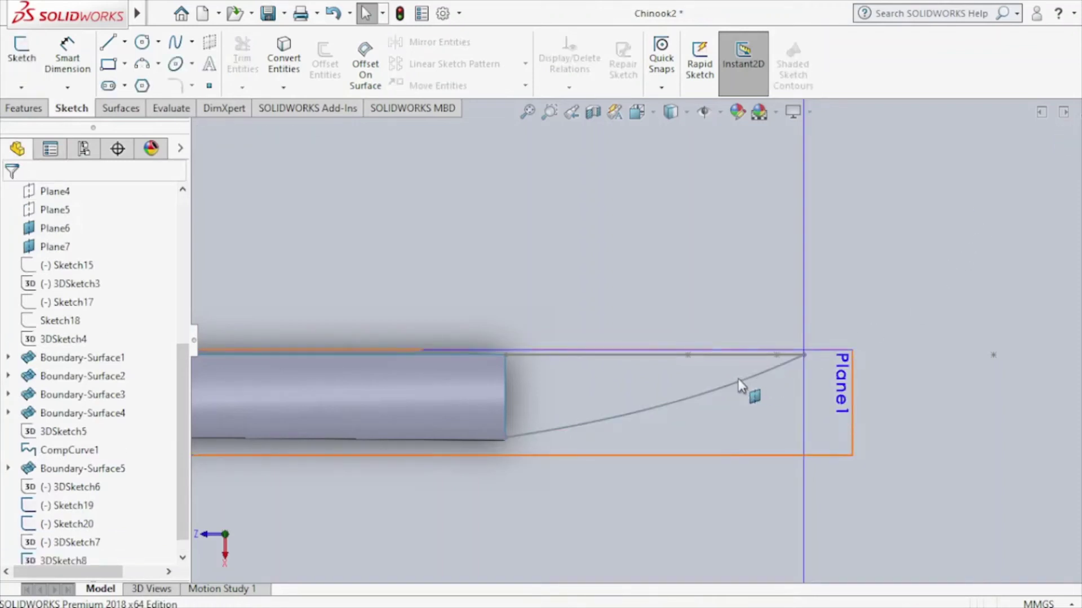
{"action": "middle_click_drag", "start_coordinate": [741, 386], "coordinate": [743, 374]}
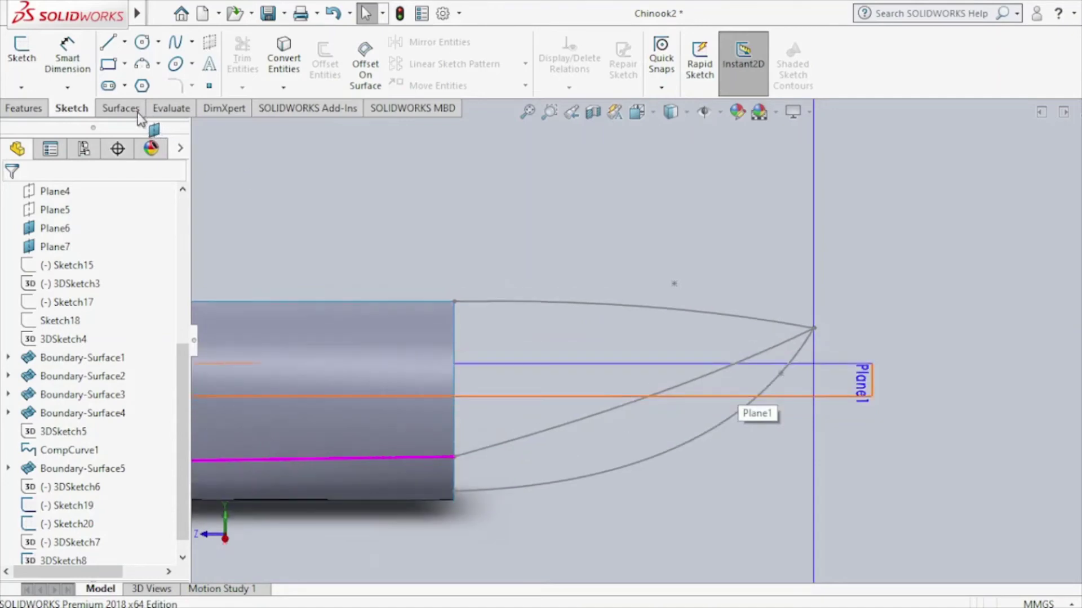
Create Boundary-Surface6 from Edge<1> and Sketch19 in Direction 1 and 3DSketch8 in Direction 2.
{"action": "left_click", "coordinate": [120, 108]}
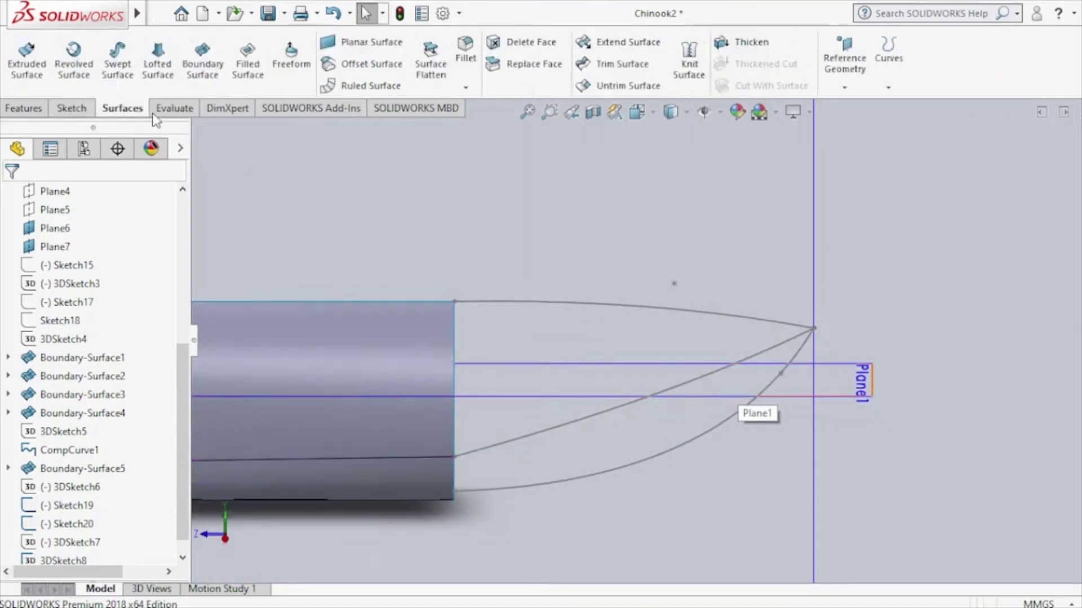
{"action": "left_click", "coordinate": [198, 74]}
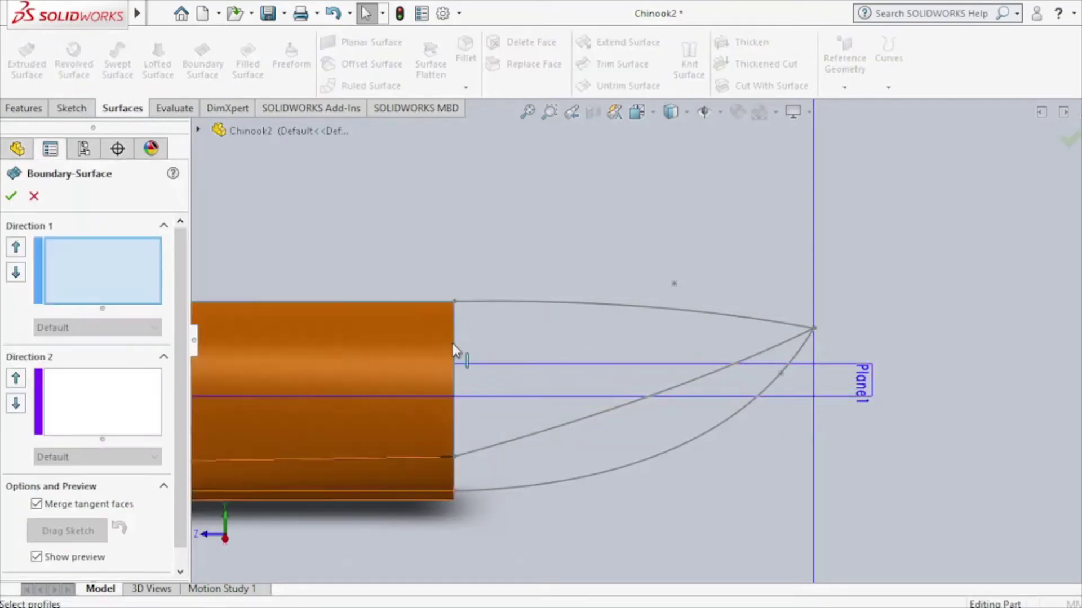
{"action": "left_click", "coordinate": [455, 345]}
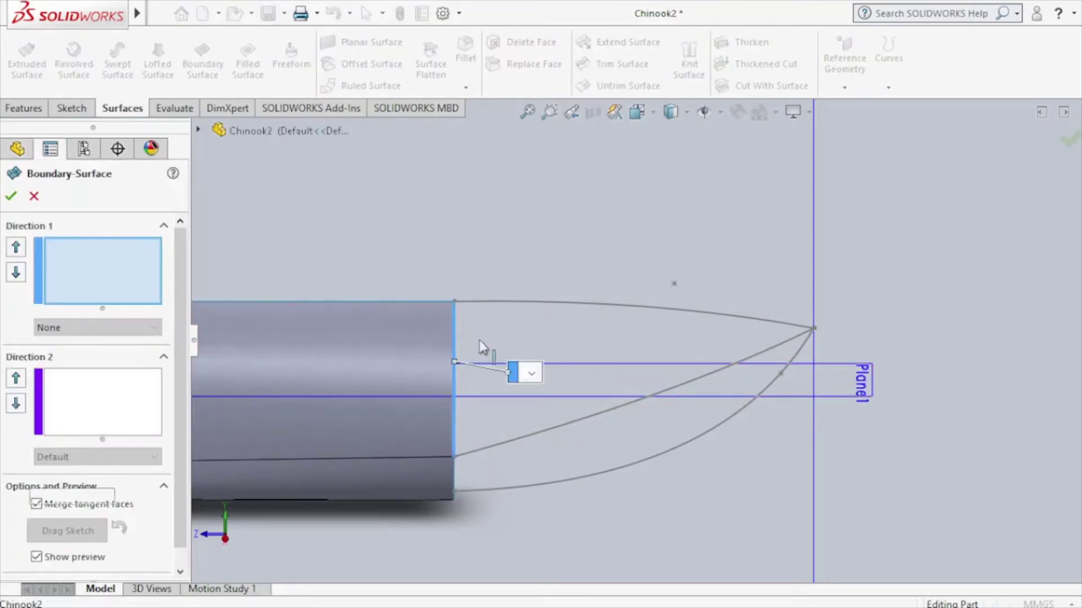
{"action": "left_click", "coordinate": [526, 306]}
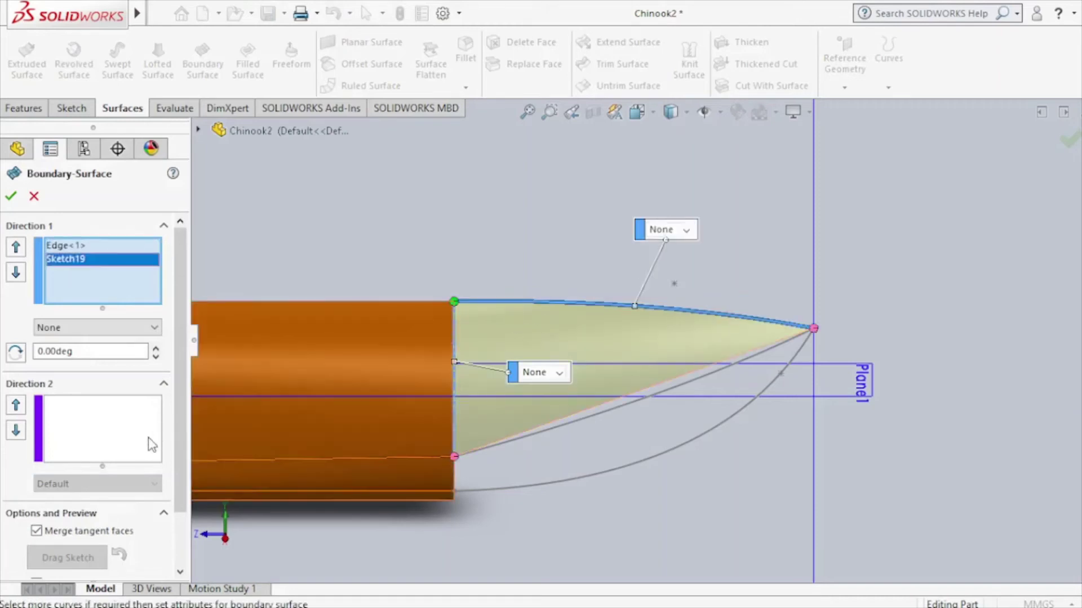
{"action": "left_click", "coordinate": [148, 438]}
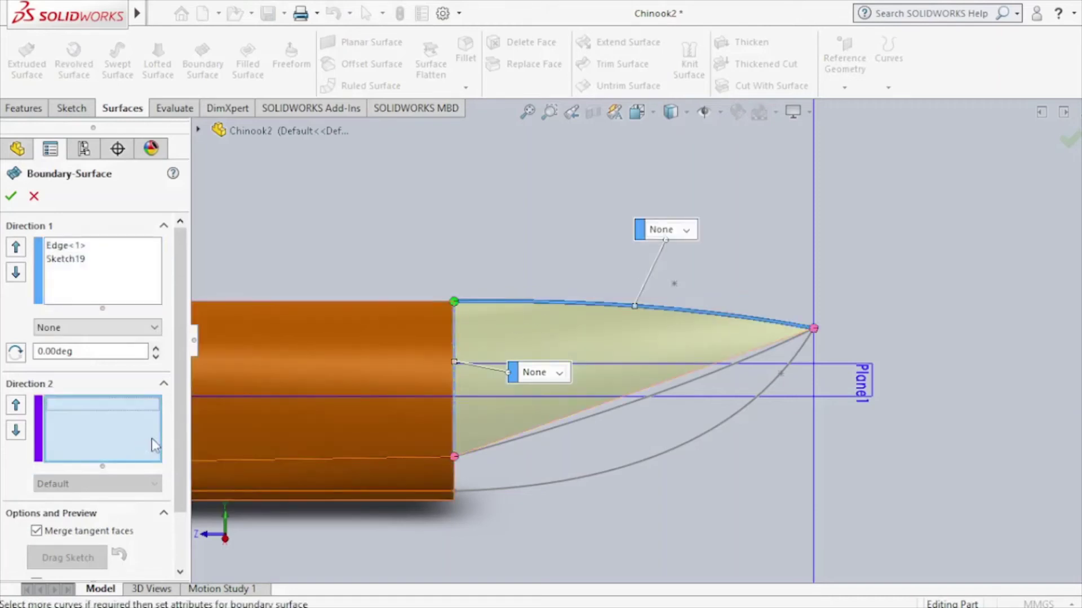
{"action": "left_click", "coordinate": [549, 429]}
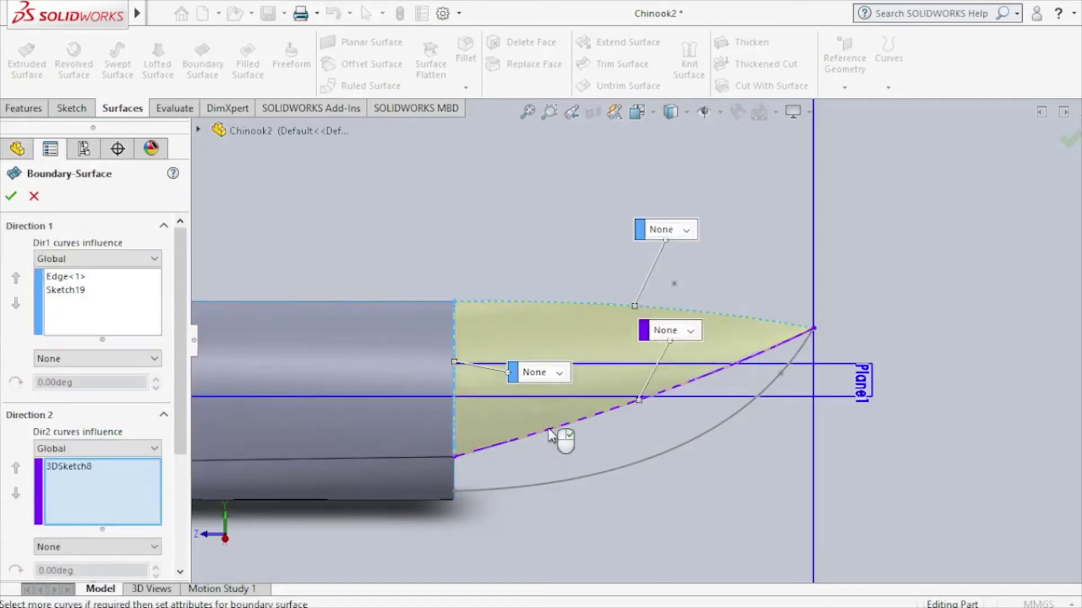
{"action": "left_click", "coordinate": [12, 196]}
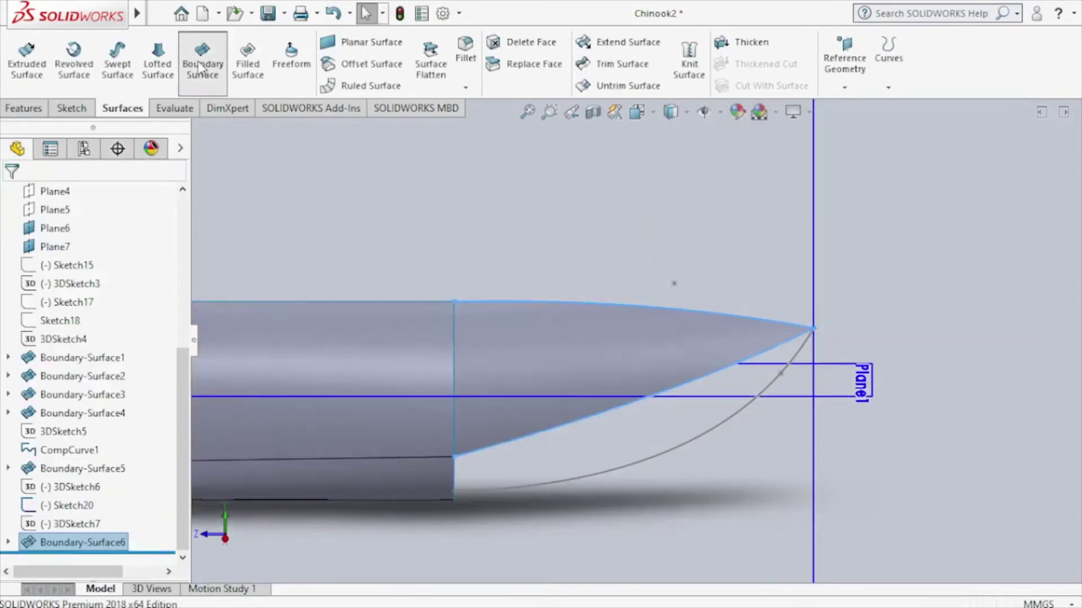
Create Boundary-Surface7 from the lower vertical edge and Sketch20, with the lower body edge as Direction 2.
{"action": "left_click", "coordinate": [201, 65]}
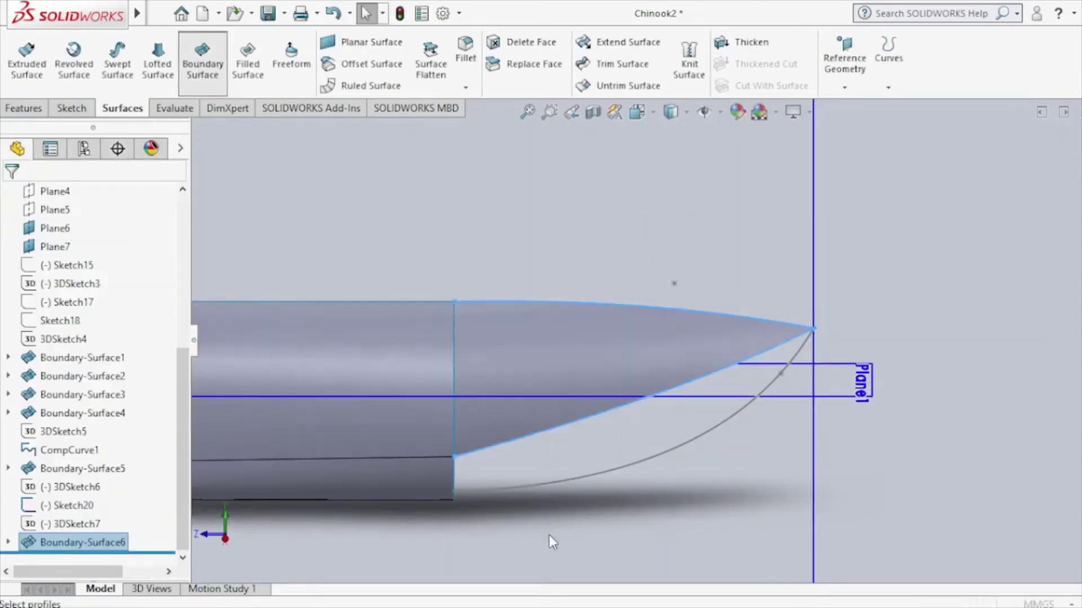
{"action": "left_click", "coordinate": [454, 498]}
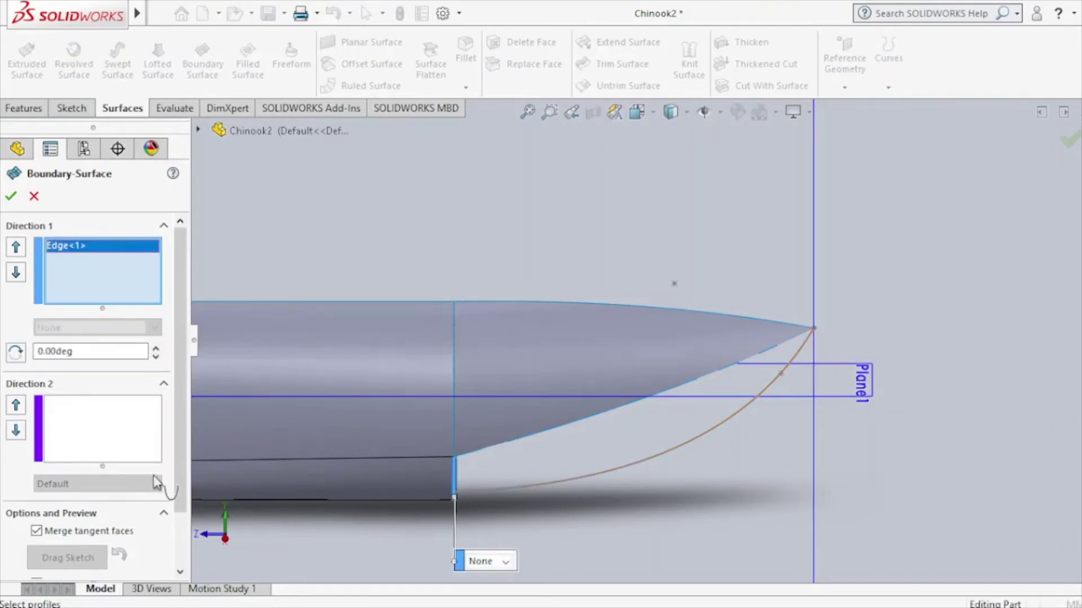
{"action": "left_click", "coordinate": [107, 453]}
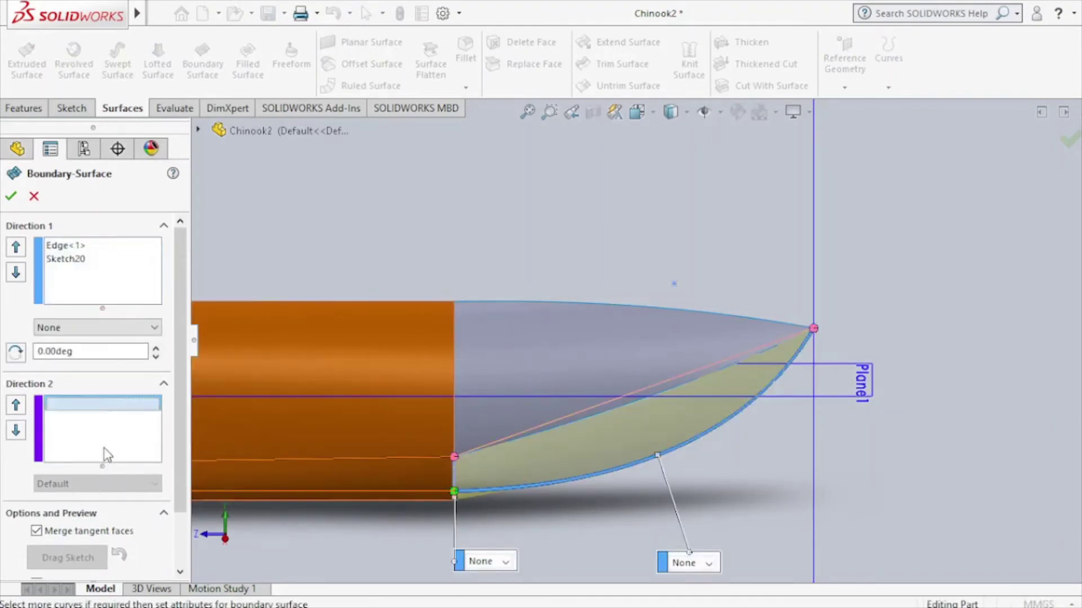
{"action": "left_click", "coordinate": [601, 418]}
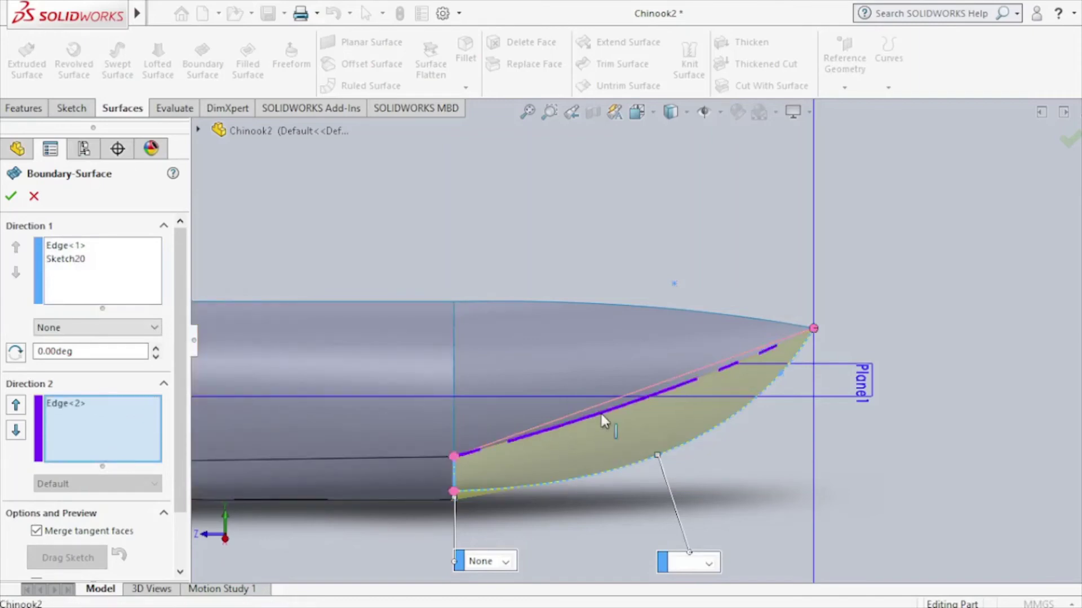
{"action": "left_click", "coordinate": [13, 198]}
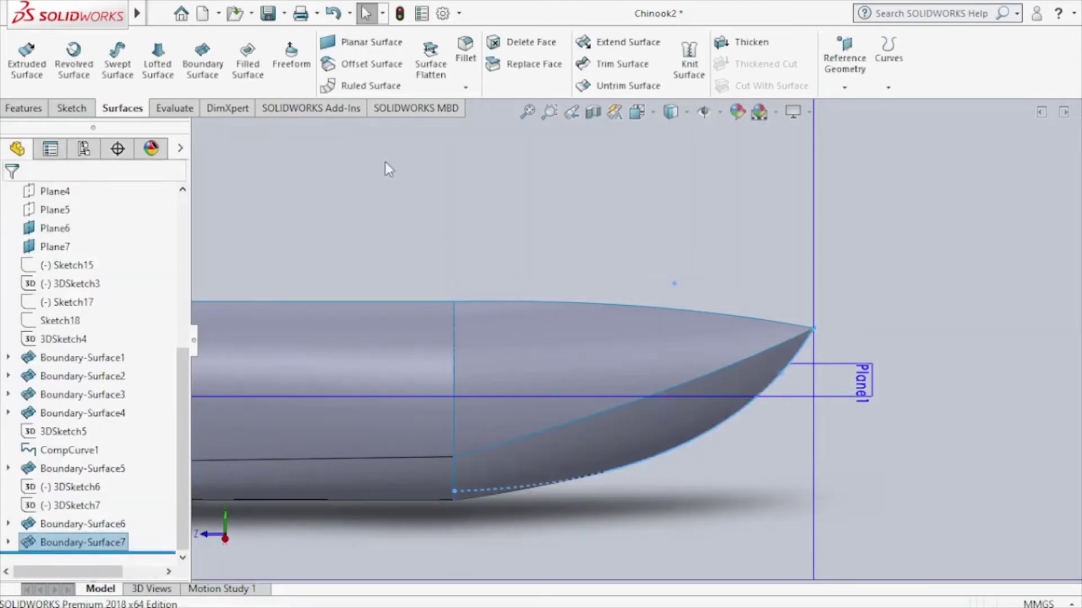
{"action": "left_click", "coordinate": [624, 210]}
Orient the model to an exact side view and select the Right Plane.
{"action": "scroll", "coordinate": [630, 255], "scroll_direction": "up", "scroll_amount": 3}
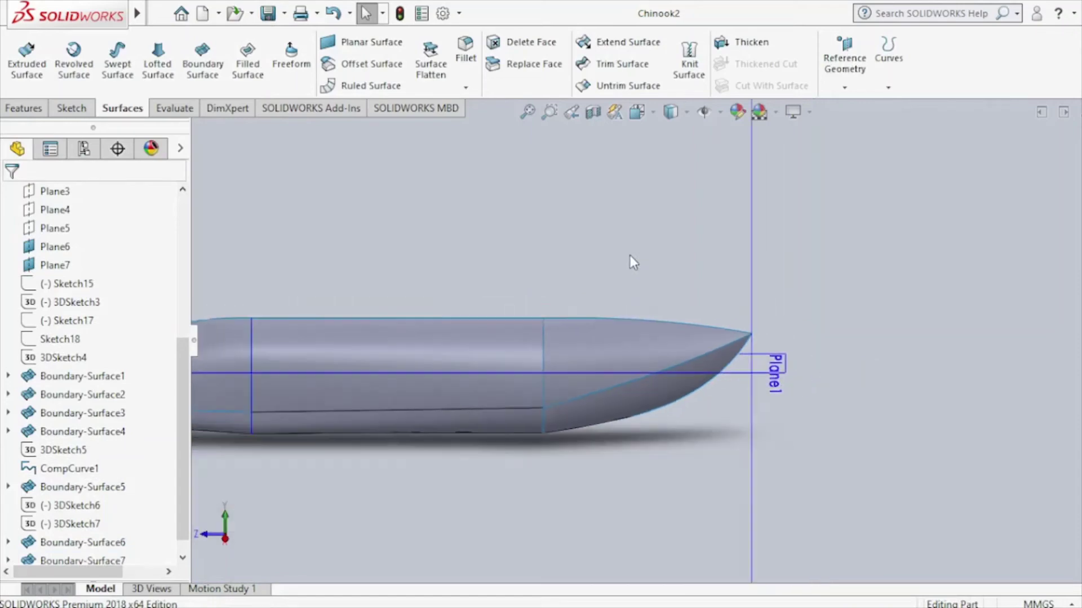
{"action": "scroll", "coordinate": [631, 258], "scroll_direction": "up", "scroll_amount": 3}
{"action": "key", "text": "ctrl+4"}
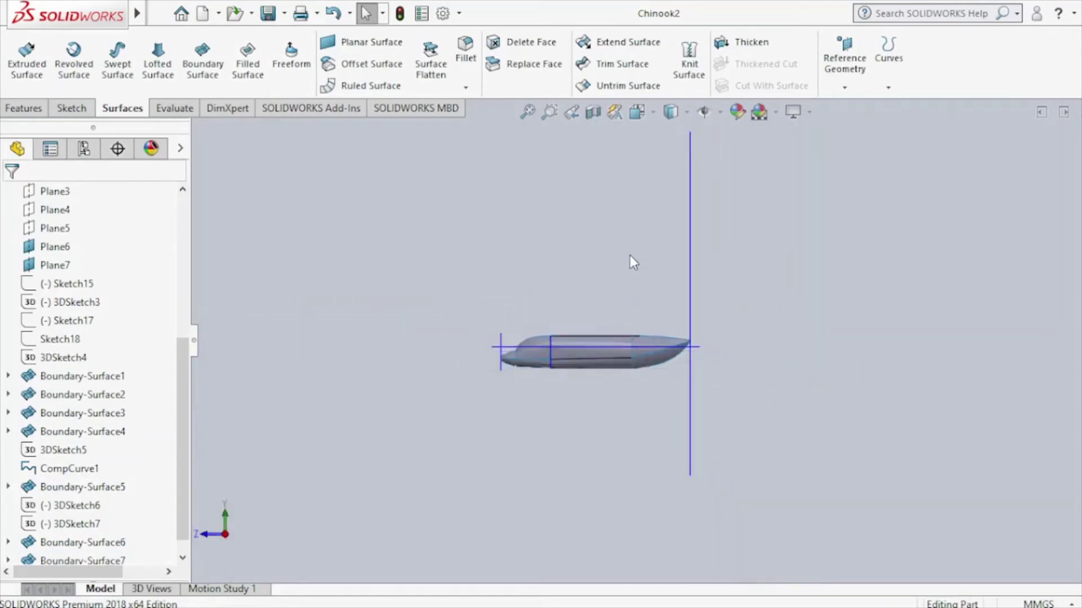
{"action": "left_click_drag", "start_coordinate": [184, 371], "coordinate": [184, 226]}
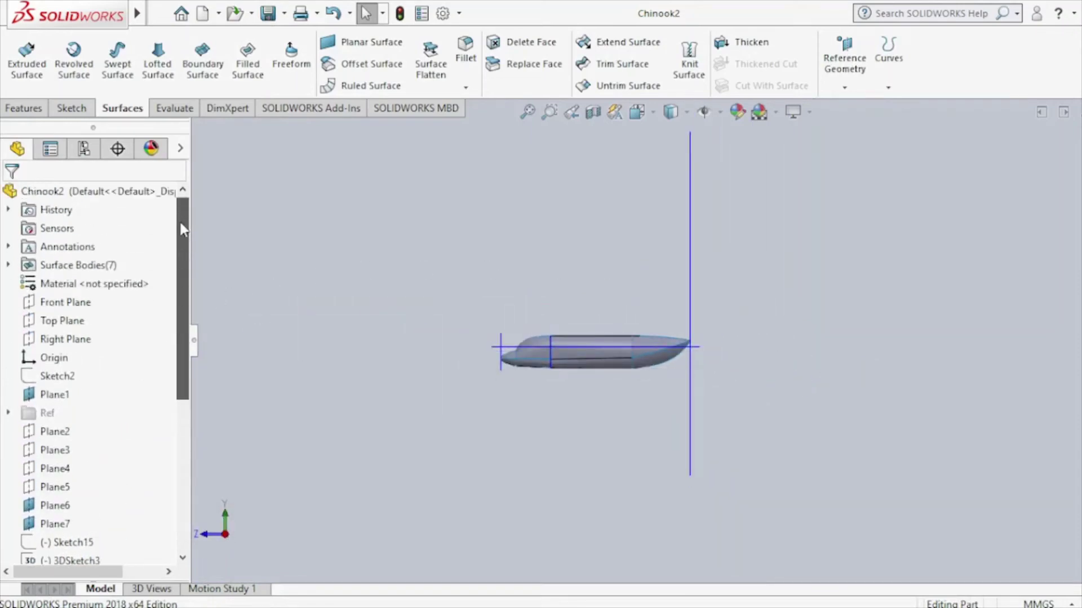
{"action": "left_click", "coordinate": [74, 341]}
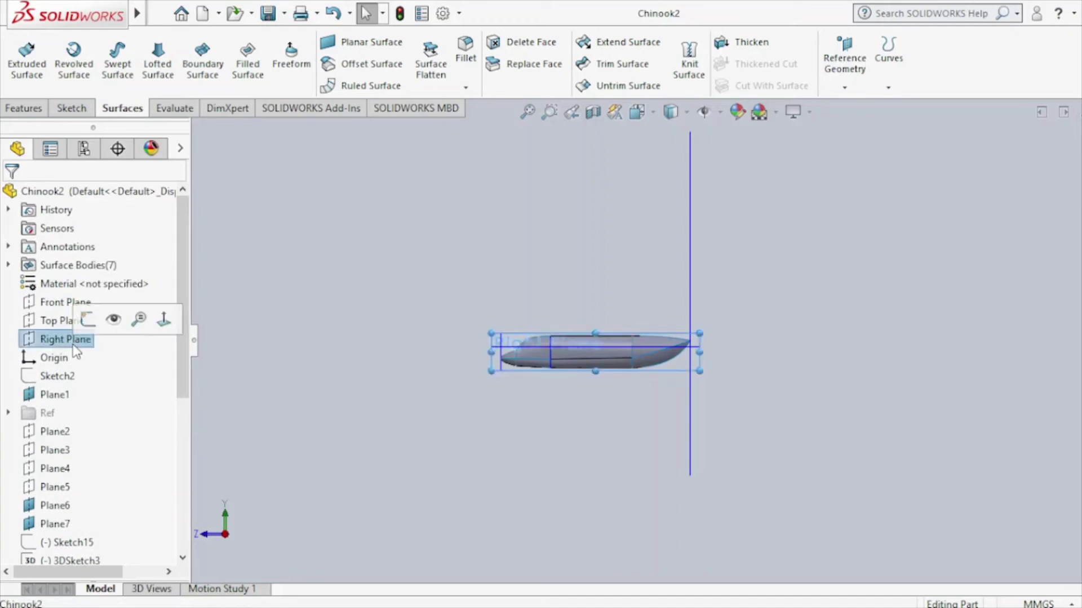
Mirror bodies Boundary-Surface1 through Boundary-Surface7 about the Right Plane.
{"action": "left_click", "coordinate": [25, 109]}
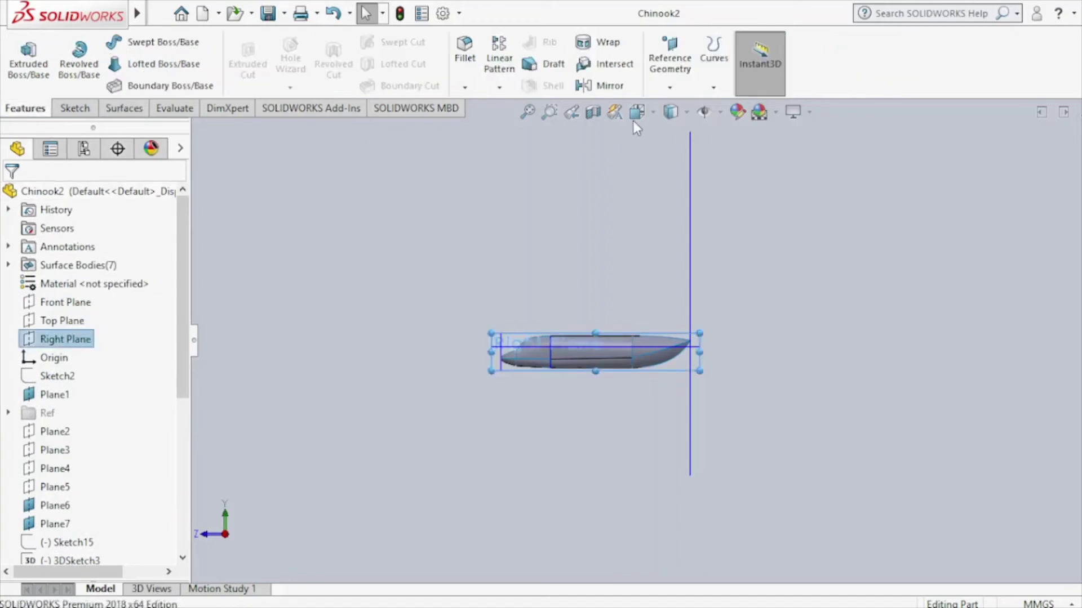
{"action": "left_click", "coordinate": [620, 87]}
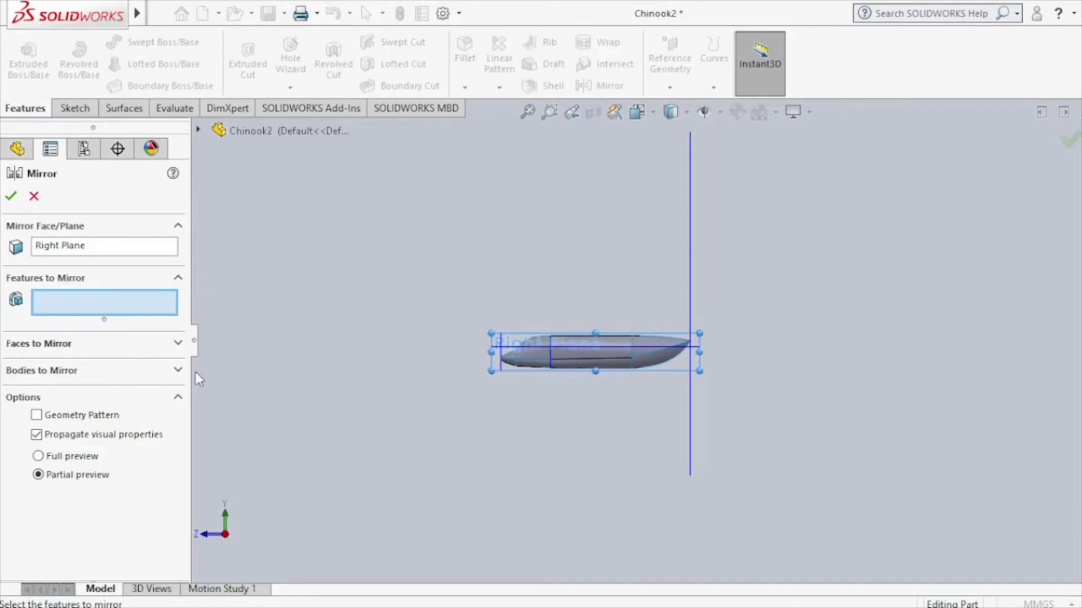
{"action": "left_click", "coordinate": [177, 370]}
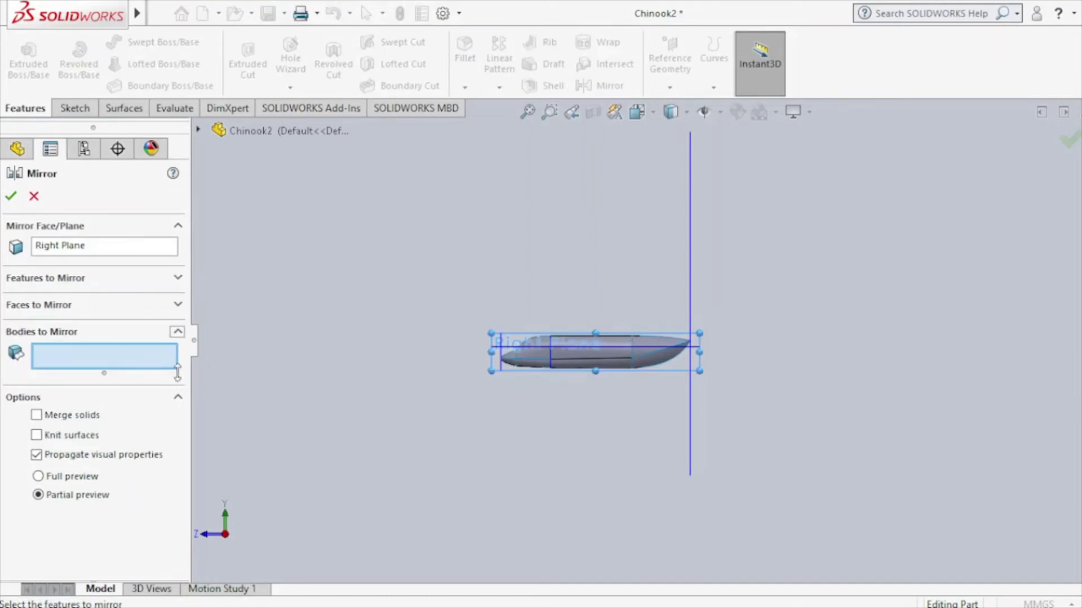
{"action": "left_click", "coordinate": [198, 131]}
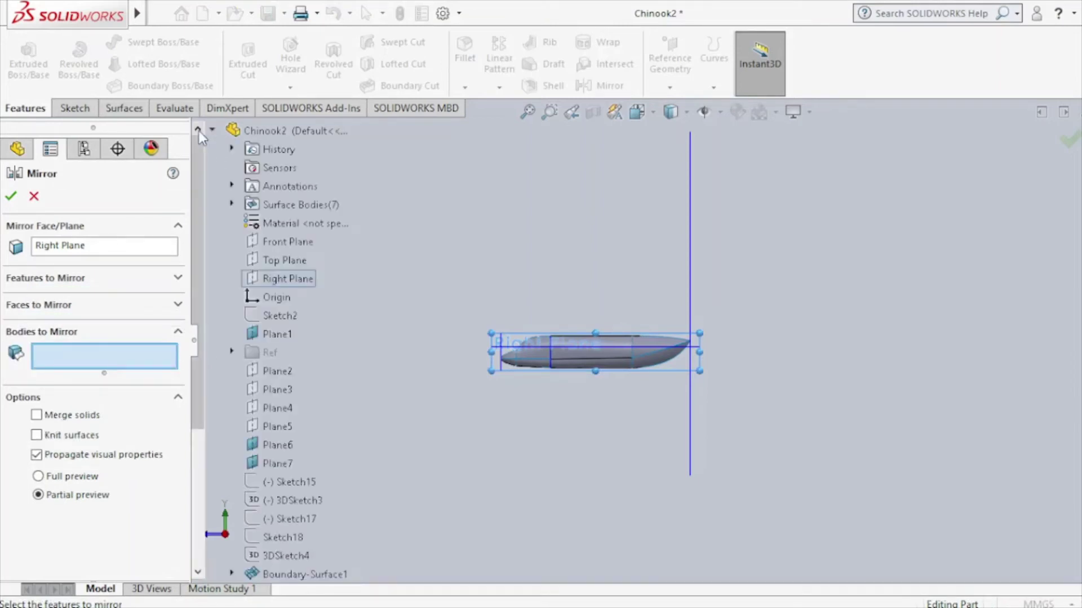
{"action": "left_click", "coordinate": [231, 206]}
{"action": "left_click", "coordinate": [322, 335]}
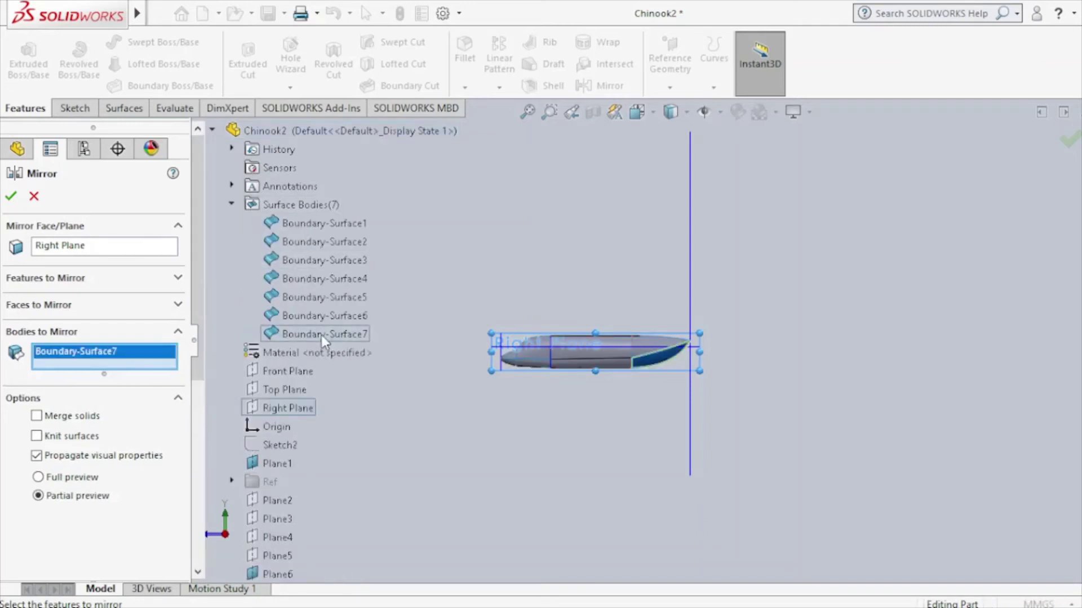
{"action": "left_click", "coordinate": [289, 313]}
{"action": "left_click", "coordinate": [288, 302]}
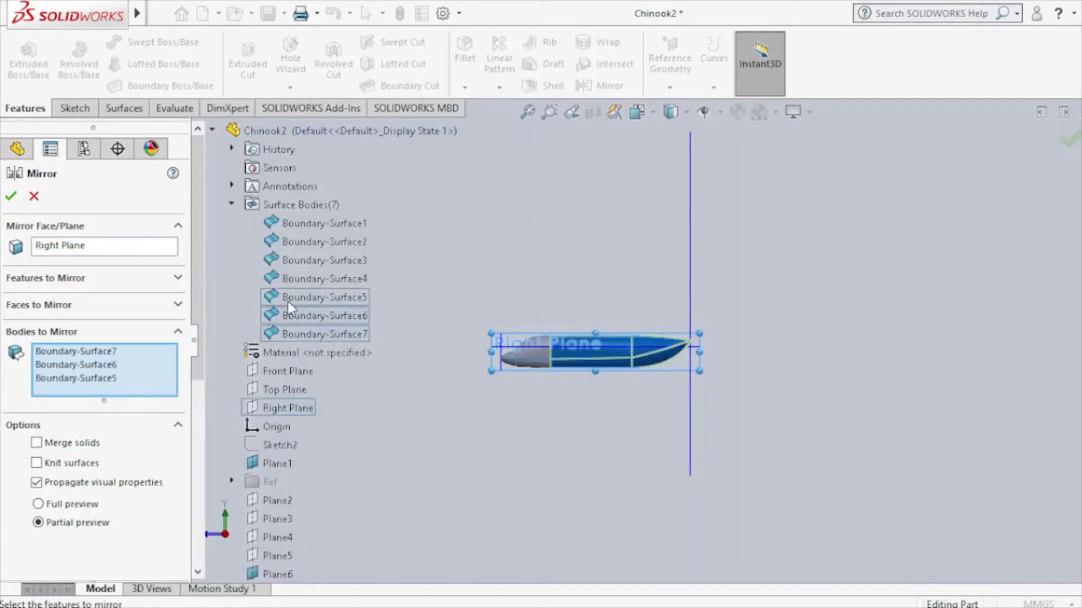
{"action": "left_click", "coordinate": [282, 280]}
{"action": "left_click", "coordinate": [280, 262]}
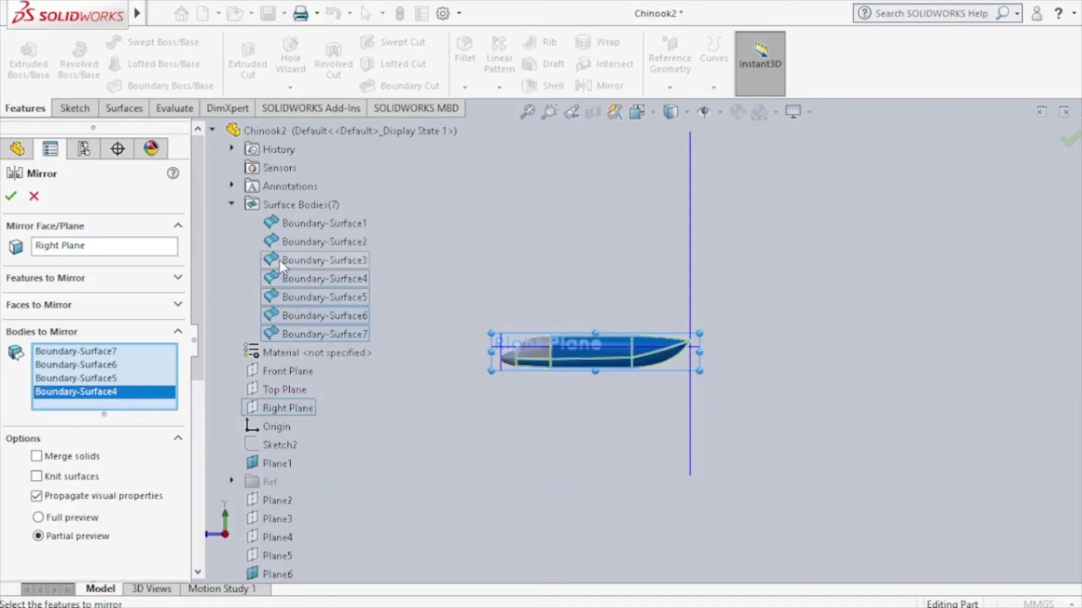
{"action": "left_click", "coordinate": [283, 243]}
{"action": "left_click", "coordinate": [291, 229]}
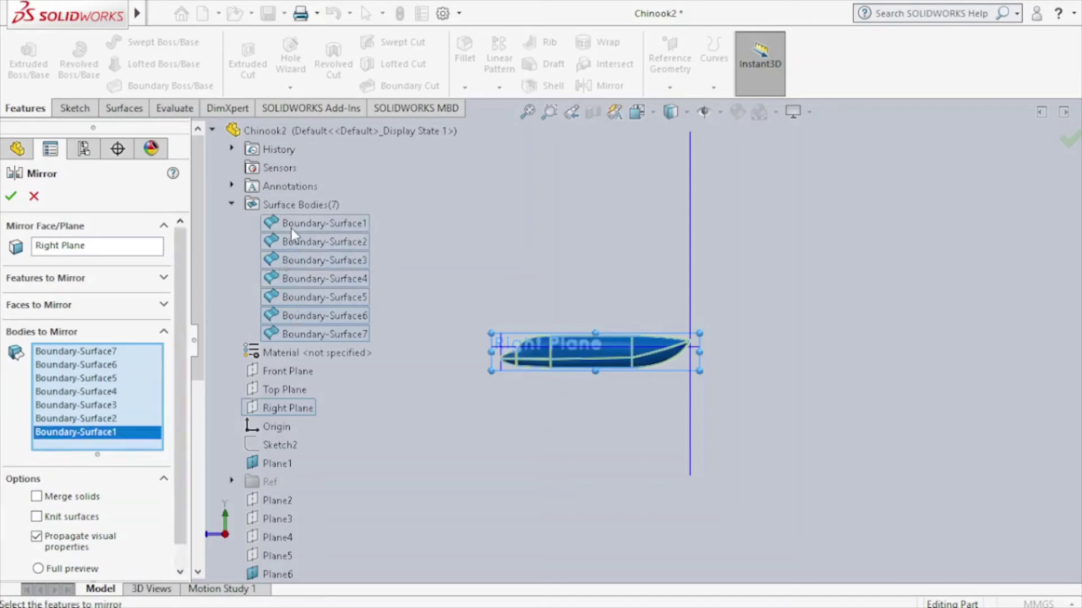
{"action": "left_click", "coordinate": [11, 196]}
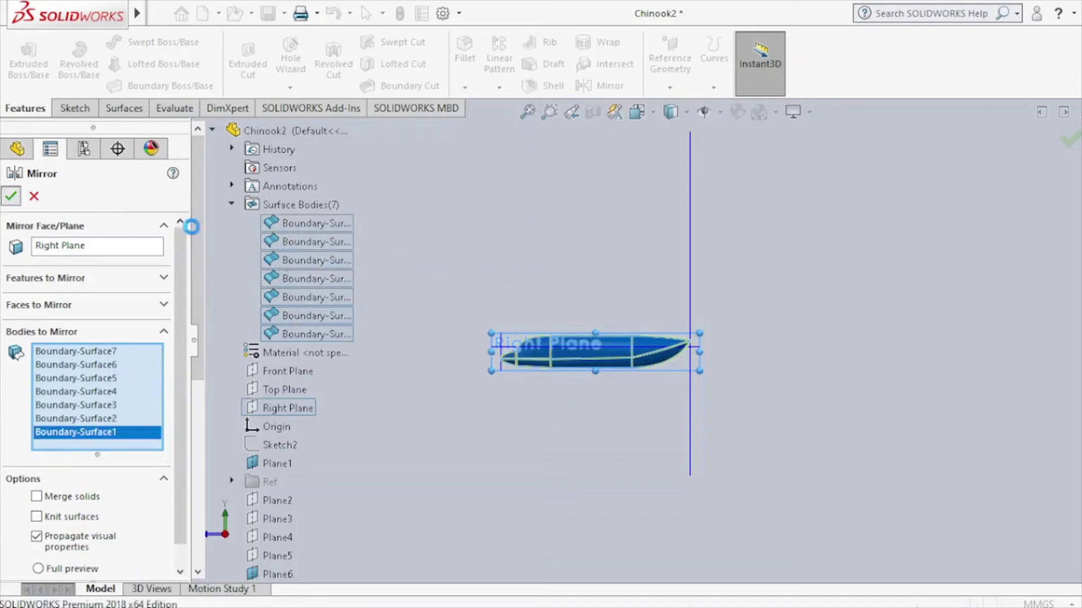
Switch to plain shaded display and review the fuselage from front, right and left views.
{"action": "key", "text": "ctrl+1"}
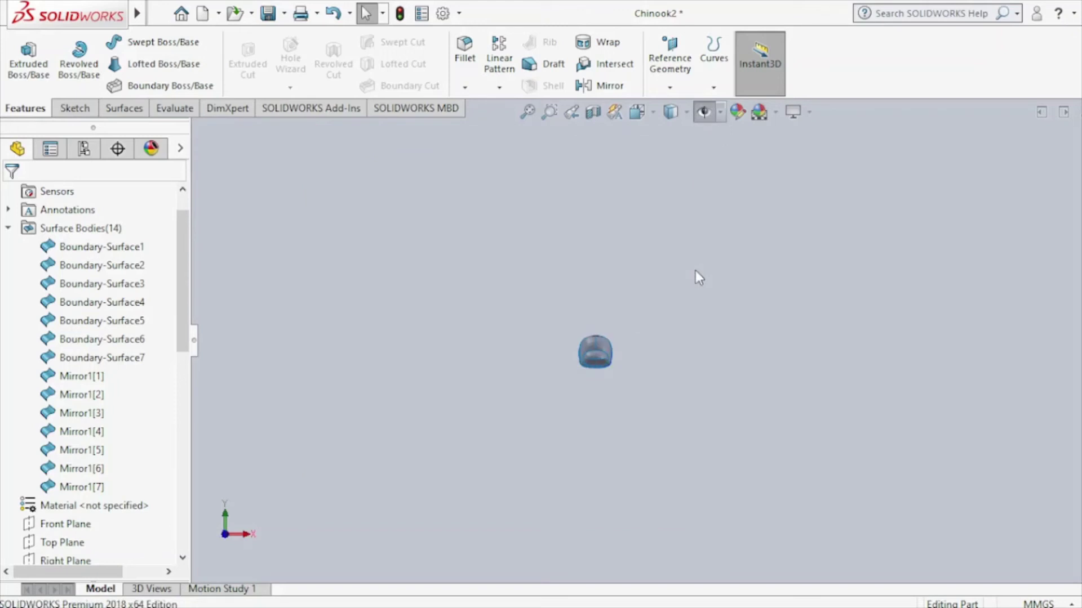
{"action": "left_click", "coordinate": [672, 113]}
{"action": "left_click", "coordinate": [674, 165]}
{"action": "key", "text": "ctrl+4"}
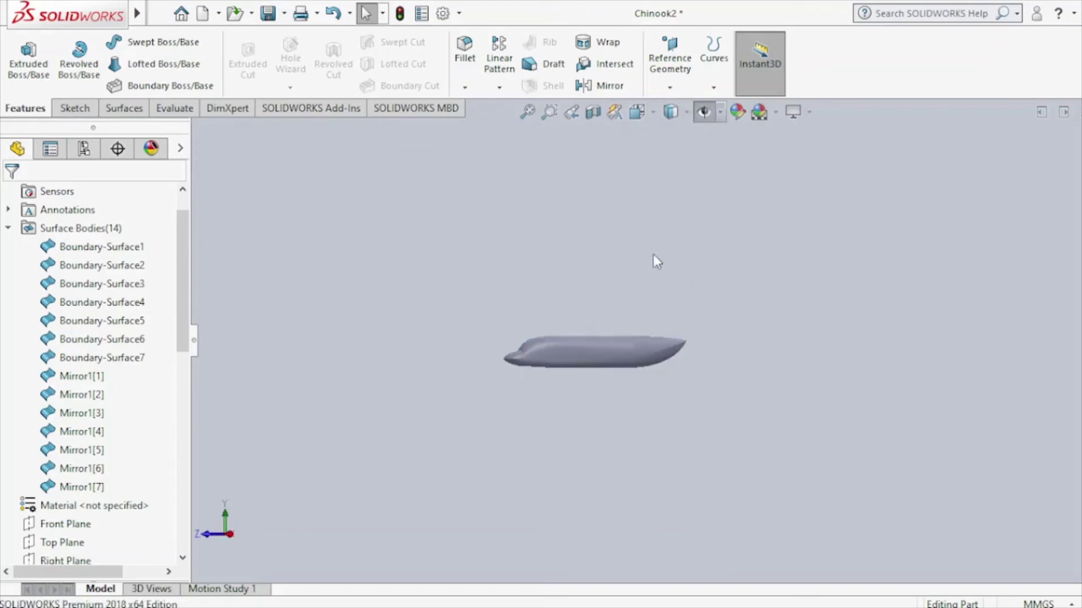
{"action": "key", "text": "ctrl+3"}
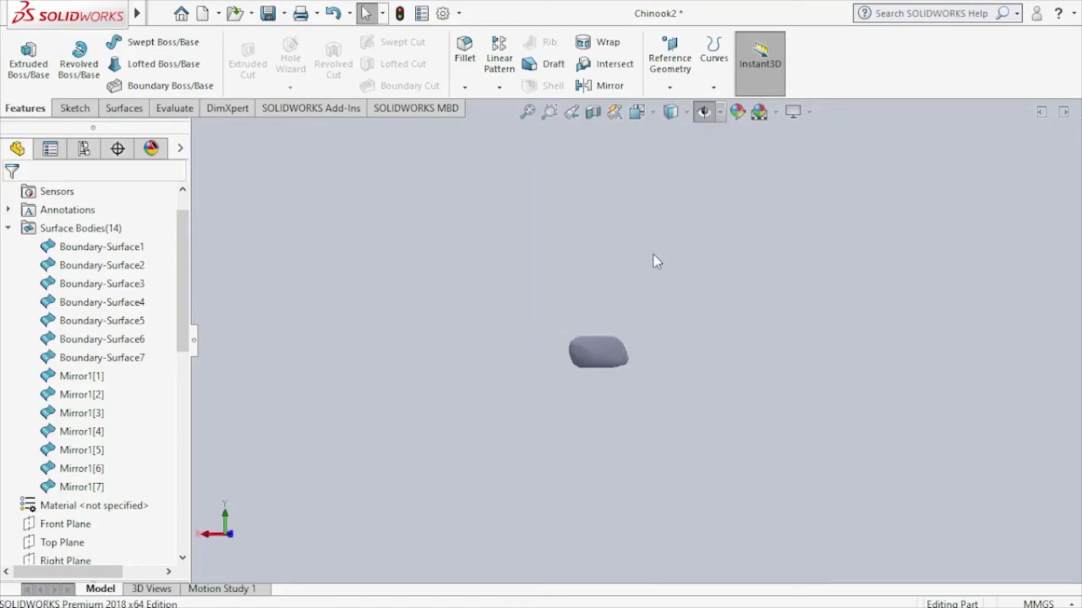
{"action": "key", "text": "ctrl+1"}
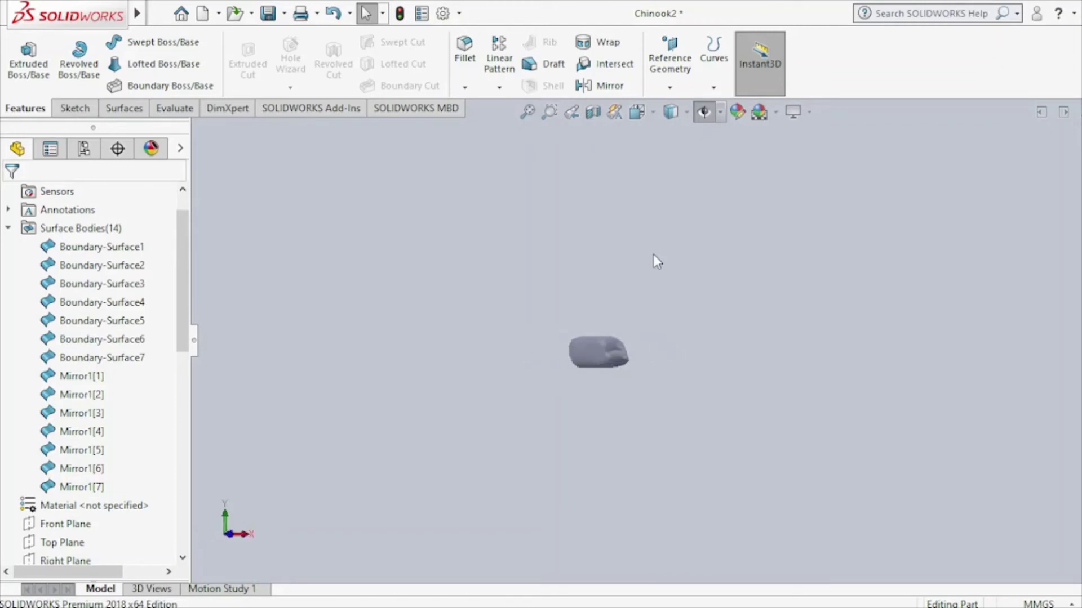
{"action": "key", "text": "ctrl+4"}
{"action": "key", "text": "Left"}
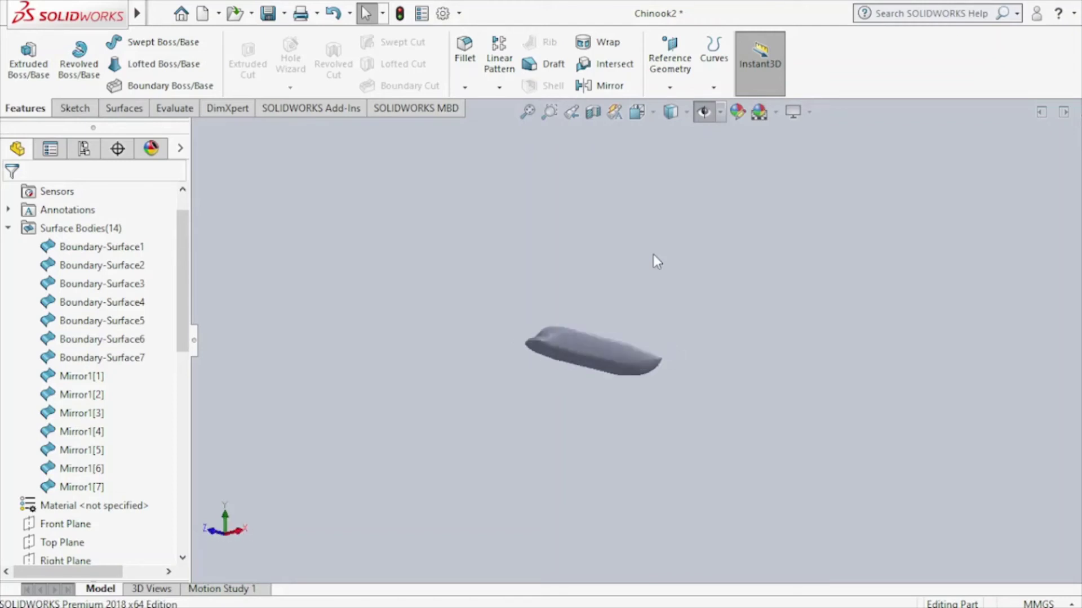
{"action": "key", "text": "Left"}
{"action": "key", "text": "Left"}
From isometric, show surface edges, curves and reference planes, ending in Right view.
{"action": "key", "text": "ctrl+7"}
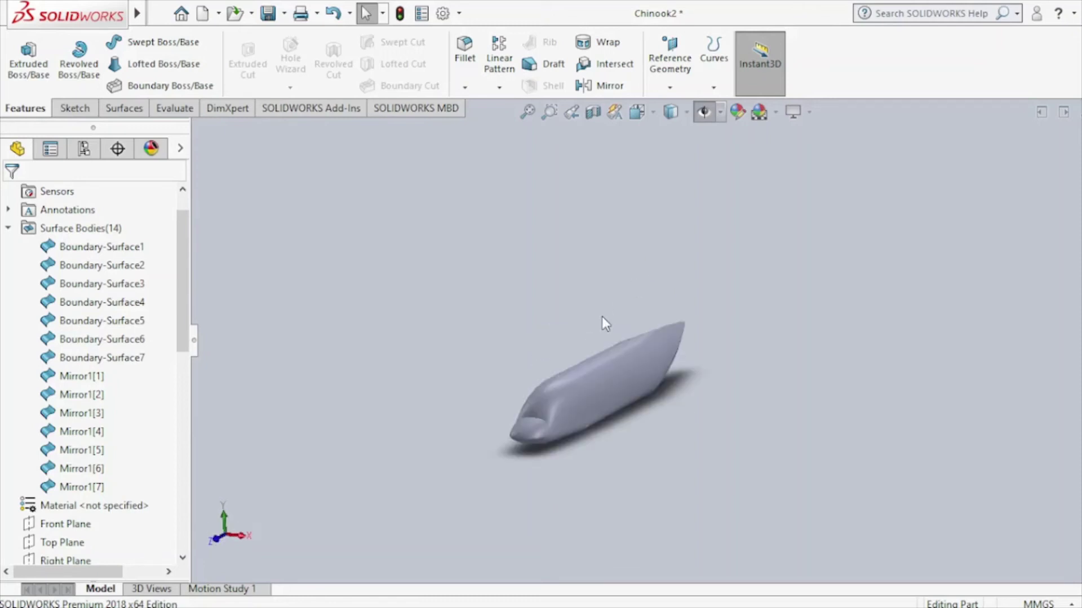
{"action": "left_click", "coordinate": [703, 112]}
{"action": "left_click", "coordinate": [678, 137]}
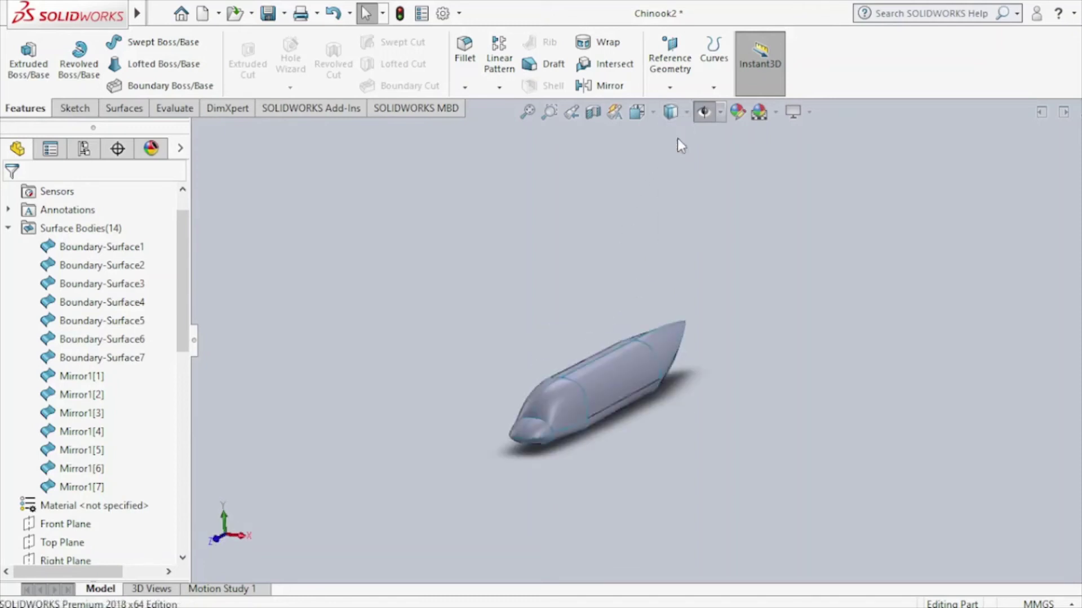
{"action": "left_click", "coordinate": [701, 115]}
{"action": "left_click", "coordinate": [701, 124]}
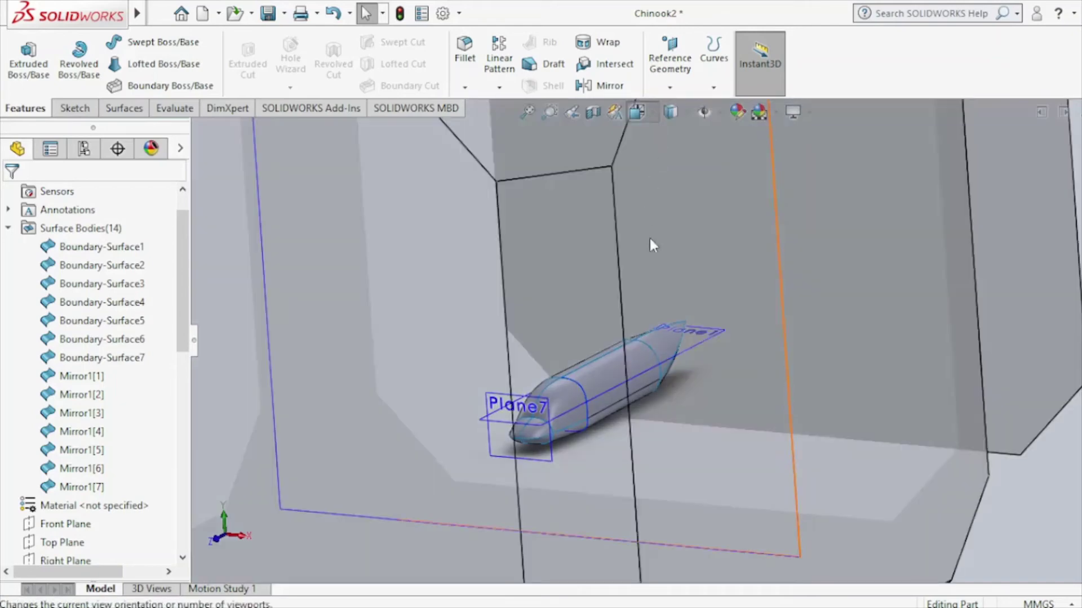
{"action": "key", "text": "ctrl+4"}
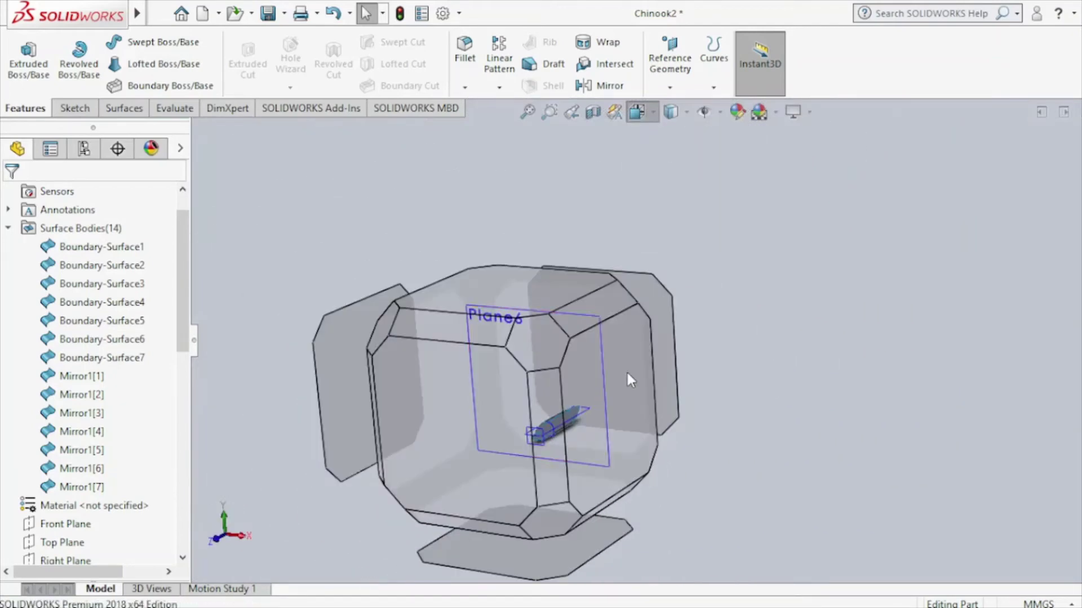
Save the part and unsuppress the Ref folder to show the Chinook blueprint behind the fuselage.
{"action": "left_click", "coordinate": [8, 227]}
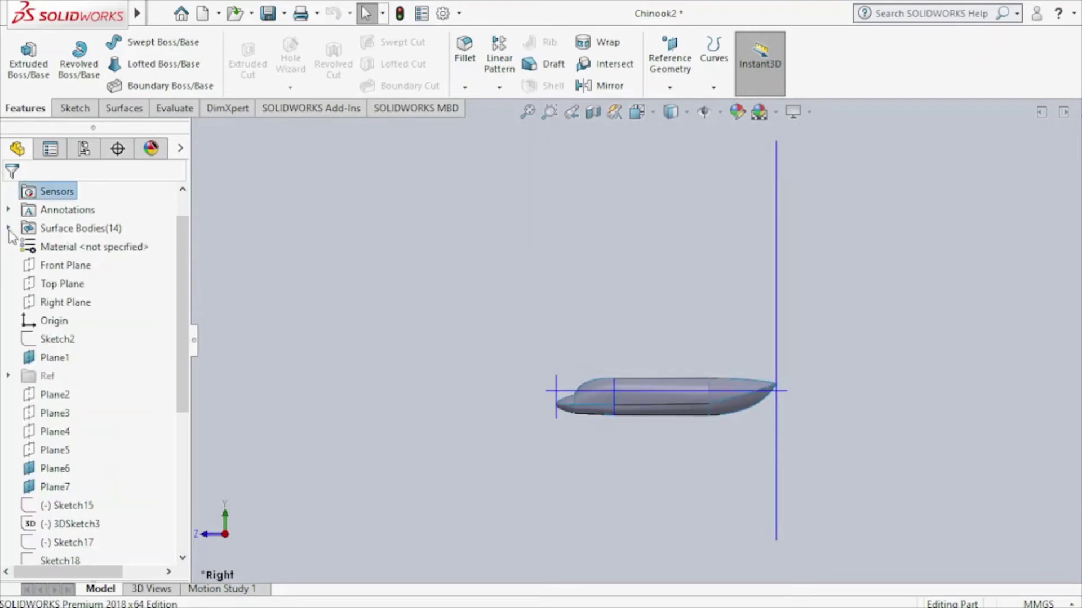
{"action": "left_click", "coordinate": [269, 13]}
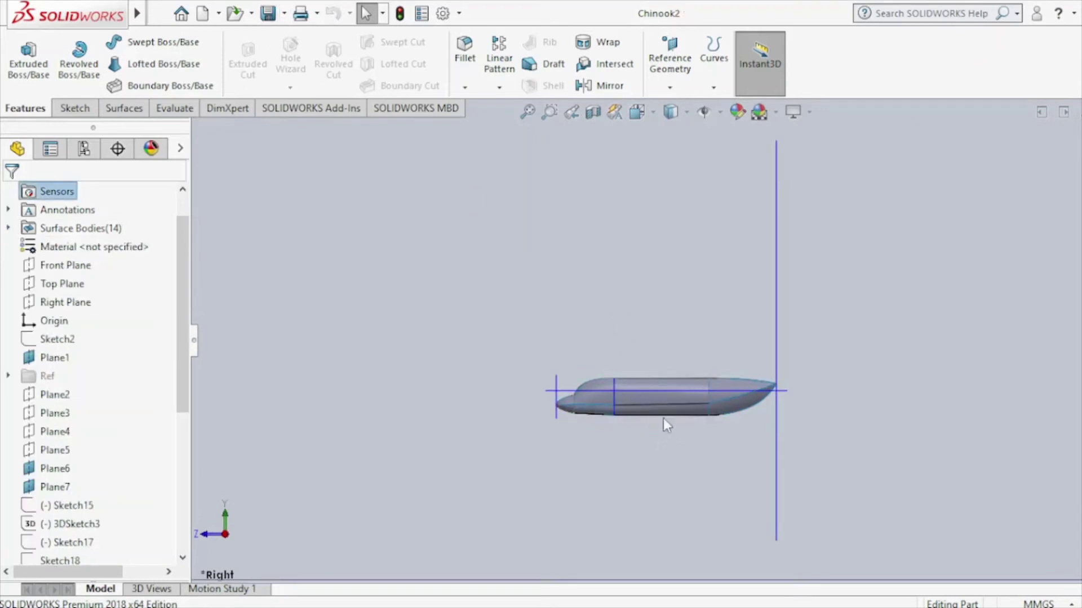
{"action": "scroll", "coordinate": [704, 414], "scroll_direction": "down", "scroll_amount": 5}
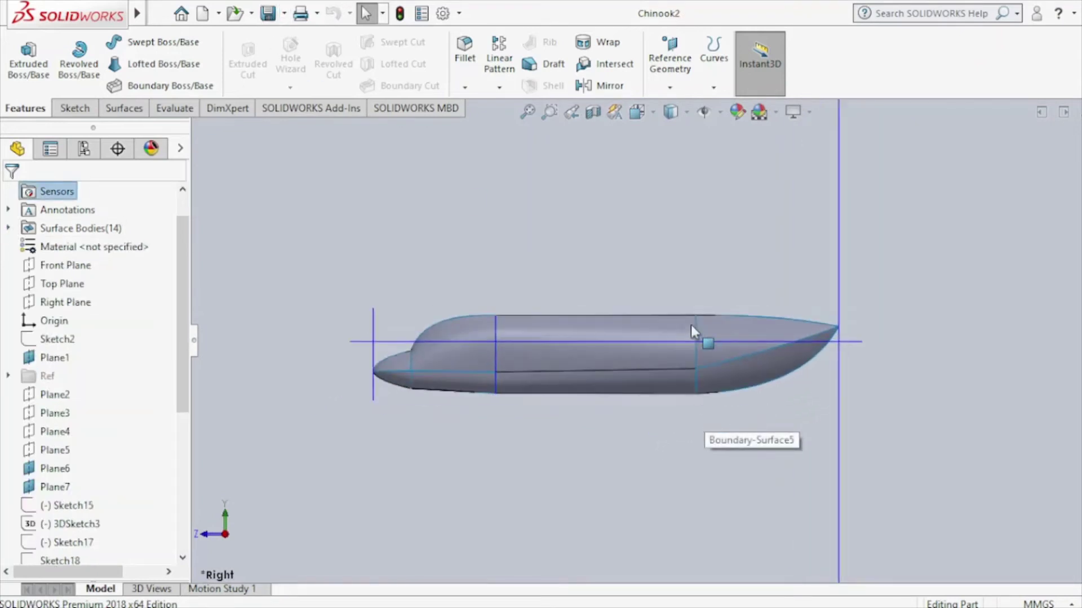
{"action": "right_click", "coordinate": [34, 380]}
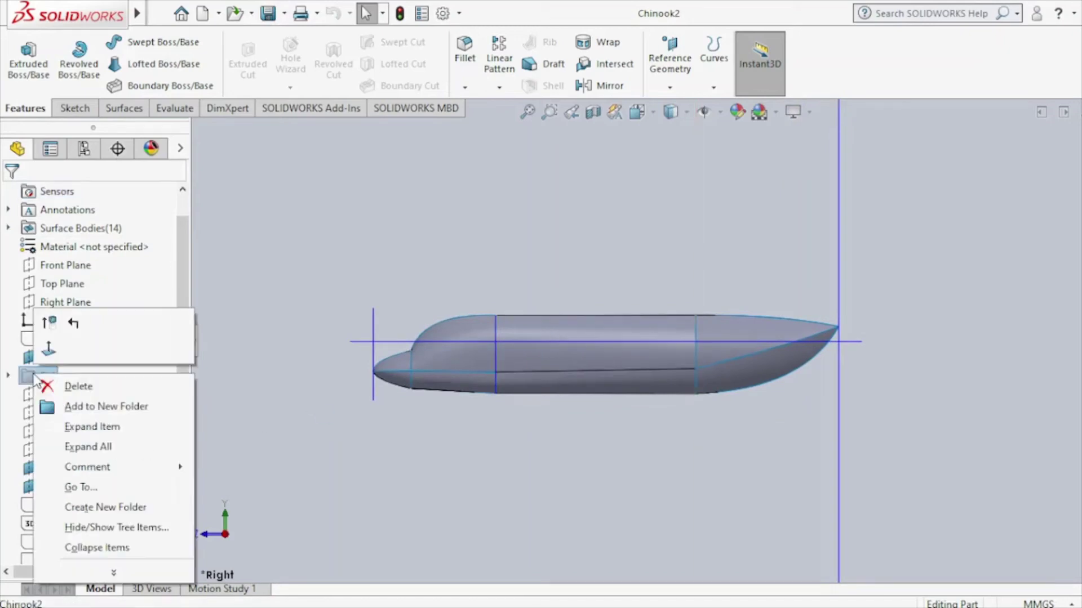
{"action": "left_click", "coordinate": [46, 322]}
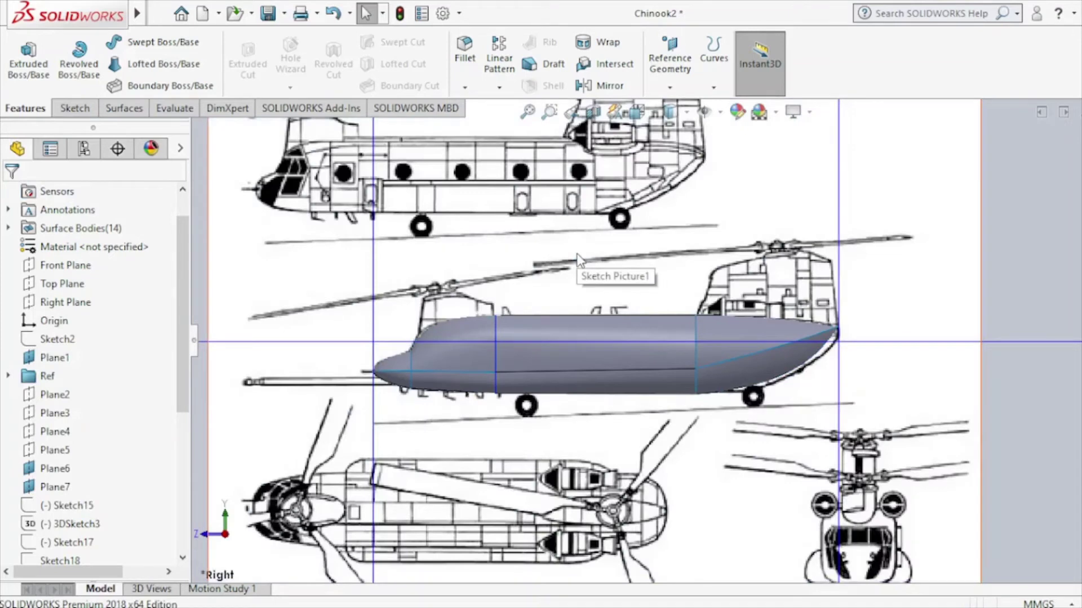
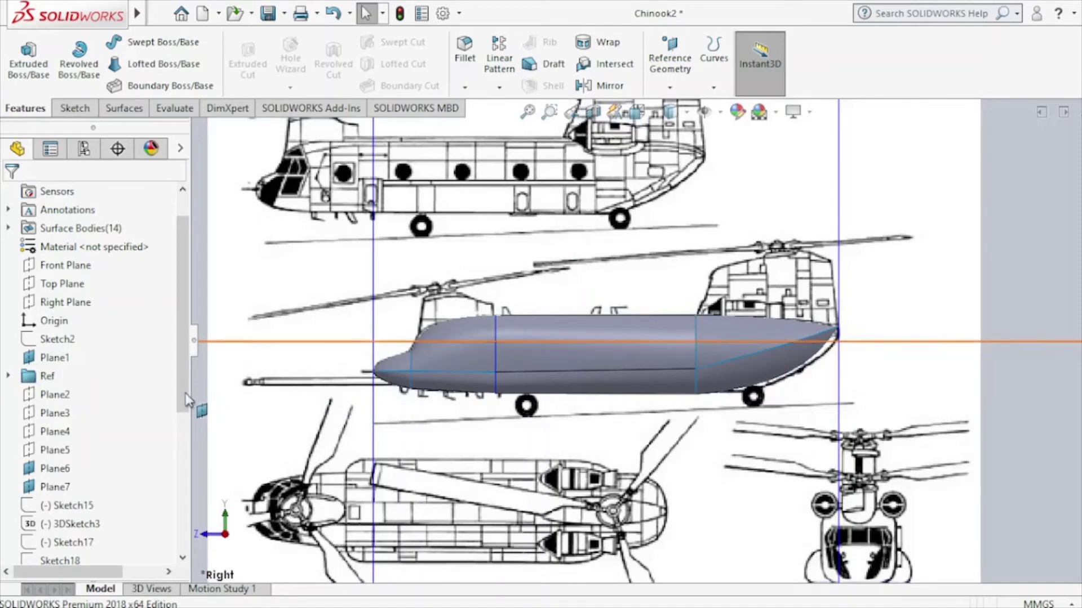
Expand Boundary-Surface5, 6 and 7 in the tree and select Sketch20 under Boundary-Surface7.
{"action": "left_click_drag", "start_coordinate": [184, 393], "coordinate": [192, 553]}
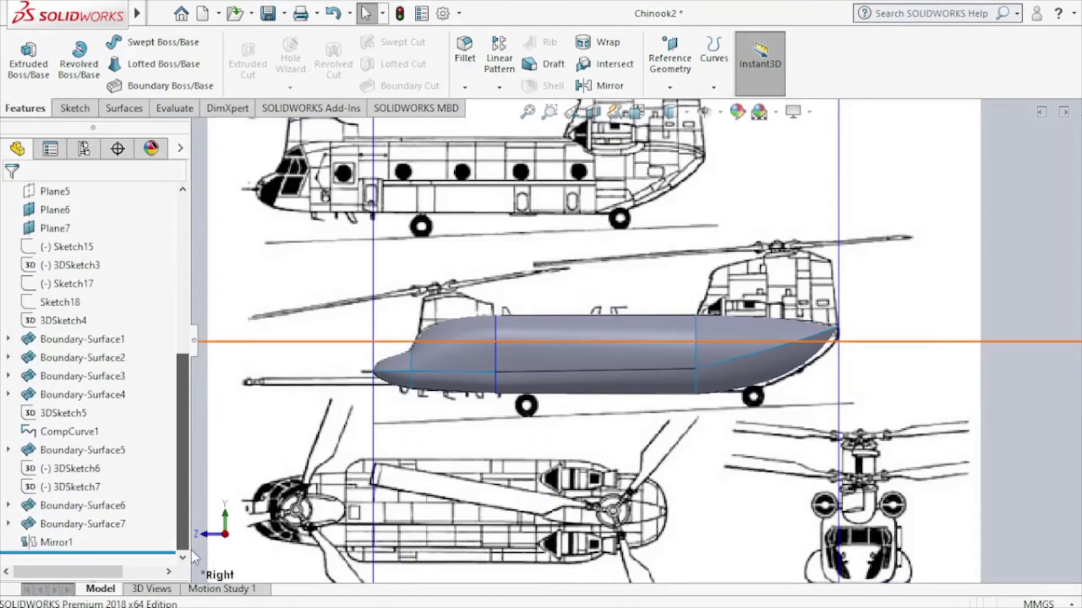
{"action": "left_click", "coordinate": [9, 525]}
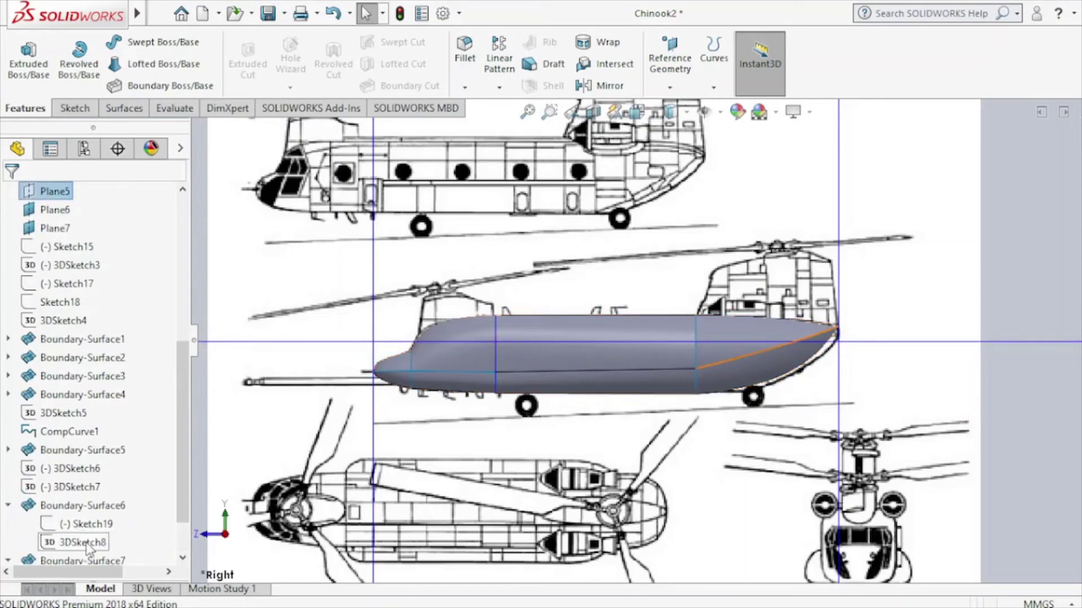
{"action": "left_click", "coordinate": [13, 454]}
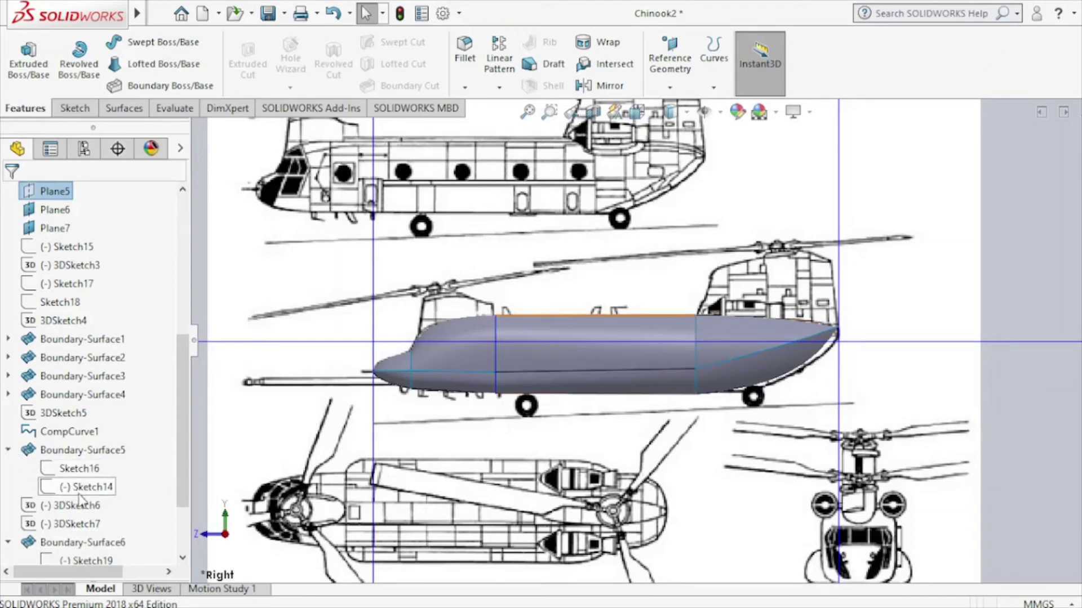
{"action": "scroll", "coordinate": [85, 502], "scroll_direction": "down", "scroll_amount": 3}
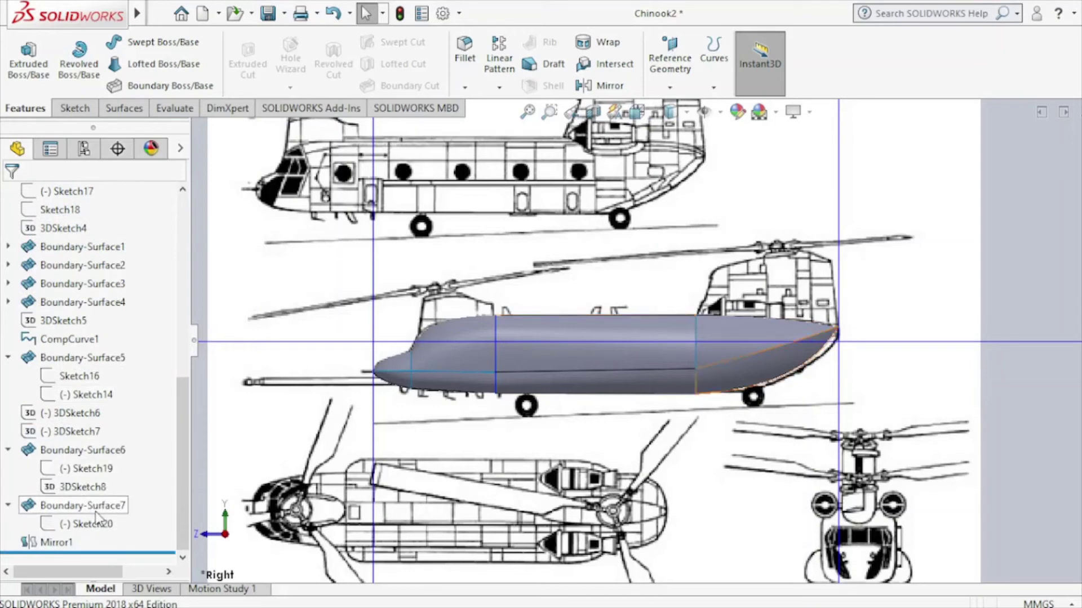
{"action": "left_click", "coordinate": [96, 516]}
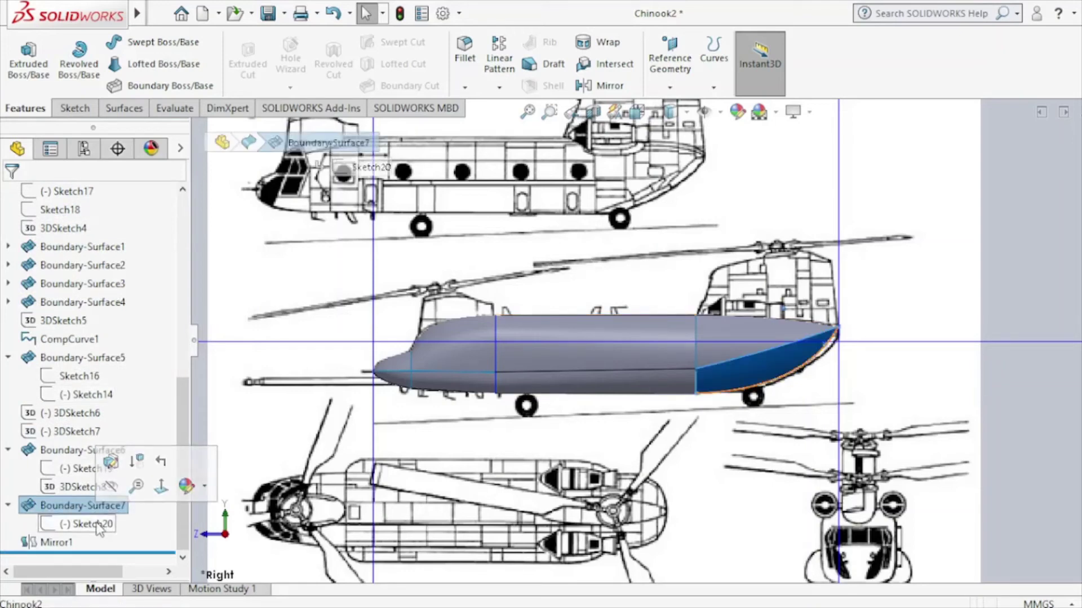
{"action": "left_click", "coordinate": [99, 526]}
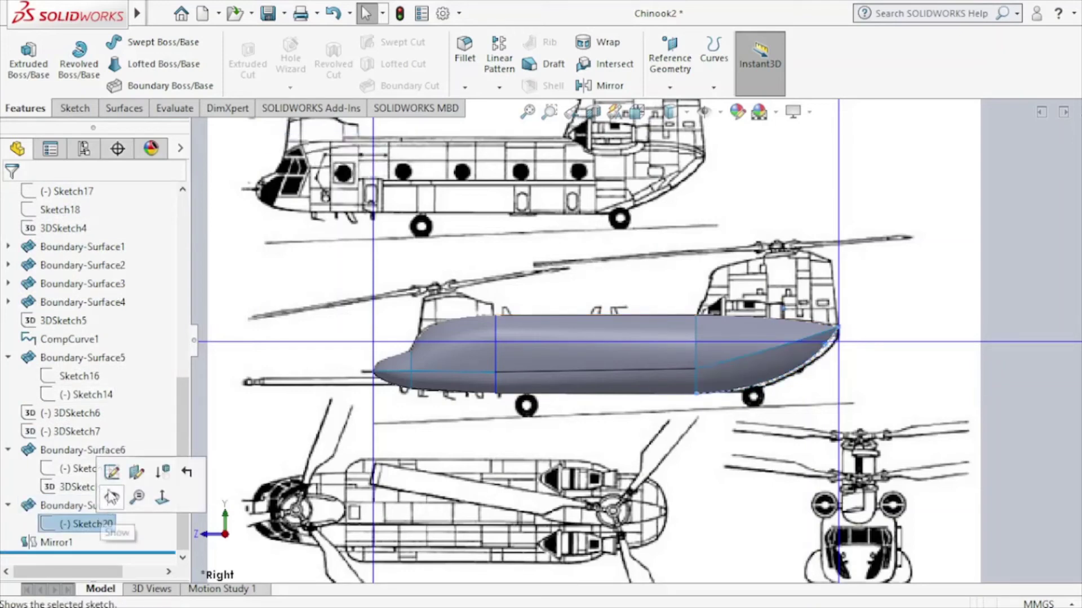
Edit Sketch20, drag the nose parabola's shaping point onto the blueprint nose outline, and exit.
{"action": "left_click", "coordinate": [111, 472]}
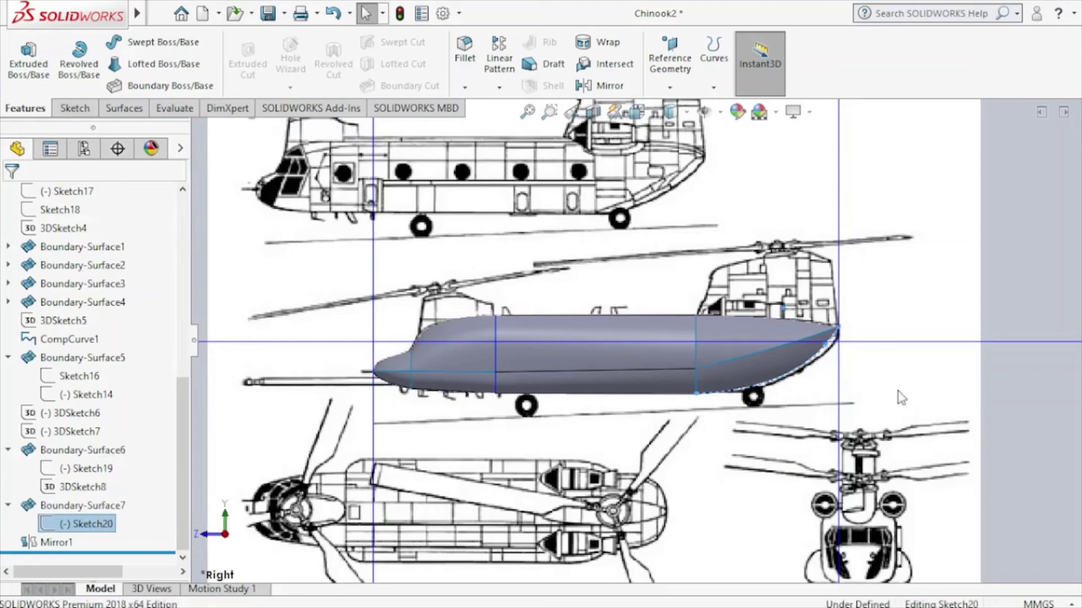
{"action": "left_click", "coordinate": [812, 365]}
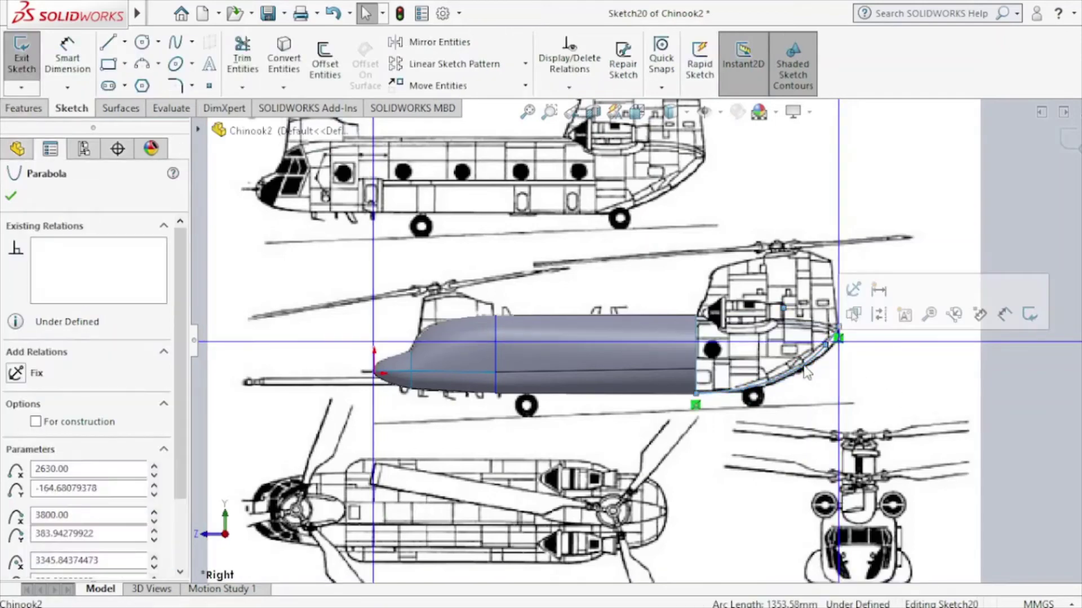
{"action": "scroll", "coordinate": [806, 374], "scroll_direction": "down", "scroll_amount": 5}
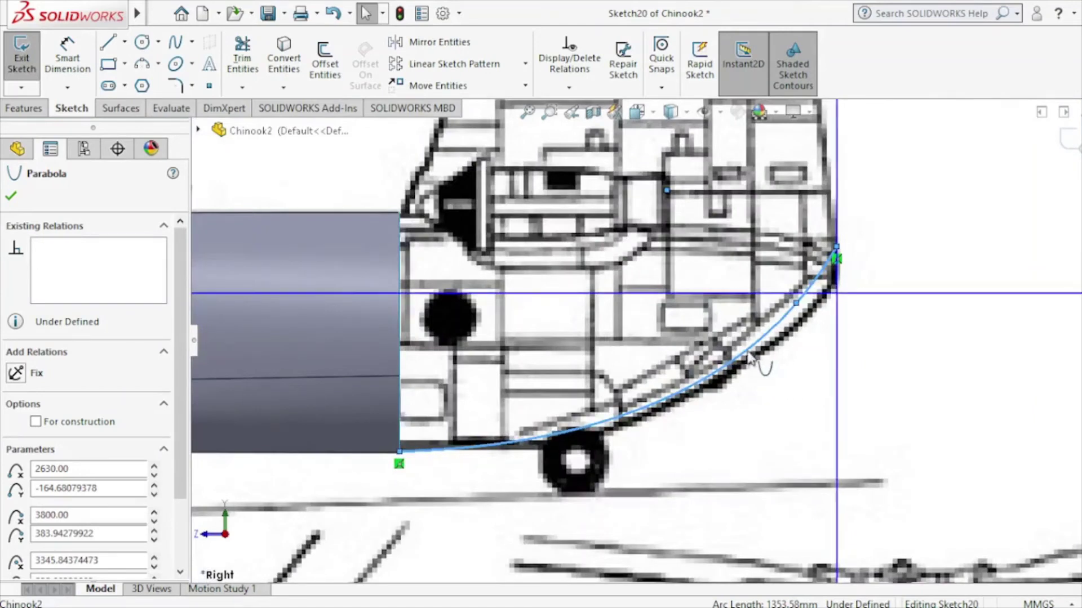
{"action": "left_click", "coordinate": [750, 354]}
{"action": "scroll", "coordinate": [676, 345], "scroll_direction": "up", "scroll_amount": 3}
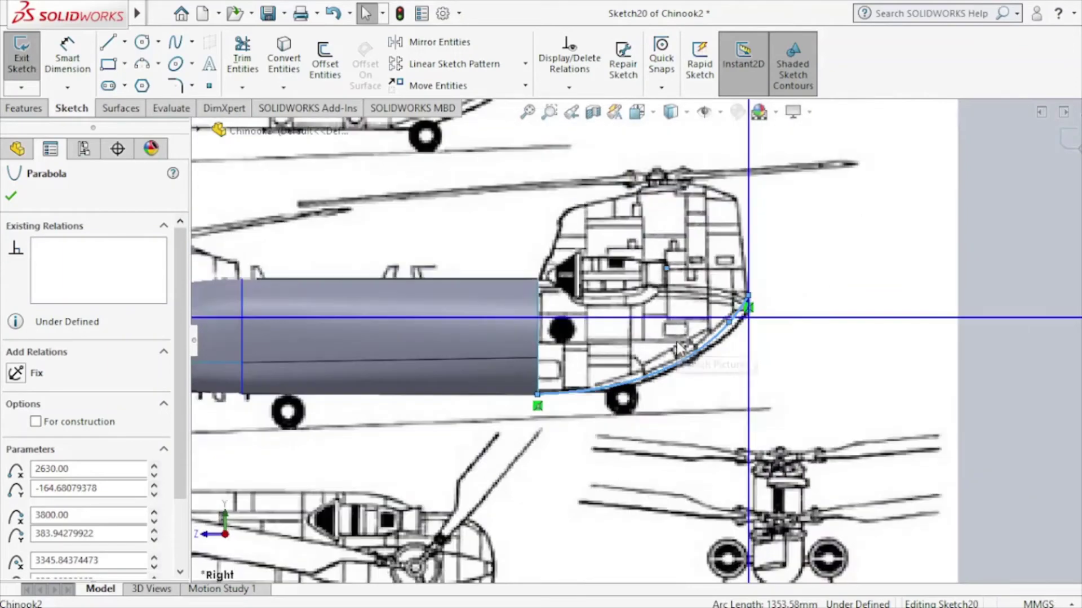
{"action": "left_click", "coordinate": [666, 268]}
{"action": "left_click_drag", "start_coordinate": [671, 285], "coordinate": [679, 289]}
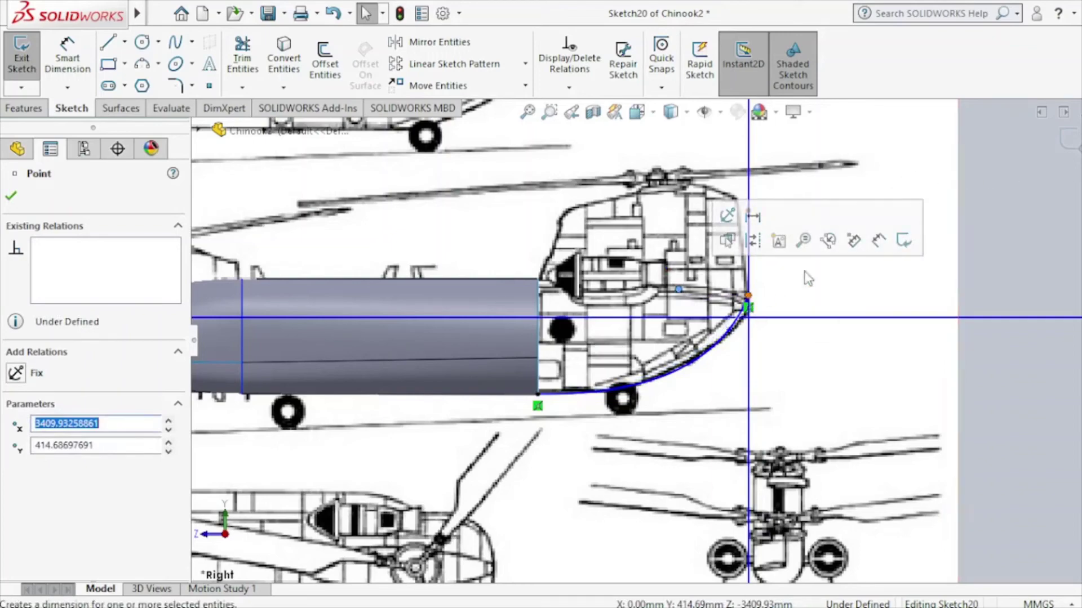
{"action": "left_click", "coordinate": [1069, 148]}
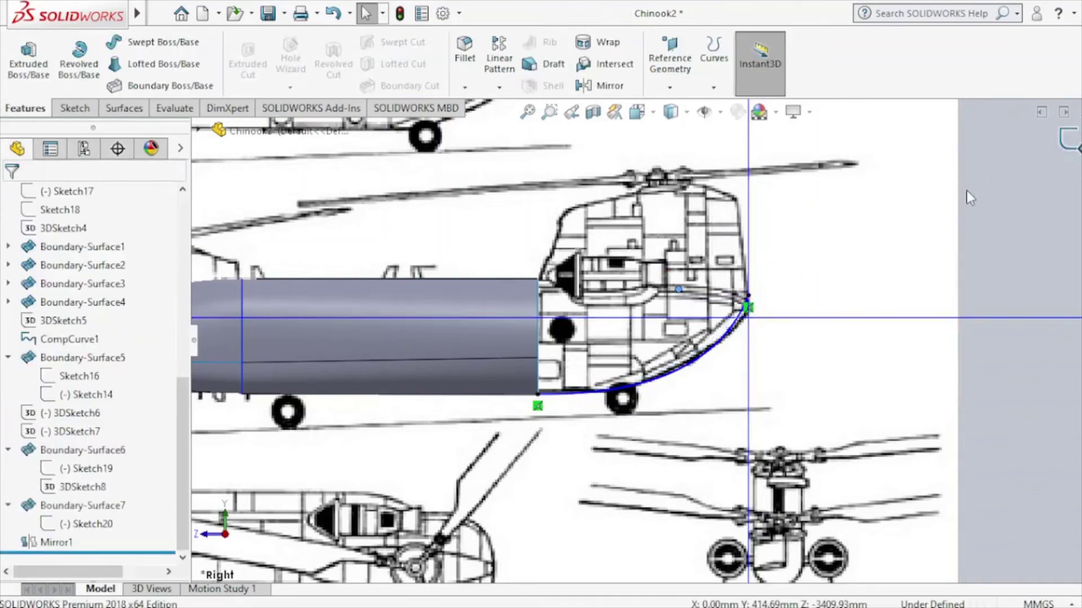
Fit the blueprint in view and save the Chinook2 model.
{"action": "key", "text": "f"}
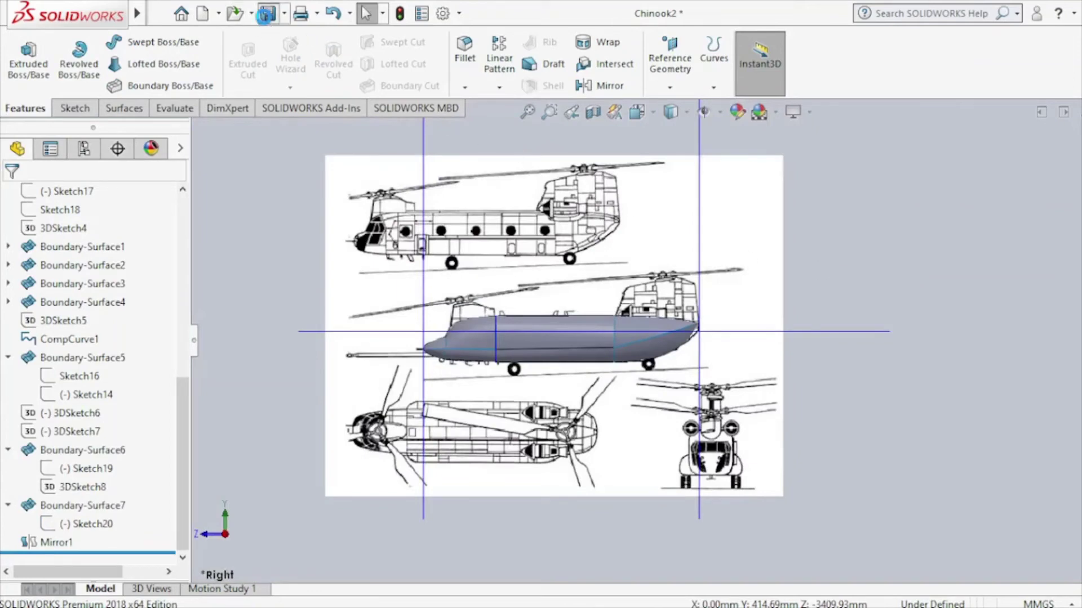
{"action": "left_click", "coordinate": [265, 15]}
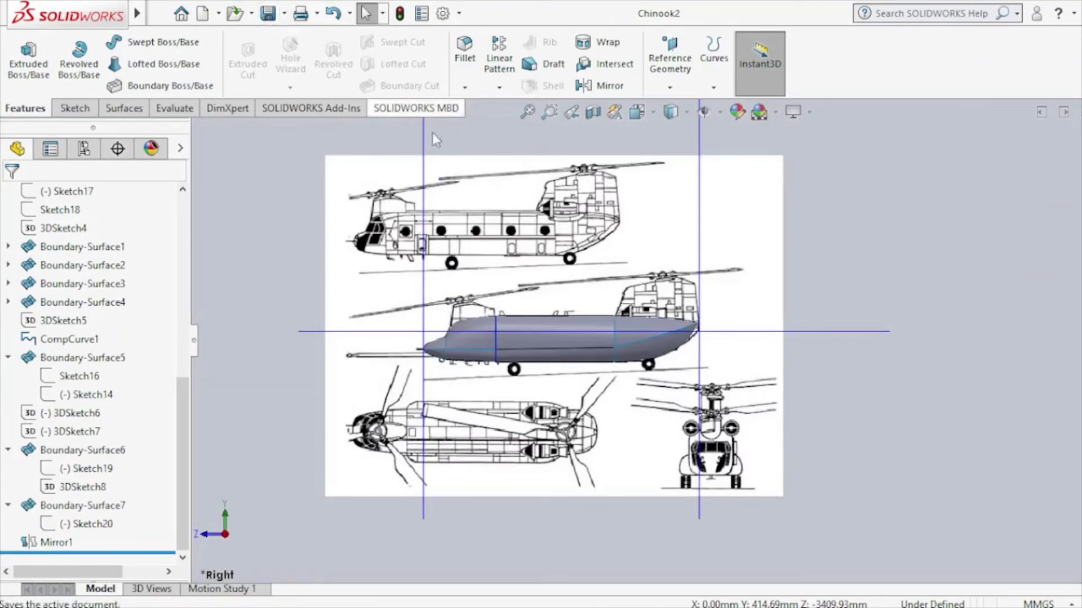
{"action": "key", "text": "z"}
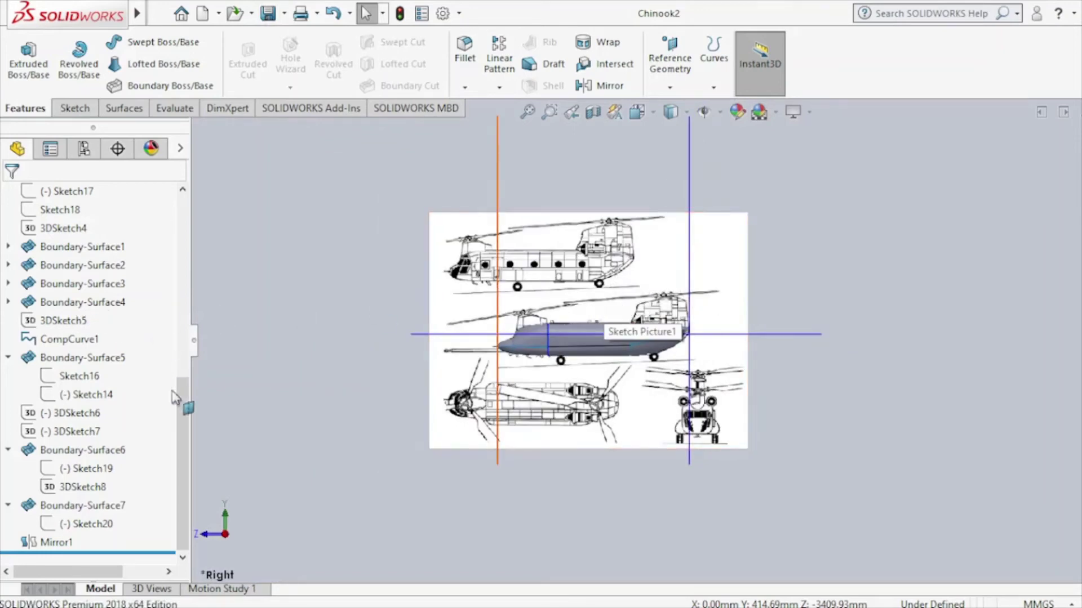
{"action": "left_click_drag", "start_coordinate": [185, 404], "coordinate": [178, 248]}
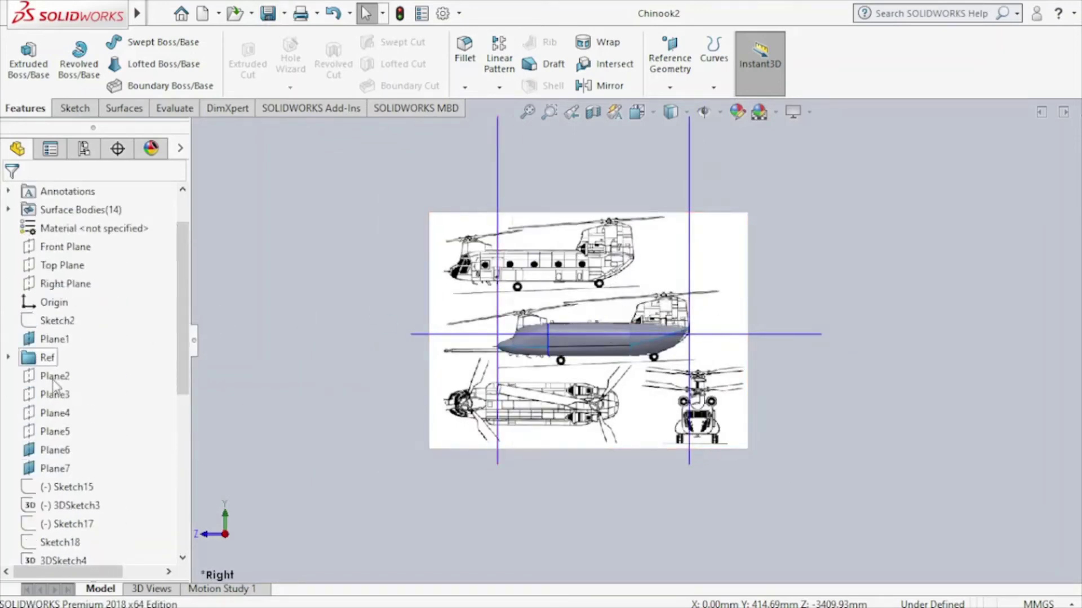
Show Plane3 to check where it sits on the helicopter blueprint.
{"action": "left_click", "coordinate": [62, 396]}
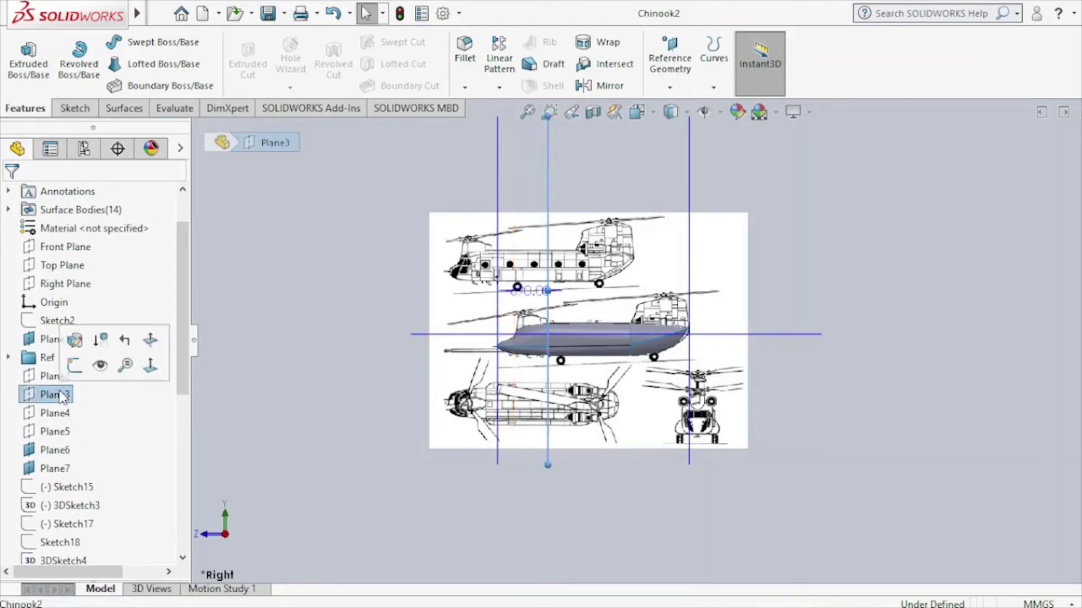
{"action": "left_click", "coordinate": [101, 366]}
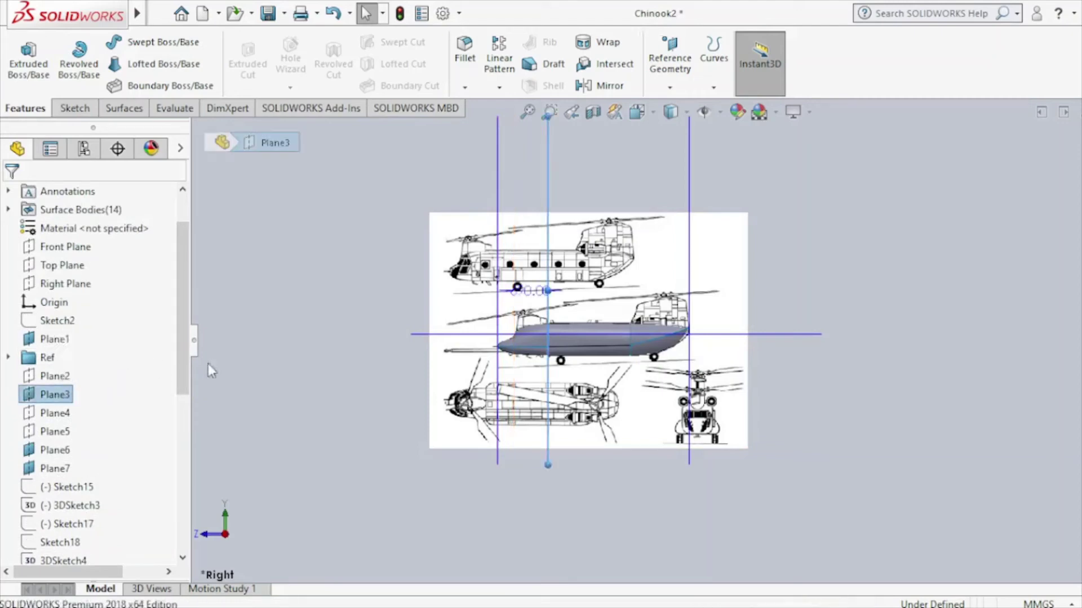
{"action": "scroll", "coordinate": [565, 303], "scroll_direction": "down", "scroll_amount": 3}
{"action": "scroll", "coordinate": [566, 303], "scroll_direction": "down", "scroll_amount": 2}
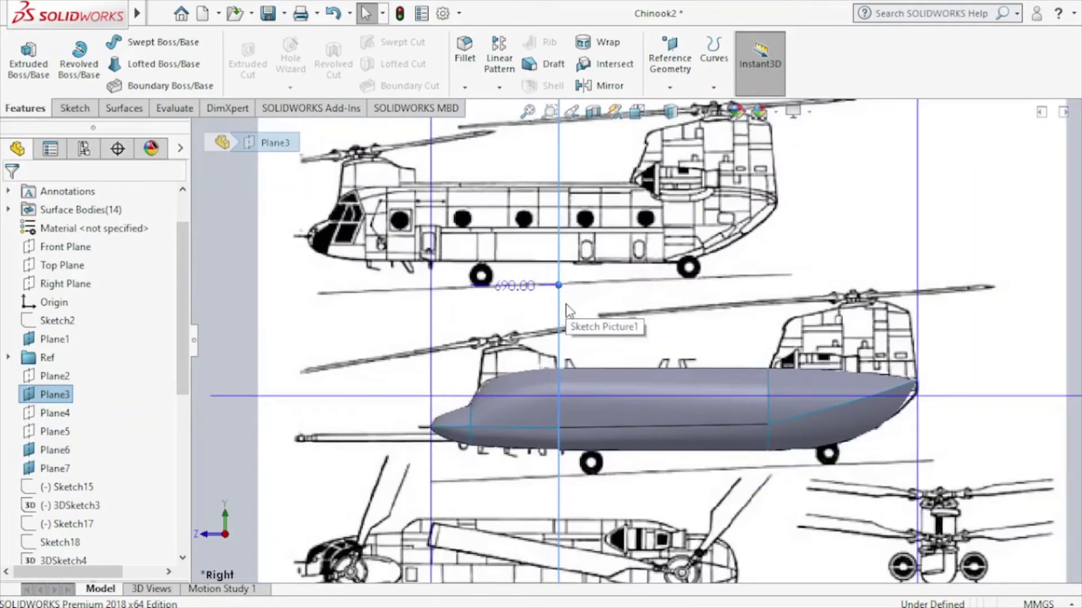
{"action": "right_click", "coordinate": [38, 397]}
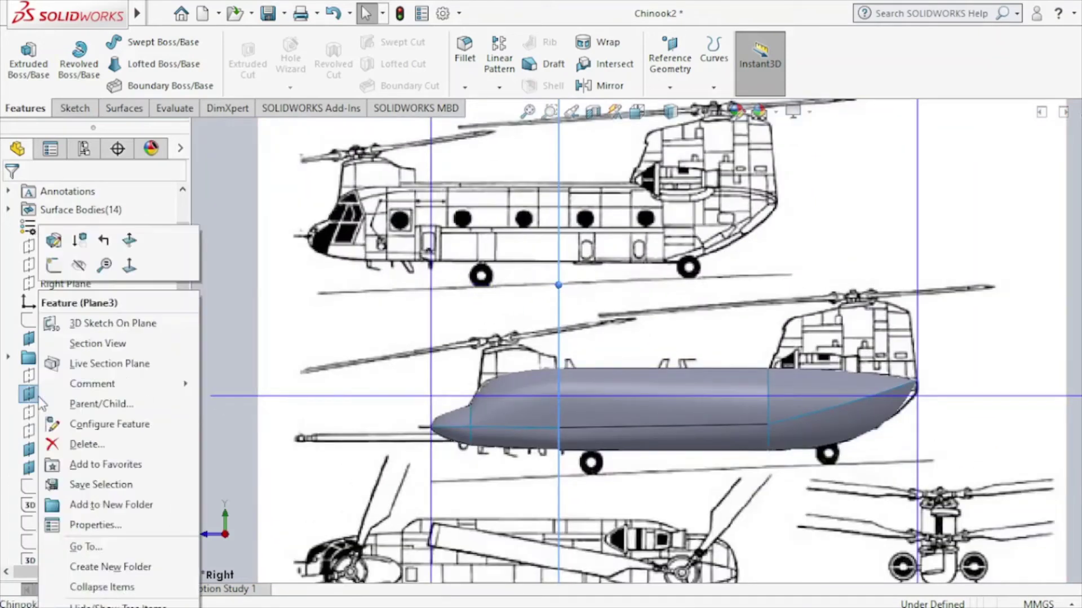
{"action": "left_click", "coordinate": [83, 274]}
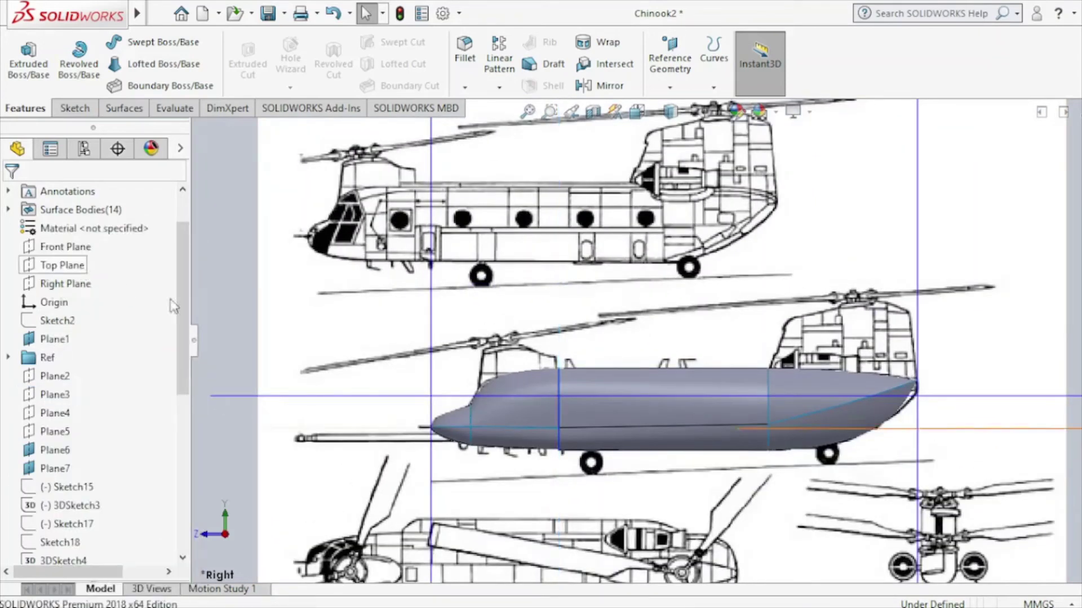
Select Front Plane as the reference for a new plane.
{"action": "left_click", "coordinate": [435, 360]}
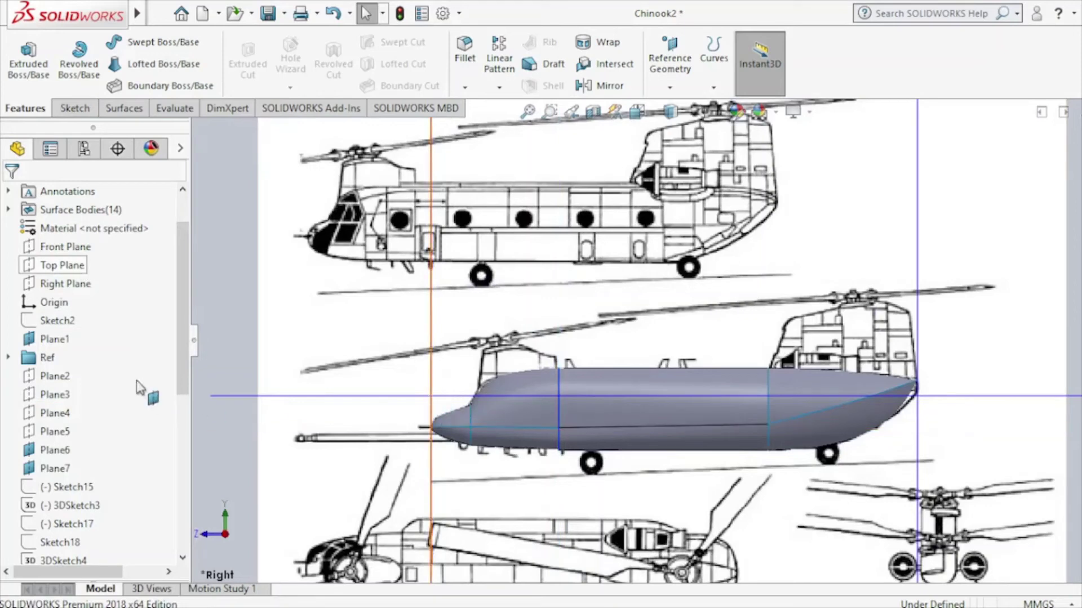
{"action": "left_click", "coordinate": [57, 251]}
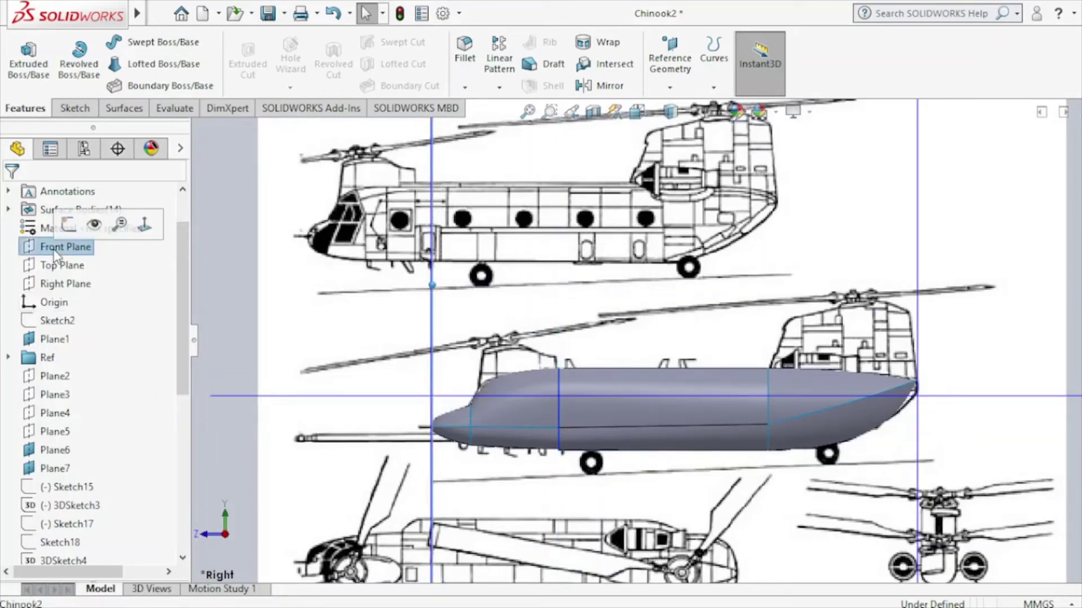
{"action": "left_click", "coordinate": [676, 86]}
Create Plane8 offset 350 mm from Front Plane with Flip offset checked.
{"action": "left_click", "coordinate": [684, 107]}
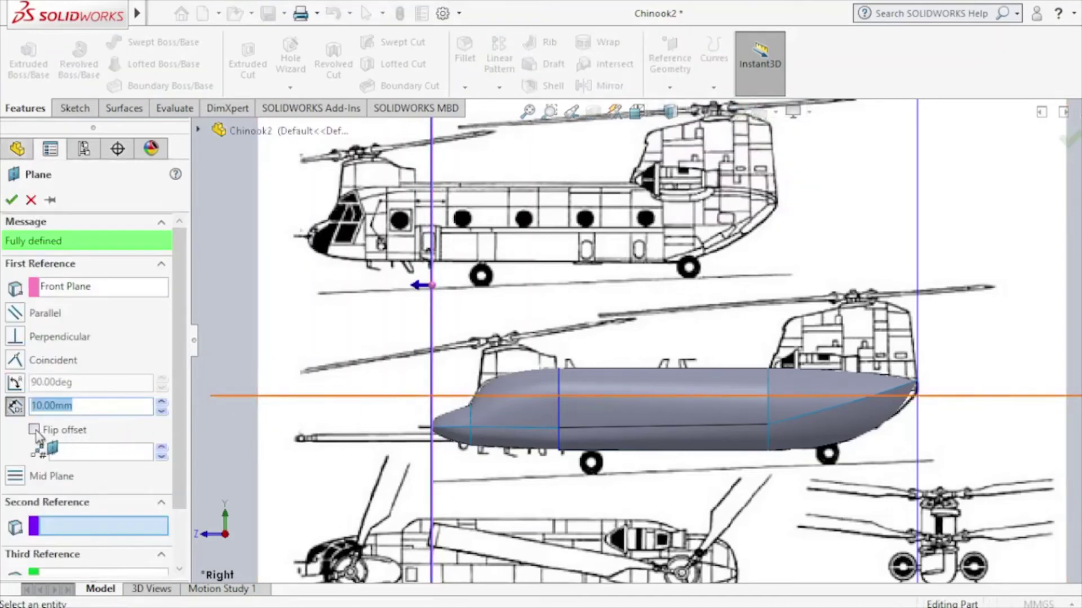
{"action": "left_click", "coordinate": [35, 430]}
{"action": "left_click", "coordinate": [162, 404]}
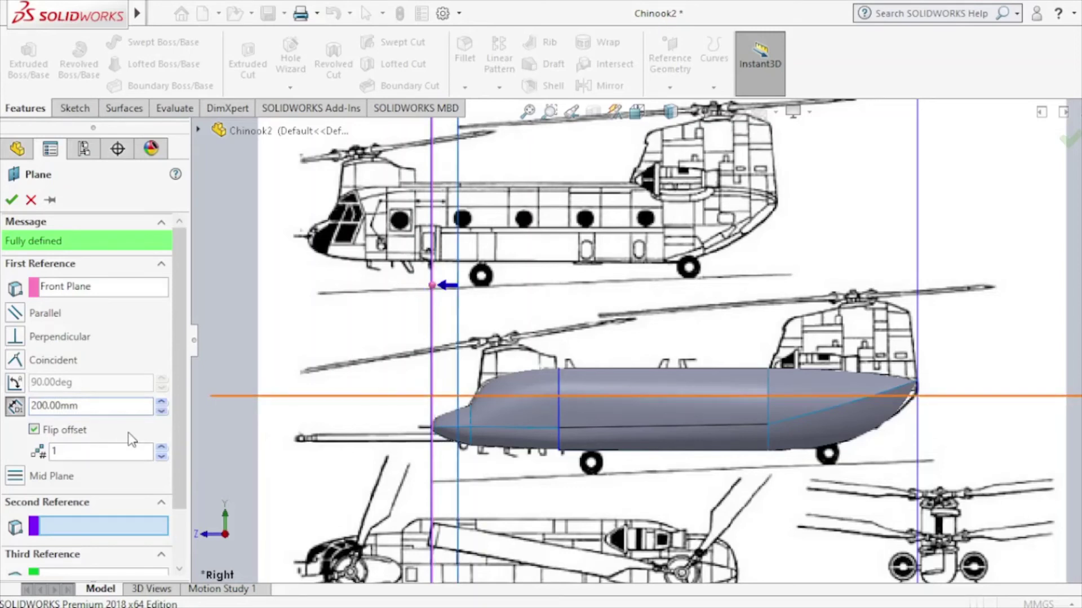
{"action": "key", "text": "Left"}
{"action": "key", "text": "Left"}
{"action": "key", "text": "BackSpace"}
{"action": "type", "text": "5"}
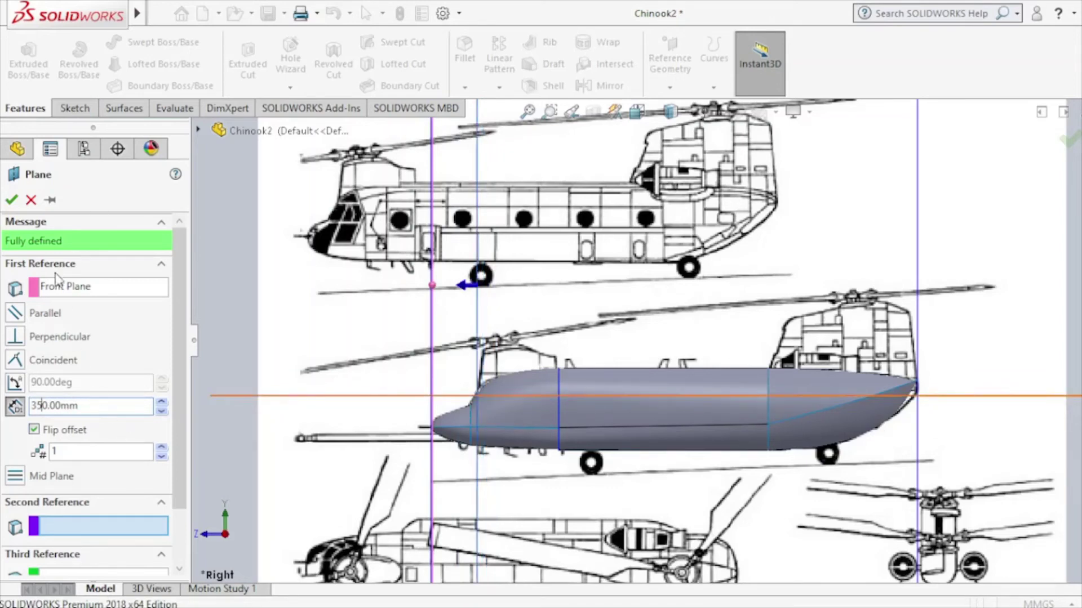
{"action": "left_click", "coordinate": [10, 204]}
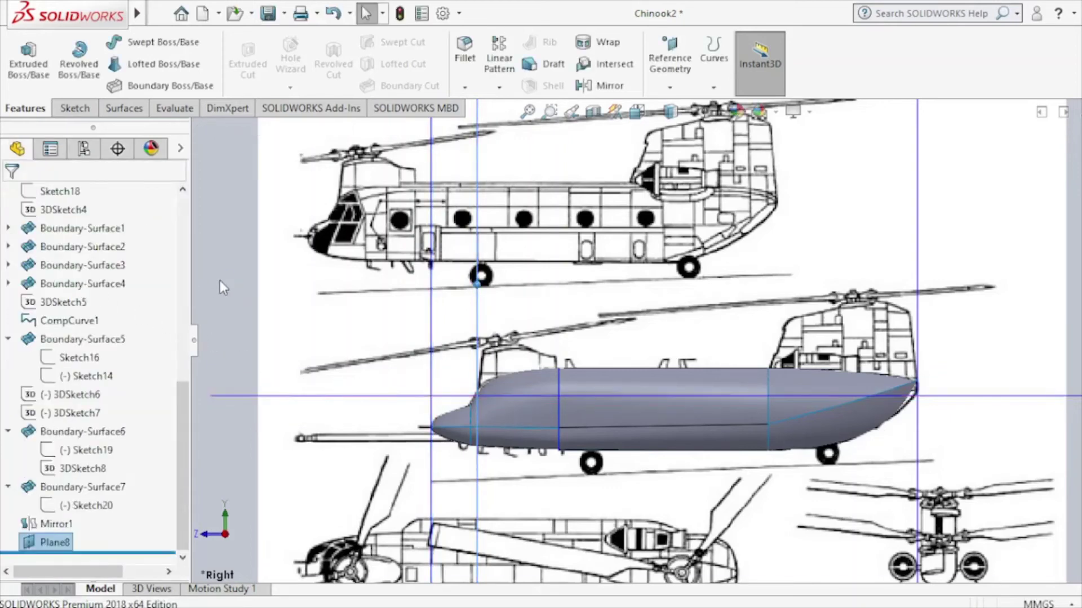
{"action": "left_click_drag", "start_coordinate": [187, 399], "coordinate": [192, 212]}
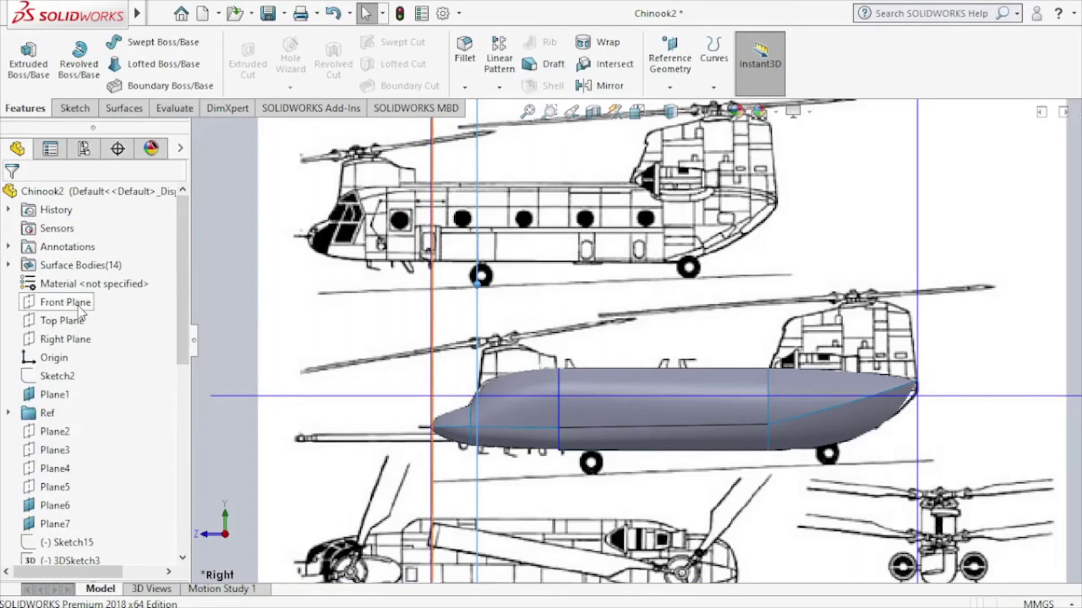
Add Plane9 offset 700 mm from Front Plane on the flipped side.
{"action": "left_click", "coordinate": [70, 303]}
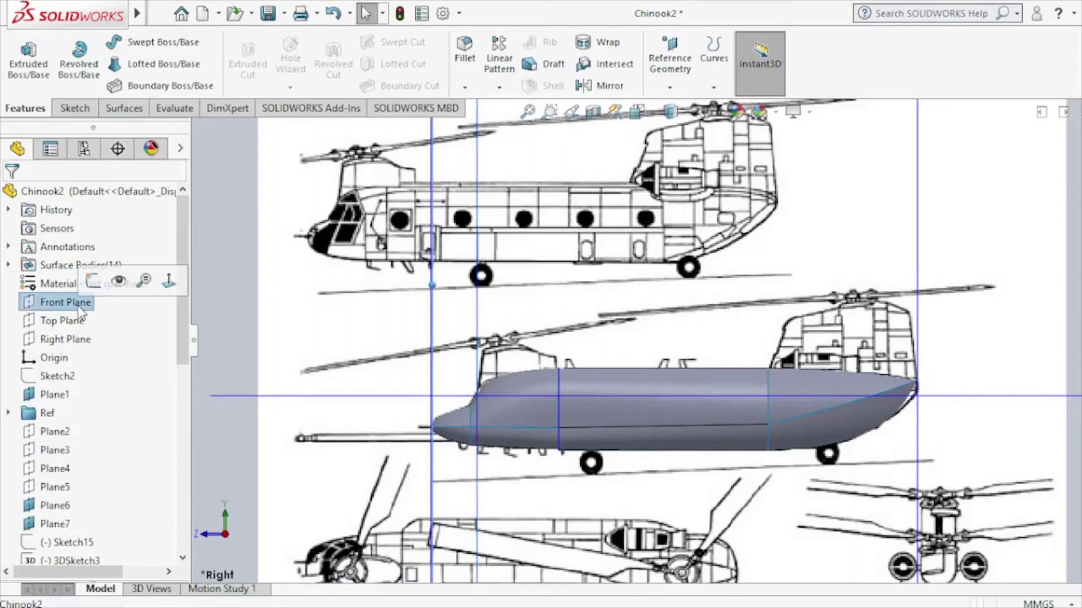
{"action": "left_click", "coordinate": [671, 86]}
{"action": "left_click", "coordinate": [682, 103]}
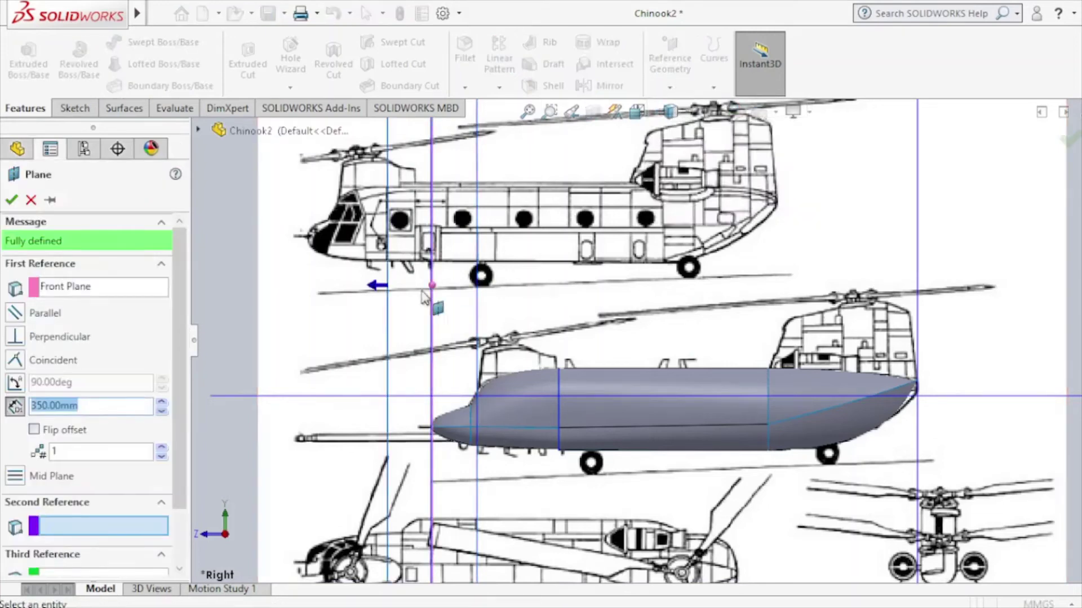
{"action": "type", "text": "70"}
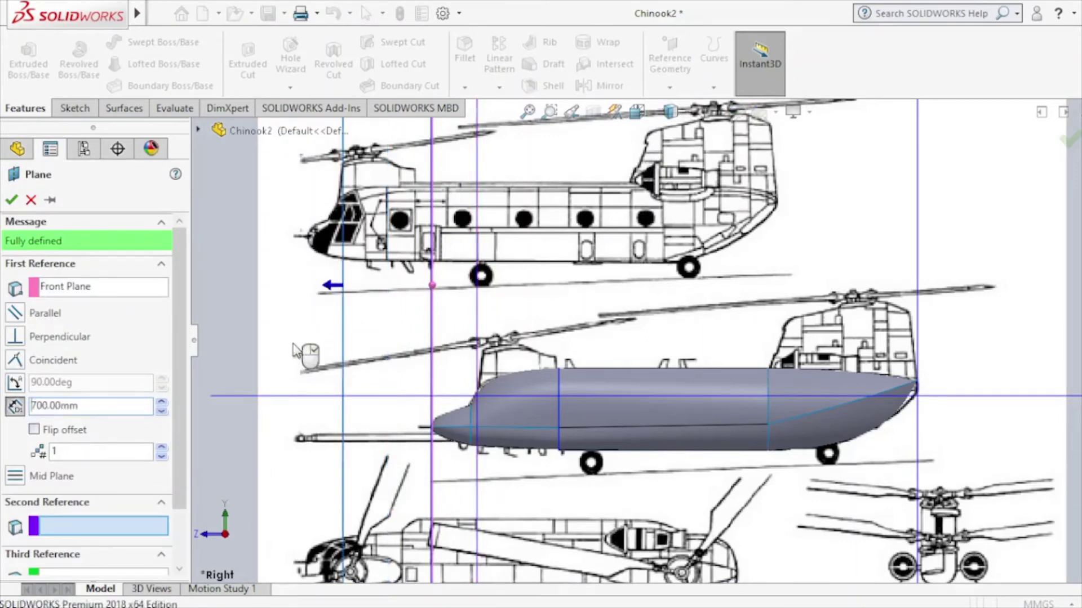
{"action": "key", "text": "Return"}
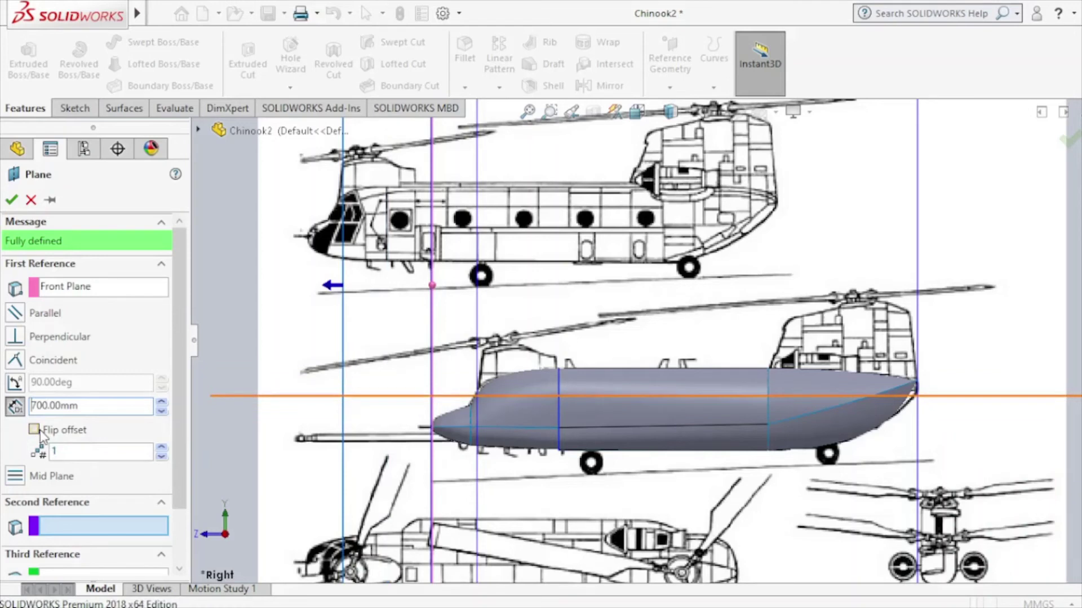
{"action": "left_click", "coordinate": [35, 430]}
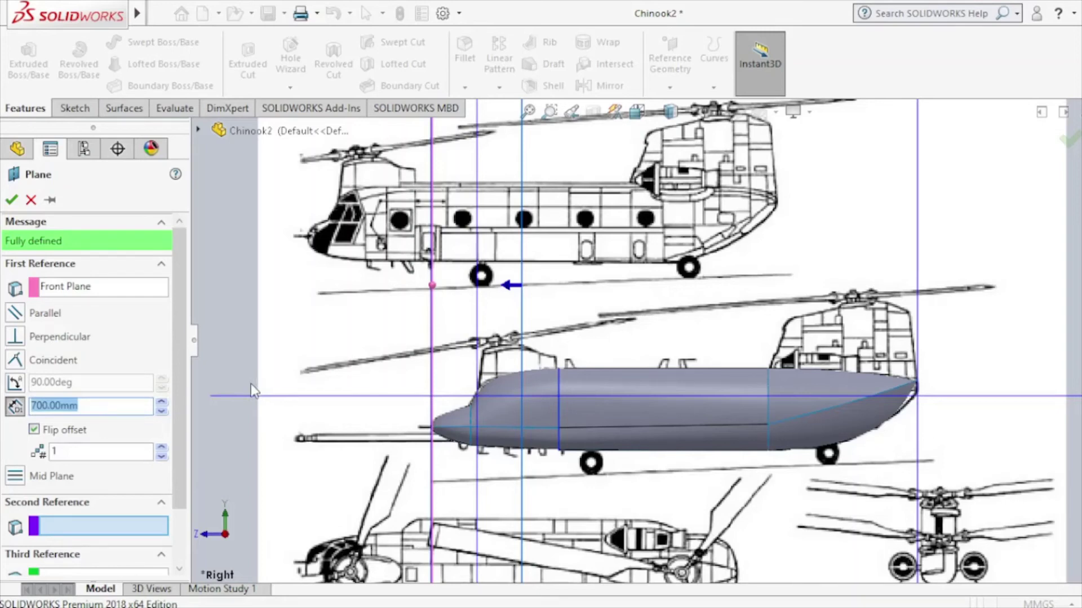
{"action": "left_click", "coordinate": [12, 201]}
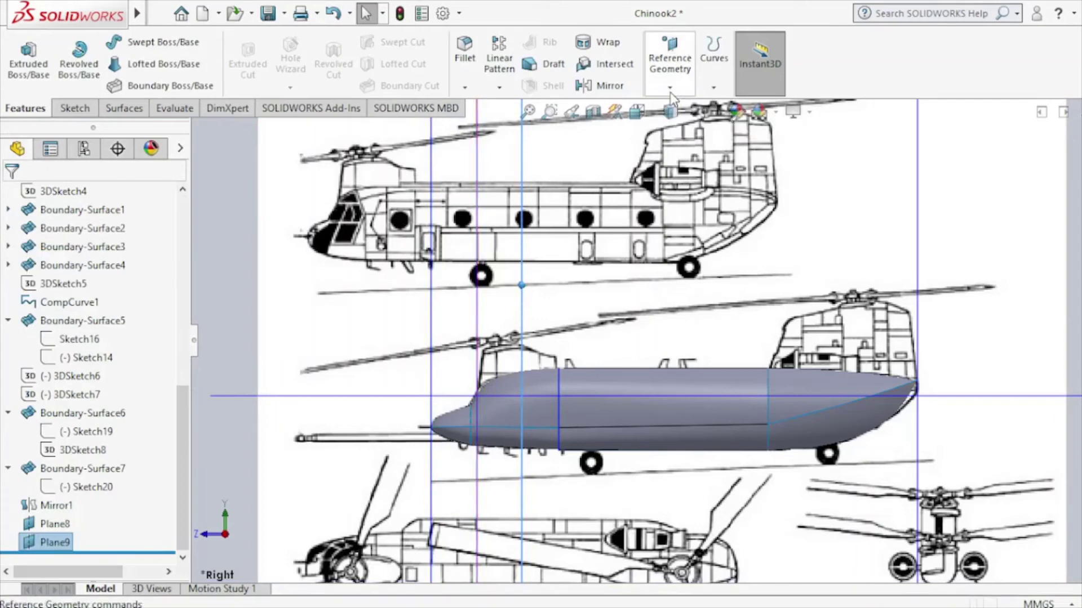
Add Plane10 offset 270 mm from Plane9 on the flipped side.
{"action": "left_click", "coordinate": [670, 90]}
{"action": "left_click", "coordinate": [680, 107]}
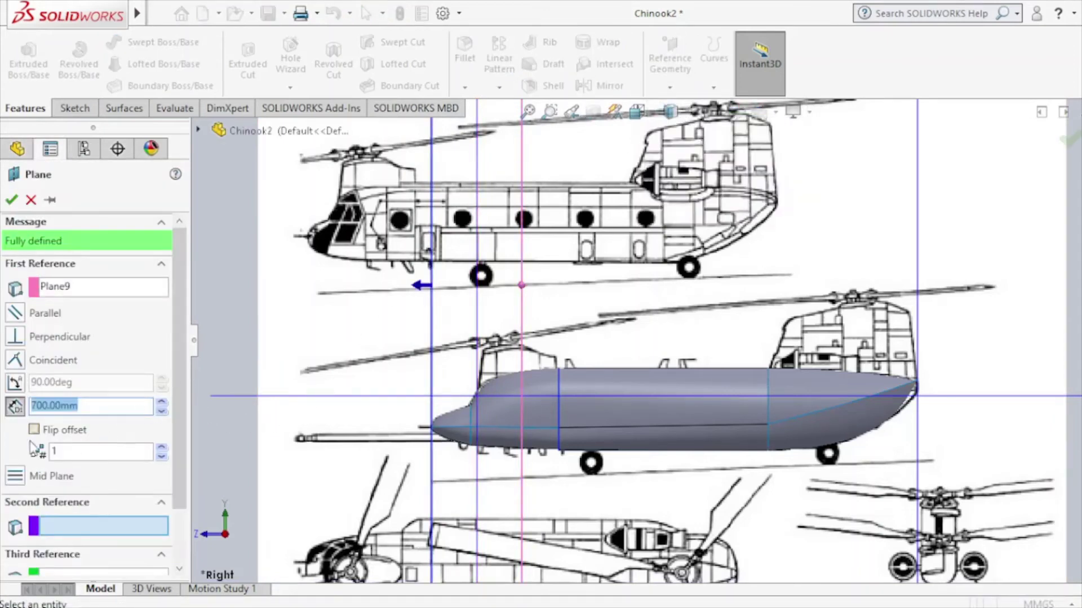
{"action": "left_click", "coordinate": [35, 431]}
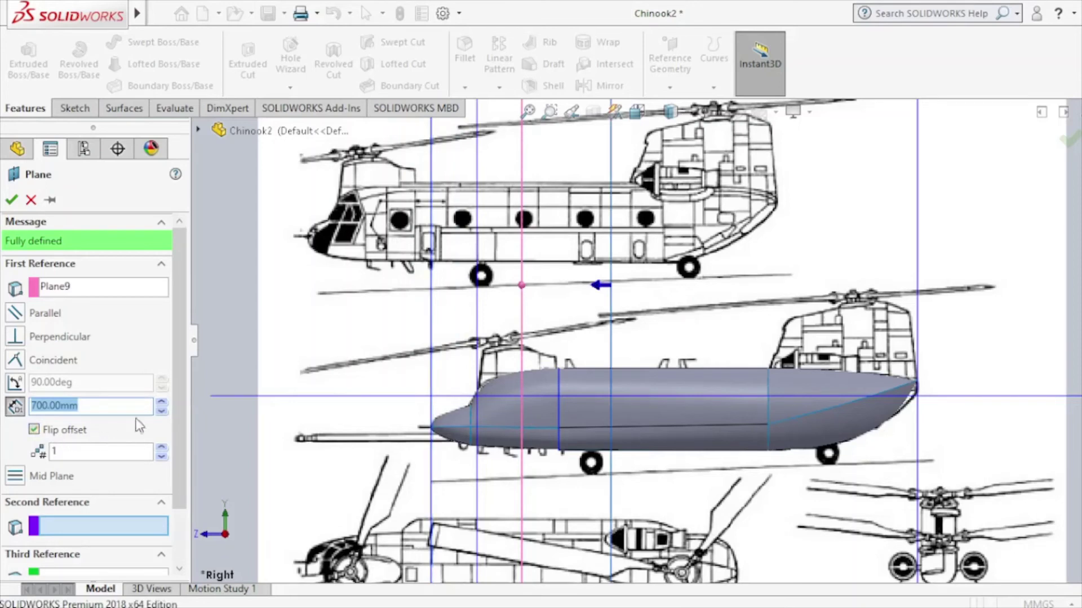
{"action": "left_click", "coordinate": [160, 413]}
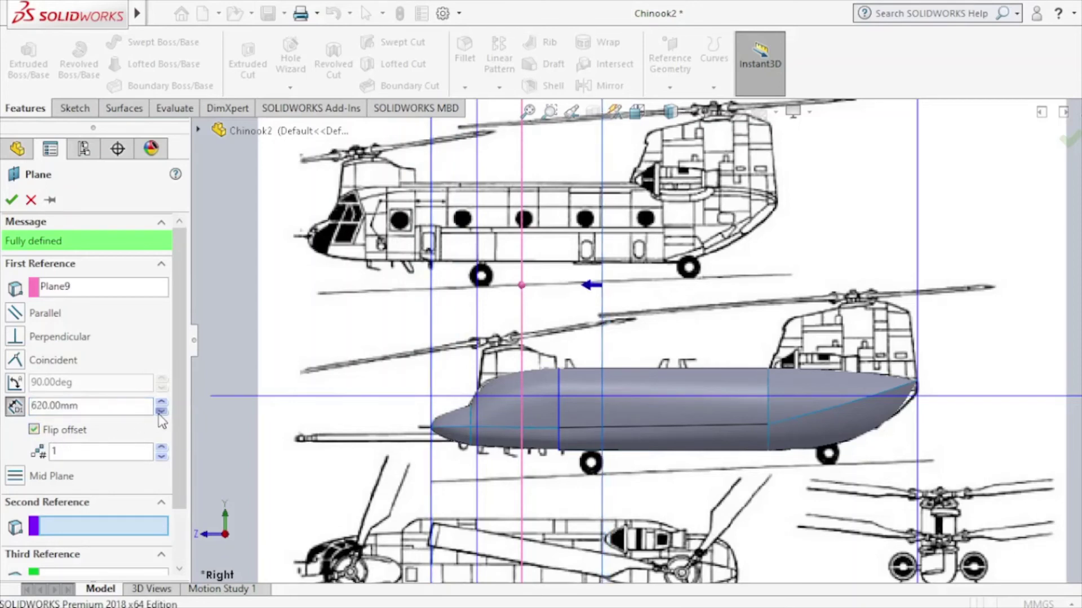
{"action": "left_click", "coordinate": [160, 413]}
{"action": "left_click", "coordinate": [160, 413]}
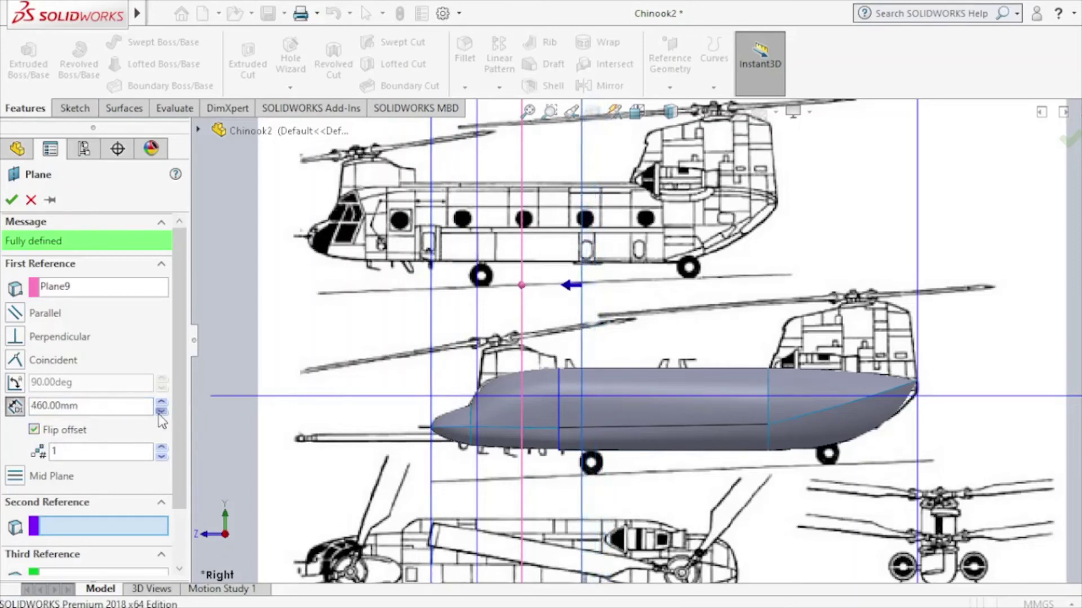
{"action": "left_click", "coordinate": [160, 413]}
{"action": "left_click", "coordinate": [160, 413]}
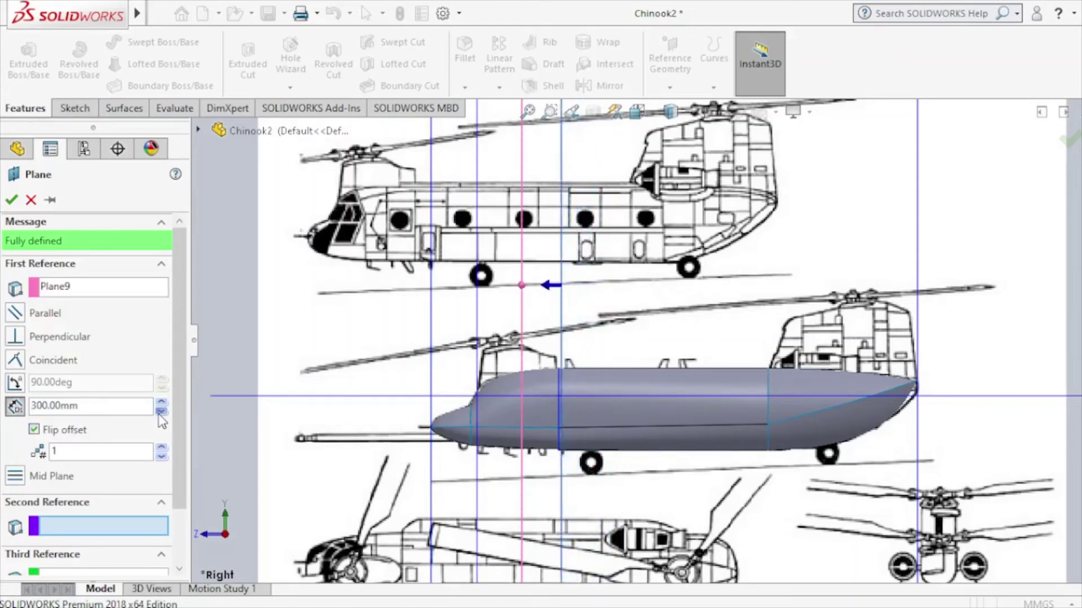
{"action": "left_click", "coordinate": [11, 200]}
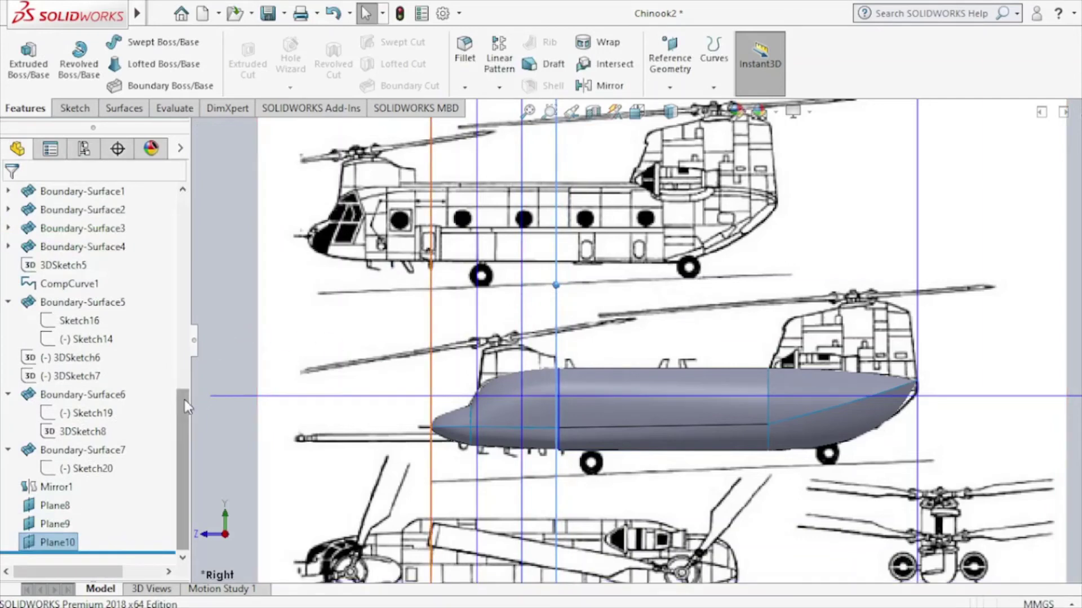
{"action": "left_click_drag", "start_coordinate": [184, 401], "coordinate": [184, 209]}
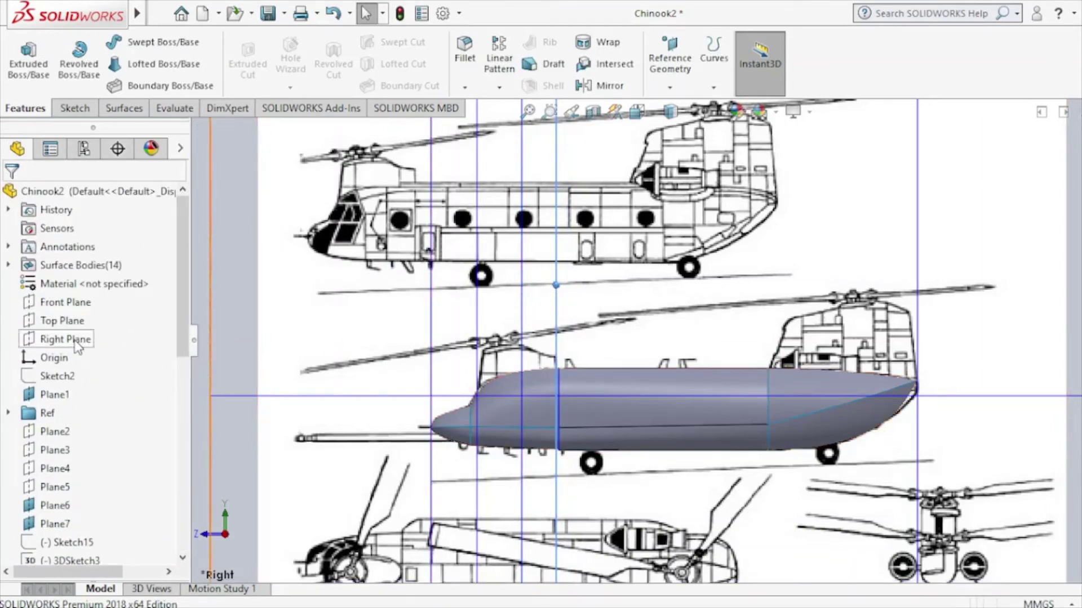
Start a sketch on Right Plane and draw a two-point spline from canopy base to top.
{"action": "left_click", "coordinate": [77, 345]}
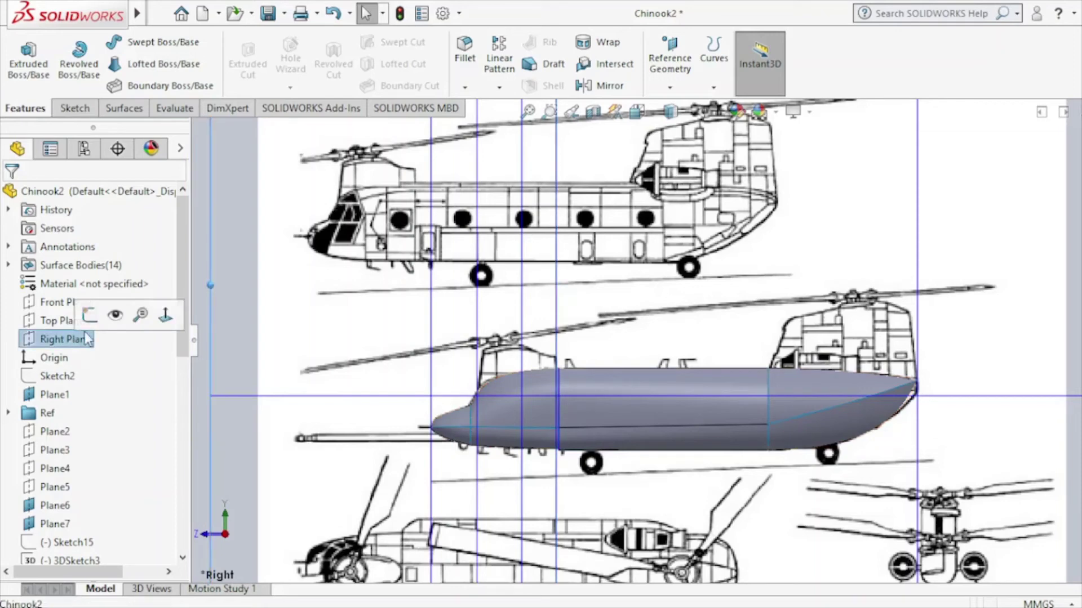
{"action": "left_click", "coordinate": [114, 314]}
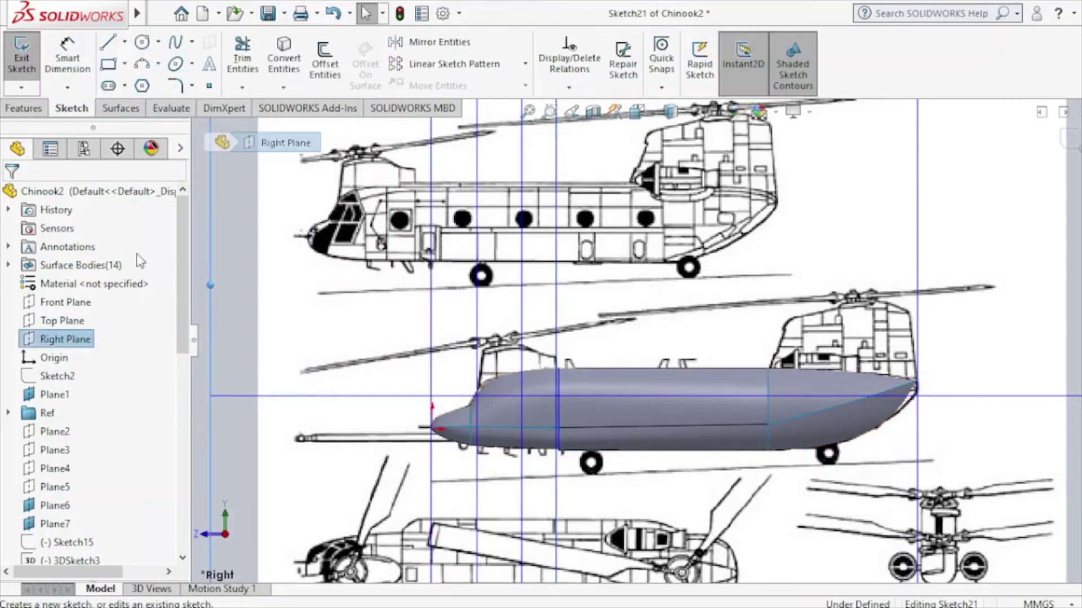
{"action": "left_click", "coordinate": [175, 44]}
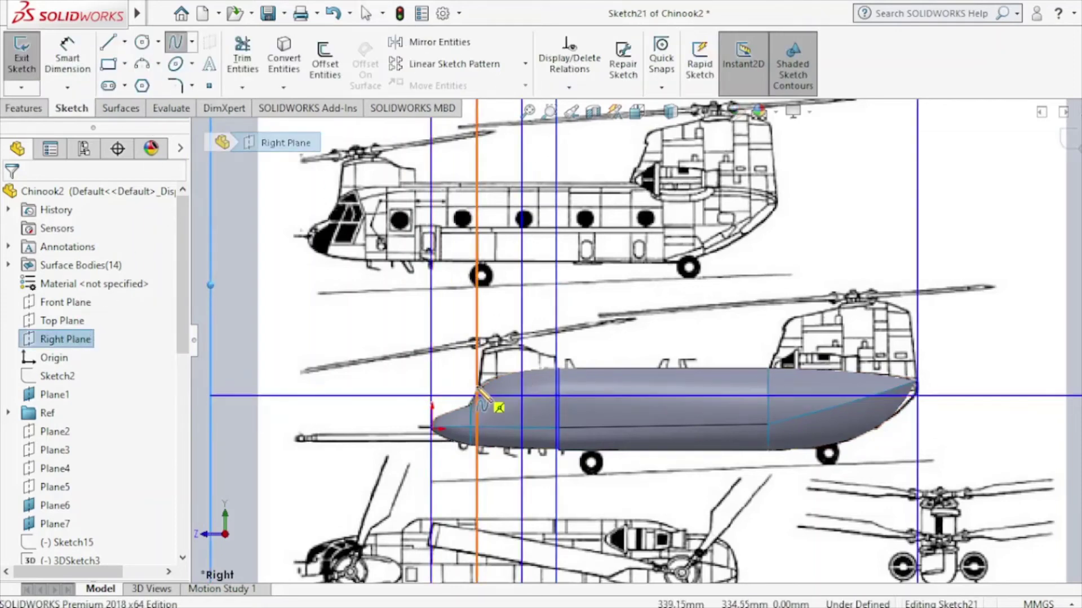
{"action": "left_click", "coordinate": [479, 389]}
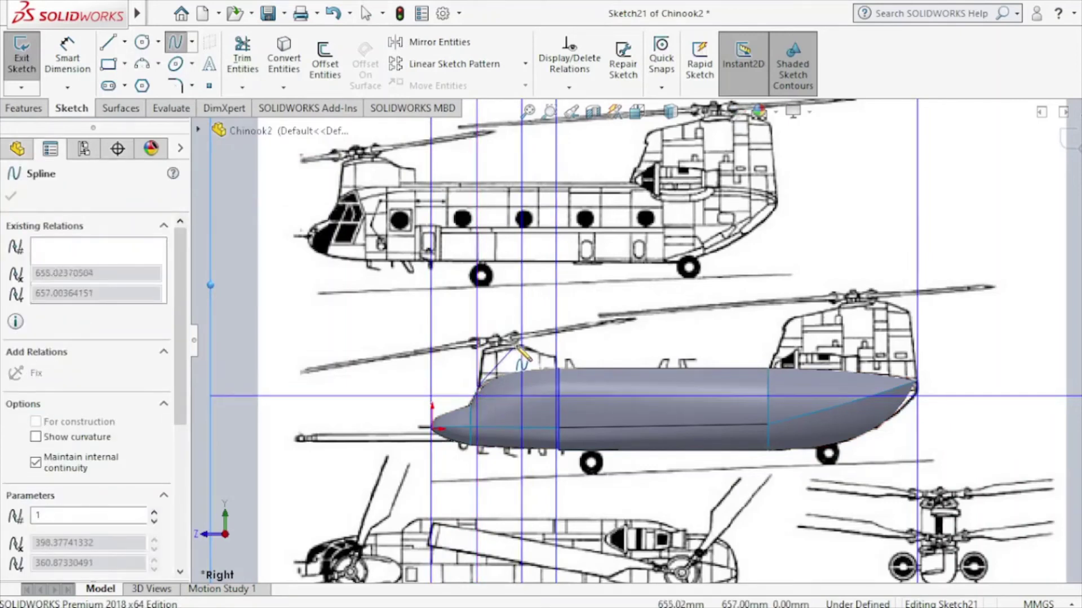
{"action": "left_click", "coordinate": [521, 346]}
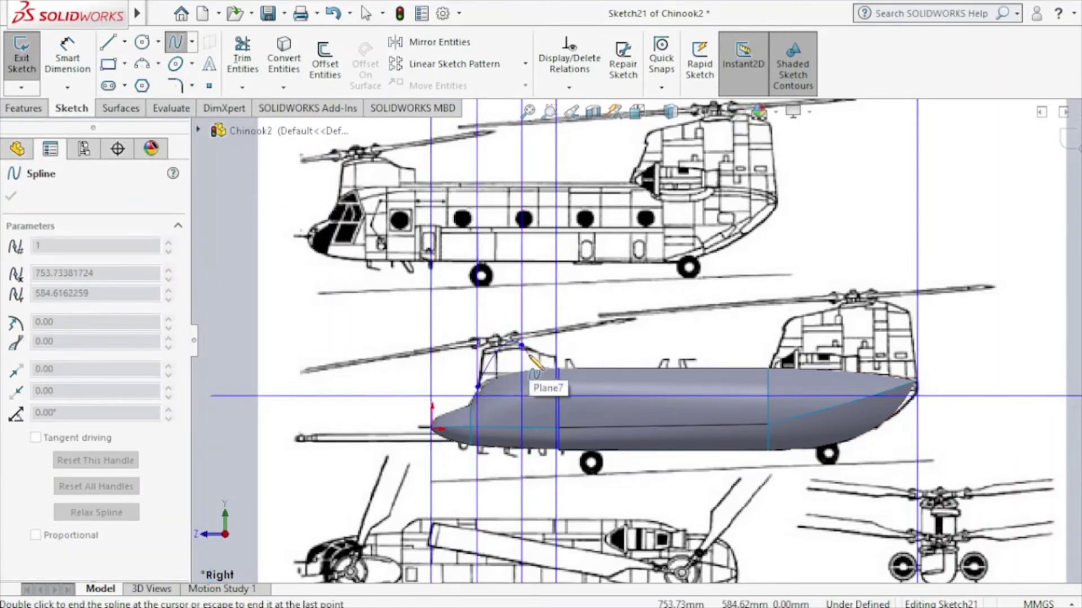
{"action": "key", "text": "Escape"}
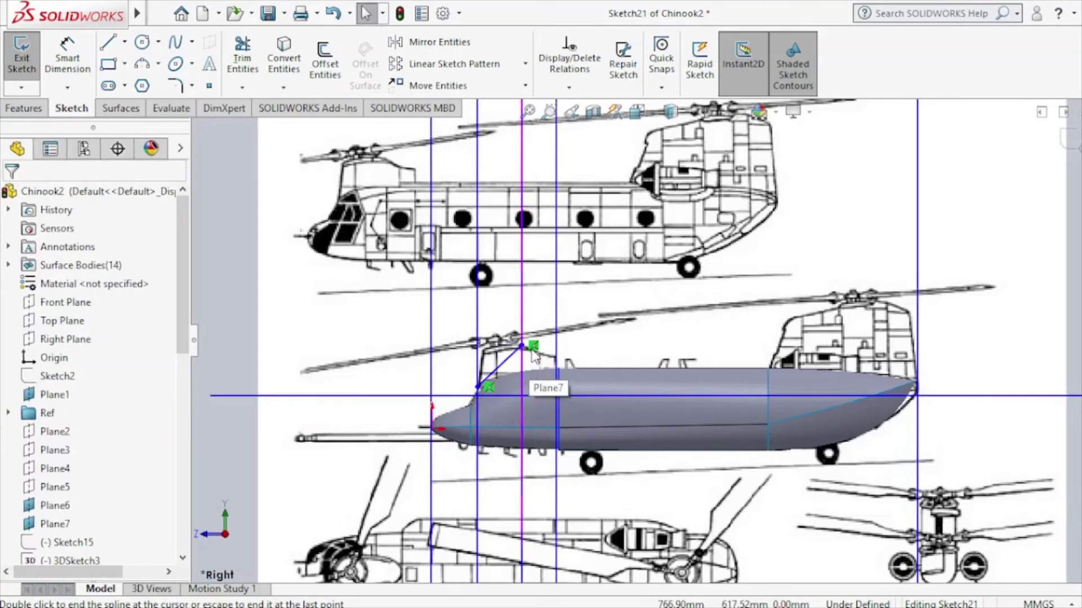
Drag the spline's points to follow the canopy outline and exit Sketch21.
{"action": "scroll", "coordinate": [534, 355], "scroll_direction": "down", "scroll_amount": 4}
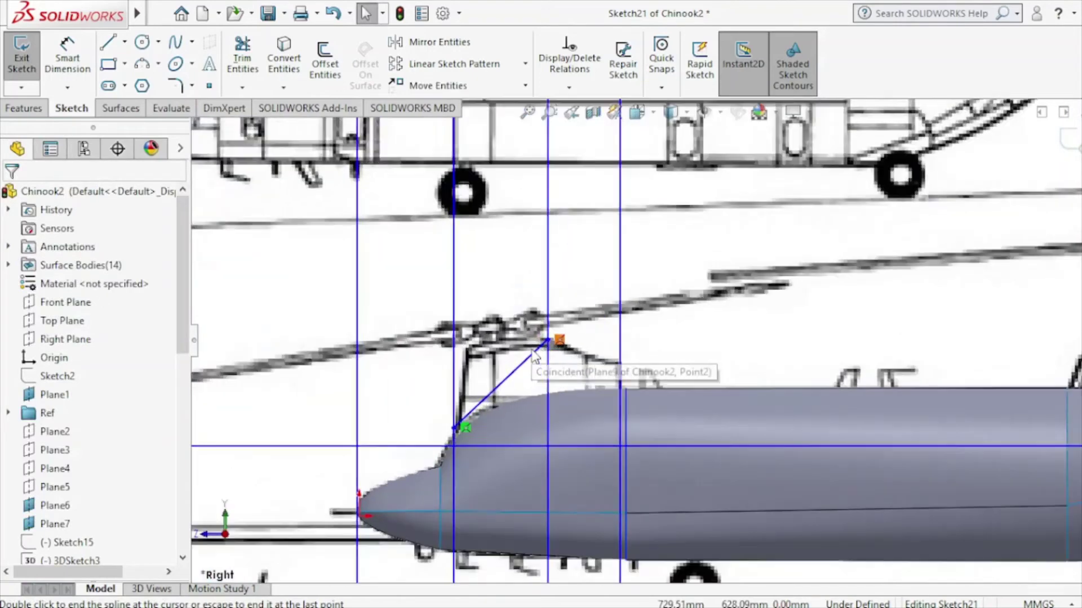
{"action": "left_click", "coordinate": [513, 375]}
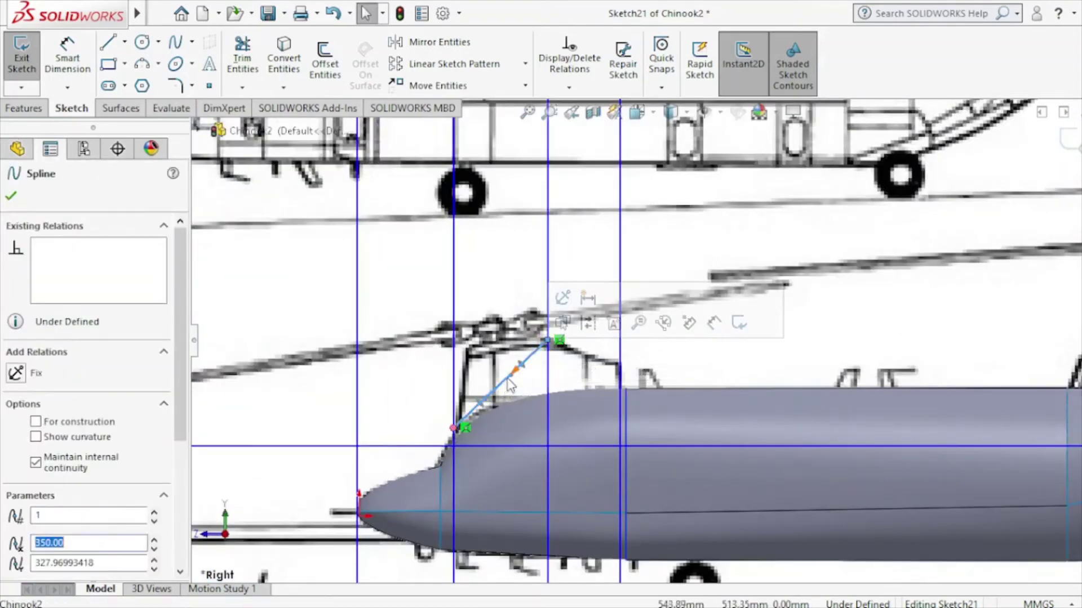
{"action": "mouse_move", "coordinate": [510, 376]}
{"action": "left_mouse_down"}
{"action": "mouse_move", "coordinate": [475, 330]}
{"action": "mouse_move", "coordinate": [465, 377]}
{"action": "mouse_move", "coordinate": [465, 362]}
{"action": "left_mouse_up"}
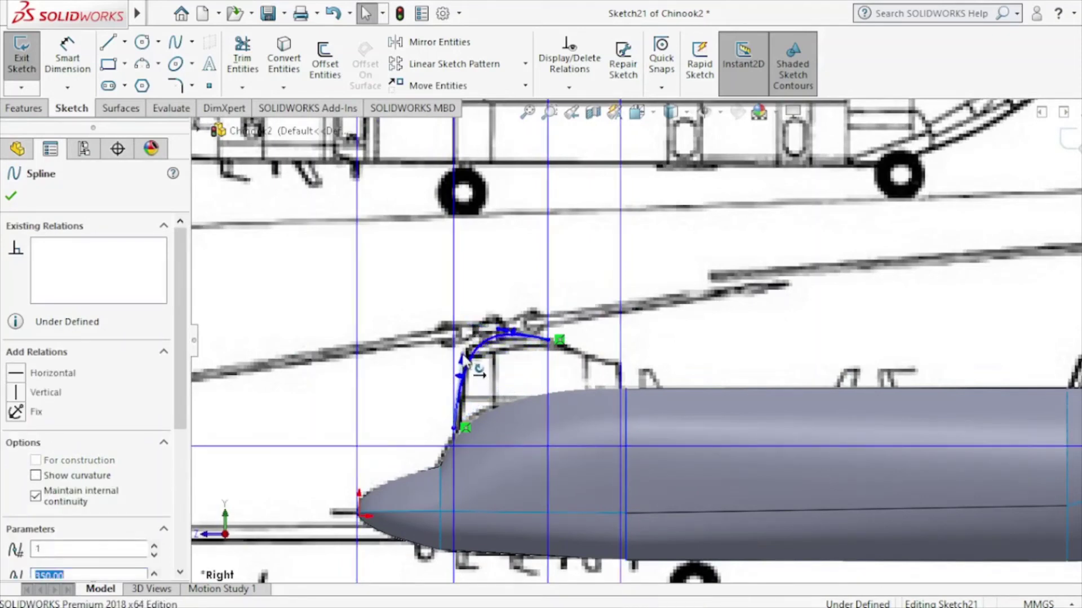
{"action": "left_click", "coordinate": [483, 331]}
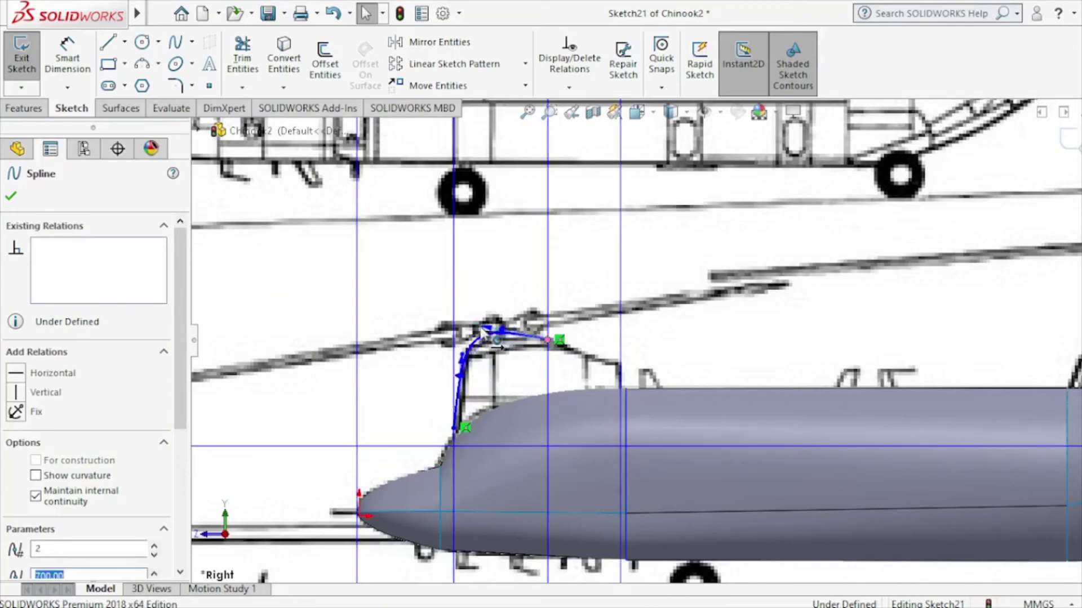
{"action": "left_click_drag", "start_coordinate": [481, 328], "coordinate": [475, 341]}
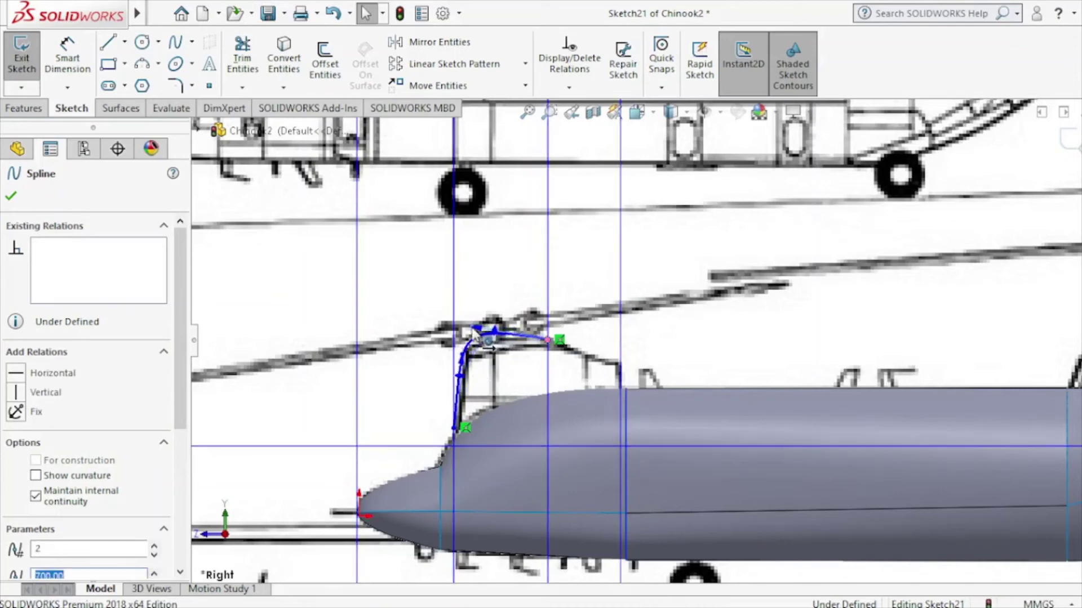
{"action": "left_click", "coordinate": [474, 359]}
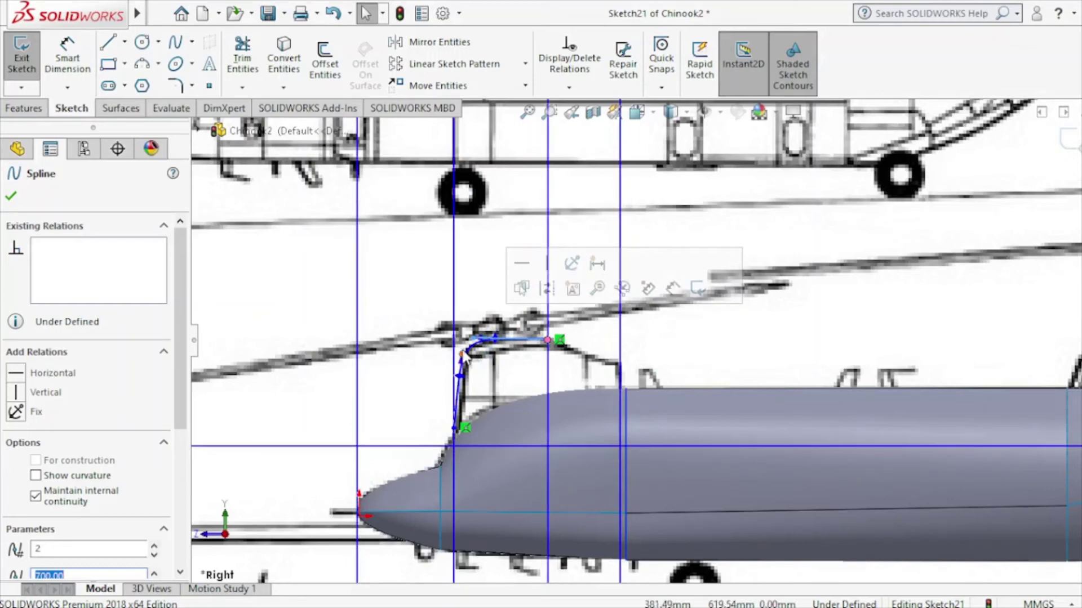
{"action": "left_click", "coordinate": [457, 356]}
{"action": "left_click_drag", "start_coordinate": [459, 354], "coordinate": [462, 358]}
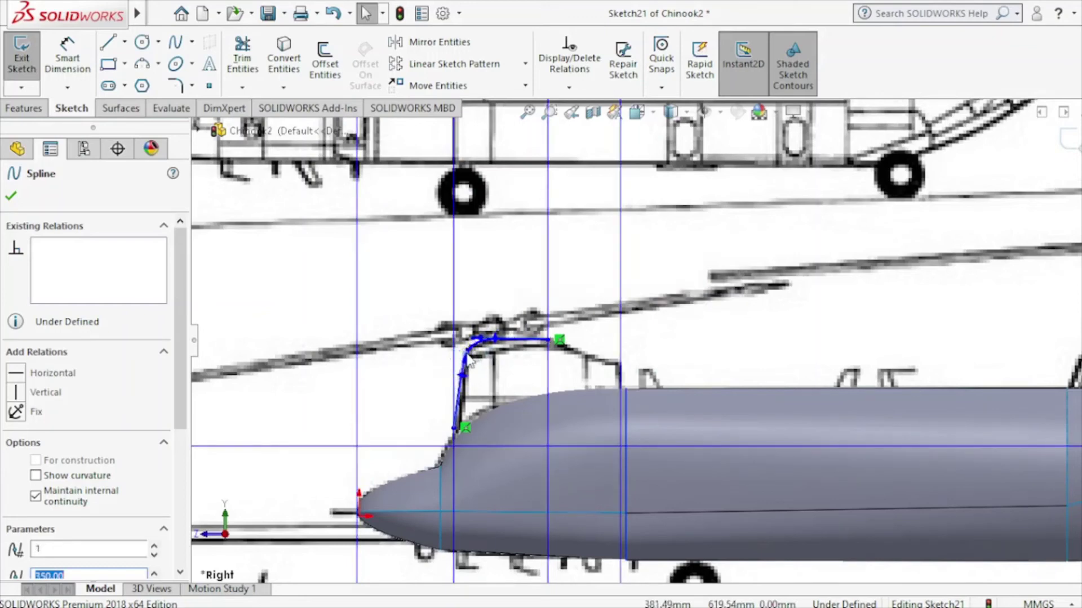
{"action": "left_click", "coordinate": [1066, 147]}
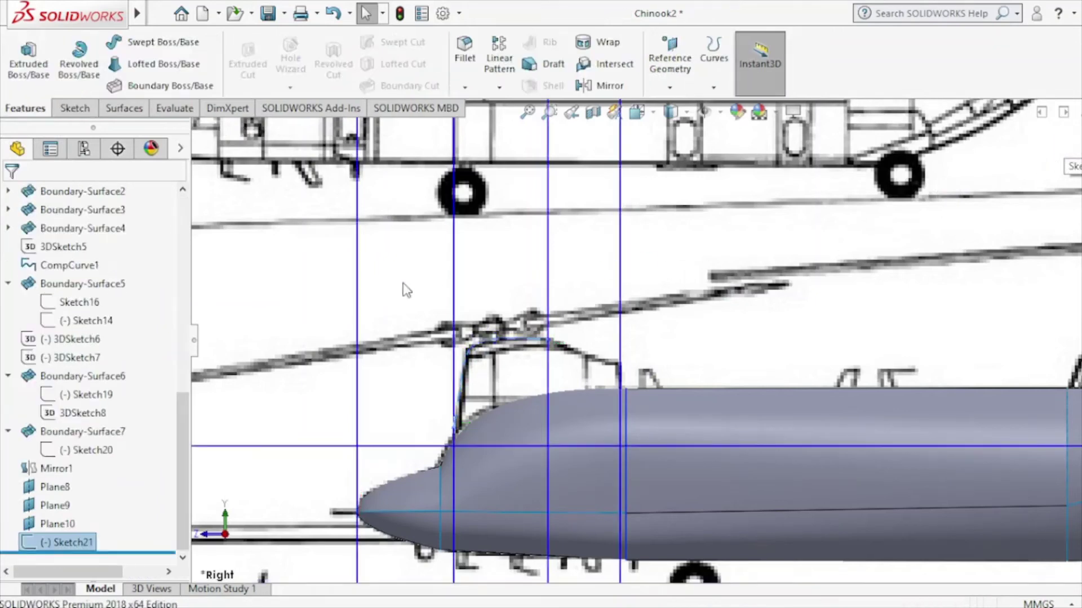
Select the Right Plane and start a new sketch on it.
{"action": "scroll", "coordinate": [119, 330], "scroll_direction": "up", "scroll_amount": 2}
{"action": "scroll", "coordinate": [119, 330], "scroll_direction": "up", "scroll_amount": 6}
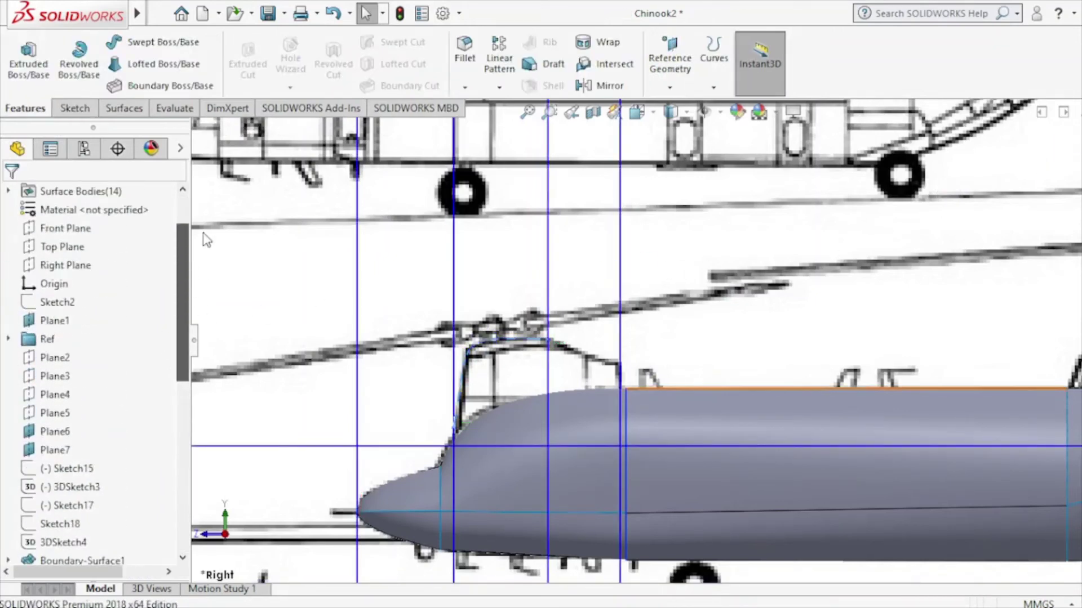
{"action": "scroll", "coordinate": [123, 331], "scroll_direction": "up", "scroll_amount": 5}
{"action": "left_click", "coordinate": [90, 339]}
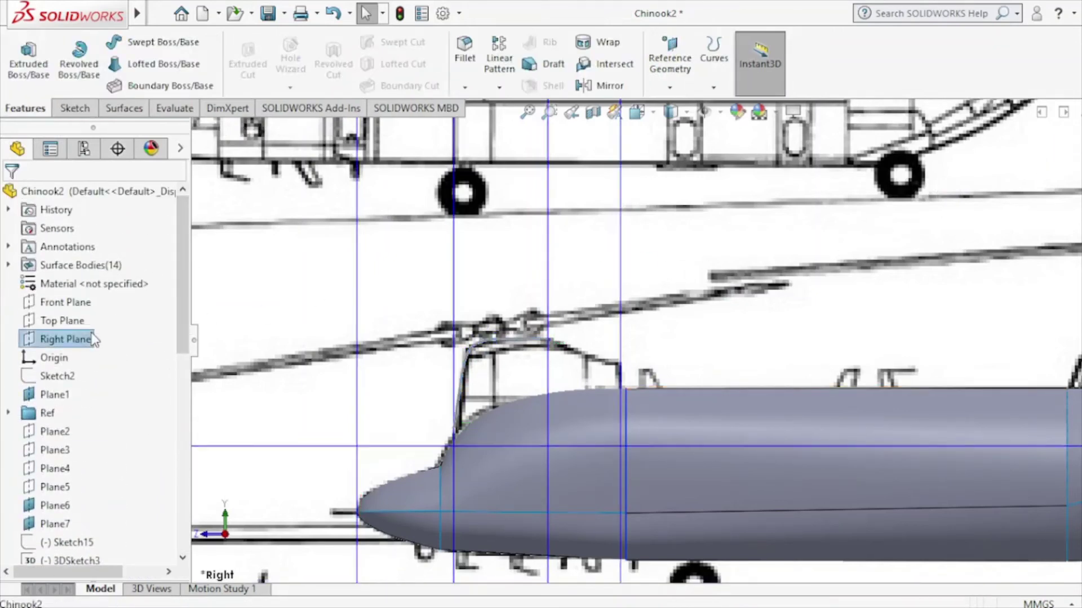
{"action": "left_click", "coordinate": [86, 340]}
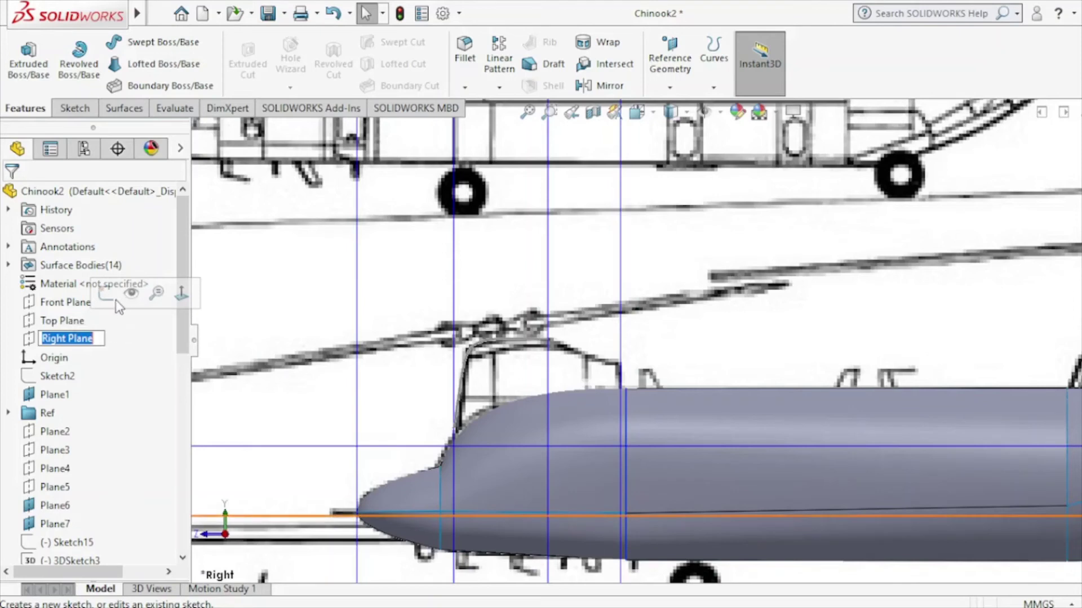
{"action": "left_click", "coordinate": [84, 320]}
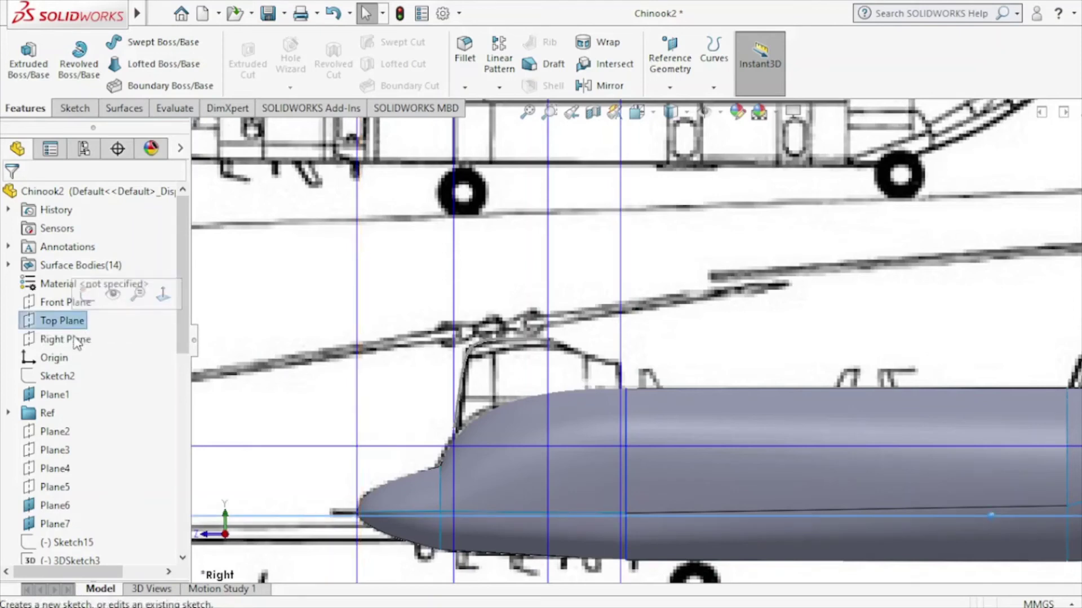
{"action": "left_click", "coordinate": [82, 339]}
{"action": "left_click", "coordinate": [88, 312]}
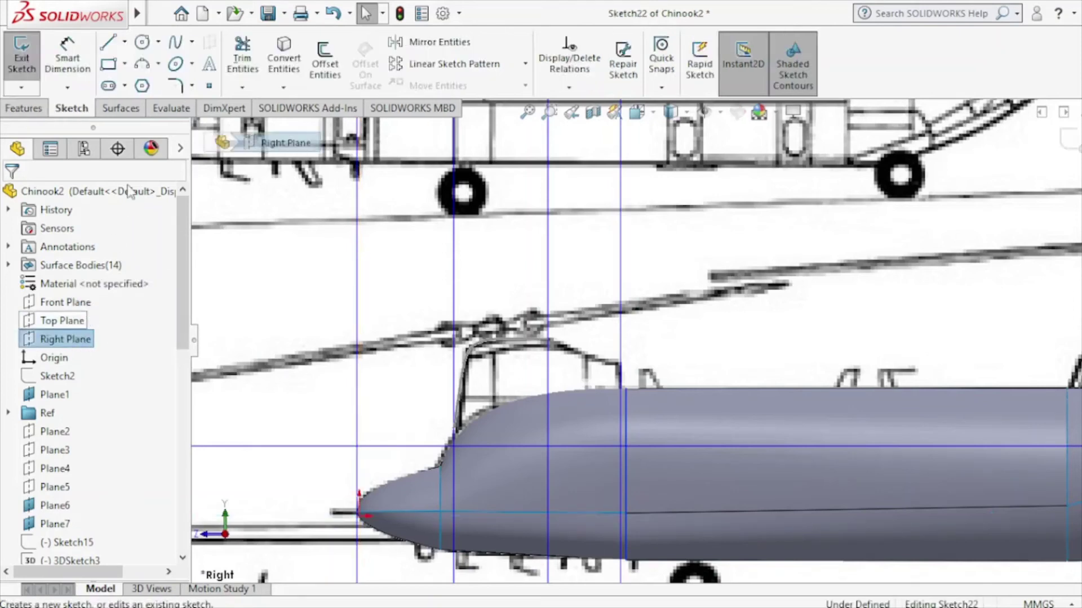
Draw a two-point spline along the canopy's rear slope and exit Sketch22.
{"action": "left_click", "coordinate": [175, 50]}
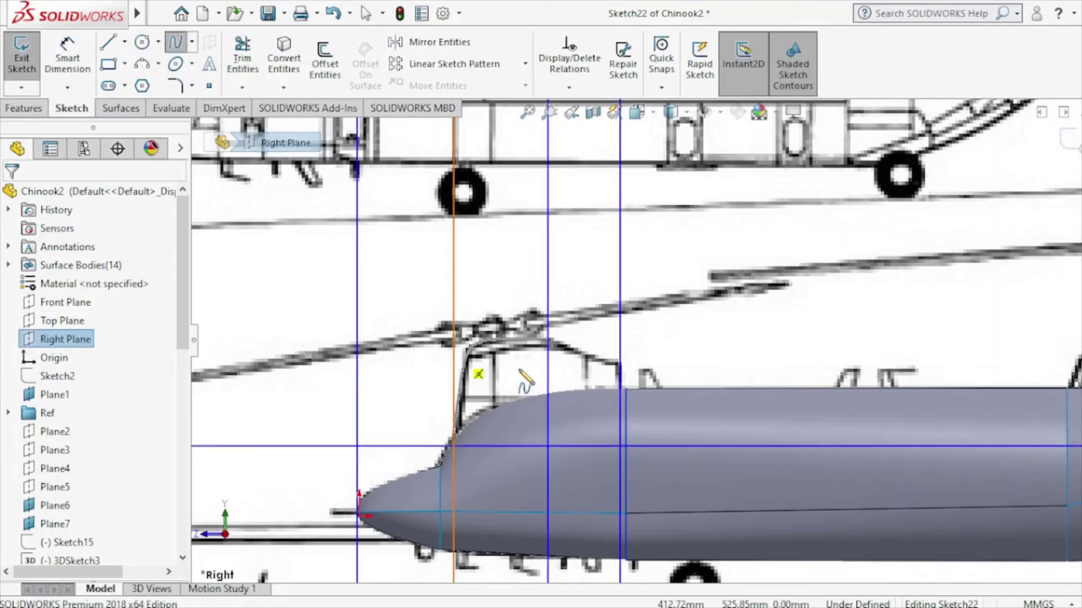
{"action": "left_click", "coordinate": [547, 340]}
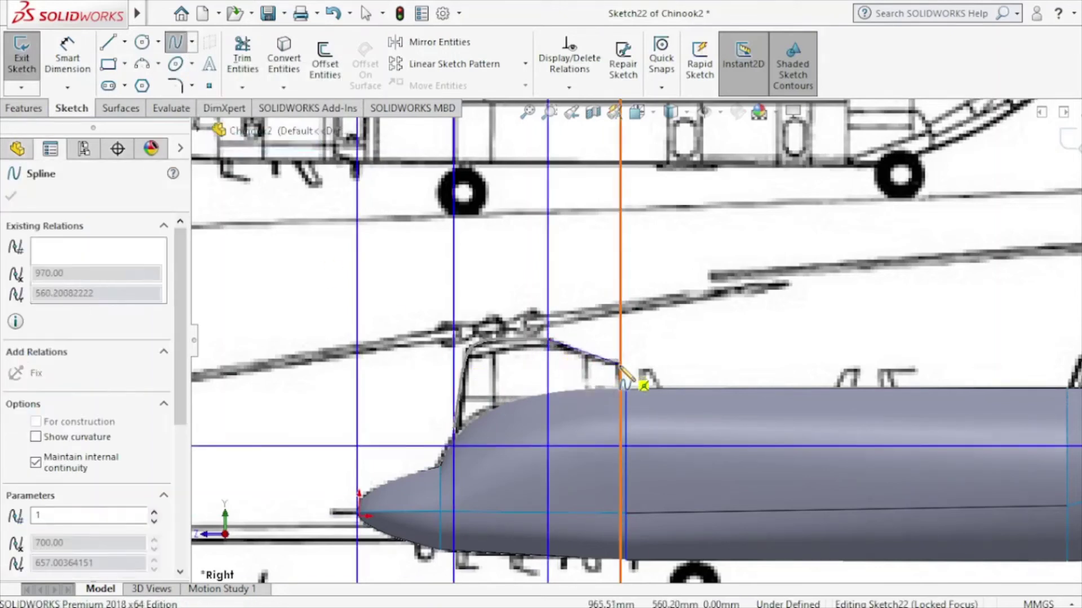
{"action": "left_click", "coordinate": [619, 365]}
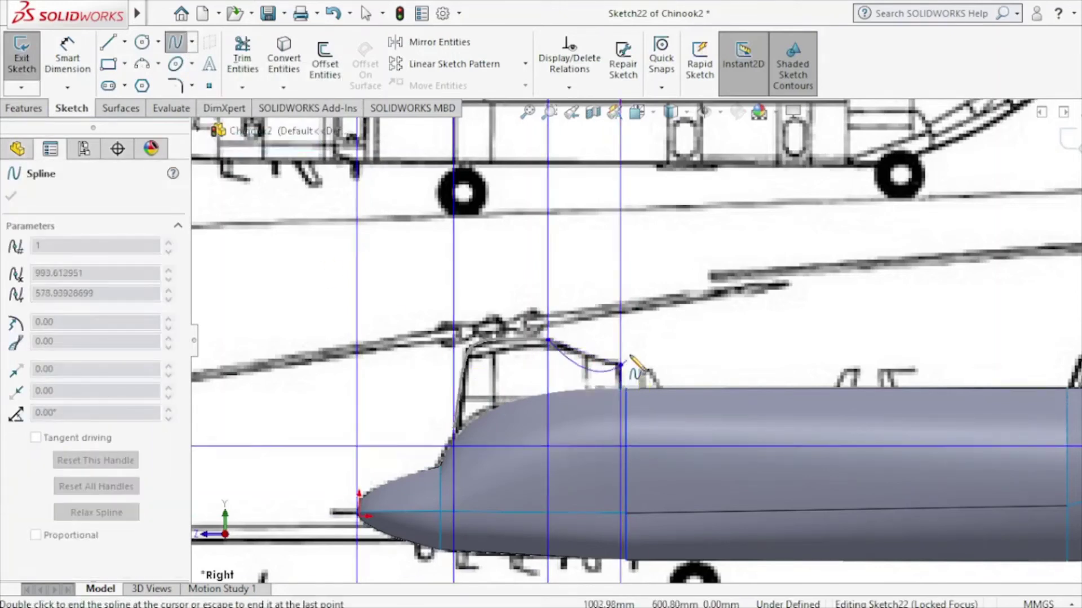
{"action": "key", "text": "Escape"}
{"action": "scroll", "coordinate": [625, 359], "scroll_direction": "down", "scroll_amount": 2}
{"action": "scroll", "coordinate": [626, 359], "scroll_direction": "down", "scroll_amount": 1}
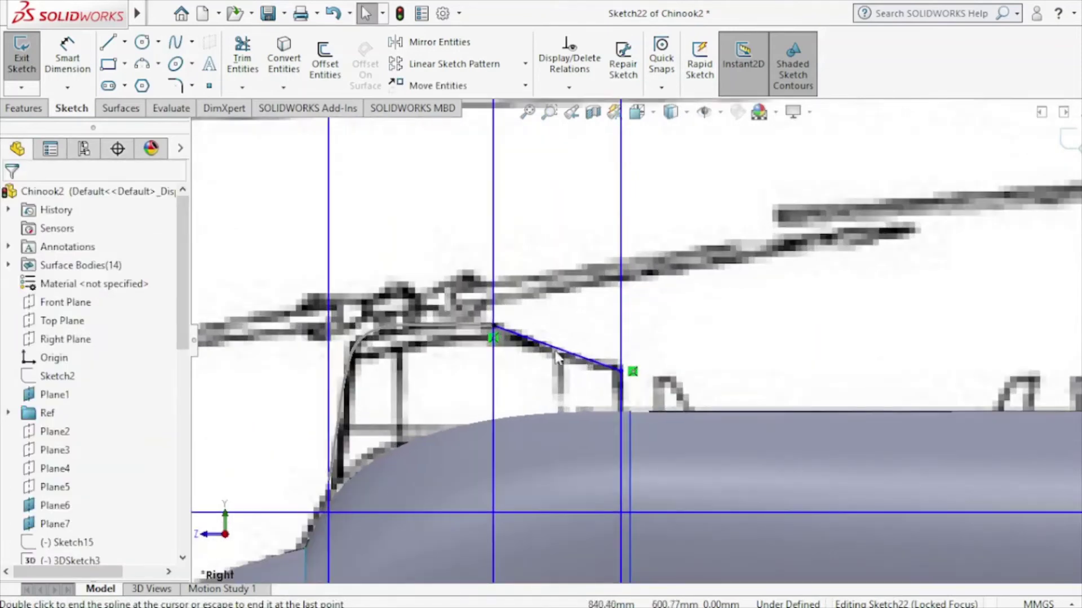
{"action": "left_click", "coordinate": [546, 346]}
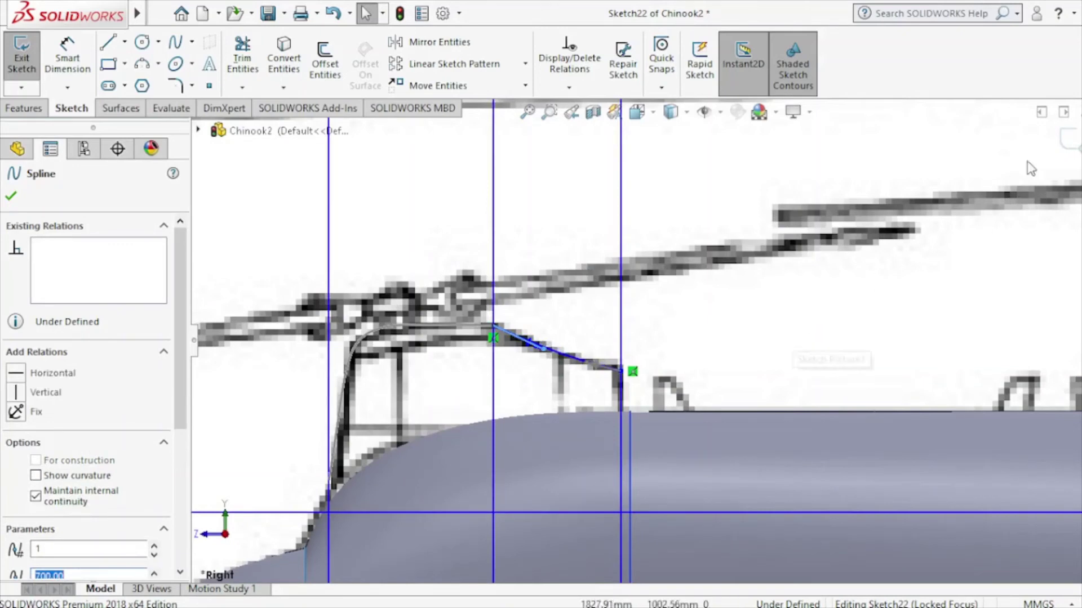
{"action": "left_click", "coordinate": [1066, 151]}
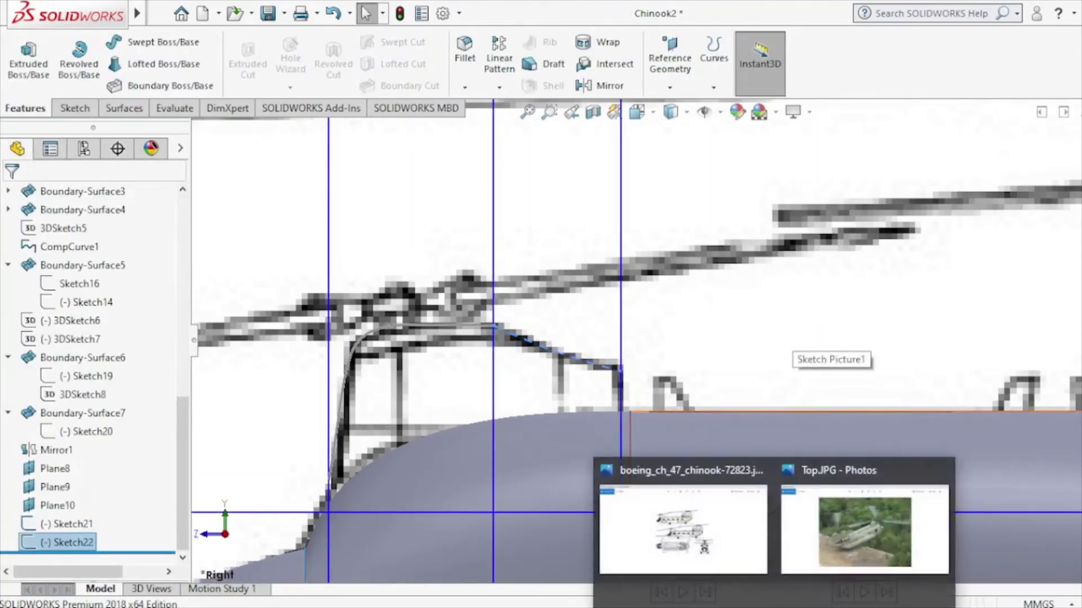
{"action": "mouse_move", "coordinate": [683, 529]}
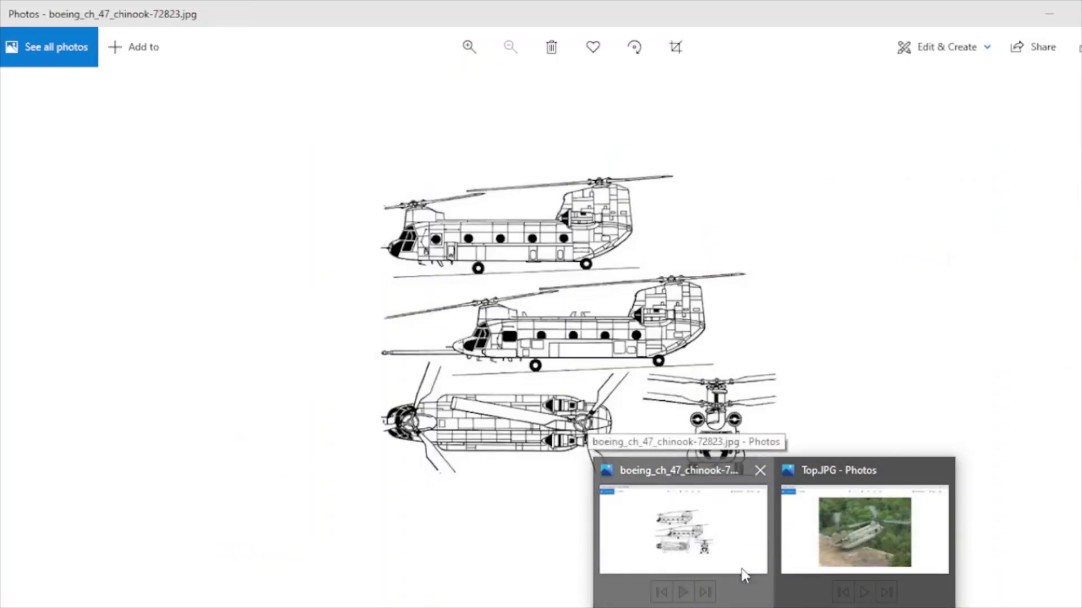
{"action": "left_click", "coordinate": [741, 569]}
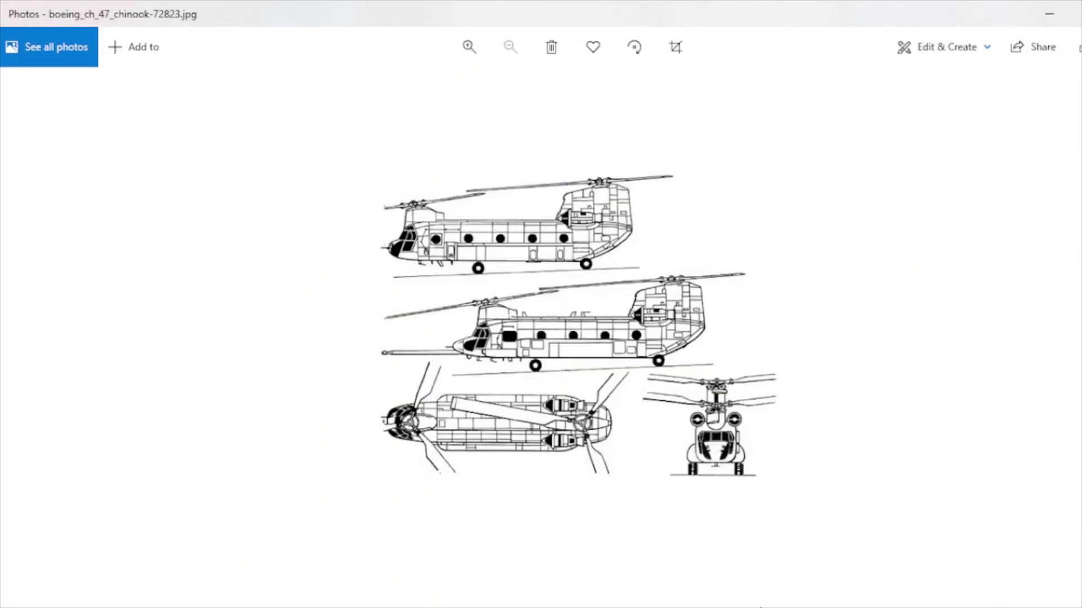
{"action": "left_click", "coordinate": [848, 524]}
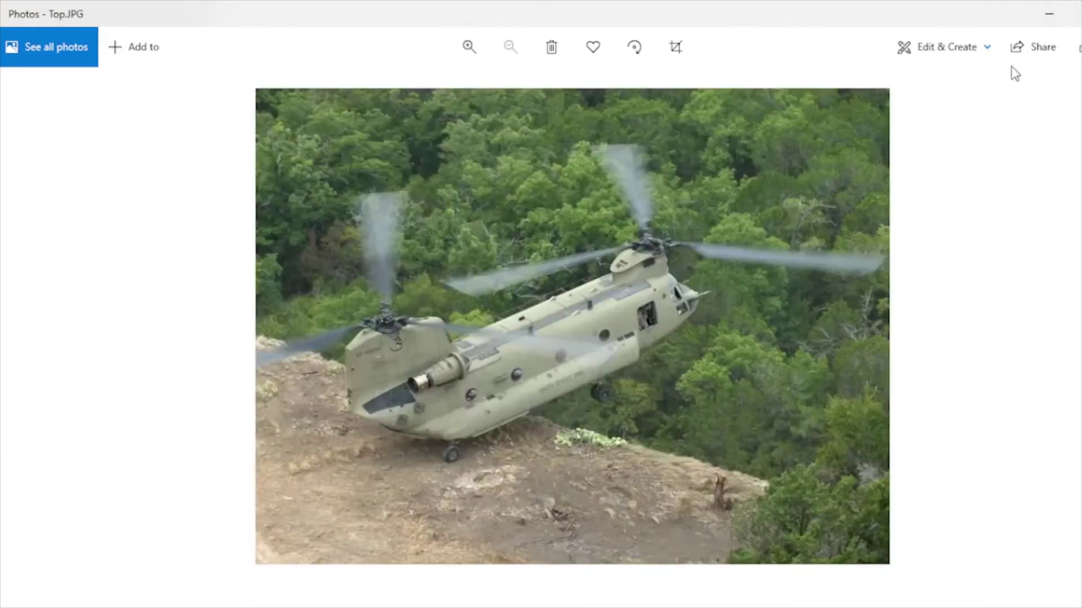
{"action": "left_click", "coordinate": [1045, 19]}
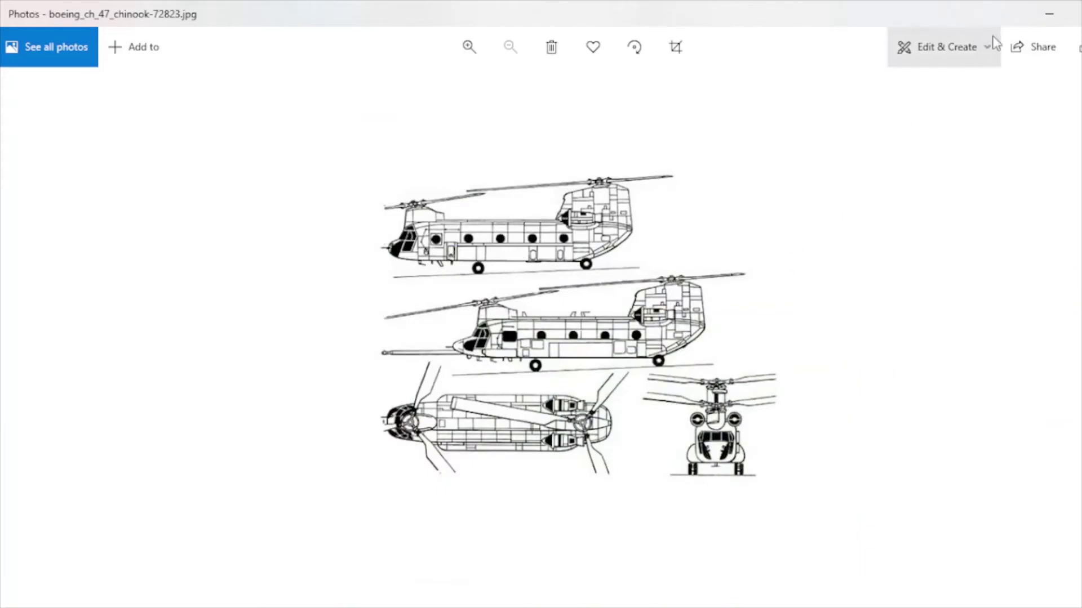
{"action": "left_click", "coordinate": [1045, 14]}
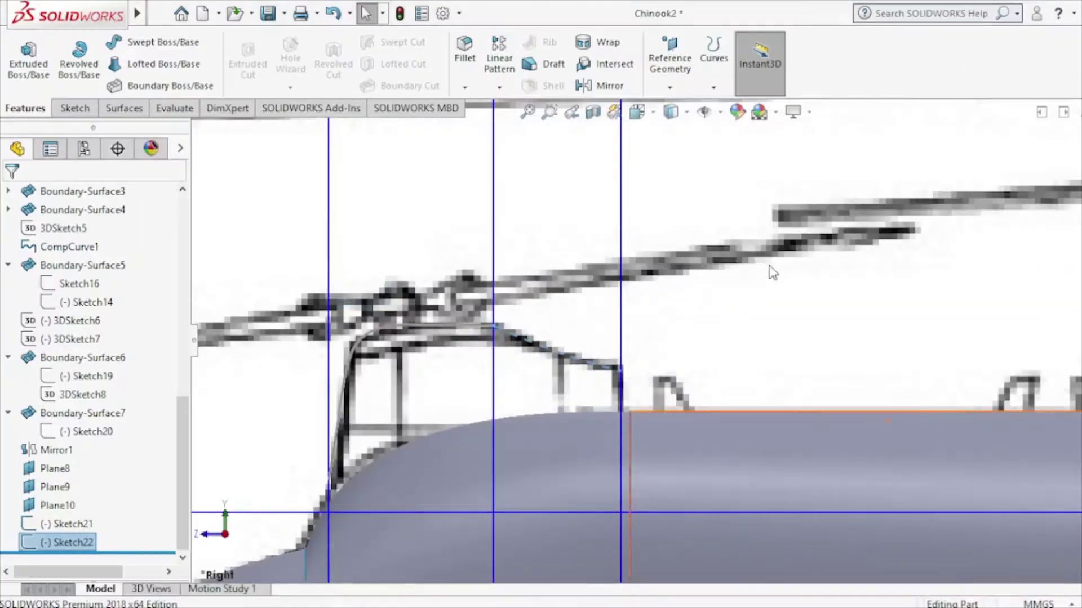
Zoom out, rotate from Front view to face the side-view blueprint, and select Plane8.
{"action": "scroll", "coordinate": [772, 273], "scroll_direction": "up", "scroll_amount": 2}
{"action": "scroll", "coordinate": [771, 273], "scroll_direction": "up", "scroll_amount": 2}
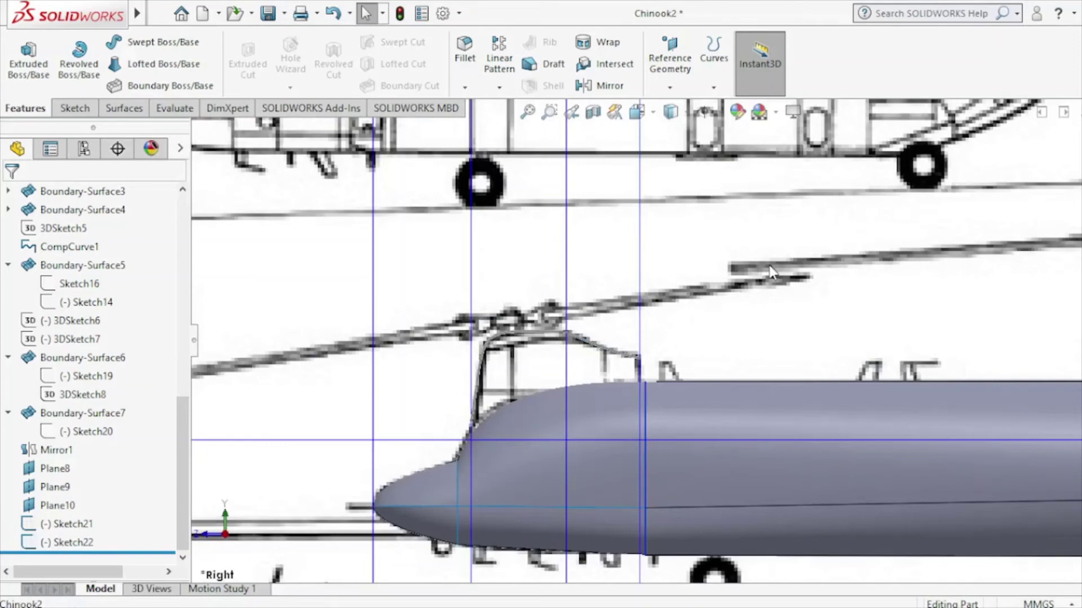
{"action": "scroll", "coordinate": [772, 273], "scroll_direction": "up", "scroll_amount": 1}
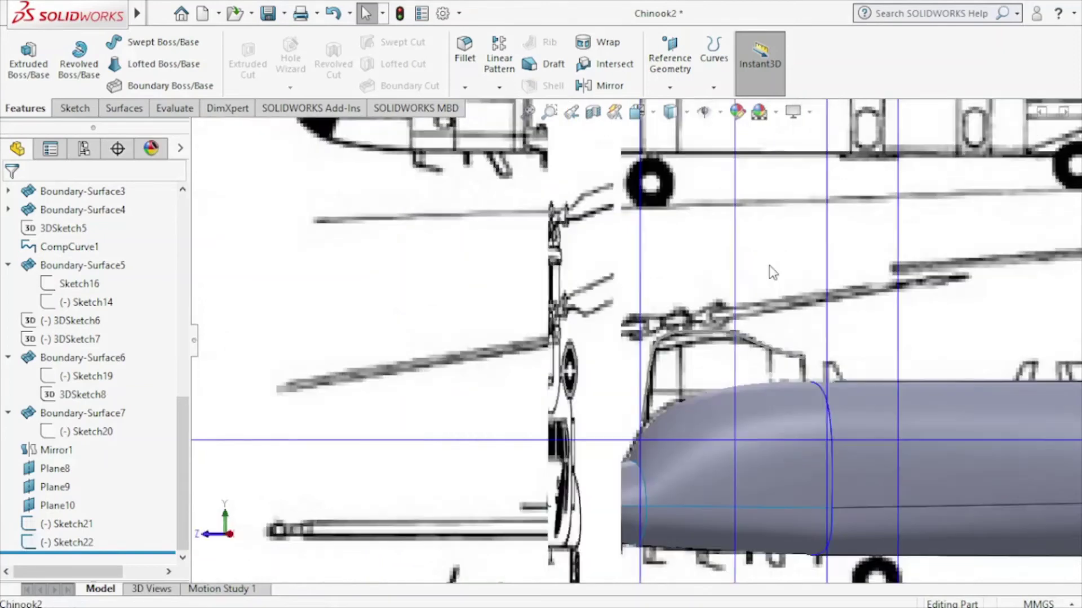
{"action": "scroll", "coordinate": [772, 273], "scroll_direction": "up", "scroll_amount": 1}
{"action": "scroll", "coordinate": [772, 273], "scroll_direction": "up", "scroll_amount": 1}
{"action": "scroll", "coordinate": [772, 273], "scroll_direction": "up", "scroll_amount": 2}
{"action": "key", "text": "ctrl+1"}
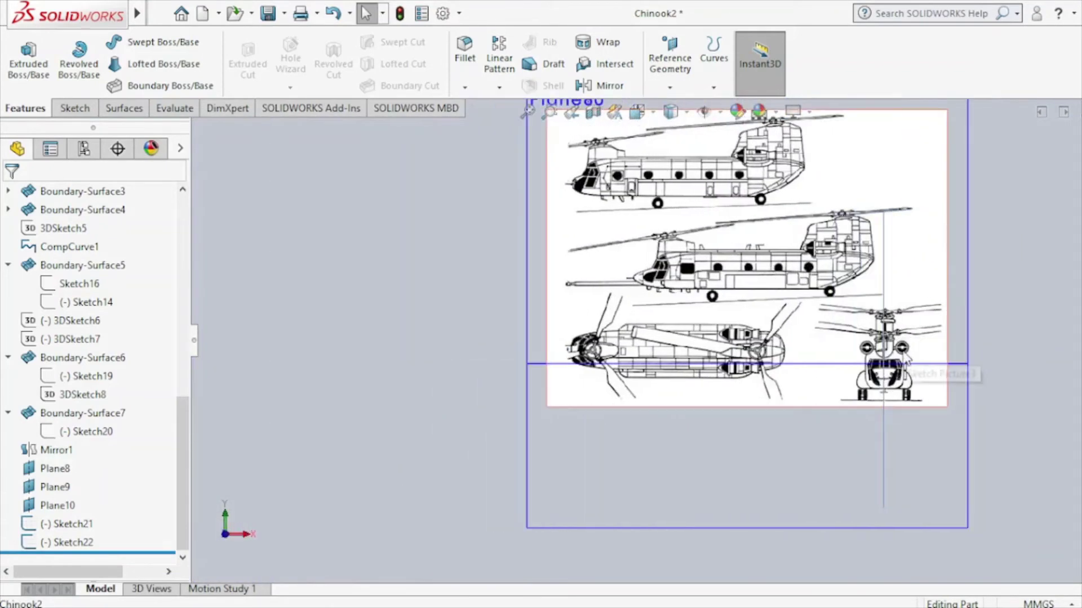
{"action": "scroll", "coordinate": [900, 356], "scroll_direction": "down", "scroll_amount": 5}
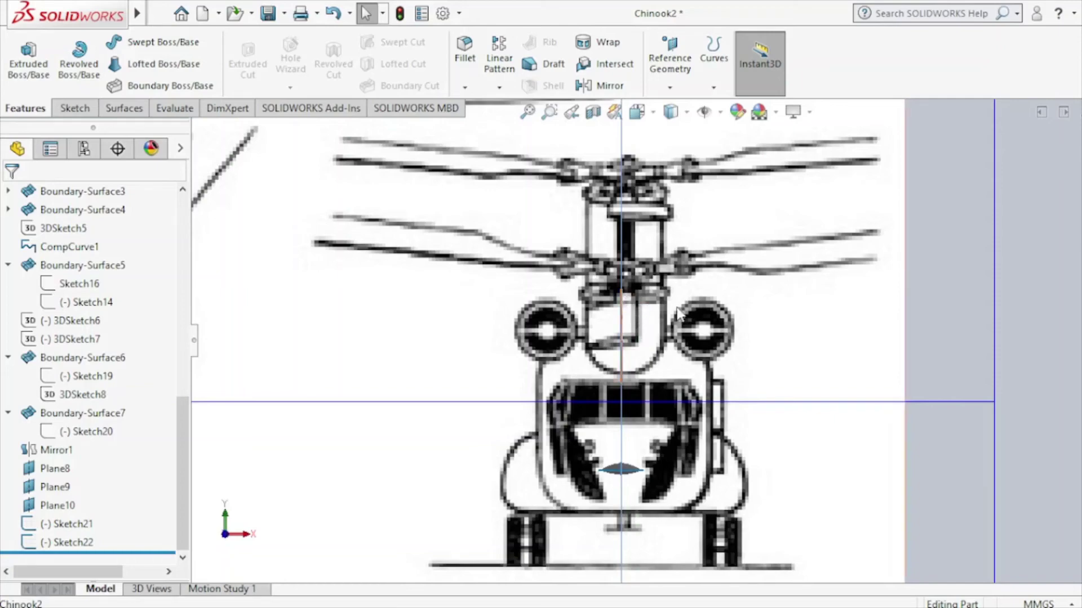
{"action": "key", "text": "Left"}
{"action": "key", "text": "Left"}
{"action": "key", "text": "Left"}
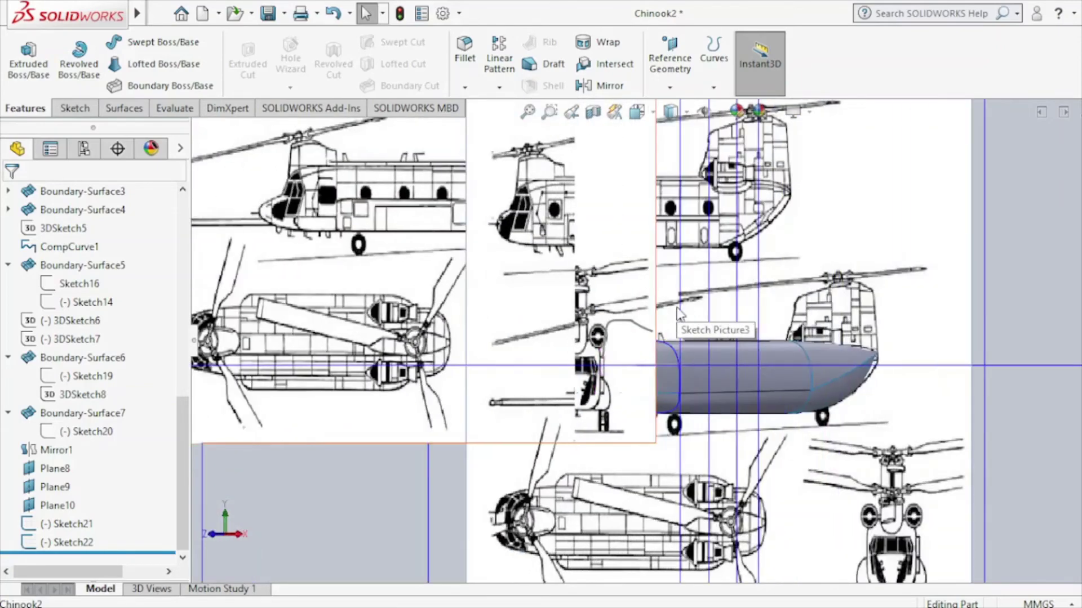
{"action": "key", "text": "Left"}
{"action": "key", "text": "Left"}
{"action": "key", "text": "Left"}
{"action": "key", "text": "Left"}
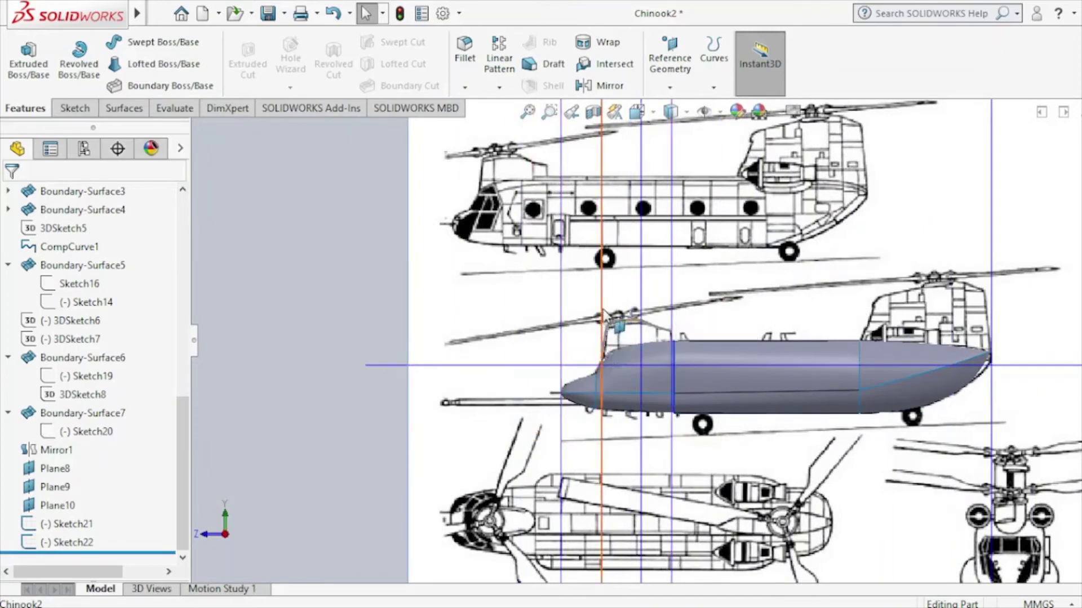
{"action": "left_click", "coordinate": [651, 287]}
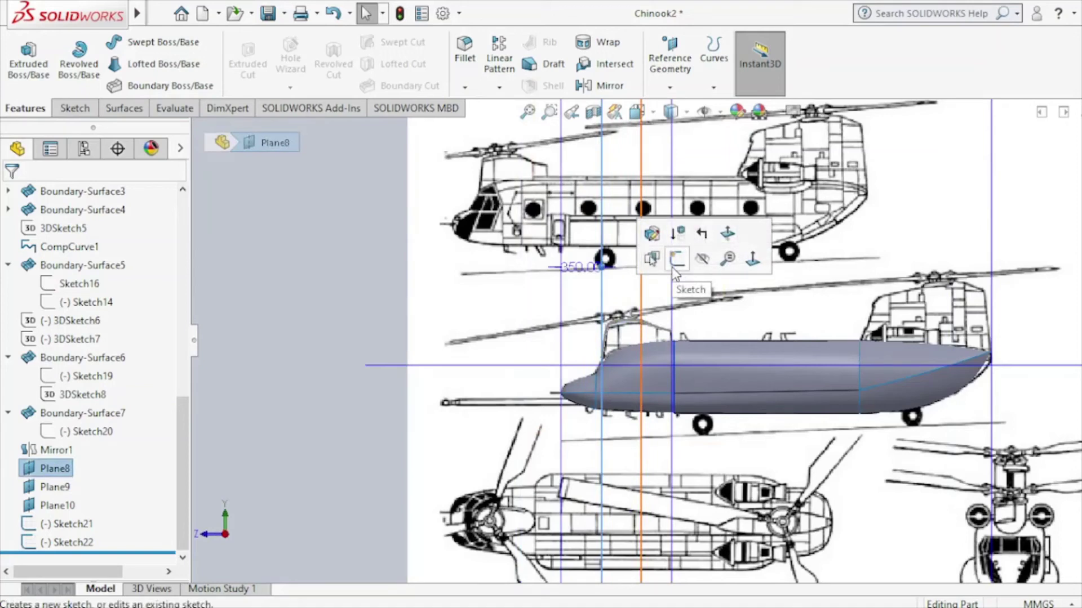
Start Sketch23 on Plane8 and snap the view to Front over the front-view drawing.
{"action": "left_click", "coordinate": [676, 260]}
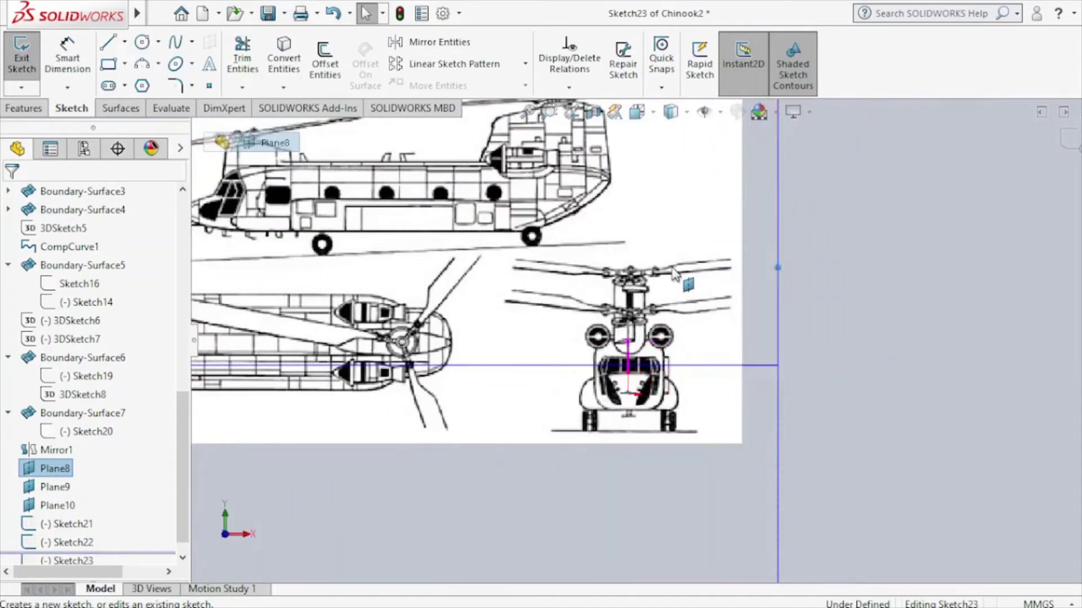
{"action": "middle_click_drag", "start_coordinate": [675, 273], "coordinate": [740, 307]}
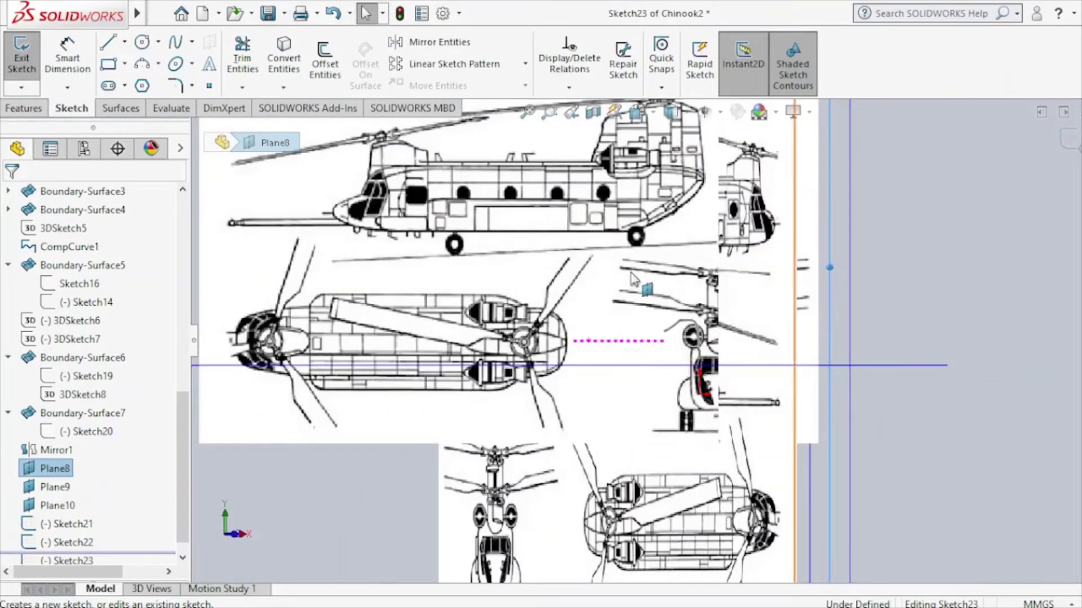
{"action": "key", "text": "Right"}
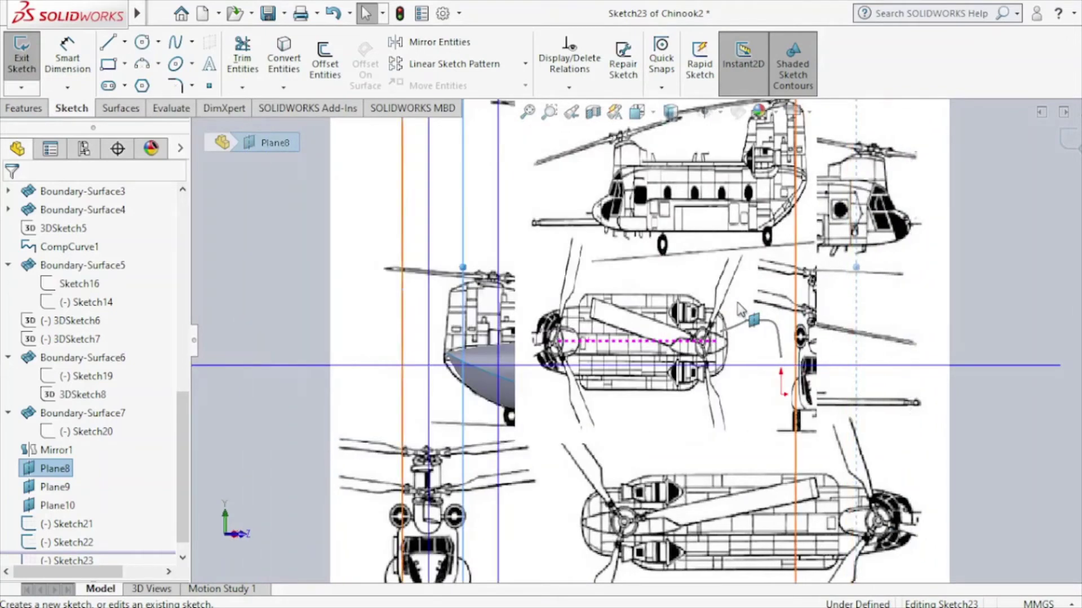
{"action": "key", "text": "Right"}
{"action": "key", "text": "Right"}
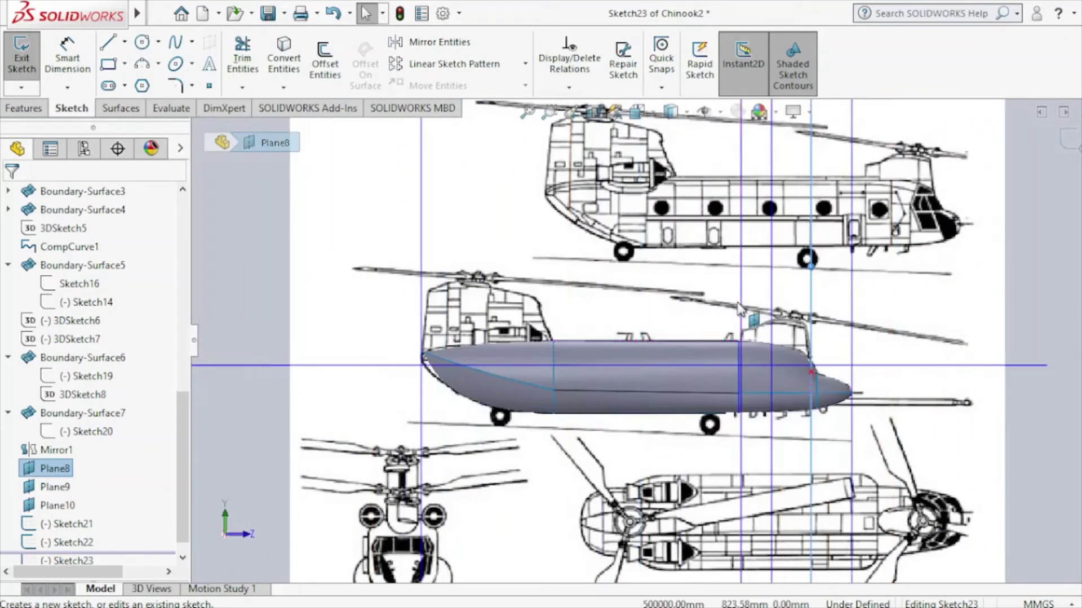
{"action": "key", "text": "Right"}
{"action": "key", "text": "Right"}
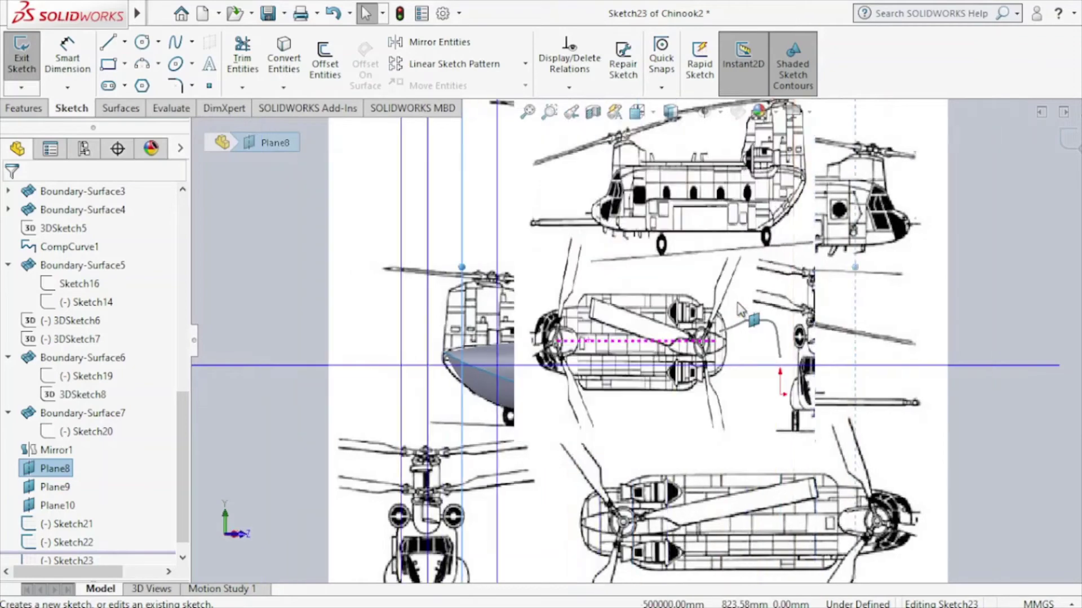
{"action": "key", "text": "Right"}
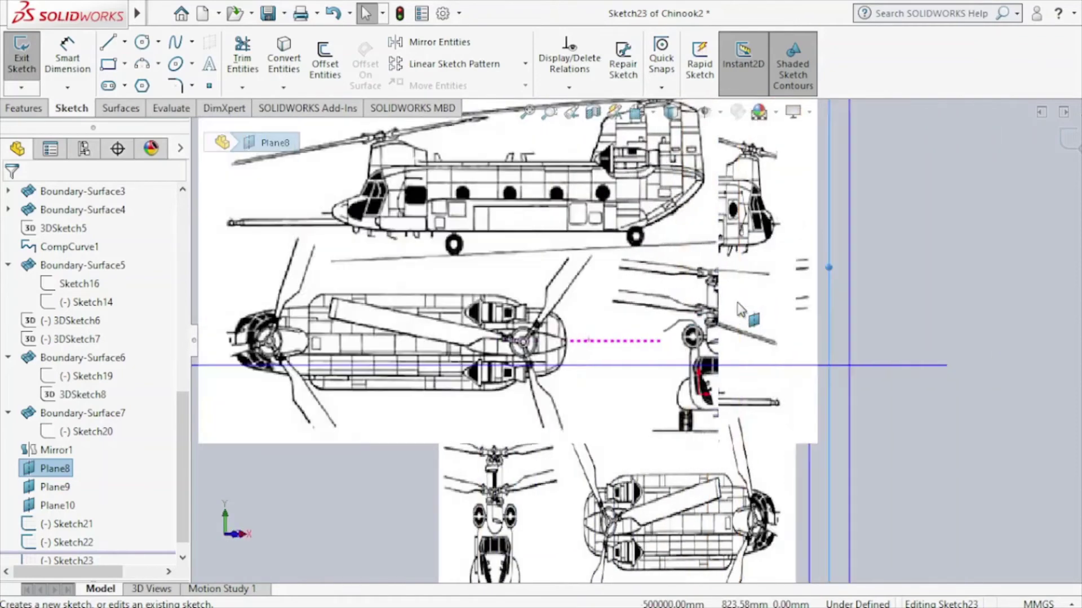
{"action": "key", "text": "Right"}
{"action": "key", "text": "Right"}
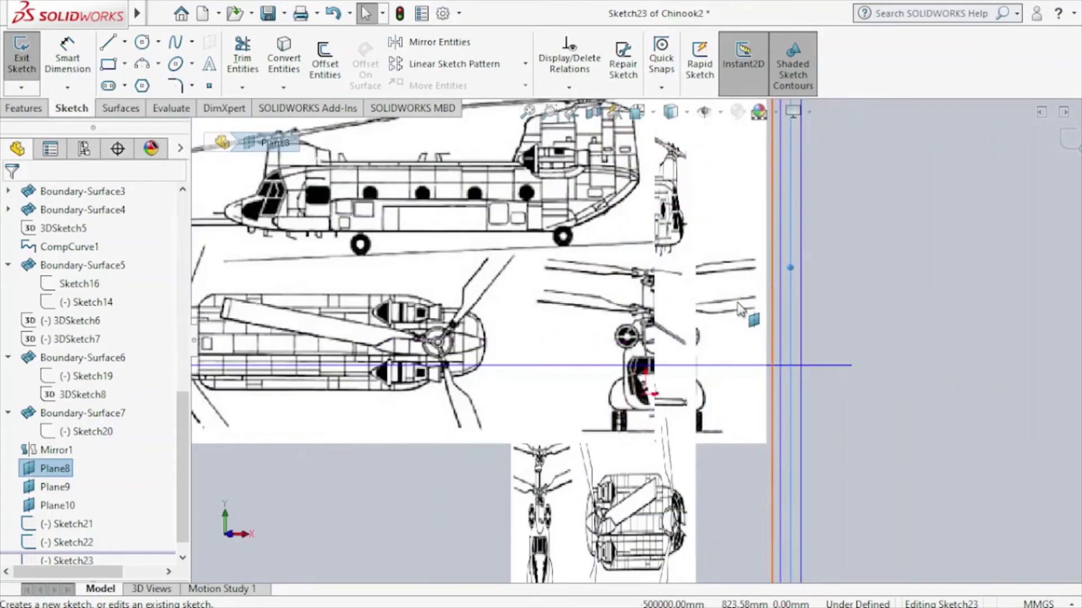
{"action": "left_click", "coordinate": [648, 120]}
{"action": "left_click", "coordinate": [573, 344]}
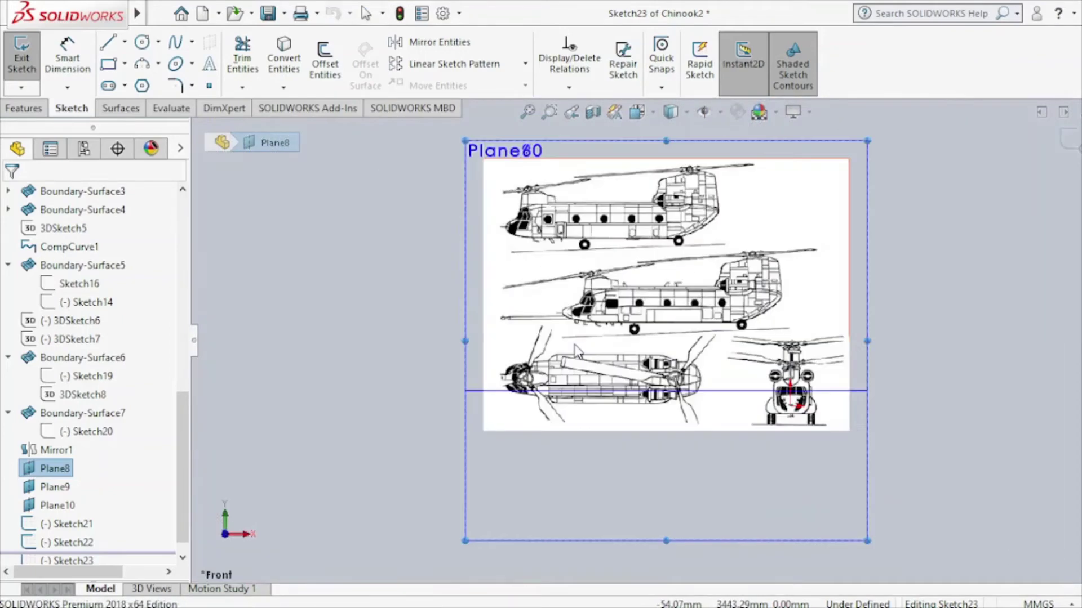
{"action": "scroll", "coordinate": [845, 375], "scroll_direction": "down", "scroll_amount": 5}
Draw a two-point spline from the orange line's endpoint up toward the rotor hub.
{"action": "scroll", "coordinate": [845, 375], "scroll_direction": "down", "scroll_amount": 2}
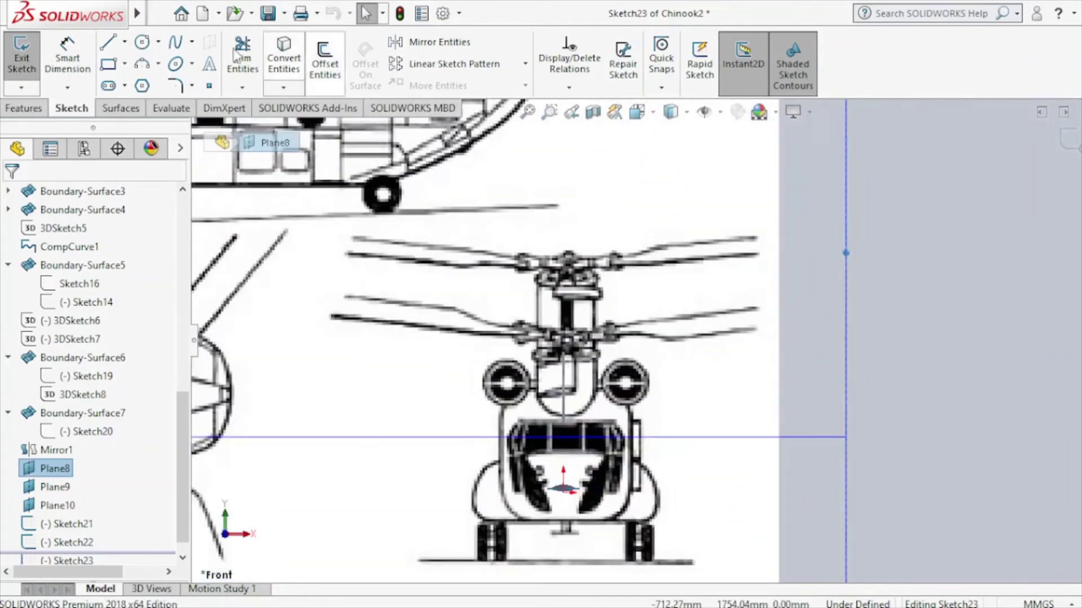
{"action": "left_click", "coordinate": [177, 43]}
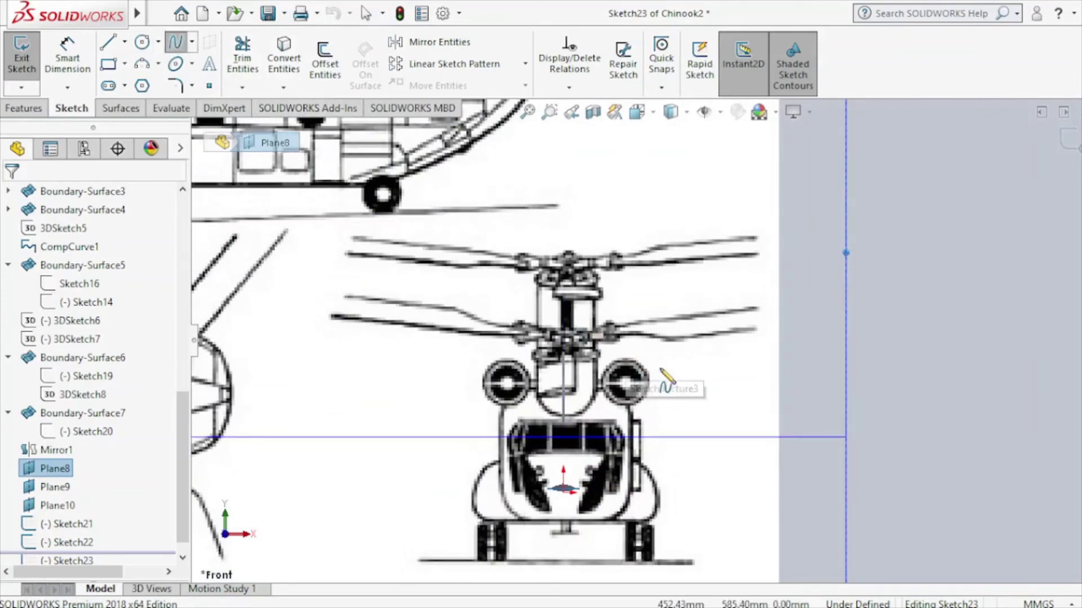
{"action": "scroll", "coordinate": [656, 375], "scroll_direction": "down", "scroll_amount": 3}
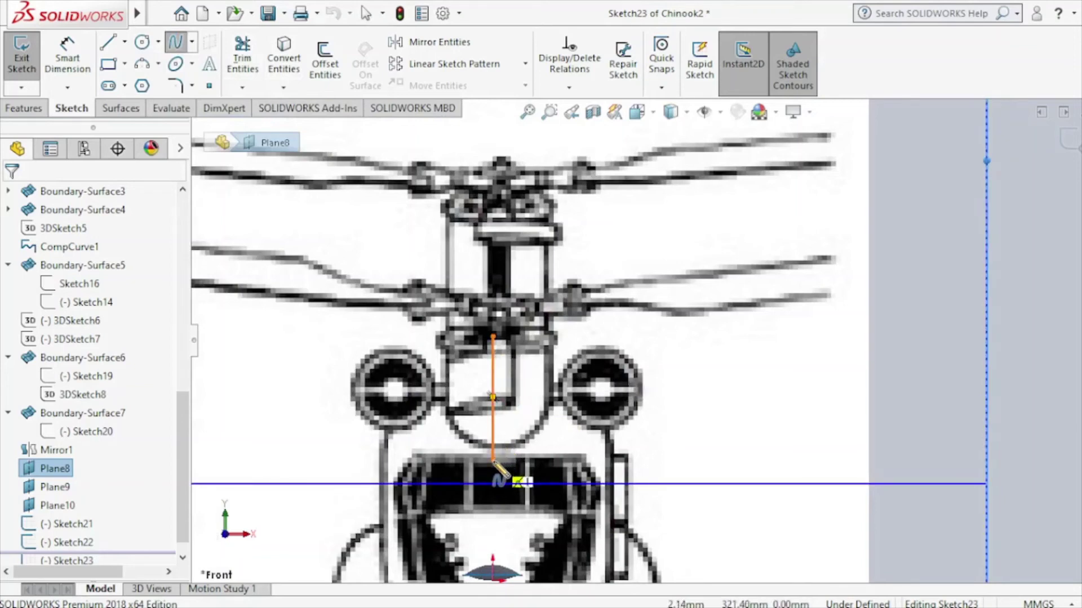
{"action": "middle_click_drag", "start_coordinate": [496, 468], "coordinate": [445, 478]}
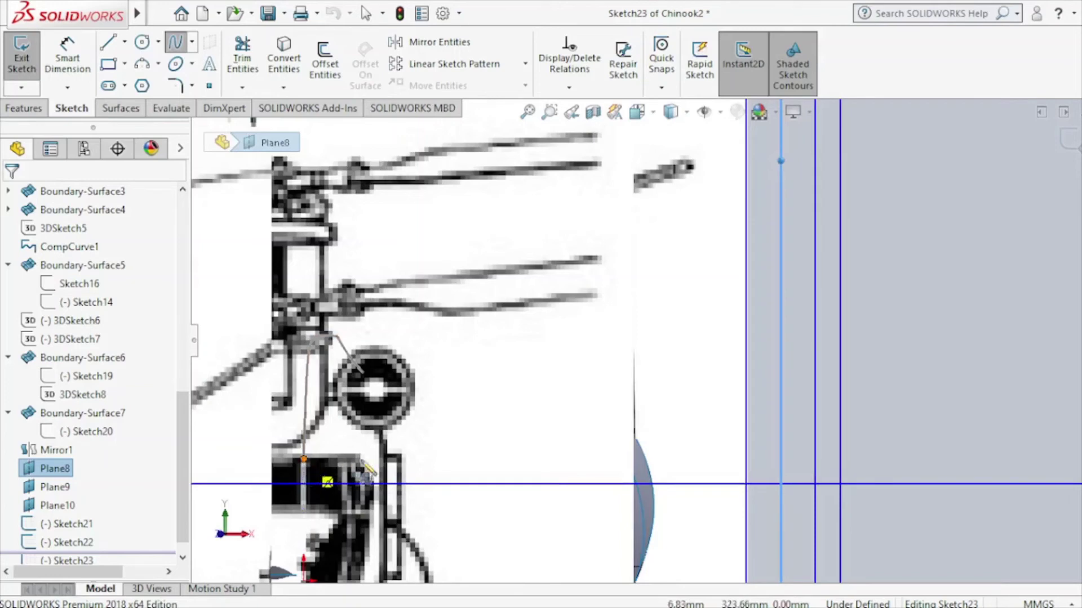
{"action": "left_click", "coordinate": [304, 459]}
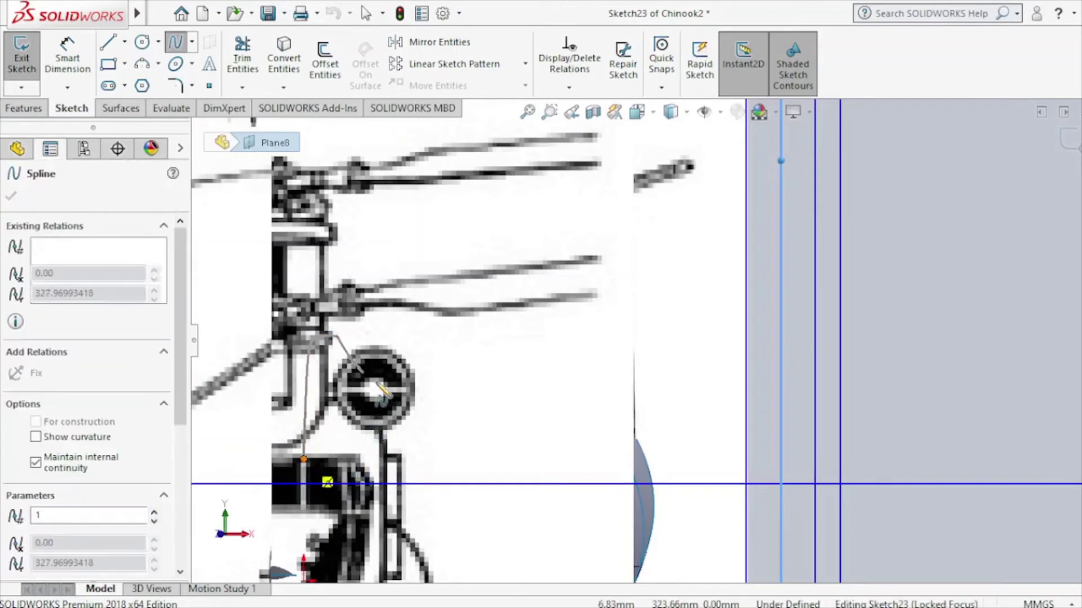
{"action": "left_click", "coordinate": [313, 340]}
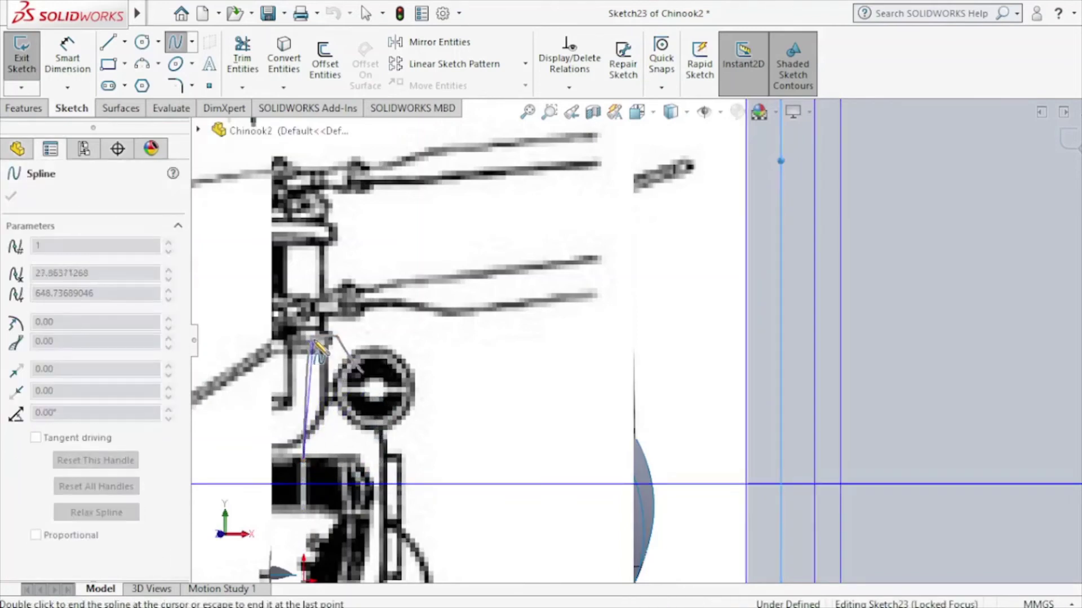
{"action": "key", "text": "Escape"}
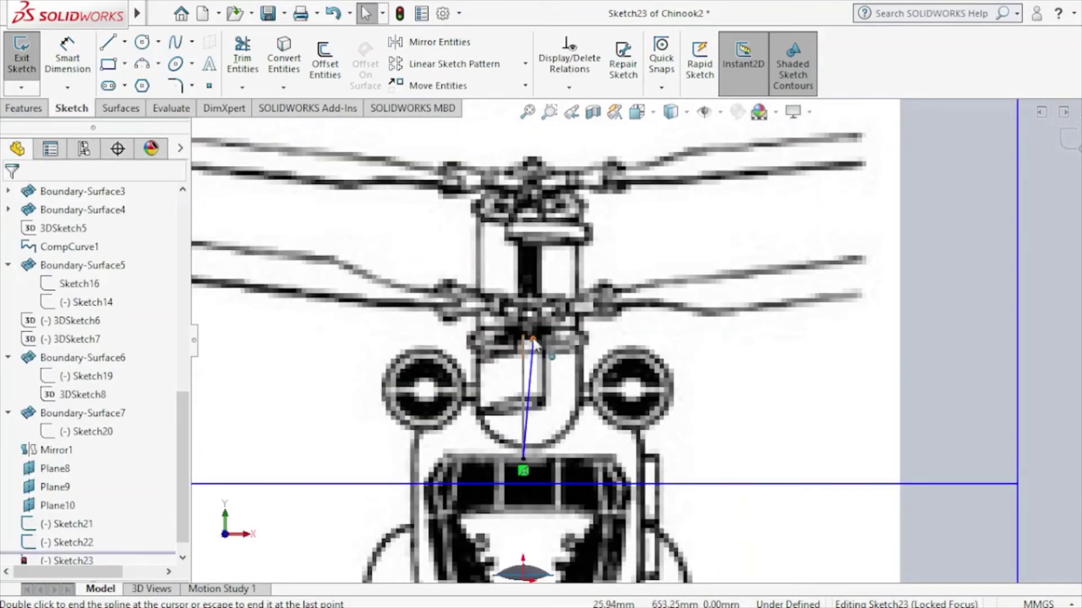
Add a pierce relation to Sketch21's Spline1, then delete the invalid PiercePoint1 relation.
{"action": "left_click", "coordinate": [532, 340]}
{"action": "left_click", "coordinate": [523, 337], "text": "ctrl"}
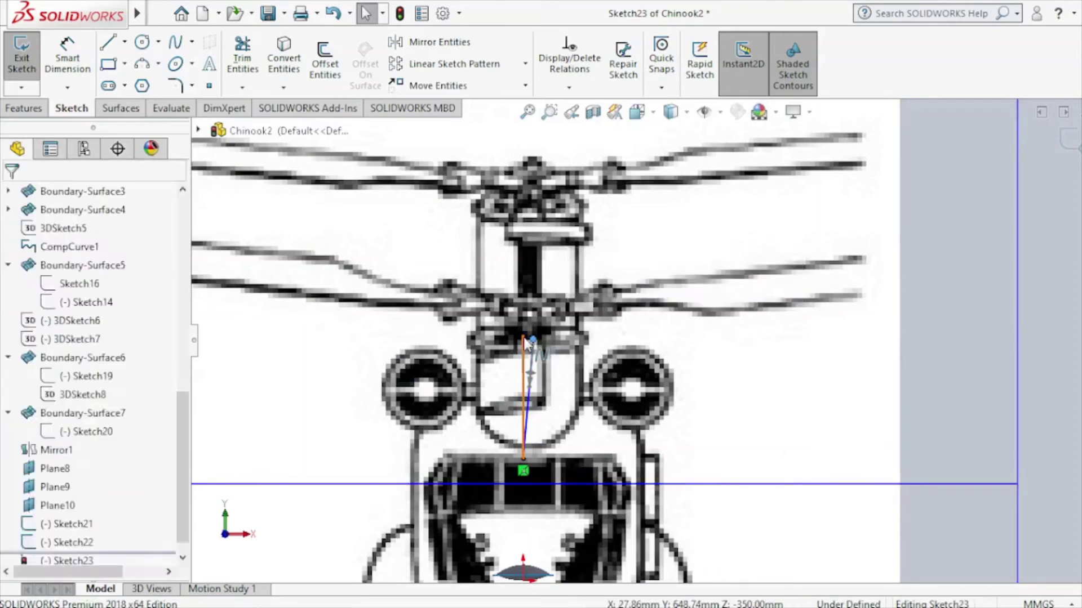
{"action": "left_click", "coordinate": [16, 527]}
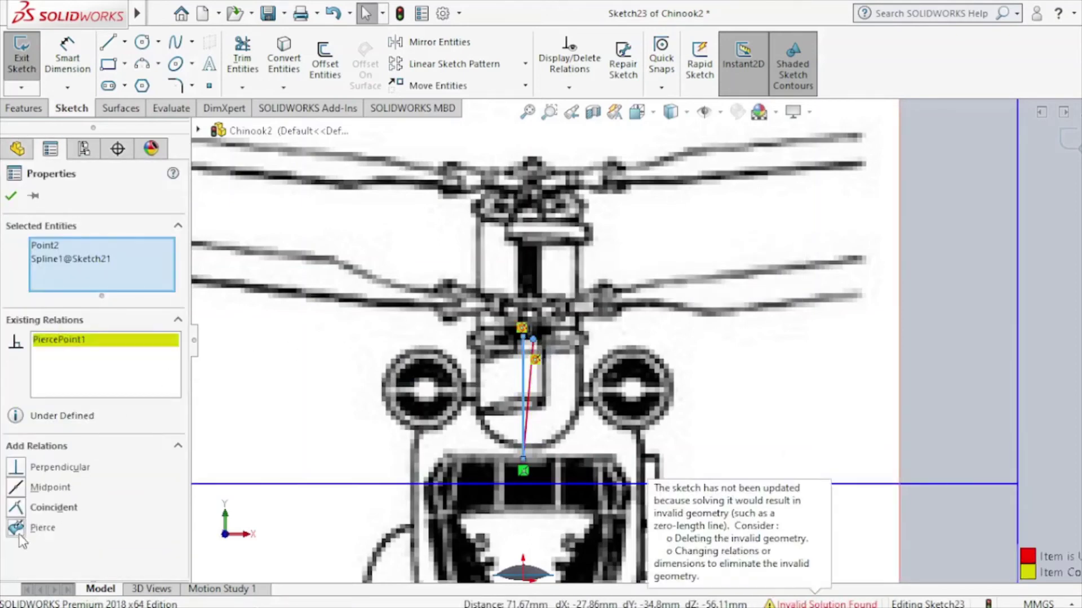
{"action": "right_click", "coordinate": [65, 346]}
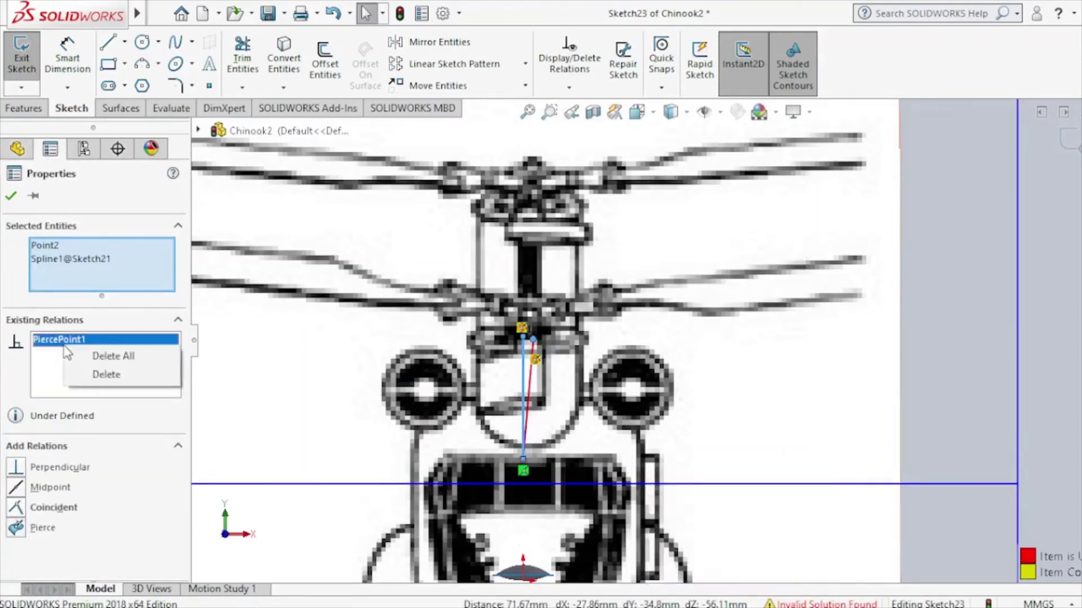
{"action": "left_click", "coordinate": [90, 375]}
{"action": "left_click", "coordinate": [11, 196]}
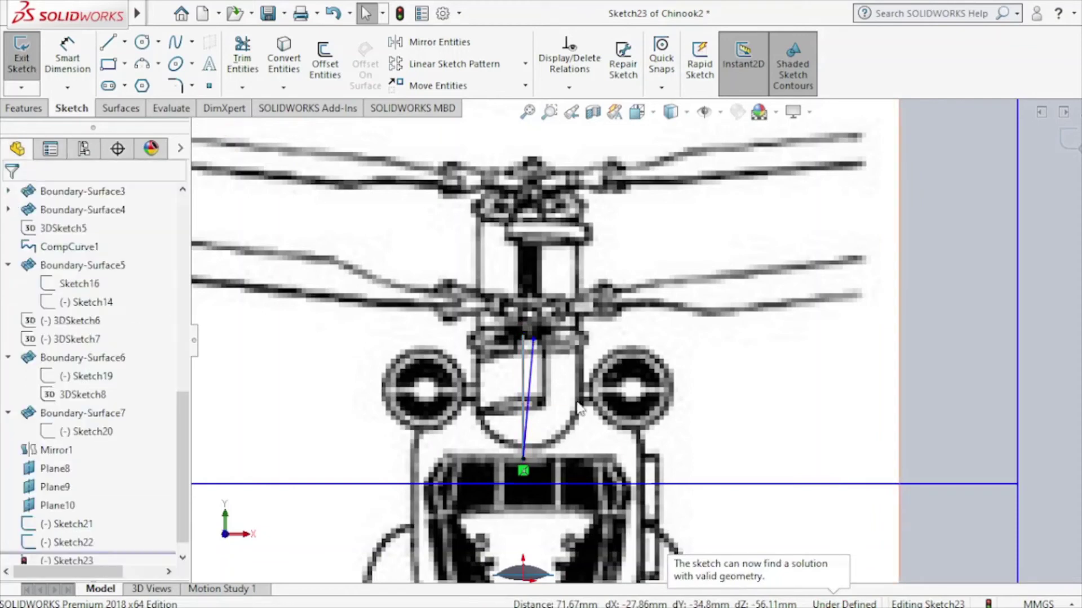
Drag the spline's endpoint to arc up and right over the cockpit and review its properties.
{"action": "left_click_drag", "start_coordinate": [532, 340], "coordinate": [589, 461]}
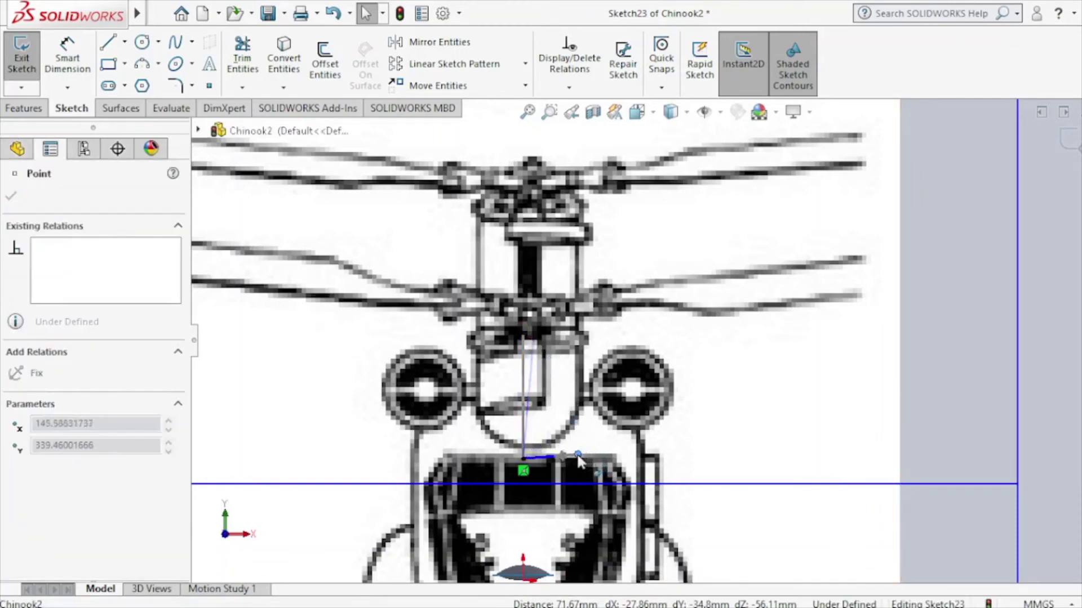
{"action": "mouse_move", "coordinate": [574, 457]}
{"action": "left_mouse_down"}
{"action": "mouse_move", "coordinate": [582, 411]}
{"action": "mouse_move", "coordinate": [578, 422]}
{"action": "left_mouse_up"}
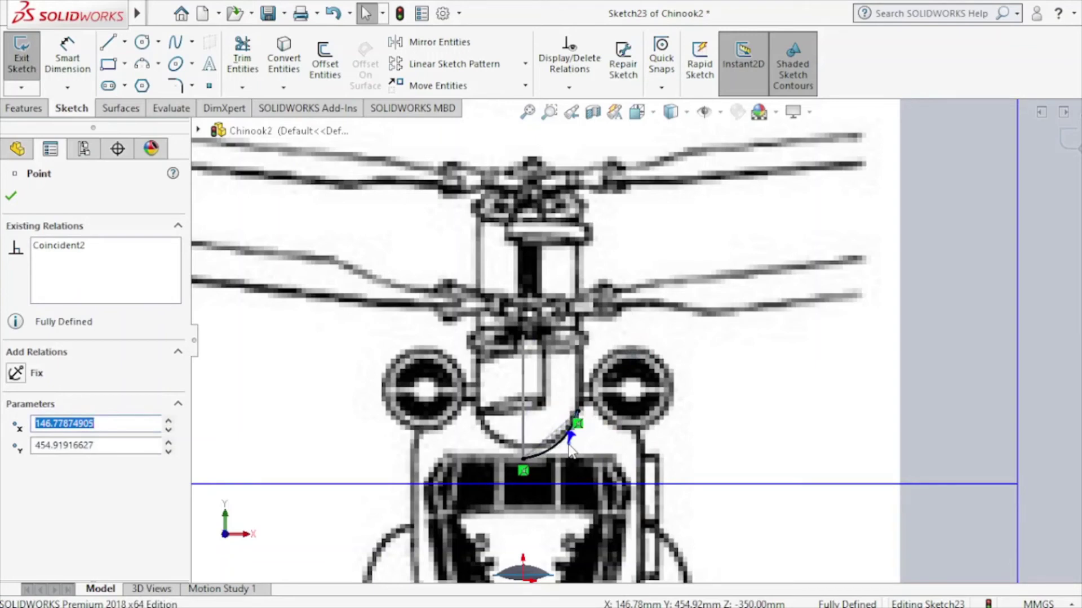
{"action": "left_click", "coordinate": [569, 443]}
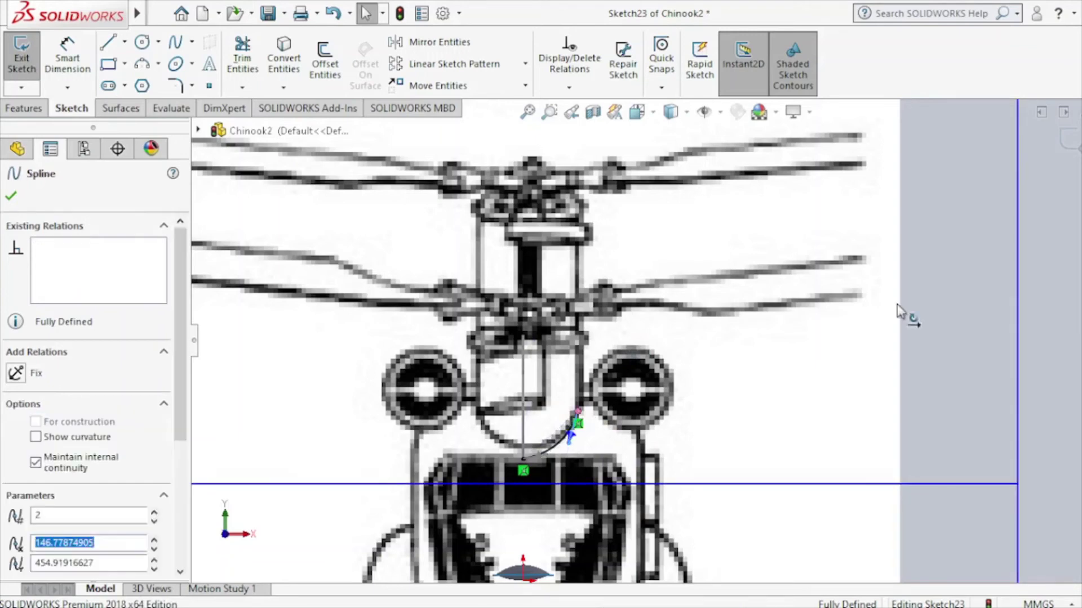
{"action": "key", "text": "Escape"}
Close Sketch23 and open a new sketch on Plane8 from the right-side view.
{"action": "left_click", "coordinate": [1071, 140]}
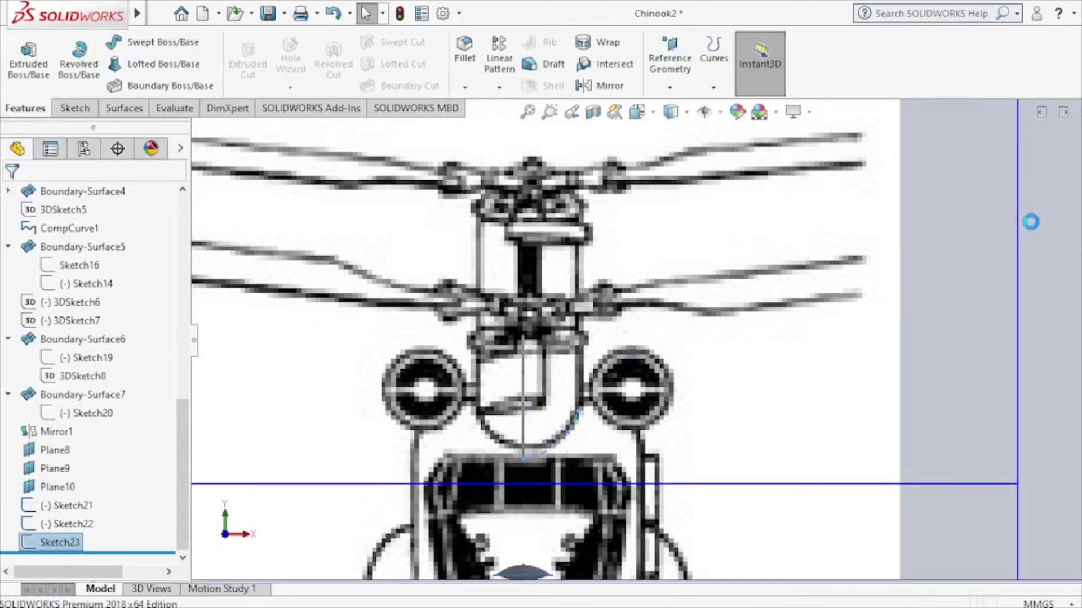
{"action": "key", "text": "f"}
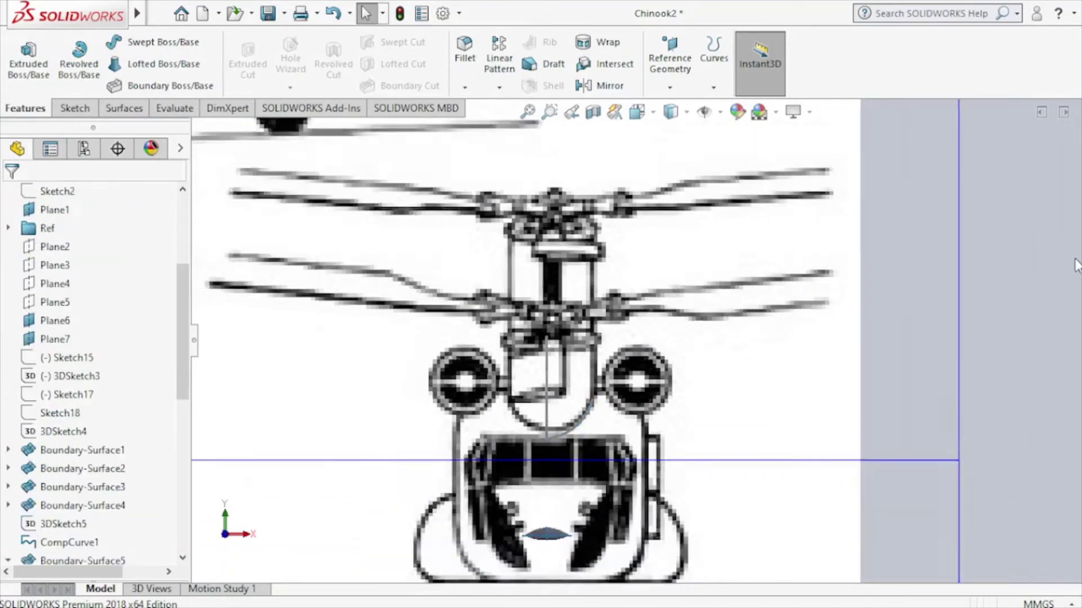
{"action": "key", "text": "ctrl+4"}
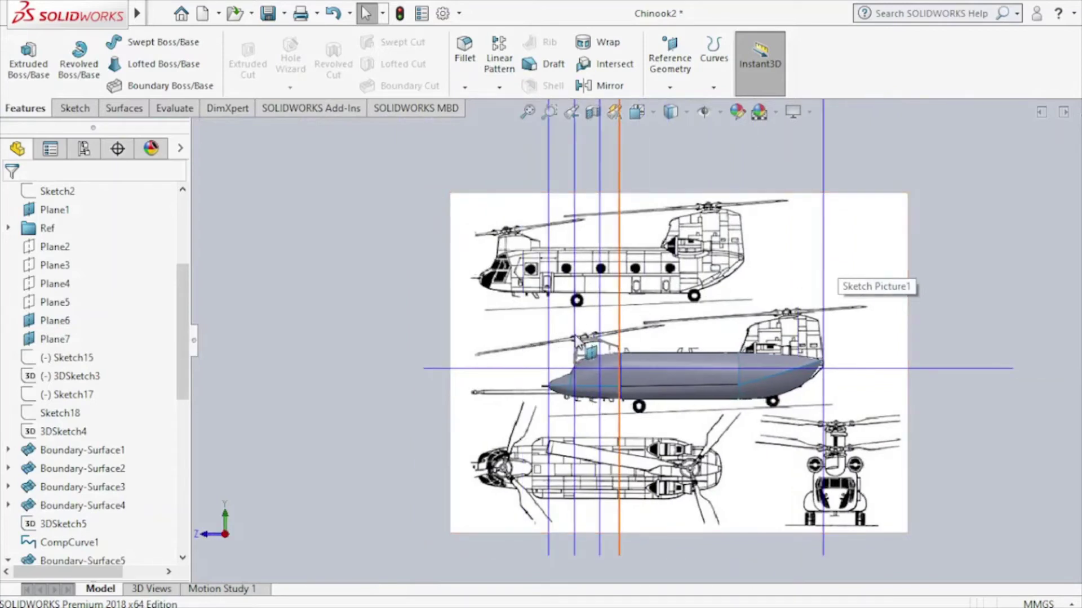
{"action": "left_click", "coordinate": [575, 341]}
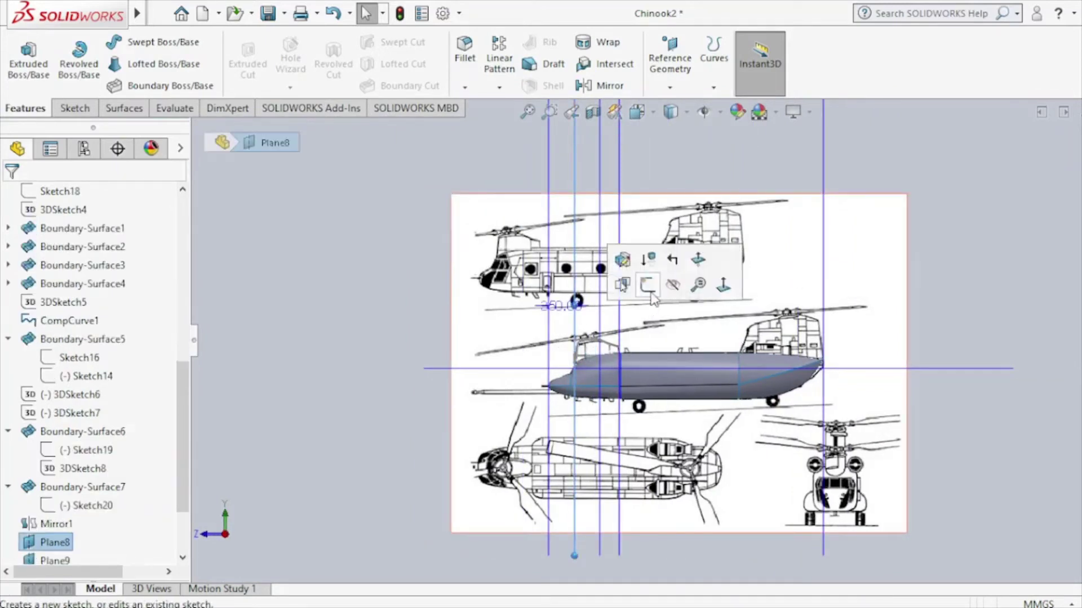
{"action": "left_click", "coordinate": [652, 294]}
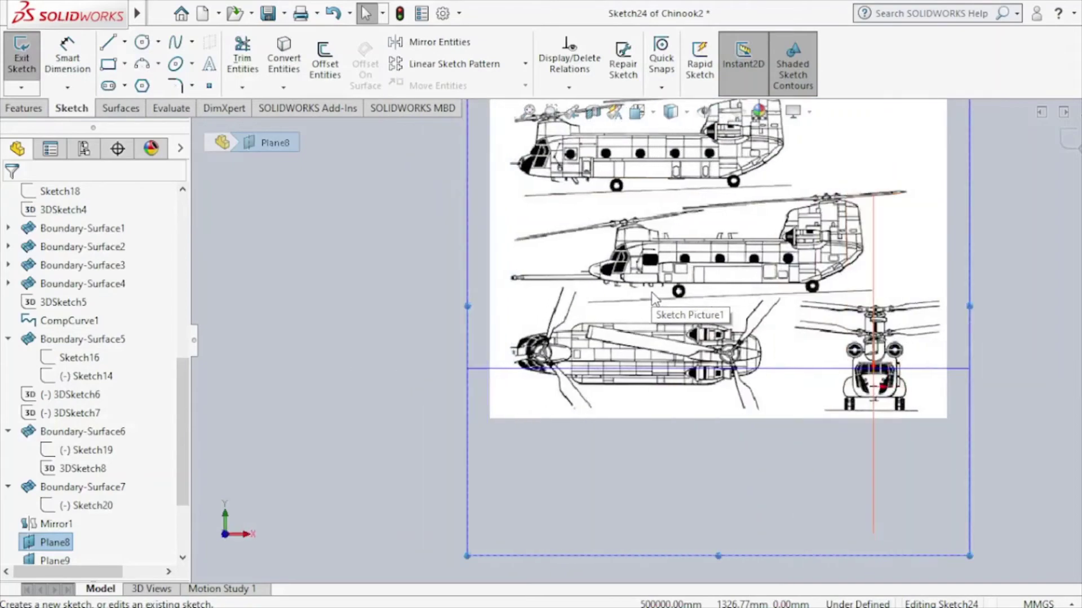
{"action": "scroll", "coordinate": [888, 346], "scroll_direction": "down", "scroll_amount": 2}
{"action": "scroll", "coordinate": [888, 346], "scroll_direction": "down", "scroll_amount": 4}
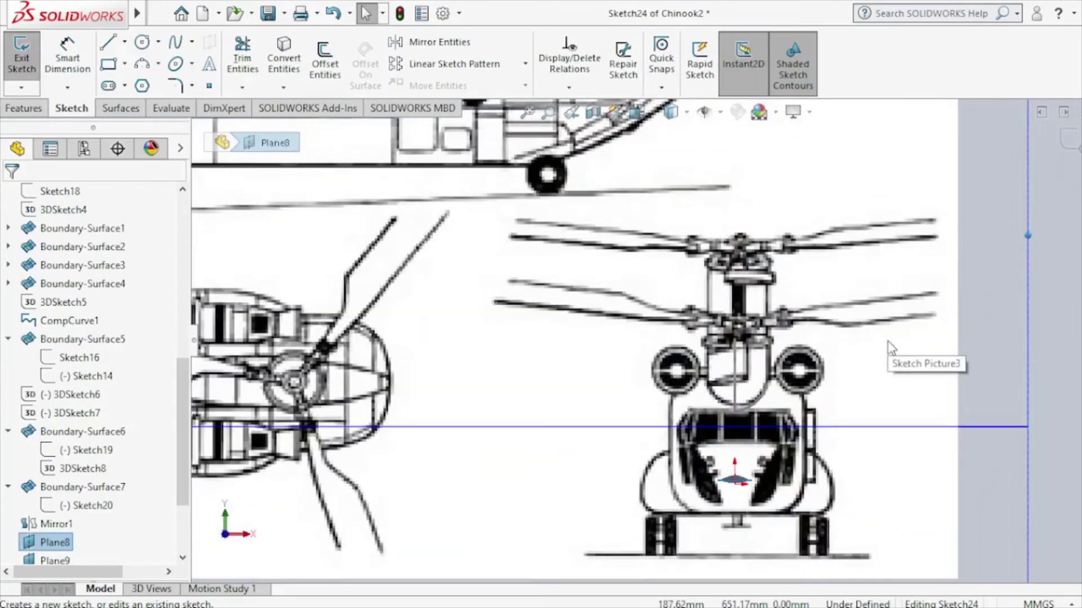
Draw a spline from the vertical centreline and bow it outward near its top point.
{"action": "left_click", "coordinate": [175, 43]}
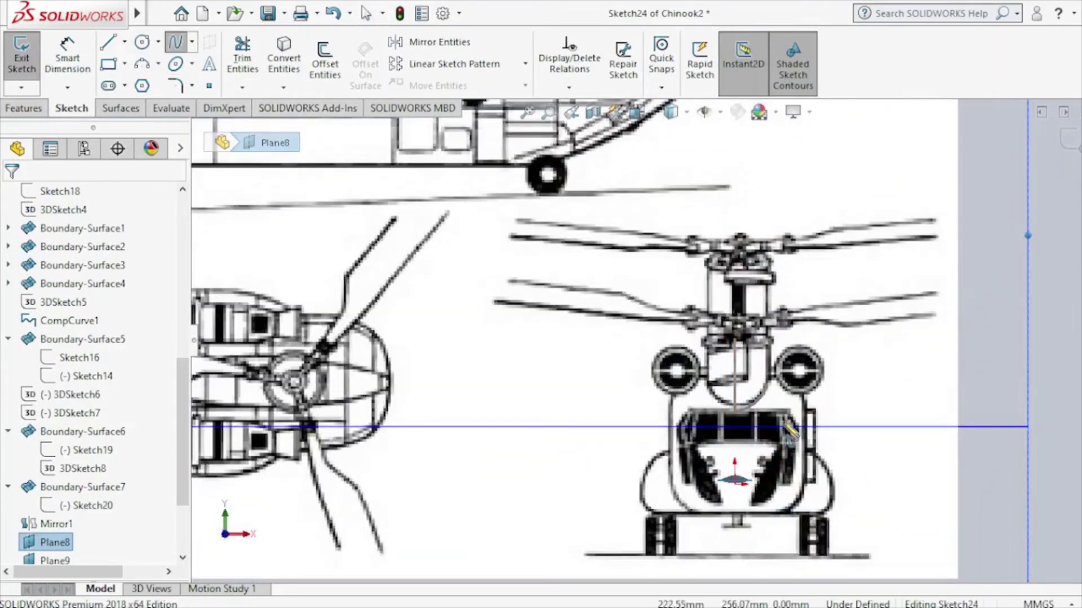
{"action": "left_click", "coordinate": [737, 340]}
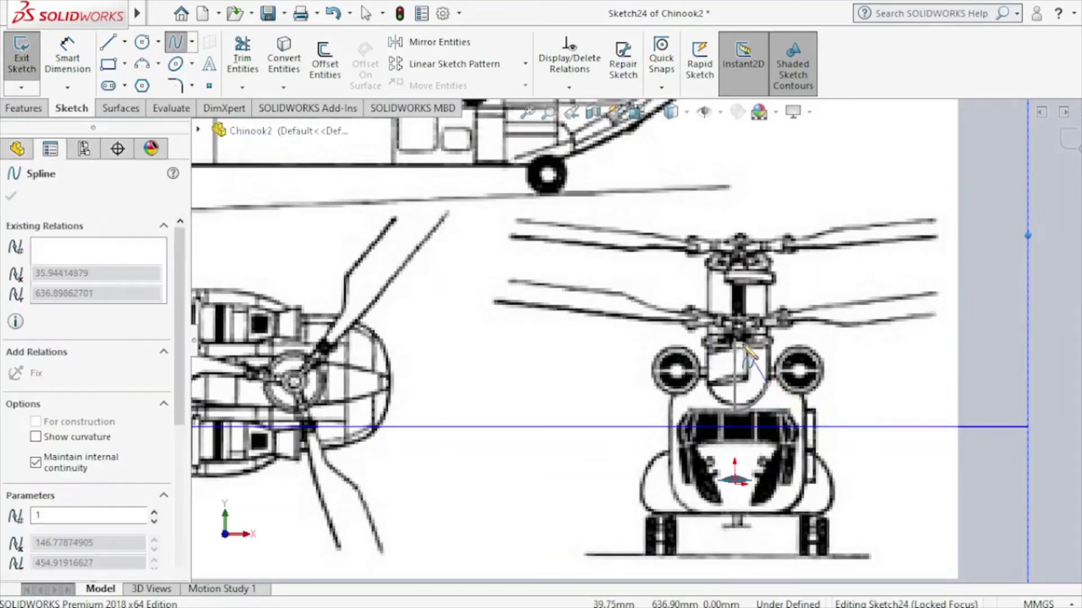
{"action": "key", "text": "Escape"}
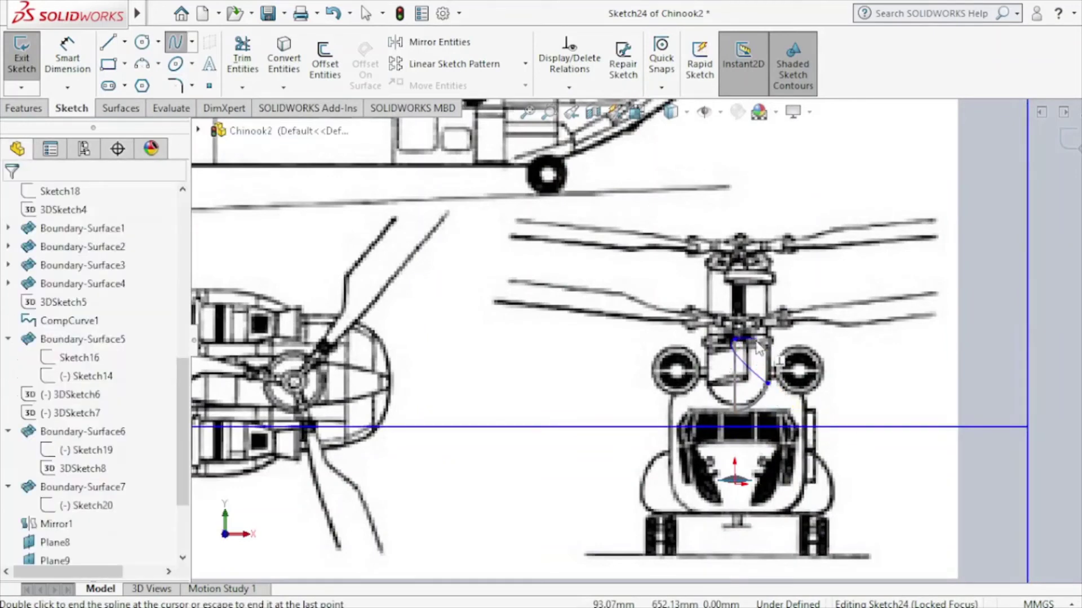
{"action": "left_click", "coordinate": [753, 367]}
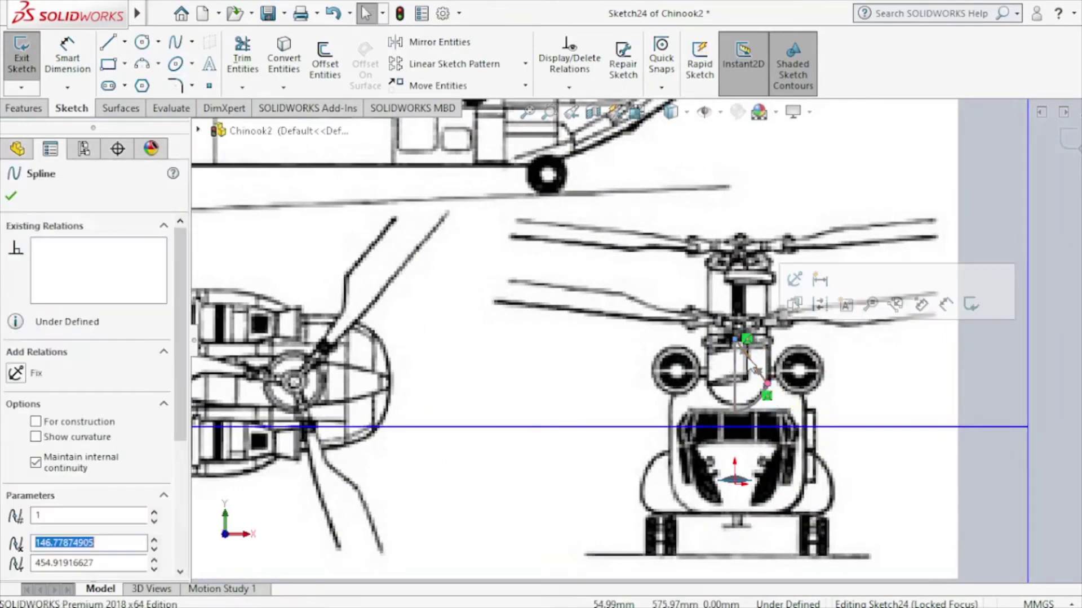
{"action": "left_click_drag", "start_coordinate": [755, 369], "coordinate": [765, 340]}
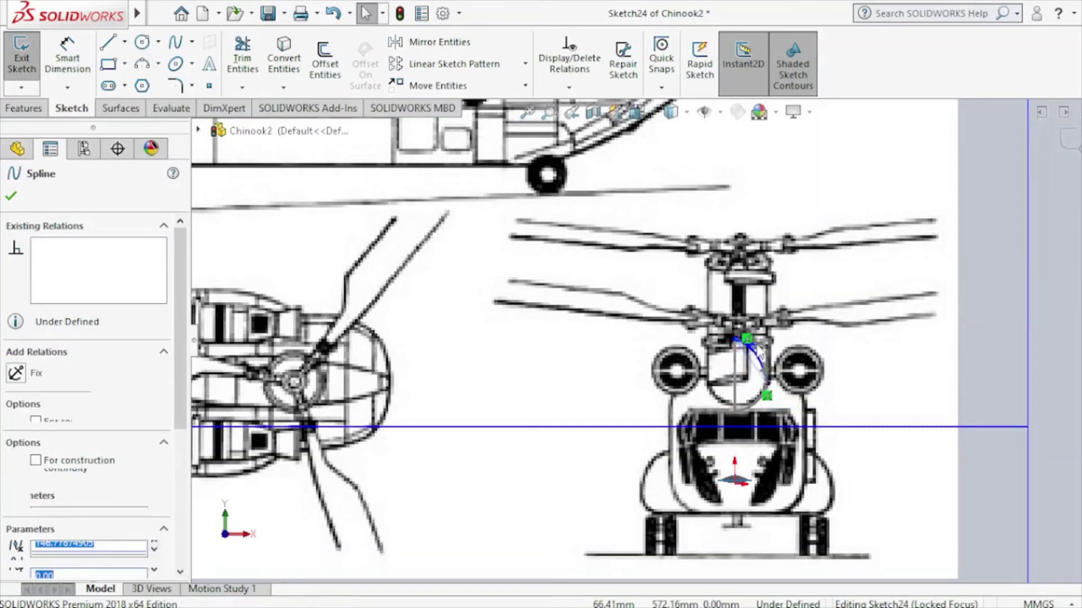
{"action": "scroll", "coordinate": [771, 342], "scroll_direction": "down", "scroll_amount": 2}
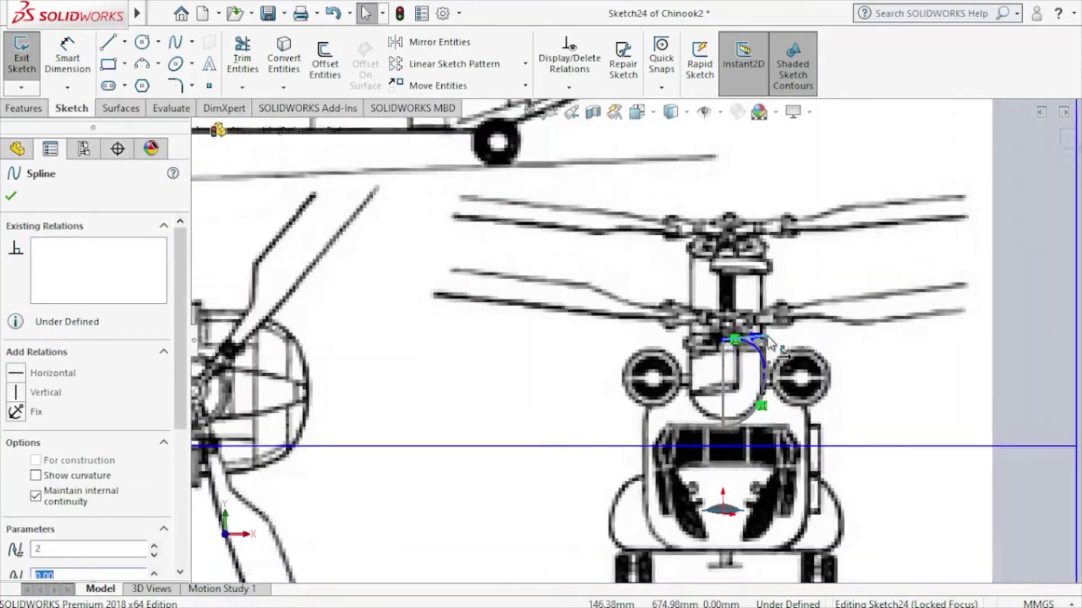
{"action": "scroll", "coordinate": [771, 343], "scroll_direction": "down", "scroll_amount": 4}
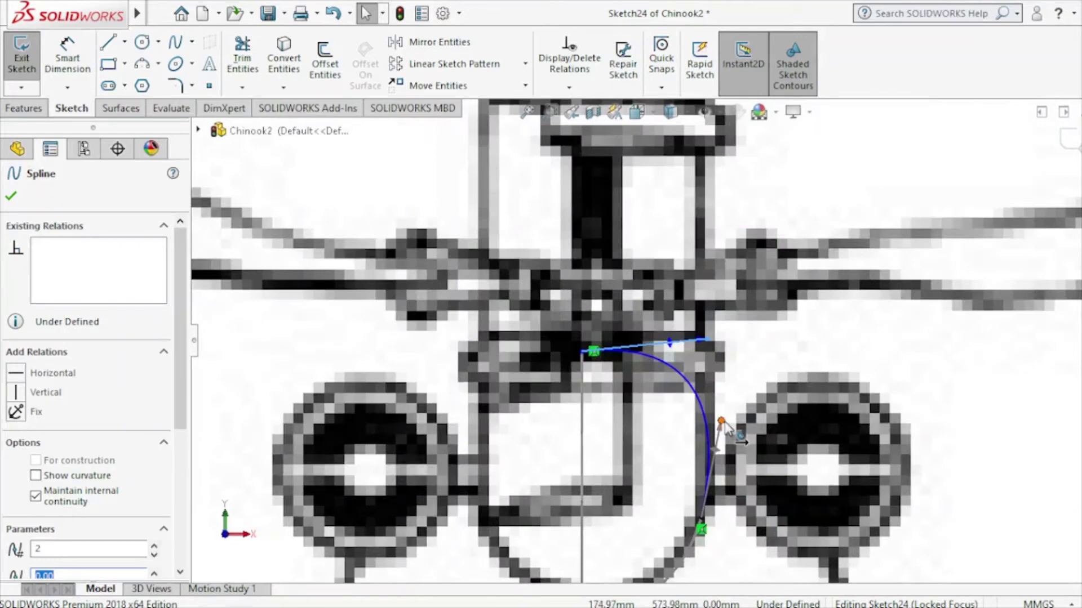
Tune the spline's tangents so it leaves the centreline horizontally, then exit Sketch24.
{"action": "left_click_drag", "start_coordinate": [724, 424], "coordinate": [706, 385]}
{"action": "left_click_drag", "start_coordinate": [669, 345], "coordinate": [675, 353]}
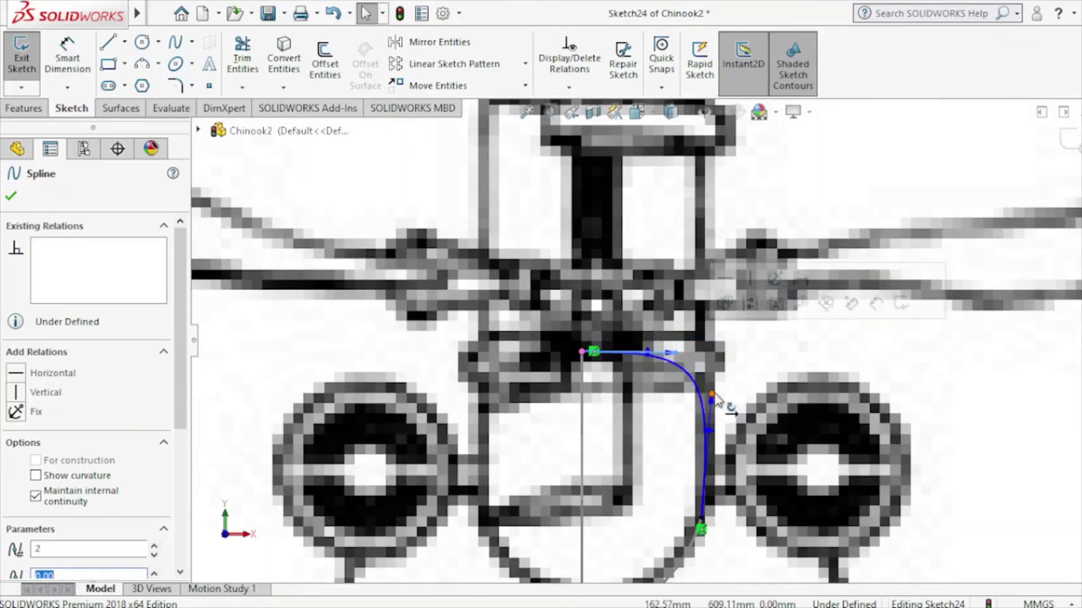
{"action": "left_click_drag", "start_coordinate": [712, 398], "coordinate": [703, 397]}
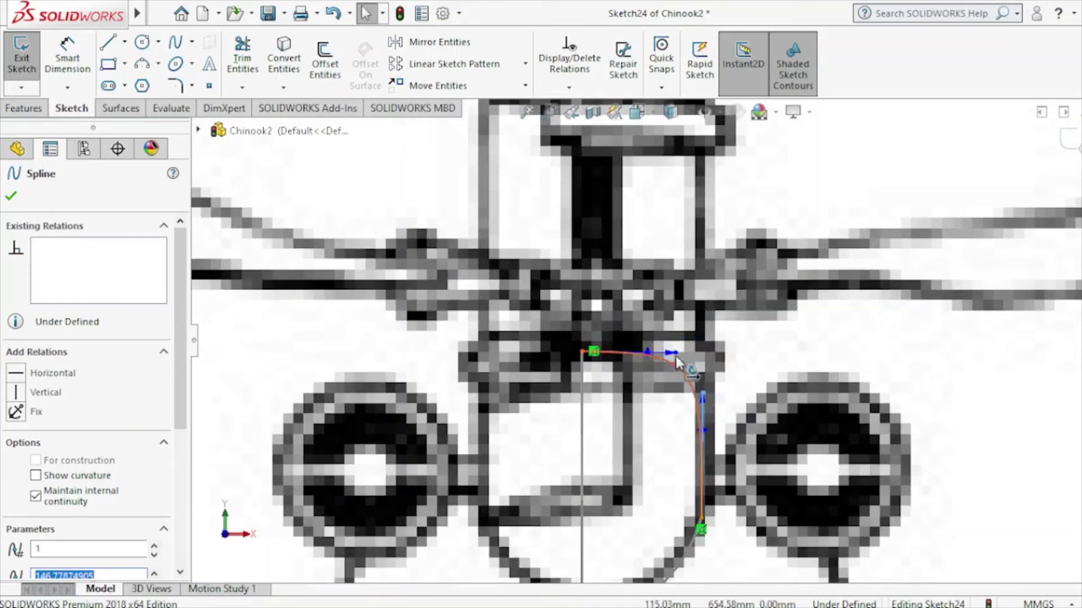
{"action": "left_click_drag", "start_coordinate": [674, 354], "coordinate": [680, 354]}
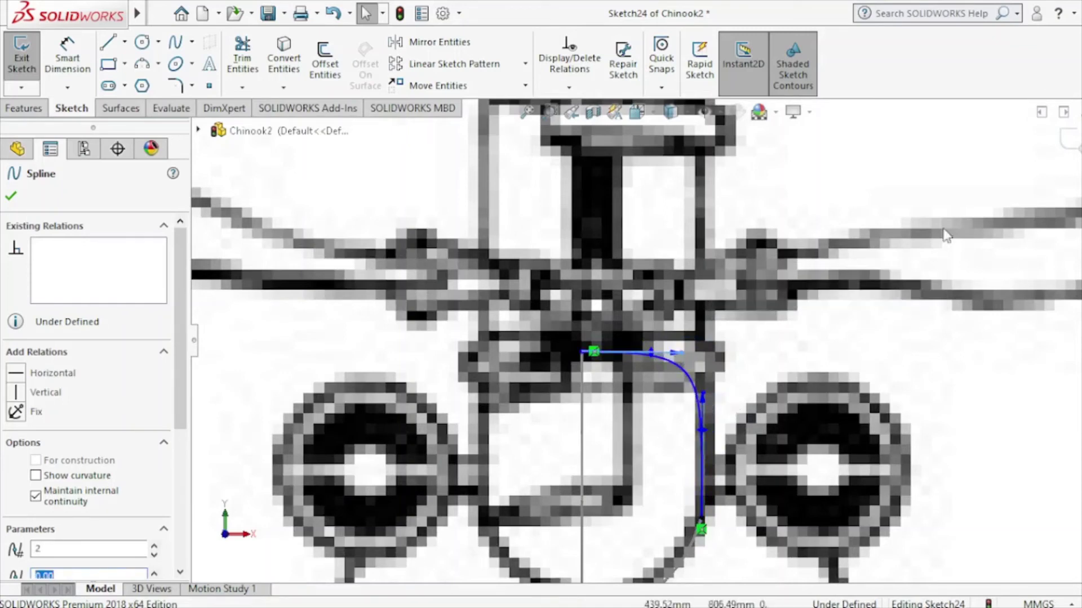
{"action": "key", "text": "Escape"}
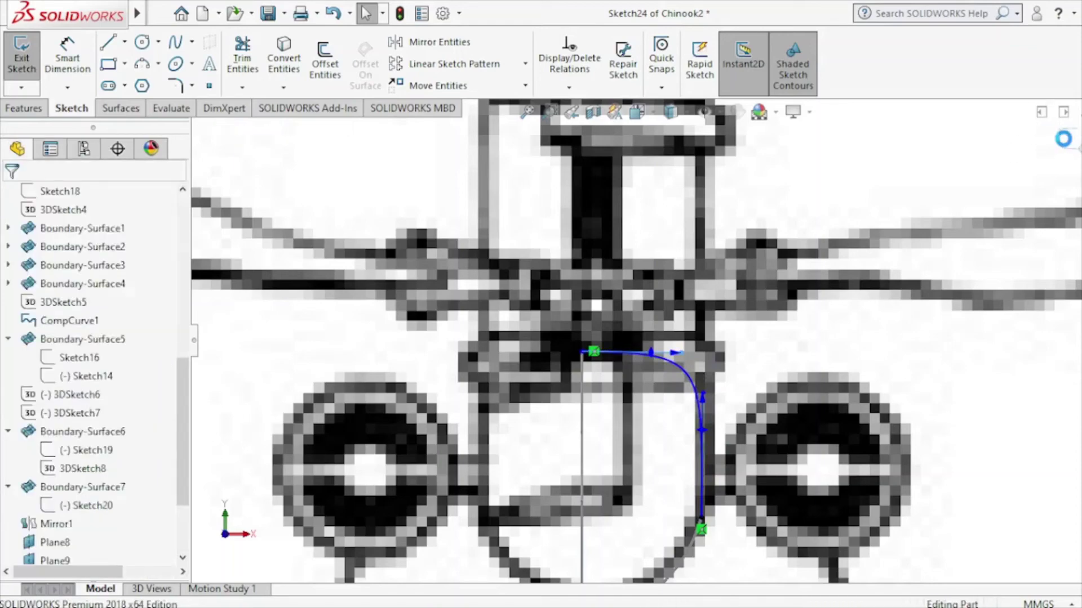
{"action": "left_click", "coordinate": [1065, 138]}
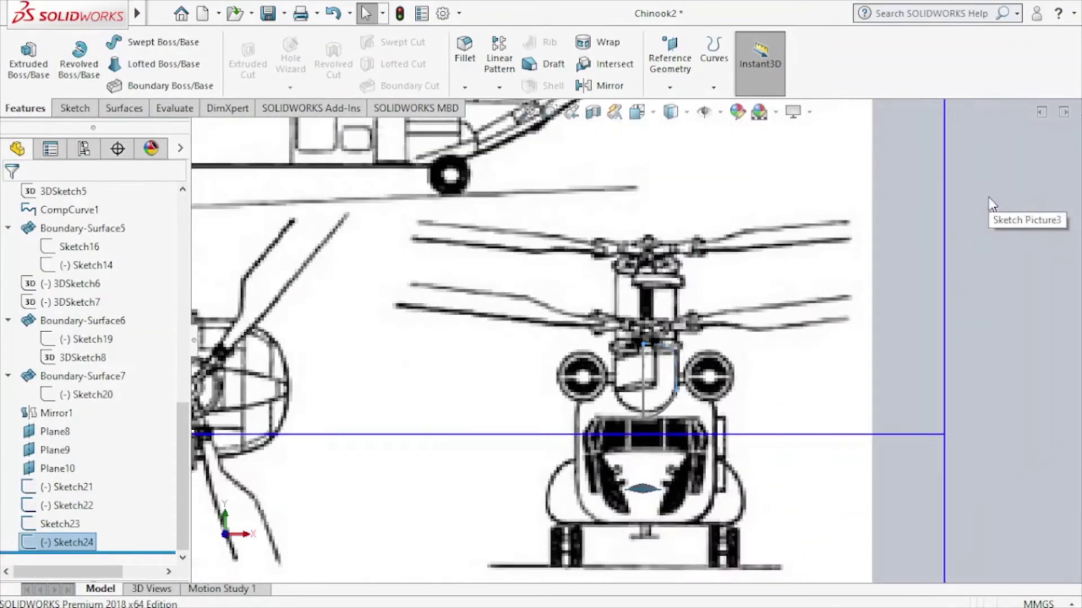
{"action": "key", "text": "ctrl+4"}
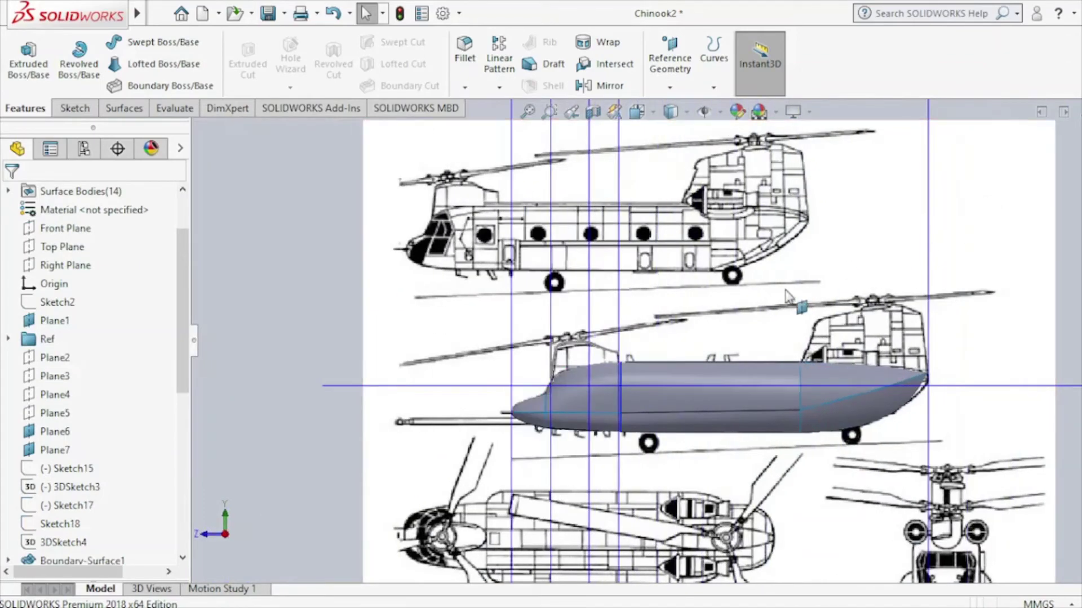
{"action": "scroll", "coordinate": [578, 361], "scroll_direction": "down", "scroll_amount": 3}
{"action": "scroll", "coordinate": [578, 361], "scroll_direction": "down", "scroll_amount": 3}
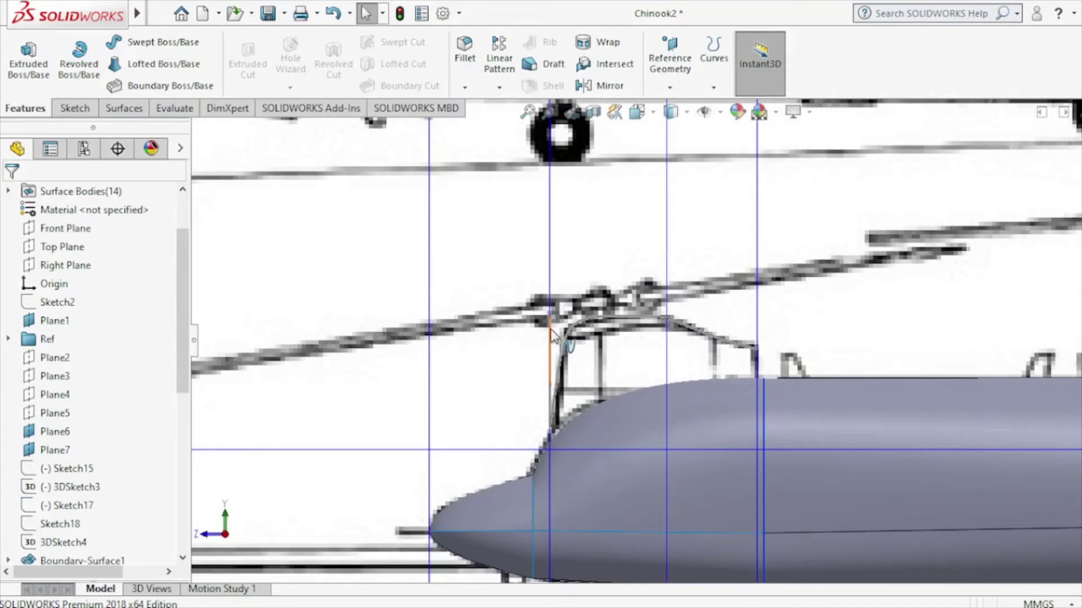
{"action": "left_click", "coordinate": [552, 276]}
{"action": "left_click", "coordinate": [622, 230]}
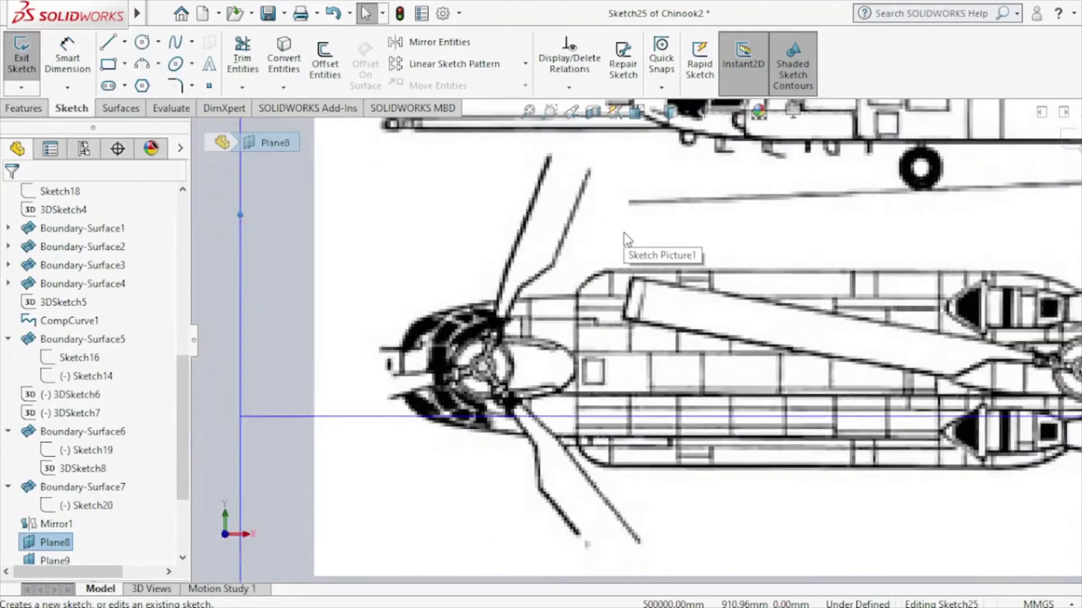
{"action": "scroll", "coordinate": [626, 238], "scroll_direction": "up", "scroll_amount": 5}
{"action": "scroll", "coordinate": [939, 297], "scroll_direction": "up", "scroll_amount": 3}
{"action": "key", "text": "Right"}
{"action": "key", "text": "Right"}
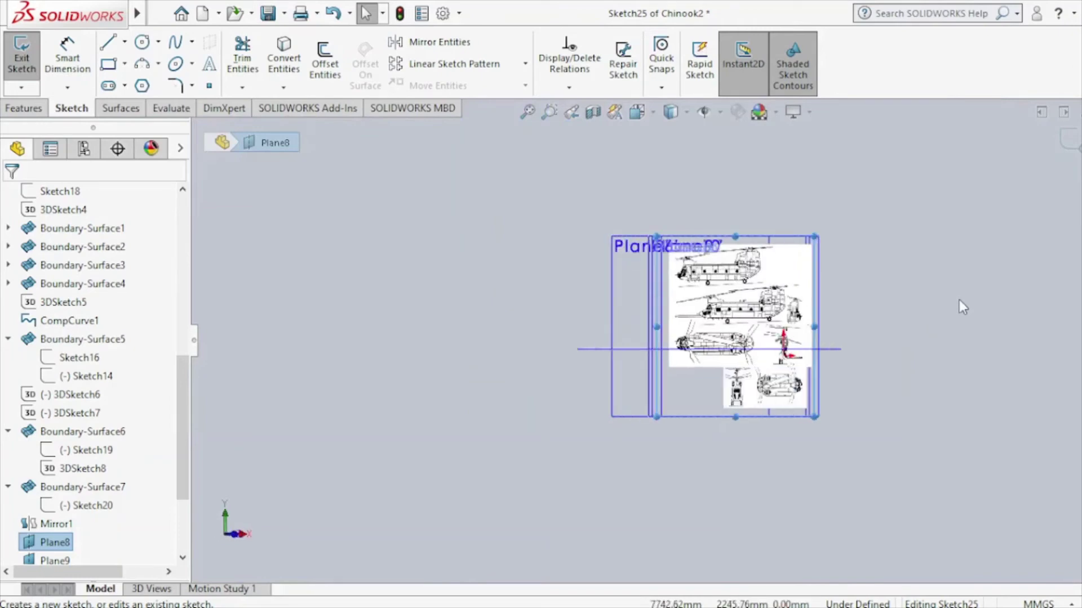
{"action": "key", "text": "Right"}
{"action": "key", "text": "Right"}
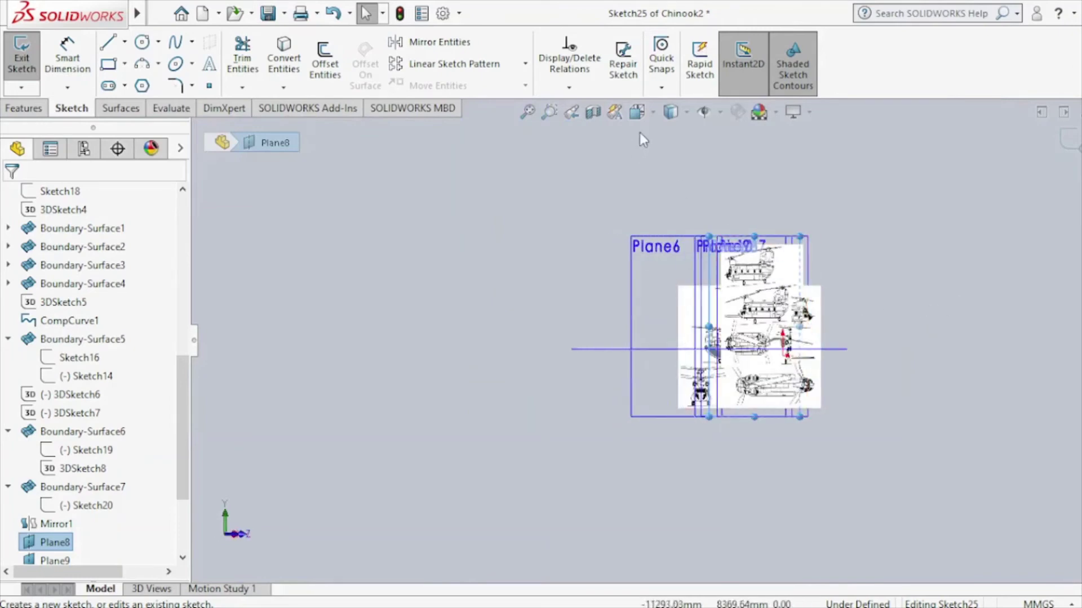
{"action": "left_click", "coordinate": [640, 115]}
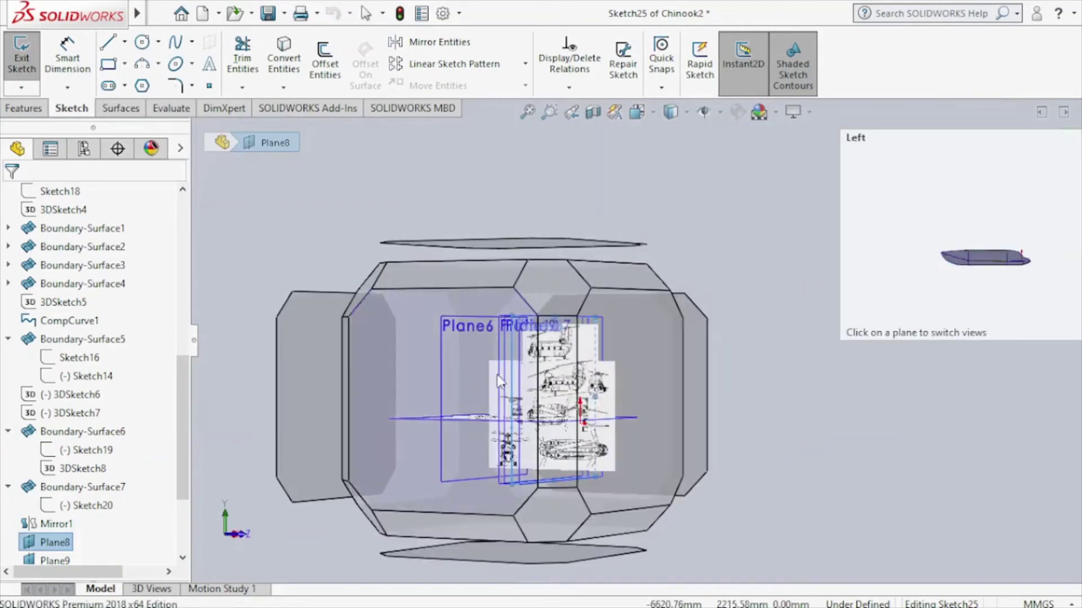
{"action": "left_click", "coordinate": [620, 383]}
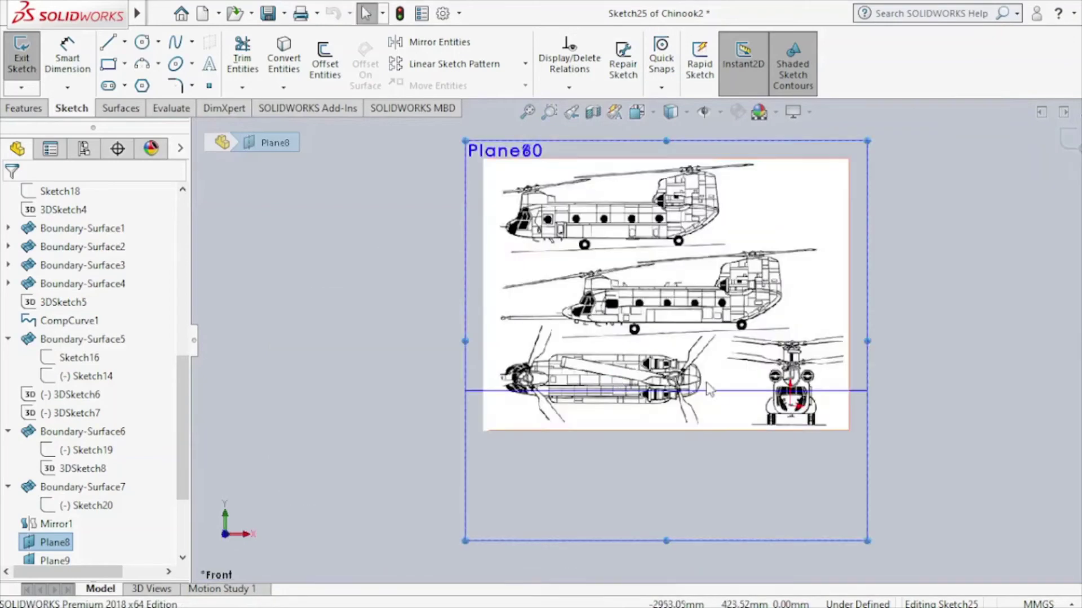
{"action": "scroll", "coordinate": [720, 345], "scroll_direction": "down", "scroll_amount": 5}
{"action": "scroll", "coordinate": [720, 345], "scroll_direction": "down", "scroll_amount": 5}
{"action": "scroll", "coordinate": [720, 345], "scroll_direction": "down", "scroll_amount": 3}
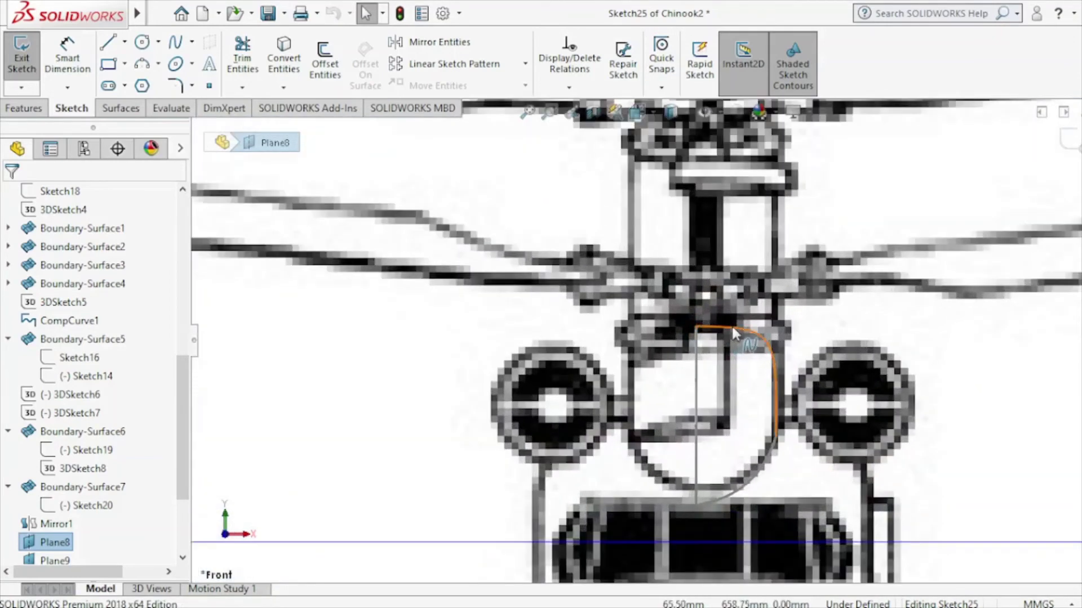
{"action": "left_click", "coordinate": [1067, 146]}
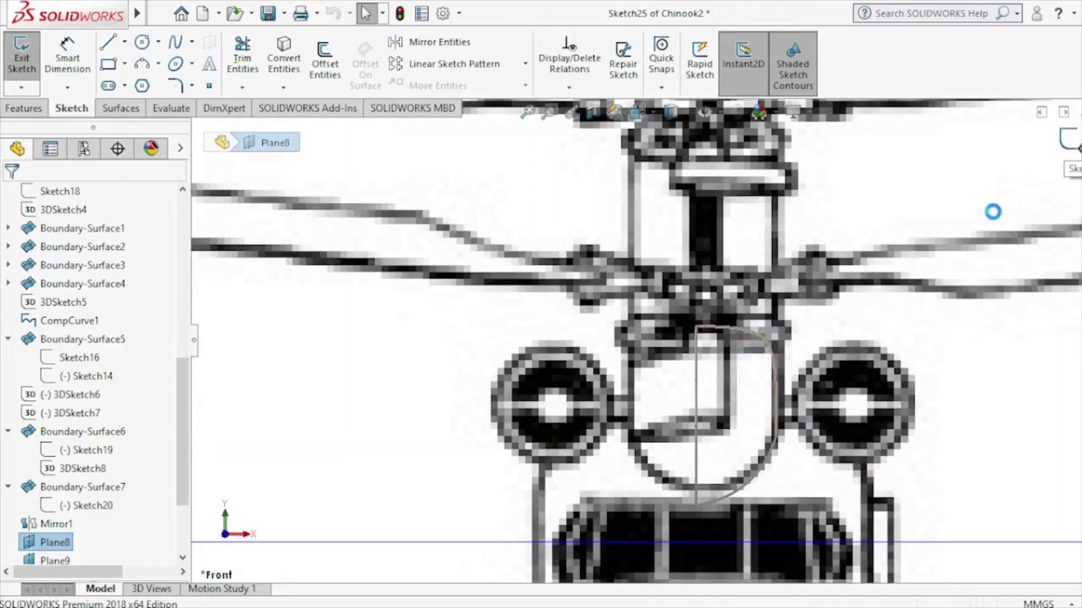
{"action": "key", "text": "z"}
{"action": "key", "text": "ctrl+4"}
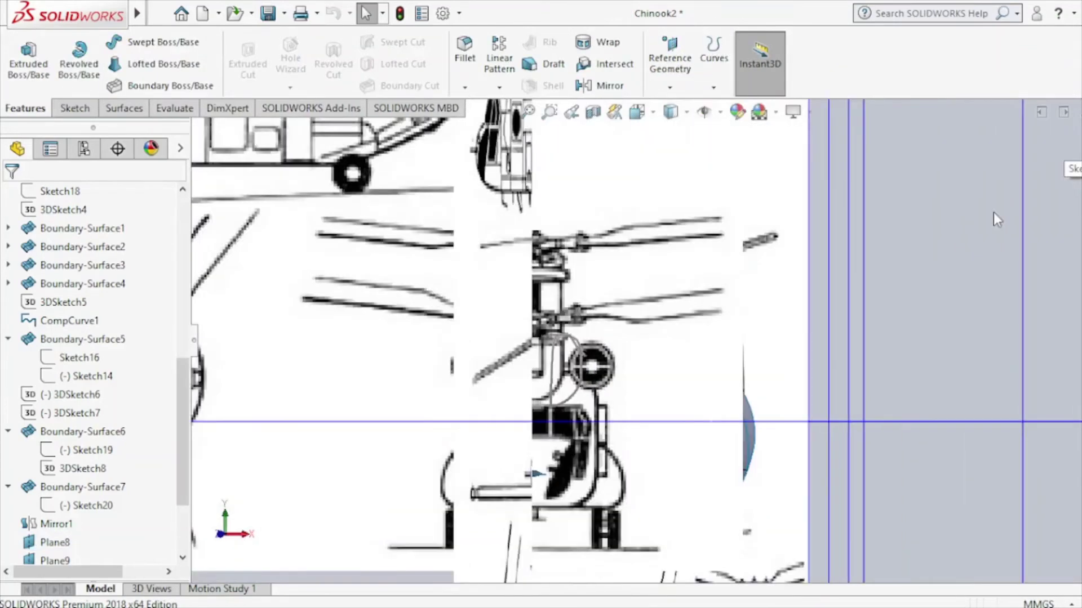
Switch to the Right view and start a new sketch on Plane9.
{"action": "left_click", "coordinate": [637, 112]}
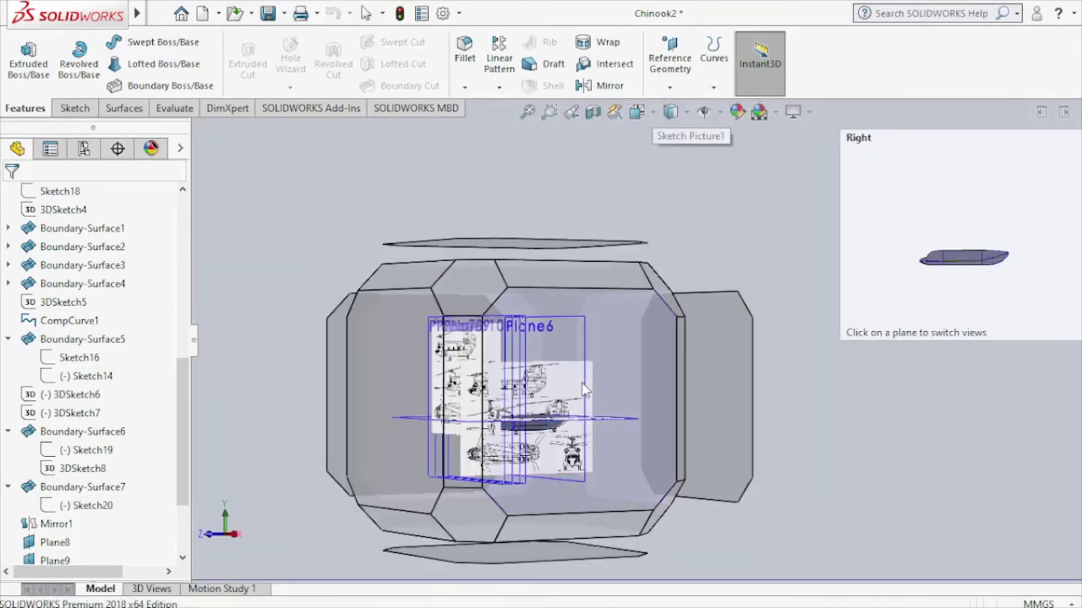
{"action": "left_click", "coordinate": [582, 383]}
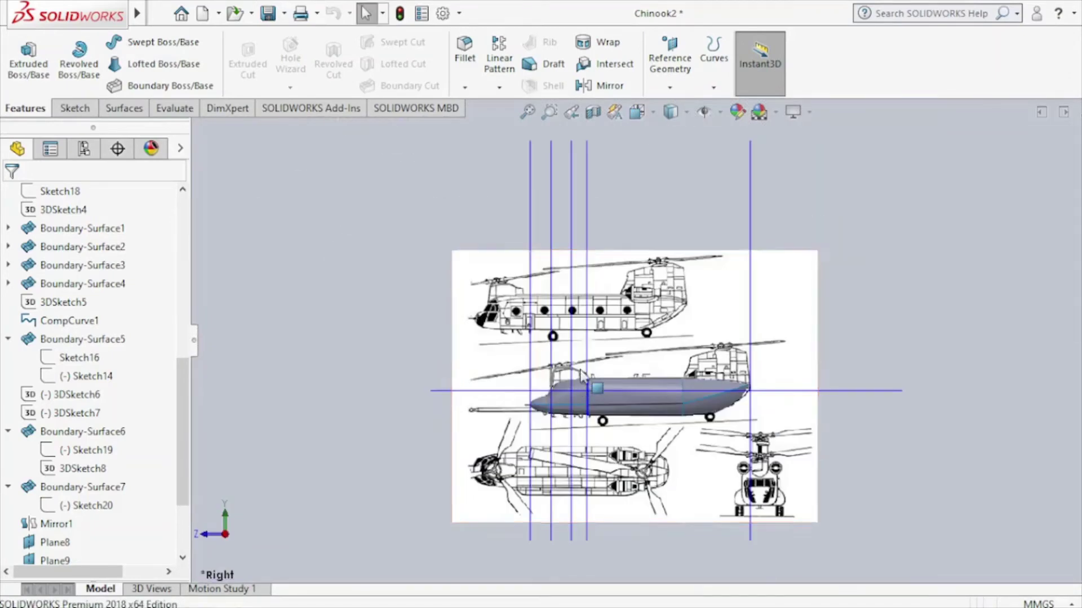
{"action": "scroll", "coordinate": [591, 343], "scroll_direction": "down", "scroll_amount": 5}
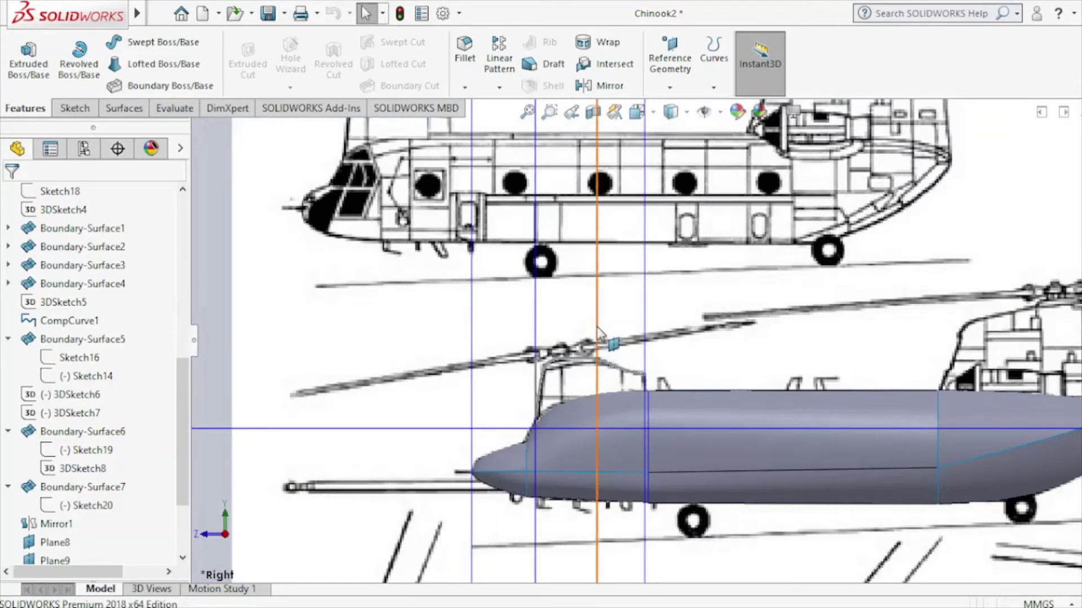
{"action": "left_click", "coordinate": [598, 332]}
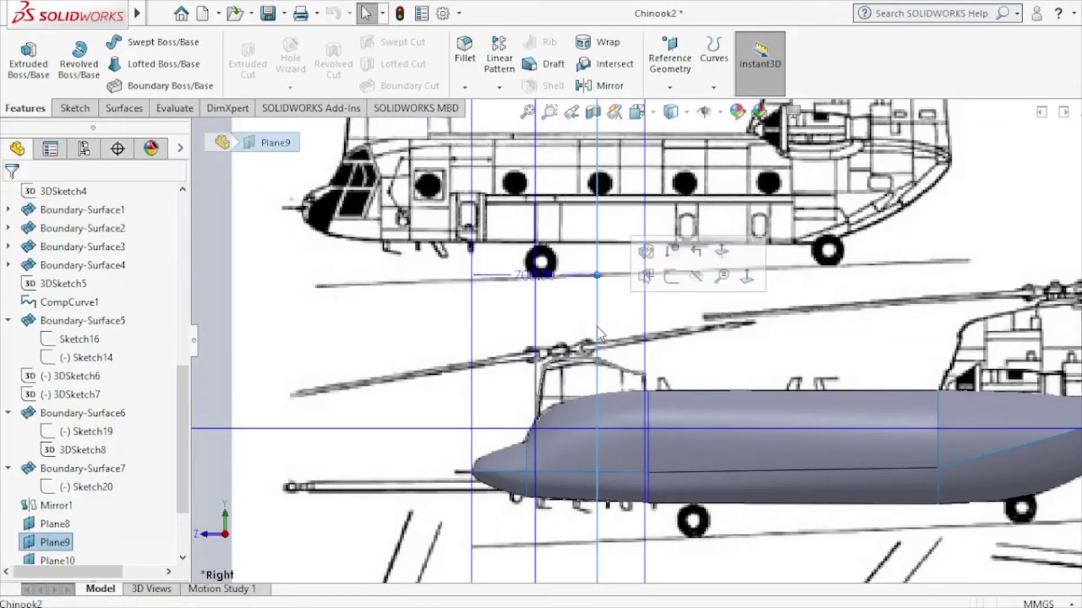
{"action": "left_click", "coordinate": [670, 278]}
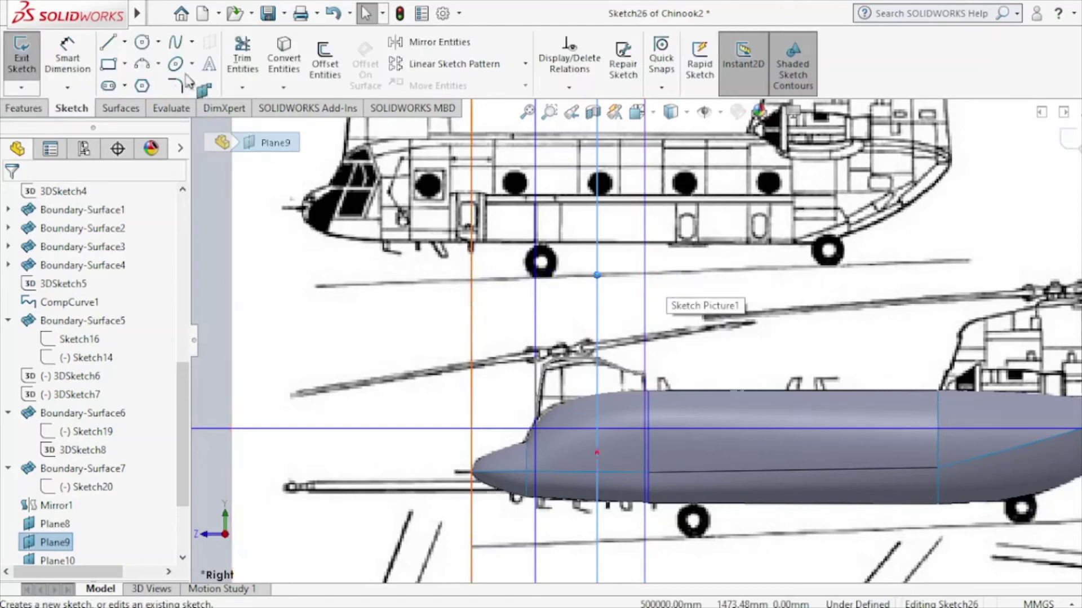
Draw a two-point spline from the canopy top down to the fuselage edge.
{"action": "left_click", "coordinate": [176, 53]}
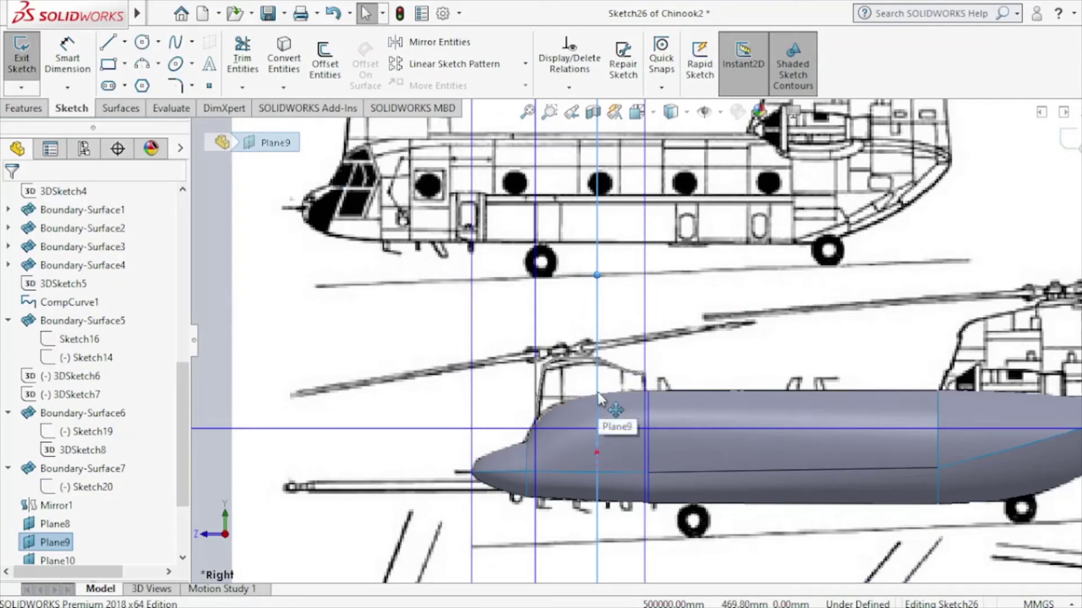
{"action": "left_click", "coordinate": [175, 50]}
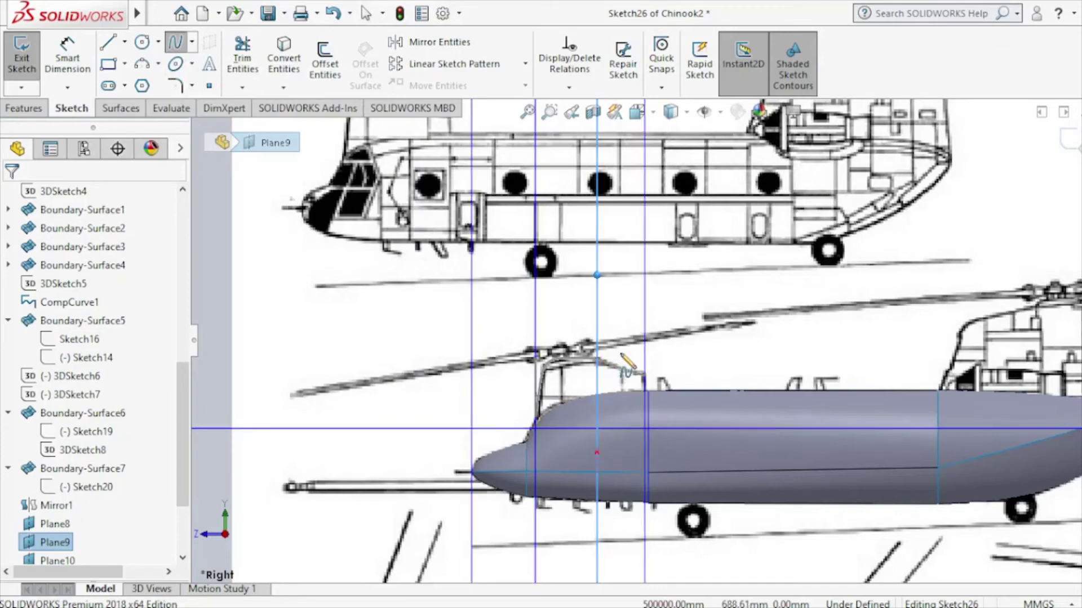
{"action": "scroll", "coordinate": [628, 367], "scroll_direction": "down", "scroll_amount": 2}
{"action": "middle_click_drag", "start_coordinate": [628, 366], "coordinate": [758, 422]}
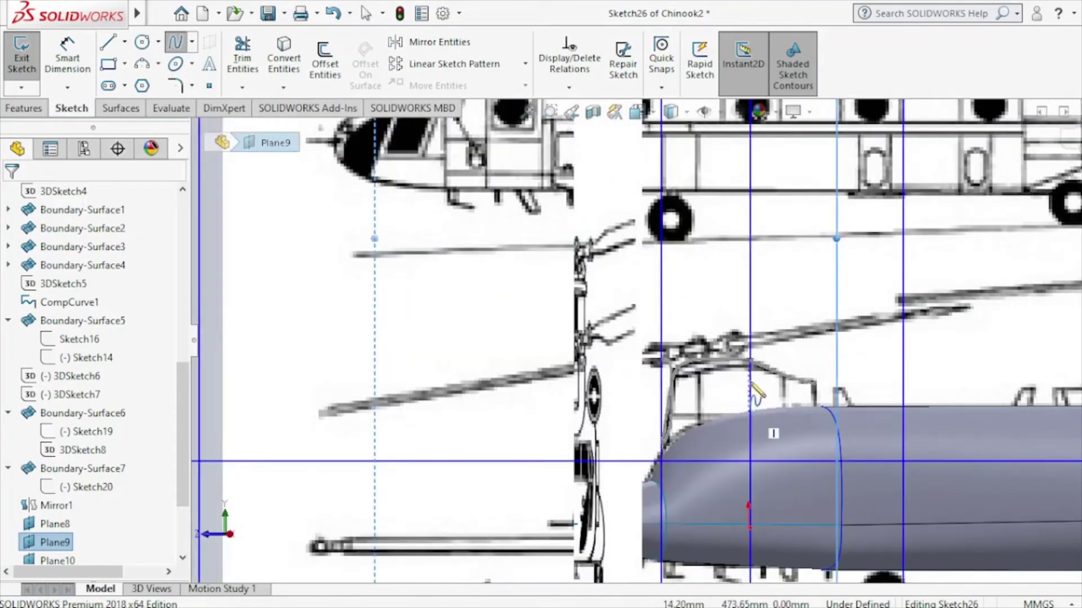
{"action": "left_click", "coordinate": [749, 361]}
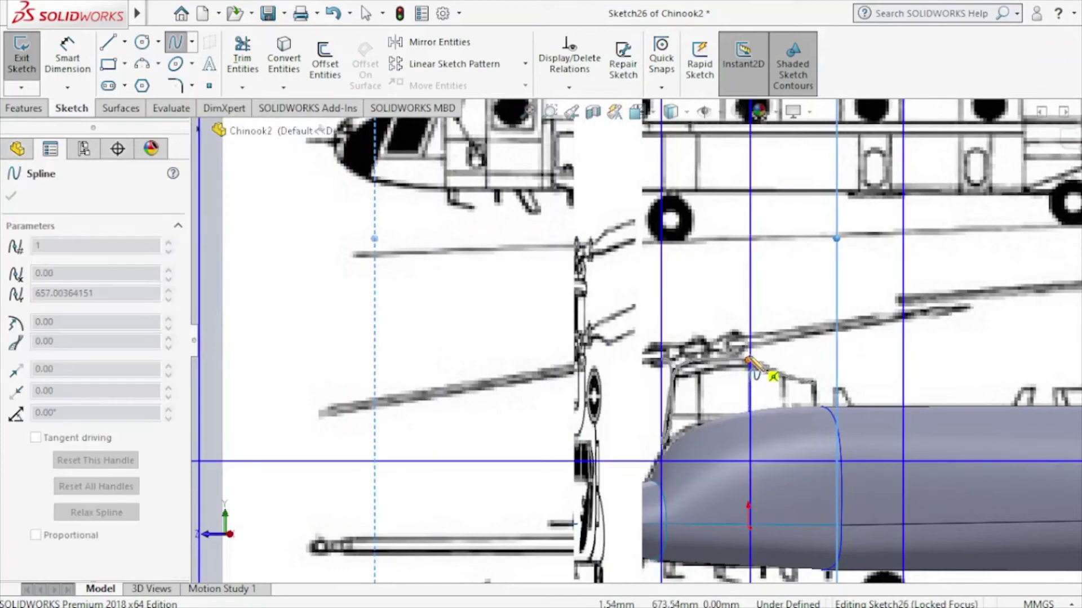
{"action": "left_click", "coordinate": [748, 413]}
{"action": "key", "text": "Escape"}
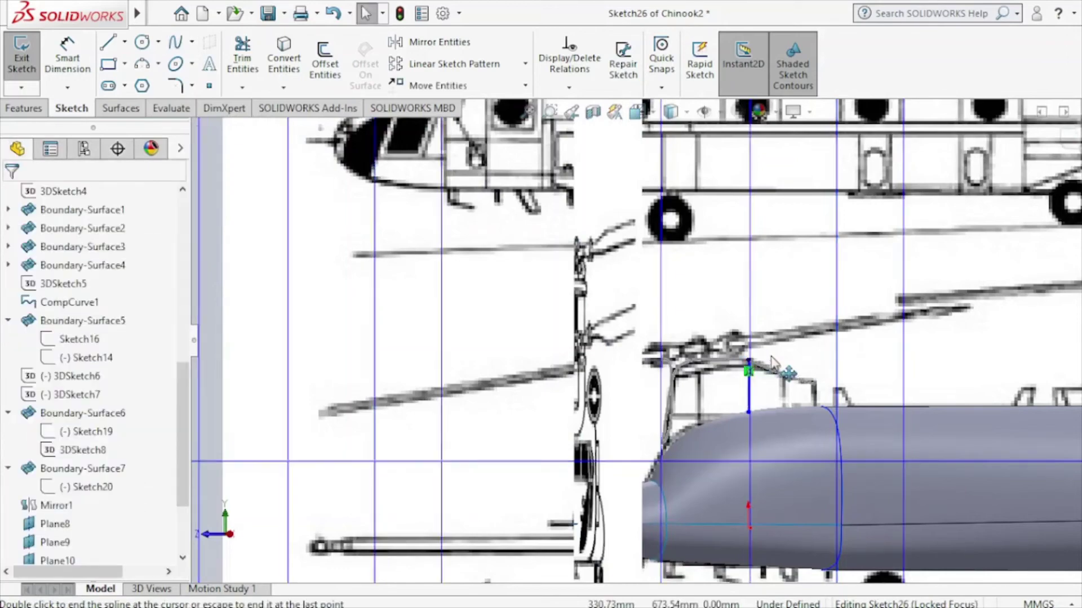
{"action": "key", "text": "ctrl+5"}
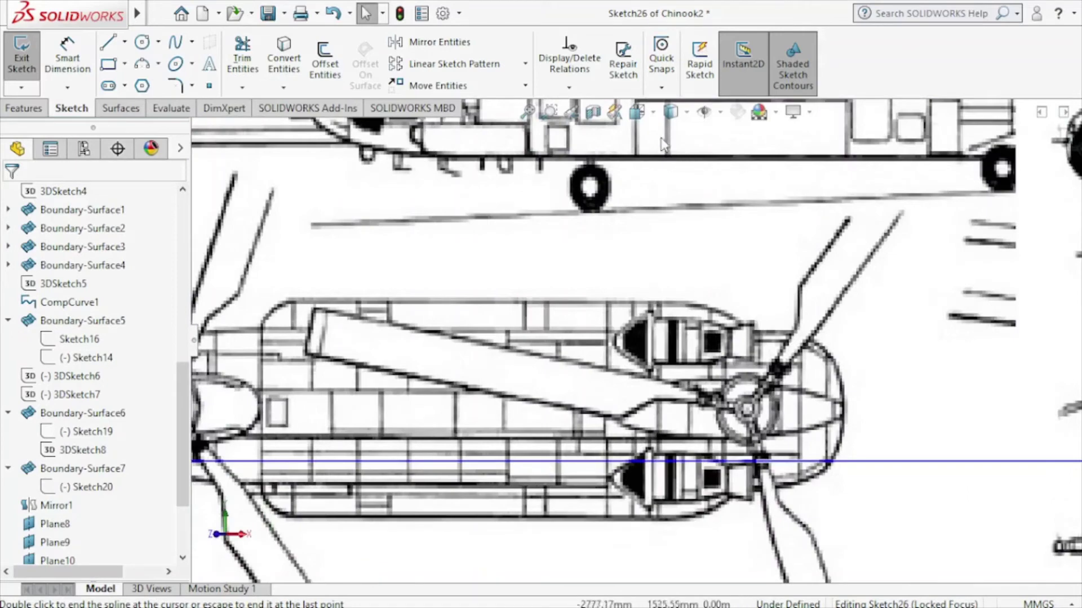
{"action": "left_click", "coordinate": [638, 112]}
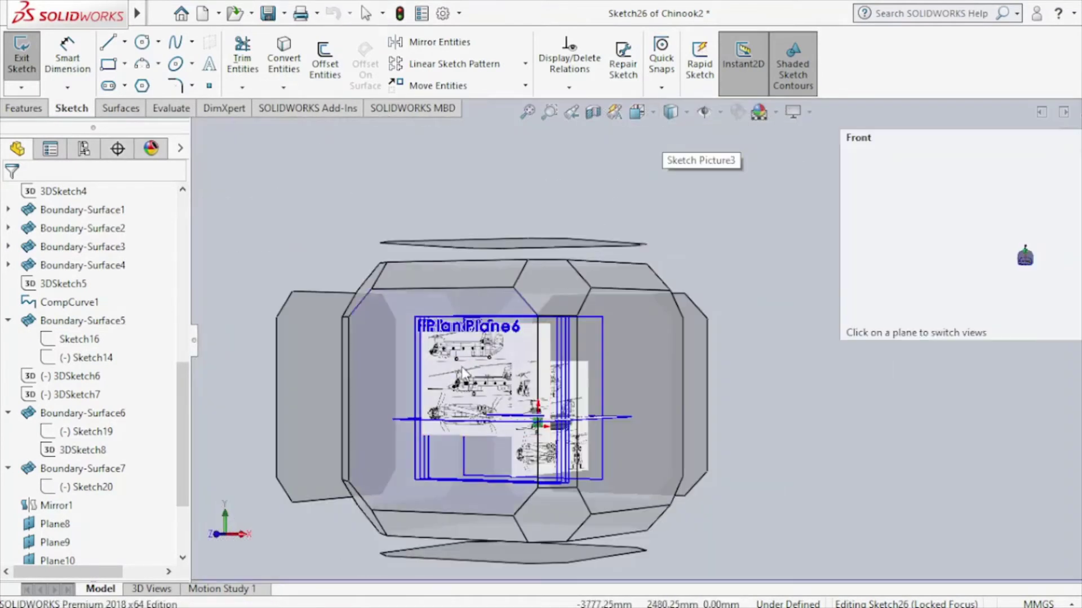
In Front view, drag the spline's lower endpoint onto the canopy outline and close Sketch26.
{"action": "left_click", "coordinate": [463, 374]}
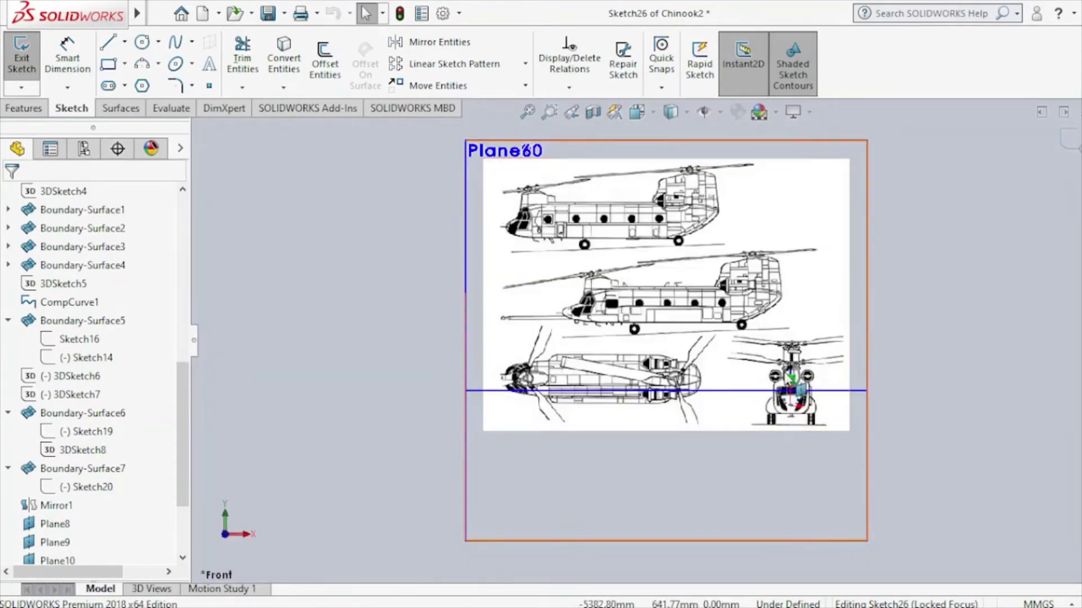
{"action": "scroll", "coordinate": [788, 390], "scroll_direction": "down", "scroll_amount": 1}
{"action": "scroll", "coordinate": [791, 383], "scroll_direction": "down", "scroll_amount": 5}
{"action": "scroll", "coordinate": [759, 360], "scroll_direction": "down", "scroll_amount": 3}
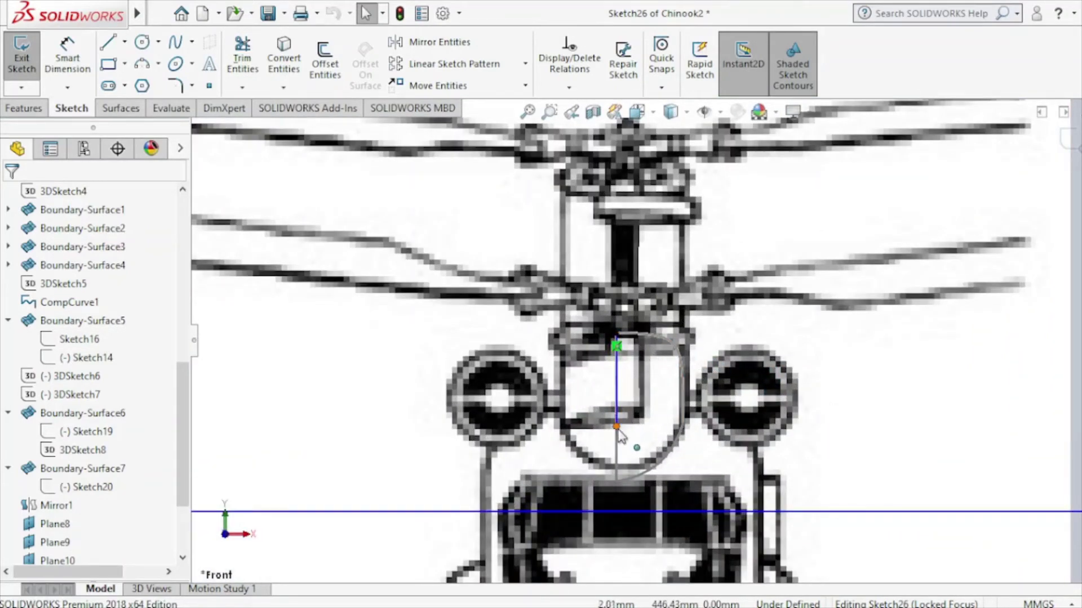
{"action": "mouse_move", "coordinate": [617, 427]}
{"action": "left_mouse_down"}
{"action": "mouse_move", "coordinate": [683, 363]}
{"action": "mouse_move", "coordinate": [675, 344]}
{"action": "mouse_move", "coordinate": [673, 354]}
{"action": "left_mouse_up"}
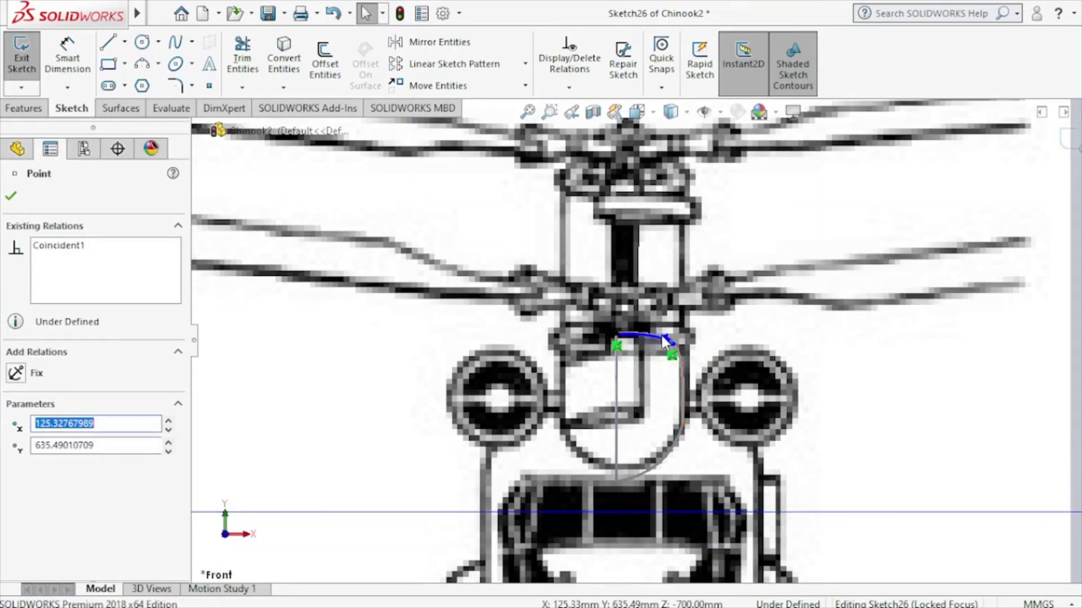
{"action": "left_click", "coordinate": [662, 336]}
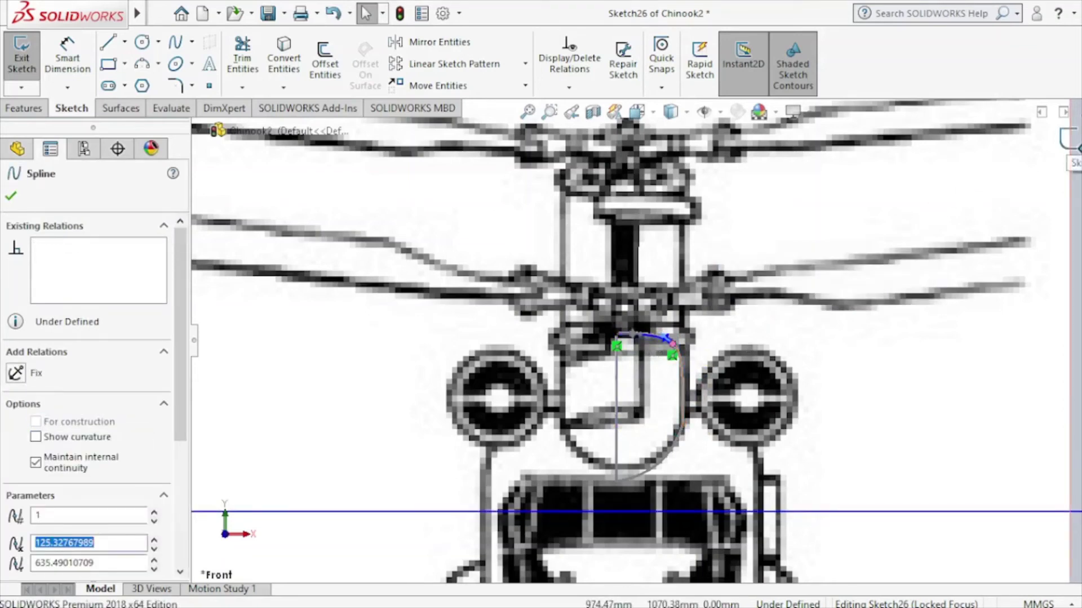
{"action": "key", "text": "Escape"}
Exit Sketch26 and start a new sketch on Plane9 from the side view.
{"action": "left_click", "coordinate": [1067, 138]}
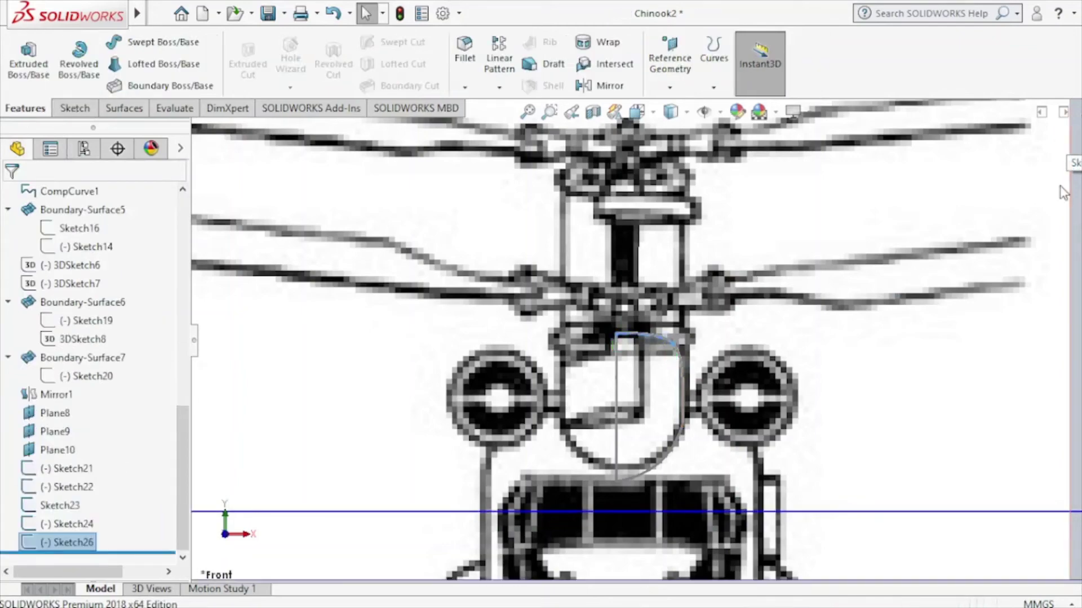
{"action": "key", "text": "f"}
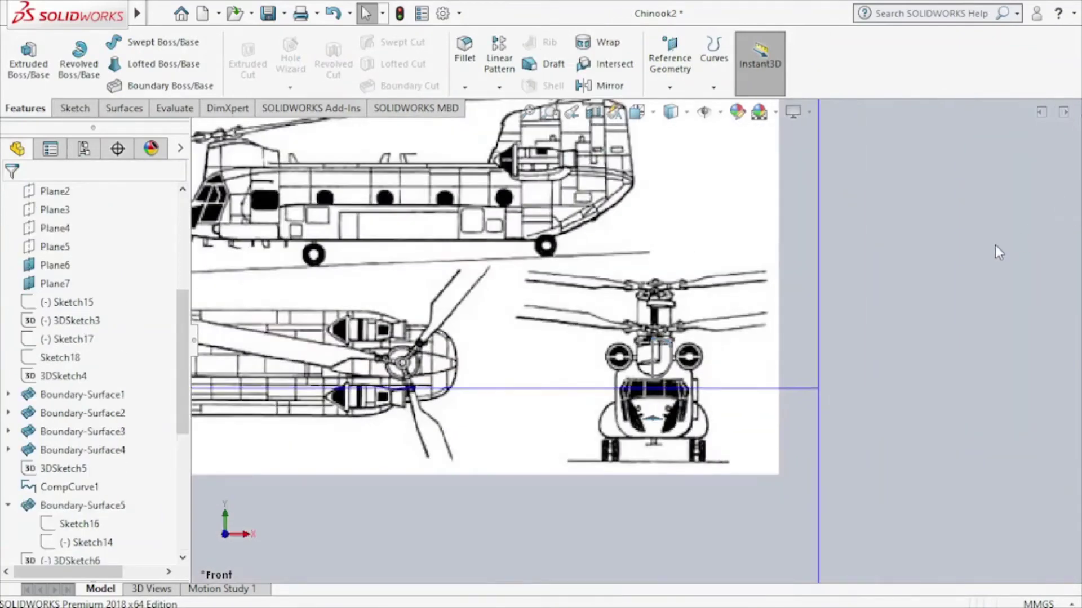
{"action": "key", "text": "ctrl+4"}
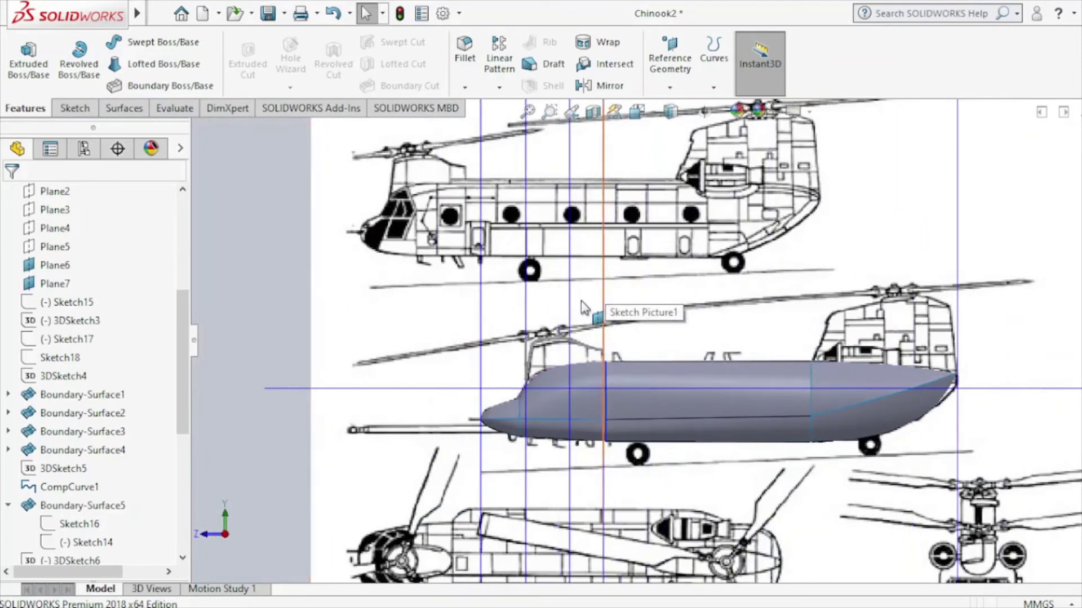
{"action": "left_click", "coordinate": [570, 304]}
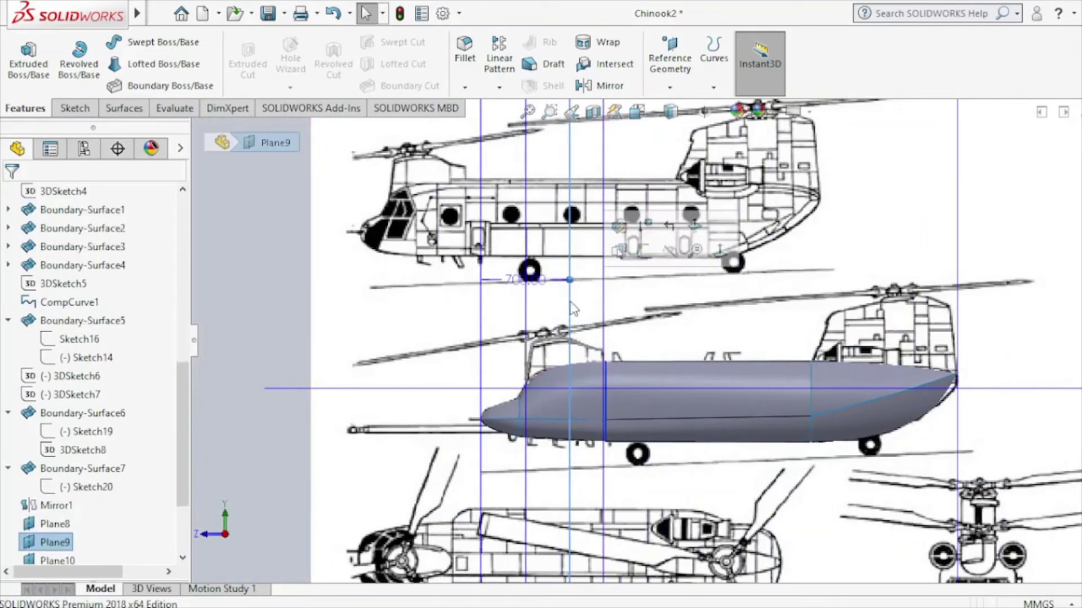
{"action": "left_click", "coordinate": [647, 260]}
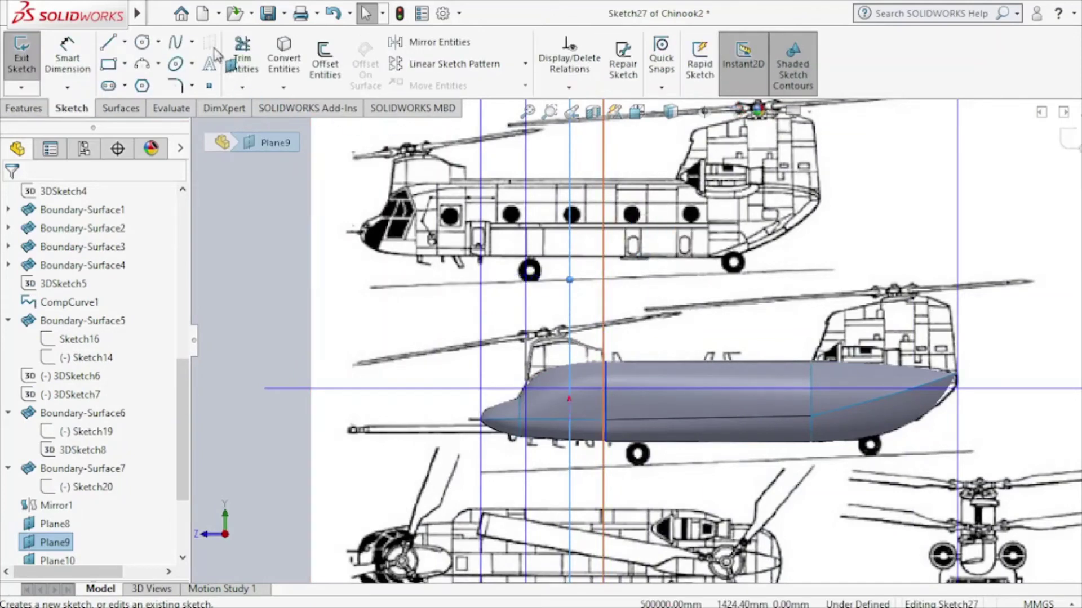
Begin a short spline at the top of the canopy in Sketch27.
{"action": "left_click", "coordinate": [176, 42]}
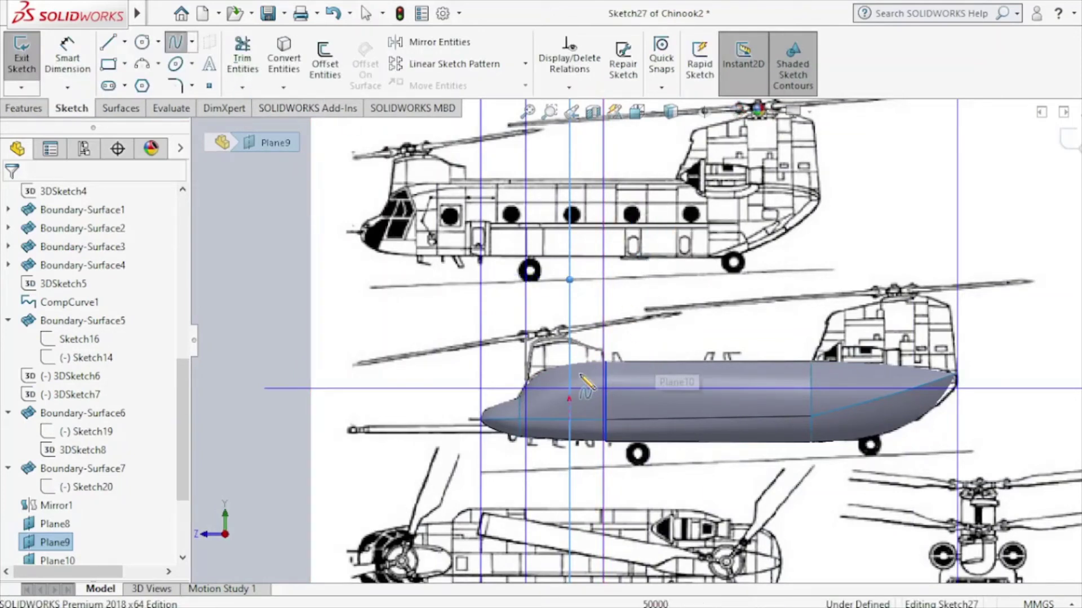
{"action": "key", "text": "ctrl+8"}
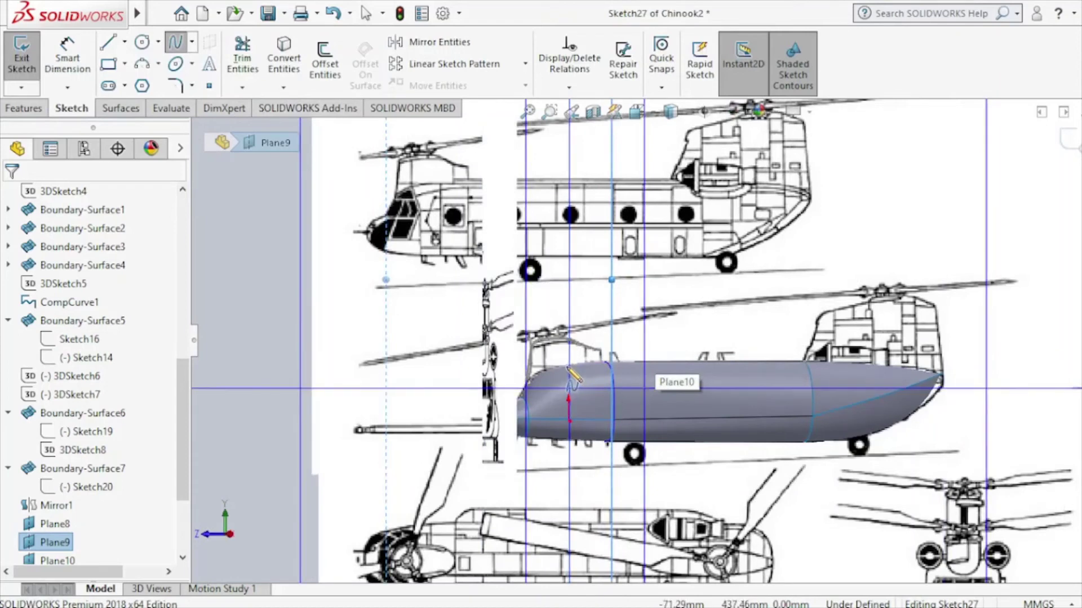
{"action": "left_click", "coordinate": [568, 370]}
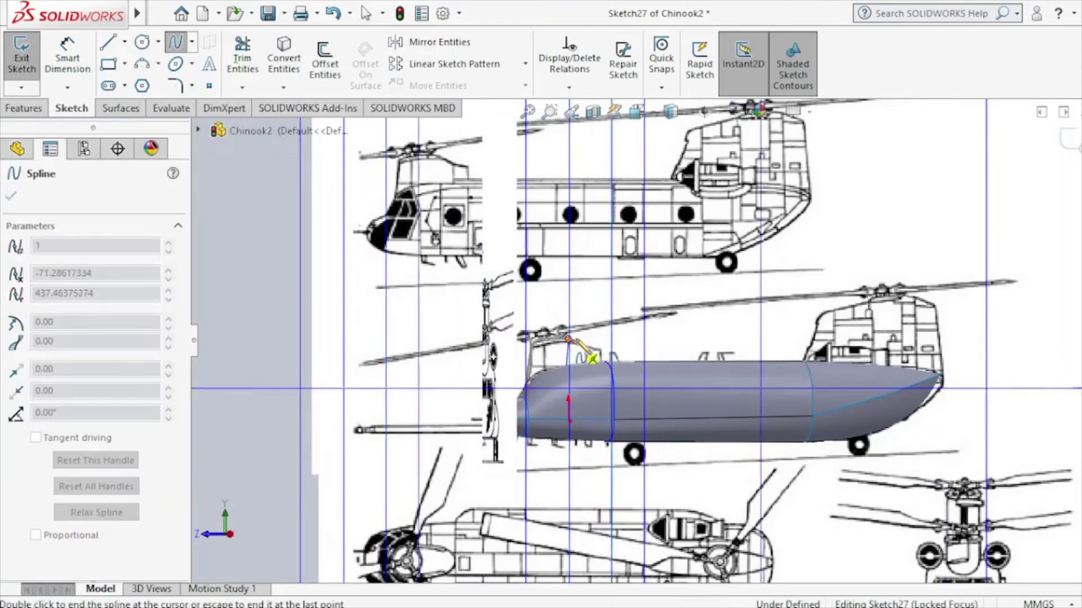
{"action": "key", "text": "Escape"}
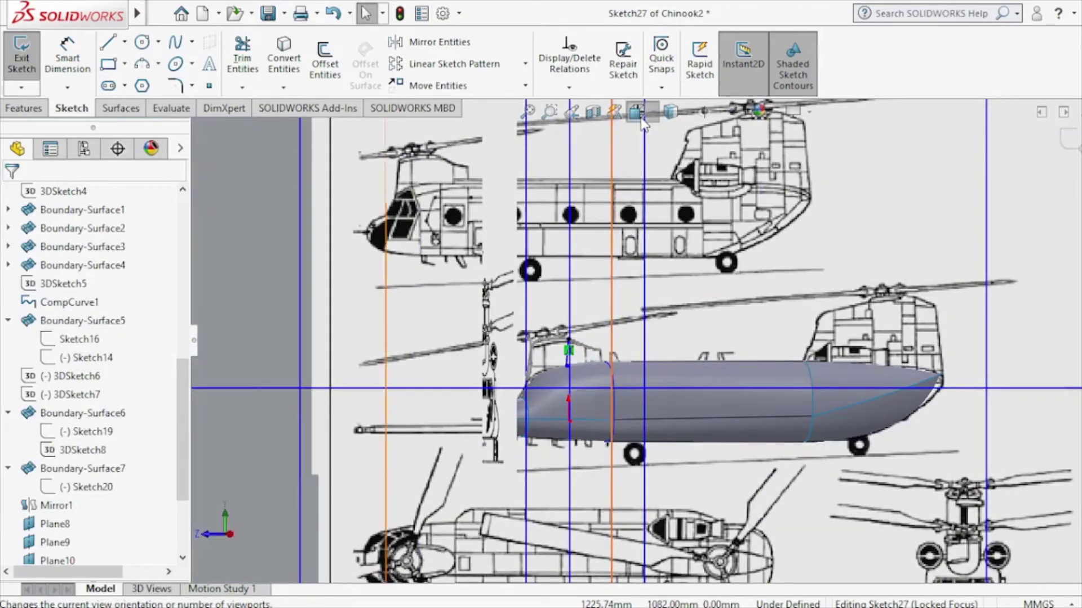
{"action": "left_click", "coordinate": [640, 118]}
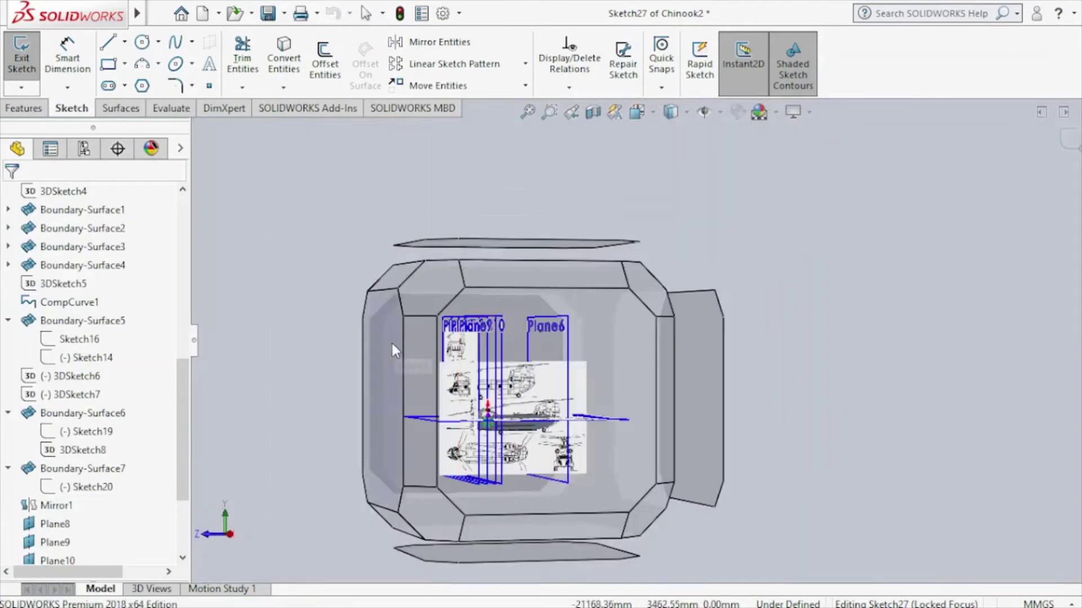
In Front view, slide the spline's lower endpoint along the canopy arc.
{"action": "left_click", "coordinate": [391, 342]}
{"action": "scroll", "coordinate": [800, 383], "scroll_direction": "down", "scroll_amount": 2}
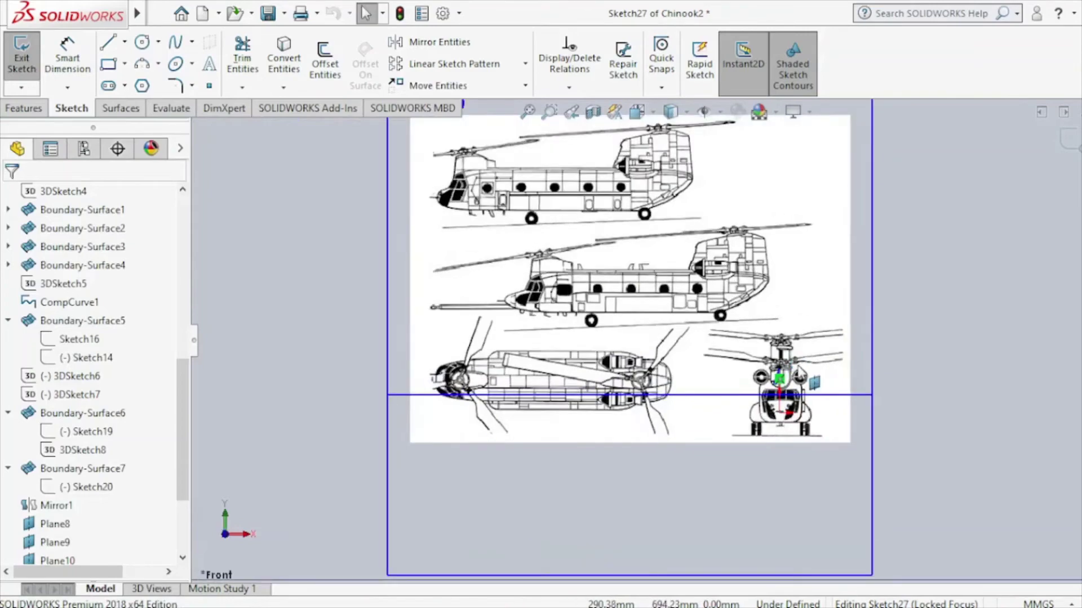
{"action": "scroll", "coordinate": [733, 385], "scroll_direction": "down", "scroll_amount": 4}
{"action": "scroll", "coordinate": [733, 385], "scroll_direction": "down", "scroll_amount": 2}
{"action": "scroll", "coordinate": [733, 385], "scroll_direction": "down", "scroll_amount": 1}
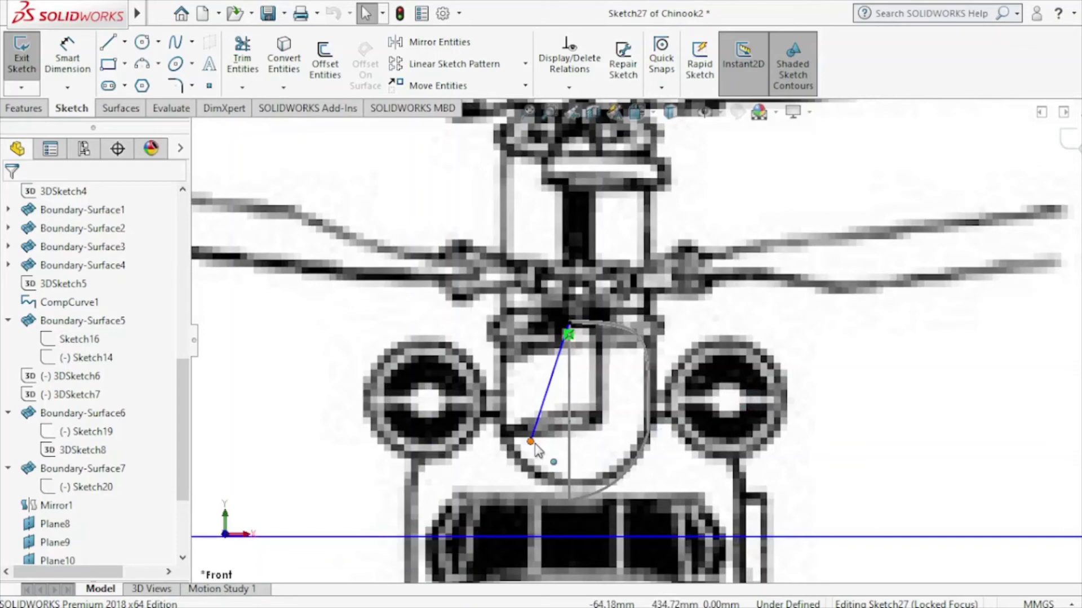
{"action": "left_click_drag", "start_coordinate": [531, 442], "coordinate": [648, 434]}
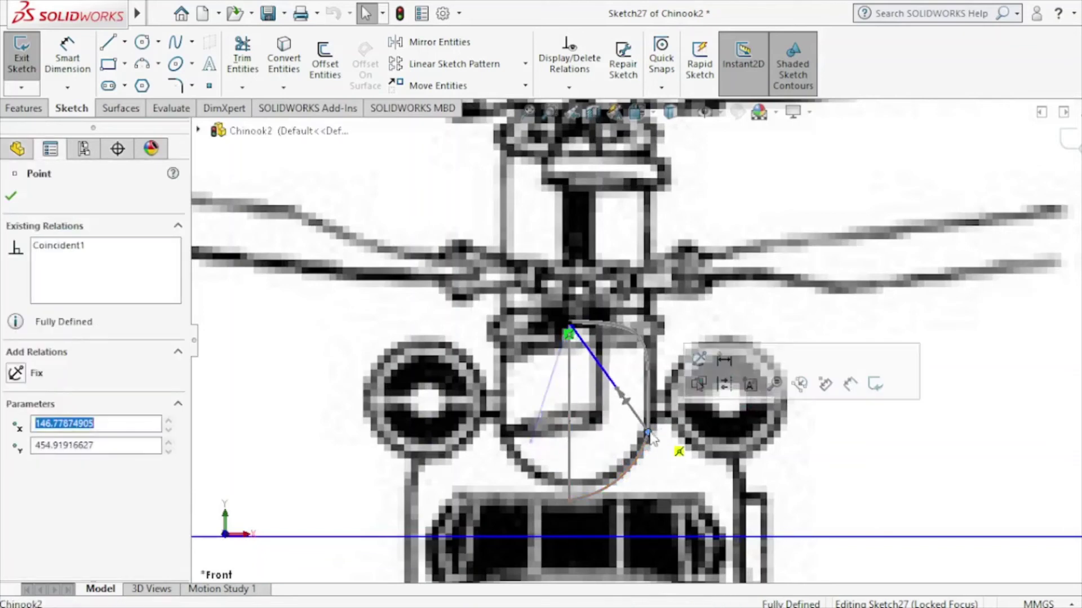
Delete the upper endpoint's Coincident0 relation and drag it down the vertical construction line.
{"action": "left_click", "coordinate": [569, 324]}
{"action": "right_click", "coordinate": [61, 258]}
{"action": "left_click", "coordinate": [98, 273]}
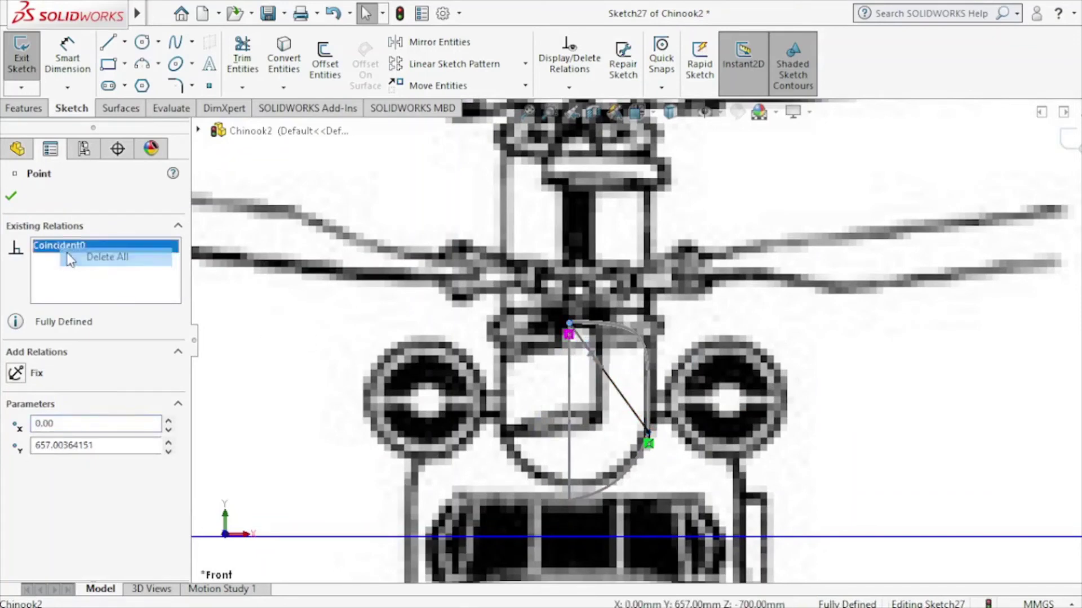
{"action": "left_click", "coordinate": [11, 196]}
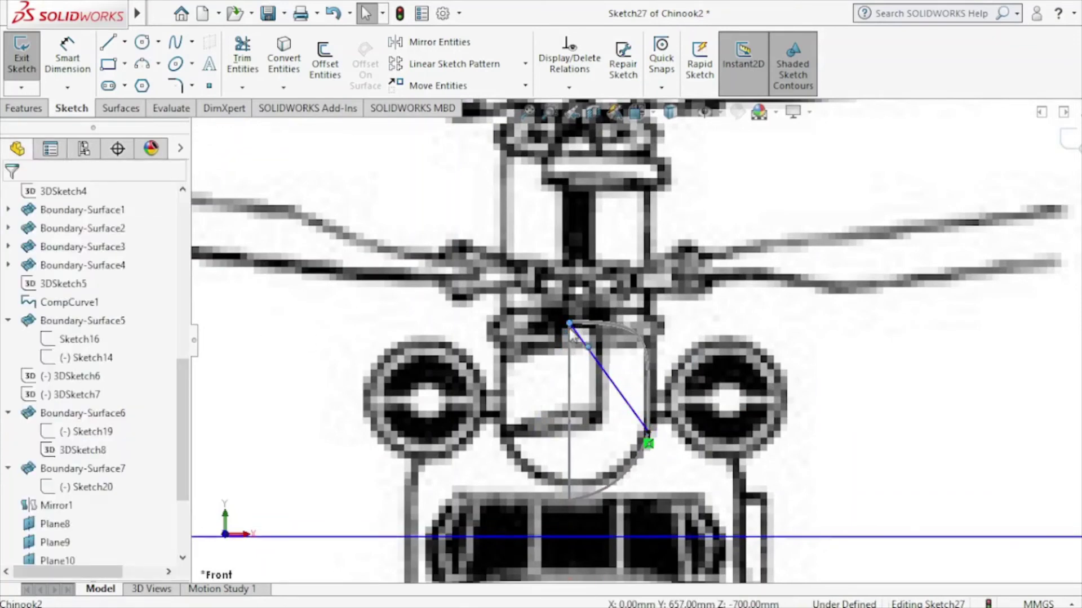
{"action": "mouse_move", "coordinate": [569, 326]}
{"action": "left_mouse_down"}
{"action": "mouse_move", "coordinate": [568, 433]}
{"action": "mouse_move", "coordinate": [569, 422]}
{"action": "left_mouse_up"}
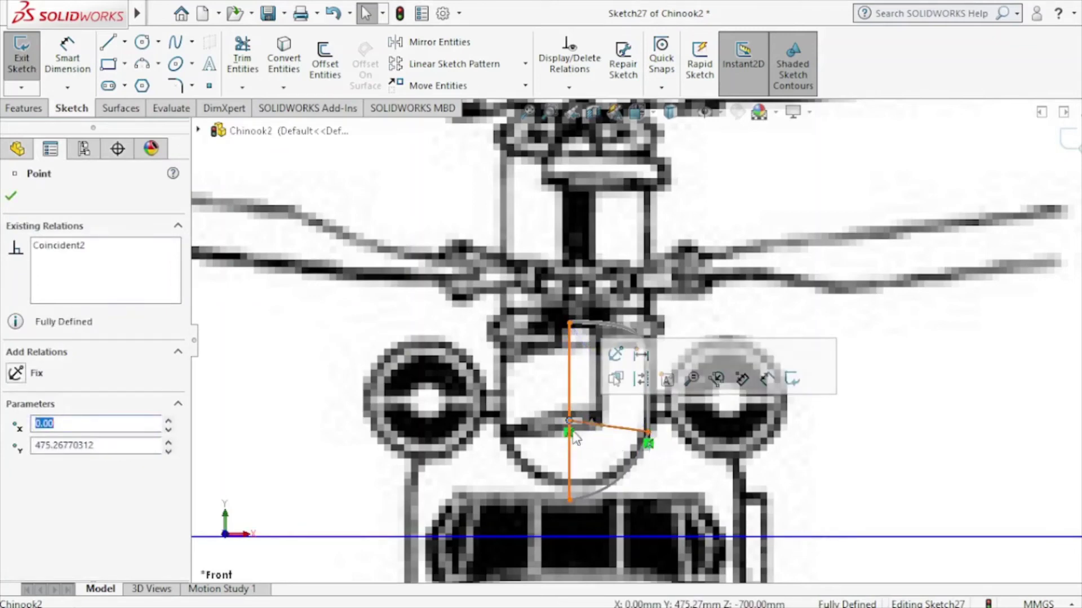
{"action": "left_click", "coordinate": [566, 445]}
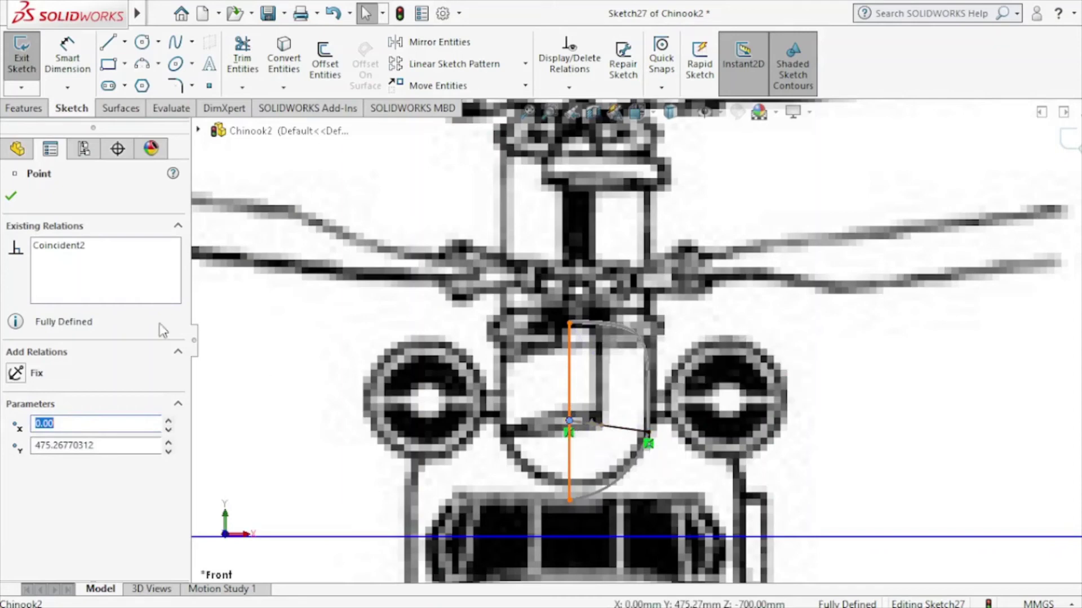
Delete Coincident2, reattach the point lower on the vertical line, and exit Sketch27.
{"action": "right_click", "coordinate": [94, 254]}
{"action": "left_click", "coordinate": [138, 258]}
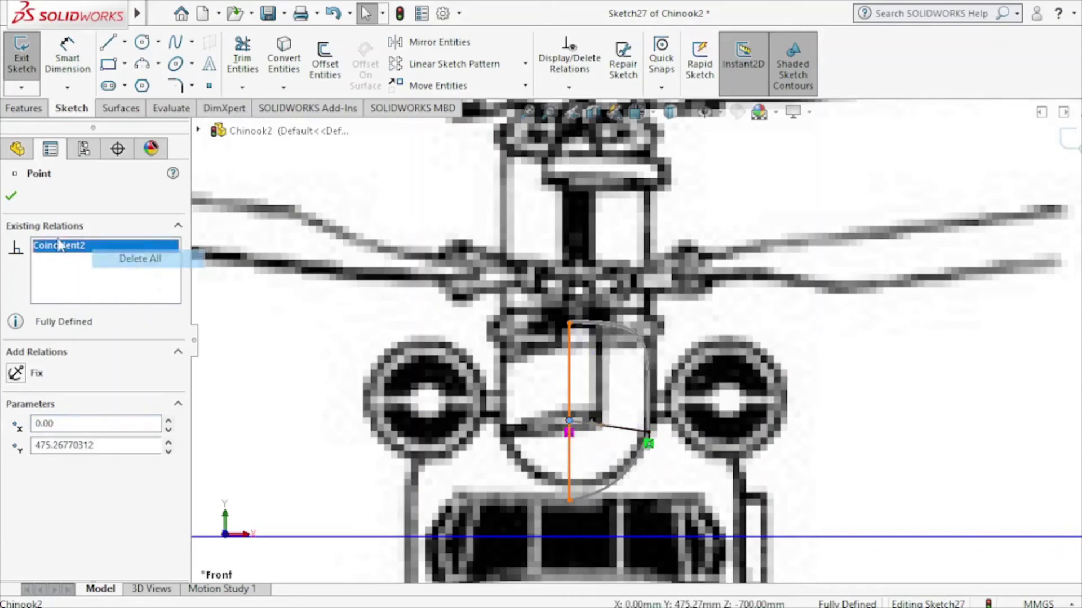
{"action": "left_click", "coordinate": [10, 197]}
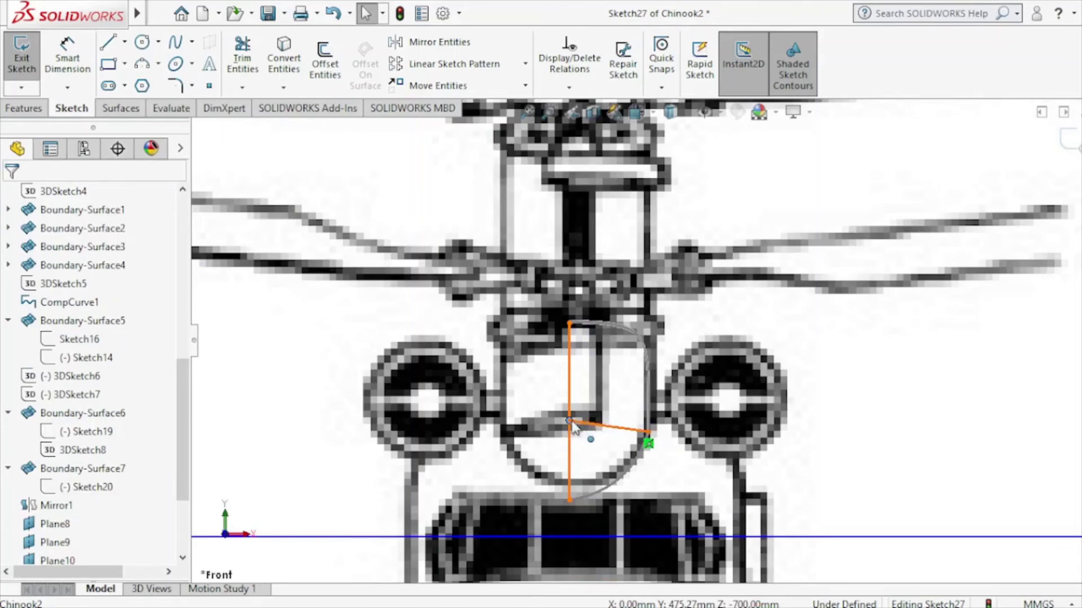
{"action": "left_click_drag", "start_coordinate": [570, 422], "coordinate": [572, 436]}
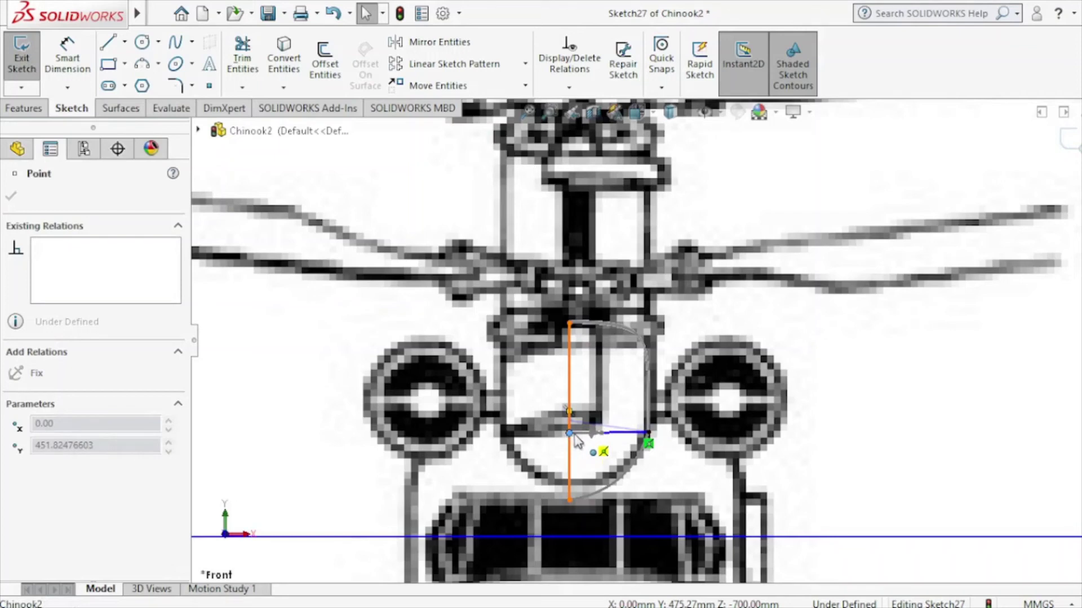
{"action": "left_click_drag", "start_coordinate": [577, 439], "coordinate": [578, 440]}
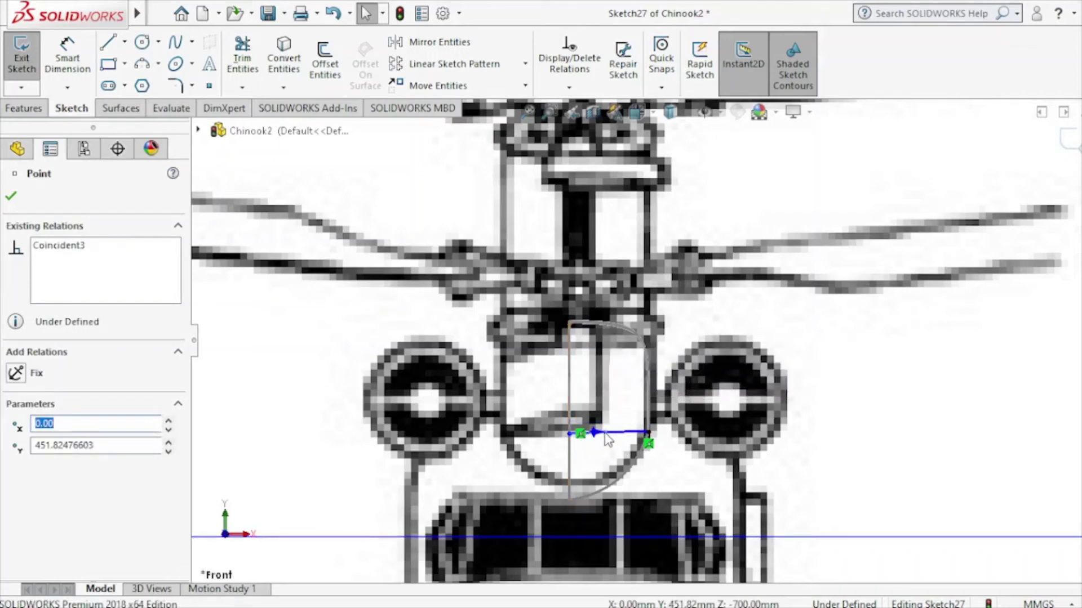
{"action": "left_click", "coordinate": [620, 433]}
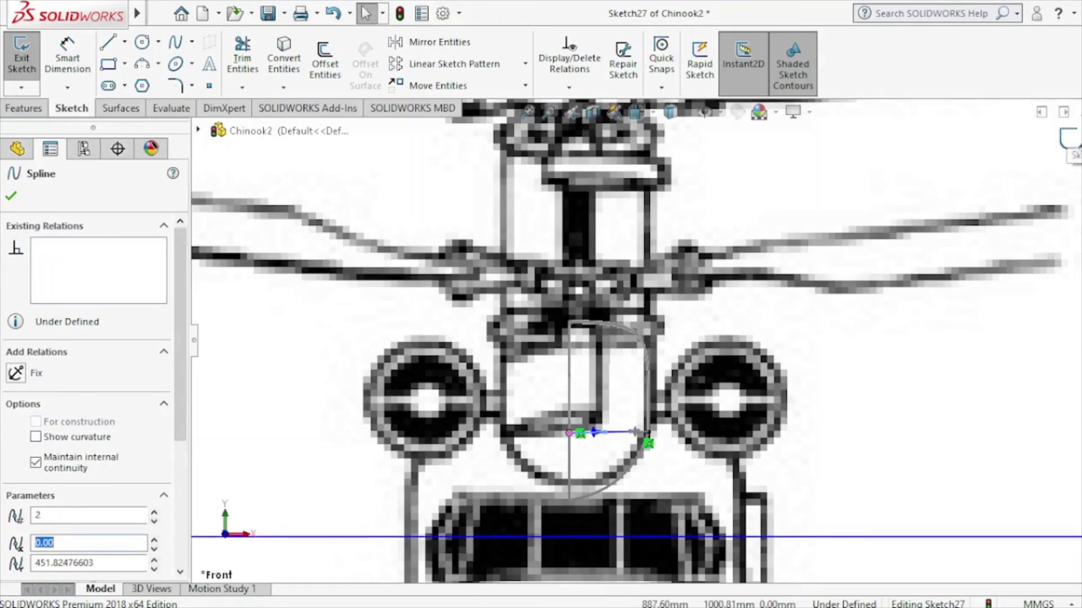
{"action": "left_click", "coordinate": [1077, 141]}
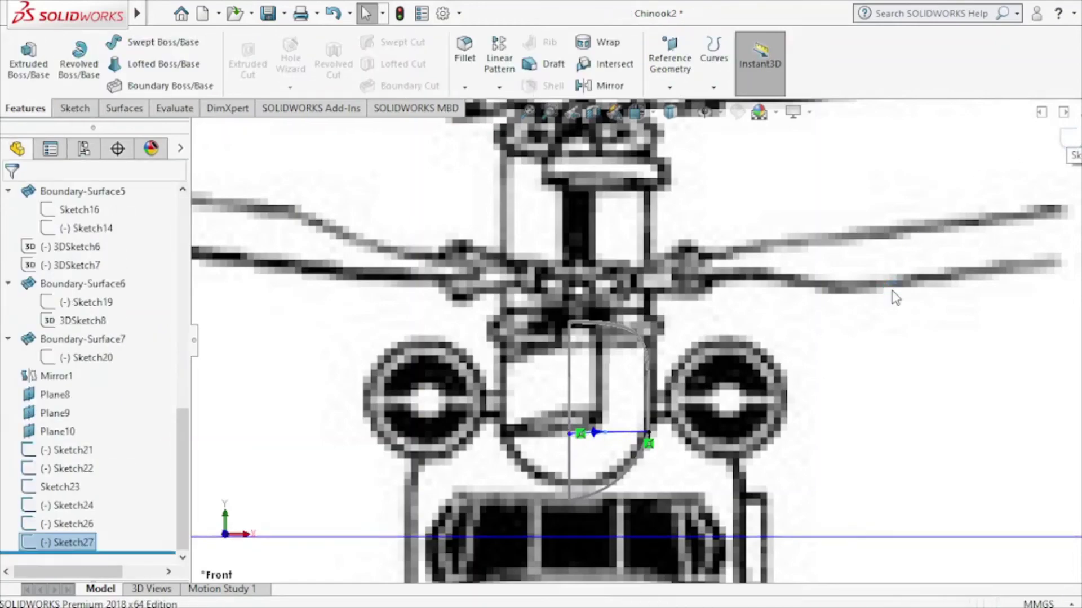
Start a new sketch on Plane10 from the fuselage side view.
{"action": "key", "text": "f"}
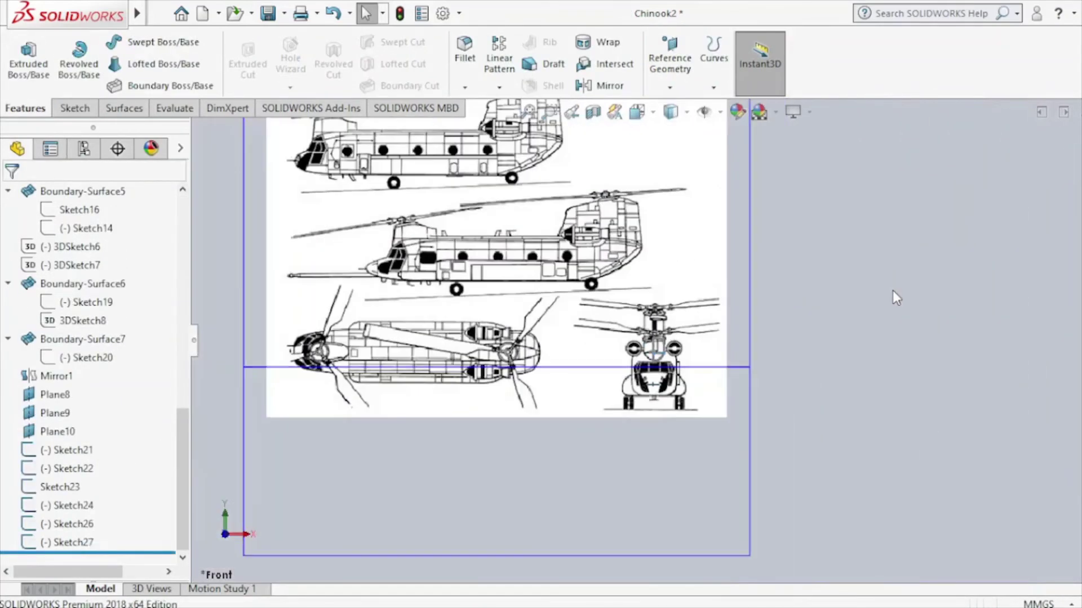
{"action": "key", "text": "ctrl+4"}
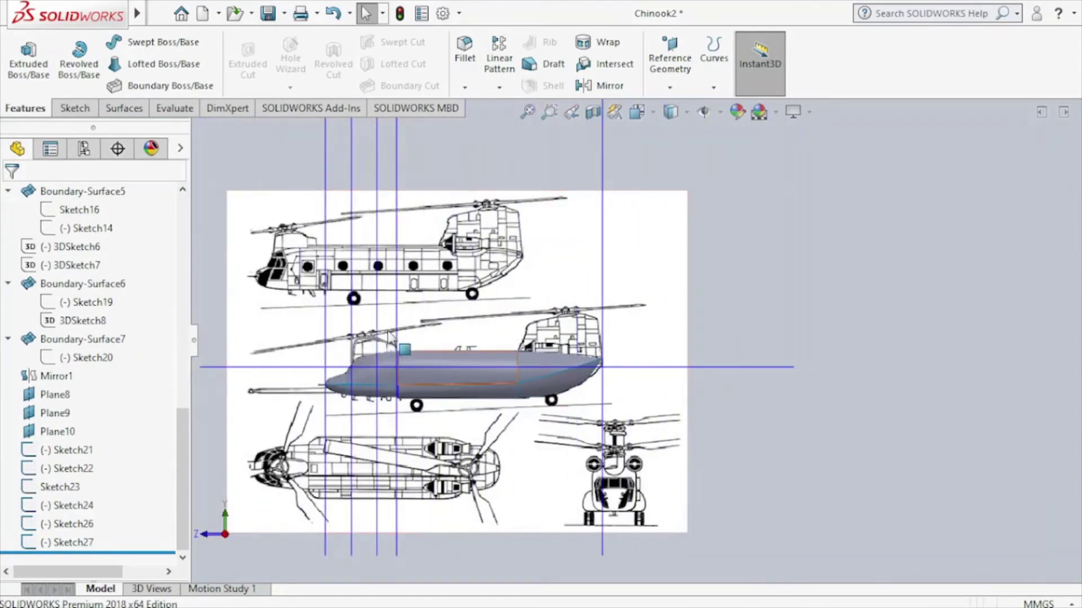
{"action": "left_click", "coordinate": [397, 333]}
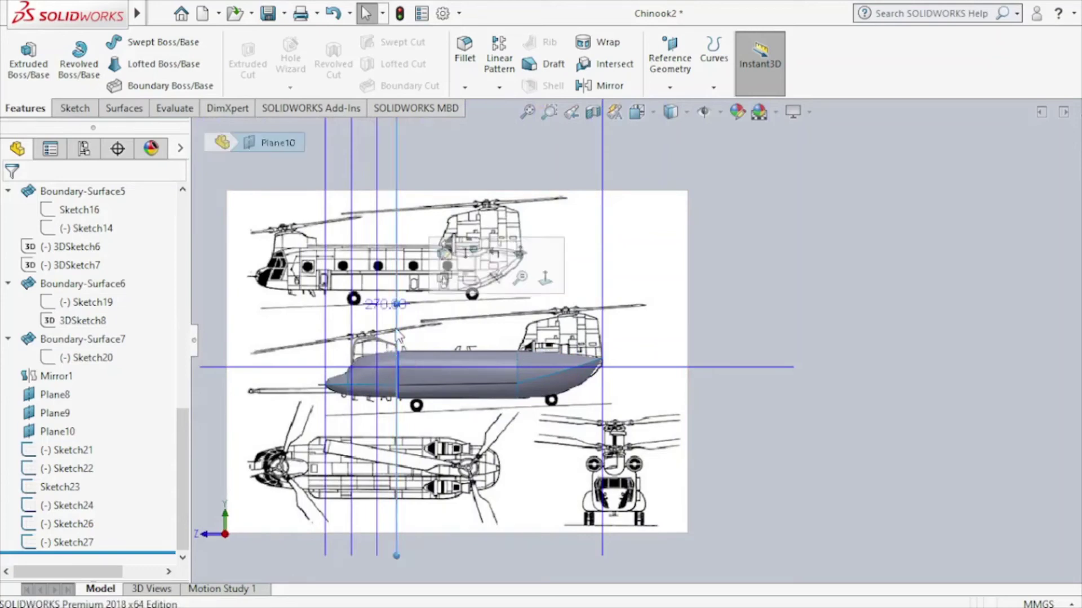
{"action": "left_click", "coordinate": [470, 285]}
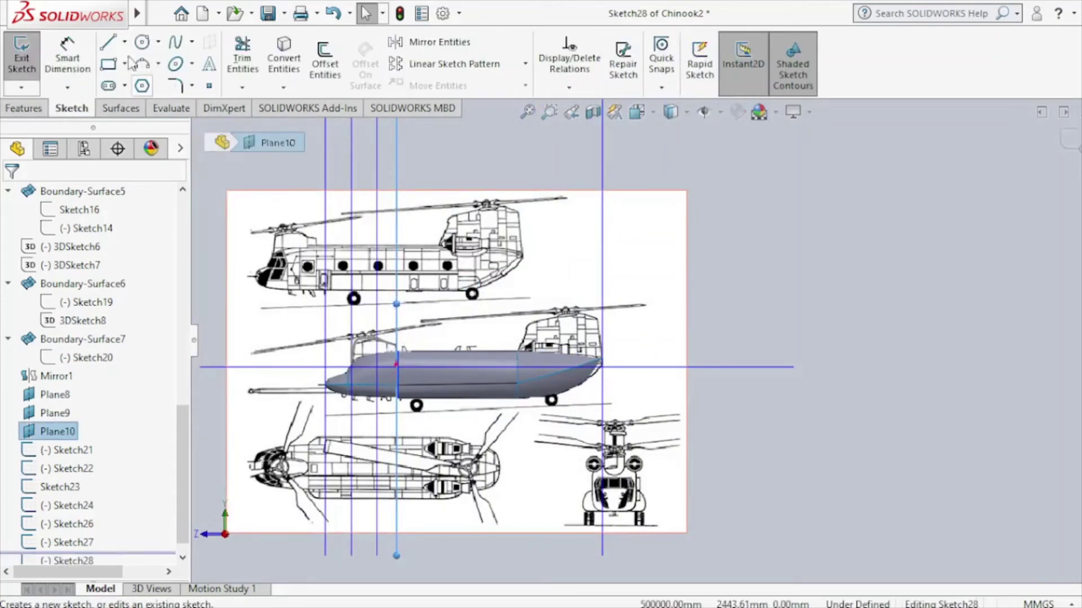
Place a short spline point on the fuselage top edge near the cockpit.
{"action": "left_click", "coordinate": [175, 42]}
{"action": "scroll", "coordinate": [434, 324], "scroll_direction": "down", "scroll_amount": 3}
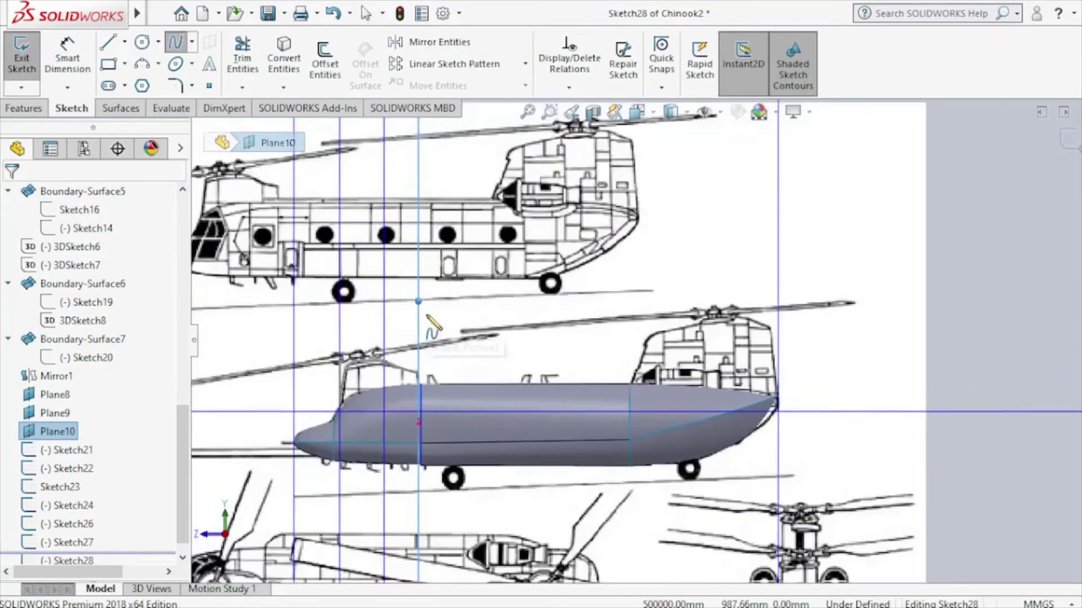
{"action": "scroll", "coordinate": [459, 375], "scroll_direction": "down", "scroll_amount": 3}
{"action": "scroll", "coordinate": [485, 417], "scroll_direction": "down", "scroll_amount": 2}
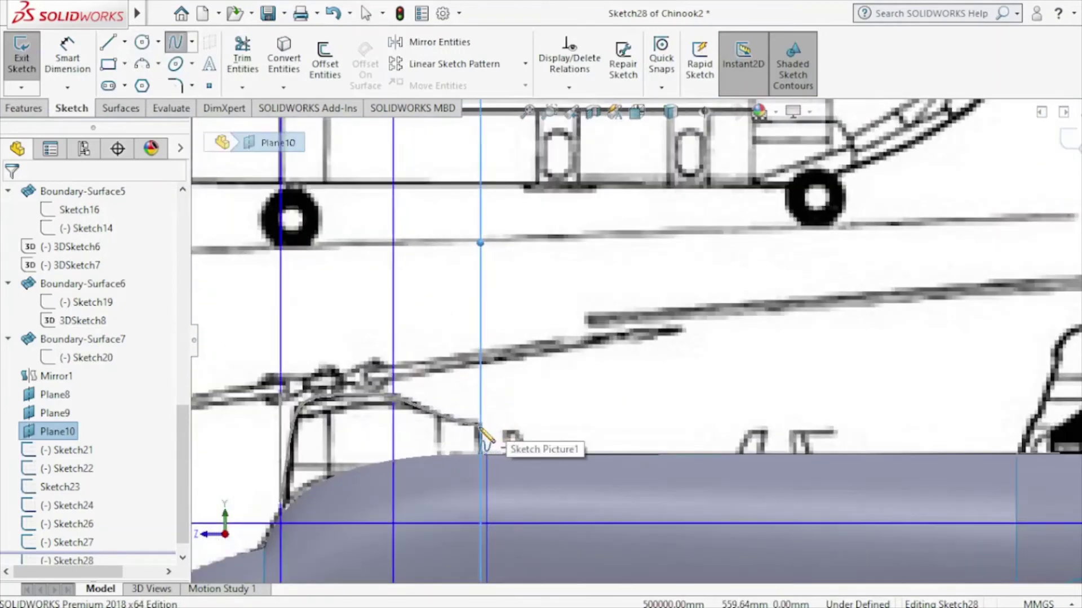
{"action": "middle_click_drag", "start_coordinate": [486, 430], "coordinate": [677, 429], "text": "ctrl"}
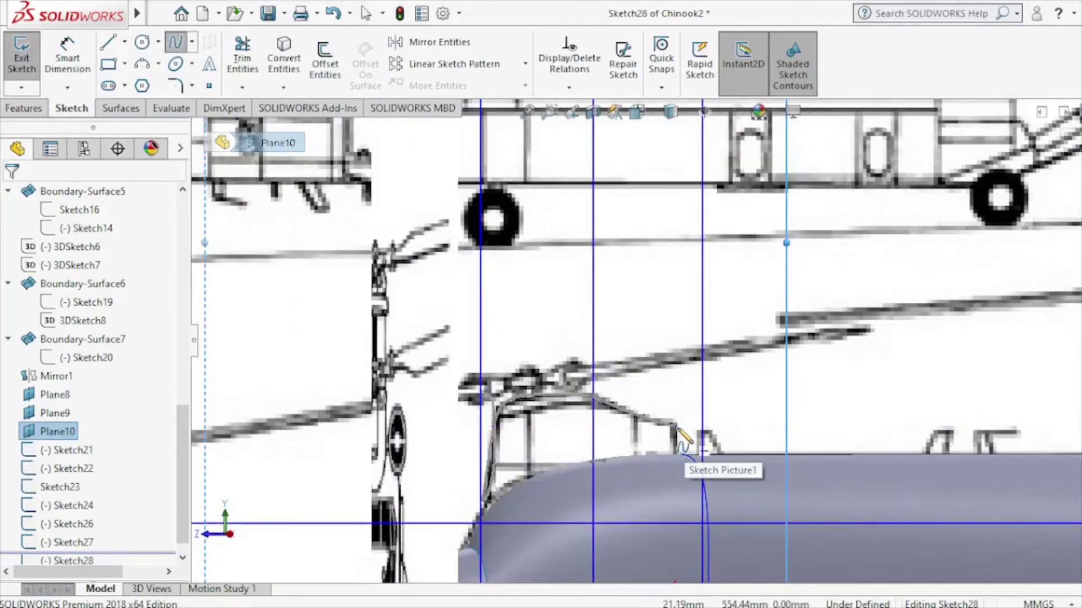
{"action": "left_click", "coordinate": [676, 454]}
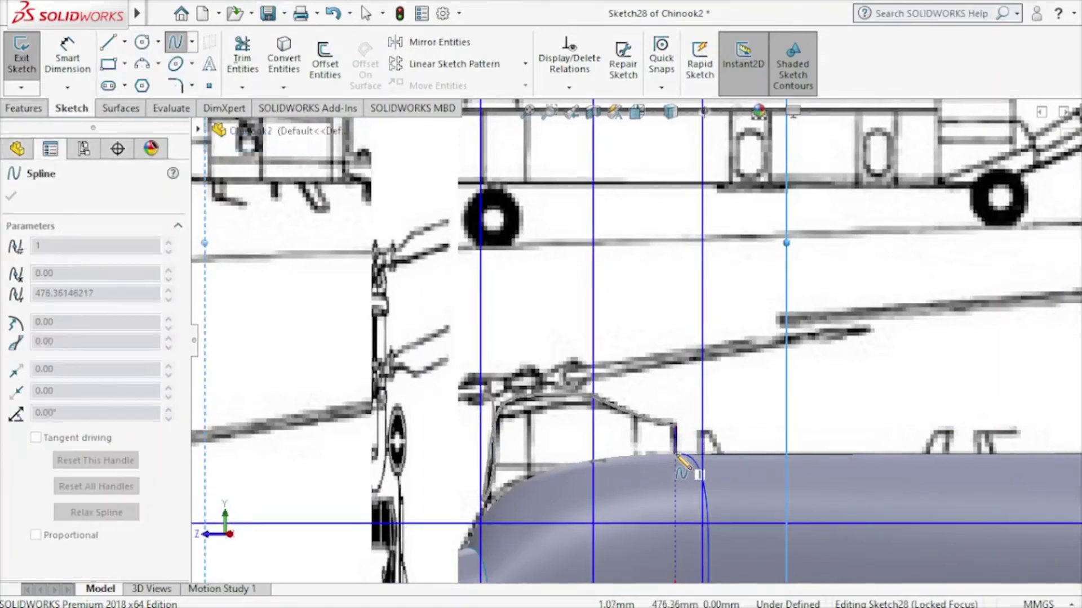
{"action": "key", "text": "Escape"}
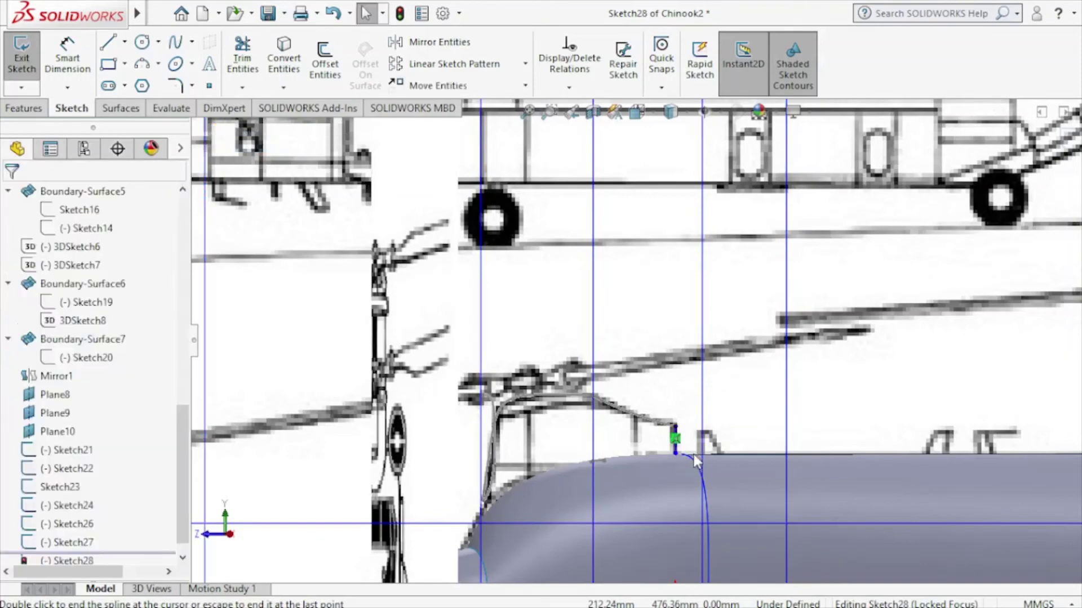
{"action": "middle_click_drag", "start_coordinate": [694, 454], "coordinate": [845, 394]}
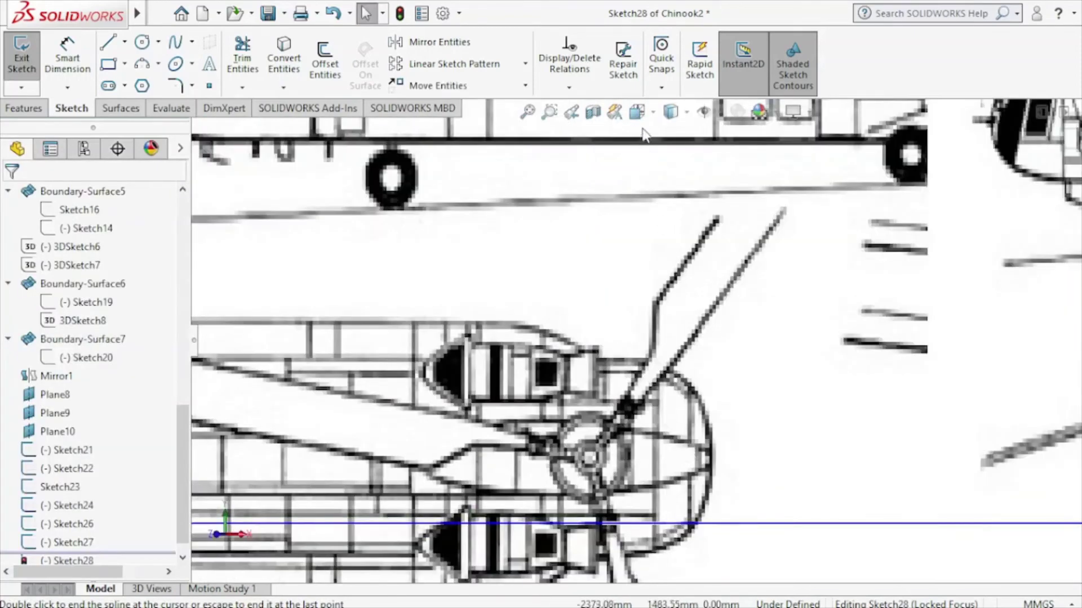
{"action": "left_click", "coordinate": [638, 112]}
Bow the Plane10 spline rightward in Front view, level its upper tangent, and exit Sketch28.
{"action": "left_click", "coordinate": [507, 360]}
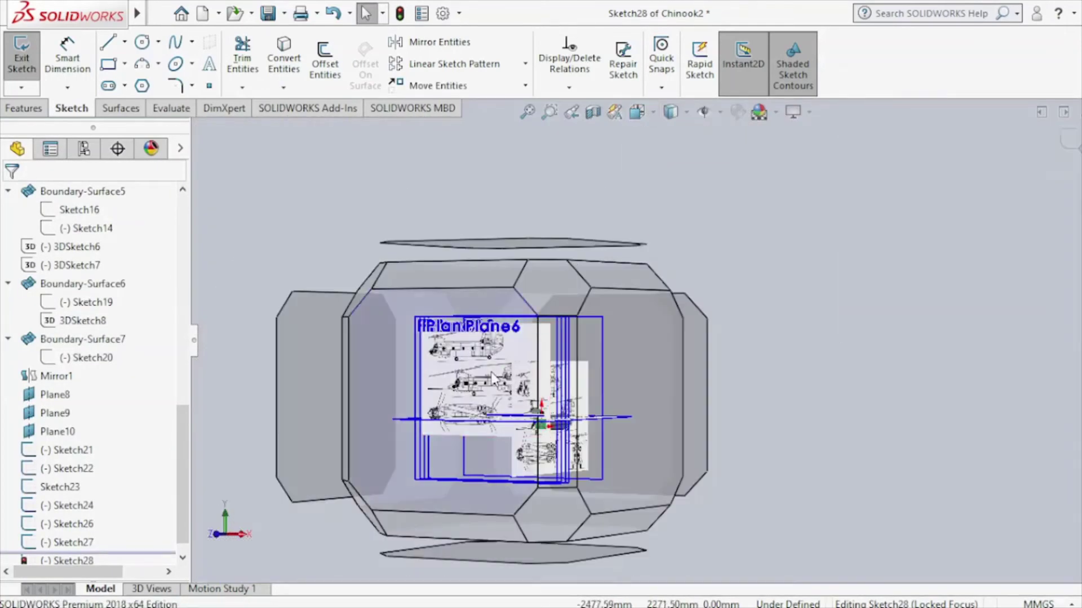
{"action": "scroll", "coordinate": [787, 388], "scroll_direction": "down", "scroll_amount": 3}
{"action": "scroll", "coordinate": [787, 389], "scroll_direction": "down", "scroll_amount": 3}
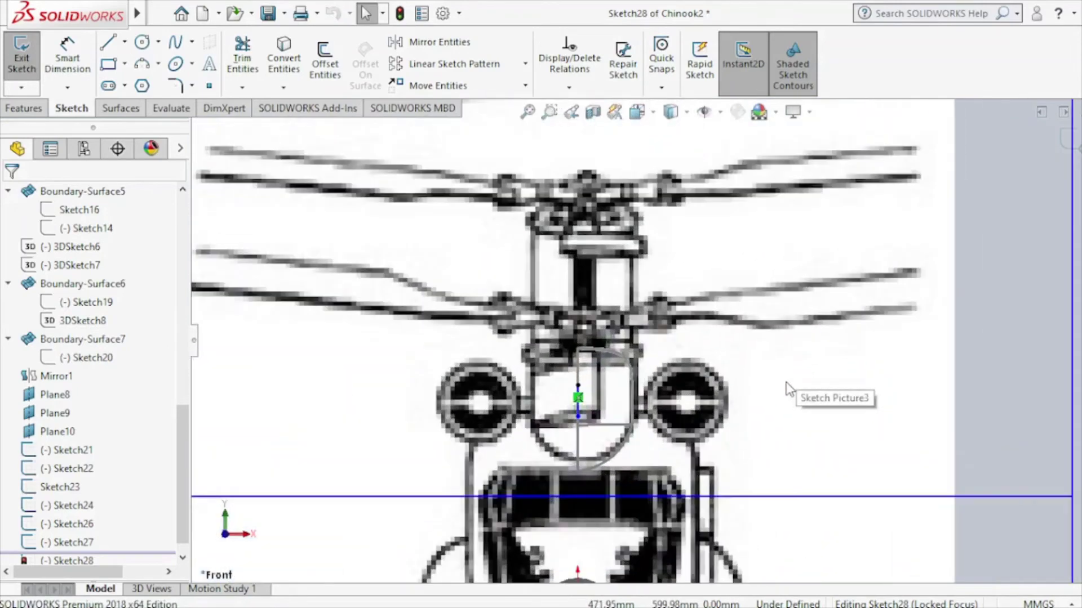
{"action": "scroll", "coordinate": [689, 407], "scroll_direction": "down", "scroll_amount": 2}
{"action": "scroll", "coordinate": [689, 406], "scroll_direction": "down", "scroll_amount": 4}
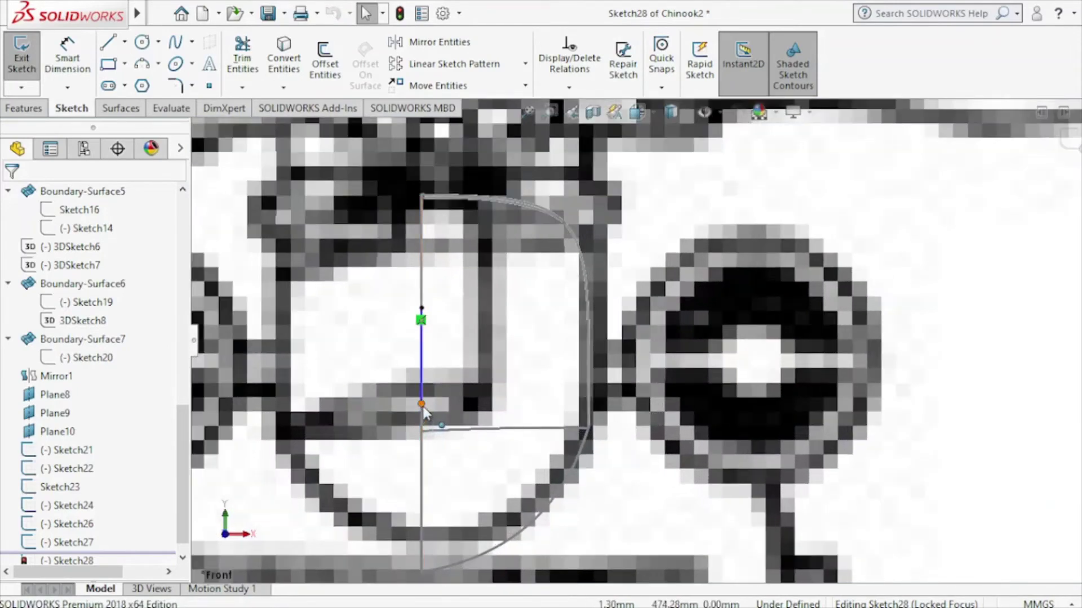
{"action": "left_click", "coordinate": [427, 371]}
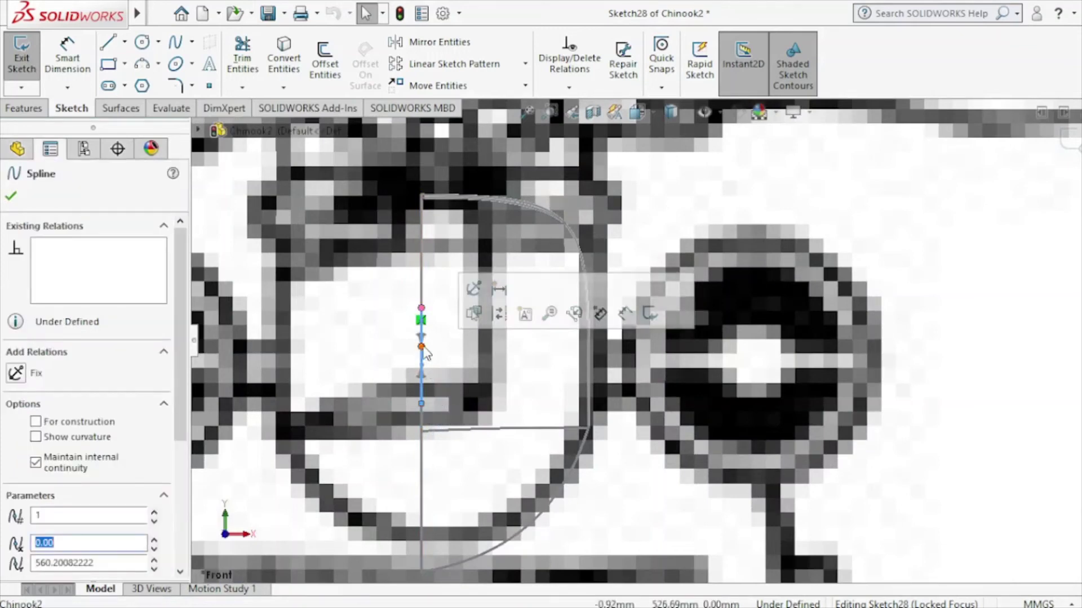
{"action": "mouse_move", "coordinate": [424, 350]}
{"action": "left_mouse_down"}
{"action": "mouse_move", "coordinate": [468, 344]}
{"action": "mouse_move", "coordinate": [502, 366]}
{"action": "mouse_move", "coordinate": [500, 408]}
{"action": "left_mouse_up"}
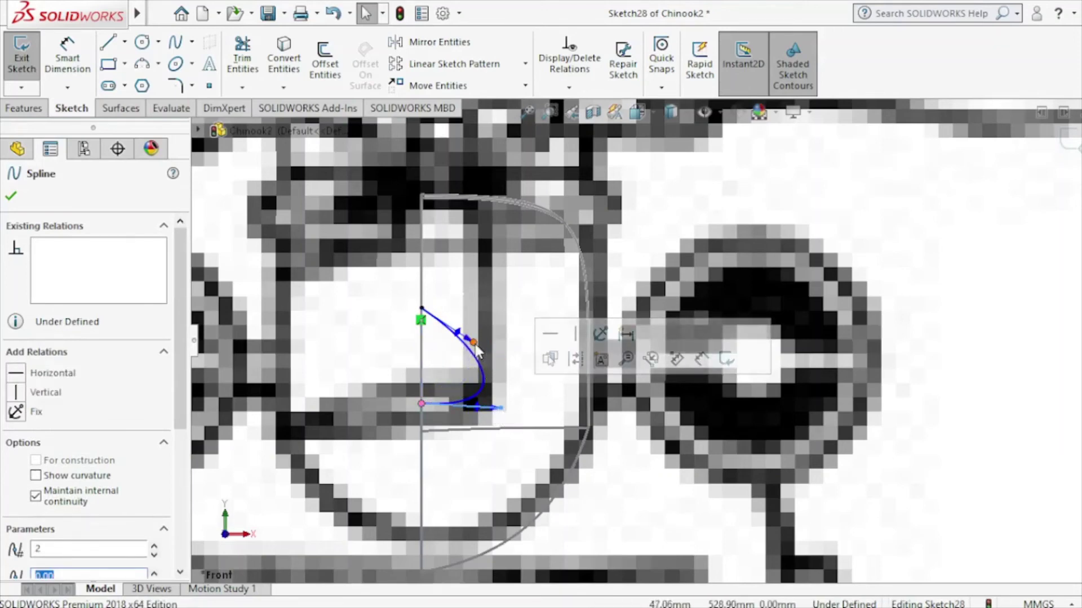
{"action": "mouse_move", "coordinate": [468, 292]}
{"action": "left_mouse_down"}
{"action": "mouse_move", "coordinate": [480, 312]}
{"action": "mouse_move", "coordinate": [480, 301]}
{"action": "mouse_move", "coordinate": [461, 302]}
{"action": "mouse_move", "coordinate": [479, 299]}
{"action": "left_mouse_up"}
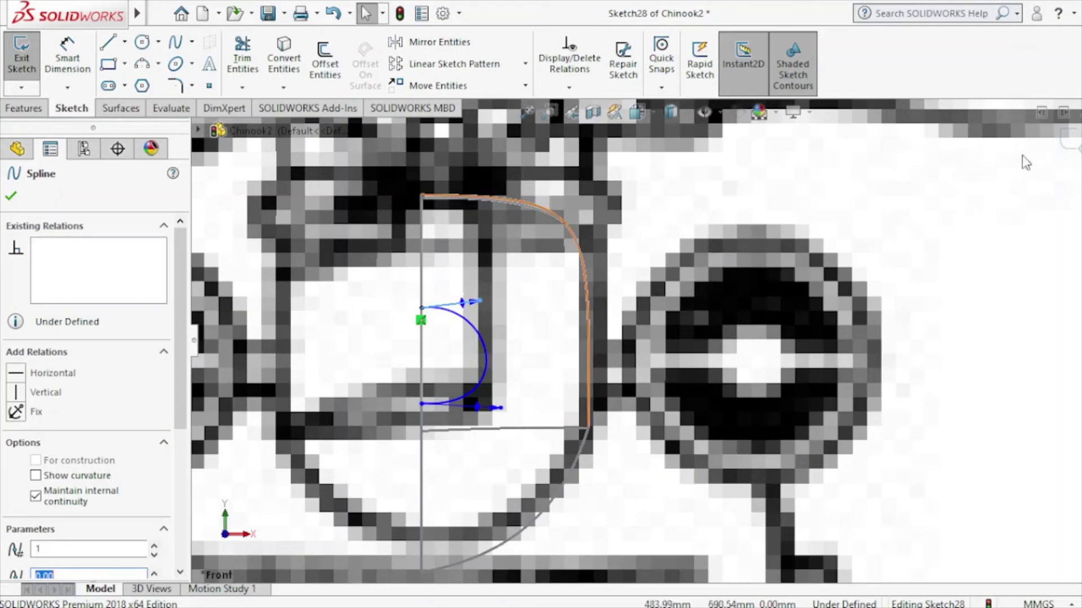
{"action": "left_click", "coordinate": [1071, 147]}
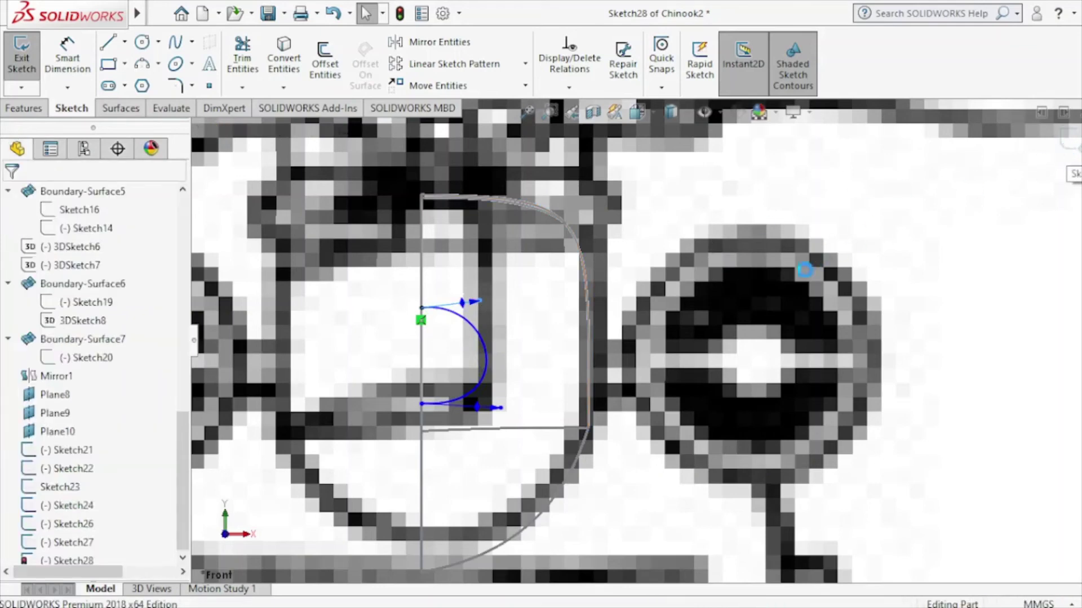
Suppress the Ref folder to hide the reference blueprint pictures.
{"action": "key", "text": "z"}
{"action": "key", "text": "z"}
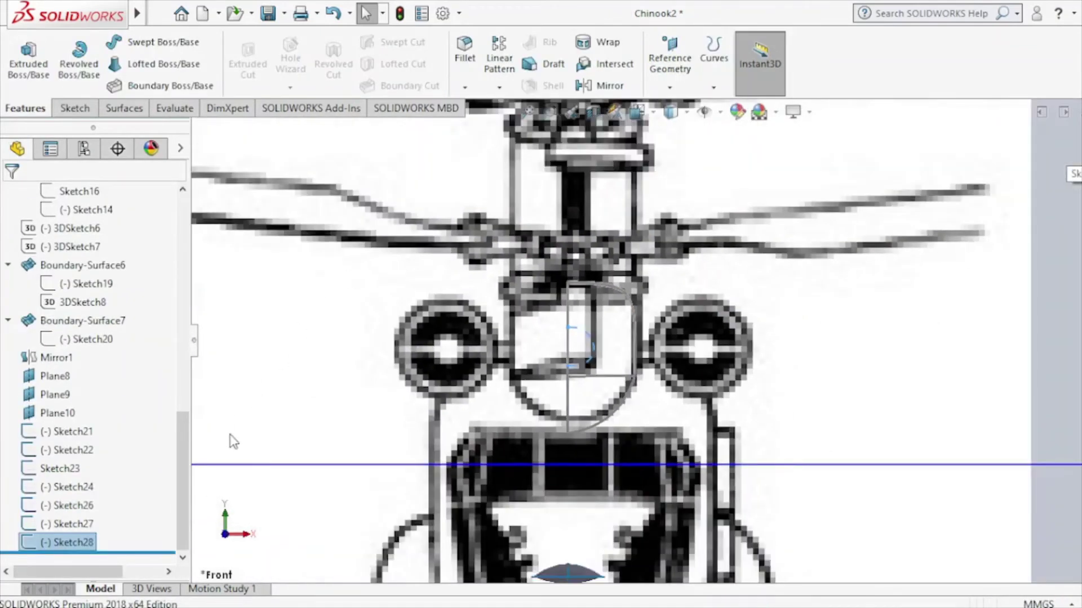
{"action": "left_click_drag", "start_coordinate": [187, 434], "coordinate": [186, 214]}
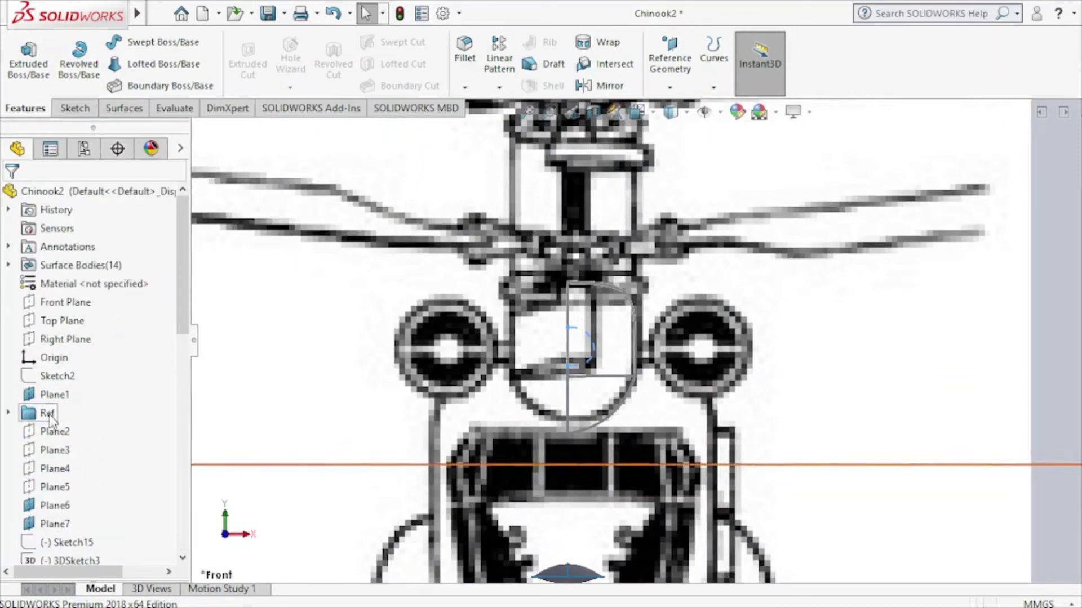
{"action": "right_click", "coordinate": [49, 416]}
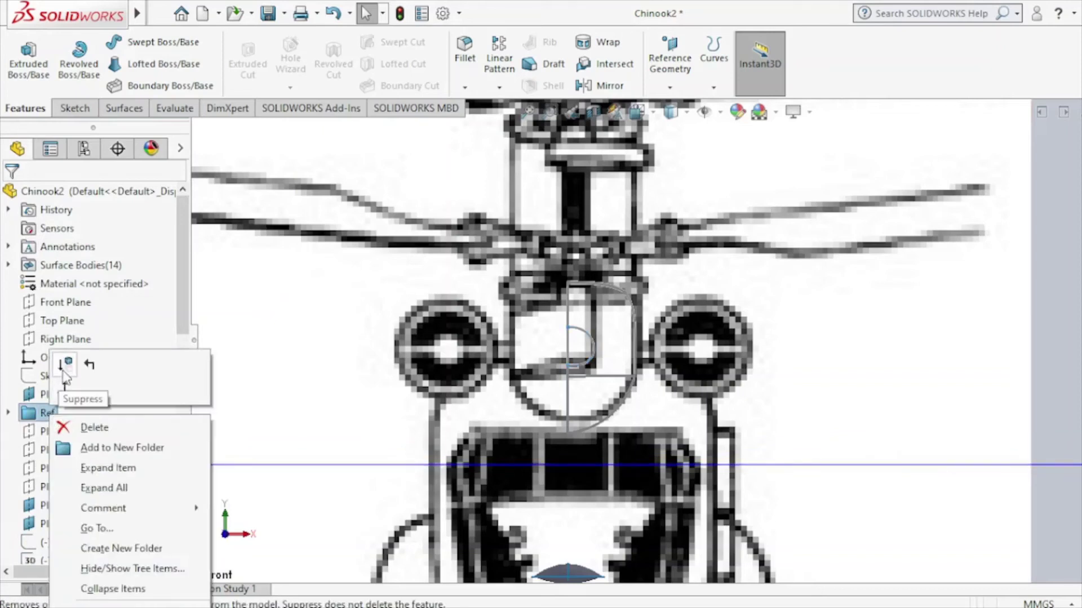
{"action": "left_click", "coordinate": [67, 357]}
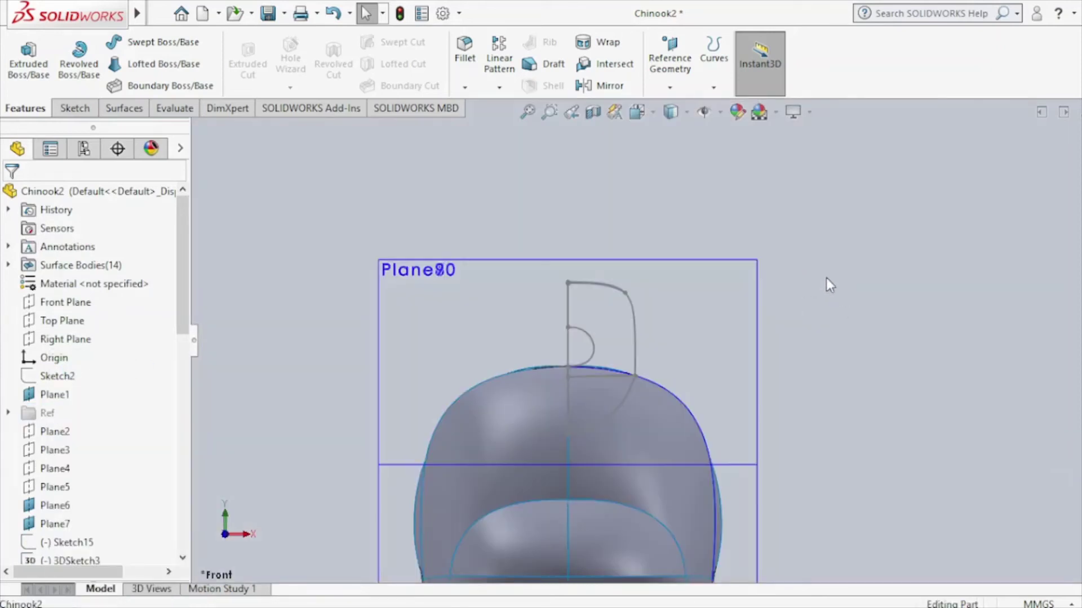
Select Plane6 and inspect the fuselage curves from side, isometric and right views.
{"action": "left_click", "coordinate": [826, 278]}
{"action": "key", "text": "ctrl+4"}
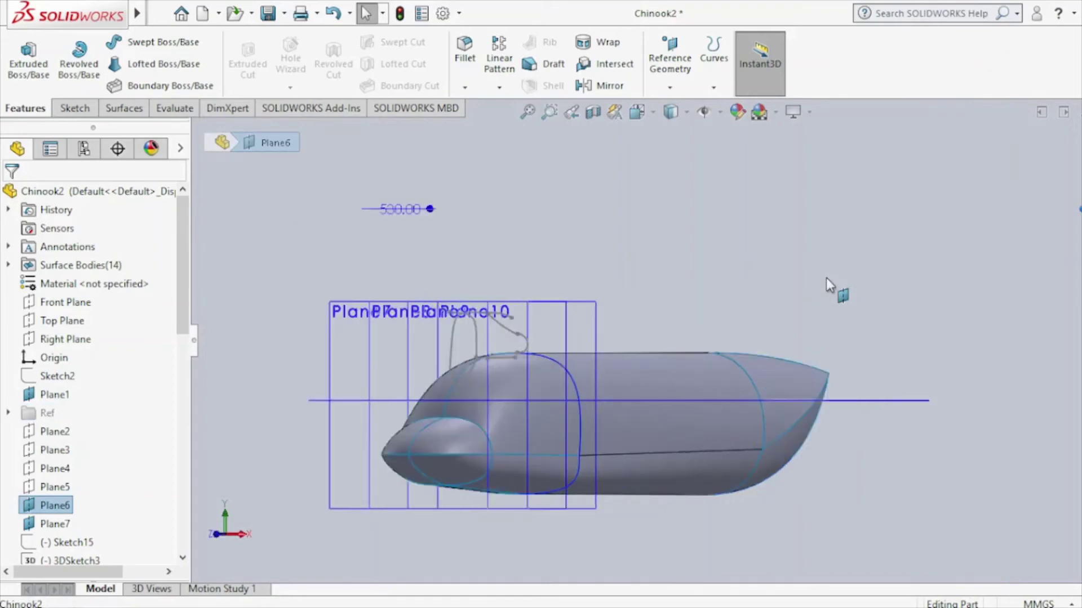
{"action": "key", "text": "ctrl+7"}
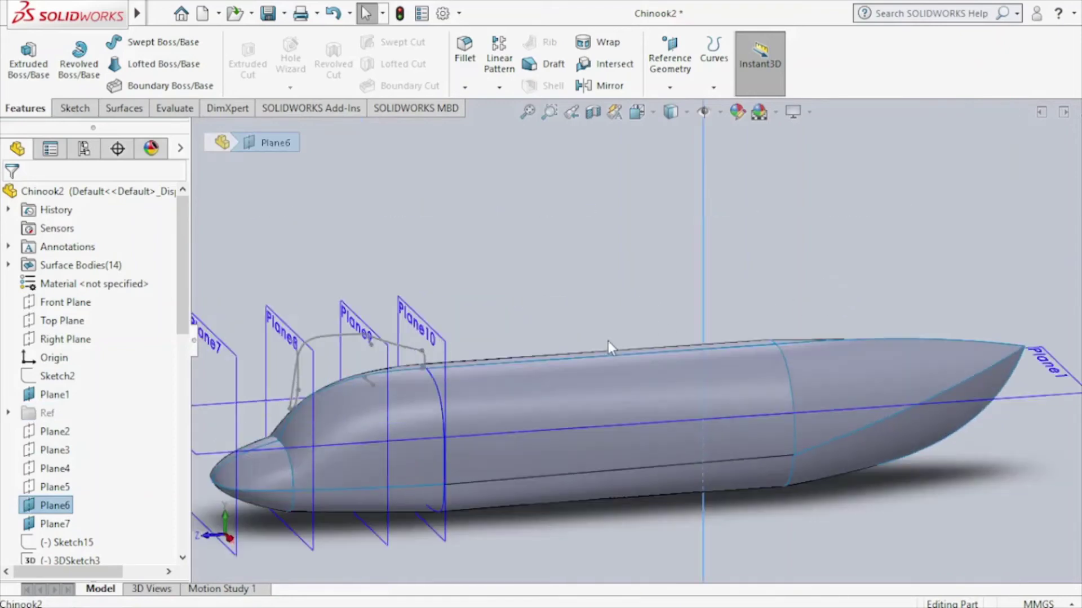
{"action": "key", "text": "ctrl+4"}
{"action": "key", "text": "Left"}
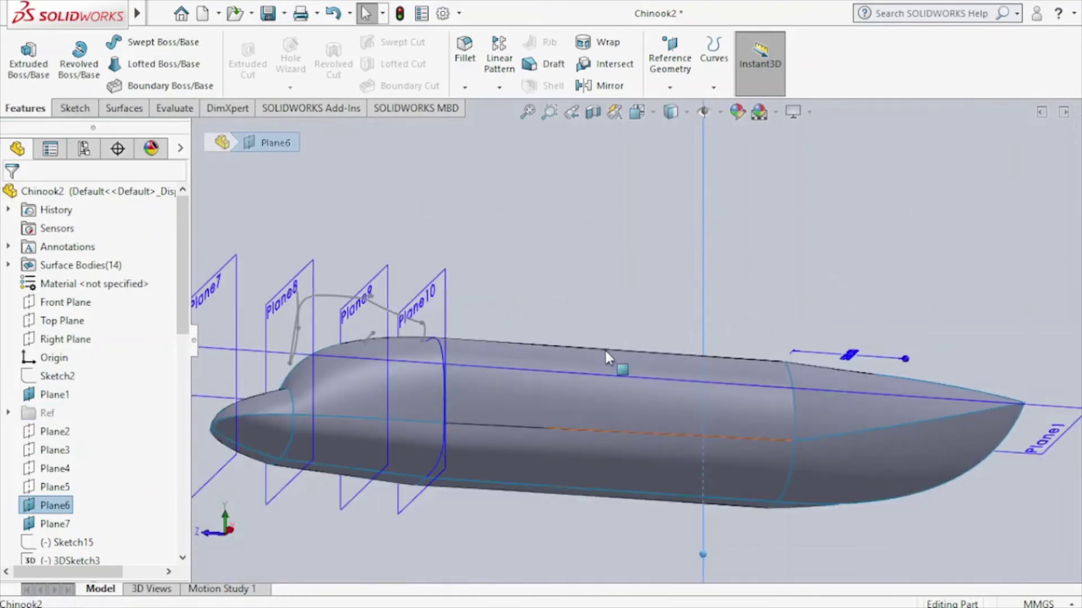
{"action": "left_click", "coordinate": [639, 113]}
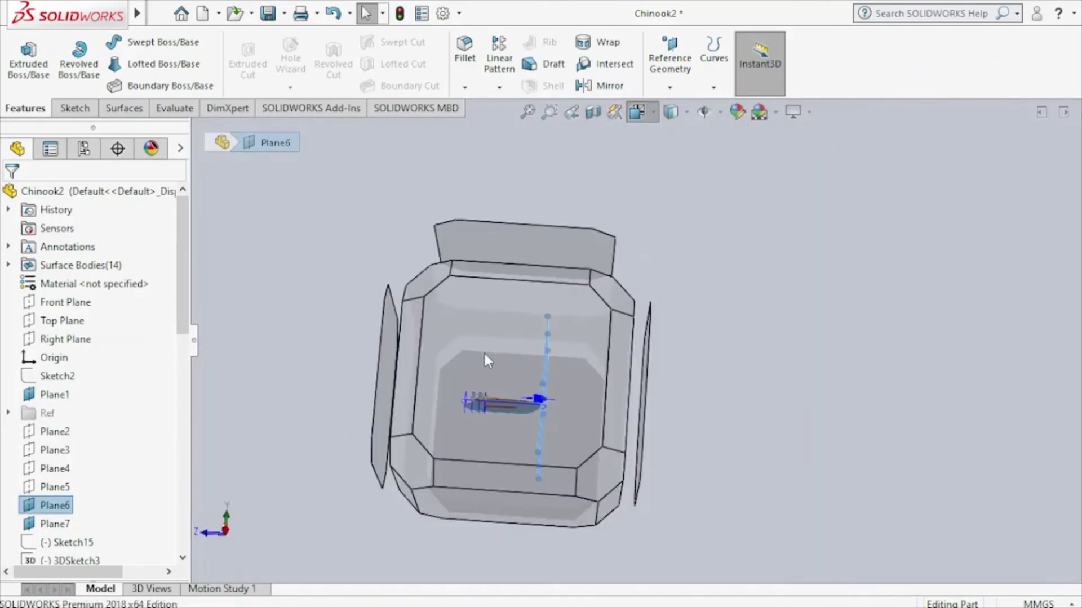
{"action": "left_click", "coordinate": [485, 352]}
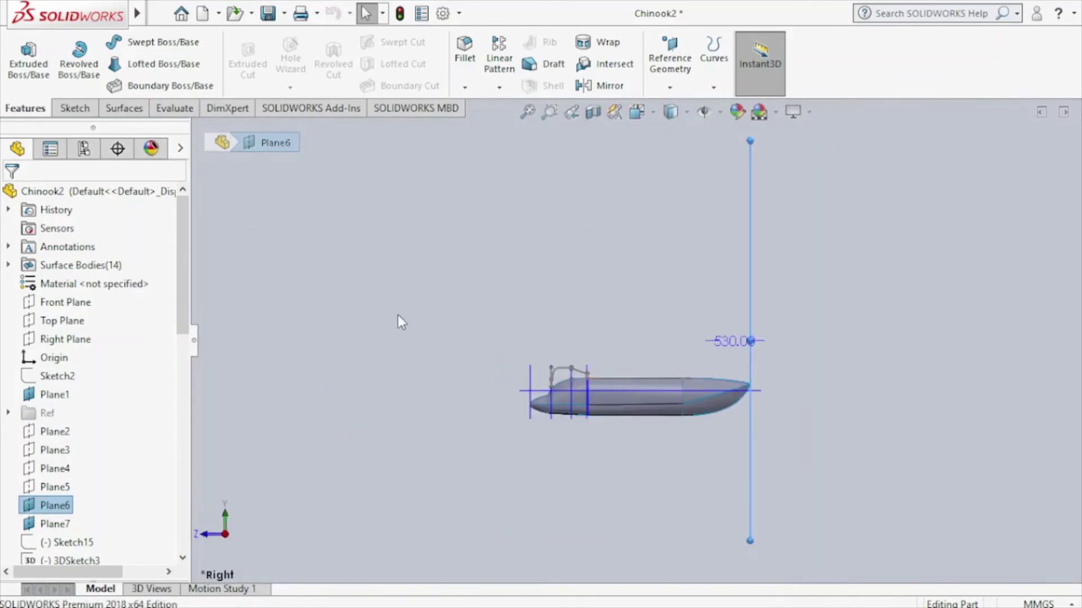
Start a new sketch on the Right Plane and orbit the model into a 3D view.
{"action": "left_click", "coordinate": [55, 341]}
{"action": "left_click", "coordinate": [70, 320]}
{"action": "left_click", "coordinate": [176, 42]}
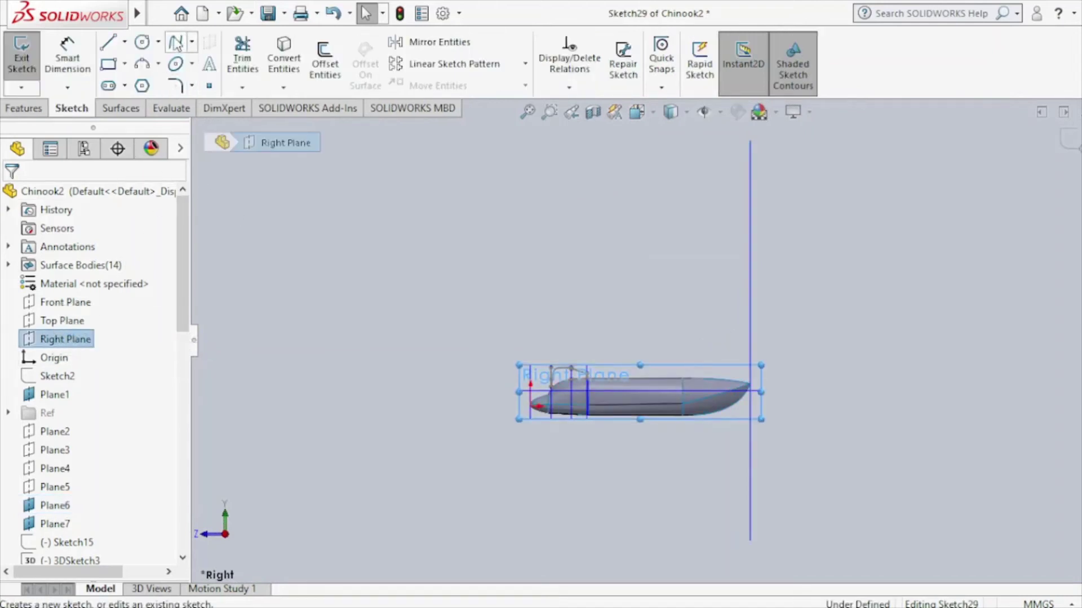
{"action": "scroll", "coordinate": [597, 383], "scroll_direction": "up", "scroll_amount": 3}
{"action": "scroll", "coordinate": [606, 394], "scroll_direction": "up", "scroll_amount": 3}
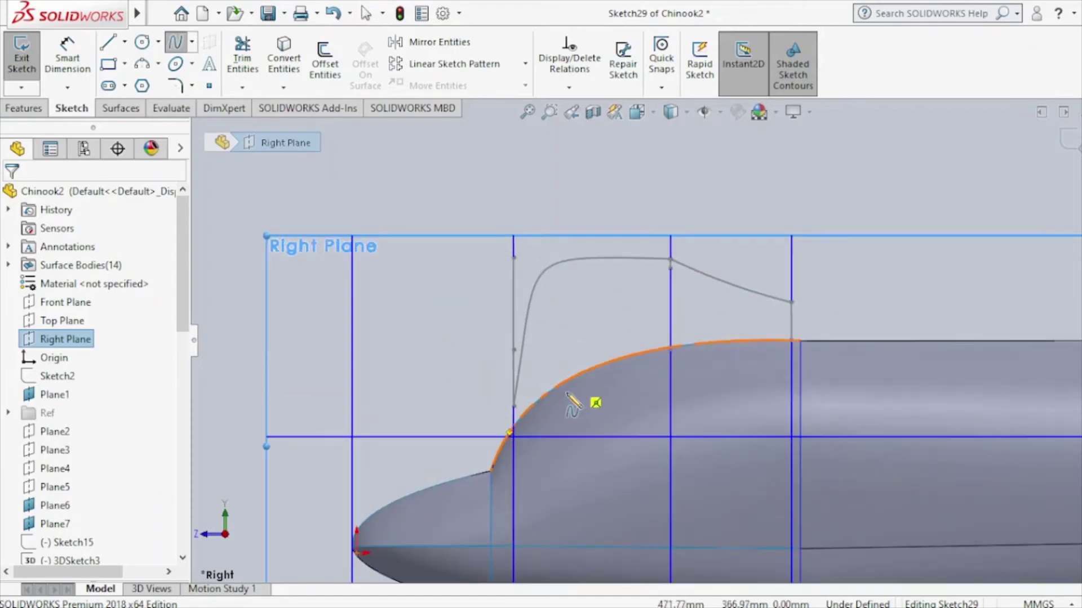
{"action": "key", "text": "Escape"}
{"action": "left_click", "coordinate": [664, 349]}
{"action": "mouse_move", "coordinate": [664, 350]}
{"action": "middle_mouse_down"}
{"action": "mouse_move", "coordinate": [676, 345]}
{"action": "mouse_move", "coordinate": [712, 406]}
{"action": "mouse_move", "coordinate": [586, 442]}
{"action": "middle_mouse_up"}
Draw a spline from the Plane8 canopy base to the Plane9 fuselage edge.
{"action": "key", "text": "Return"}
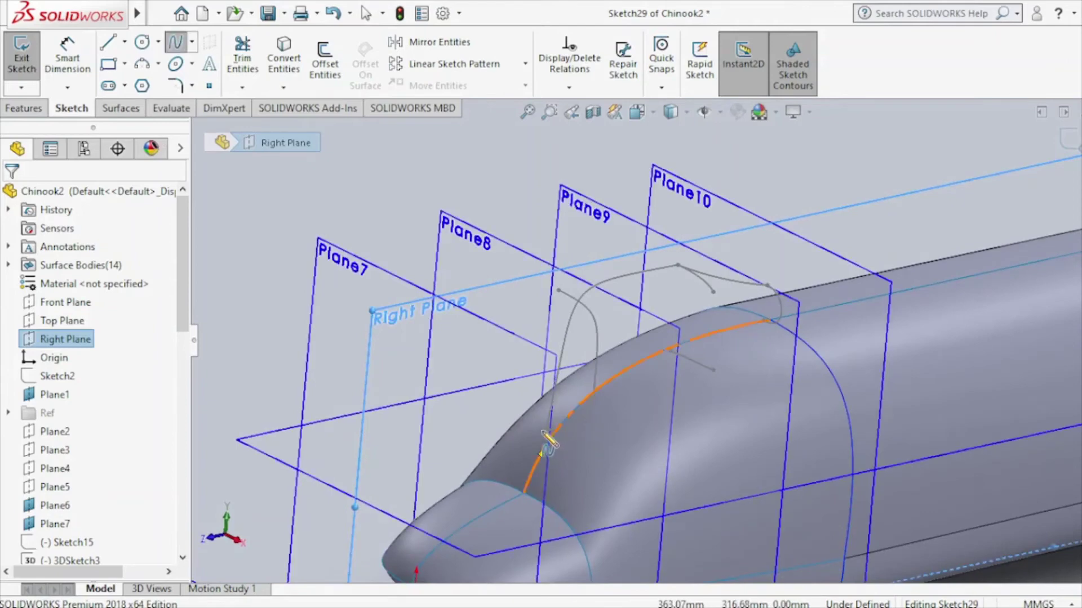
{"action": "left_click", "coordinate": [547, 428]}
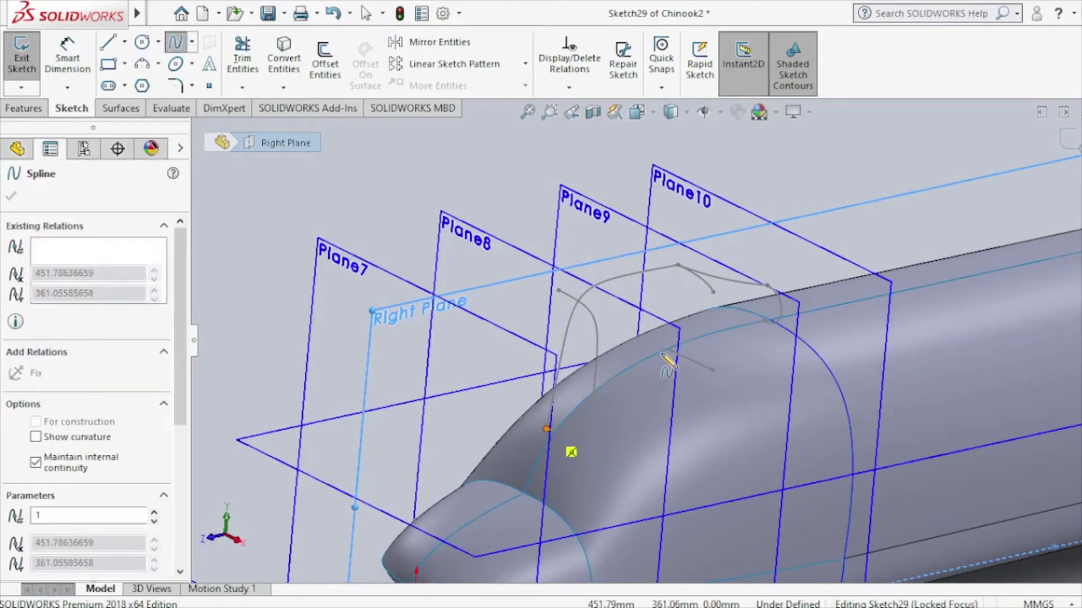
{"action": "left_click", "coordinate": [671, 351]}
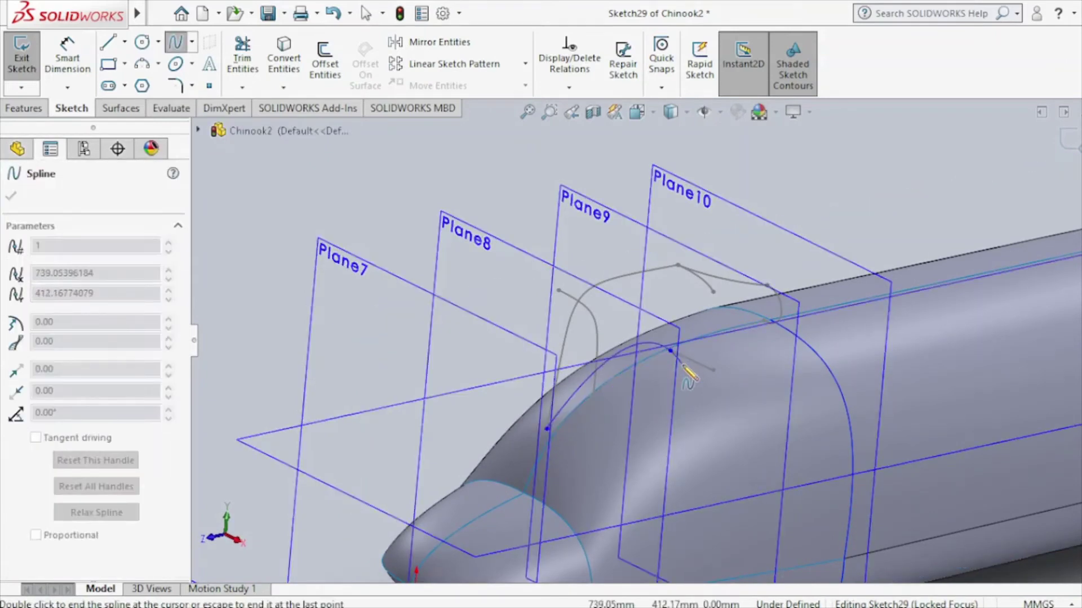
{"action": "key", "text": "Escape"}
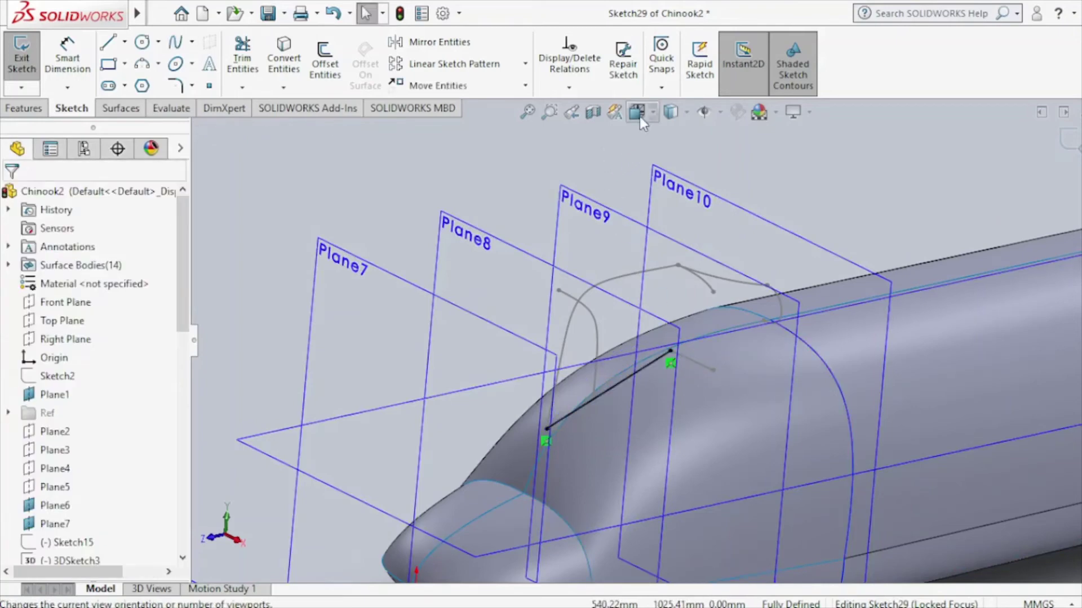
{"action": "left_click", "coordinate": [640, 116]}
{"action": "left_click", "coordinate": [557, 394]}
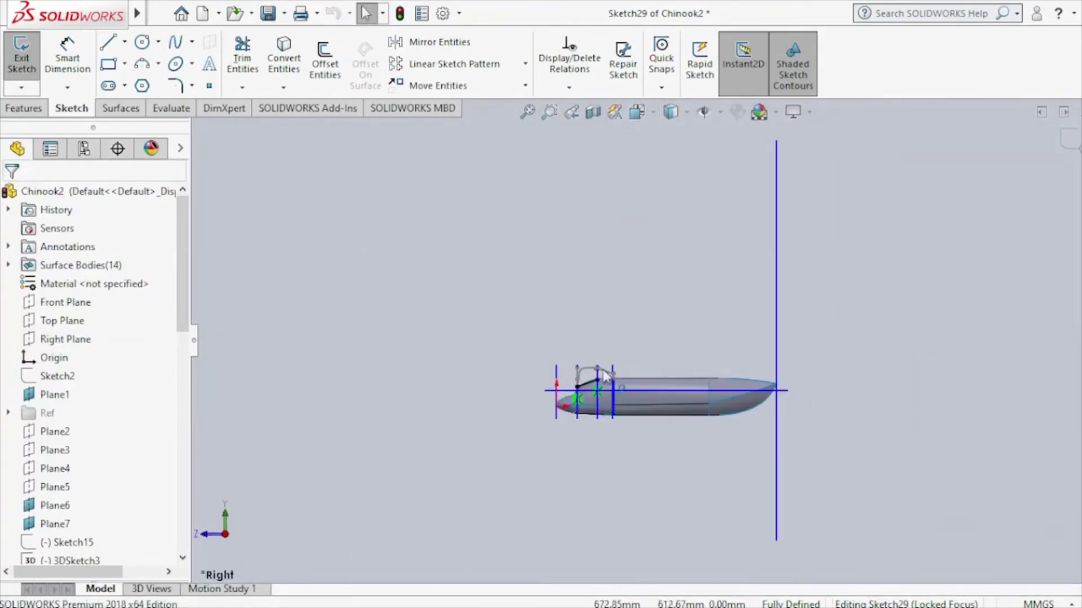
Bend the spline to follow the fuselage's upper contour and exit Sketch29.
{"action": "scroll", "coordinate": [605, 368], "scroll_direction": "down", "scroll_amount": 3}
{"action": "scroll", "coordinate": [607, 382], "scroll_direction": "down", "scroll_amount": 2}
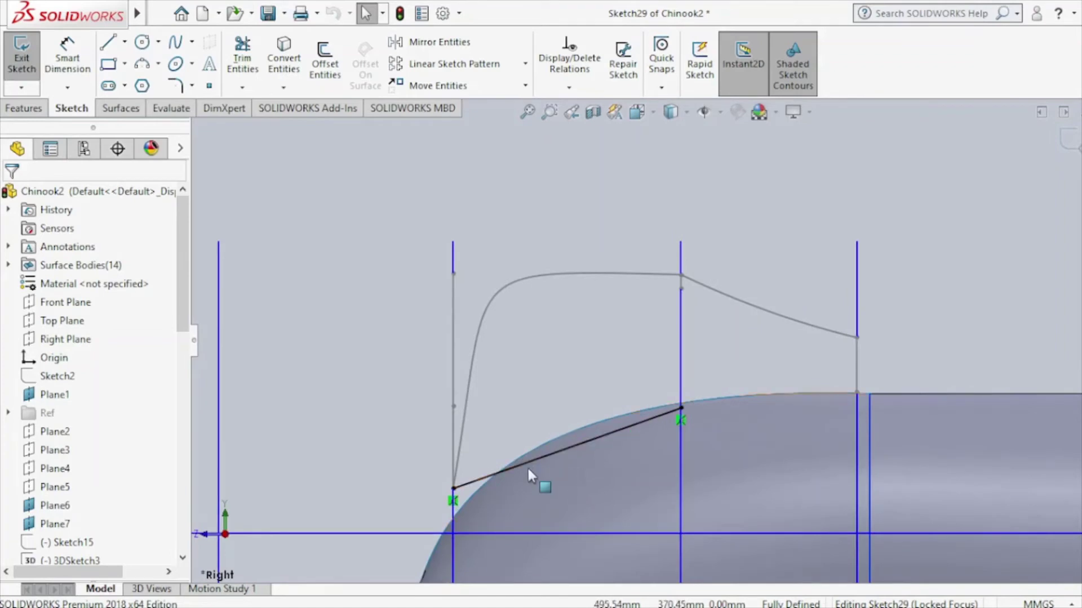
{"action": "left_click", "coordinate": [537, 456]}
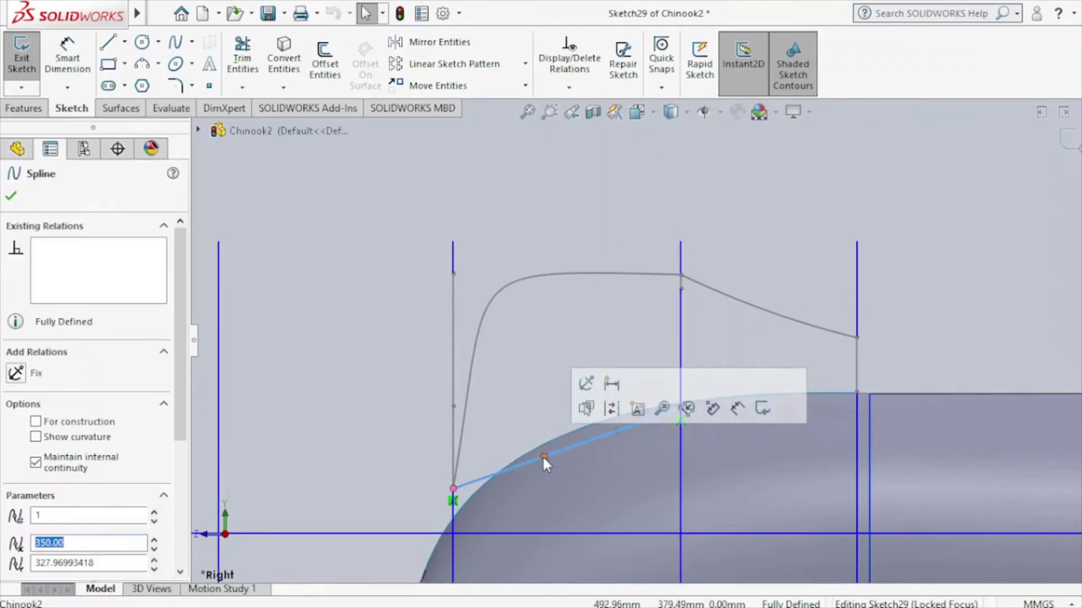
{"action": "left_click_drag", "start_coordinate": [540, 455], "coordinate": [556, 421]}
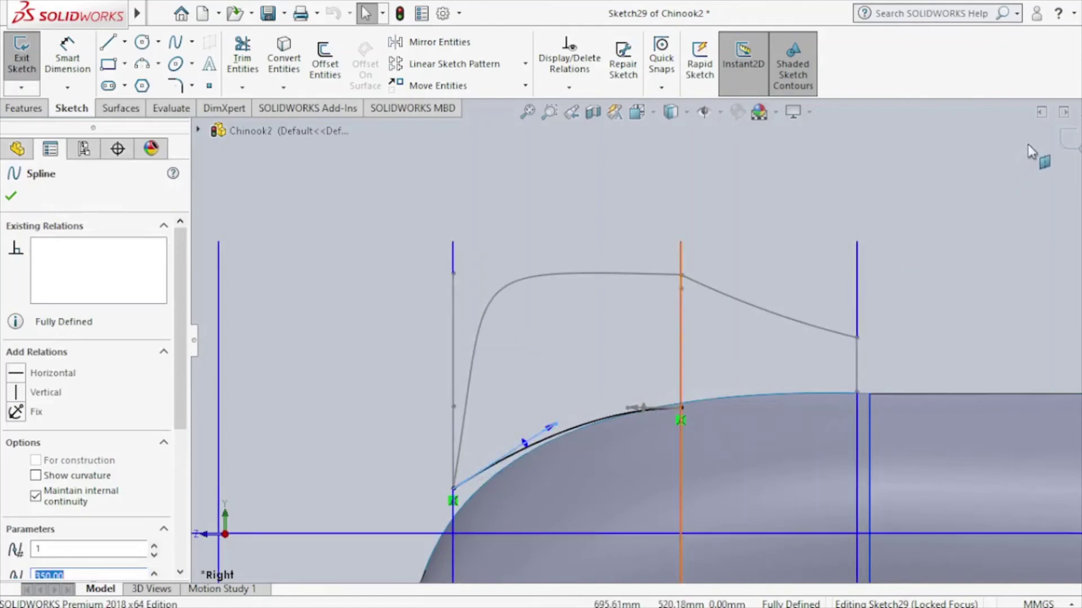
{"action": "left_click", "coordinate": [1067, 138]}
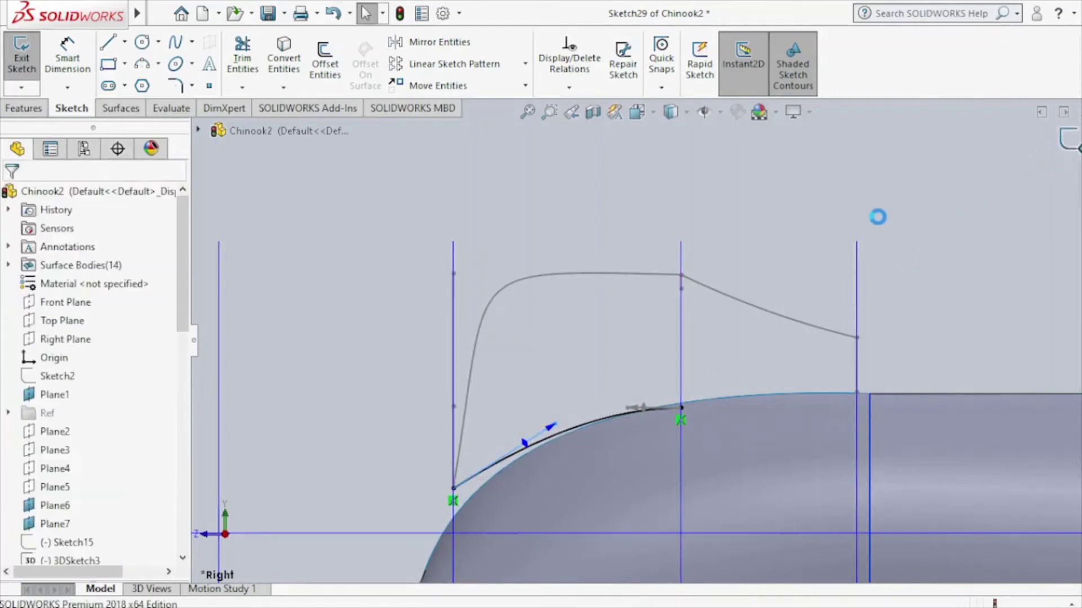
Open Sketch21 for editing from the canopy profile curve.
{"action": "left_click", "coordinate": [829, 211]}
{"action": "key", "text": "Left"}
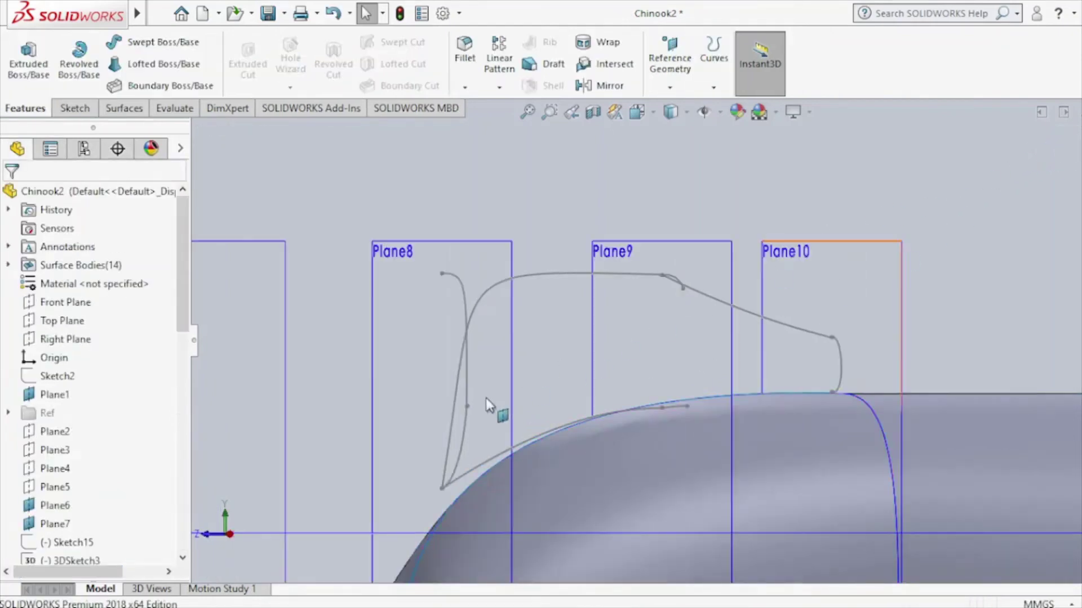
{"action": "left_click", "coordinate": [454, 401]}
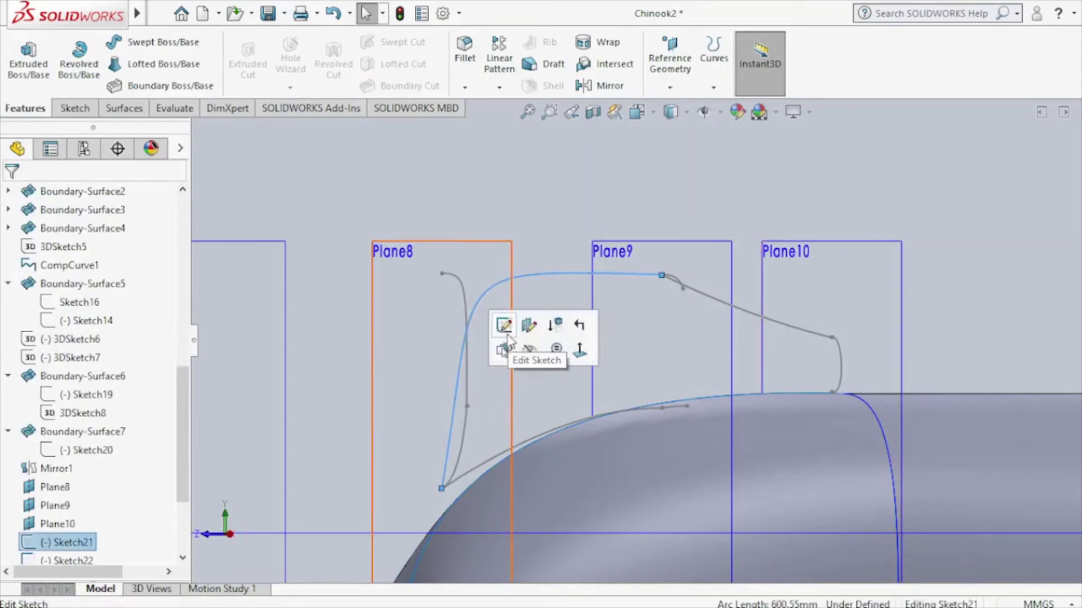
{"action": "left_click", "coordinate": [507, 335]}
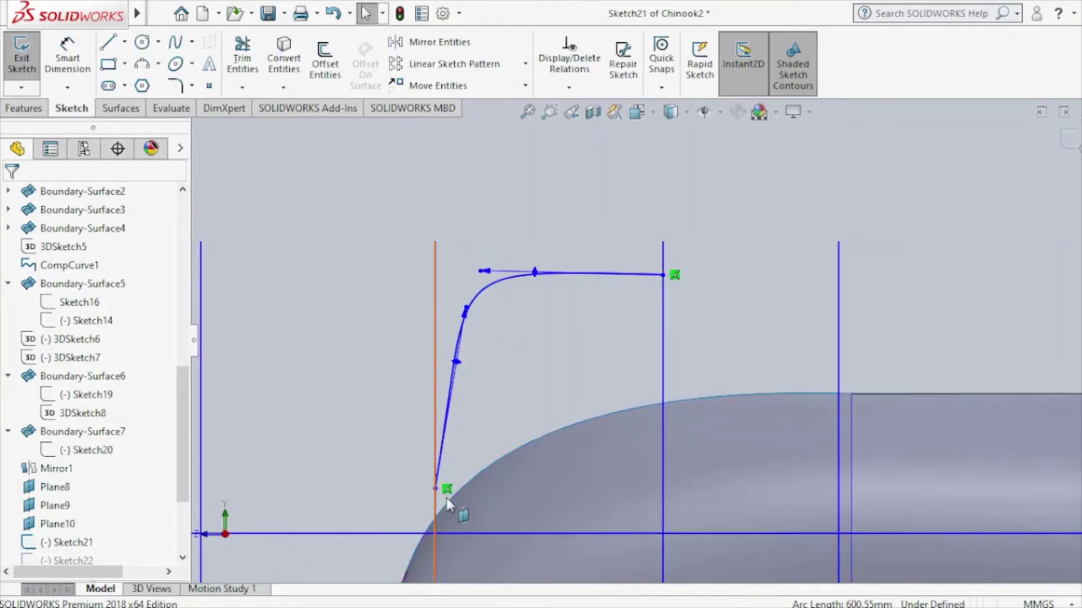
Remove the lower endpoint's coincident relation, drop it down the Plane8 line, and exit.
{"action": "left_click", "coordinate": [435, 489]}
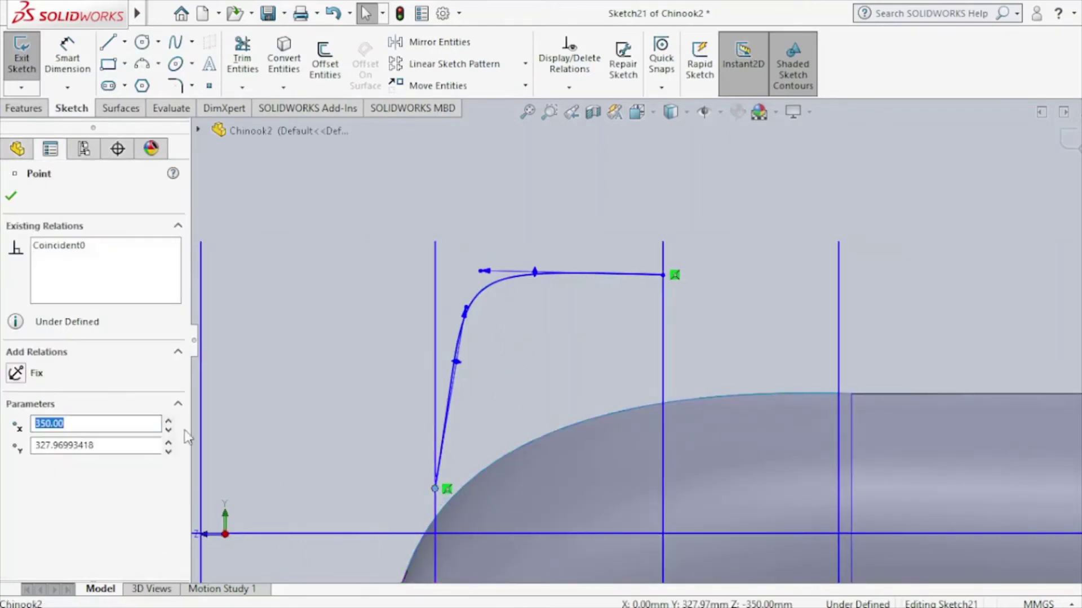
{"action": "right_click", "coordinate": [85, 259]}
{"action": "left_click", "coordinate": [146, 271]}
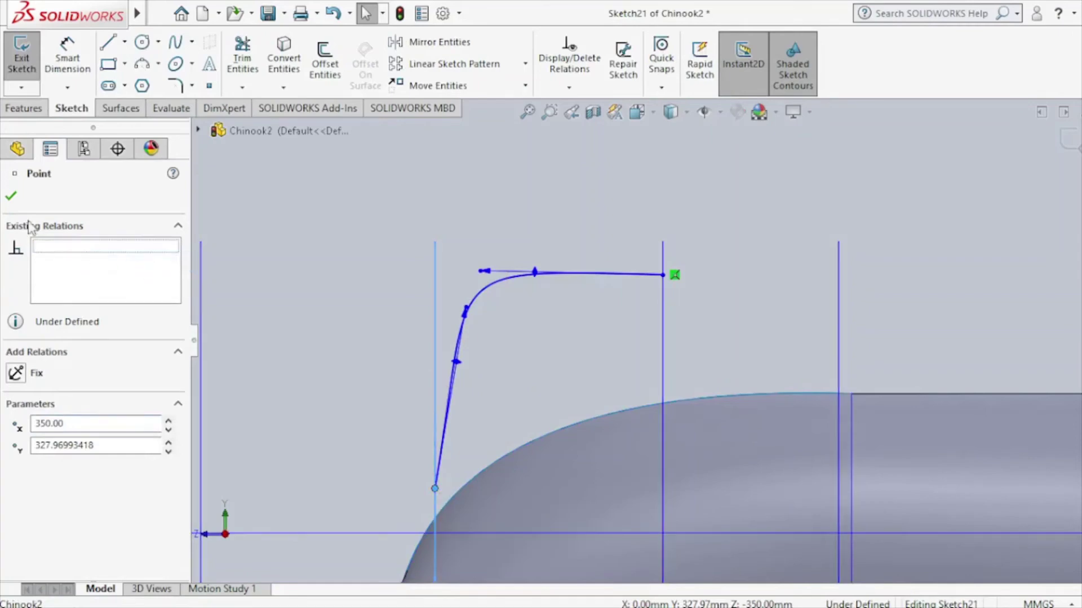
{"action": "left_click", "coordinate": [11, 198]}
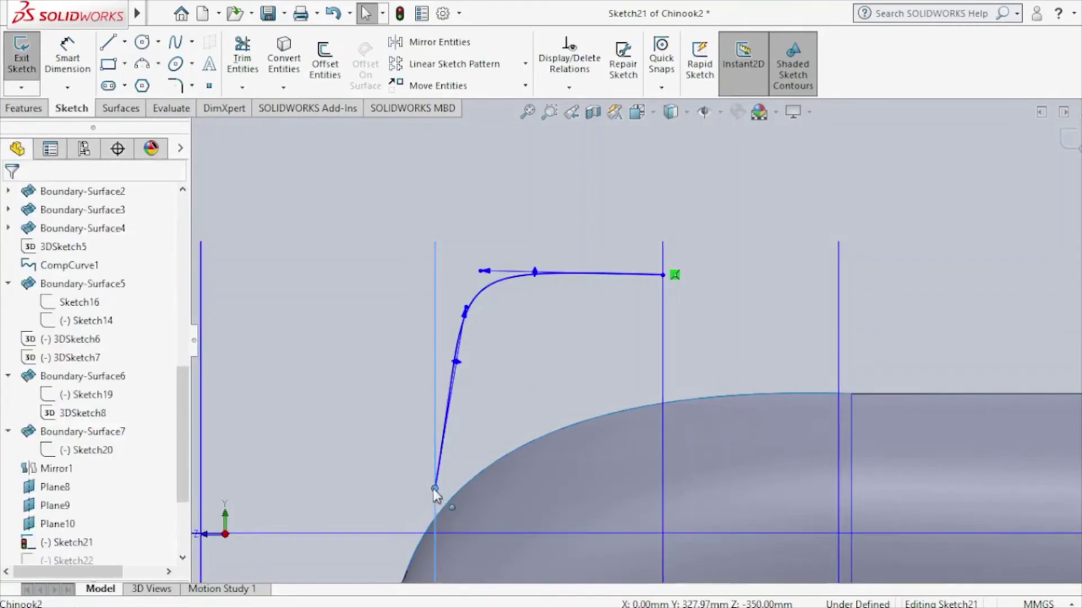
{"action": "left_click_drag", "start_coordinate": [435, 490], "coordinate": [435, 520]}
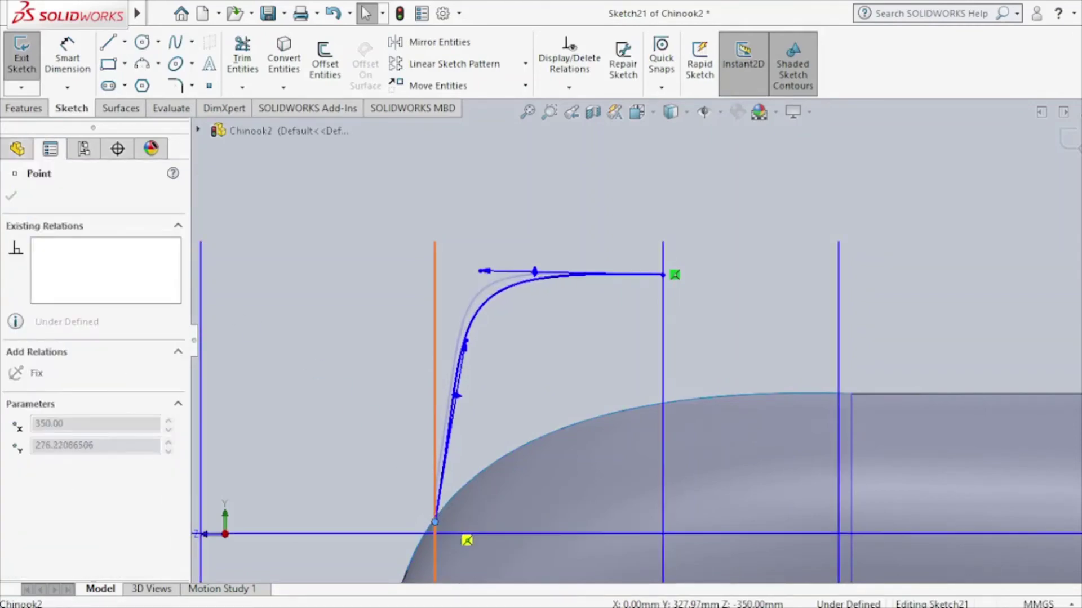
{"action": "left_click", "coordinate": [1011, 188]}
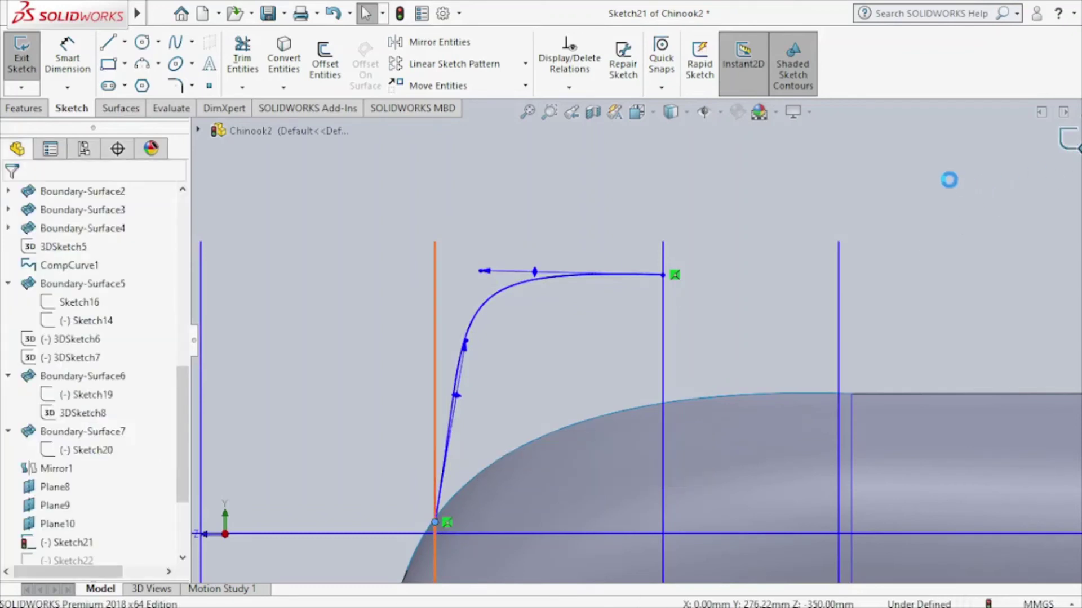
{"action": "key", "text": "ctrl+b"}
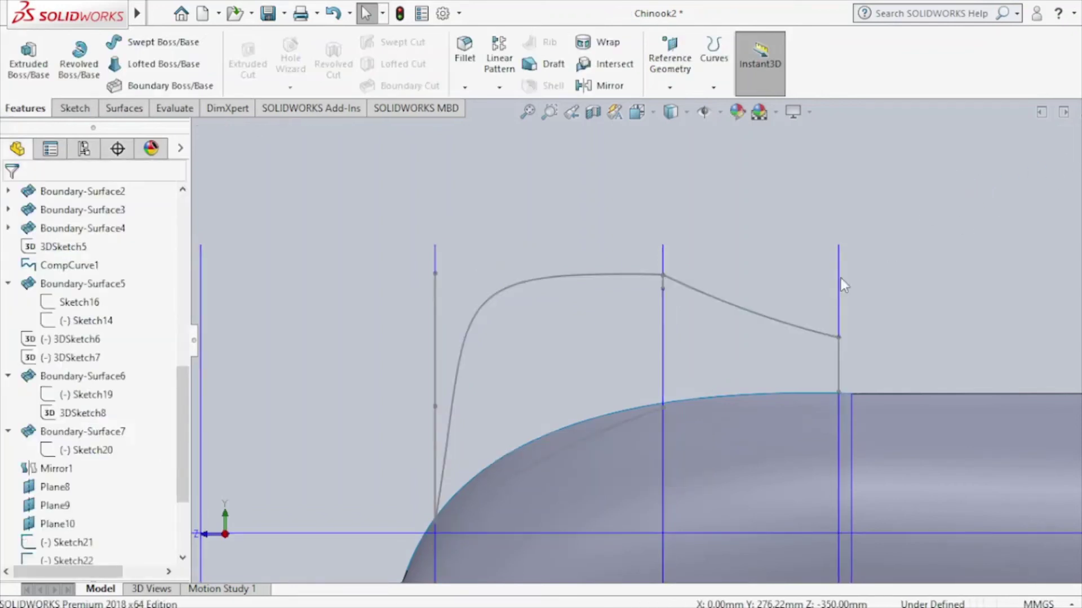
Drag Sketch29's fuselage-top spline tangent so its curvature matches the hull.
{"action": "key", "text": "s"}
{"action": "left_click", "coordinate": [579, 442]}
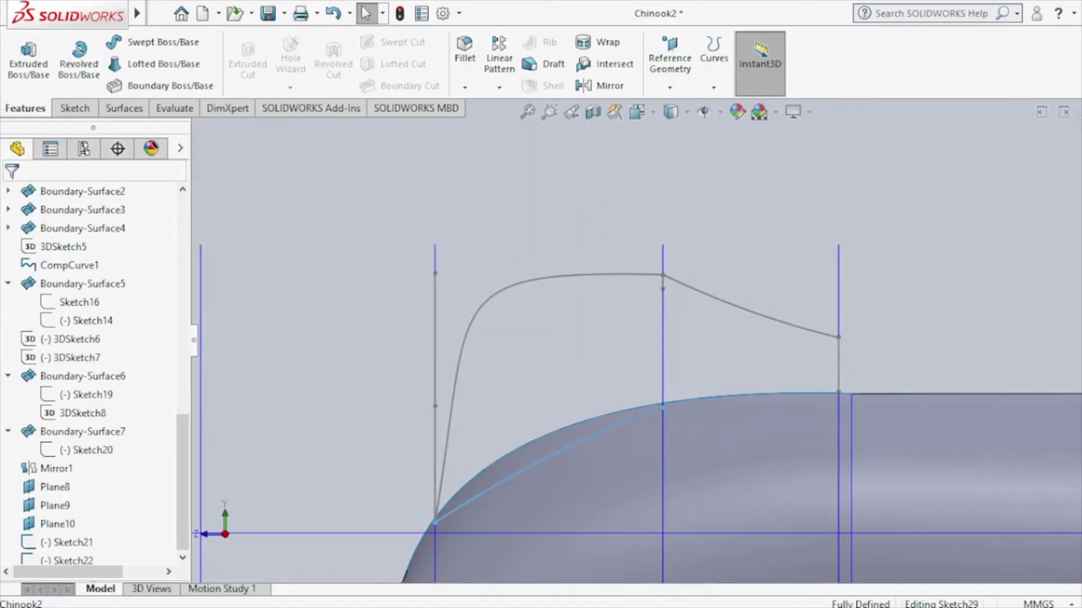
{"action": "left_click", "coordinate": [631, 367]}
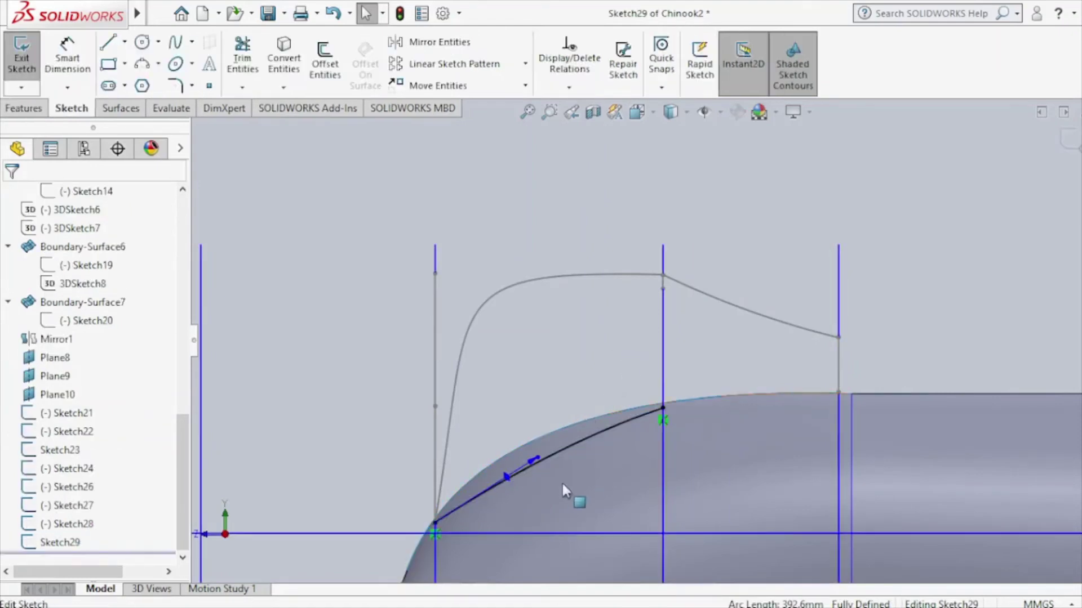
{"action": "mouse_move", "coordinate": [533, 454]}
{"action": "left_mouse_down"}
{"action": "mouse_move", "coordinate": [511, 440]}
{"action": "mouse_move", "coordinate": [503, 450]}
{"action": "left_mouse_up"}
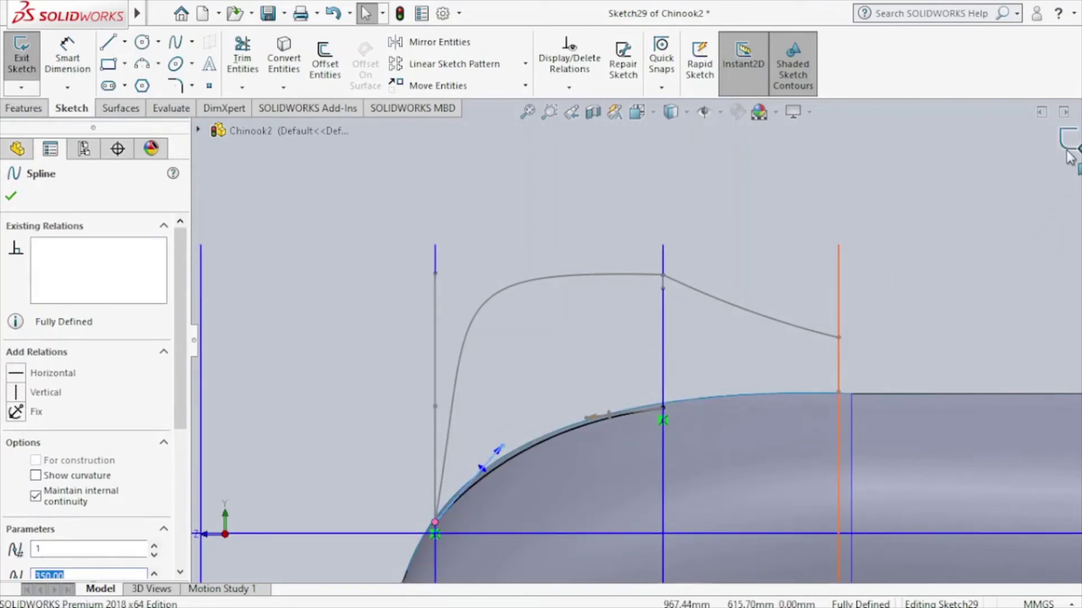
{"action": "left_click", "coordinate": [242, 307]}
On Right Plane, sketch a spline from the Plane9 line to the Plane10 line following the fuselage top.
{"action": "left_click_drag", "start_coordinate": [187, 468], "coordinate": [187, 249]}
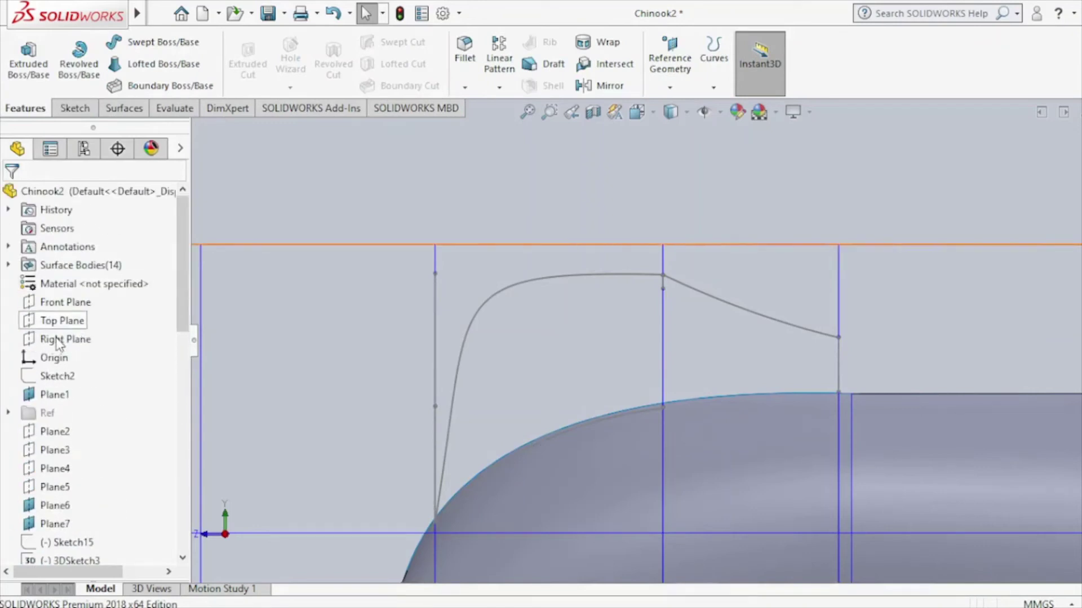
{"action": "left_click", "coordinate": [68, 341]}
{"action": "left_click", "coordinate": [79, 323]}
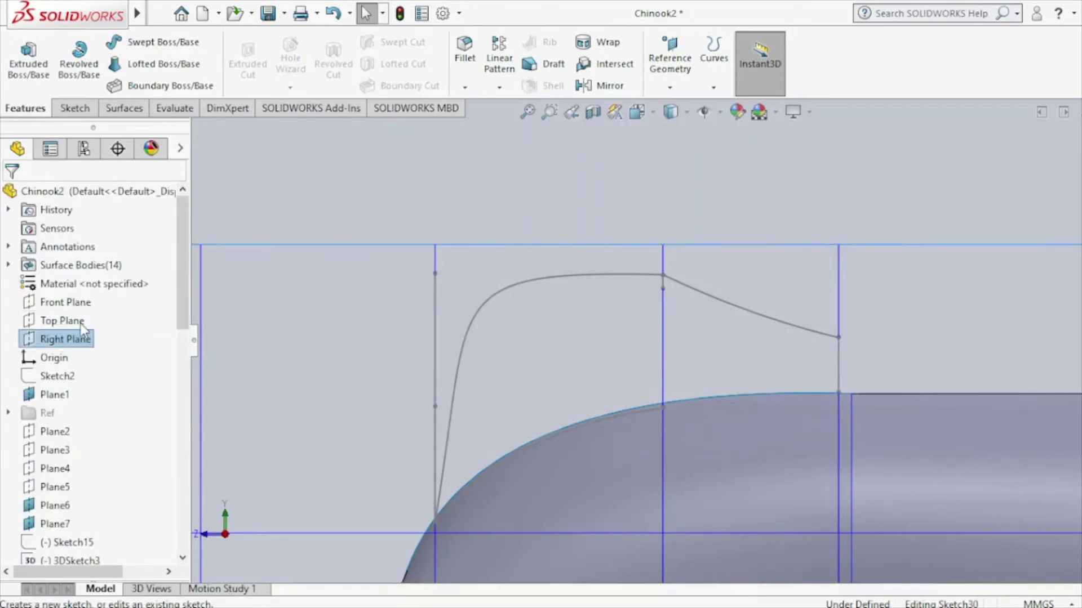
{"action": "left_click", "coordinate": [175, 44]}
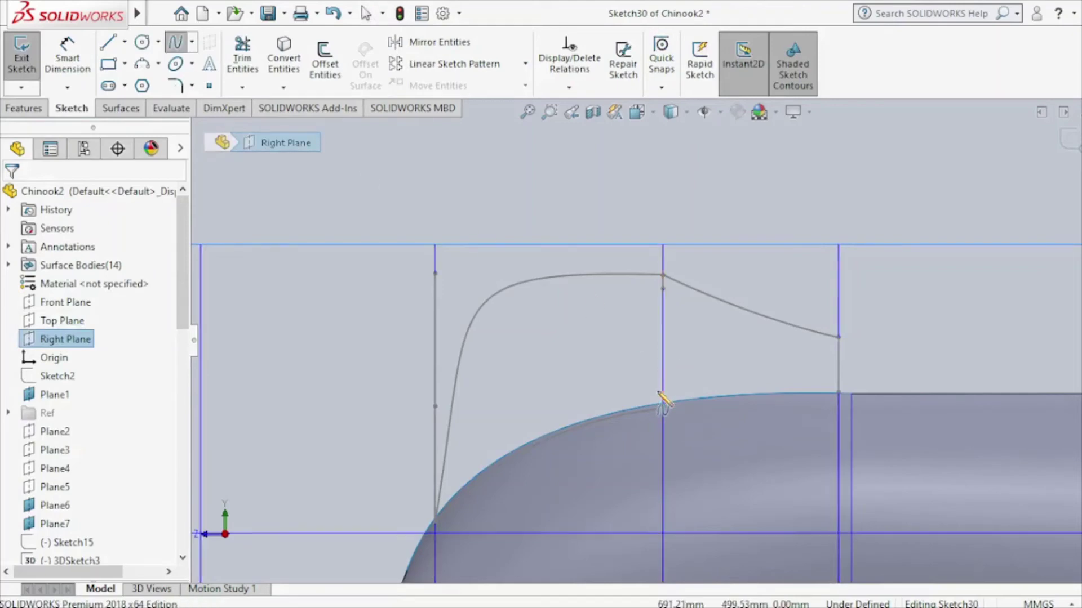
{"action": "left_click", "coordinate": [662, 407]}
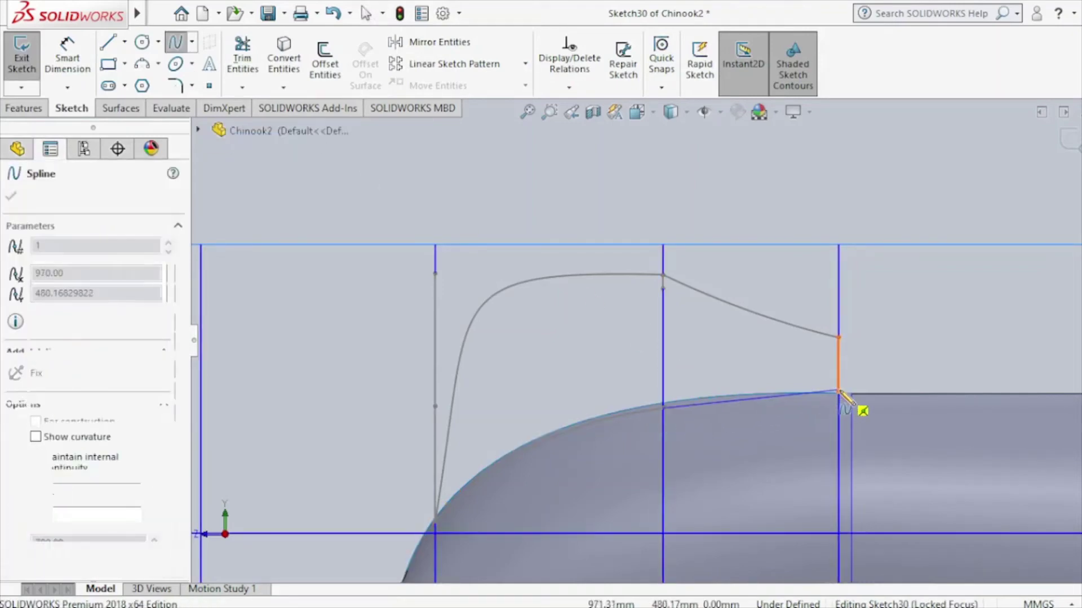
{"action": "left_click", "coordinate": [838, 392]}
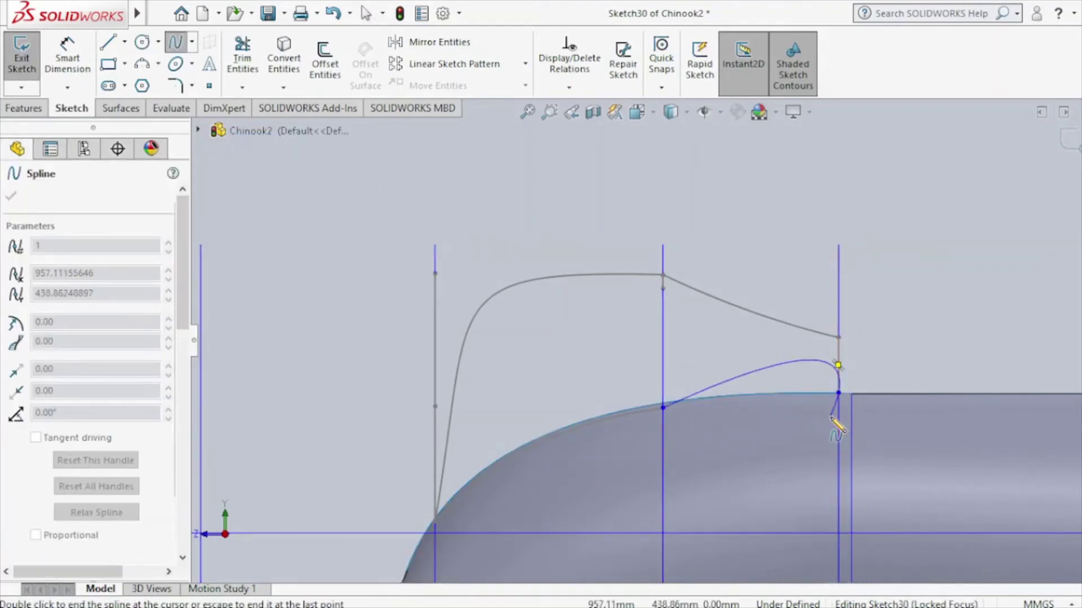
{"action": "key", "text": "Escape"}
{"action": "left_click", "coordinate": [759, 399]}
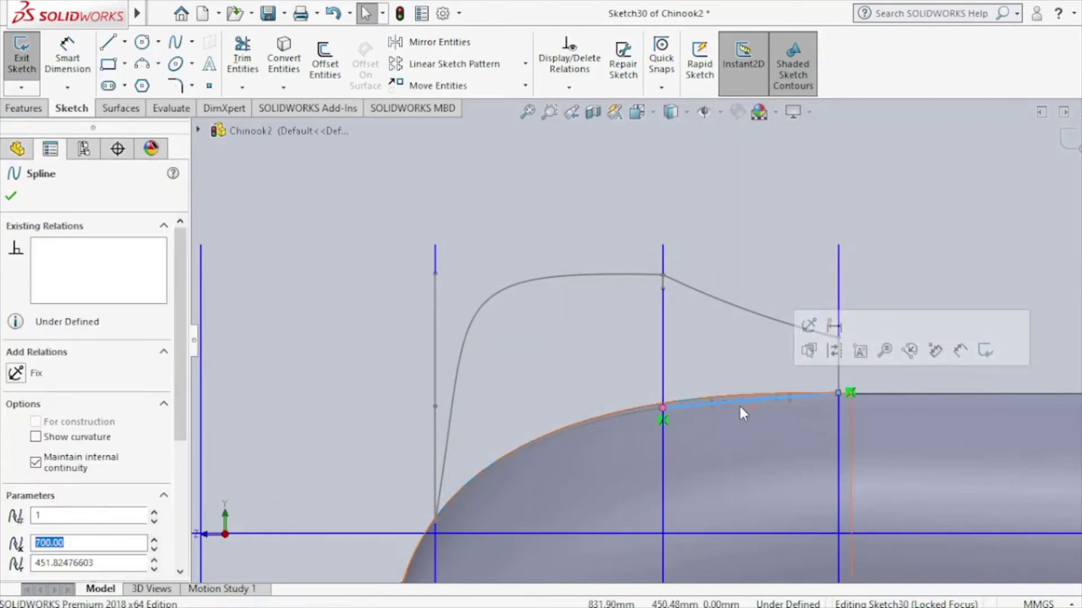
{"action": "mouse_move", "coordinate": [732, 400]}
{"action": "left_mouse_down"}
{"action": "mouse_move", "coordinate": [728, 389]}
{"action": "mouse_move", "coordinate": [725, 397]}
{"action": "left_mouse_up"}
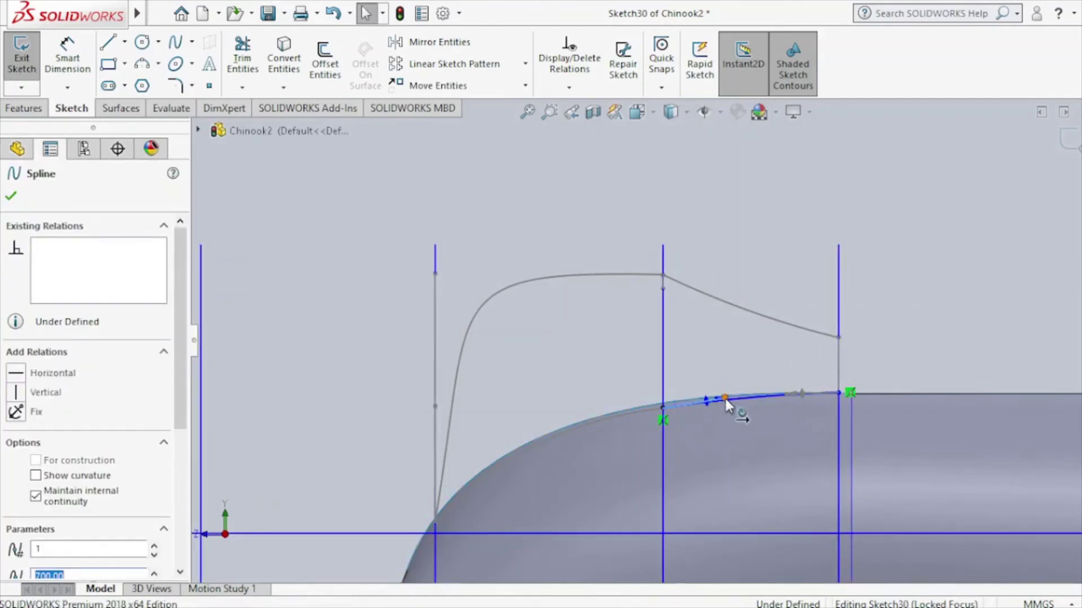
{"action": "left_click", "coordinate": [1068, 156]}
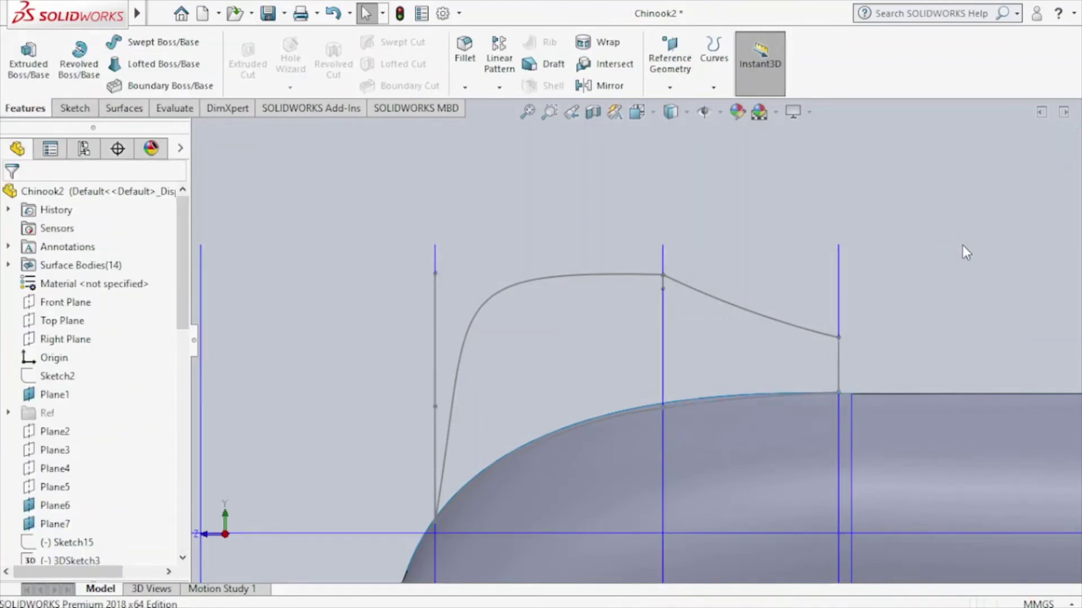
Save the model and return to a side view of Planes 7–10.
{"action": "left_click", "coordinate": [268, 13]}
{"action": "key", "text": "Left"}
{"action": "key", "text": "Left"}
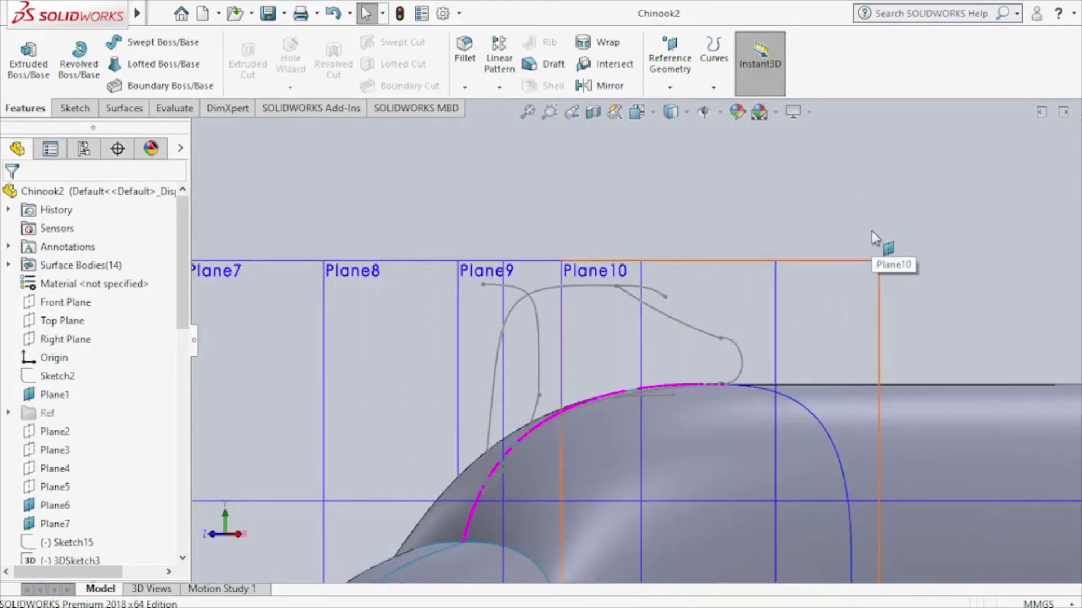
{"action": "key", "text": "ctrl+1"}
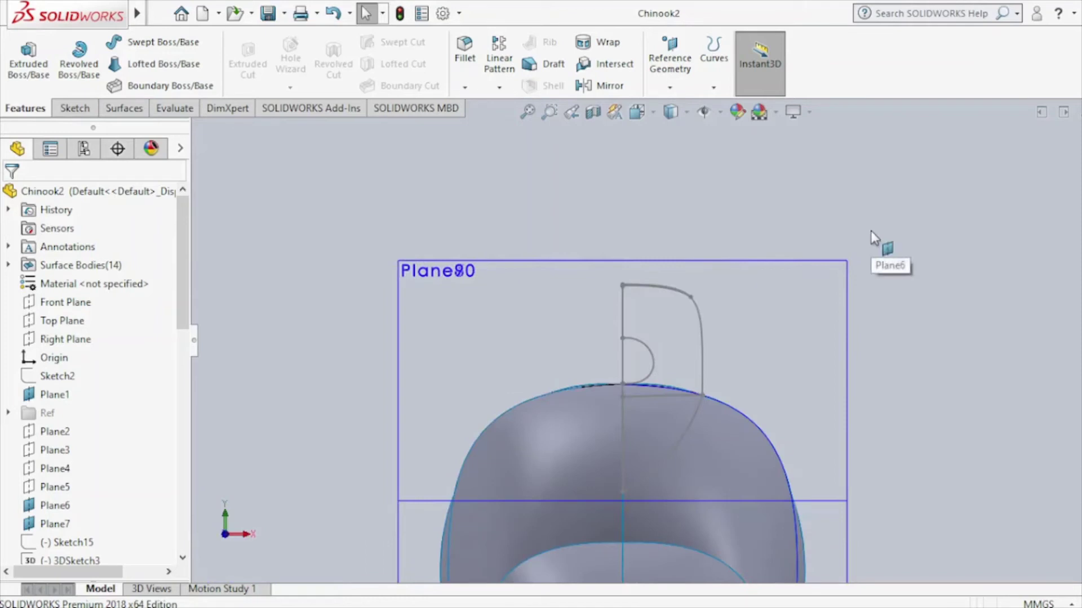
{"action": "key", "text": "ctrl+4"}
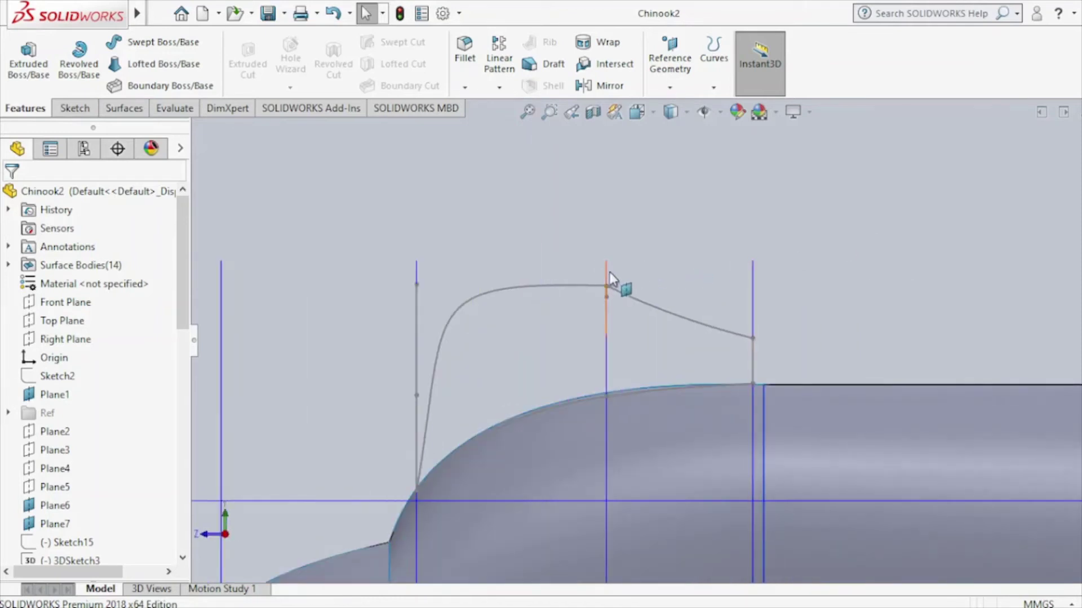
Start a Plane9 sketch with a spline from the fuselage surface up to the canopy curve.
{"action": "left_click", "coordinate": [607, 273]}
{"action": "left_click", "coordinate": [680, 223]}
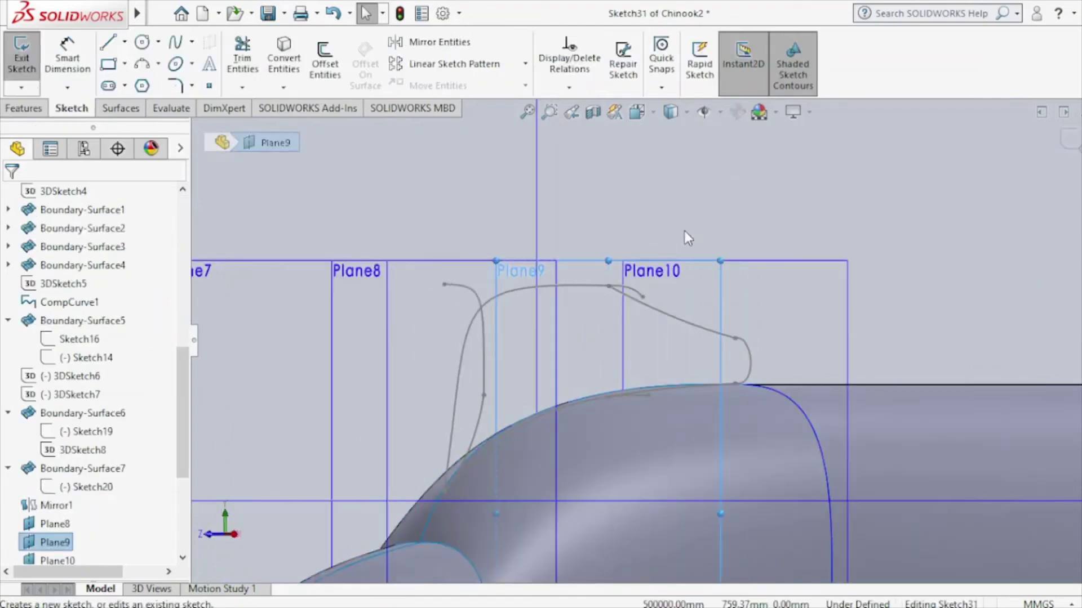
{"action": "left_click", "coordinate": [175, 42]}
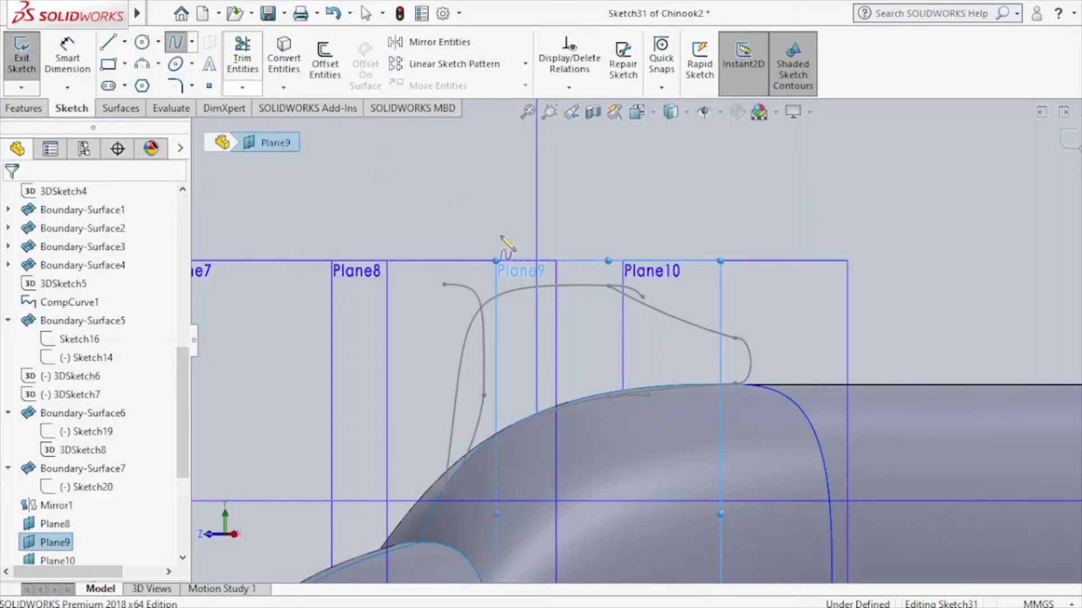
{"action": "left_click", "coordinate": [650, 394]}
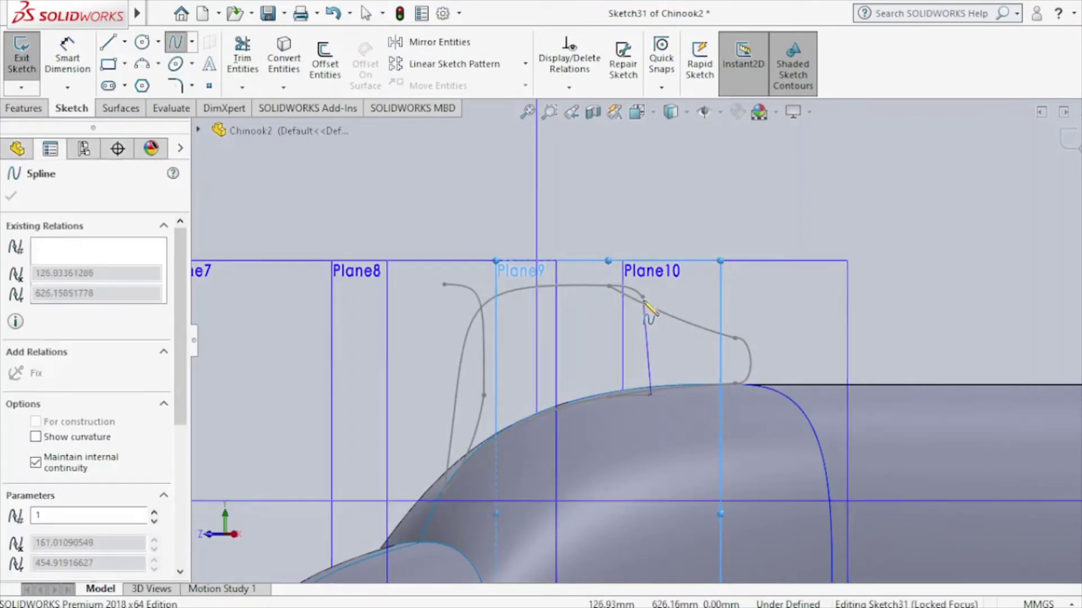
{"action": "left_click", "coordinate": [643, 297]}
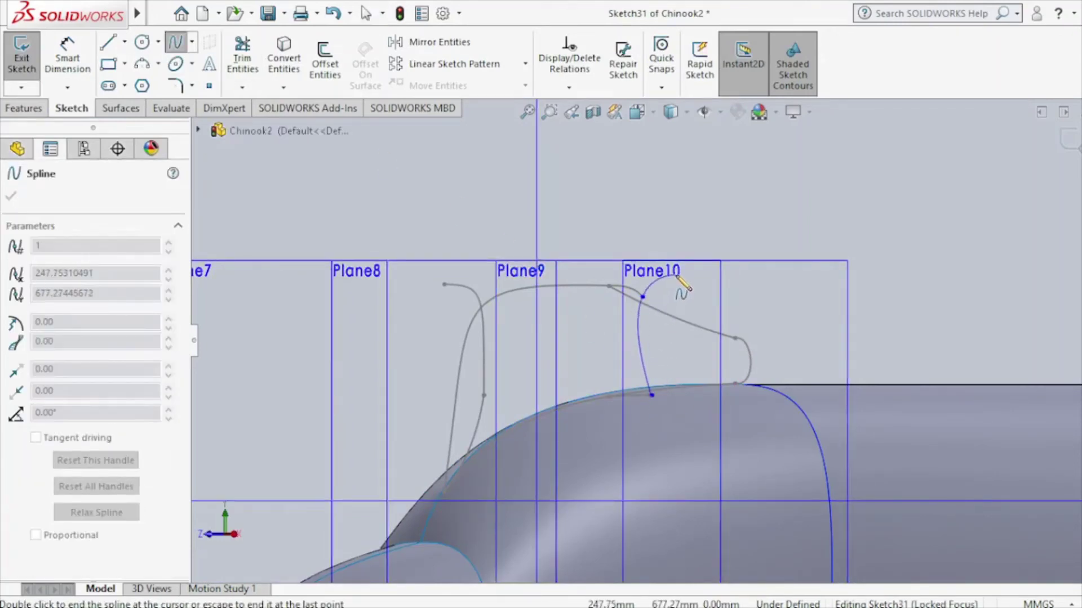
Inspect the spline from several angles, then finish it and bend it slightly outward.
{"action": "key", "text": "Escape"}
{"action": "key", "text": "Right"}
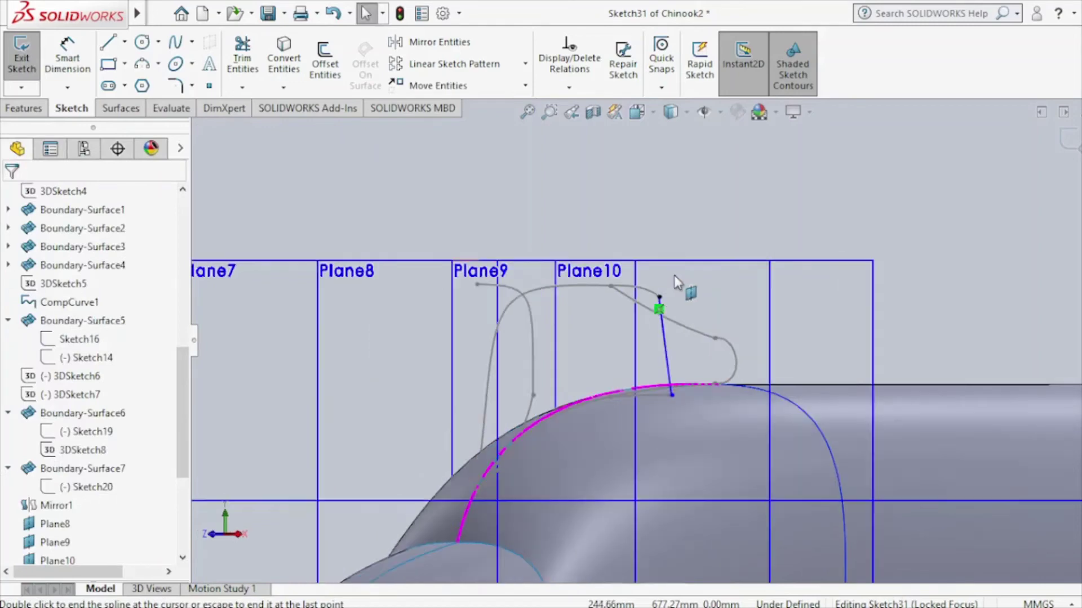
{"action": "key", "text": "Right"}
{"action": "key", "text": "Right"}
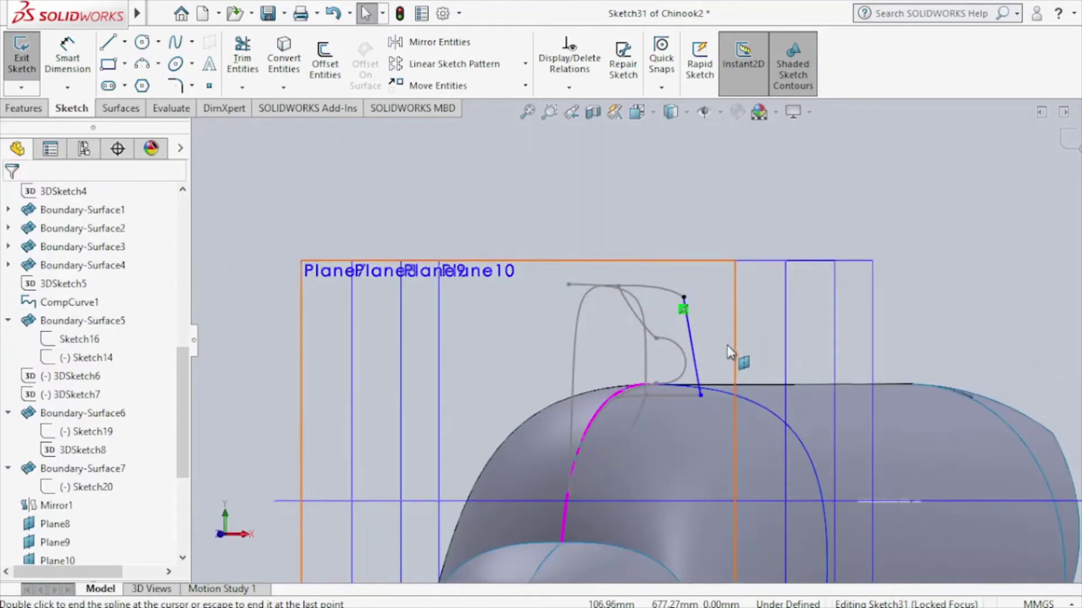
{"action": "key", "text": "Right"}
{"action": "key", "text": "Left"}
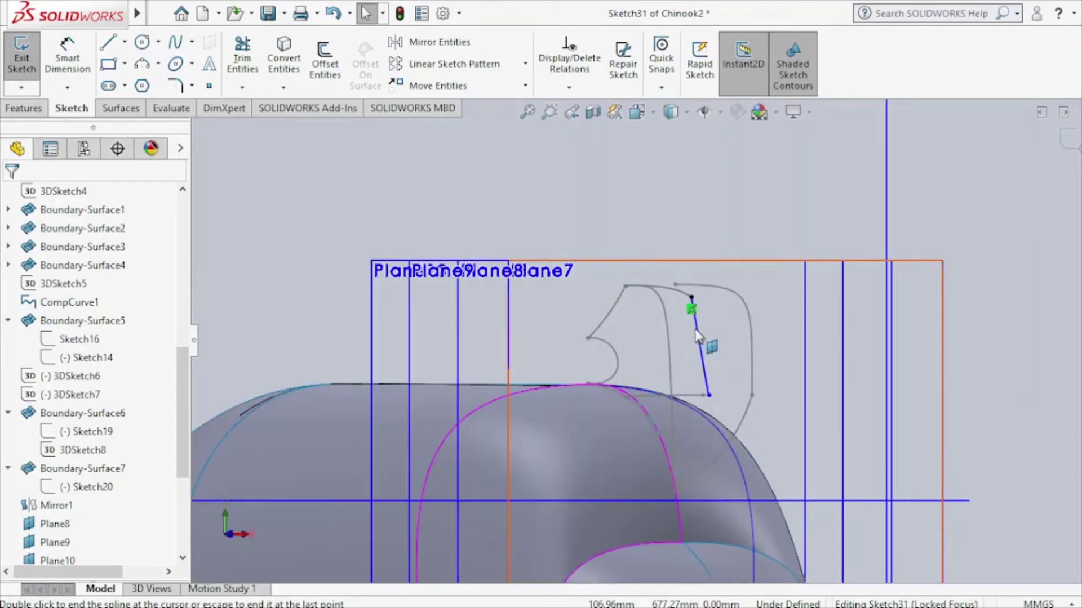
{"action": "key", "text": "Left"}
{"action": "key", "text": "Left"}
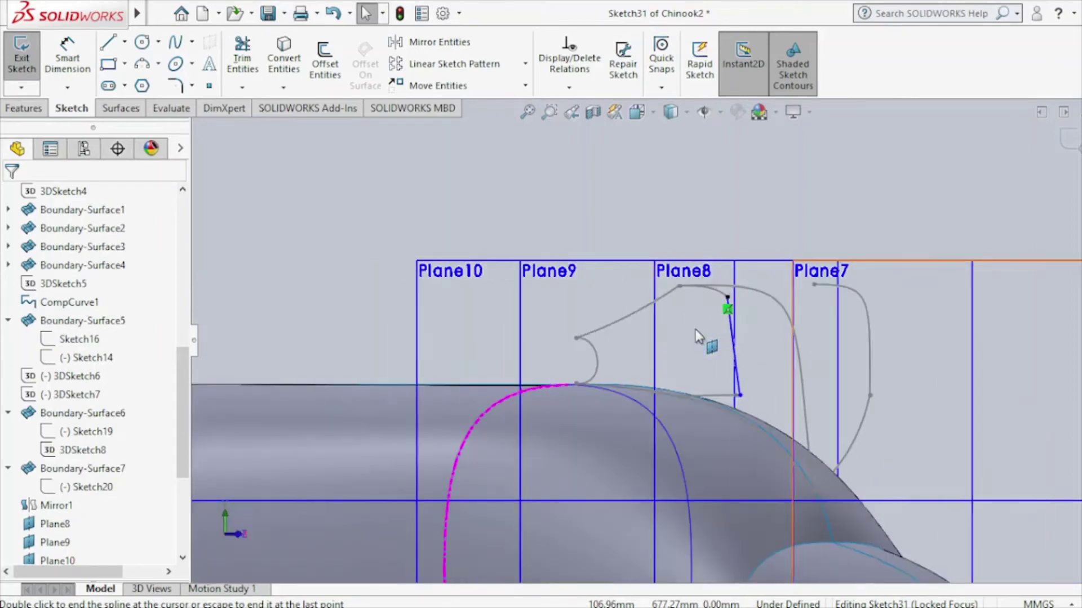
{"action": "key", "text": "Right"}
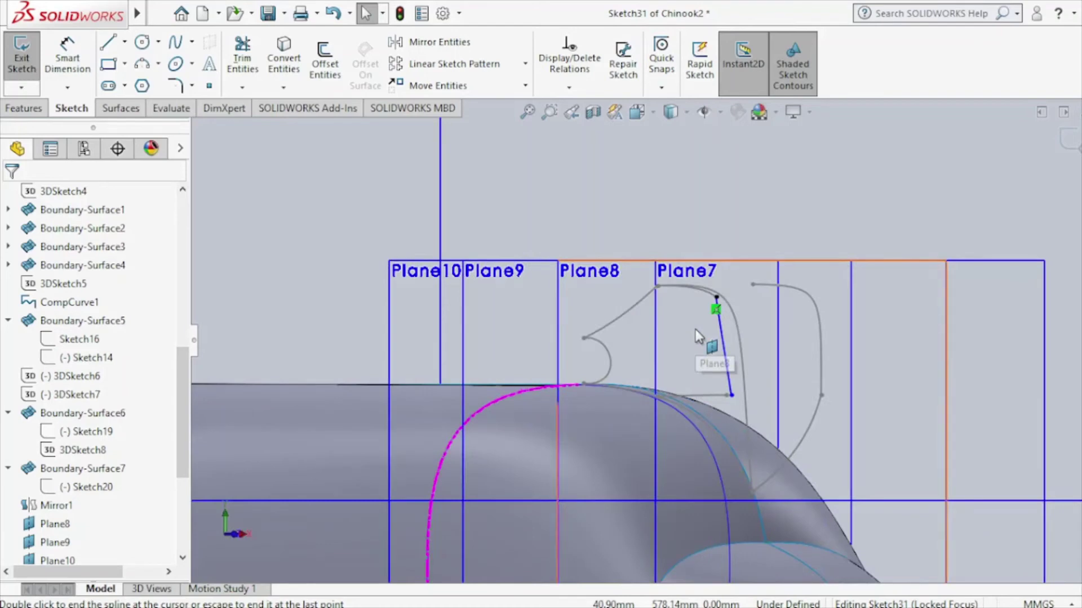
{"action": "key", "text": "Right"}
{"action": "key", "text": "Right"}
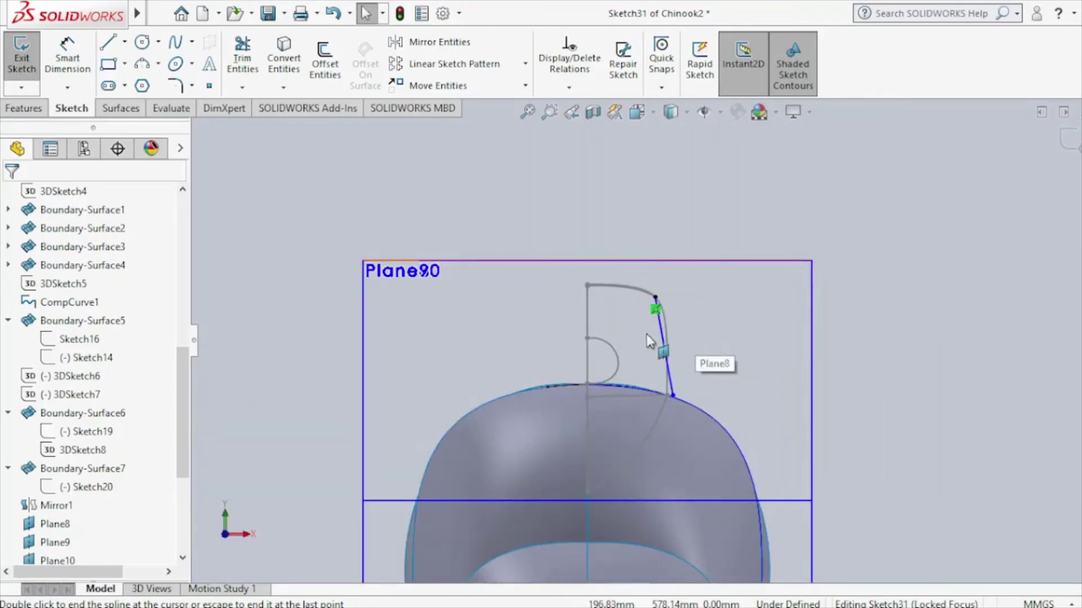
{"action": "double_click", "coordinate": [663, 336]}
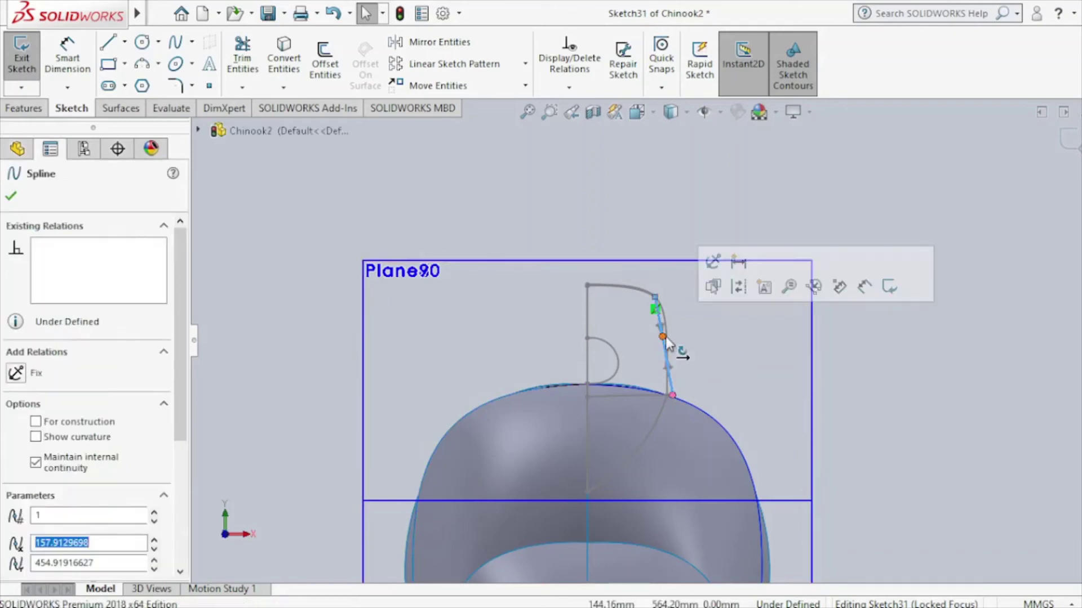
{"action": "left_click_drag", "start_coordinate": [673, 340], "coordinate": [676, 342]}
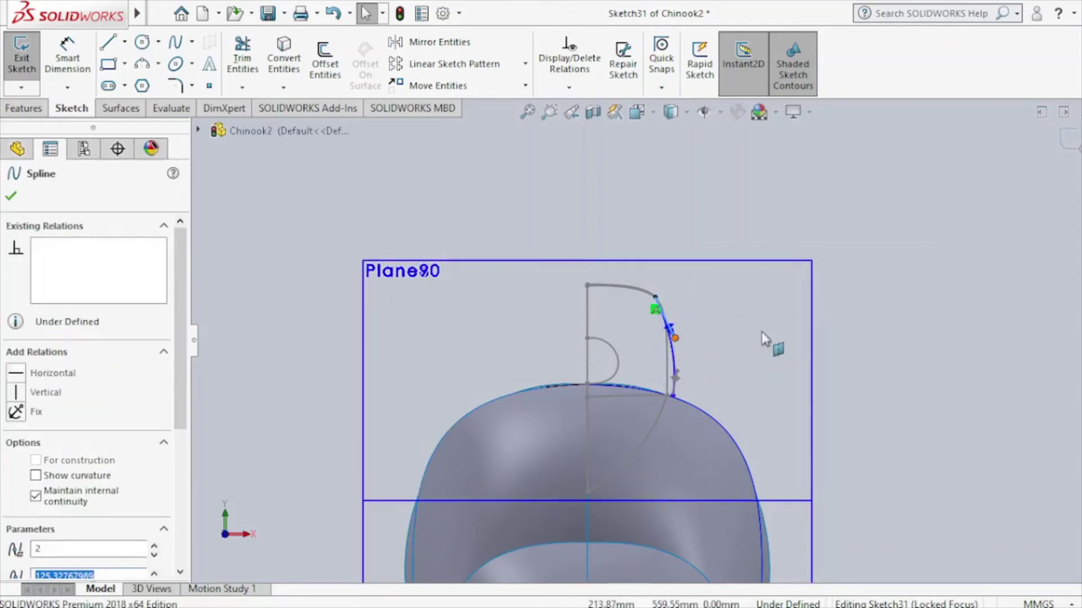
{"action": "left_click", "coordinate": [965, 240]}
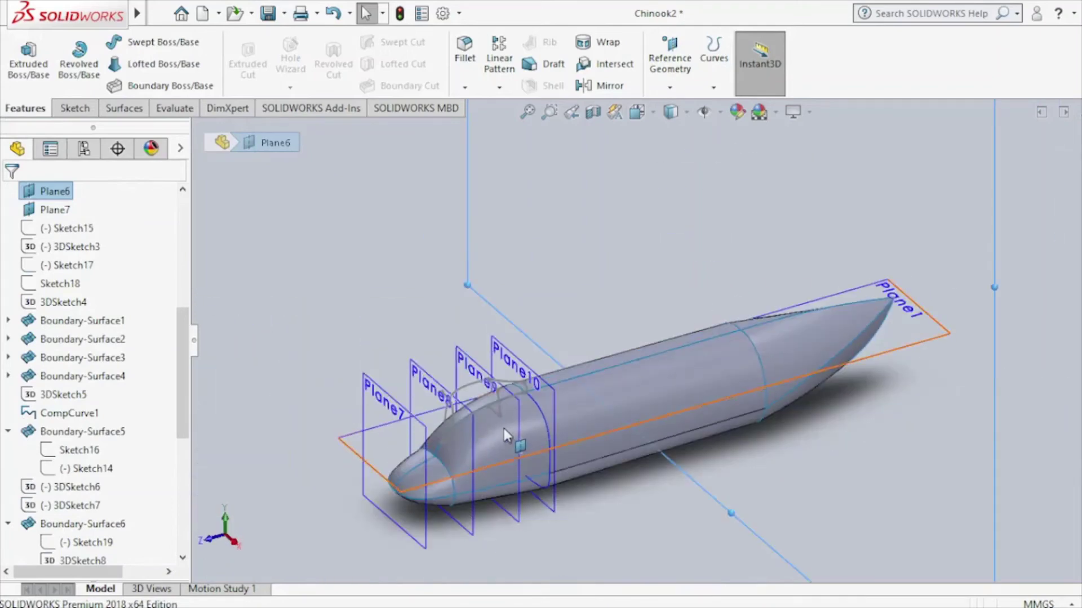
Sketch a vertical line on Plane8 from the horizontal reference line up to the canopy curve.
{"action": "scroll", "coordinate": [505, 399], "scroll_direction": "down", "scroll_amount": 3}
{"action": "scroll", "coordinate": [505, 399], "scroll_direction": "down", "scroll_amount": 2}
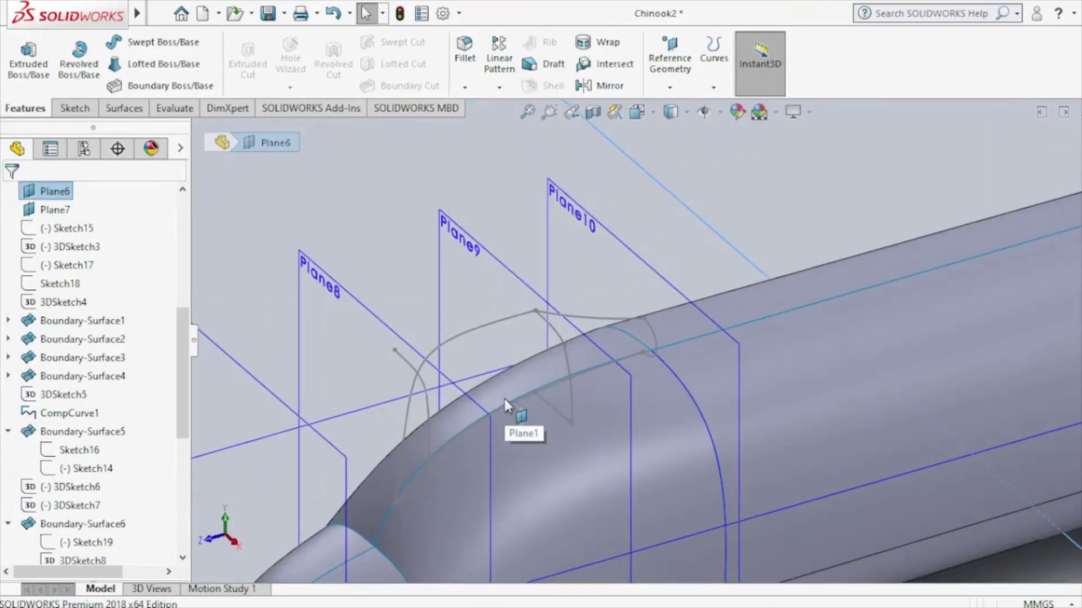
{"action": "key", "text": "Up"}
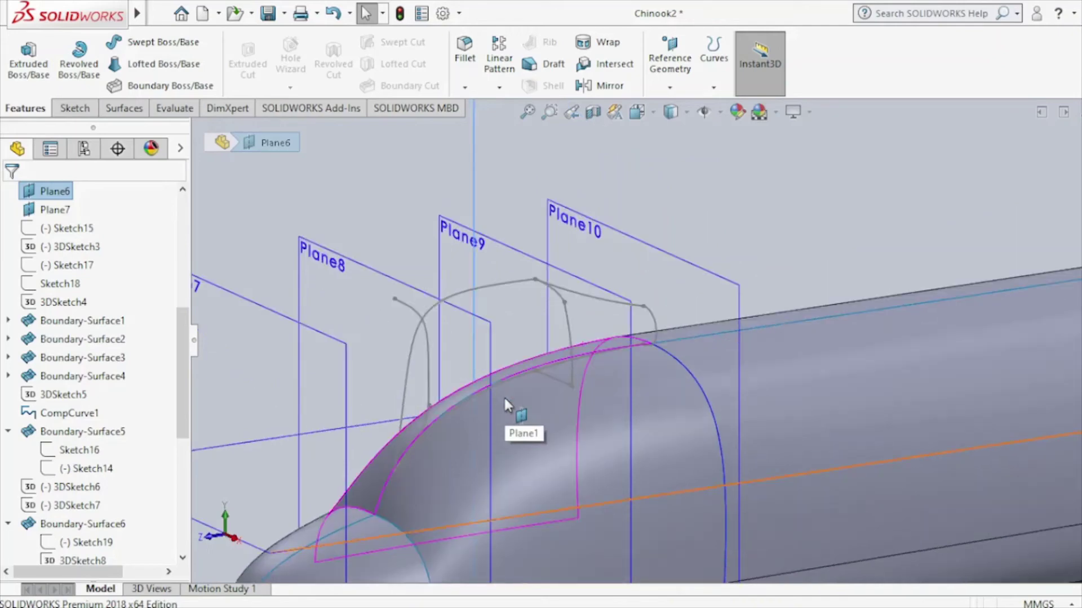
{"action": "key", "text": "ctrl+8"}
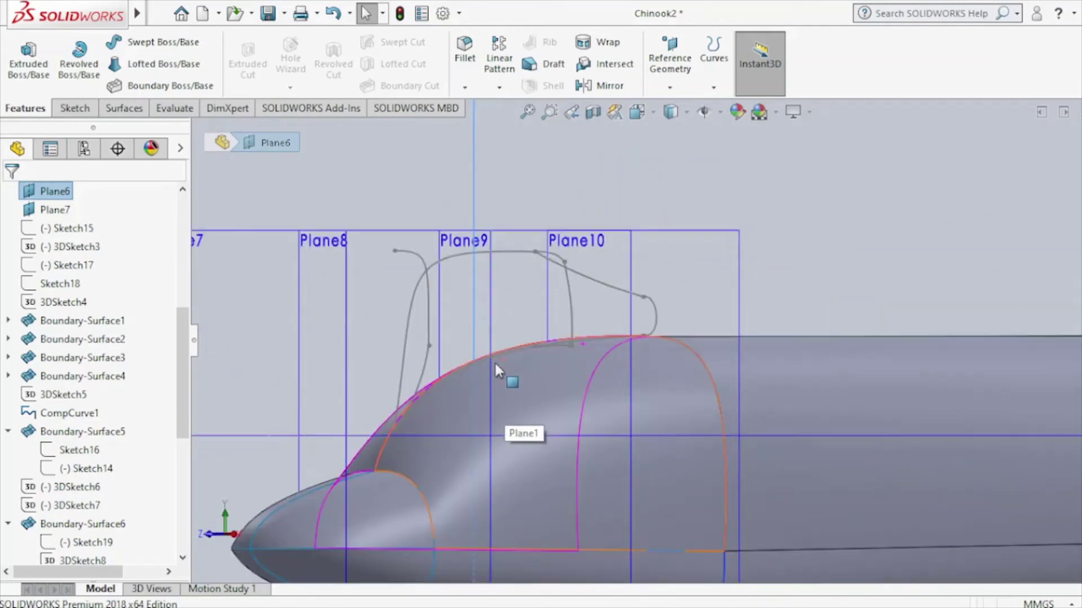
{"action": "left_click", "coordinate": [488, 275]}
{"action": "left_click", "coordinate": [556, 221]}
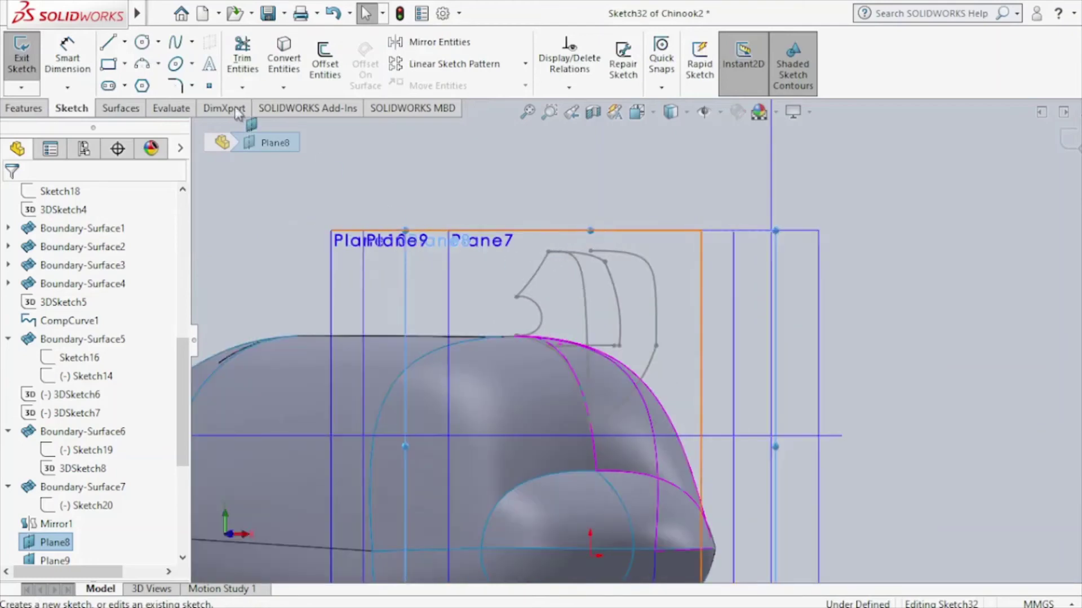
{"action": "left_click", "coordinate": [107, 45]}
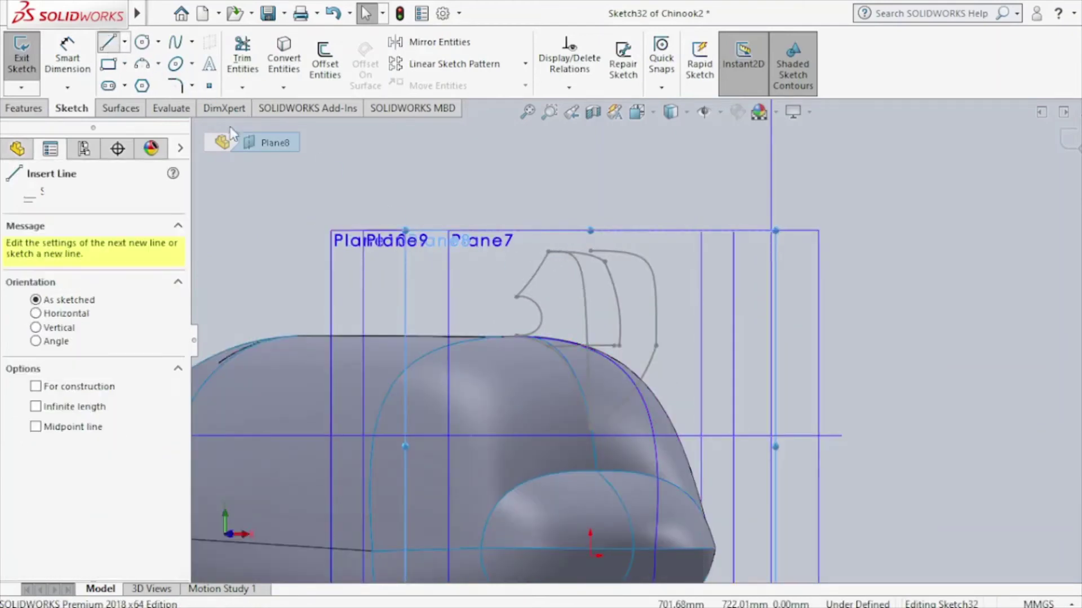
{"action": "left_click", "coordinate": [590, 434]}
{"action": "left_click", "coordinate": [590, 251]}
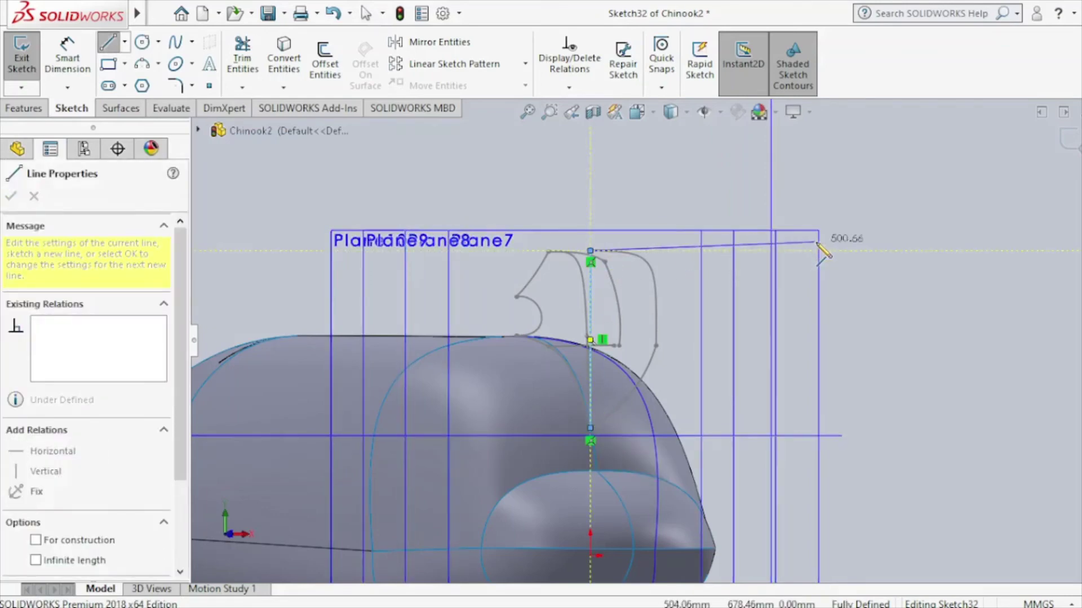
{"action": "key", "text": "Escape"}
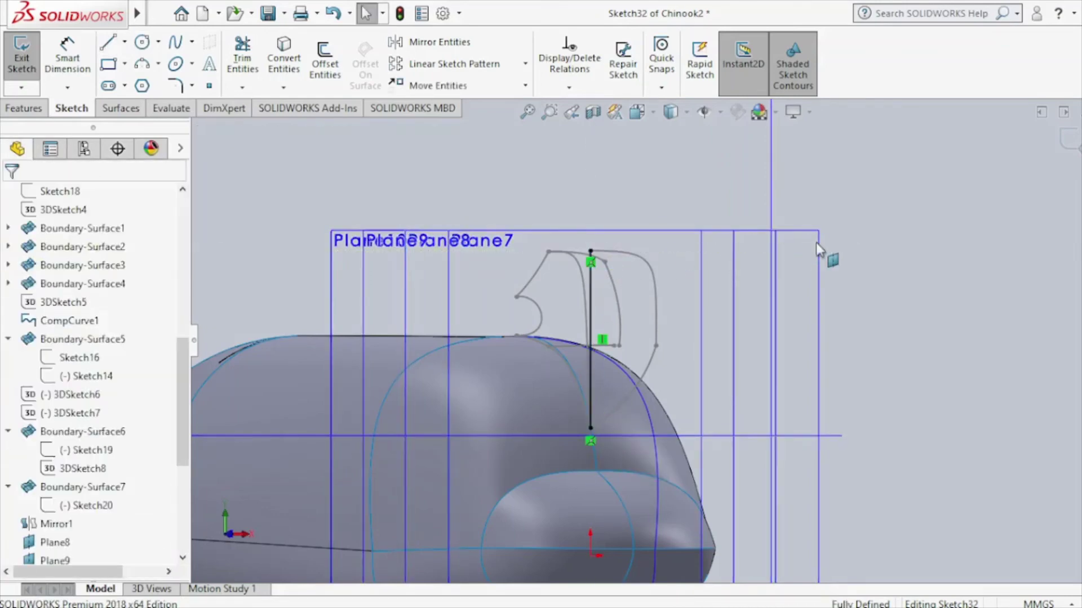
{"action": "key", "text": "ctrl+8"}
{"action": "left_click", "coordinate": [1067, 141]}
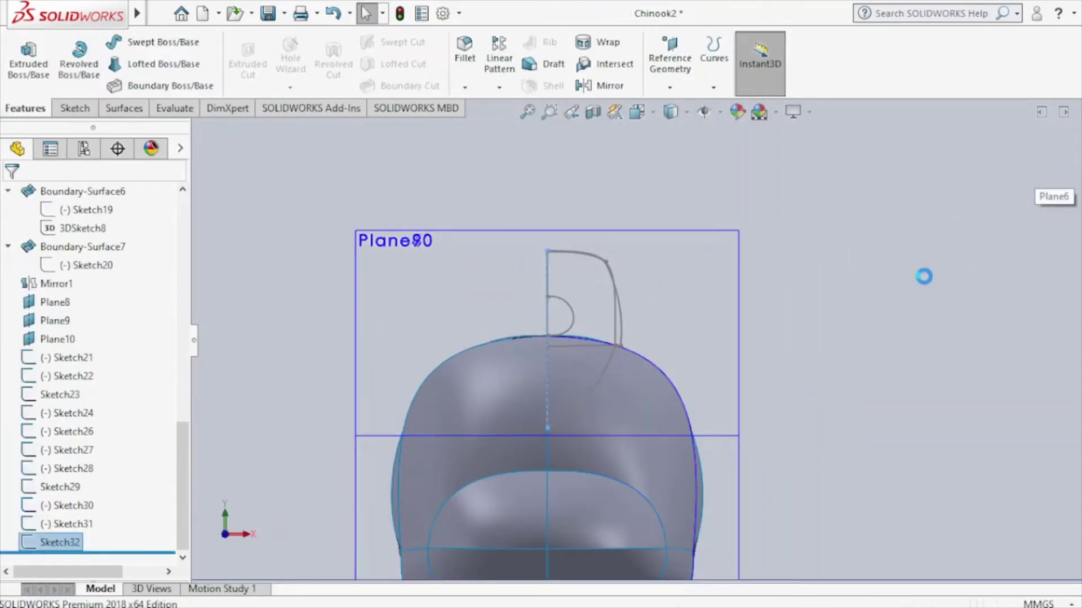
On Plane9, sketch a vertical line from the fuselage edge curve up to the canopy curve.
{"action": "key", "text": "ctrl+8"}
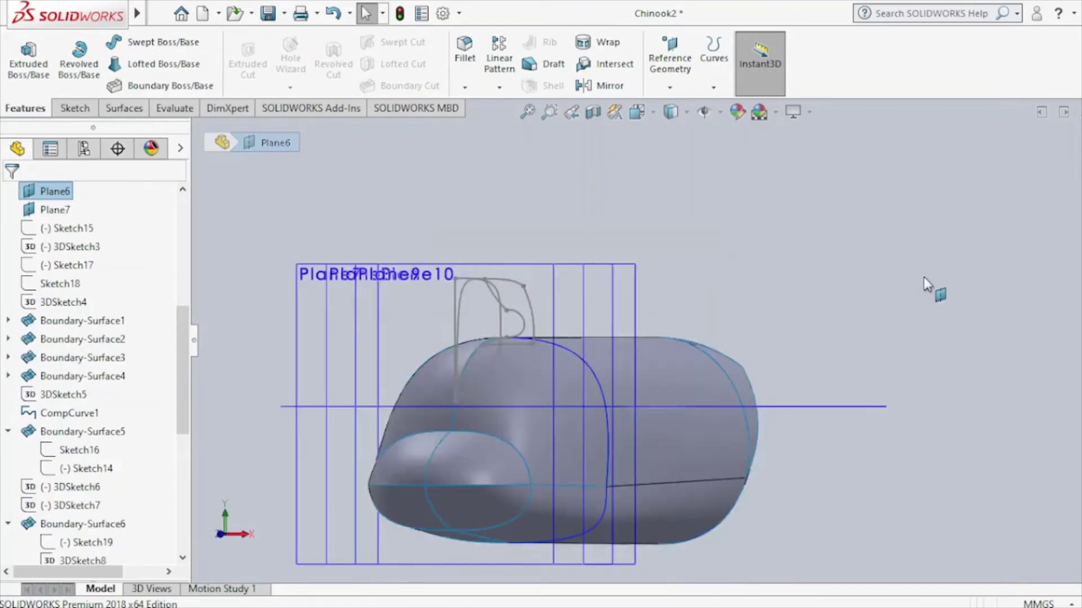
{"action": "key", "text": "ctrl+7"}
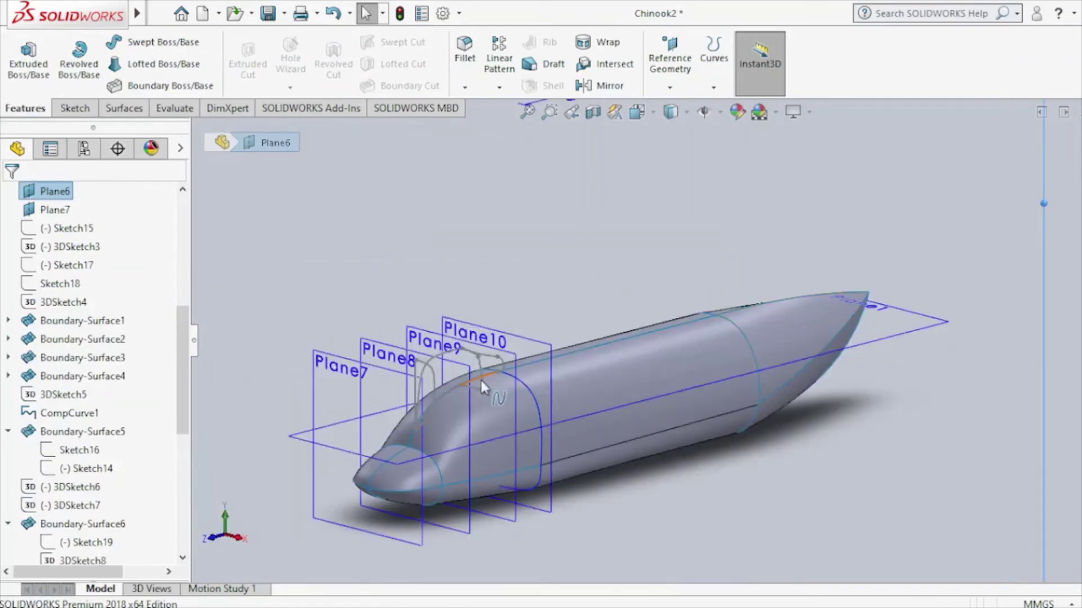
{"action": "scroll", "coordinate": [481, 380], "scroll_direction": "down", "scroll_amount": 3}
{"action": "scroll", "coordinate": [480, 378], "scroll_direction": "down", "scroll_amount": 2}
{"action": "scroll", "coordinate": [480, 378], "scroll_direction": "down", "scroll_amount": 2}
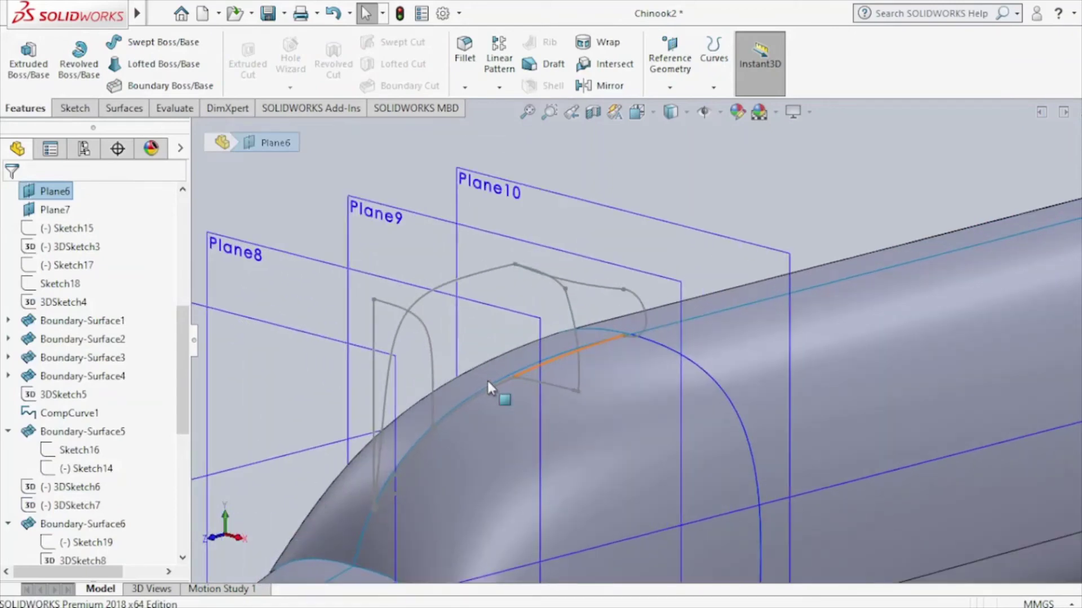
{"action": "left_click", "coordinate": [623, 267]}
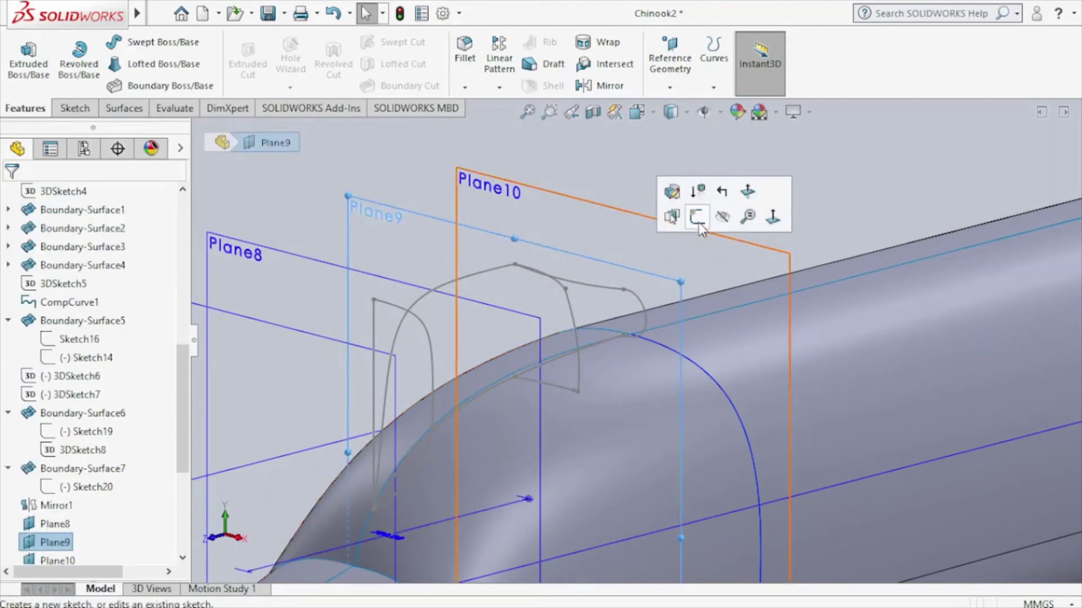
{"action": "left_click", "coordinate": [697, 218]}
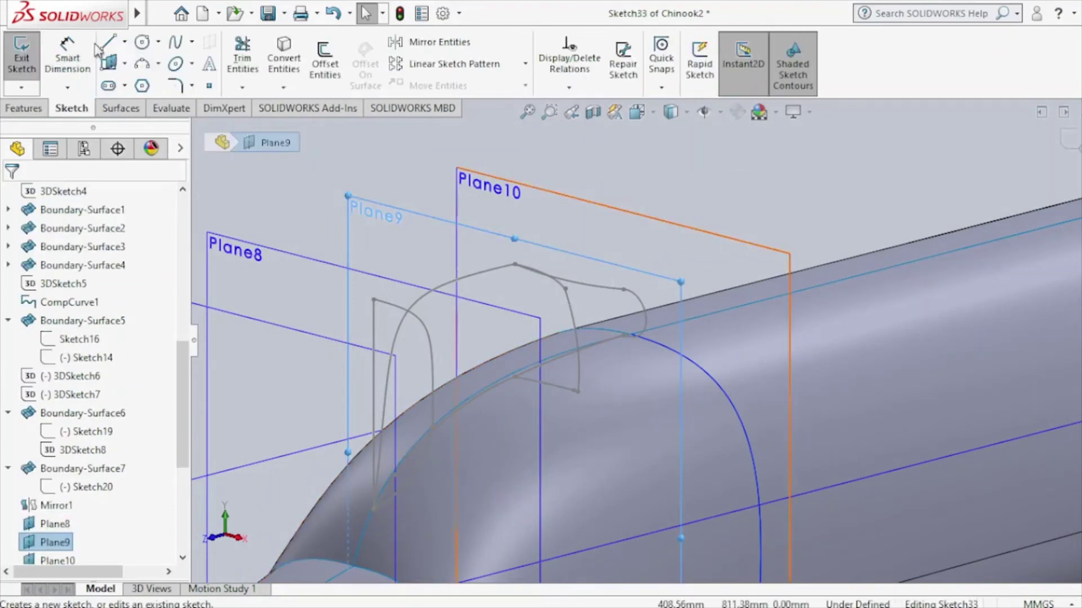
{"action": "left_click", "coordinate": [107, 42]}
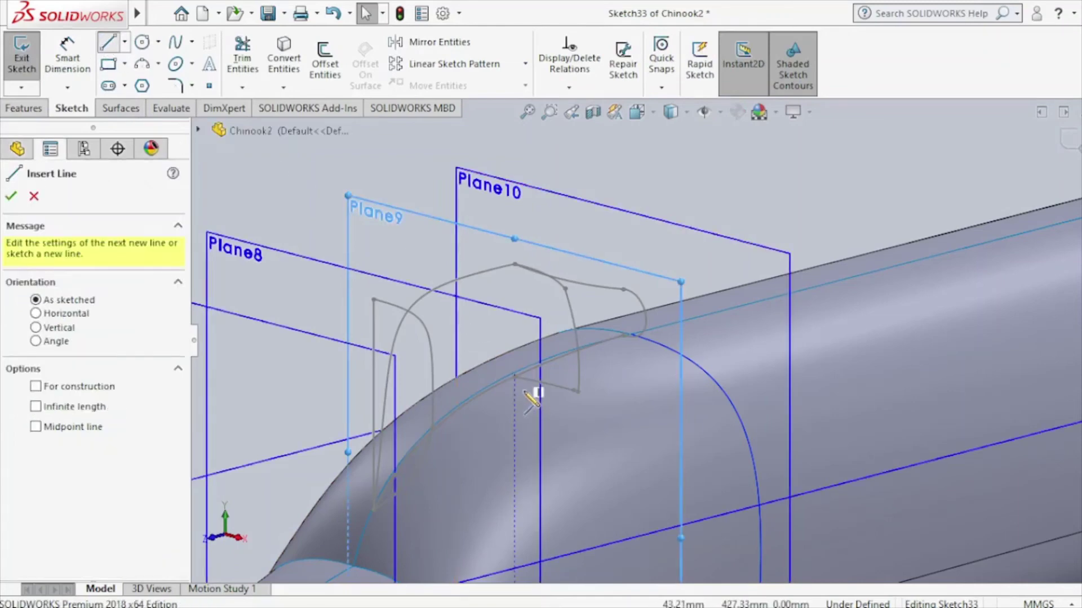
{"action": "left_click", "coordinate": [514, 375]}
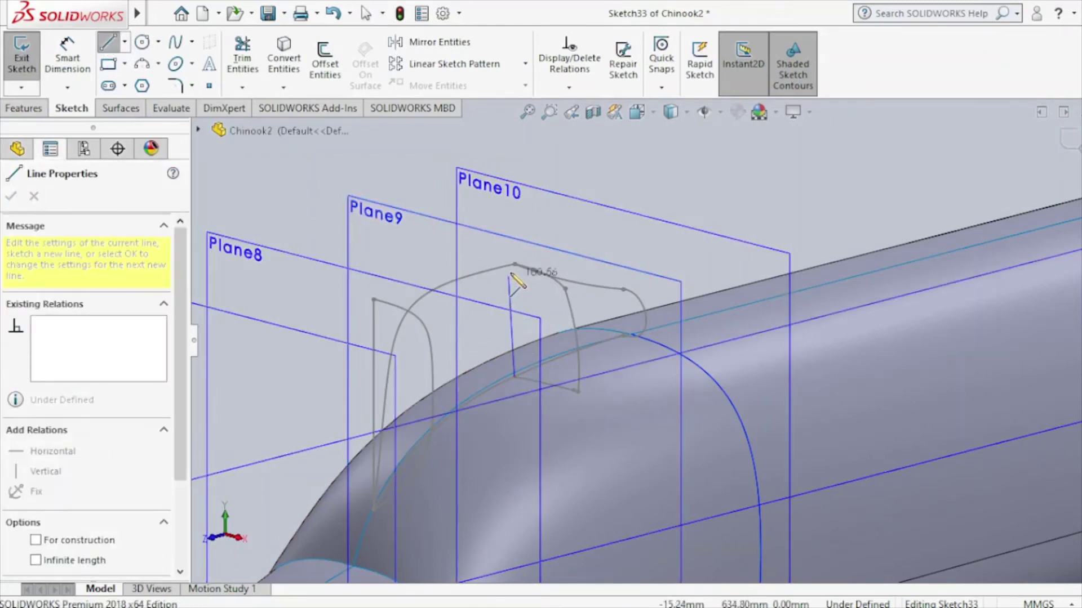
{"action": "left_click", "coordinate": [514, 264]}
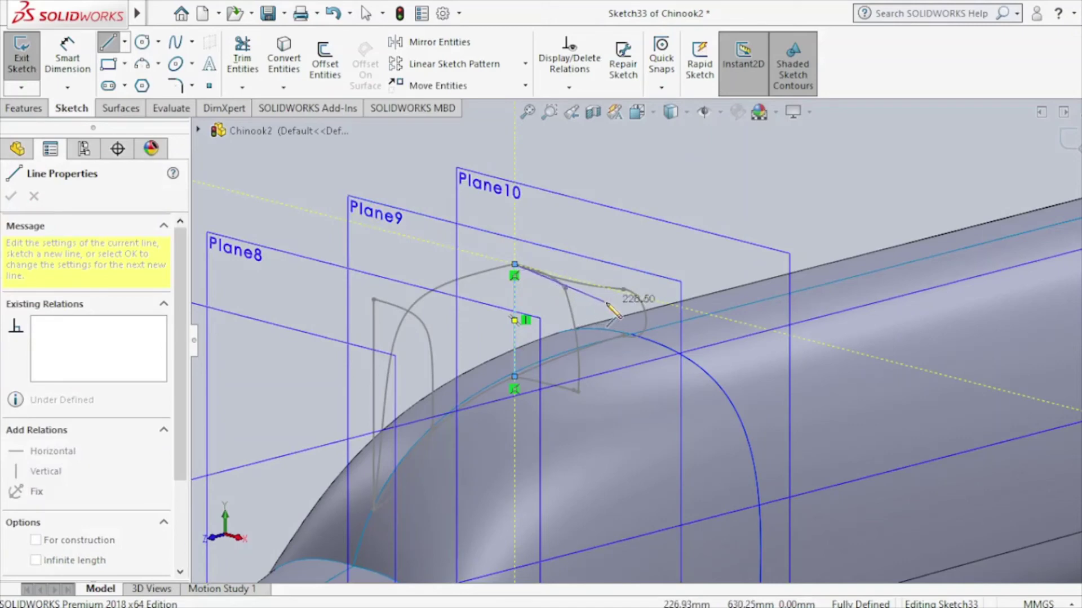
{"action": "left_click", "coordinate": [1067, 145]}
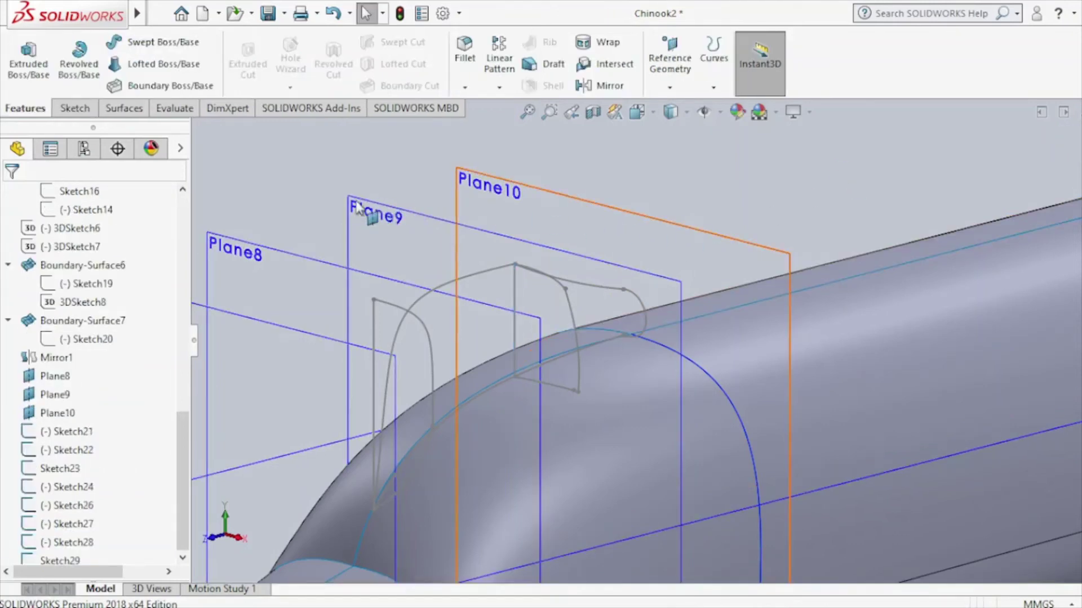
Try a Boundary Surface with Sketch24 as a Direction 1 curve, then cancel it.
{"action": "left_click", "coordinate": [77, 108]}
{"action": "left_click", "coordinate": [123, 107]}
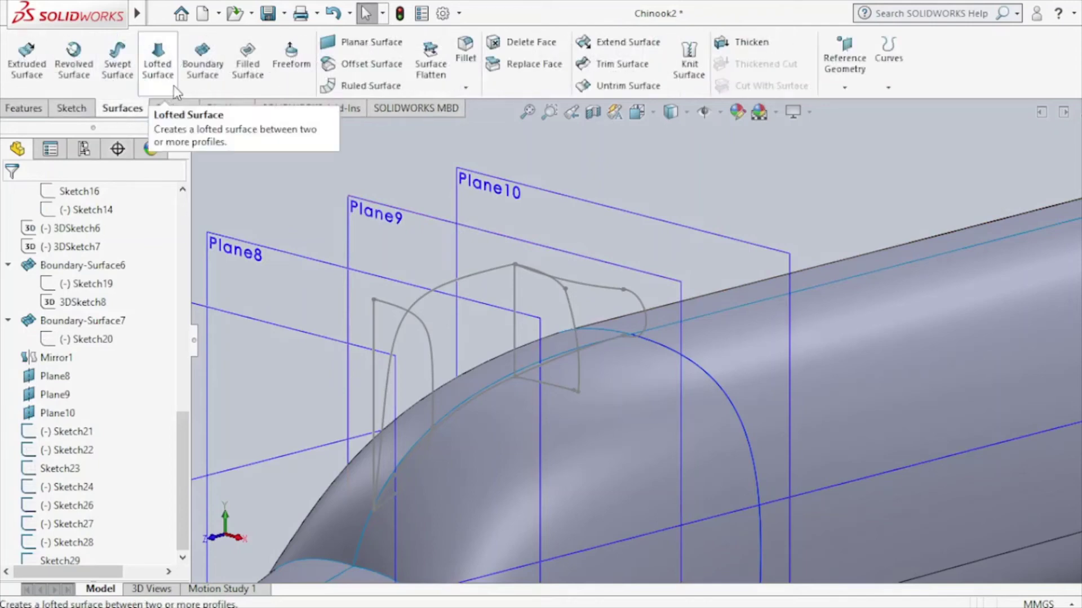
{"action": "left_click", "coordinate": [215, 84]}
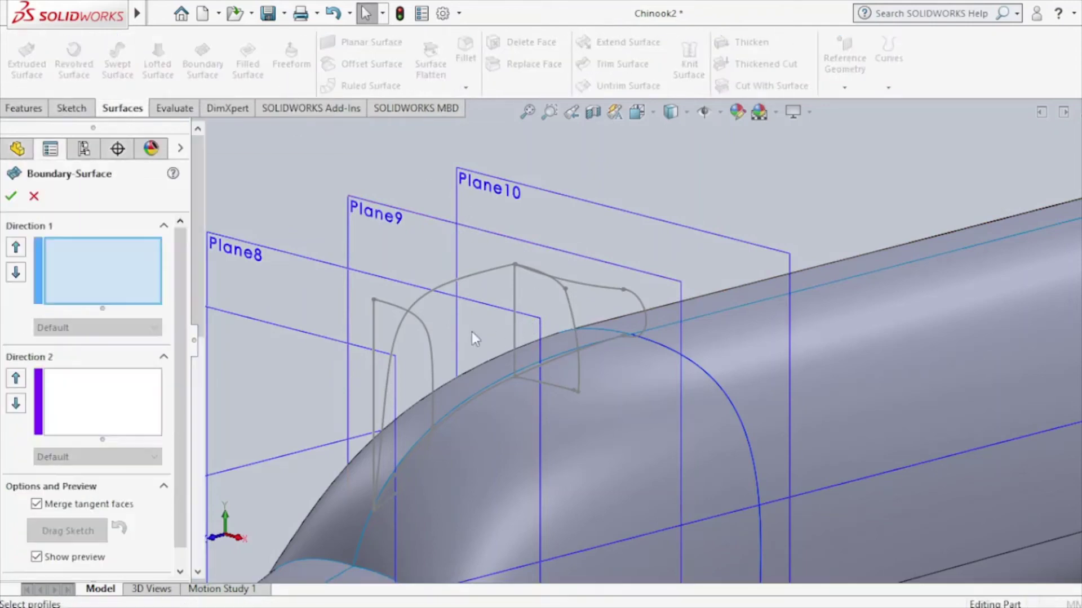
{"action": "left_click", "coordinate": [402, 312]}
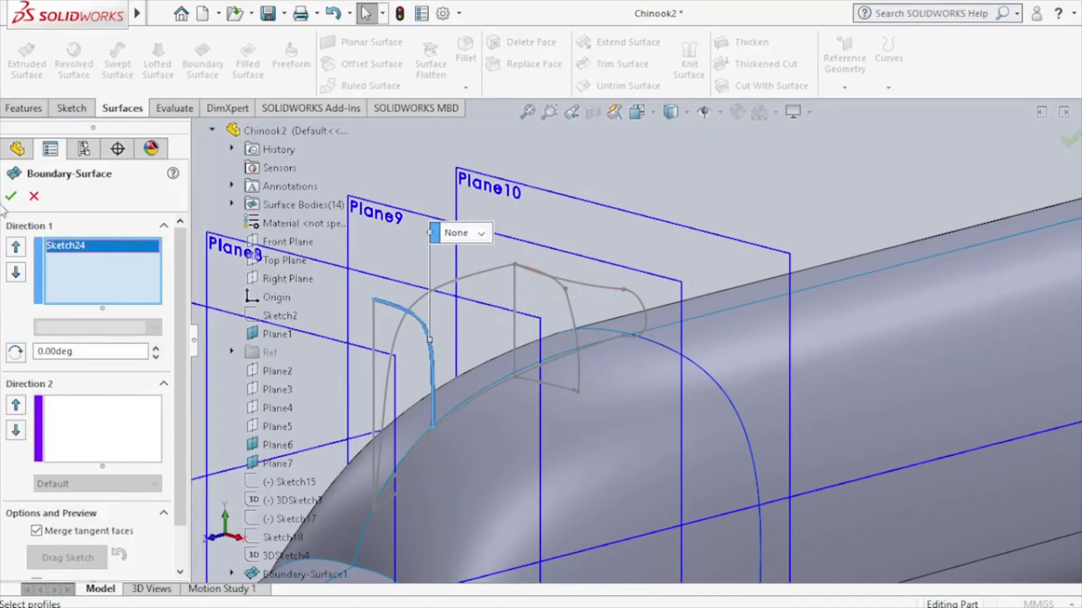
{"action": "key", "text": "Escape"}
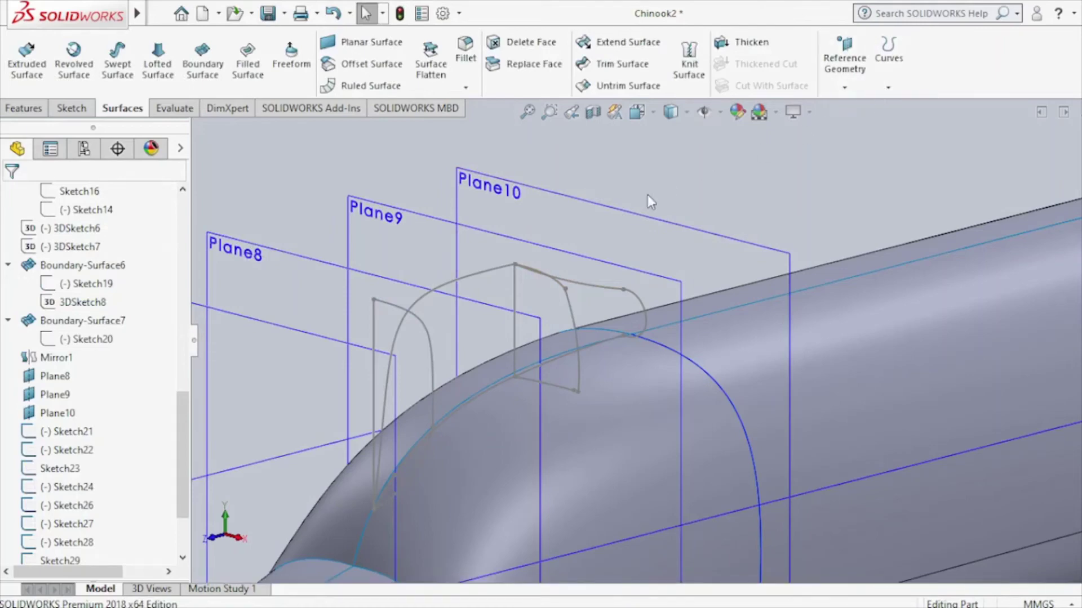
Hide Plane7, Plane8 and Plane9.
{"action": "left_click", "coordinate": [389, 356]}
{"action": "left_click", "coordinate": [480, 308]}
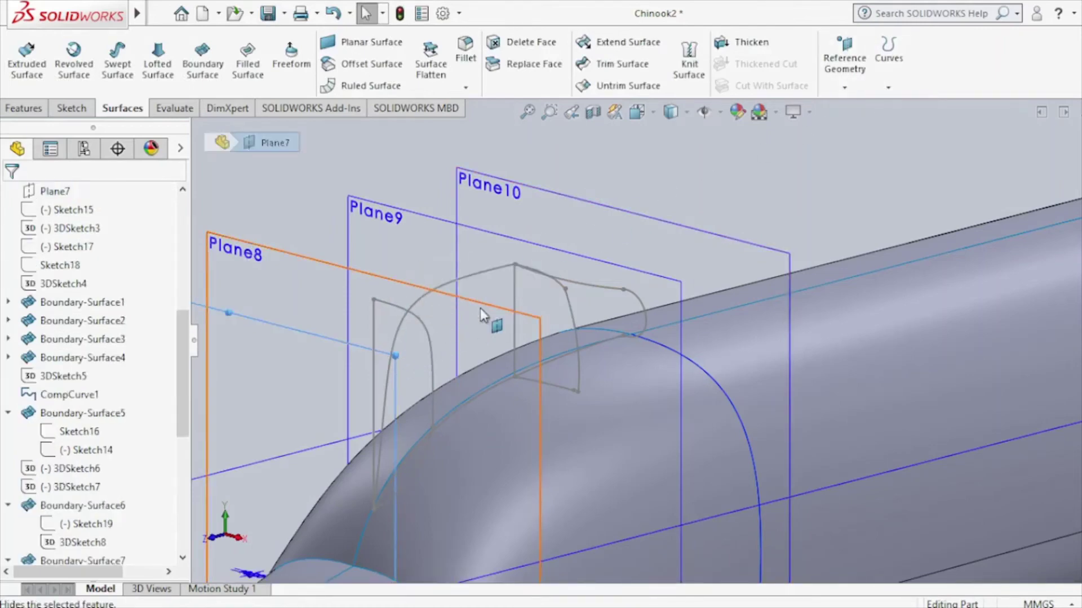
{"action": "left_click", "coordinate": [459, 303]}
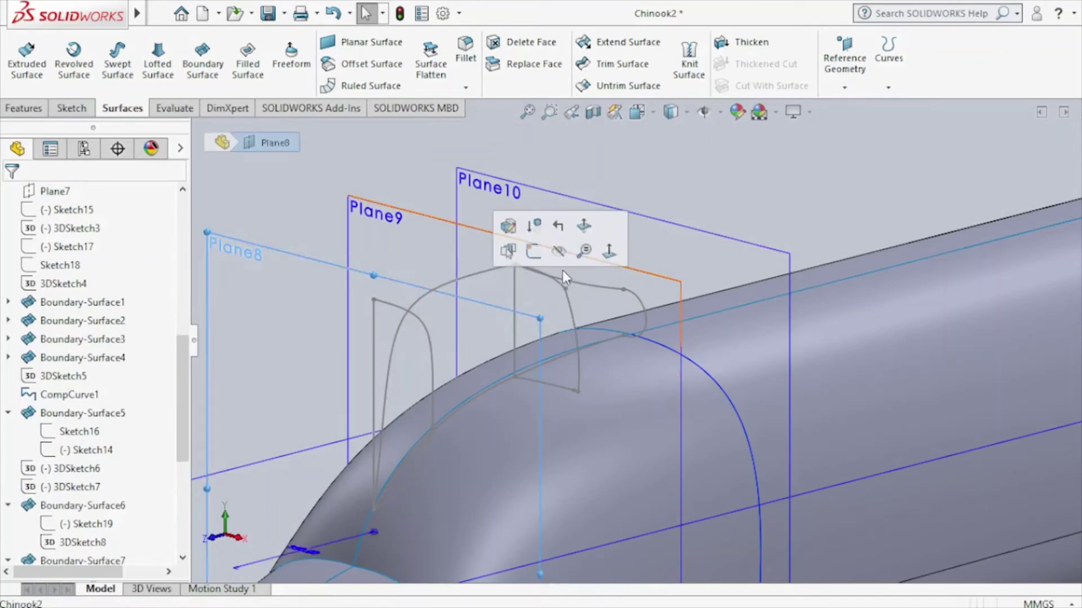
{"action": "left_click", "coordinate": [558, 257]}
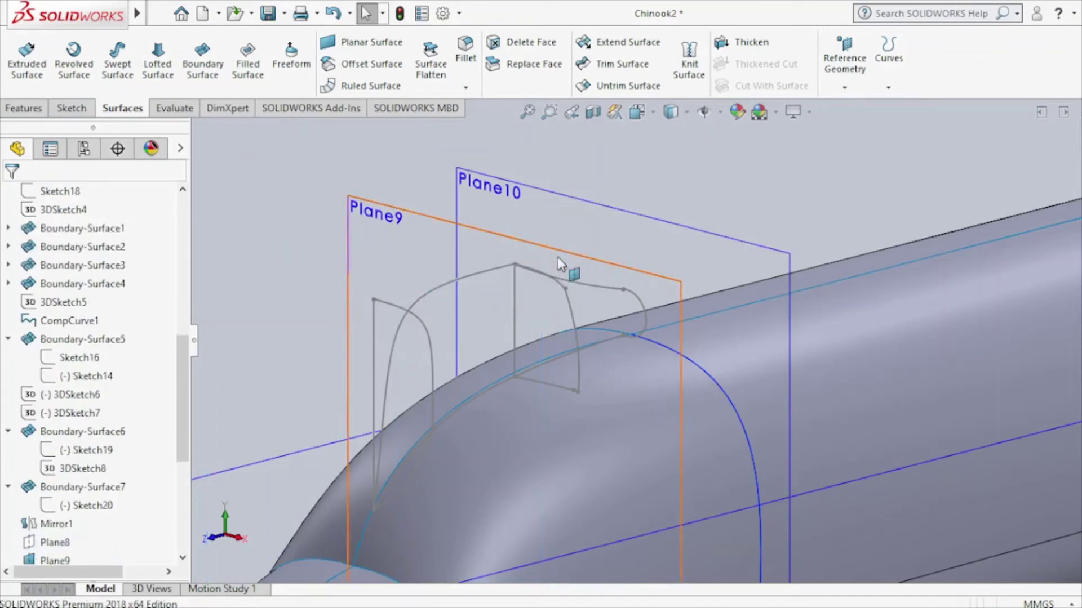
{"action": "left_click", "coordinate": [557, 256]}
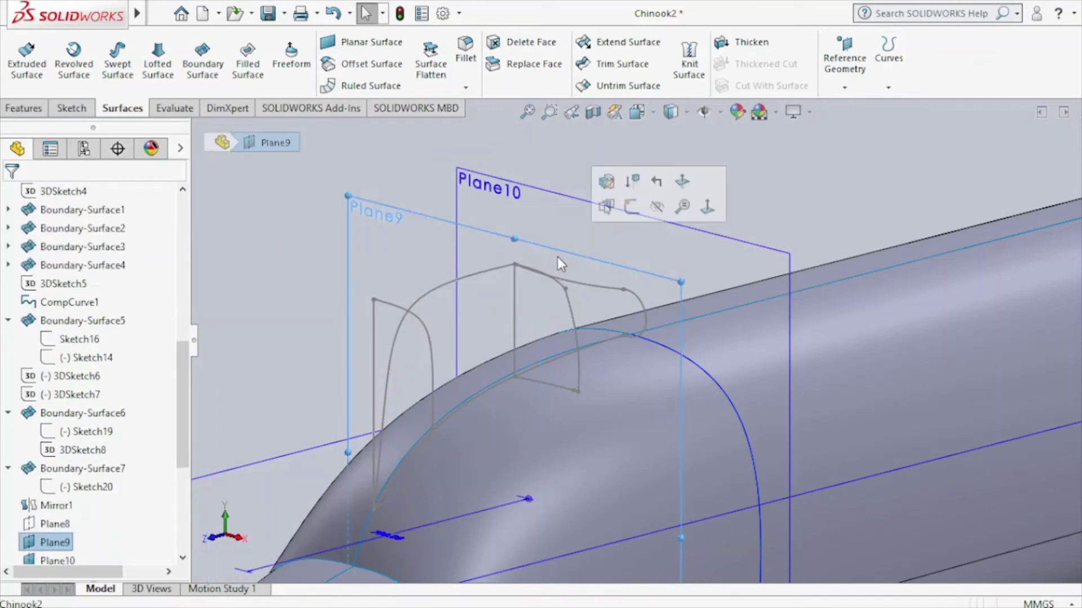
{"action": "left_click", "coordinate": [656, 207]}
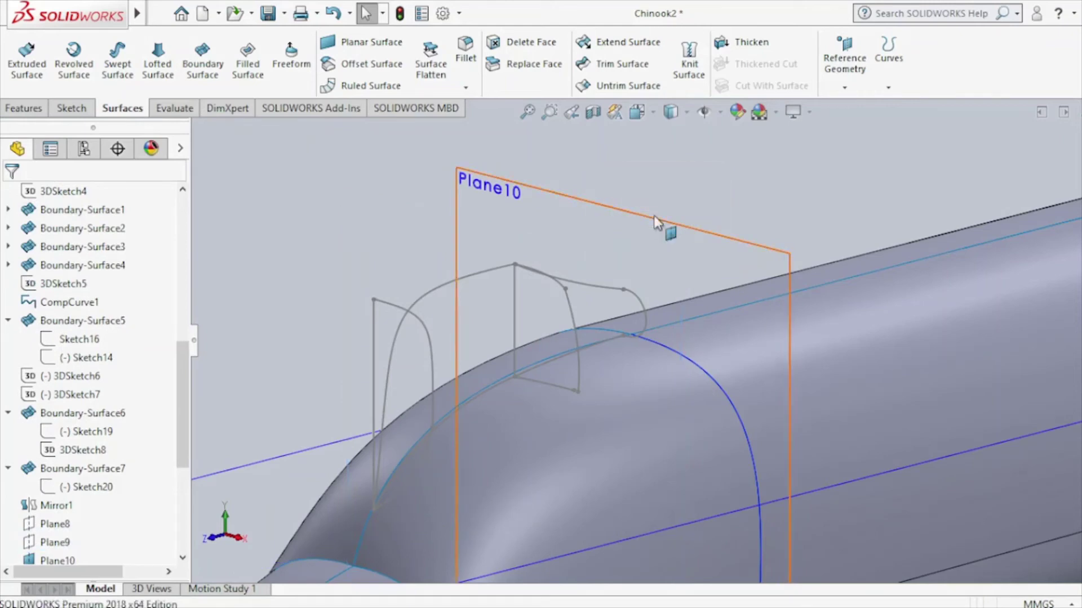
On Plane10, sketch a vertical line from the fuselage edge up to the canopy's rear curve.
{"action": "left_click", "coordinate": [654, 215]}
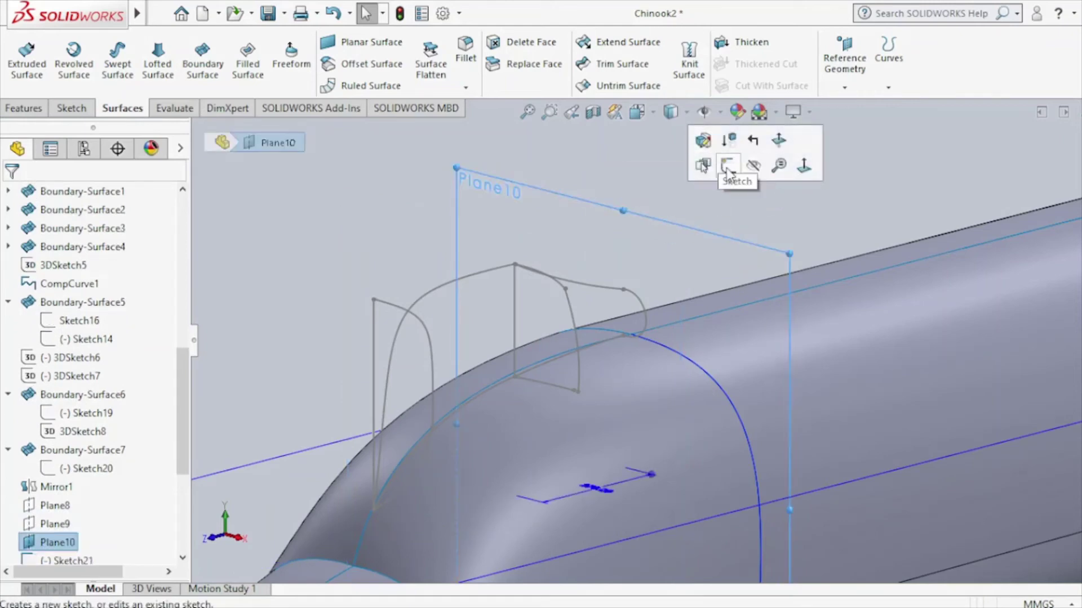
{"action": "left_click", "coordinate": [728, 167]}
{"action": "left_click", "coordinate": [110, 46]}
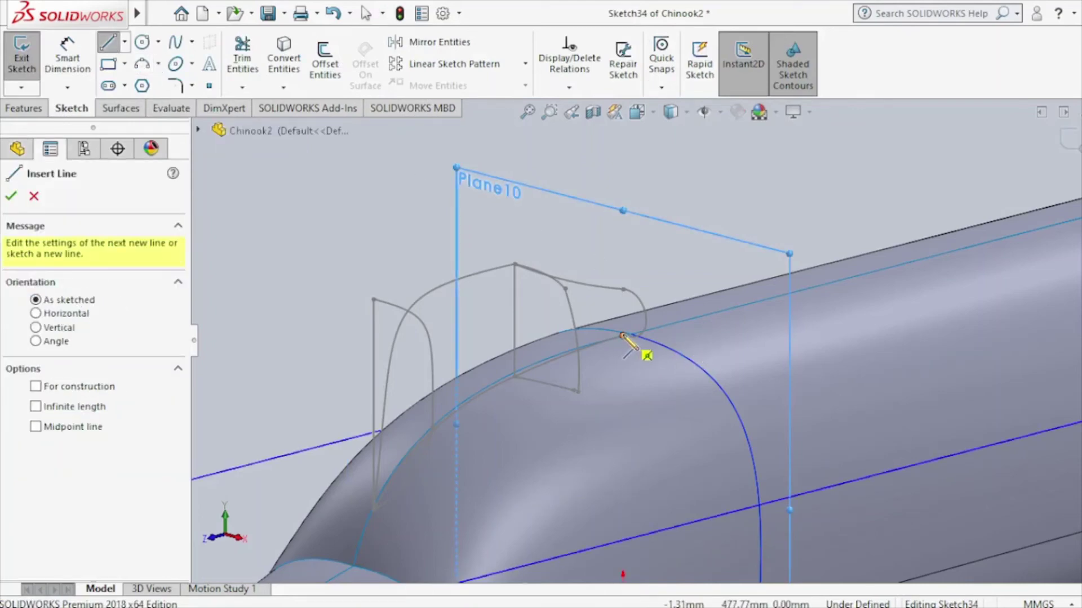
{"action": "left_click", "coordinate": [623, 336]}
{"action": "left_click", "coordinate": [622, 289]}
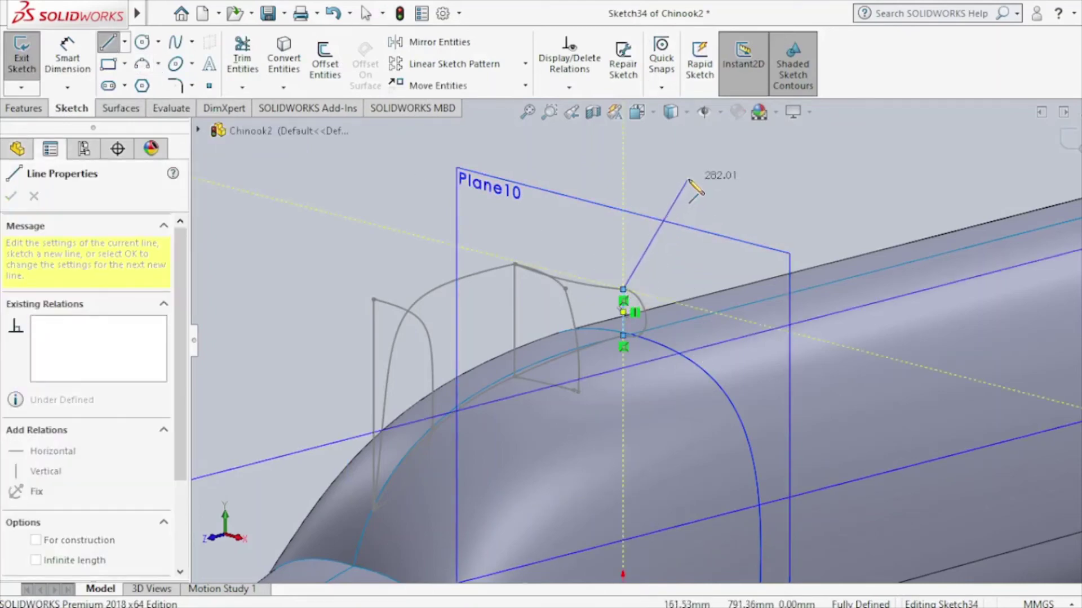
{"action": "right_click", "coordinate": [689, 181]}
{"action": "left_click", "coordinate": [724, 191]}
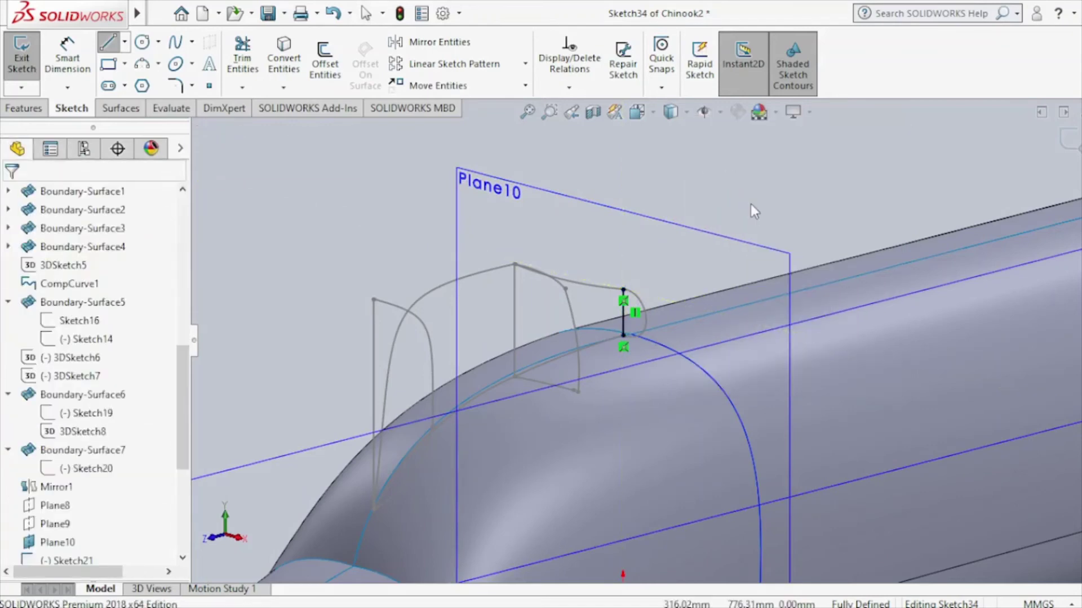
{"action": "left_click", "coordinate": [1060, 142]}
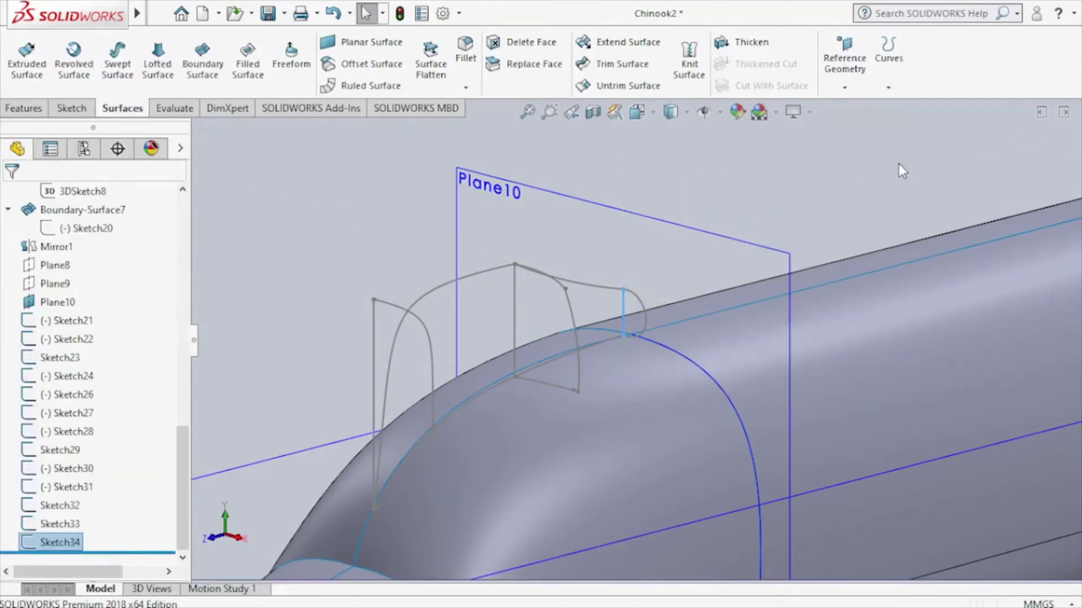
Start a Boundary Surface with the Plane8 and Plane9 guide lines as Direction 1 curves.
{"action": "left_click", "coordinate": [898, 164]}
{"action": "mouse_move", "coordinate": [878, 181]}
{"action": "middle_mouse_down"}
{"action": "mouse_move", "coordinate": [775, 191]}
{"action": "mouse_move", "coordinate": [845, 174]}
{"action": "mouse_move", "coordinate": [807, 197]}
{"action": "middle_mouse_up"}
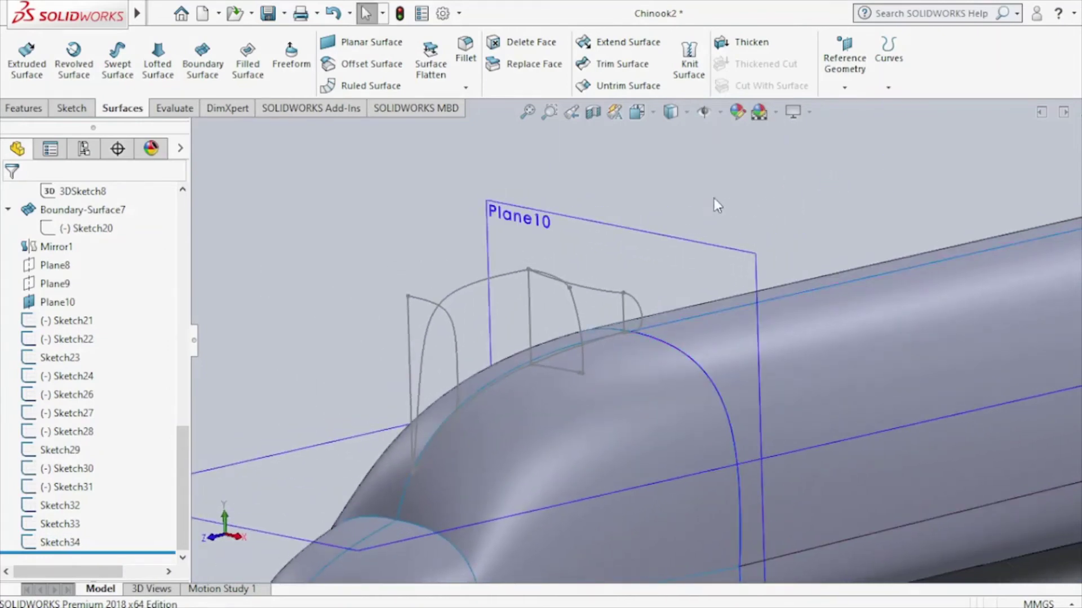
{"action": "mouse_move", "coordinate": [715, 198]}
{"action": "middle_mouse_down"}
{"action": "mouse_move", "coordinate": [695, 226]}
{"action": "mouse_move", "coordinate": [696, 205]}
{"action": "mouse_move", "coordinate": [666, 208]}
{"action": "mouse_move", "coordinate": [664, 218]}
{"action": "mouse_move", "coordinate": [720, 225]}
{"action": "mouse_move", "coordinate": [671, 249]}
{"action": "mouse_move", "coordinate": [683, 259]}
{"action": "mouse_move", "coordinate": [552, 367]}
{"action": "middle_mouse_up"}
{"action": "scroll", "coordinate": [553, 368], "scroll_direction": "down", "scroll_amount": 3}
{"action": "scroll", "coordinate": [551, 366], "scroll_direction": "down", "scroll_amount": 2}
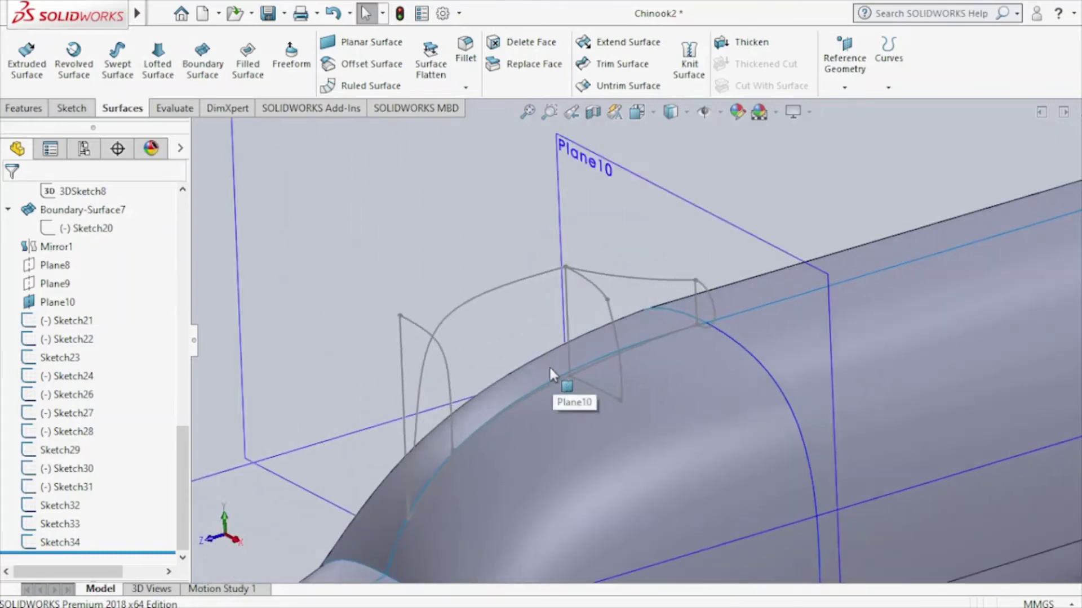
{"action": "left_click", "coordinate": [190, 80]}
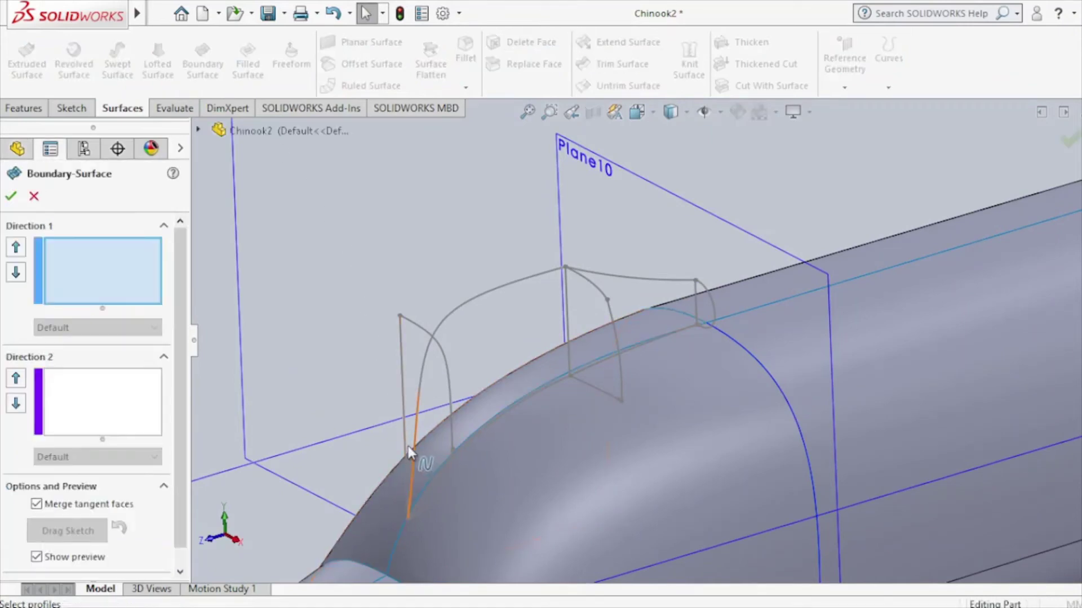
{"action": "left_click", "coordinate": [403, 441]}
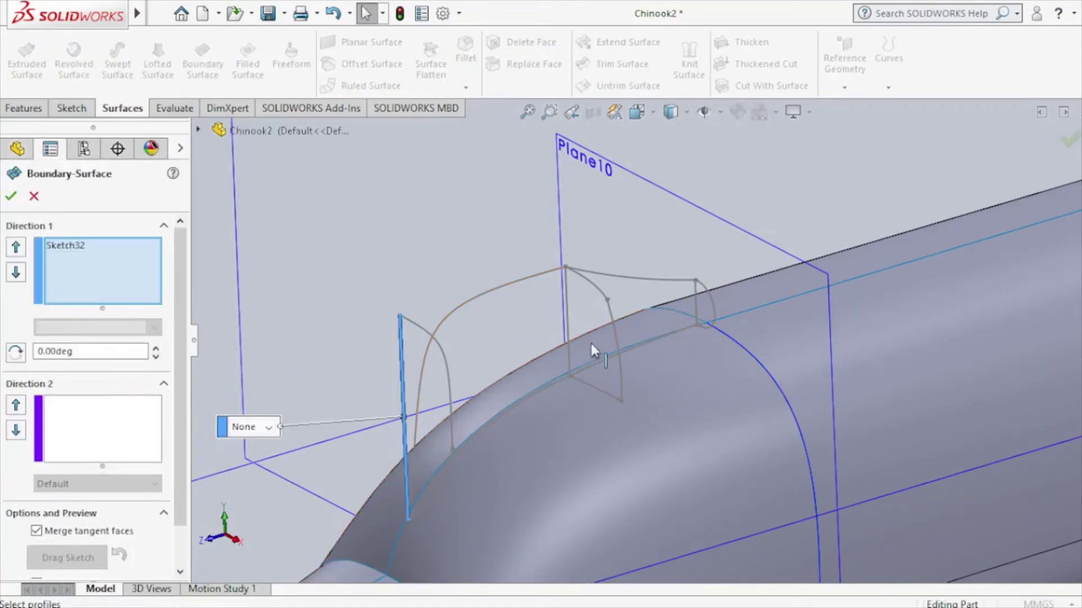
{"action": "left_click", "coordinate": [568, 327]}
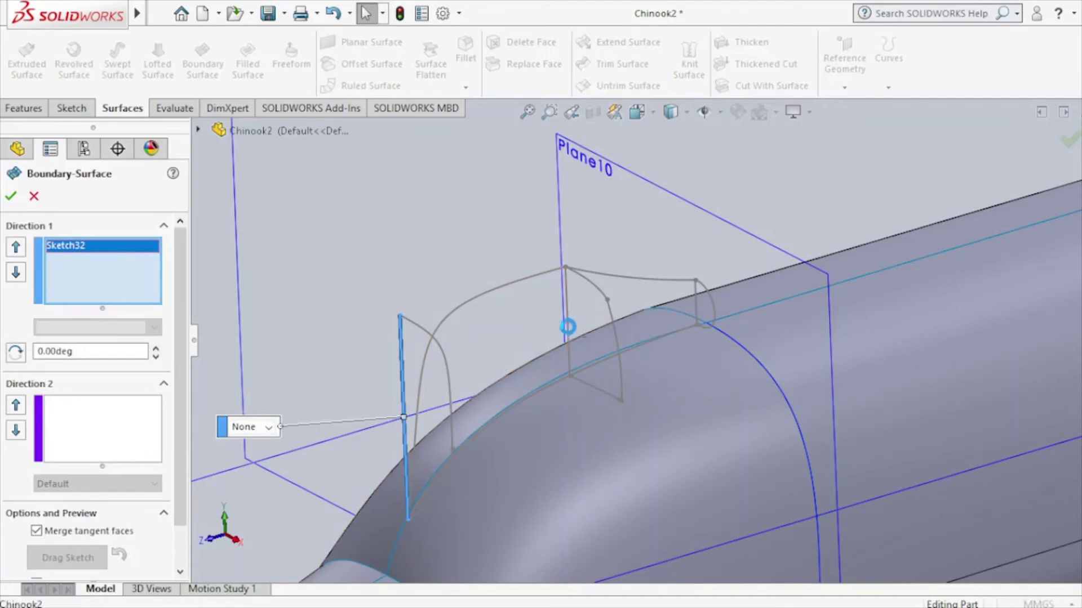
Add Sketch21 as the Direction 2 curve, then clear all Direction 1 selections.
{"action": "left_click", "coordinate": [149, 414]}
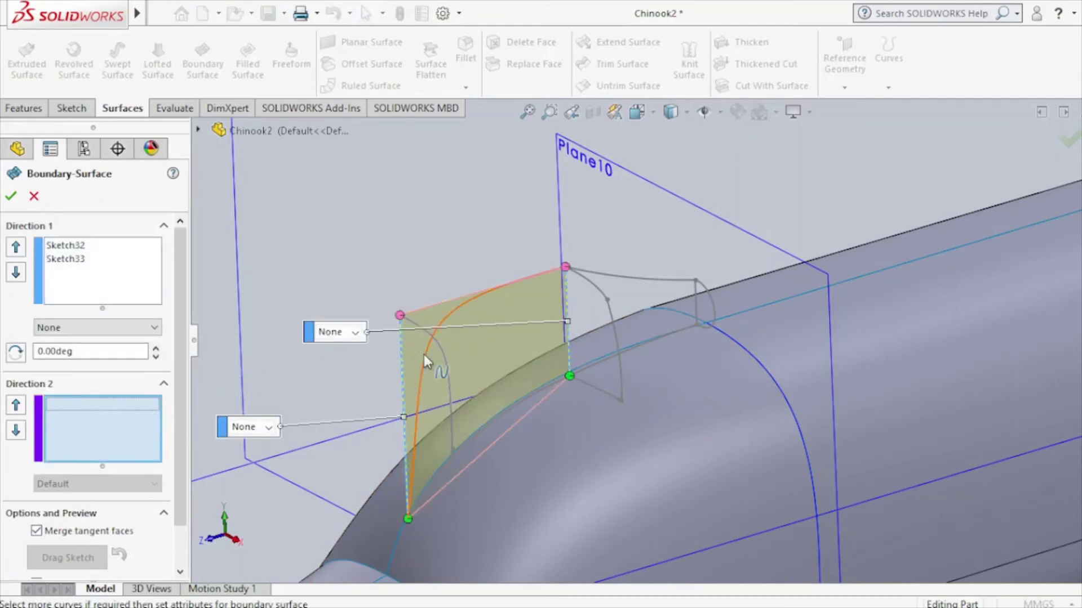
{"action": "left_click", "coordinate": [424, 354]}
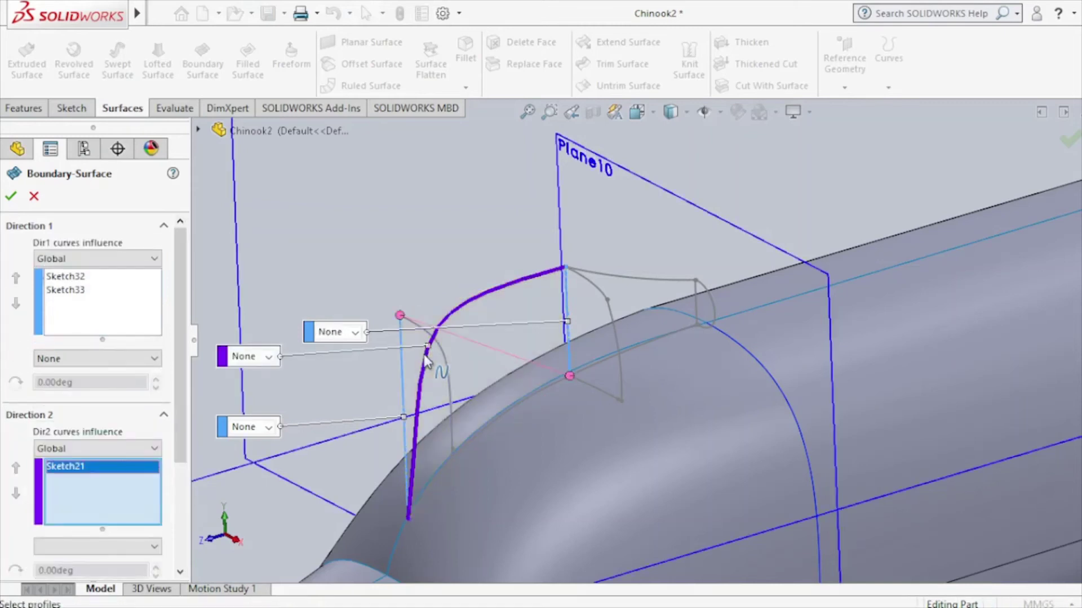
{"action": "right_click", "coordinate": [67, 291]}
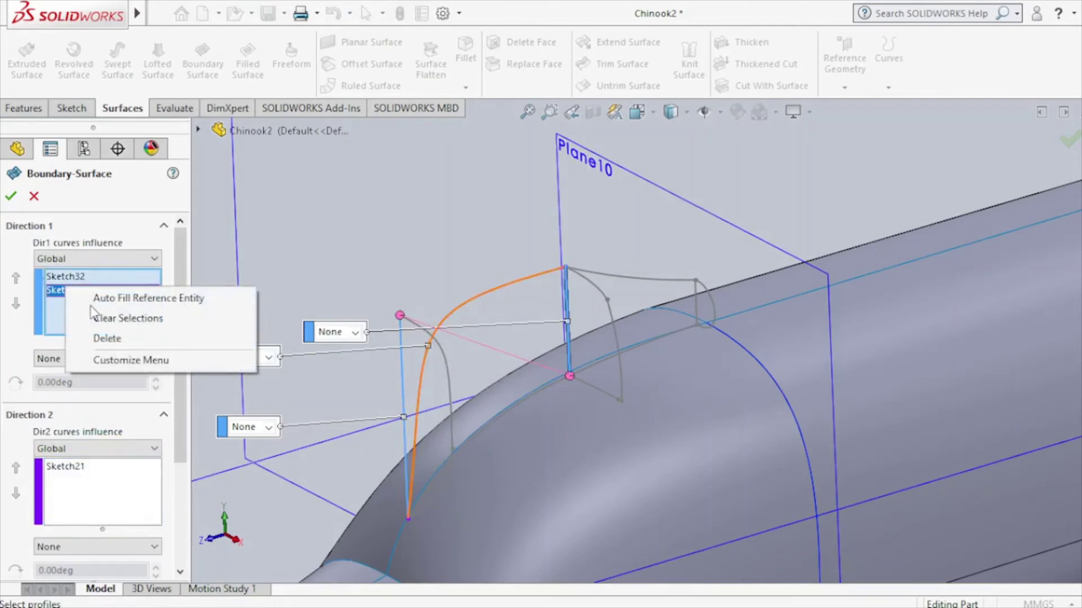
{"action": "left_click", "coordinate": [61, 281]}
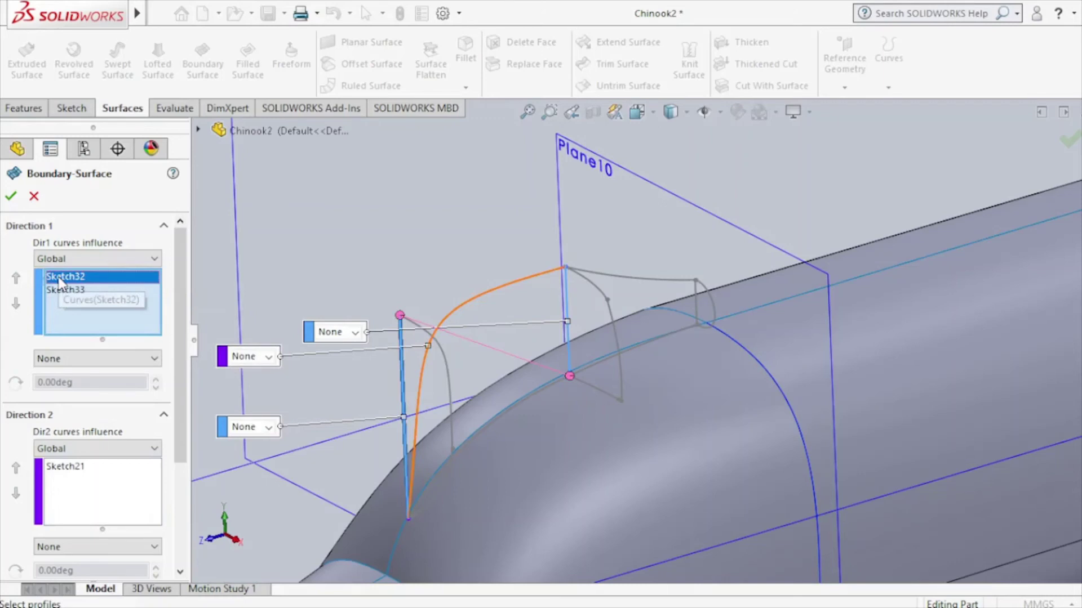
{"action": "right_click", "coordinate": [61, 282]}
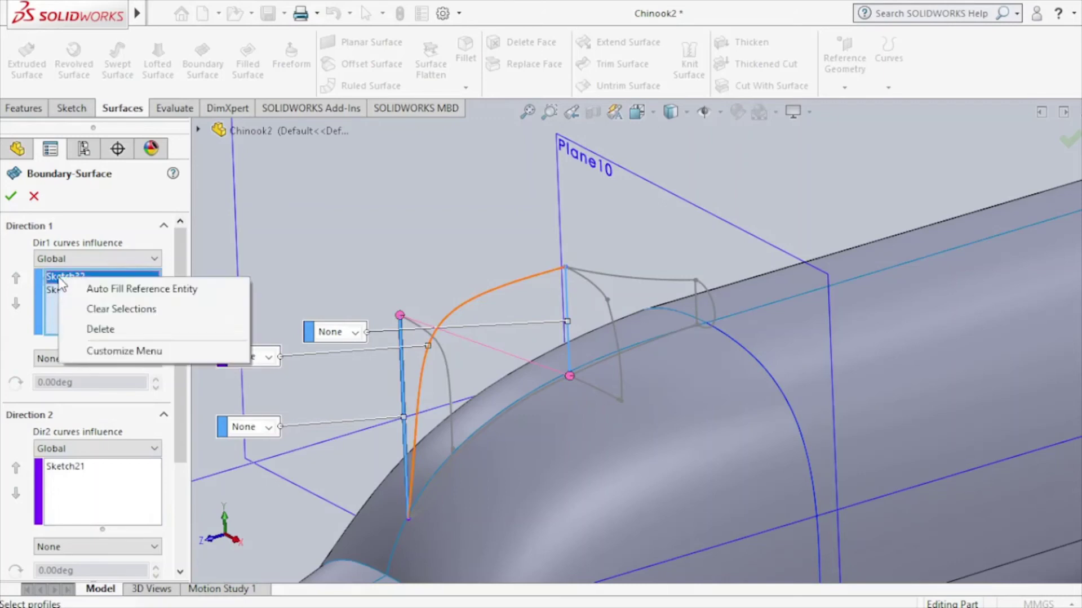
{"action": "left_click", "coordinate": [107, 309]}
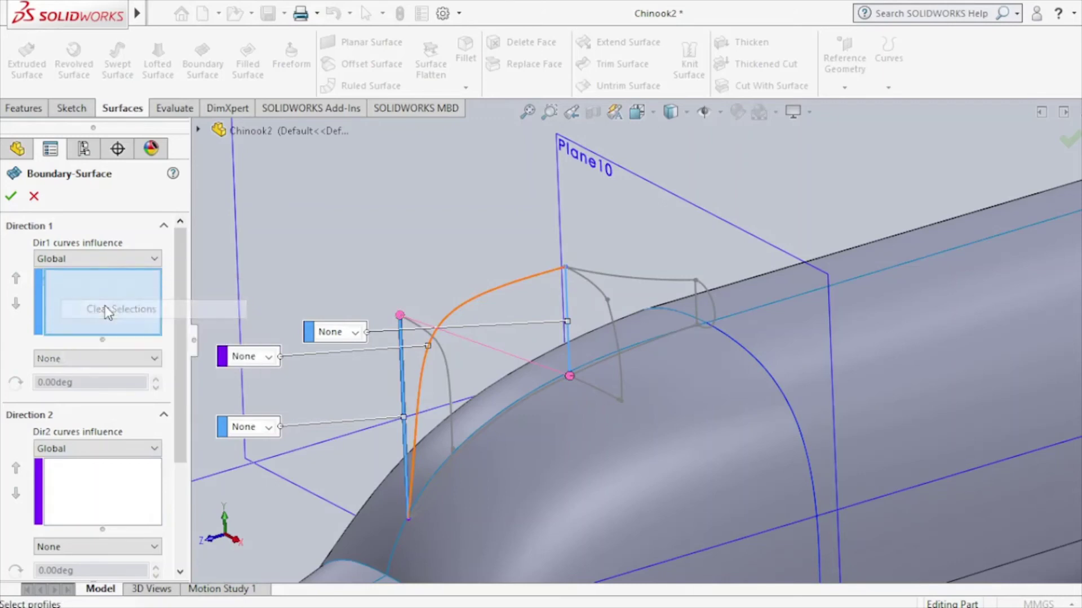
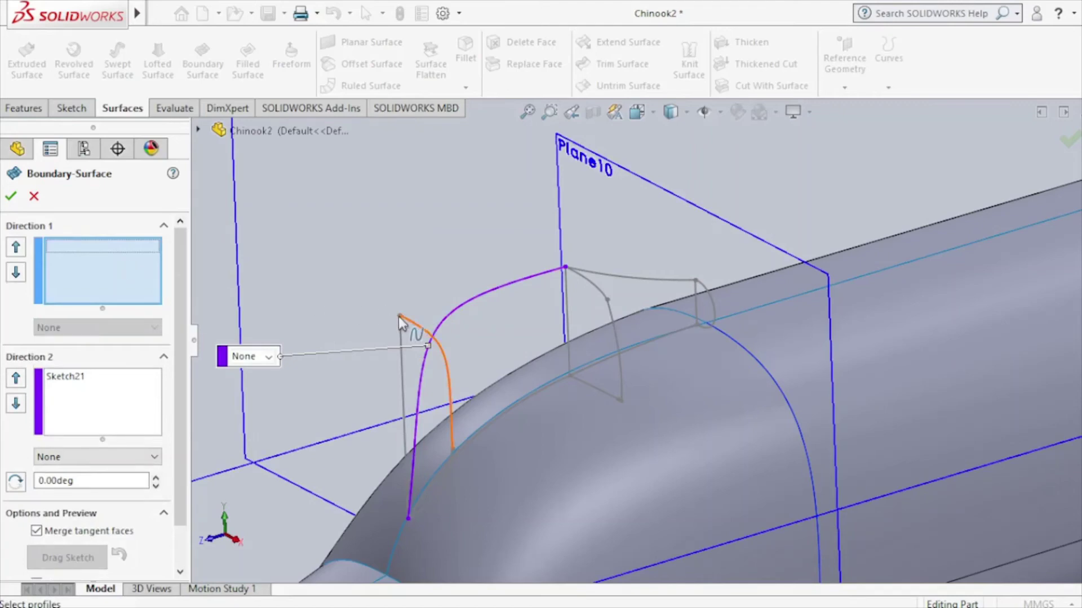
Remove Sketch21 and Sketch24 from the Direction 1 and Direction 2 lists until both are empty.
{"action": "left_click", "coordinate": [401, 316]}
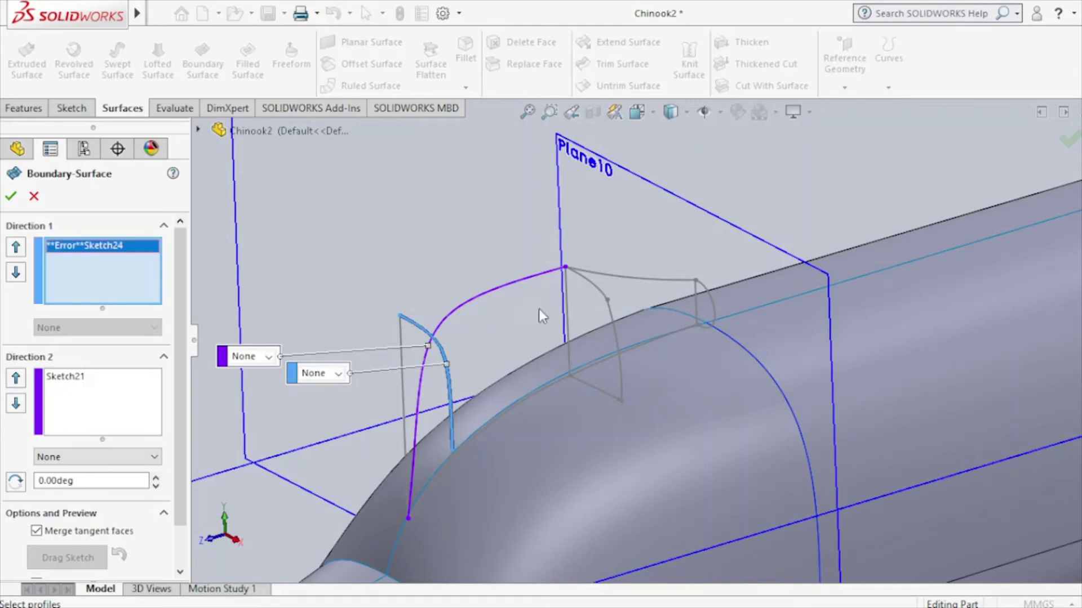
{"action": "right_click", "coordinate": [120, 258]}
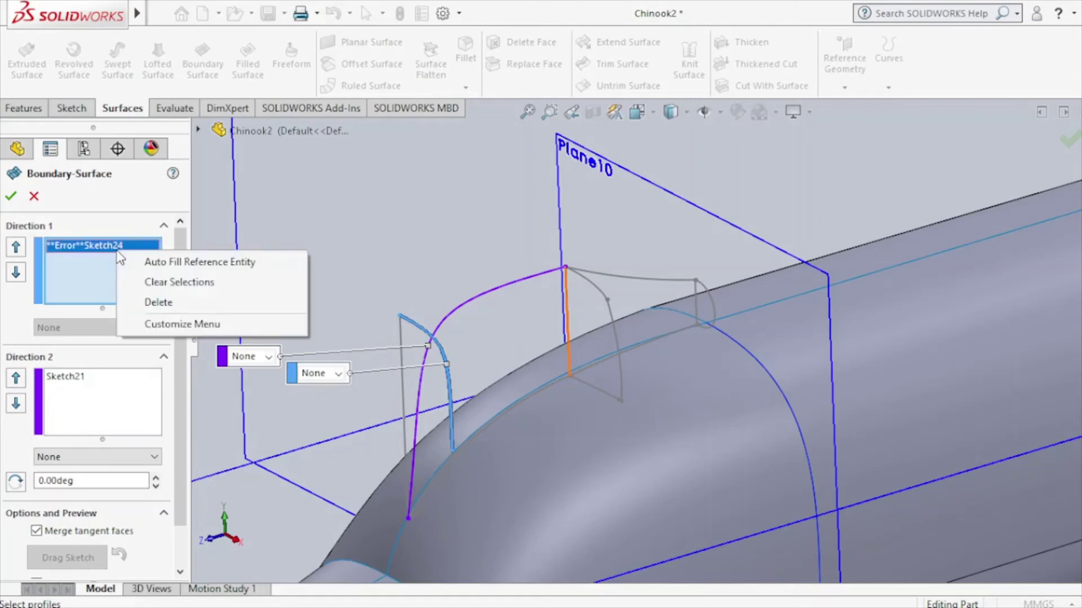
{"action": "left_click", "coordinate": [169, 281]}
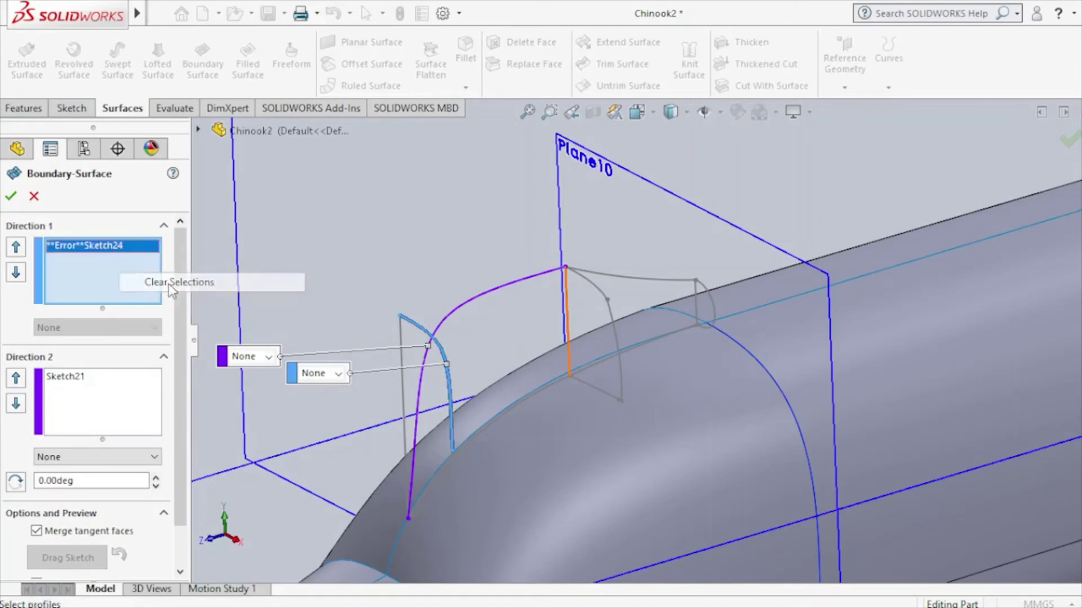
{"action": "left_click", "coordinate": [400, 315]}
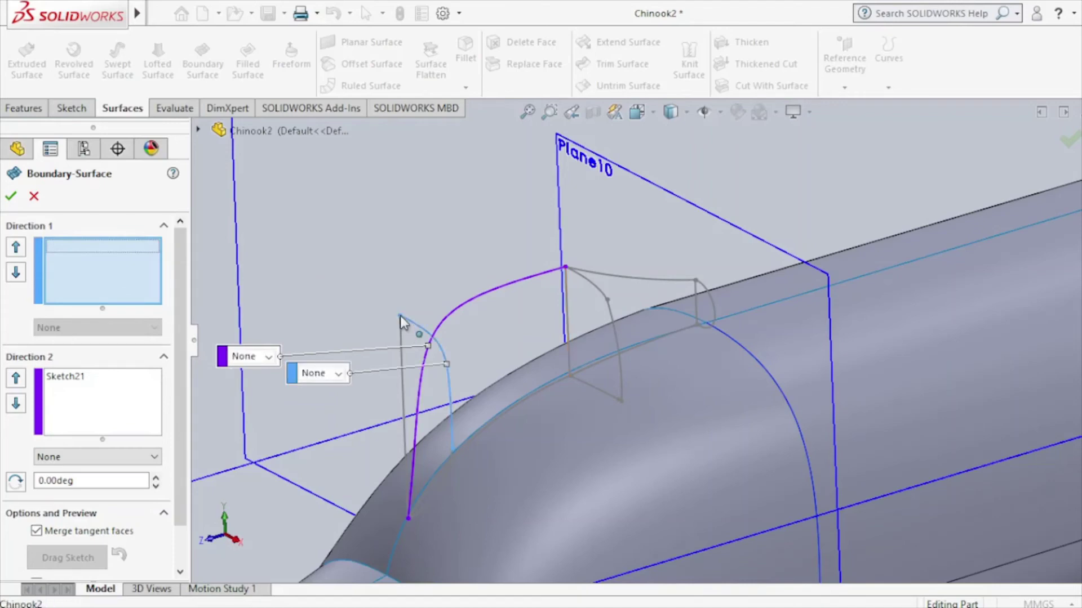
{"action": "right_click", "coordinate": [72, 387]}
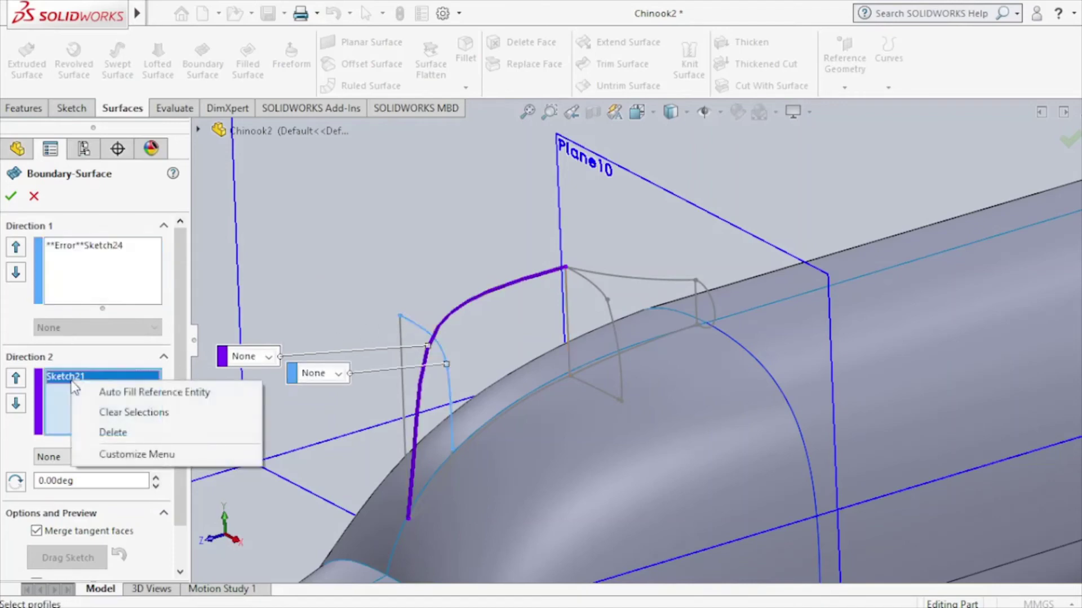
{"action": "left_click", "coordinate": [125, 414]}
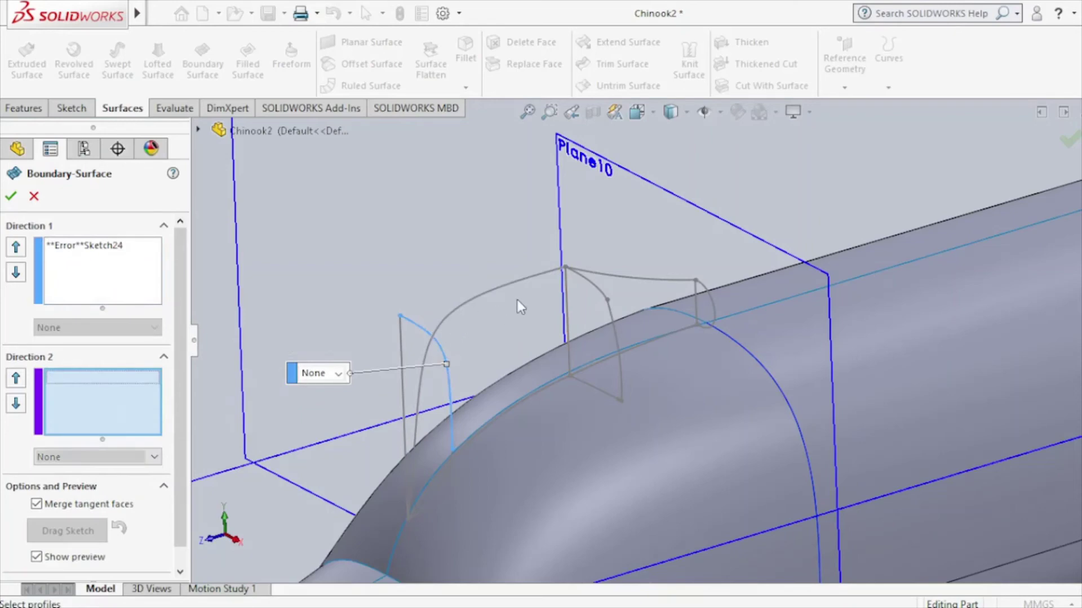
{"action": "right_click", "coordinate": [88, 254]}
{"action": "left_click", "coordinate": [134, 278]}
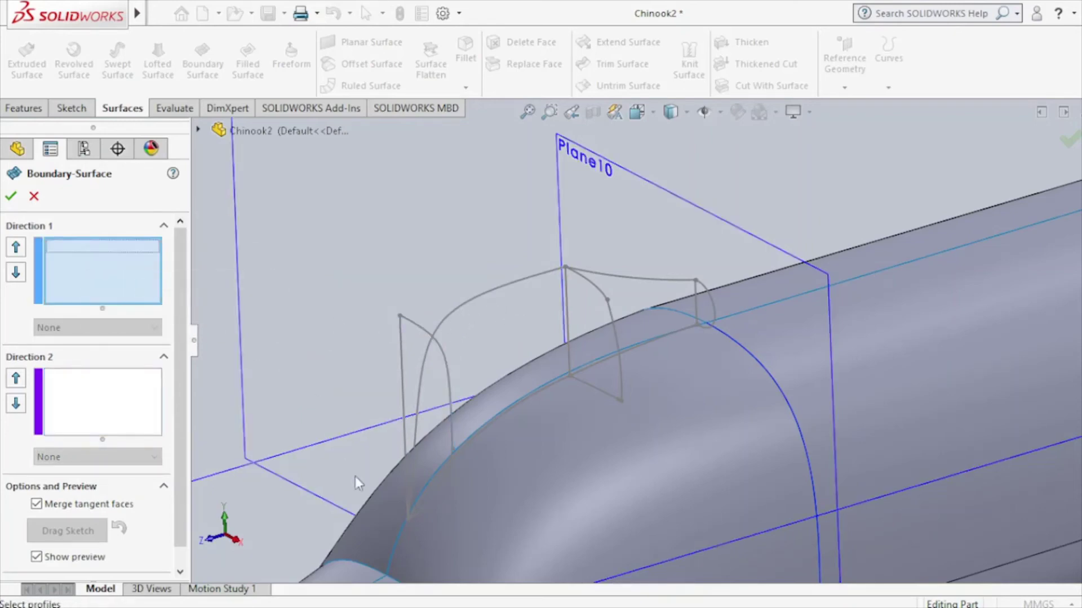
{"action": "left_click", "coordinate": [410, 518]}
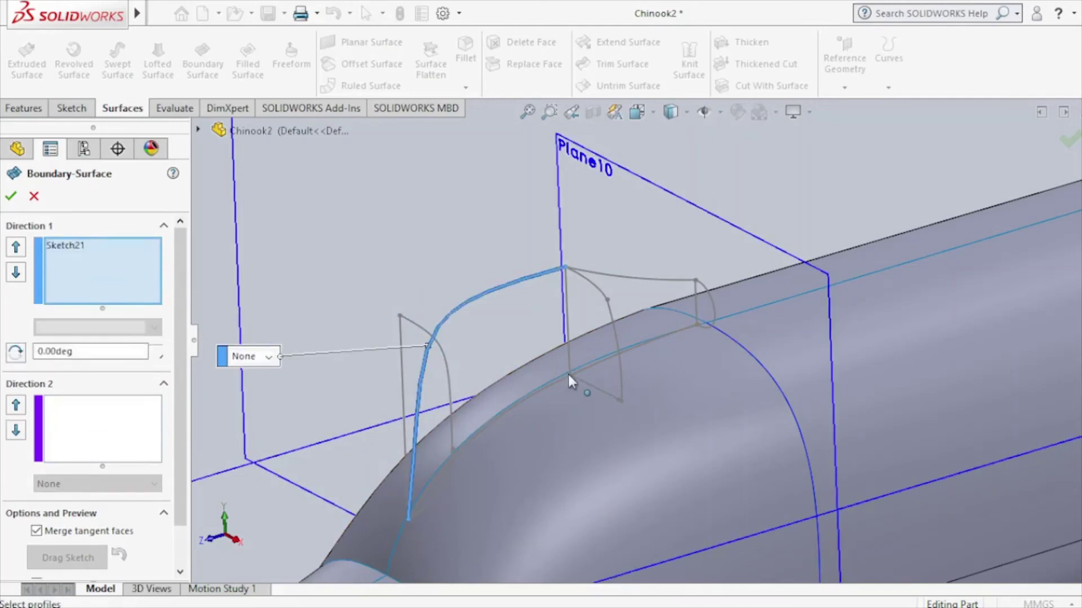
{"action": "right_click", "coordinate": [96, 248]}
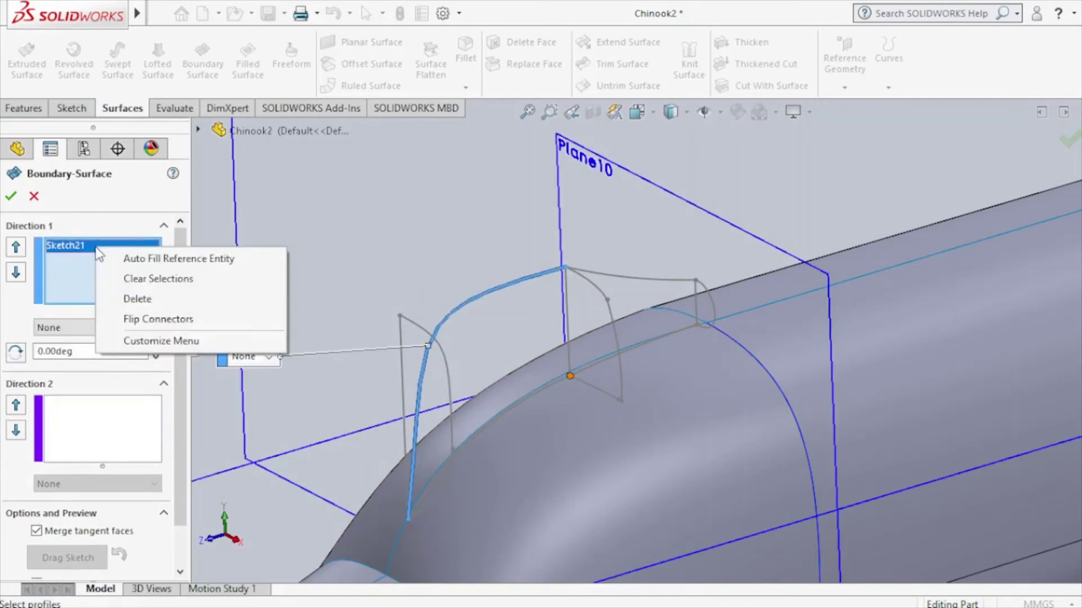
{"action": "left_click", "coordinate": [138, 279]}
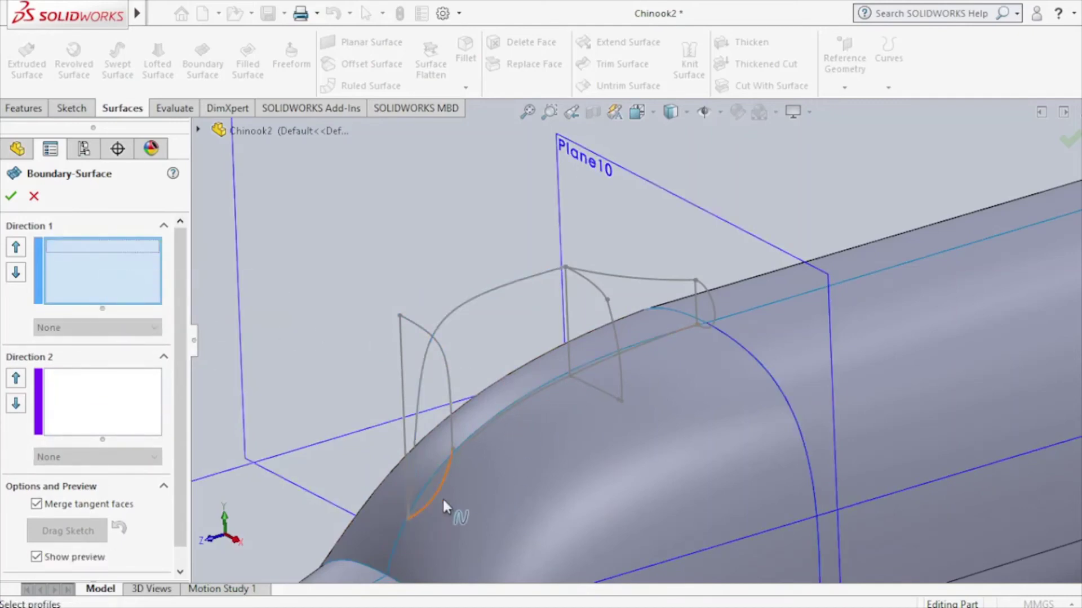
Add the right vertical line Sketch33 to Direction 1 and flip its connectors.
{"action": "scroll", "coordinate": [442, 498], "scroll_direction": "down", "scroll_amount": 3}
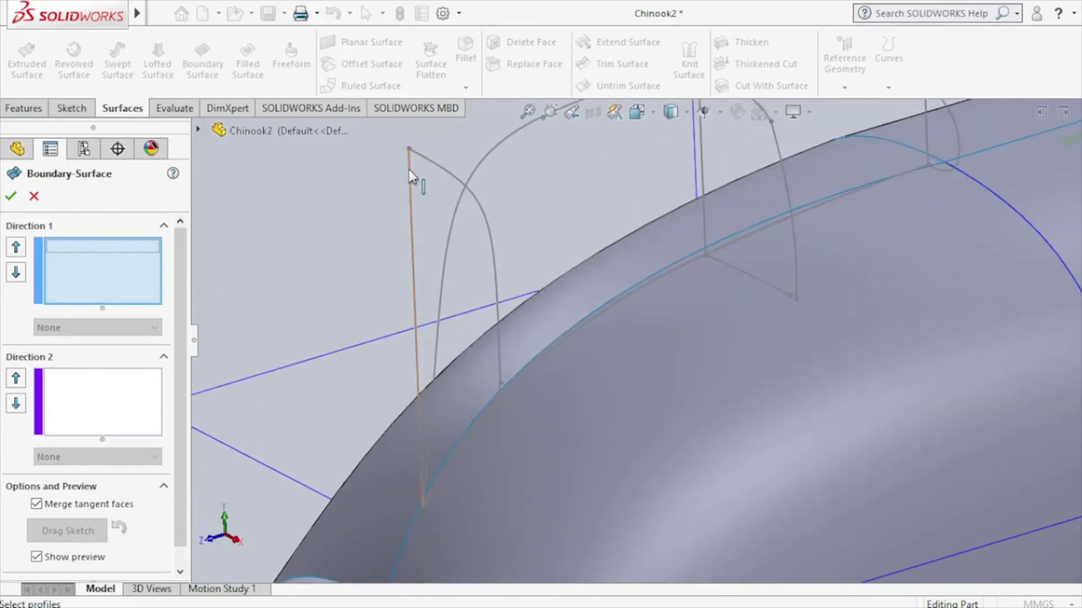
{"action": "left_click", "coordinate": [705, 196]}
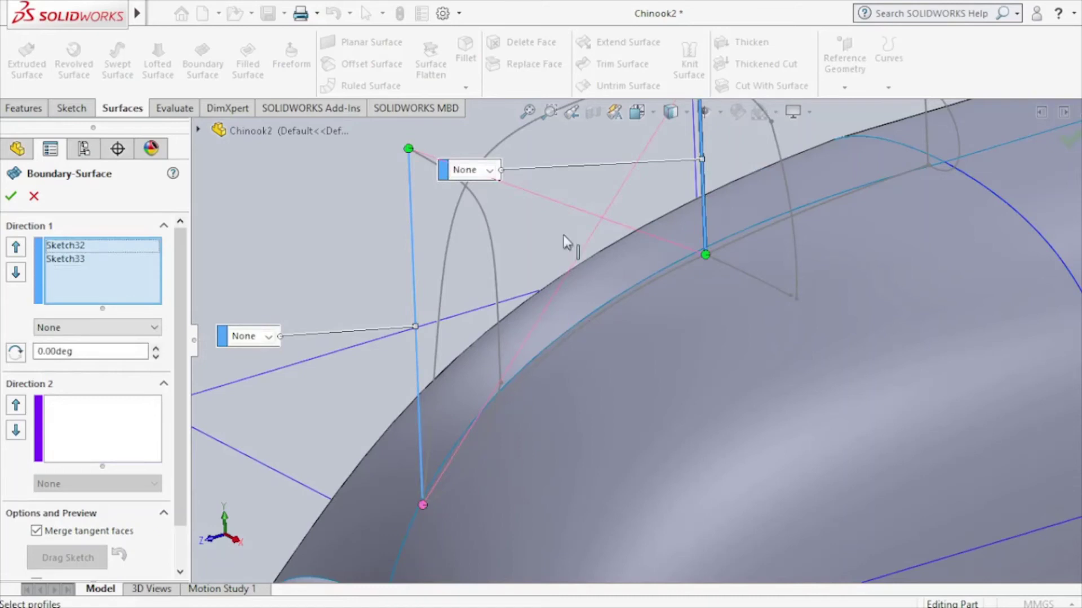
{"action": "right_click", "coordinate": [67, 264]}
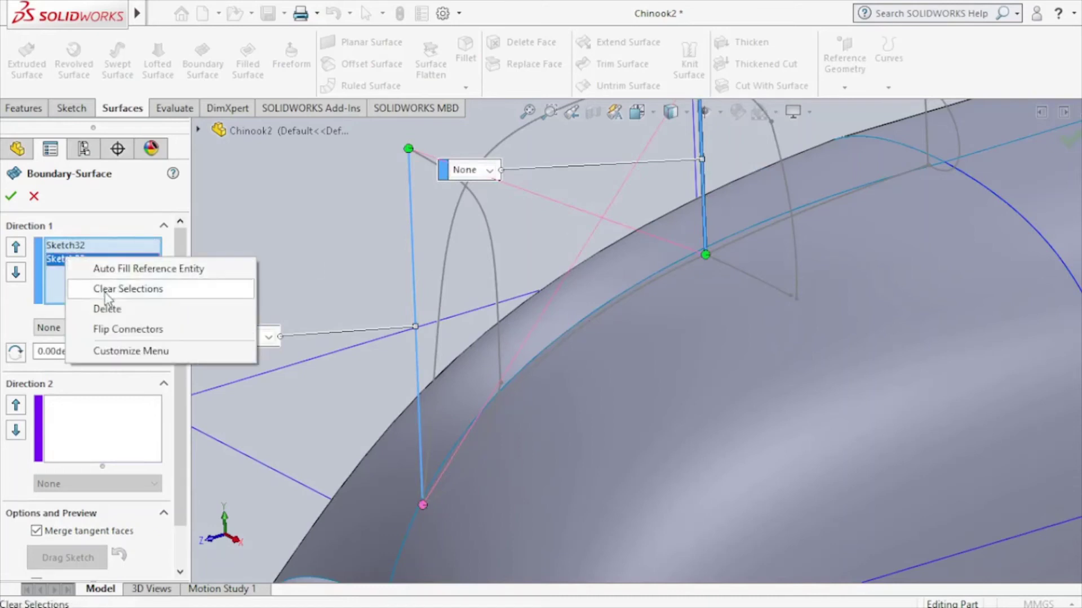
{"action": "left_click", "coordinate": [121, 326]}
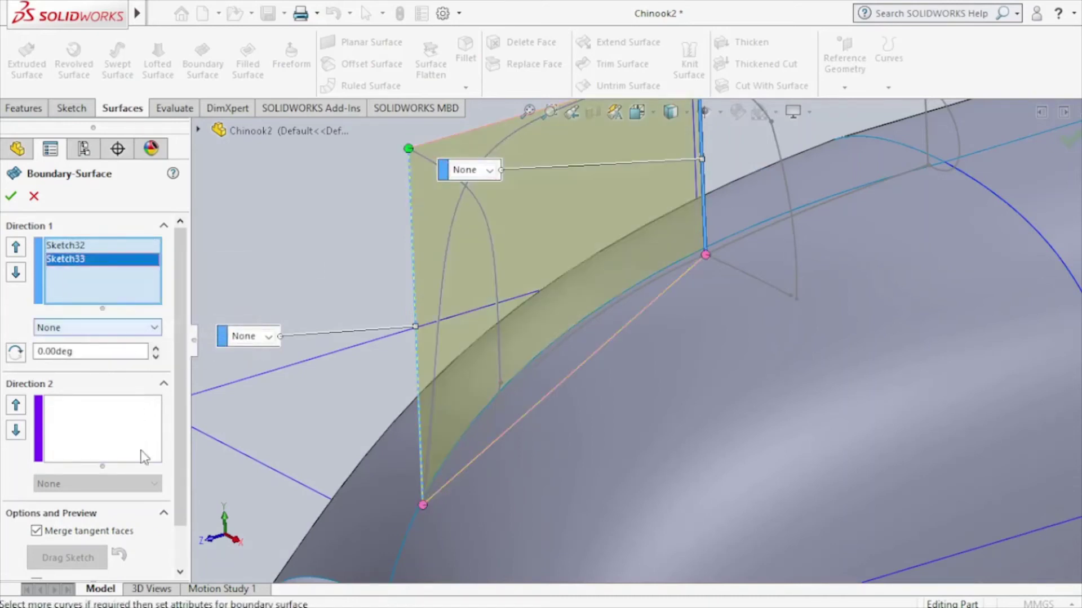
Set Sketch21 and Sketch29 as Direction 2 curves and create Boundary-Surface8.
{"action": "left_click", "coordinate": [143, 449]}
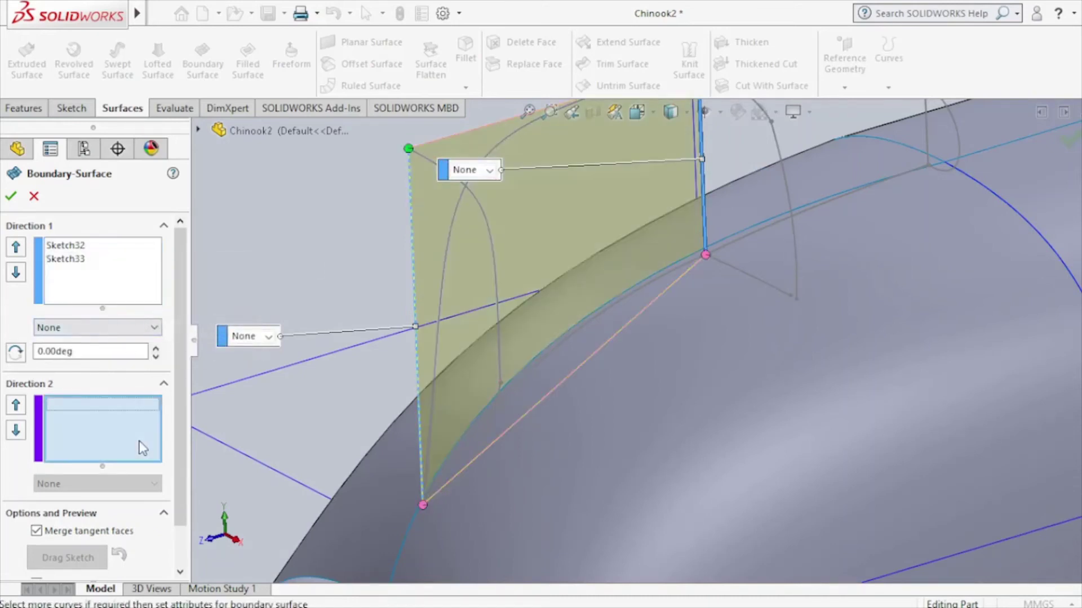
{"action": "left_click", "coordinate": [448, 260]}
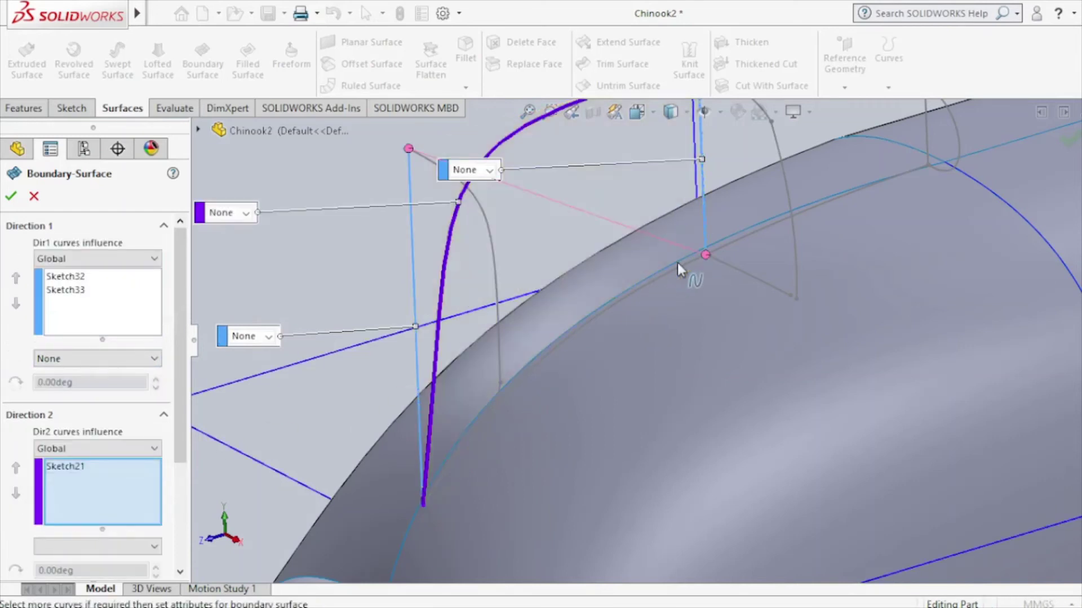
{"action": "left_click", "coordinate": [82, 472]}
{"action": "right_click", "coordinate": [84, 476]}
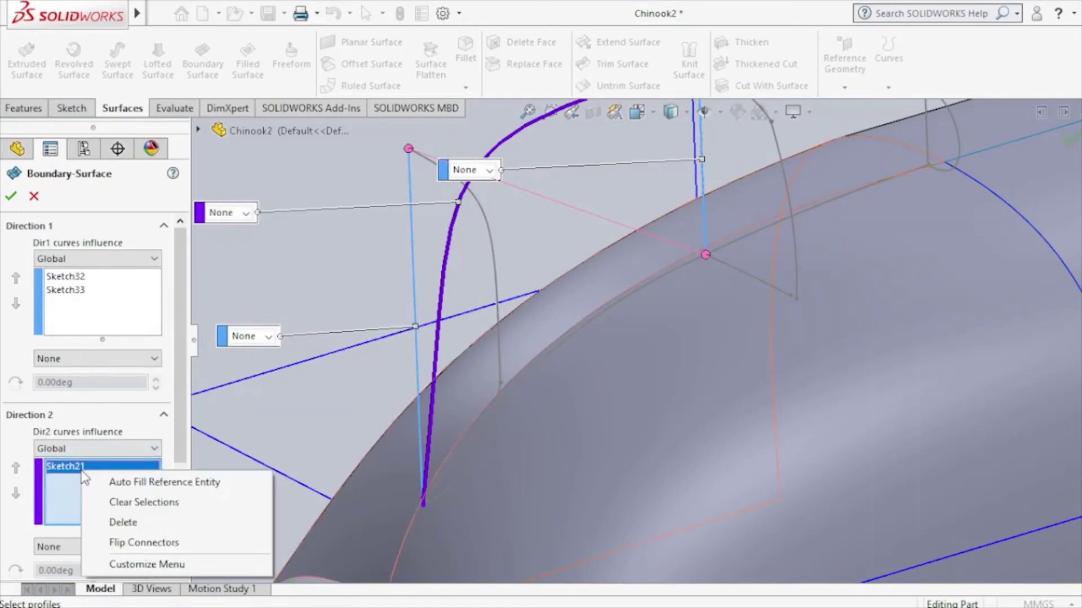
{"action": "left_click", "coordinate": [51, 495]}
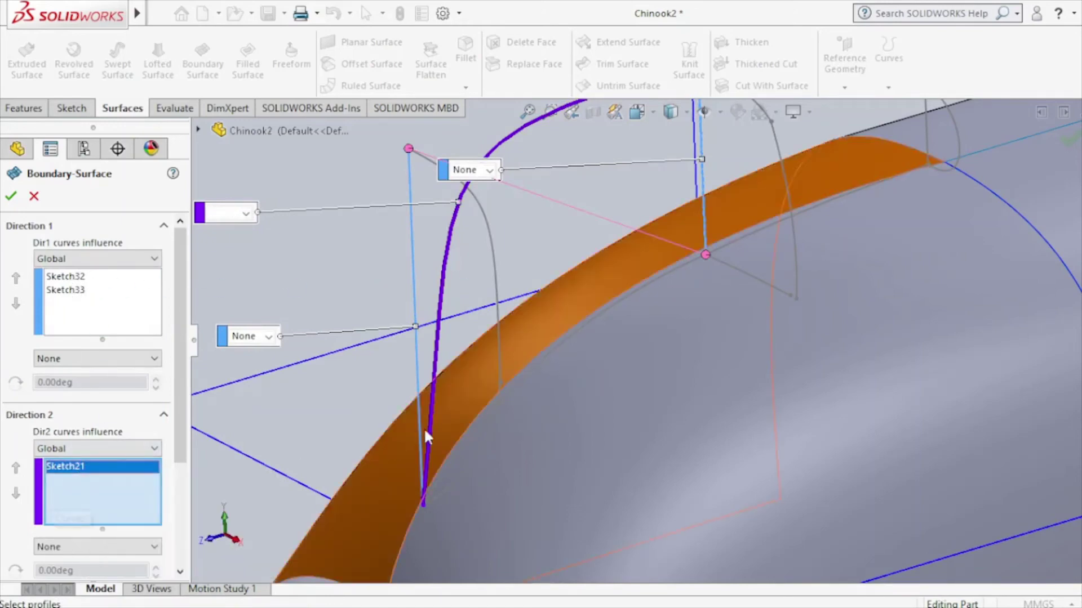
{"action": "left_click", "coordinate": [465, 448]}
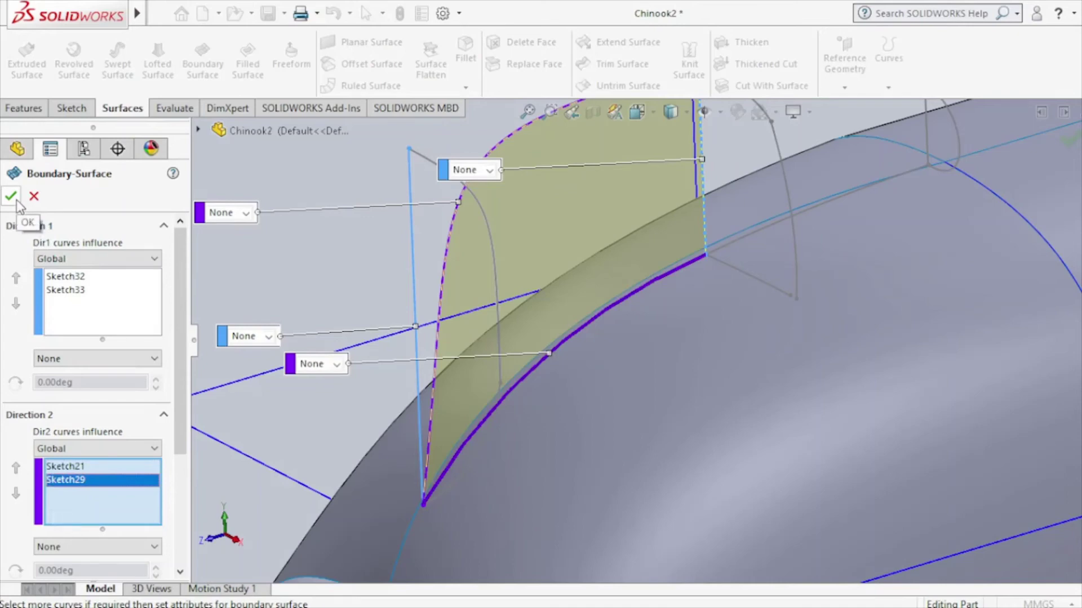
{"action": "left_click", "coordinate": [11, 197]}
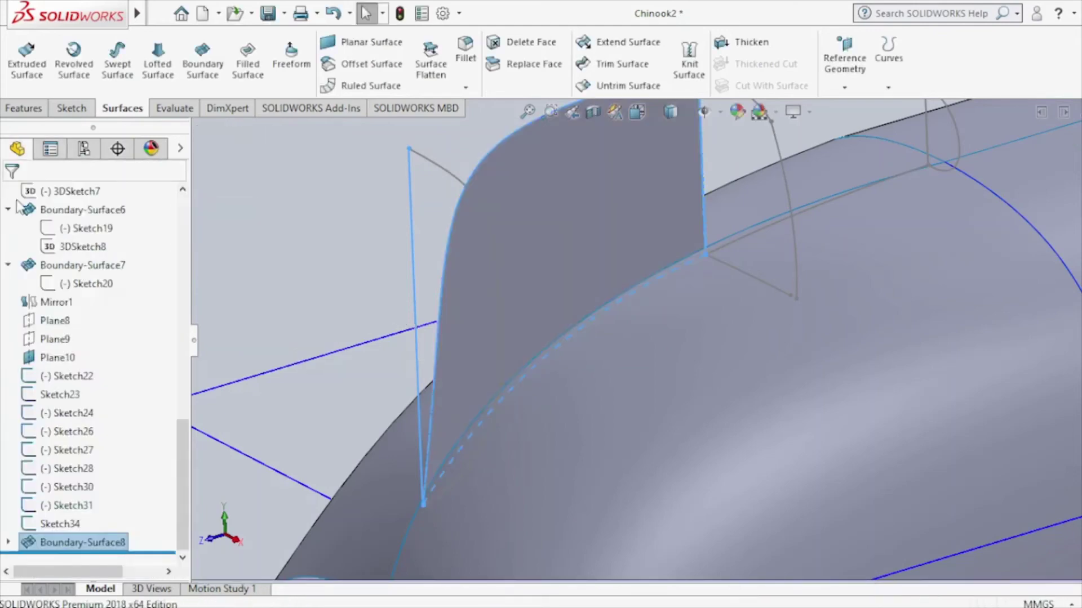
Zoom out and orbit around the fuselage nose, then start a new Boundary Surface.
{"action": "scroll", "coordinate": [682, 251], "scroll_direction": "up", "scroll_amount": 3}
{"action": "scroll", "coordinate": [683, 259], "scroll_direction": "up", "scroll_amount": 2}
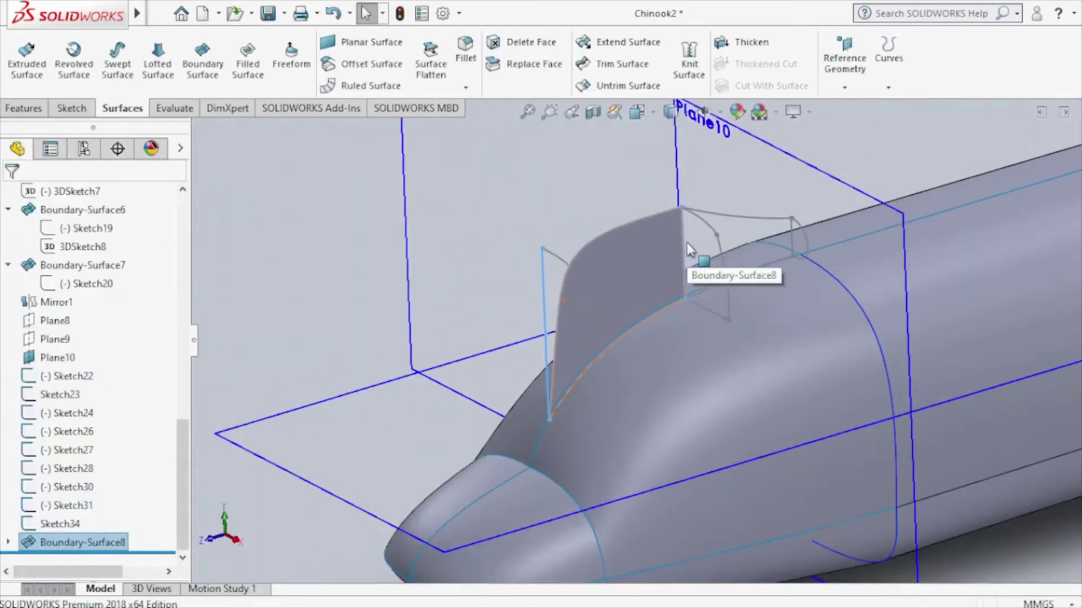
{"action": "middle_click_drag", "start_coordinate": [682, 264], "coordinate": [673, 261]}
{"action": "mouse_move", "coordinate": [653, 262]}
{"action": "middle_mouse_down"}
{"action": "mouse_move", "coordinate": [712, 261]}
{"action": "mouse_move", "coordinate": [700, 285]}
{"action": "mouse_move", "coordinate": [701, 270]}
{"action": "mouse_move", "coordinate": [633, 261]}
{"action": "mouse_move", "coordinate": [676, 250]}
{"action": "mouse_move", "coordinate": [676, 280]}
{"action": "middle_mouse_up"}
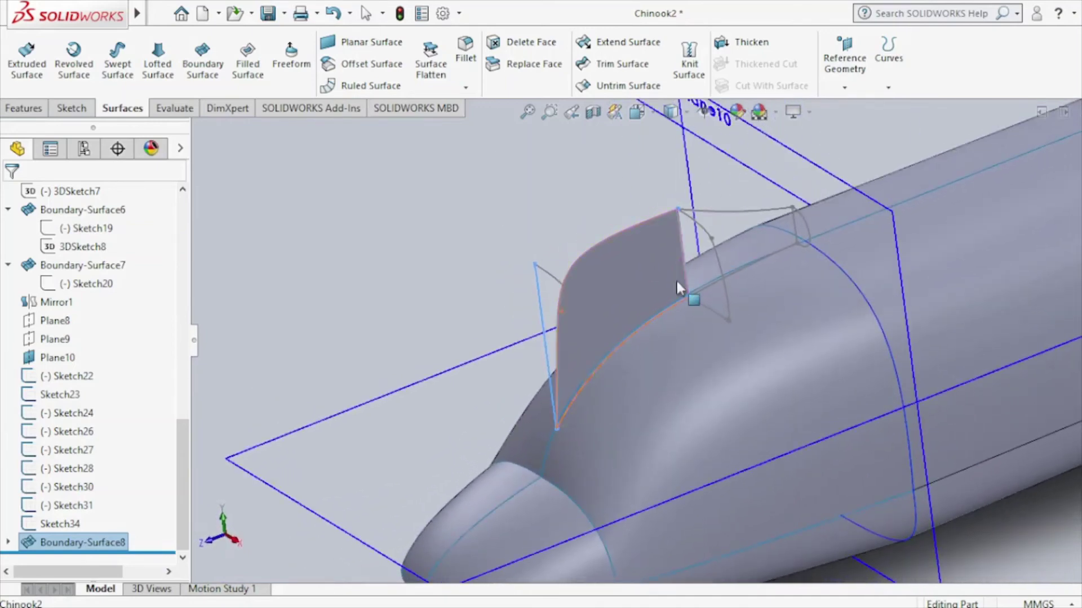
{"action": "key", "text": "Escape"}
{"action": "left_click", "coordinate": [200, 87]}
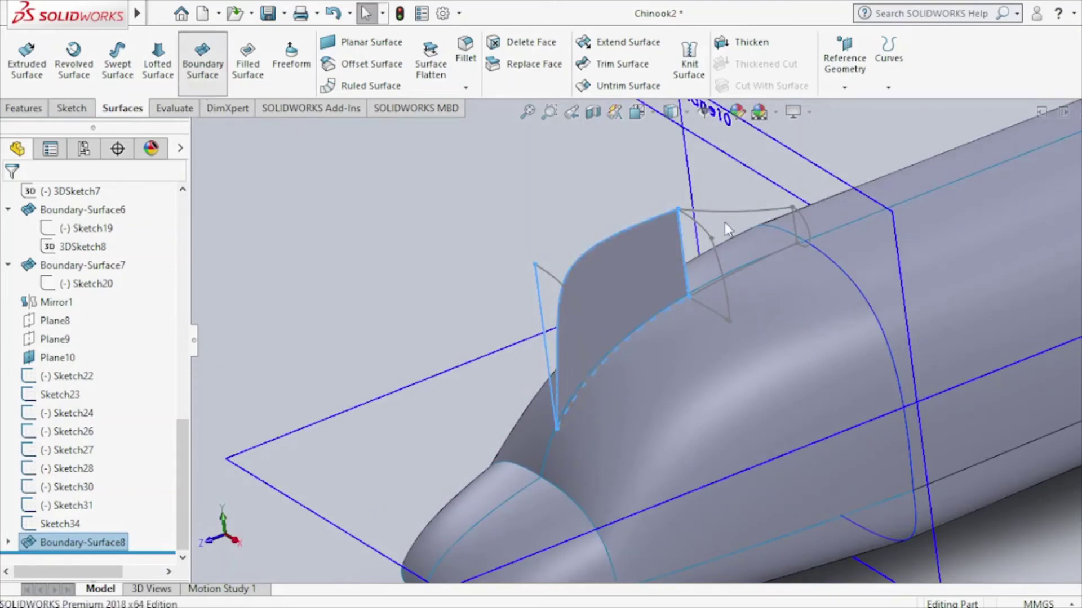
Use Sketch34 and the side panel's rear edge in Direction 1, with Sketch22 as guide.
{"action": "left_click", "coordinate": [796, 227]}
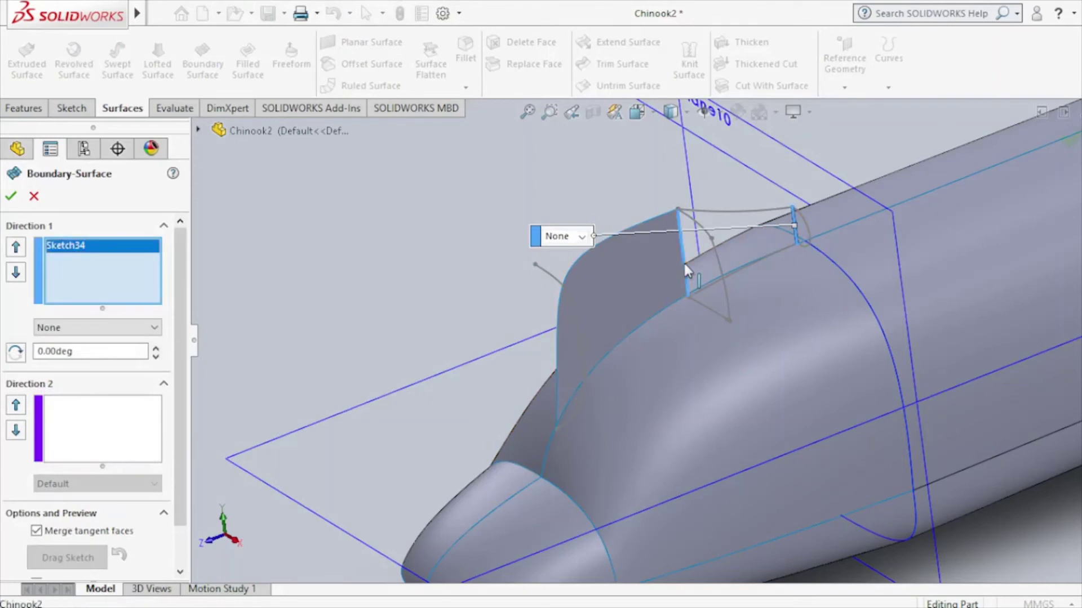
{"action": "left_click", "coordinate": [684, 262]}
{"action": "left_click", "coordinate": [95, 441]}
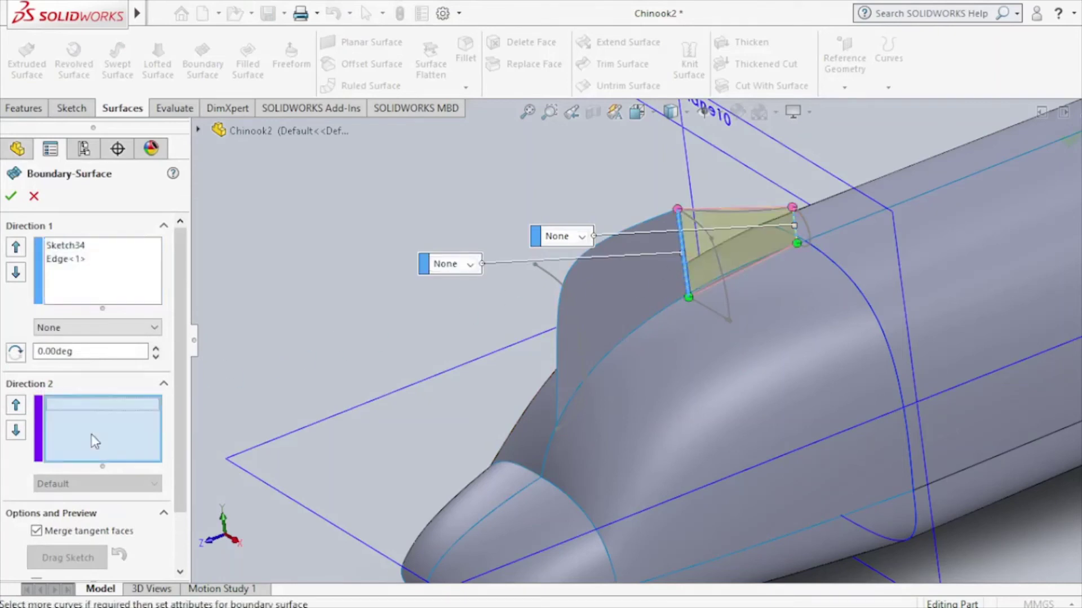
{"action": "left_click", "coordinate": [707, 214]}
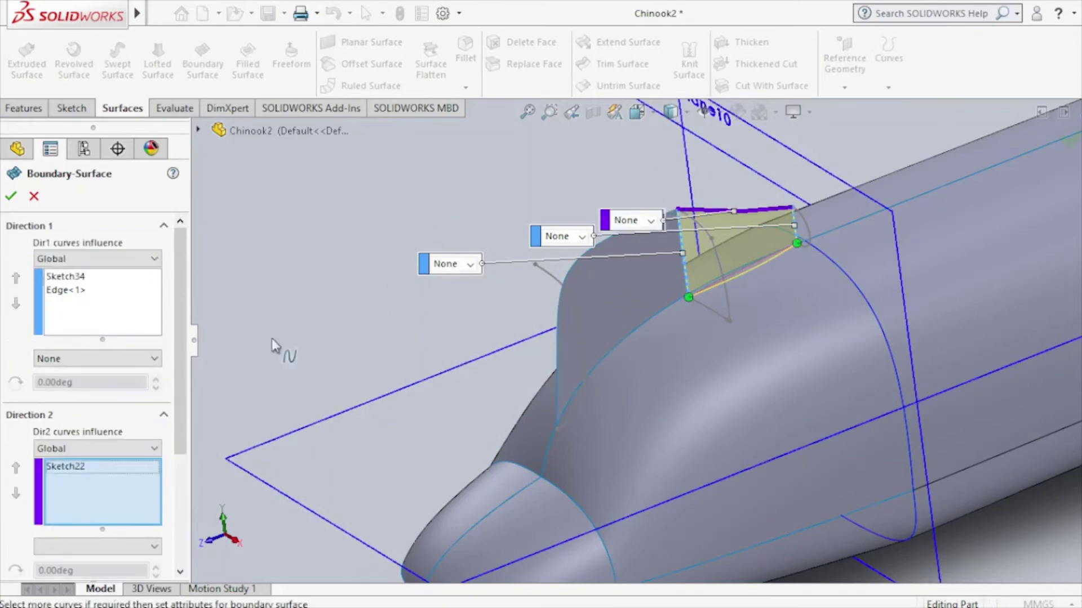
{"action": "left_click", "coordinate": [120, 488]}
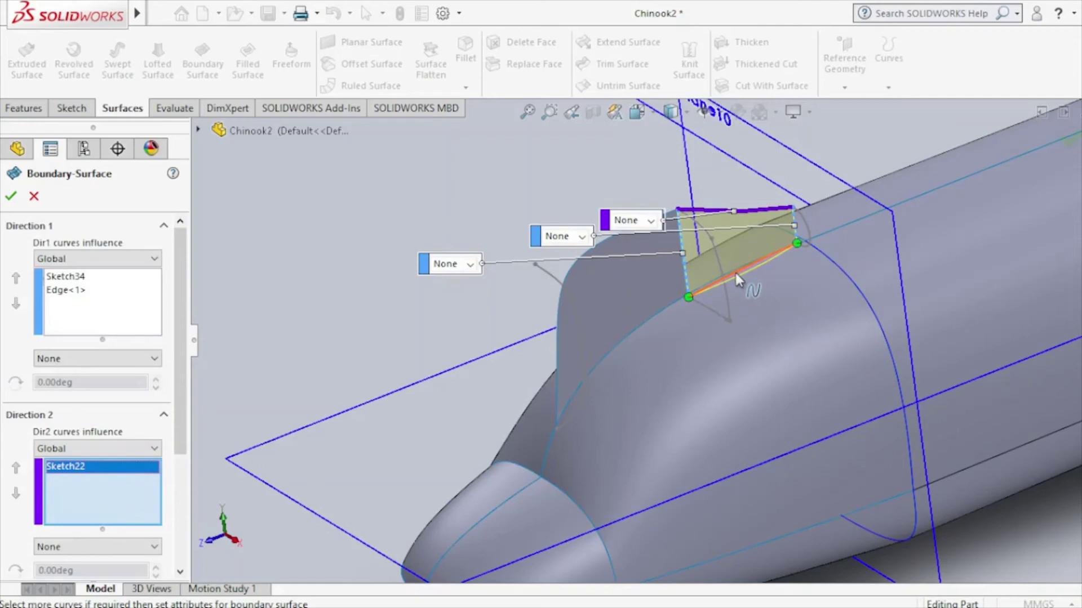
Delete the erroneous Sketch30 guide curve and create Boundary-Surface9.
{"action": "left_click", "coordinate": [510, 276]}
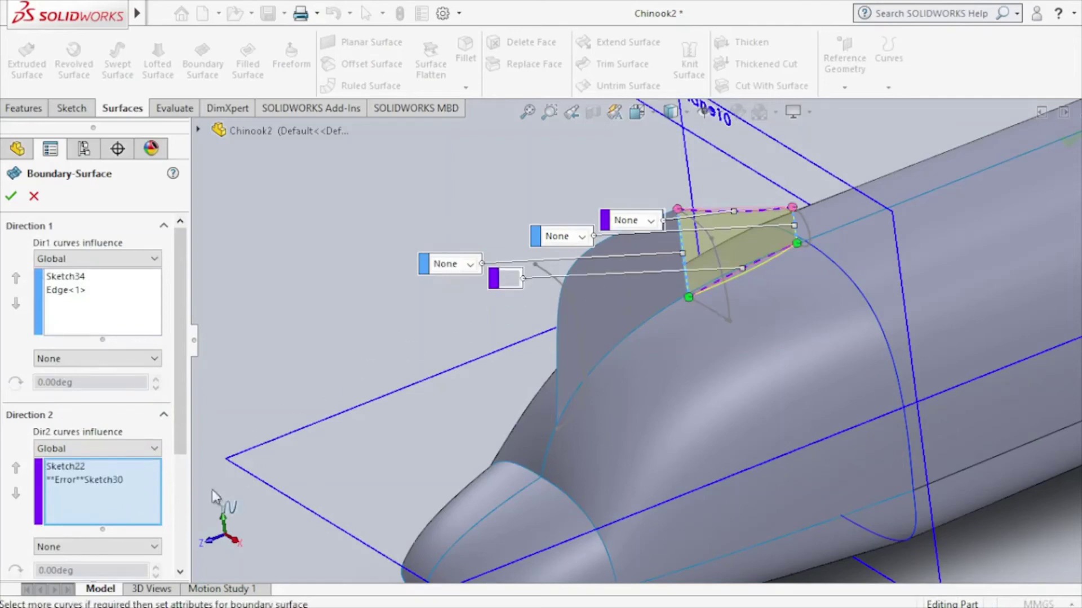
{"action": "right_click", "coordinate": [109, 484]}
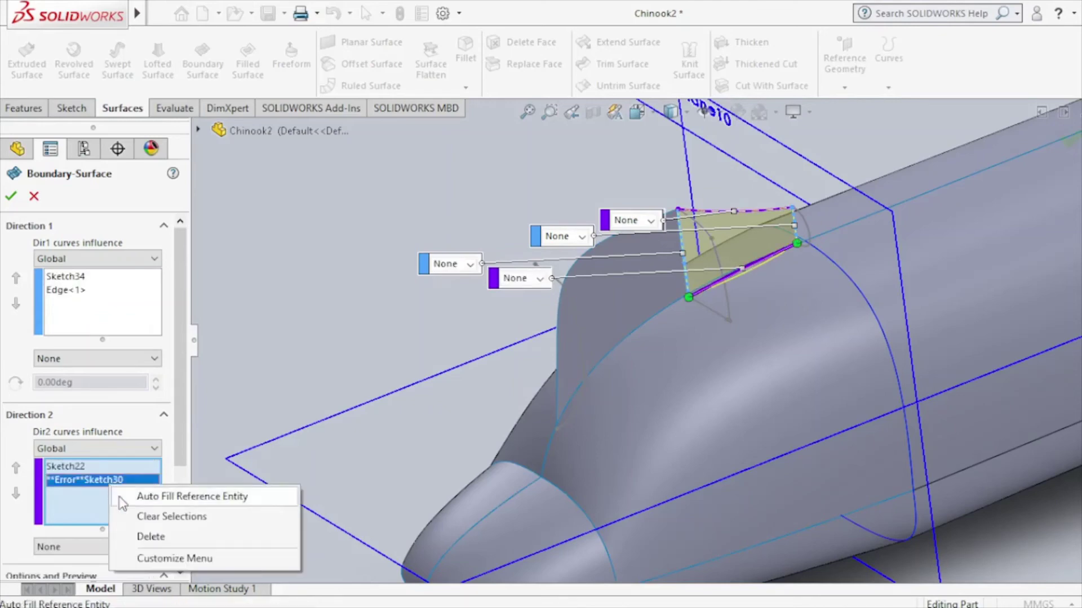
{"action": "left_click", "coordinate": [142, 535]}
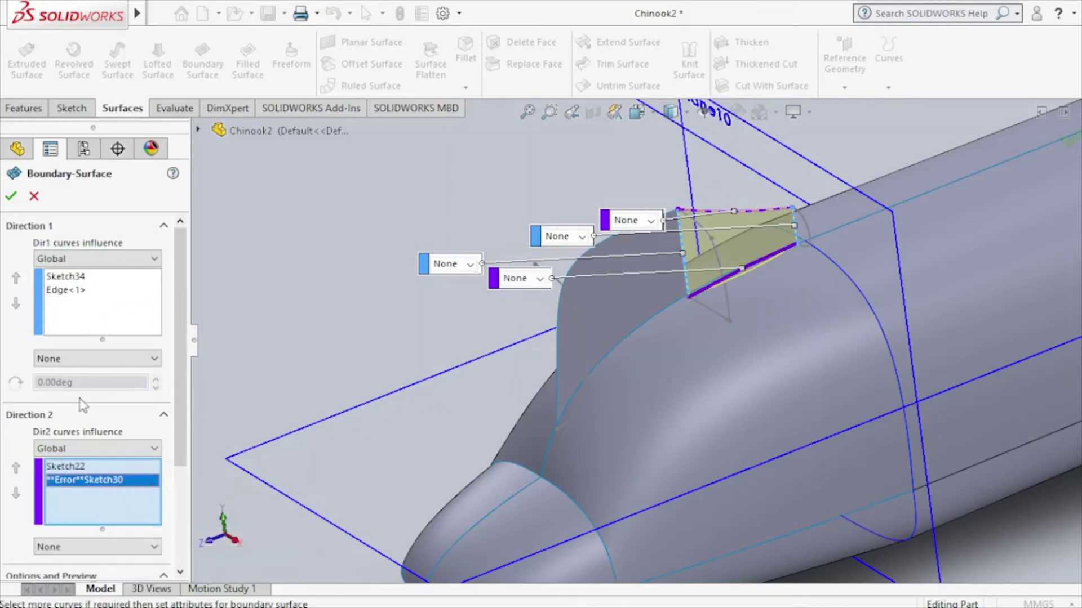
{"action": "left_click", "coordinate": [12, 199]}
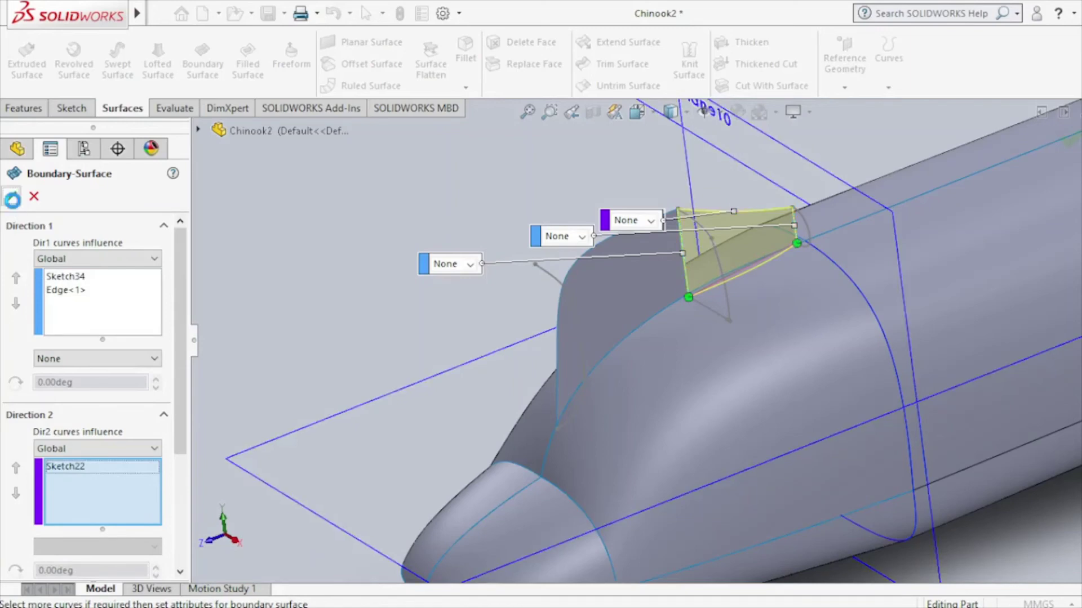
{"action": "left_click", "coordinate": [587, 194]}
{"action": "scroll", "coordinate": [587, 193], "scroll_direction": "up", "scroll_amount": 3}
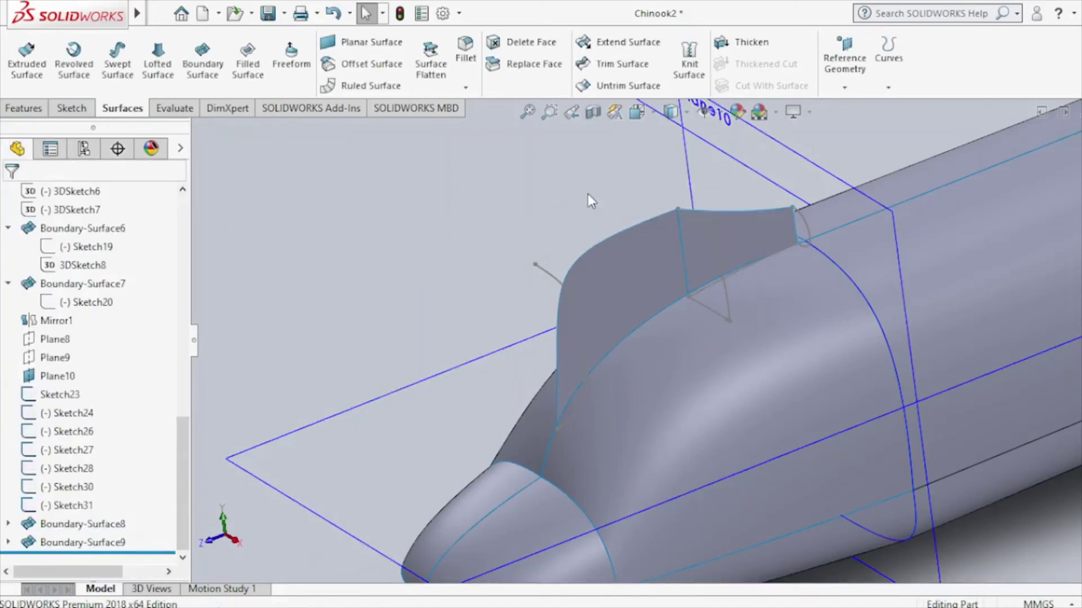
Orbit to check the joined panels, then select the front canopy face and show sketch tools.
{"action": "mouse_move", "coordinate": [587, 194]}
{"action": "middle_mouse_down"}
{"action": "mouse_move", "coordinate": [592, 181]}
{"action": "mouse_move", "coordinate": [639, 247]}
{"action": "mouse_move", "coordinate": [627, 222]}
{"action": "mouse_move", "coordinate": [560, 206]}
{"action": "mouse_move", "coordinate": [513, 226]}
{"action": "mouse_move", "coordinate": [500, 278]}
{"action": "mouse_move", "coordinate": [519, 280]}
{"action": "mouse_move", "coordinate": [556, 200]}
{"action": "mouse_move", "coordinate": [604, 219]}
{"action": "mouse_move", "coordinate": [601, 228]}
{"action": "mouse_move", "coordinate": [591, 213]}
{"action": "mouse_move", "coordinate": [592, 233]}
{"action": "middle_mouse_up"}
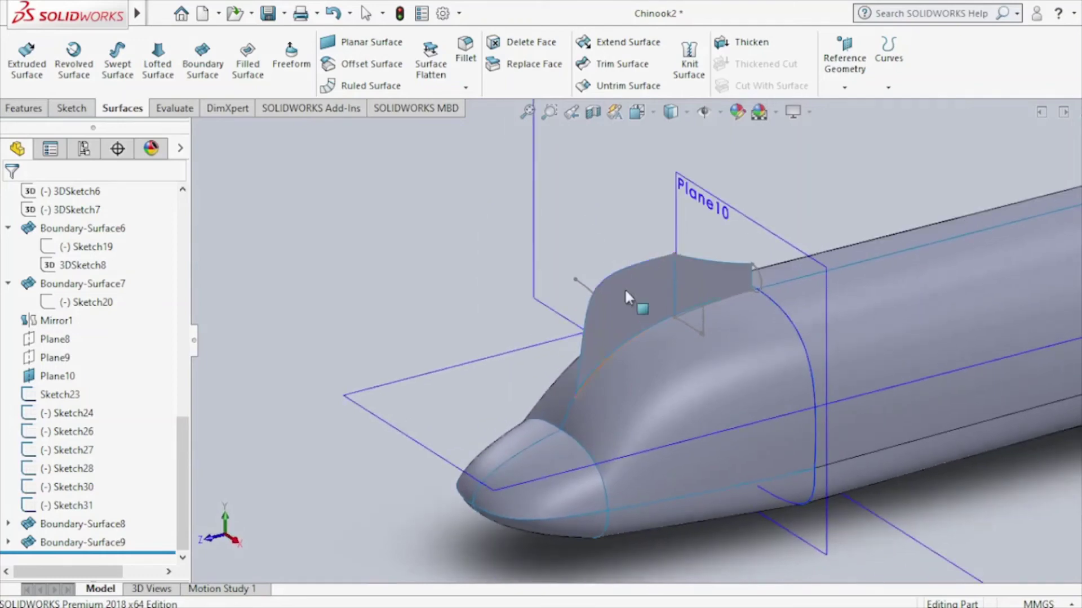
{"action": "left_click", "coordinate": [629, 297]}
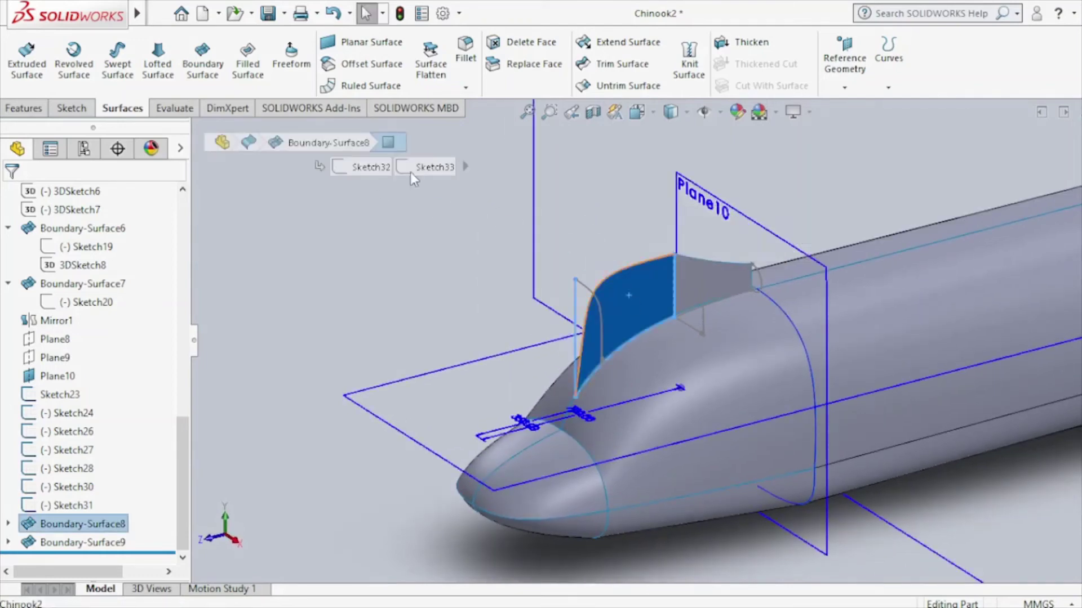
{"action": "left_click", "coordinate": [76, 110]}
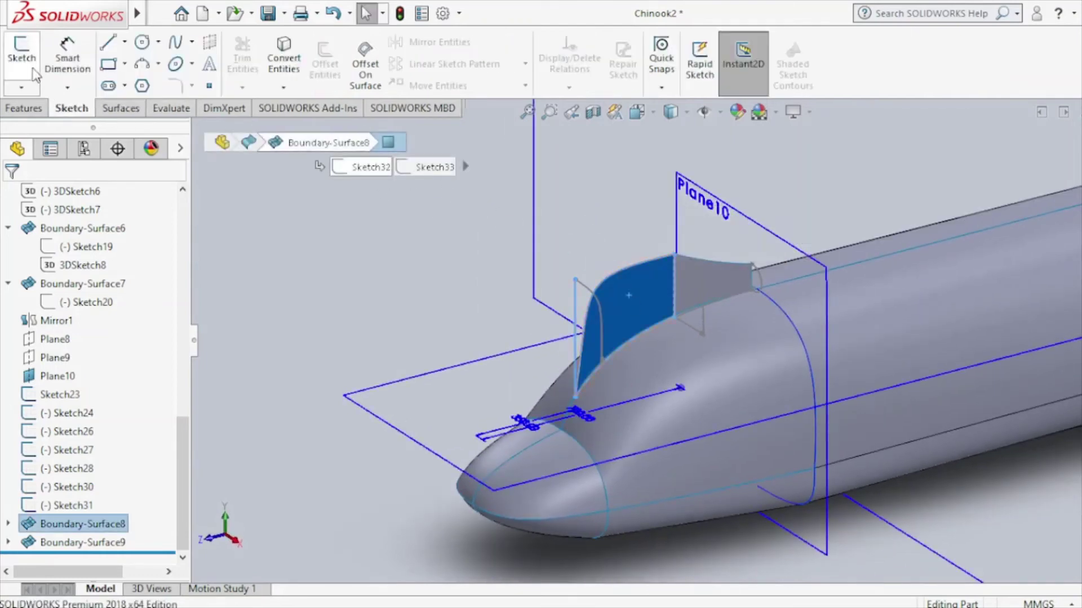
Create Sketch35 by converting the front canopy face's edges into sketch entities.
{"action": "left_click", "coordinate": [32, 70]}
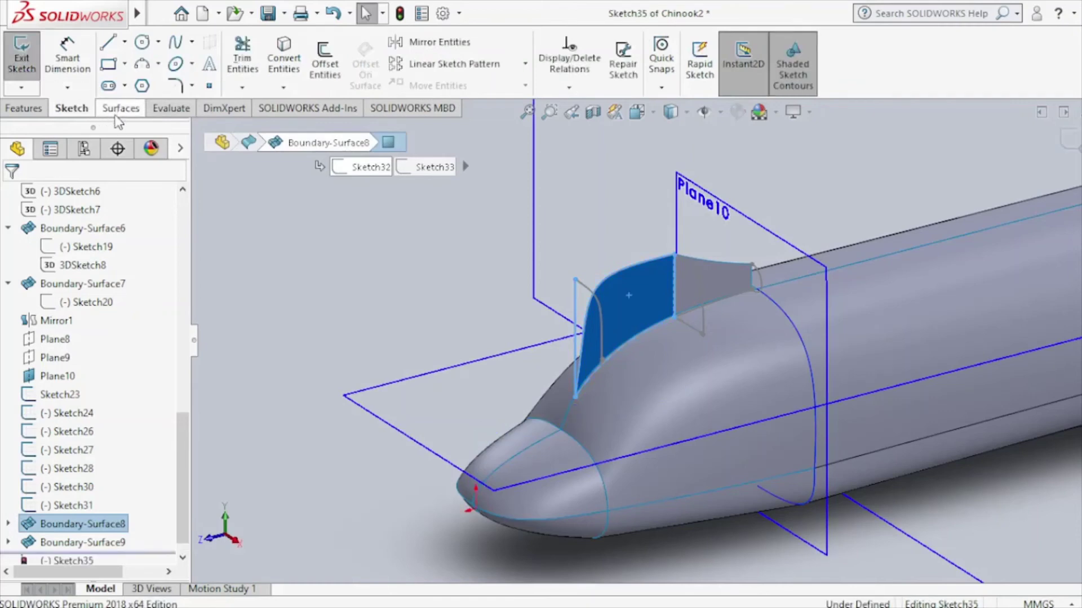
{"action": "left_click", "coordinate": [285, 63]}
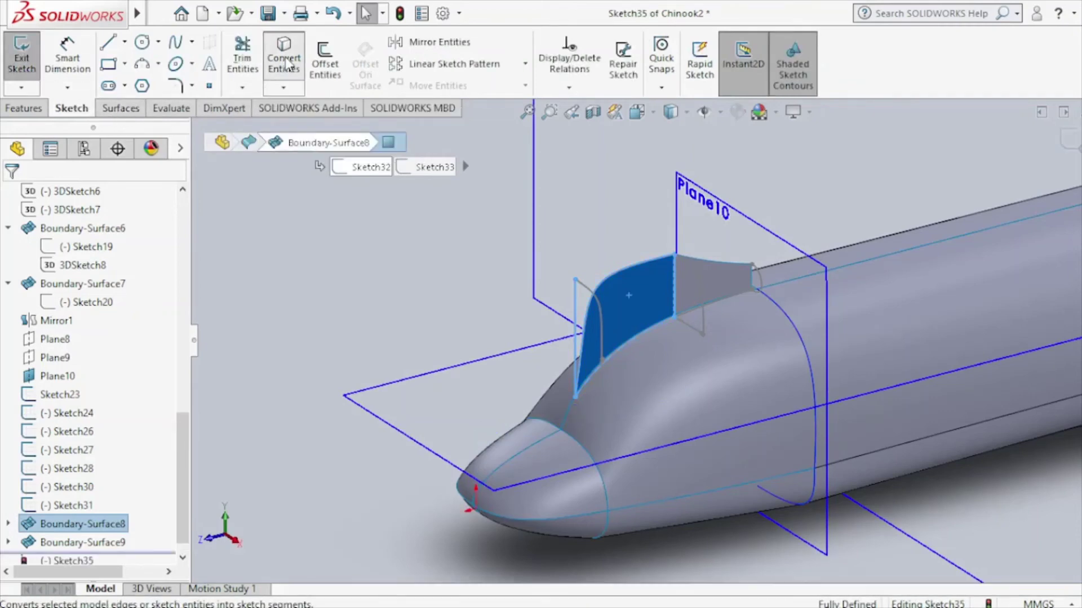
{"action": "left_click", "coordinate": [38, 114]}
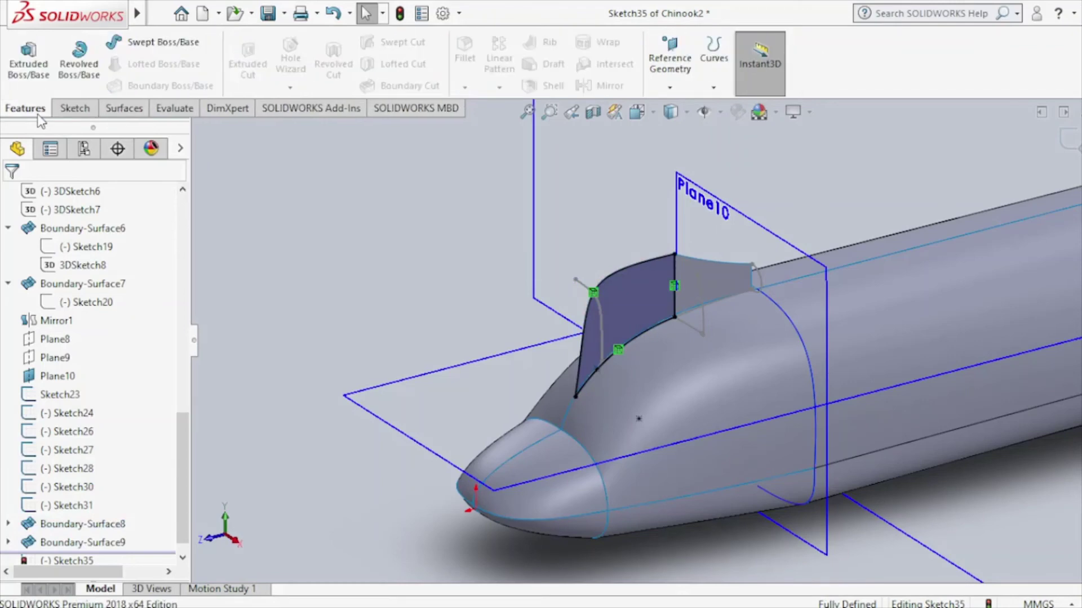
{"action": "left_click", "coordinate": [67, 110]}
{"action": "left_click", "coordinate": [104, 111]}
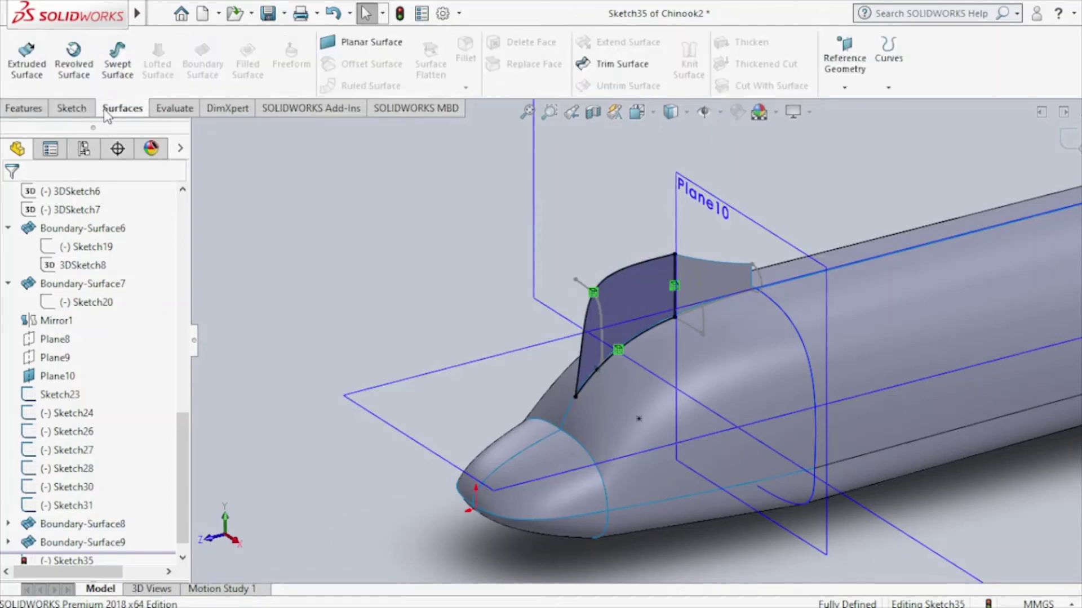
{"action": "left_click", "coordinate": [27, 57]}
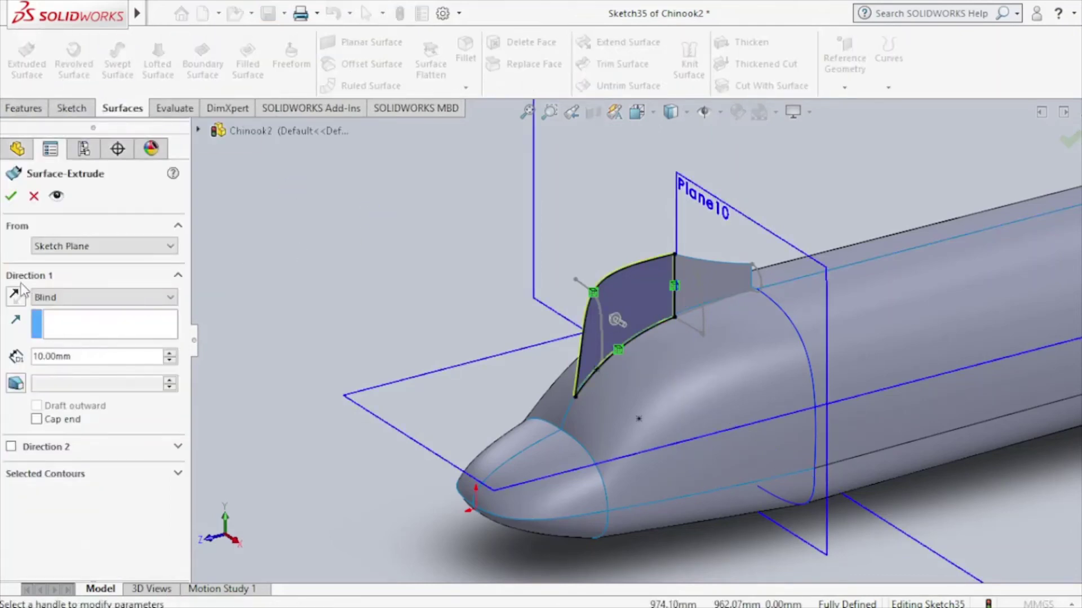
Extrude Sketch35 in reversed direction 160 mm as Surface-Extrude1.
{"action": "left_click", "coordinate": [17, 294]}
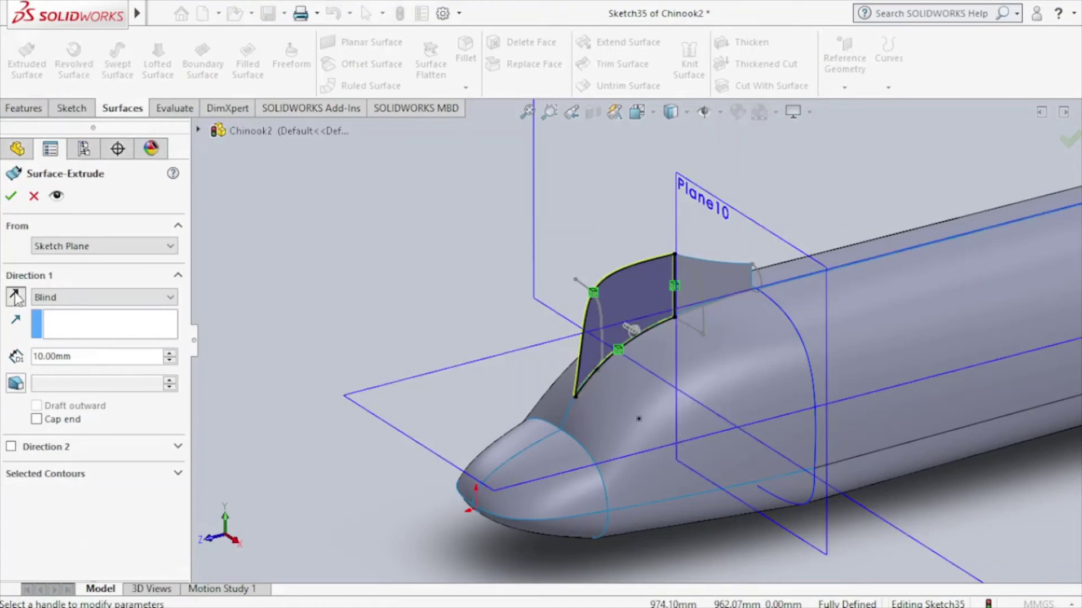
{"action": "left_click", "coordinate": [170, 354]}
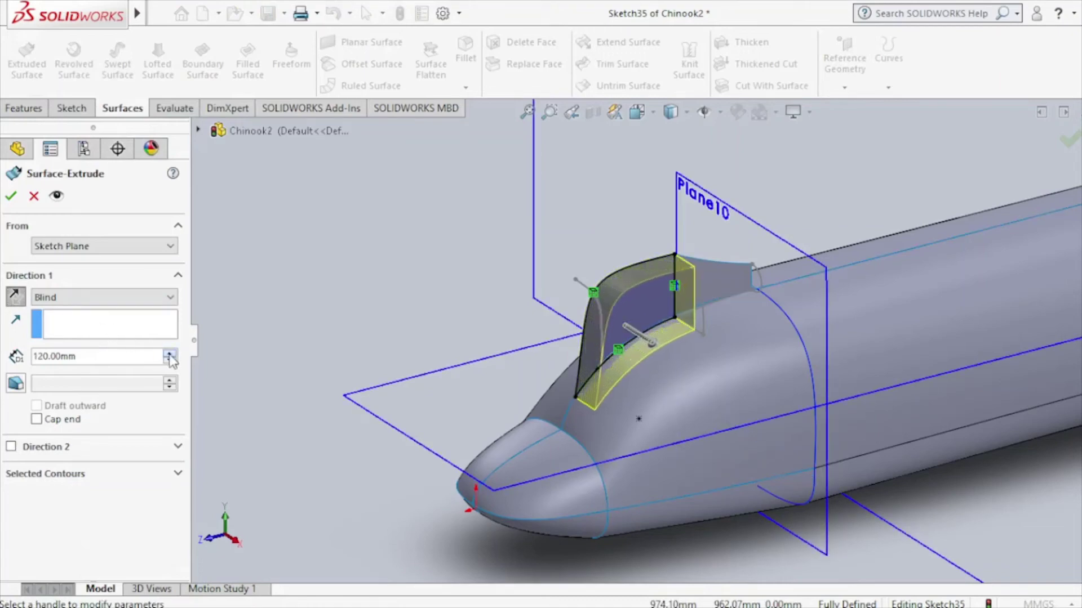
{"action": "left_click", "coordinate": [170, 354]}
{"action": "left_click", "coordinate": [169, 354]}
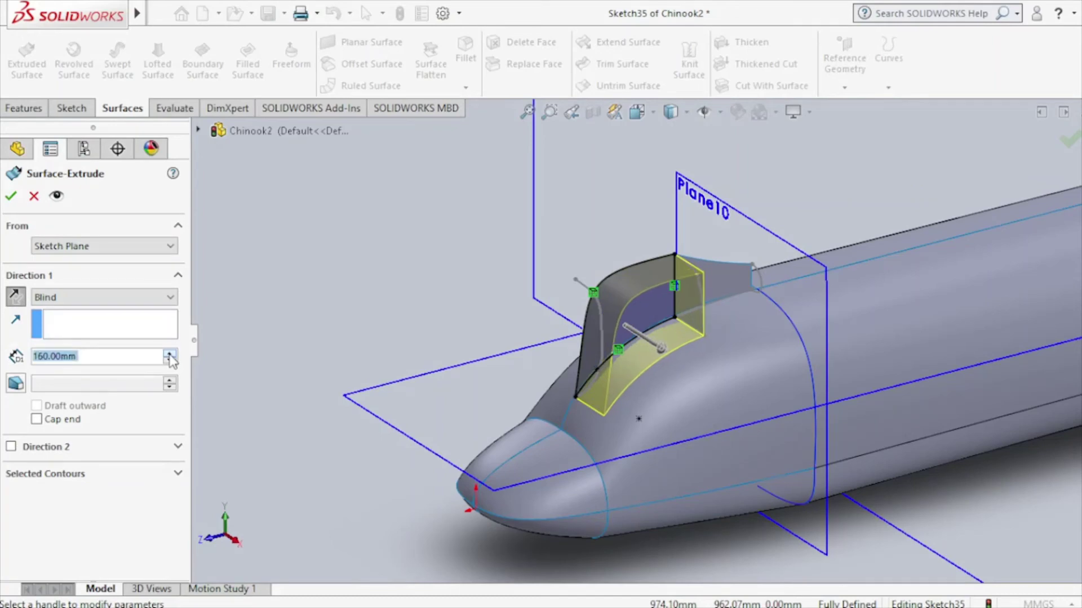
{"action": "left_click", "coordinate": [10, 197]}
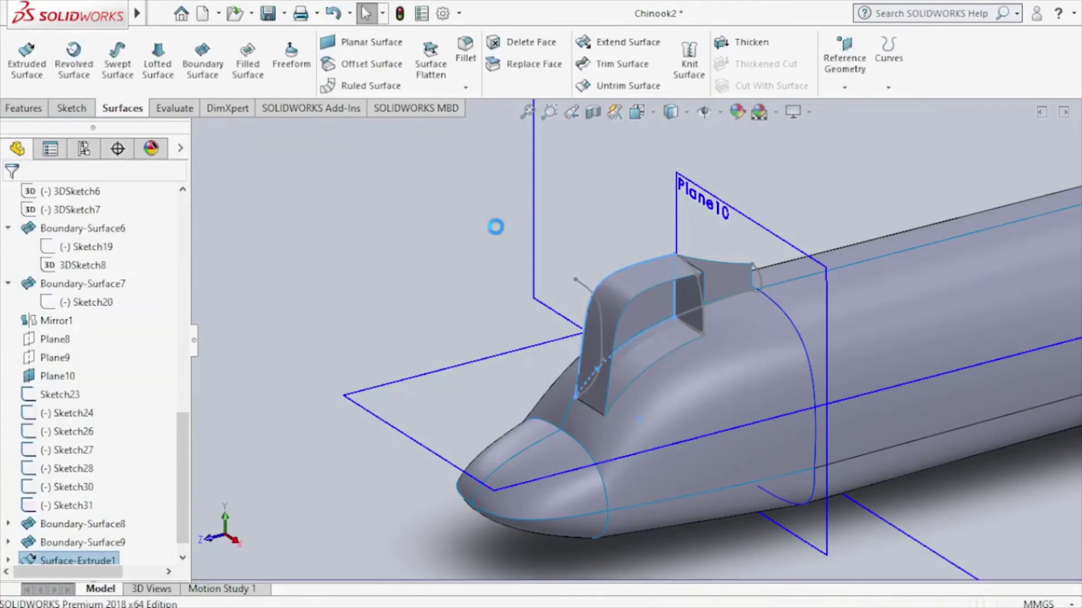
Orbit to a side view and select the rear canopy window face.
{"action": "left_click", "coordinate": [479, 238]}
{"action": "mouse_move", "coordinate": [479, 240]}
{"action": "middle_mouse_down"}
{"action": "mouse_move", "coordinate": [428, 266]}
{"action": "mouse_move", "coordinate": [663, 285]}
{"action": "middle_mouse_up"}
{"action": "left_click", "coordinate": [683, 294]}
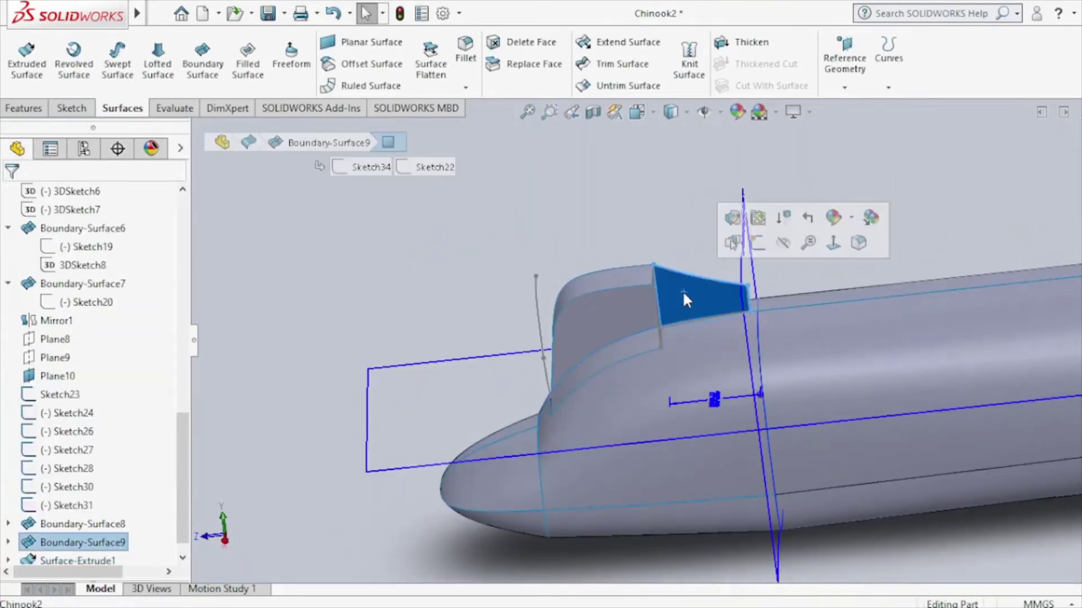
Convert the rear canopy face's edges into Sketch36 and surface-extrude it 160 mm.
{"action": "left_click", "coordinate": [759, 248]}
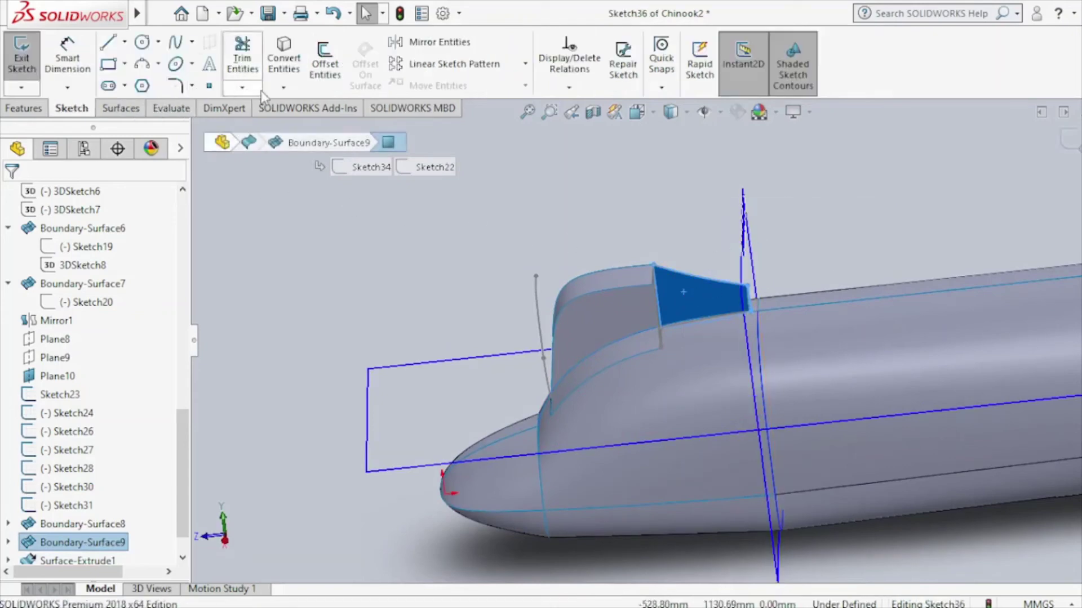
{"action": "left_click", "coordinate": [289, 67]}
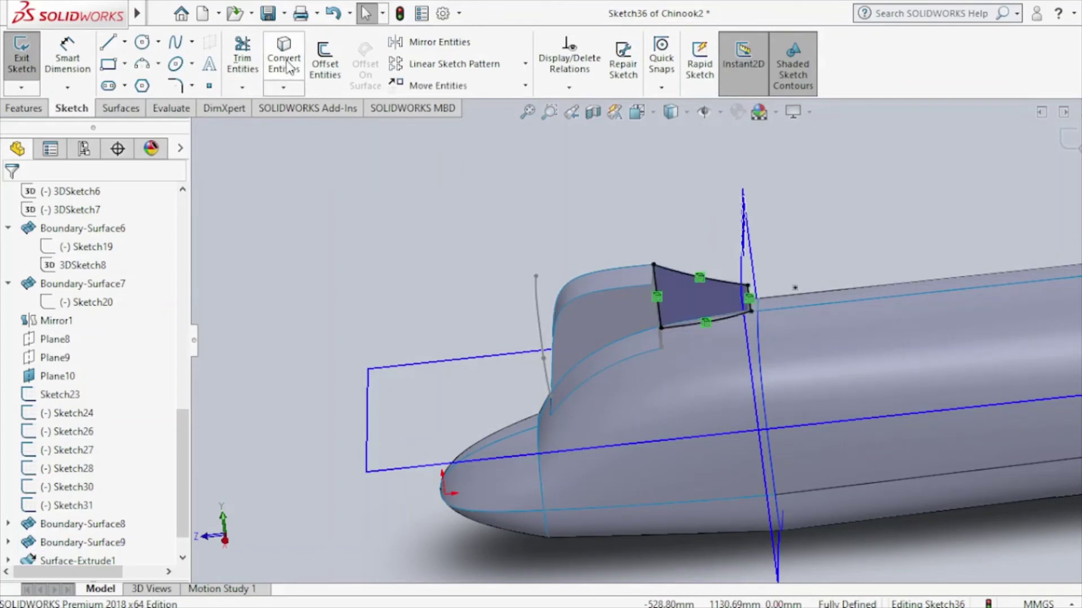
{"action": "left_click", "coordinate": [118, 108]}
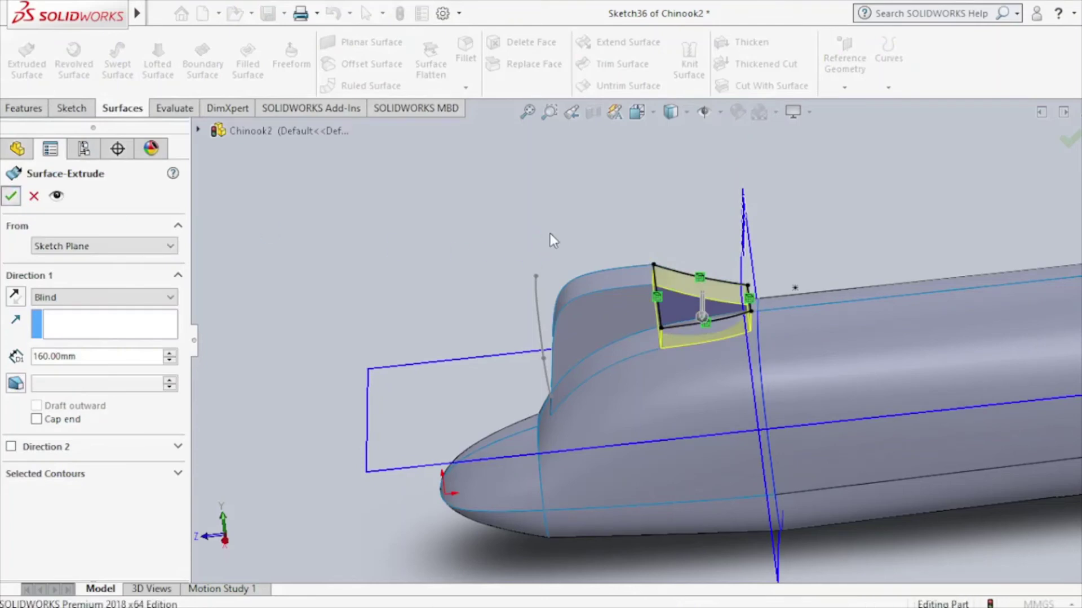
{"action": "key", "text": "Return"}
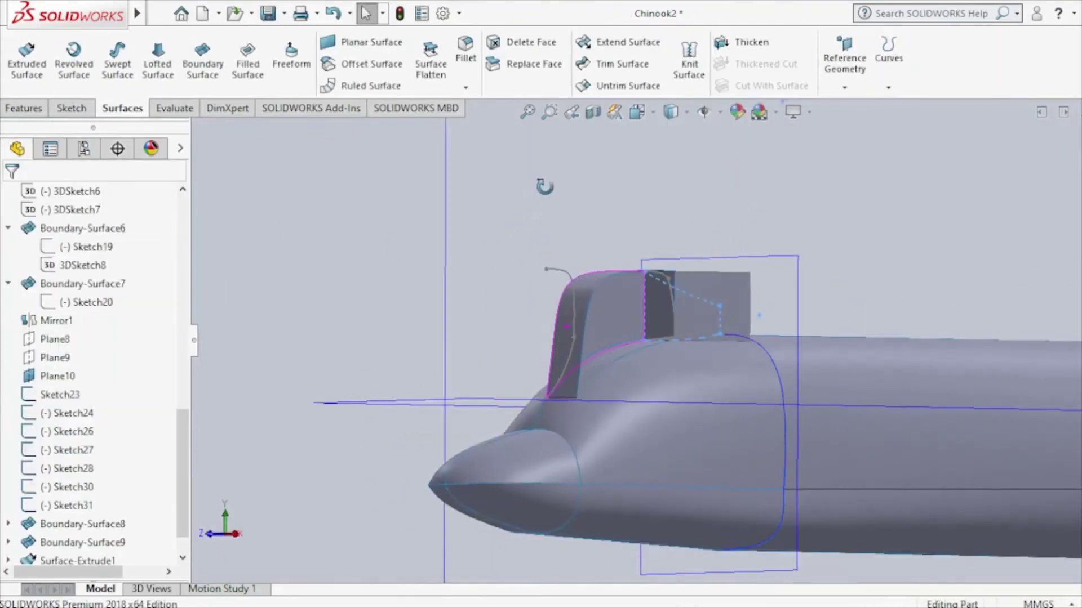
{"action": "middle_click_drag", "start_coordinate": [508, 239], "coordinate": [607, 237]}
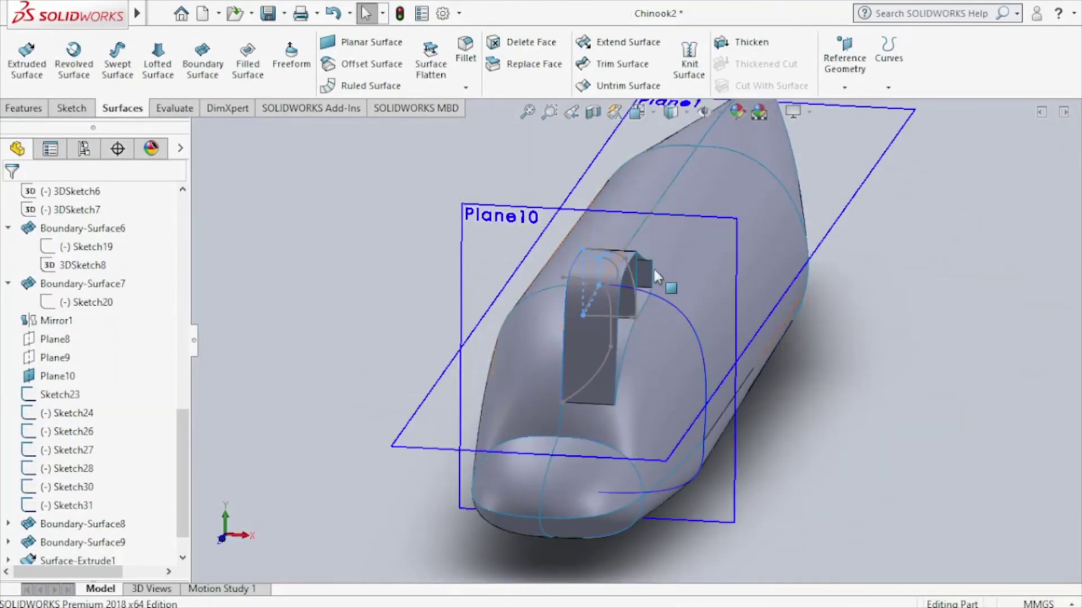
Orbit, switch to the standard Right view, zoom, and scroll the FeatureManager tree to the top.
{"action": "mouse_move", "coordinate": [648, 267]}
{"action": "middle_mouse_down"}
{"action": "mouse_move", "coordinate": [663, 212]}
{"action": "mouse_move", "coordinate": [648, 240]}
{"action": "mouse_move", "coordinate": [645, 224]}
{"action": "mouse_move", "coordinate": [596, 221]}
{"action": "mouse_move", "coordinate": [583, 231]}
{"action": "mouse_move", "coordinate": [606, 290]}
{"action": "middle_mouse_up"}
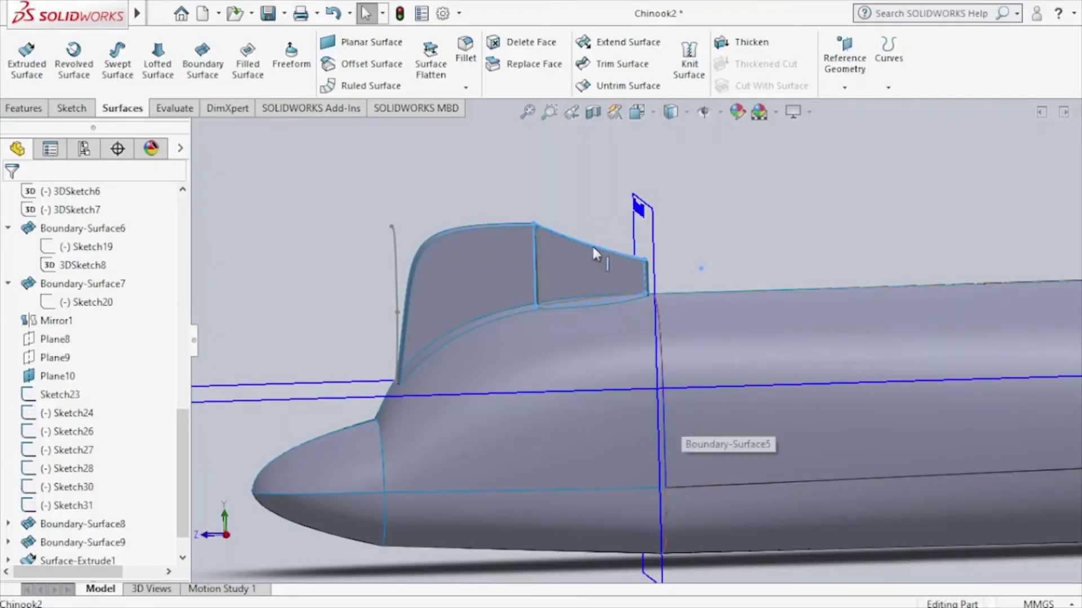
{"action": "key", "text": "space"}
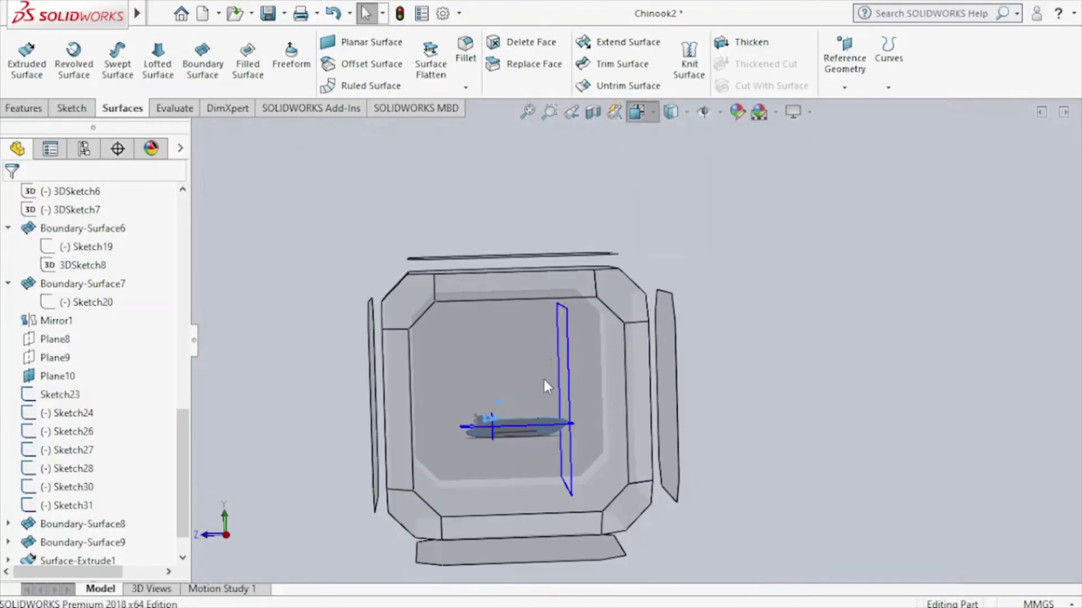
{"action": "left_click", "coordinate": [542, 380]}
{"action": "scroll", "coordinate": [604, 383], "scroll_direction": "down", "scroll_amount": 2}
{"action": "scroll", "coordinate": [598, 379], "scroll_direction": "down", "scroll_amount": 3}
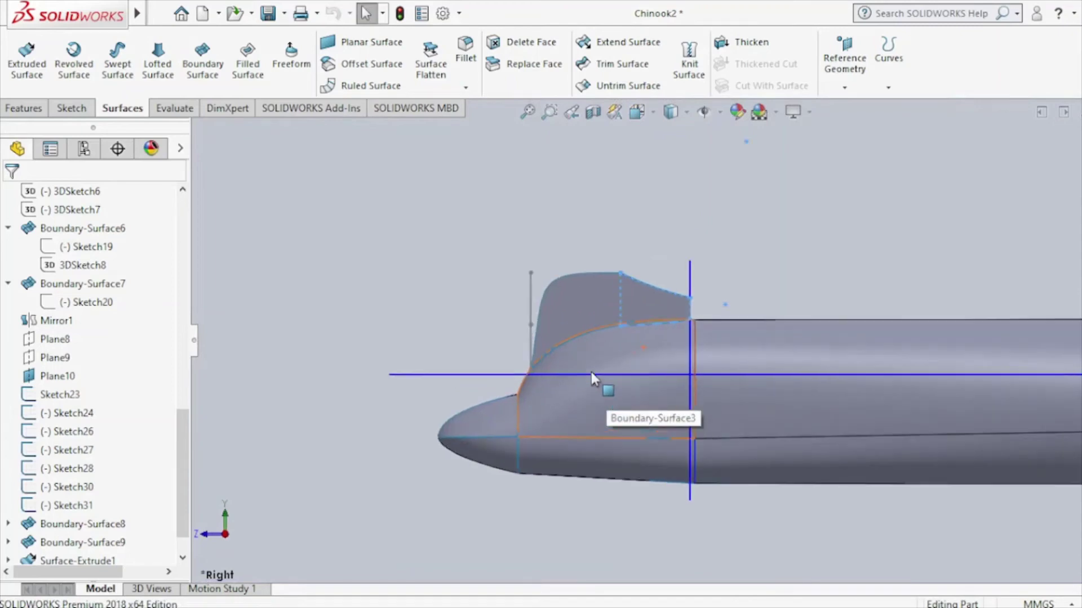
{"action": "scroll", "coordinate": [590, 372], "scroll_direction": "down", "scroll_amount": 3}
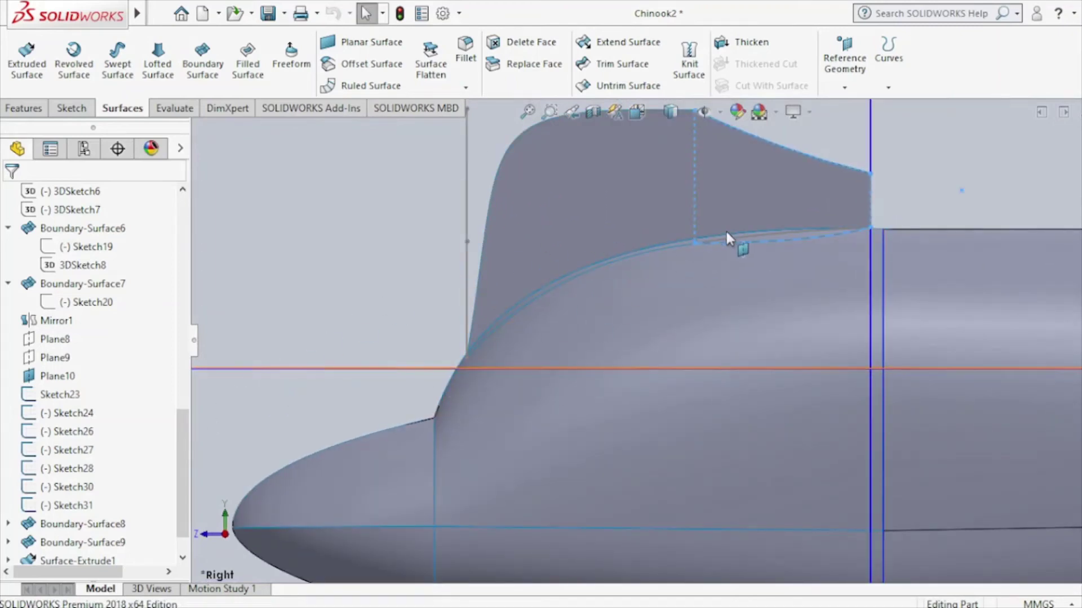
{"action": "scroll", "coordinate": [729, 227], "scroll_direction": "up", "scroll_amount": 3}
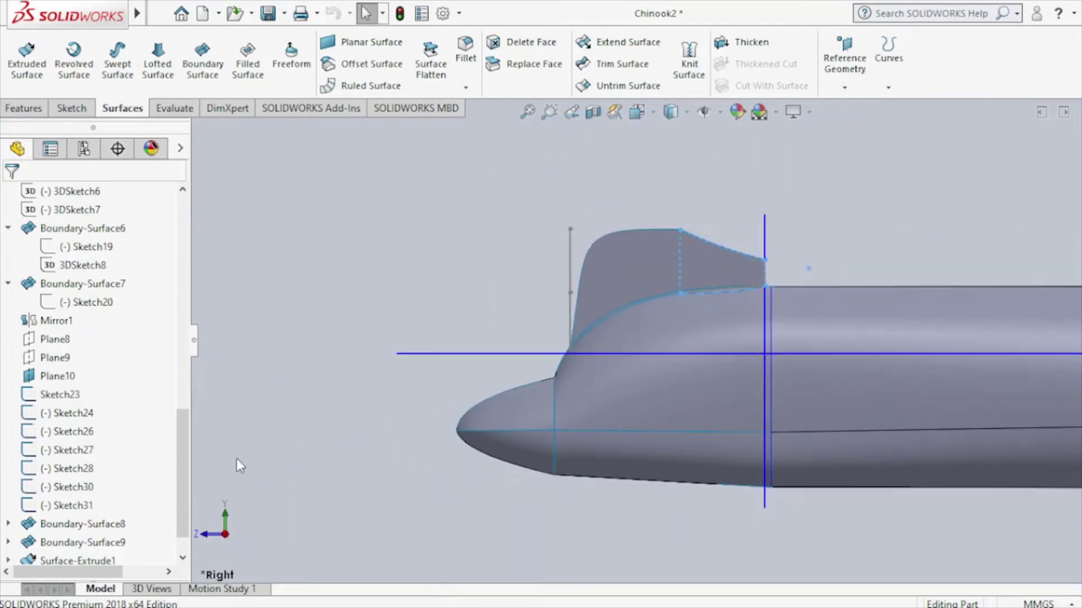
{"action": "left_click_drag", "start_coordinate": [184, 458], "coordinate": [178, 225]}
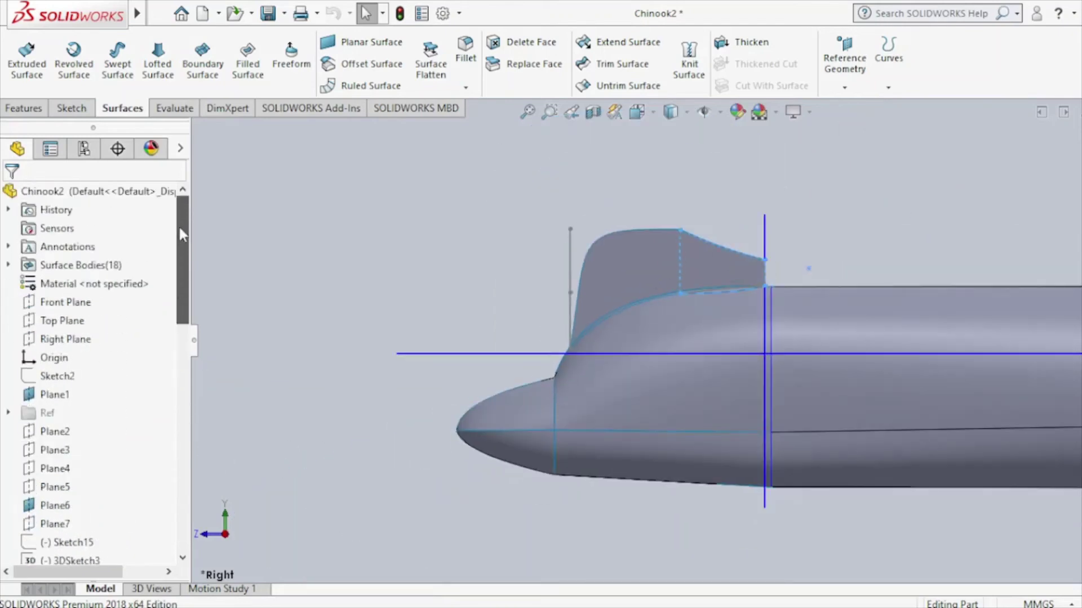
Briefly unsuppress, then suppress the Ref folder to hide the reference pictures.
{"action": "right_click", "coordinate": [48, 414]}
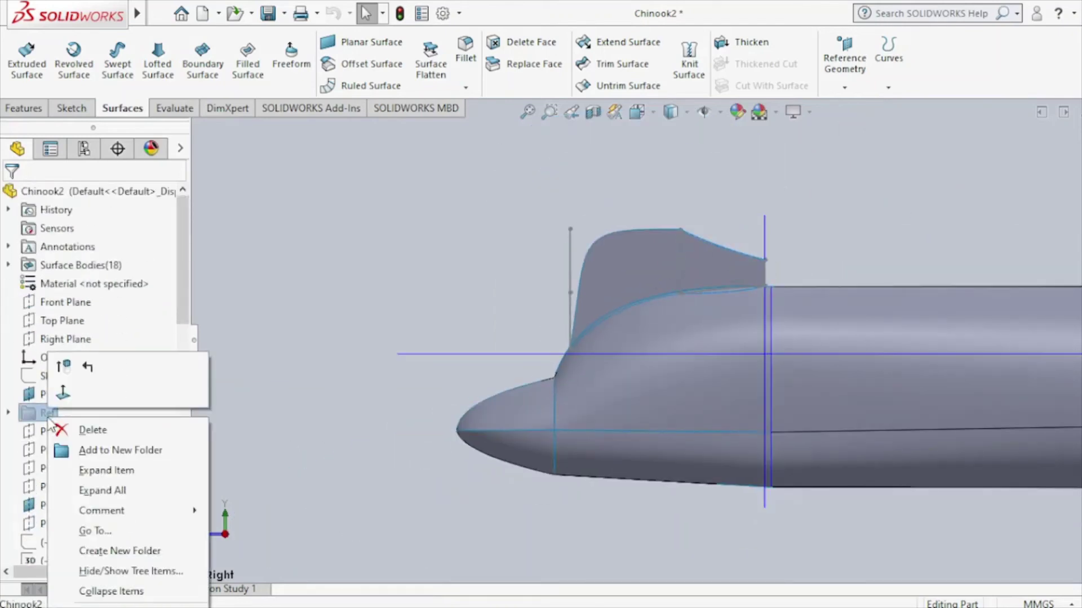
{"action": "left_click", "coordinate": [64, 368]}
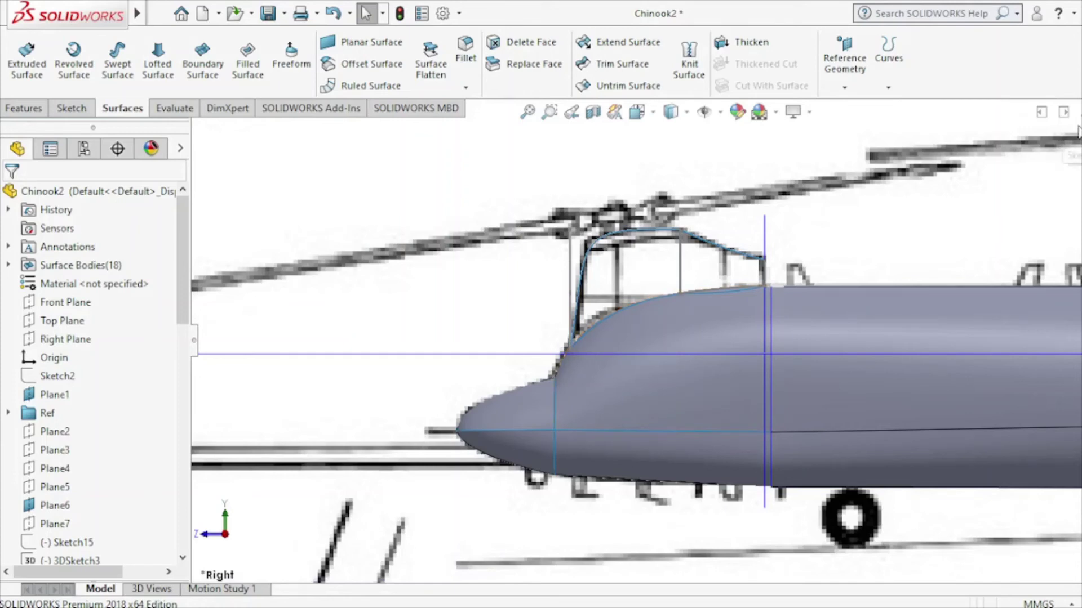
{"action": "right_click", "coordinate": [50, 422]}
{"action": "left_click", "coordinate": [56, 365]}
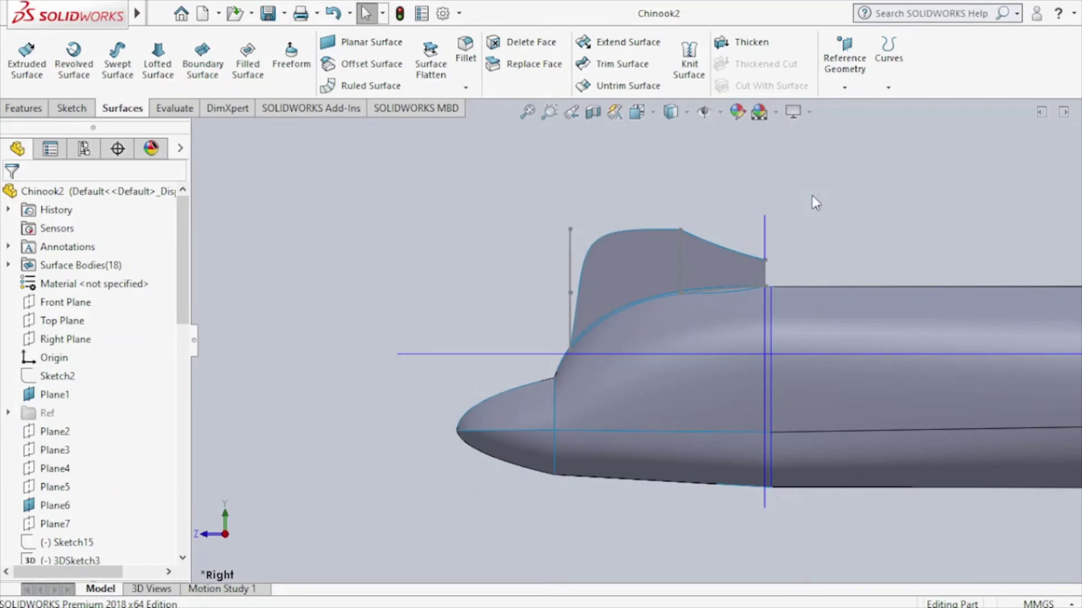
{"action": "key", "text": "Left"}
{"action": "key", "text": "Left"}
{"action": "key", "text": "Left"}
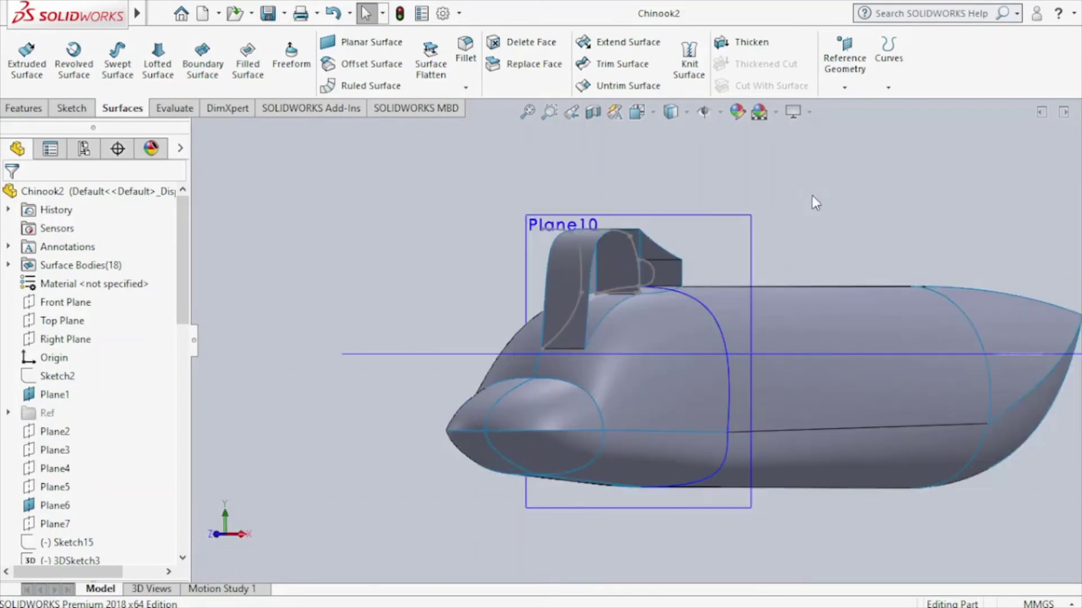
{"action": "key", "text": "Left"}
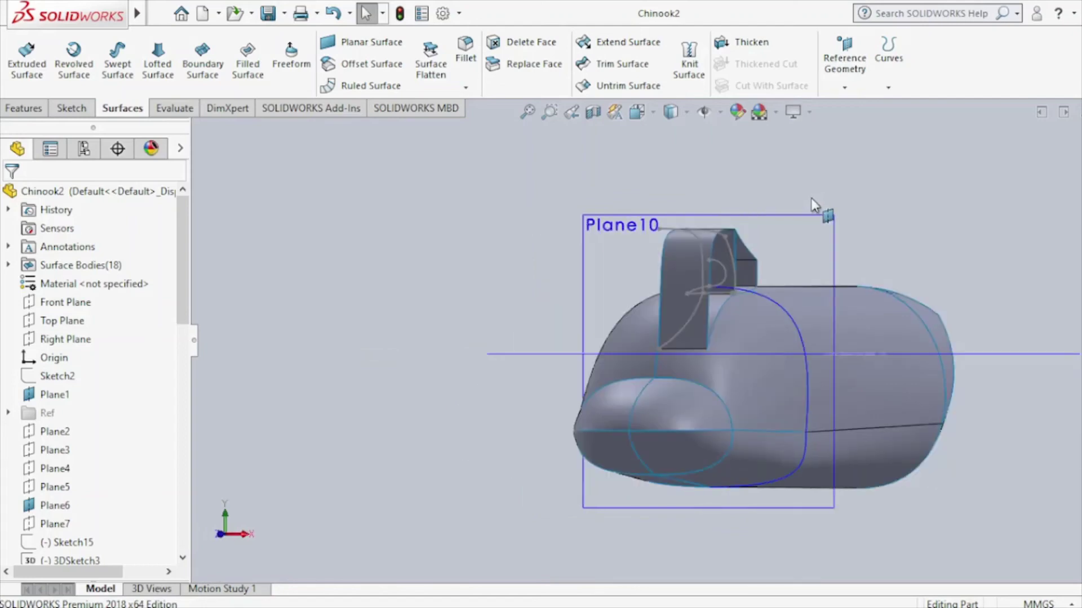
{"action": "scroll", "coordinate": [811, 201], "scroll_direction": "down", "scroll_amount": 3}
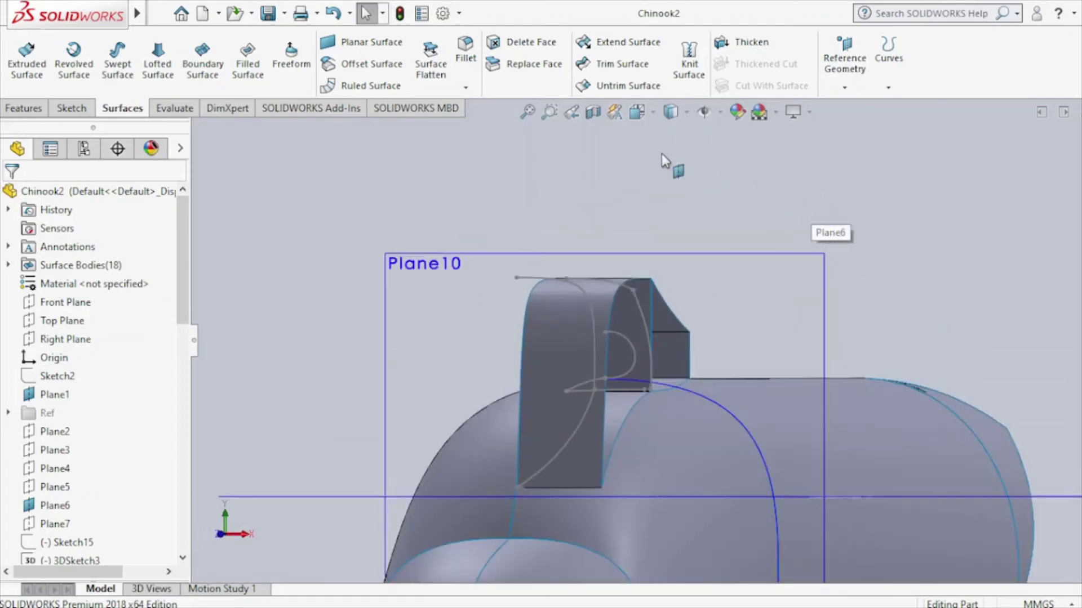
{"action": "left_click", "coordinate": [622, 64]}
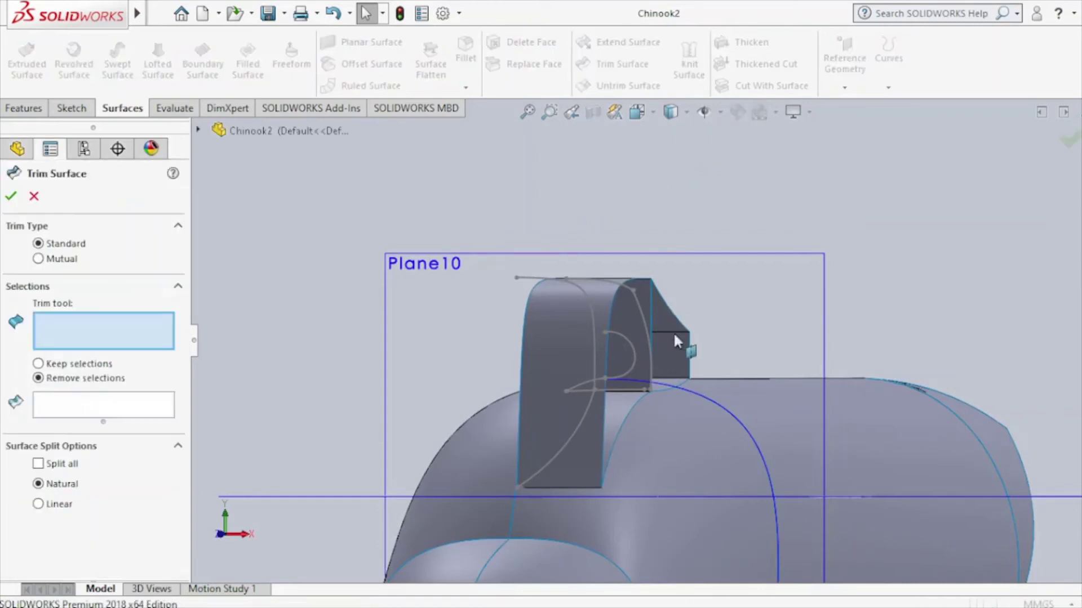
{"action": "left_click", "coordinate": [637, 309]}
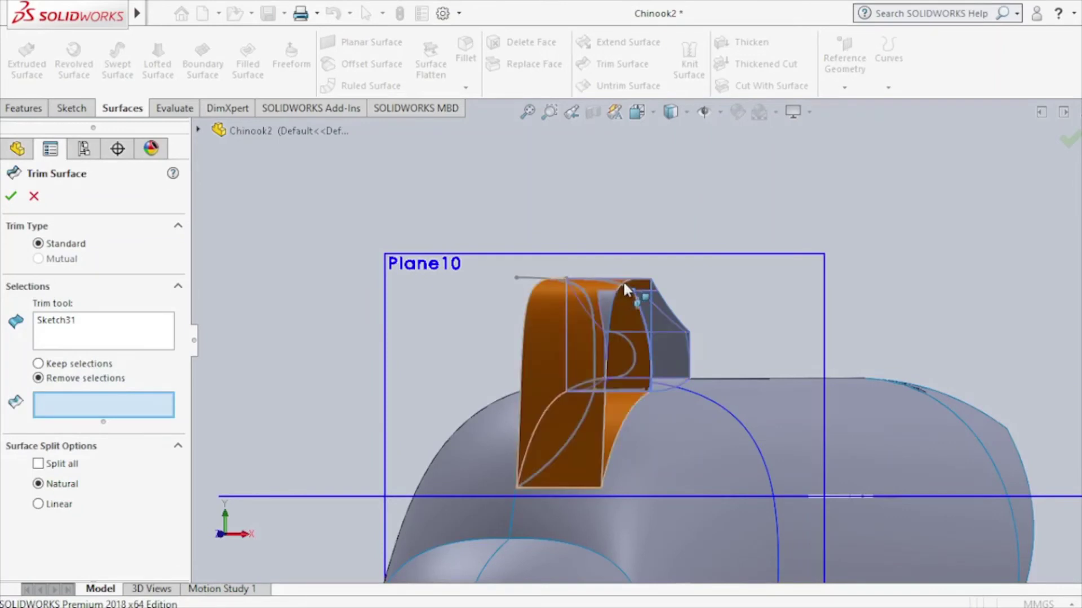
{"action": "scroll", "coordinate": [628, 285], "scroll_direction": "down", "scroll_amount": 2}
{"action": "scroll", "coordinate": [640, 295], "scroll_direction": "down", "scroll_amount": 2}
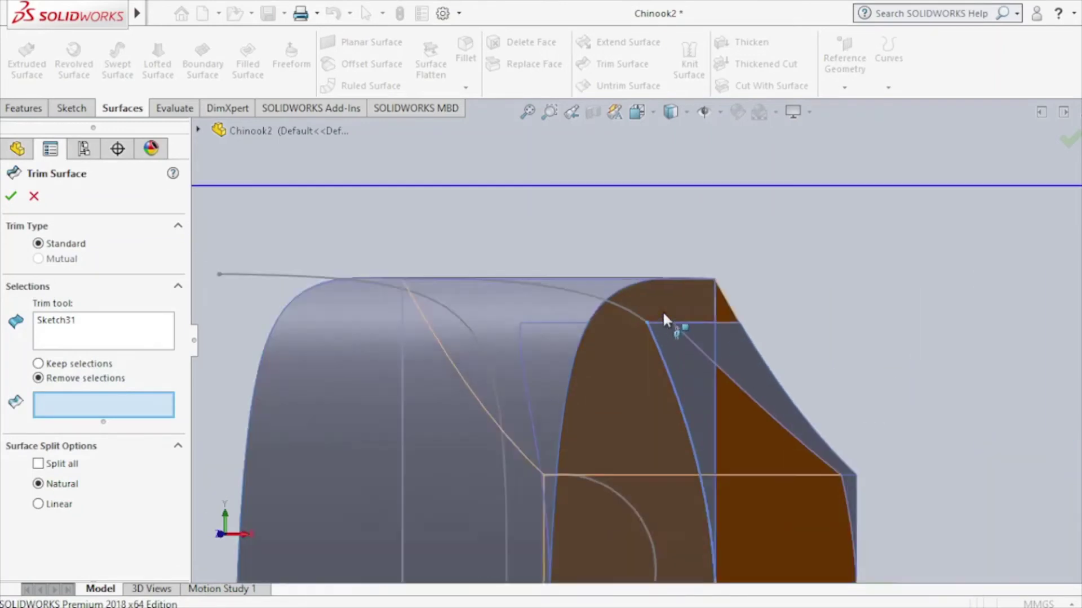
{"action": "scroll", "coordinate": [667, 321], "scroll_direction": "down", "scroll_amount": 2}
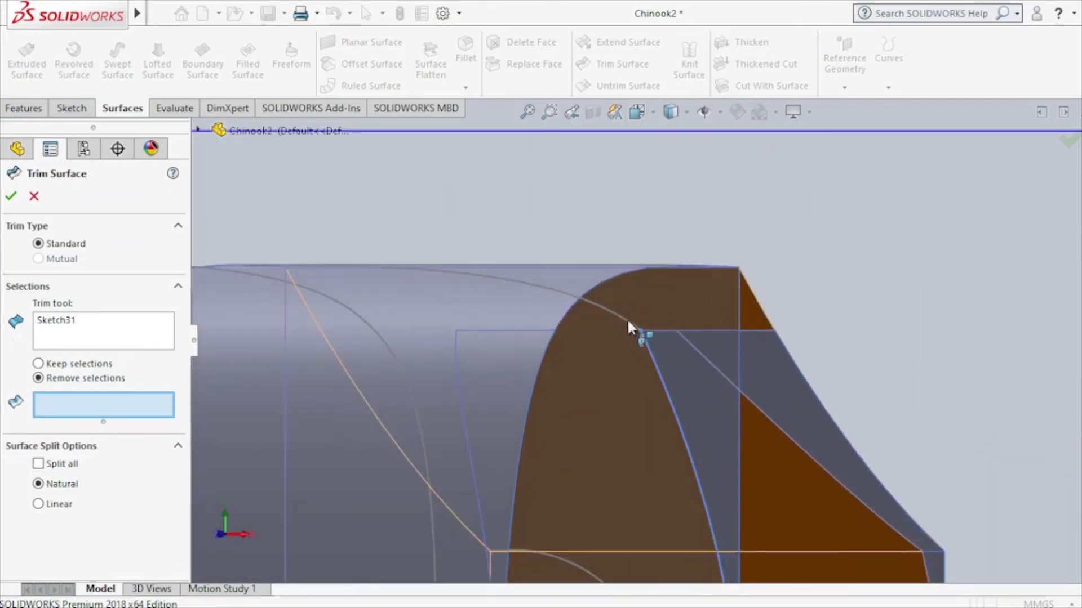
{"action": "left_click", "coordinate": [708, 340]}
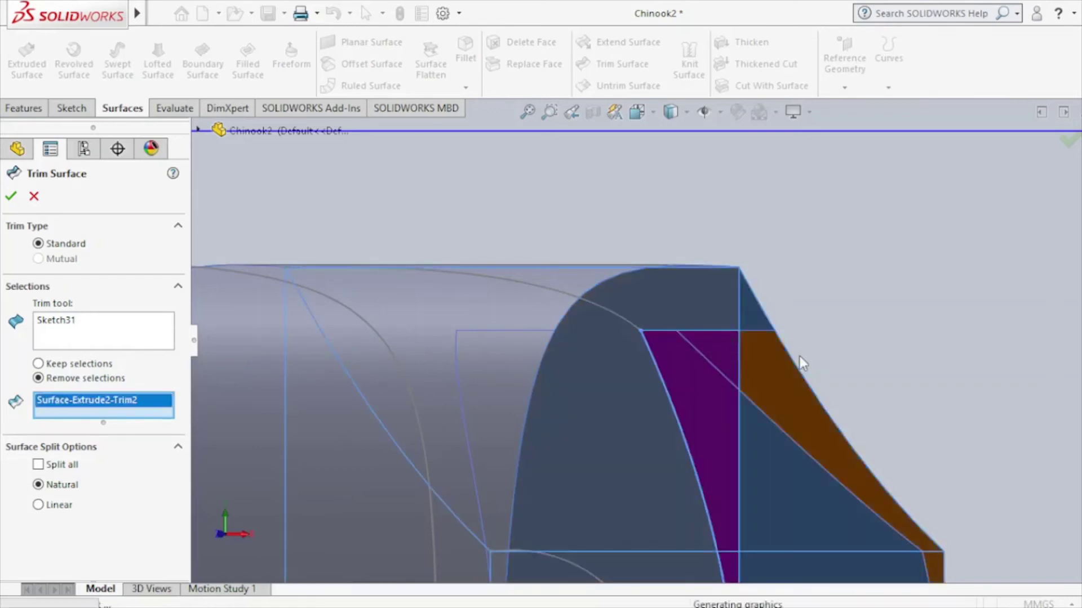
{"action": "scroll", "coordinate": [800, 358], "scroll_direction": "up", "scroll_amount": 3}
{"action": "scroll", "coordinate": [789, 364], "scroll_direction": "up", "scroll_amount": 2}
{"action": "middle_click_drag", "start_coordinate": [771, 368], "coordinate": [760, 372]}
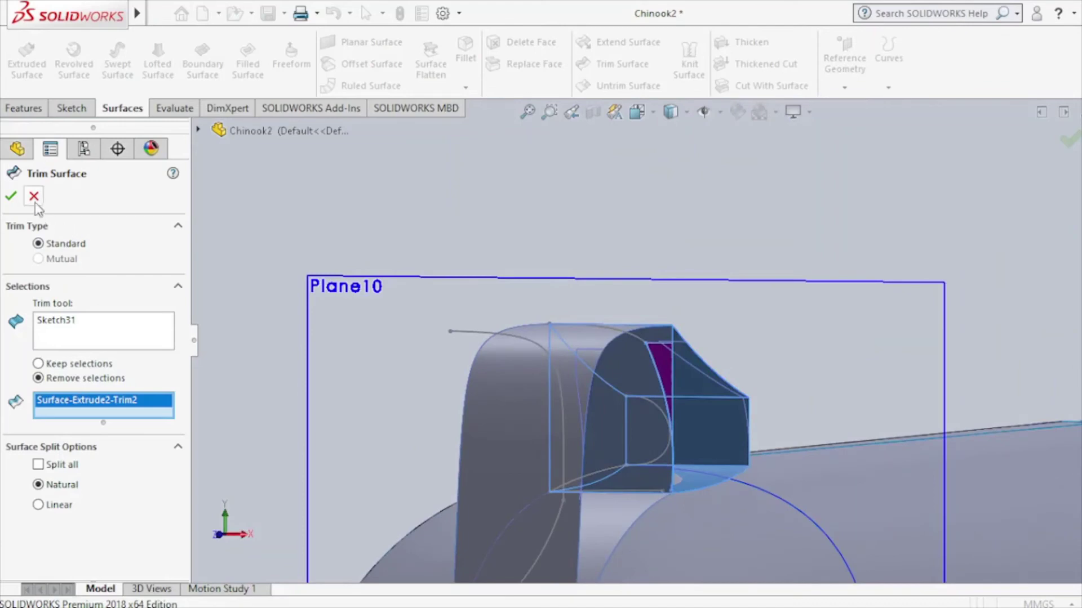
{"action": "left_click", "coordinate": [34, 198]}
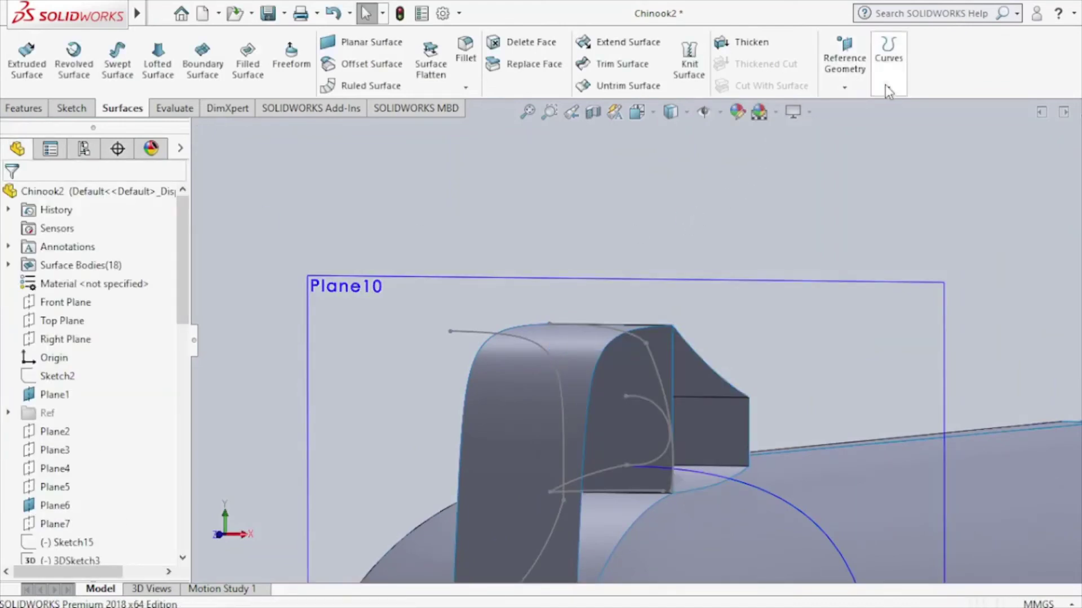
Create a composite curve from Sketch31 and Sketch26.
{"action": "left_click", "coordinate": [888, 88]}
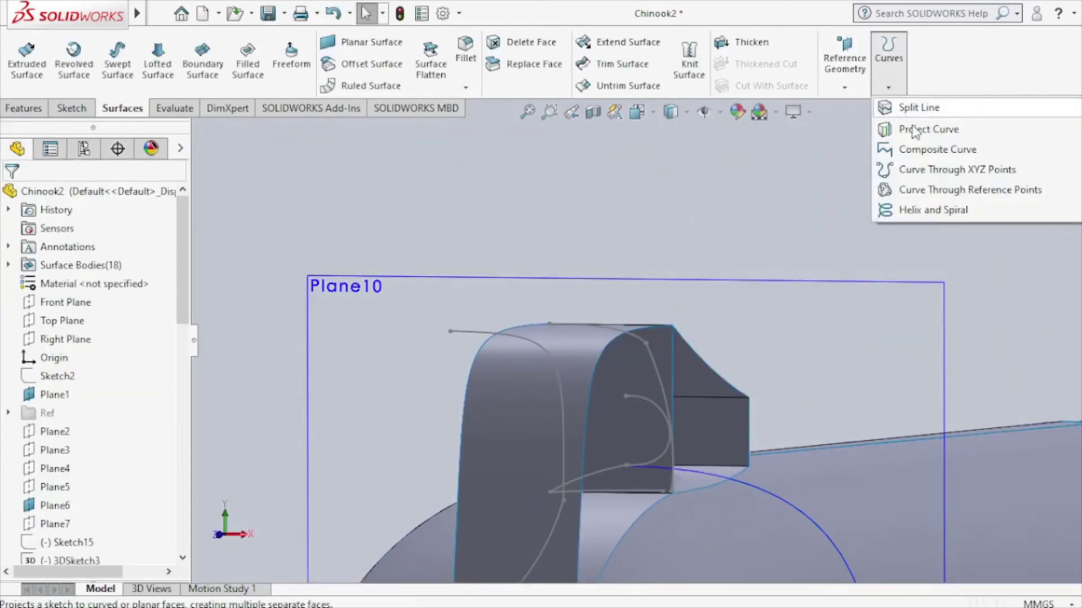
{"action": "left_click", "coordinate": [920, 149]}
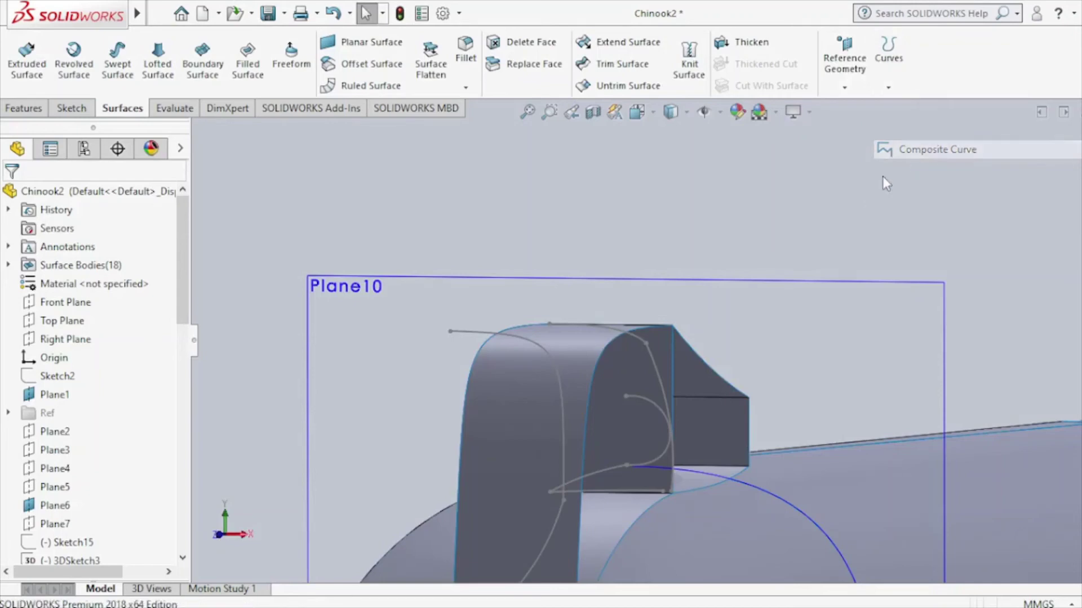
{"action": "left_click", "coordinate": [657, 374]}
{"action": "left_click", "coordinate": [641, 342]}
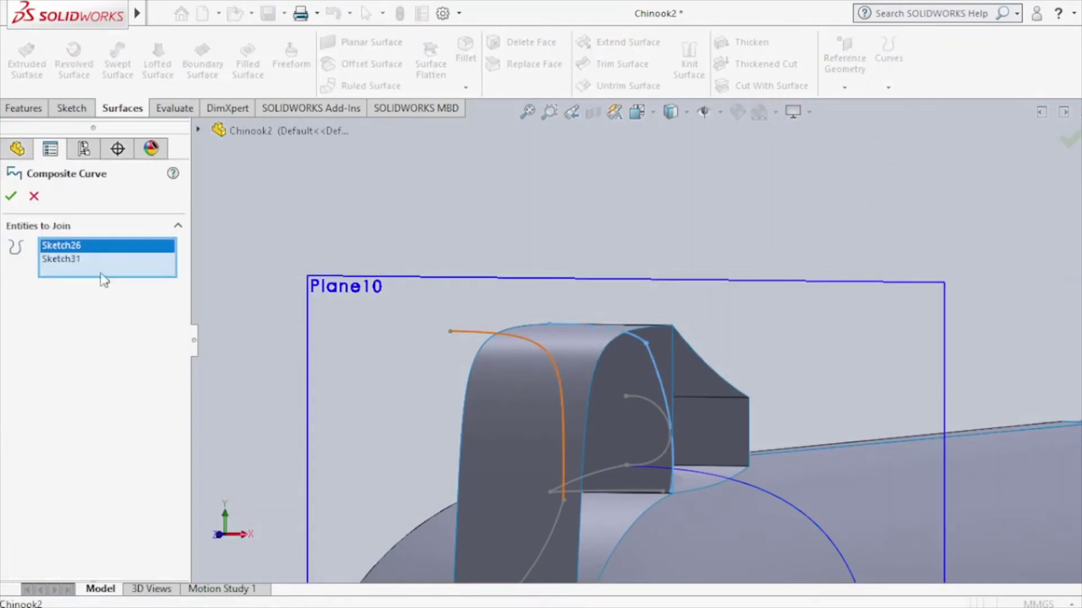
{"action": "left_click", "coordinate": [10, 197]}
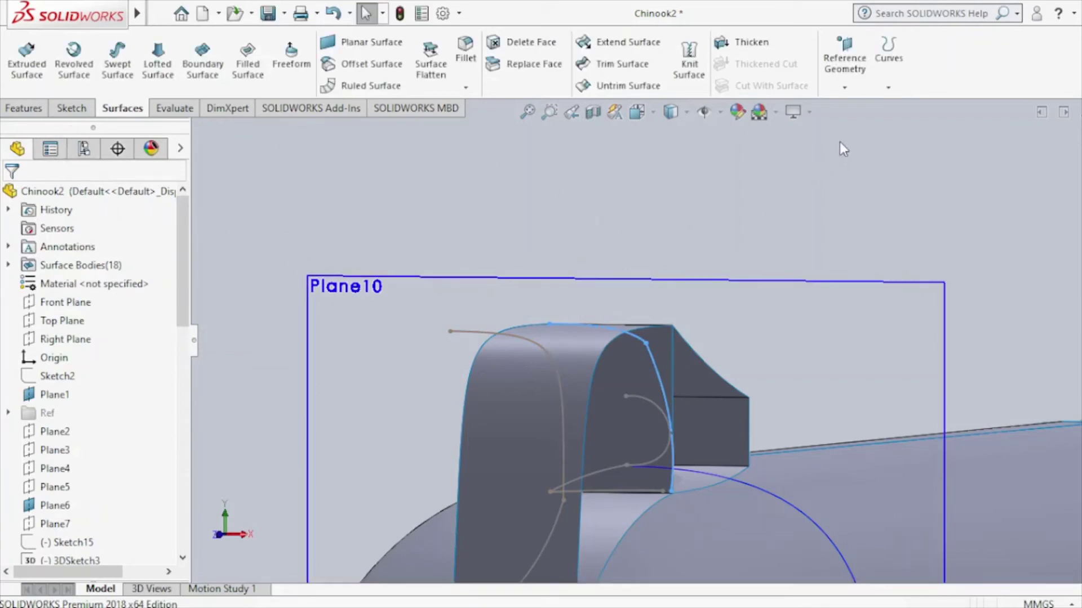
{"action": "left_click", "coordinate": [619, 63]}
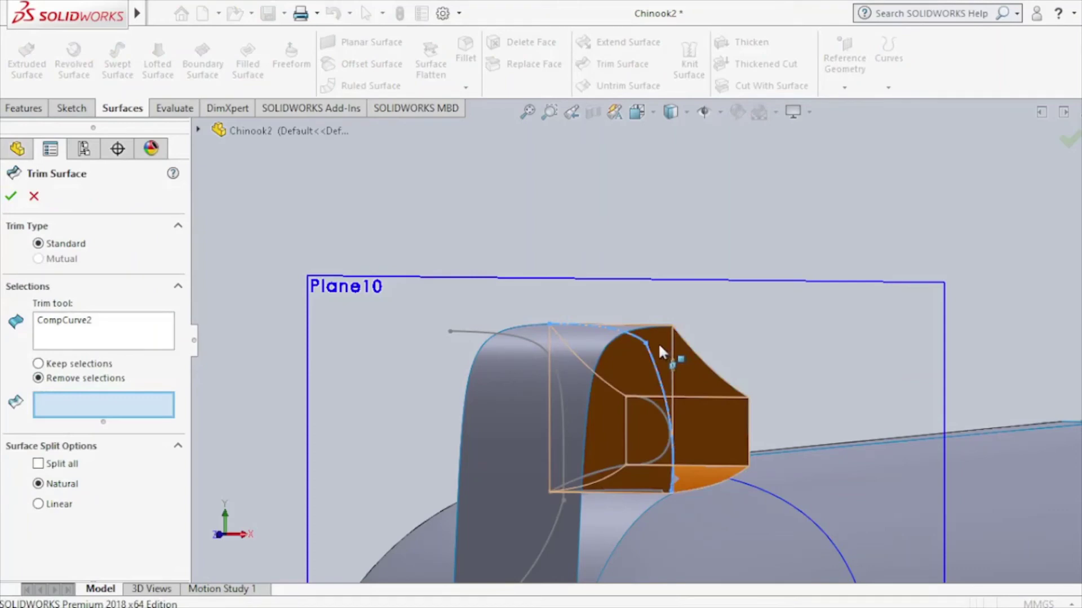
{"action": "key", "text": "ctrl+1"}
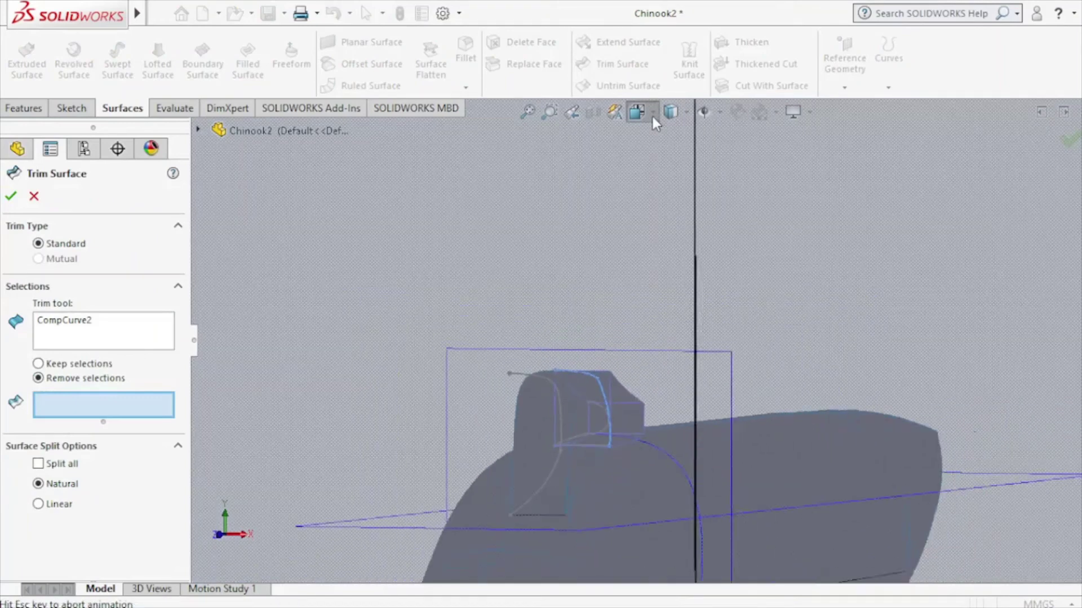
{"action": "scroll", "coordinate": [797, 378], "scroll_direction": "down", "scroll_amount": 2}
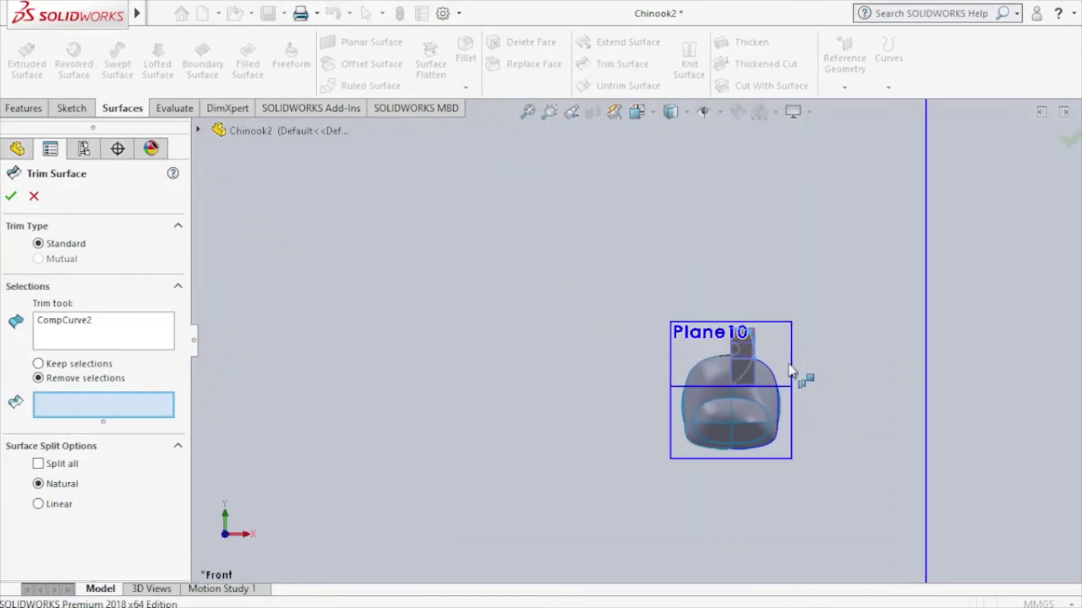
{"action": "scroll", "coordinate": [786, 369], "scroll_direction": "down", "scroll_amount": 2}
{"action": "scroll", "coordinate": [771, 361], "scroll_direction": "down", "scroll_amount": 3}
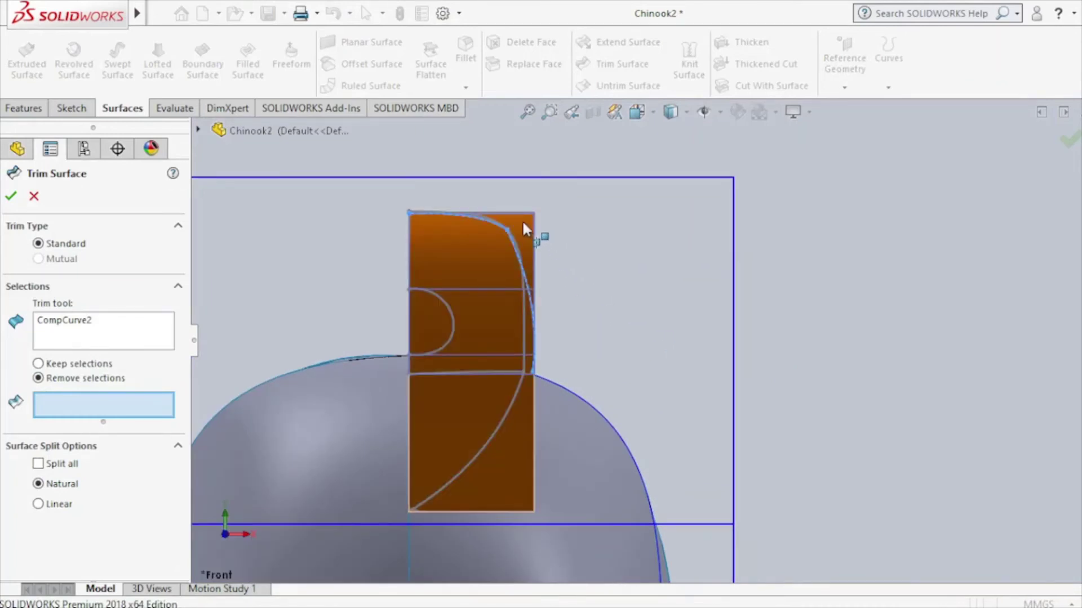
{"action": "left_click", "coordinate": [524, 228]}
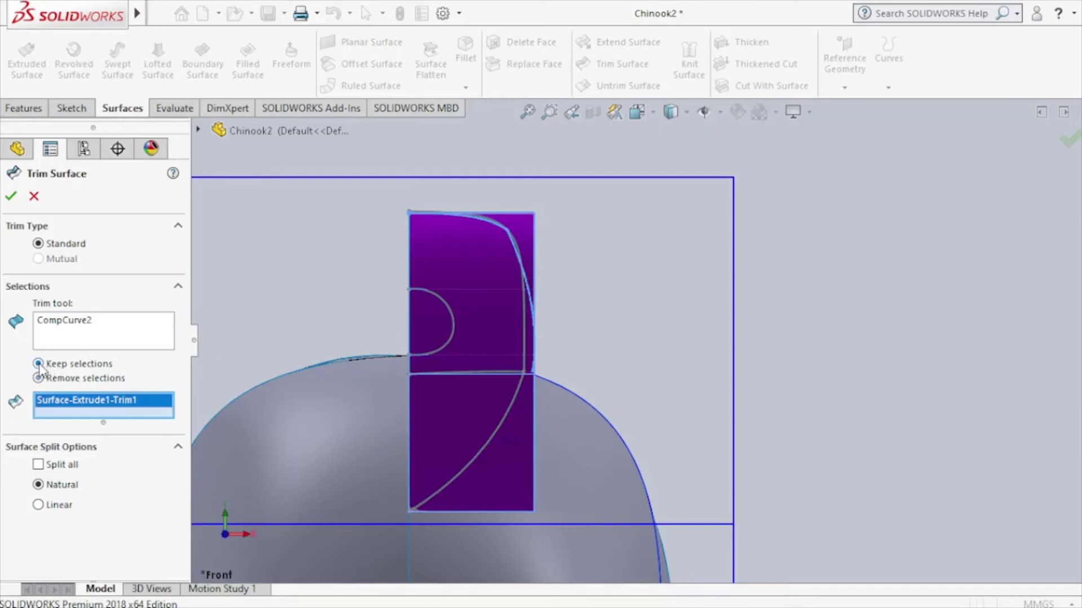
{"action": "right_click", "coordinate": [149, 401]}
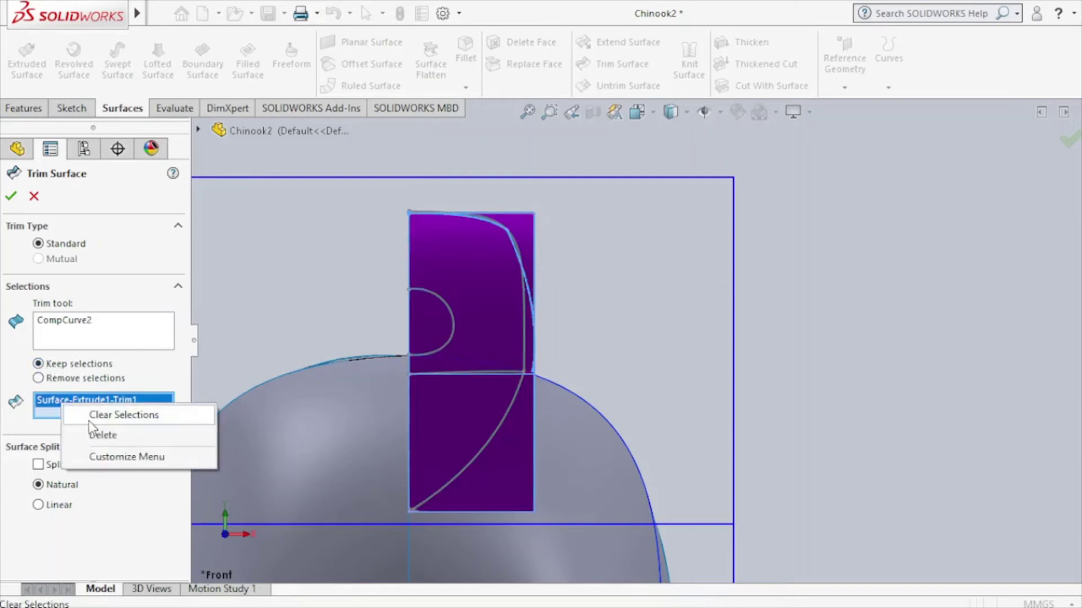
{"action": "left_click", "coordinate": [163, 435]}
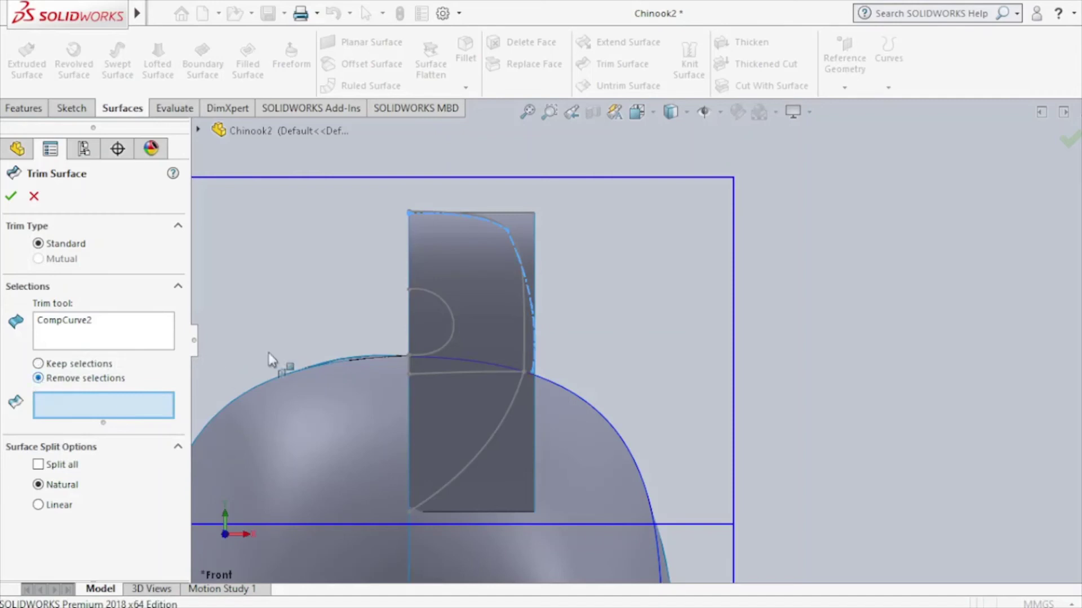
{"action": "left_click", "coordinate": [528, 236]}
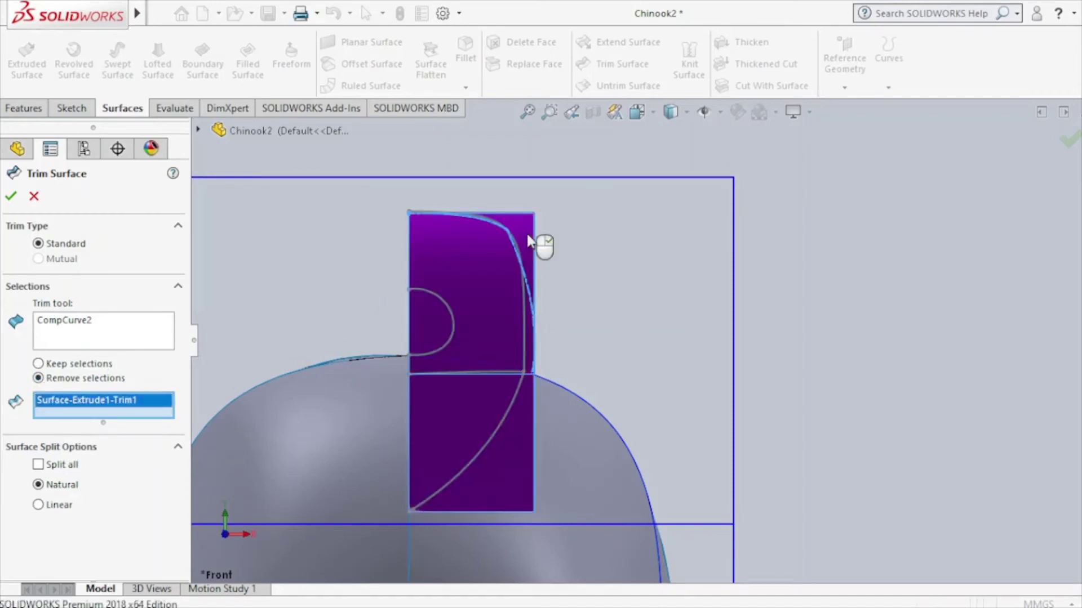
{"action": "left_click", "coordinate": [8, 196]}
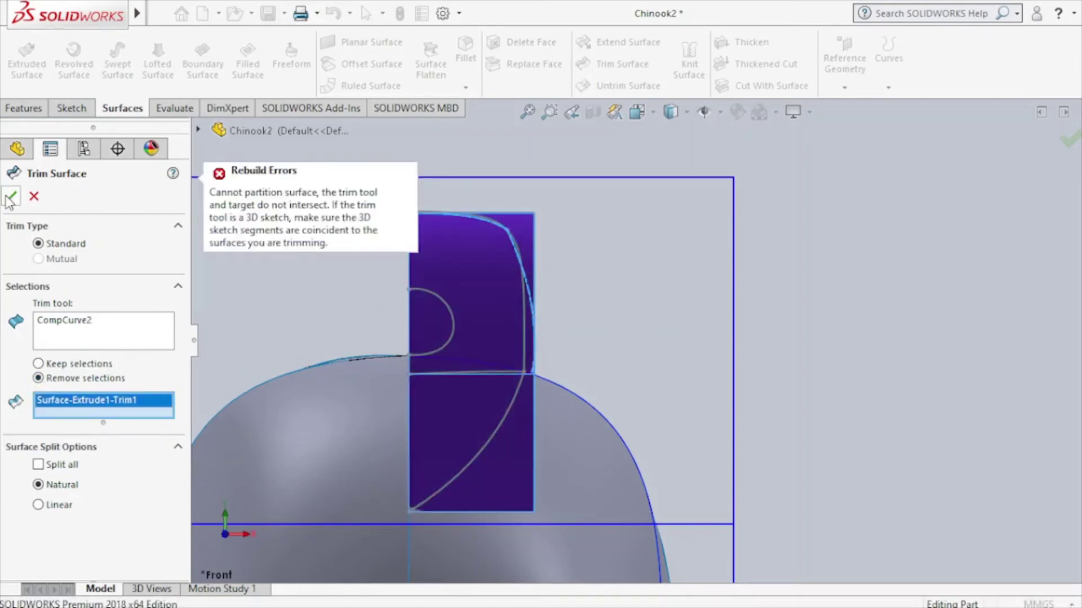
{"action": "left_click", "coordinate": [33, 196]}
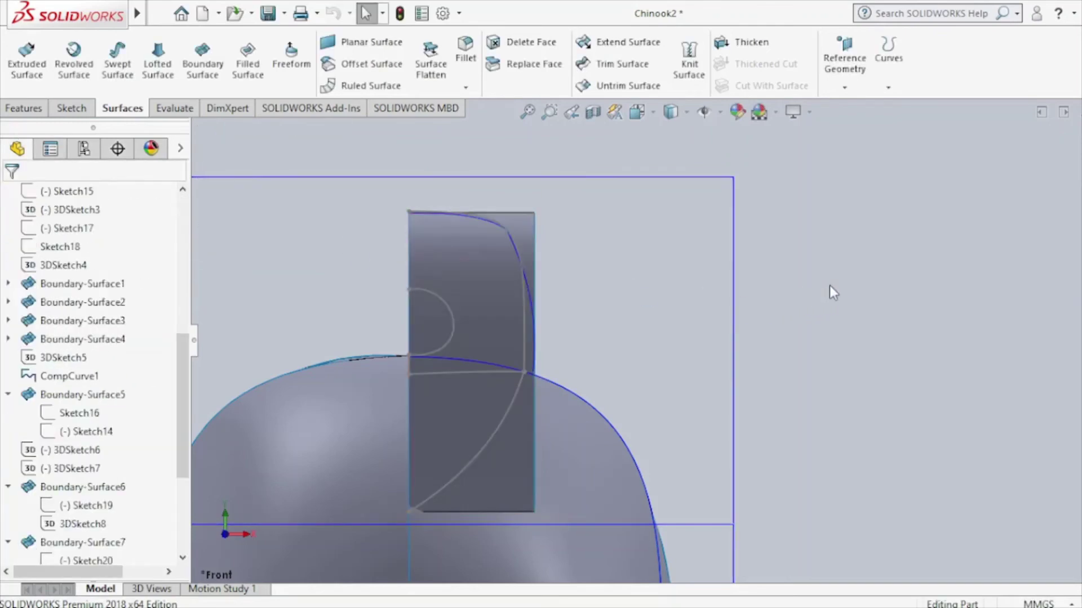
{"action": "scroll", "coordinate": [828, 287], "scroll_direction": "up", "scroll_amount": 3}
{"action": "middle_click_drag", "start_coordinate": [825, 301], "coordinate": [772, 304]}
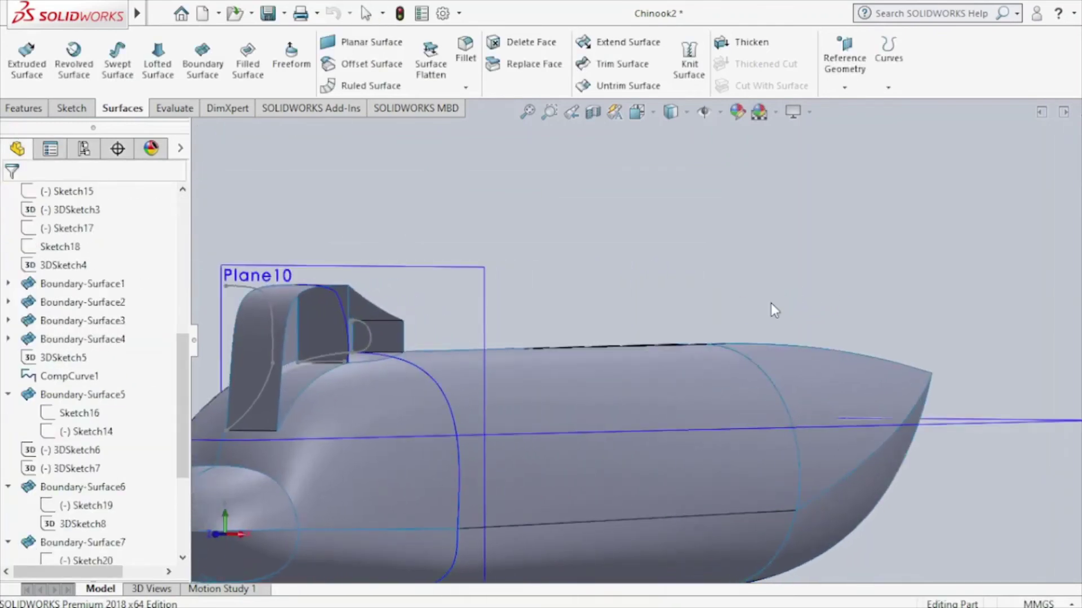
{"action": "scroll", "coordinate": [773, 307], "scroll_direction": "up", "scroll_amount": 2}
{"action": "scroll", "coordinate": [519, 350], "scroll_direction": "down", "scroll_amount": 5}
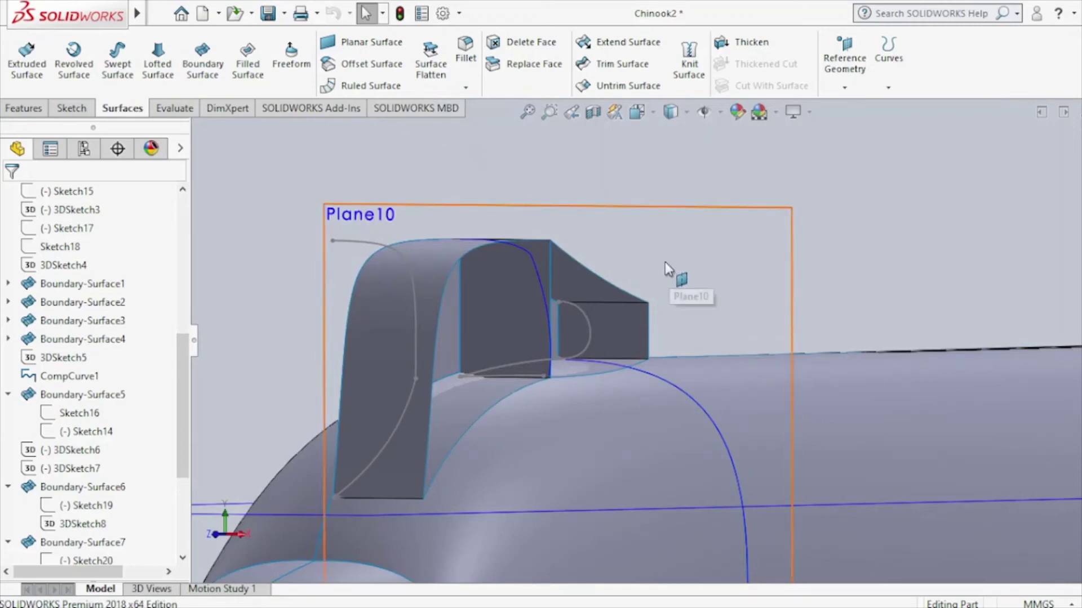
{"action": "mouse_move", "coordinate": [532, 331]}
{"action": "middle_mouse_down"}
{"action": "mouse_move", "coordinate": [500, 335]}
{"action": "mouse_move", "coordinate": [391, 391]}
{"action": "mouse_move", "coordinate": [512, 374]}
{"action": "mouse_move", "coordinate": [488, 383]}
{"action": "middle_mouse_up"}
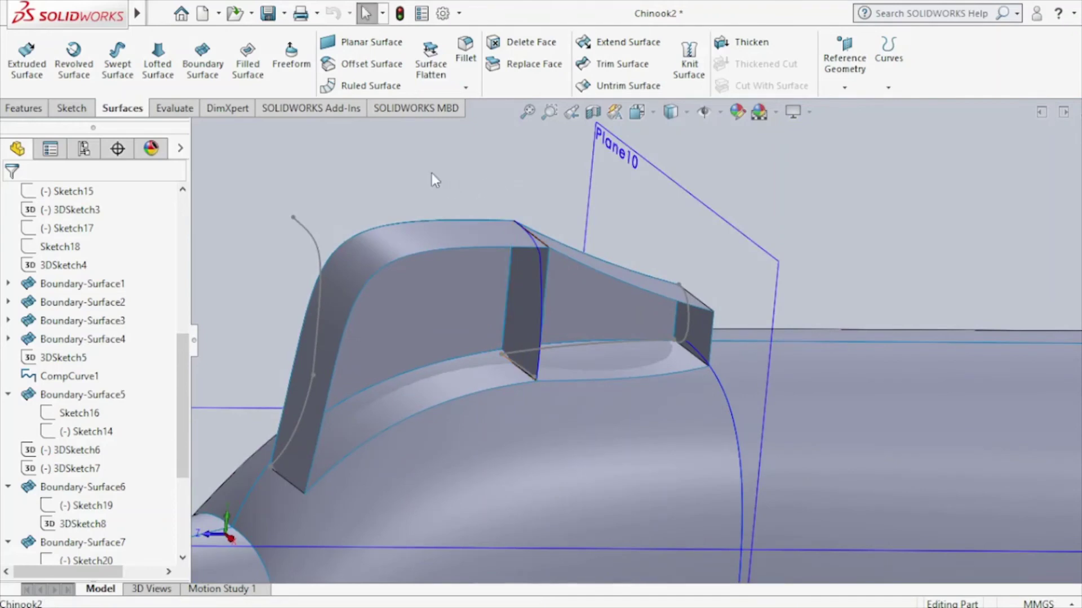
Add a planar surface bounded by the canopy's upper, lower and vertical edges.
{"action": "left_click", "coordinate": [366, 42]}
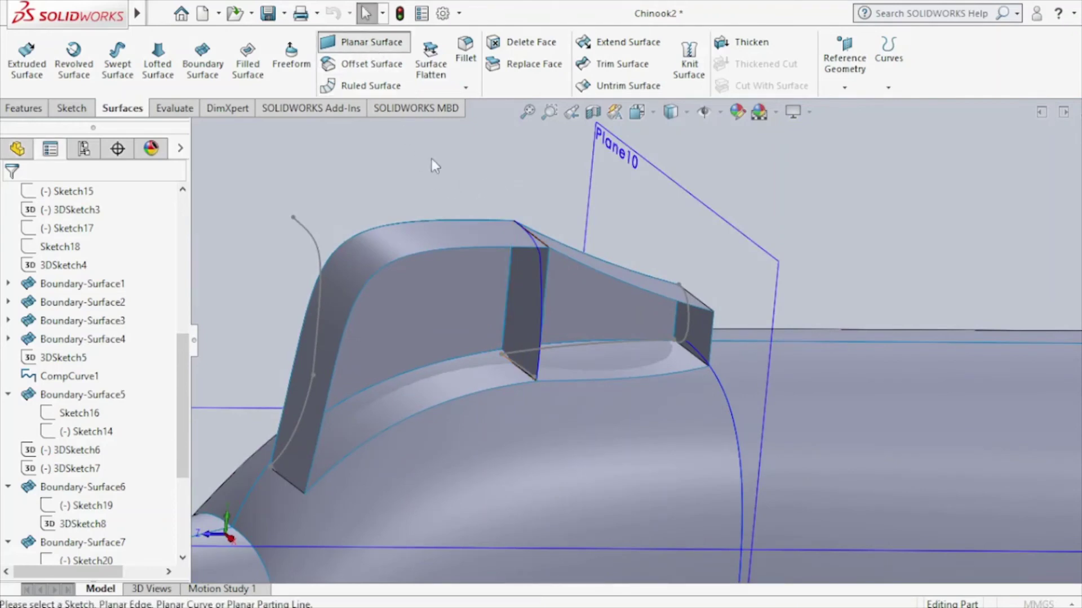
{"action": "left_click", "coordinate": [462, 247]}
{"action": "left_click", "coordinate": [474, 390]}
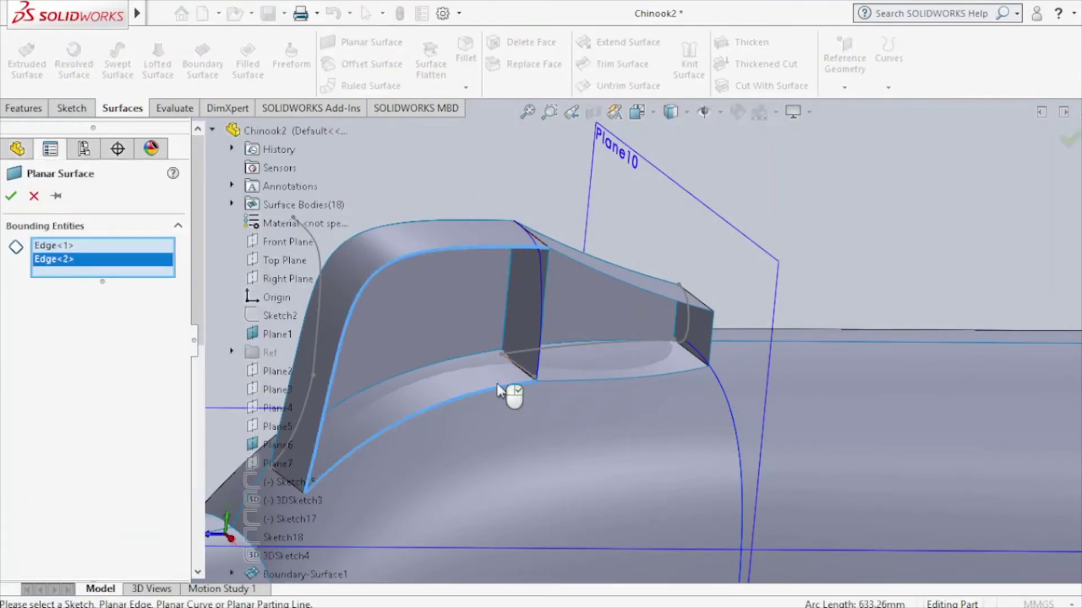
{"action": "left_click", "coordinate": [545, 290]}
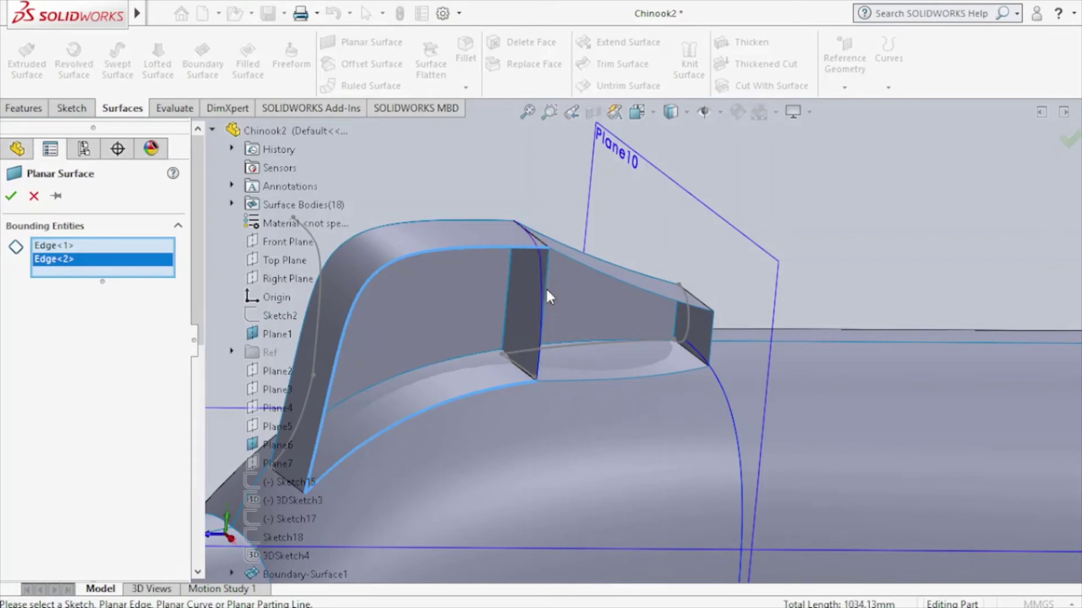
{"action": "left_click", "coordinate": [544, 291]}
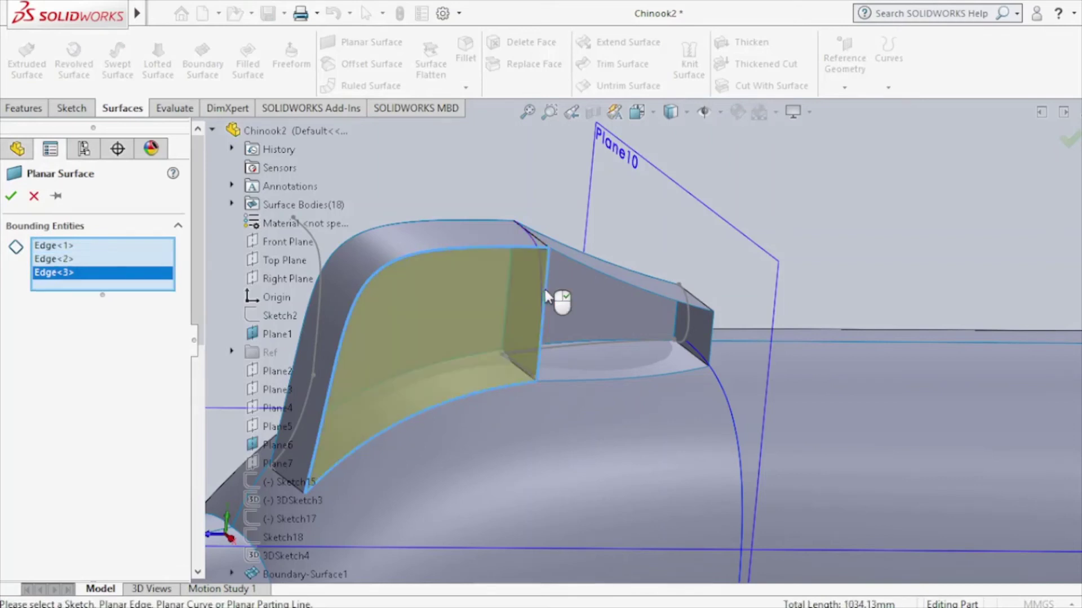
{"action": "left_click", "coordinate": [11, 202]}
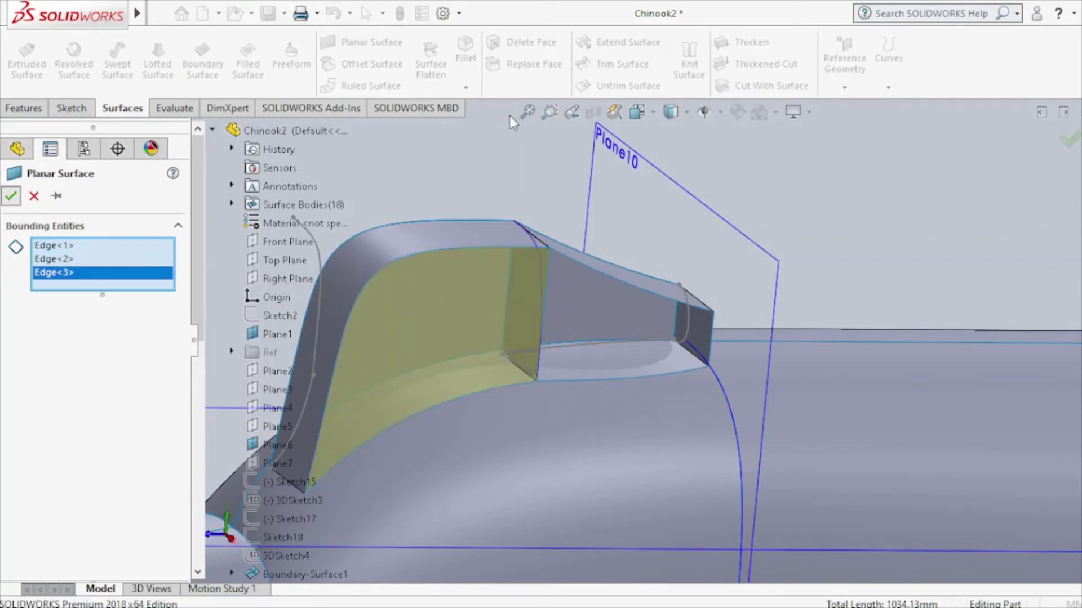
Add a second planar surface bounded by the rear opening's top, lower, vertical and end edges.
{"action": "left_click", "coordinate": [369, 43]}
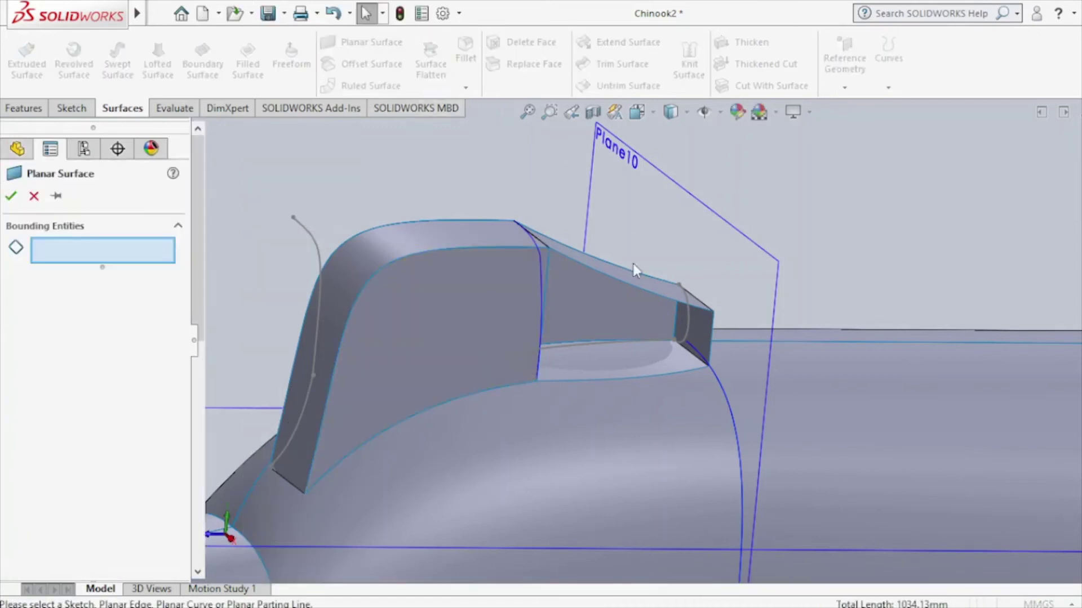
{"action": "left_click", "coordinate": [562, 256]}
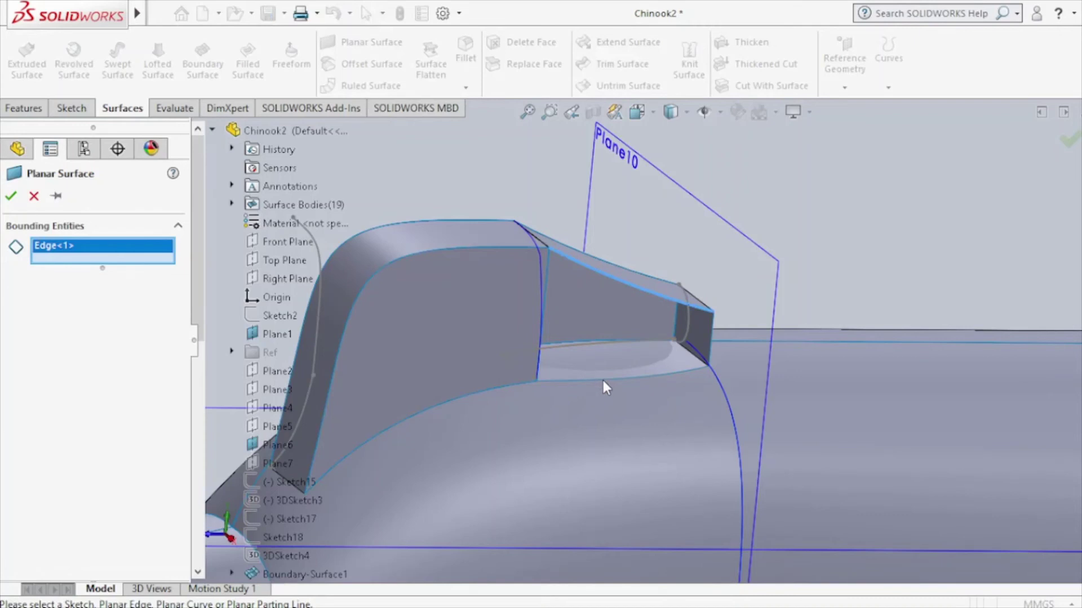
{"action": "left_click", "coordinate": [596, 377]}
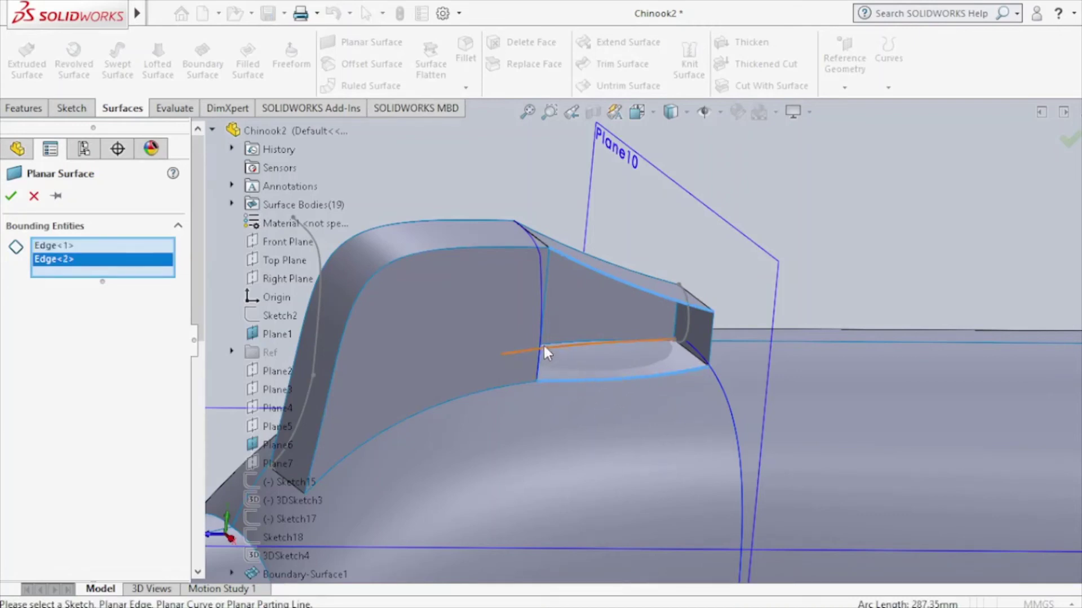
{"action": "left_click", "coordinate": [545, 280]}
{"action": "left_click", "coordinate": [710, 340]}
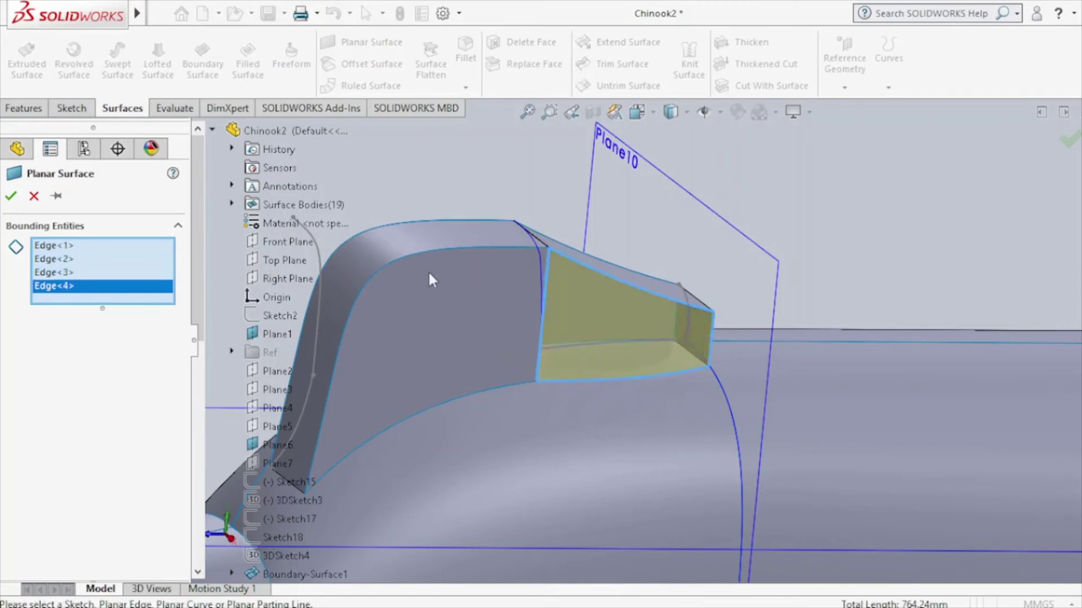
{"action": "left_click", "coordinate": [11, 197]}
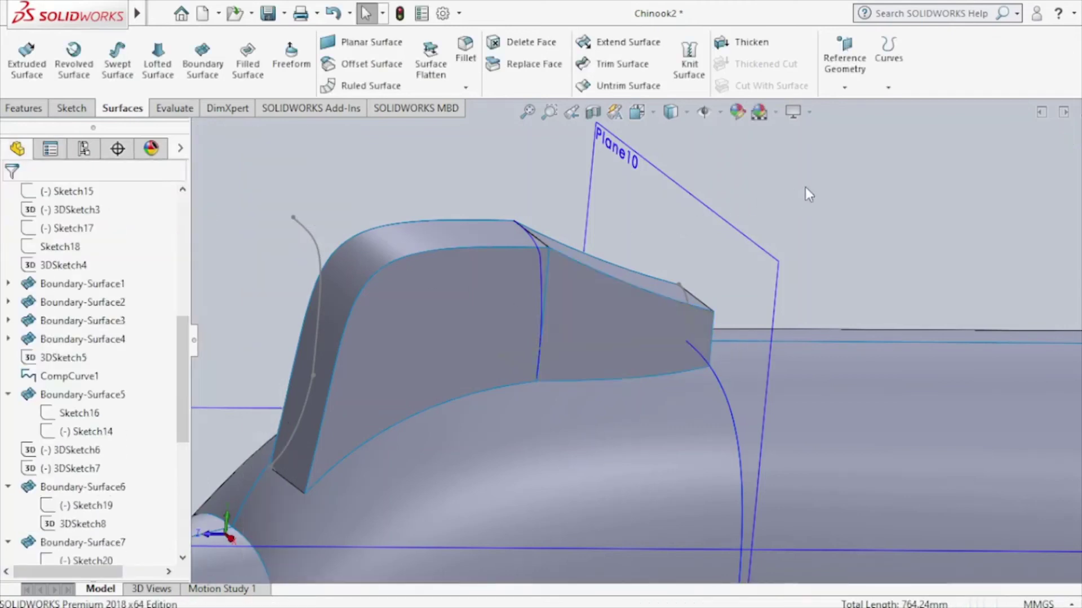
{"action": "left_click", "coordinate": [622, 64]}
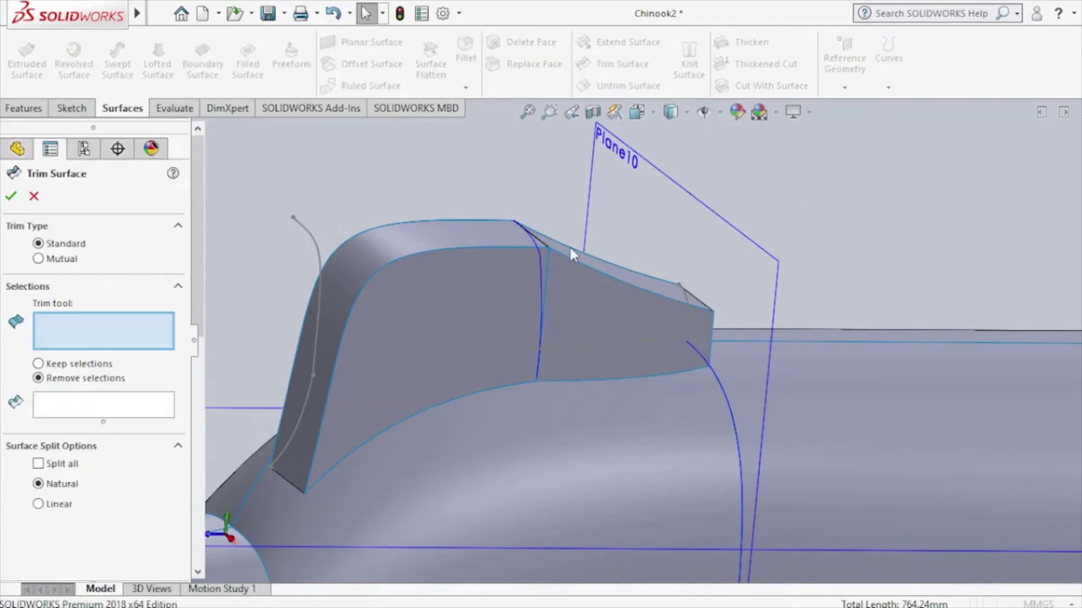
{"action": "left_click", "coordinate": [539, 275]}
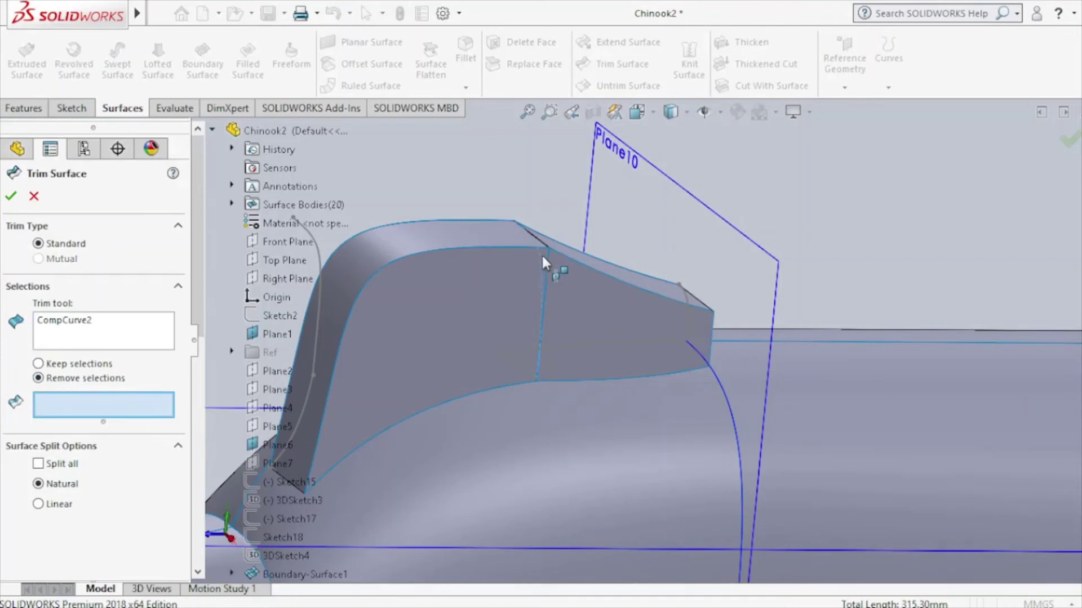
{"action": "mouse_move", "coordinate": [624, 276]}
{"action": "middle_mouse_down"}
{"action": "mouse_move", "coordinate": [629, 246]}
{"action": "mouse_move", "coordinate": [665, 290]}
{"action": "middle_mouse_up"}
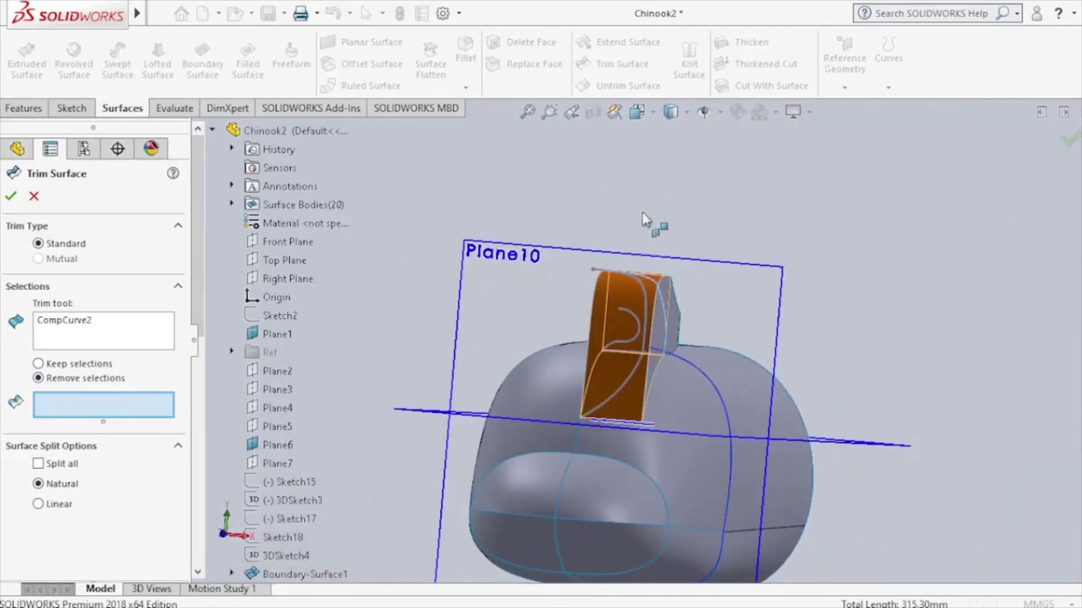
{"action": "left_click", "coordinate": [636, 112]}
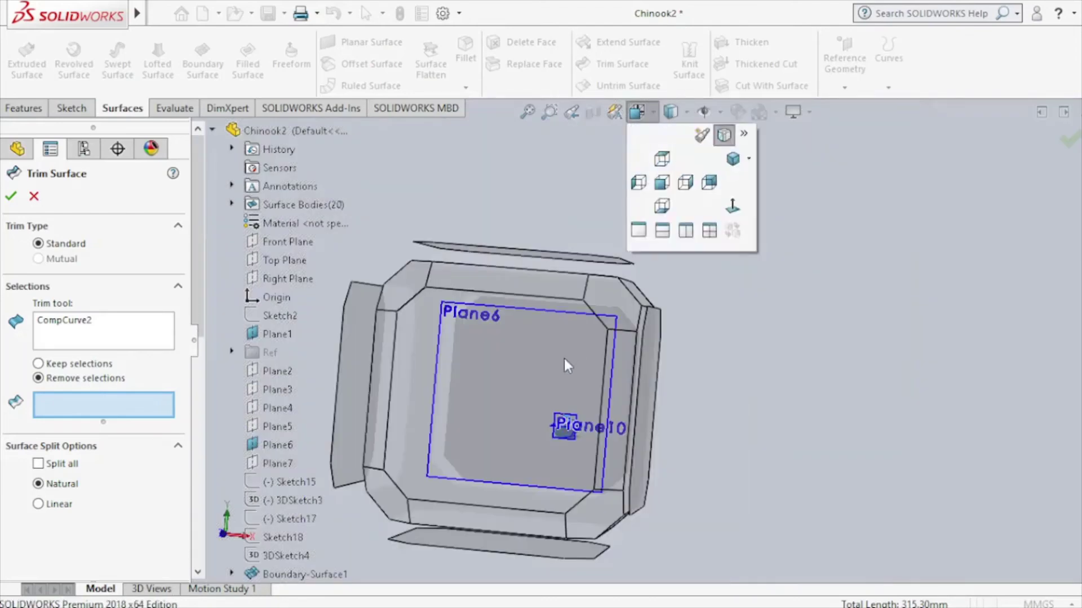
{"action": "scroll", "coordinate": [802, 377], "scroll_direction": "down", "scroll_amount": 3}
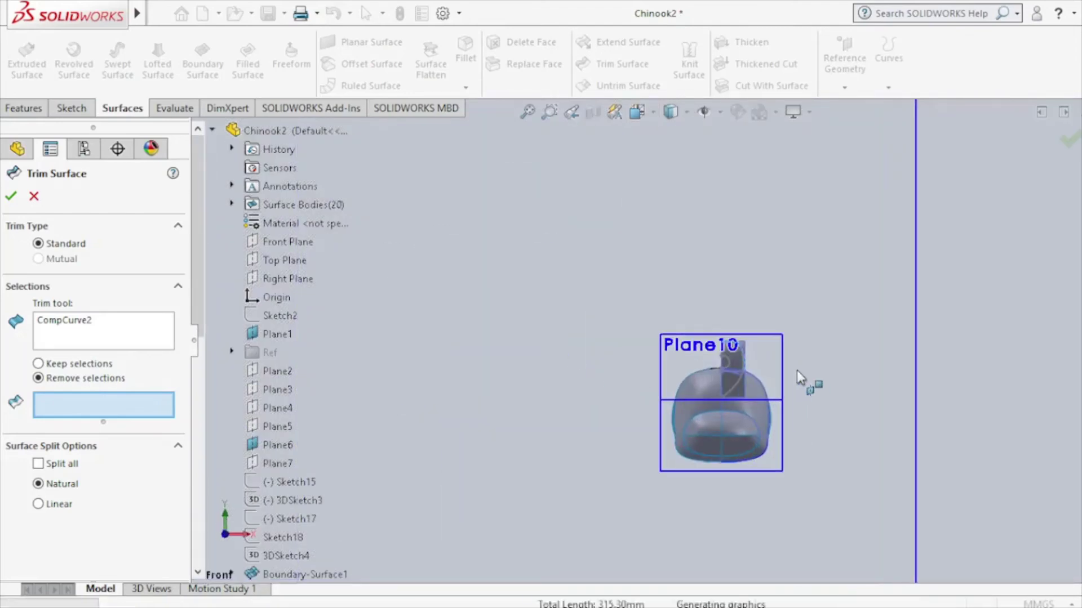
{"action": "scroll", "coordinate": [800, 375], "scroll_direction": "down", "scroll_amount": 3}
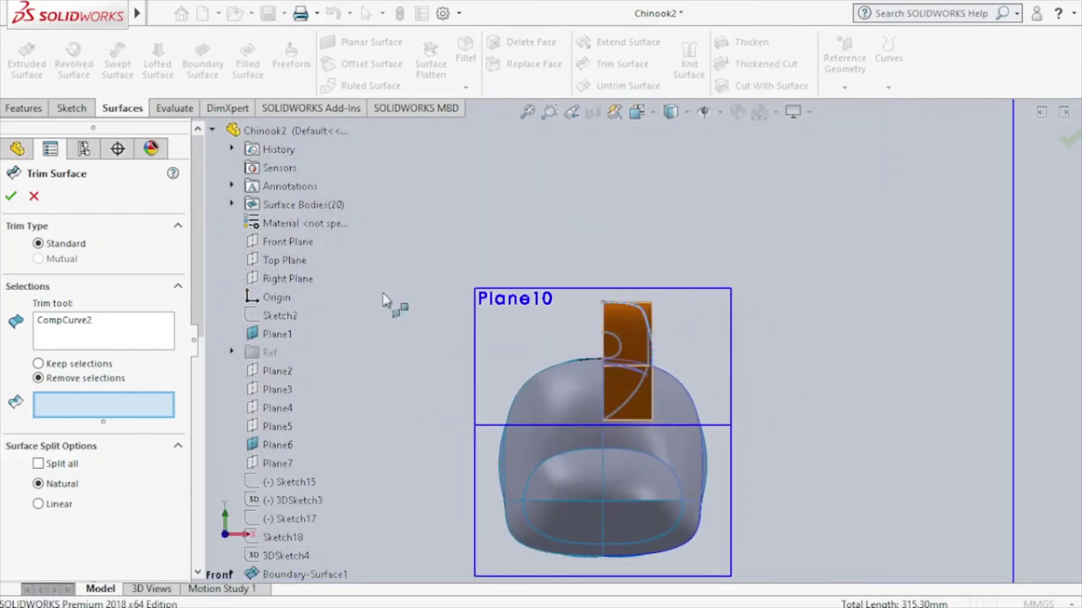
{"action": "left_click", "coordinate": [34, 196]}
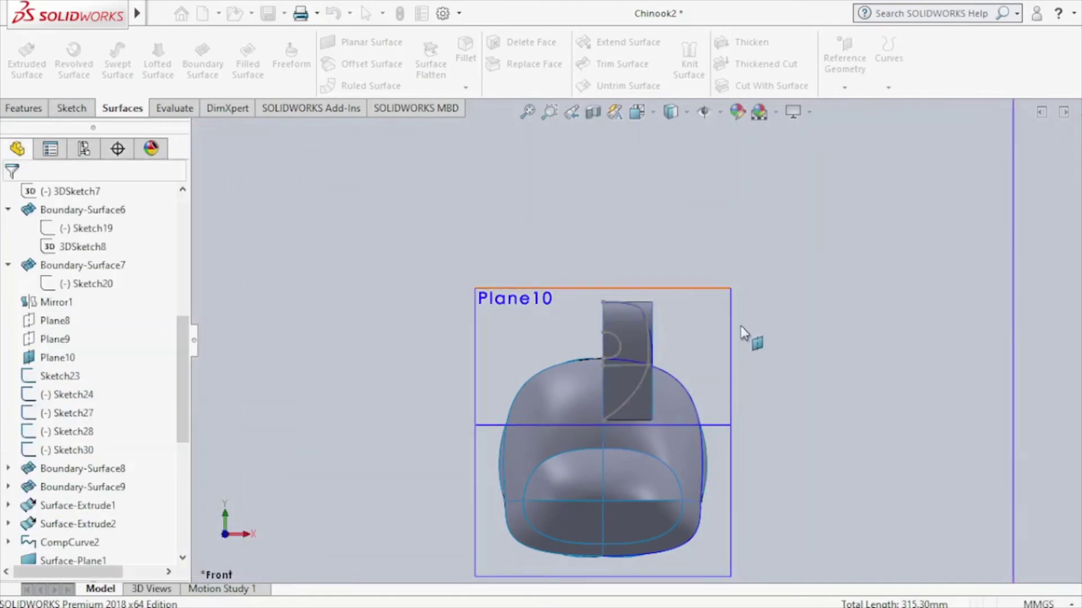
{"action": "scroll", "coordinate": [740, 326], "scroll_direction": "up", "scroll_amount": 5}
{"action": "middle_click_drag", "start_coordinate": [740, 326], "coordinate": [634, 339]}
{"action": "scroll", "coordinate": [634, 339], "scroll_direction": "up", "scroll_amount": 2}
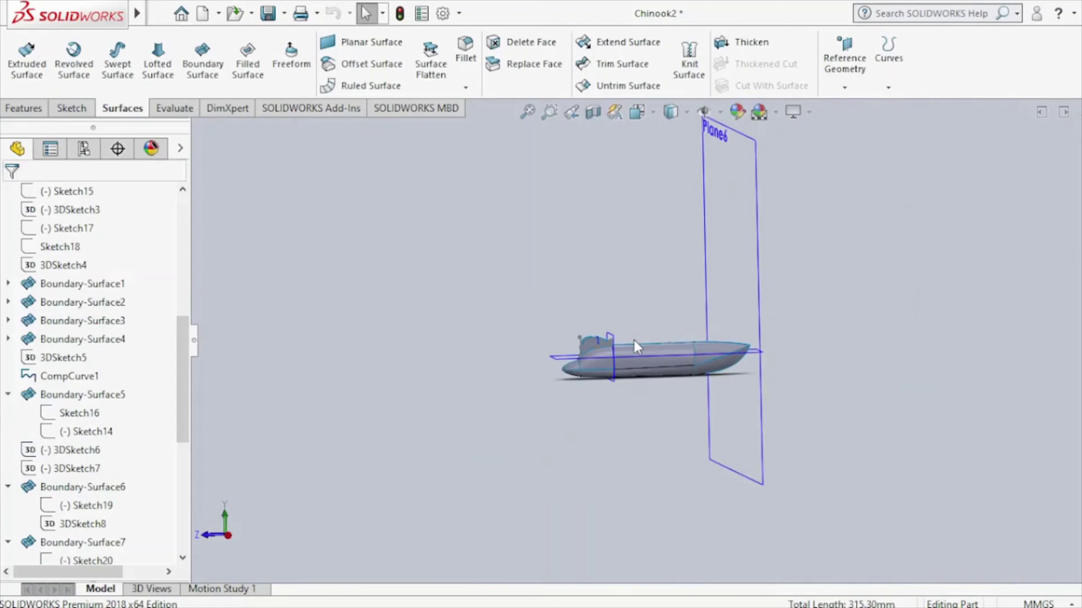
Create Sketch37 on Plane6 with CompCurve2 converted into it.
{"action": "left_click", "coordinate": [761, 290]}
{"action": "left_click", "coordinate": [830, 236]}
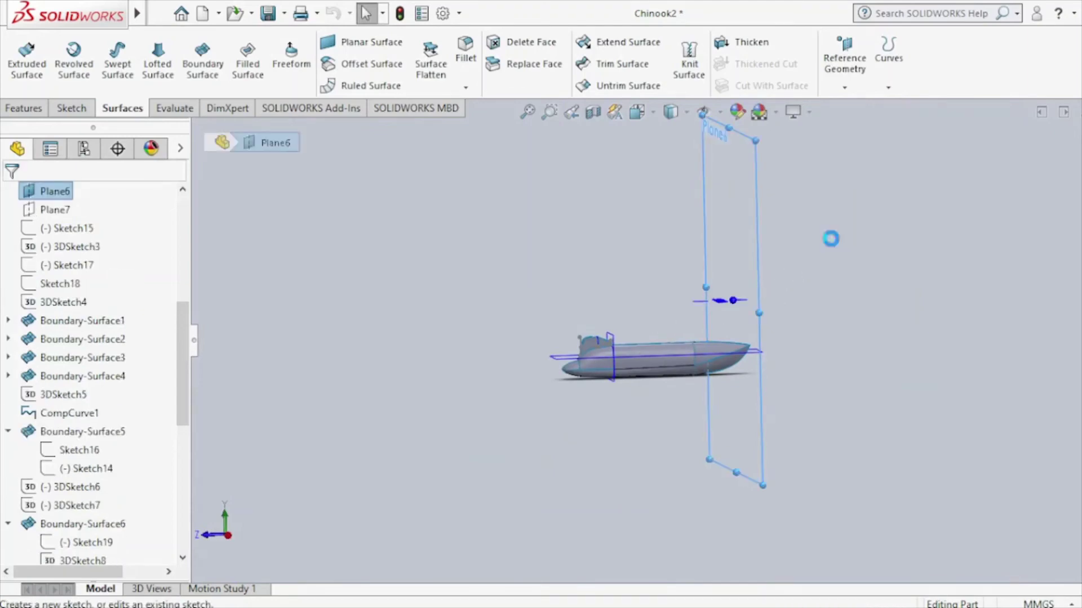
{"action": "left_click_drag", "start_coordinate": [181, 391], "coordinate": [176, 535]}
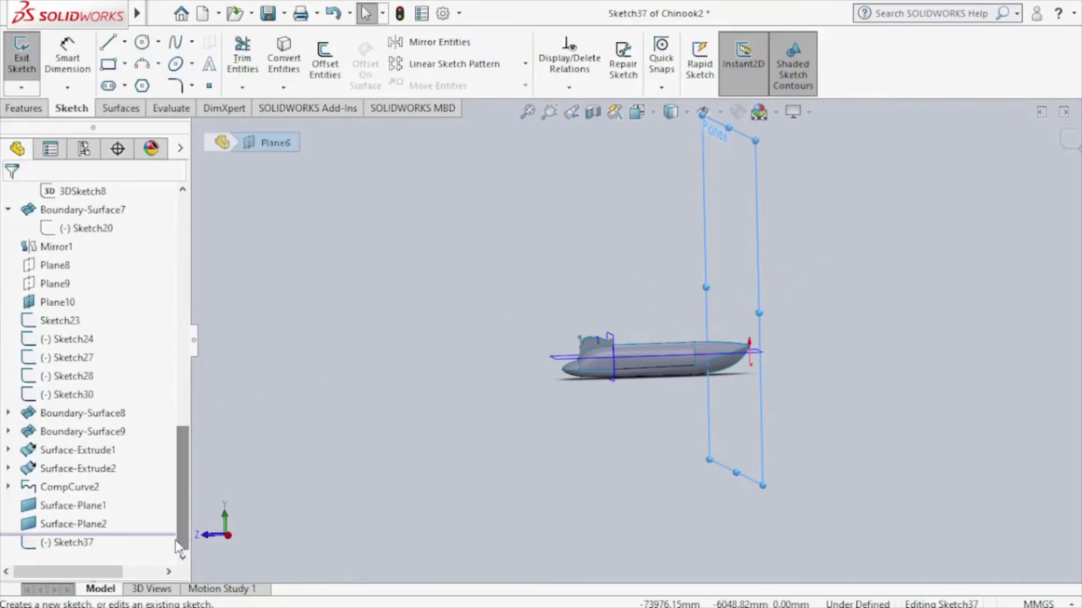
{"action": "left_click", "coordinate": [67, 488]}
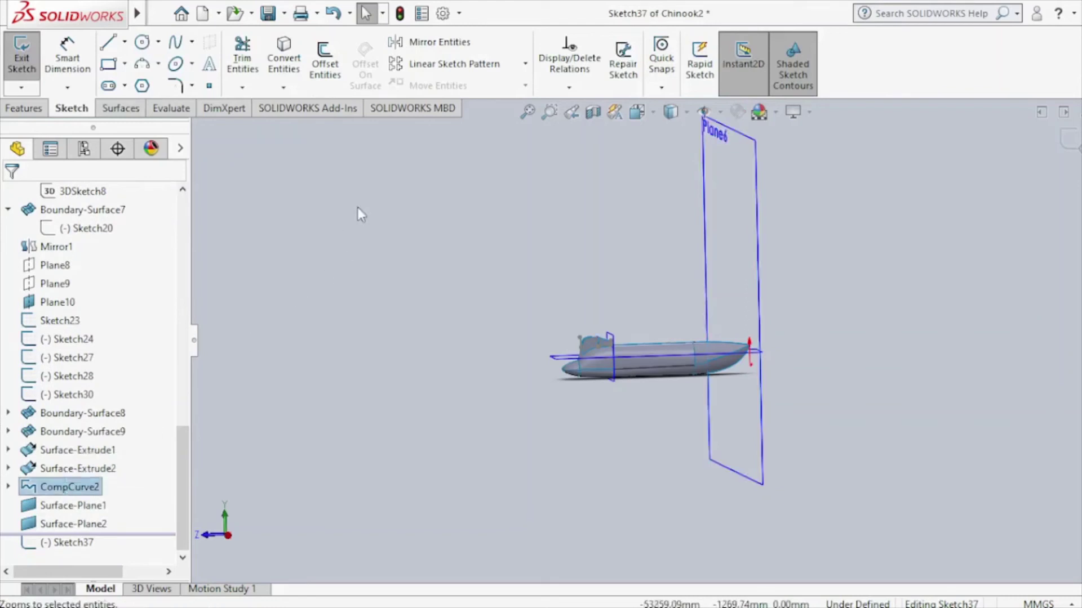
{"action": "left_click", "coordinate": [276, 66]}
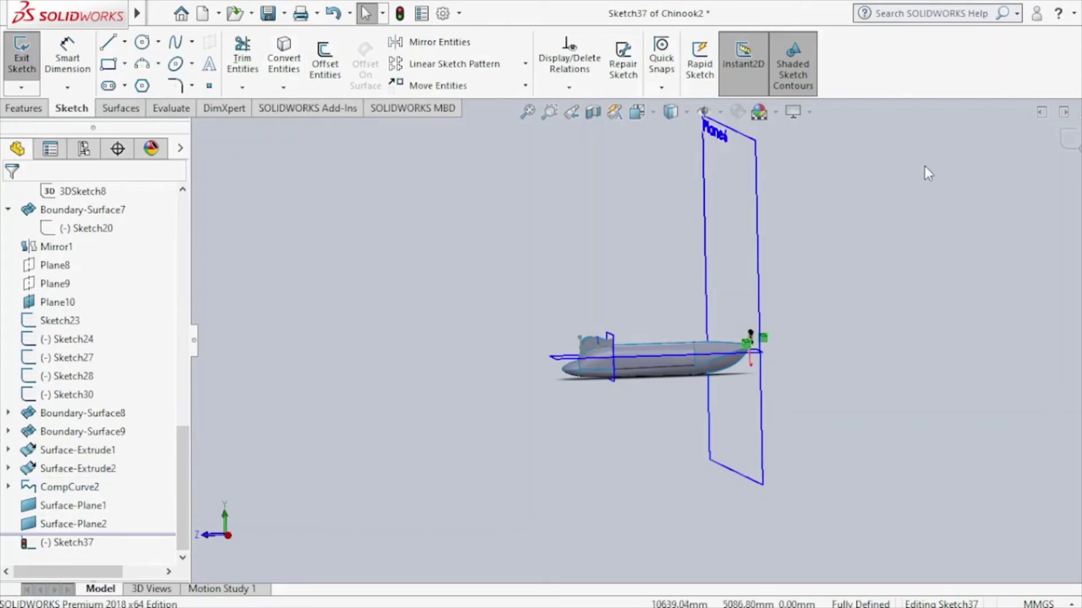
{"action": "left_click", "coordinate": [1069, 140]}
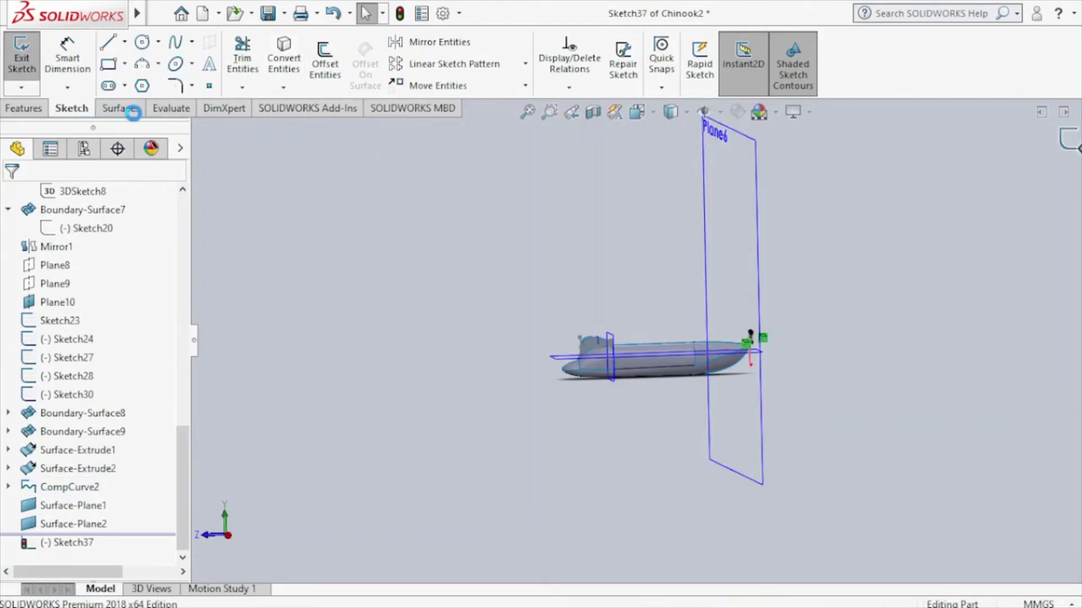
Attempt a surface trim of the top-right piece with Sketch37, then cancel it.
{"action": "left_click", "coordinate": [132, 113]}
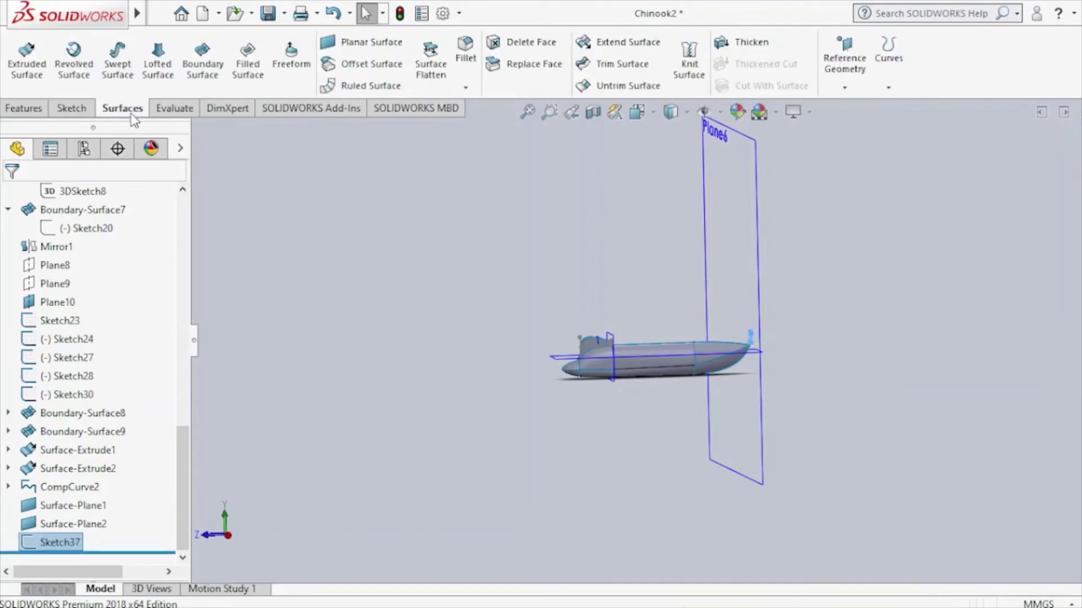
{"action": "left_click", "coordinate": [618, 70]}
{"action": "left_click", "coordinate": [639, 115]}
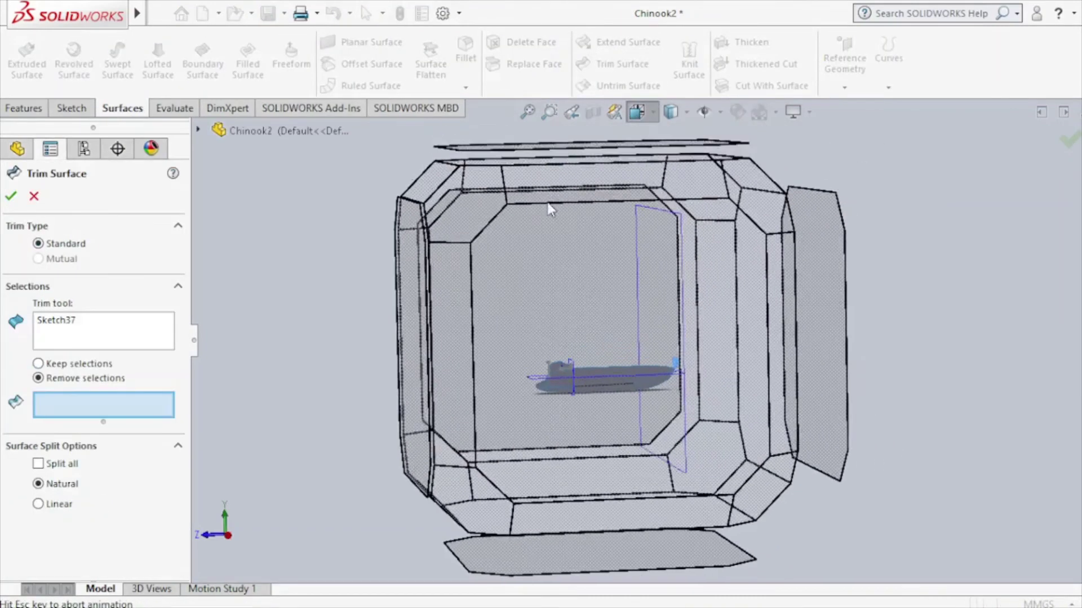
{"action": "key", "text": "ctrl+1"}
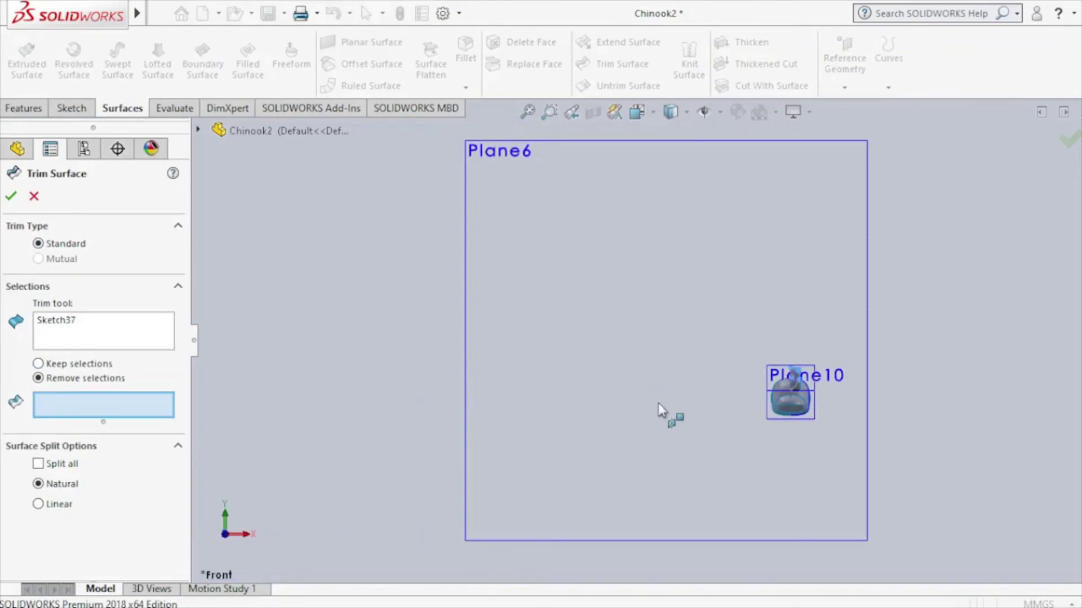
{"action": "scroll", "coordinate": [788, 372], "scroll_direction": "down", "scroll_amount": 2}
{"action": "scroll", "coordinate": [787, 372], "scroll_direction": "down", "scroll_amount": 3}
{"action": "scroll", "coordinate": [778, 377], "scroll_direction": "down", "scroll_amount": 3}
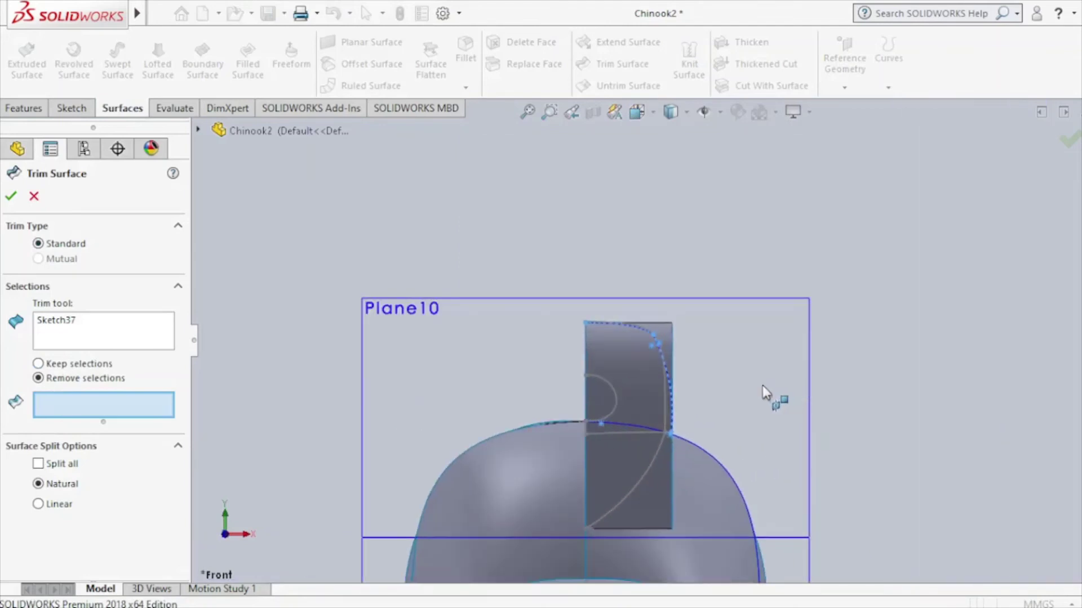
{"action": "scroll", "coordinate": [676, 344], "scroll_direction": "down", "scroll_amount": 3}
{"action": "left_click", "coordinate": [584, 308]}
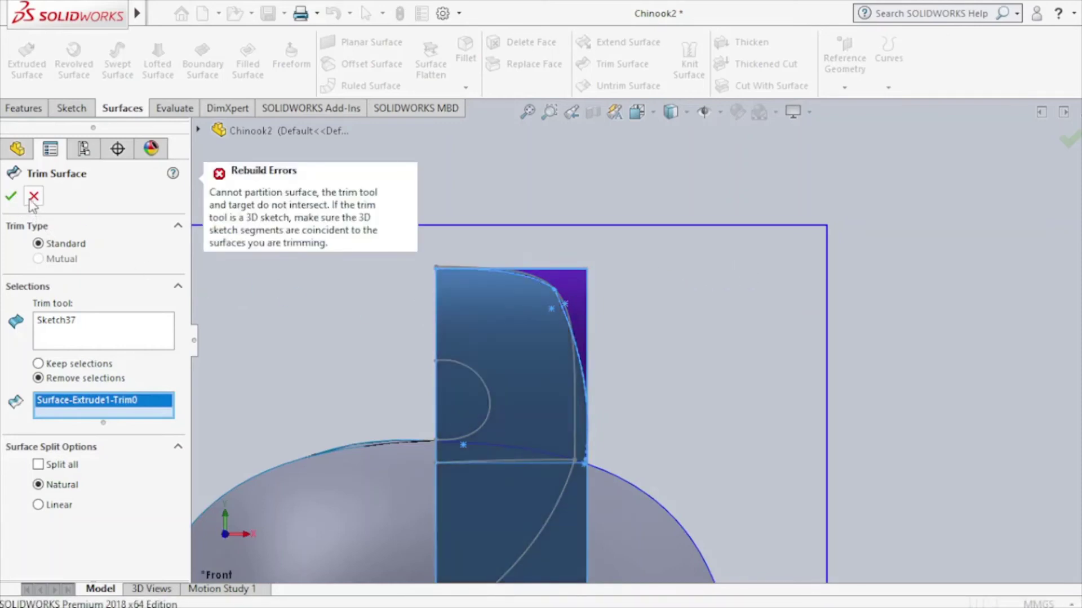
{"action": "key", "text": "Escape"}
Reopen Sketch37 and delete the top parabola's On Edge relation.
{"action": "right_click", "coordinate": [47, 544]}
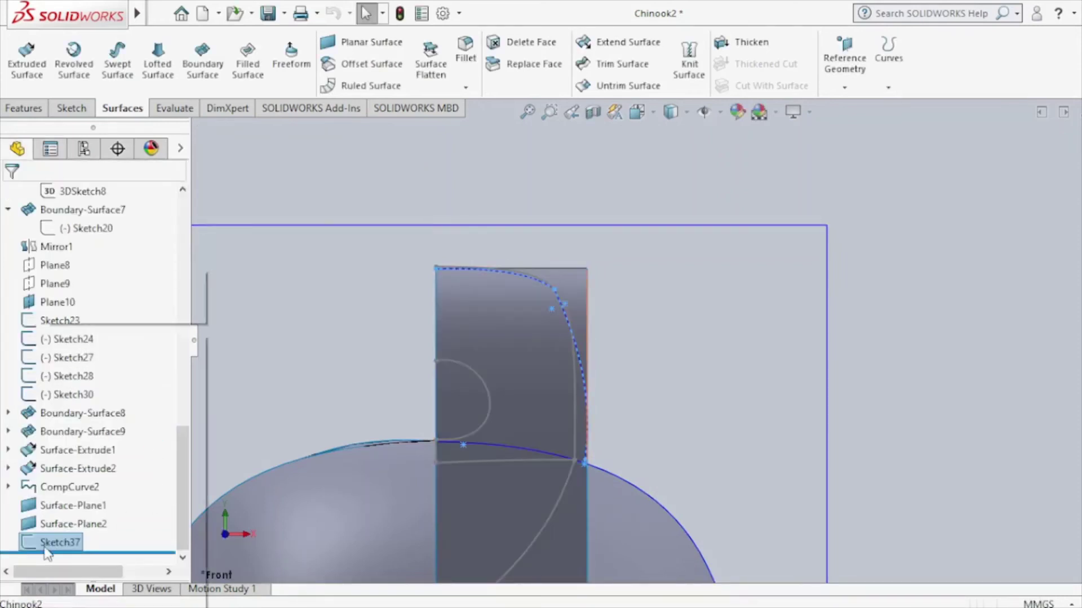
{"action": "left_click", "coordinate": [50, 288]}
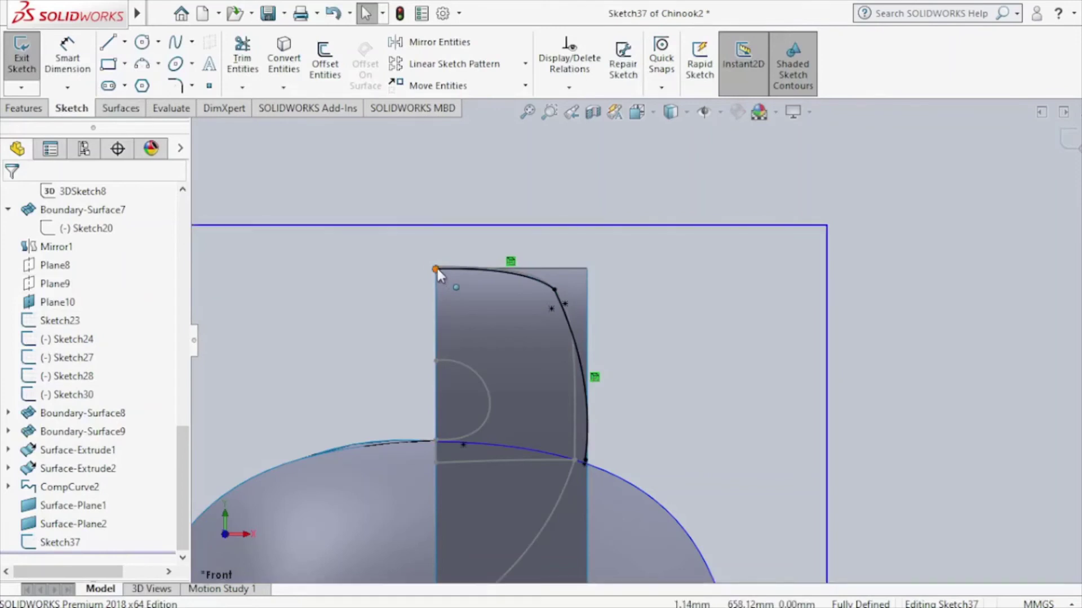
{"action": "left_click", "coordinate": [584, 460]}
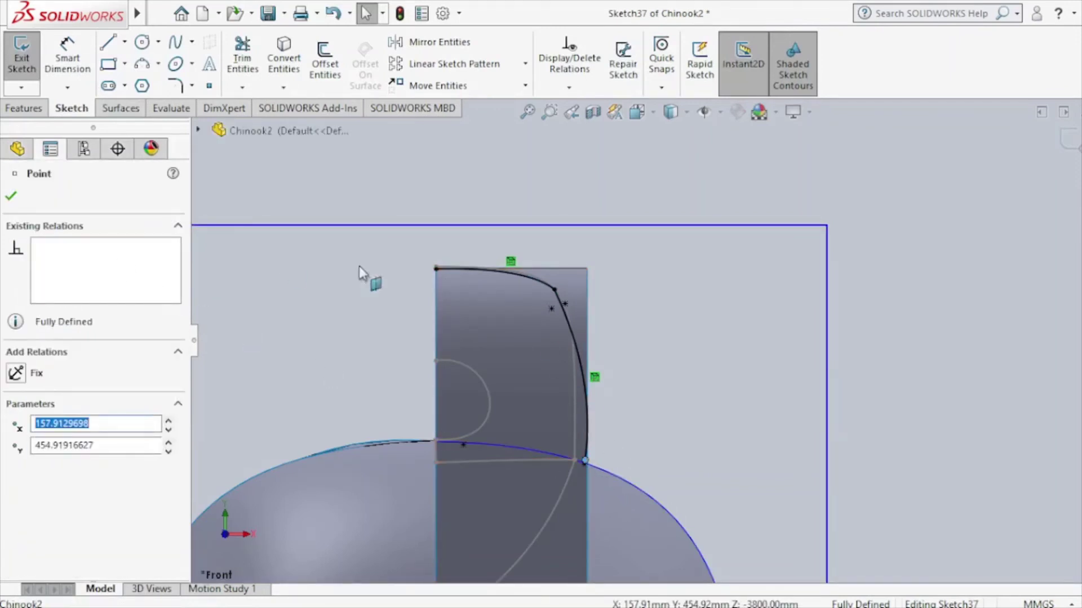
{"action": "left_click", "coordinate": [538, 286]}
{"action": "right_click", "coordinate": [66, 249]}
{"action": "left_click", "coordinate": [88, 260]}
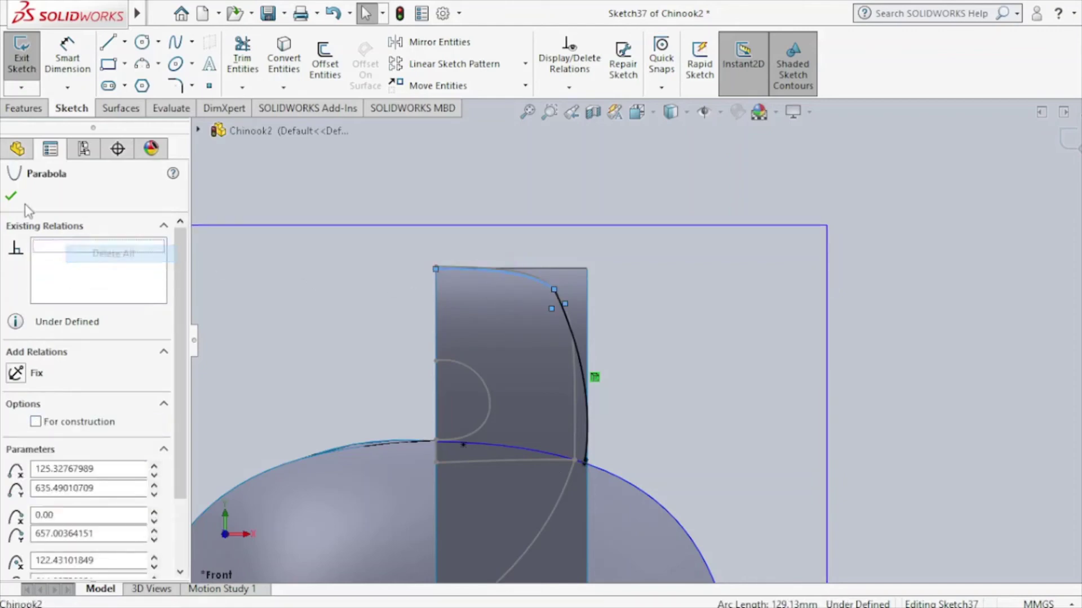
{"action": "left_click", "coordinate": [11, 196]}
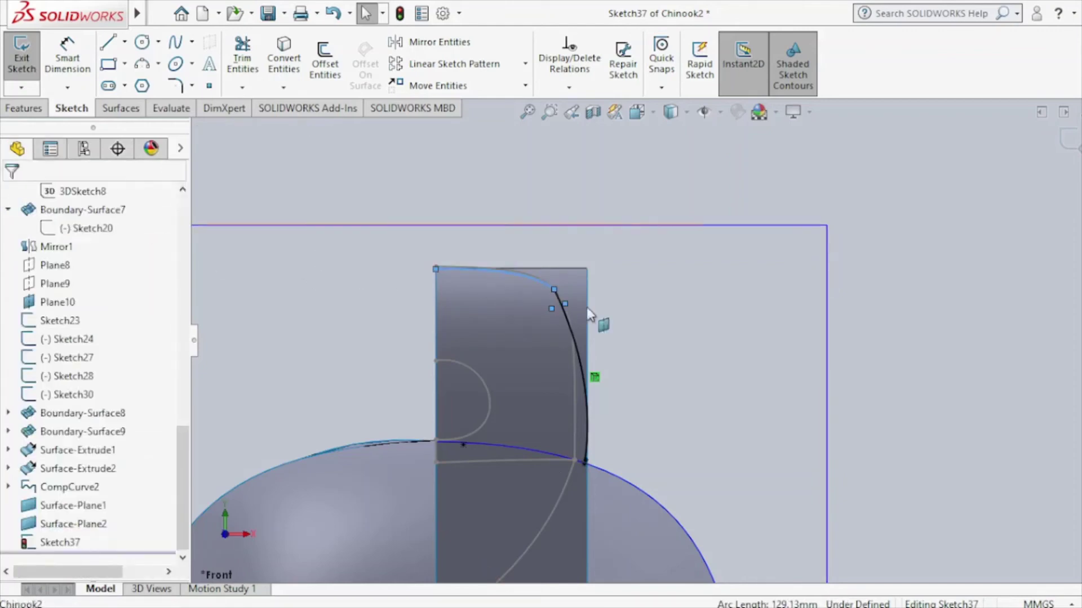
Make the parabola's top-left endpoint coincident with the surface's left edge.
{"action": "left_click", "coordinate": [604, 174]}
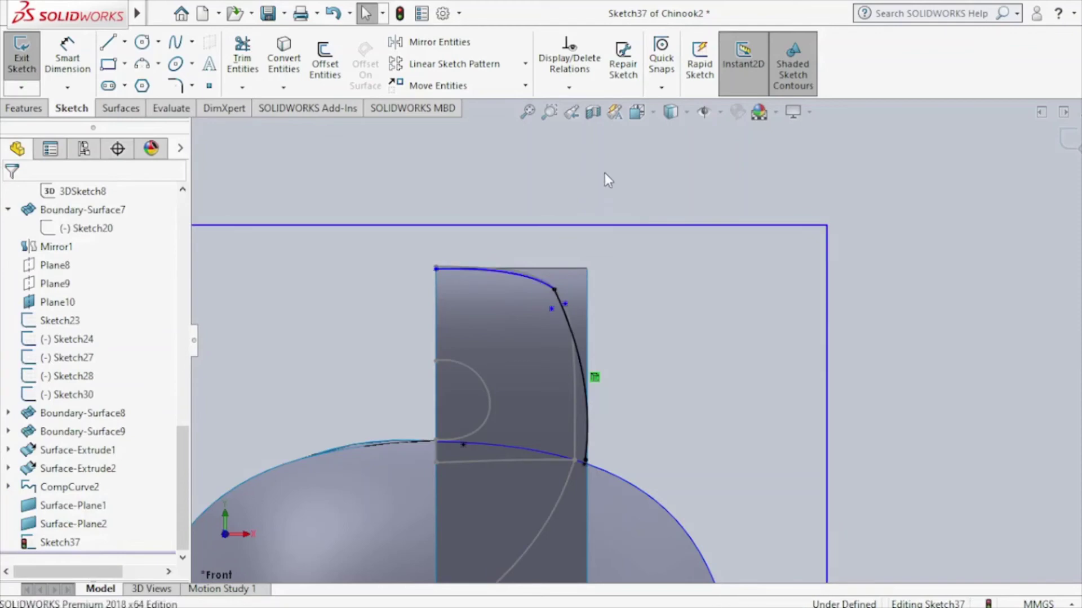
{"action": "left_click", "coordinate": [436, 270]}
{"action": "scroll", "coordinate": [541, 317], "scroll_direction": "down", "scroll_amount": 1}
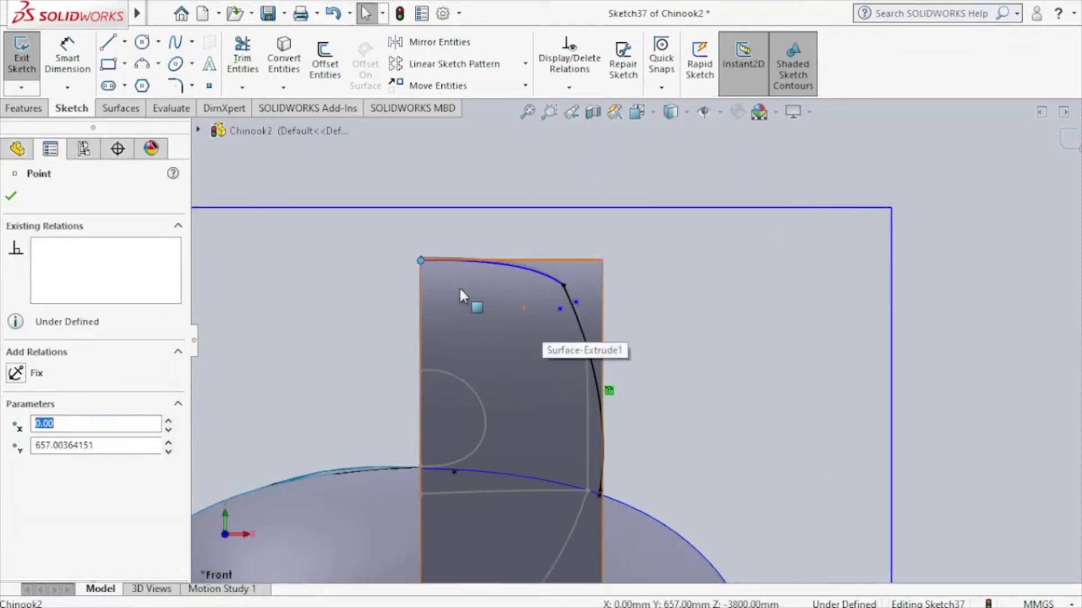
{"action": "left_click", "coordinate": [419, 269], "text": "ctrl"}
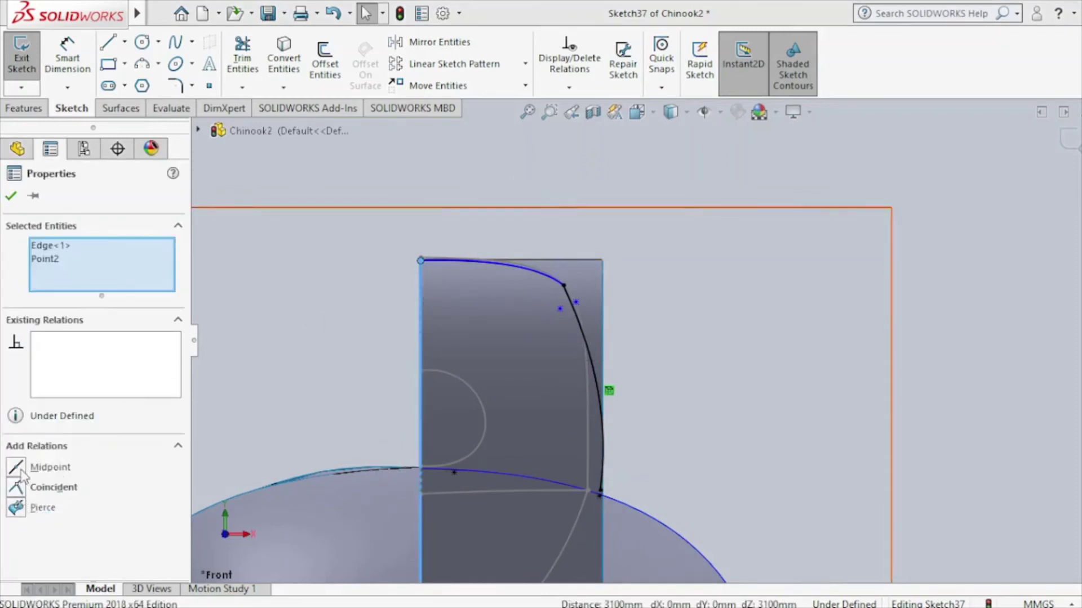
{"action": "left_click", "coordinate": [43, 507]}
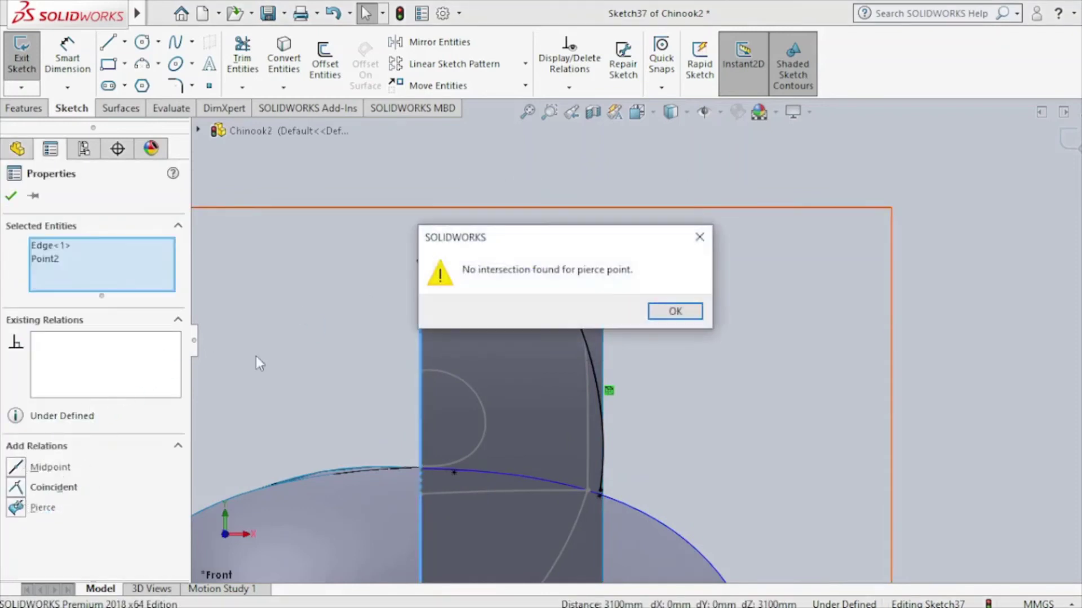
{"action": "left_click", "coordinate": [676, 311]}
{"action": "left_click", "coordinate": [19, 487]}
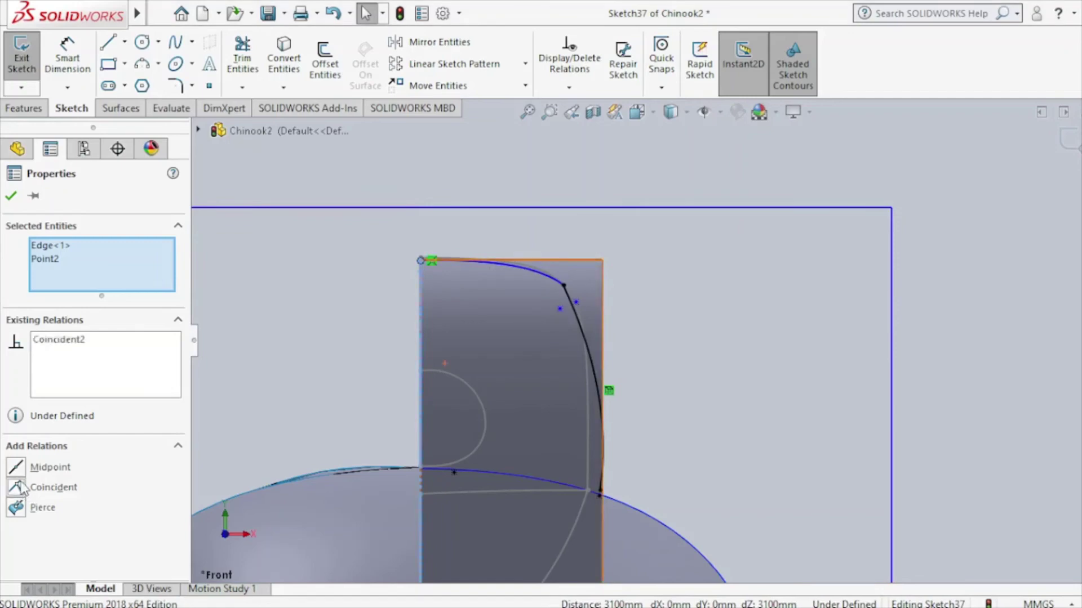
{"action": "left_click", "coordinate": [11, 196]}
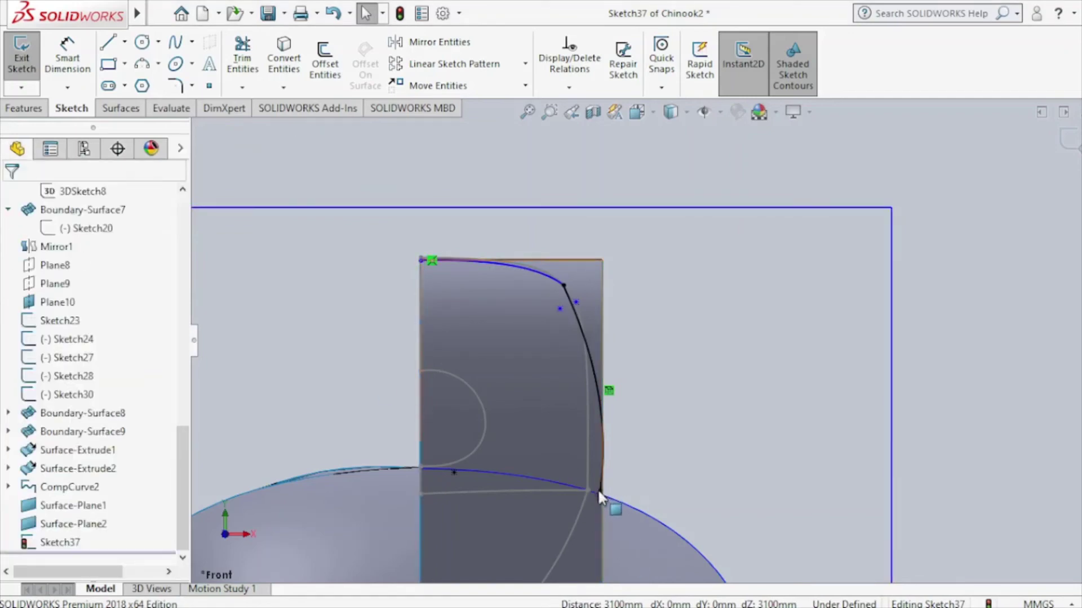
Delete the parabola's On Edge 1 relation at its lower end.
{"action": "left_click", "coordinate": [564, 286]}
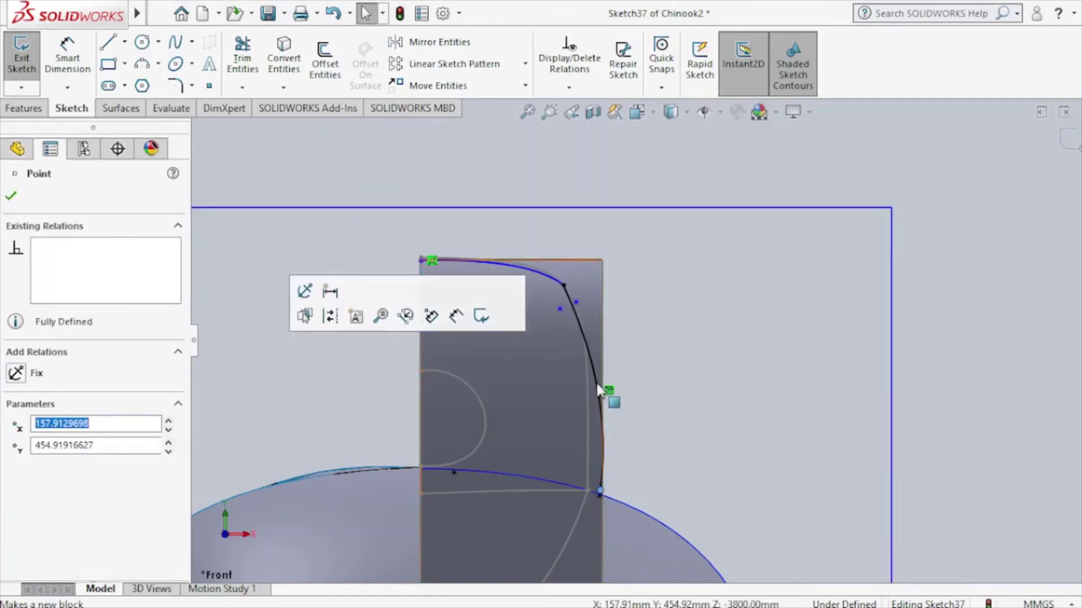
{"action": "left_click", "coordinate": [596, 382]}
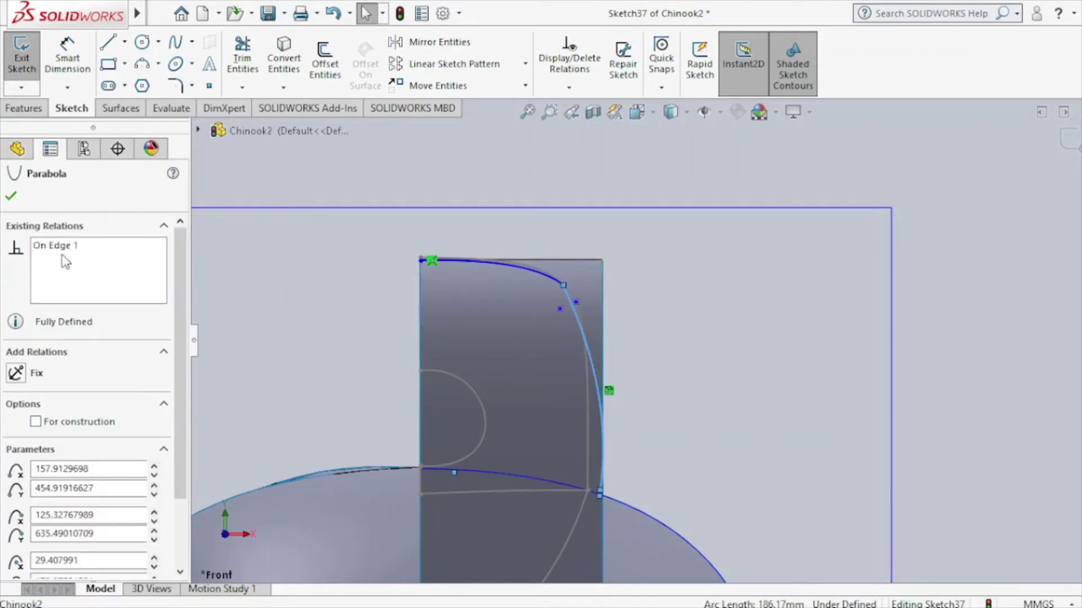
{"action": "right_click", "coordinate": [66, 253]}
{"action": "left_click", "coordinate": [69, 262]}
{"action": "left_click", "coordinate": [11, 196]}
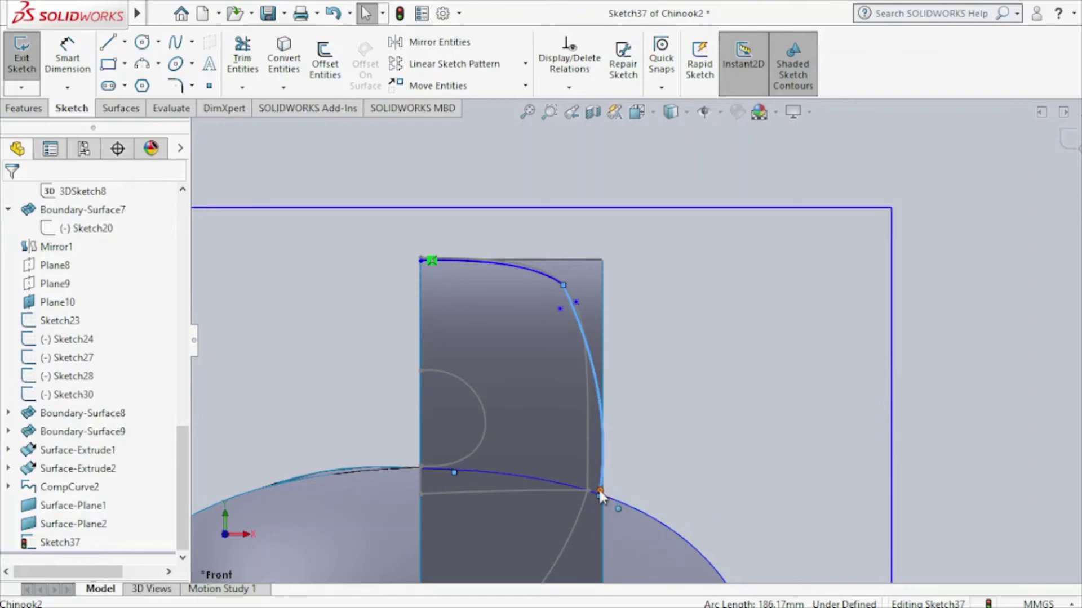
Make the lower endpoint coincident with the vertical edge and exit Sketch37.
{"action": "scroll", "coordinate": [598, 487], "scroll_direction": "down", "scroll_amount": 1}
{"action": "scroll", "coordinate": [604, 489], "scroll_direction": "down", "scroll_amount": 2}
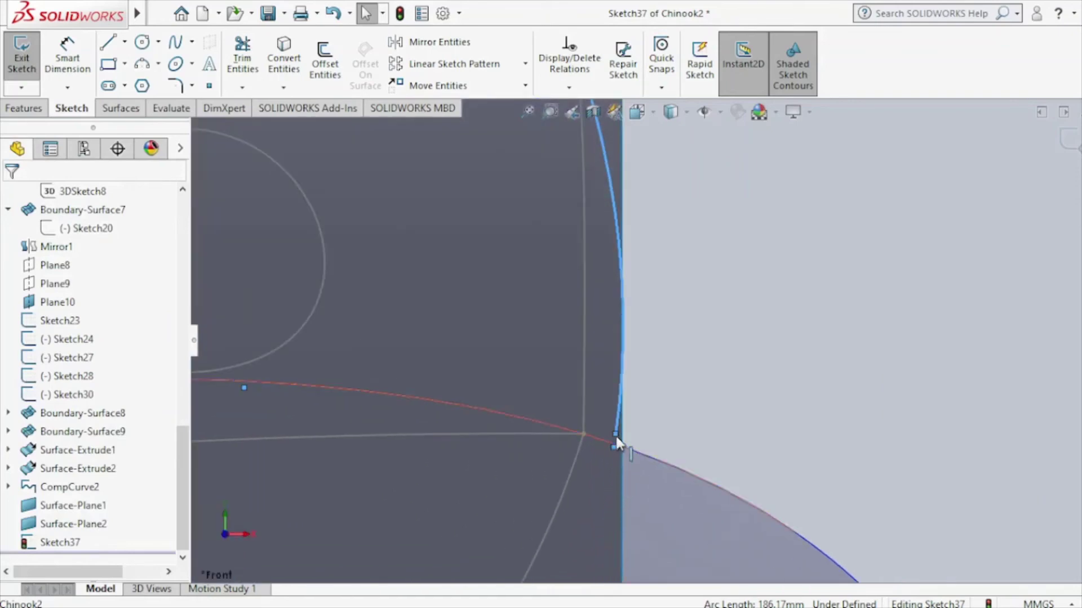
{"action": "left_click", "coordinate": [614, 447]}
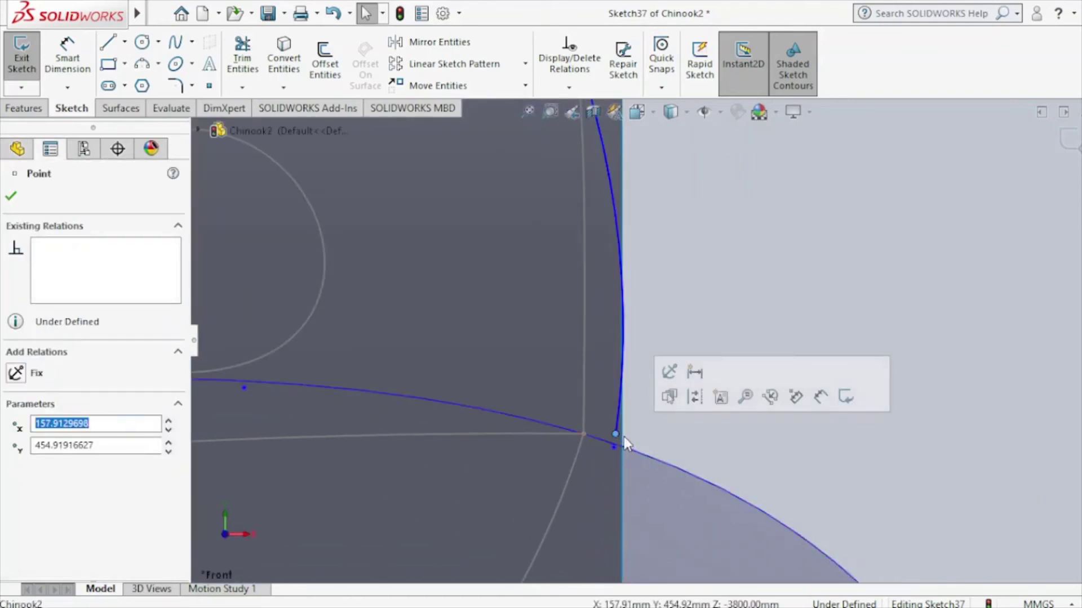
{"action": "key", "text": "Escape"}
{"action": "left_click", "coordinate": [620, 445], "text": "ctrl"}
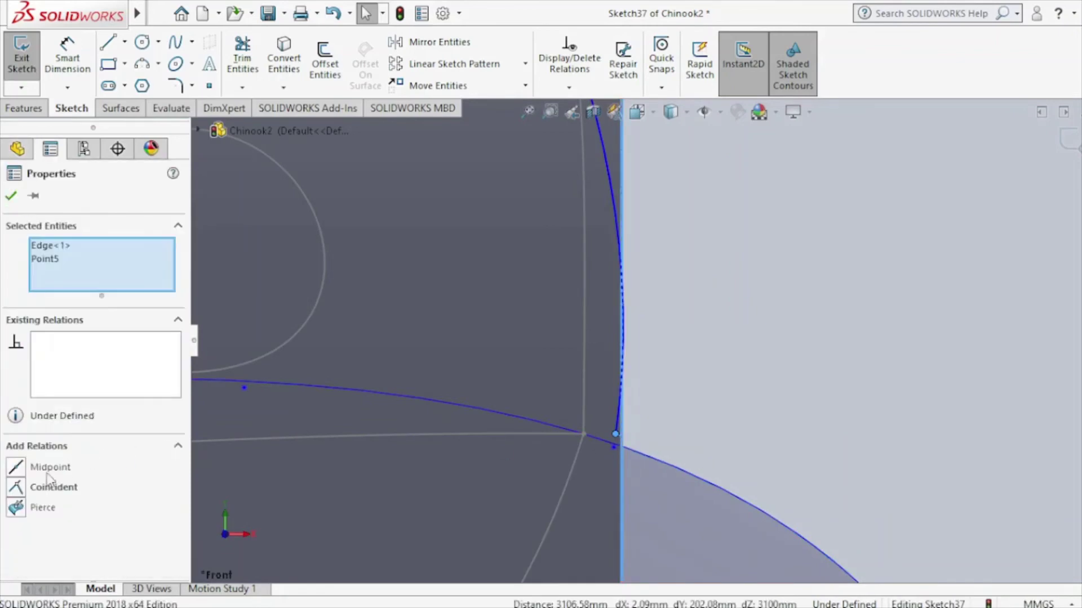
{"action": "left_click", "coordinate": [16, 488]}
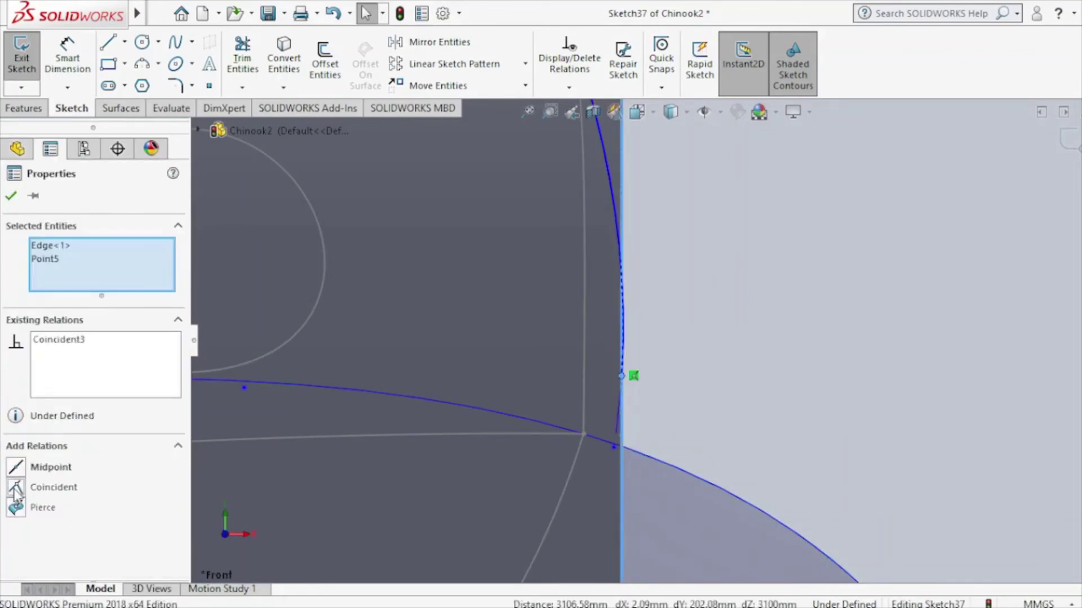
{"action": "left_click", "coordinate": [11, 196]}
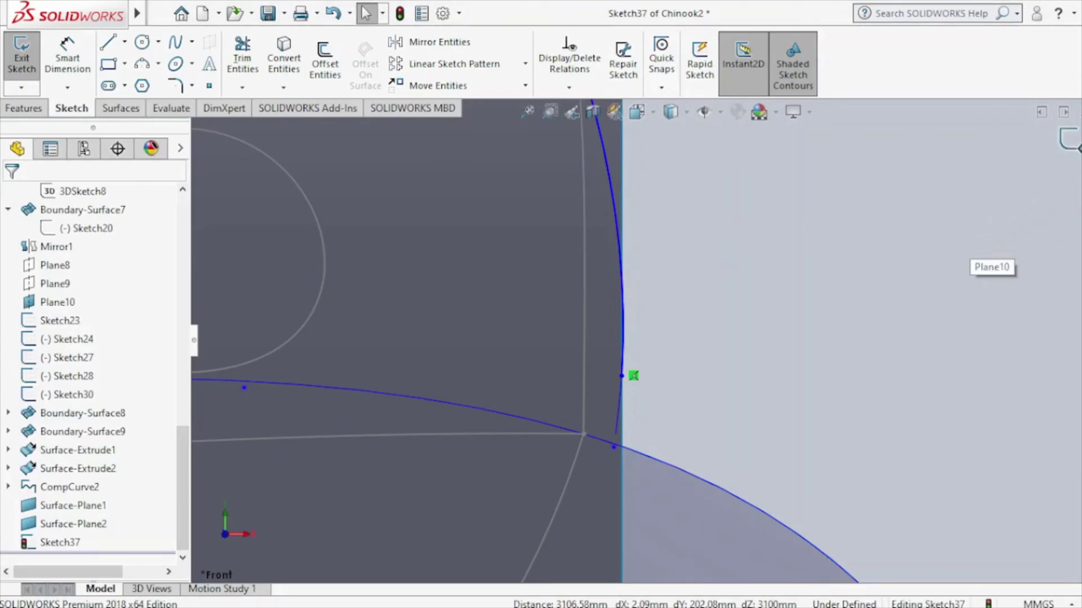
{"action": "left_click", "coordinate": [1074, 149]}
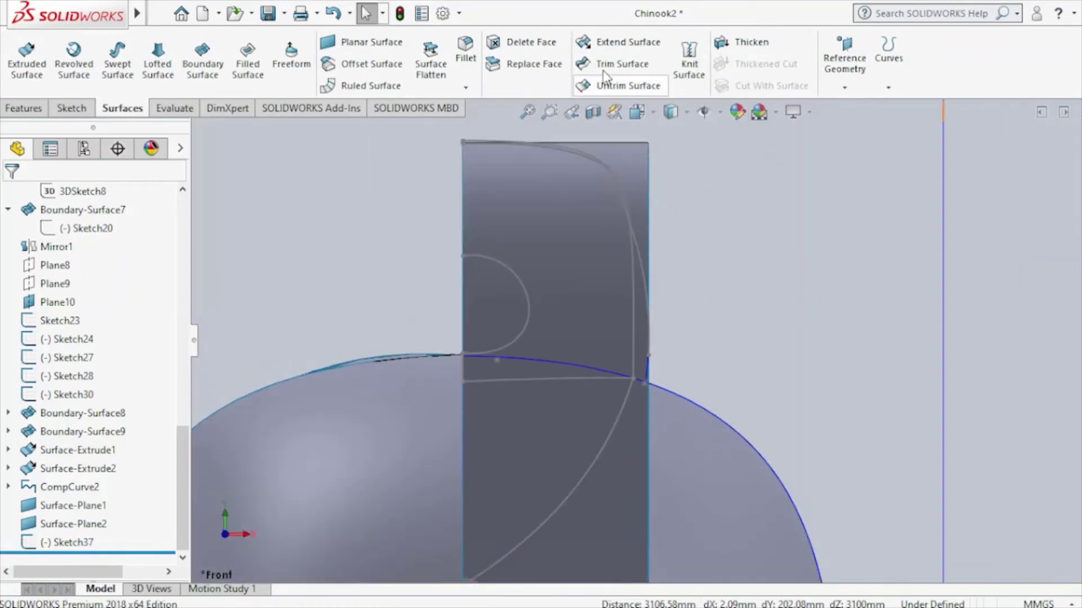
Trim the extruded surface with Sketch37, removing the top-right corner region.
{"action": "left_click", "coordinate": [604, 69]}
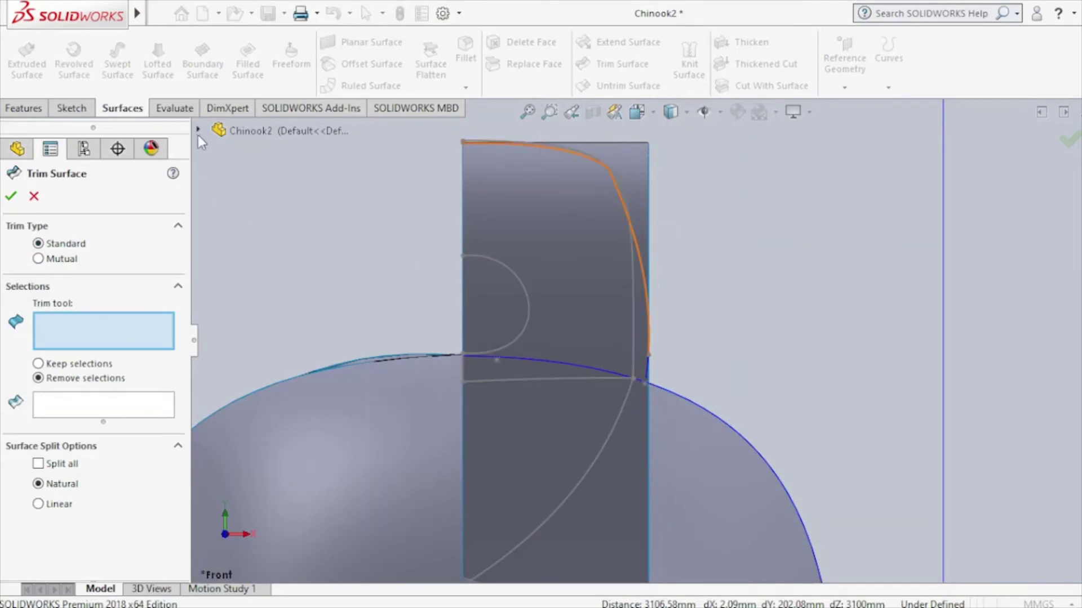
{"action": "left_click", "coordinate": [198, 130]}
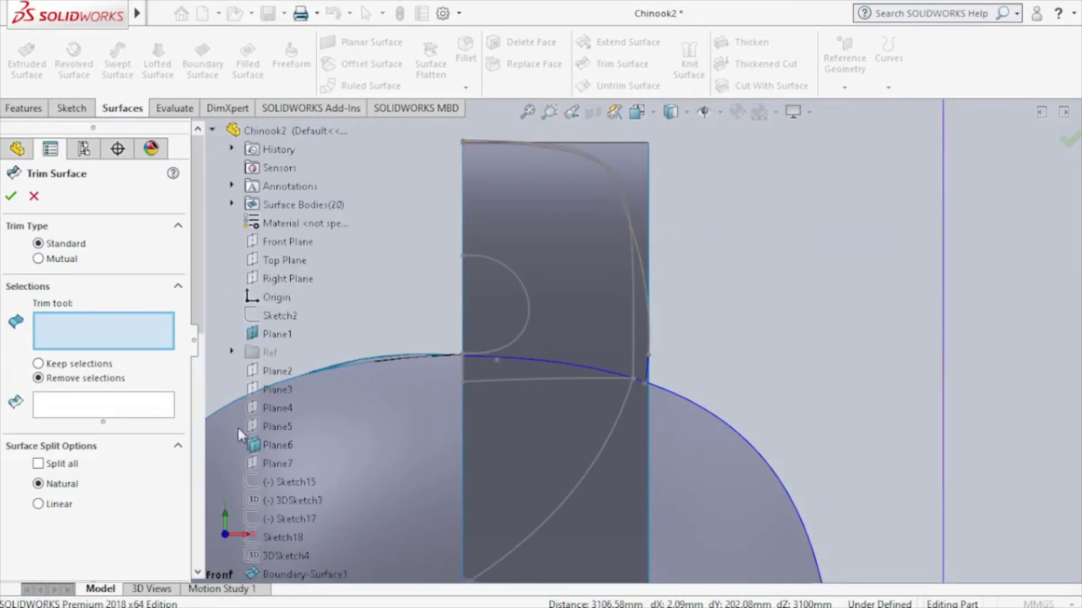
{"action": "scroll", "coordinate": [228, 555], "scroll_direction": "down", "scroll_amount": 10}
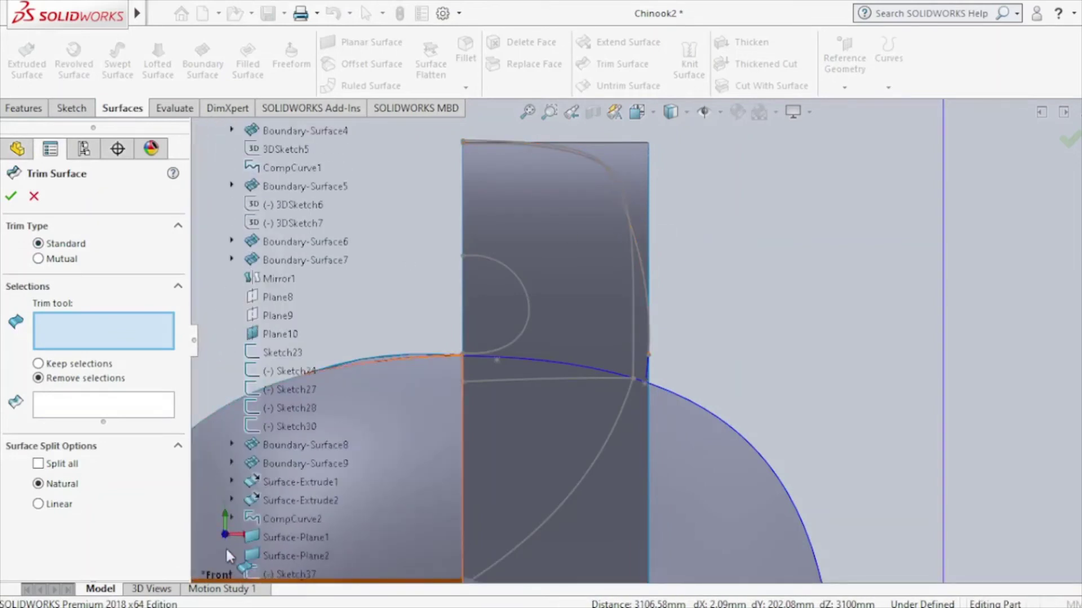
{"action": "scroll", "coordinate": [231, 555], "scroll_direction": "down", "scroll_amount": 1}
{"action": "left_click", "coordinate": [265, 557]}
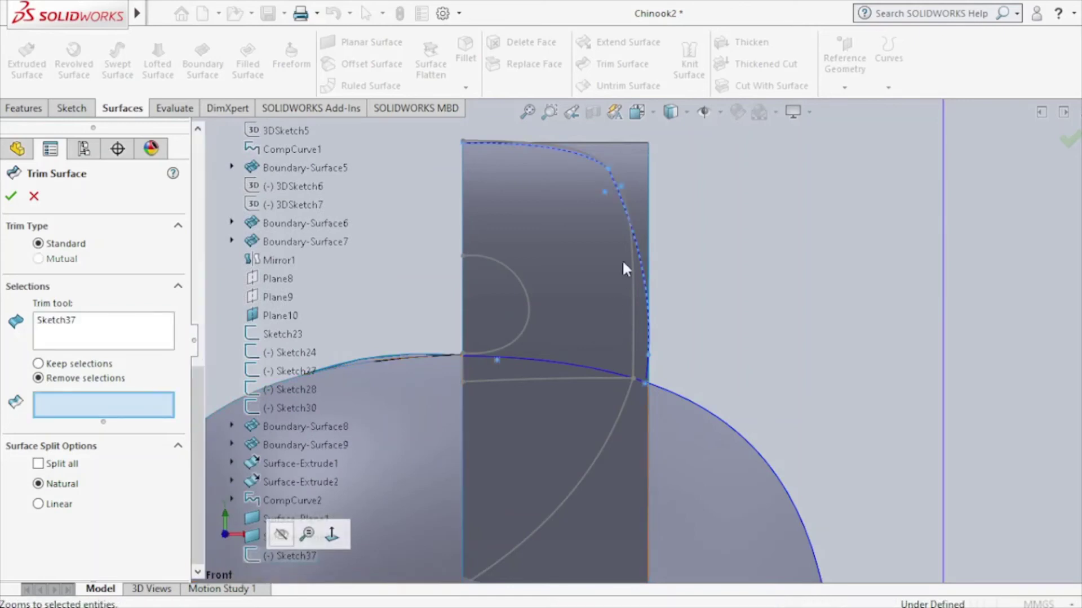
{"action": "left_click", "coordinate": [634, 197]}
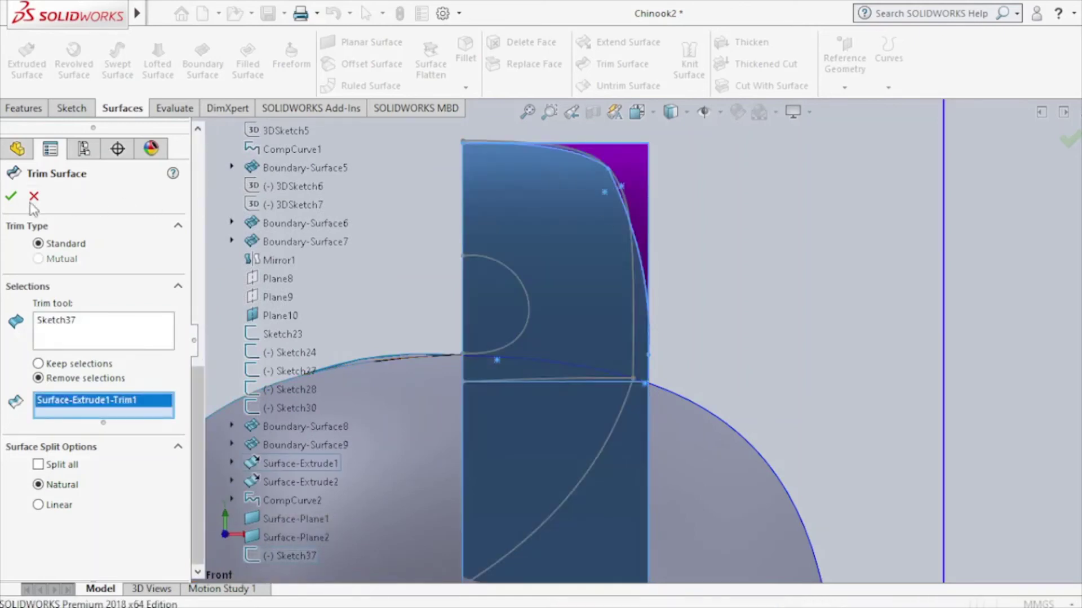
{"action": "left_click", "coordinate": [11, 196]}
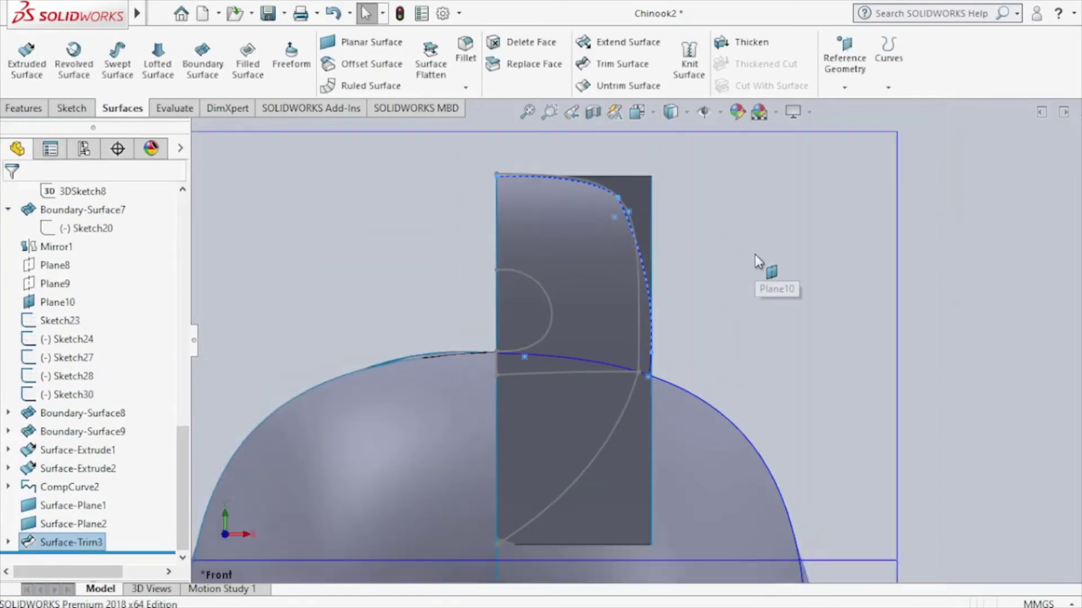
{"action": "key", "text": "f"}
{"action": "mouse_move", "coordinate": [750, 255]}
{"action": "middle_mouse_down"}
{"action": "mouse_move", "coordinate": [725, 336]}
{"action": "mouse_move", "coordinate": [659, 270]}
{"action": "mouse_move", "coordinate": [712, 362]}
{"action": "mouse_move", "coordinate": [672, 298]}
{"action": "middle_mouse_up"}
{"action": "mouse_move", "coordinate": [625, 289]}
{"action": "middle_mouse_down"}
{"action": "mouse_move", "coordinate": [531, 328]}
{"action": "mouse_move", "coordinate": [548, 352]}
{"action": "mouse_move", "coordinate": [565, 296]}
{"action": "mouse_move", "coordinate": [541, 273]}
{"action": "mouse_move", "coordinate": [512, 309]}
{"action": "mouse_move", "coordinate": [523, 330]}
{"action": "mouse_move", "coordinate": [599, 309]}
{"action": "mouse_move", "coordinate": [715, 313]}
{"action": "mouse_move", "coordinate": [741, 324]}
{"action": "mouse_move", "coordinate": [741, 338]}
{"action": "mouse_move", "coordinate": [716, 309]}
{"action": "middle_mouse_up"}
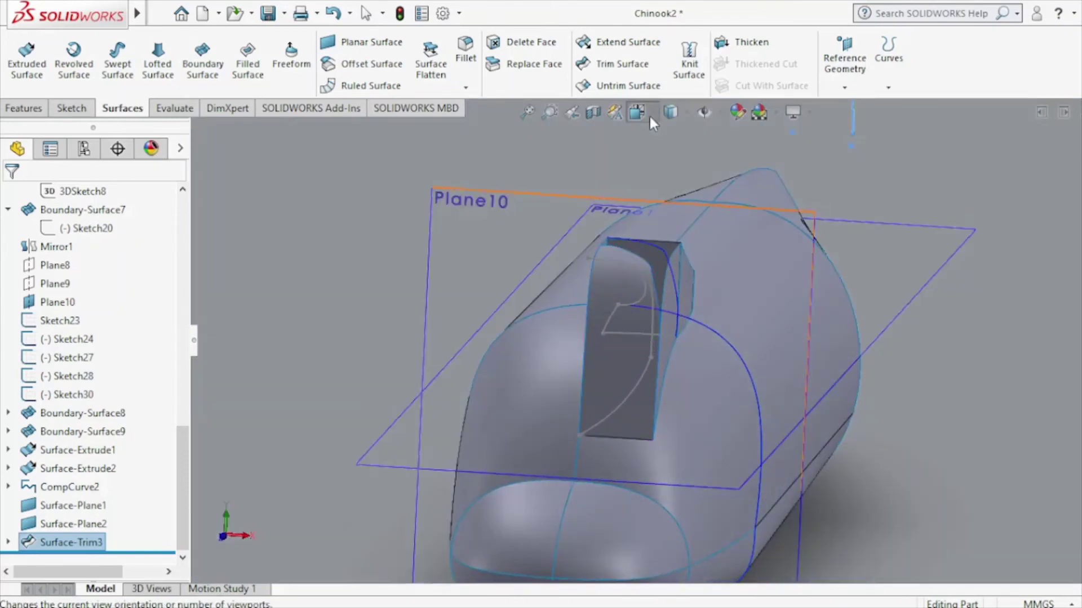
{"action": "left_click", "coordinate": [651, 119]}
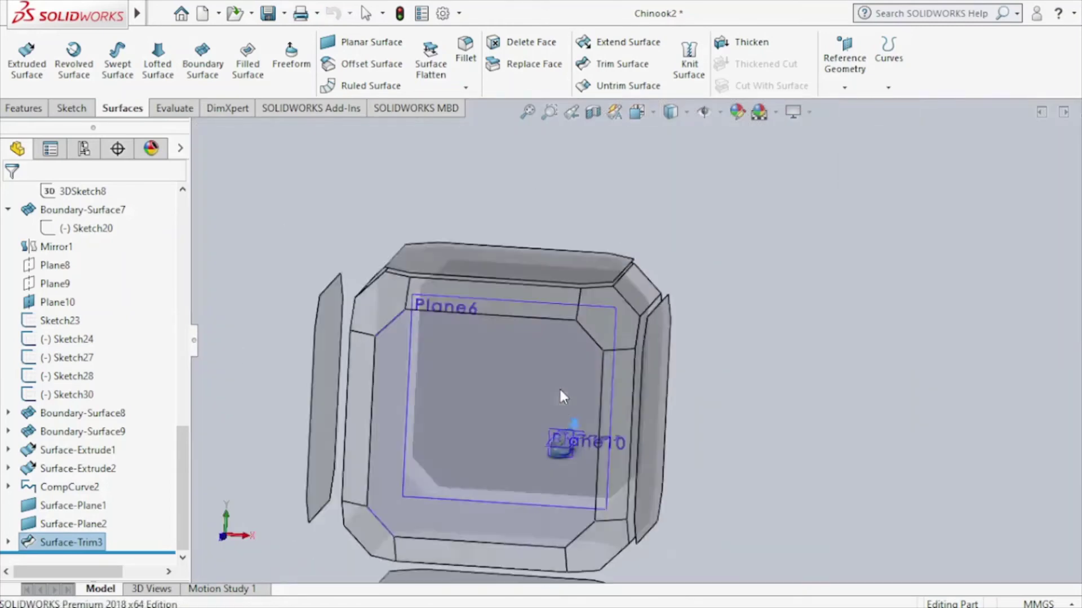
{"action": "left_click", "coordinate": [559, 387]}
{"action": "scroll", "coordinate": [796, 377], "scroll_direction": "down", "scroll_amount": 1}
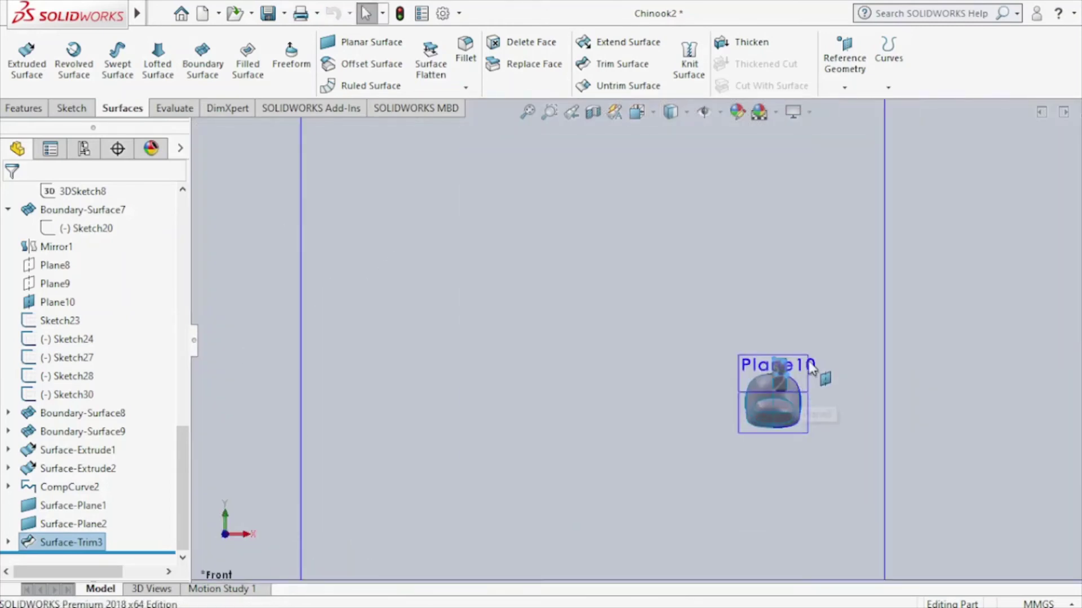
{"action": "scroll", "coordinate": [799, 358], "scroll_direction": "down", "scroll_amount": 5}
{"action": "scroll", "coordinate": [665, 367], "scroll_direction": "down", "scroll_amount": 2}
{"action": "scroll", "coordinate": [574, 350], "scroll_direction": "down", "scroll_amount": 2}
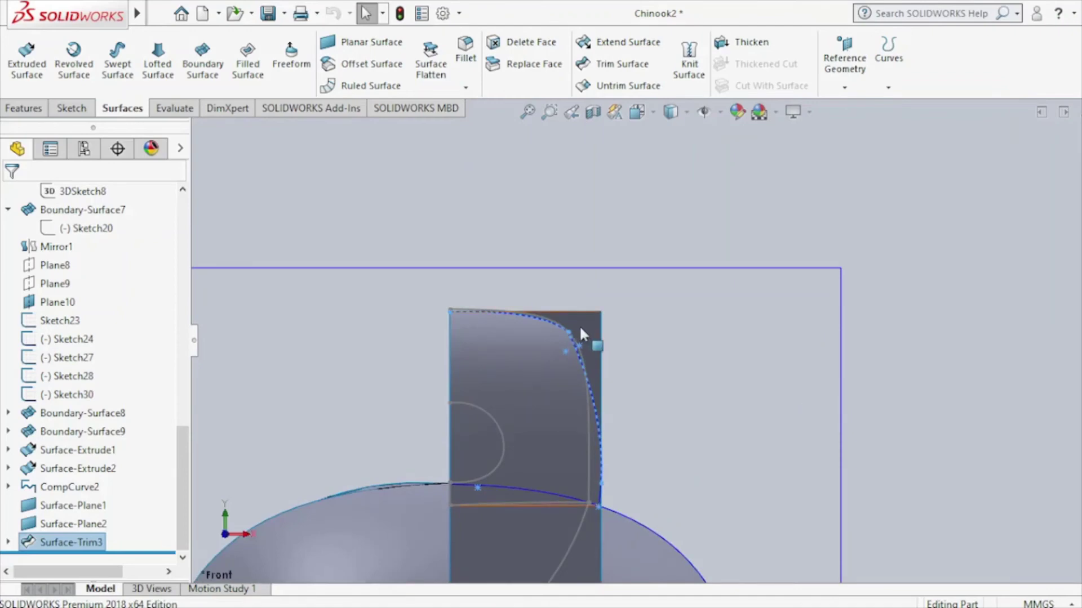
Edit Surface-Trim3 to also remove the Surface-Extrude2 and Surface-Plane2 pieces.
{"action": "right_click", "coordinate": [48, 542]}
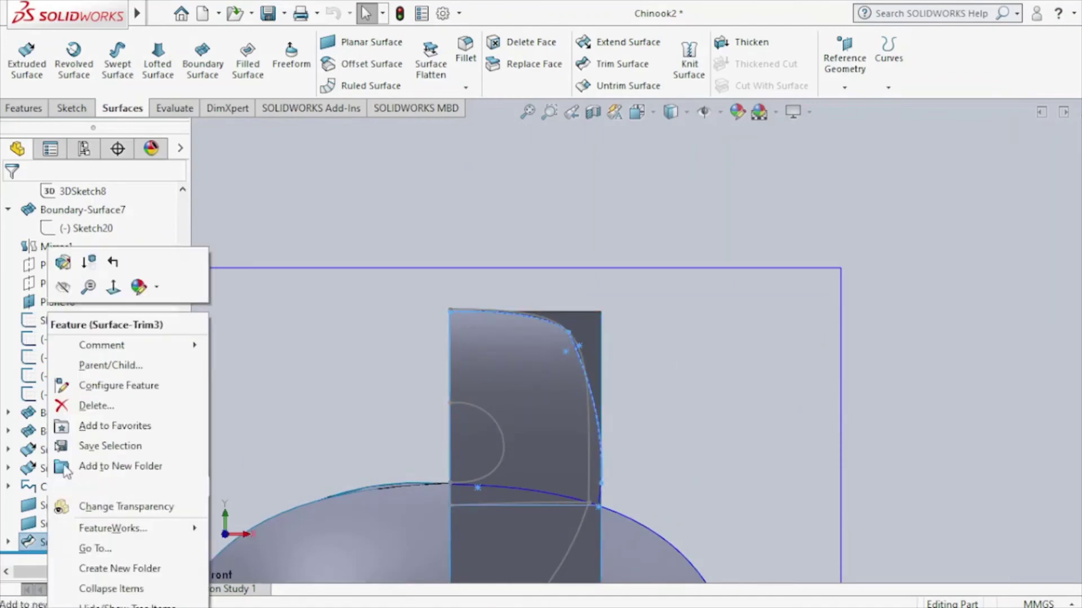
{"action": "left_click", "coordinate": [63, 262]}
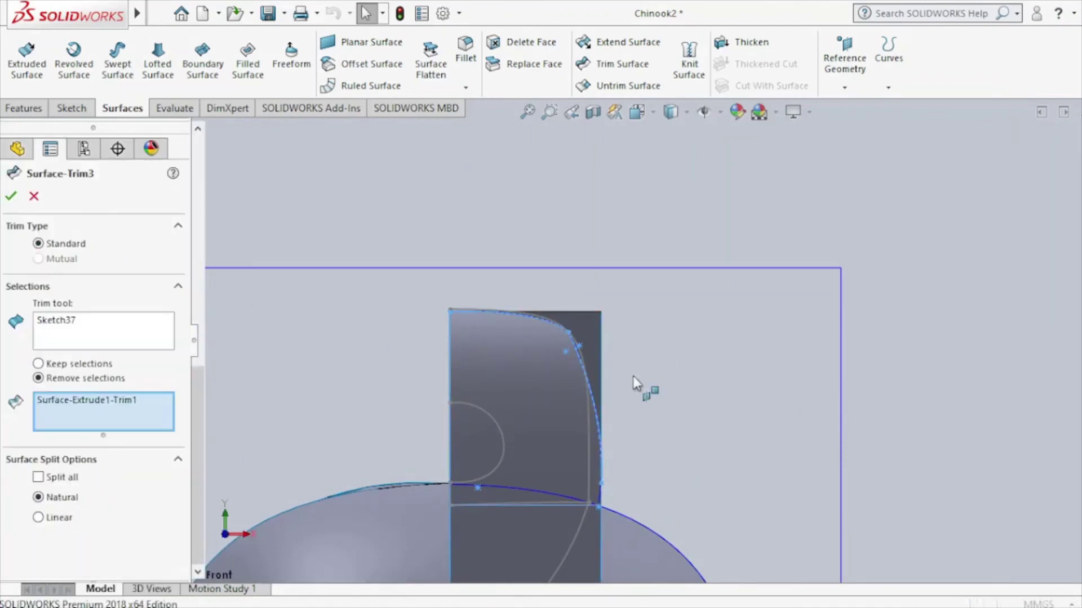
{"action": "mouse_move", "coordinate": [802, 261]}
{"action": "middle_mouse_down"}
{"action": "mouse_move", "coordinate": [671, 291]}
{"action": "mouse_move", "coordinate": [623, 234]}
{"action": "middle_mouse_up"}
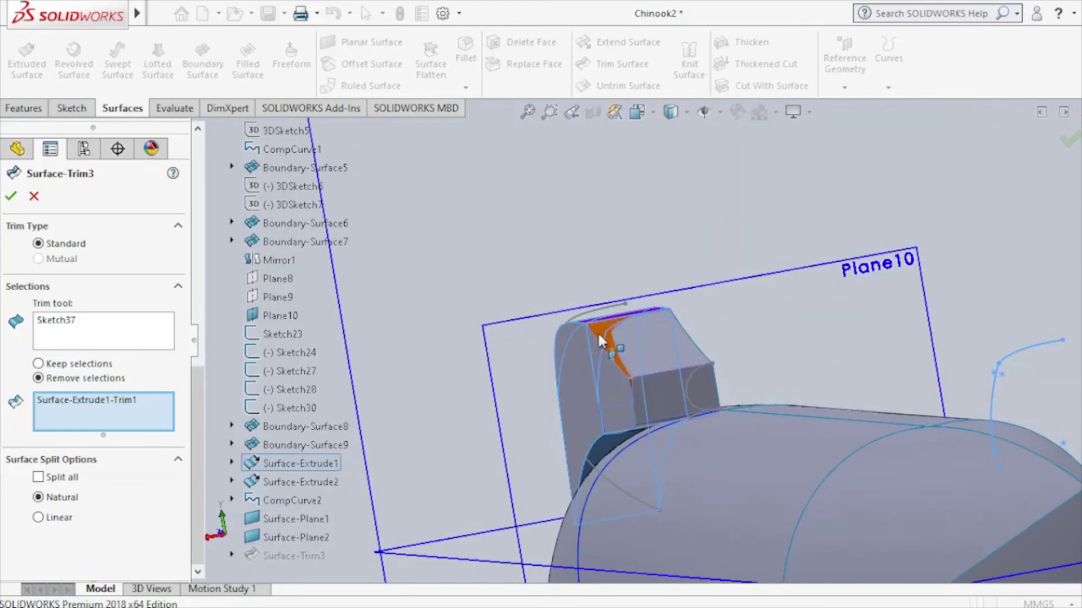
{"action": "left_click", "coordinate": [598, 337]}
{"action": "left_click", "coordinate": [598, 352]}
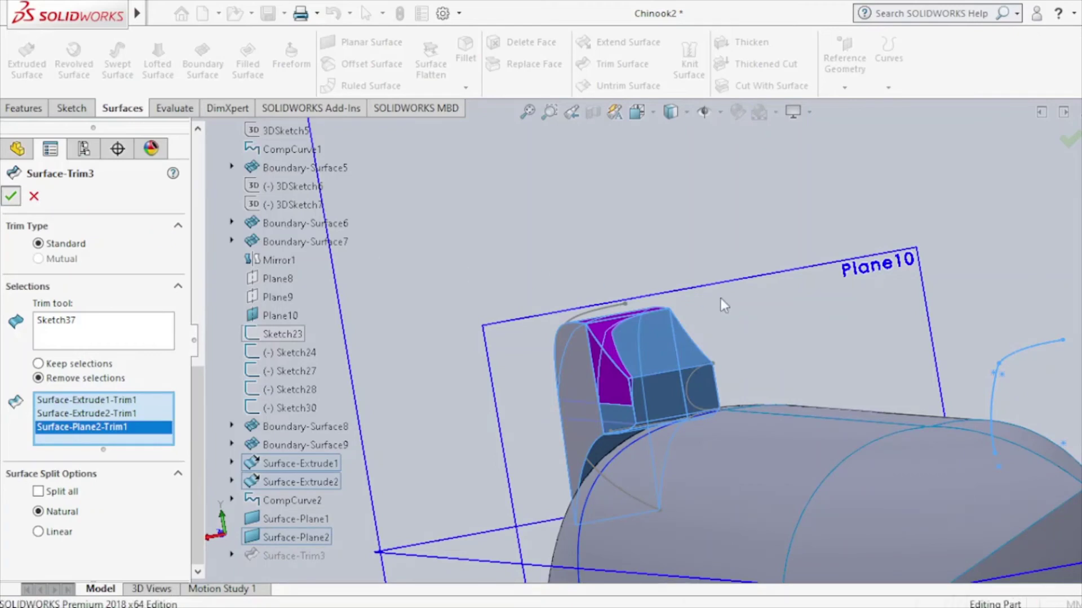
{"action": "mouse_move", "coordinate": [708, 302]}
{"action": "middle_mouse_down"}
{"action": "mouse_move", "coordinate": [670, 315]}
{"action": "mouse_move", "coordinate": [766, 304]}
{"action": "mouse_move", "coordinate": [788, 324]}
{"action": "mouse_move", "coordinate": [811, 453]}
{"action": "mouse_move", "coordinate": [804, 330]}
{"action": "mouse_move", "coordinate": [809, 340]}
{"action": "mouse_move", "coordinate": [813, 282]}
{"action": "mouse_move", "coordinate": [722, 281]}
{"action": "mouse_move", "coordinate": [631, 333]}
{"action": "mouse_move", "coordinate": [549, 325]}
{"action": "middle_mouse_up"}
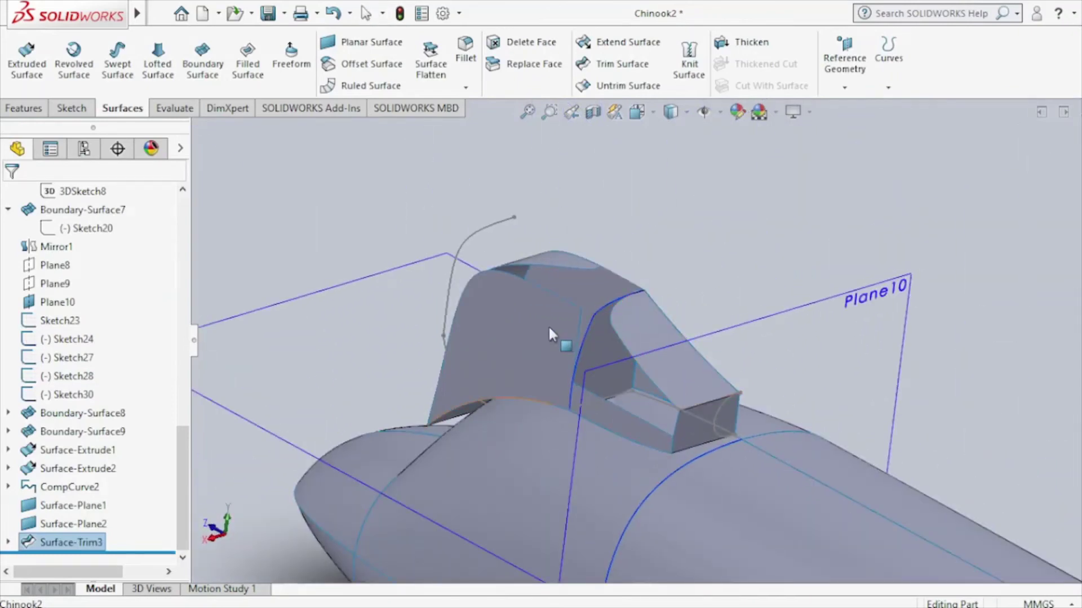
Delete the Surface-Plane1 canopy panel.
{"action": "left_click", "coordinate": [549, 327]}
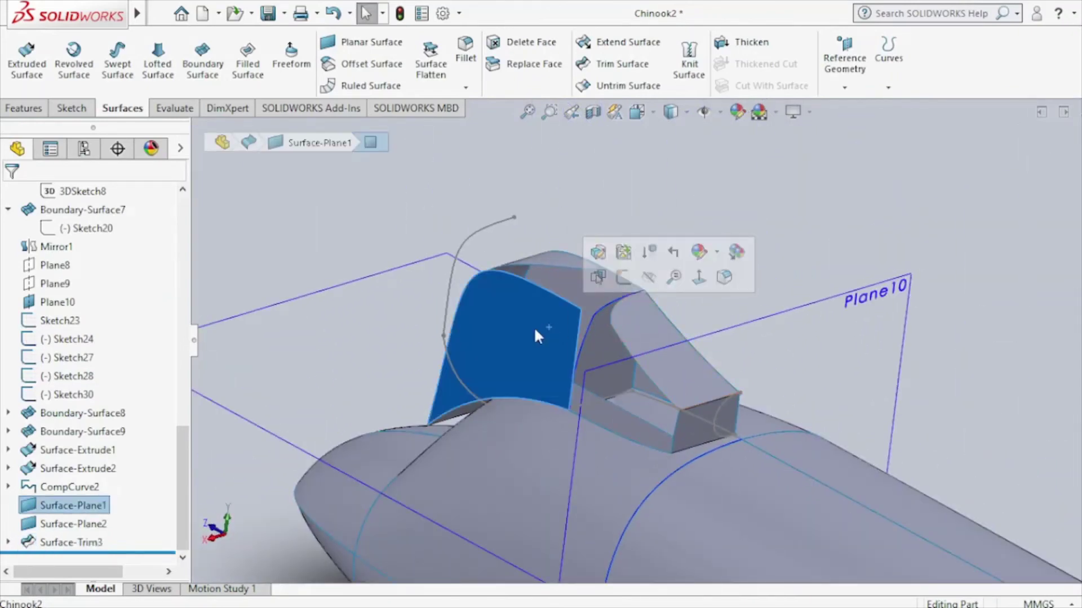
{"action": "right_click", "coordinate": [535, 336]}
{"action": "left_click", "coordinate": [569, 481]}
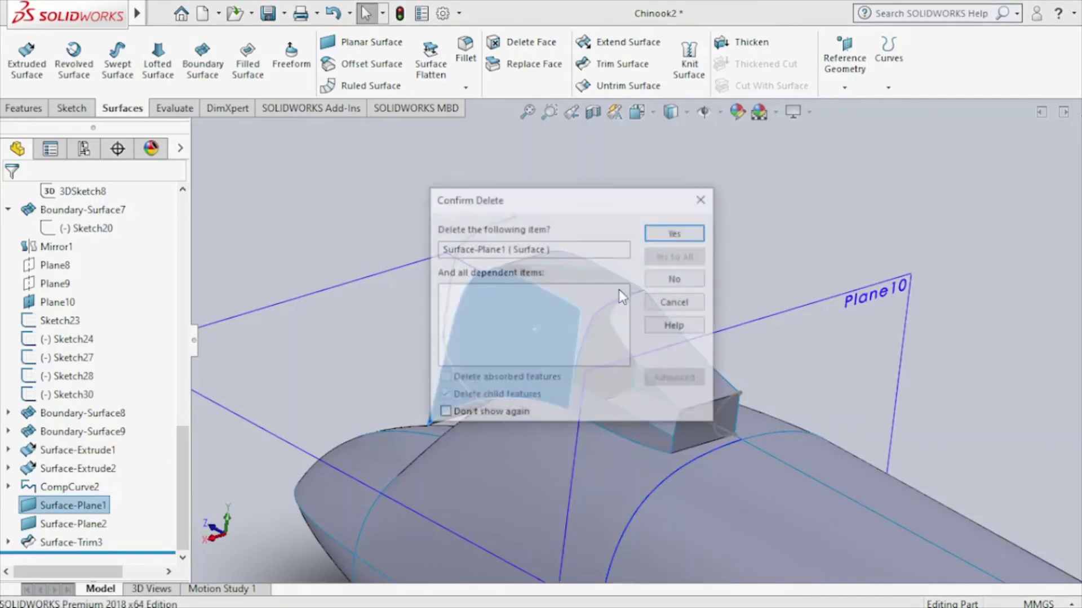
{"action": "left_click", "coordinate": [674, 234]}
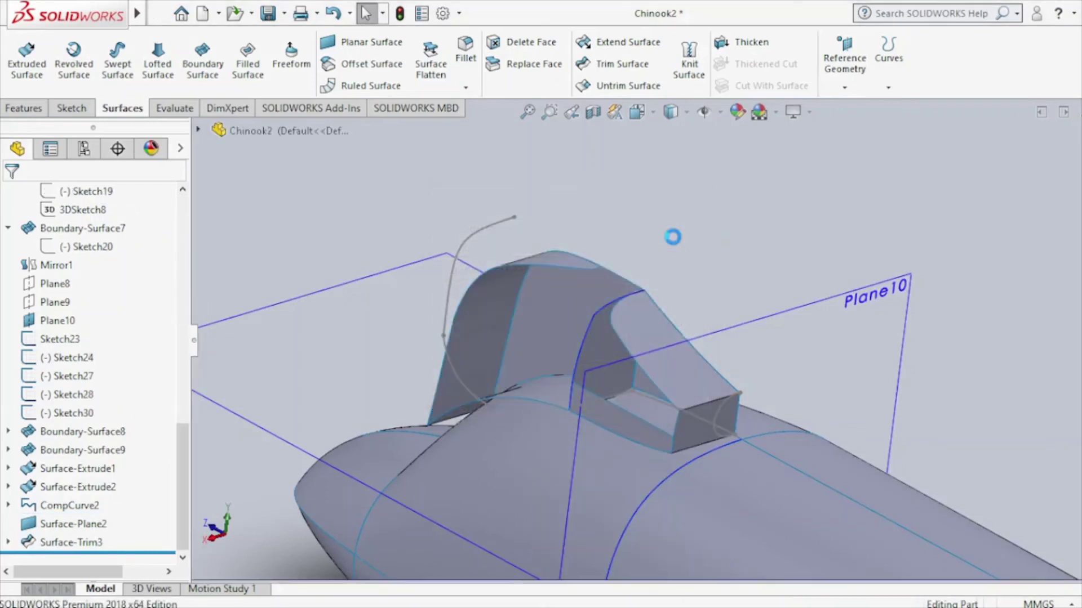
Open Sketch29 under Boundary-Surface8 for editing.
{"action": "mouse_move", "coordinate": [647, 258]}
{"action": "middle_mouse_down"}
{"action": "mouse_move", "coordinate": [598, 214]}
{"action": "mouse_move", "coordinate": [711, 160]}
{"action": "mouse_move", "coordinate": [731, 157]}
{"action": "mouse_move", "coordinate": [730, 227]}
{"action": "middle_mouse_up"}
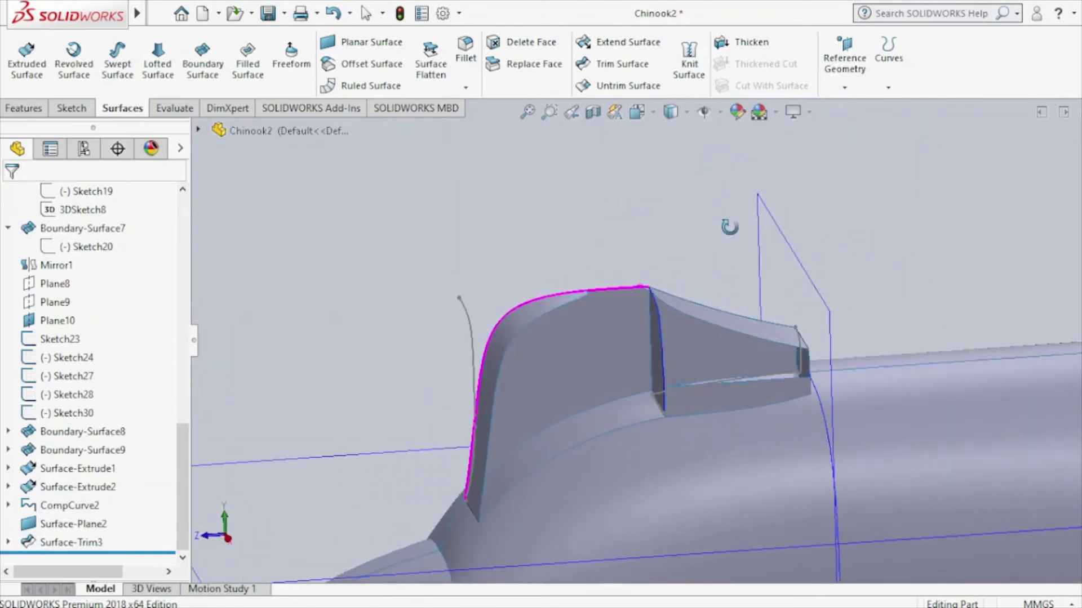
{"action": "left_click", "coordinate": [591, 385]}
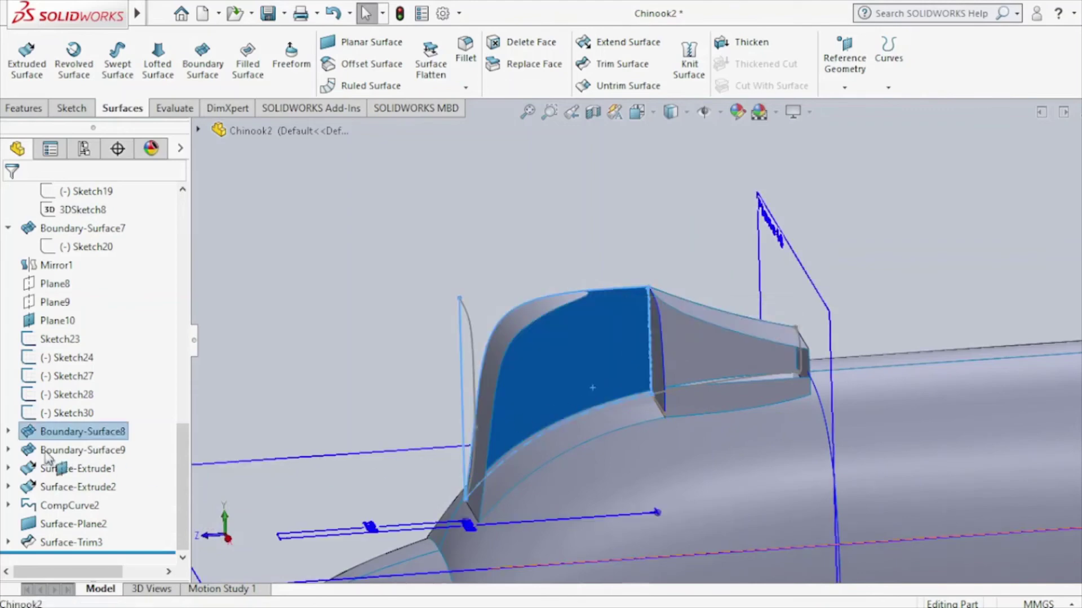
{"action": "left_click", "coordinate": [8, 431]}
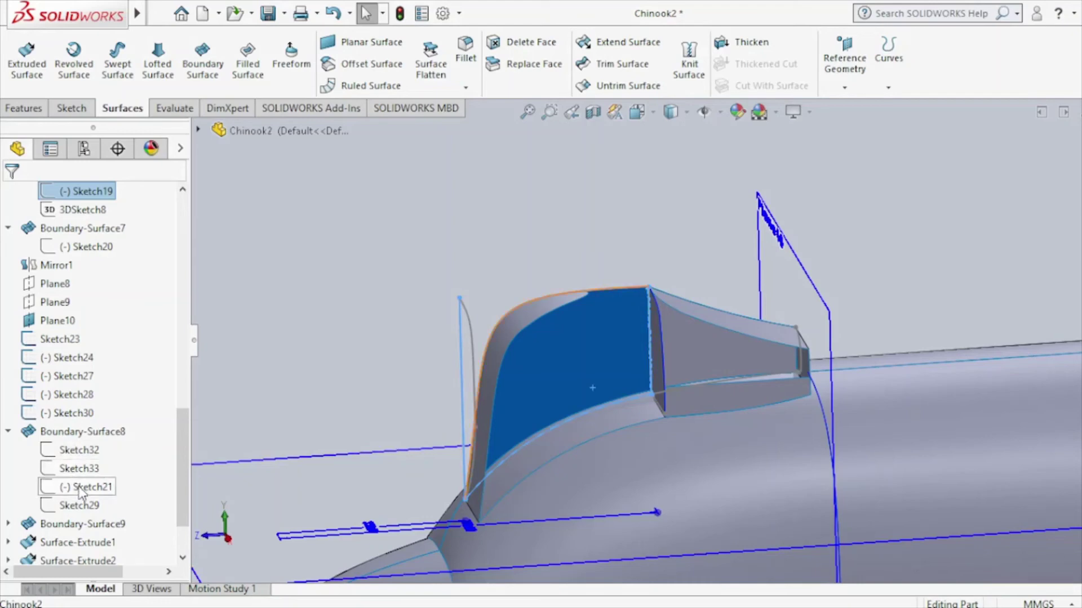
{"action": "left_click", "coordinate": [86, 507]}
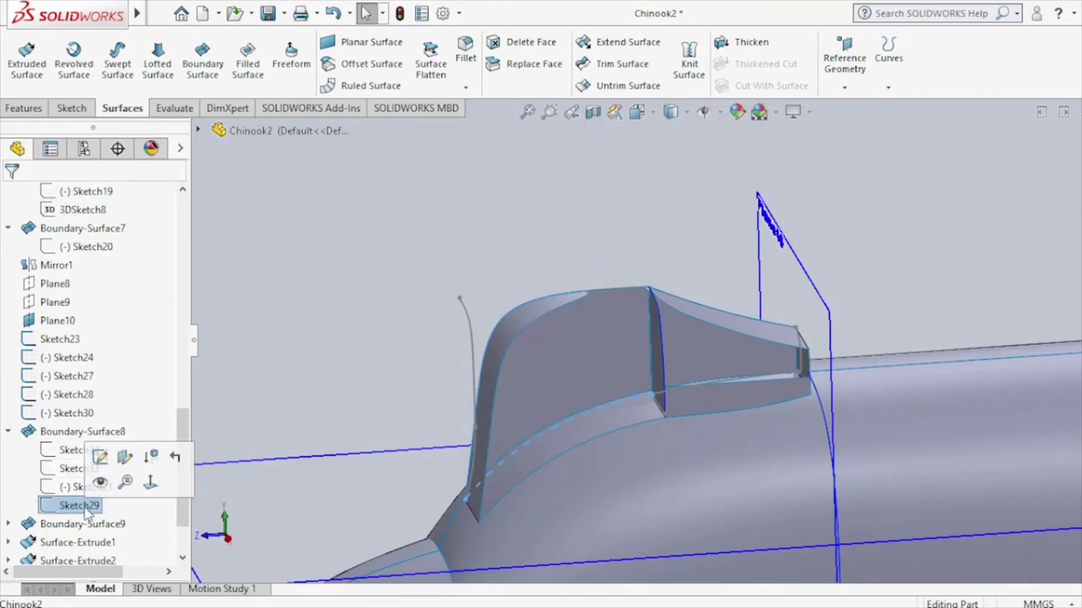
{"action": "left_click", "coordinate": [100, 466]}
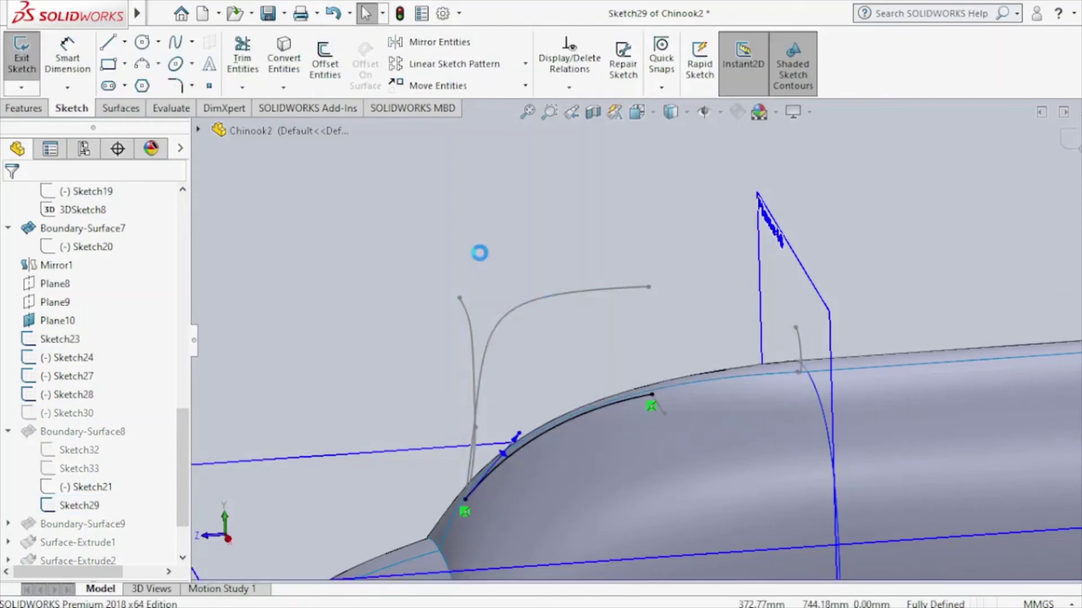
In Right view, drag the Sketch29 nose spline's tangent handle, then exit the sketch.
{"action": "left_click", "coordinate": [642, 120]}
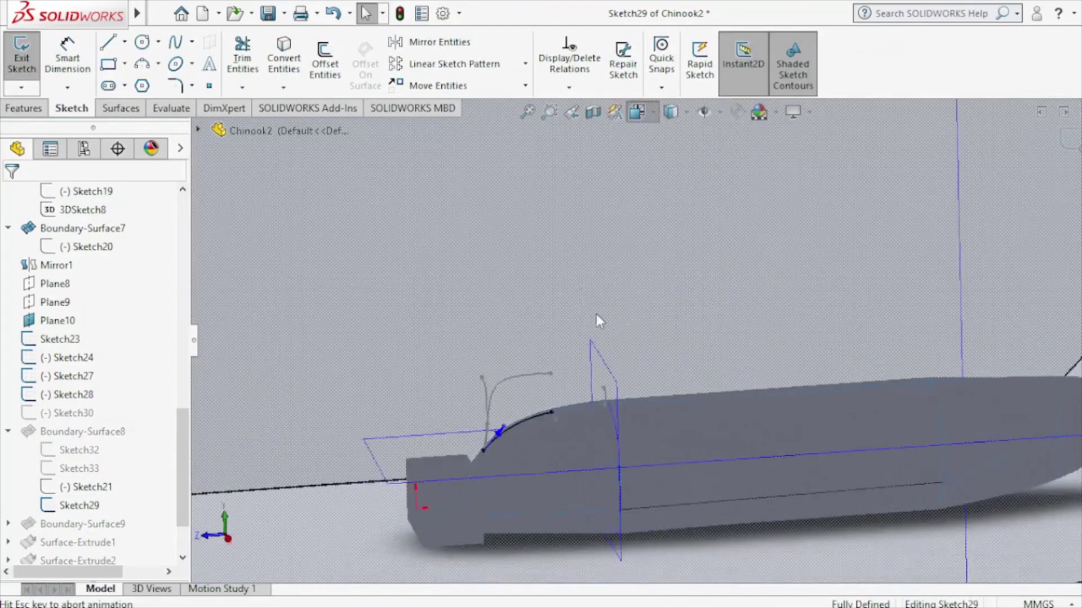
{"action": "left_click", "coordinate": [527, 398]}
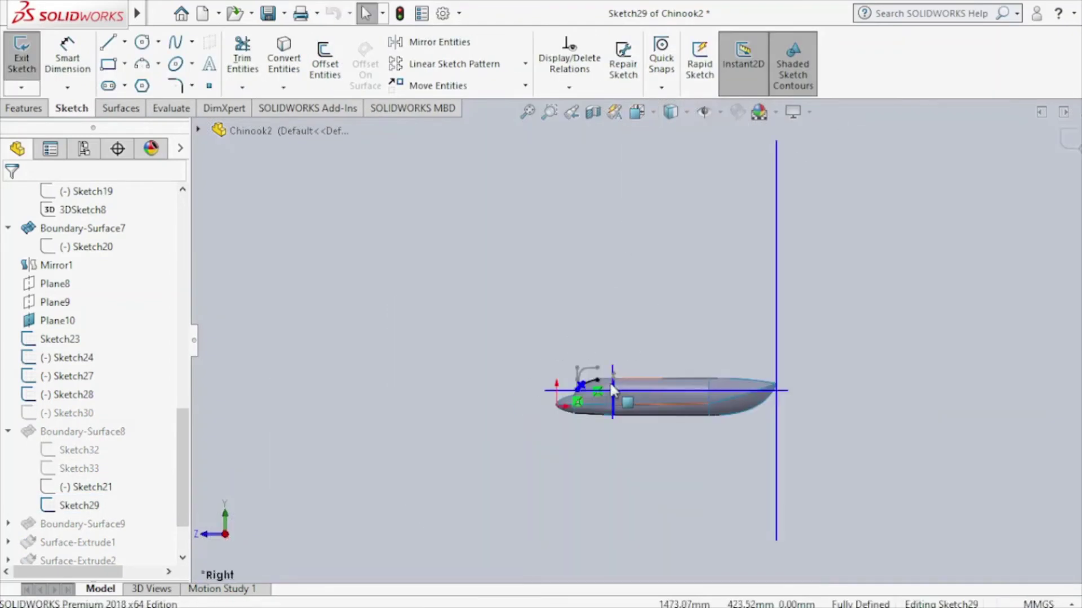
{"action": "scroll", "coordinate": [602, 381], "scroll_direction": "down", "scroll_amount": 2}
{"action": "scroll", "coordinate": [590, 380], "scroll_direction": "down", "scroll_amount": 3}
{"action": "scroll", "coordinate": [590, 380], "scroll_direction": "down", "scroll_amount": 2}
{"action": "scroll", "coordinate": [584, 358], "scroll_direction": "down", "scroll_amount": 2}
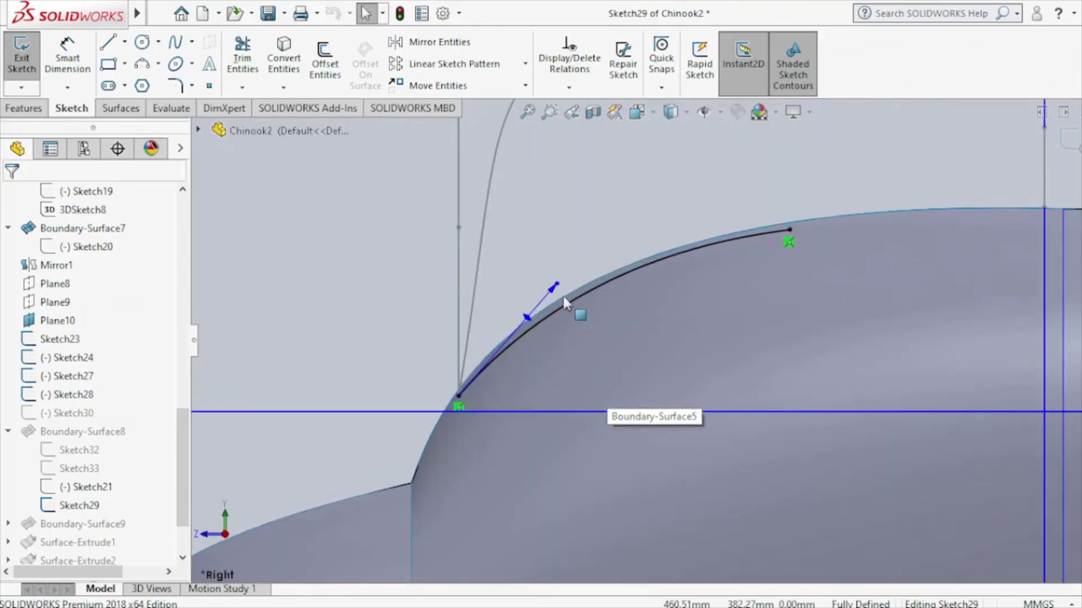
{"action": "left_click_drag", "start_coordinate": [562, 293], "coordinate": [579, 300]}
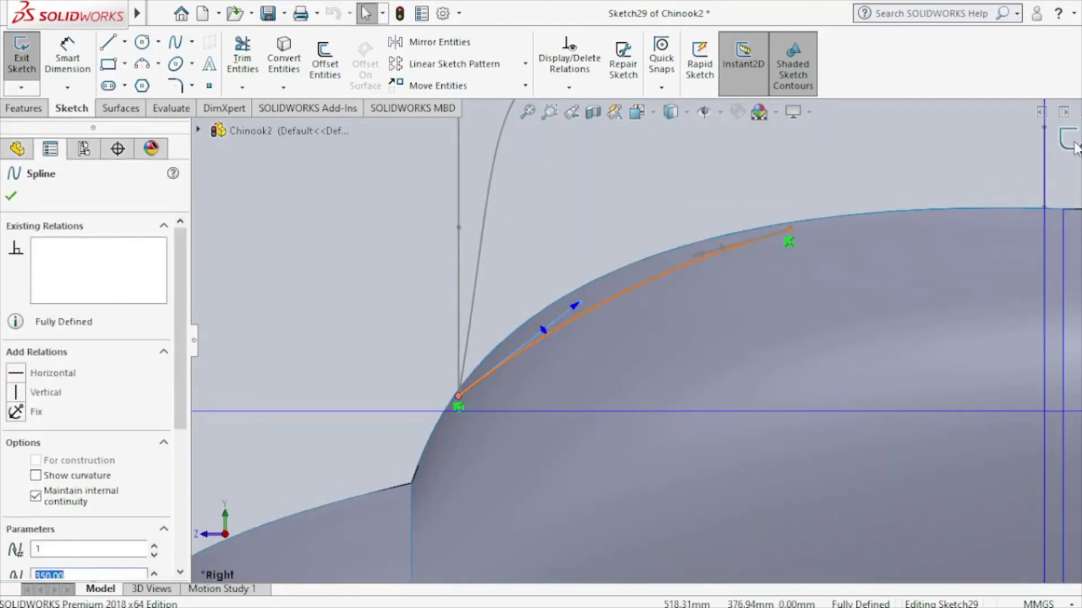
{"action": "left_click", "coordinate": [698, 159]}
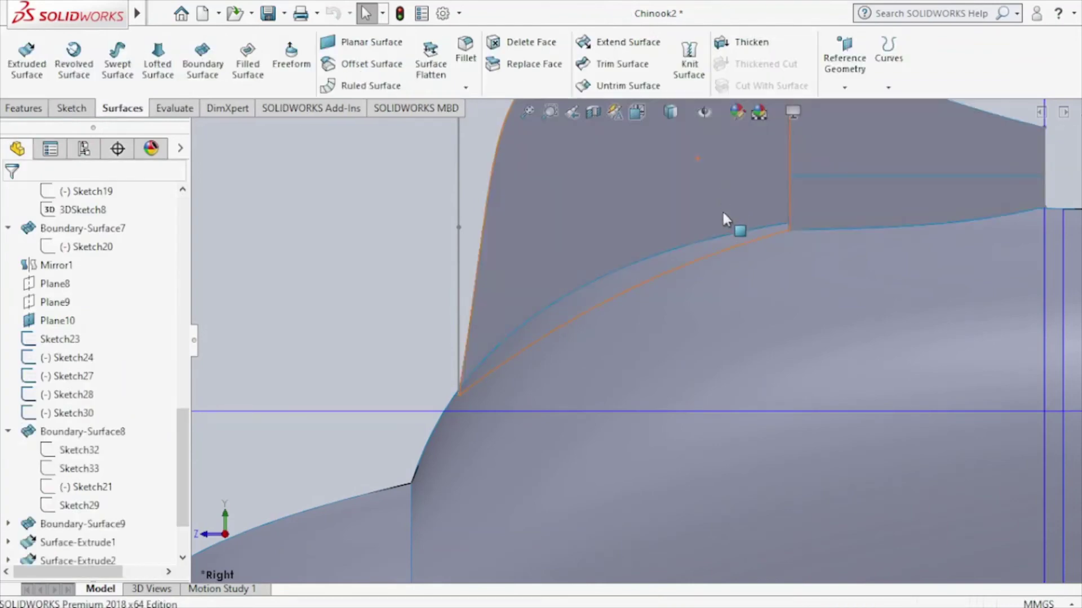
{"action": "scroll", "coordinate": [722, 209], "scroll_direction": "up", "scroll_amount": 5}
{"action": "scroll", "coordinate": [681, 269], "scroll_direction": "up", "scroll_amount": 3}
{"action": "mouse_move", "coordinate": [680, 269]}
{"action": "middle_mouse_down"}
{"action": "mouse_move", "coordinate": [755, 299]}
{"action": "mouse_move", "coordinate": [655, 254]}
{"action": "mouse_move", "coordinate": [647, 162]}
{"action": "mouse_move", "coordinate": [648, 177]}
{"action": "mouse_move", "coordinate": [735, 228]}
{"action": "mouse_move", "coordinate": [724, 229]}
{"action": "mouse_move", "coordinate": [784, 306]}
{"action": "mouse_move", "coordinate": [800, 226]}
{"action": "mouse_move", "coordinate": [785, 218]}
{"action": "mouse_move", "coordinate": [725, 299]}
{"action": "mouse_move", "coordinate": [751, 309]}
{"action": "mouse_move", "coordinate": [793, 222]}
{"action": "mouse_move", "coordinate": [800, 254]}
{"action": "middle_mouse_up"}
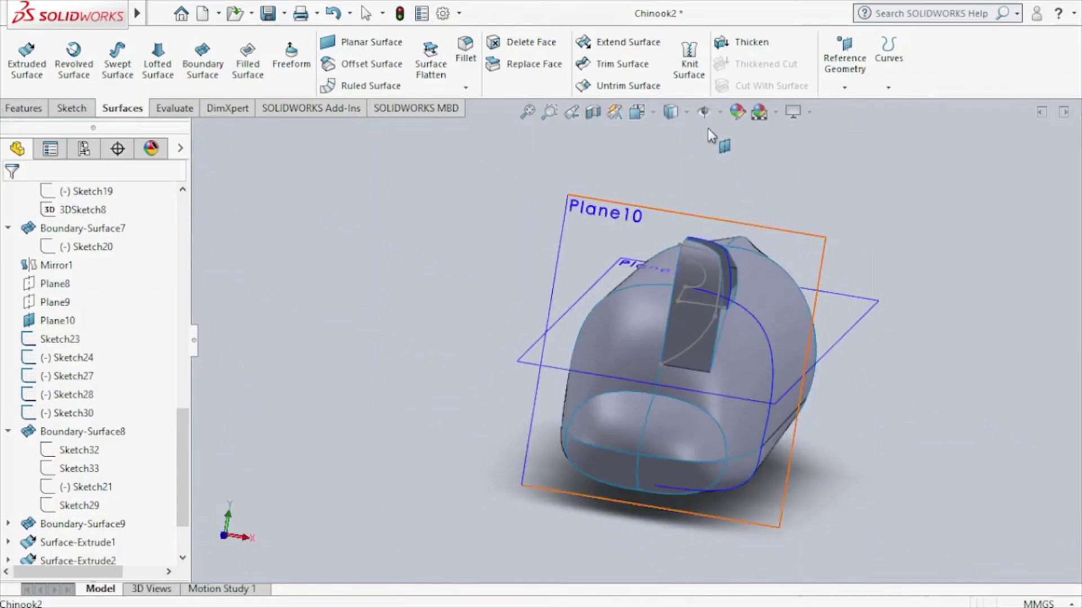
{"action": "left_click", "coordinate": [643, 118]}
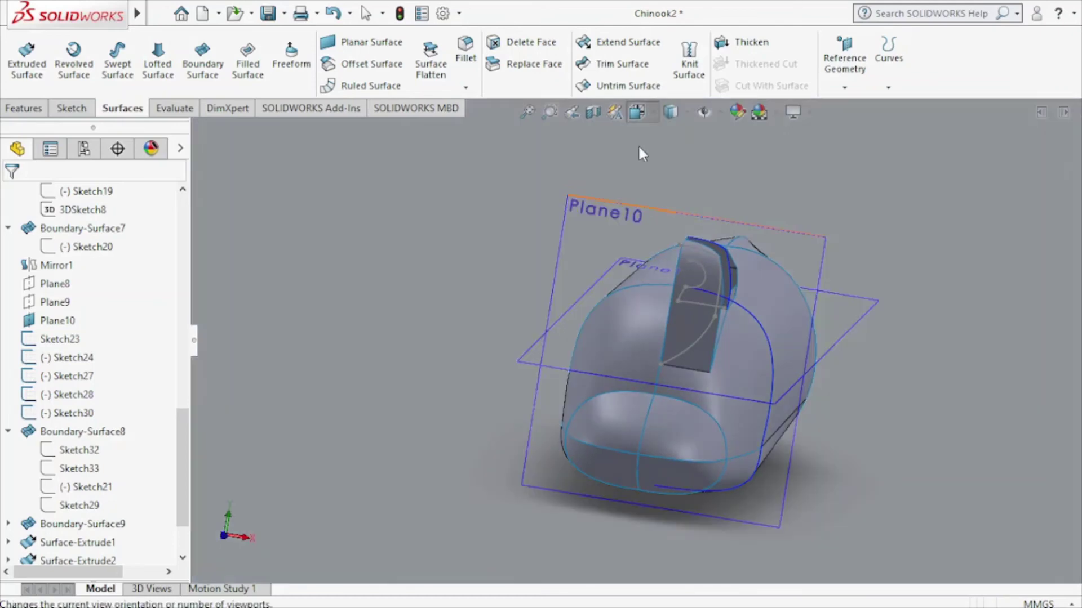
{"action": "left_click", "coordinate": [641, 299]}
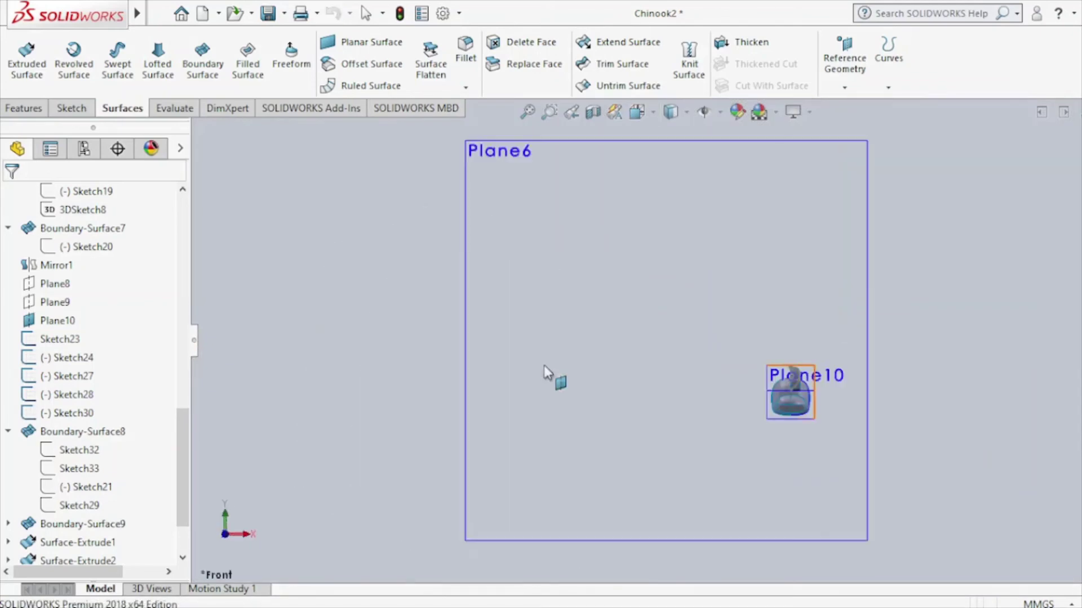
{"action": "scroll", "coordinate": [799, 378], "scroll_direction": "down", "scroll_amount": 1}
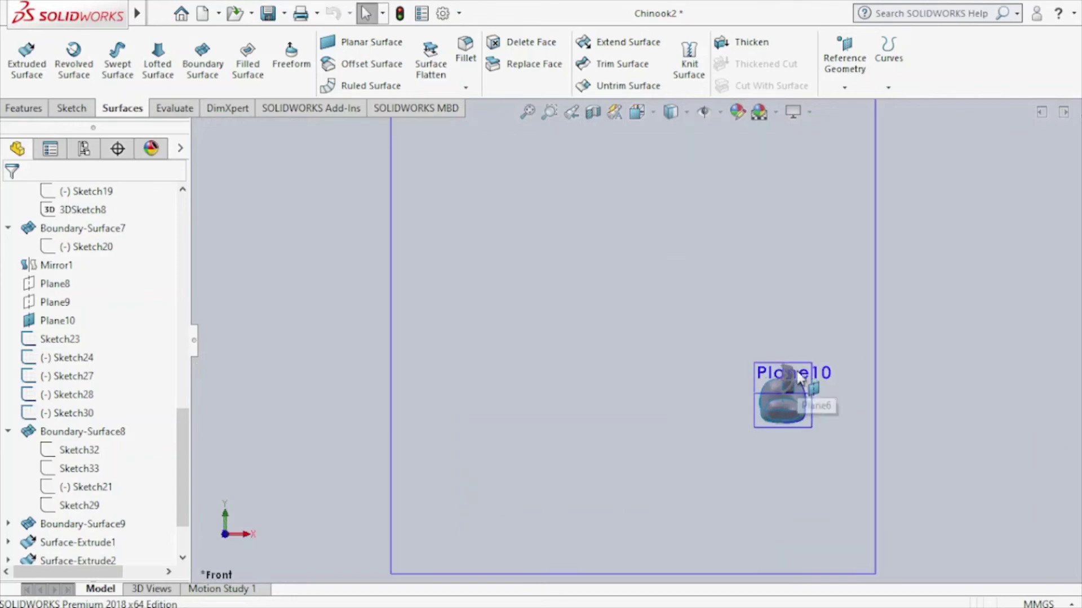
{"action": "left_click", "coordinate": [9, 432]}
{"action": "scroll", "coordinate": [109, 268], "scroll_direction": "up", "scroll_amount": 4}
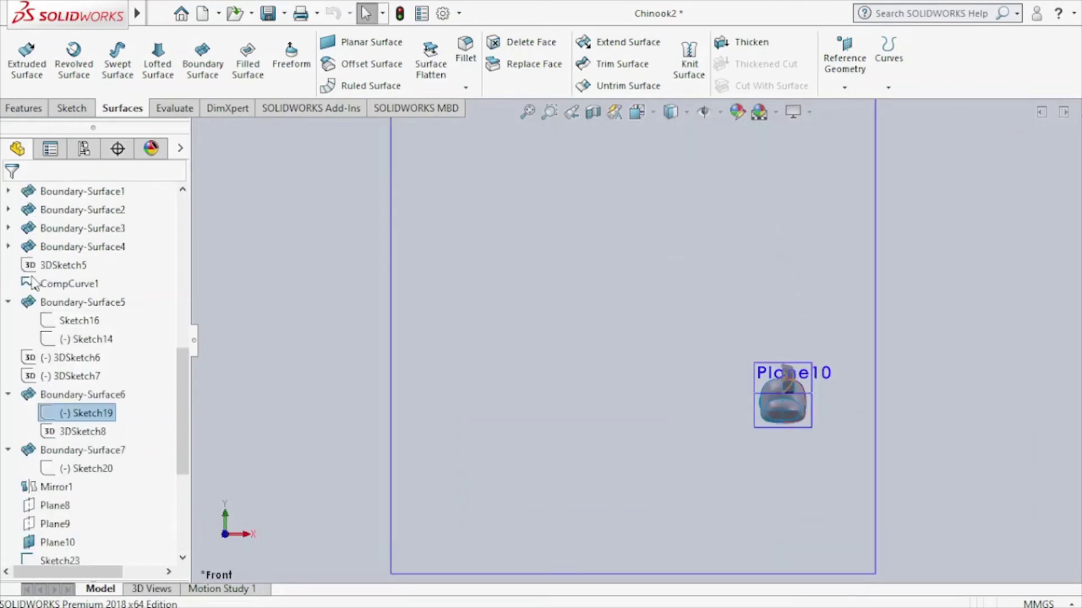
{"action": "scroll", "coordinate": [34, 283], "scroll_direction": "up", "scroll_amount": 5}
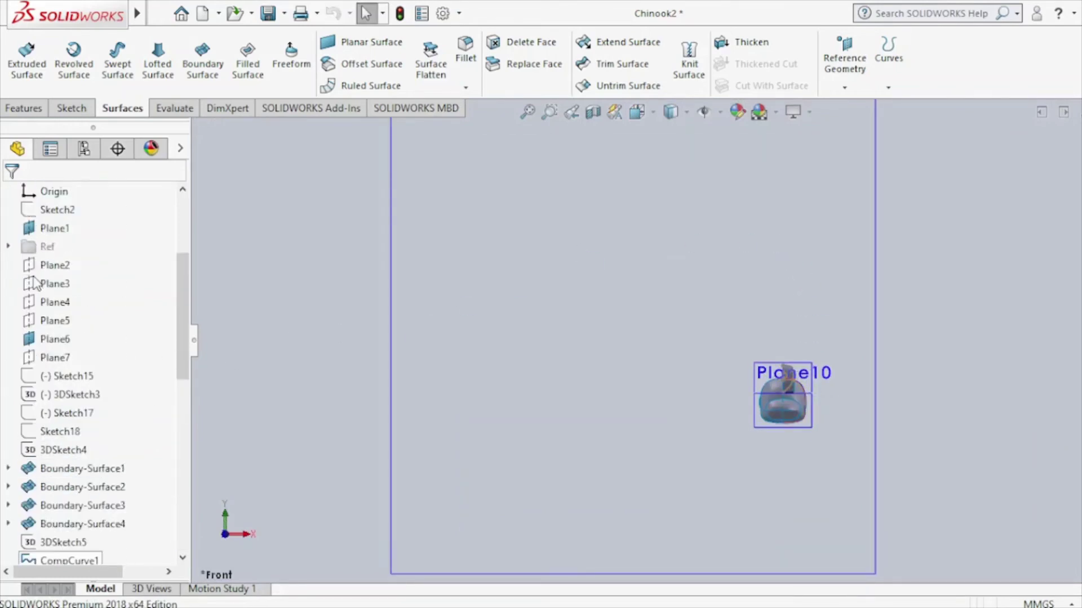
{"action": "right_click", "coordinate": [42, 249]}
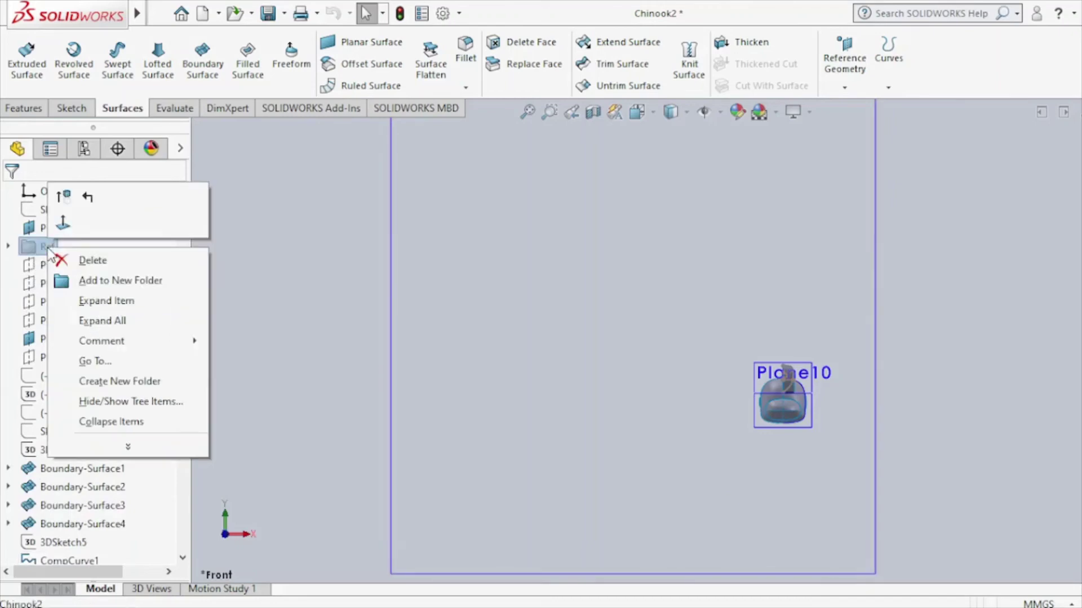
{"action": "left_click", "coordinate": [61, 204]}
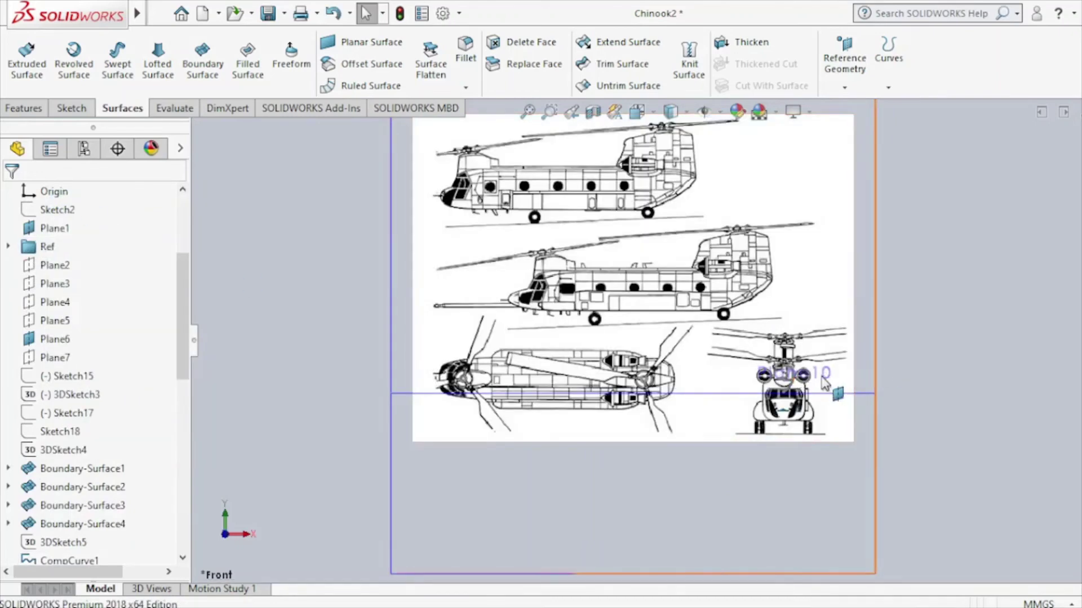
{"action": "scroll", "coordinate": [810, 385], "scroll_direction": "down", "scroll_amount": 2}
{"action": "scroll", "coordinate": [809, 386], "scroll_direction": "down", "scroll_amount": 2}
{"action": "scroll", "coordinate": [801, 383], "scroll_direction": "down", "scroll_amount": 3}
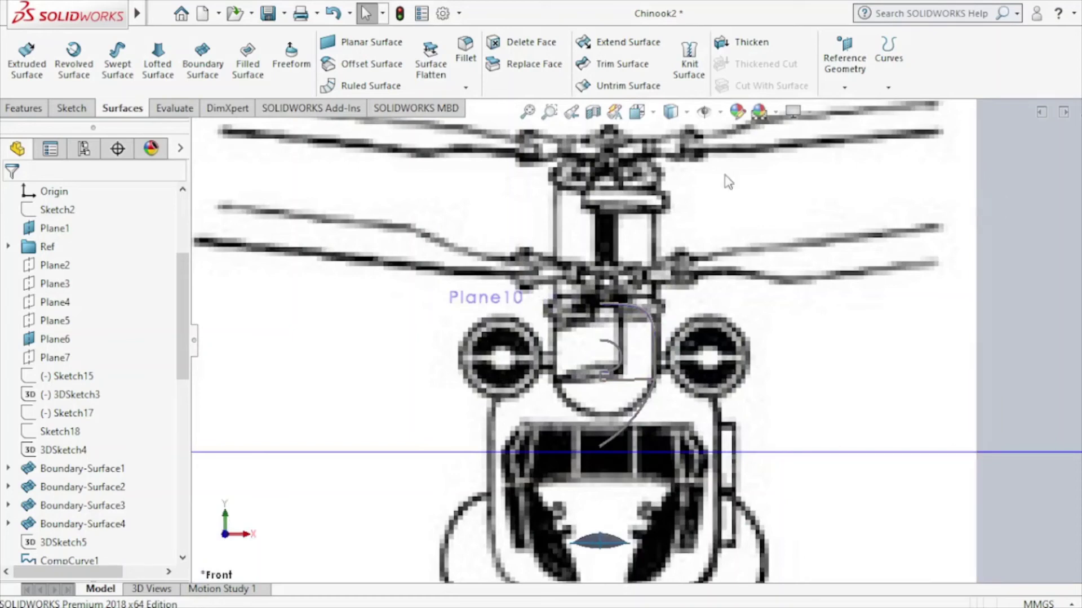
{"action": "right_click", "coordinate": [47, 254]}
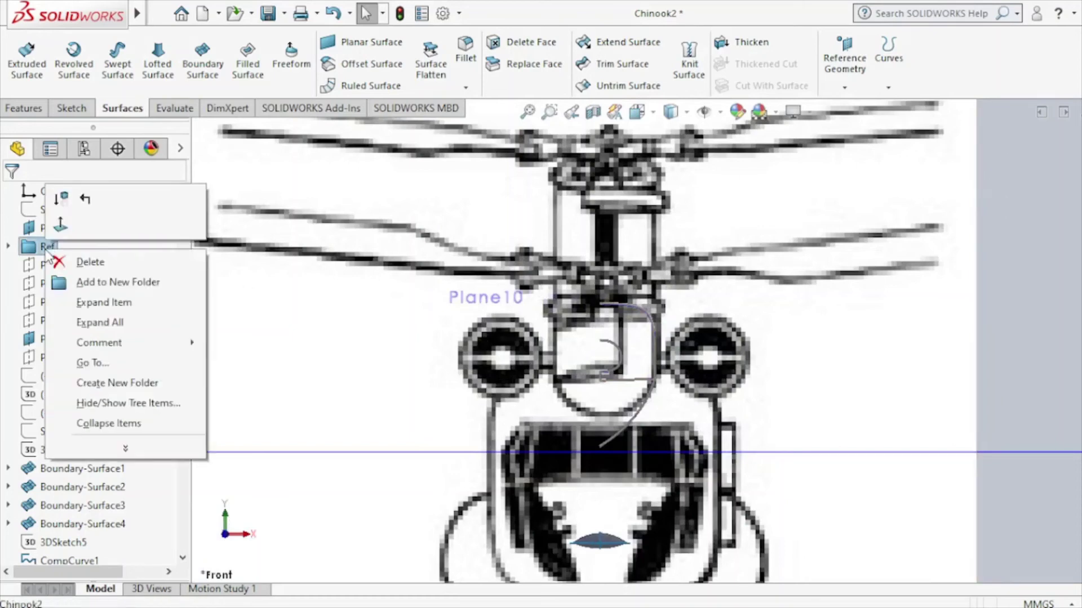
{"action": "left_click", "coordinate": [58, 202]}
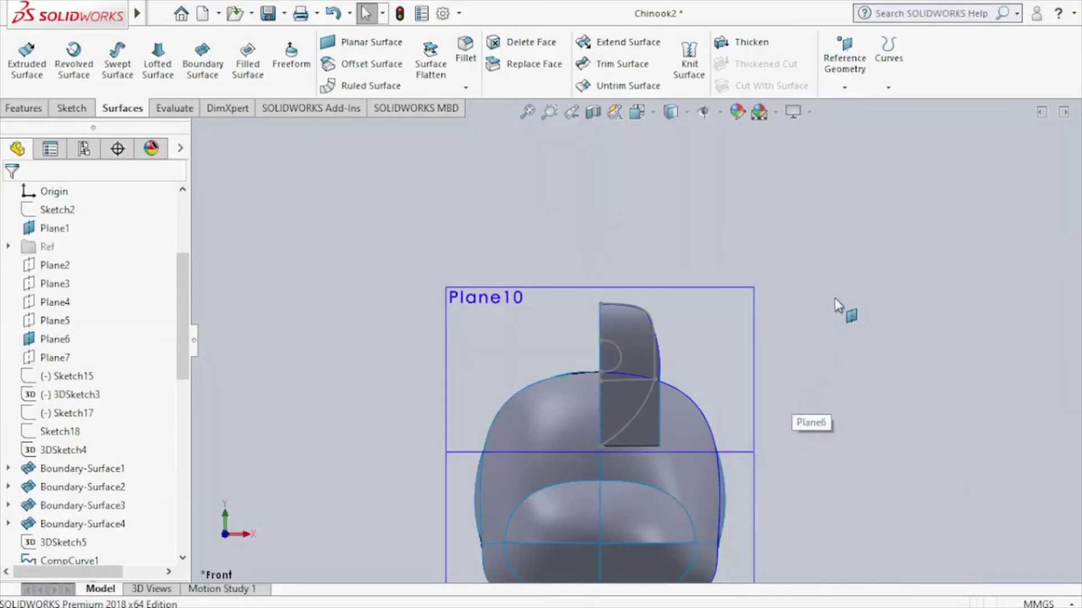
Trim the canopy side surface with Sketch23, removing the piece below the curve.
{"action": "middle_click_drag", "start_coordinate": [800, 327], "coordinate": [759, 339]}
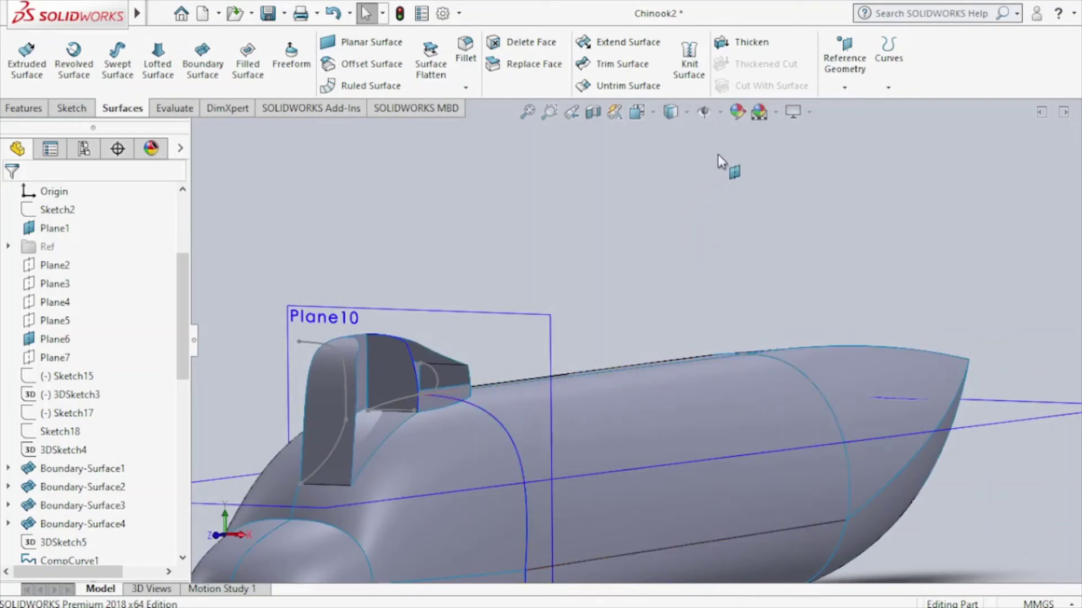
{"action": "left_click", "coordinate": [620, 64]}
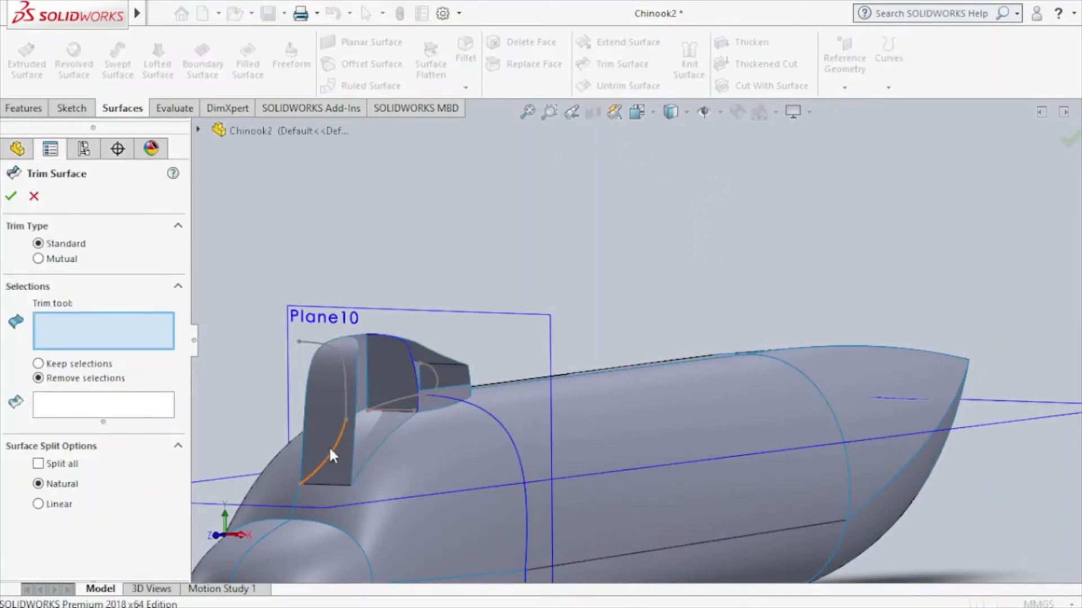
{"action": "left_click", "coordinate": [329, 445]}
{"action": "left_click", "coordinate": [344, 457]}
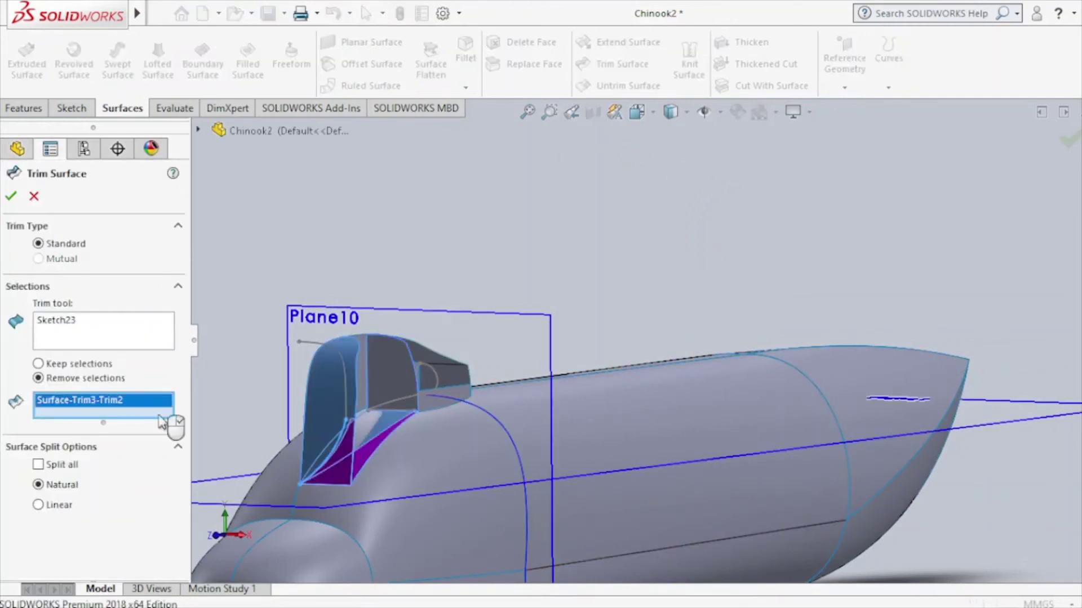
{"action": "left_click", "coordinate": [9, 198]}
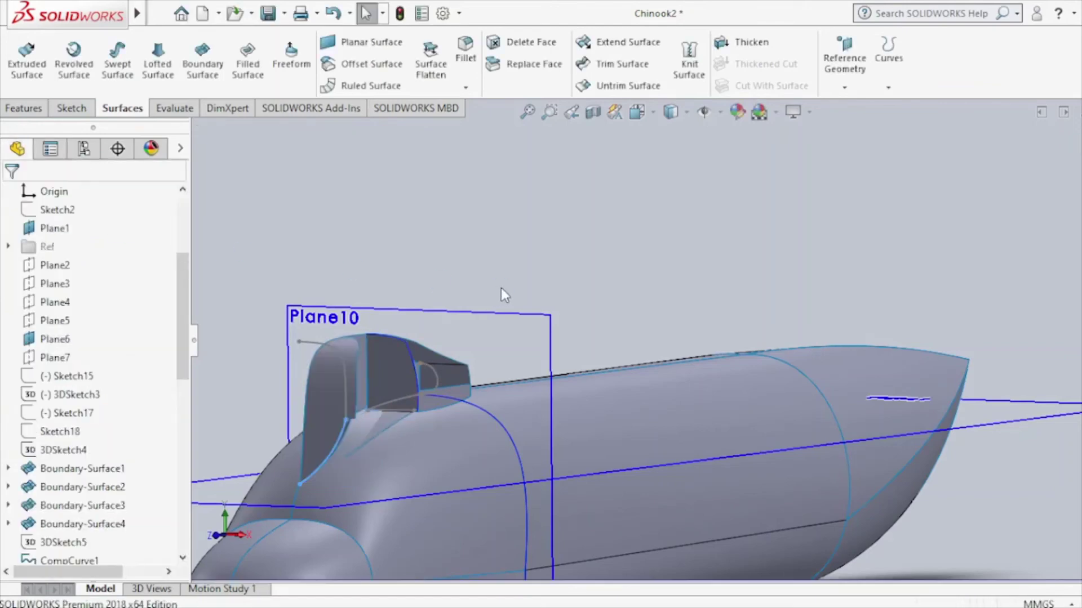
{"action": "mouse_move", "coordinate": [507, 252]}
{"action": "middle_mouse_down"}
{"action": "mouse_move", "coordinate": [431, 309]}
{"action": "mouse_move", "coordinate": [442, 346]}
{"action": "mouse_move", "coordinate": [434, 358]}
{"action": "middle_mouse_up"}
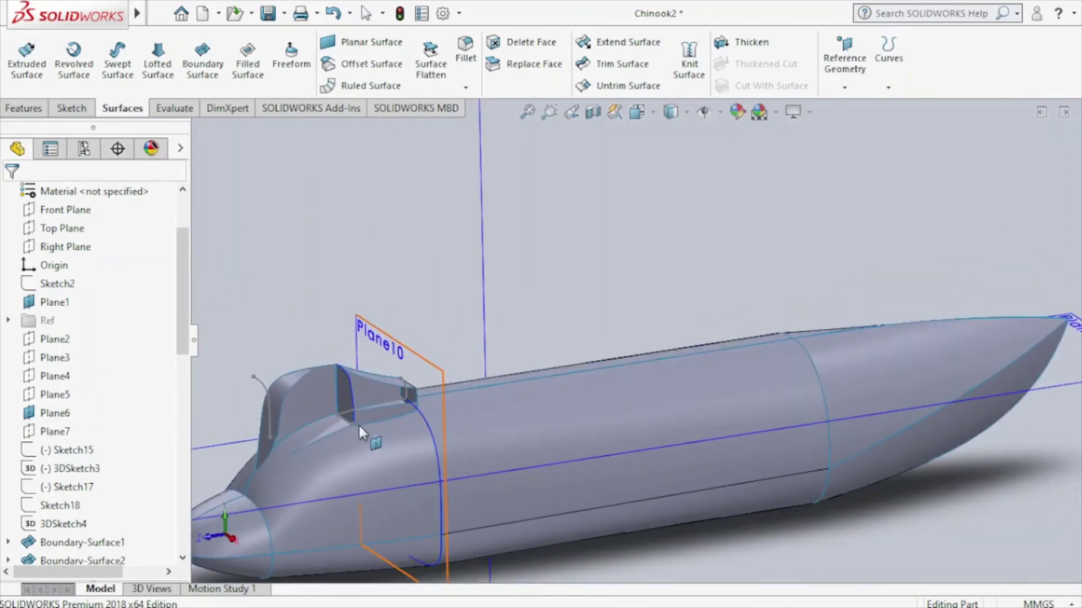
In Front view zoomed to fit, begin a surface trim using Sketch24 as the tool.
{"action": "scroll", "coordinate": [359, 423], "scroll_direction": "down", "scroll_amount": 2}
{"action": "scroll", "coordinate": [359, 425], "scroll_direction": "down", "scroll_amount": 2}
{"action": "scroll", "coordinate": [366, 414], "scroll_direction": "down", "scroll_amount": 2}
{"action": "mouse_move", "coordinate": [373, 406]}
{"action": "middle_mouse_down"}
{"action": "mouse_move", "coordinate": [431, 411]}
{"action": "mouse_move", "coordinate": [440, 430]}
{"action": "mouse_move", "coordinate": [374, 446]}
{"action": "mouse_move", "coordinate": [365, 500]}
{"action": "mouse_move", "coordinate": [355, 430]}
{"action": "mouse_move", "coordinate": [277, 430]}
{"action": "mouse_move", "coordinate": [242, 466]}
{"action": "mouse_move", "coordinate": [297, 452]}
{"action": "mouse_move", "coordinate": [484, 326]}
{"action": "middle_mouse_up"}
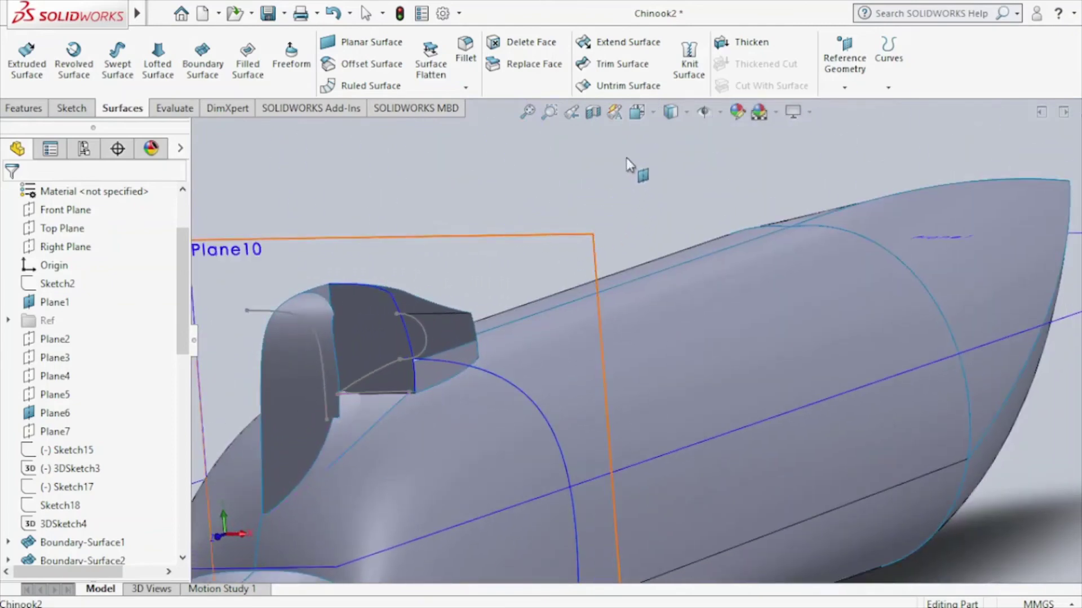
{"action": "key", "text": "ctrl+1"}
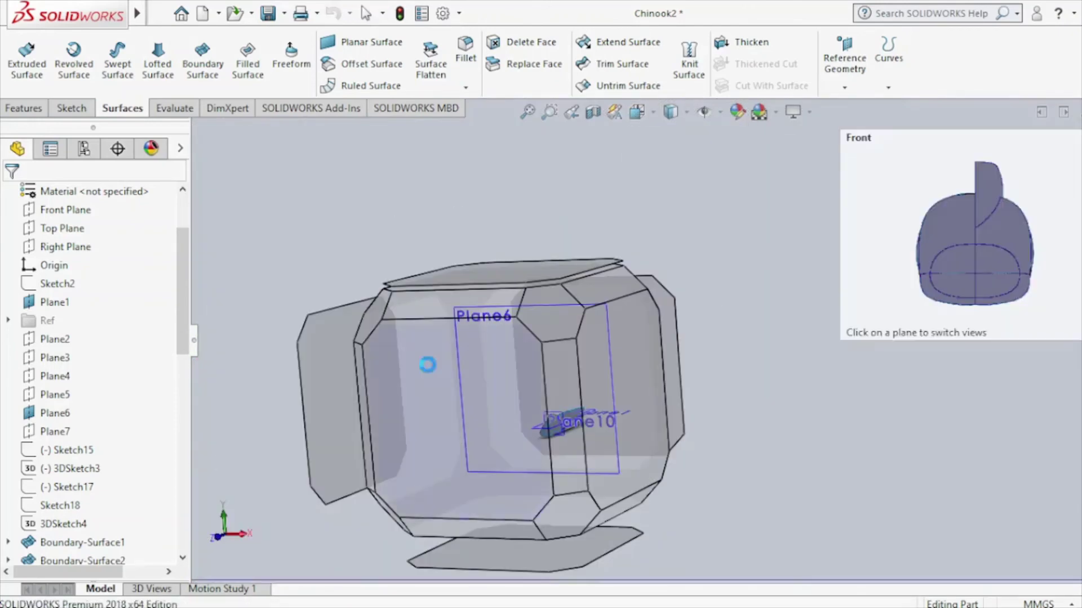
{"action": "key", "text": "f"}
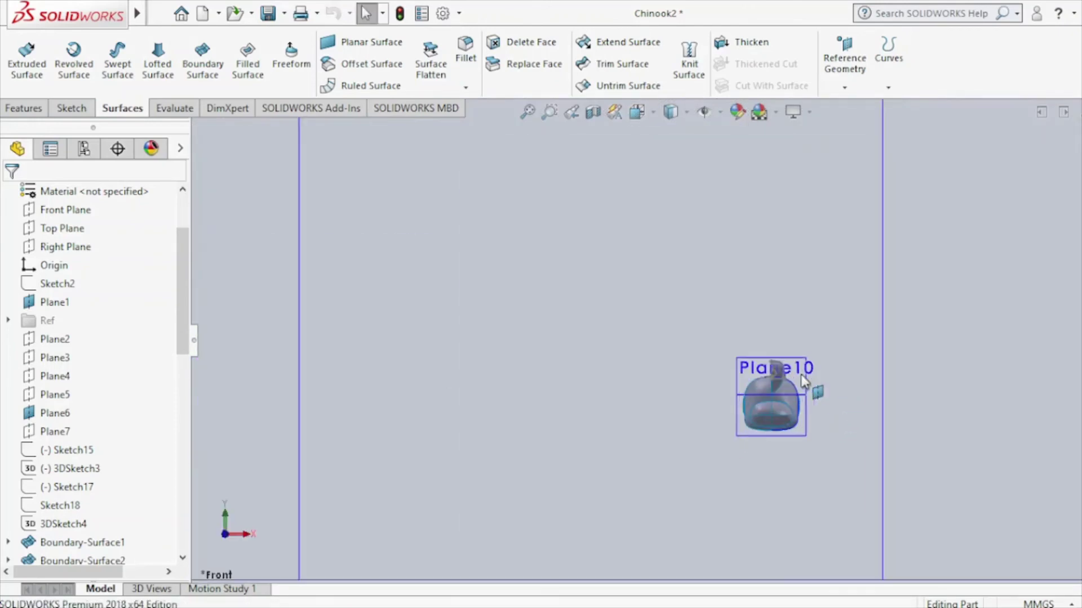
{"action": "scroll", "coordinate": [683, 330], "scroll_direction": "down", "scroll_amount": 3}
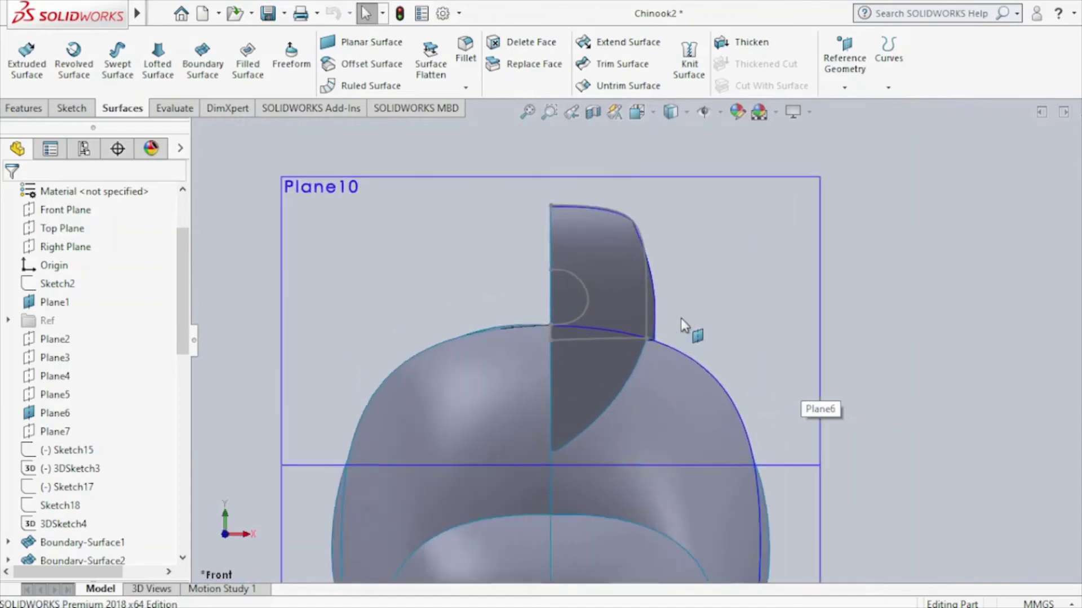
{"action": "scroll", "coordinate": [681, 317], "scroll_direction": "down", "scroll_amount": 2}
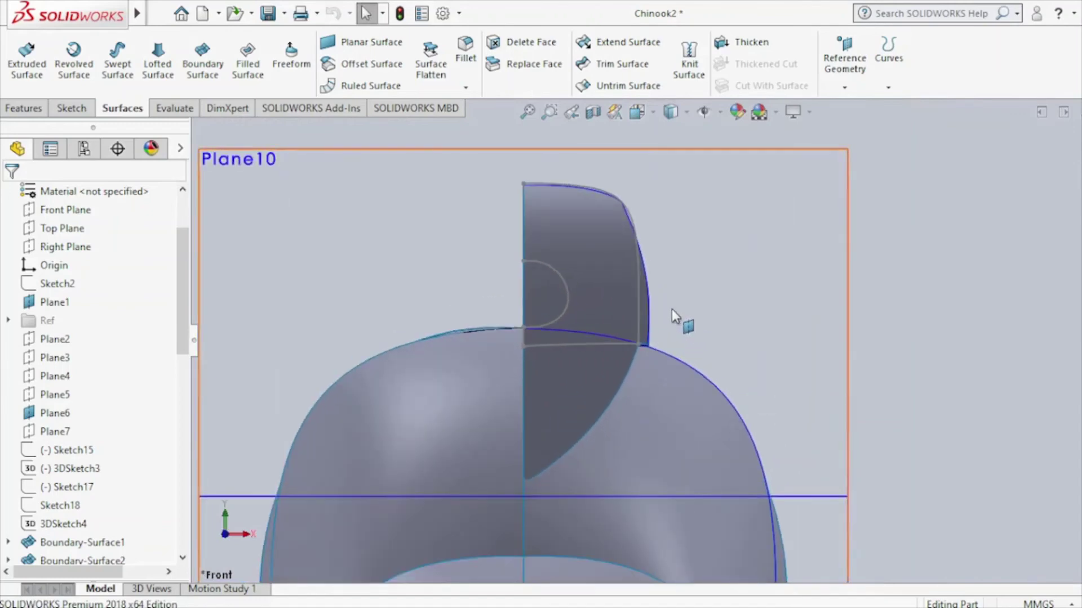
{"action": "left_click", "coordinate": [622, 64]}
{"action": "left_click", "coordinate": [635, 222]}
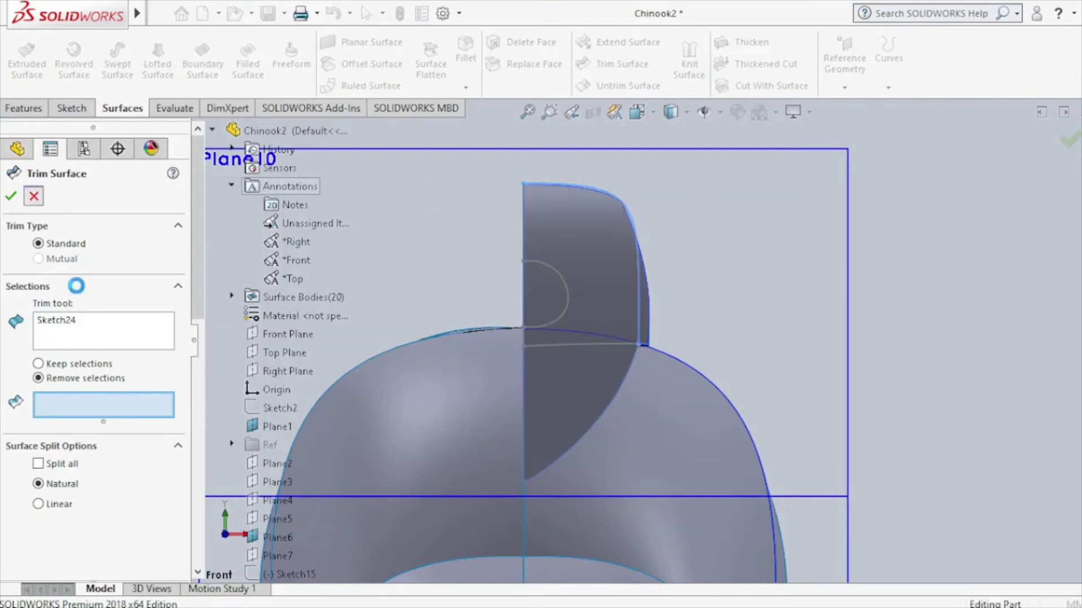
Cancel the pending Trim Surface command.
{"action": "key", "text": "Escape"}
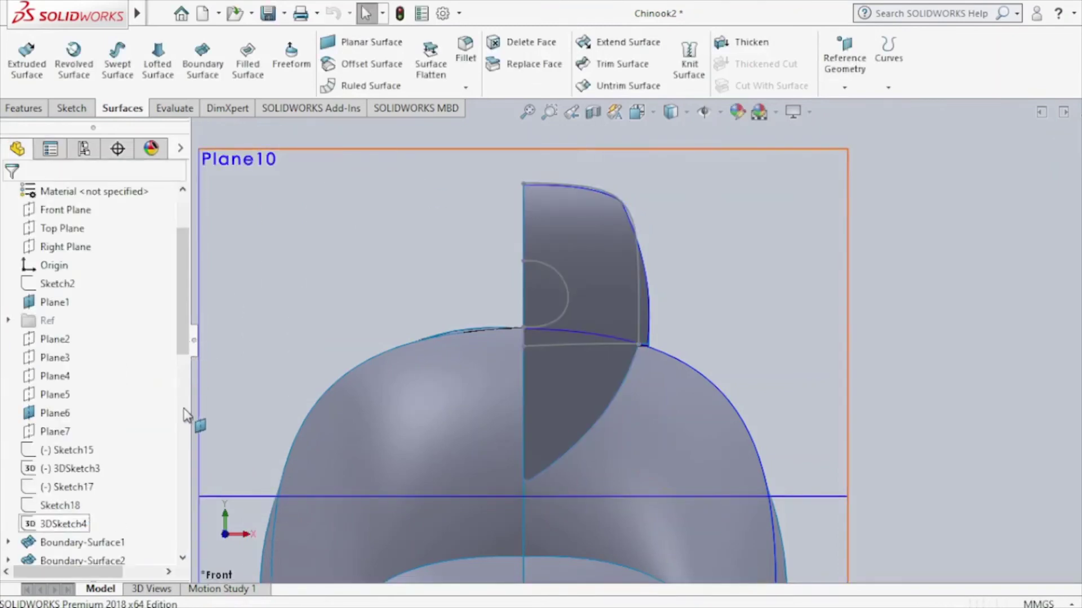
{"action": "scroll", "coordinate": [182, 368], "scroll_direction": "down", "scroll_amount": 4}
{"action": "scroll", "coordinate": [181, 363], "scroll_direction": "down", "scroll_amount": 6}
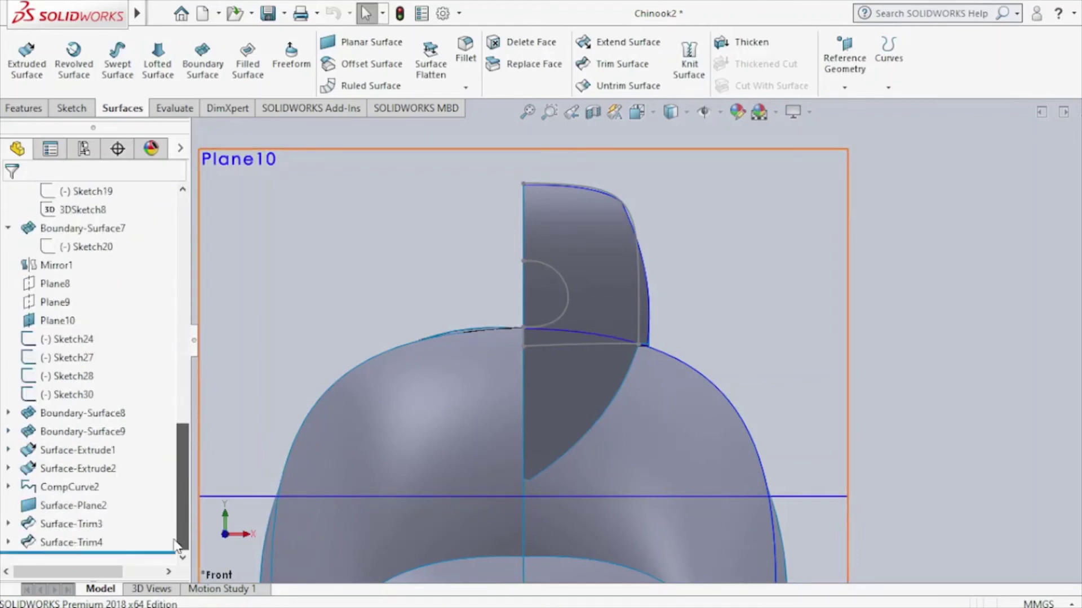
Revise Surface-Trim4 so it also removes the upper canopy face.
{"action": "right_click", "coordinate": [87, 549]}
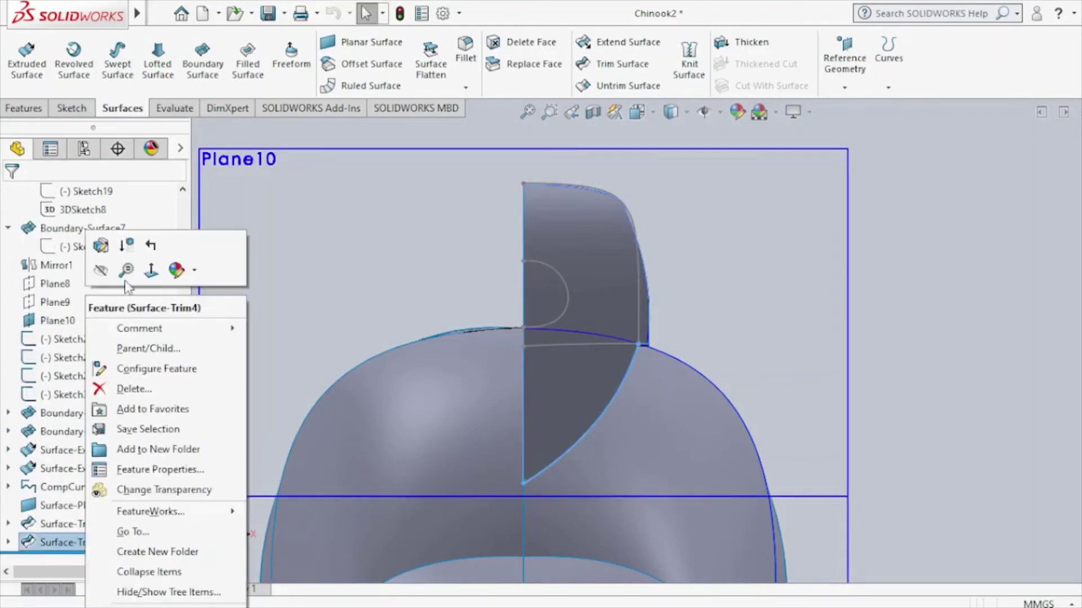
{"action": "left_click", "coordinate": [104, 256]}
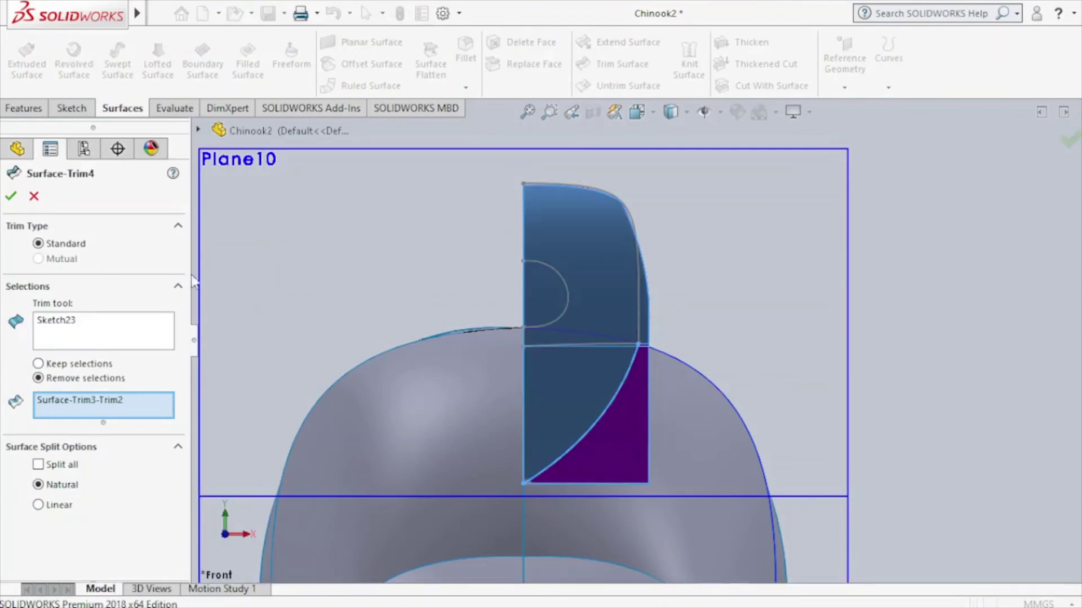
{"action": "left_click", "coordinate": [642, 327]}
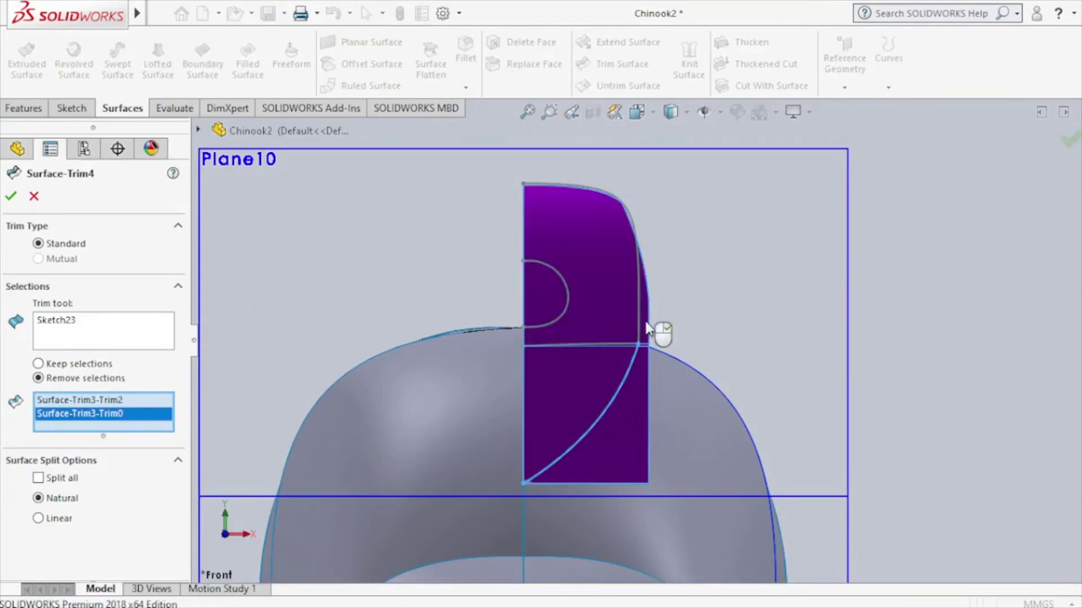
{"action": "left_click", "coordinate": [19, 200]}
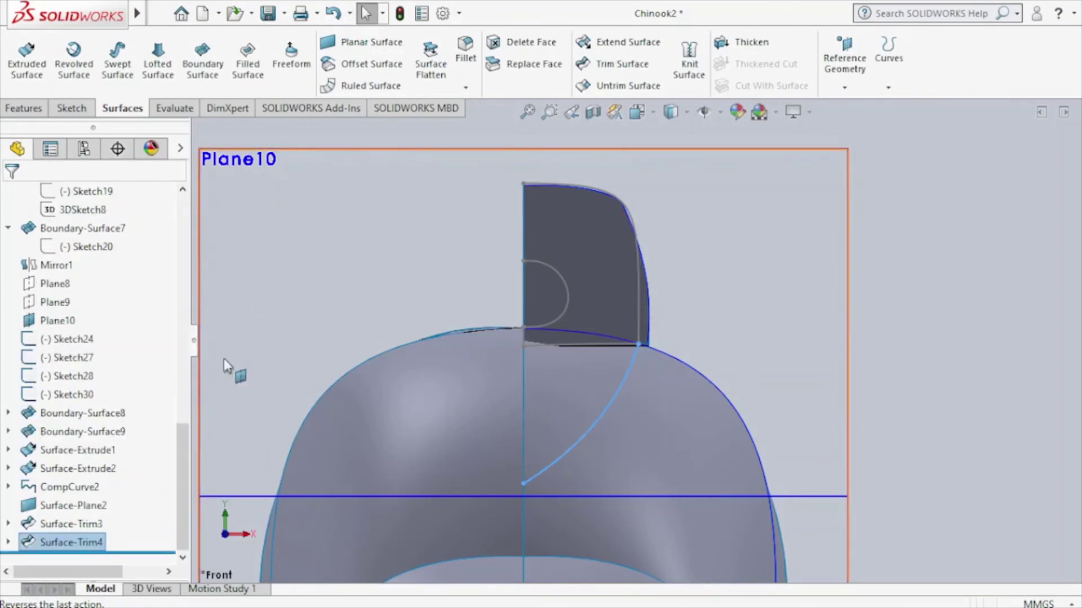
{"action": "left_click", "coordinate": [346, 14]}
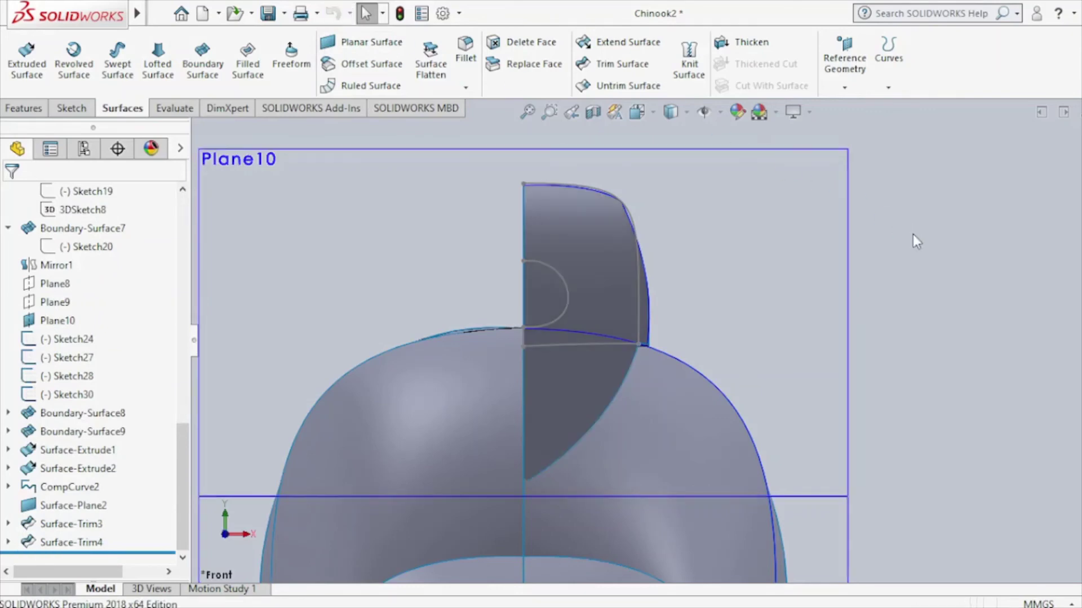
{"action": "key", "text": "f"}
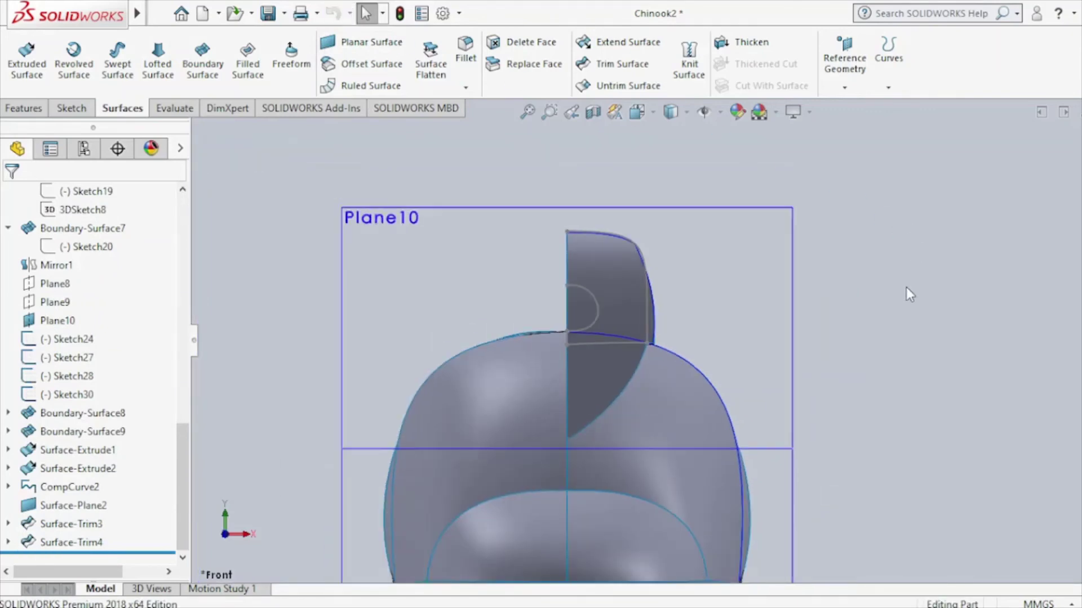
{"action": "key", "text": "Left"}
{"action": "key", "text": "Left"}
{"action": "key", "text": "Left"}
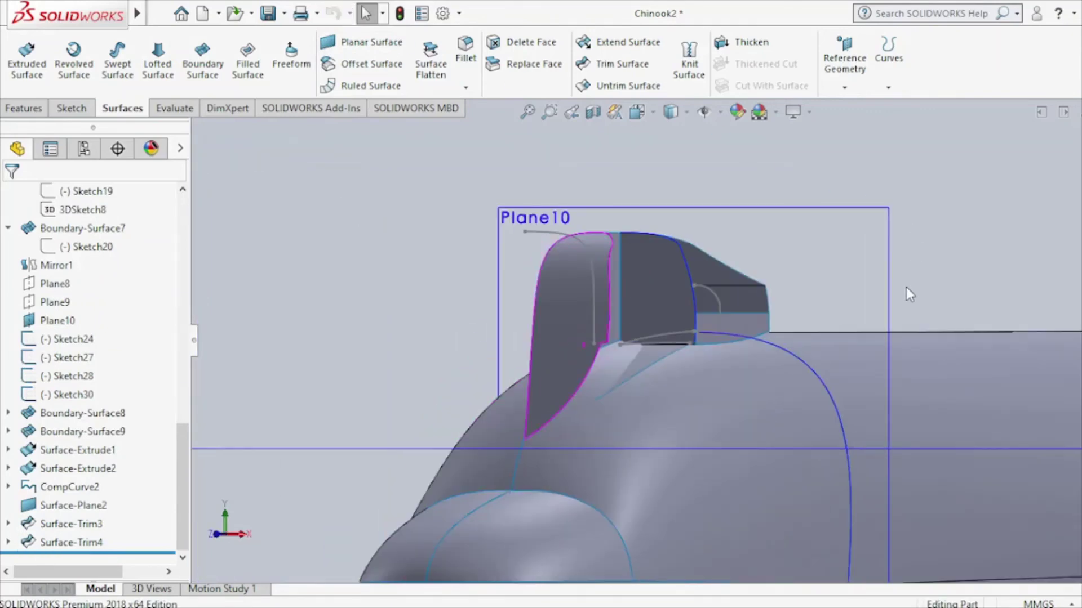
{"action": "key", "text": "Left"}
{"action": "key", "text": "Left"}
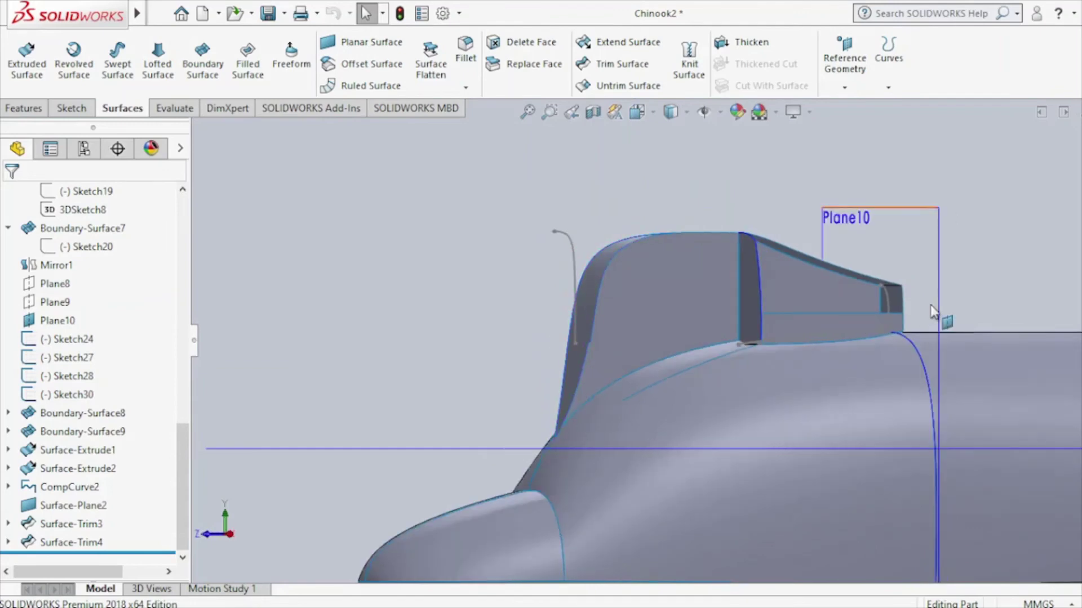
{"action": "left_click", "coordinate": [934, 312]}
{"action": "key", "text": "ctrl+8"}
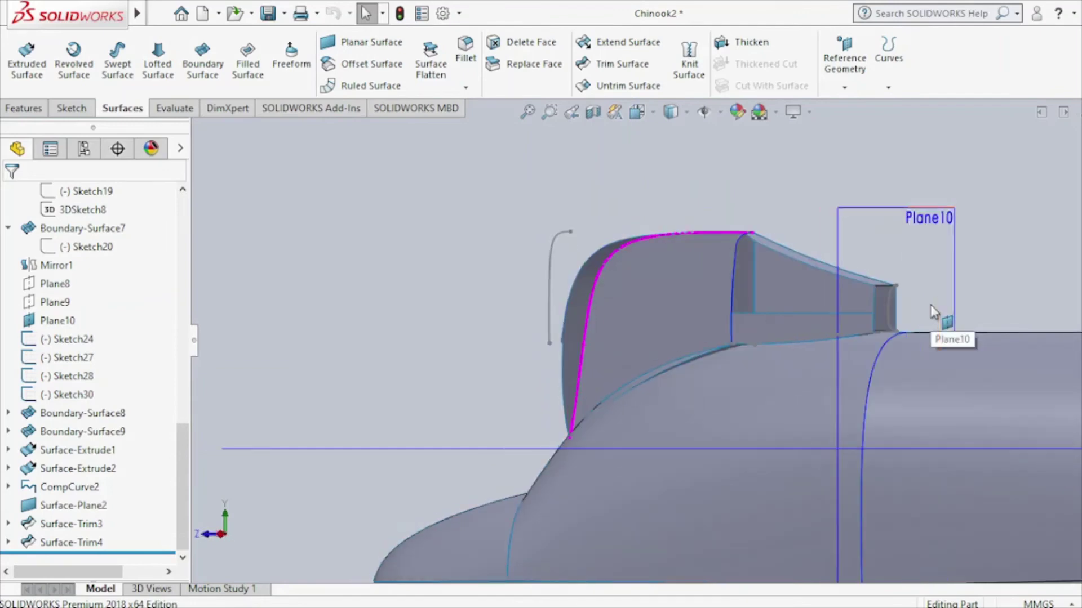
{"action": "key", "text": "Left"}
{"action": "key", "text": "Left"}
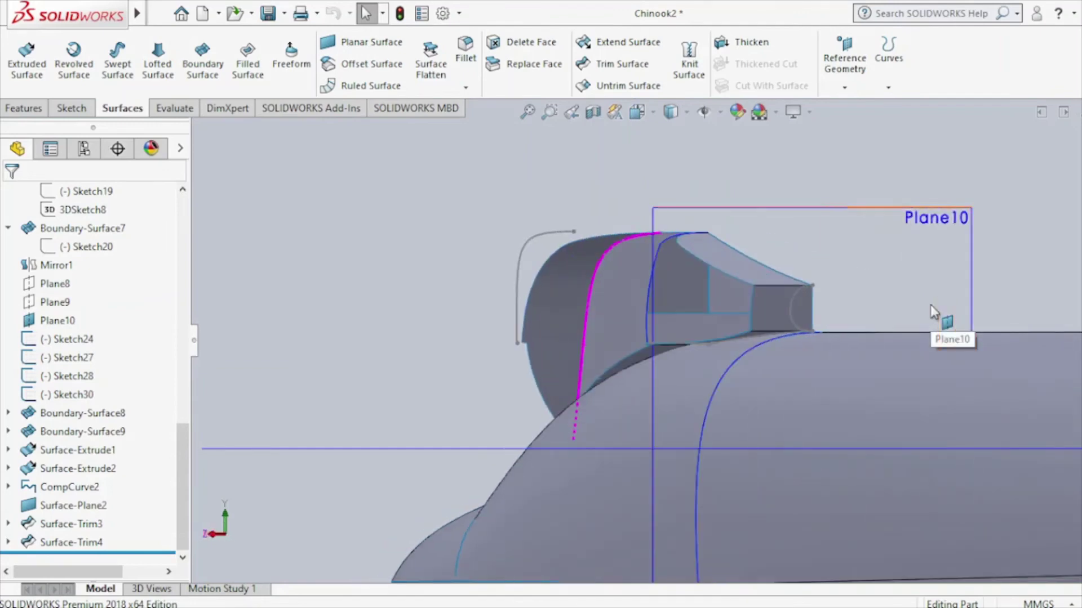
{"action": "key", "text": "Right"}
{"action": "key", "text": "Right"}
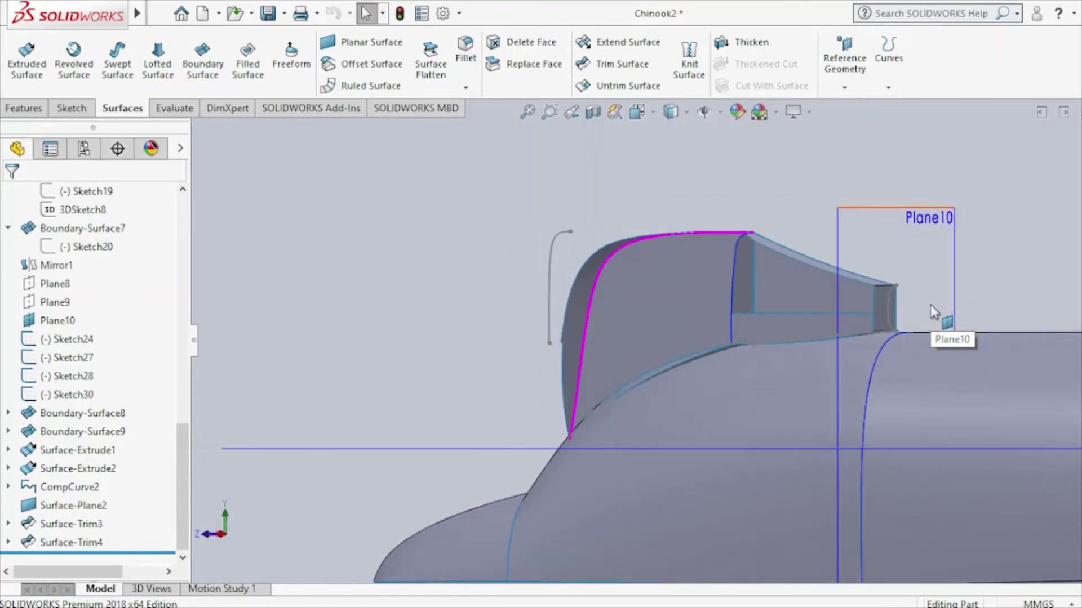
{"action": "key", "text": "Right"}
{"action": "key", "text": "Right"}
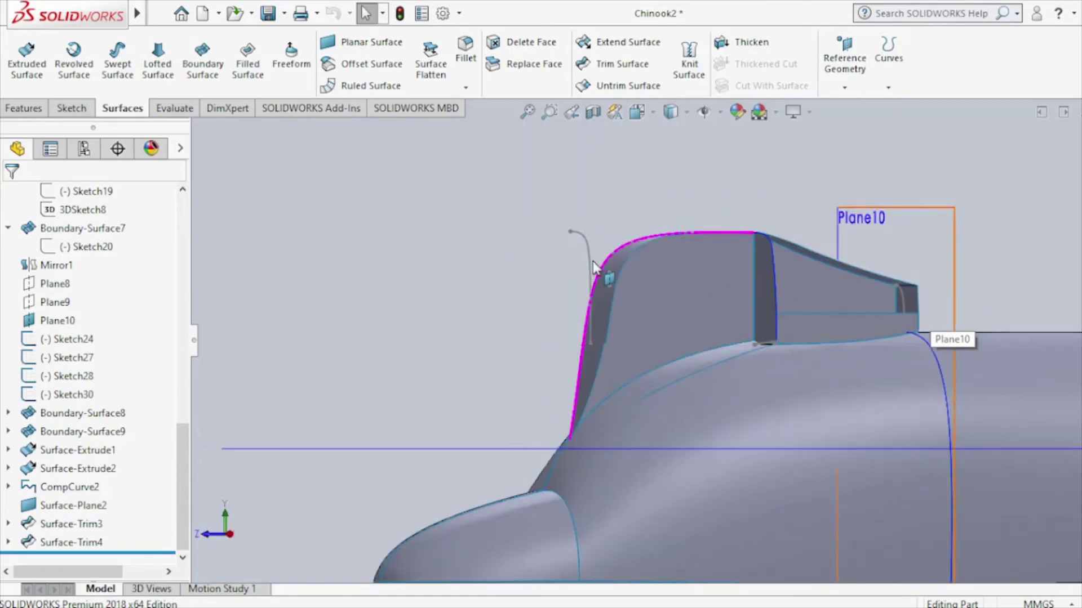
{"action": "key", "text": "Right"}
{"action": "left_click", "coordinate": [604, 248]}
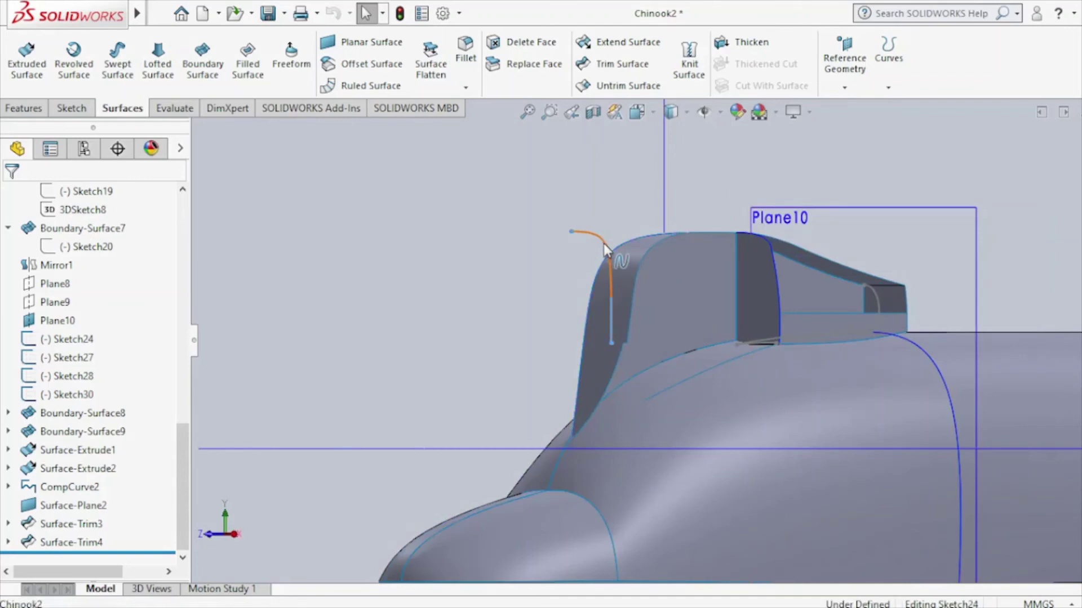
{"action": "left_click", "coordinate": [604, 248]}
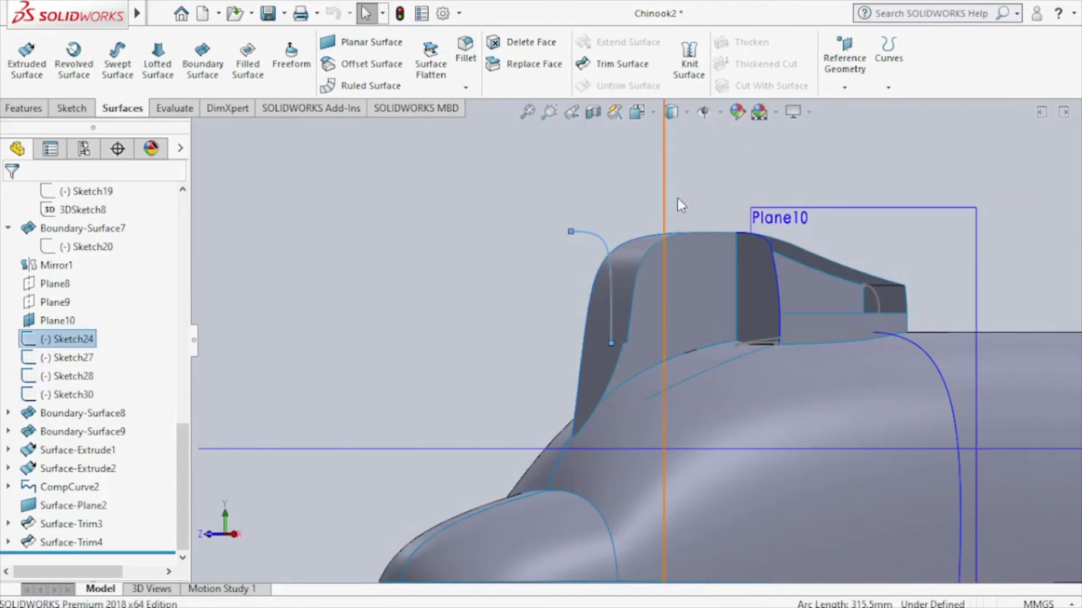
{"action": "key", "text": "Escape"}
{"action": "key", "text": "Right"}
{"action": "key", "text": "Right"}
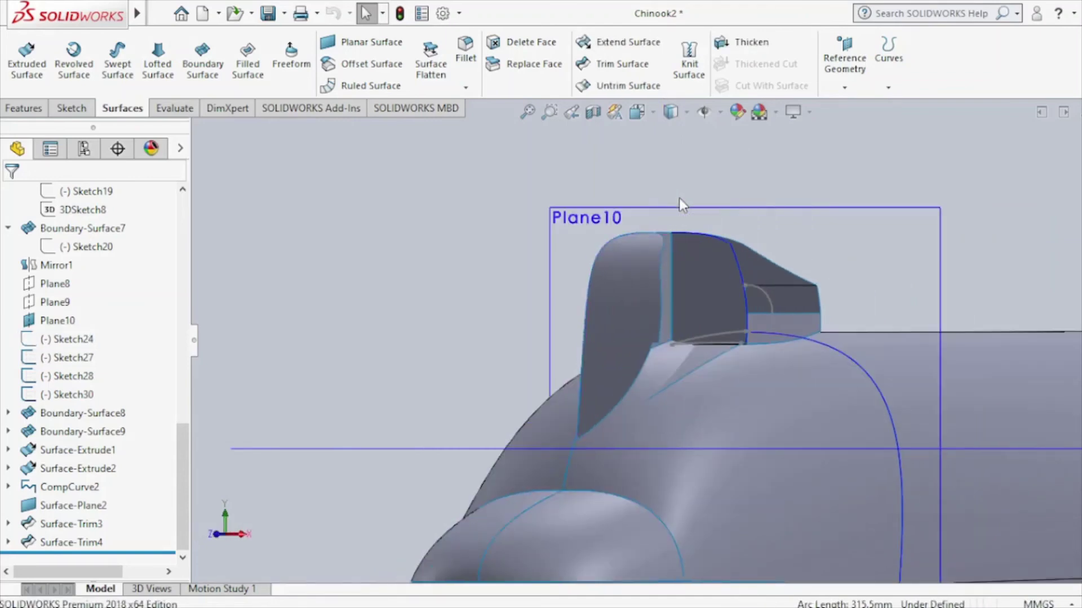
{"action": "key", "text": "Right"}
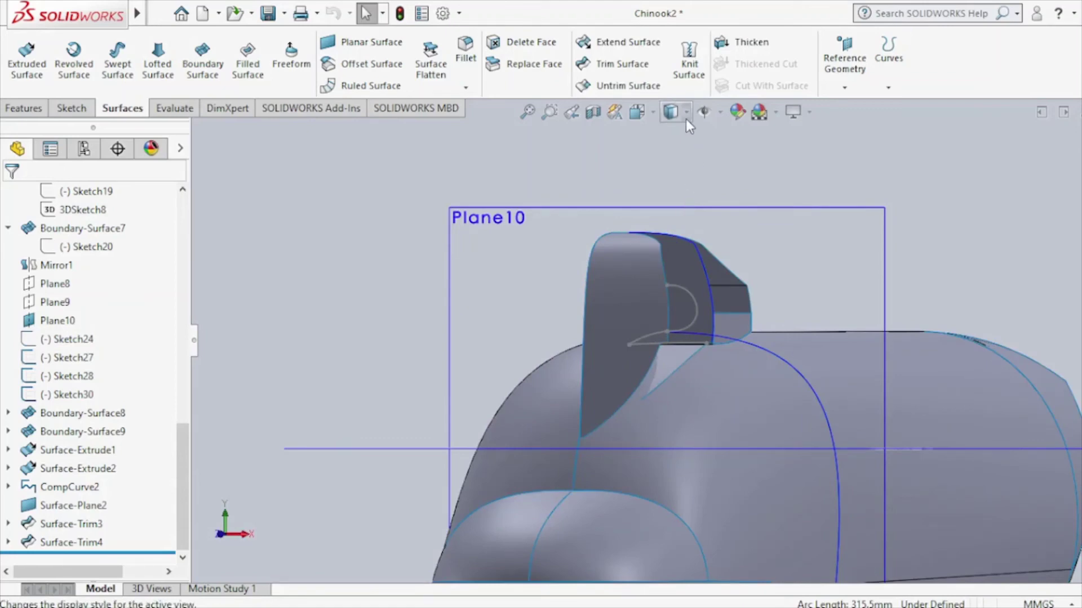
{"action": "left_click", "coordinate": [676, 186]}
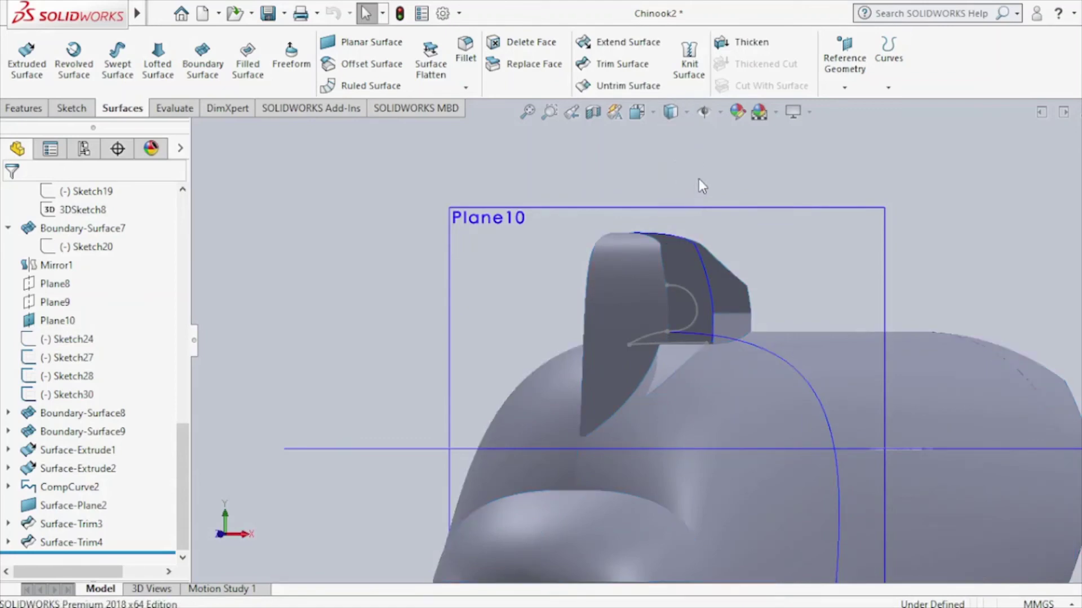
{"action": "key", "text": "ctrl+7"}
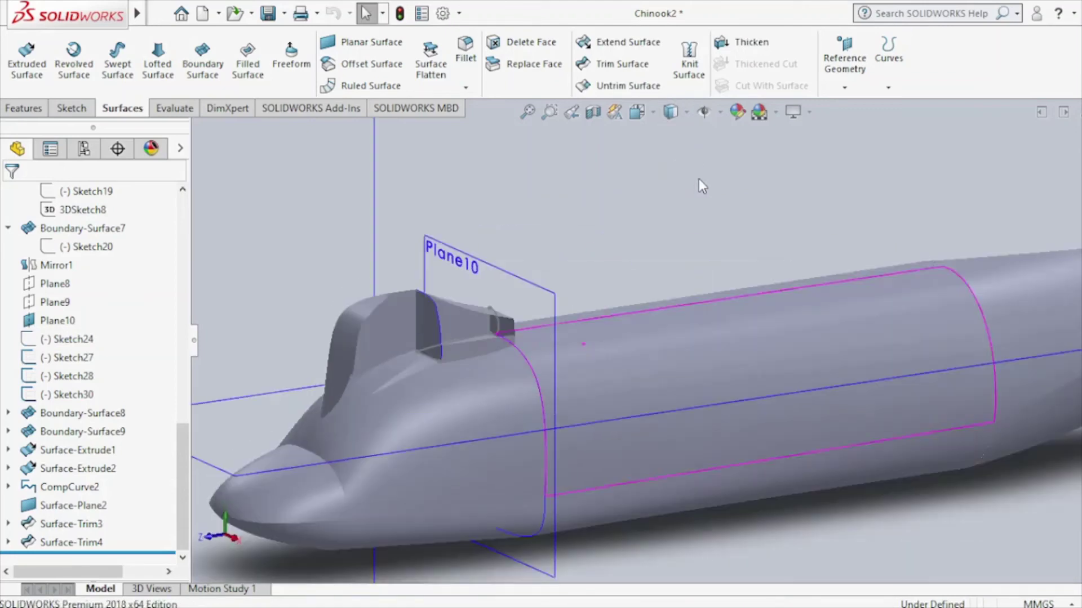
{"action": "key", "text": "Escape"}
{"action": "left_click", "coordinate": [682, 117]}
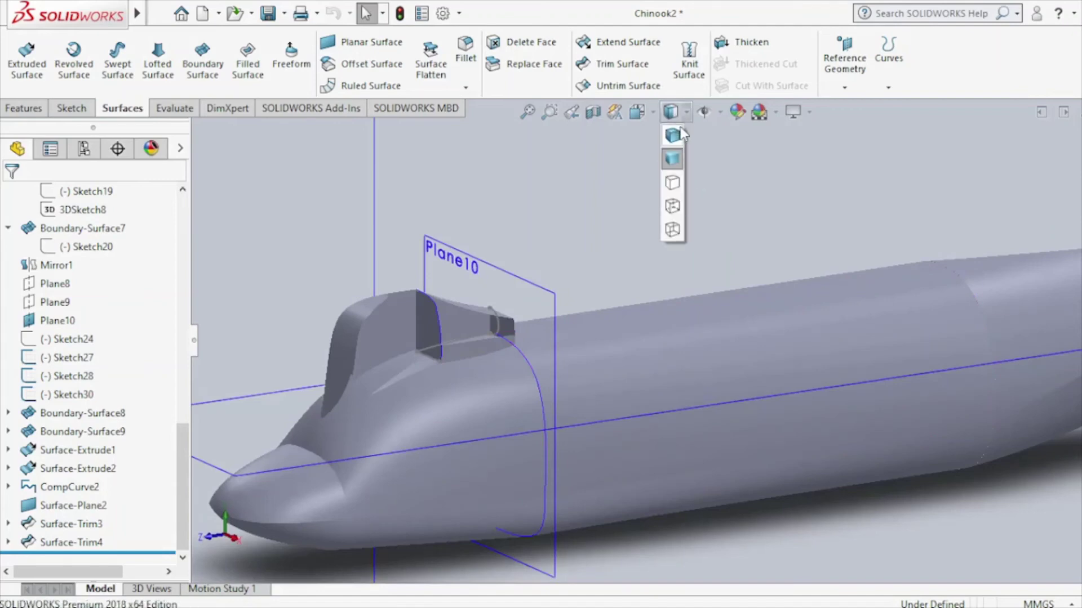
{"action": "left_click", "coordinate": [675, 137]}
{"action": "middle_click_drag", "start_coordinate": [643, 194], "coordinate": [625, 216]}
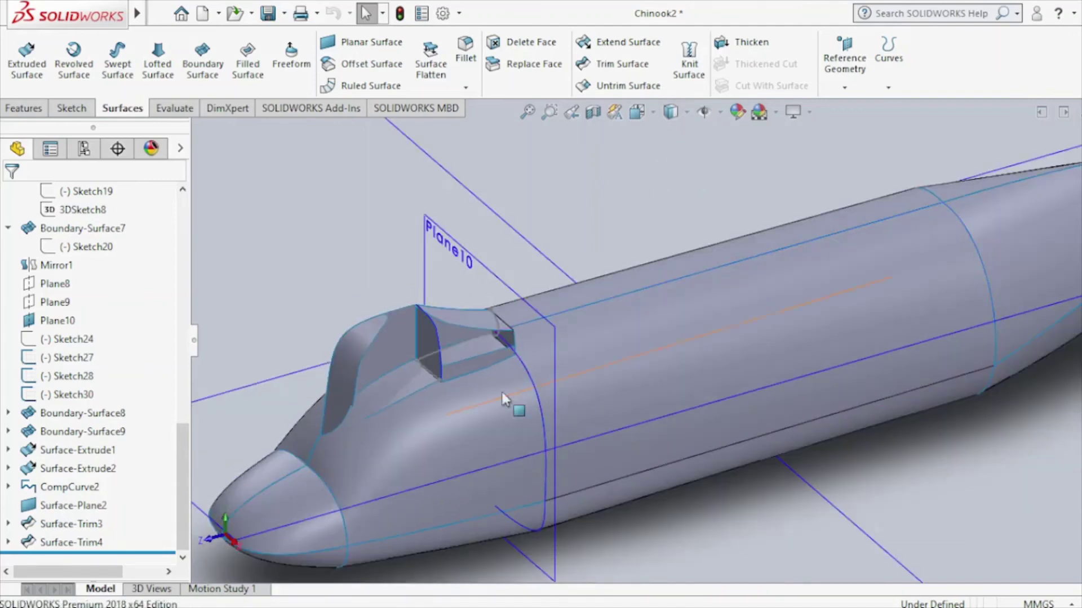
{"action": "scroll", "coordinate": [369, 416], "scroll_direction": "down", "scroll_amount": 2}
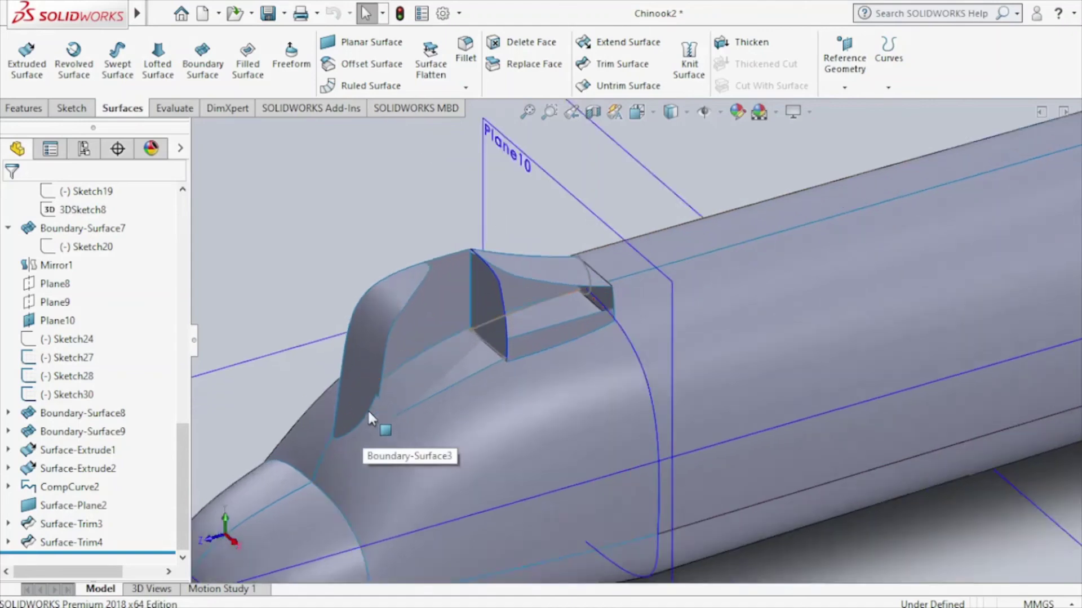
{"action": "scroll", "coordinate": [369, 416], "scroll_direction": "down", "scroll_amount": 2}
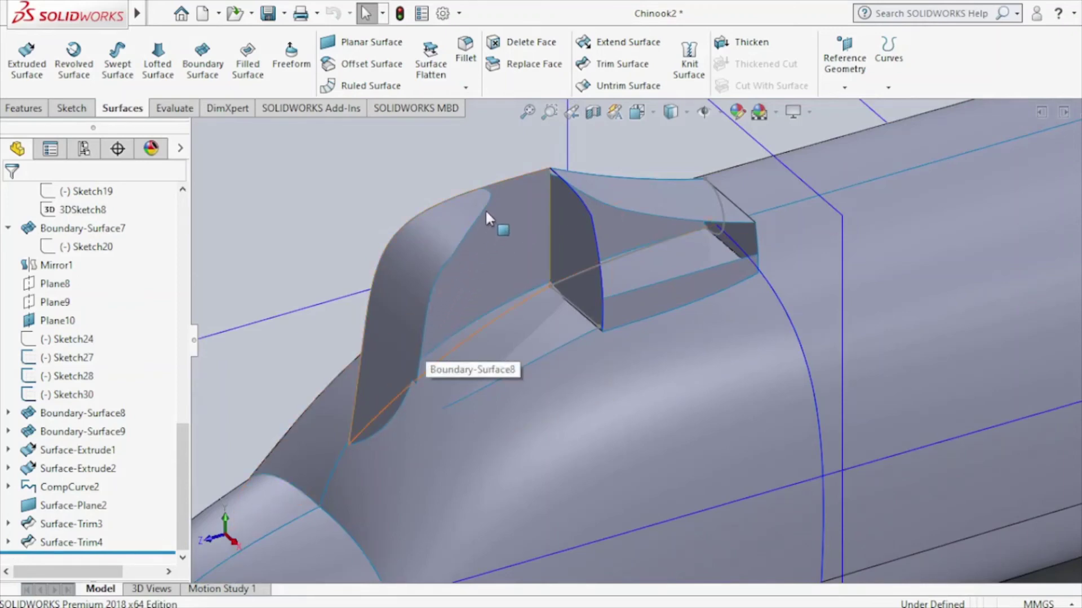
{"action": "mouse_move", "coordinate": [595, 175]}
{"action": "middle_mouse_down"}
{"action": "mouse_move", "coordinate": [573, 156]}
{"action": "mouse_move", "coordinate": [474, 208]}
{"action": "mouse_move", "coordinate": [617, 121]}
{"action": "mouse_move", "coordinate": [657, 145]}
{"action": "middle_mouse_up"}
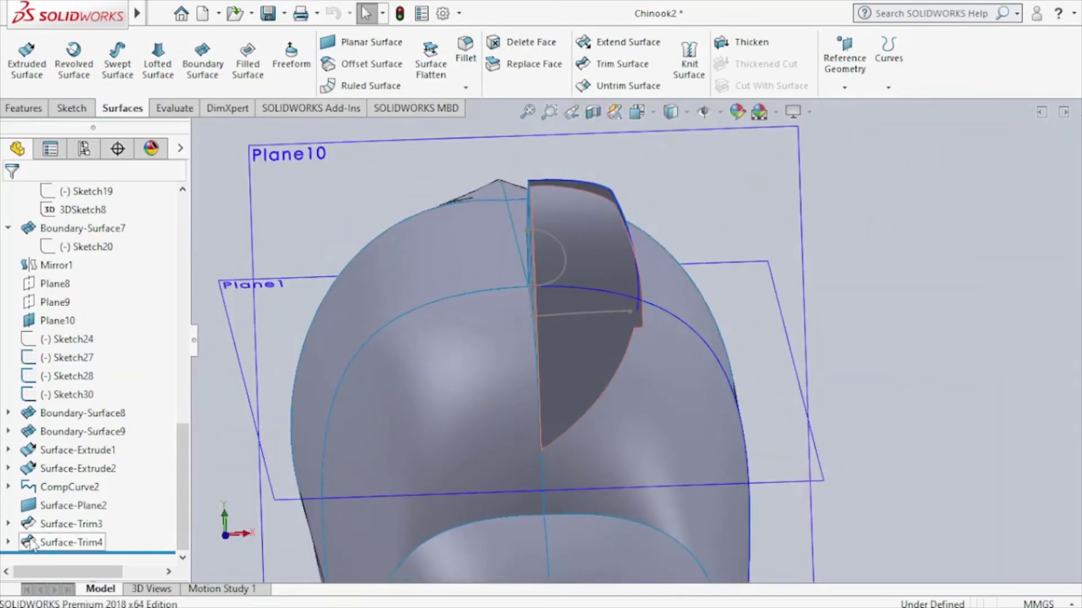
Edit Surface-Trim4's Sketch23 in Front view so its spline ends on the canopy edge, then rebuild.
{"action": "left_click", "coordinate": [8, 543]}
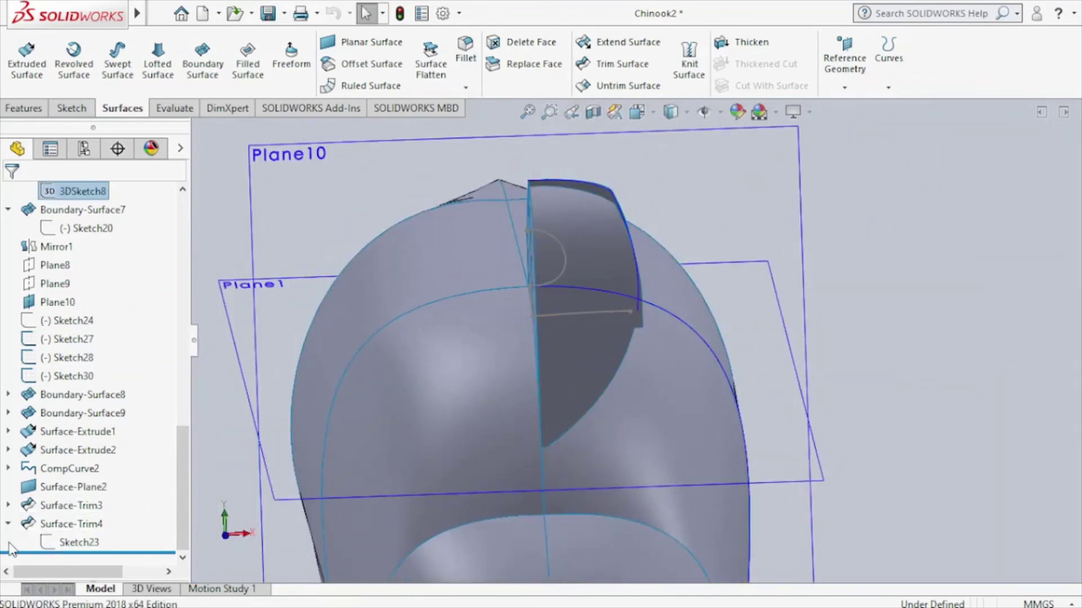
{"action": "left_click", "coordinate": [59, 545]}
{"action": "left_click", "coordinate": [73, 493]}
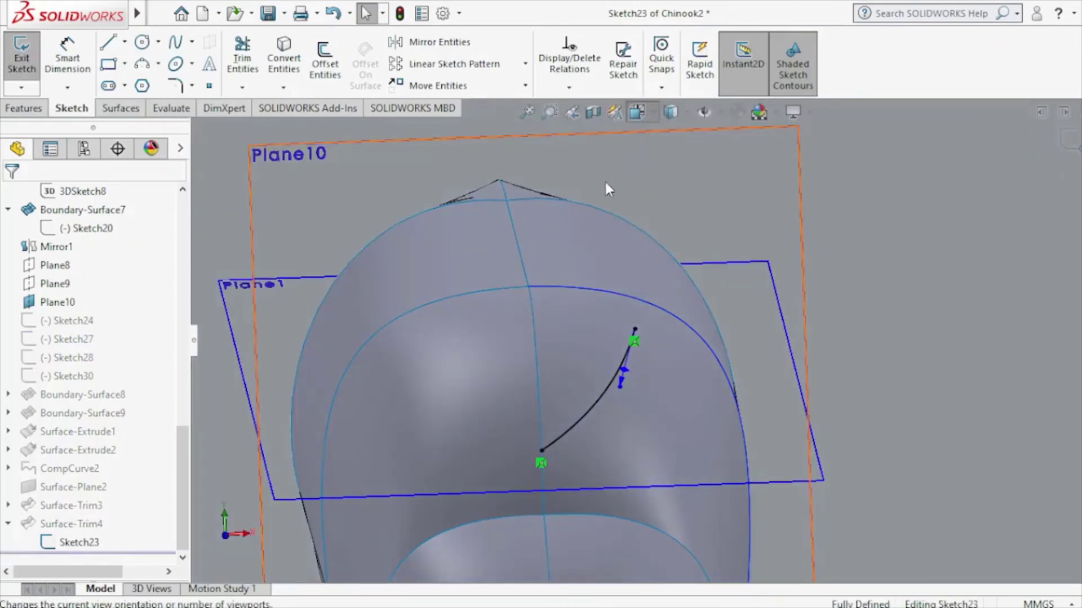
{"action": "key", "text": "space"}
{"action": "left_click", "coordinate": [570, 372]}
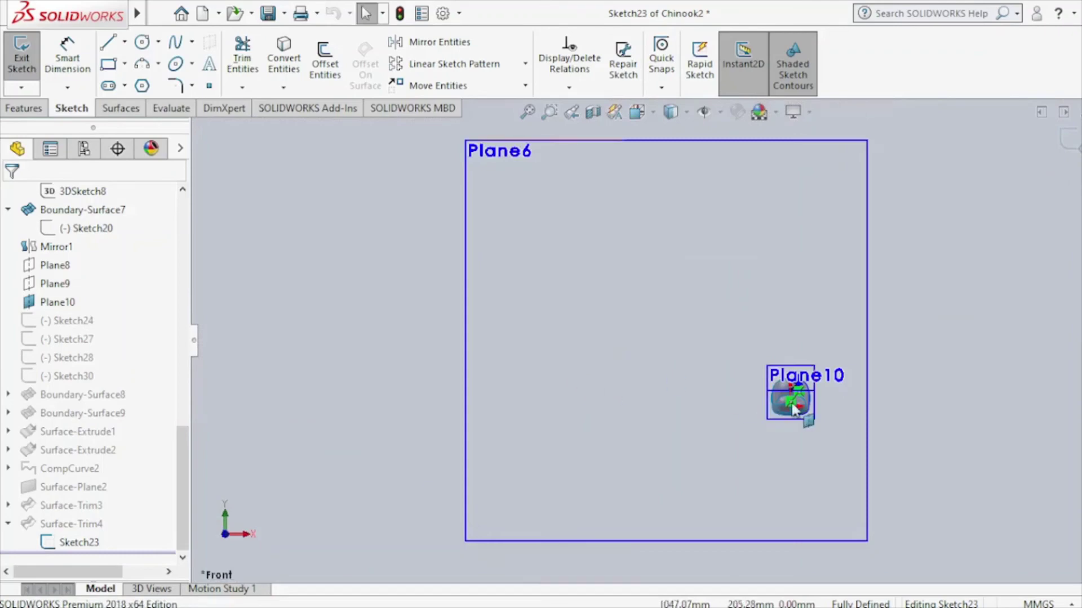
{"action": "scroll", "coordinate": [828, 394], "scroll_direction": "down", "scroll_amount": 2}
{"action": "scroll", "coordinate": [811, 391], "scroll_direction": "down", "scroll_amount": 3}
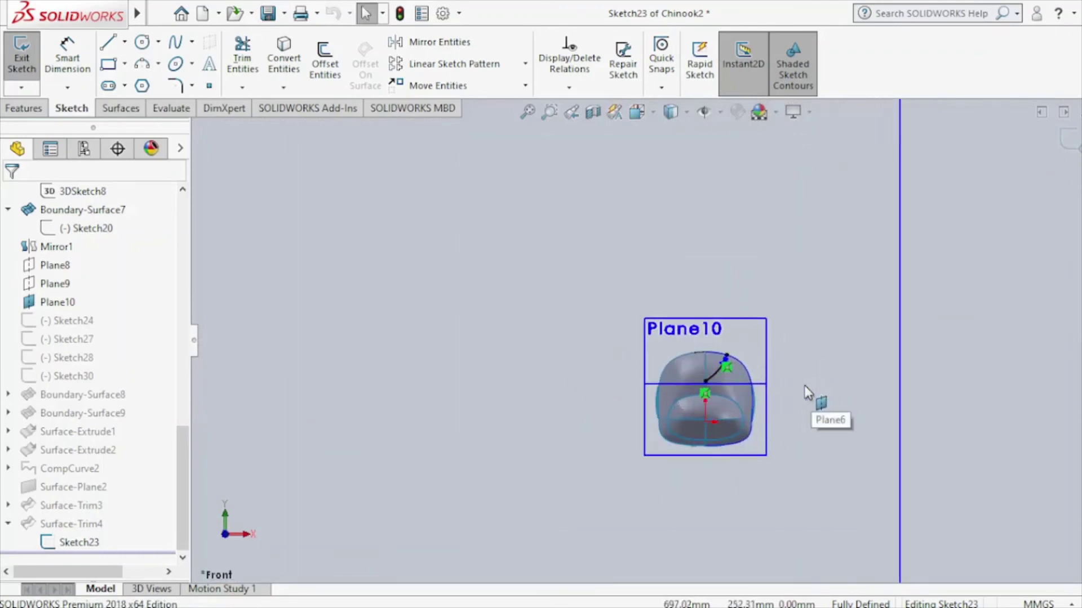
{"action": "scroll", "coordinate": [783, 381], "scroll_direction": "down", "scroll_amount": 2}
{"action": "scroll", "coordinate": [763, 379], "scroll_direction": "down", "scroll_amount": 3}
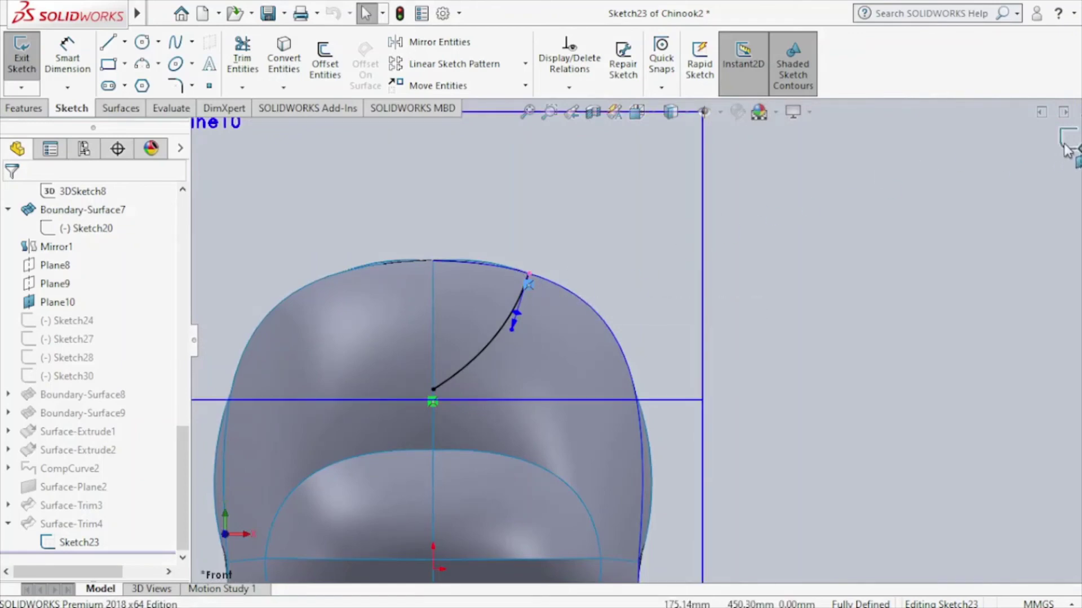
{"action": "key", "text": "ctrl+b"}
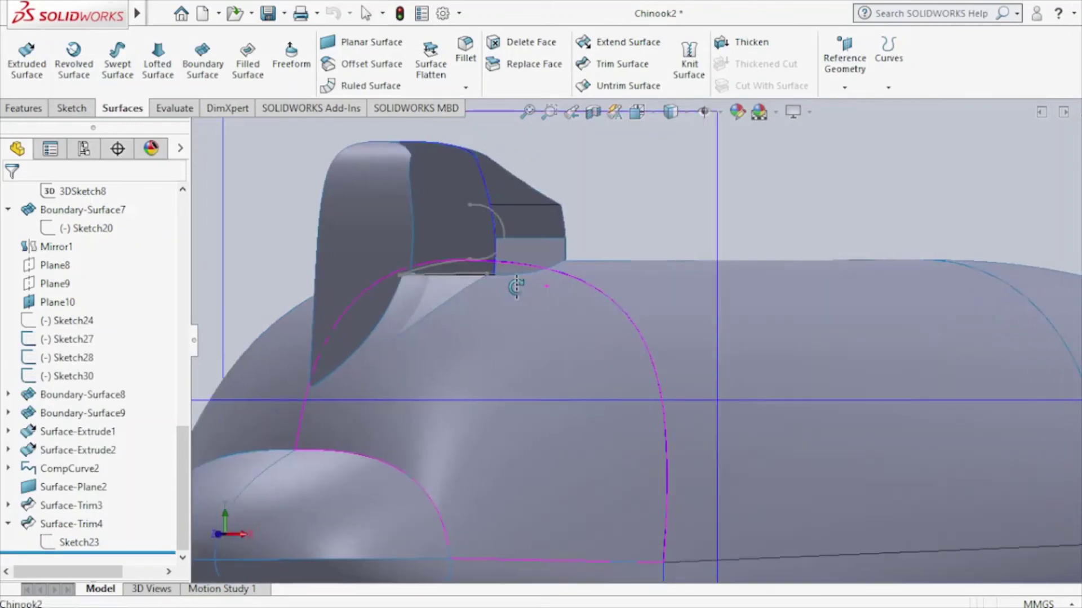
{"action": "mouse_move", "coordinate": [526, 286]}
{"action": "middle_mouse_down"}
{"action": "mouse_move", "coordinate": [520, 295]}
{"action": "mouse_move", "coordinate": [526, 242]}
{"action": "mouse_move", "coordinate": [524, 334]}
{"action": "mouse_move", "coordinate": [422, 340]}
{"action": "mouse_move", "coordinate": [372, 379]}
{"action": "mouse_move", "coordinate": [510, 344]}
{"action": "mouse_move", "coordinate": [536, 370]}
{"action": "mouse_move", "coordinate": [522, 381]}
{"action": "middle_mouse_up"}
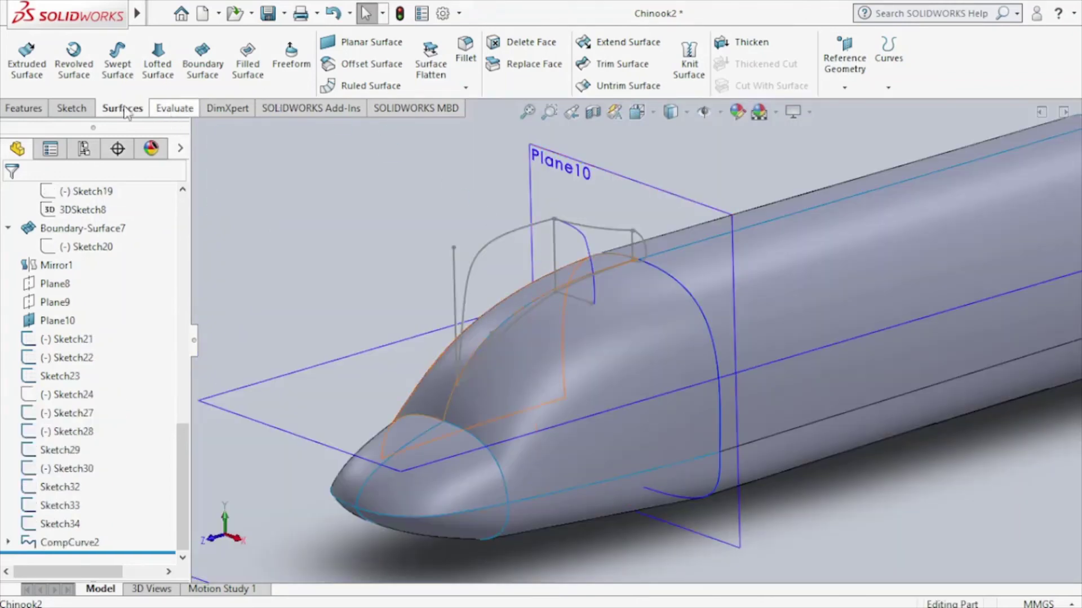
Start a 3D sketch with a two-point spline from the front canopy curve to the rear corner.
{"action": "left_click", "coordinate": [71, 108]}
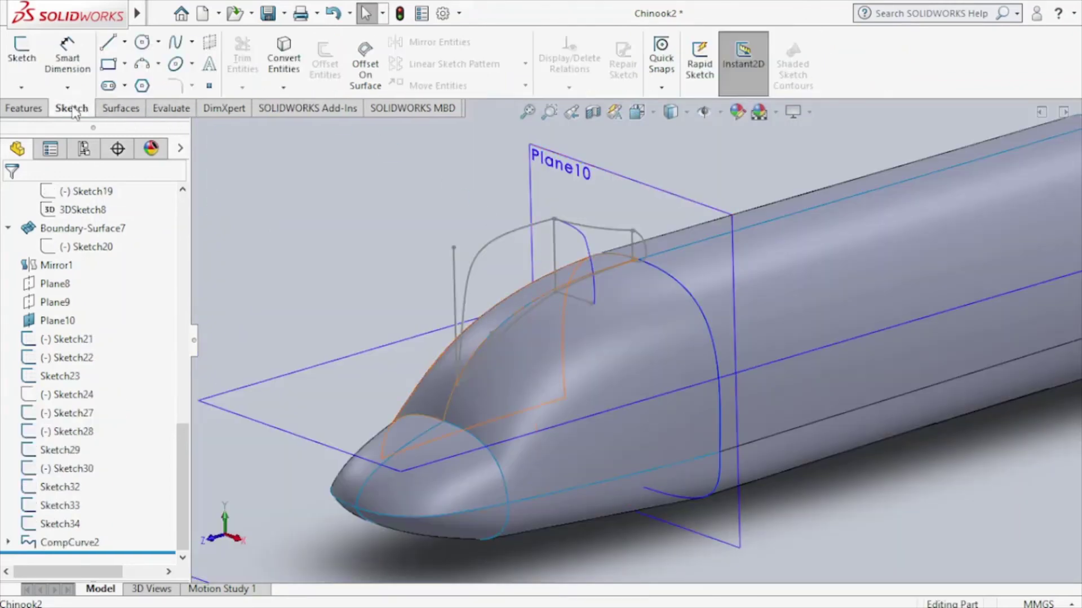
{"action": "left_click", "coordinate": [22, 91]}
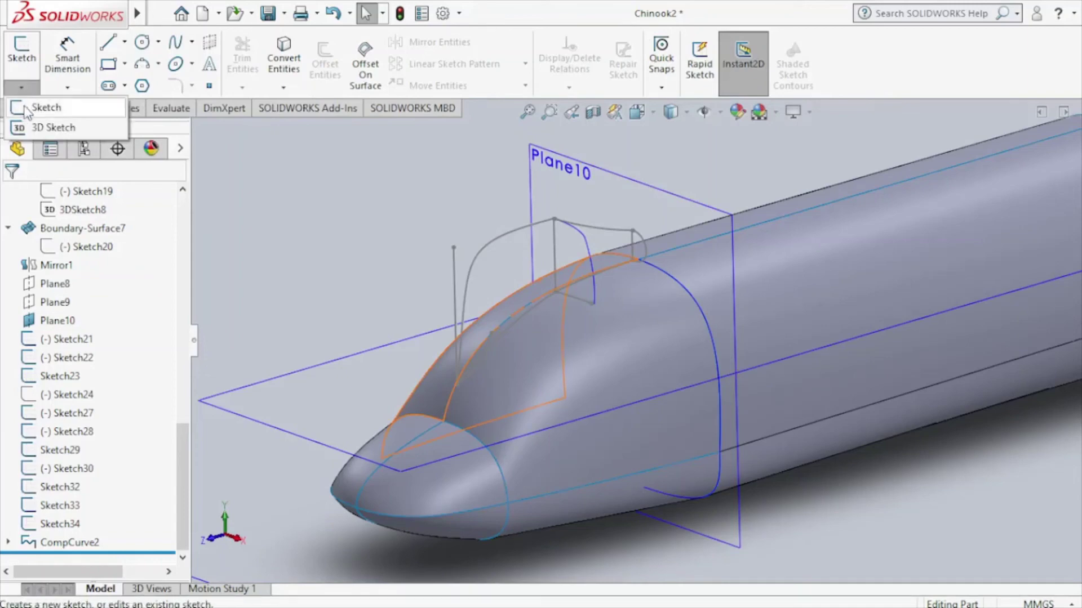
{"action": "left_click", "coordinate": [35, 127]}
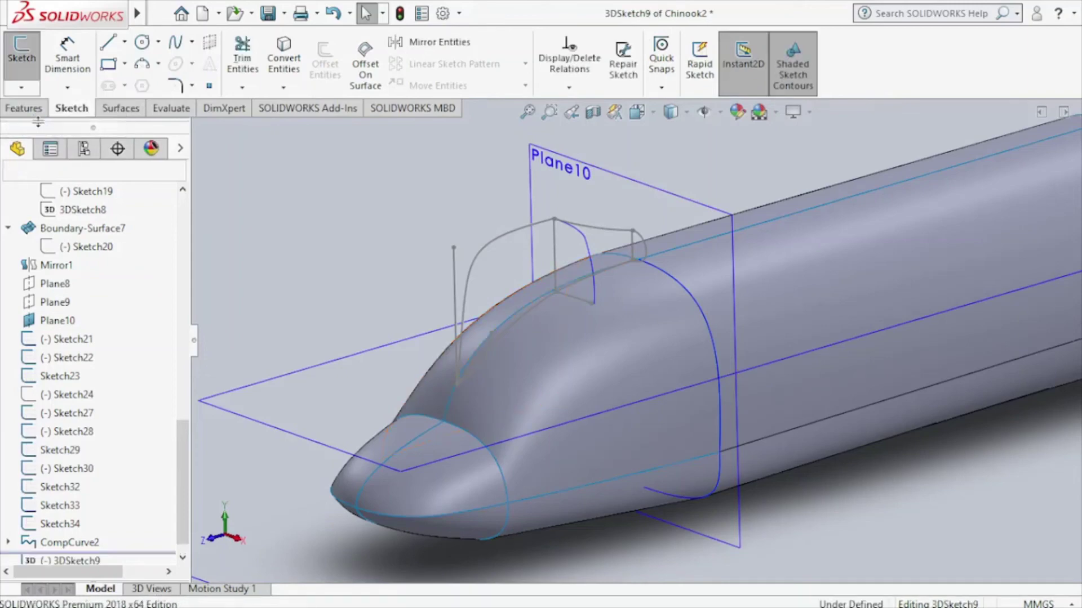
{"action": "left_click", "coordinate": [174, 49]}
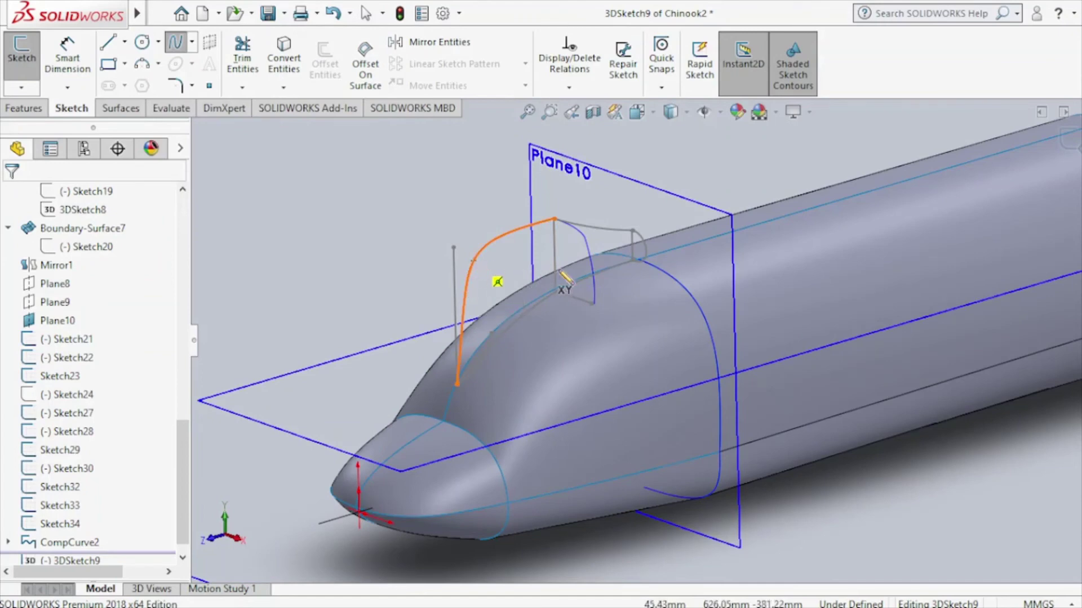
{"action": "left_click", "coordinate": [474, 261]}
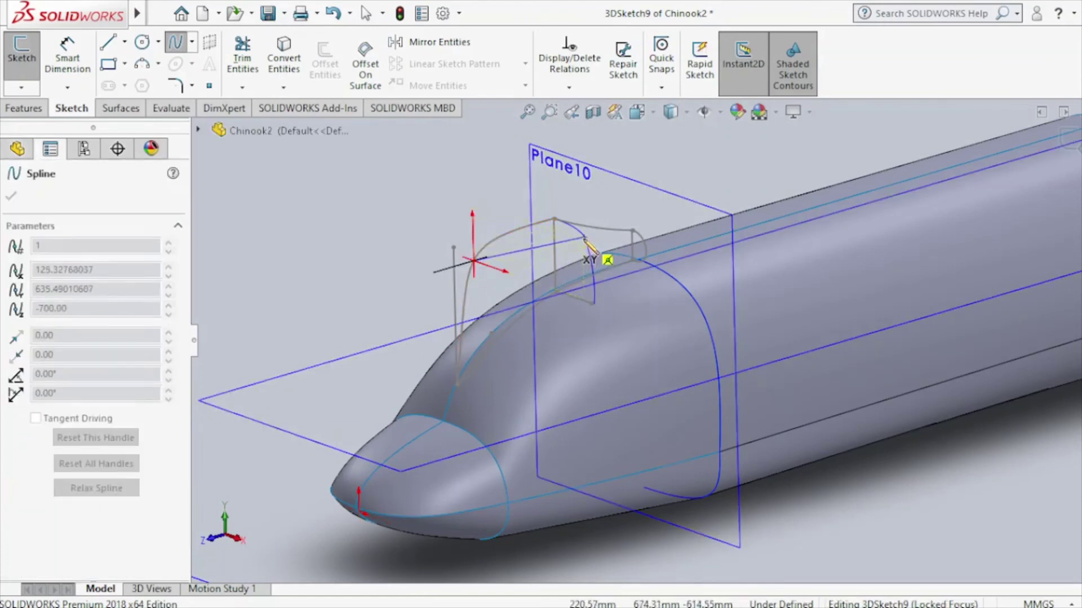
{"action": "left_click", "coordinate": [584, 237]}
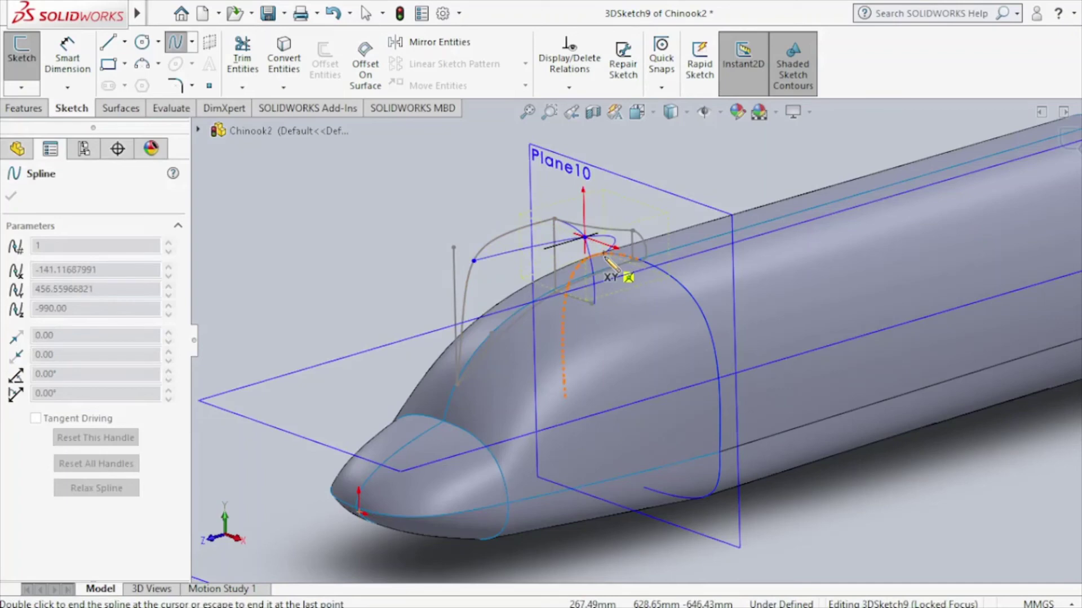
{"action": "key", "text": "Escape"}
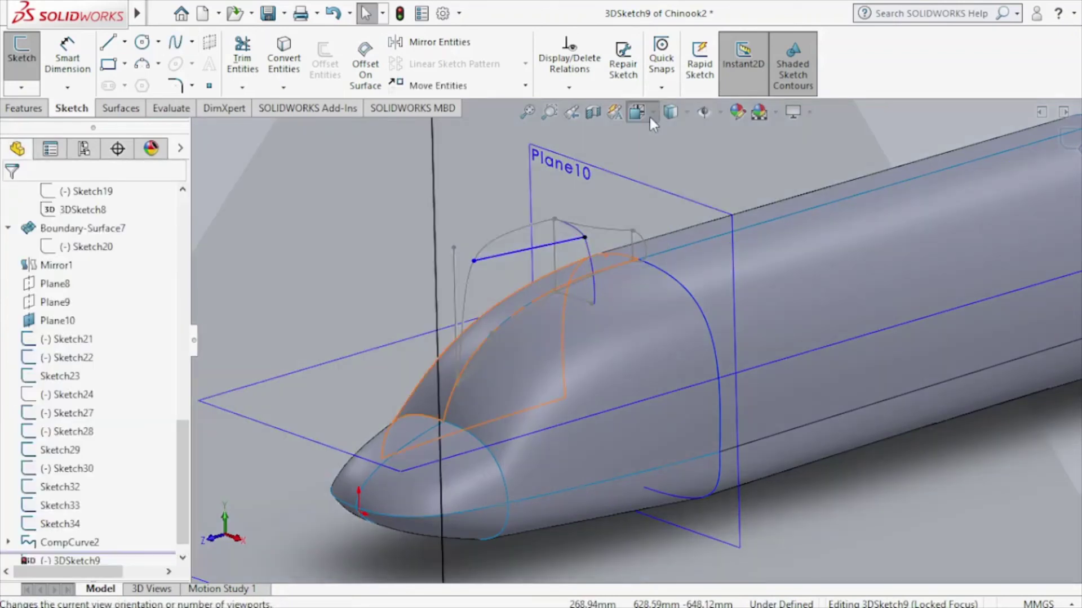
In Top view, drag the spline's handle to curve it, then exit the 3D sketch.
{"action": "left_click", "coordinate": [649, 116]}
{"action": "left_click", "coordinate": [539, 292]}
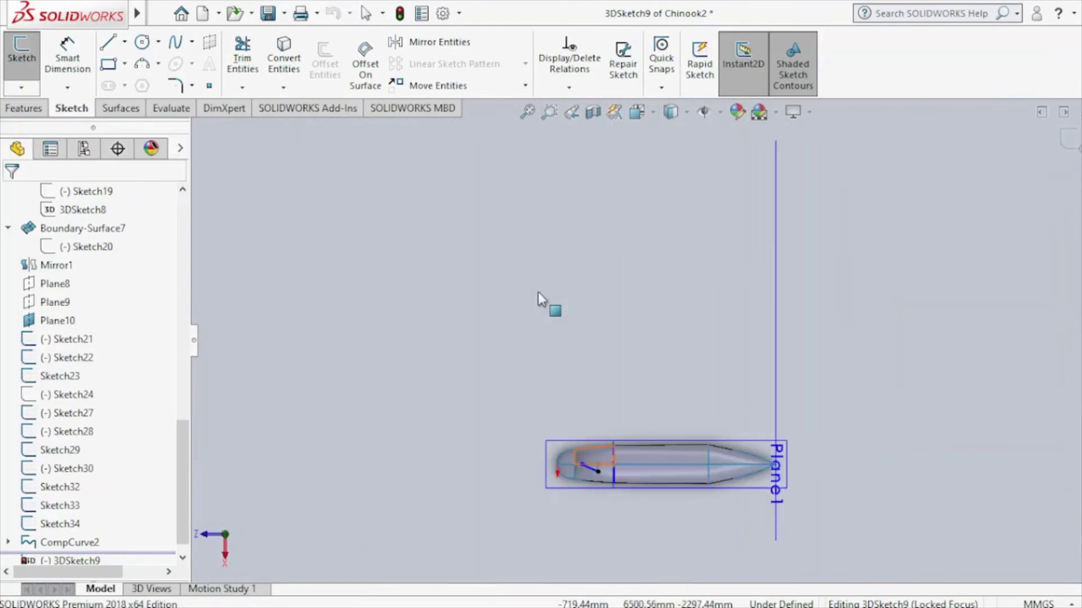
{"action": "scroll", "coordinate": [598, 481], "scroll_direction": "down", "scroll_amount": 1}
{"action": "scroll", "coordinate": [597, 452], "scroll_direction": "down", "scroll_amount": 2}
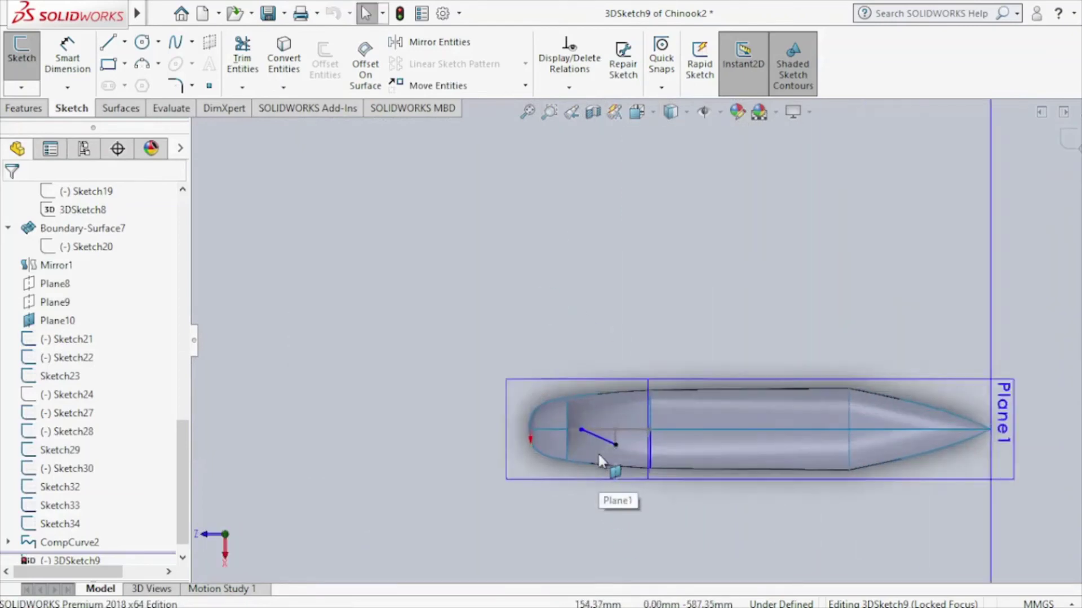
{"action": "scroll", "coordinate": [625, 402], "scroll_direction": "down", "scroll_amount": 2}
{"action": "scroll", "coordinate": [626, 402], "scroll_direction": "down", "scroll_amount": 3}
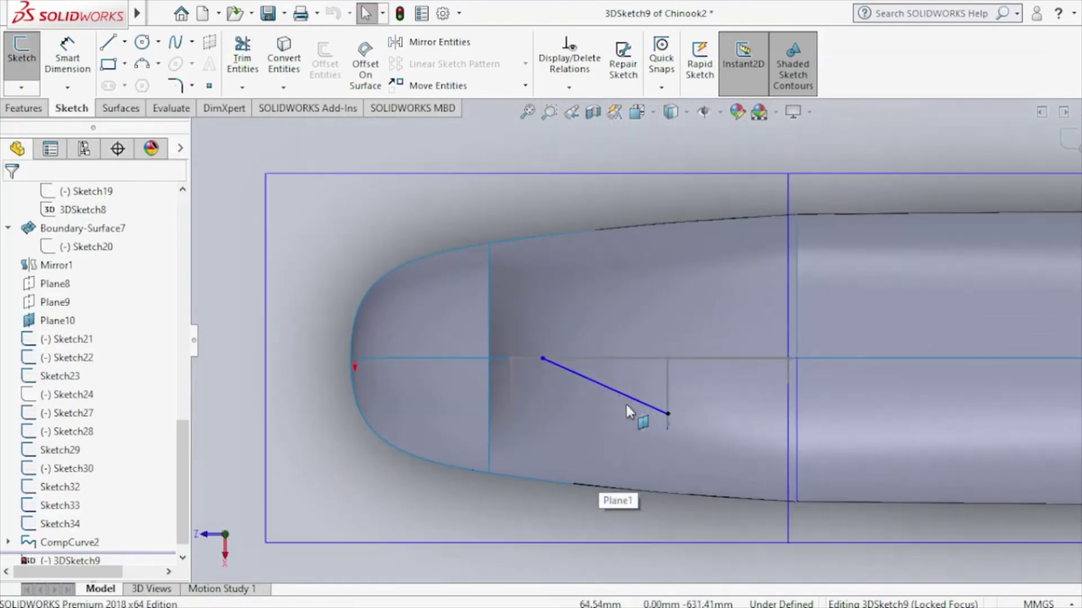
{"action": "left_click", "coordinate": [589, 381]}
{"action": "mouse_move", "coordinate": [590, 382]}
{"action": "left_mouse_down"}
{"action": "mouse_move", "coordinate": [548, 403]}
{"action": "mouse_move", "coordinate": [586, 410]}
{"action": "mouse_move", "coordinate": [576, 405]}
{"action": "left_mouse_up"}
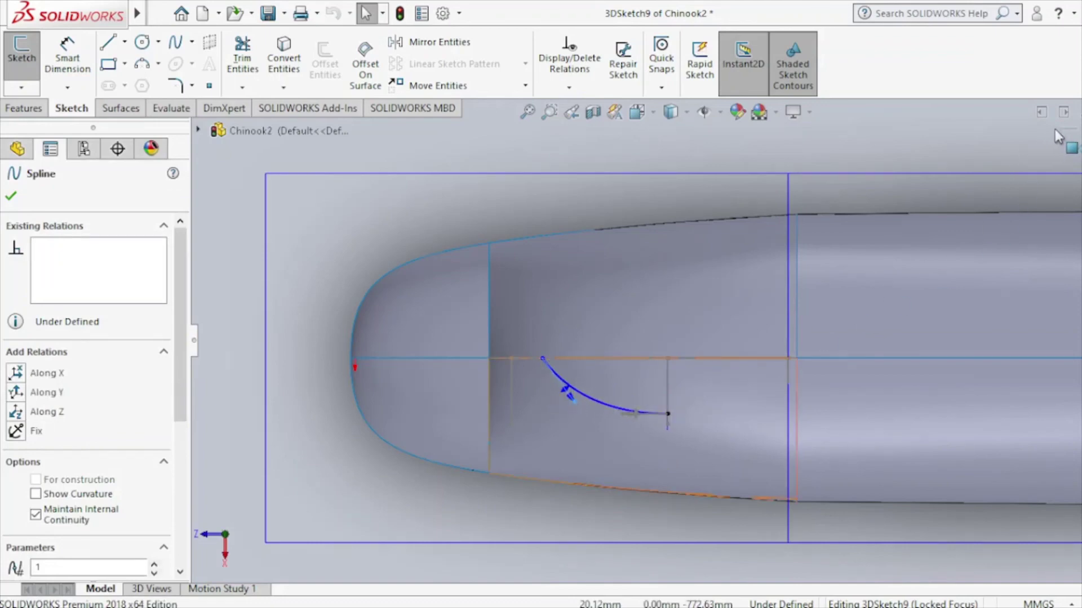
{"action": "left_click", "coordinate": [1065, 144]}
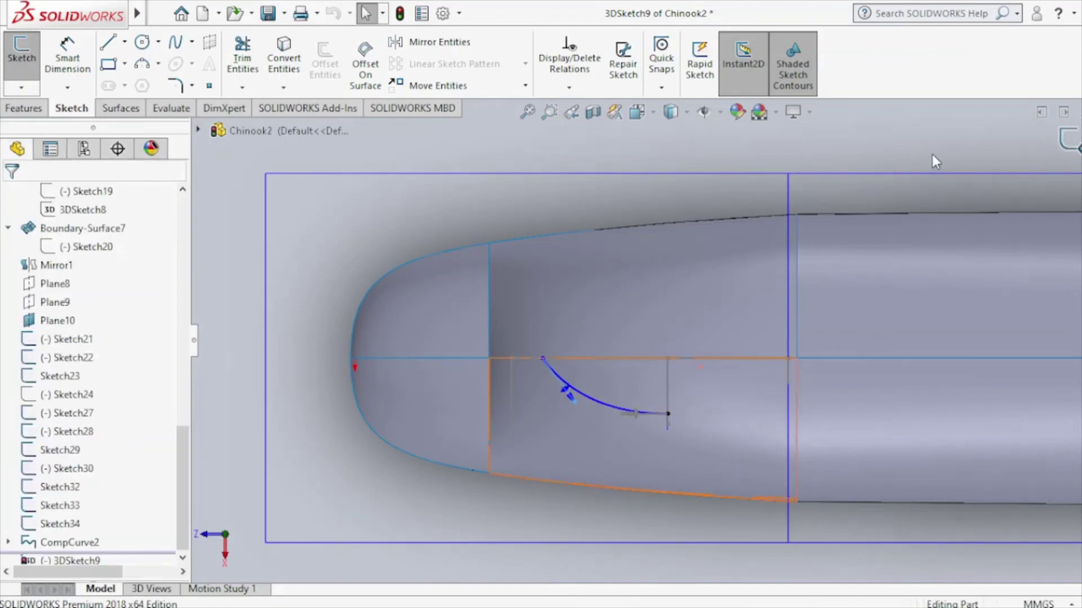
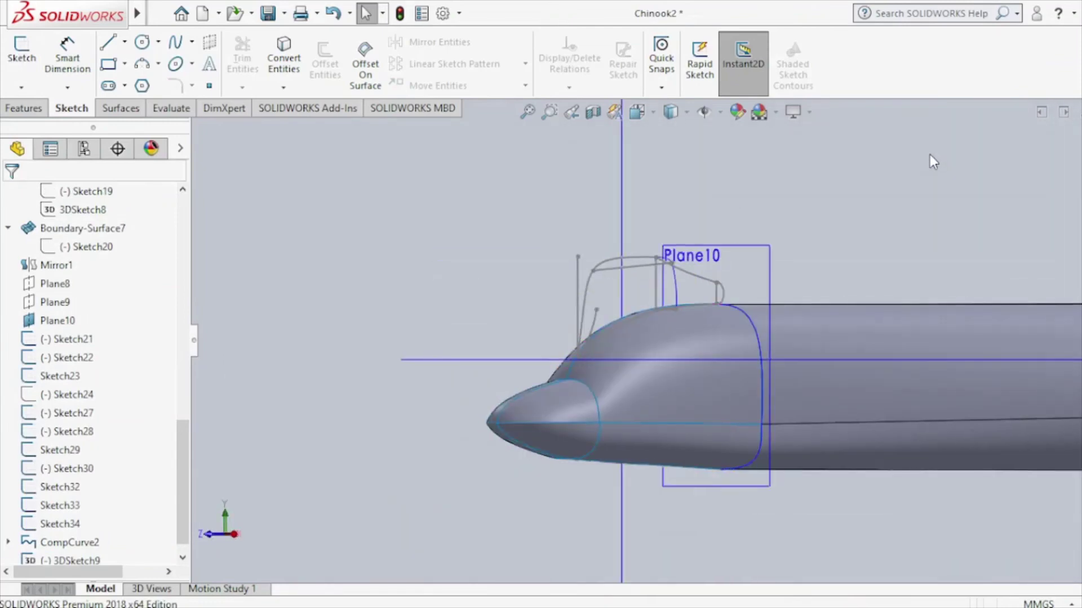
Start a new 3D sketch with a short two-point spline at the rear of the cockpit canopy.
{"action": "left_click", "coordinate": [21, 87]}
{"action": "left_click", "coordinate": [51, 127]}
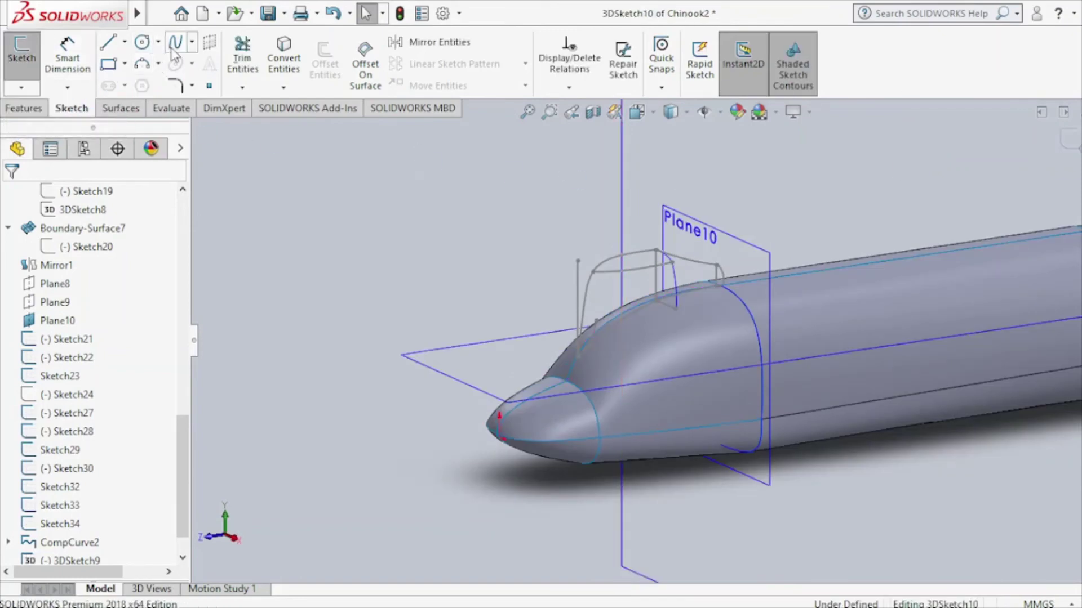
{"action": "left_click", "coordinate": [176, 43]}
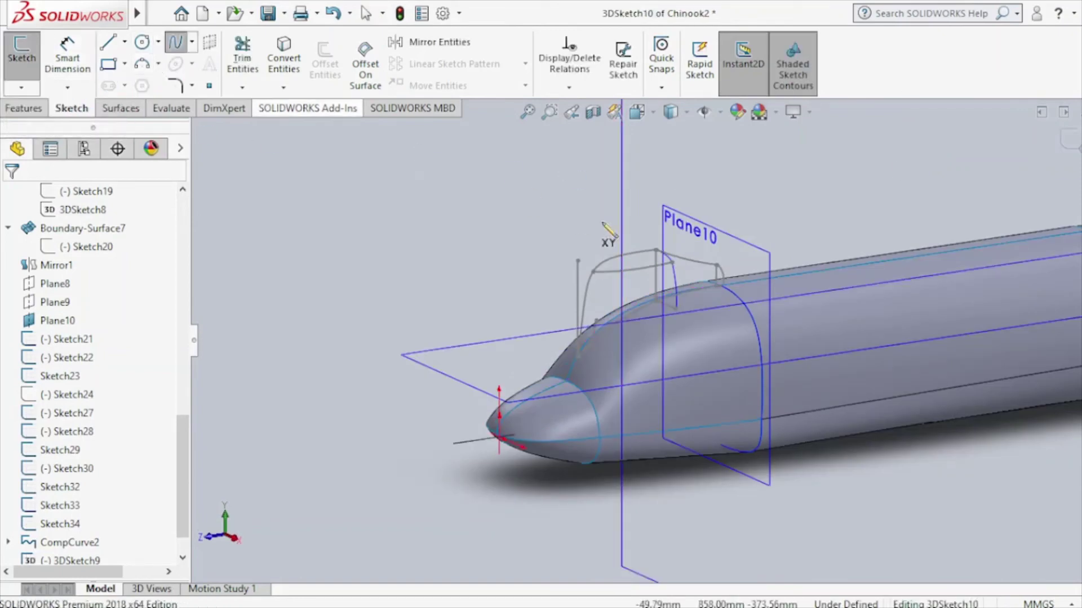
{"action": "left_click", "coordinate": [714, 271]}
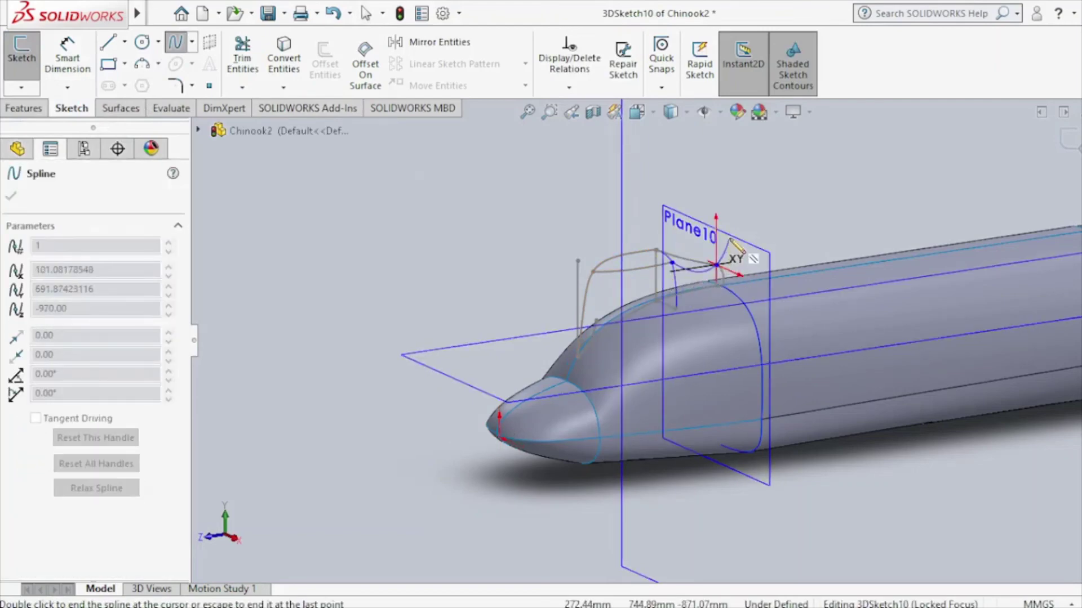
{"action": "key", "text": "Escape"}
In Top view, drag the spline into a bowed curve and exit the 3D sketch.
{"action": "left_click", "coordinate": [648, 118]}
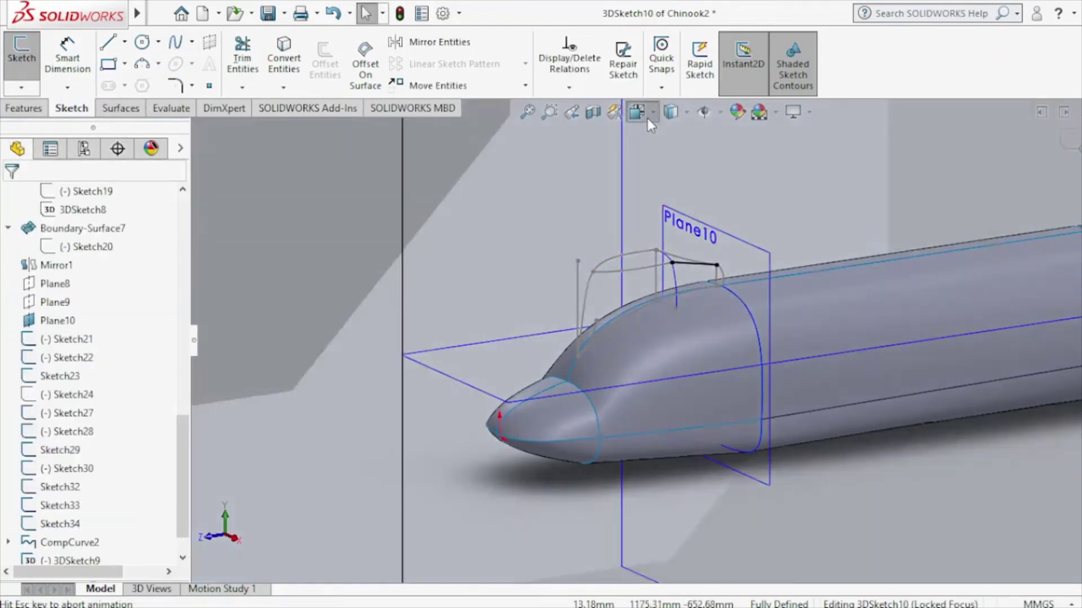
{"action": "left_click", "coordinate": [552, 293]}
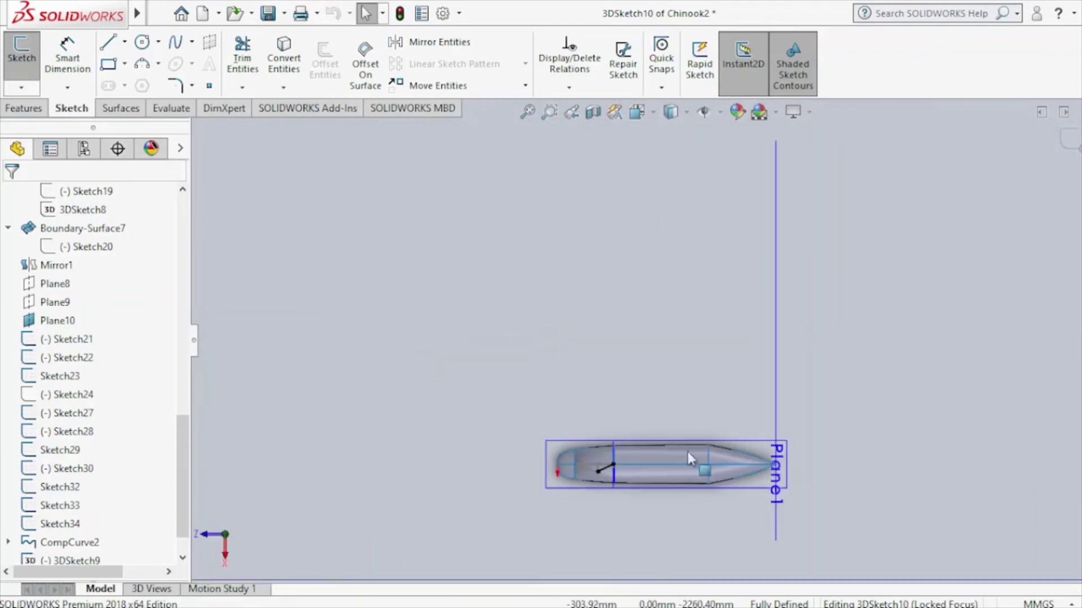
{"action": "scroll", "coordinate": [637, 471], "scroll_direction": "down", "scroll_amount": 2}
{"action": "scroll", "coordinate": [620, 445], "scroll_direction": "down", "scroll_amount": 3}
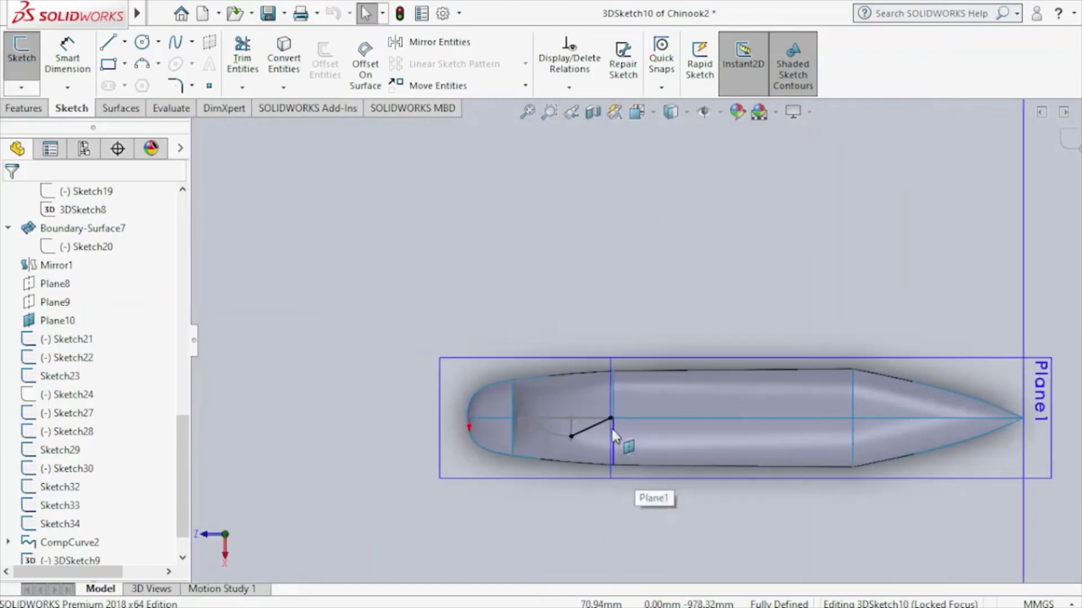
{"action": "scroll", "coordinate": [614, 436], "scroll_direction": "down", "scroll_amount": 3}
{"action": "left_click", "coordinate": [572, 407]}
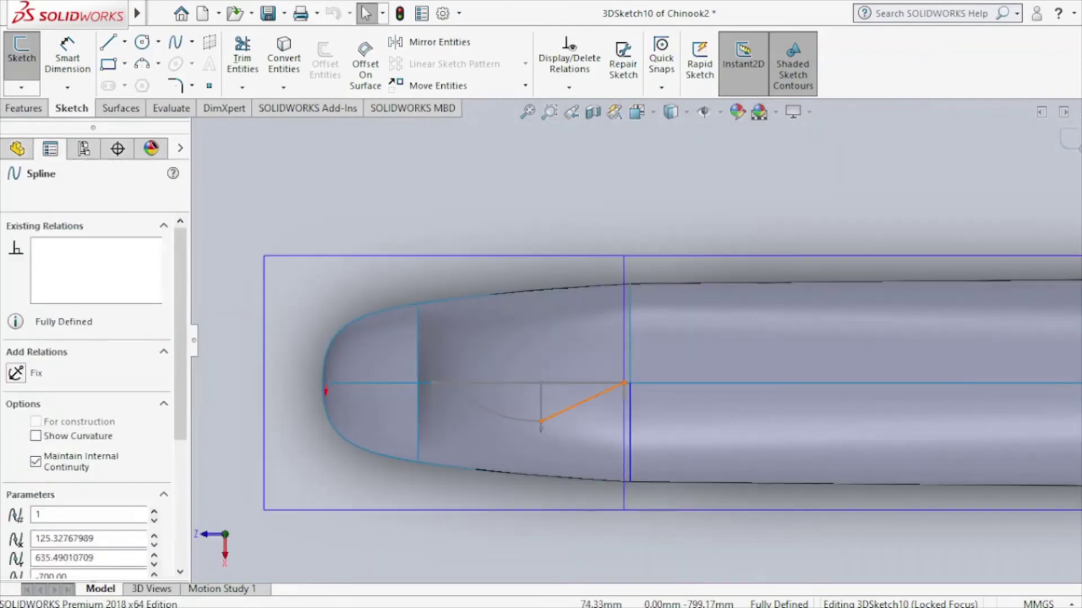
{"action": "mouse_move", "coordinate": [576, 407]}
{"action": "left_mouse_down"}
{"action": "mouse_move", "coordinate": [591, 418]}
{"action": "mouse_move", "coordinate": [573, 421]}
{"action": "mouse_move", "coordinate": [582, 420]}
{"action": "mouse_move", "coordinate": [589, 406]}
{"action": "left_mouse_up"}
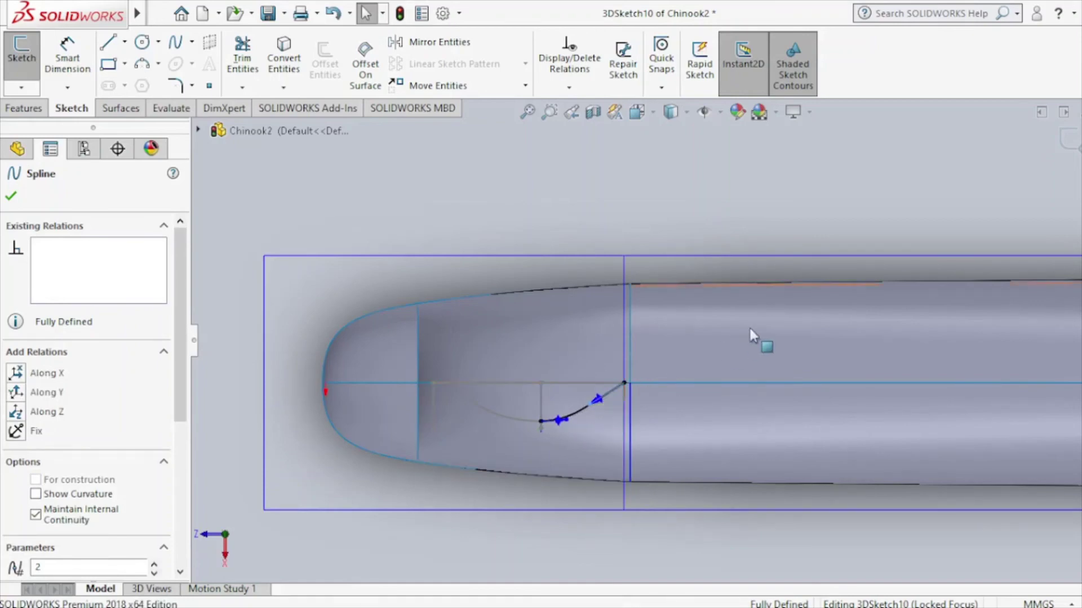
{"action": "left_click", "coordinate": [1066, 141]}
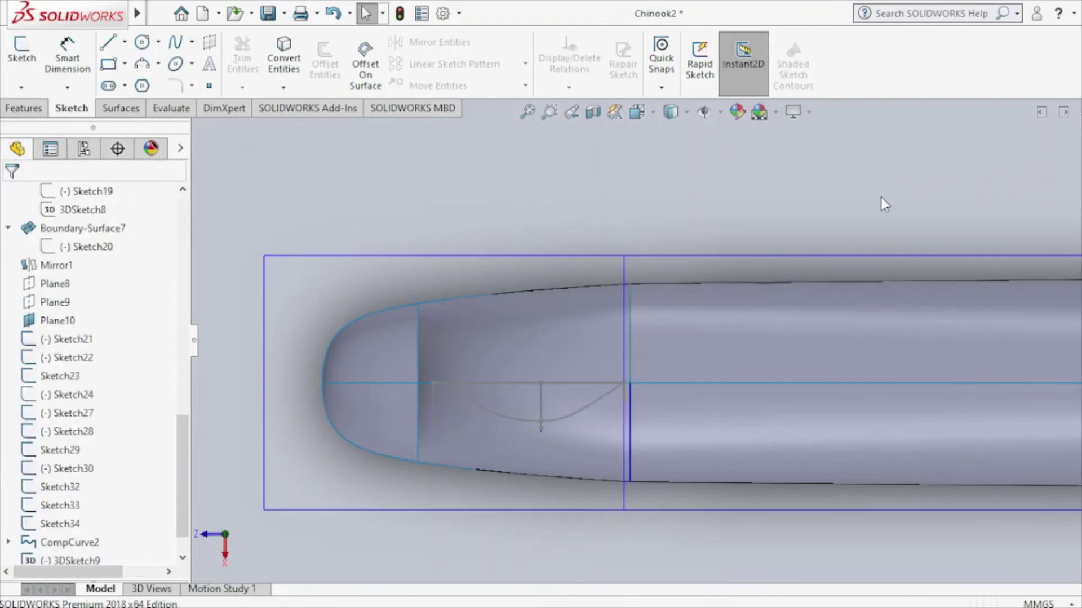
{"action": "key", "text": "z"}
{"action": "key", "text": "ctrl+4"}
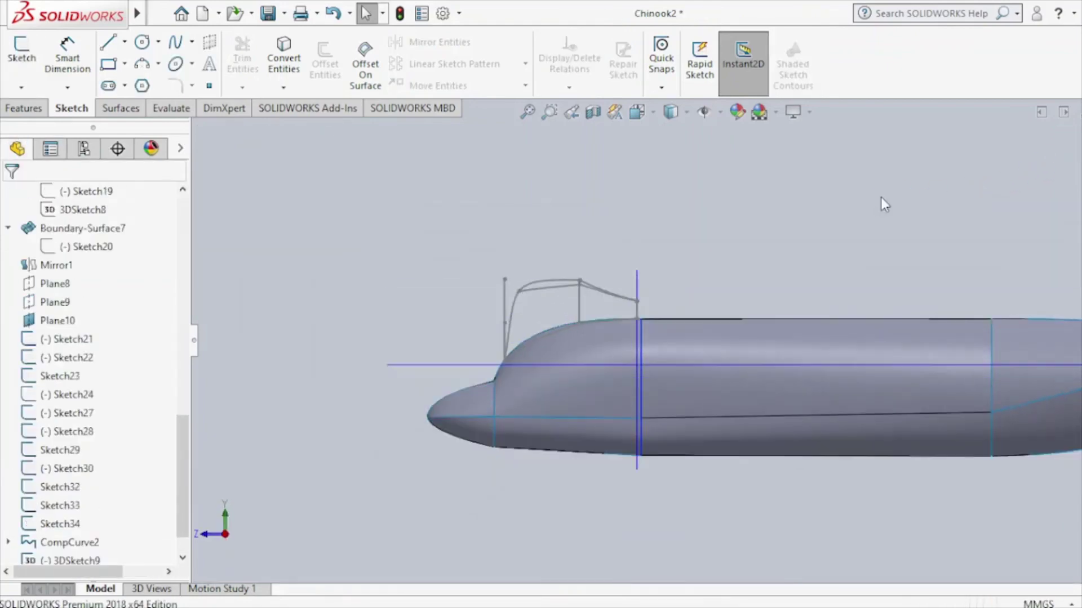
{"action": "key", "text": "ctrl+7"}
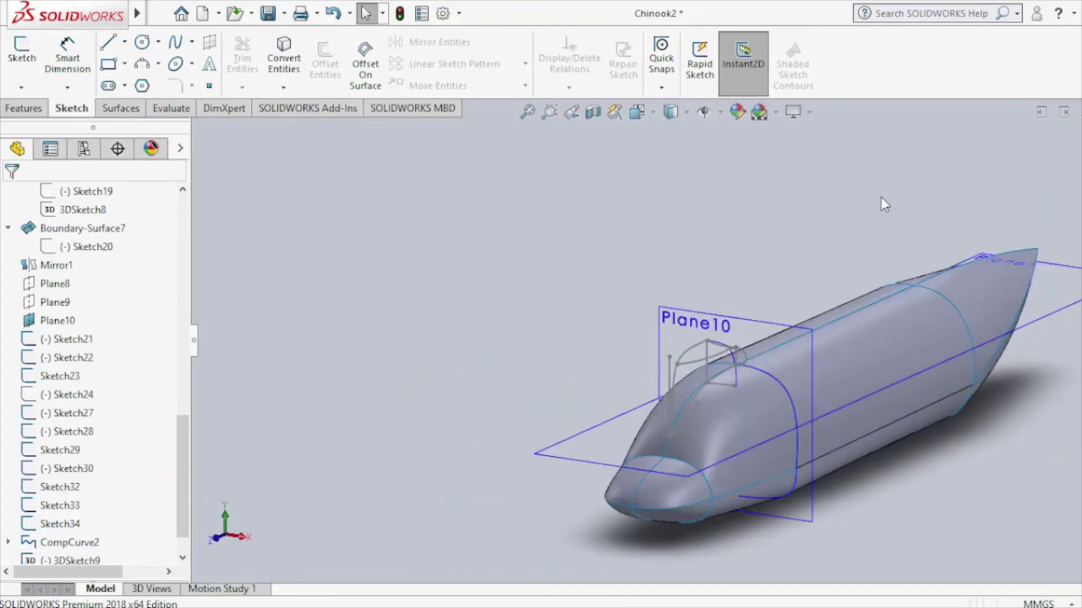
{"action": "scroll", "coordinate": [786, 355], "scroll_direction": "down", "scroll_amount": 2}
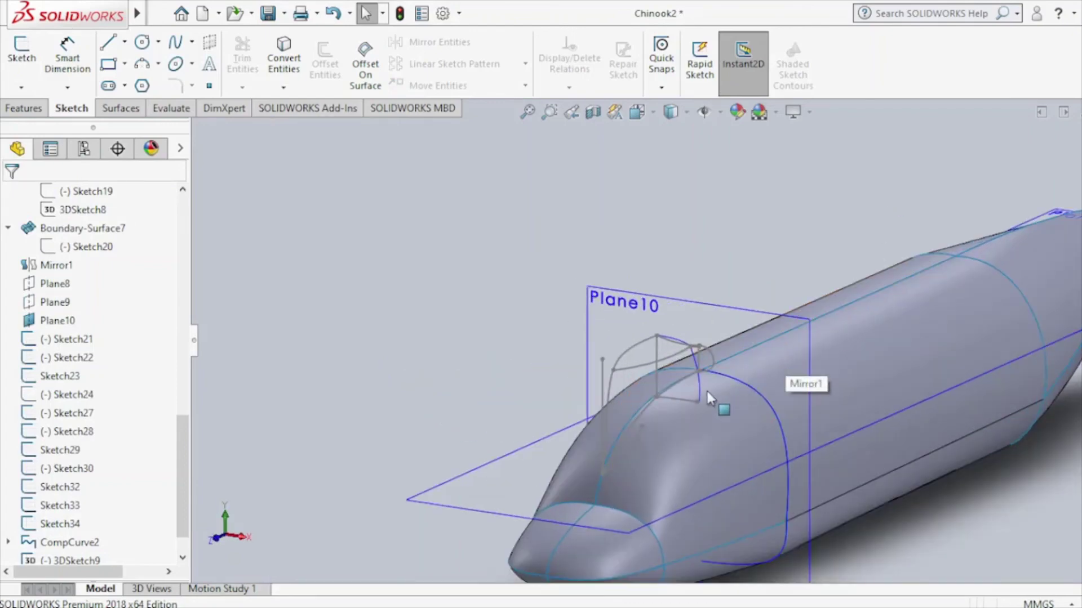
{"action": "scroll", "coordinate": [720, 403], "scroll_direction": "down", "scroll_amount": 2}
{"action": "scroll", "coordinate": [714, 394], "scroll_direction": "down", "scroll_amount": 2}
{"action": "middle_click_drag", "start_coordinate": [714, 366], "coordinate": [560, 427]}
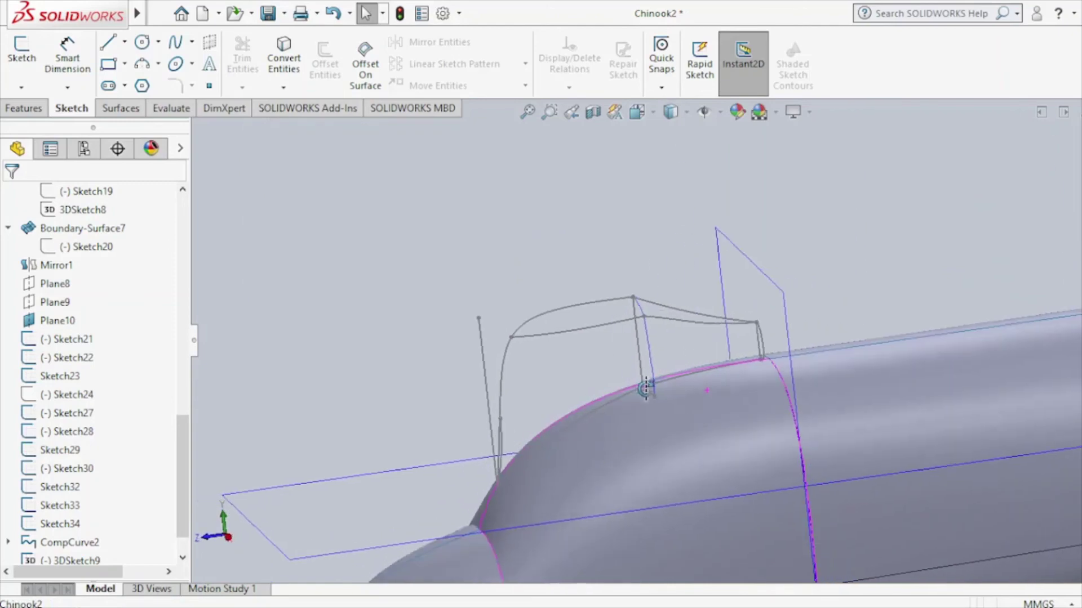
{"action": "left_click", "coordinate": [539, 431]}
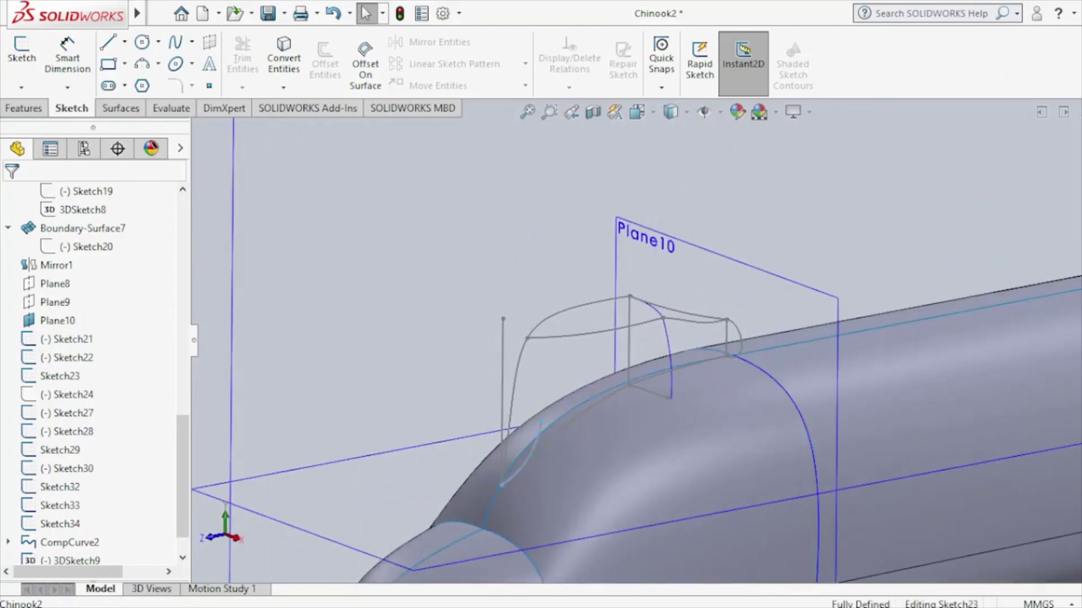
{"action": "left_click", "coordinate": [614, 388]}
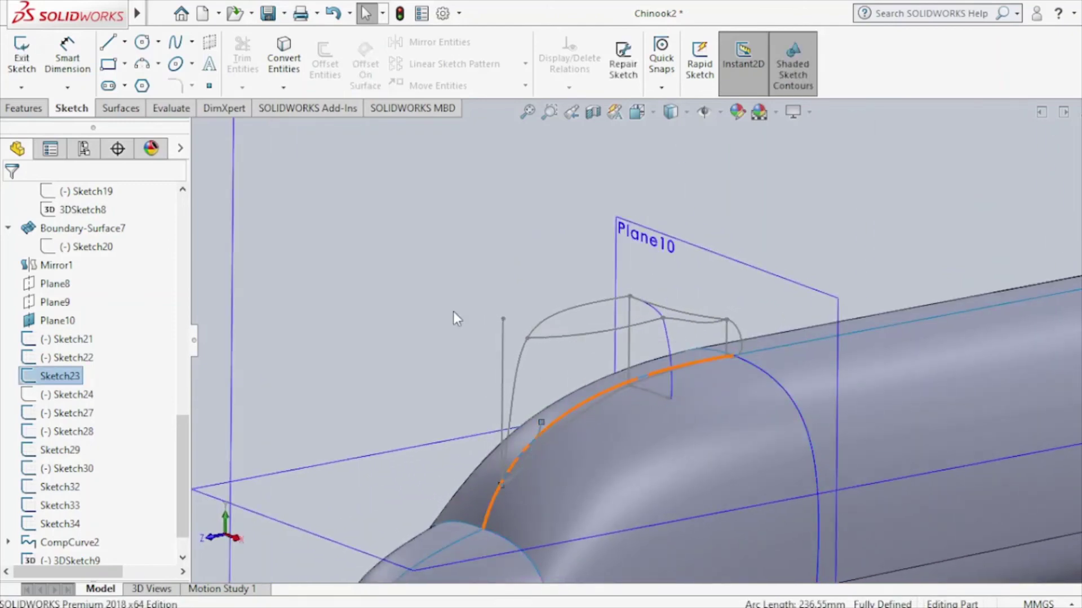
{"action": "key", "text": "ctrl+b"}
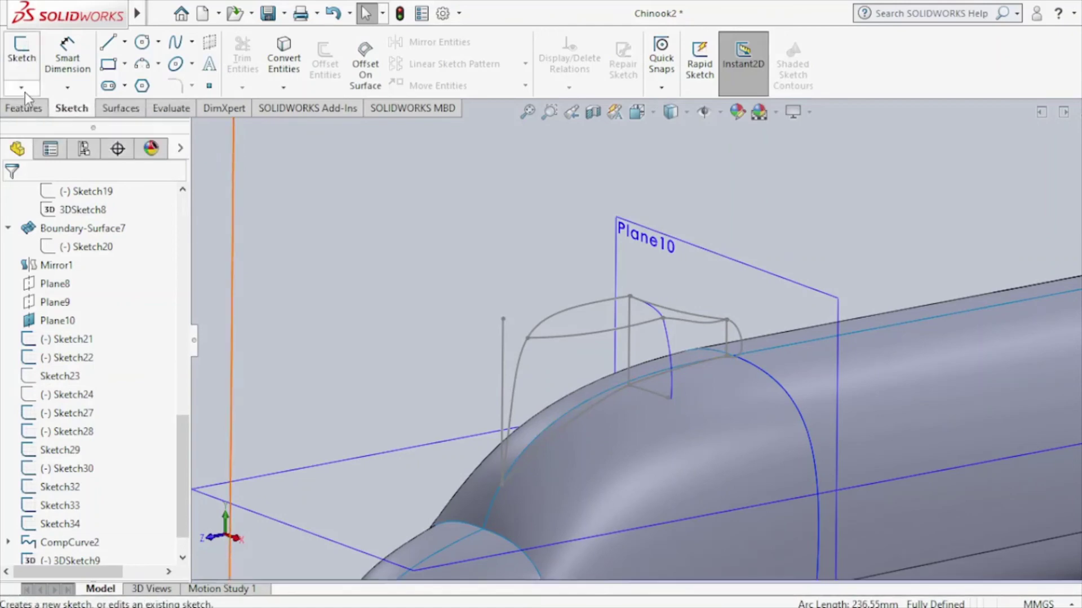
Draw a new 3D-sketch spline from the canopy curve's lower end to Plane10.
{"action": "left_click", "coordinate": [21, 88]}
{"action": "left_click", "coordinate": [42, 129]}
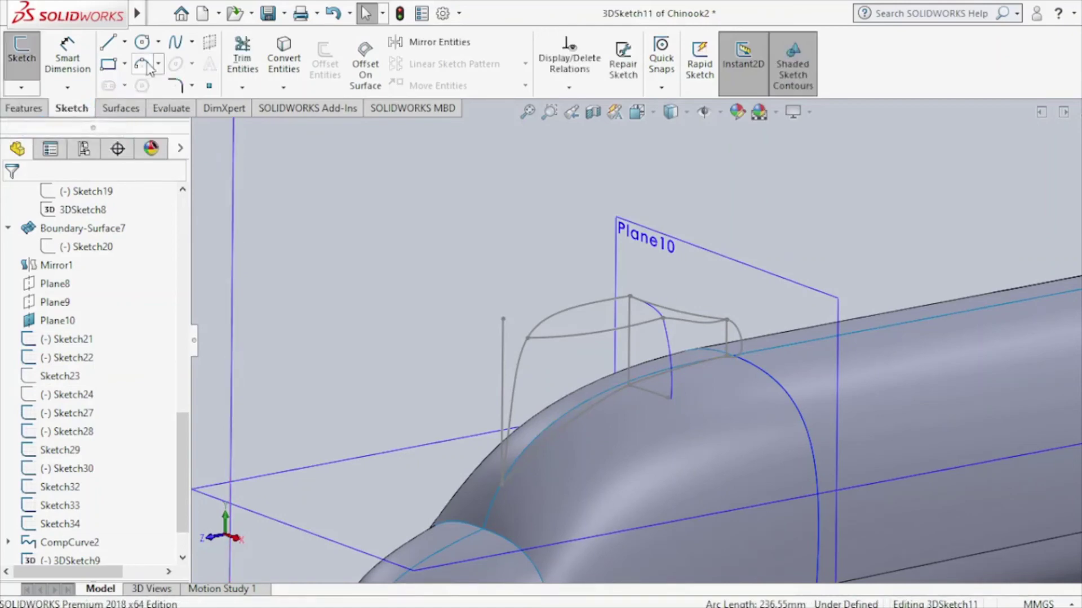
{"action": "left_click", "coordinate": [175, 43]}
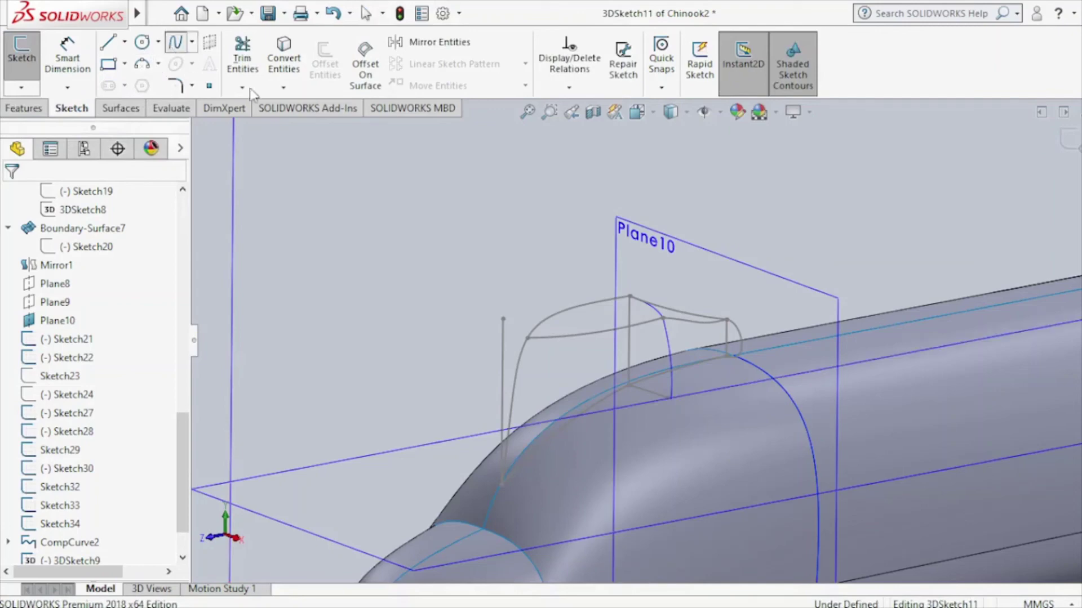
{"action": "left_click", "coordinate": [501, 485]}
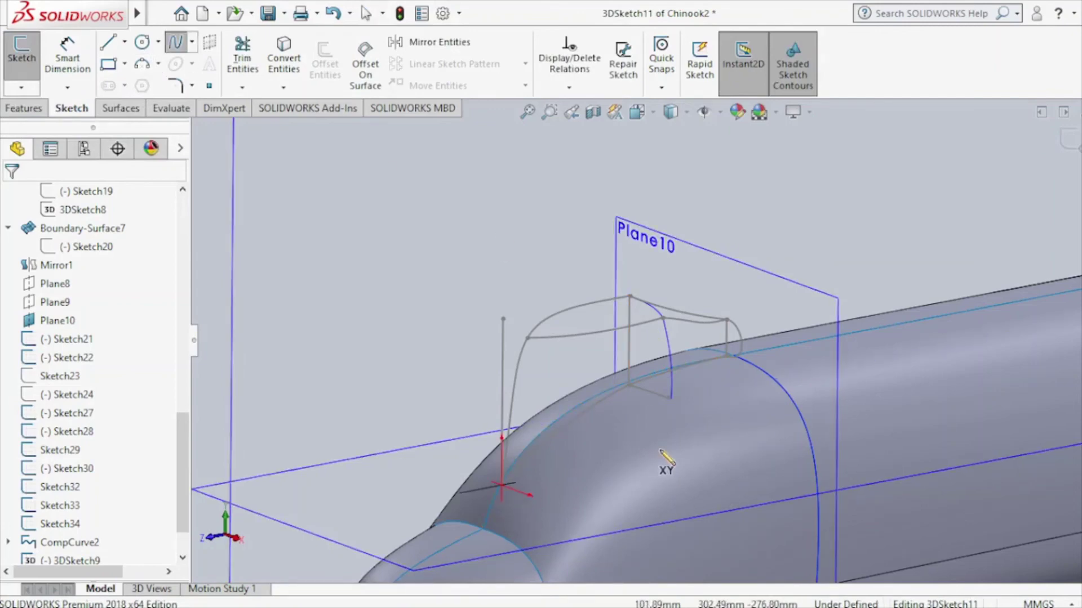
{"action": "double_click", "coordinate": [667, 398]}
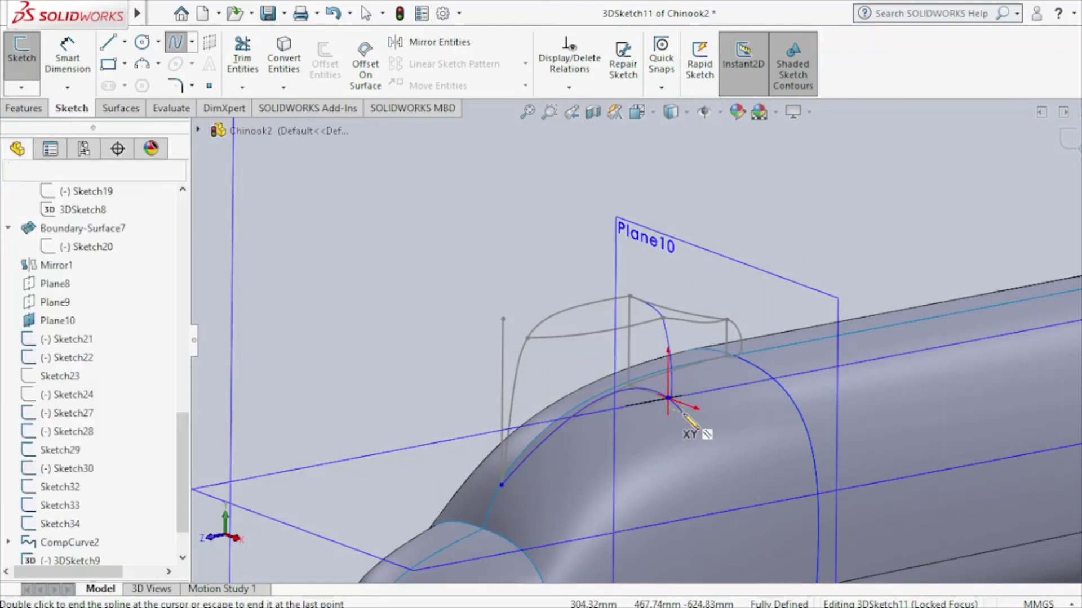
{"action": "key", "text": "Escape"}
Bend the spline by its tangent handle, finish 3DSketch11, and open Sketch27 for editing.
{"action": "left_click", "coordinate": [588, 441]}
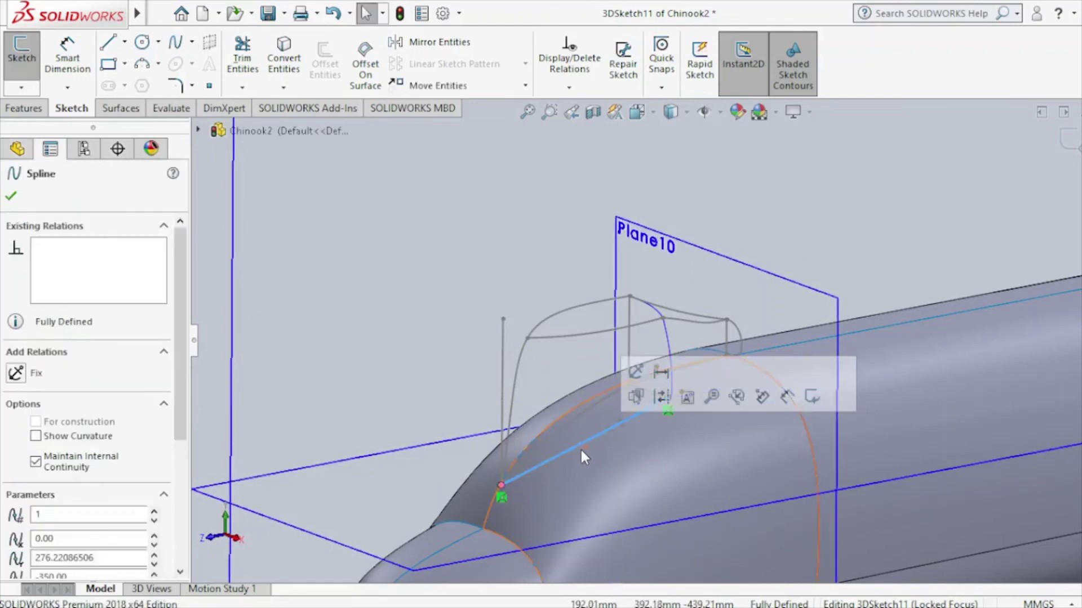
{"action": "left_click_drag", "start_coordinate": [601, 433], "coordinate": [623, 449]}
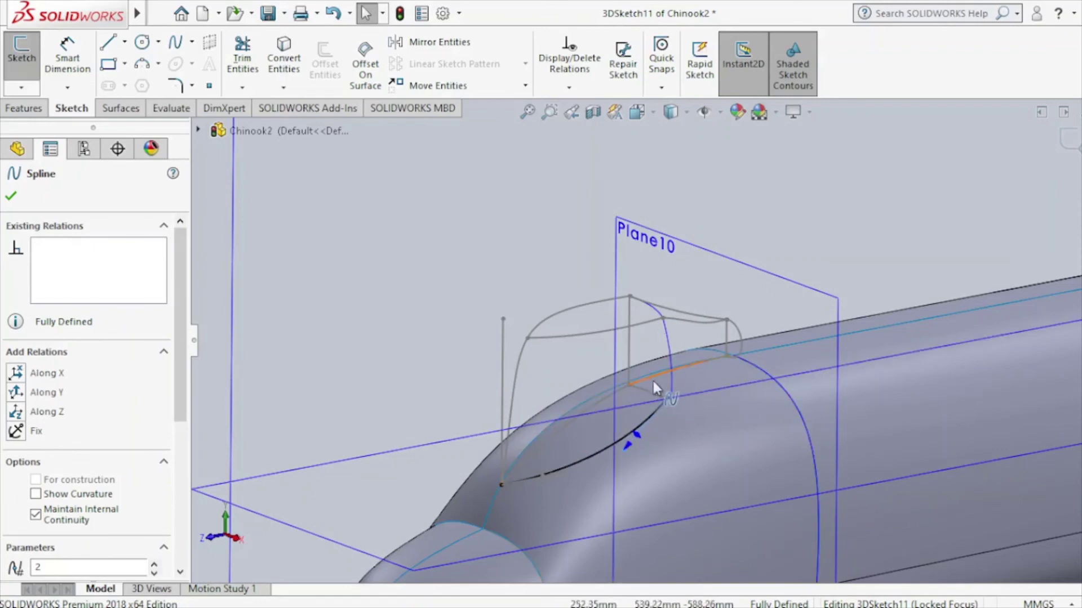
{"action": "mouse_move", "coordinate": [651, 379]}
{"action": "middle_mouse_down"}
{"action": "mouse_move", "coordinate": [576, 349]}
{"action": "mouse_move", "coordinate": [531, 367]}
{"action": "mouse_move", "coordinate": [514, 415]}
{"action": "mouse_move", "coordinate": [582, 380]}
{"action": "mouse_move", "coordinate": [640, 367]}
{"action": "mouse_move", "coordinate": [705, 367]}
{"action": "mouse_move", "coordinate": [727, 382]}
{"action": "mouse_move", "coordinate": [707, 416]}
{"action": "middle_mouse_up"}
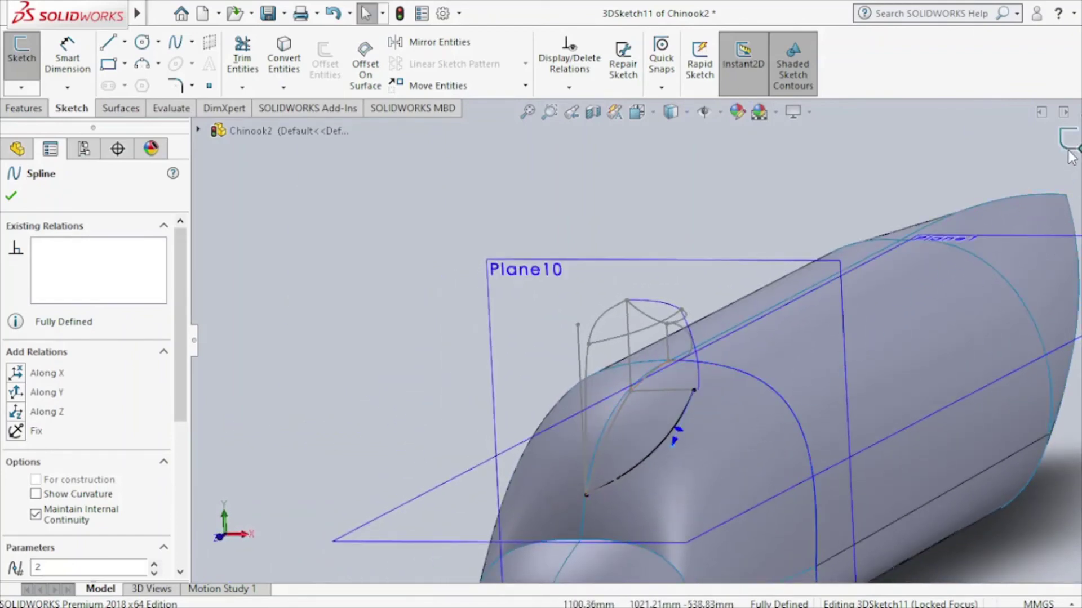
{"action": "key", "text": "ctrl+b"}
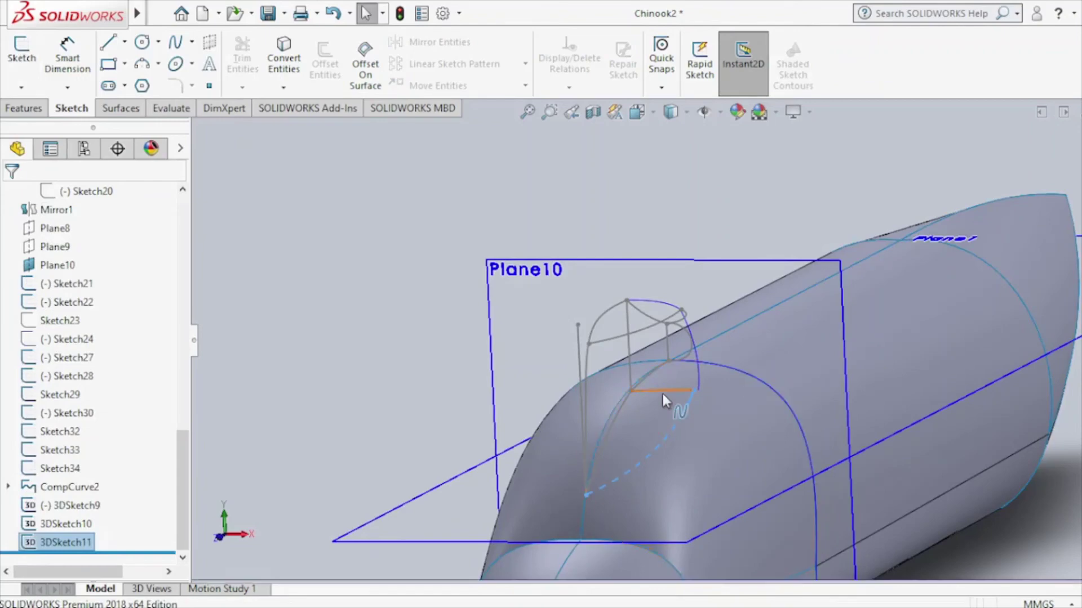
{"action": "double_click", "coordinate": [662, 391]}
Drag Sketch27's arc endpoint on Plane10 onto the existing curve, then close the sketch.
{"action": "left_click", "coordinate": [710, 326]}
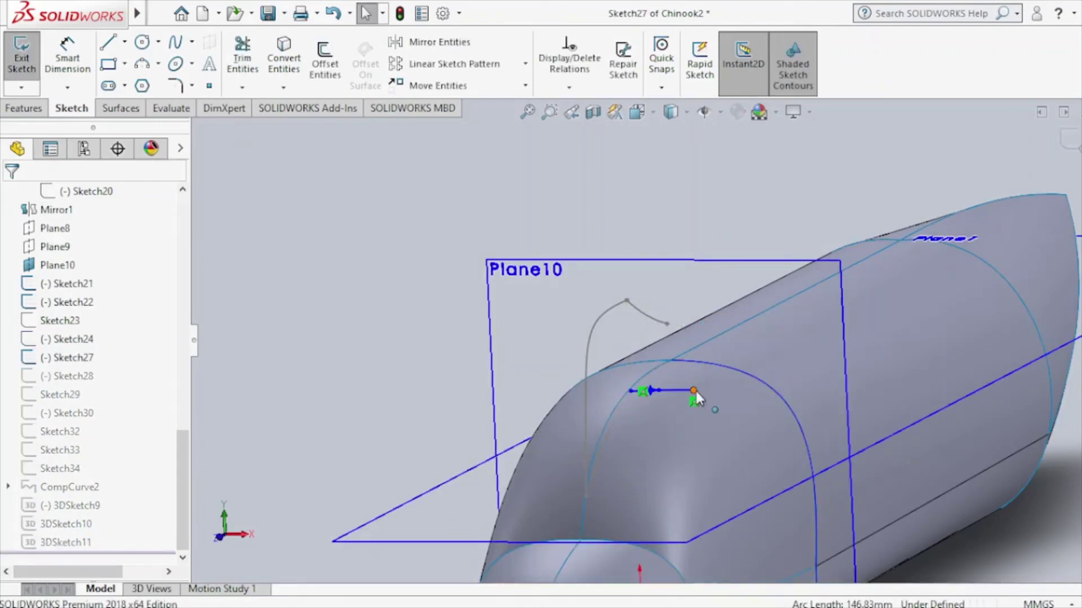
{"action": "left_click", "coordinate": [694, 390]}
{"action": "right_click", "coordinate": [115, 246]}
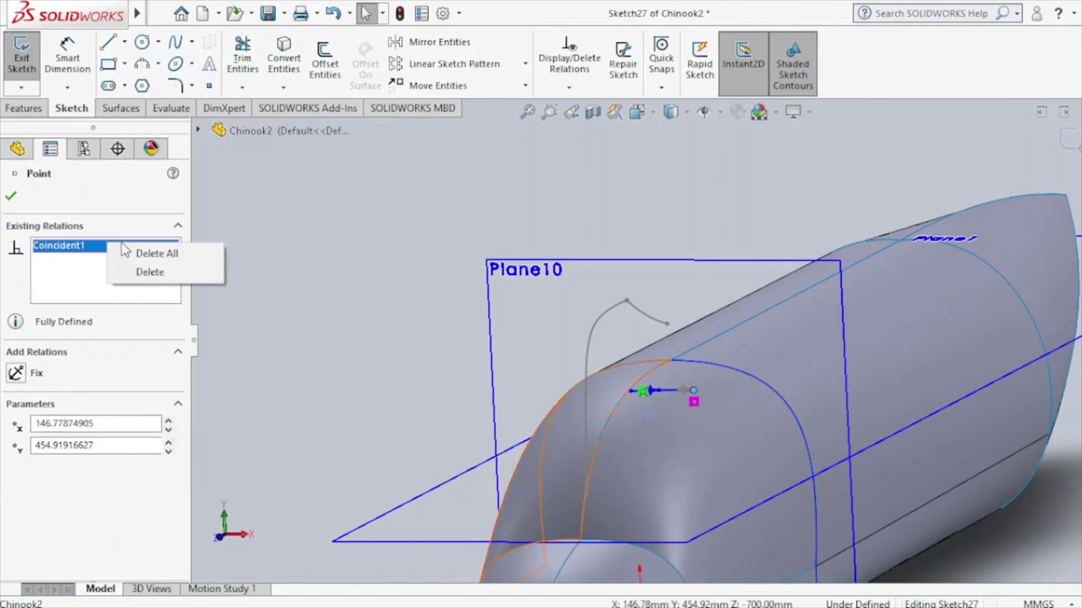
{"action": "key", "text": "Escape"}
{"action": "left_click", "coordinate": [714, 402]}
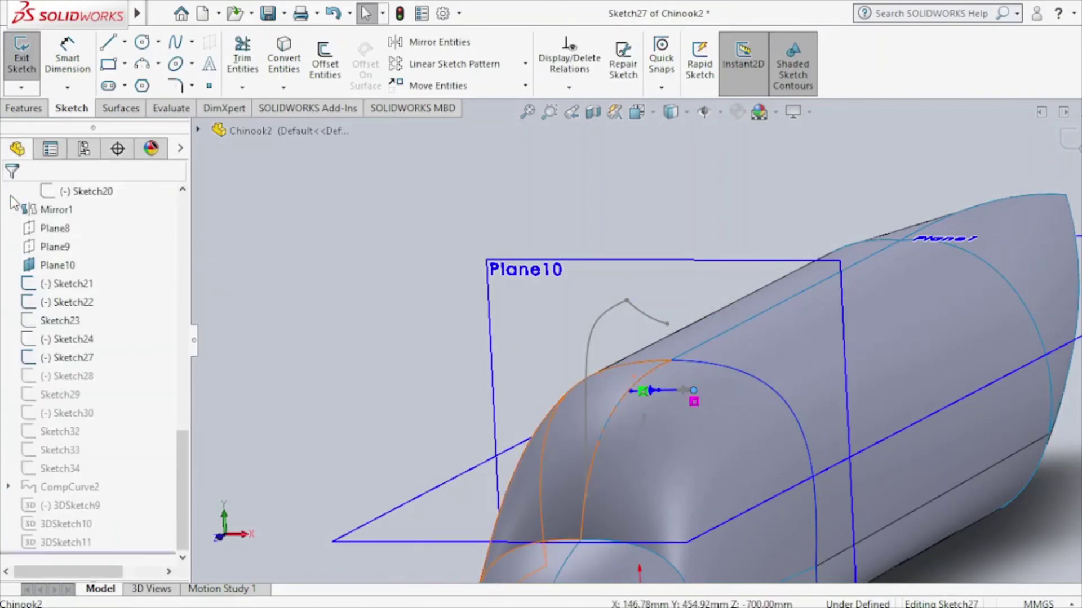
{"action": "left_click", "coordinate": [694, 391]}
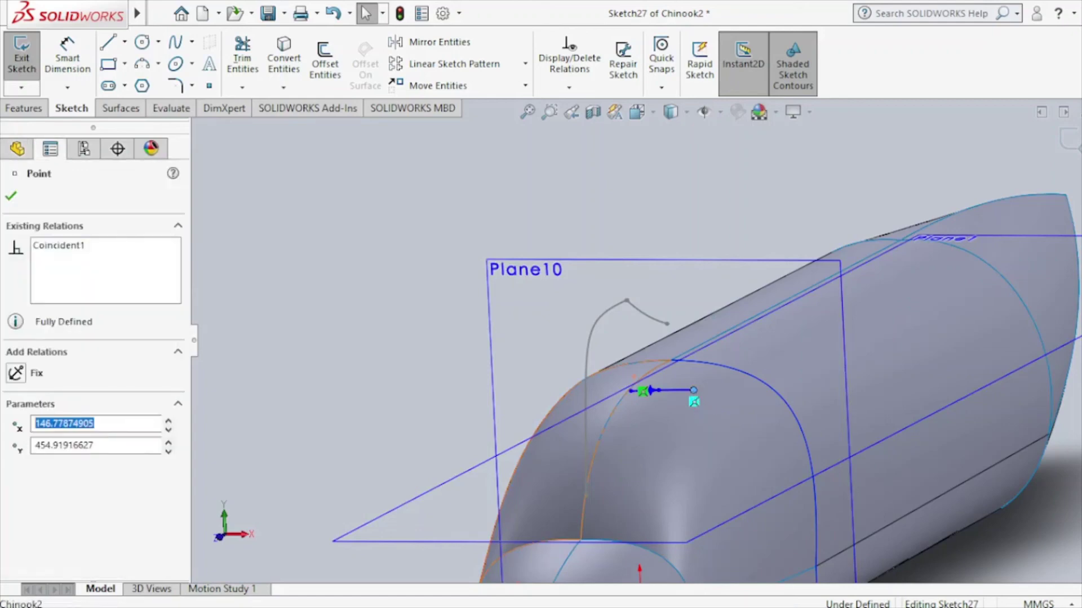
{"action": "left_click", "coordinate": [11, 196]}
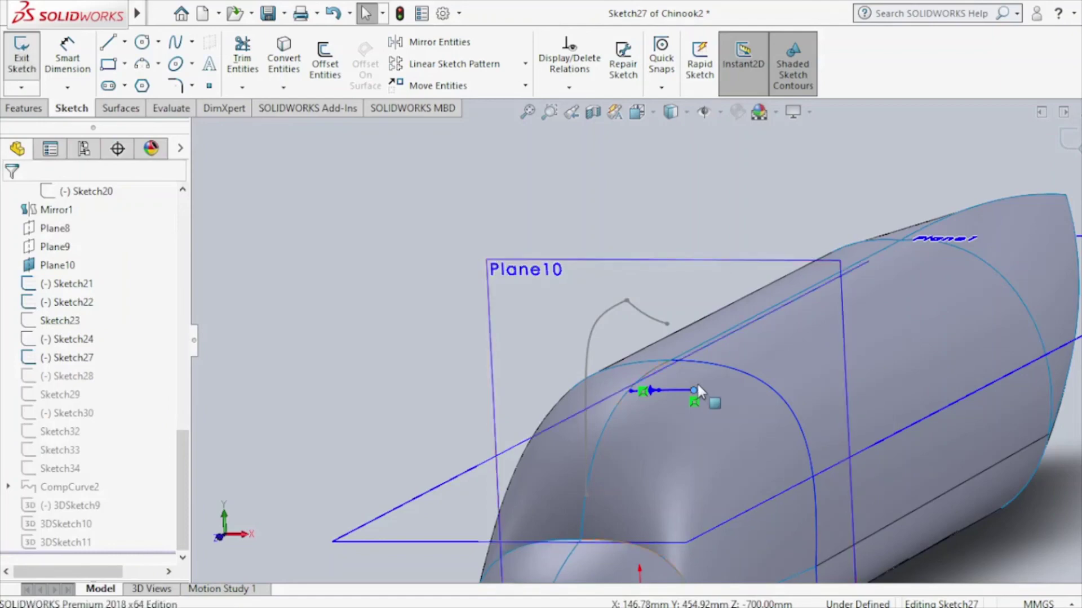
{"action": "left_click_drag", "start_coordinate": [694, 393], "coordinate": [693, 390]}
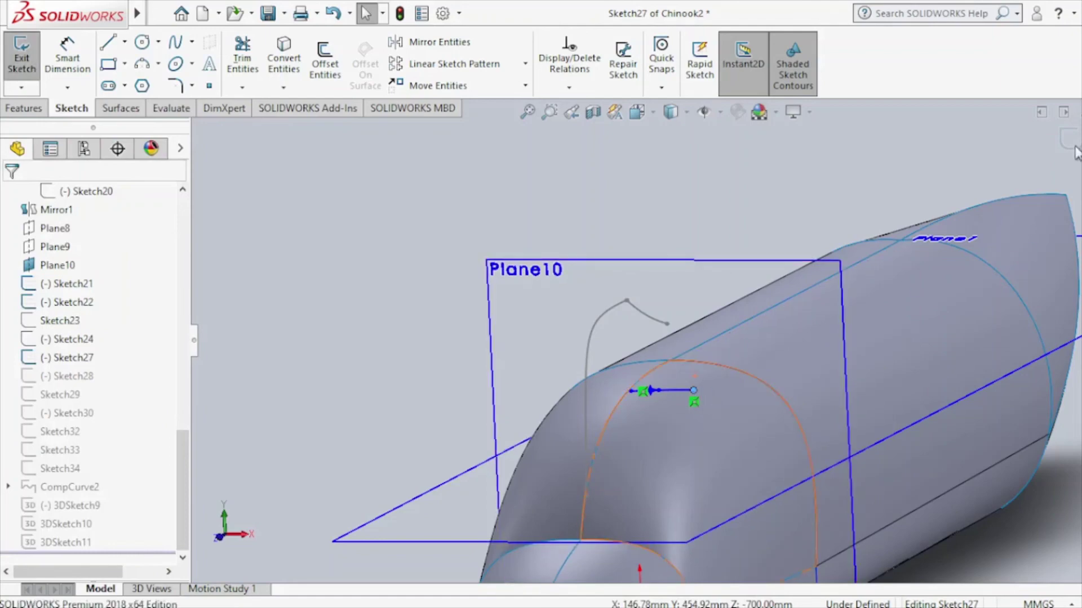
{"action": "key", "text": "ctrl+b"}
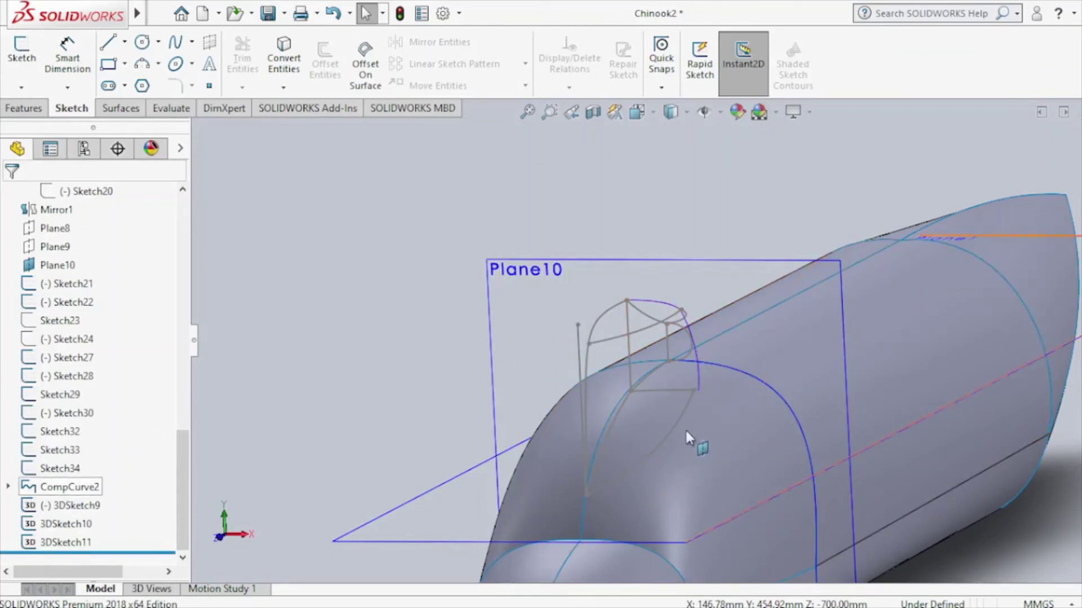
Draw a 3DSketch12 spline from the canopy frame's corner up to the rear upper vertex.
{"action": "scroll", "coordinate": [659, 404], "scroll_direction": "down", "scroll_amount": 3}
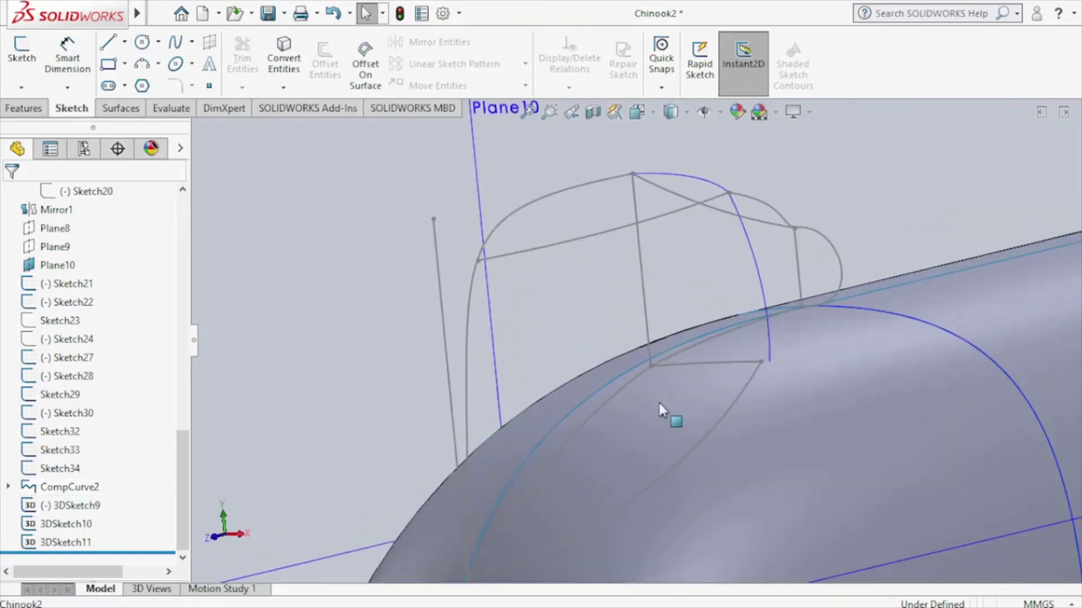
{"action": "mouse_move", "coordinate": [719, 424]}
{"action": "middle_mouse_down"}
{"action": "mouse_move", "coordinate": [723, 394]}
{"action": "mouse_move", "coordinate": [743, 451]}
{"action": "middle_mouse_up"}
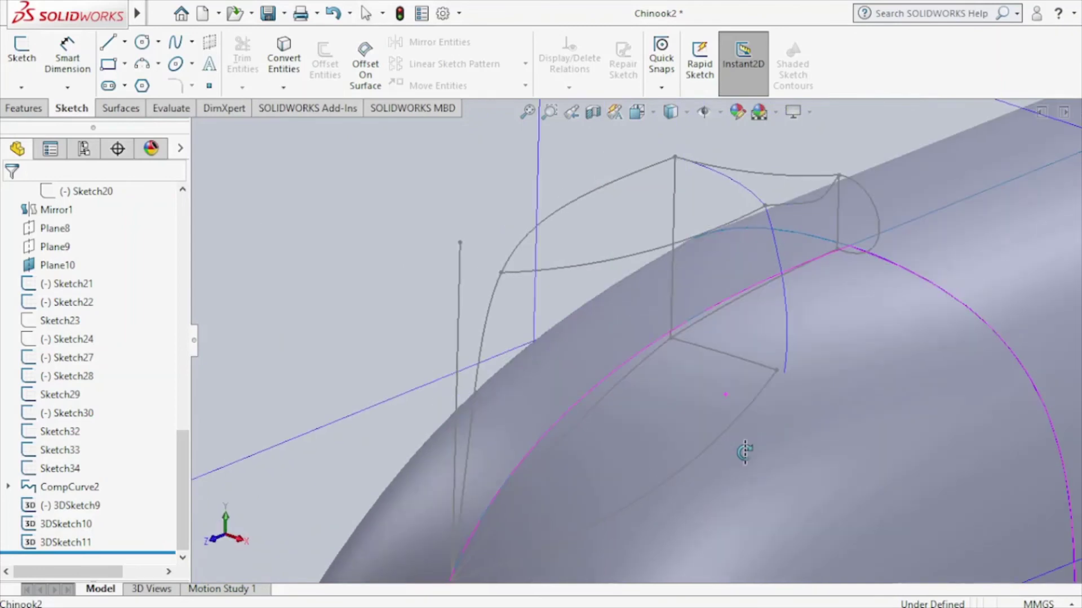
{"action": "left_click", "coordinate": [20, 87]}
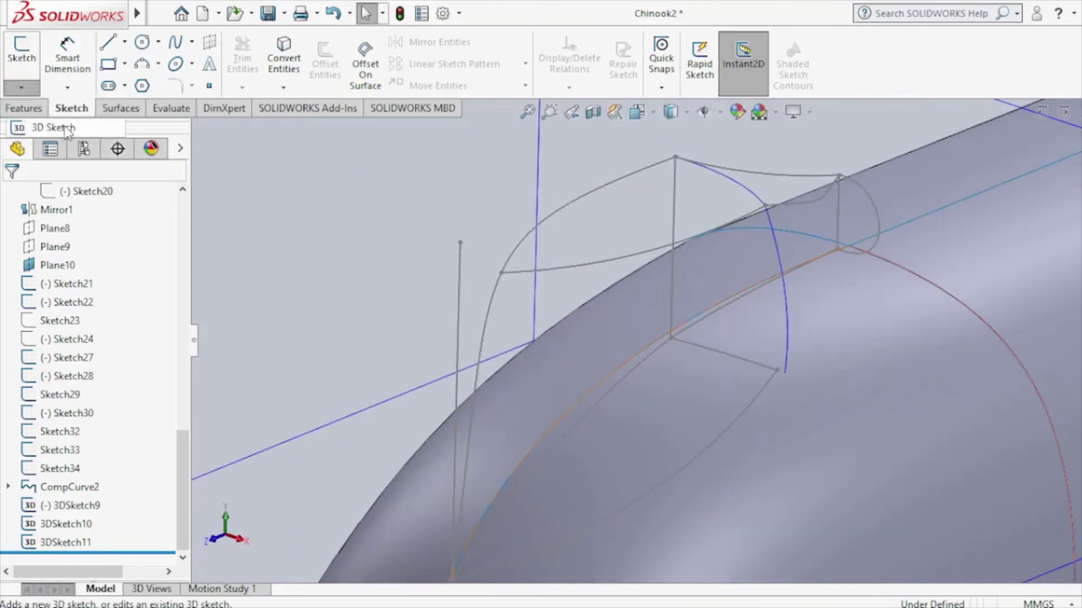
{"action": "left_click", "coordinate": [45, 128]}
{"action": "left_click", "coordinate": [172, 48]}
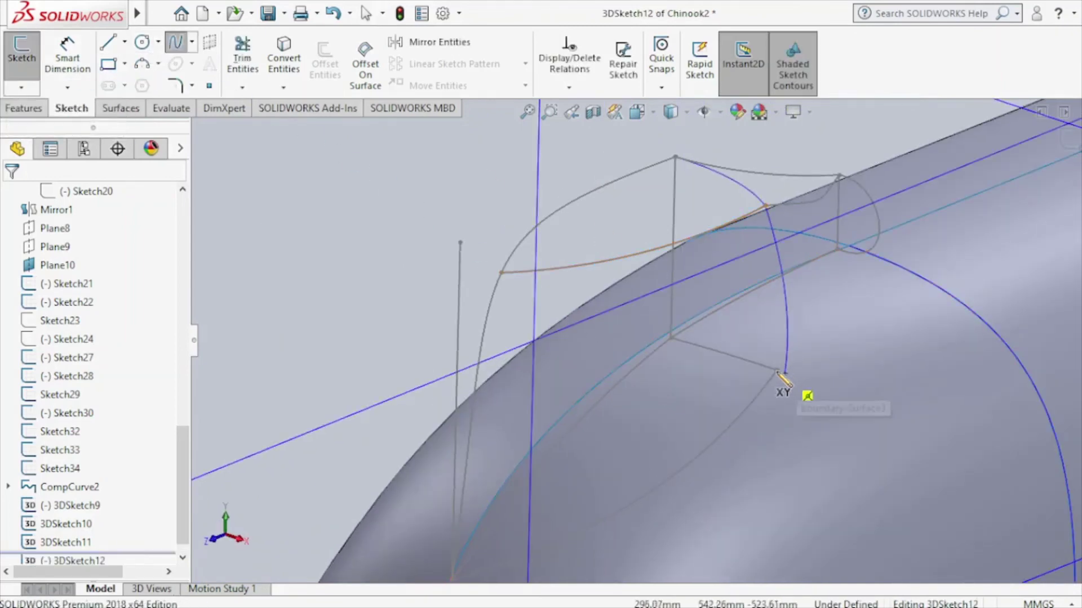
{"action": "left_click", "coordinate": [837, 249]}
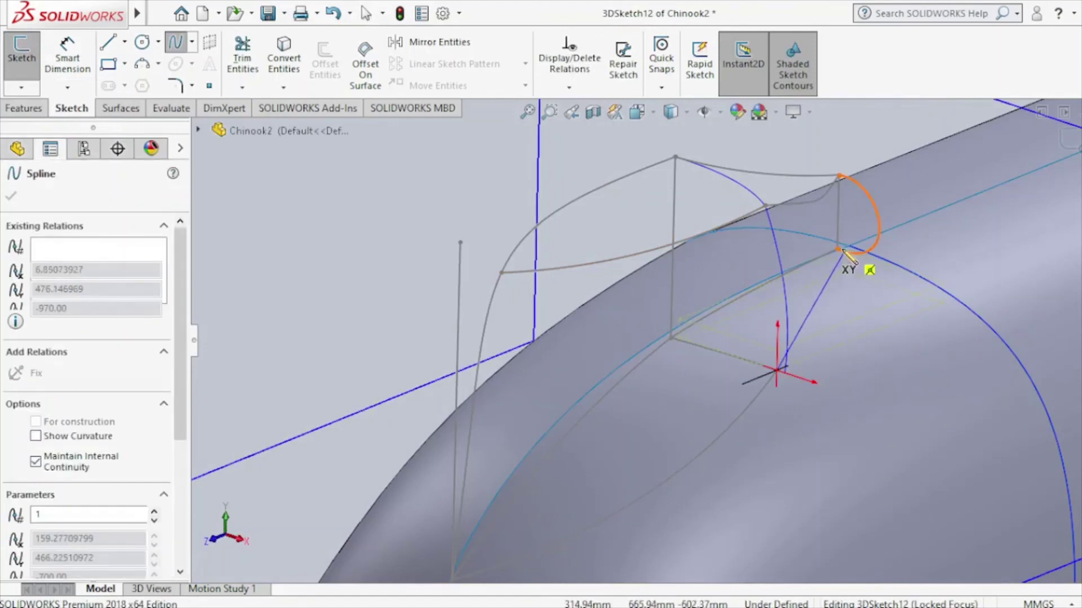
{"action": "left_click", "coordinate": [840, 176]}
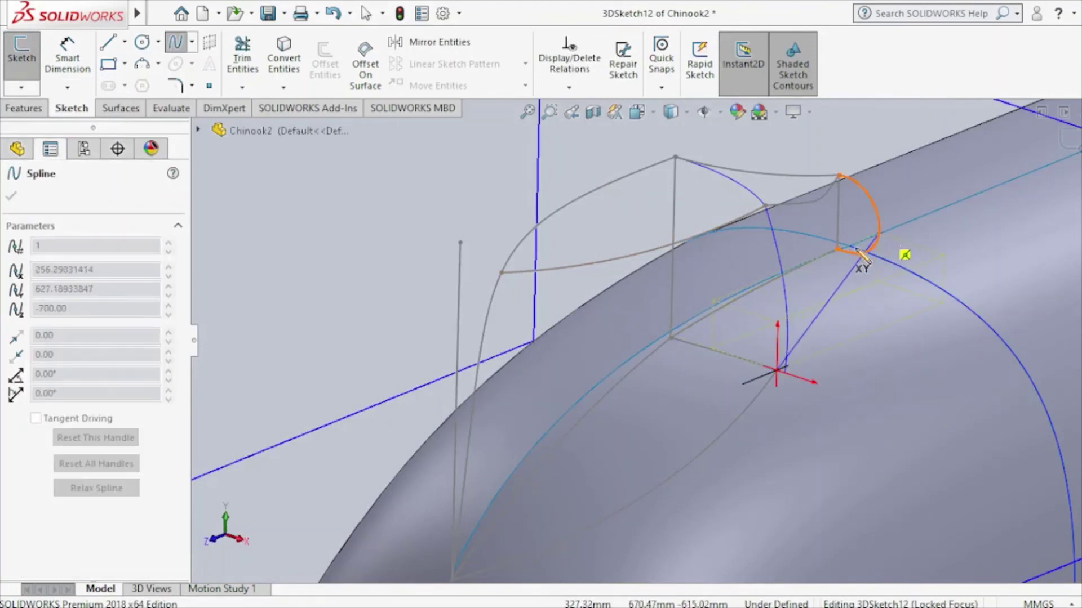
{"action": "key", "text": "Escape"}
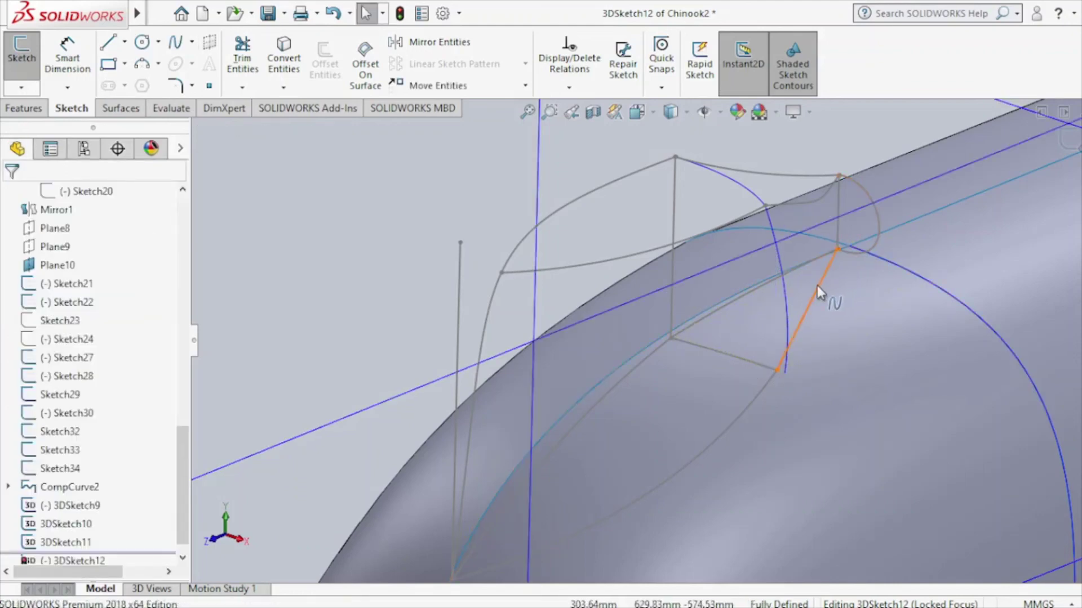
{"action": "double_click", "coordinate": [817, 285]}
{"action": "left_click", "coordinate": [816, 299]}
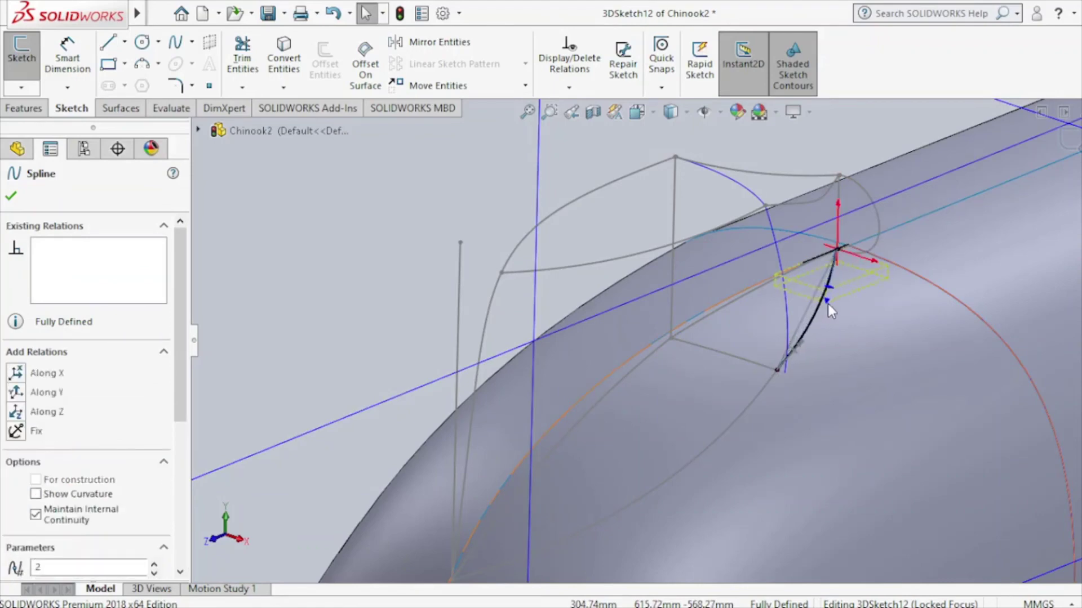
{"action": "key", "text": "Escape"}
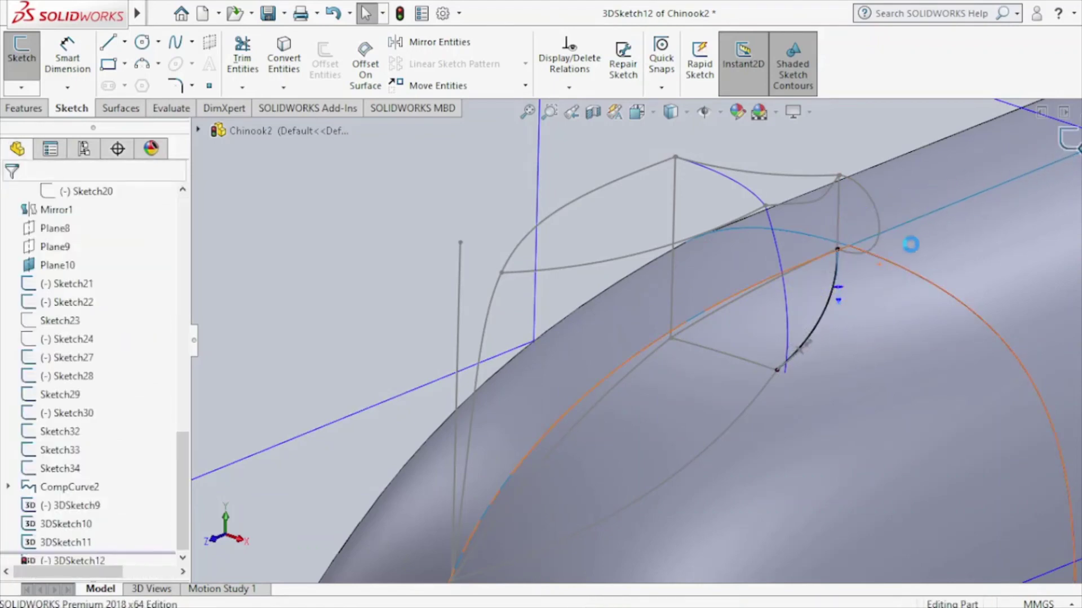
{"action": "middle_click_drag", "start_coordinate": [910, 247], "coordinate": [840, 282]}
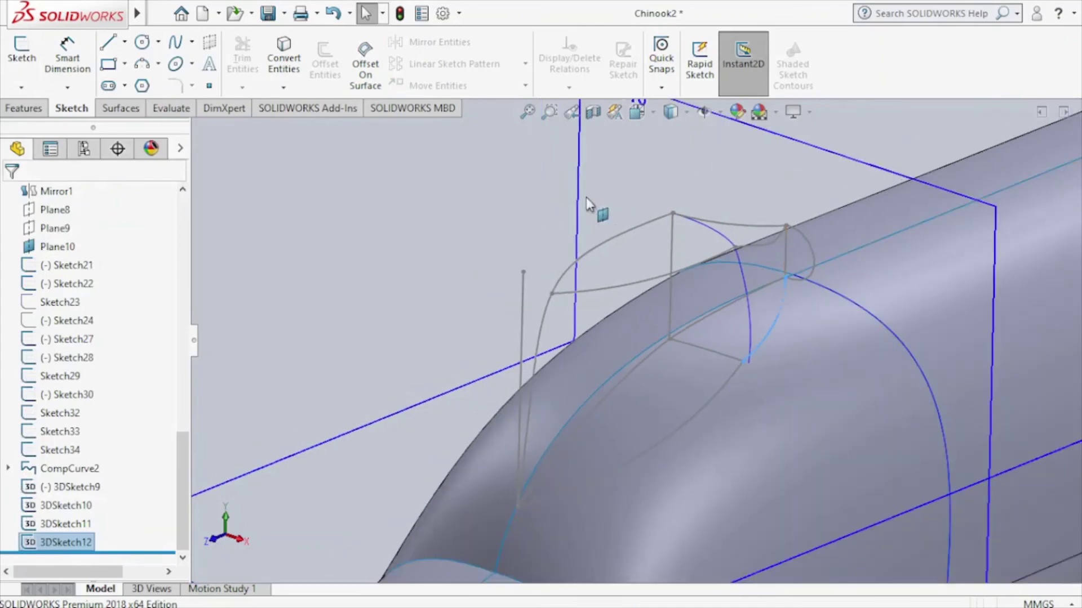
Hide the vertical Sketch32 reference line.
{"action": "mouse_move", "coordinate": [606, 276]}
{"action": "middle_mouse_down"}
{"action": "mouse_move", "coordinate": [588, 258]}
{"action": "mouse_move", "coordinate": [603, 270]}
{"action": "middle_mouse_up"}
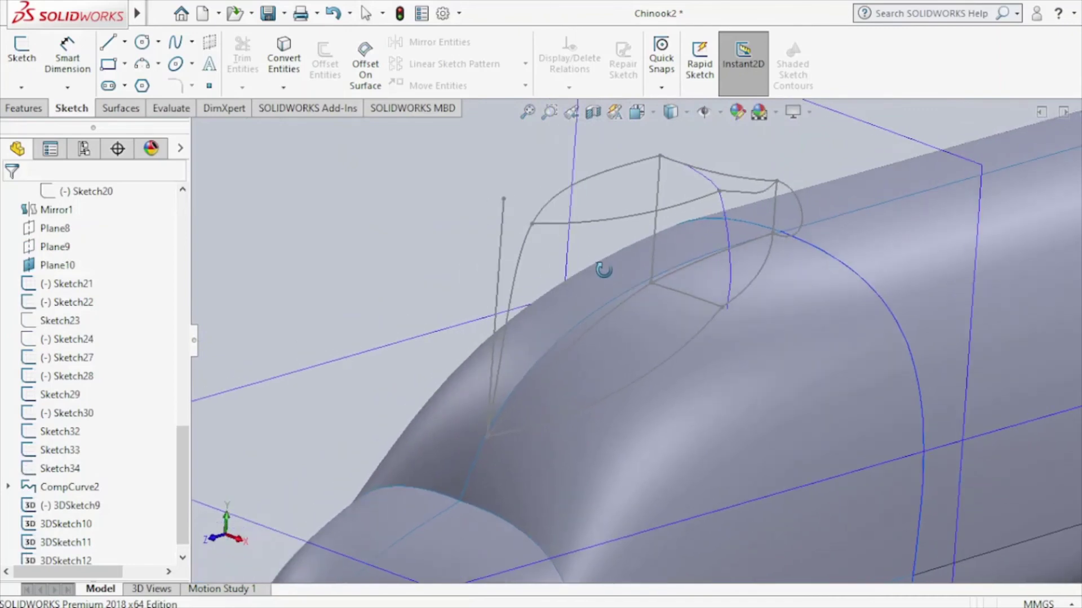
{"action": "left_click", "coordinate": [499, 238]}
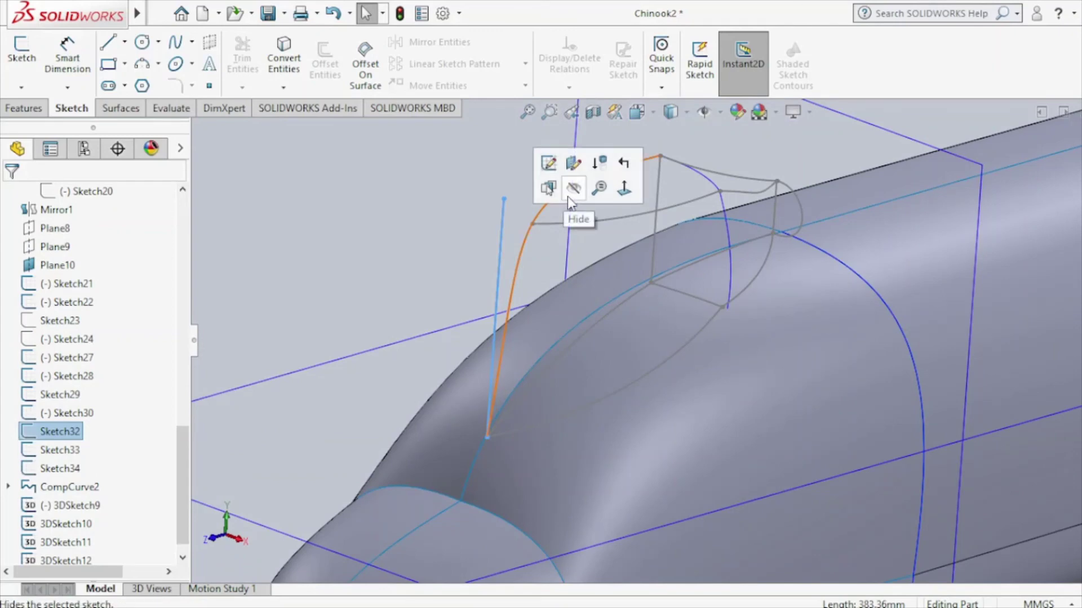
{"action": "left_click", "coordinate": [566, 196]}
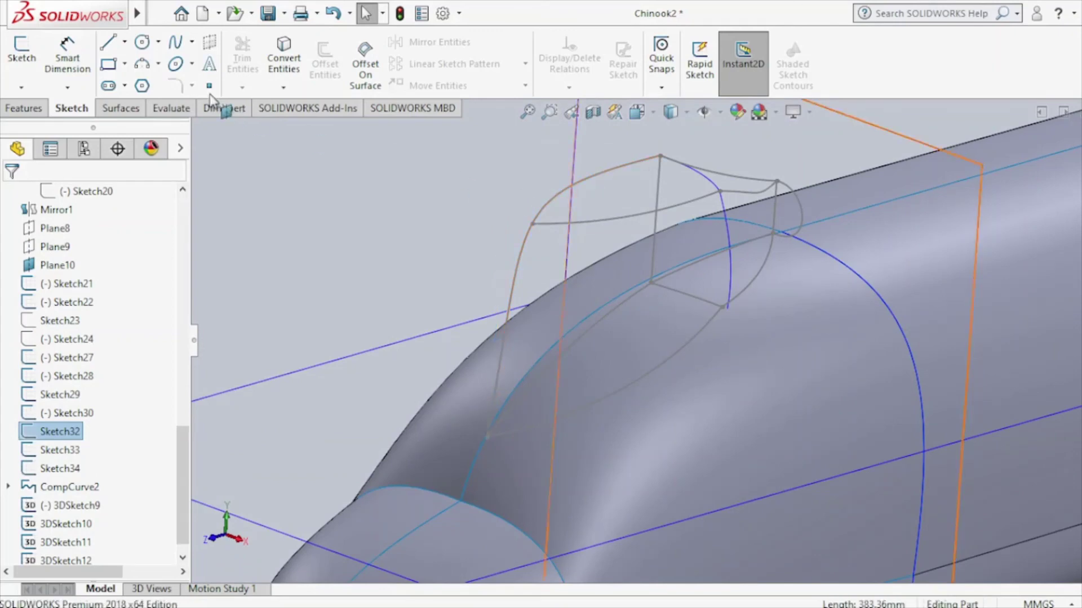
{"action": "left_click", "coordinate": [374, 186]}
Preview a boundary surface from 3DSketch9 and 3DSketch11 with connectors flipped.
{"action": "left_click", "coordinate": [123, 107]}
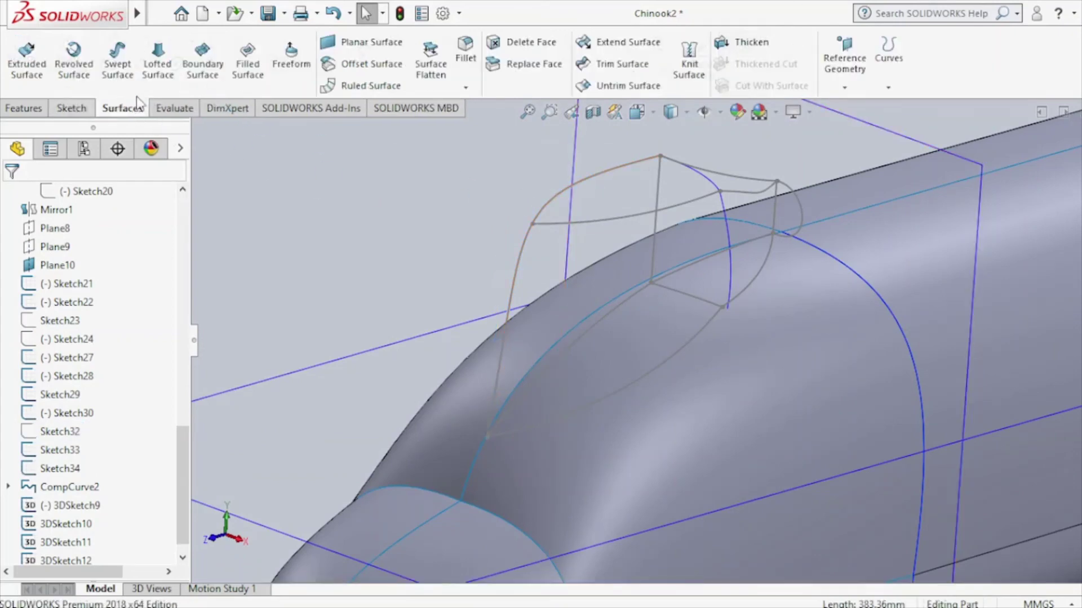
{"action": "left_click", "coordinate": [202, 62]}
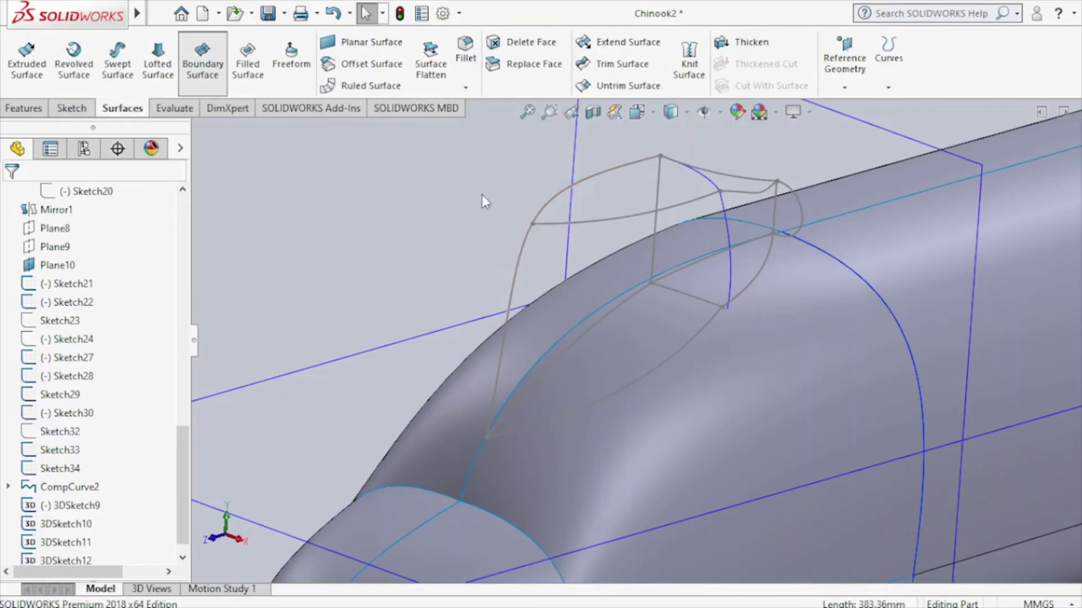
{"action": "left_click", "coordinate": [561, 227]}
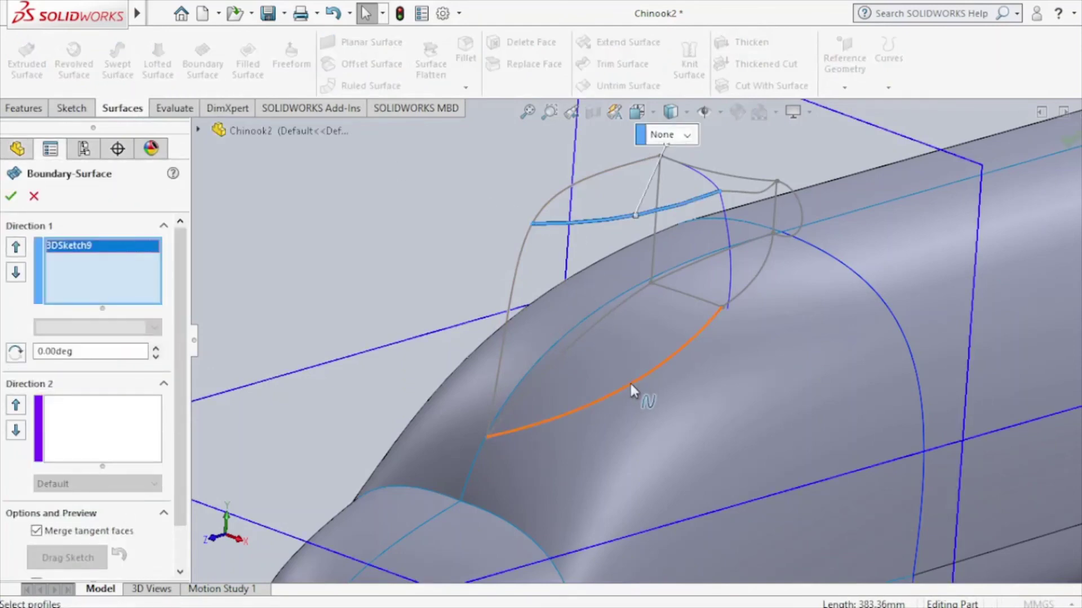
{"action": "left_click", "coordinate": [630, 381]}
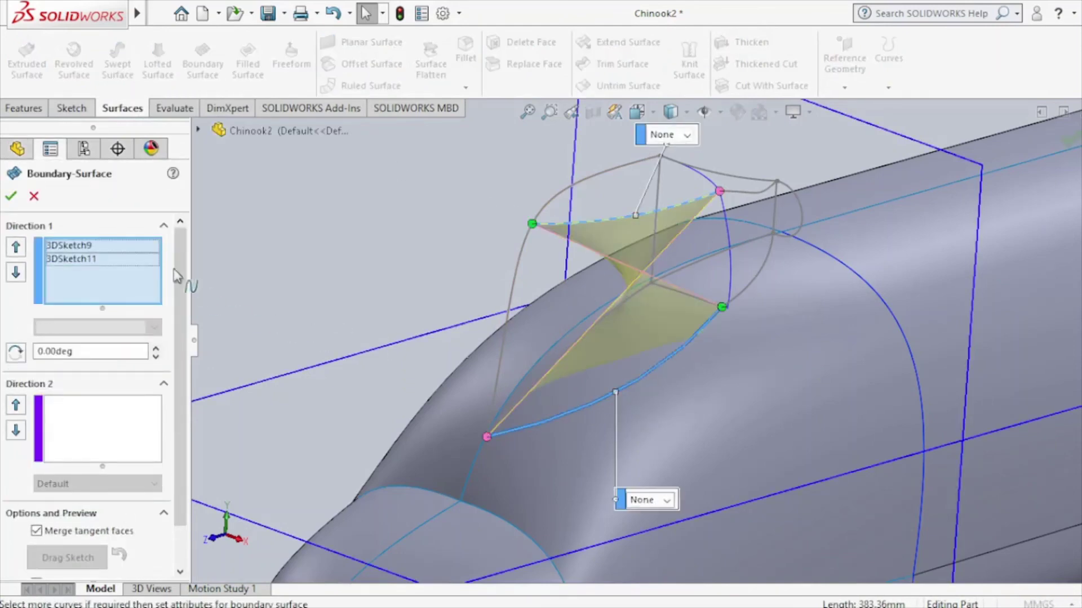
{"action": "left_click", "coordinate": [113, 260]}
{"action": "right_click", "coordinate": [111, 261]}
{"action": "left_click", "coordinate": [172, 329]}
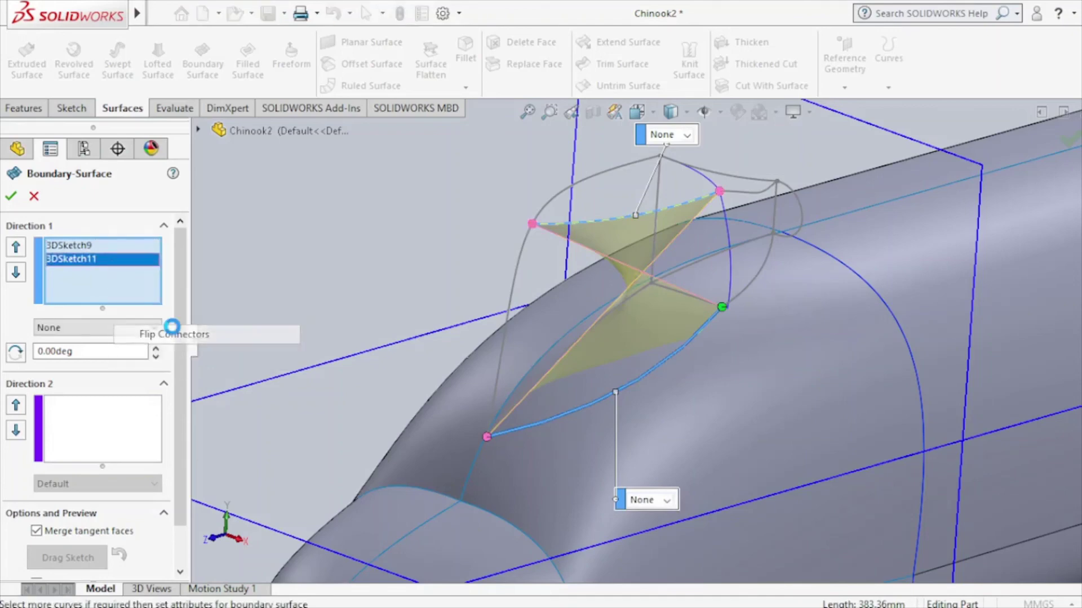
Add Sketch21 as a Direction 2 curve, then cancel the boundary surface.
{"action": "left_click", "coordinate": [129, 414]}
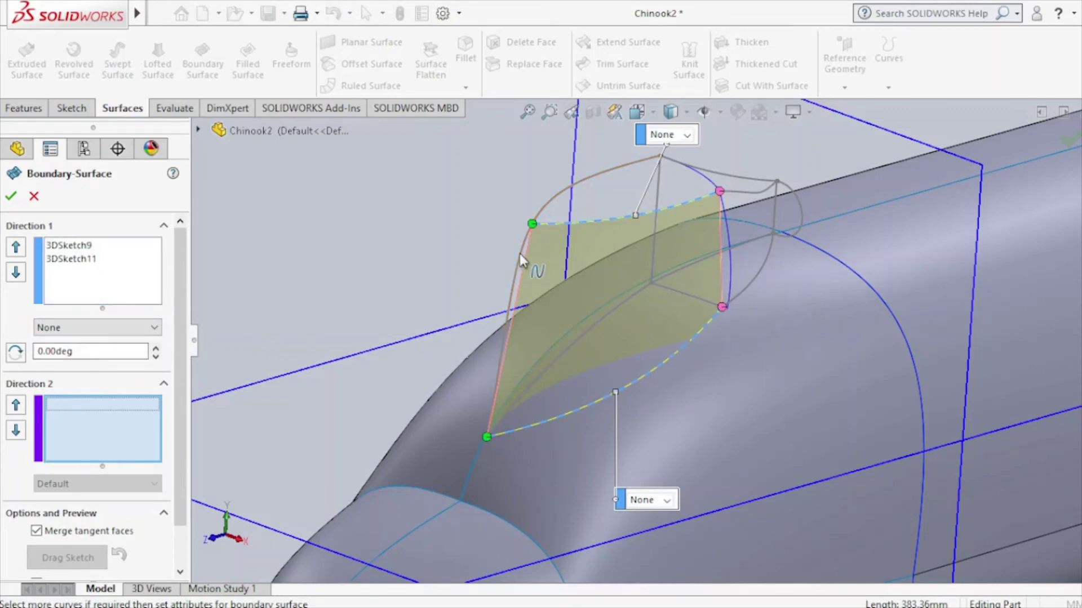
{"action": "left_click", "coordinate": [521, 261]}
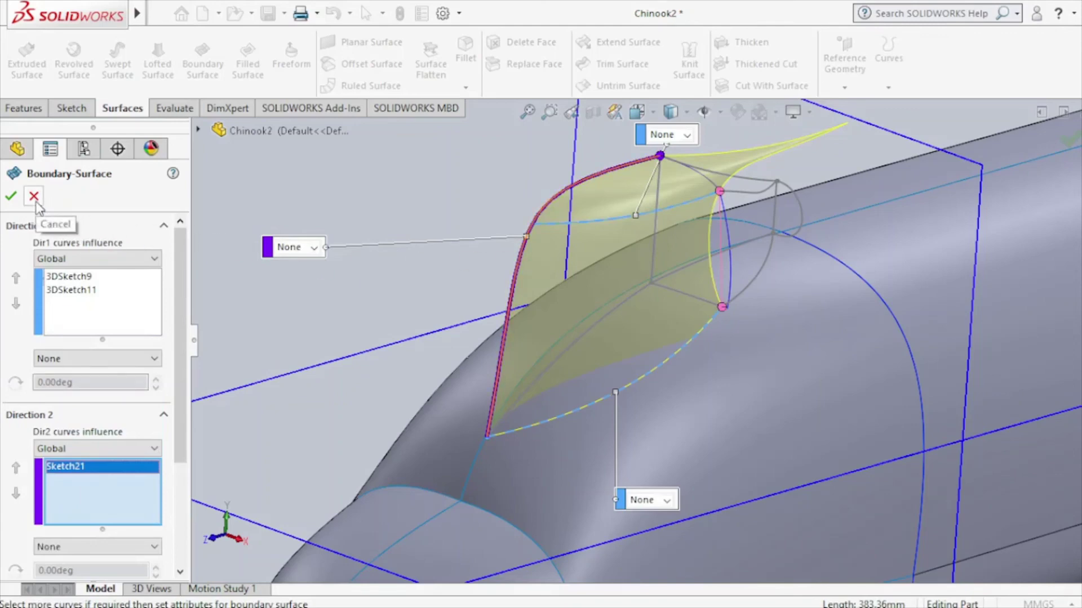
{"action": "left_click", "coordinate": [35, 200]}
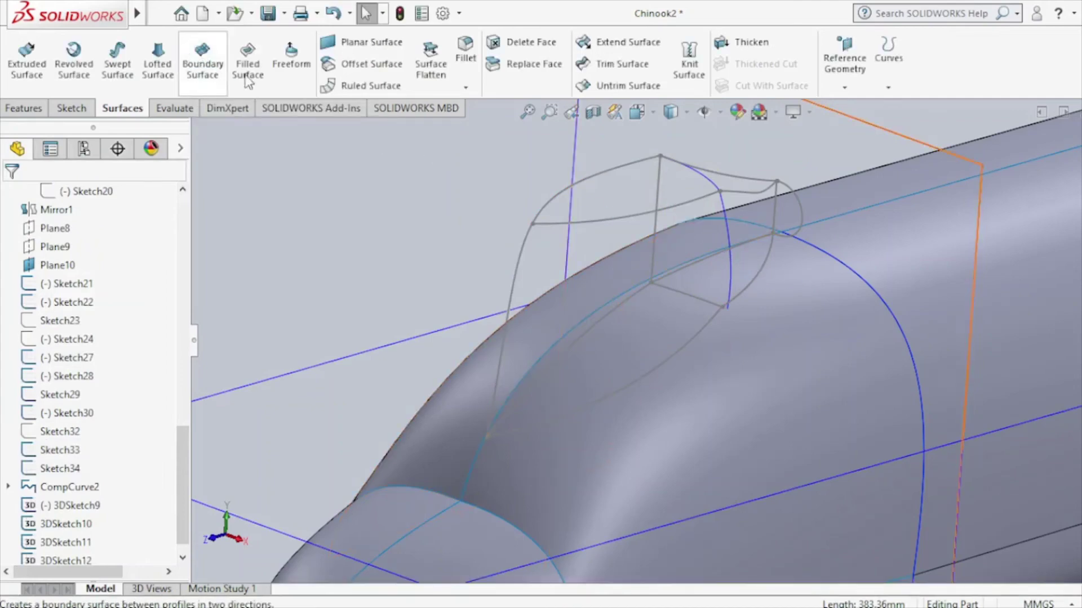
Preview a boundary surface between 3DSketch9 and Sketch21 with flipped connectors, then cancel it.
{"action": "left_click", "coordinate": [630, 226]}
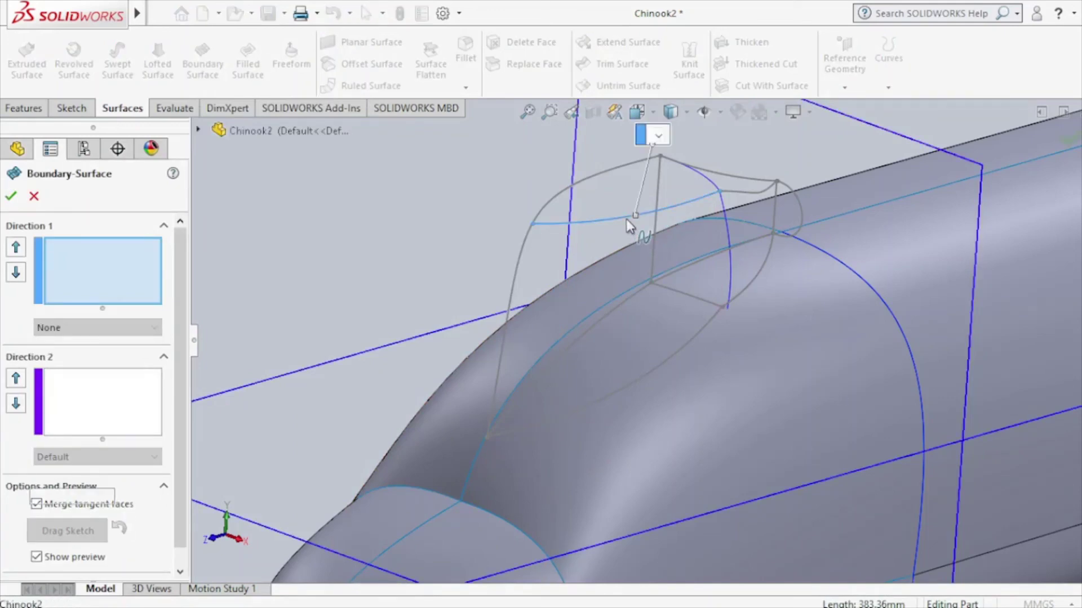
{"action": "left_click", "coordinate": [558, 205]}
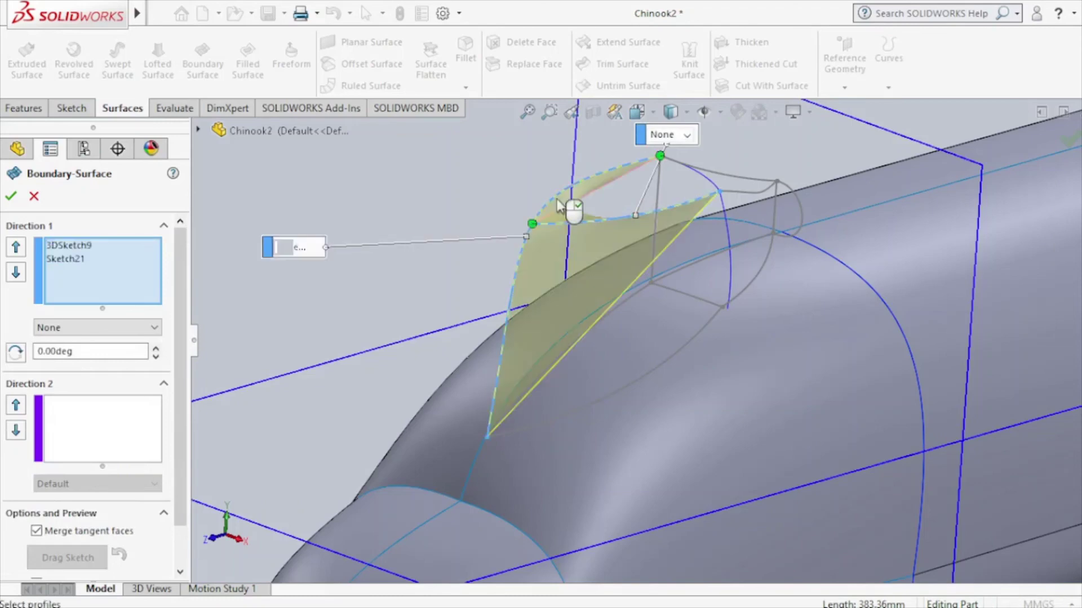
{"action": "left_click", "coordinate": [84, 259]}
{"action": "right_click", "coordinate": [84, 259]}
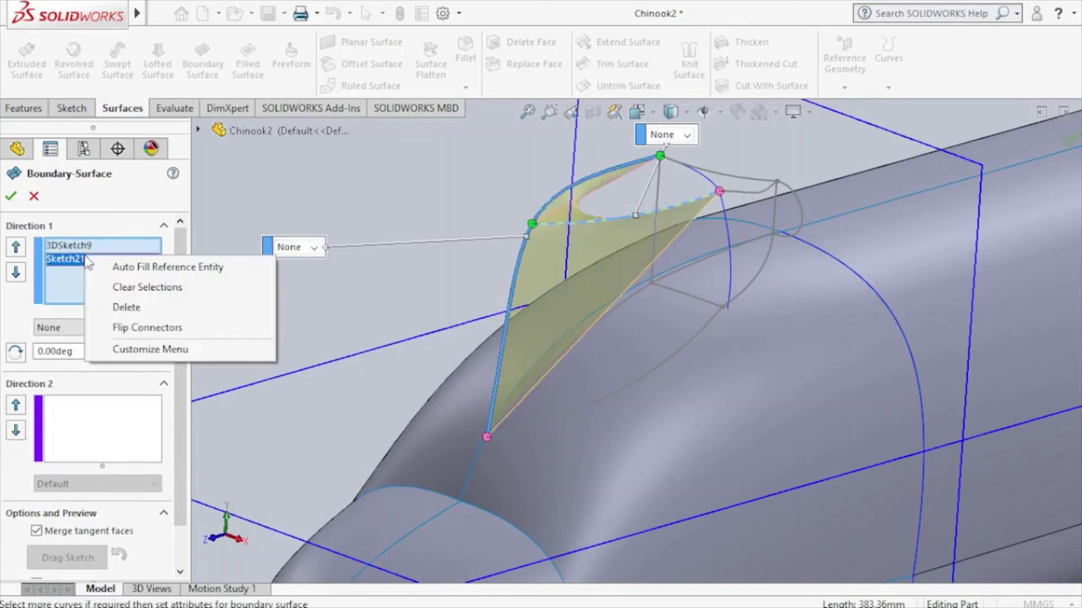
{"action": "left_click", "coordinate": [146, 331]}
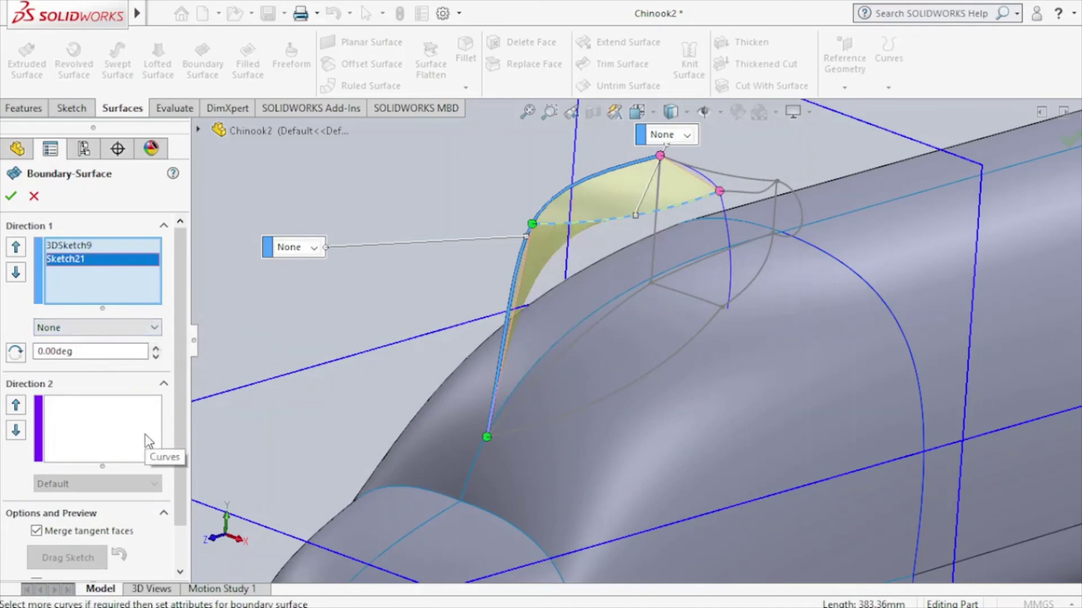
{"action": "left_click", "coordinate": [35, 204]}
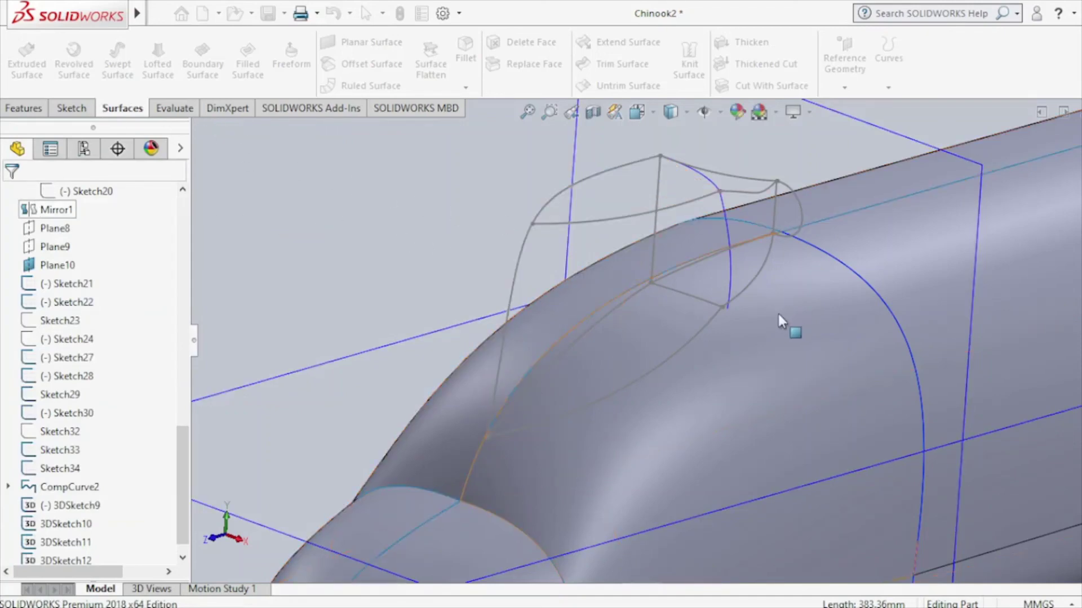
Edit Sketch31 under CompCurve2 and make its lower endpoint coincident with Point1@Sketch27.
{"action": "left_click", "coordinate": [728, 239]}
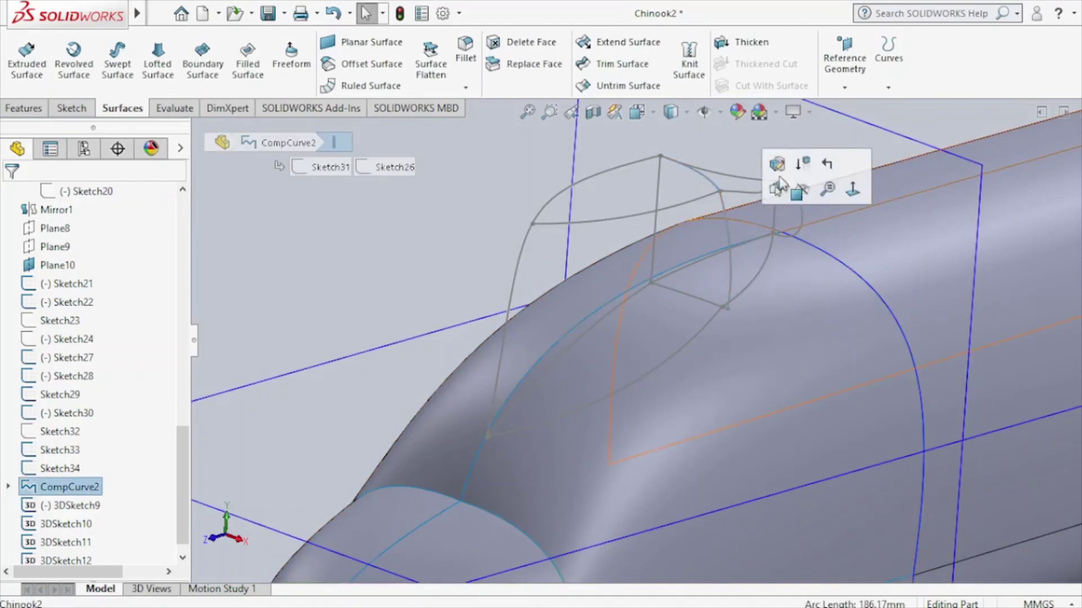
{"action": "left_click", "coordinate": [8, 487]}
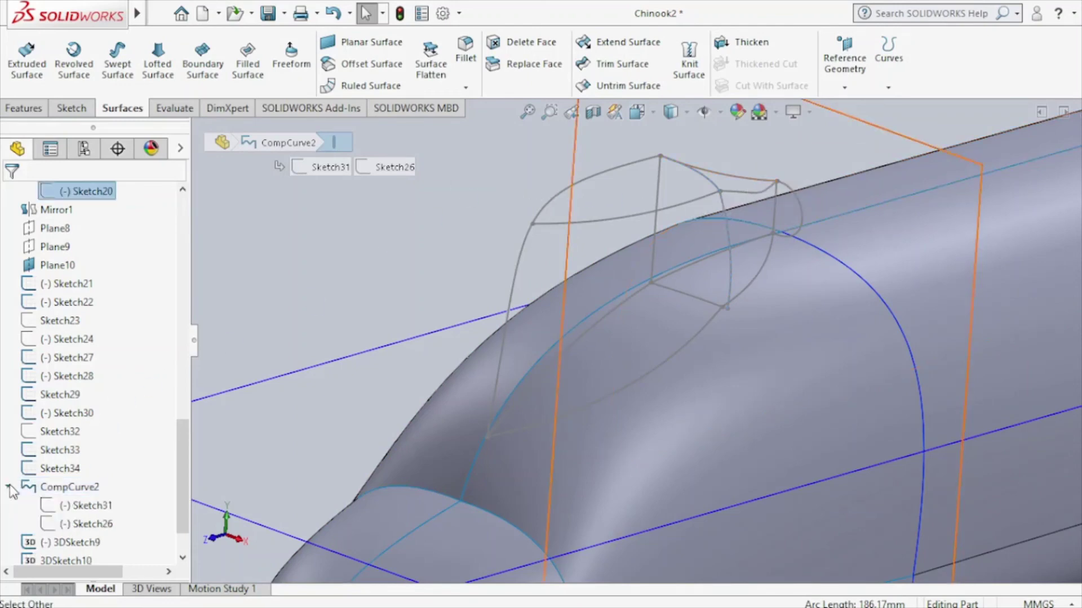
{"action": "left_click", "coordinate": [79, 505]}
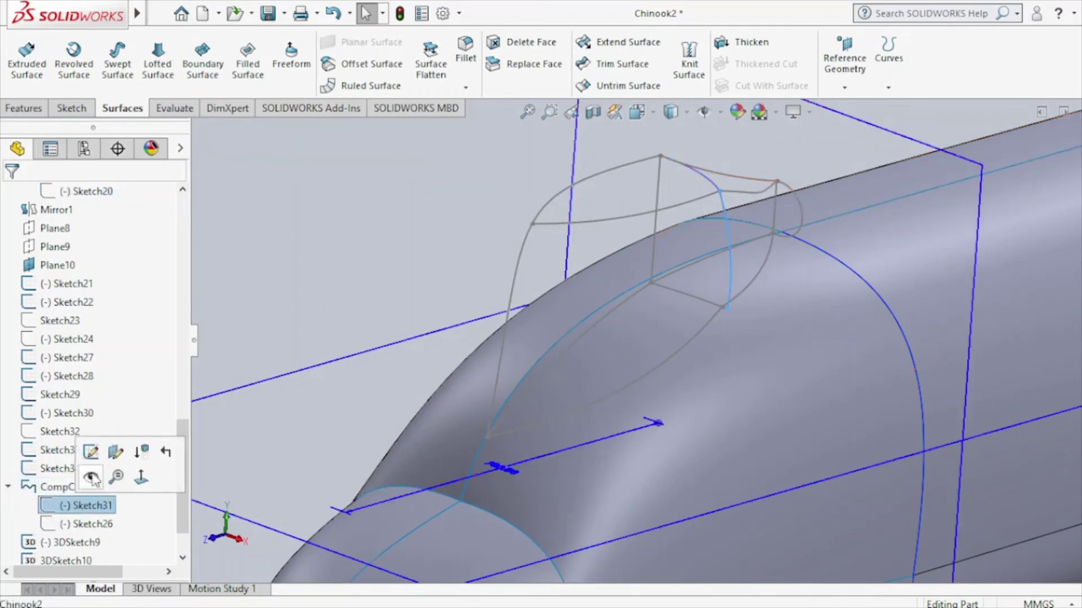
{"action": "left_click", "coordinate": [90, 450]}
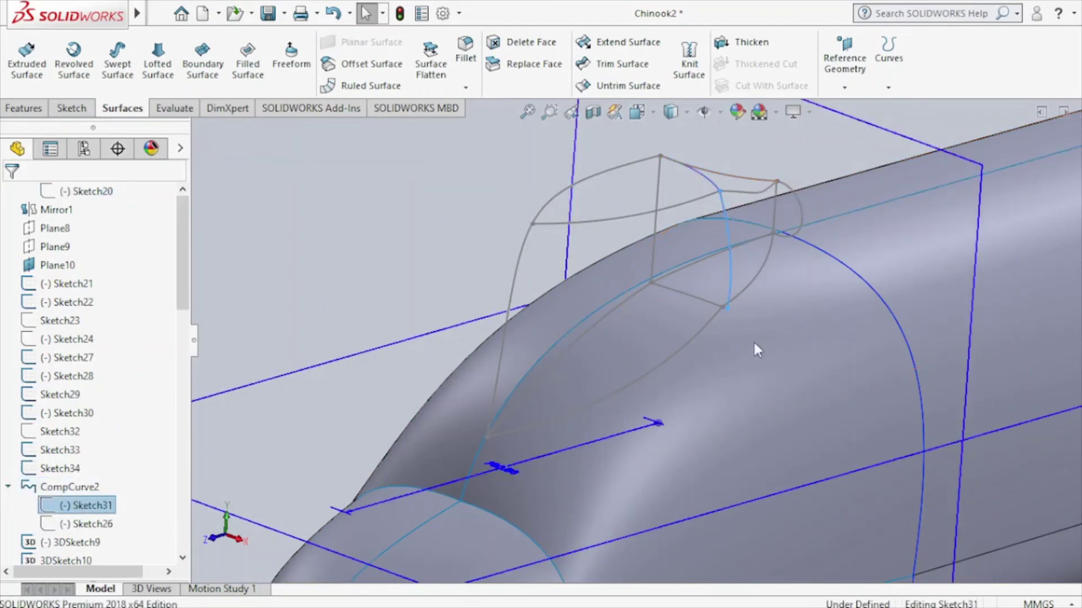
{"action": "left_click", "coordinate": [727, 310]}
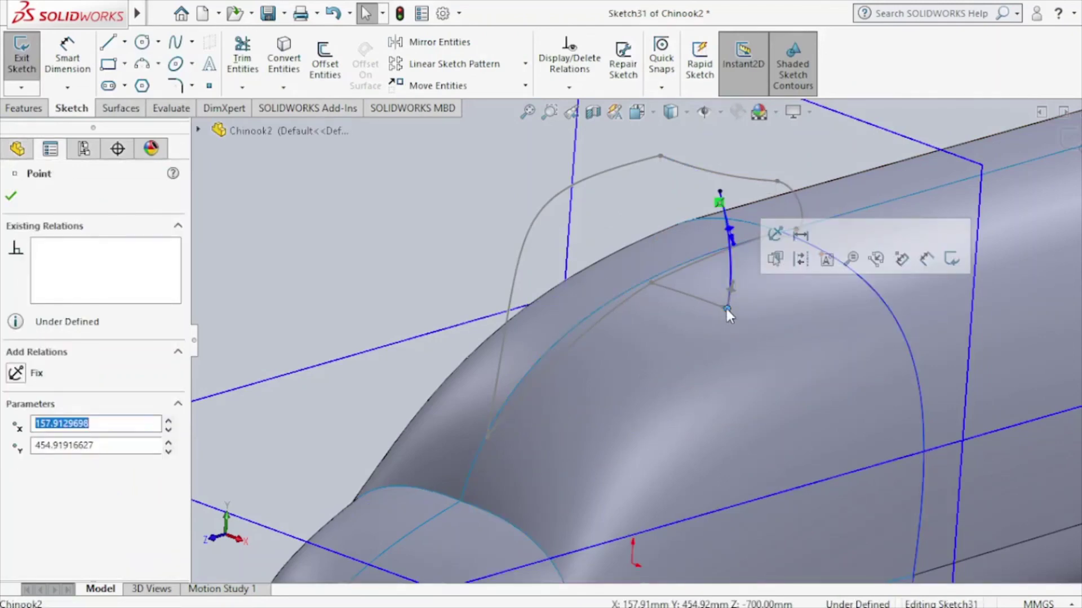
{"action": "left_click", "coordinate": [726, 309], "text": "ctrl"}
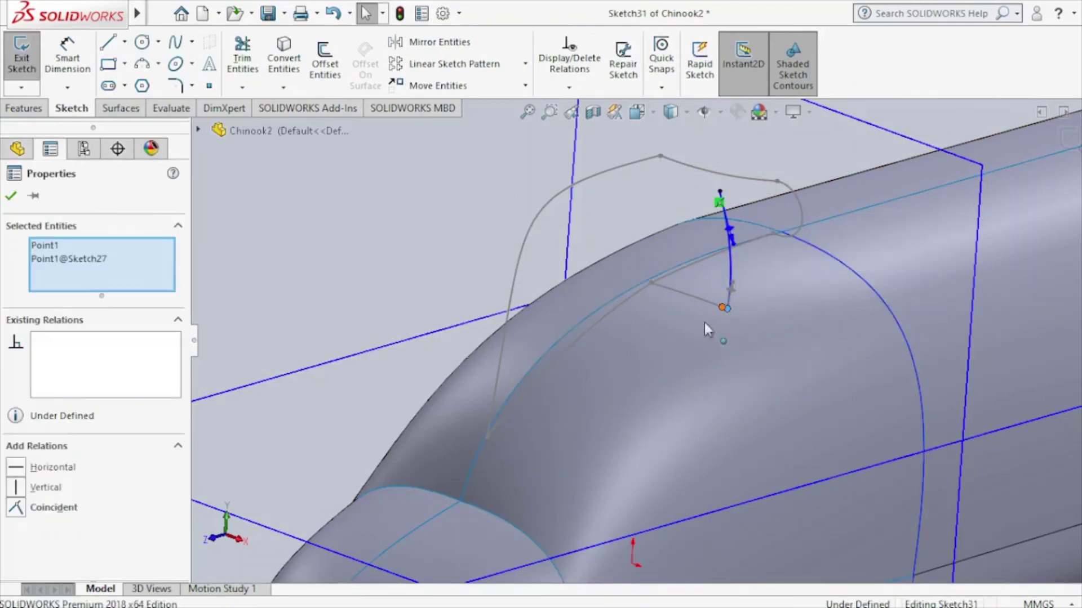
{"action": "left_click", "coordinate": [16, 514]}
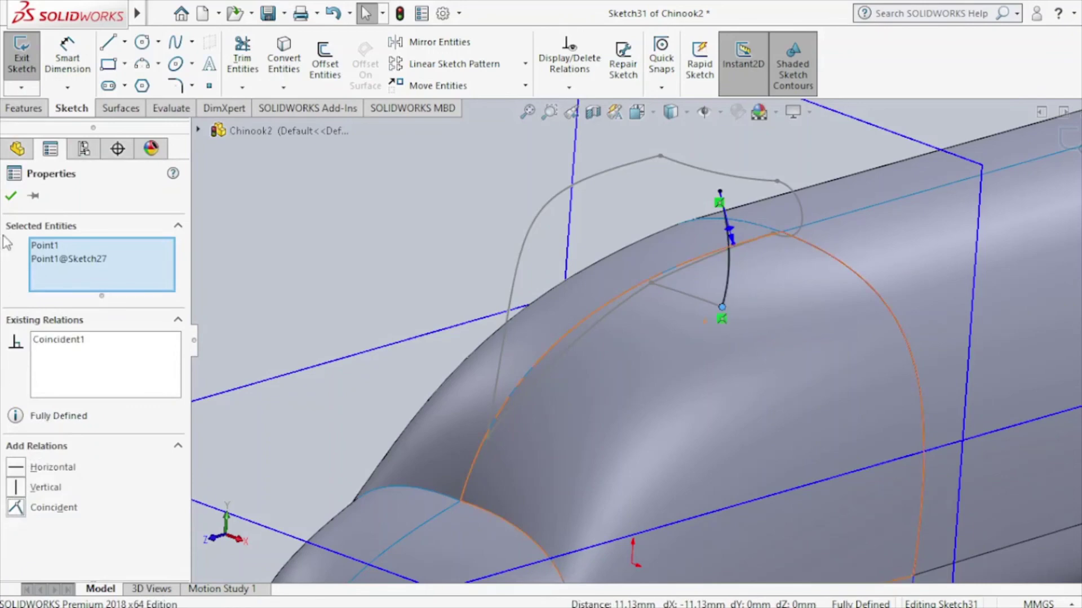
{"action": "left_click", "coordinate": [13, 199]}
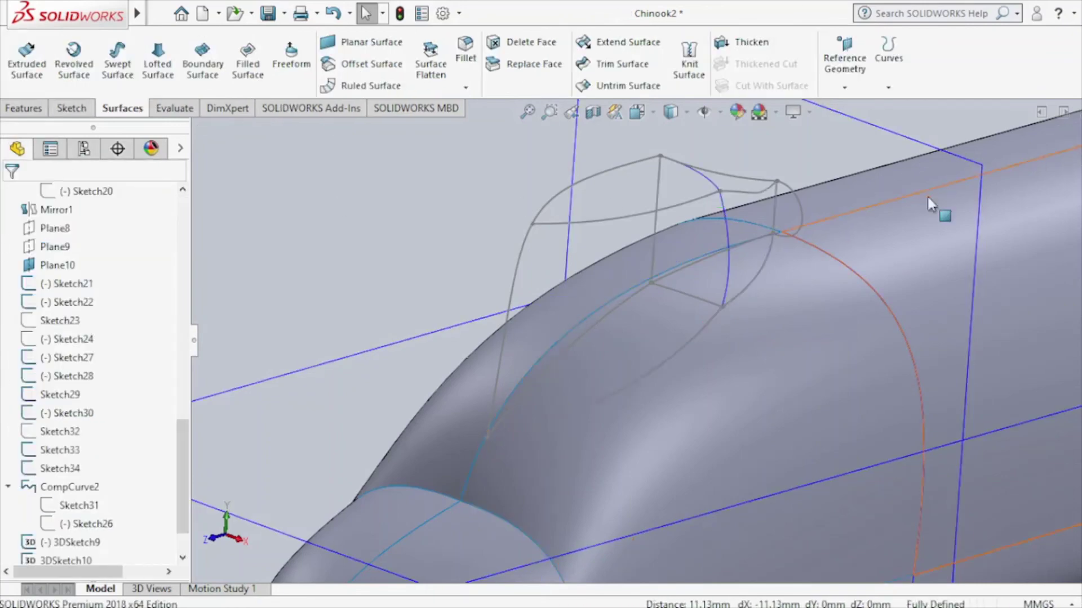
{"action": "left_click", "coordinate": [336, 250]}
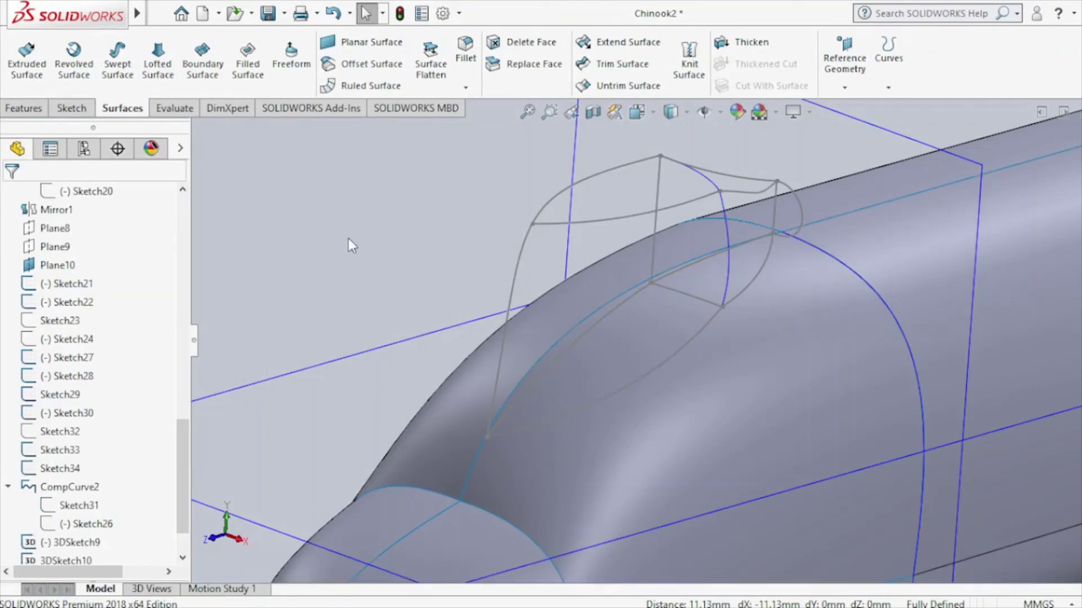
Start Sketch38 on the Right Plane and convert the Sketch21 front canopy curve into it.
{"action": "left_click_drag", "start_coordinate": [188, 438], "coordinate": [184, 233]}
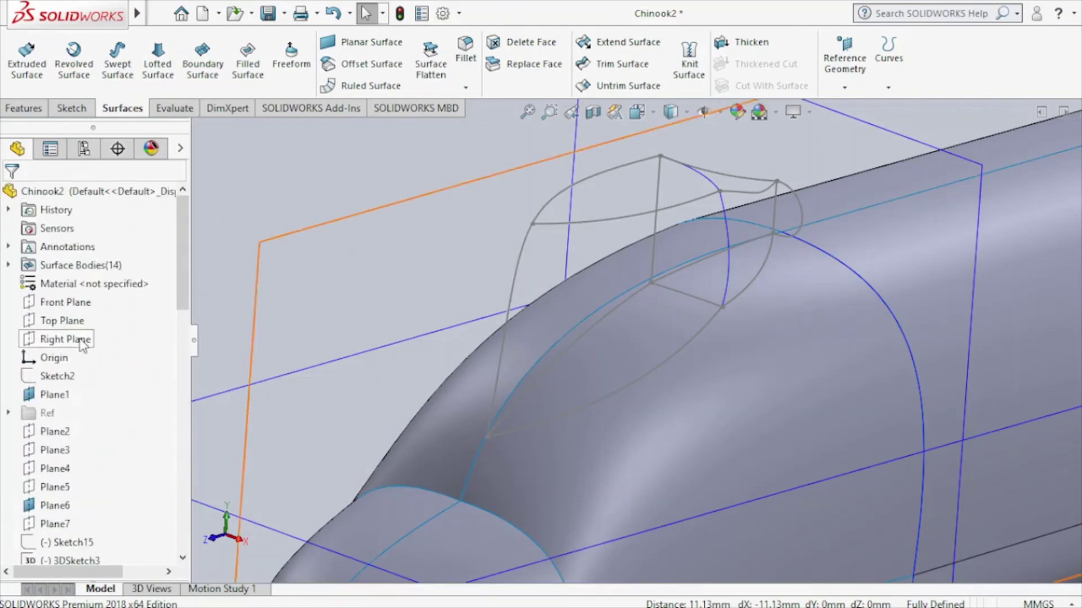
{"action": "left_click", "coordinate": [83, 341]}
{"action": "left_click", "coordinate": [95, 314]}
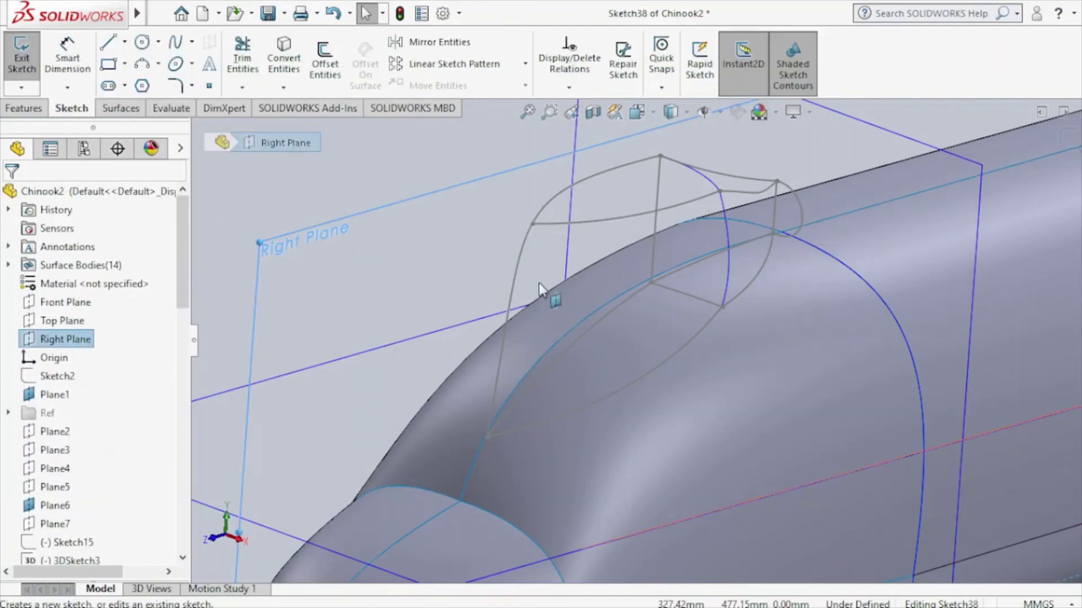
{"action": "key", "text": "s"}
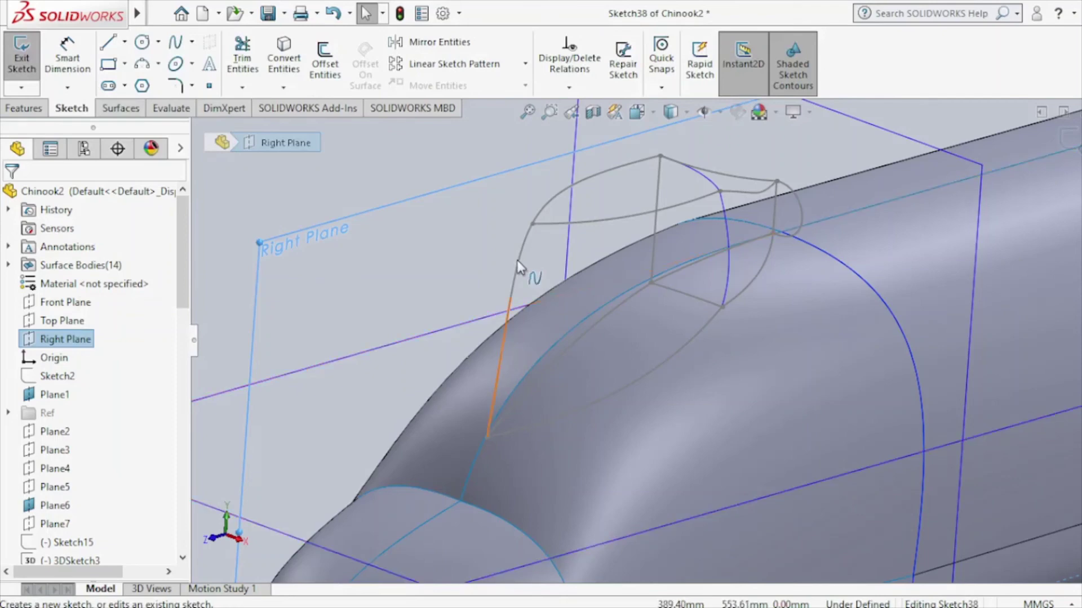
{"action": "left_click", "coordinate": [522, 252]}
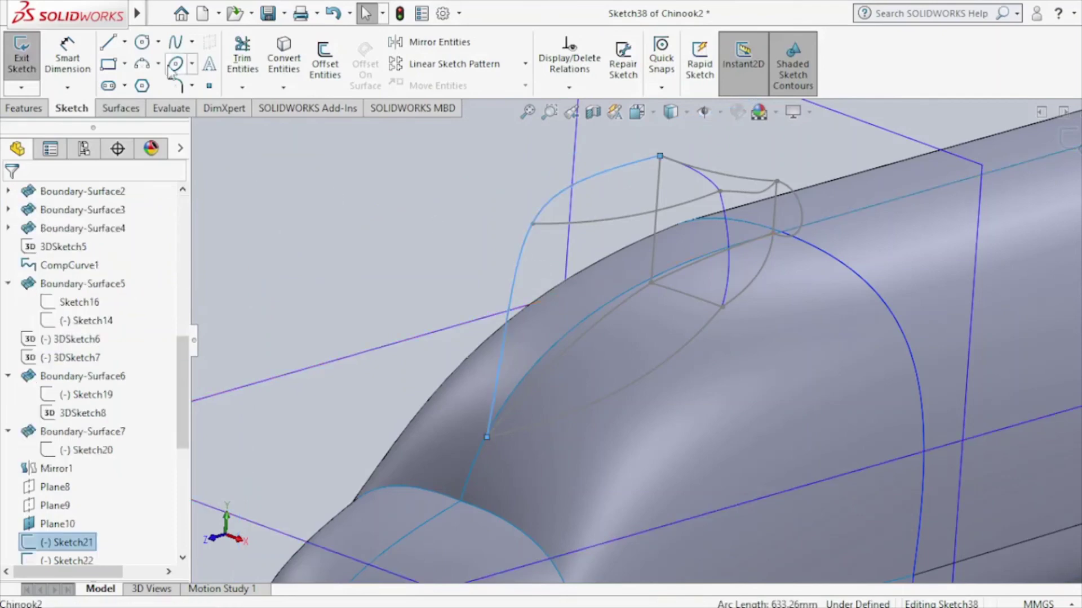
{"action": "left_click", "coordinate": [283, 59]}
{"action": "left_click", "coordinate": [283, 59]}
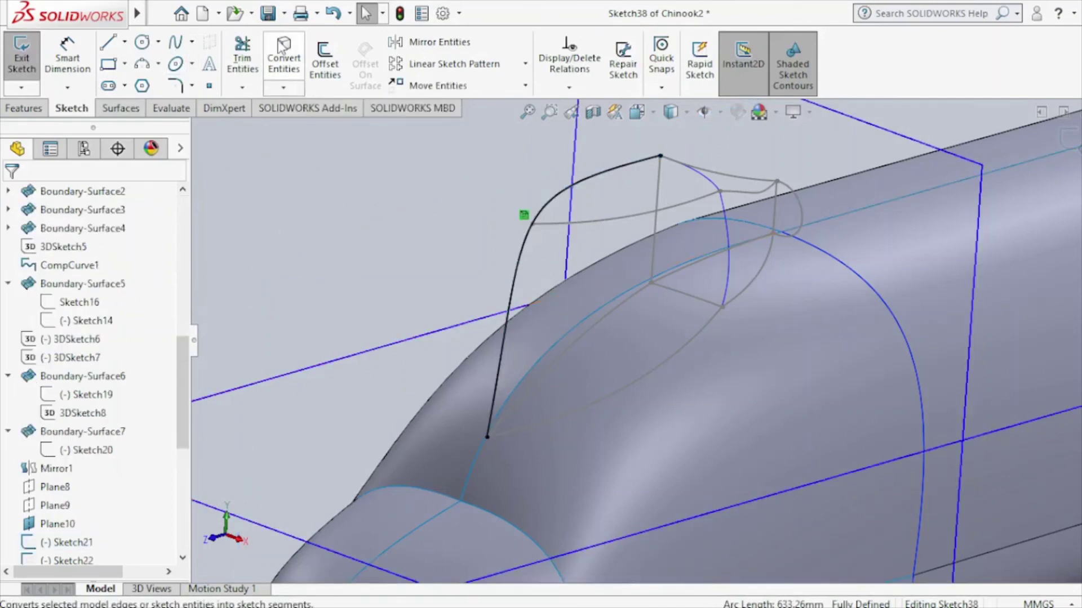
Draw a short crossing line, trim away the curve's lower portion, and exit Sketch38.
{"action": "left_click", "coordinate": [107, 42]}
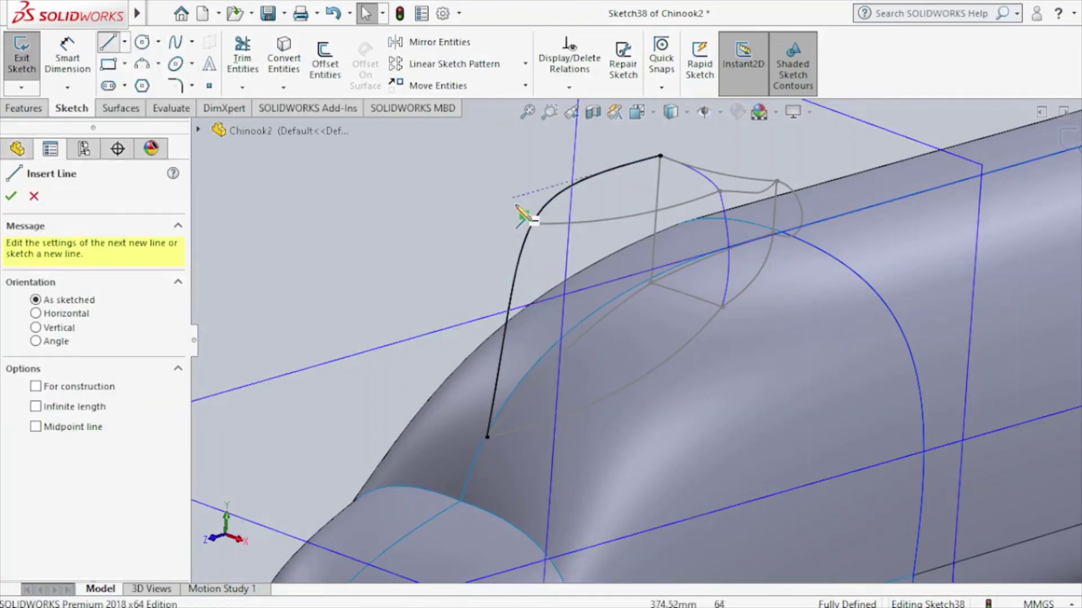
{"action": "left_click", "coordinate": [532, 225]}
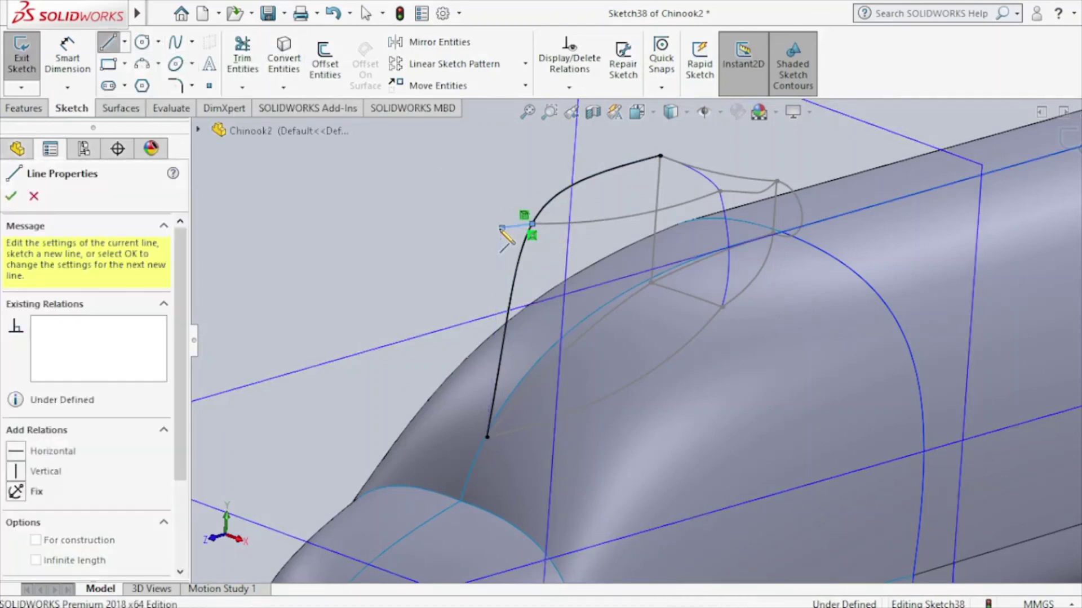
{"action": "left_click", "coordinate": [503, 228]}
{"action": "key", "text": "Escape"}
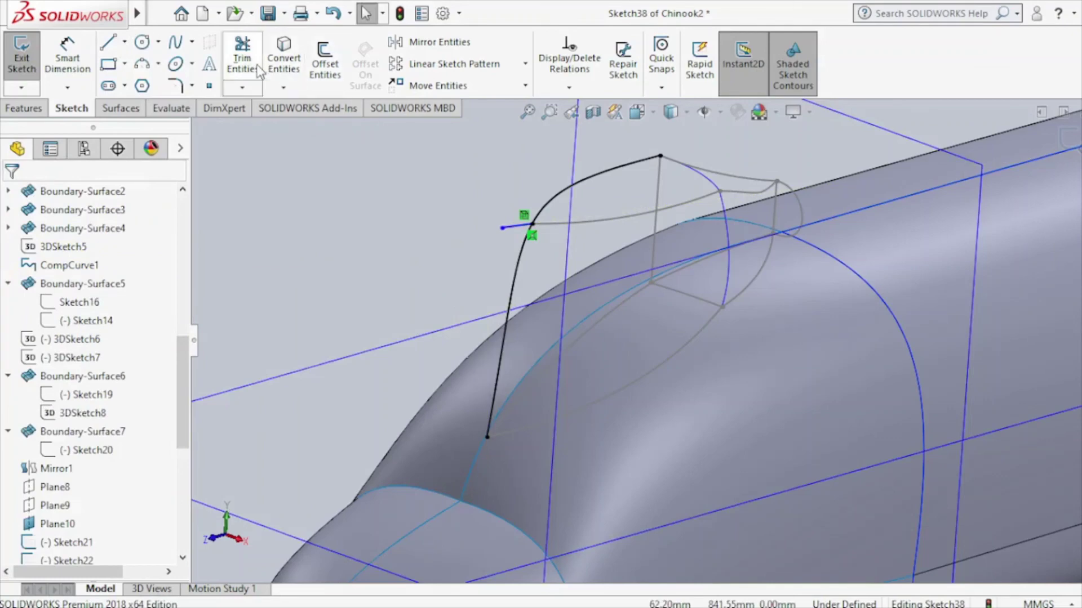
{"action": "left_click", "coordinate": [242, 61]}
{"action": "mouse_move", "coordinate": [461, 270]}
{"action": "left_mouse_down"}
{"action": "mouse_move", "coordinate": [536, 346]}
{"action": "mouse_move", "coordinate": [505, 201]}
{"action": "left_mouse_up"}
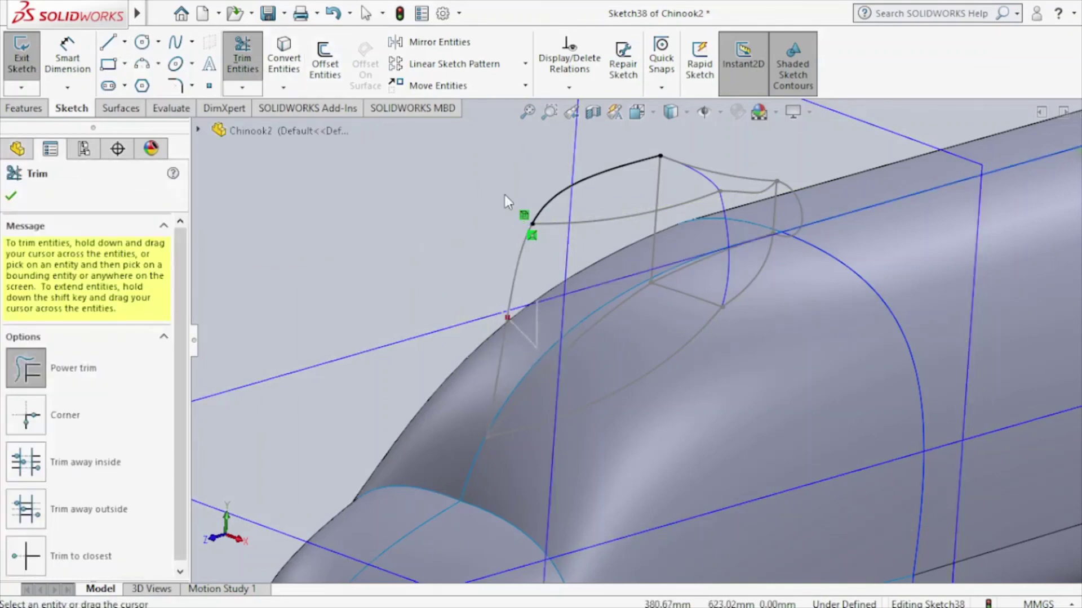
{"action": "left_click", "coordinate": [11, 197]}
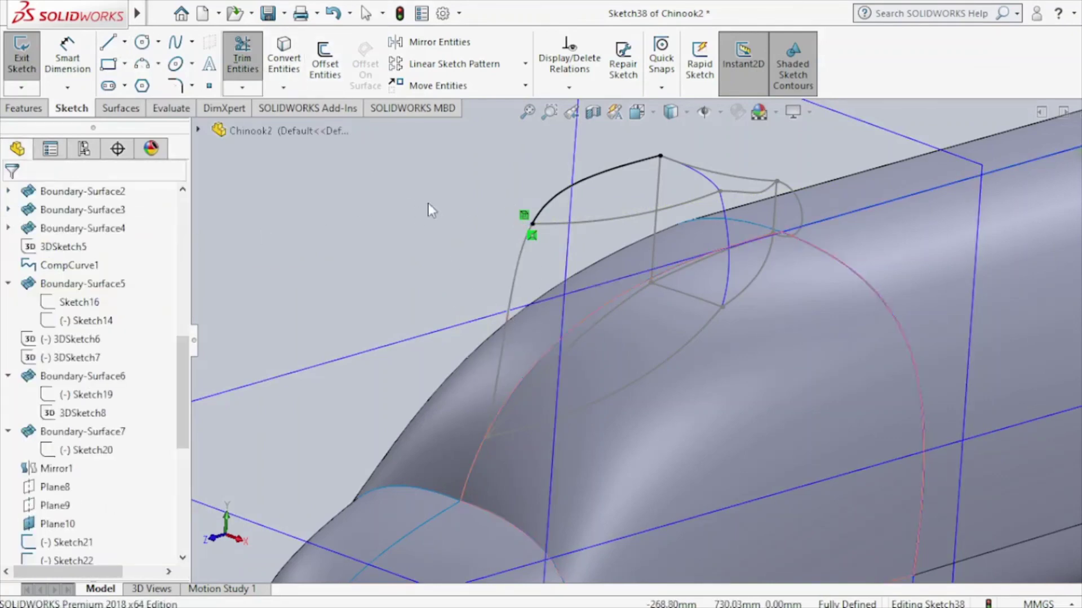
{"action": "left_click", "coordinate": [1070, 151]}
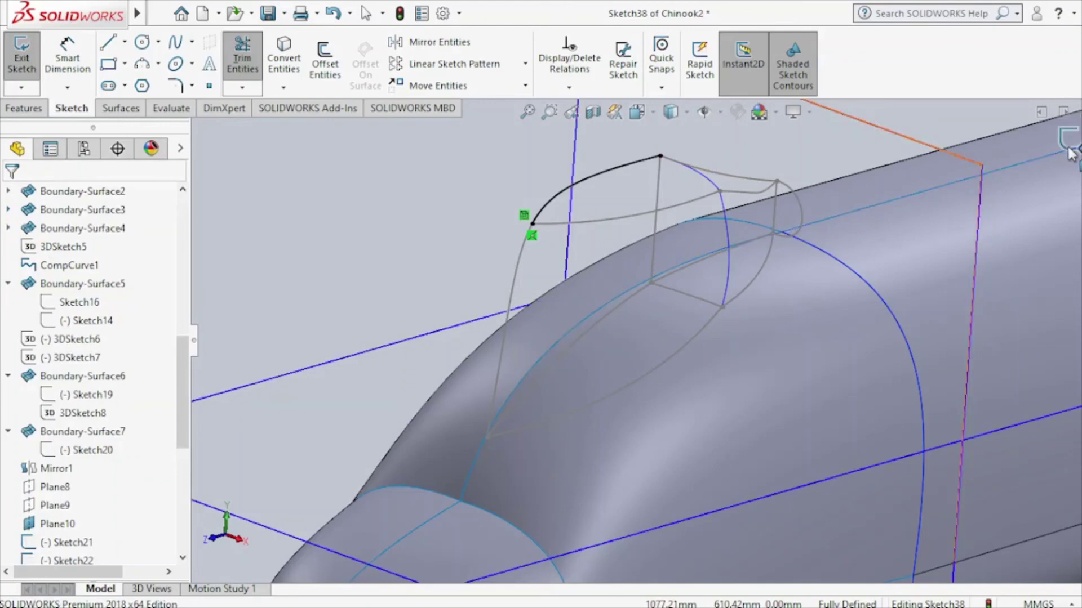
Hide the full Sketch21 front canopy curve, then select CompCurve2 to inspect it.
{"action": "double_click", "coordinate": [514, 278]}
{"action": "left_click", "coordinate": [513, 278]}
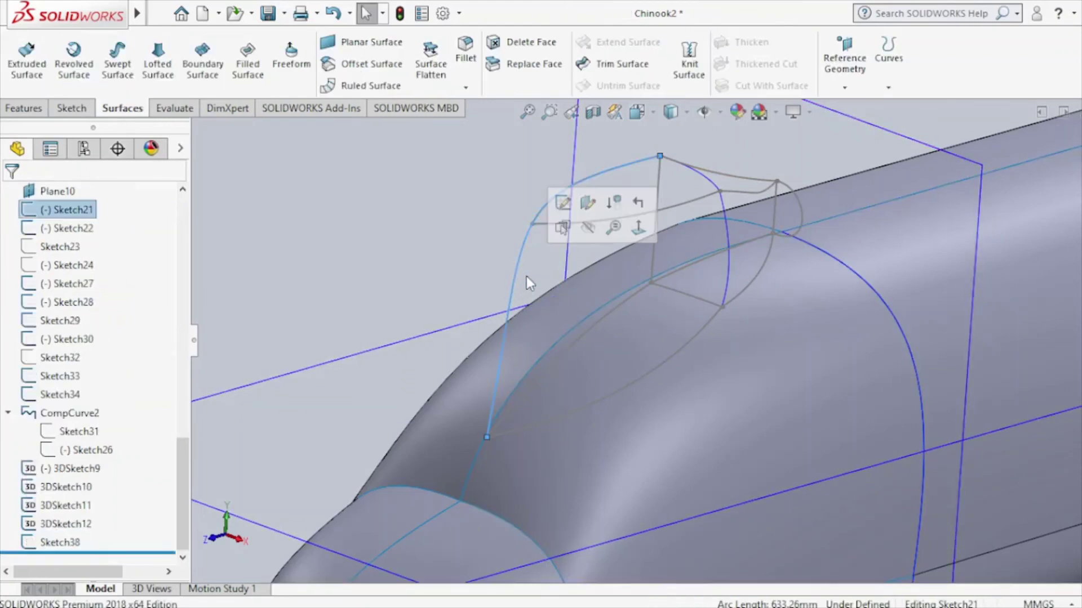
{"action": "left_click", "coordinate": [586, 231]}
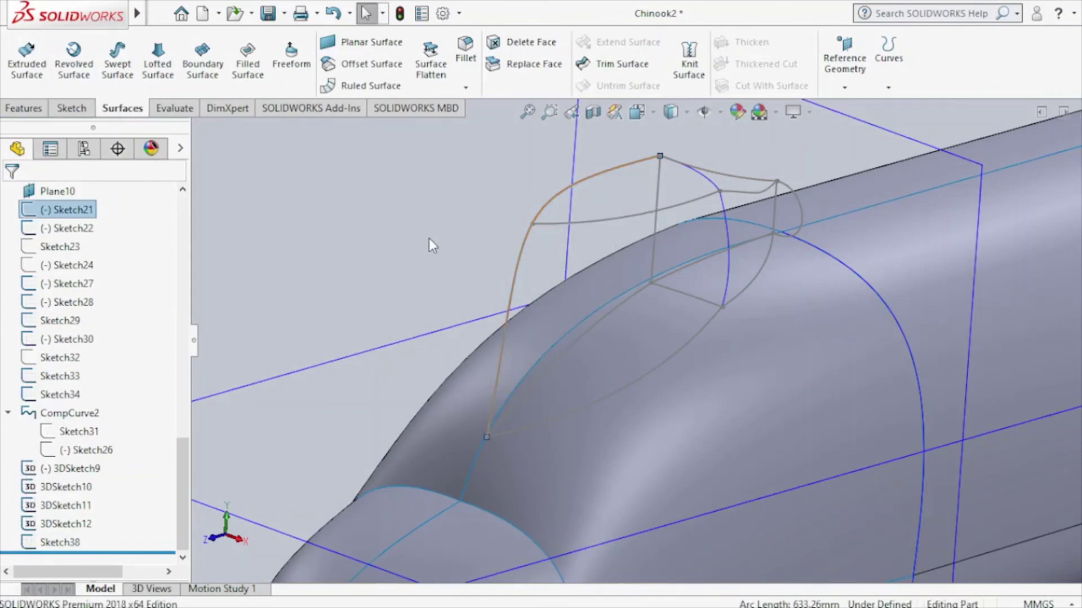
{"action": "key", "text": "Delete"}
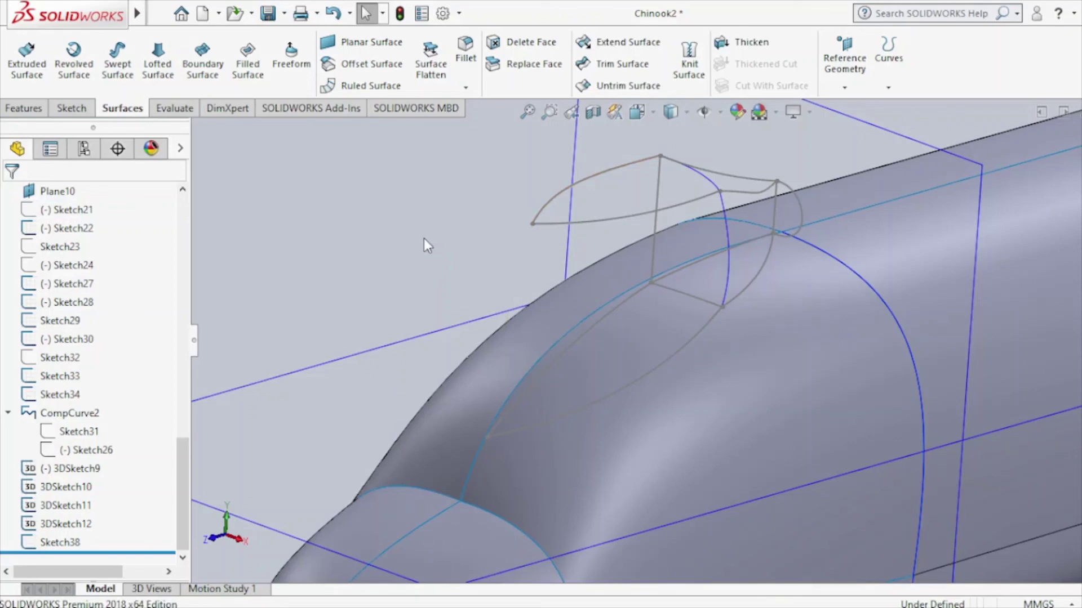
{"action": "left_click", "coordinate": [708, 181]}
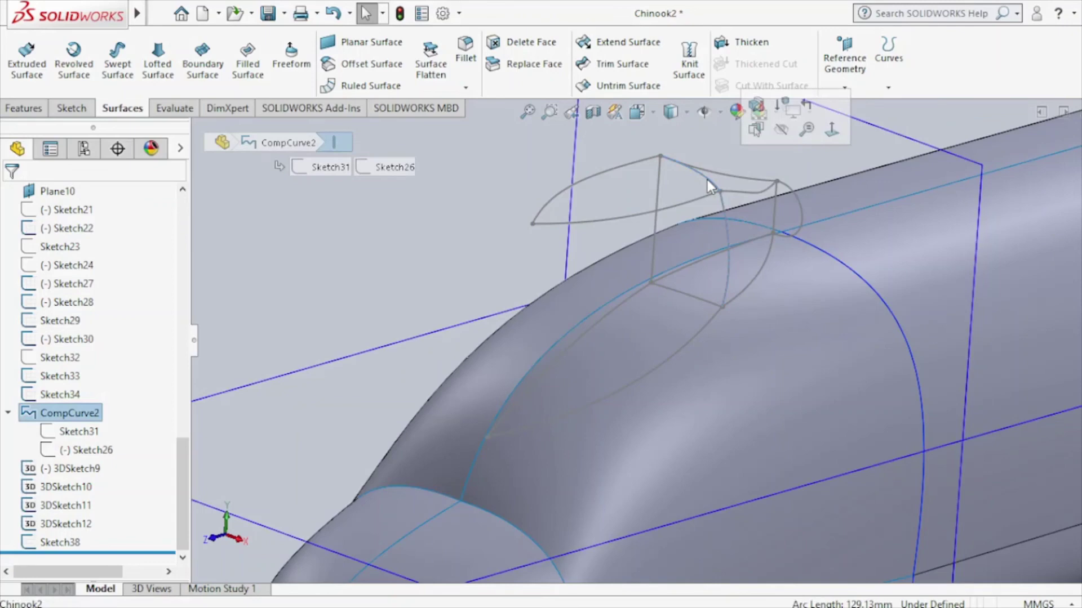
Convert the Sketch26 curve from CompCurve2 into new 3DSketch13 and exit the sketch.
{"action": "left_click", "coordinate": [313, 235]}
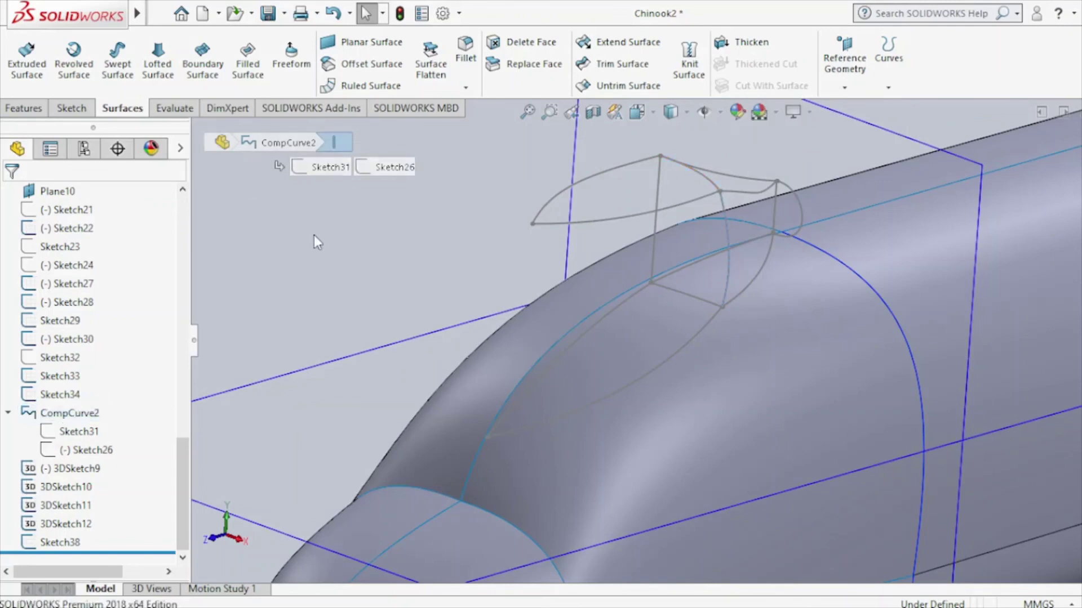
{"action": "left_click", "coordinate": [71, 108]}
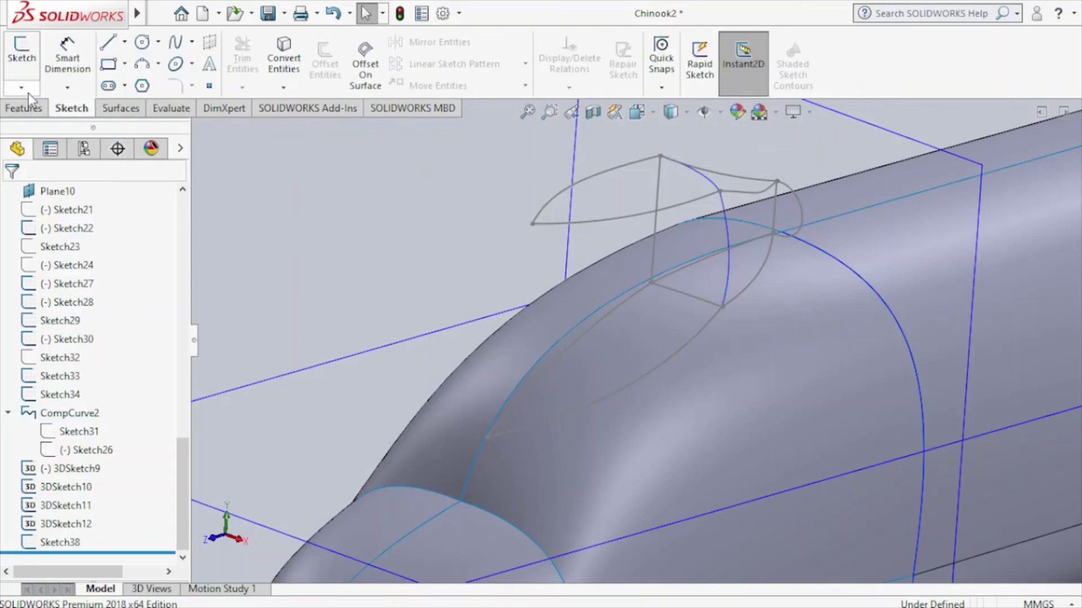
{"action": "left_click", "coordinate": [20, 87]}
{"action": "left_click", "coordinate": [43, 125]}
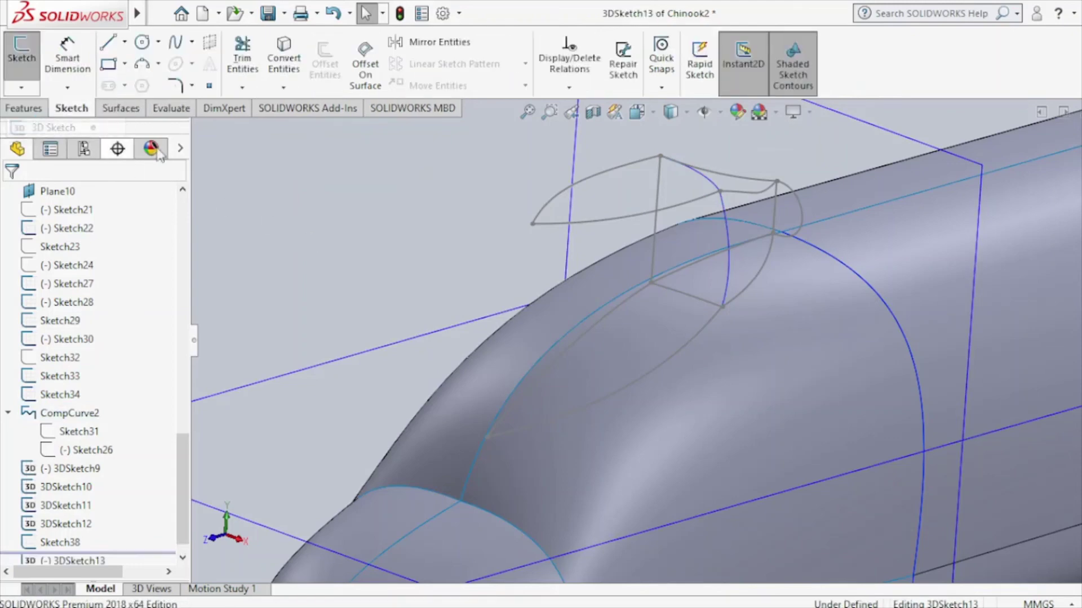
{"action": "left_click", "coordinate": [707, 180]}
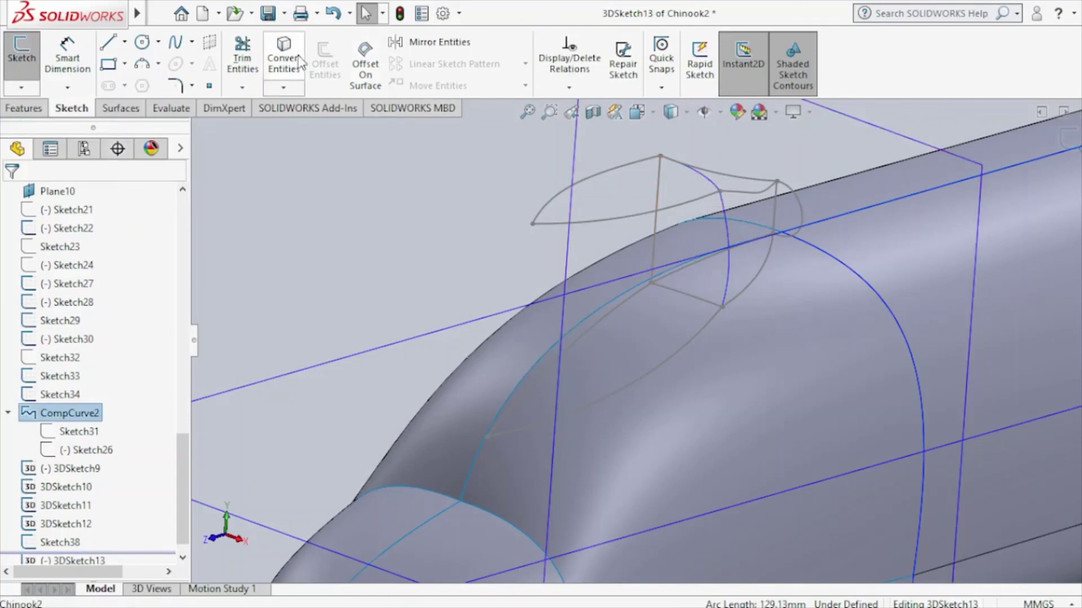
{"action": "left_click", "coordinate": [82, 432]}
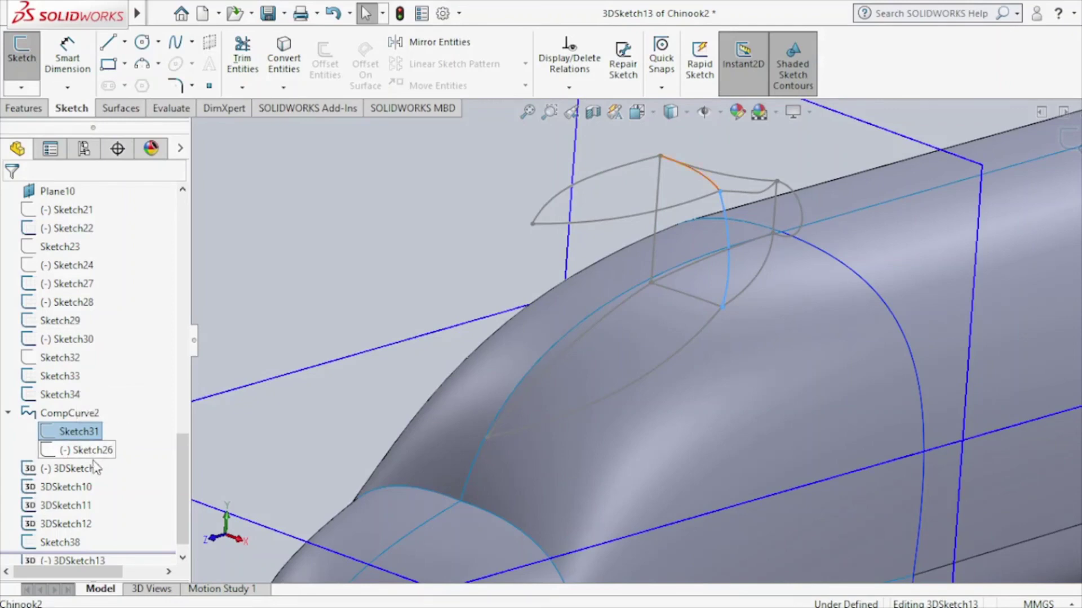
{"action": "left_click", "coordinate": [84, 451]}
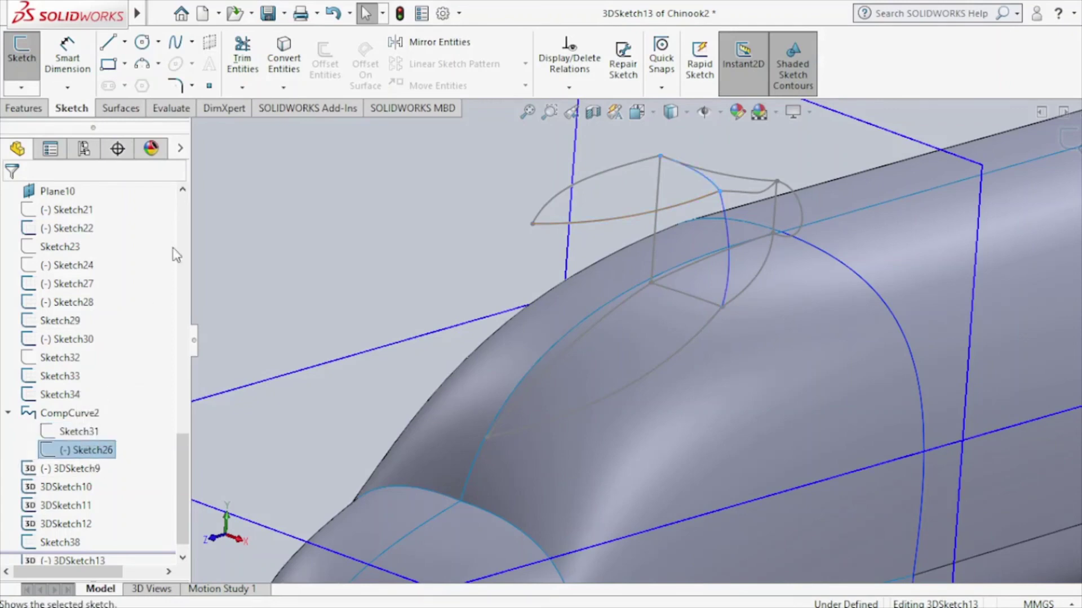
{"action": "left_click", "coordinate": [294, 64]}
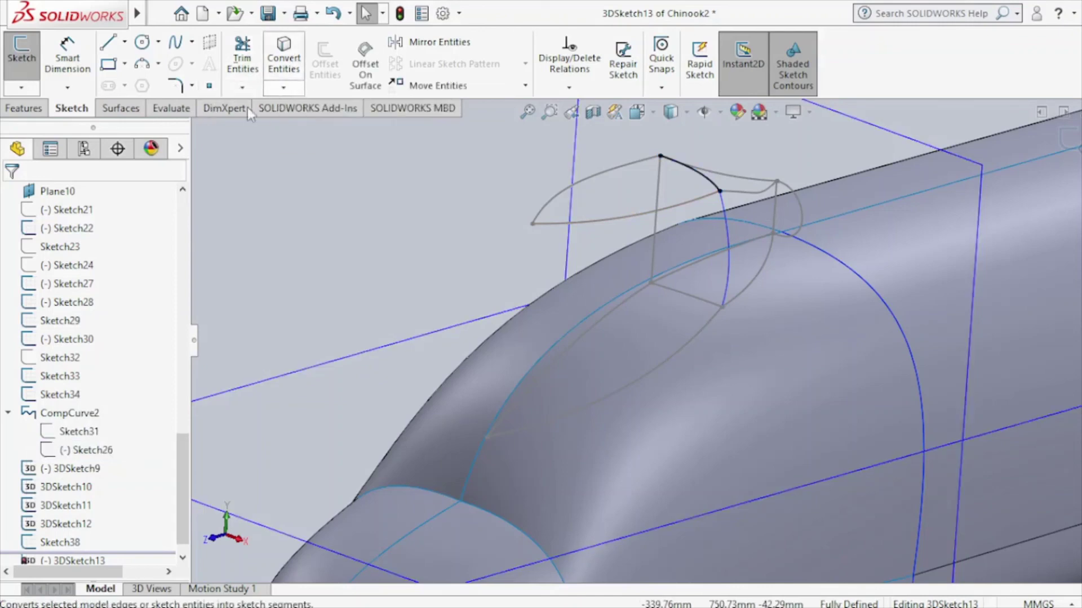
{"action": "left_click", "coordinate": [1063, 145]}
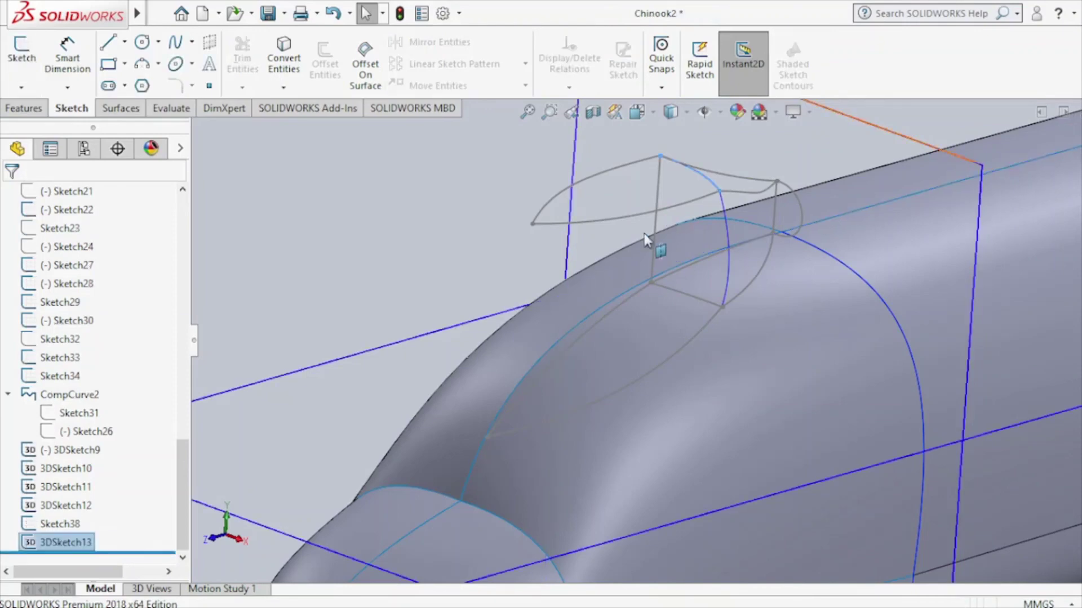
Create Boundary-Surface10 from 3DSketch13 and Sketch38 with flipped connectors, guided by 3DSketch9.
{"action": "left_click", "coordinate": [116, 108]}
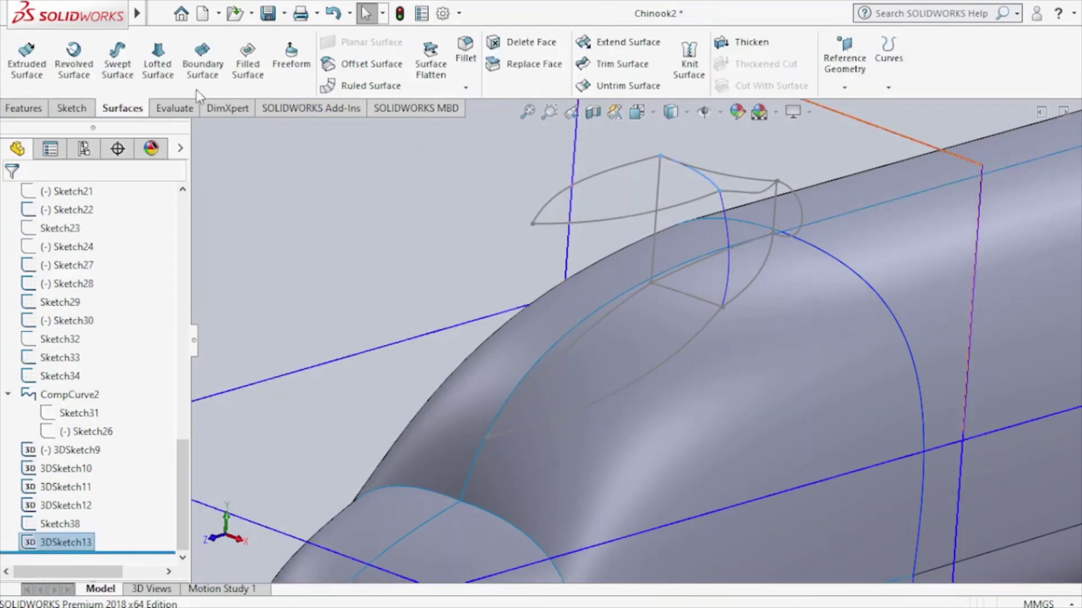
{"action": "left_click", "coordinate": [201, 84]}
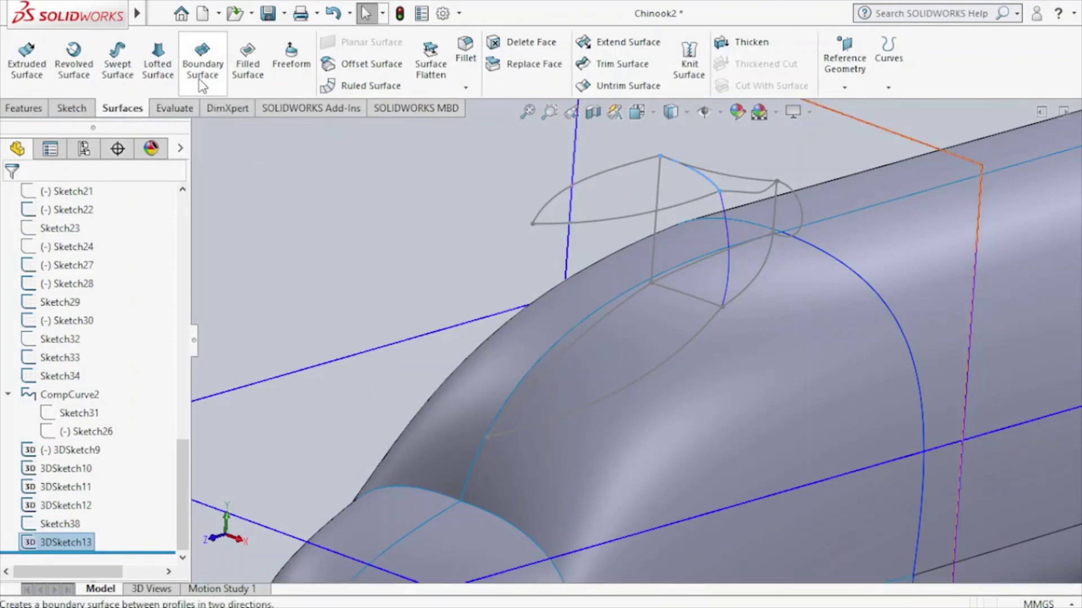
{"action": "left_click", "coordinate": [202, 84]}
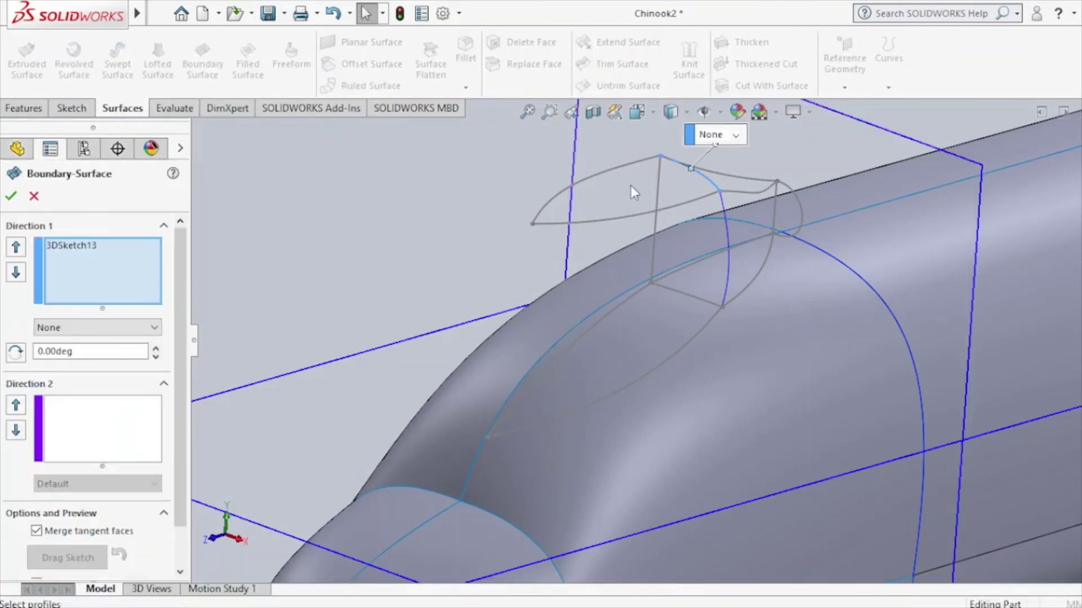
{"action": "left_click", "coordinate": [586, 184]}
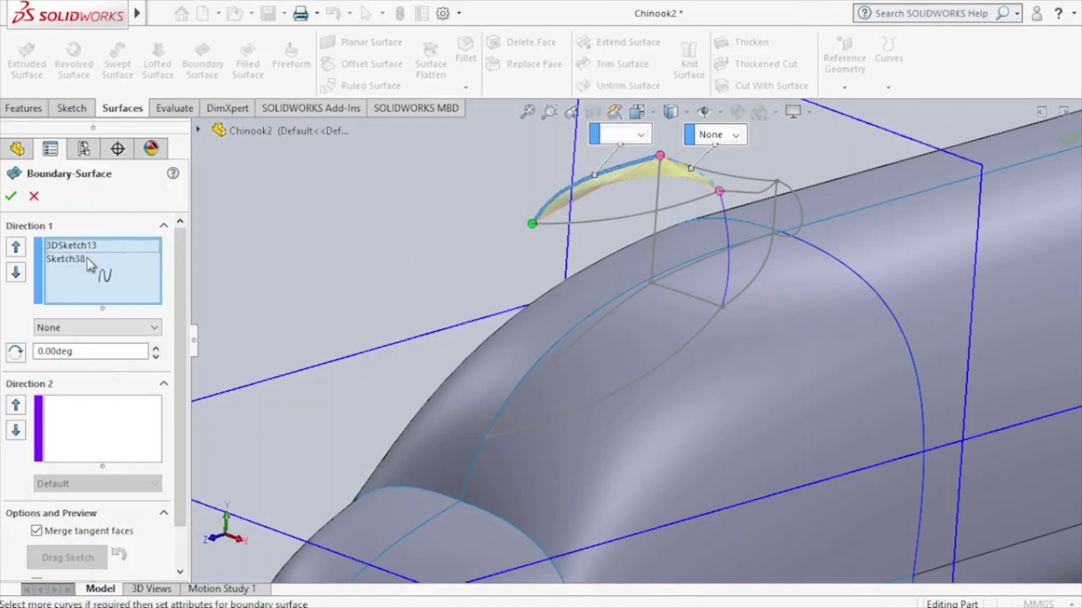
{"action": "left_click", "coordinate": [87, 261]}
{"action": "right_click", "coordinate": [90, 267]}
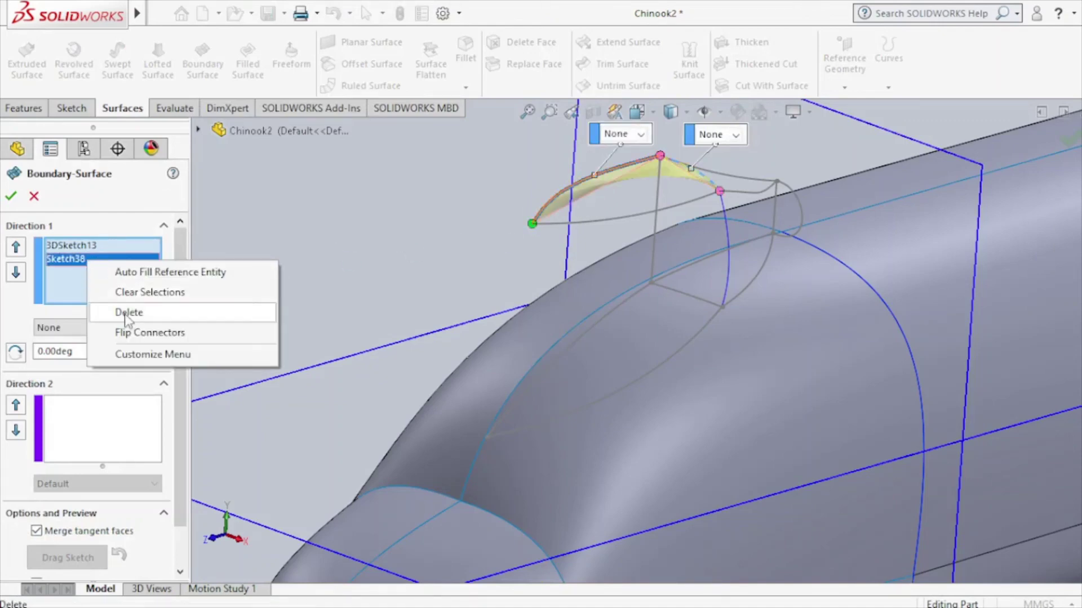
{"action": "left_click", "coordinate": [129, 333]}
{"action": "left_click", "coordinate": [130, 428]}
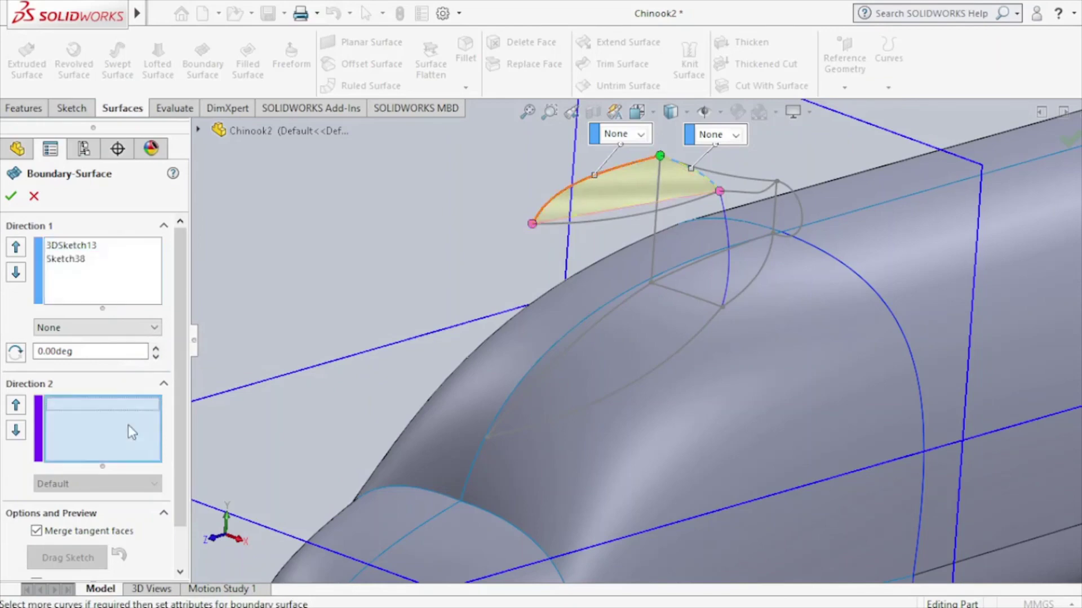
{"action": "left_click", "coordinate": [603, 223]}
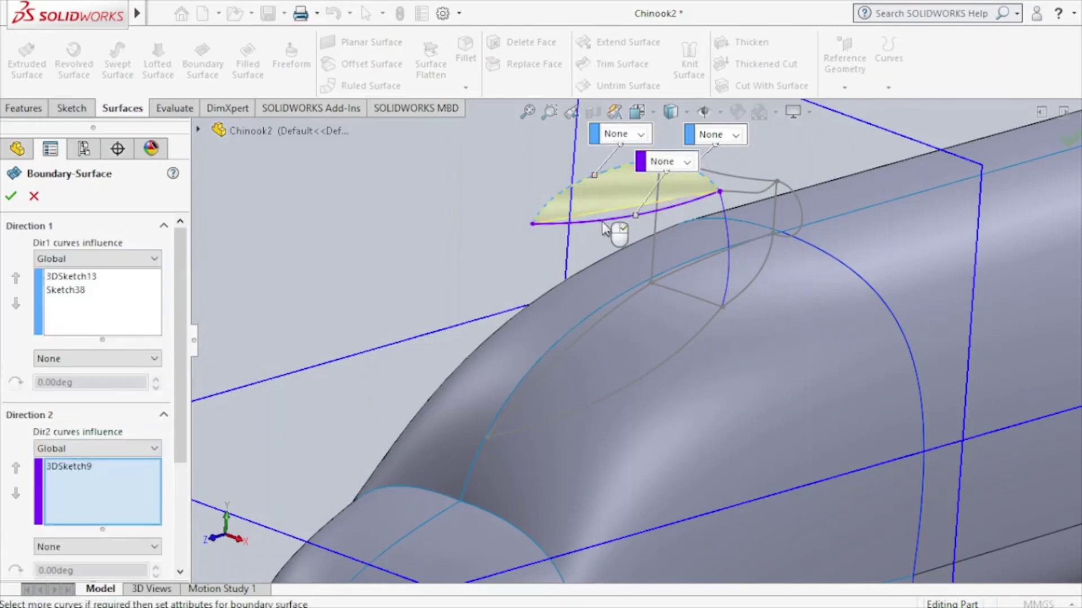
{"action": "left_click", "coordinate": [11, 196]}
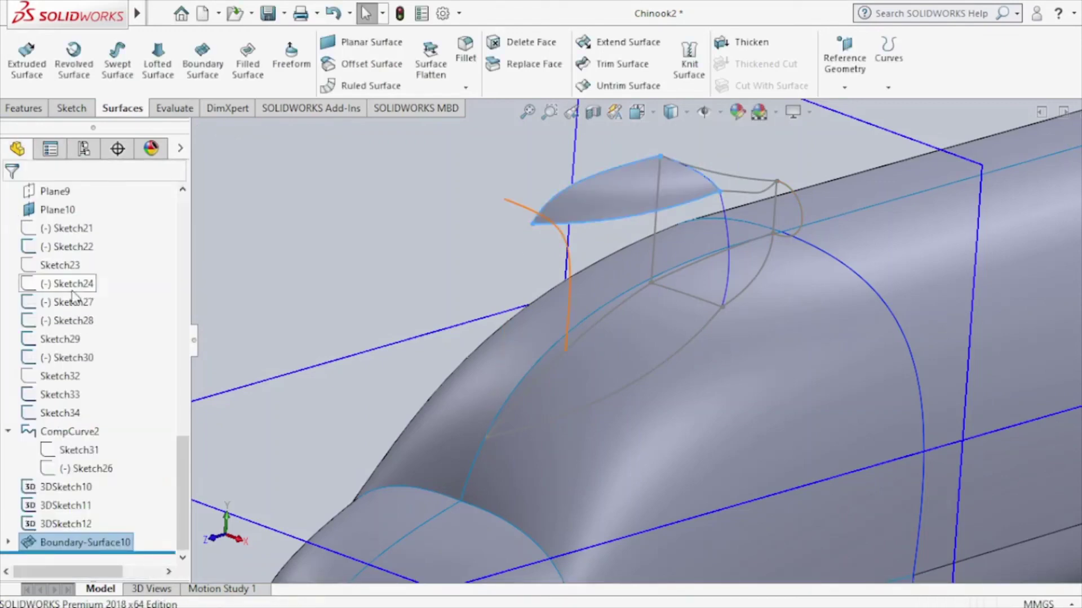
Show Sketch21 and convert the front canopy pillar edge into a new Right Plane sketch.
{"action": "left_click", "coordinate": [67, 235]}
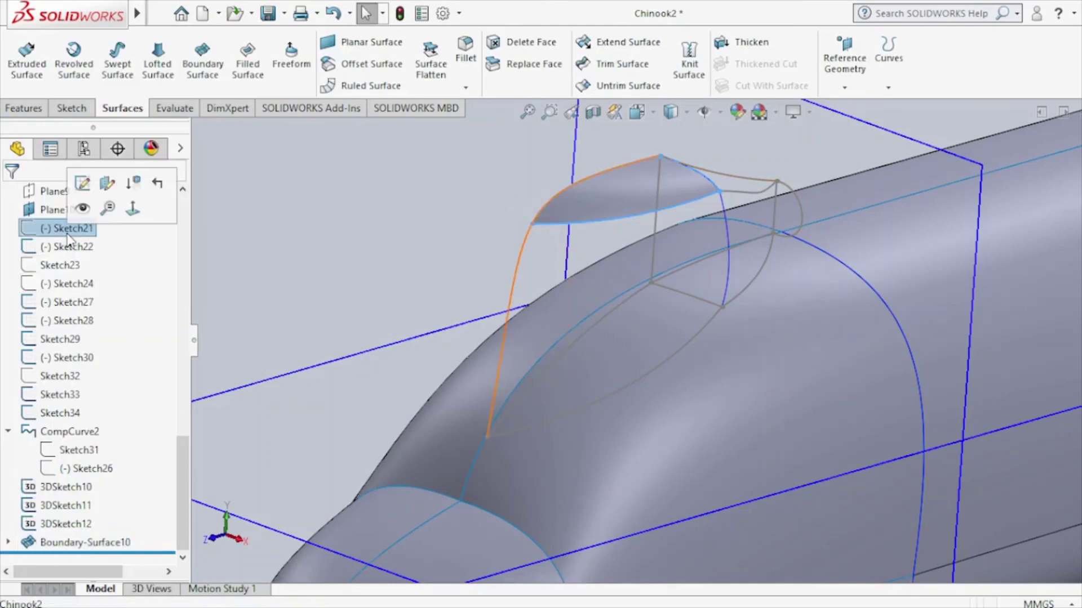
{"action": "left_click", "coordinate": [83, 208]}
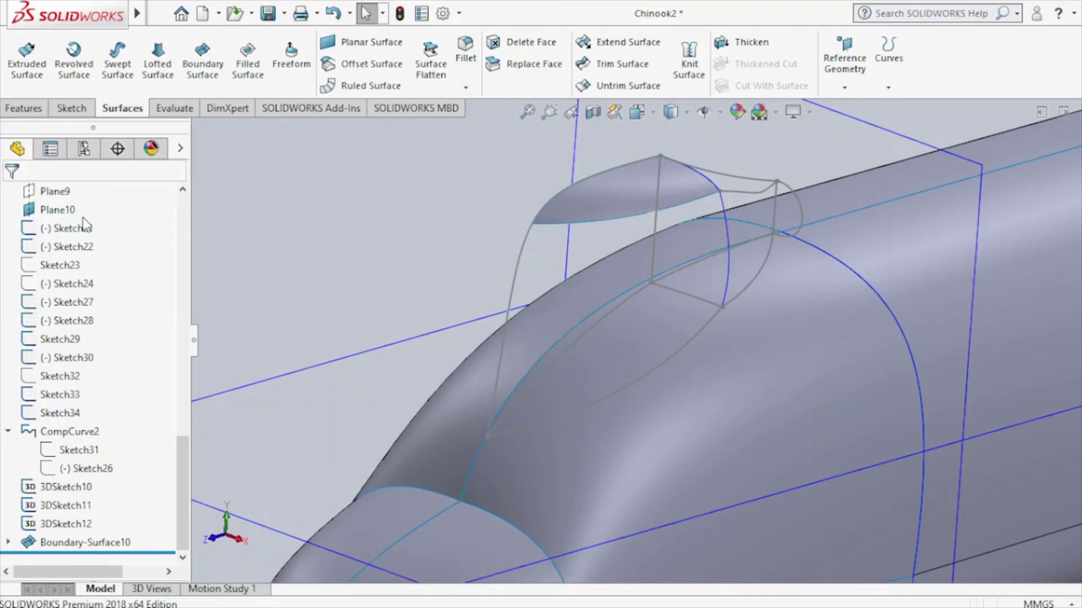
{"action": "left_click_drag", "start_coordinate": [185, 447], "coordinate": [185, 205]}
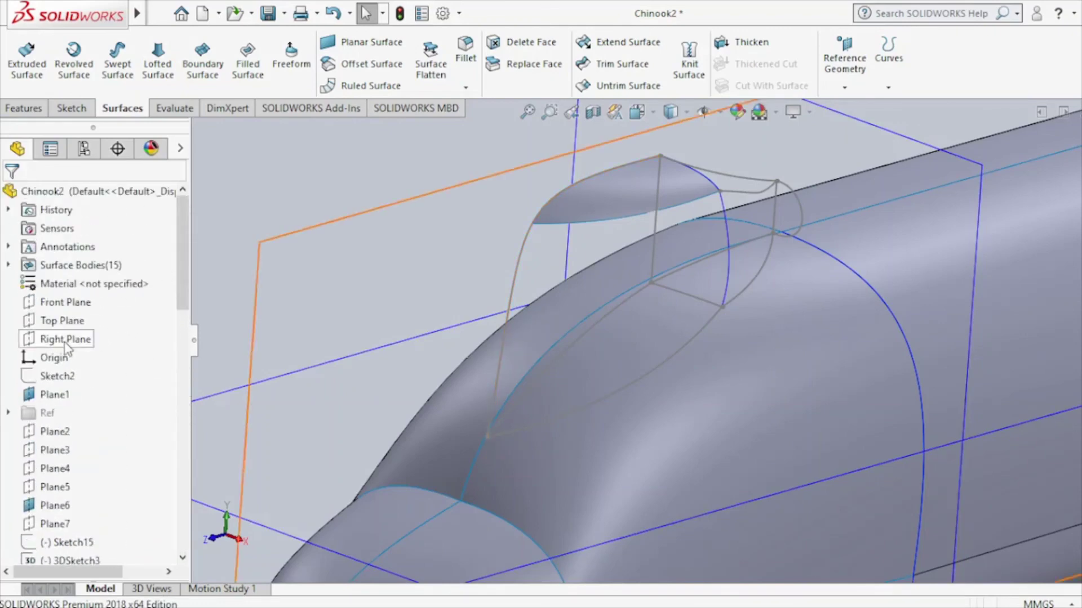
{"action": "left_click", "coordinate": [65, 339]}
{"action": "left_click", "coordinate": [74, 326]}
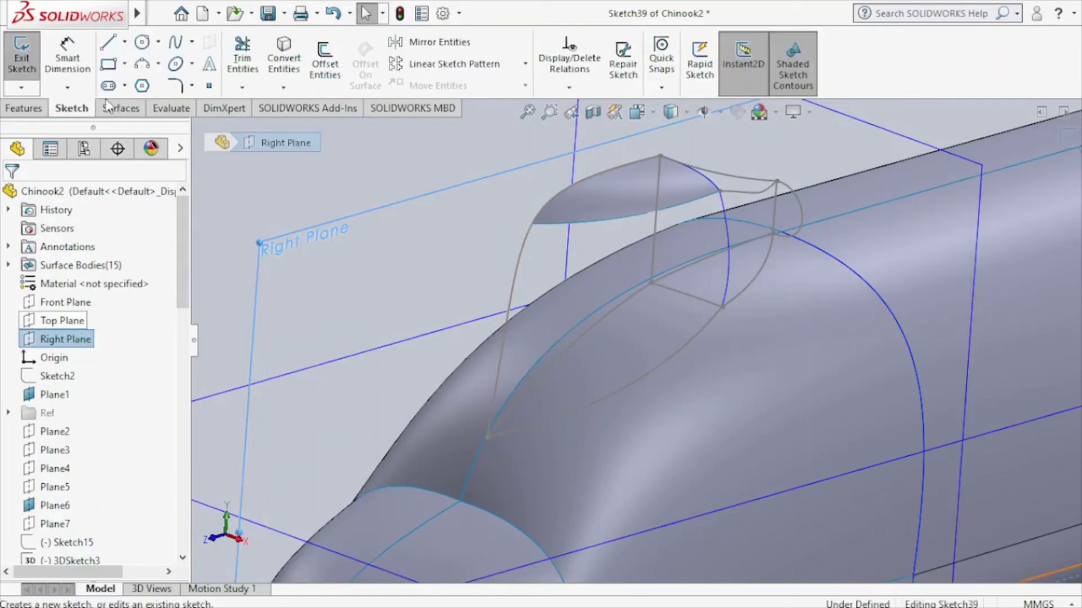
{"action": "left_click", "coordinate": [529, 231]}
{"action": "left_click", "coordinate": [291, 68]}
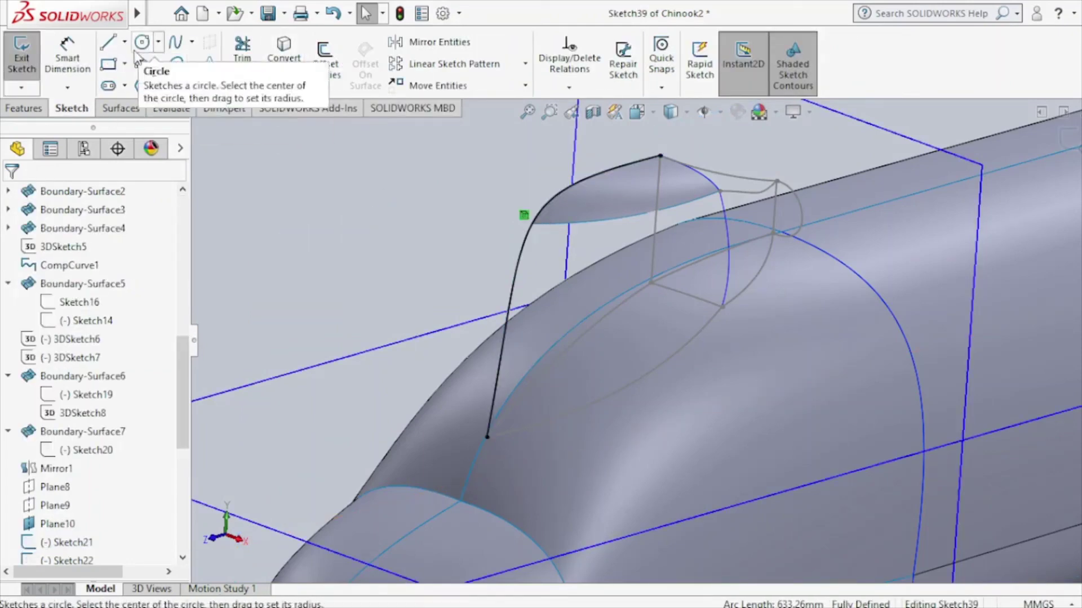
Draw a short cutting line across the pillar curve, trim away the upper part, and exit the sketch.
{"action": "left_click", "coordinate": [108, 42]}
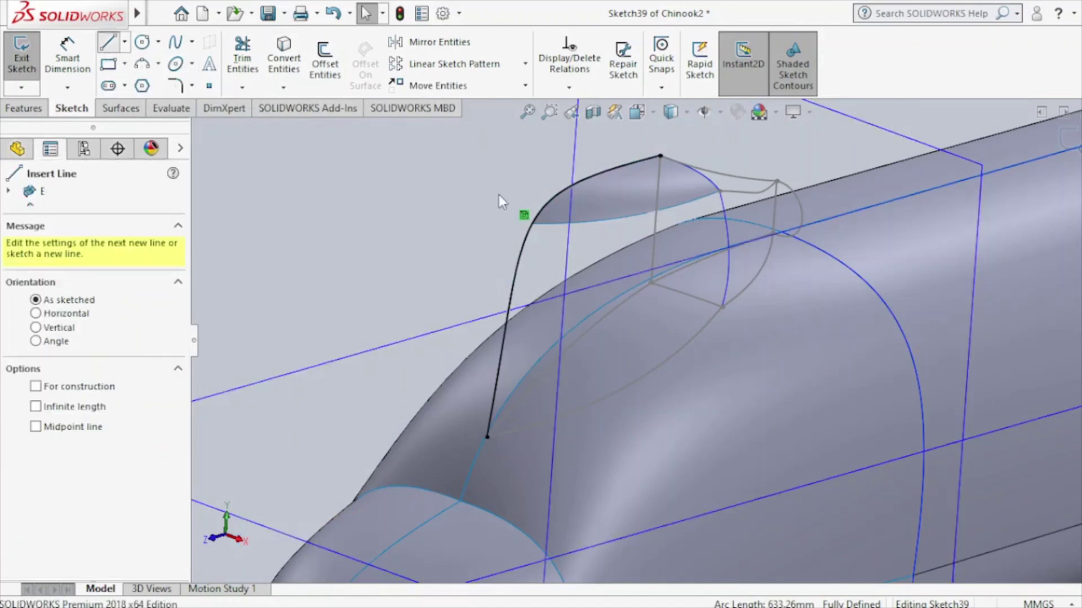
{"action": "left_click", "coordinate": [538, 237]}
{"action": "left_click", "coordinate": [497, 226]}
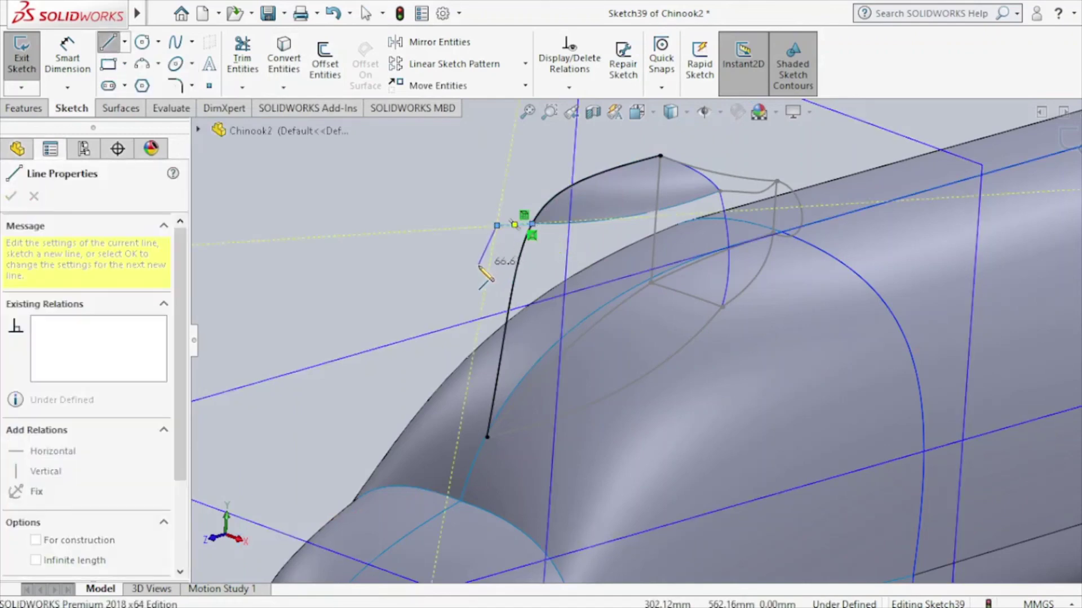
{"action": "key", "text": "Escape"}
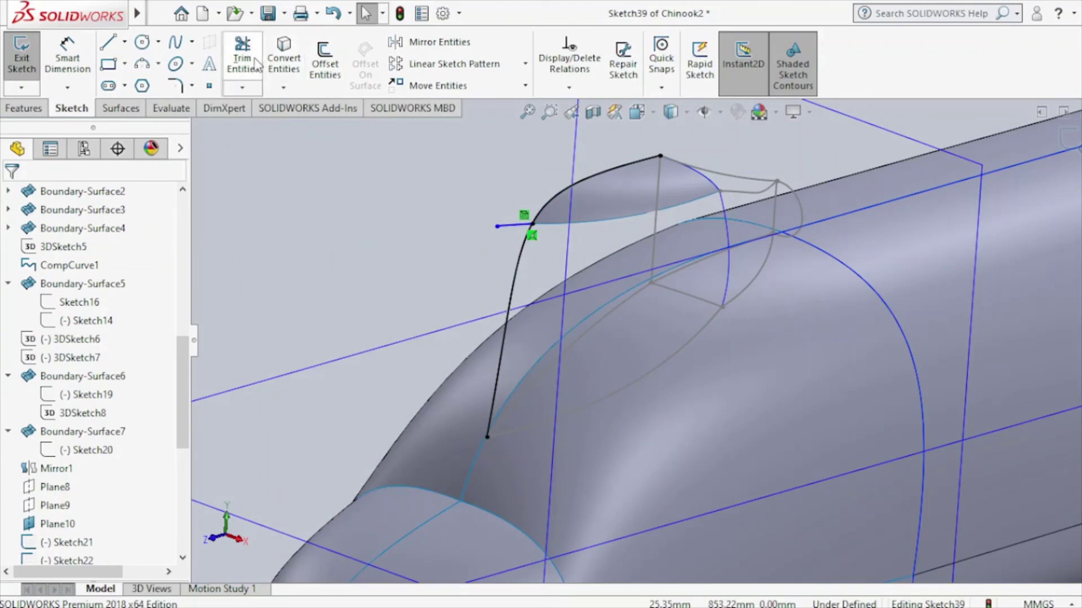
{"action": "left_click", "coordinate": [243, 59]}
{"action": "left_click_drag", "start_coordinate": [547, 175], "coordinate": [587, 201]}
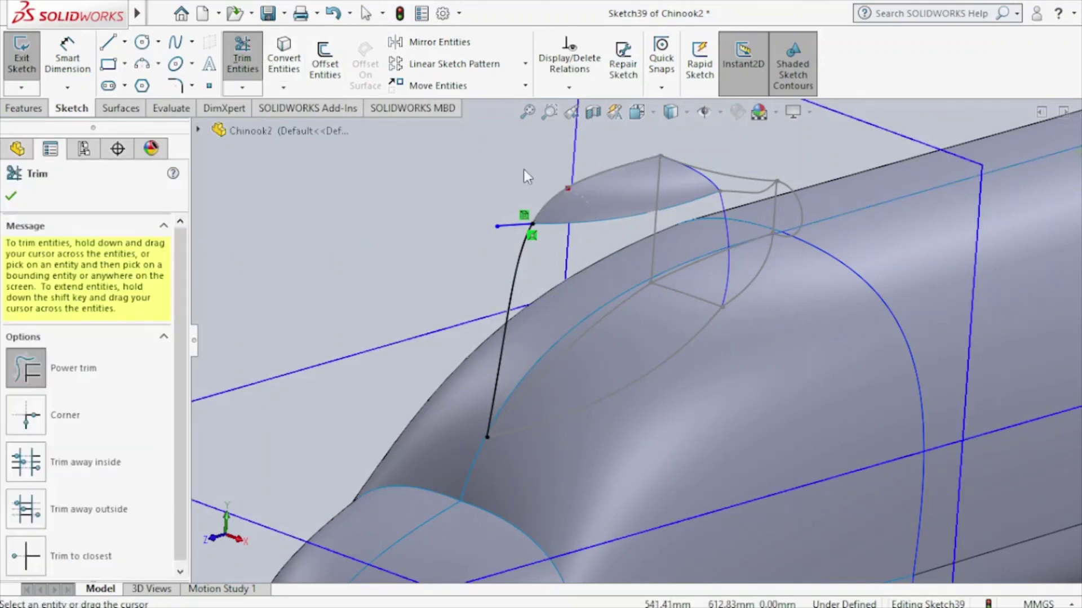
{"action": "left_click", "coordinate": [11, 196]}
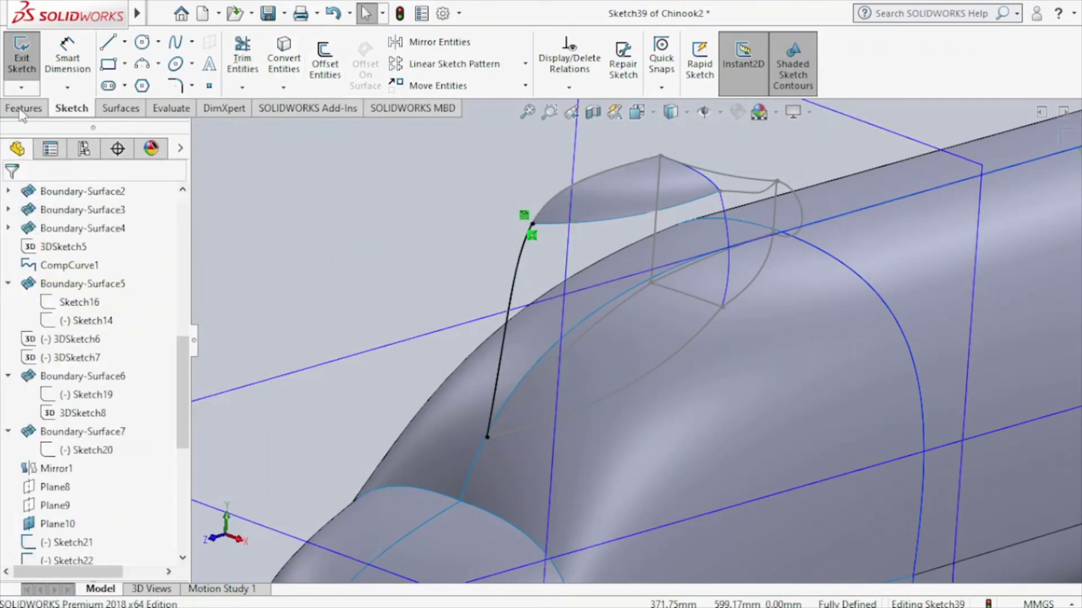
{"action": "left_click", "coordinate": [22, 59]}
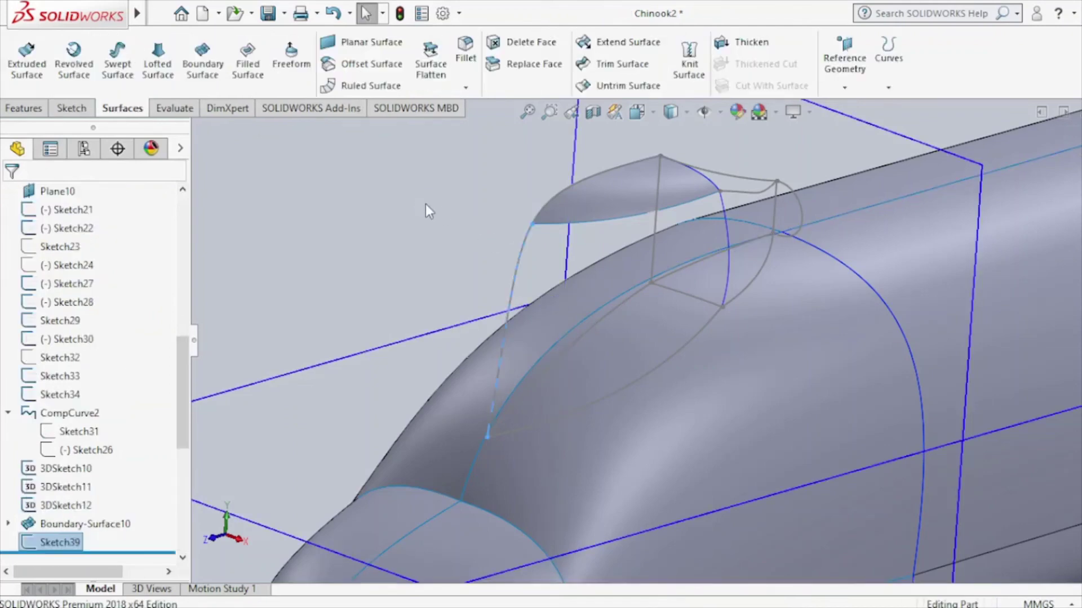
Cancel the newly started boundary surface and bring up the sketch tools and sketch-type choices.
{"action": "left_click", "coordinate": [202, 62]}
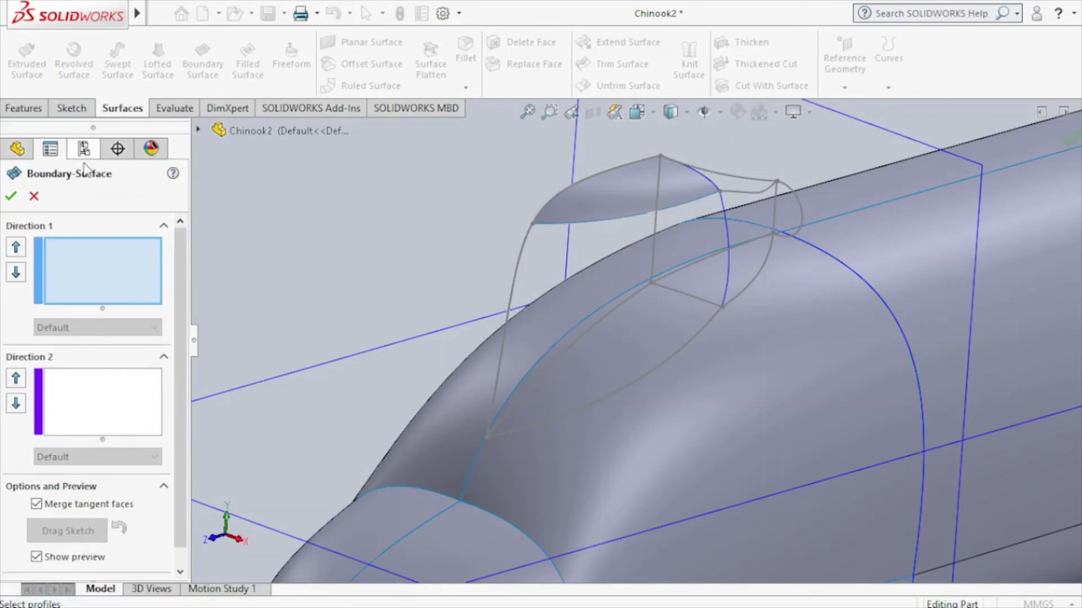
{"action": "left_click", "coordinate": [34, 196]}
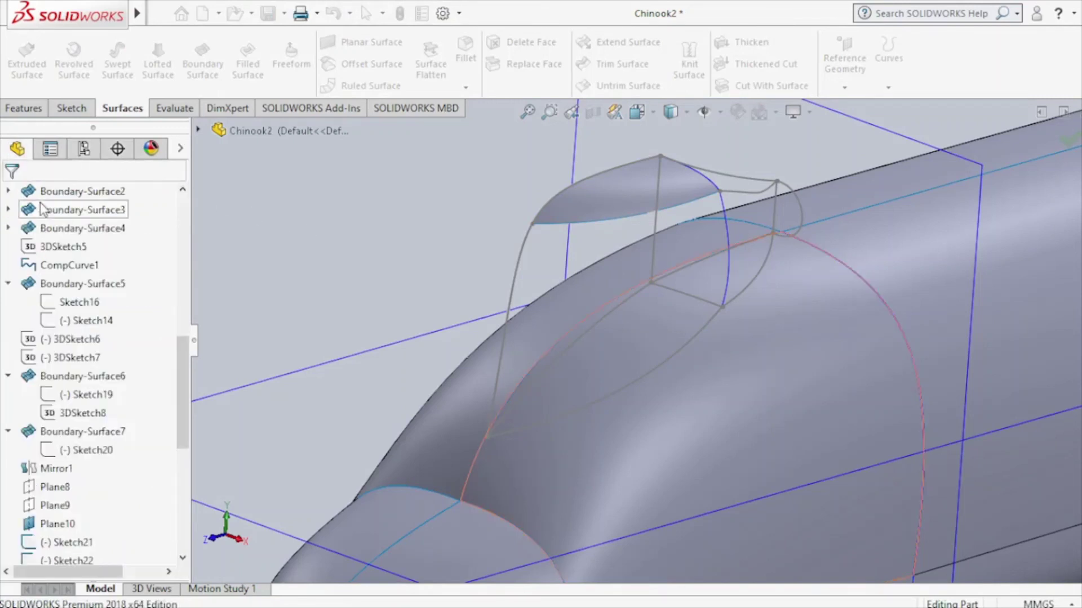
{"action": "left_click", "coordinate": [725, 232]}
{"action": "left_click", "coordinate": [72, 107]}
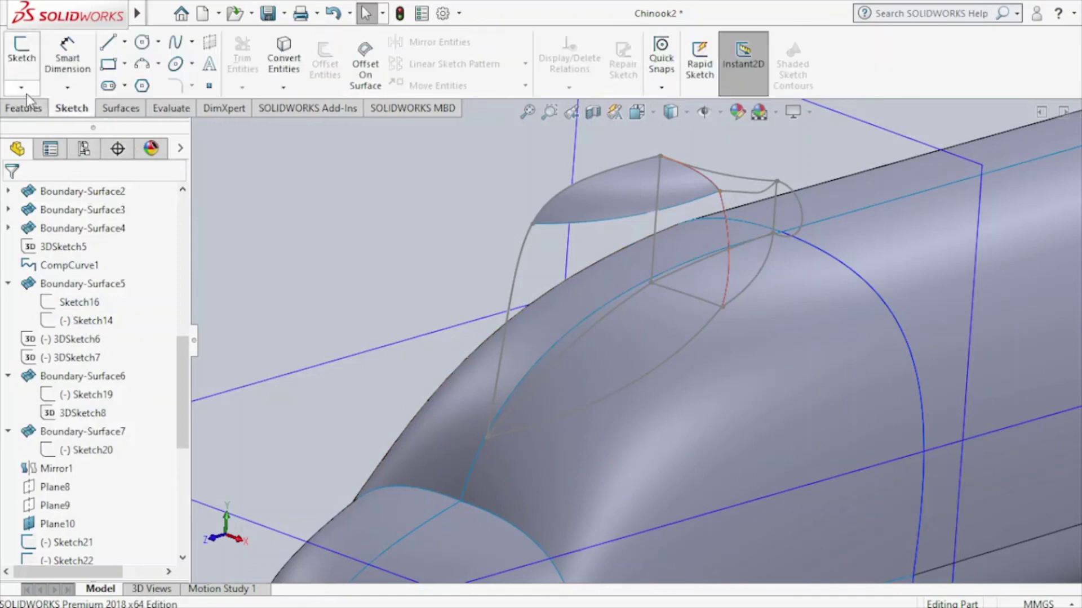
Build 3DSketch14 as a converted copy of Sketch31's rear canopy pillar curve, then select Sketch39.
{"action": "left_click", "coordinate": [24, 91]}
{"action": "left_click", "coordinate": [51, 129]}
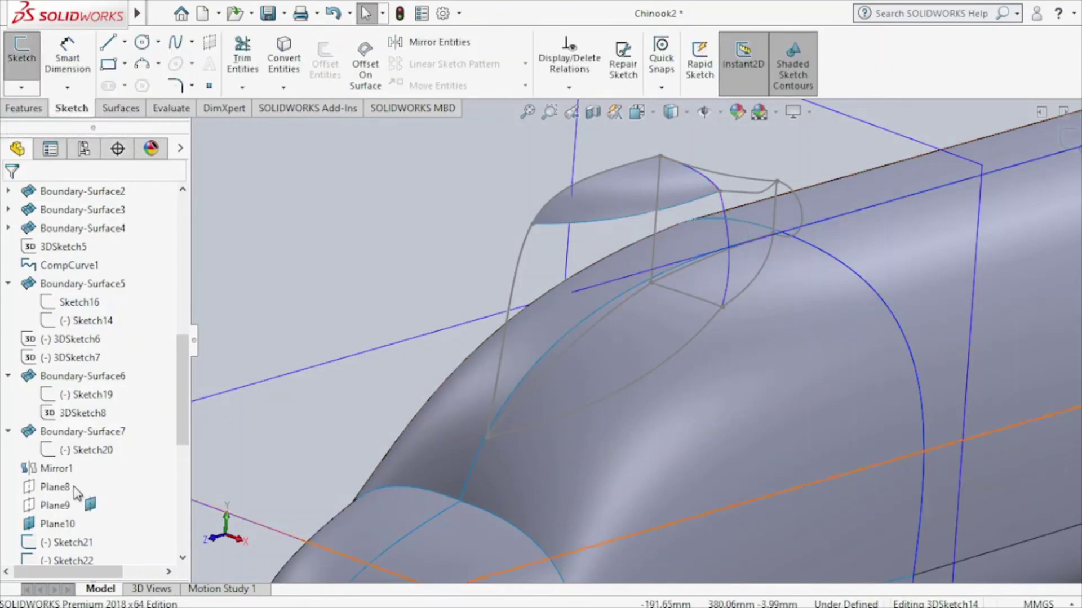
{"action": "scroll", "coordinate": [76, 490], "scroll_direction": "down", "scroll_amount": 5}
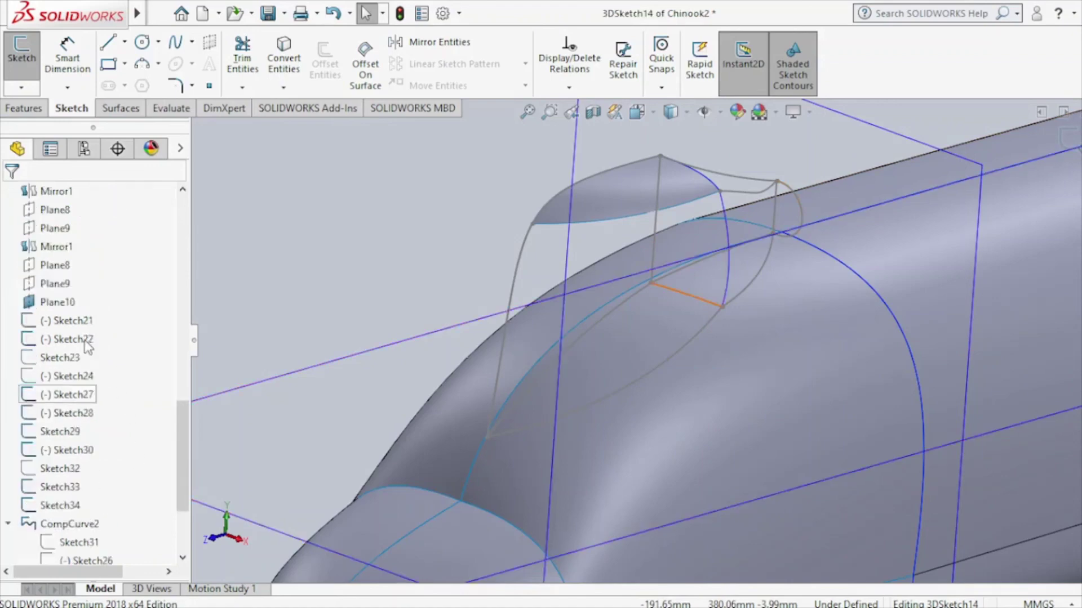
{"action": "scroll", "coordinate": [86, 345], "scroll_direction": "up", "scroll_amount": 2}
{"action": "scroll", "coordinate": [87, 347], "scroll_direction": "up", "scroll_amount": 1}
{"action": "scroll", "coordinate": [87, 346], "scroll_direction": "down", "scroll_amount": 1}
{"action": "scroll", "coordinate": [88, 346], "scroll_direction": "down", "scroll_amount": 3}
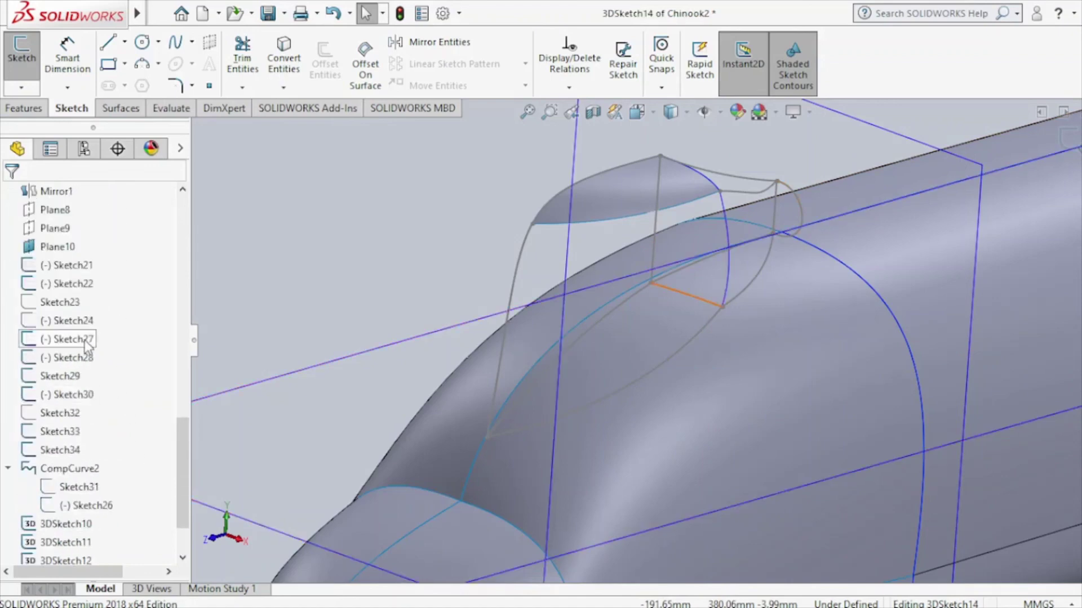
{"action": "left_click", "coordinate": [78, 486]}
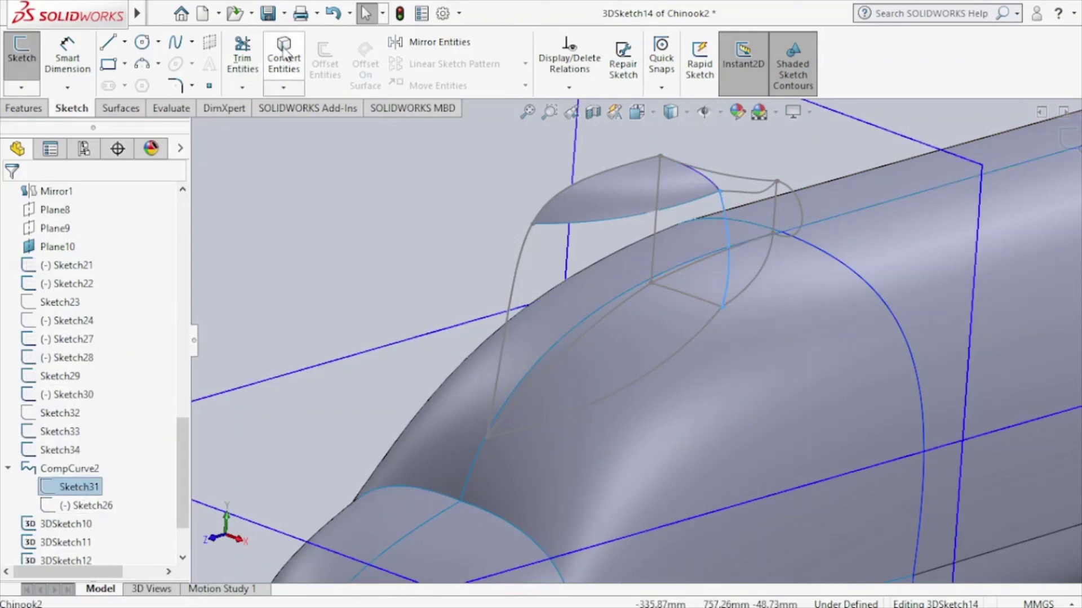
{"action": "left_click", "coordinate": [284, 56]}
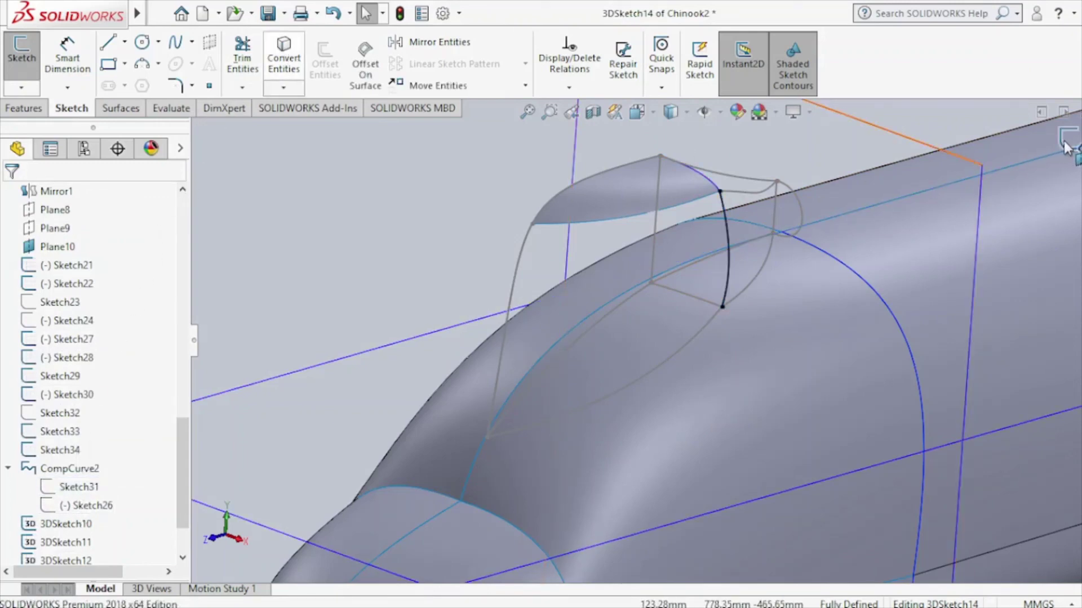
{"action": "left_click", "coordinate": [1069, 159]}
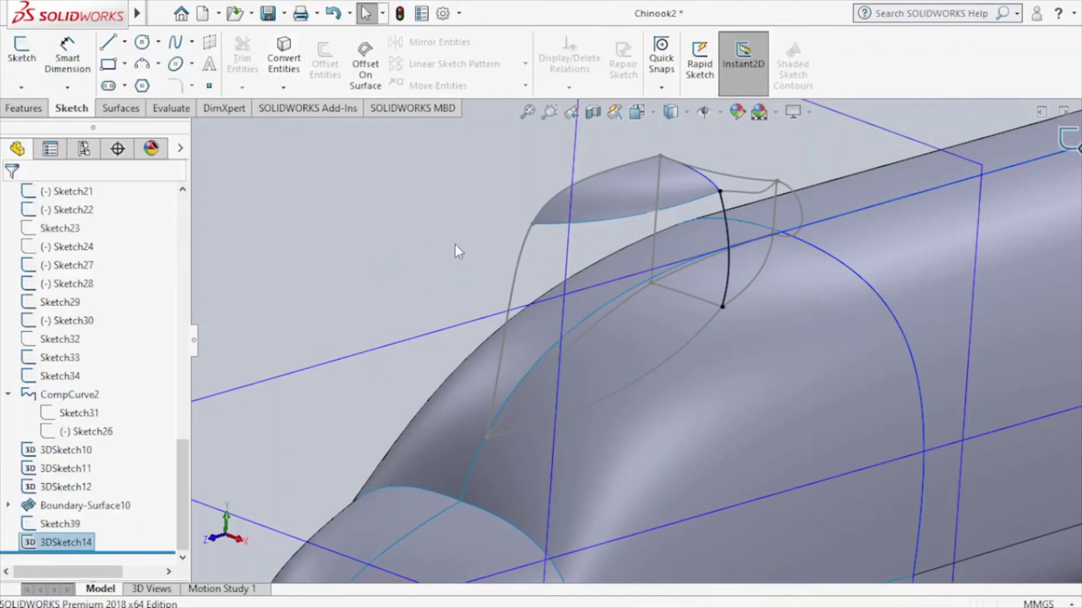
{"action": "left_click", "coordinate": [62, 525]}
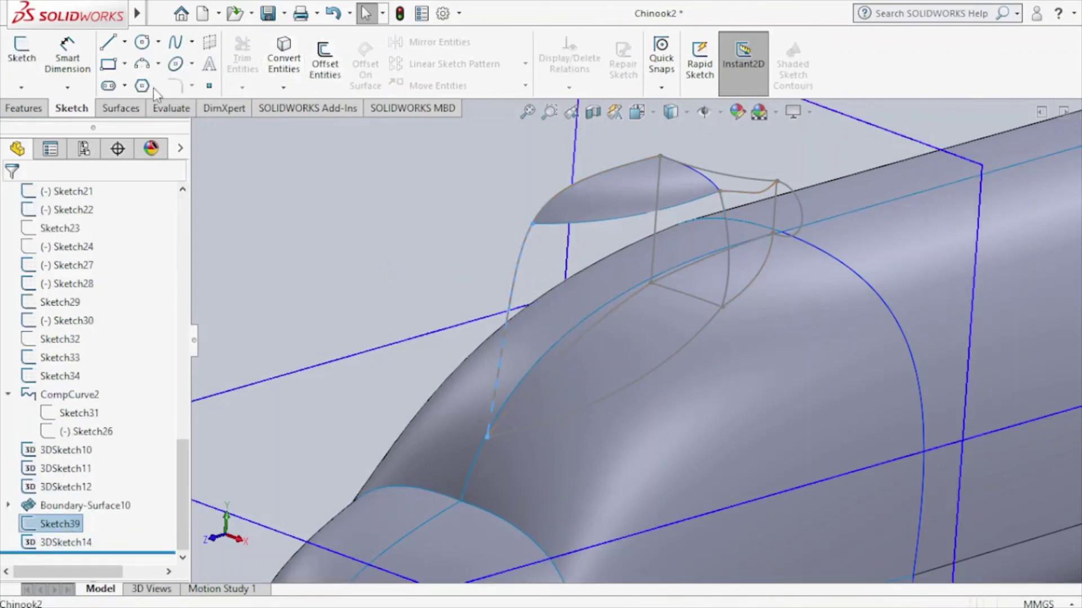
Set up Boundary-Surface11 between Sketch39 and 3DSketch14 with flipped connectors, crossed by the top edge and 3DSketch11.
{"action": "left_click", "coordinate": [120, 108]}
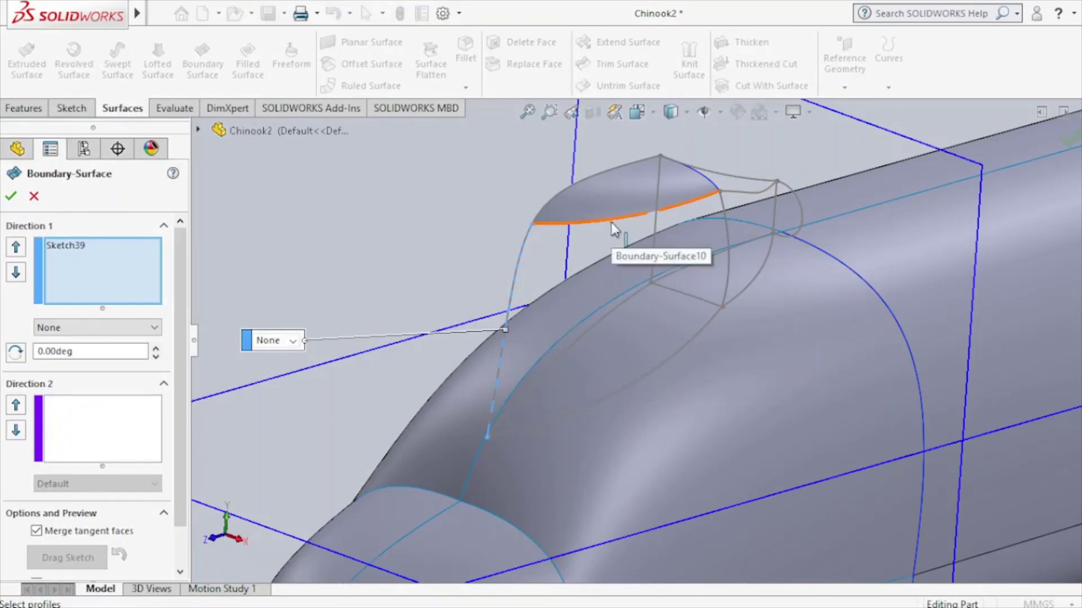
{"action": "left_click", "coordinate": [729, 241]}
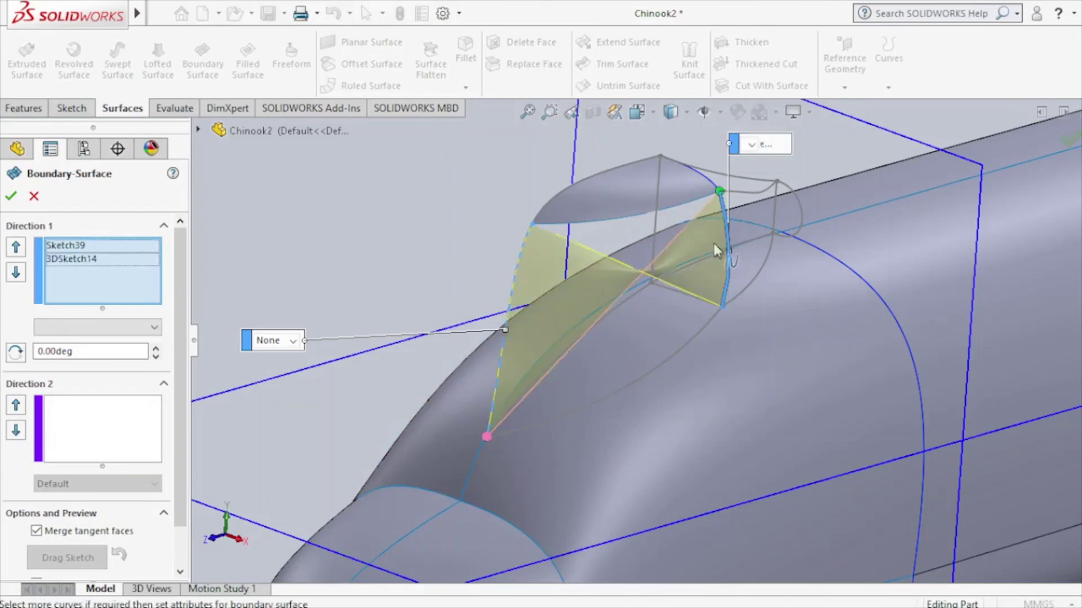
{"action": "left_click", "coordinate": [96, 260]}
{"action": "right_click", "coordinate": [97, 263]}
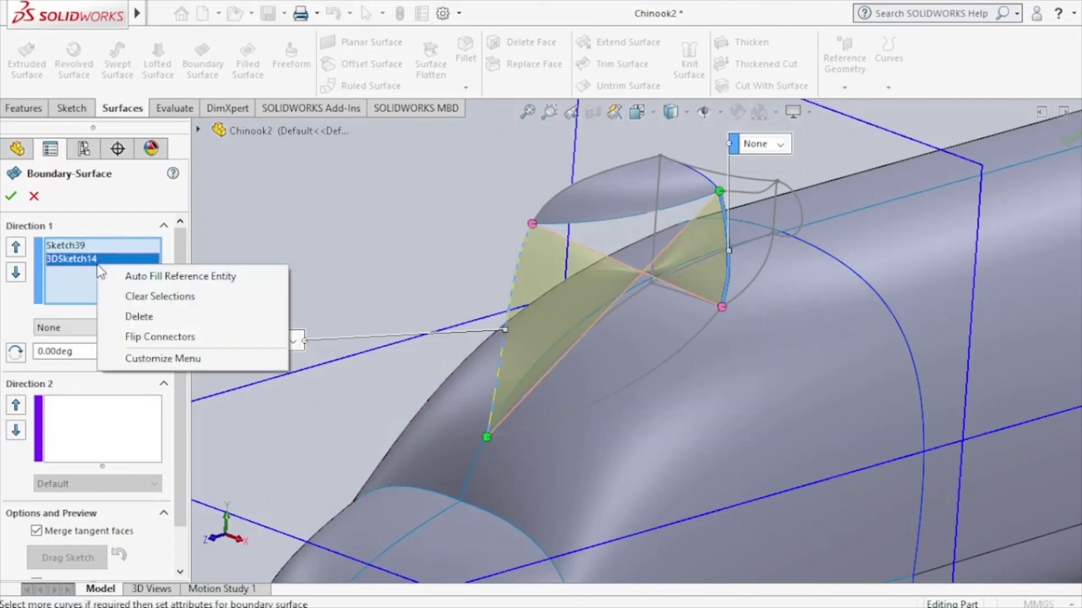
{"action": "left_click", "coordinate": [164, 337]}
{"action": "left_click", "coordinate": [130, 420]}
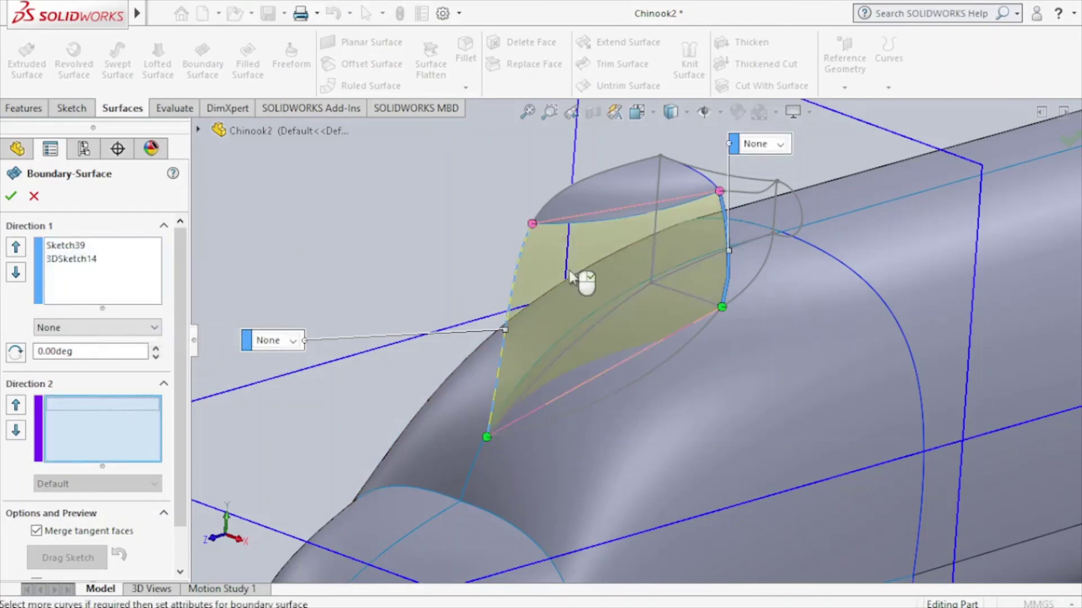
{"action": "left_click", "coordinate": [613, 225]}
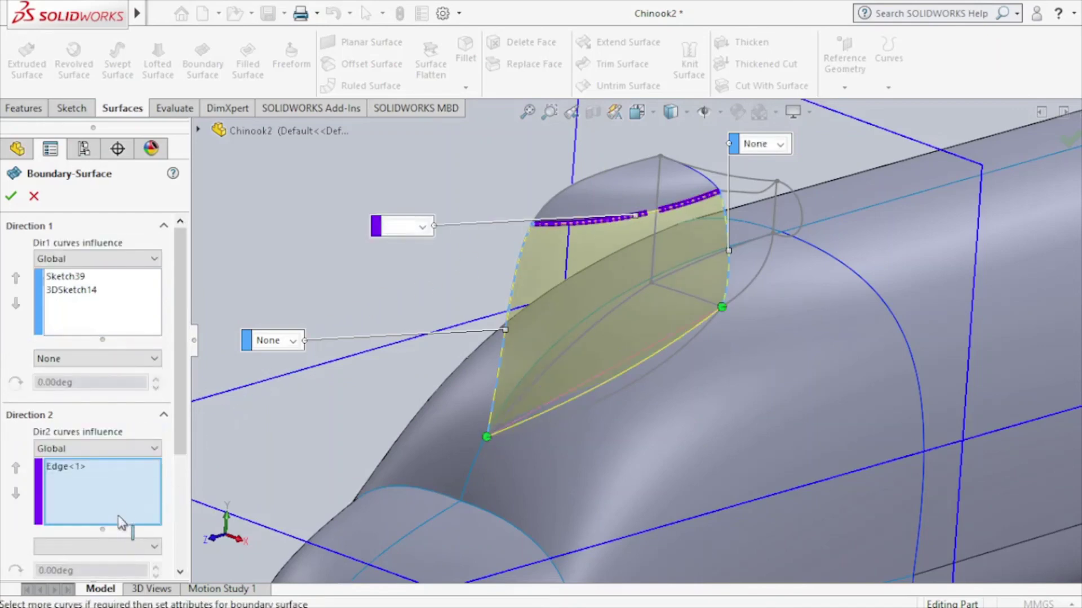
{"action": "left_click", "coordinate": [141, 502]}
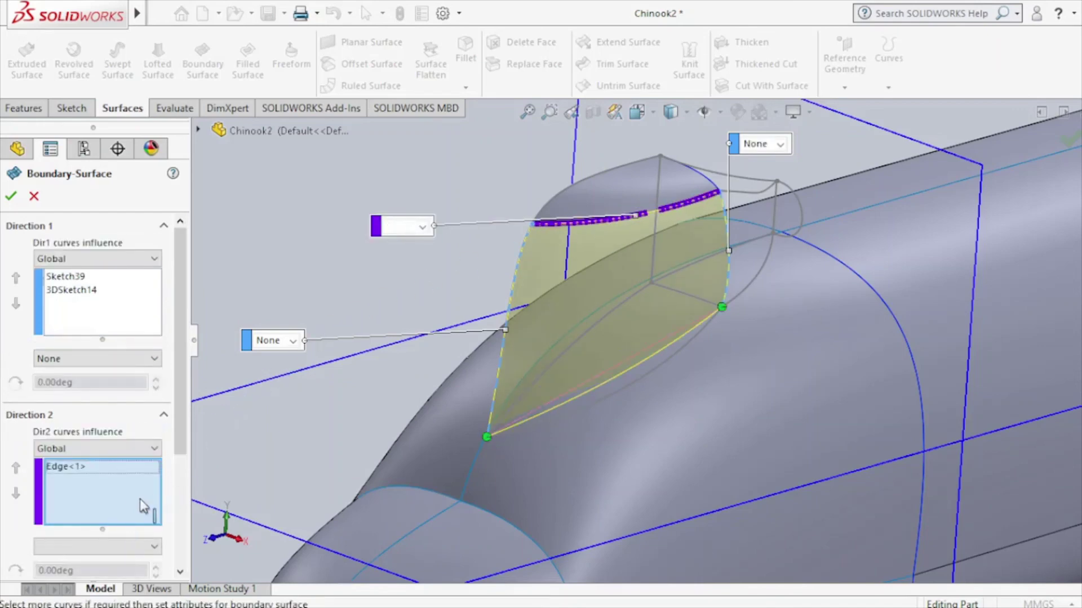
{"action": "left_click", "coordinate": [604, 398]}
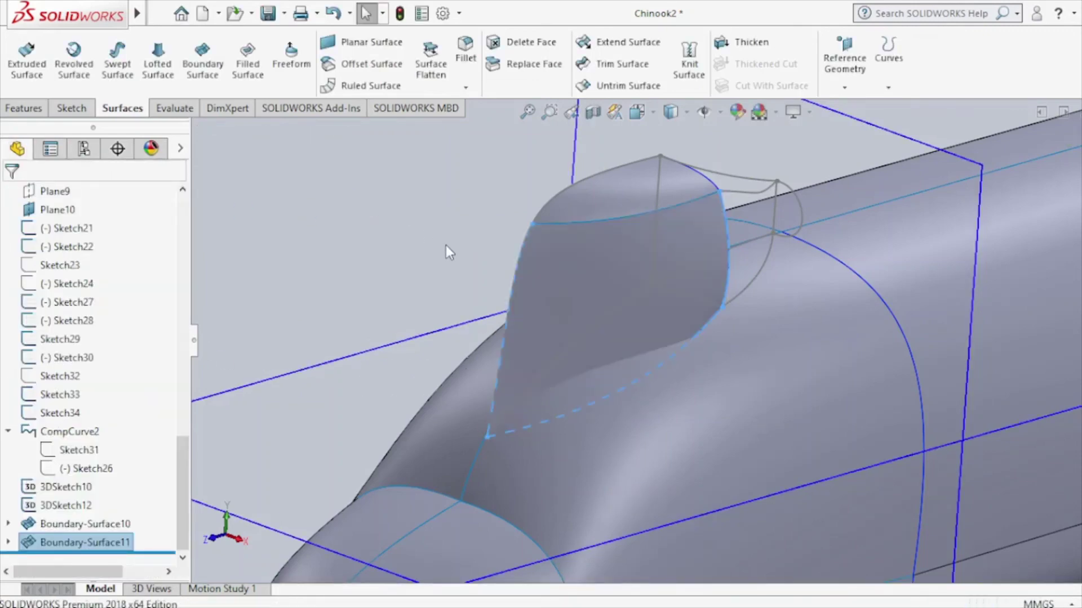
Orbit to view the whole nose from the side and clear the selection.
{"action": "scroll", "coordinate": [445, 245], "scroll_direction": "up", "scroll_amount": 5}
{"action": "scroll", "coordinate": [465, 282], "scroll_direction": "up", "scroll_amount": 3}
{"action": "mouse_move", "coordinate": [465, 282]}
{"action": "middle_mouse_down"}
{"action": "mouse_move", "coordinate": [459, 239]}
{"action": "mouse_move", "coordinate": [355, 210]}
{"action": "mouse_move", "coordinate": [536, 305]}
{"action": "mouse_move", "coordinate": [500, 338]}
{"action": "mouse_move", "coordinate": [550, 338]}
{"action": "mouse_move", "coordinate": [586, 297]}
{"action": "mouse_move", "coordinate": [603, 350]}
{"action": "mouse_move", "coordinate": [575, 363]}
{"action": "mouse_move", "coordinate": [497, 325]}
{"action": "middle_mouse_up"}
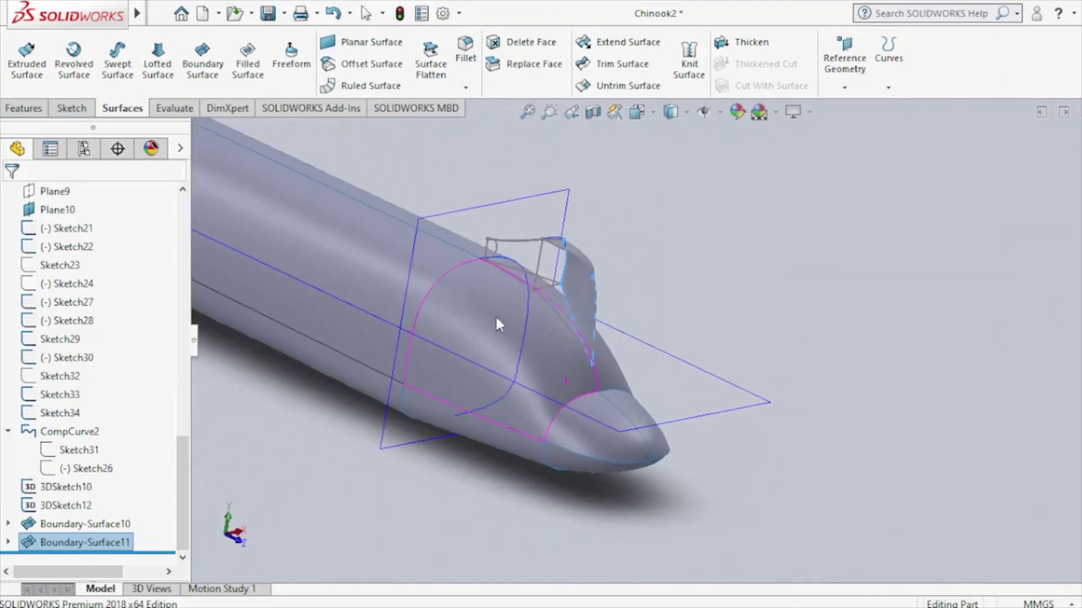
{"action": "left_click", "coordinate": [497, 325]}
{"action": "left_click", "coordinate": [743, 183]}
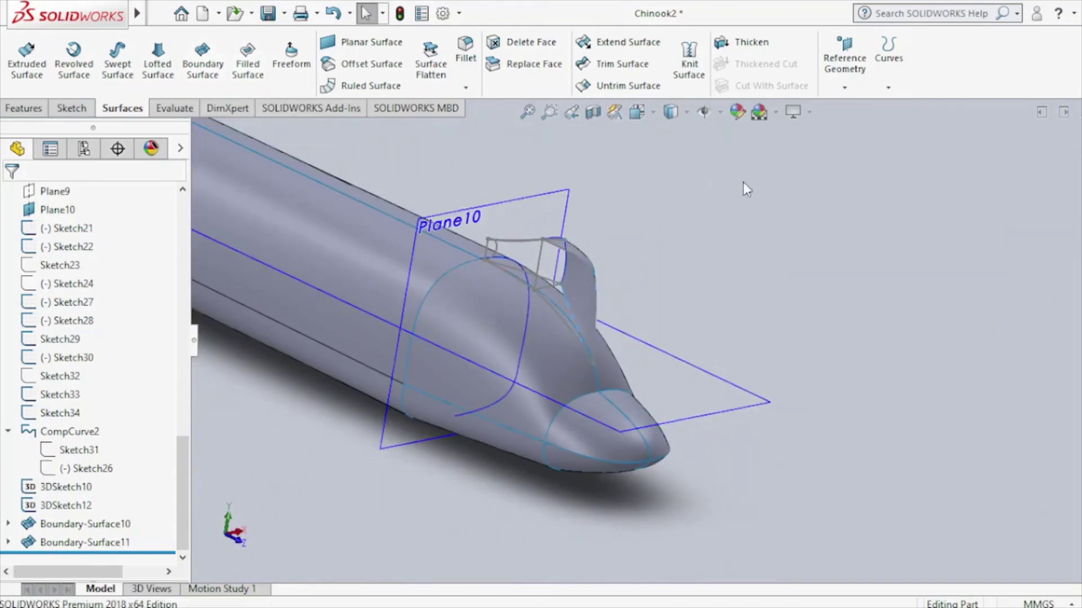
{"action": "left_click", "coordinate": [203, 62]}
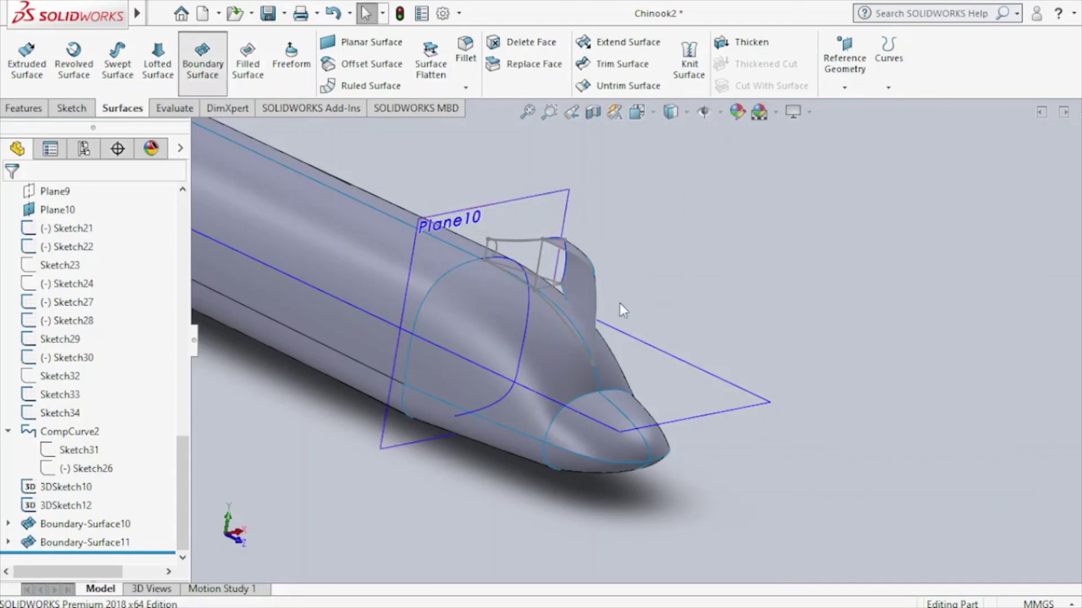
Create Boundary-Surface12 from profiles Sketch29 and Sketch21 with Sketch33 as the cross curve.
{"action": "left_click", "coordinate": [582, 350]}
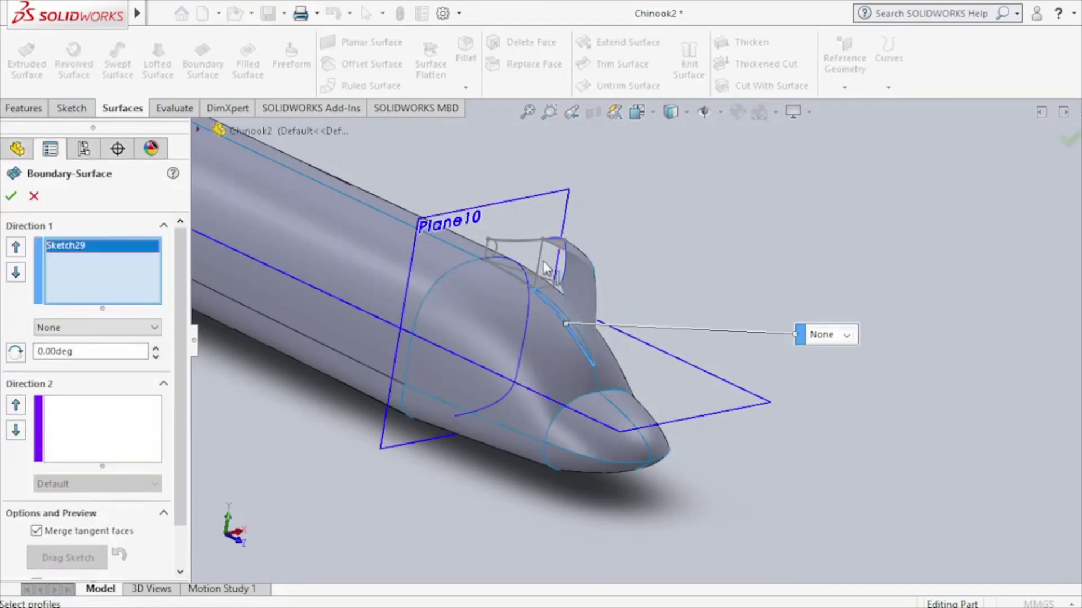
{"action": "left_click", "coordinate": [576, 259]}
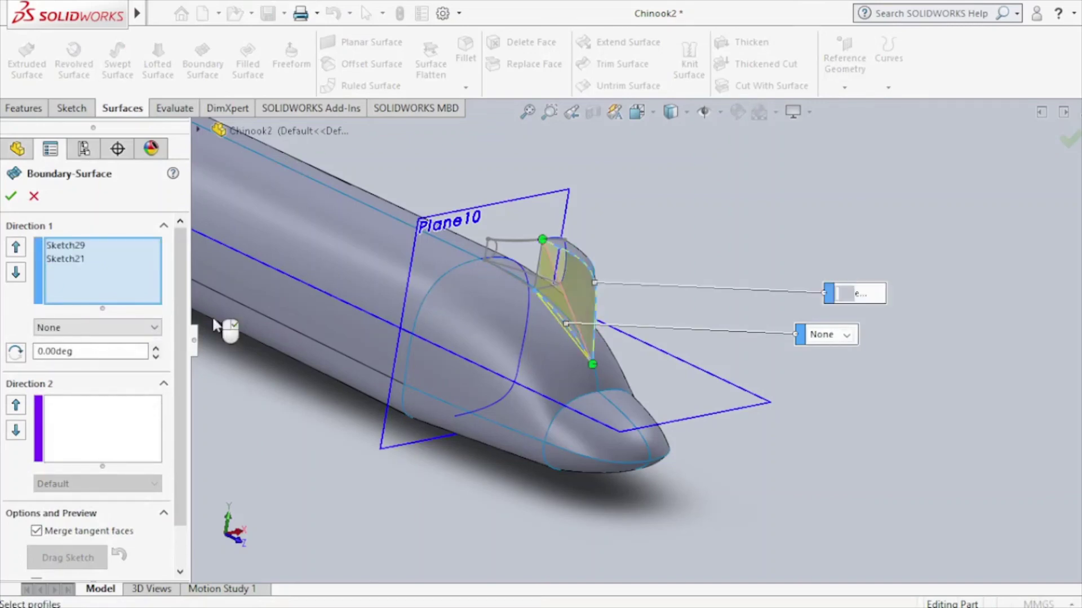
{"action": "left_click", "coordinate": [113, 417]}
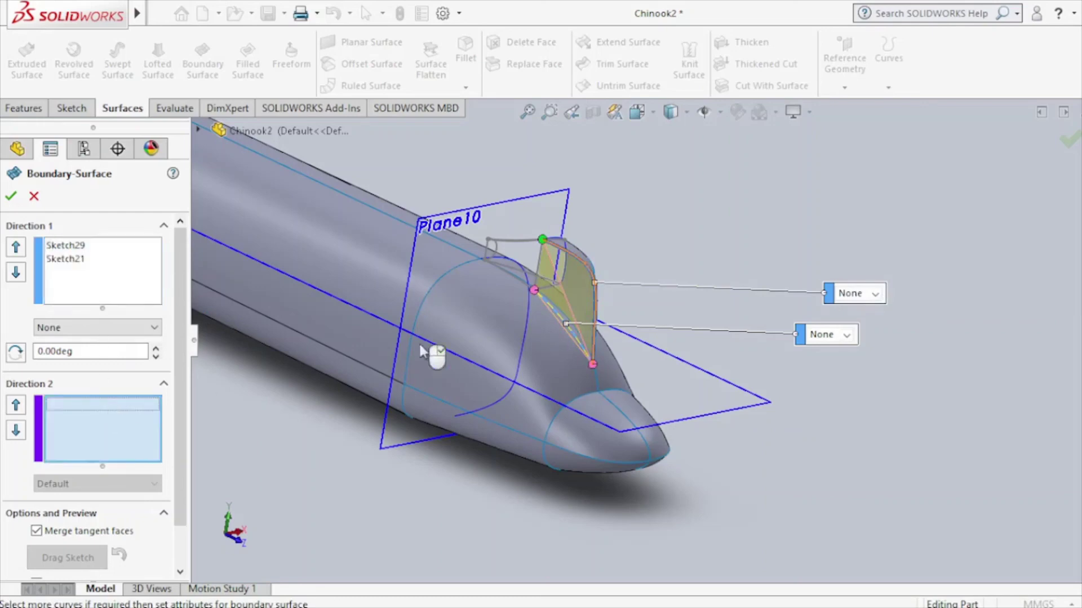
{"action": "left_click", "coordinate": [540, 274]}
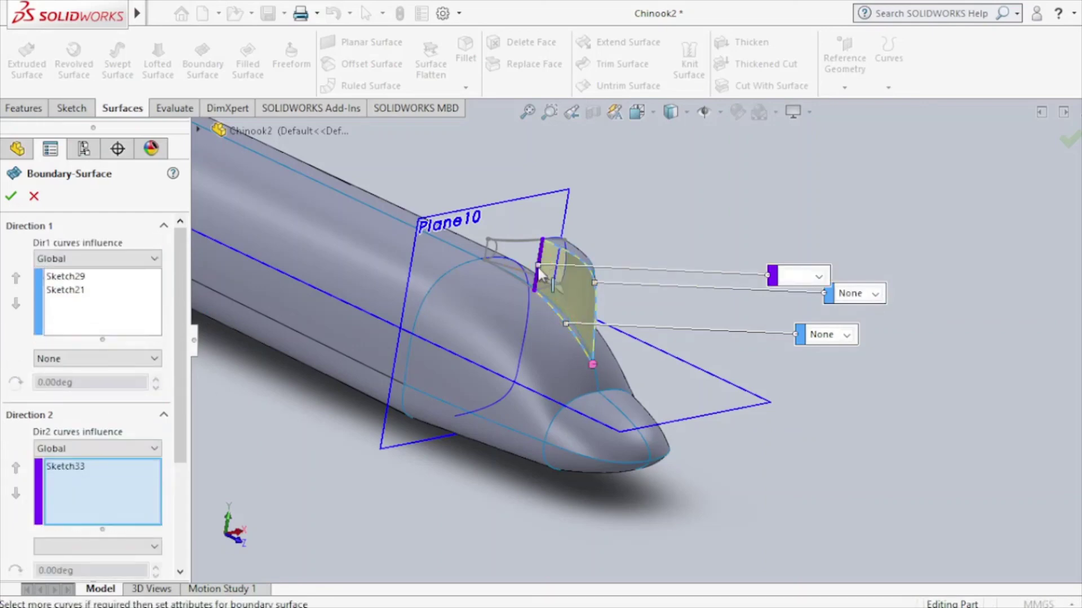
{"action": "left_click", "coordinate": [11, 198]}
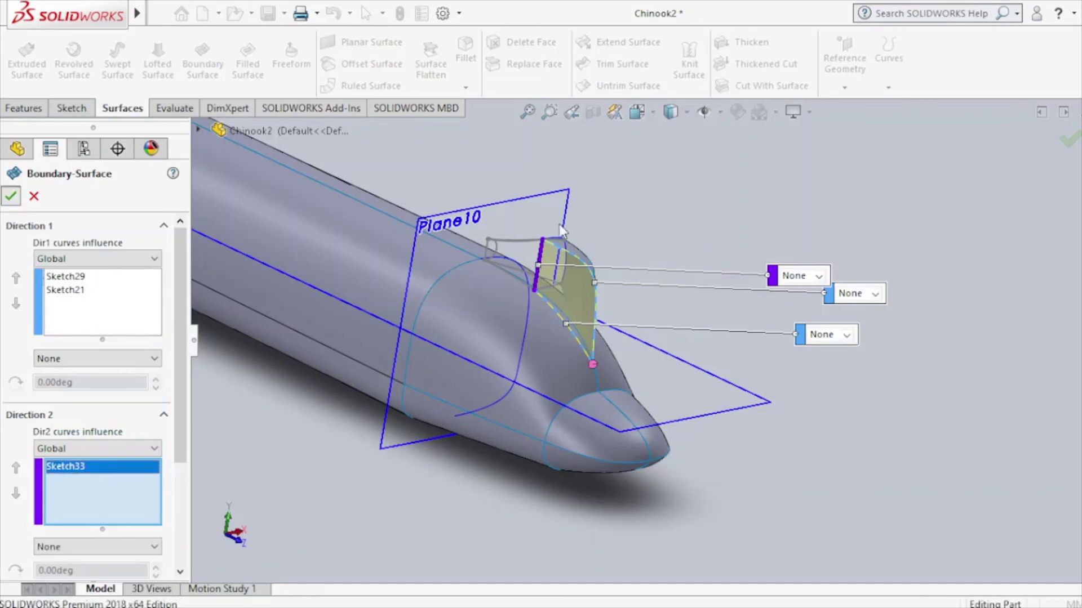
{"action": "mouse_move", "coordinate": [688, 228]}
{"action": "middle_mouse_down"}
{"action": "mouse_move", "coordinate": [587, 220]}
{"action": "mouse_move", "coordinate": [479, 297]}
{"action": "middle_mouse_up"}
Expand Boundary-Surface10 and start a new boundary surface from its 3DSketch13 roof curve.
{"action": "scroll", "coordinate": [681, 269], "scroll_direction": "down", "scroll_amount": 1}
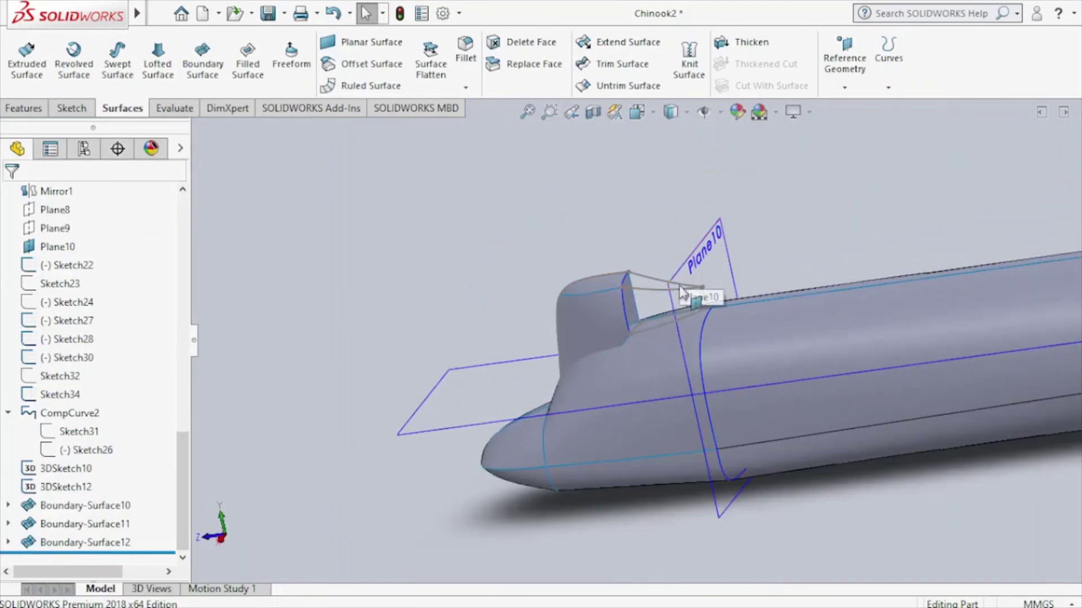
{"action": "scroll", "coordinate": [681, 299], "scroll_direction": "down", "scroll_amount": 1}
{"action": "scroll", "coordinate": [704, 307], "scroll_direction": "down", "scroll_amount": 1}
{"action": "scroll", "coordinate": [755, 308], "scroll_direction": "down", "scroll_amount": 1}
{"action": "mouse_move", "coordinate": [769, 309]}
{"action": "middle_mouse_down"}
{"action": "mouse_move", "coordinate": [769, 336]}
{"action": "mouse_move", "coordinate": [764, 307]}
{"action": "mouse_move", "coordinate": [723, 312]}
{"action": "mouse_move", "coordinate": [771, 338]}
{"action": "middle_mouse_up"}
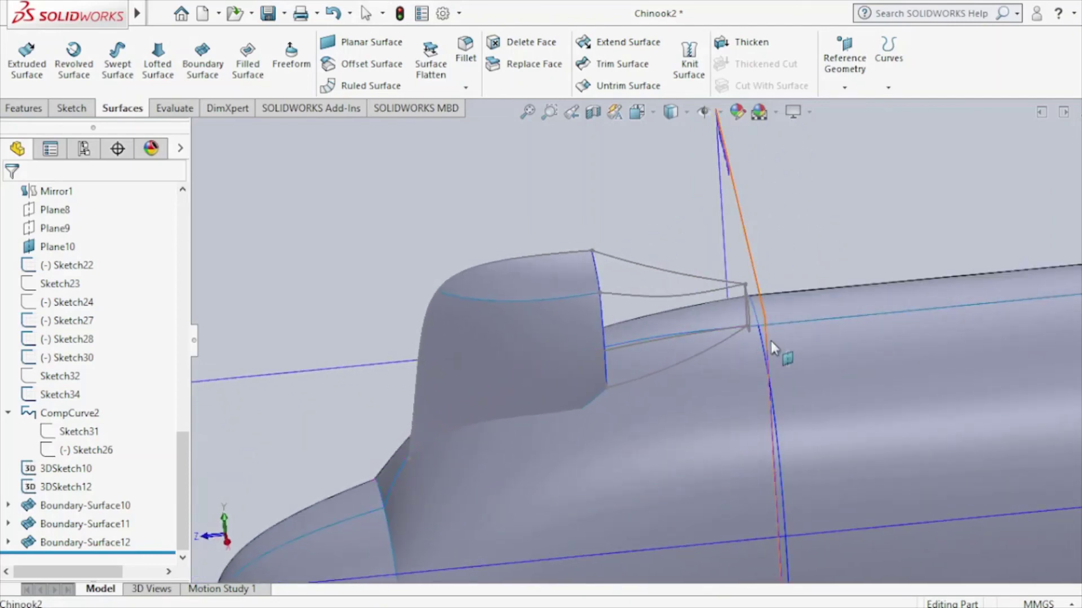
{"action": "left_click", "coordinate": [9, 523]}
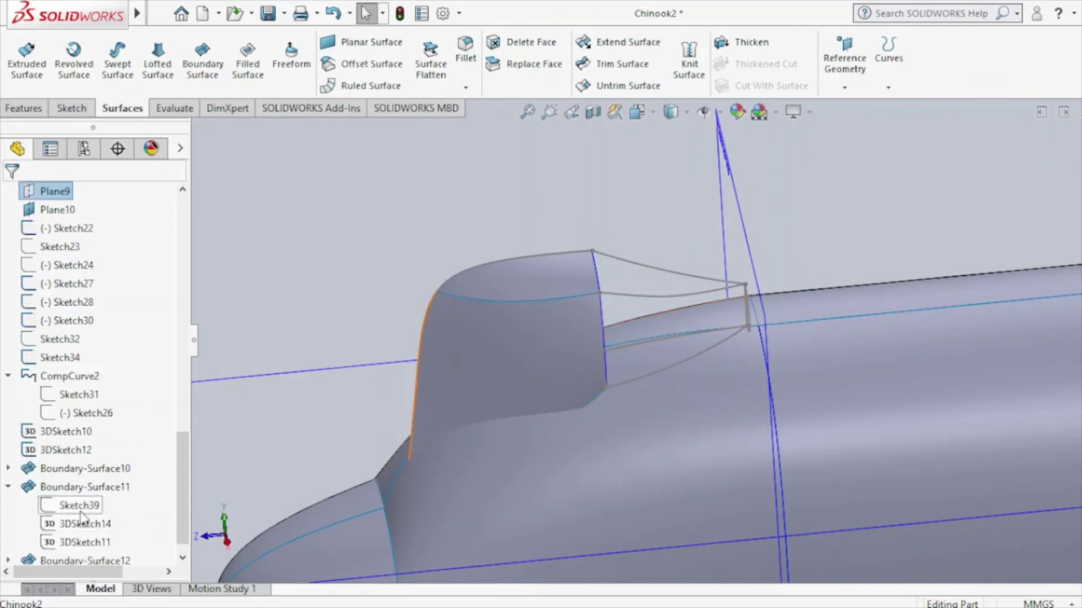
{"action": "left_click", "coordinate": [9, 470]}
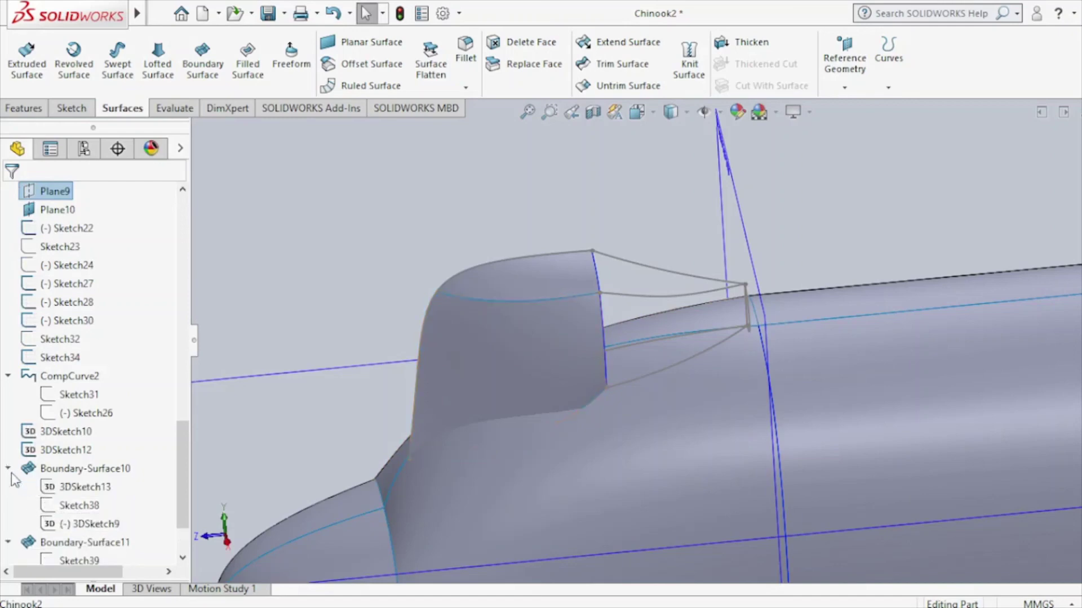
{"action": "left_click", "coordinate": [64, 488]}
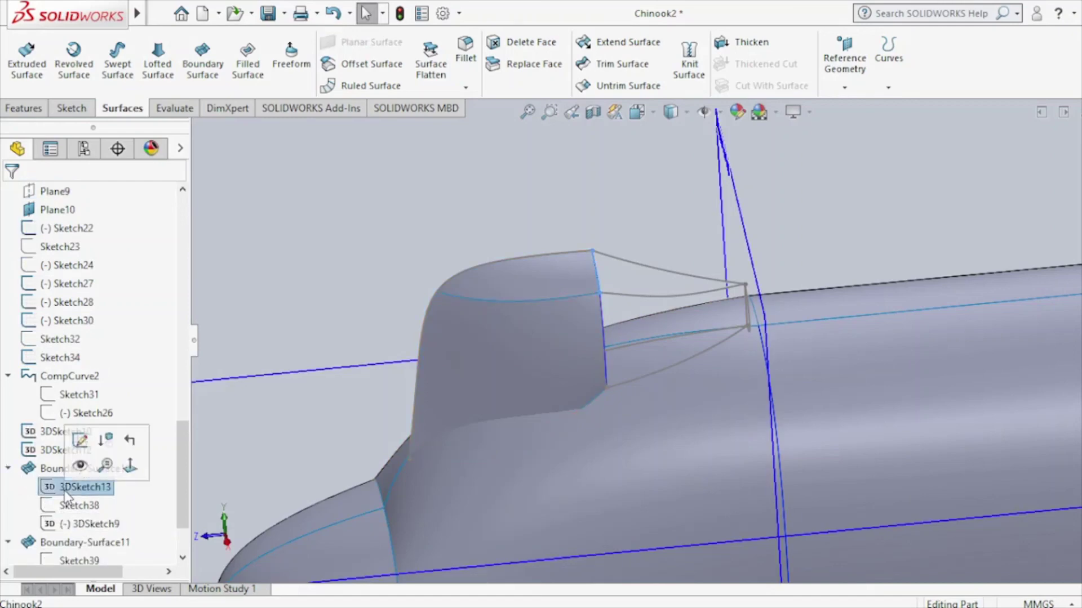
{"action": "left_click", "coordinate": [202, 62]}
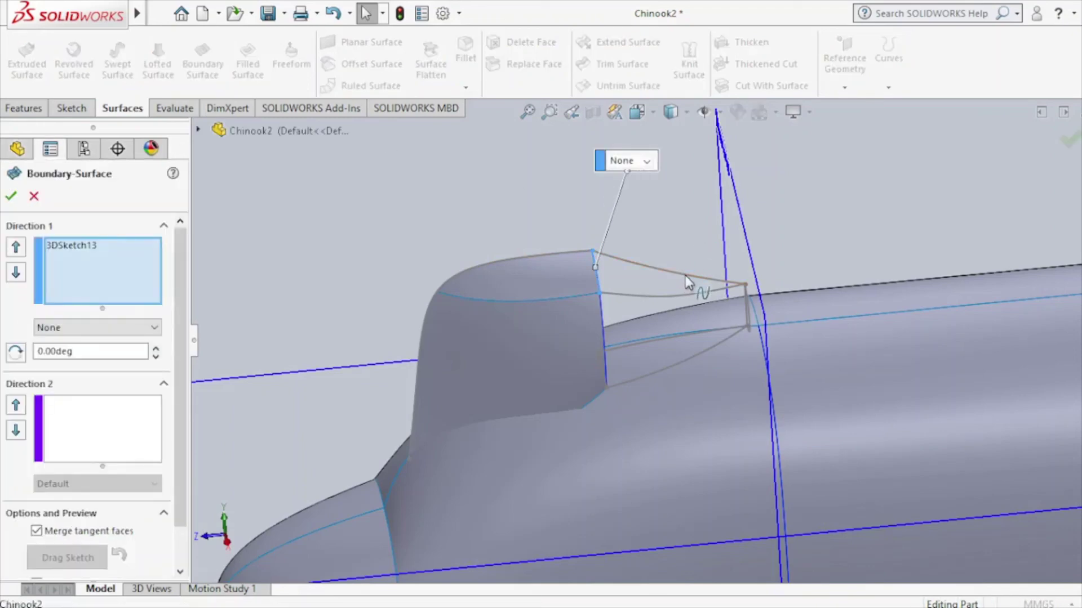
Complete the rear roof surface with Sketch22 as second profile and 3DSketch10 as cross curve.
{"action": "left_click", "coordinate": [686, 277]}
{"action": "left_click", "coordinate": [117, 450]}
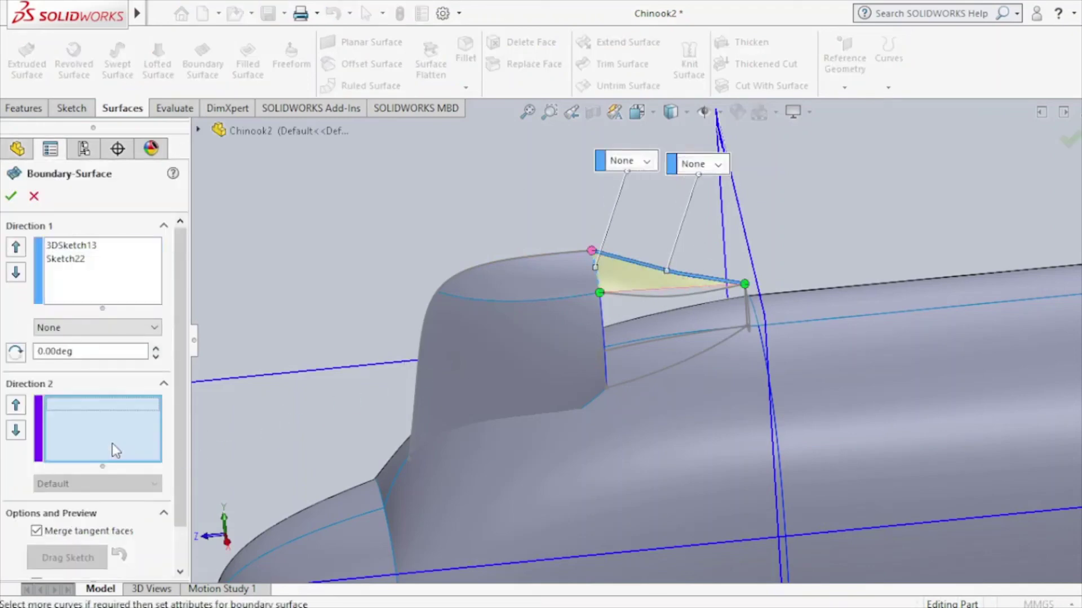
{"action": "left_click", "coordinate": [645, 295]}
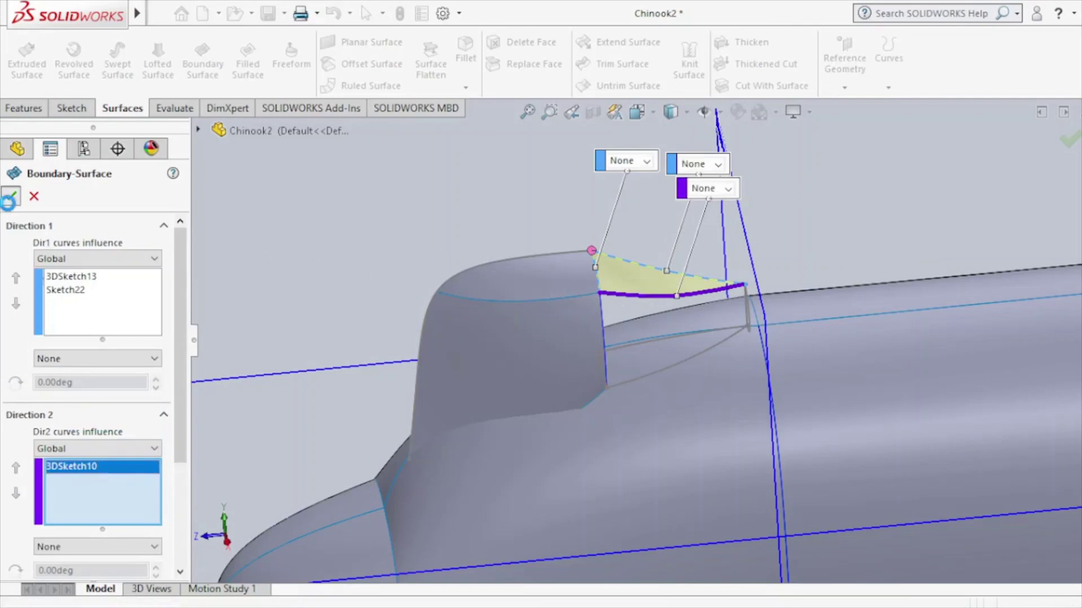
{"action": "left_click", "coordinate": [11, 197]}
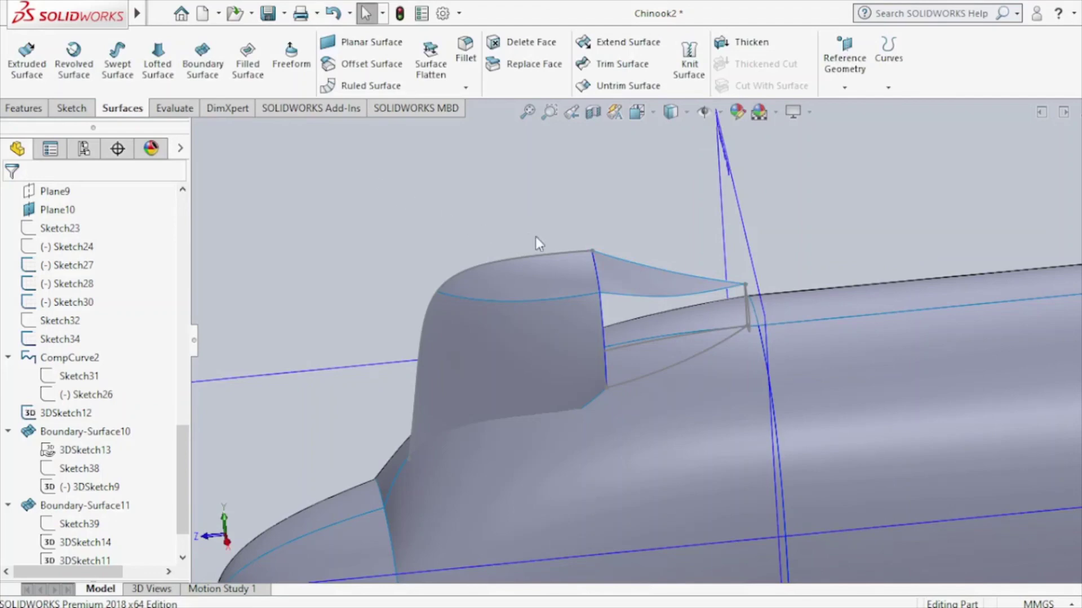
{"action": "mouse_move", "coordinate": [536, 244]}
{"action": "middle_mouse_down"}
{"action": "mouse_move", "coordinate": [498, 226]}
{"action": "mouse_move", "coordinate": [500, 234]}
{"action": "middle_mouse_up"}
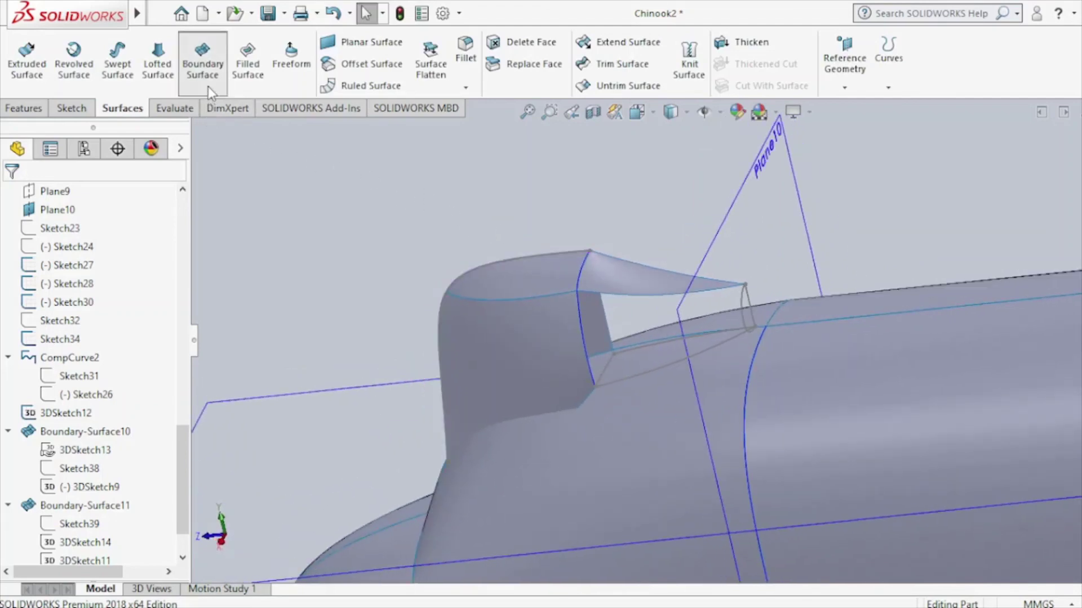
Start a boundary surface with 3DSketch12 and the cockpit edge as Direction 1 profiles.
{"action": "left_click", "coordinate": [204, 56]}
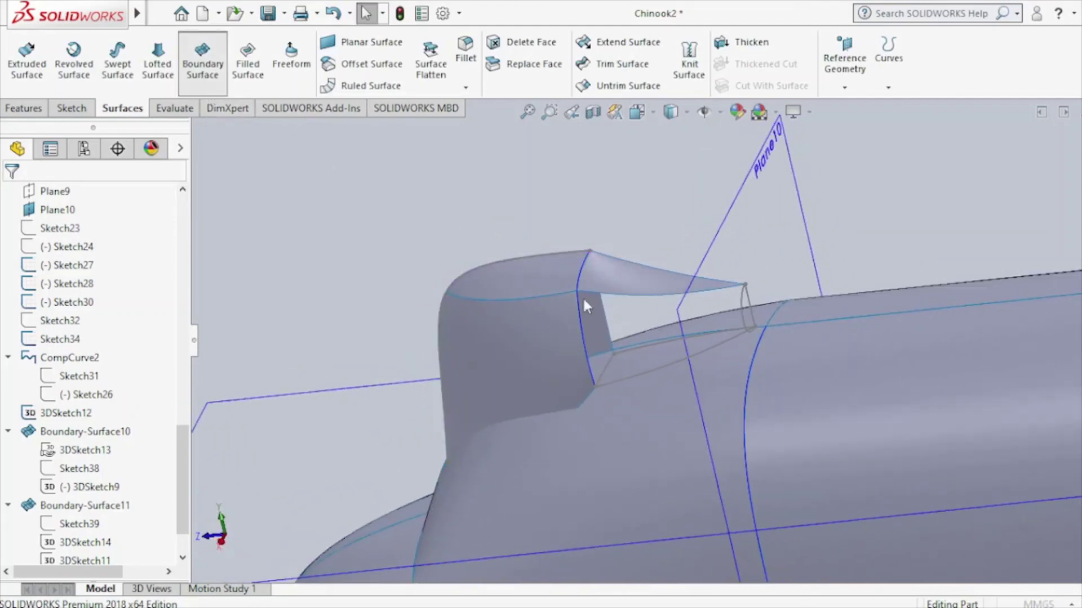
{"action": "left_click", "coordinate": [605, 386]}
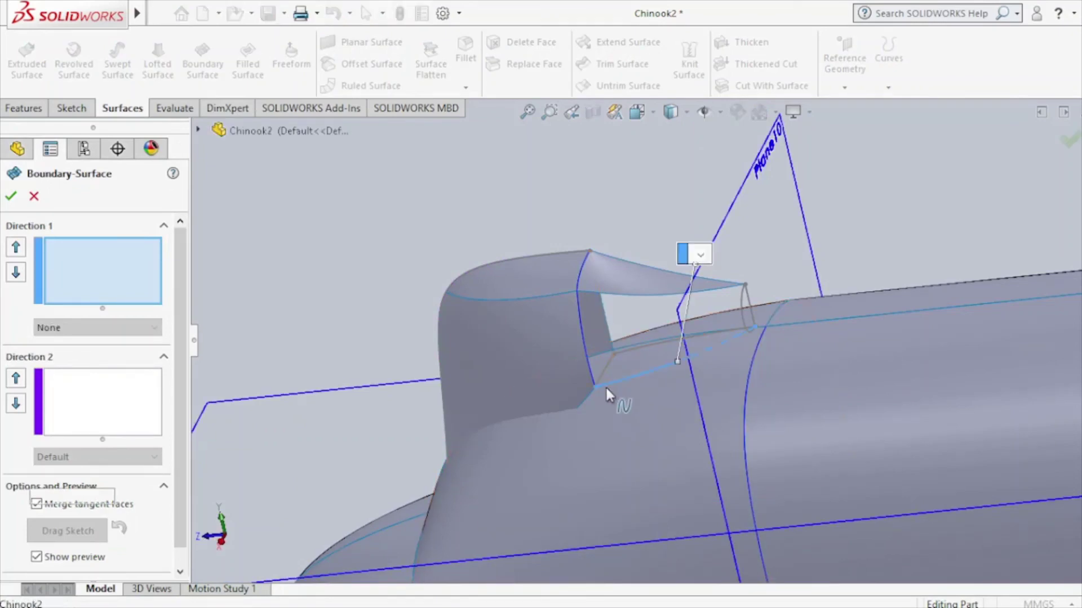
{"action": "left_click", "coordinate": [639, 293]}
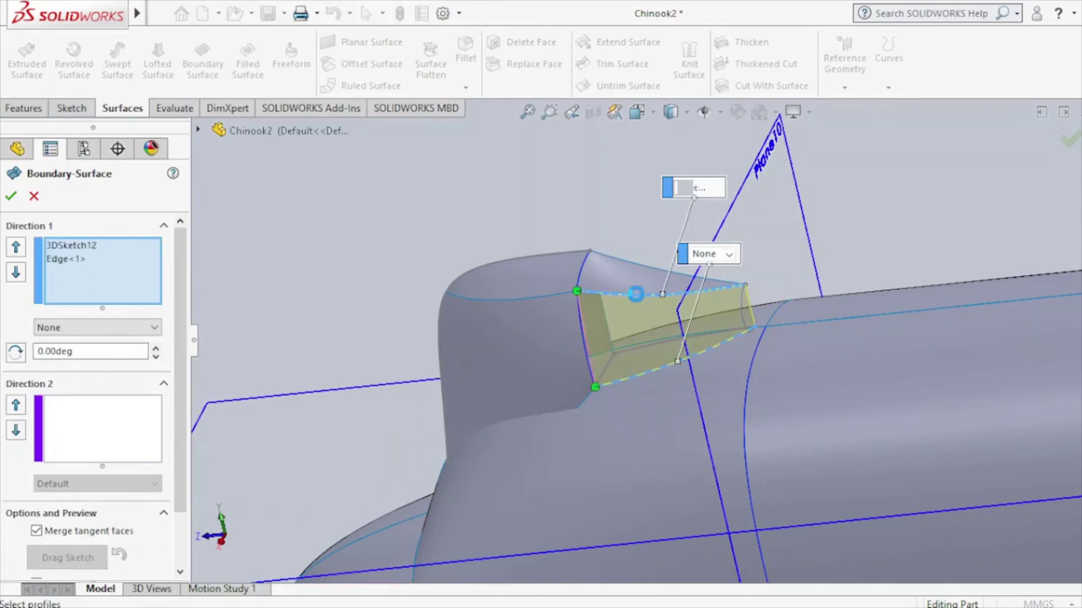
{"action": "left_click", "coordinate": [151, 437]}
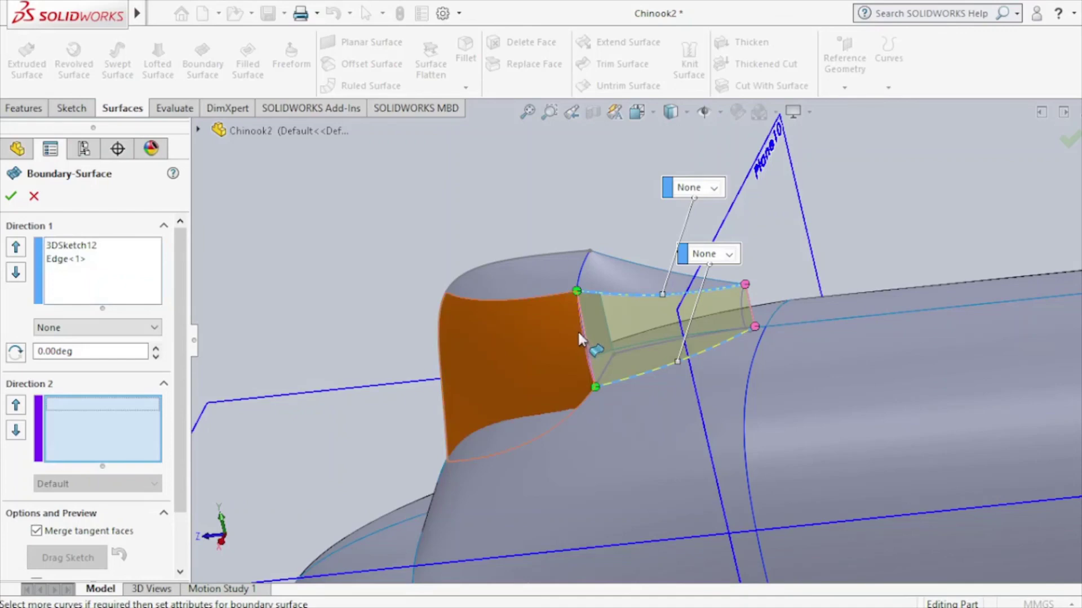
Add Sketch31 and Sketch34 as Direction 2 curves and create the canopy side surface.
{"action": "left_click", "coordinate": [200, 130]}
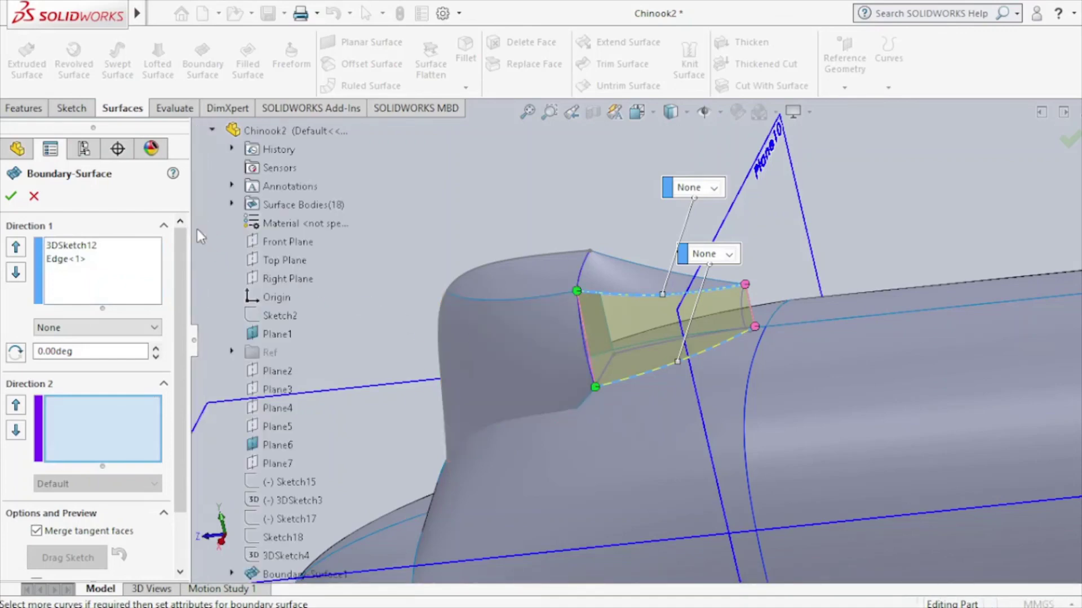
{"action": "scroll", "coordinate": [204, 305], "scroll_direction": "down", "scroll_amount": 3}
{"action": "scroll", "coordinate": [202, 312], "scroll_direction": "down", "scroll_amount": 1}
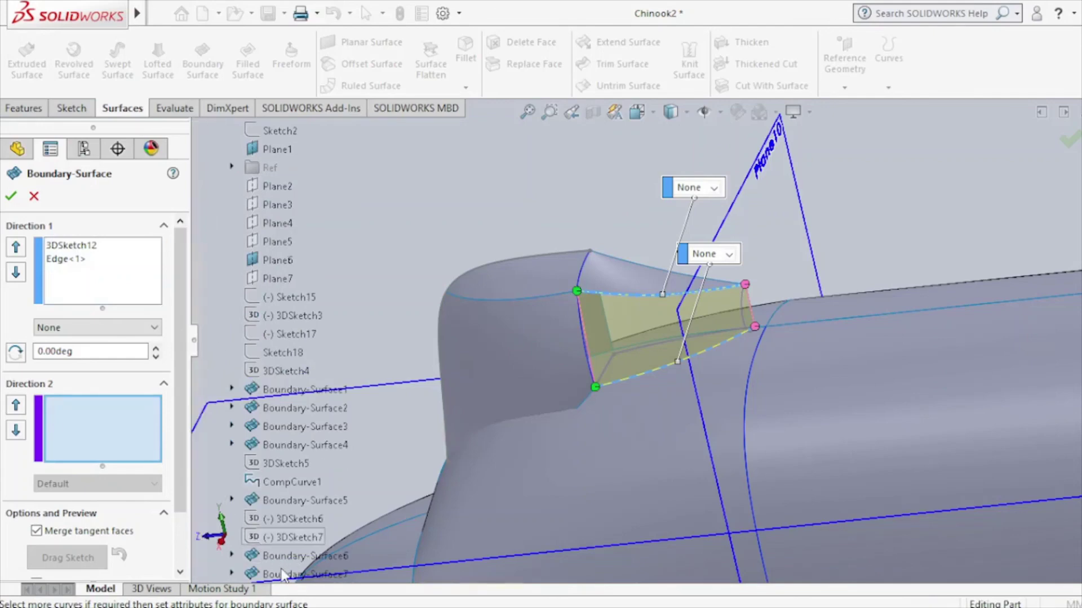
{"action": "scroll", "coordinate": [199, 444], "scroll_direction": "down", "scroll_amount": 3}
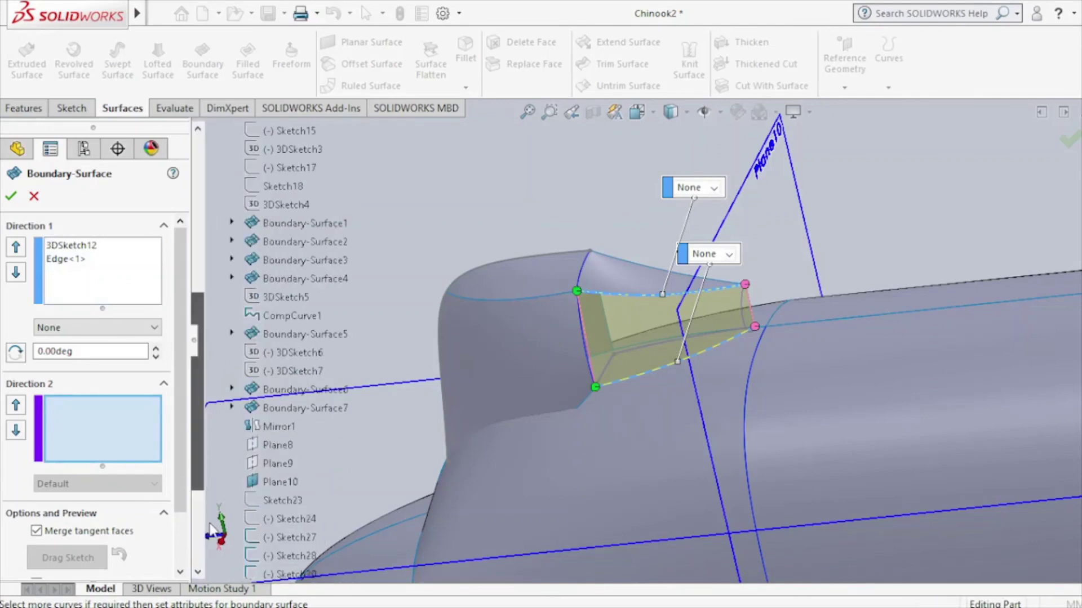
{"action": "scroll", "coordinate": [210, 527], "scroll_direction": "down", "scroll_amount": 3}
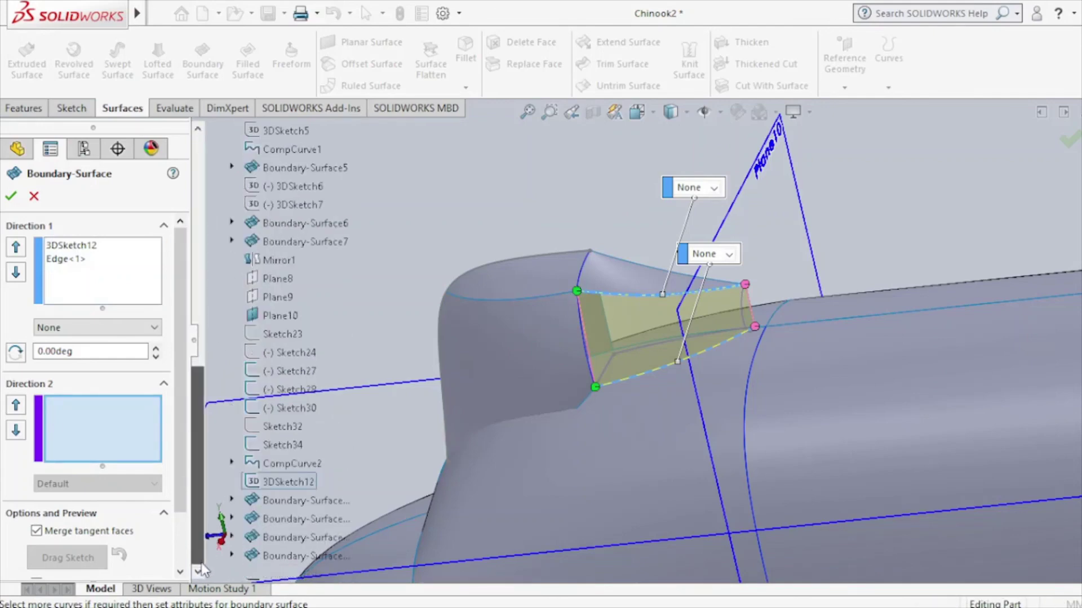
{"action": "left_click", "coordinate": [232, 556]}
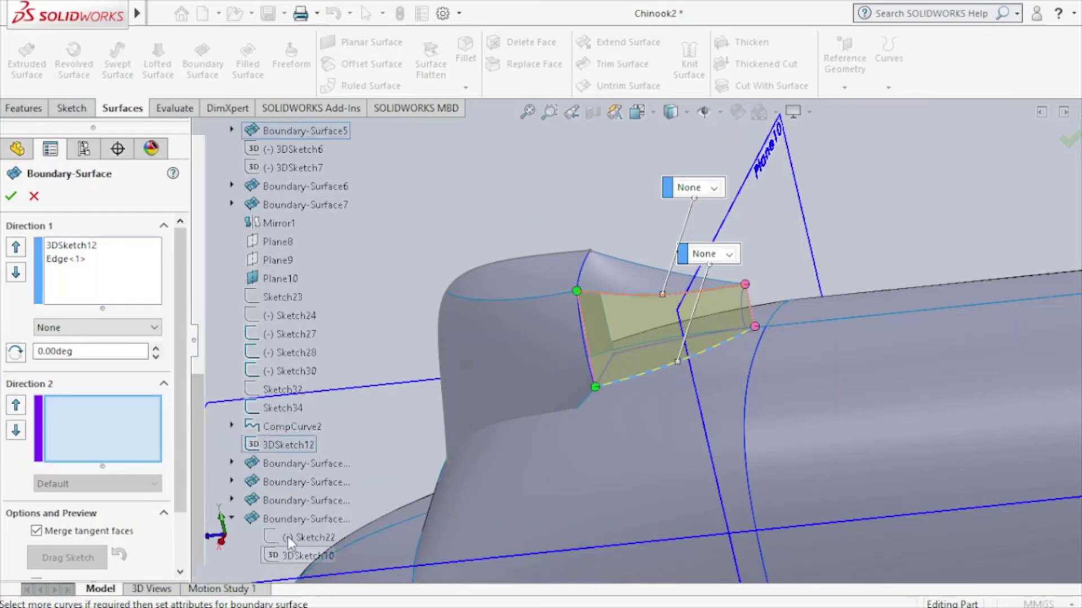
{"action": "left_click", "coordinate": [233, 500]}
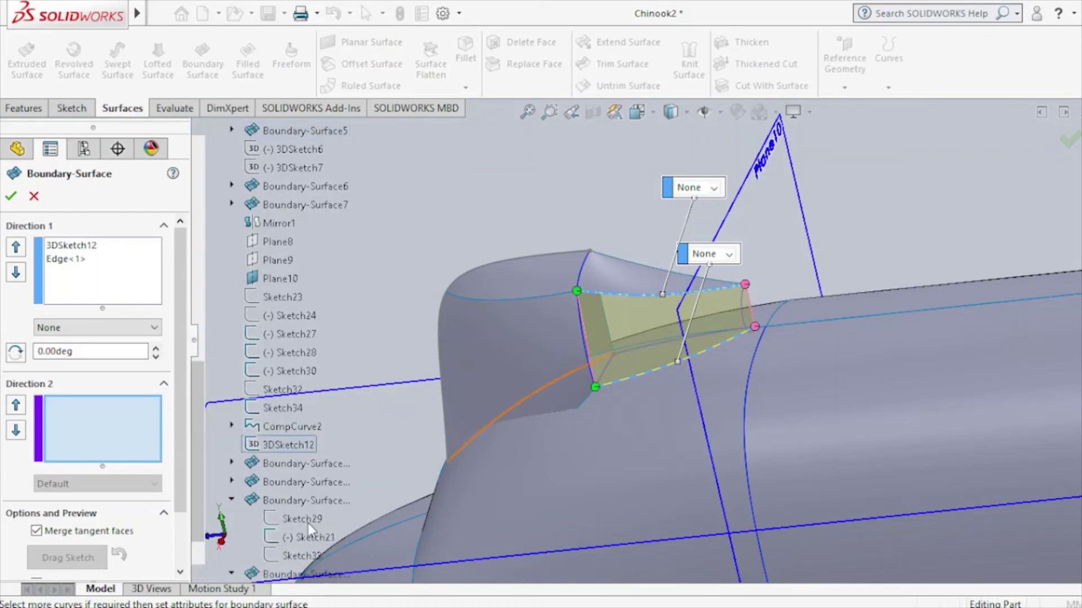
{"action": "left_click", "coordinate": [231, 426]}
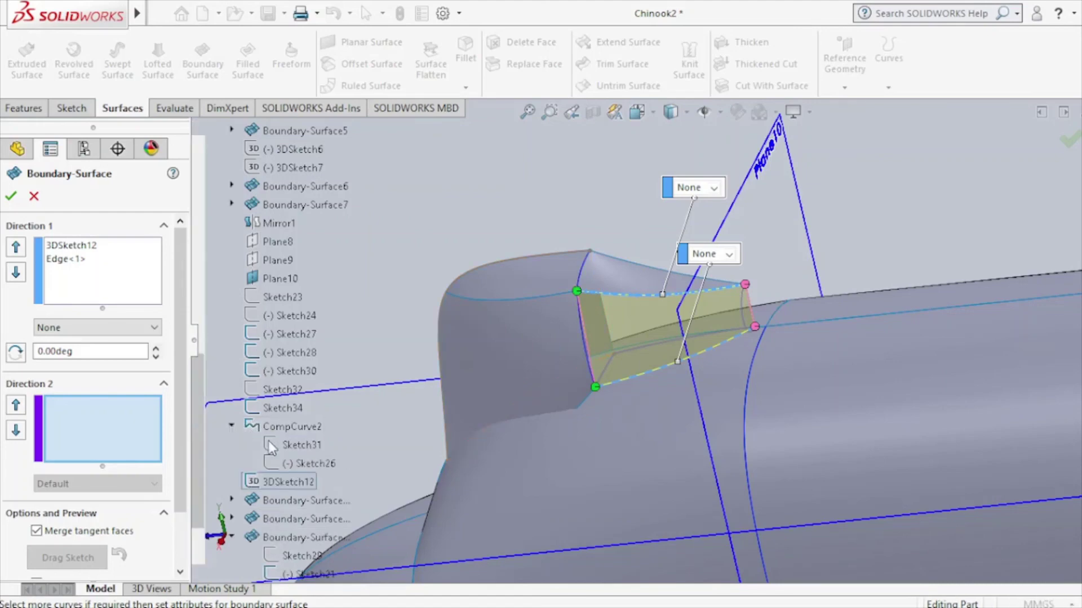
{"action": "left_click", "coordinate": [288, 445]}
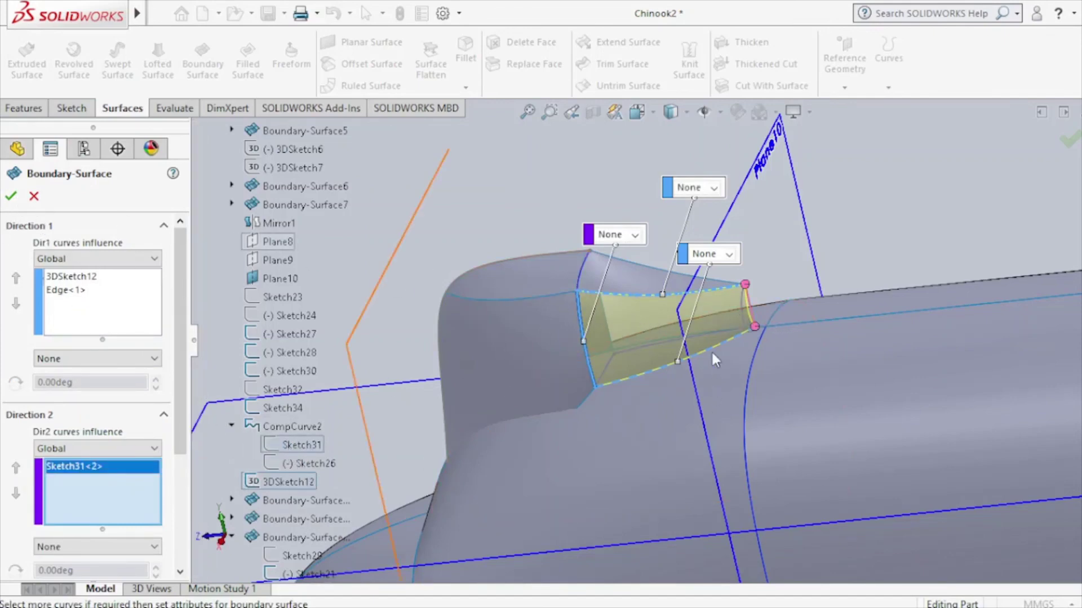
{"action": "left_click", "coordinate": [751, 314]}
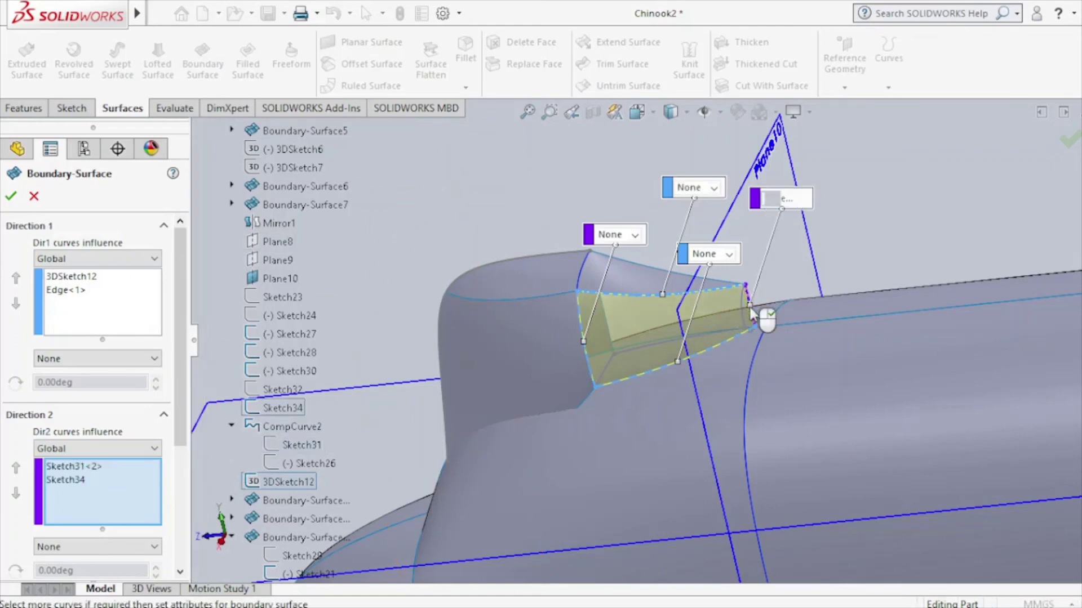
{"action": "left_click", "coordinate": [11, 196]}
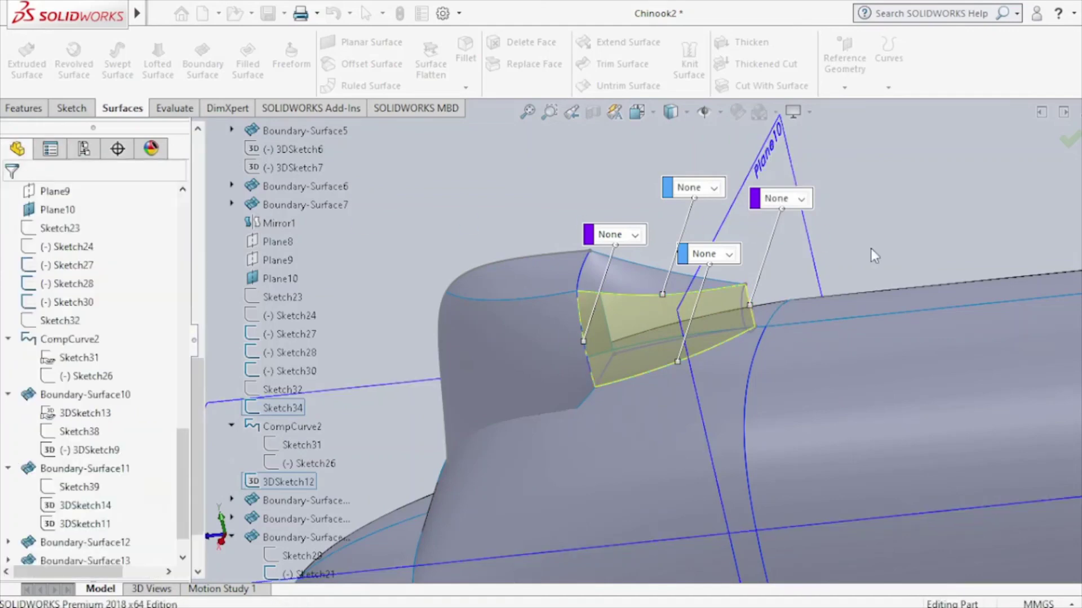
Hide planes and sketches, inspect the surfaces, then select 3DSketch12 under Boundary-Surface14.
{"action": "mouse_move", "coordinate": [871, 249]}
{"action": "middle_mouse_down"}
{"action": "mouse_move", "coordinate": [840, 266]}
{"action": "mouse_move", "coordinate": [870, 176]}
{"action": "mouse_move", "coordinate": [883, 186]}
{"action": "middle_mouse_up"}
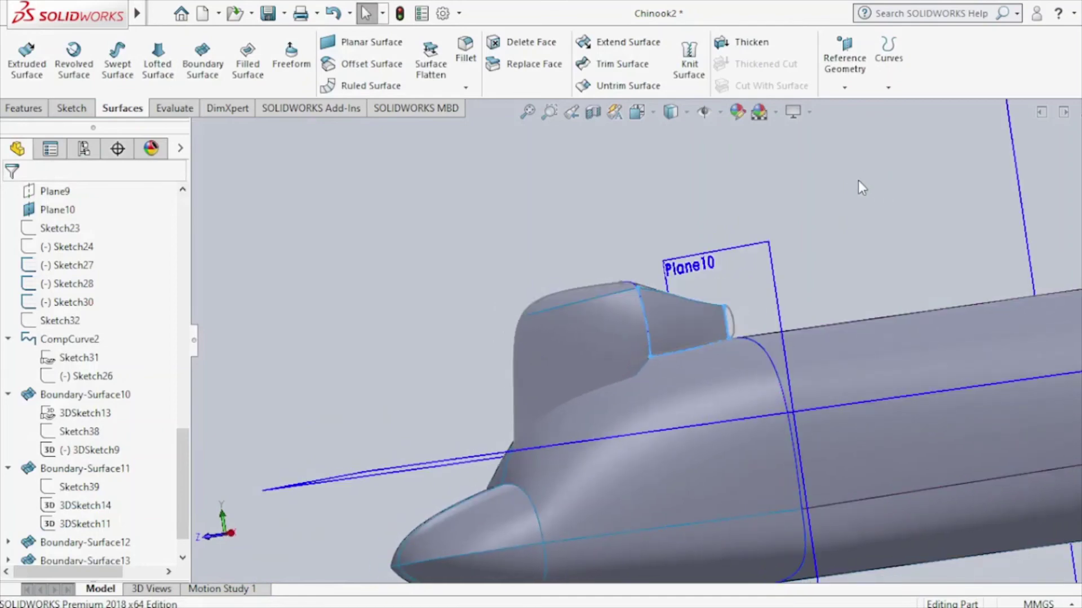
{"action": "left_click", "coordinate": [705, 113]}
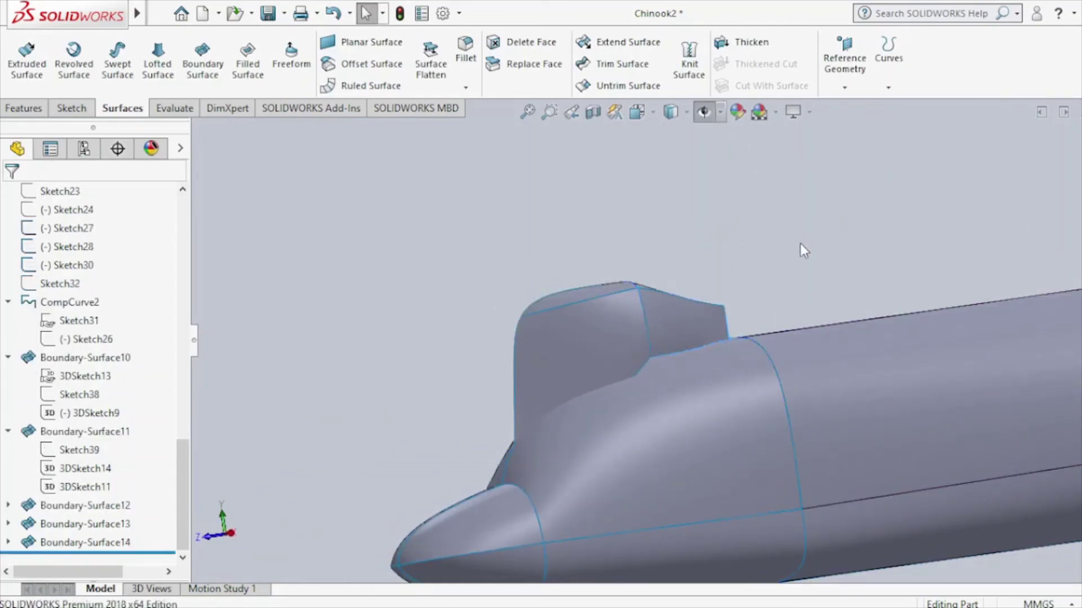
{"action": "mouse_move", "coordinate": [800, 244]}
{"action": "middle_mouse_down"}
{"action": "mouse_move", "coordinate": [752, 253]}
{"action": "mouse_move", "coordinate": [717, 331]}
{"action": "mouse_move", "coordinate": [820, 235]}
{"action": "mouse_move", "coordinate": [828, 272]}
{"action": "mouse_move", "coordinate": [693, 337]}
{"action": "mouse_move", "coordinate": [545, 285]}
{"action": "mouse_move", "coordinate": [530, 305]}
{"action": "mouse_move", "coordinate": [609, 307]}
{"action": "mouse_move", "coordinate": [676, 357]}
{"action": "mouse_move", "coordinate": [670, 389]}
{"action": "mouse_move", "coordinate": [599, 401]}
{"action": "middle_mouse_up"}
{"action": "scroll", "coordinate": [693, 337], "scroll_direction": "down", "scroll_amount": 2}
{"action": "scroll", "coordinate": [692, 334], "scroll_direction": "down", "scroll_amount": 5}
{"action": "scroll", "coordinate": [692, 334], "scroll_direction": "up", "scroll_amount": 3}
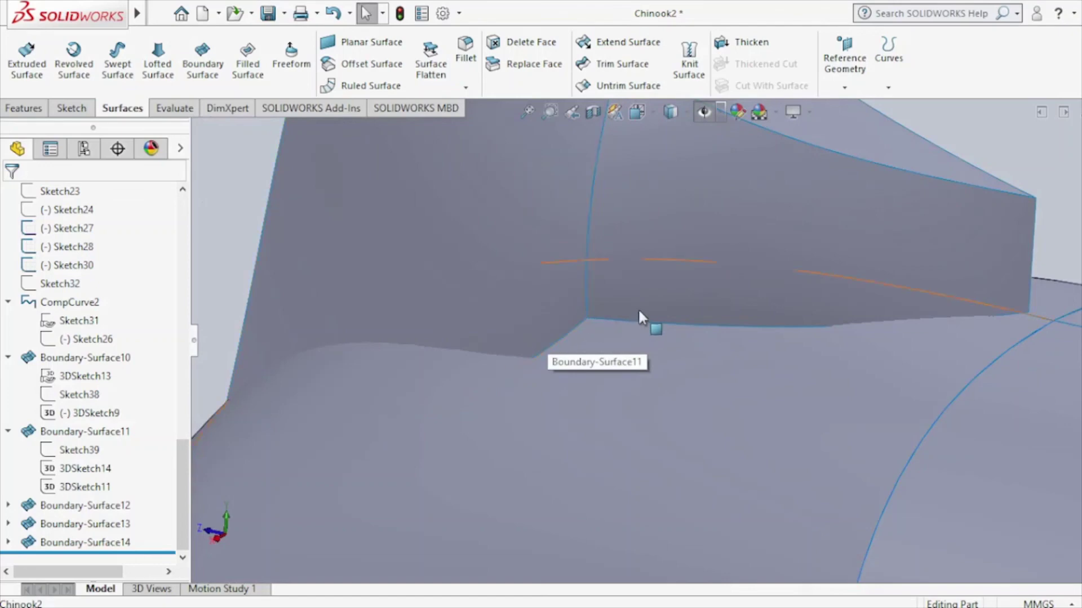
{"action": "left_click", "coordinate": [10, 544]}
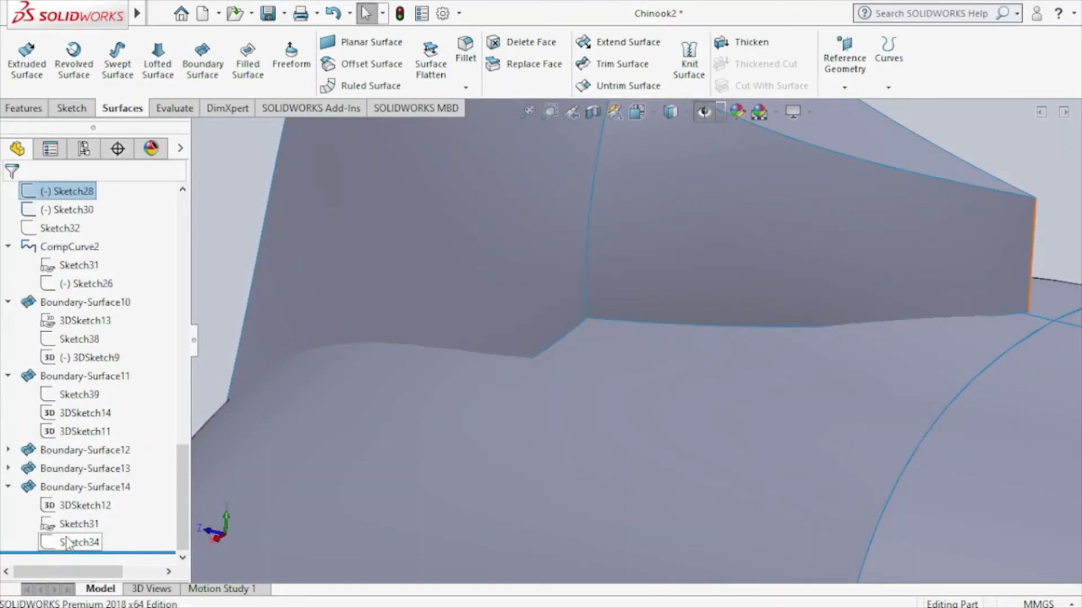
{"action": "left_click", "coordinate": [79, 506]}
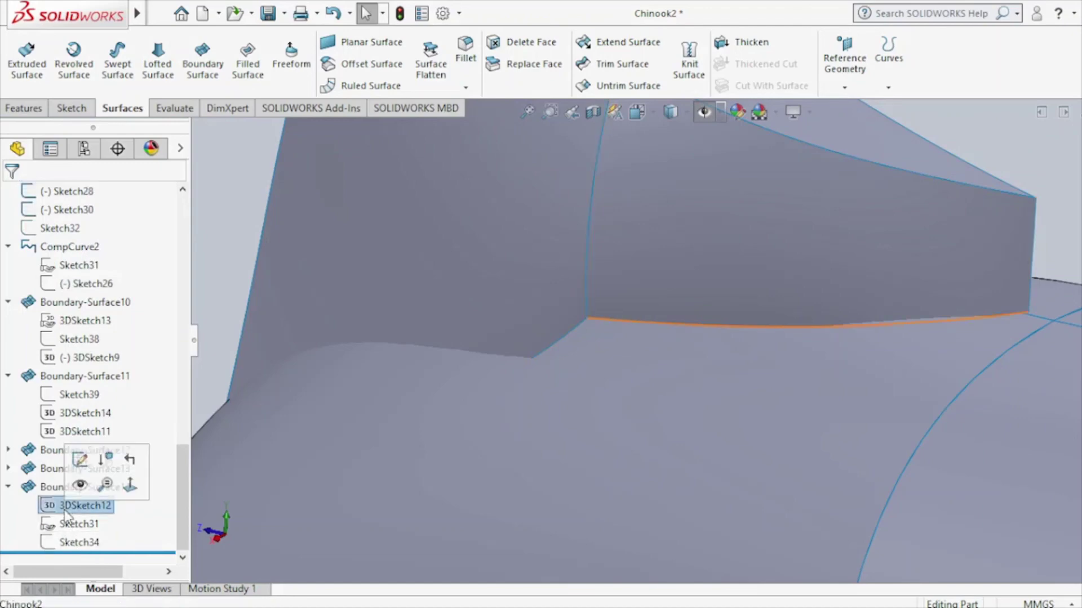
Bend the 3DSketch12 spline lower so Boundary-Surface14 rebuilds with a deeper bow.
{"action": "left_click", "coordinate": [79, 459]}
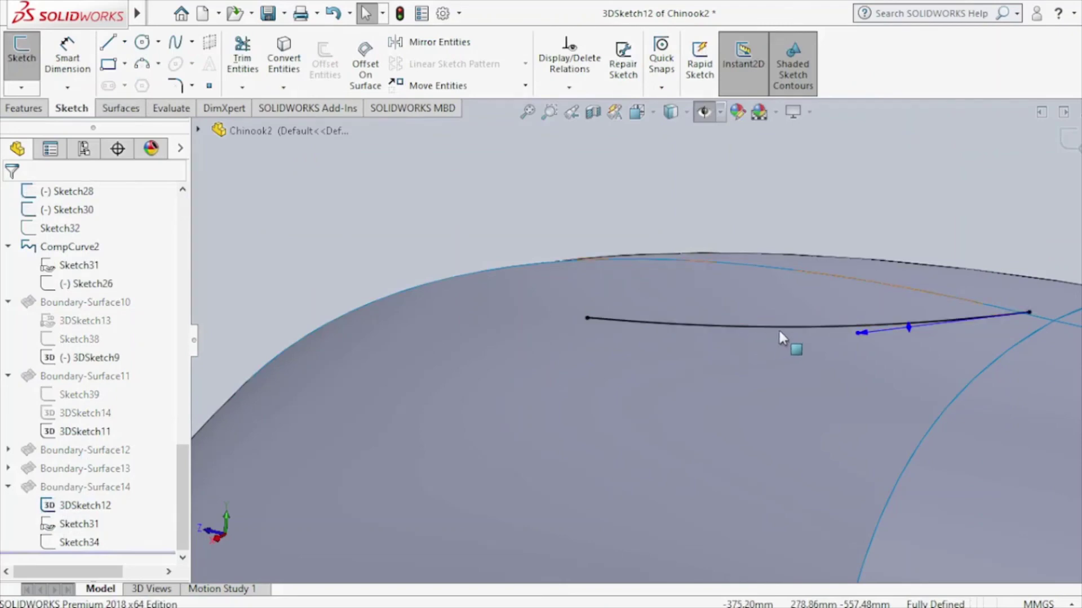
{"action": "mouse_move", "coordinate": [858, 333]}
{"action": "left_mouse_down"}
{"action": "mouse_move", "coordinate": [865, 365]}
{"action": "mouse_move", "coordinate": [810, 364]}
{"action": "left_mouse_up"}
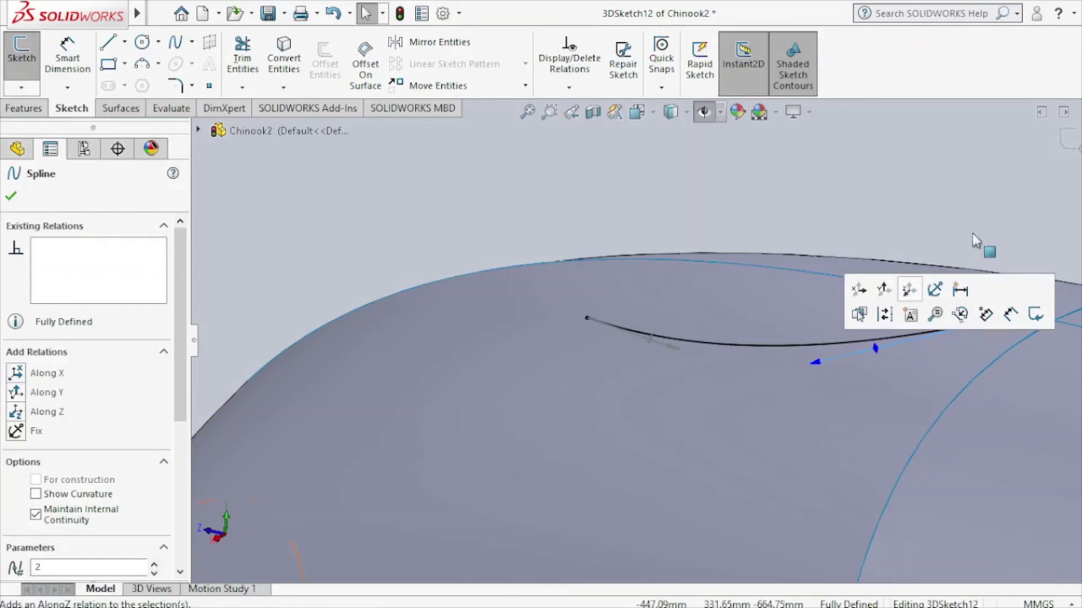
{"action": "left_click", "coordinate": [1068, 148]}
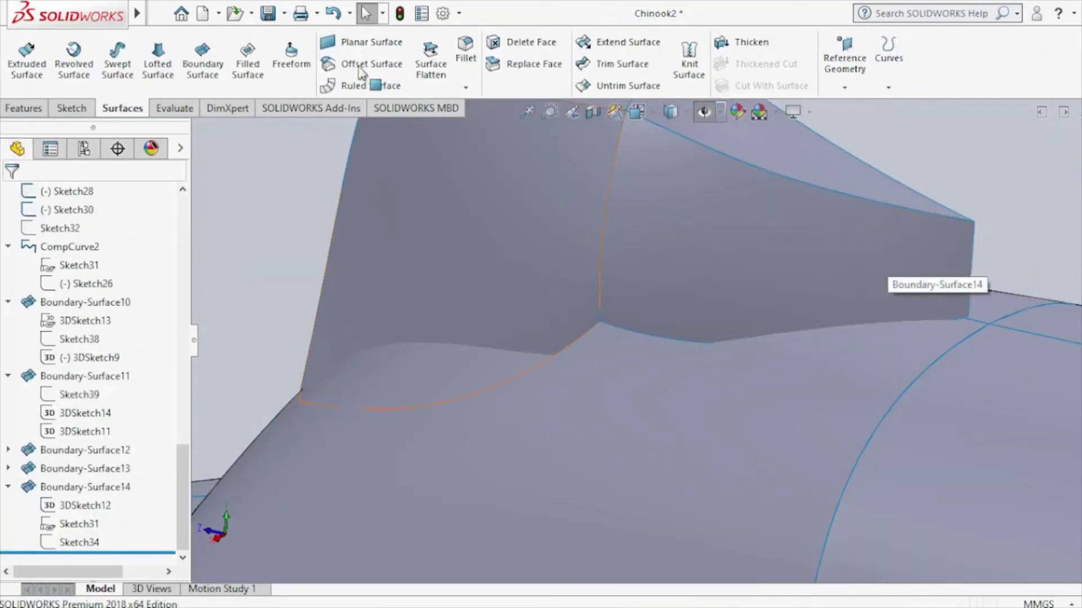
Create Boundary-Surface15 between the two lower canopy gap edges, with connectors flipped on both profiles.
{"action": "left_click", "coordinate": [590, 332]}
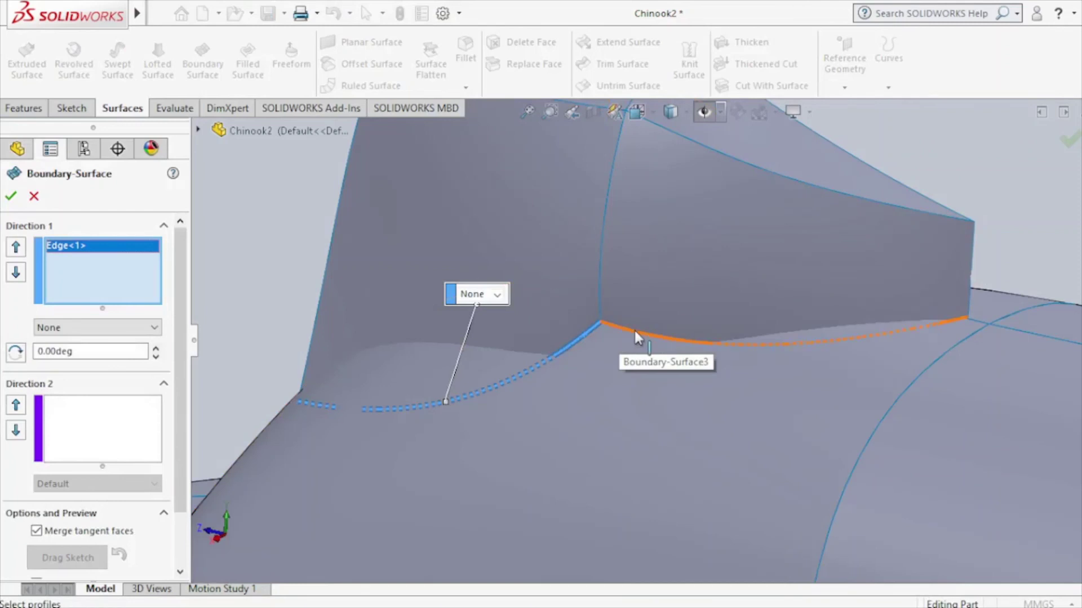
{"action": "left_click", "coordinate": [636, 331]}
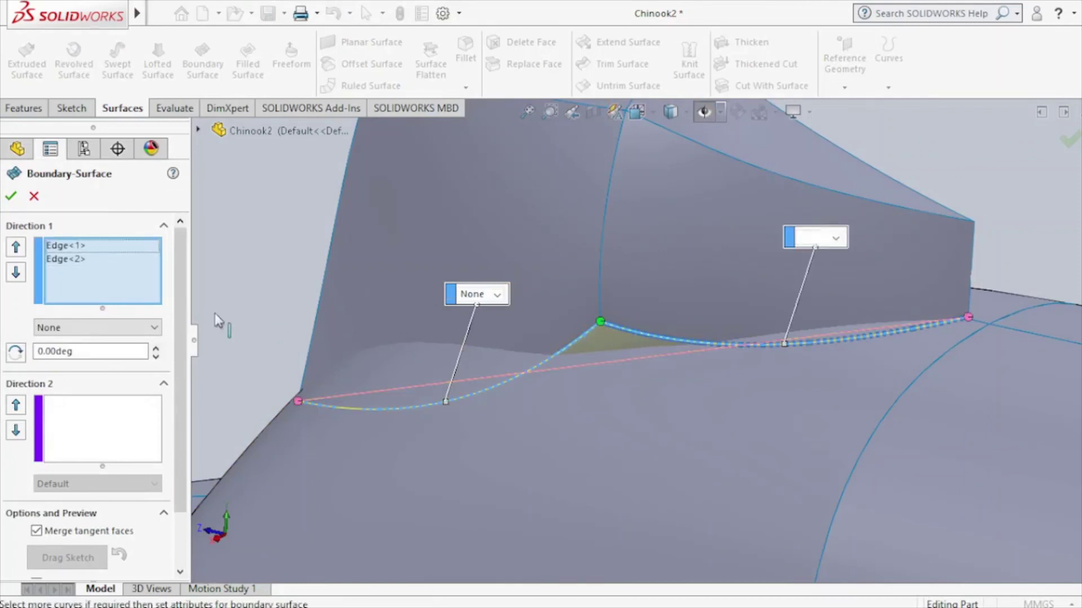
{"action": "left_click", "coordinate": [68, 260]}
{"action": "right_click", "coordinate": [66, 267]}
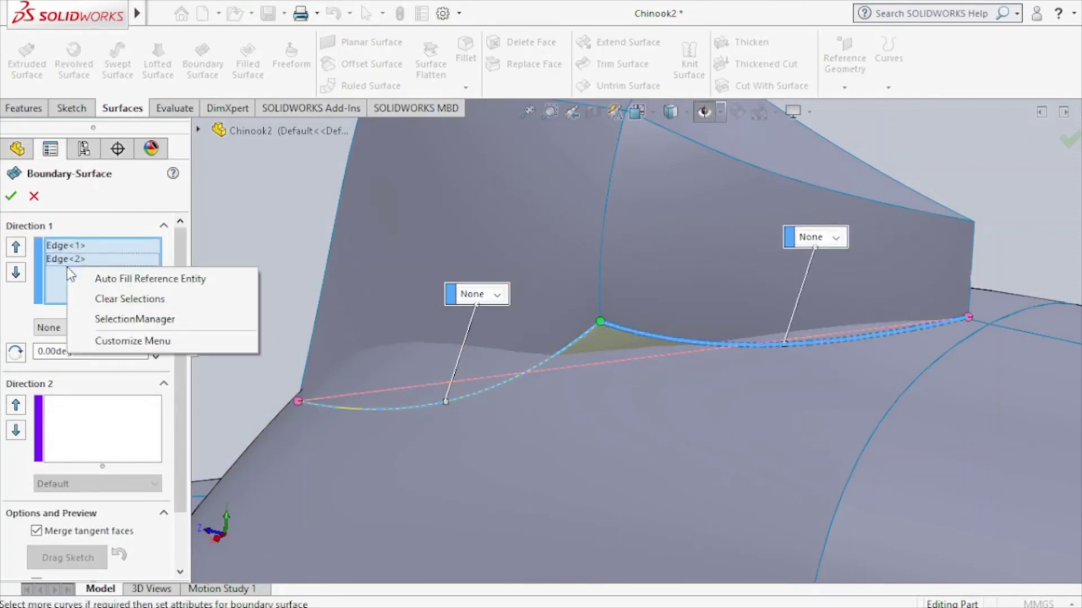
{"action": "left_click", "coordinate": [57, 263]}
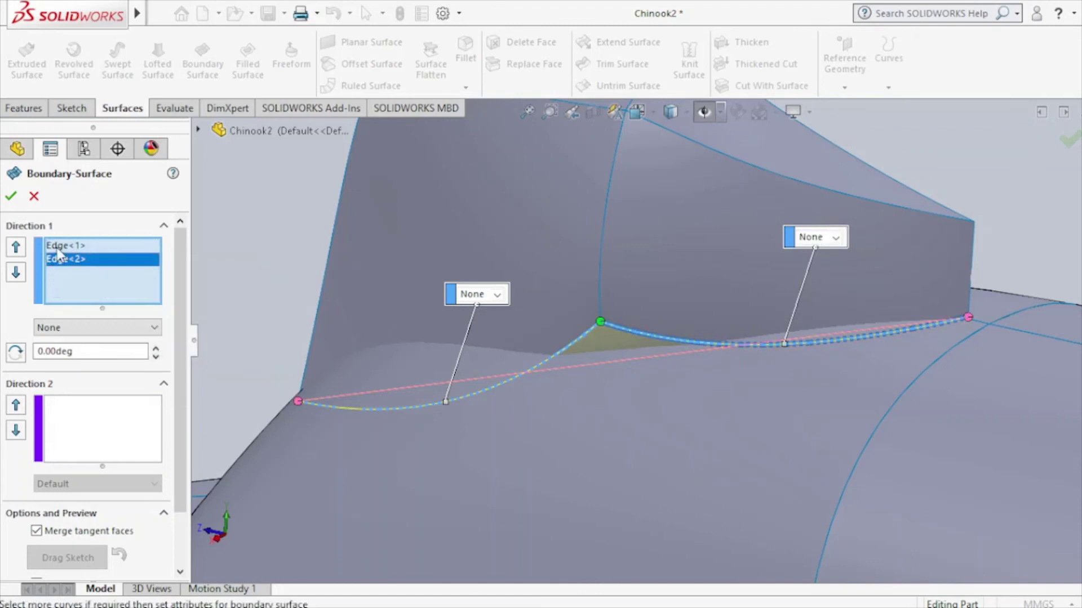
{"action": "right_click", "coordinate": [58, 254]}
{"action": "left_click", "coordinate": [97, 318]}
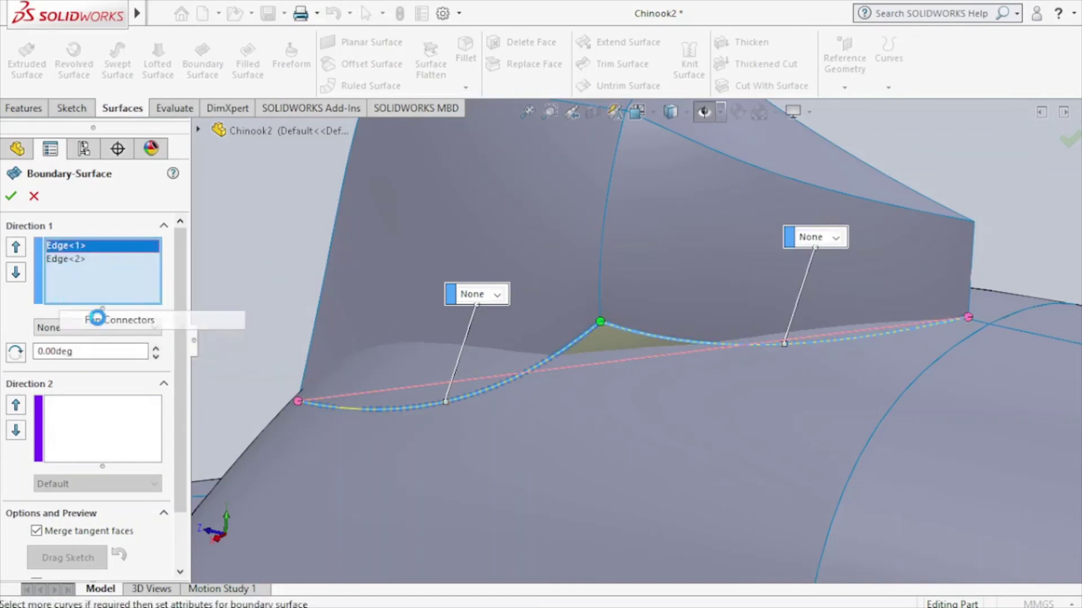
{"action": "right_click", "coordinate": [78, 260]}
{"action": "left_click", "coordinate": [123, 328]}
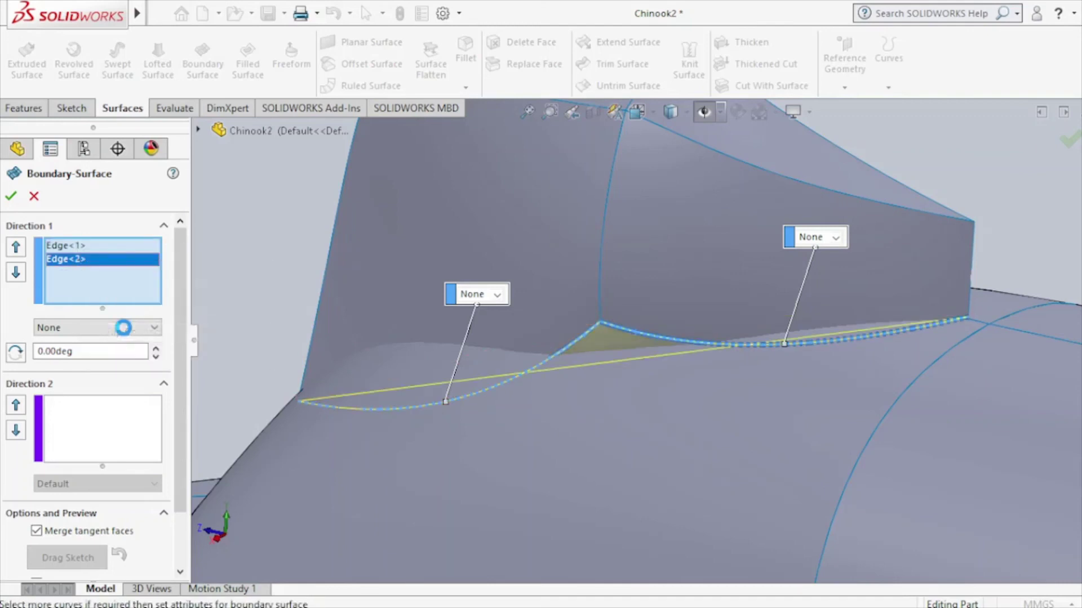
{"action": "left_click", "coordinate": [11, 196]}
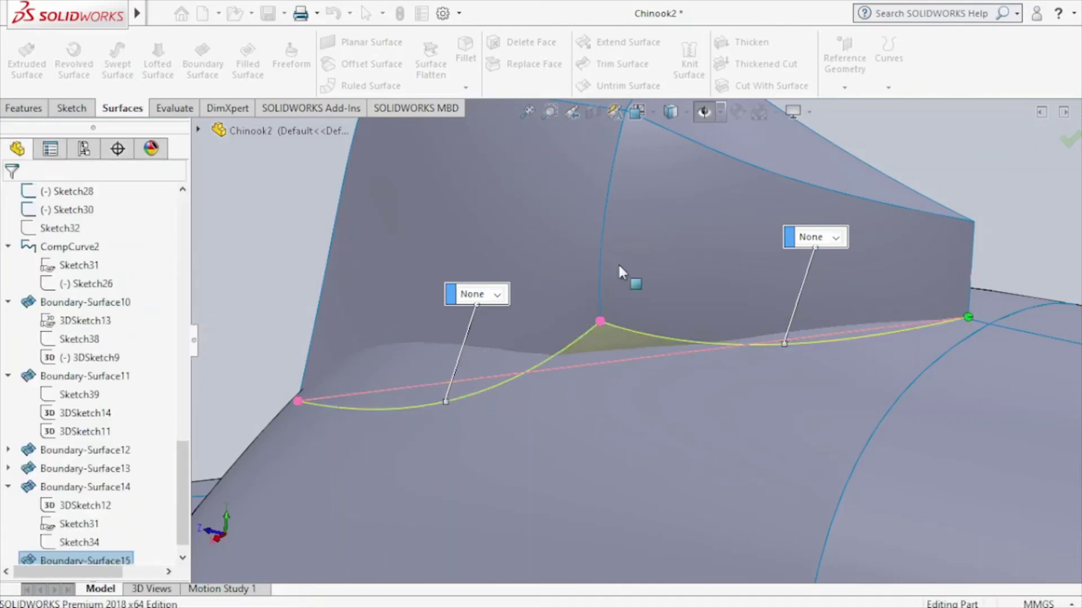
Reorient the fuselage view and select the Right Plane as the mirror plane.
{"action": "scroll", "coordinate": [619, 267], "scroll_direction": "up", "scroll_amount": 1}
{"action": "scroll", "coordinate": [619, 267], "scroll_direction": "up", "scroll_amount": 3}
{"action": "scroll", "coordinate": [614, 269], "scroll_direction": "up", "scroll_amount": 3}
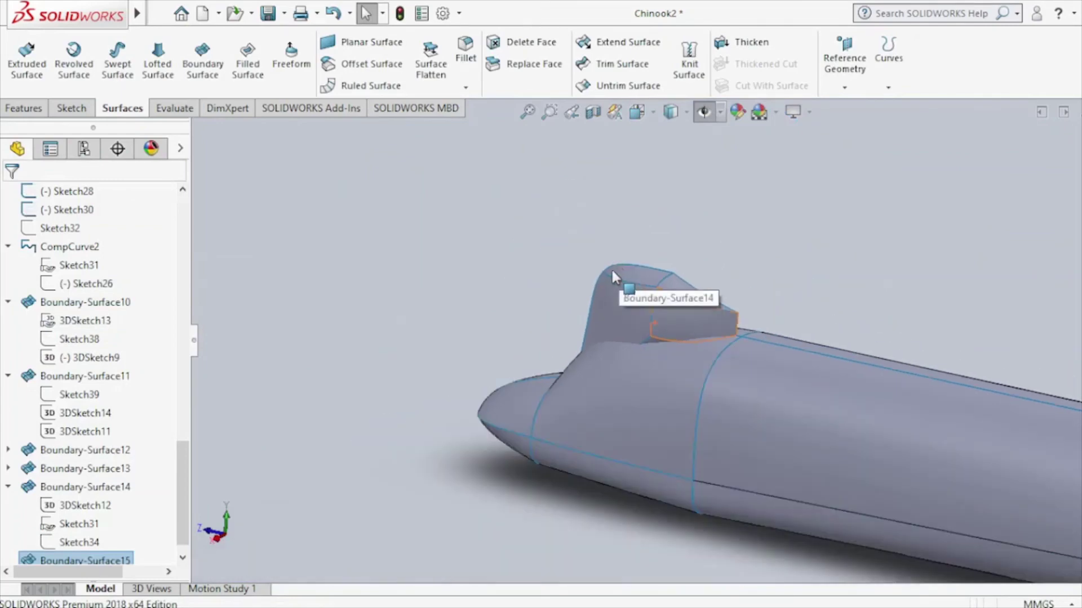
{"action": "middle_click_drag", "start_coordinate": [614, 269], "coordinate": [702, 231]}
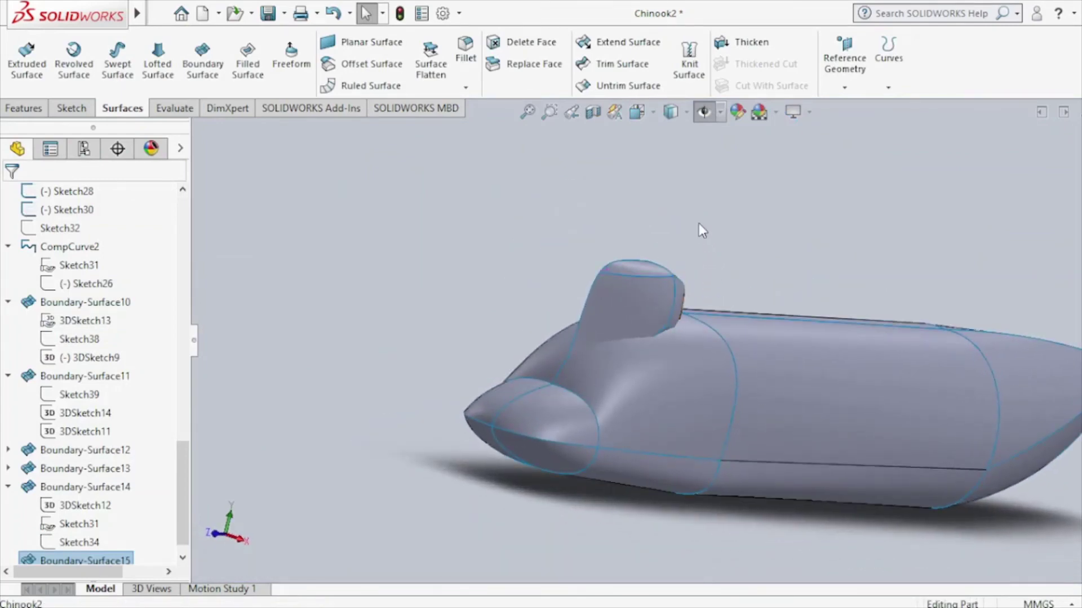
{"action": "left_click", "coordinate": [702, 231]}
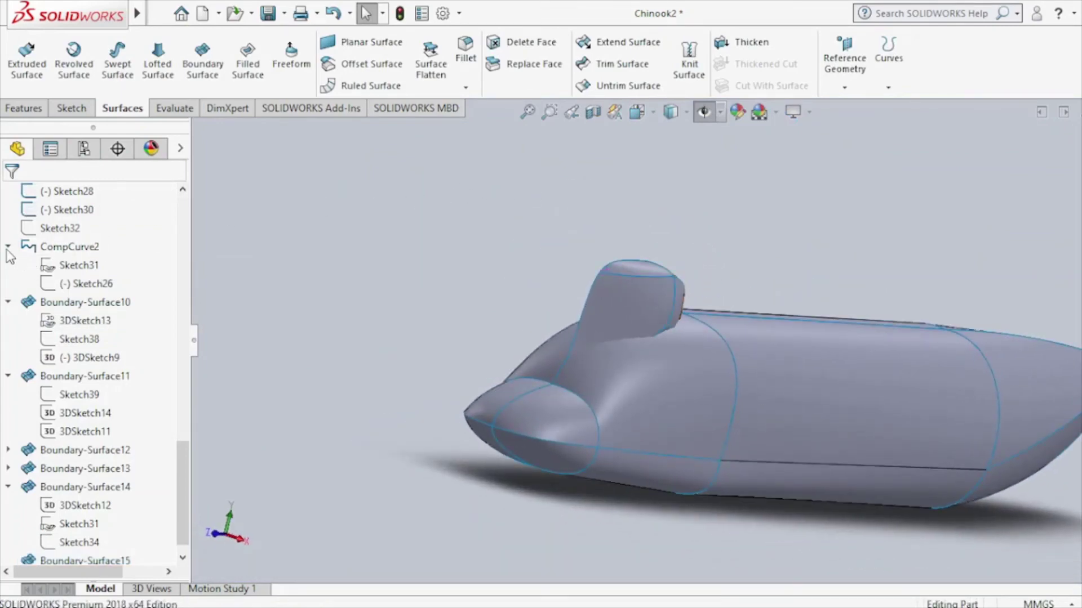
{"action": "scroll", "coordinate": [6, 251], "scroll_direction": "up", "scroll_amount": 1}
{"action": "scroll", "coordinate": [8, 251], "scroll_direction": "up", "scroll_amount": 3}
{"action": "scroll", "coordinate": [9, 250], "scroll_direction": "up", "scroll_amount": 3}
{"action": "scroll", "coordinate": [11, 249], "scroll_direction": "up", "scroll_amount": 3}
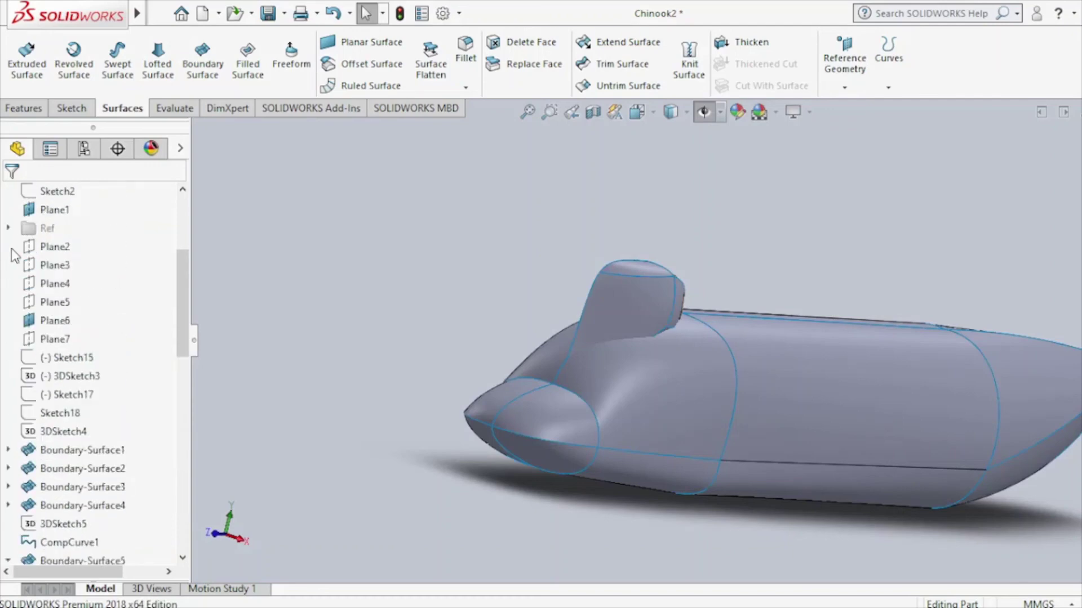
{"action": "scroll", "coordinate": [12, 251], "scroll_direction": "up", "scroll_amount": 3}
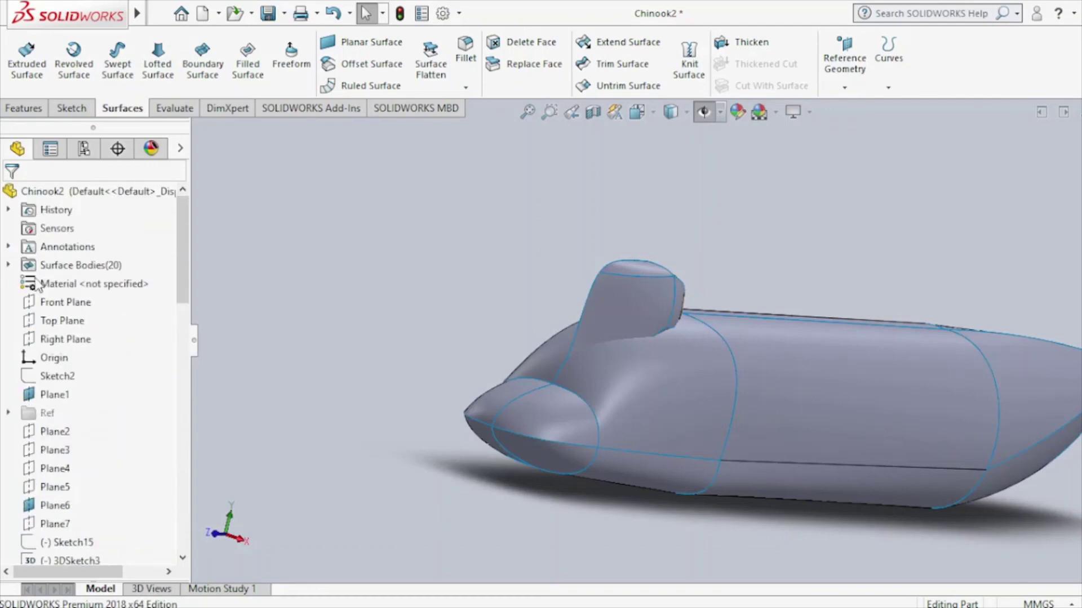
{"action": "left_click", "coordinate": [71, 341]}
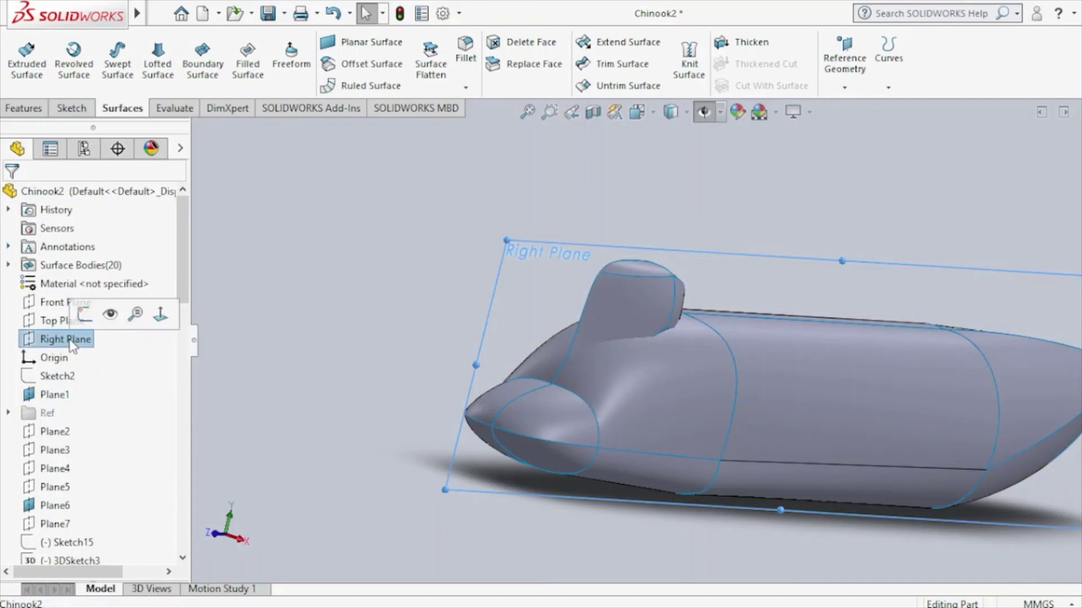
Start a Mirror feature and expand the Surface Bodies list in the flyout tree.
{"action": "left_click", "coordinate": [24, 109]}
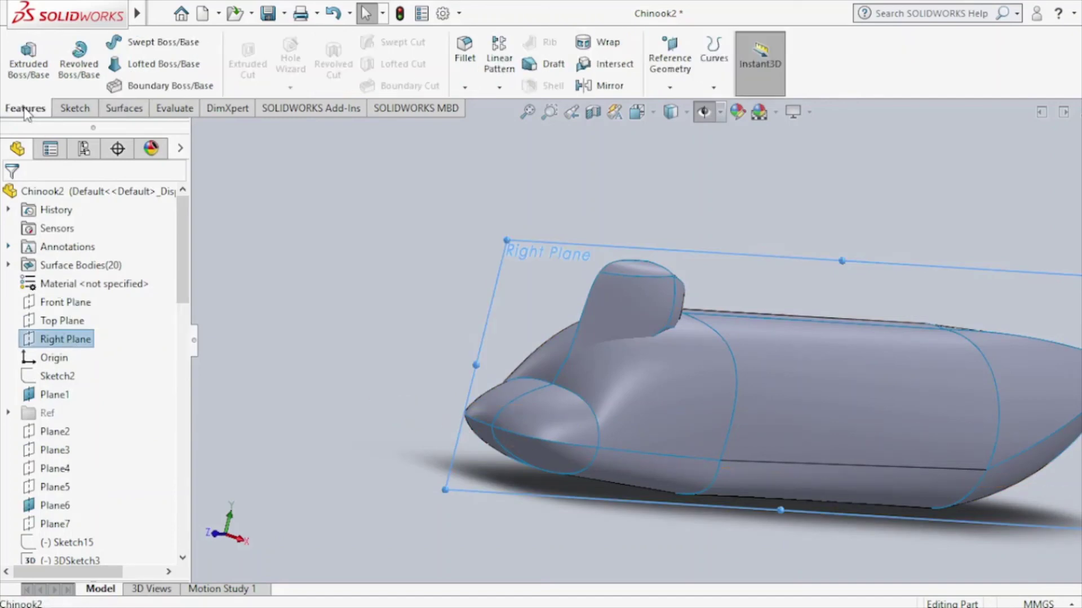
{"action": "left_click", "coordinate": [597, 86]}
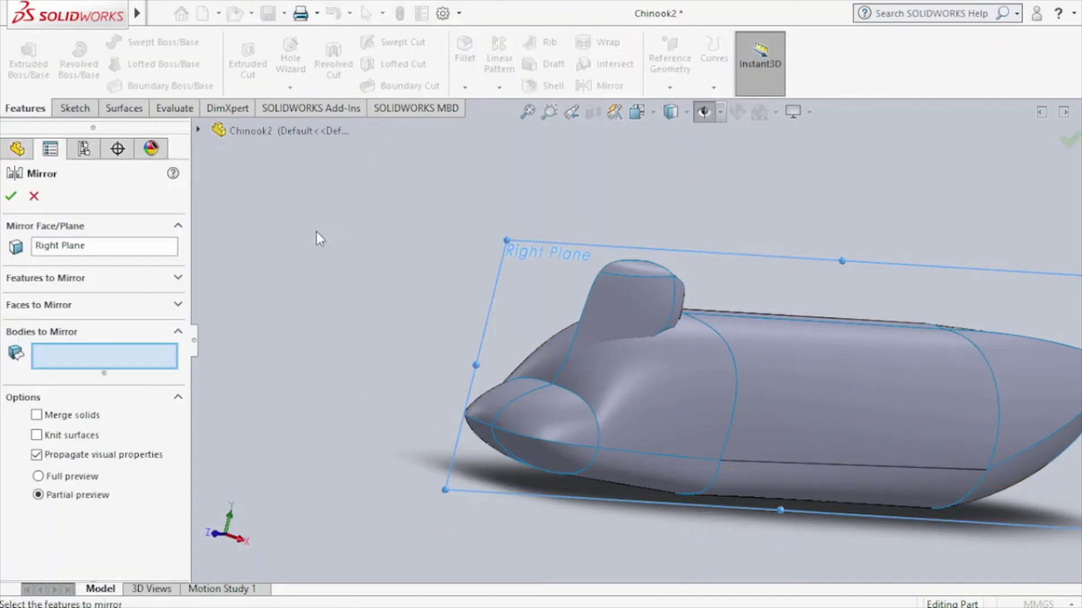
{"action": "left_click", "coordinate": [200, 130]}
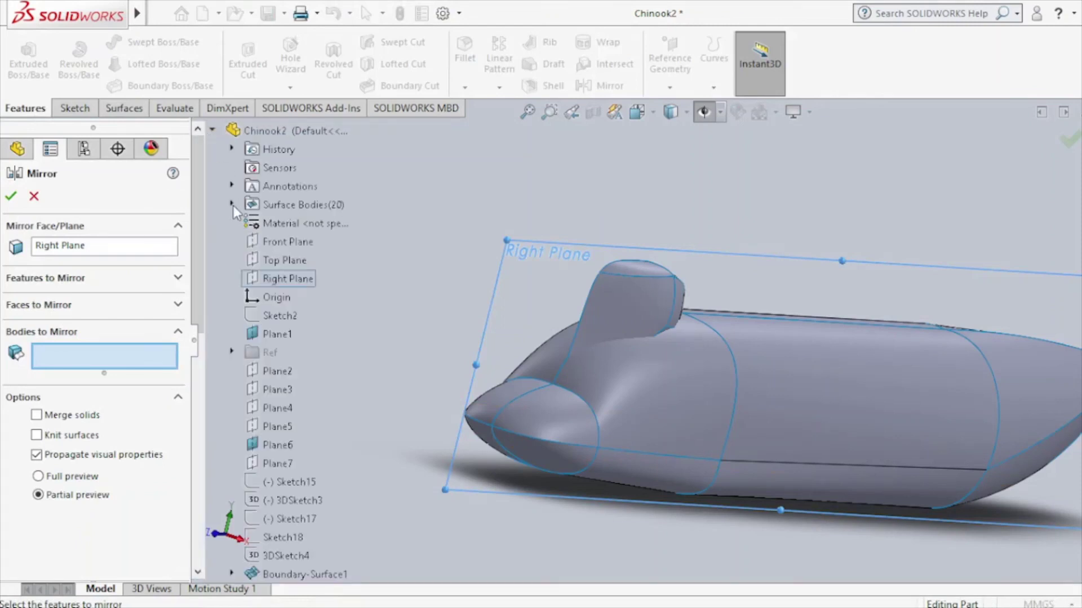
{"action": "left_click", "coordinate": [231, 205]}
{"action": "left_click_drag", "start_coordinate": [197, 232], "coordinate": [196, 365]}
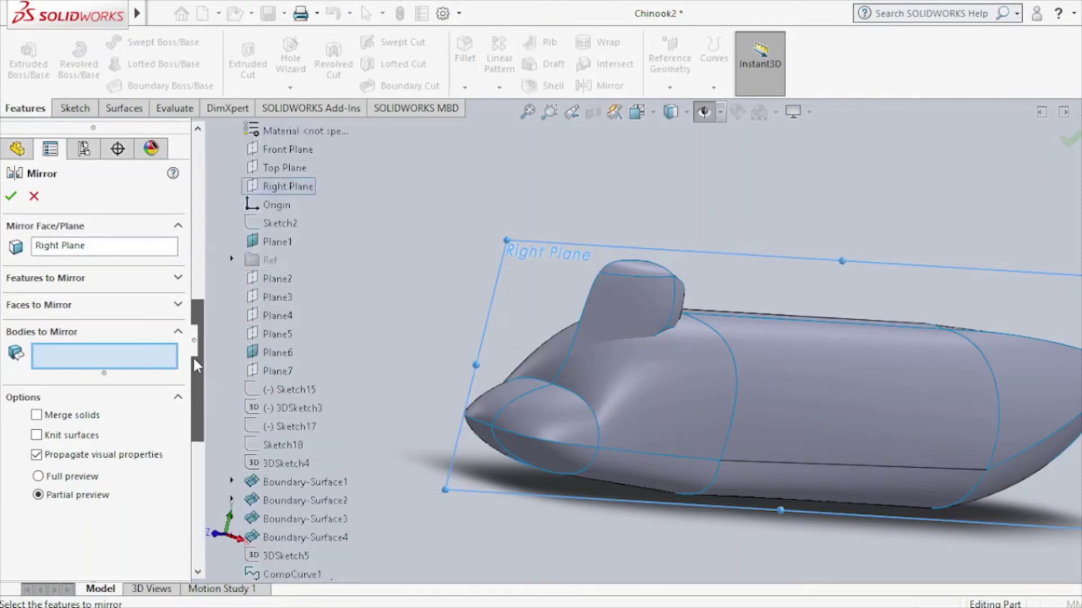
{"action": "scroll", "coordinate": [222, 277], "scroll_direction": "up", "scroll_amount": 2}
{"action": "scroll", "coordinate": [222, 277], "scroll_direction": "up", "scroll_amount": 2}
{"action": "scroll", "coordinate": [222, 277], "scroll_direction": "up", "scroll_amount": 2}
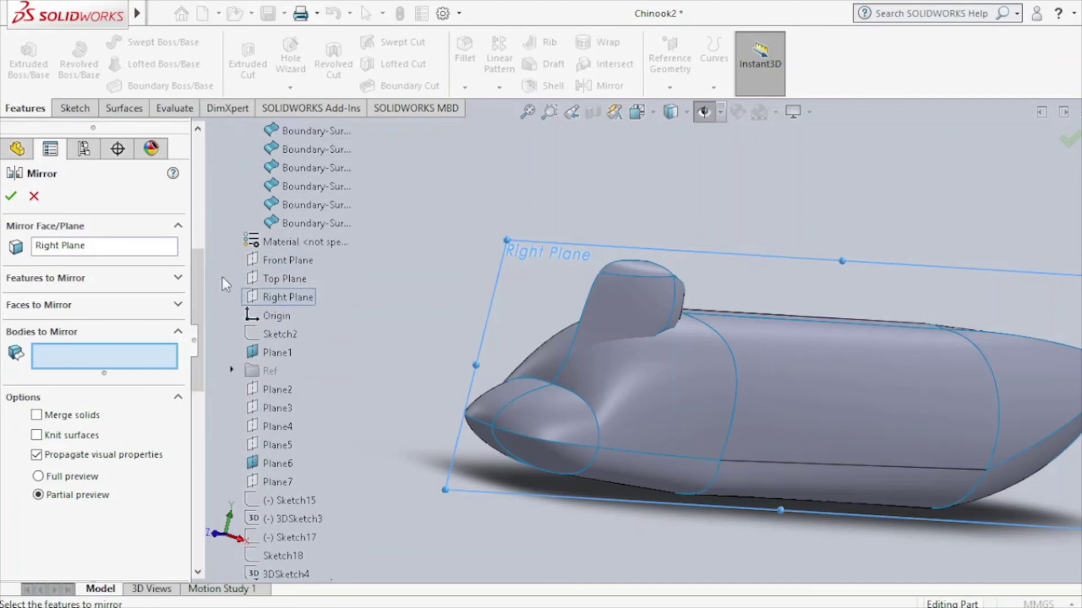
Mirror Boundary-Surface10 through Boundary-Surface15 across the Right Plane.
{"action": "left_click", "coordinate": [285, 226]}
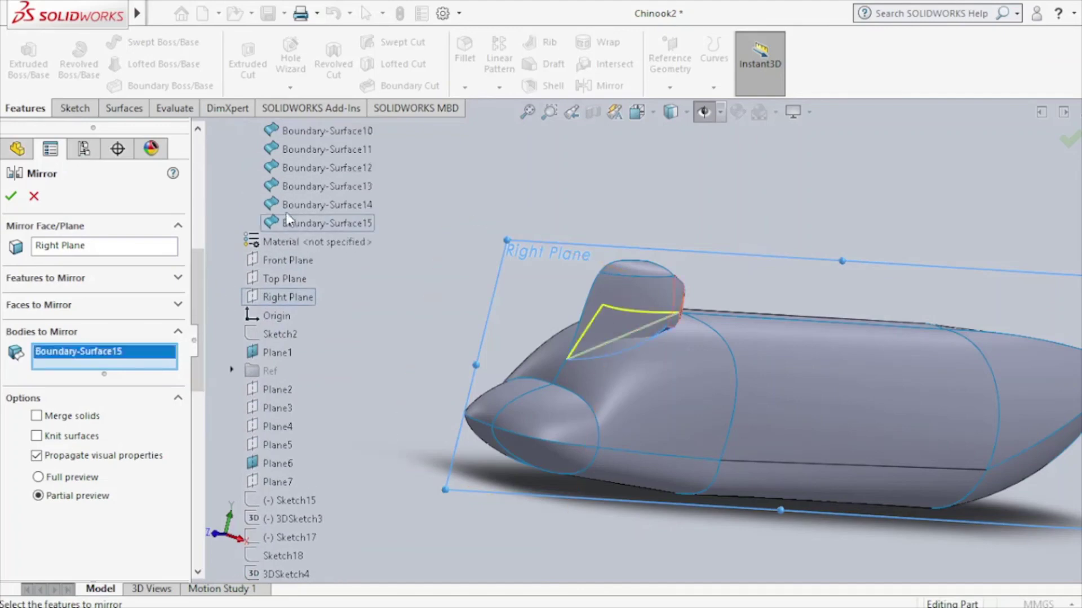
{"action": "left_click", "coordinate": [286, 209]}
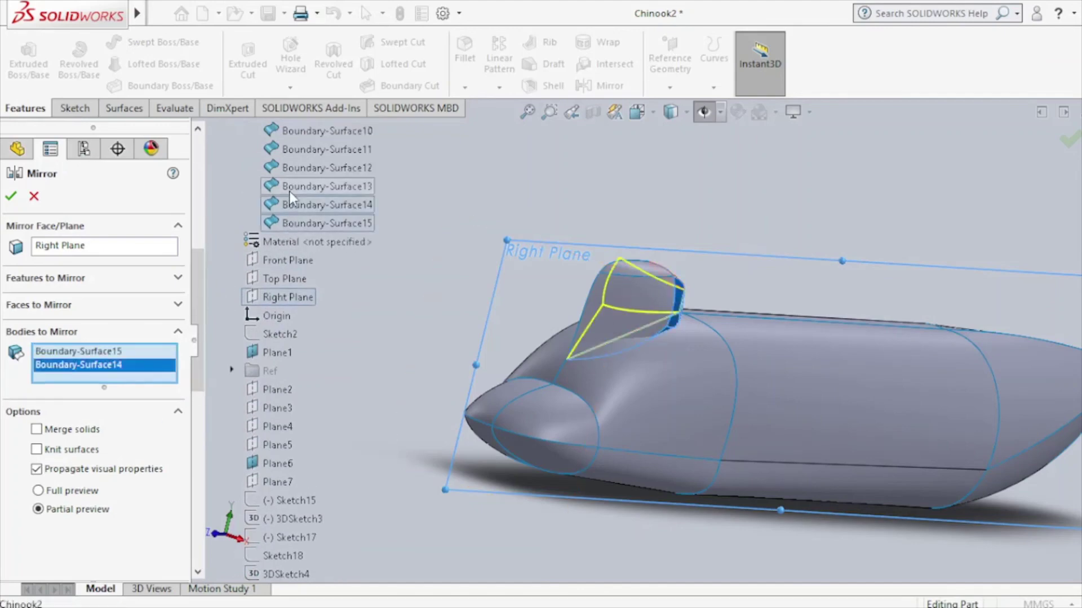
{"action": "left_click", "coordinate": [289, 191]}
{"action": "left_click", "coordinate": [292, 170]}
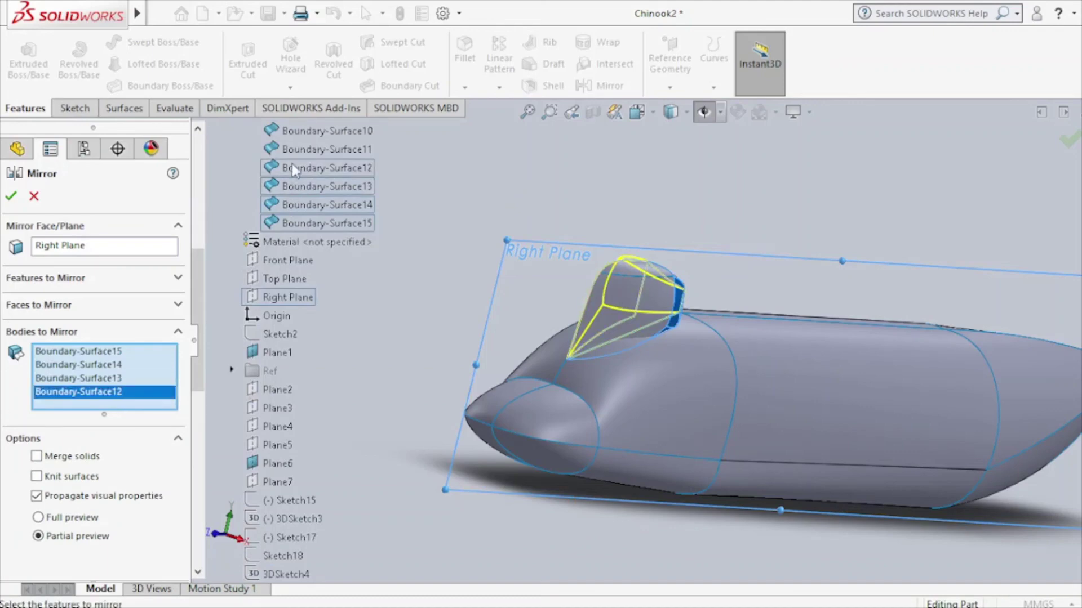
{"action": "left_click", "coordinate": [290, 153]}
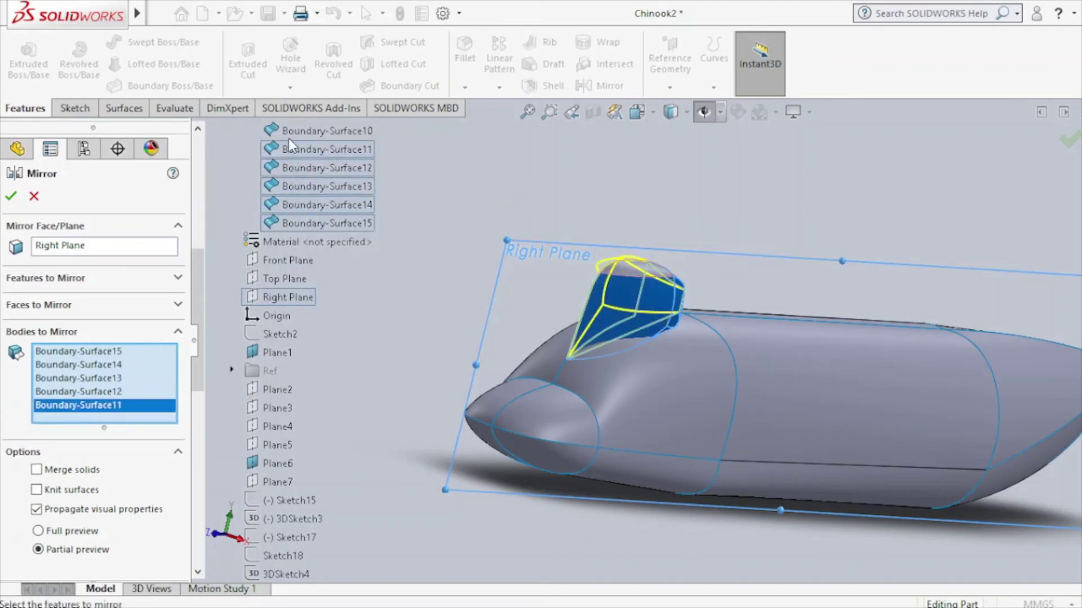
{"action": "left_click", "coordinate": [289, 134]}
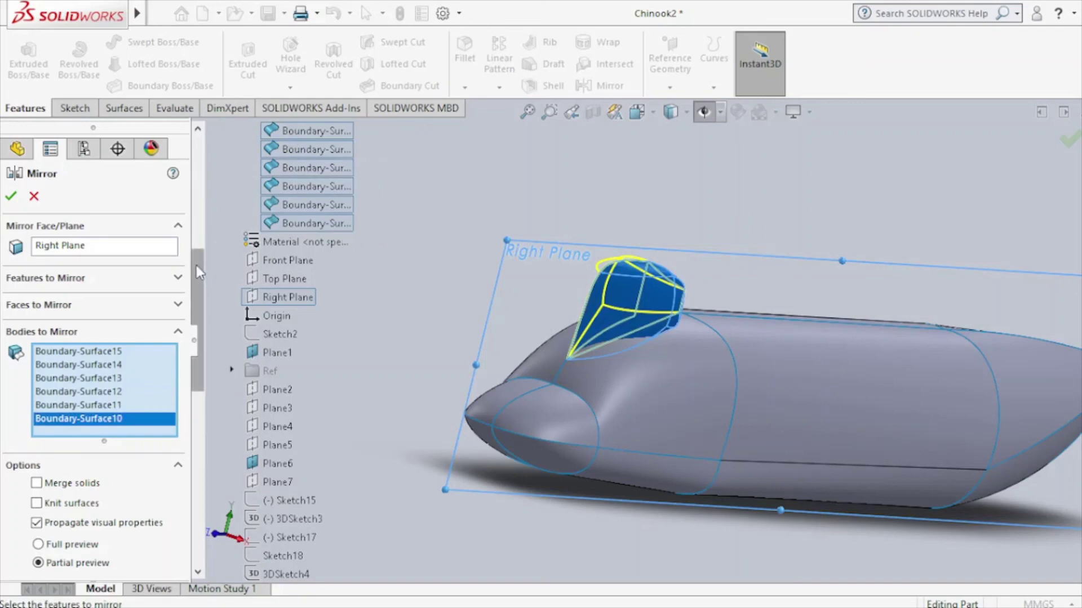
{"action": "left_click_drag", "start_coordinate": [196, 266], "coordinate": [215, 215]}
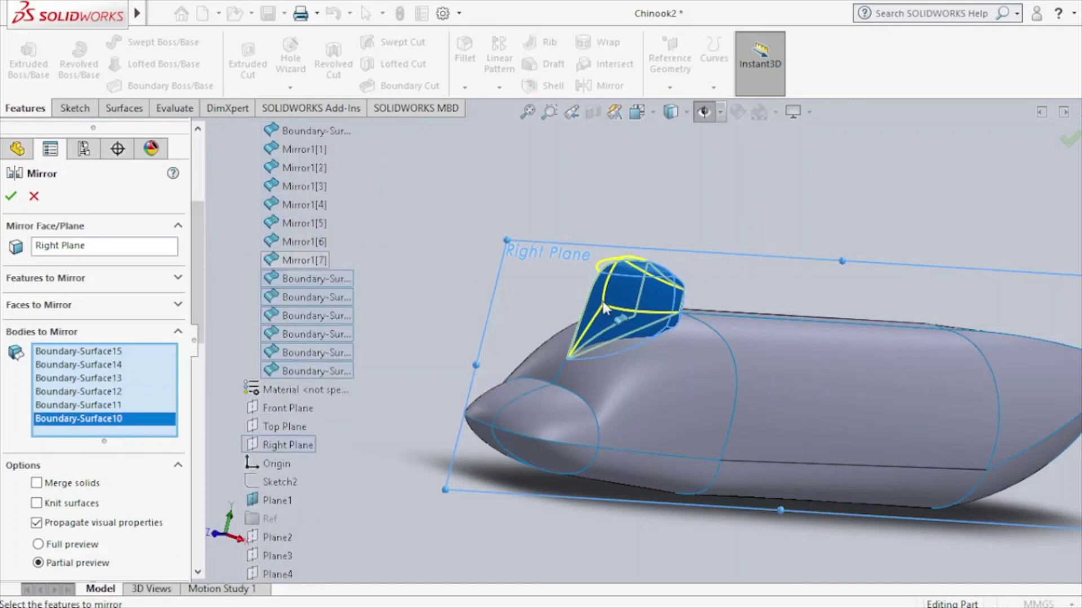
{"action": "middle_click_drag", "start_coordinate": [604, 307], "coordinate": [615, 350]}
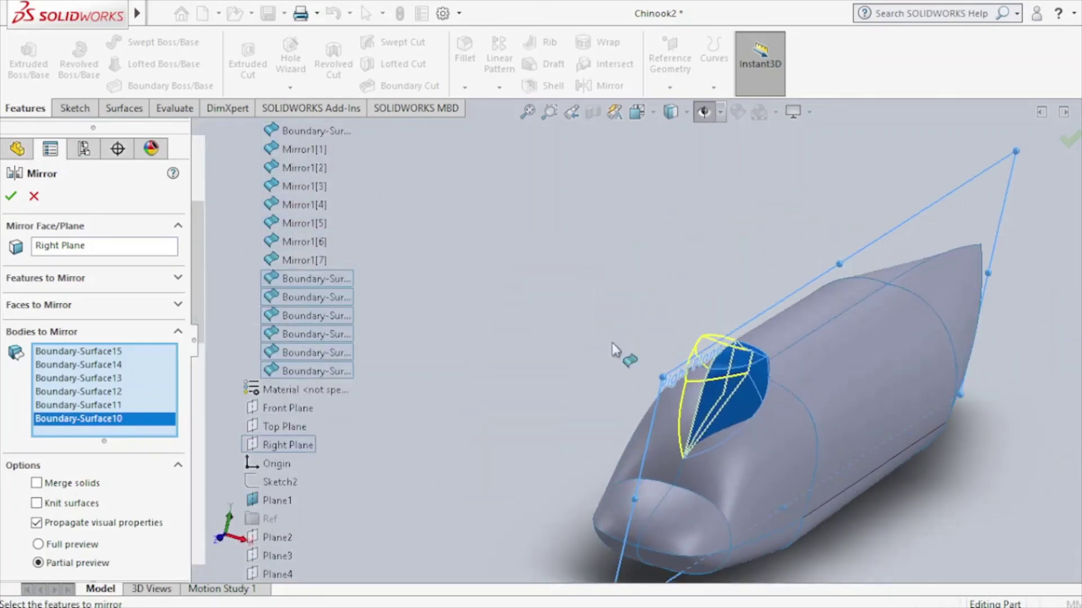
{"action": "left_click", "coordinate": [11, 198]}
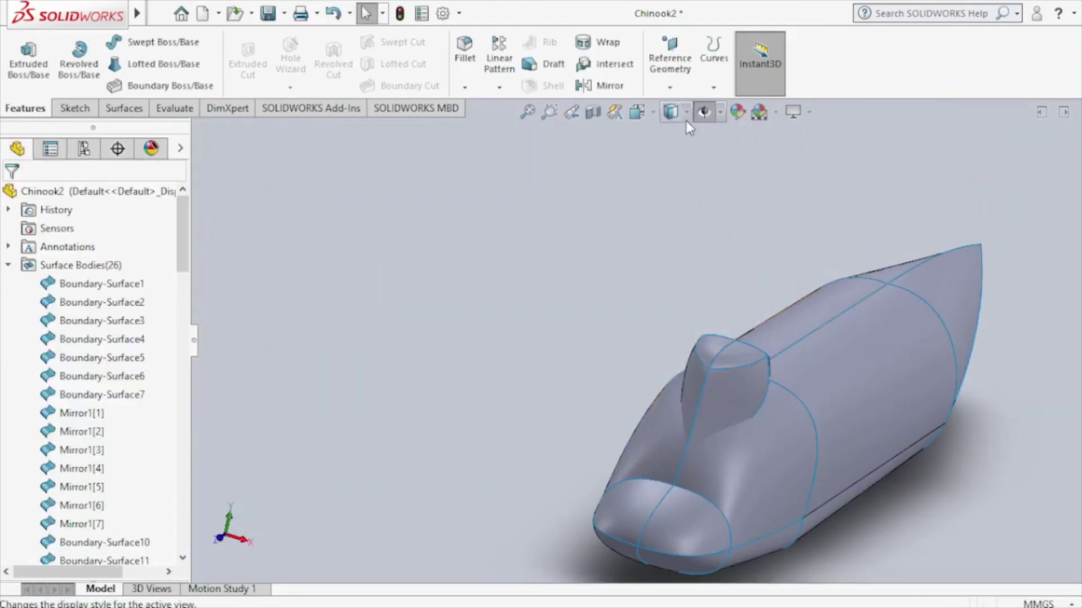
Collapse the Surface Bodies list and unsuppress the Ref folder of blueprint references.
{"action": "mouse_move", "coordinate": [685, 332]}
{"action": "middle_mouse_down"}
{"action": "mouse_move", "coordinate": [523, 368]}
{"action": "mouse_move", "coordinate": [655, 290]}
{"action": "mouse_move", "coordinate": [664, 302]}
{"action": "mouse_move", "coordinate": [744, 313]}
{"action": "mouse_move", "coordinate": [601, 314]}
{"action": "mouse_move", "coordinate": [602, 327]}
{"action": "middle_mouse_up"}
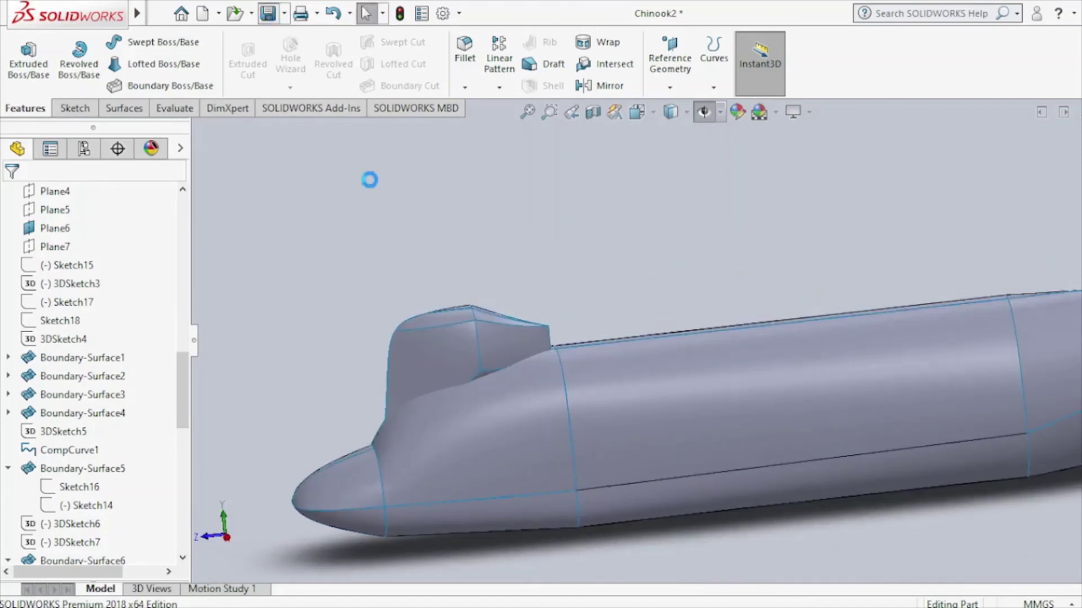
{"action": "scroll", "coordinate": [507, 289], "scroll_direction": "up", "scroll_amount": 3}
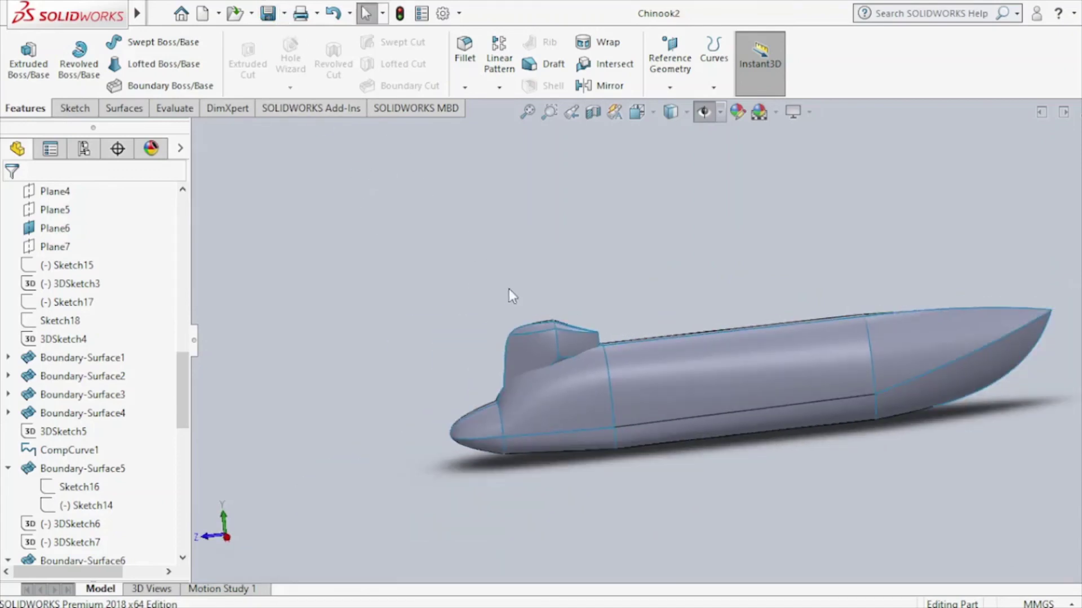
{"action": "scroll", "coordinate": [509, 288], "scroll_direction": "up", "scroll_amount": 2}
{"action": "left_click_drag", "start_coordinate": [187, 414], "coordinate": [187, 253]}
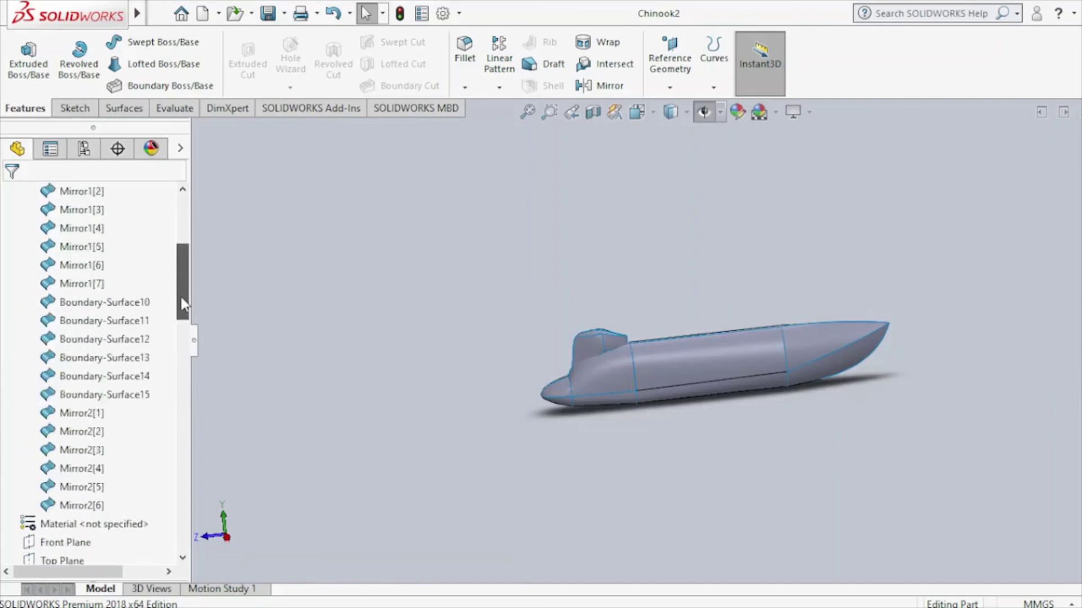
{"action": "left_click", "coordinate": [8, 265]}
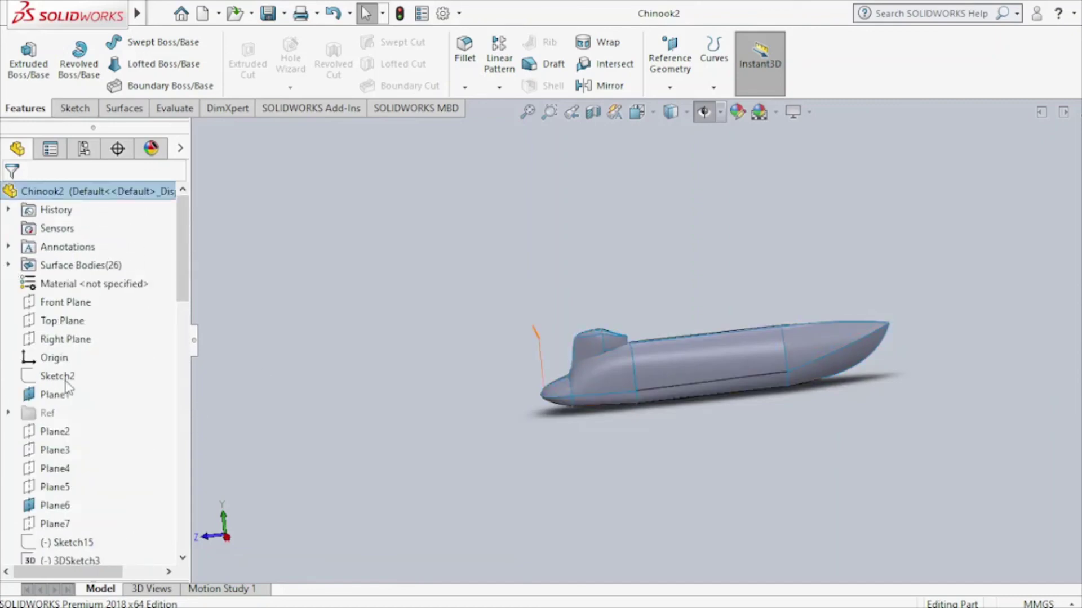
{"action": "right_click", "coordinate": [47, 417]}
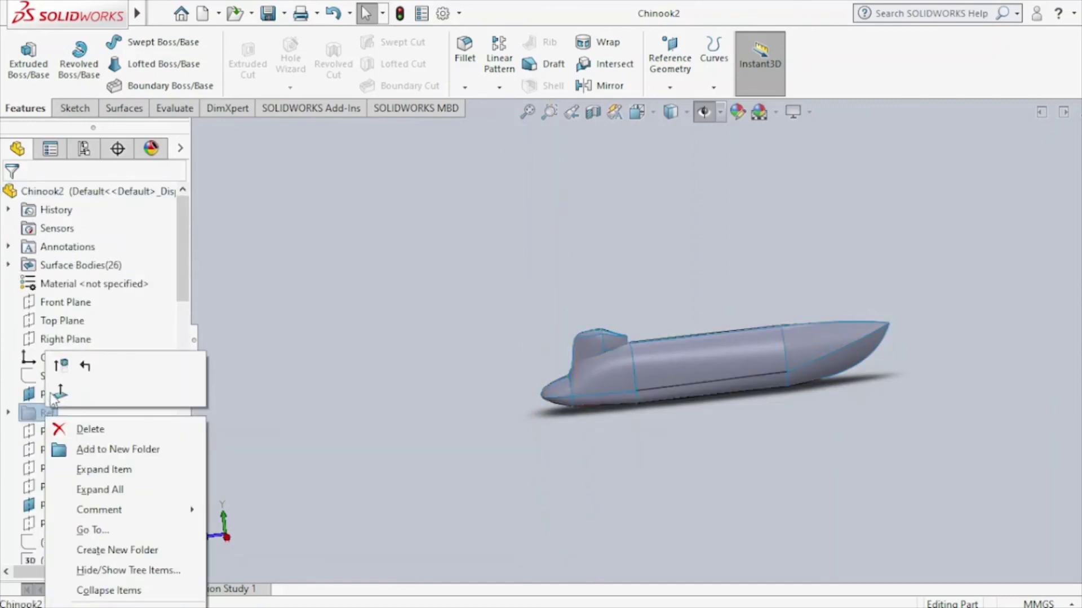
{"action": "left_click", "coordinate": [54, 363]}
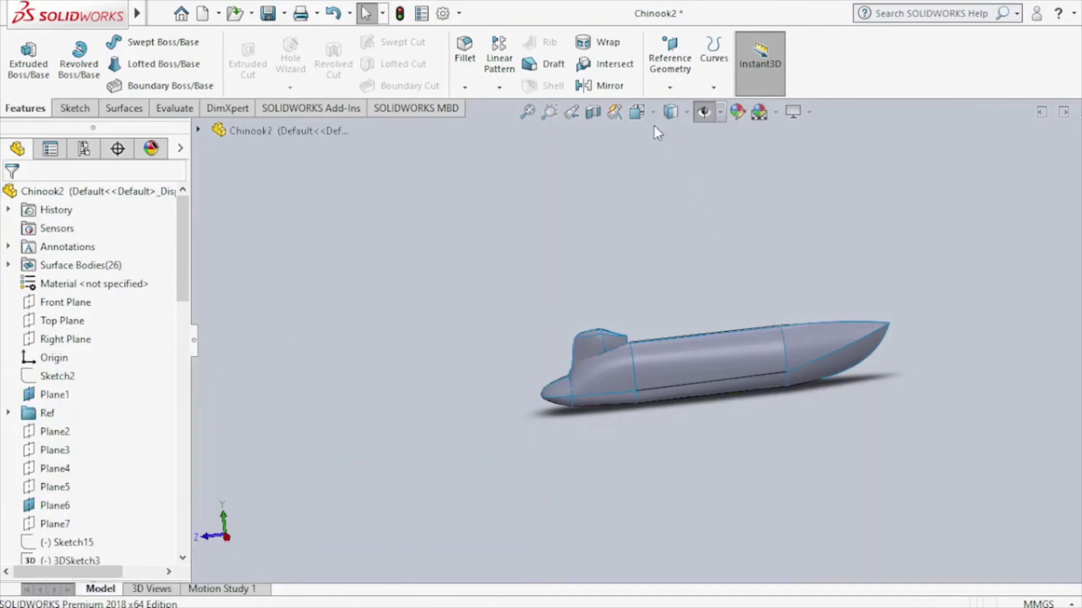
Show the blueprint pictures and reference planes, view from the Right, and select Plane5.
{"action": "left_click", "coordinate": [706, 113]}
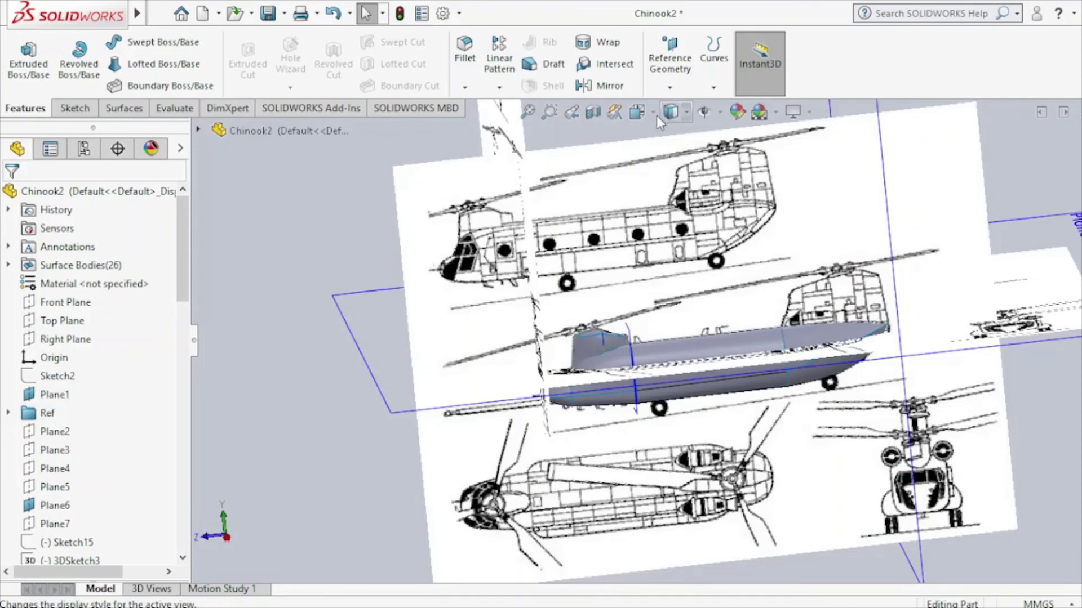
{"action": "key", "text": "space"}
{"action": "left_click", "coordinate": [518, 384]}
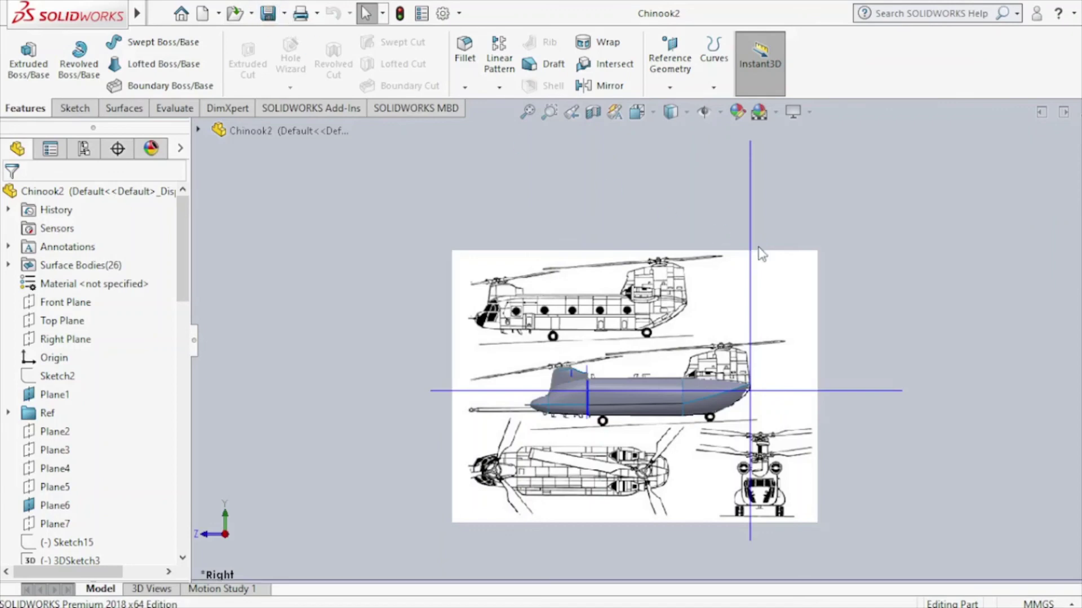
{"action": "left_click_drag", "start_coordinate": [179, 299], "coordinate": [185, 334]}
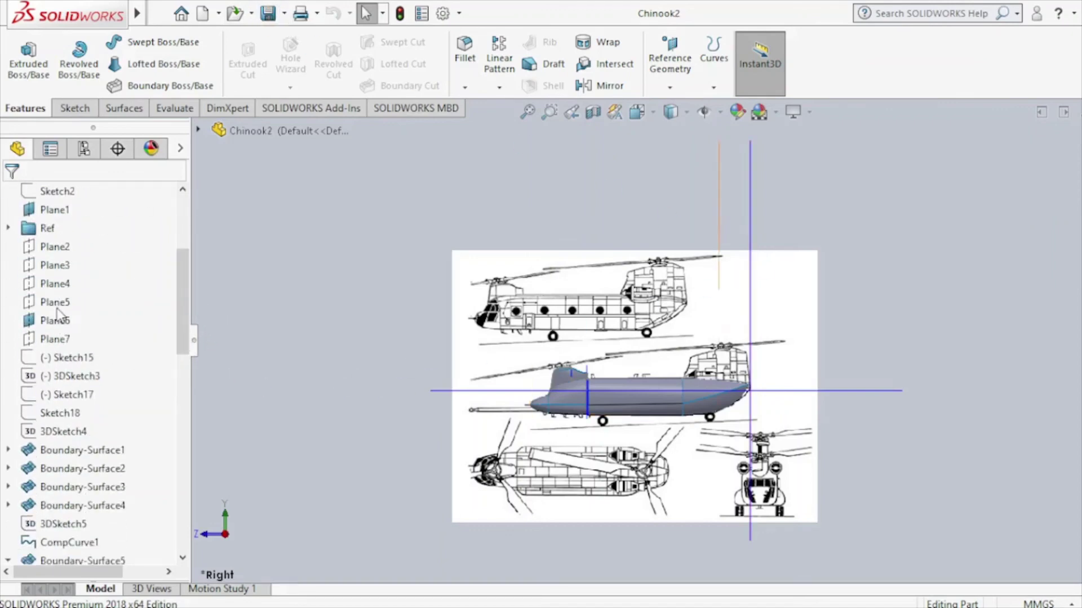
{"action": "left_click", "coordinate": [56, 303]}
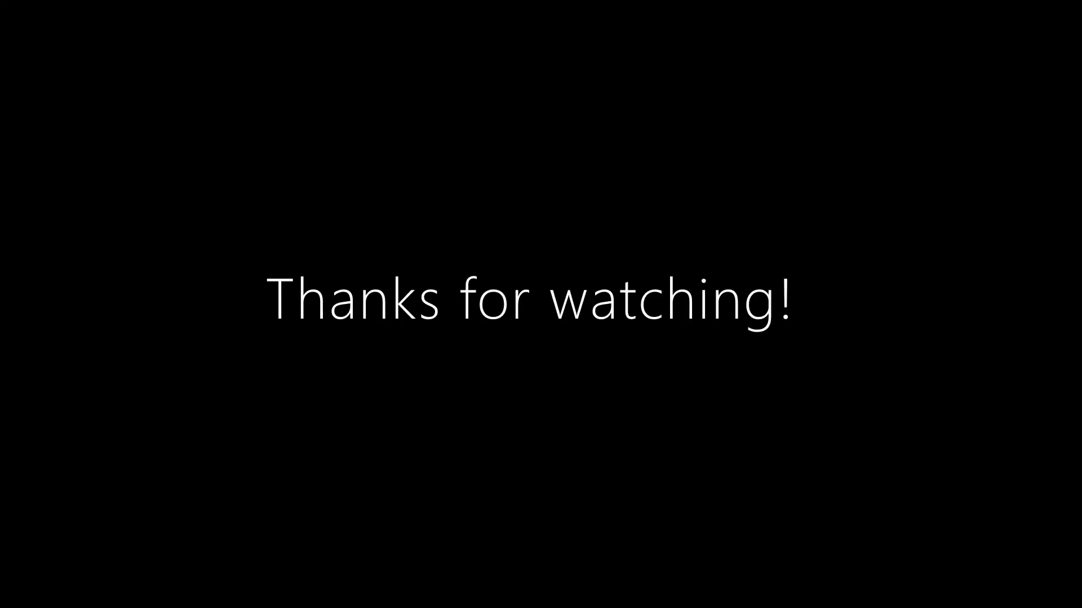